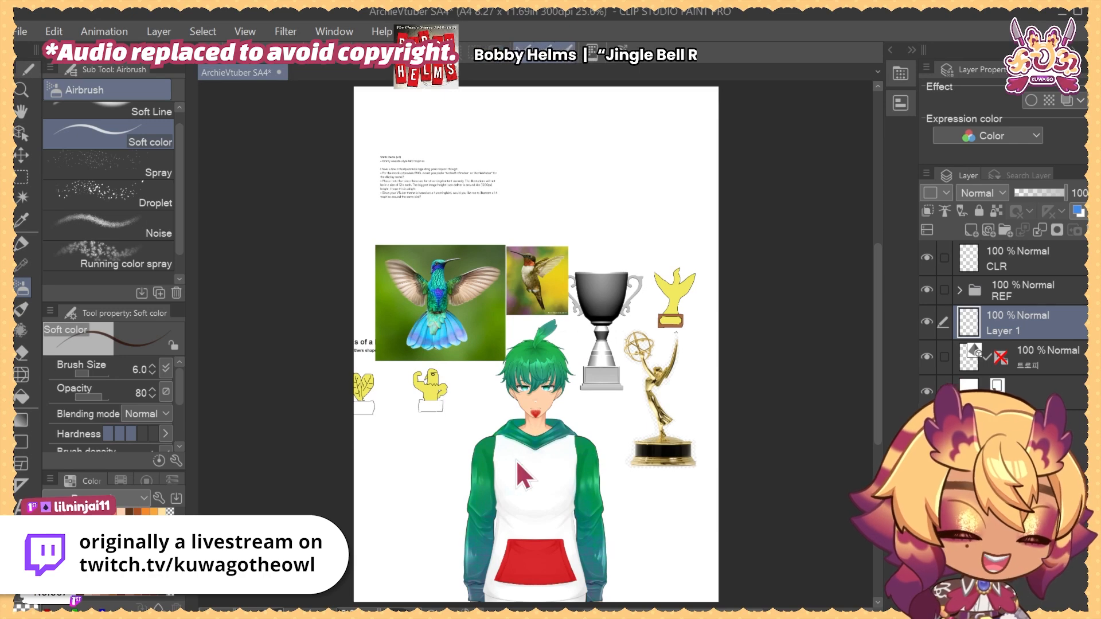
Move the green-haired character reference to the page's lower-left corner, clear of the trophy references
drag(434, 397, 611, 462)
drag(534, 433, 437, 520)
drag(435, 462, 396, 493)
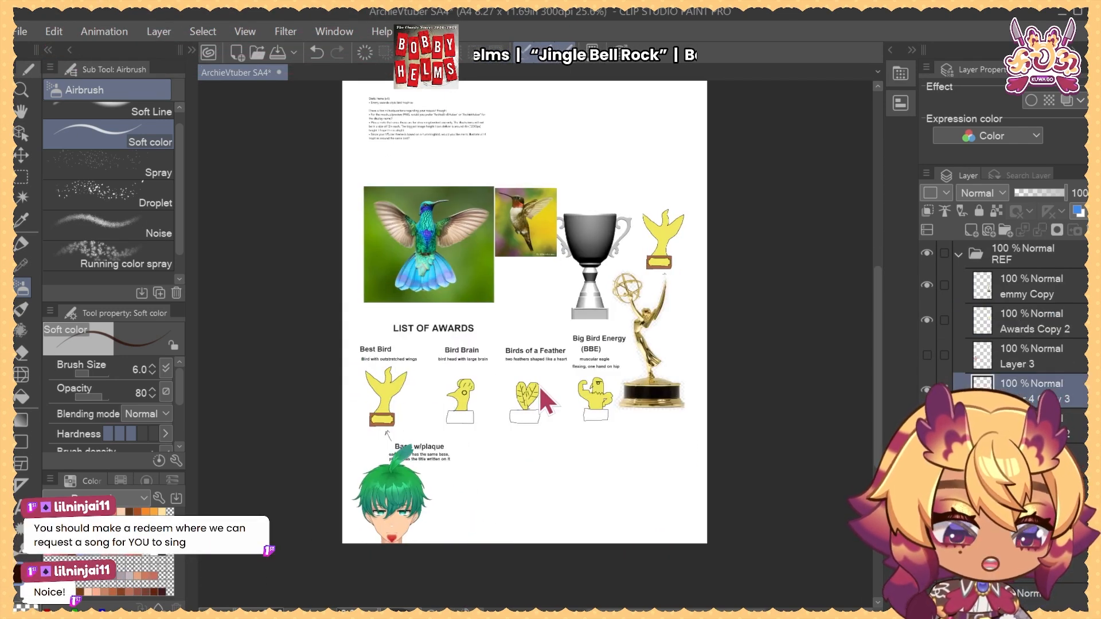
Move the golden Emmy statuette reference down to the page's lower-right corner, below the list of awards
mouse_move(526, 380)
mouse_down()
mouse_move(579, 388)
mouse_move(538, 398)
mouse_move(546, 386)
mouse_up()
ctrl+click(458, 240)
drag(464, 239, 417, 323)
drag(599, 418, 573, 482)
ctrl+click(590, 559)
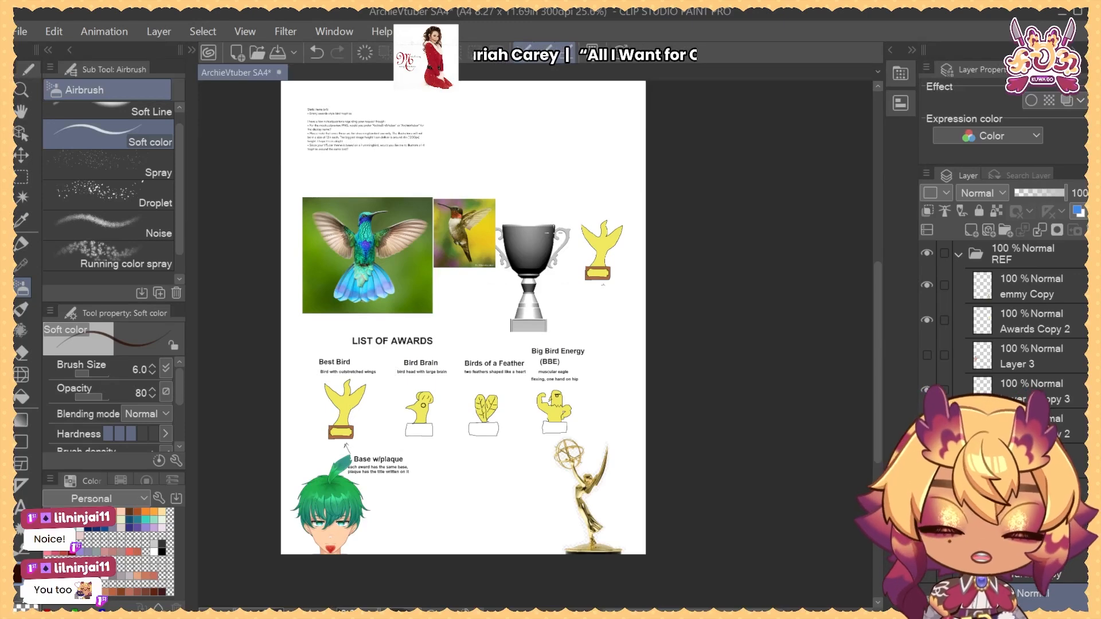
Lower the opacity of the 3D trophy cup layer to 36% and select the REF folder
scroll(1020, 321, down, 1)
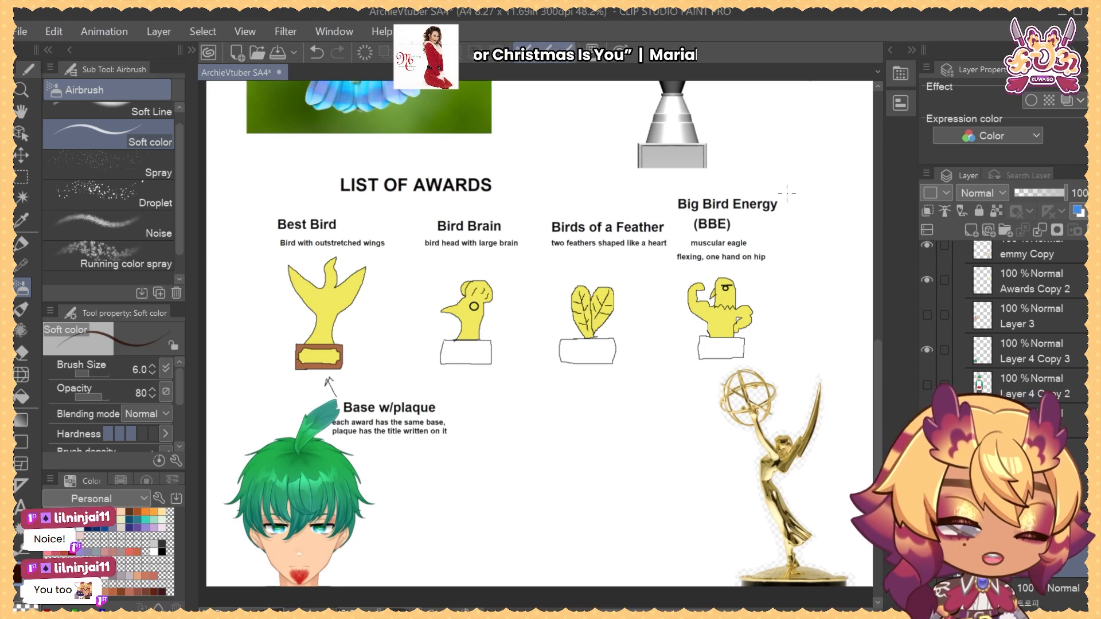
scroll(1021, 321, down, 1)
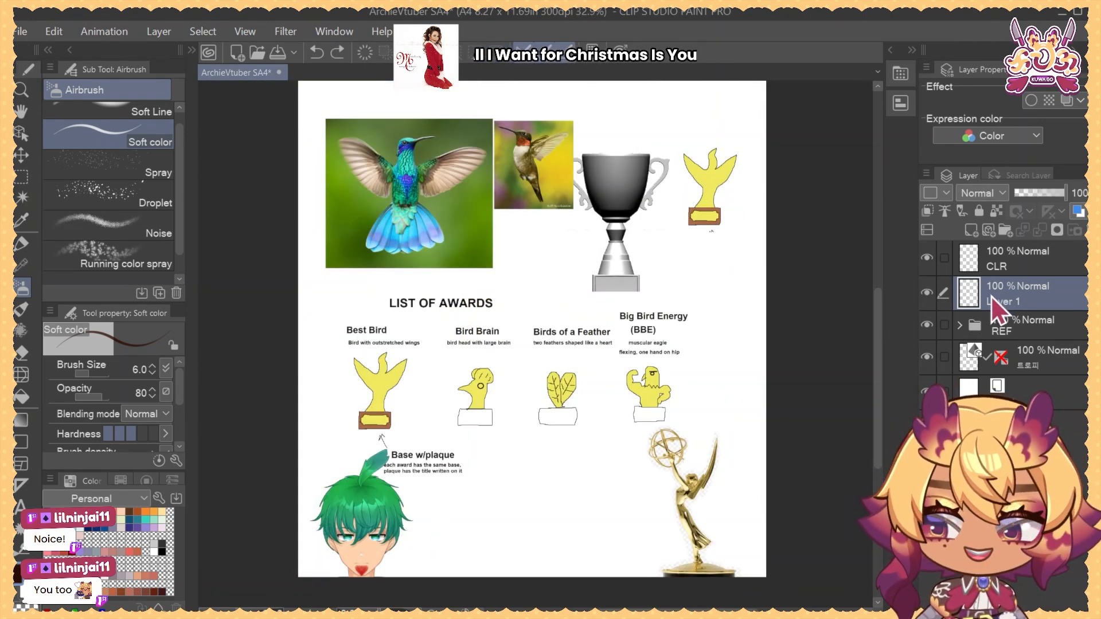
click(1058, 358)
drag(1062, 192, 1038, 207)
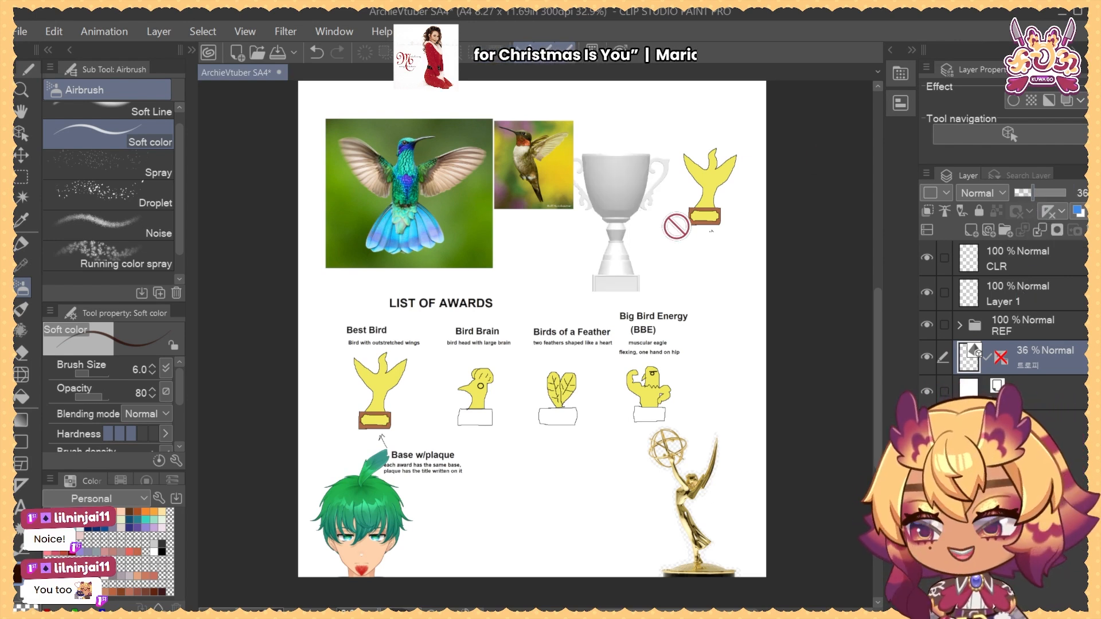
click(1026, 328)
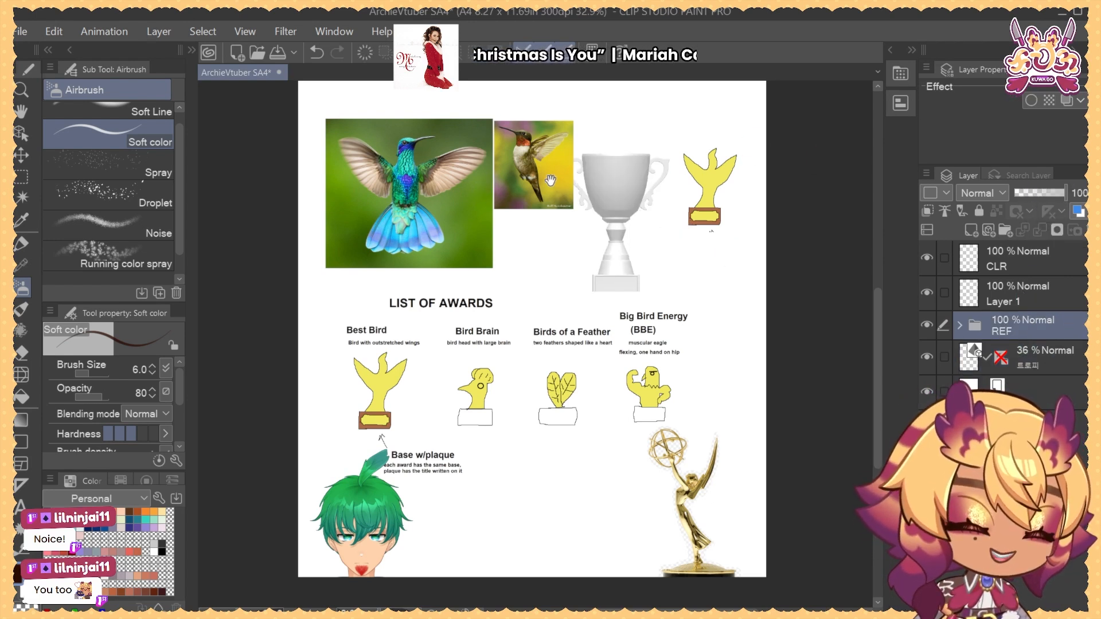
drag(549, 182, 543, 204)
click(1014, 295)
click(1018, 356)
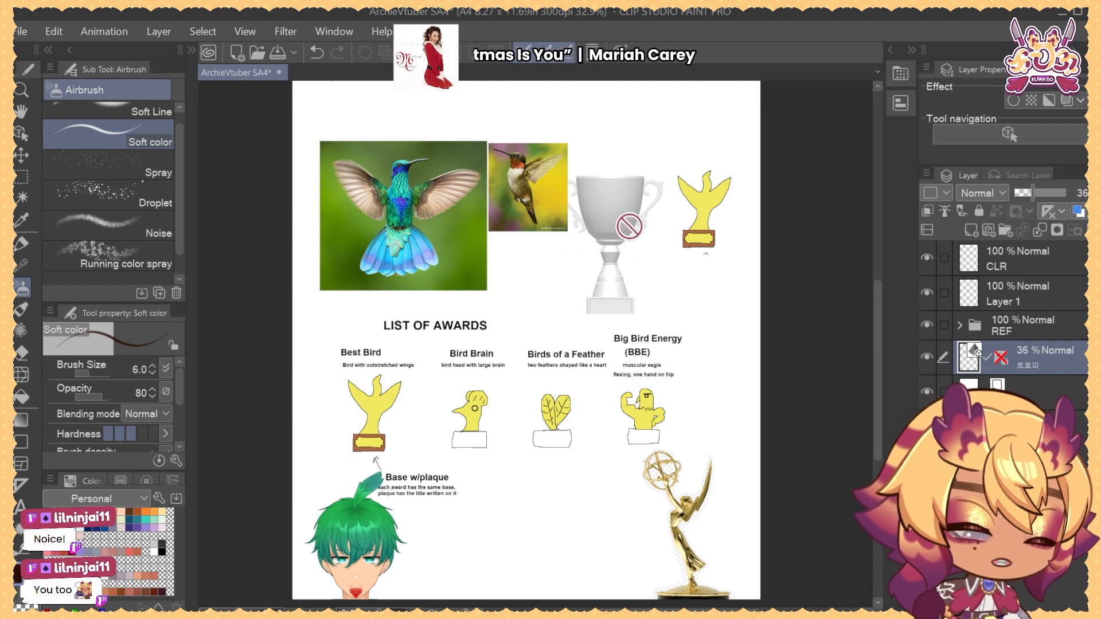
drag(525, 212, 512, 240)
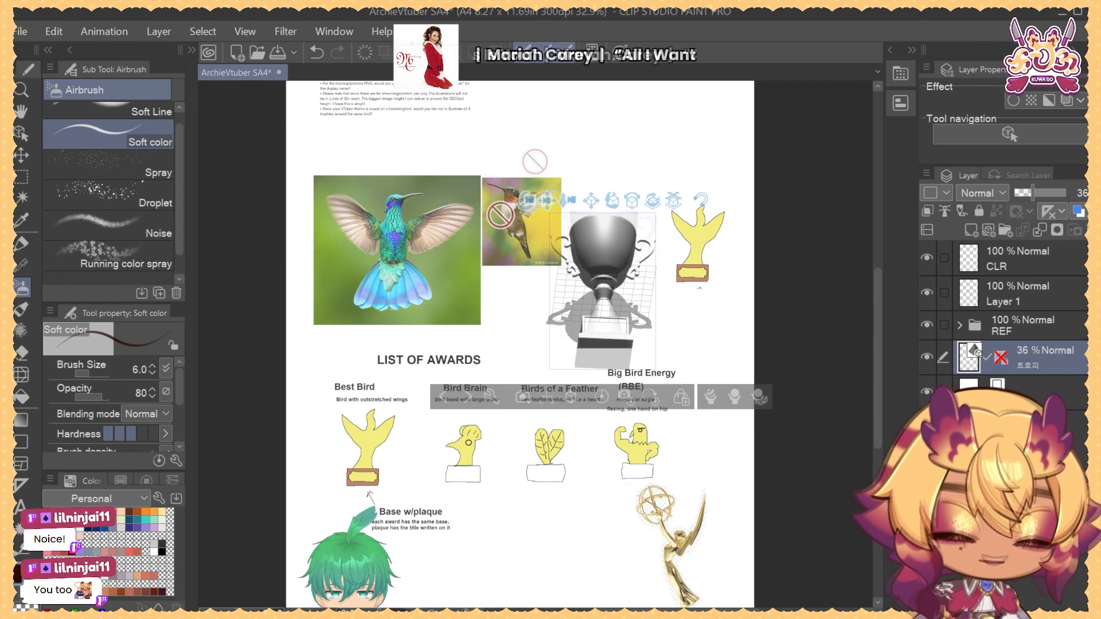
key(p)
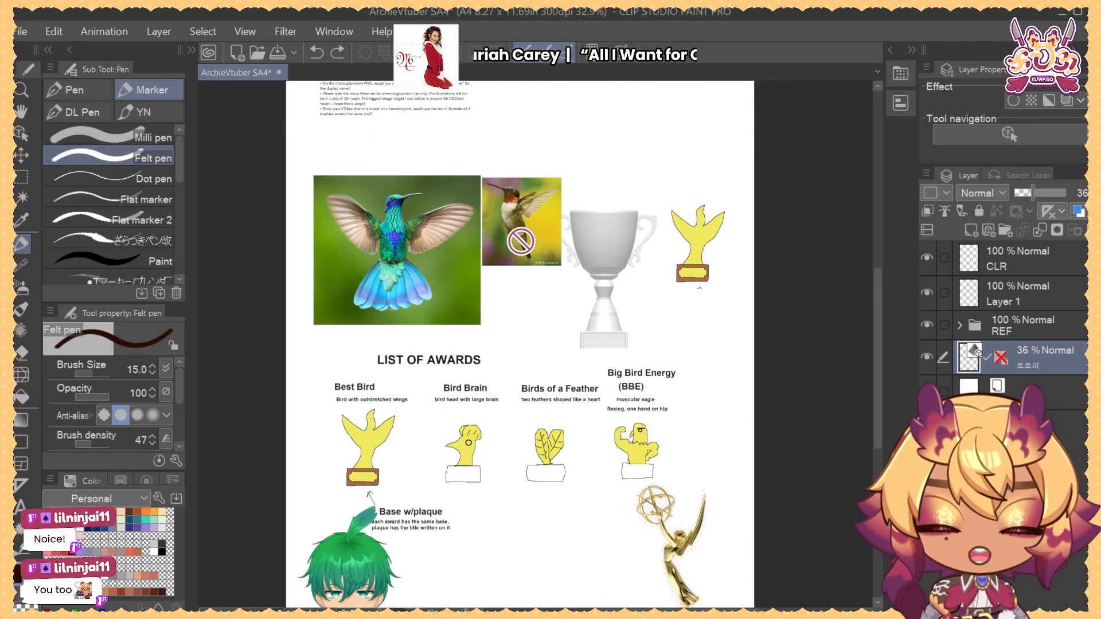
key(ctrl)
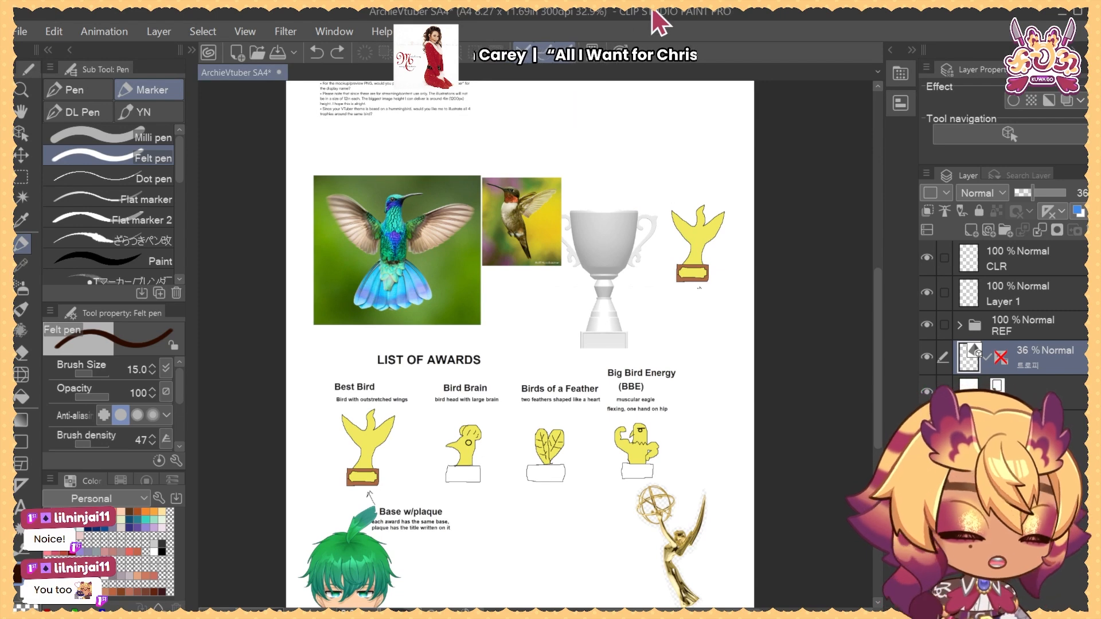
scroll(591, 112, down, 2)
drag(676, 243, 660, 277)
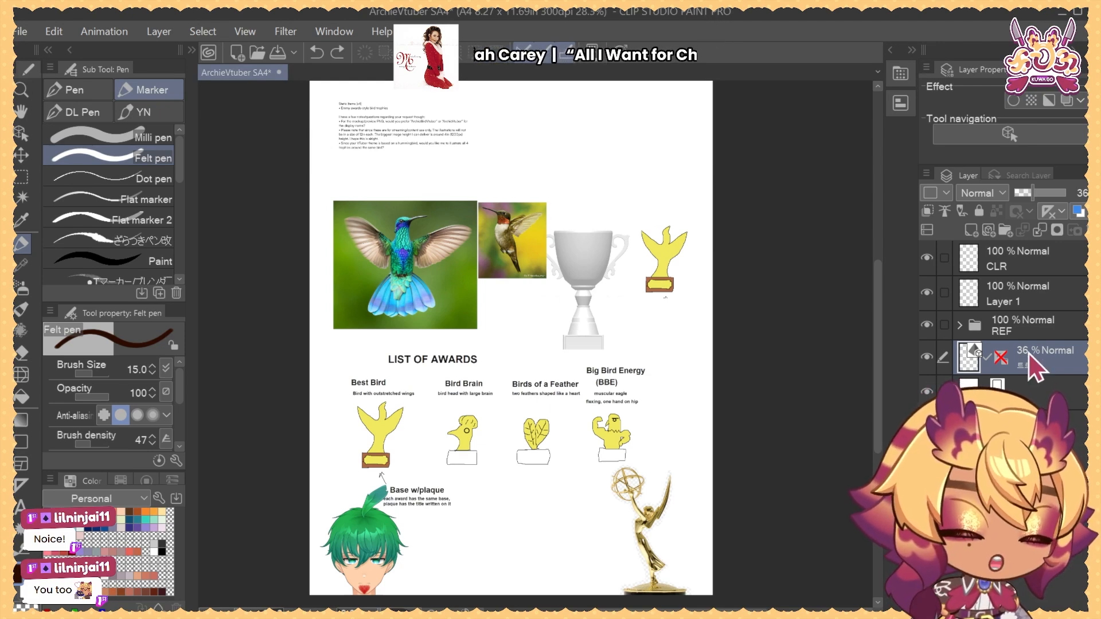
click(927, 357)
click(927, 357)
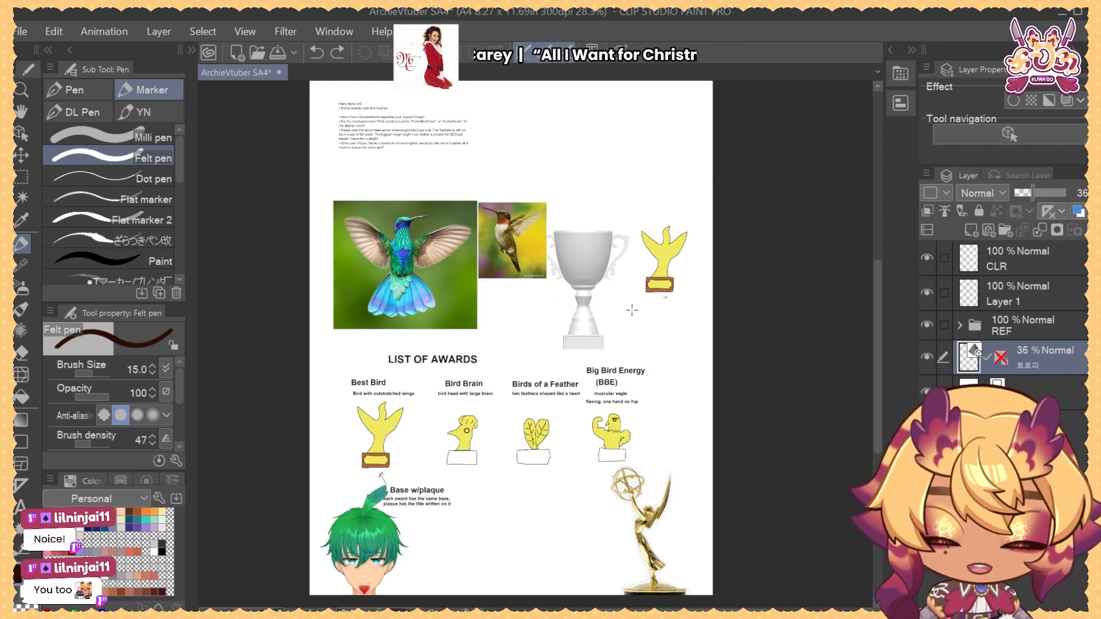
scroll(612, 313, up, 4)
drag(614, 321, 660, 350)
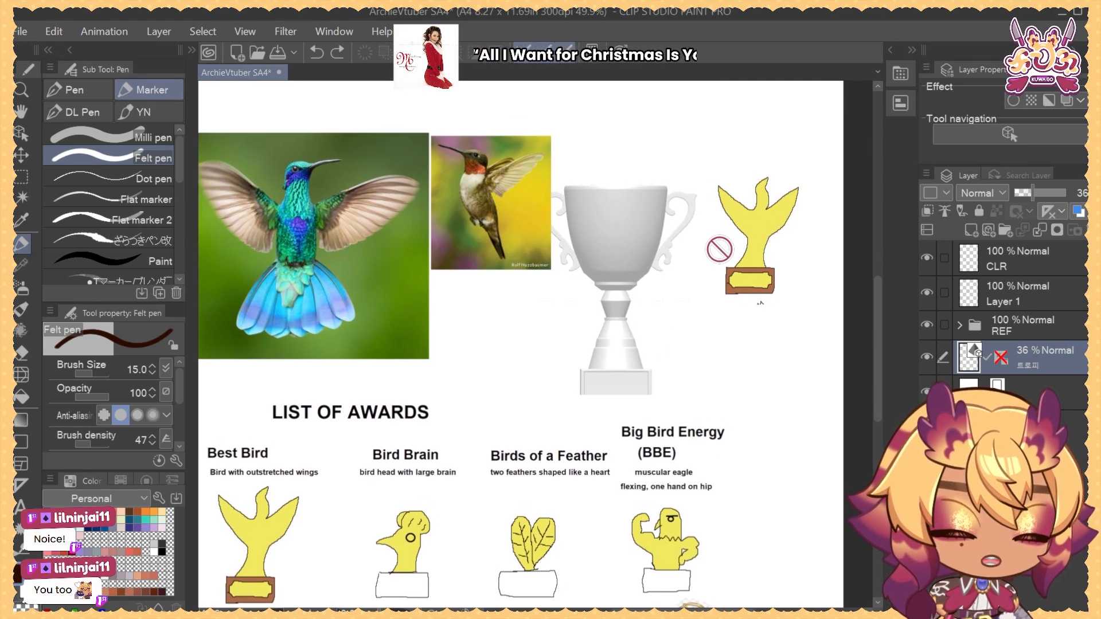
Take Layer 2 and Awards Copy out of the REF folder and place them directly above it
click(991, 334)
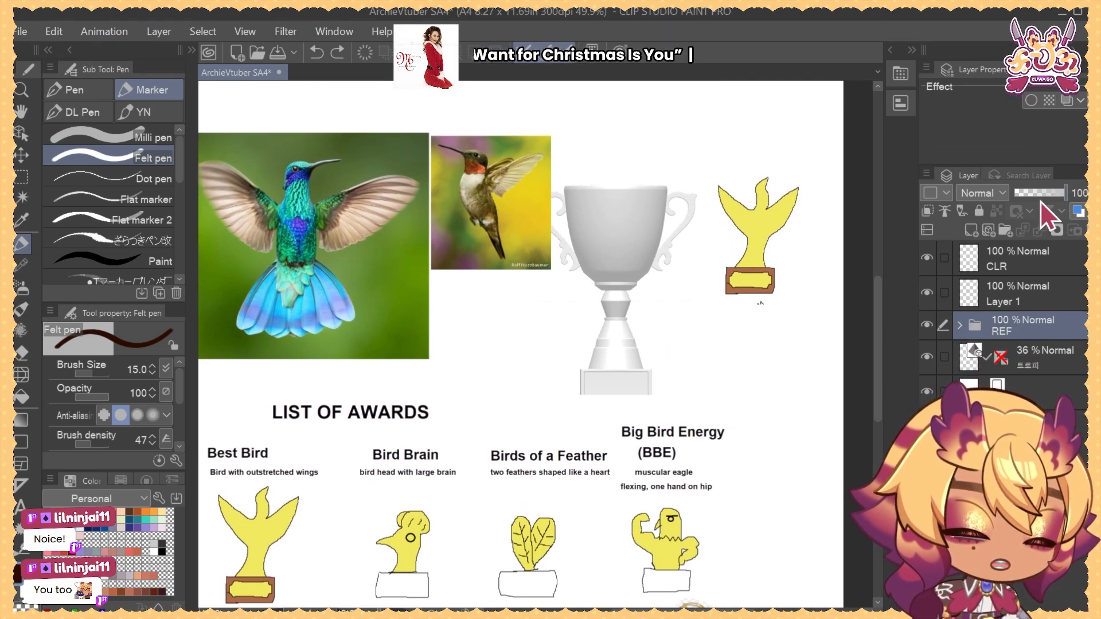
click(960, 326)
click(1029, 368)
scroll(1052, 398, down, 2)
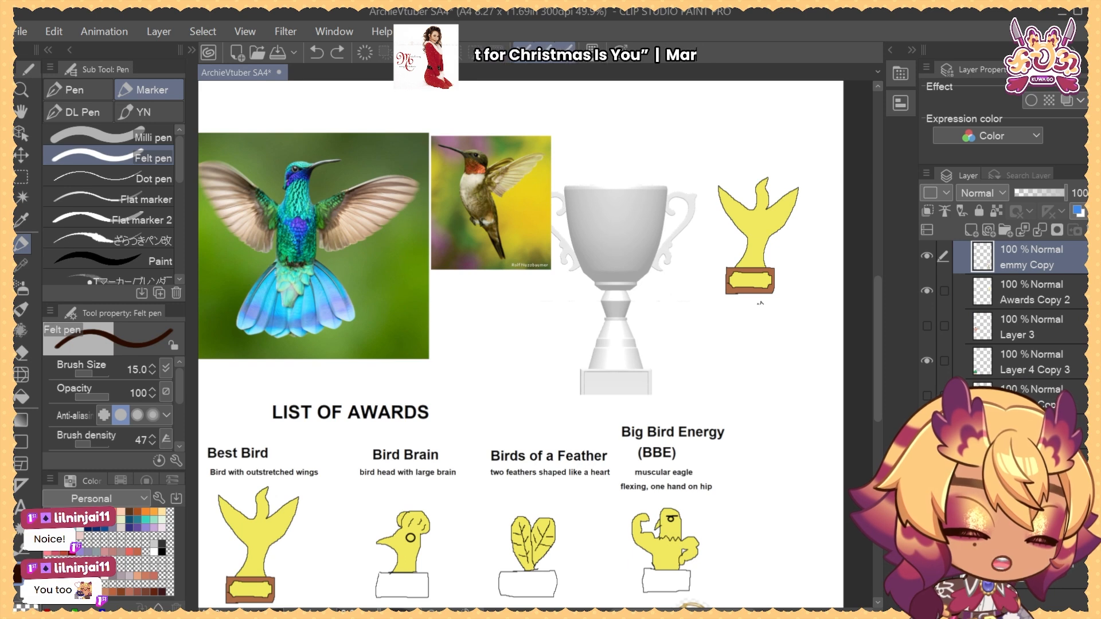
click(1032, 599)
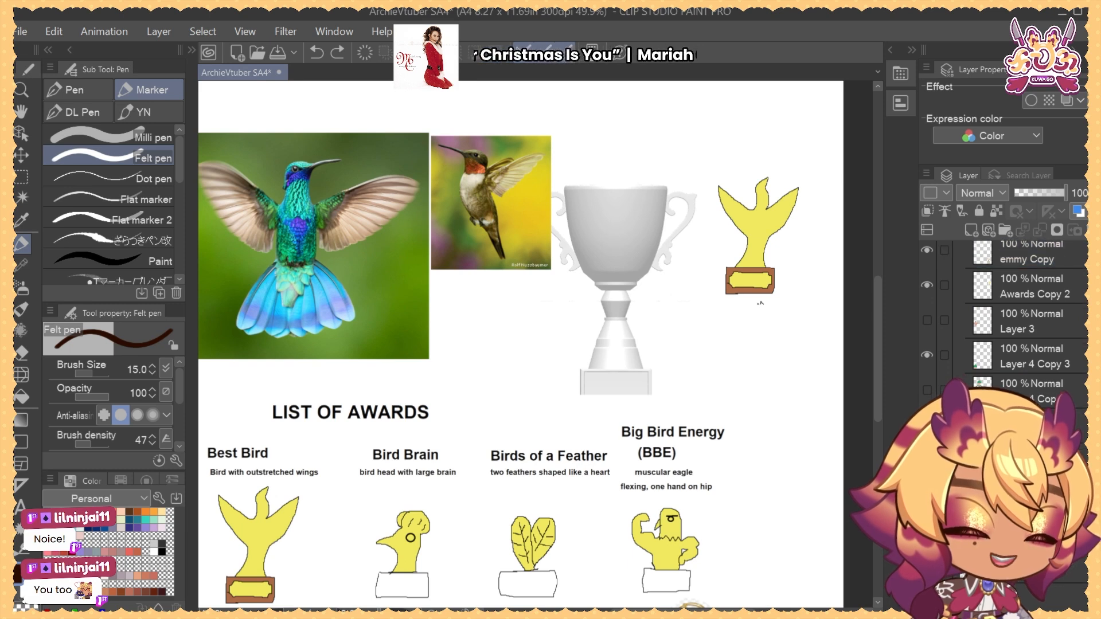
scroll(1043, 435, up, 2)
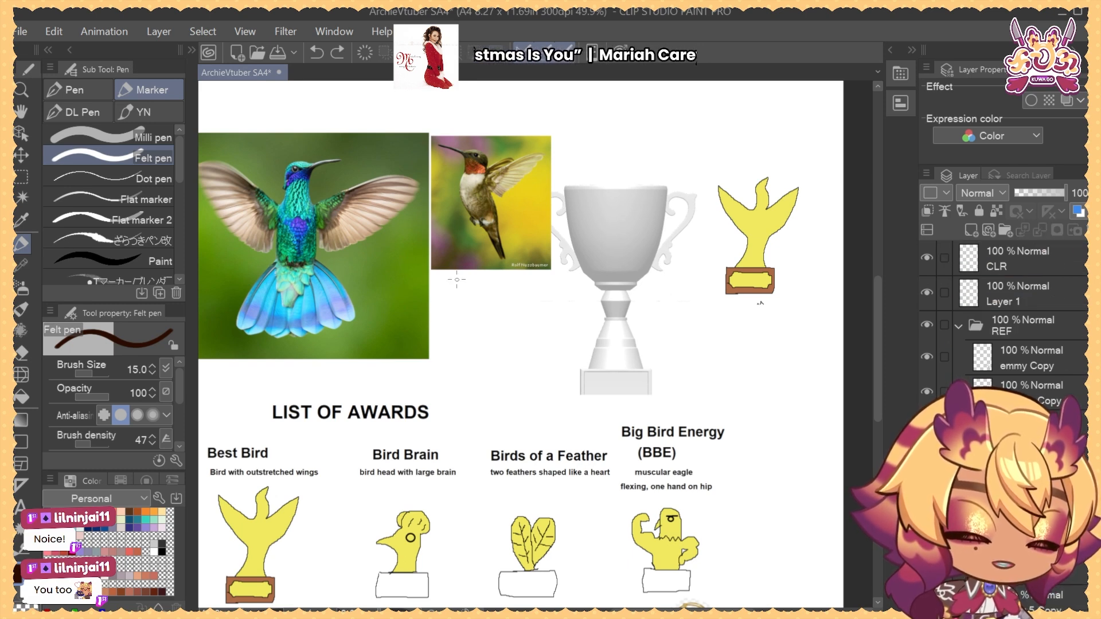
drag(1032, 556, 1023, 310)
scroll(691, 263, down, 5)
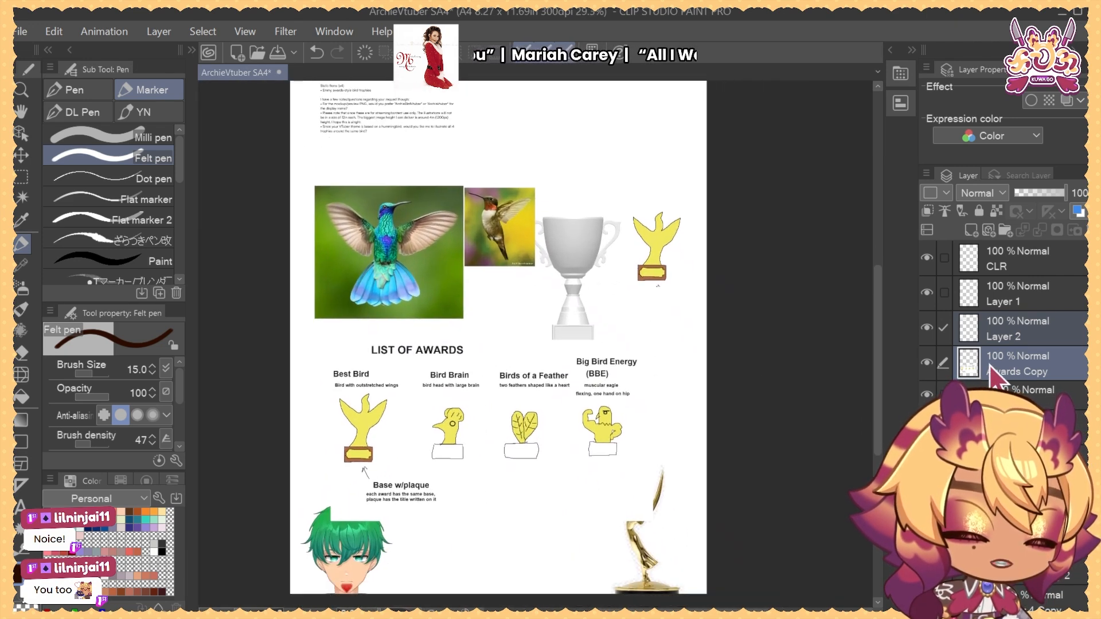
Group Layer 2 and Awards Copy into a new folder above REF and collapse it
double_click(1009, 370)
shift+click(1015, 324)
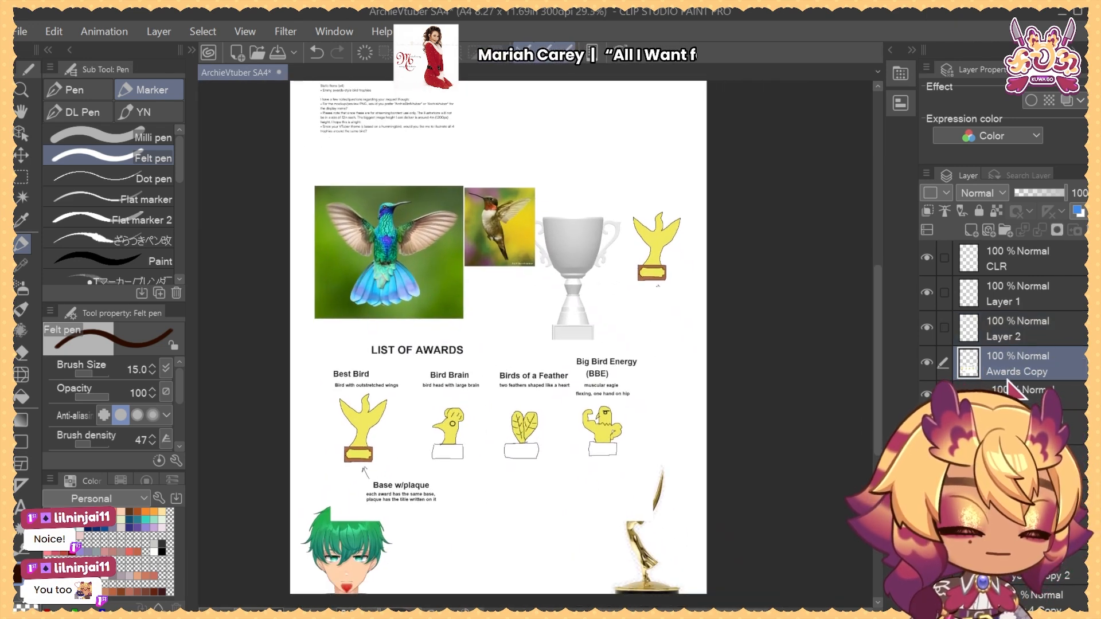
key(ctrl+g)
click(958, 324)
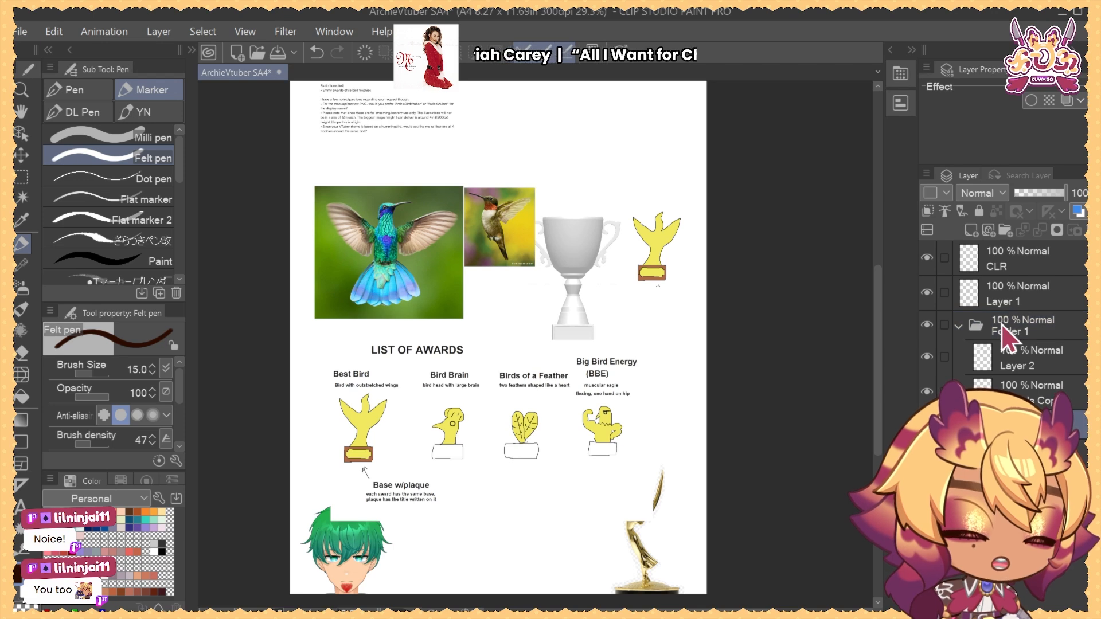
Place the CLR layer beneath Layer 1 and rename the new folder INSTR
drag(1014, 287, 1013, 255)
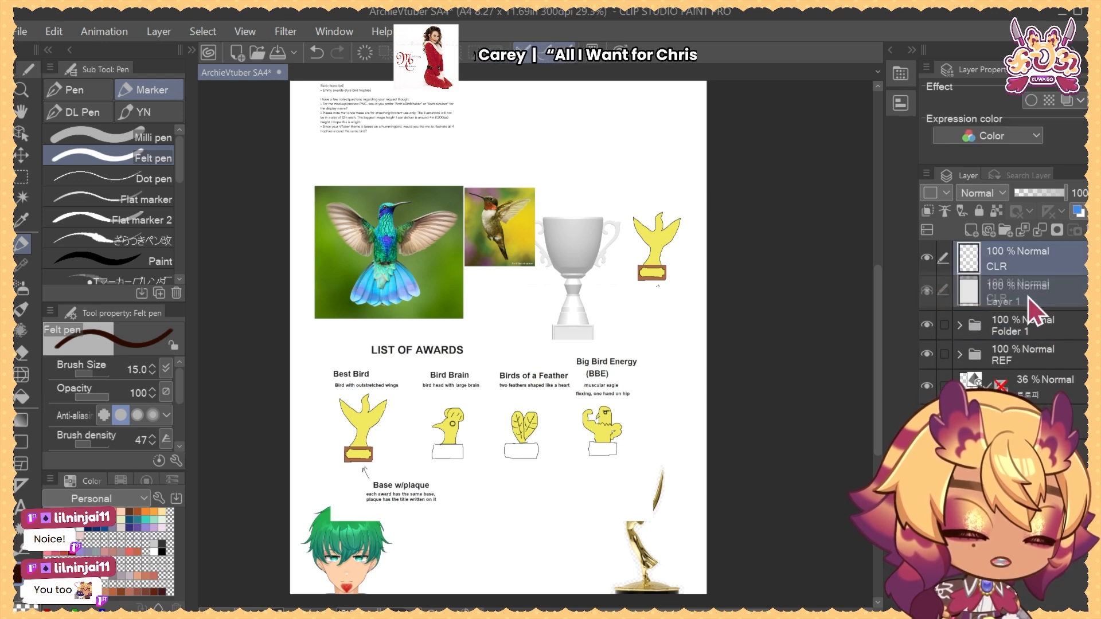
double_click(1009, 327)
text(INST)
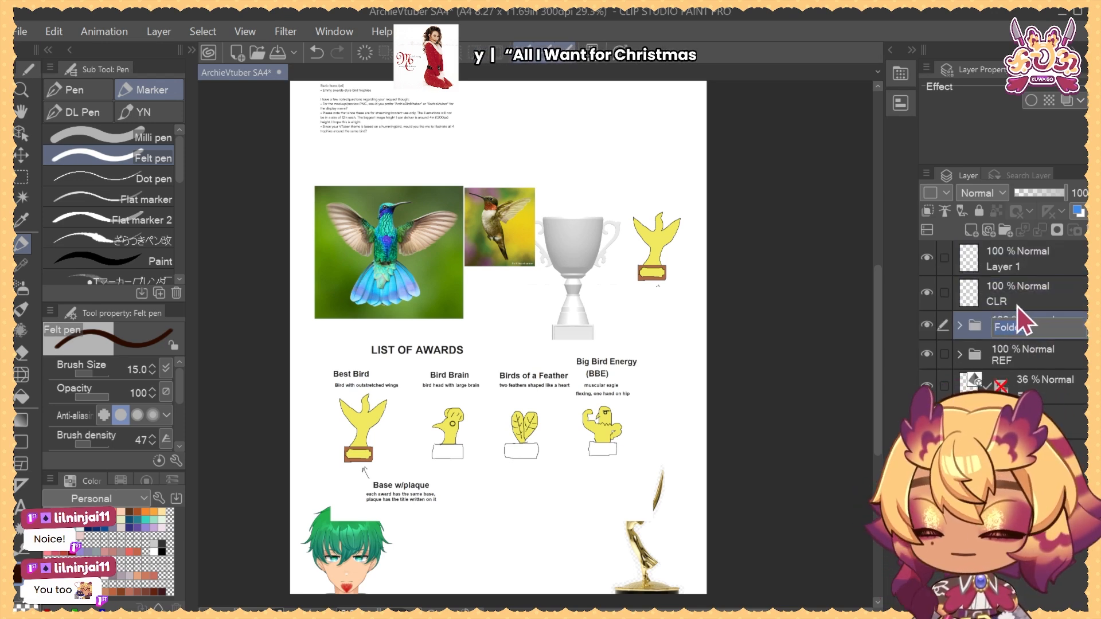
text(R)
key(Return)
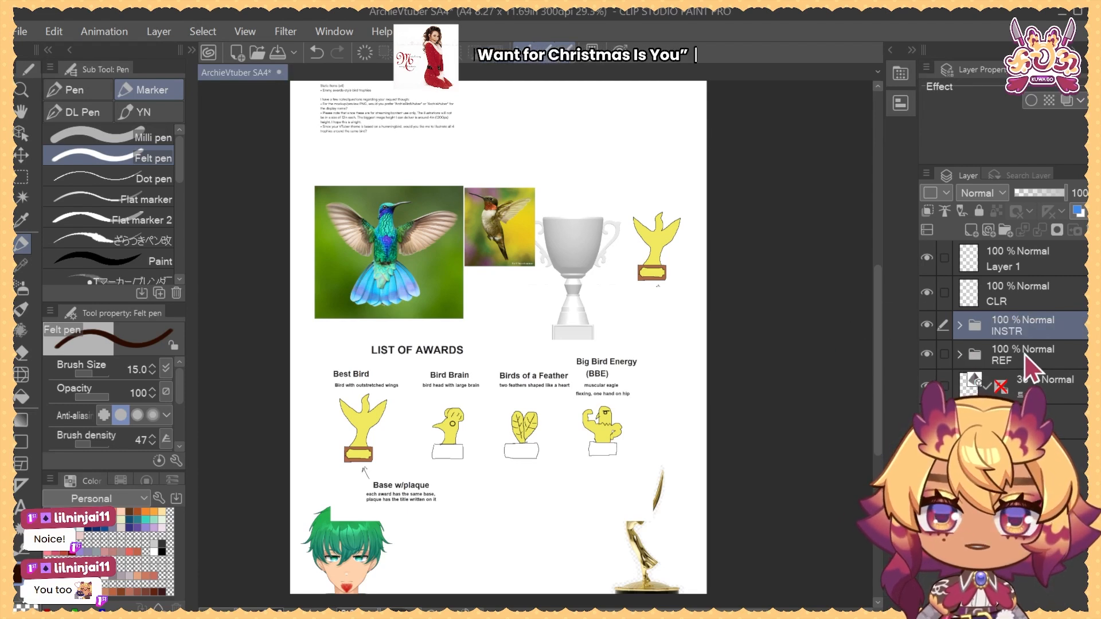
Arrange the layers with CLR on top, REF set to Multiply above INSTR, and Layer 1 inside a red-labelled DRAFT folder
click(1032, 294)
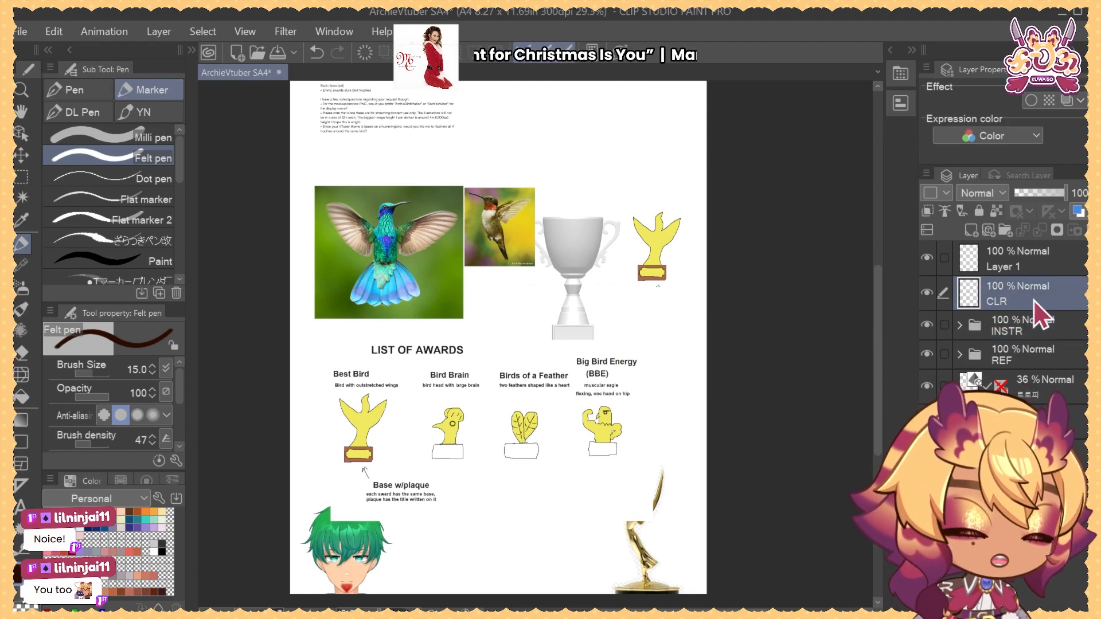
click(1038, 273)
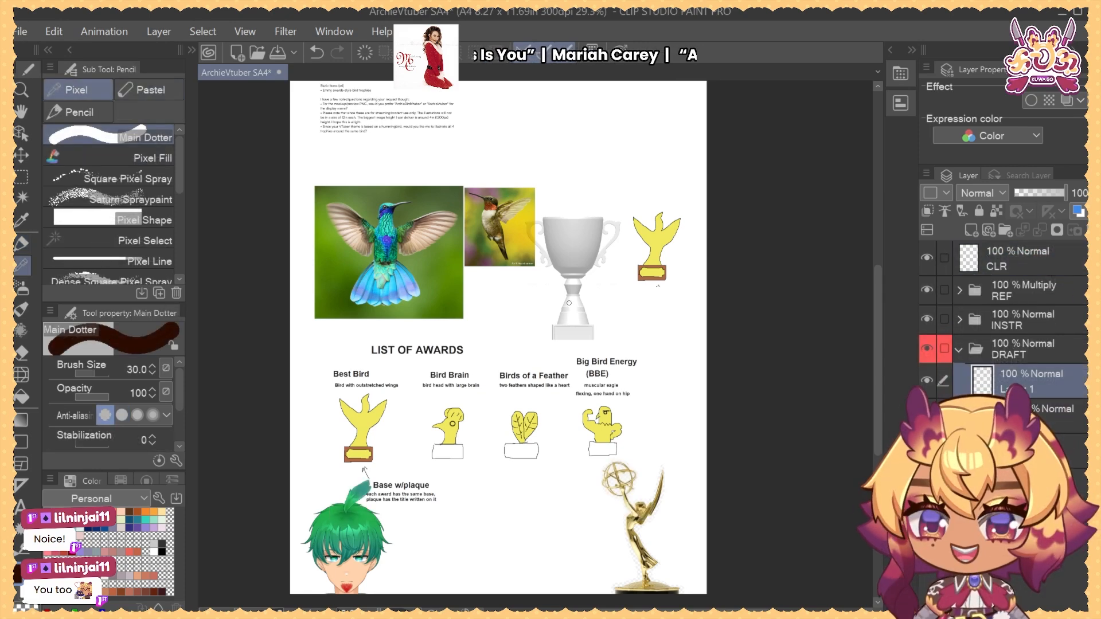
mouse_move(607, 293)
mouse_down()
mouse_move(604, 329)
mouse_move(608, 312)
mouse_move(625, 323)
mouse_up()
key(b)
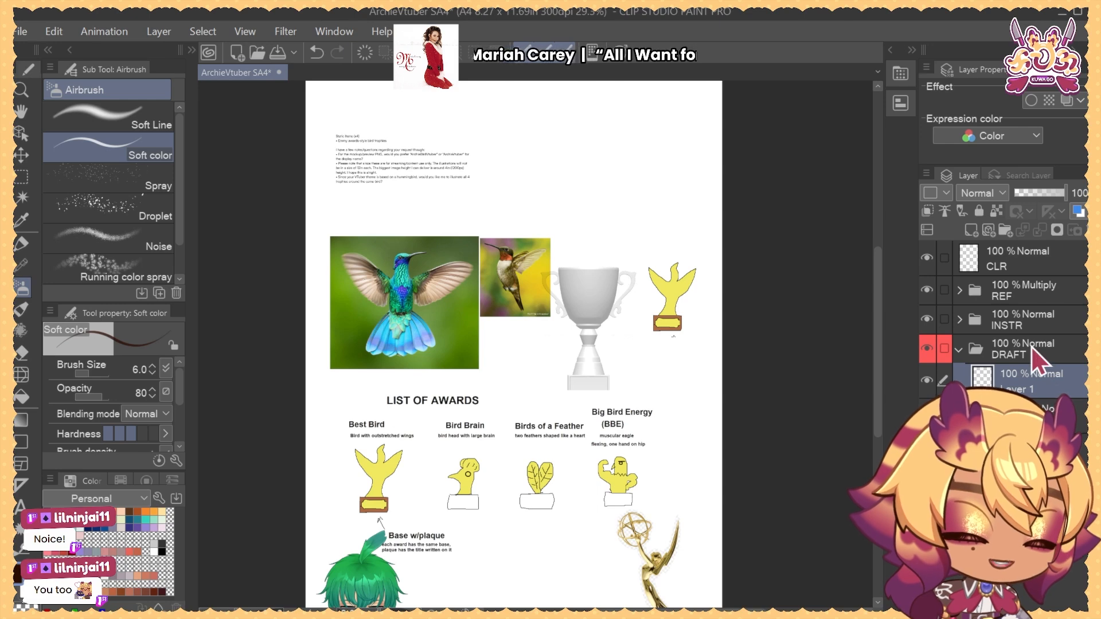
Add a vertical two-line symmetrical ruler to the DRAFT folder along the centre of the 3D trophy
scroll(631, 315, up, 4)
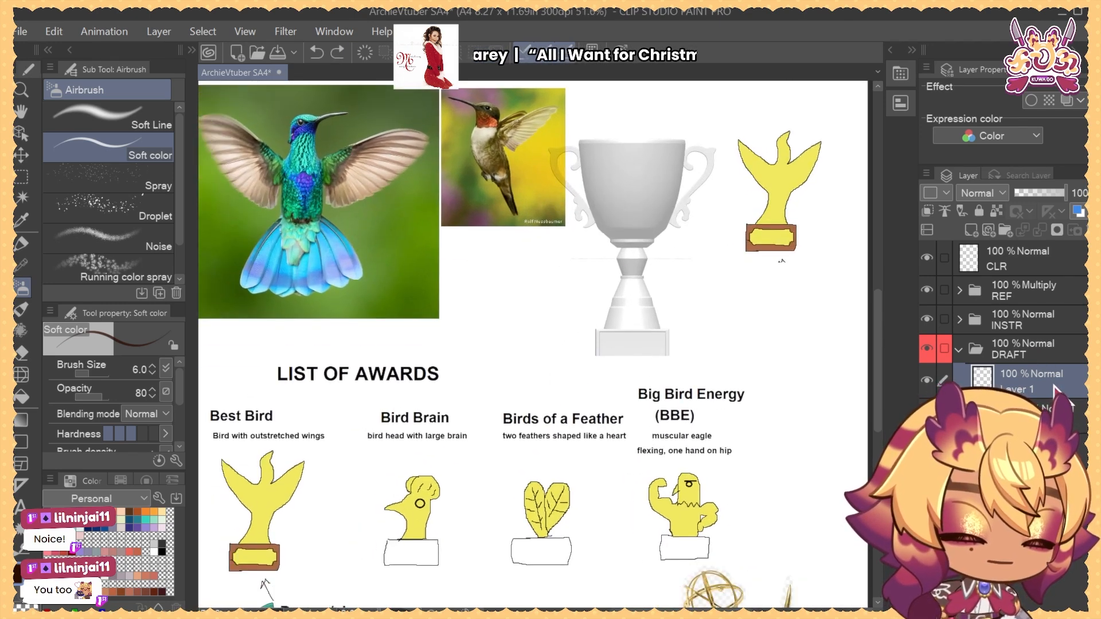
click(951, 352)
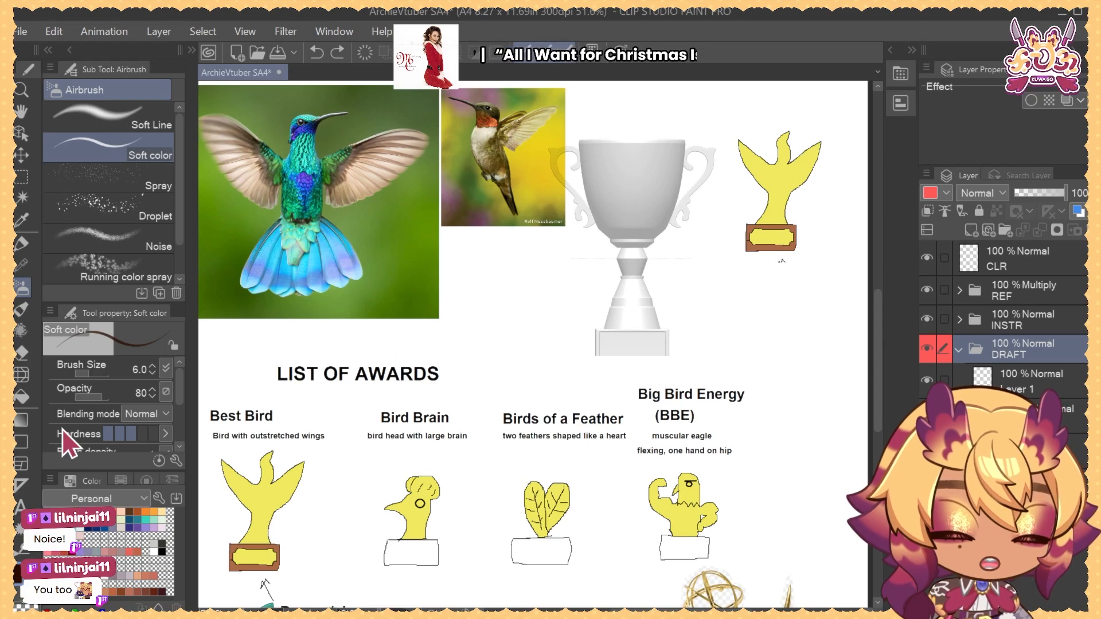
key(u)
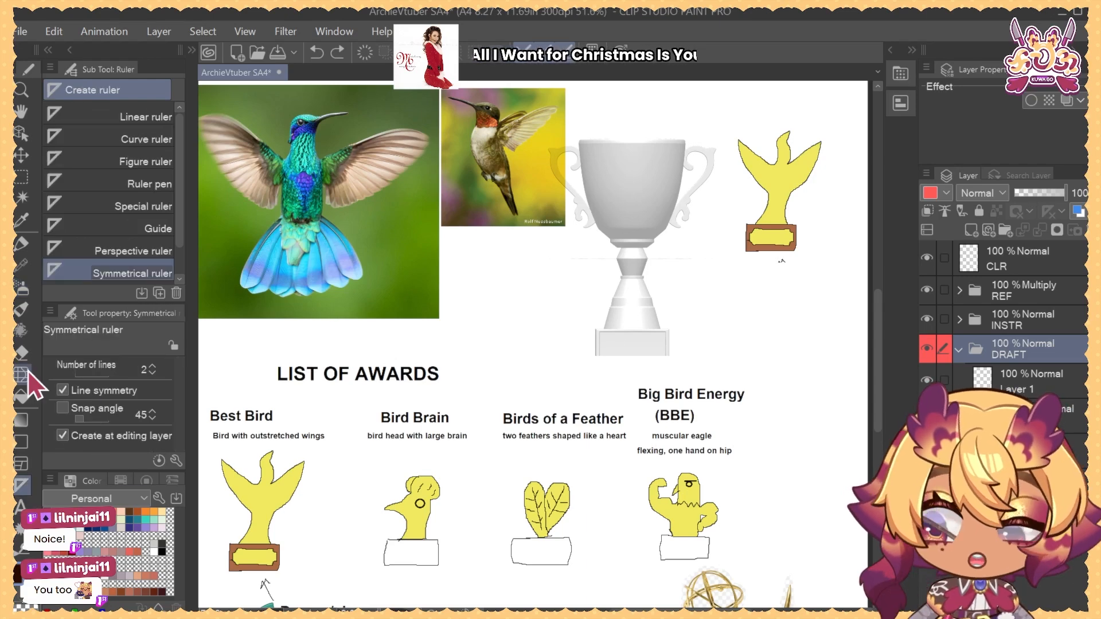
drag(573, 275, 581, 359)
drag(621, 325, 623, 330)
drag(623, 331, 600, 337)
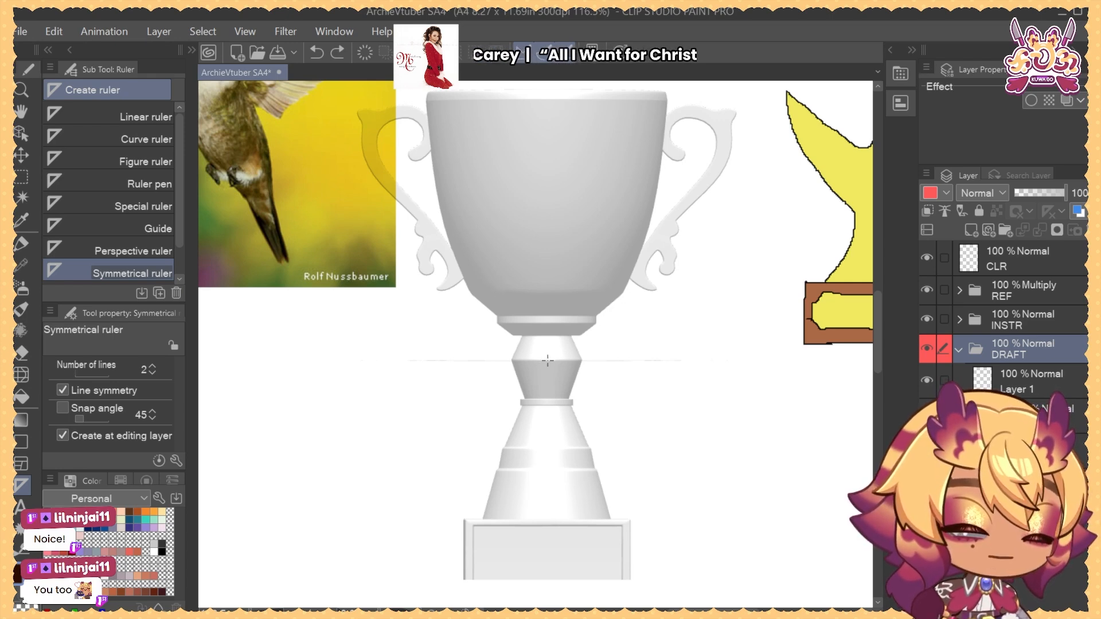
drag(547, 359, 583, 379)
Paint a short dark test stroke beside the trophy's stem on Layer 1 with the Soft color airbrush, mirrored across the ruler
click(1041, 392)
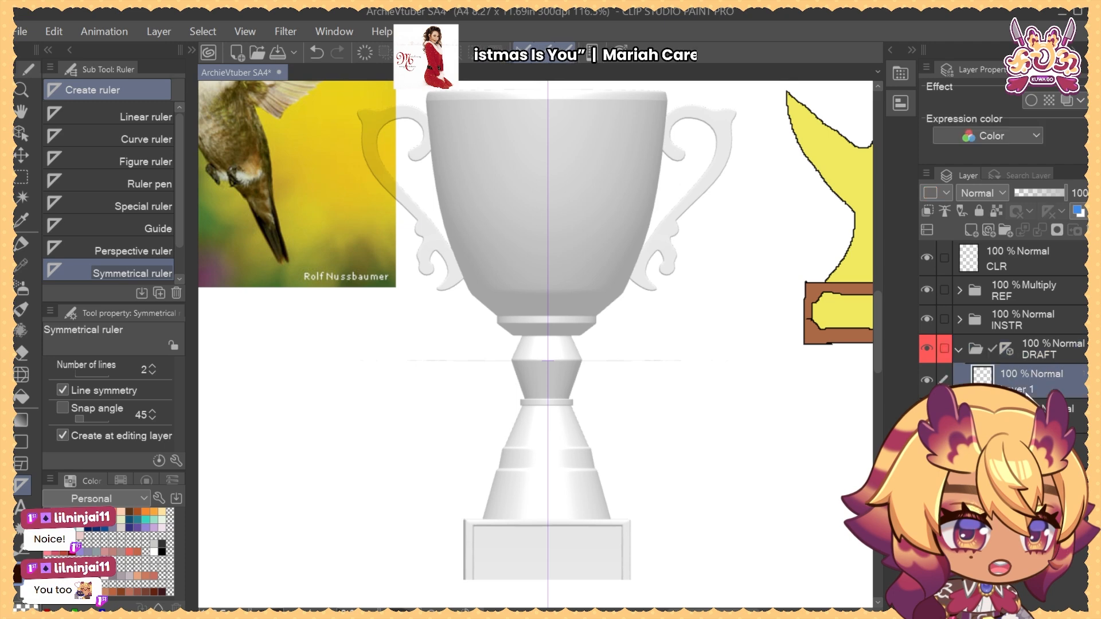
key(b)
key(b)
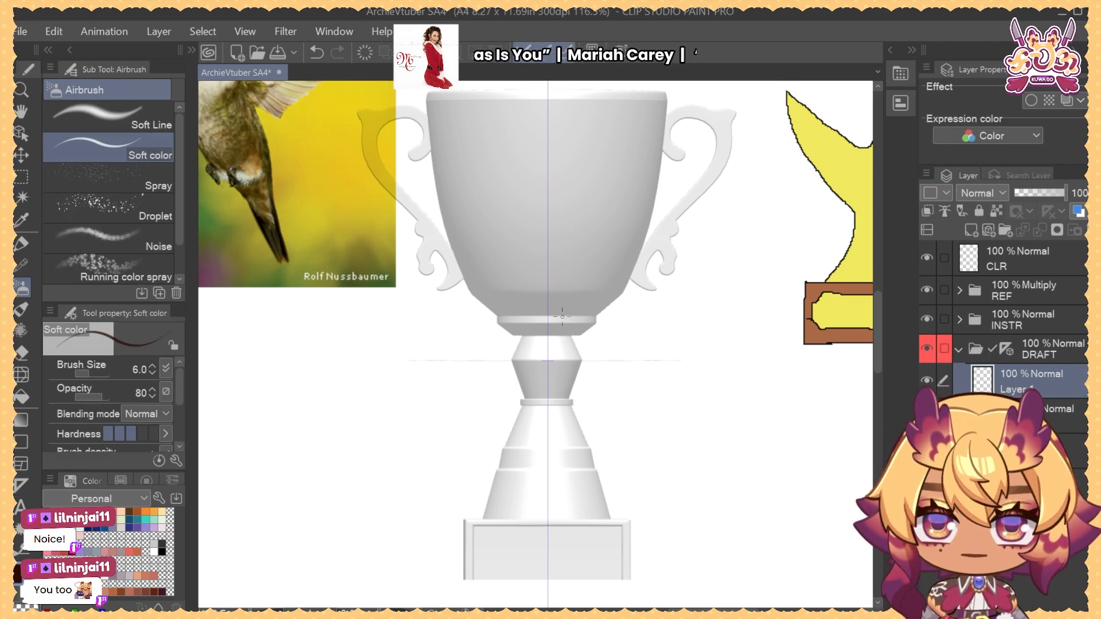
scroll(576, 362, up, 5)
drag(591, 355, 597, 358)
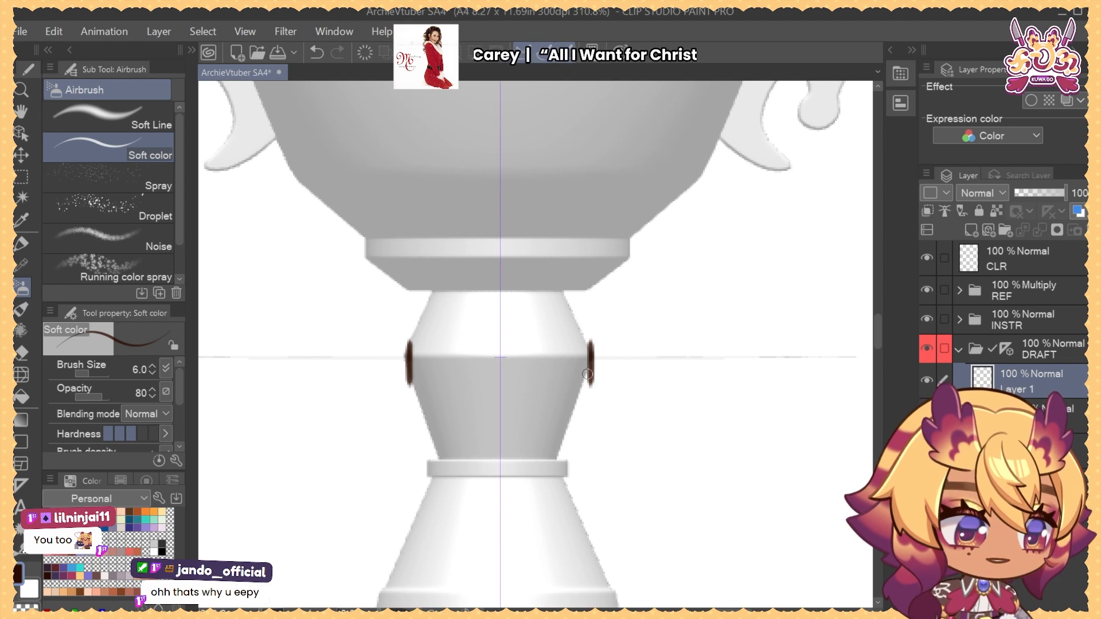
Nudge the DRAFT folder and its symmetry ruler slightly to the left to align with the trophy stem's centre
key(k)
click(1076, 362)
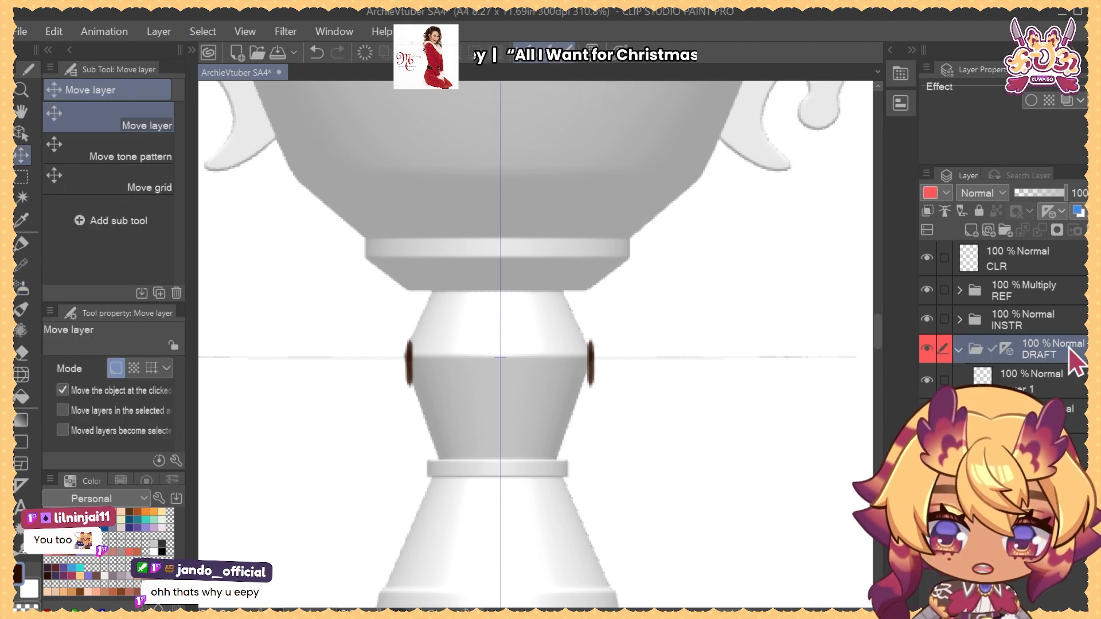
key(Left)
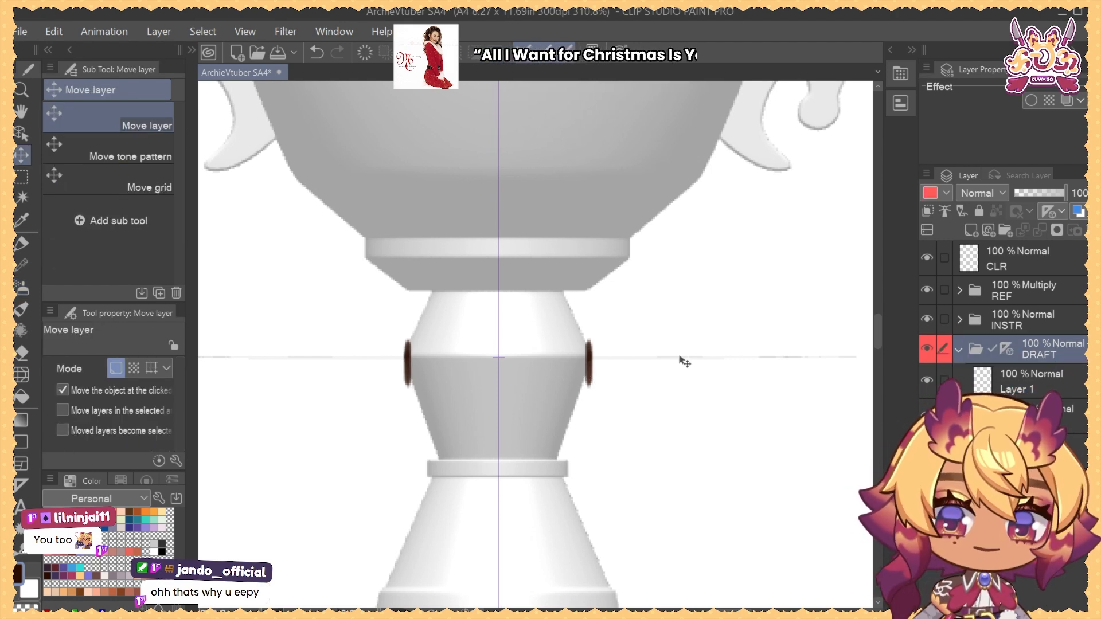
Select Layer 1 in the DRAFT folder and remove the mirrored test stroke beside the trophy's stem
scroll(677, 342, down, 6)
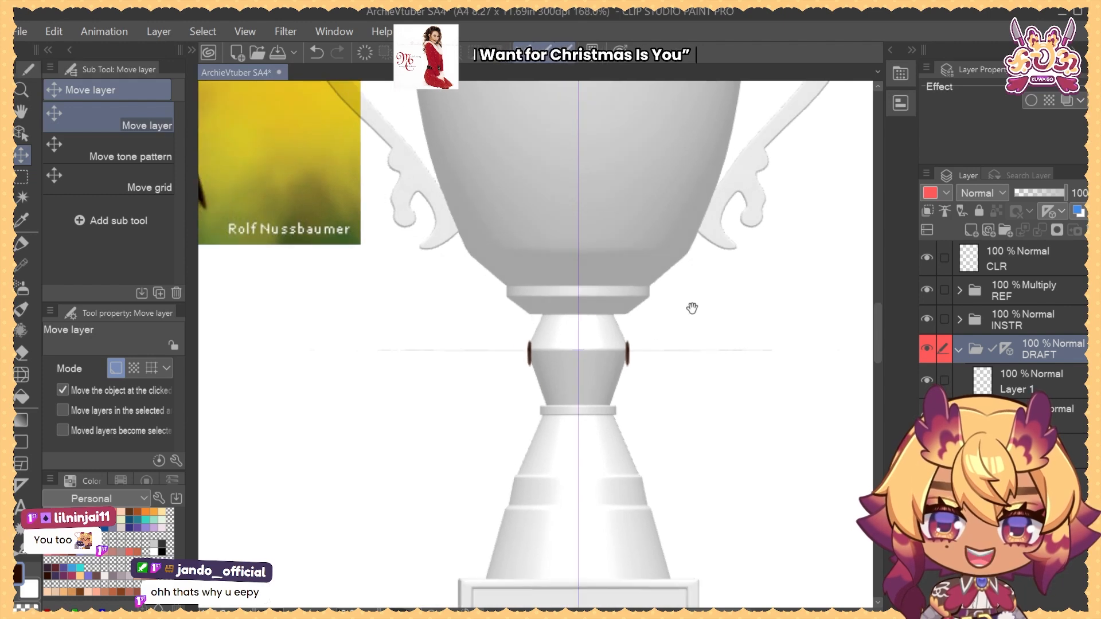
scroll(679, 306, up, 2)
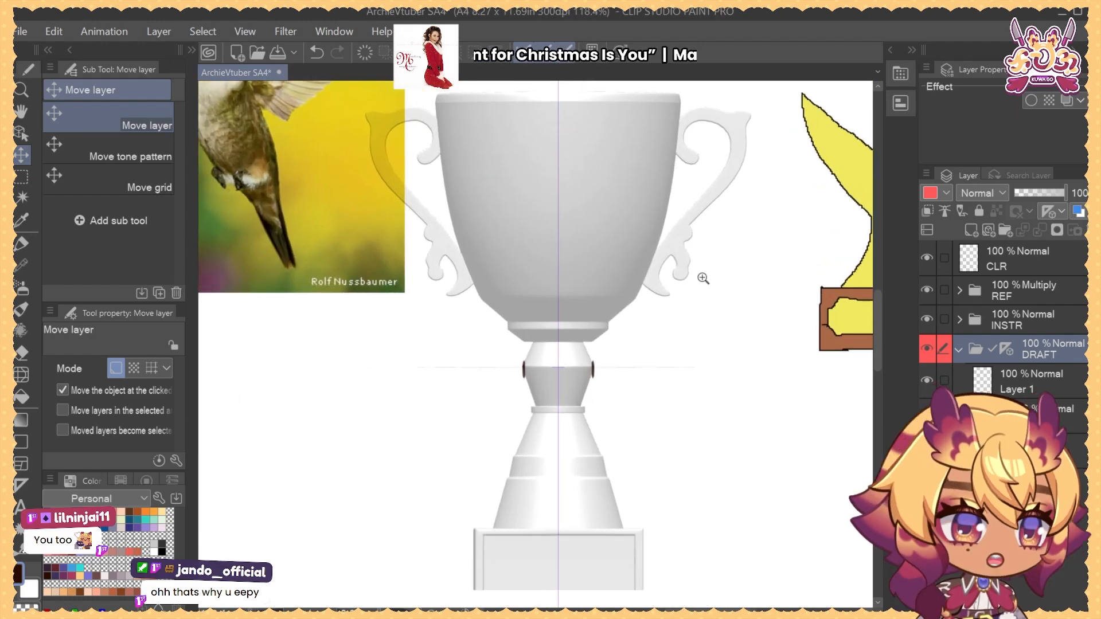
click(1047, 374)
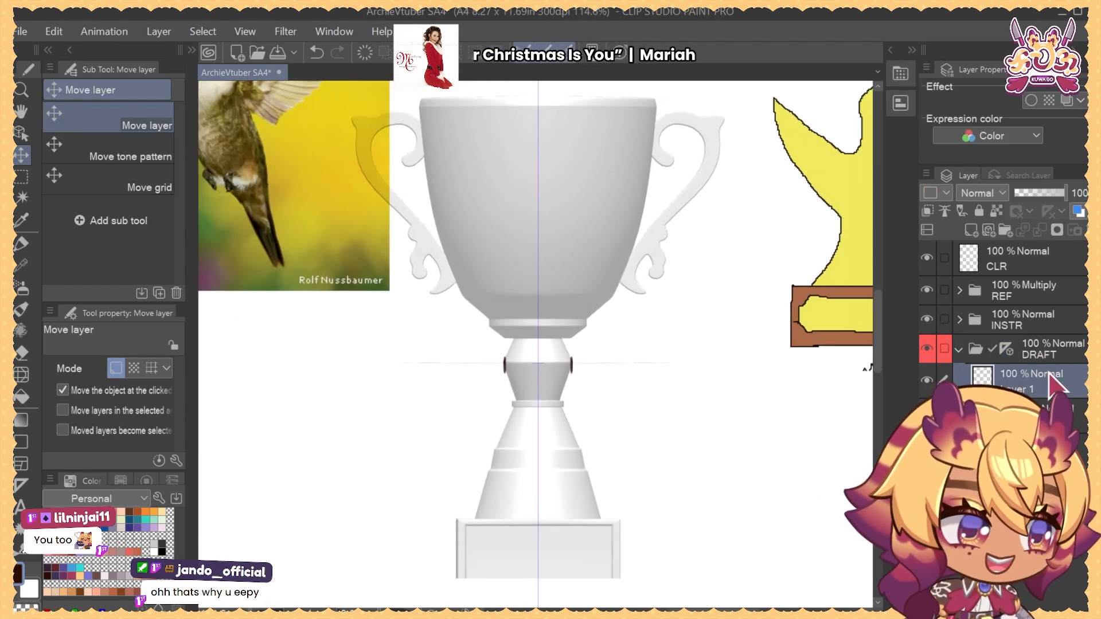
key(m)
scroll(597, 388, down, 5)
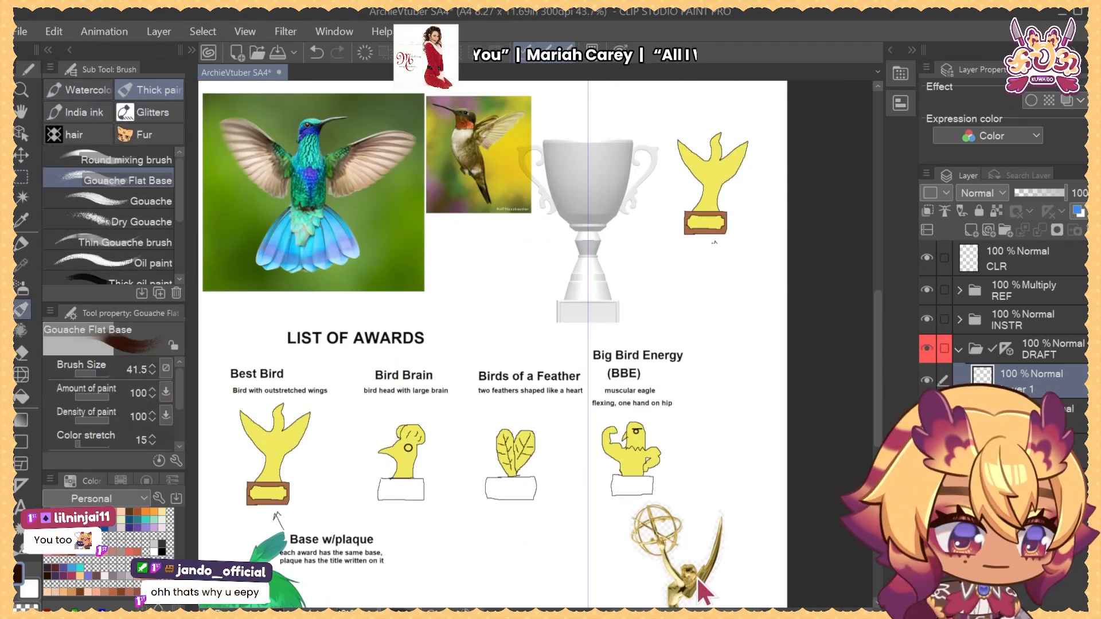
Move the Emmy statuette picture beside the 3D trophy and shift the award list down and left to uncover the trophy's base
mouse_move(696, 577)
mouse_down()
mouse_move(588, 284)
mouse_move(479, 179)
mouse_move(480, 163)
mouse_move(473, 170)
mouse_up()
ctrl+shift+click(471, 164)
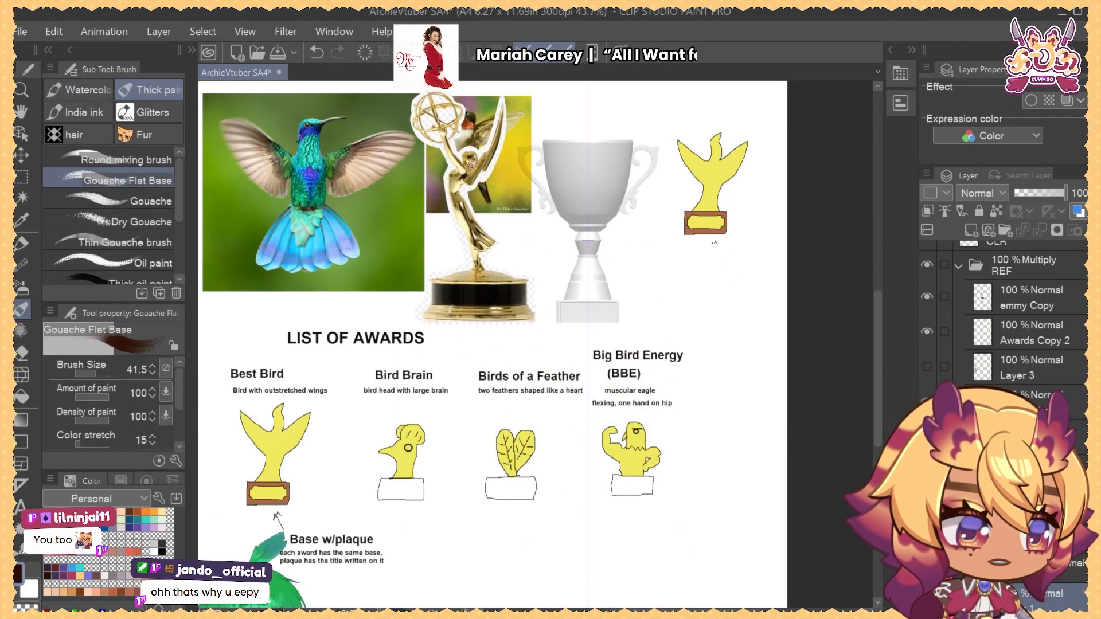
scroll(1003, 344, down, 2)
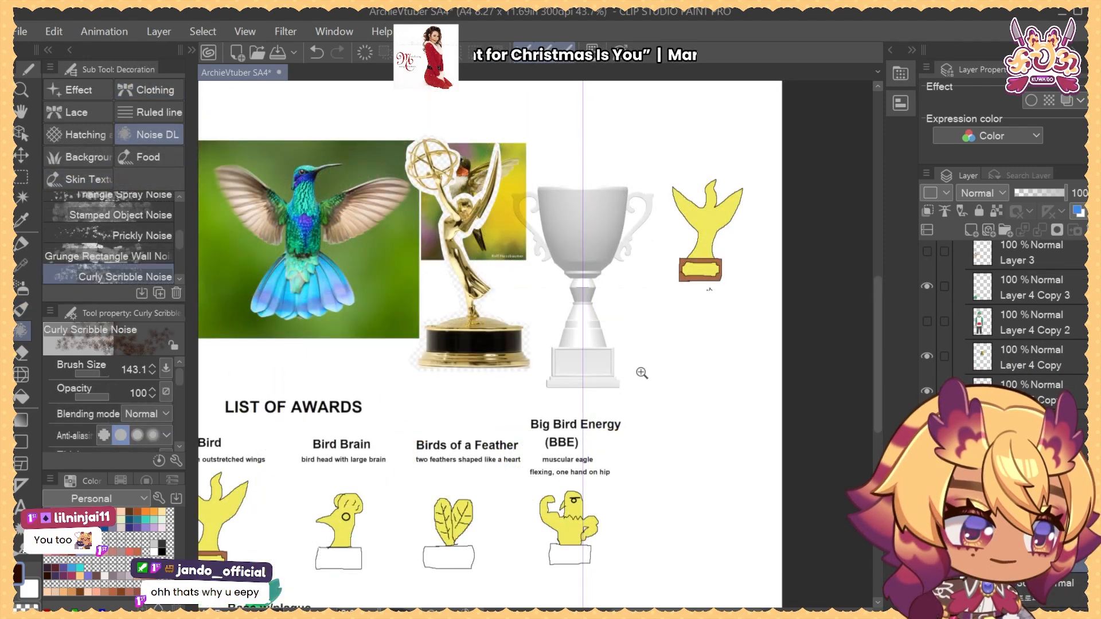
mouse_move(598, 371)
mouse_down()
mouse_move(617, 364)
mouse_move(642, 468)
mouse_up()
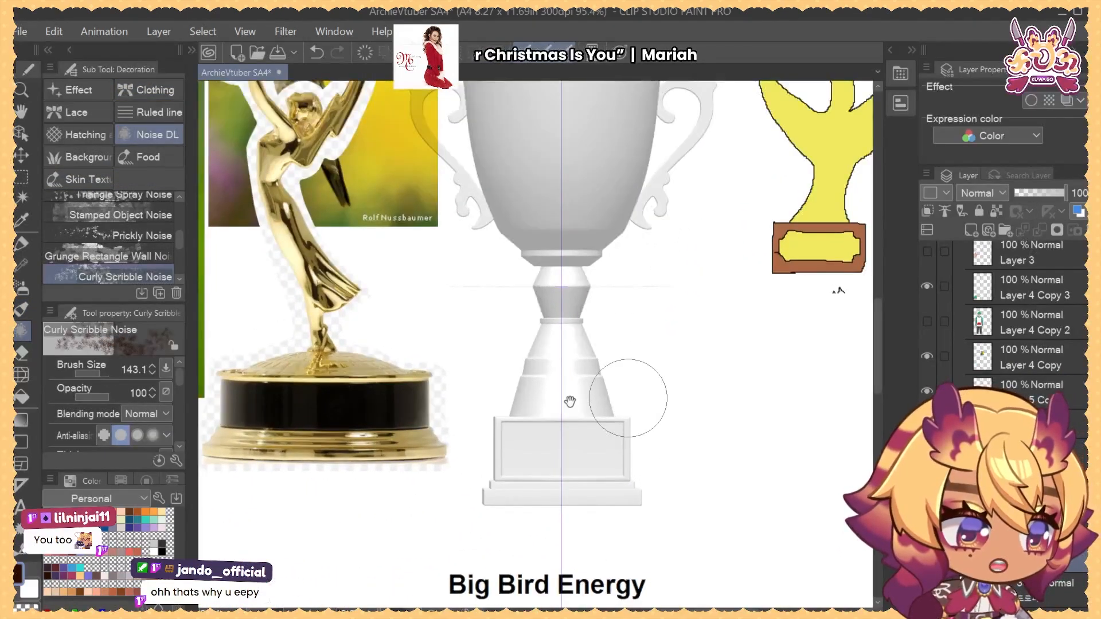
key(b)
drag(569, 401, 552, 404)
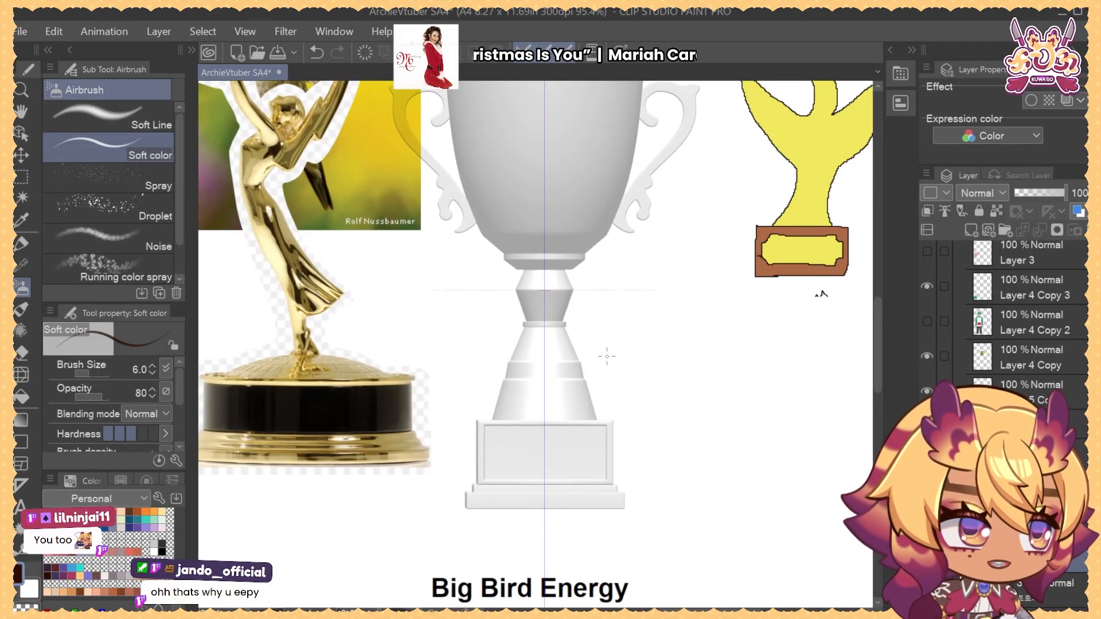
drag(631, 346, 585, 347)
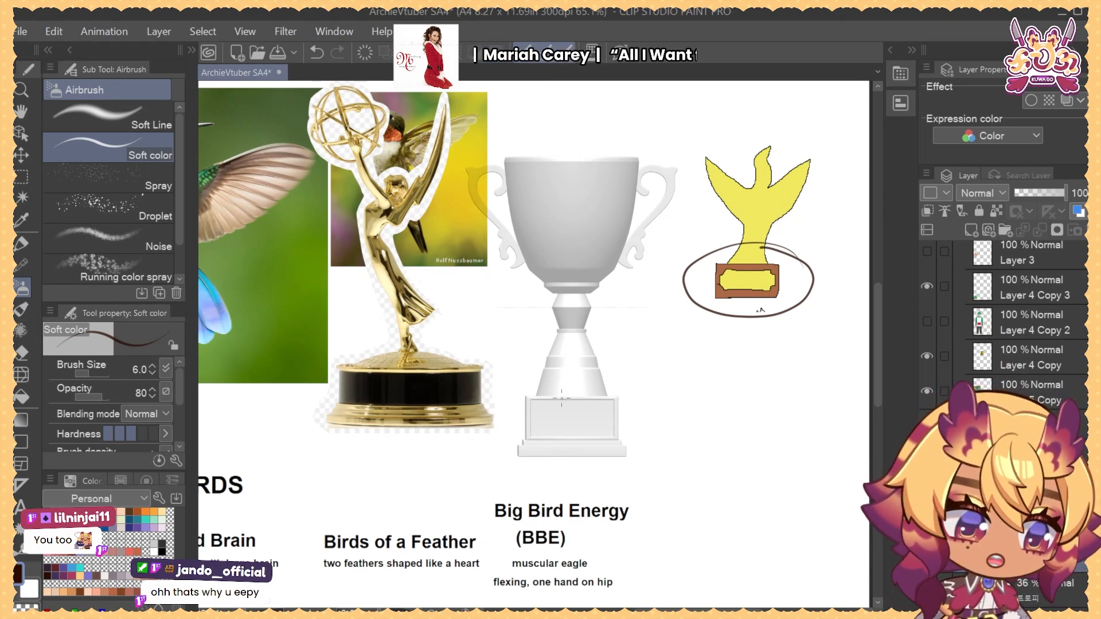
drag(647, 457, 575, 383)
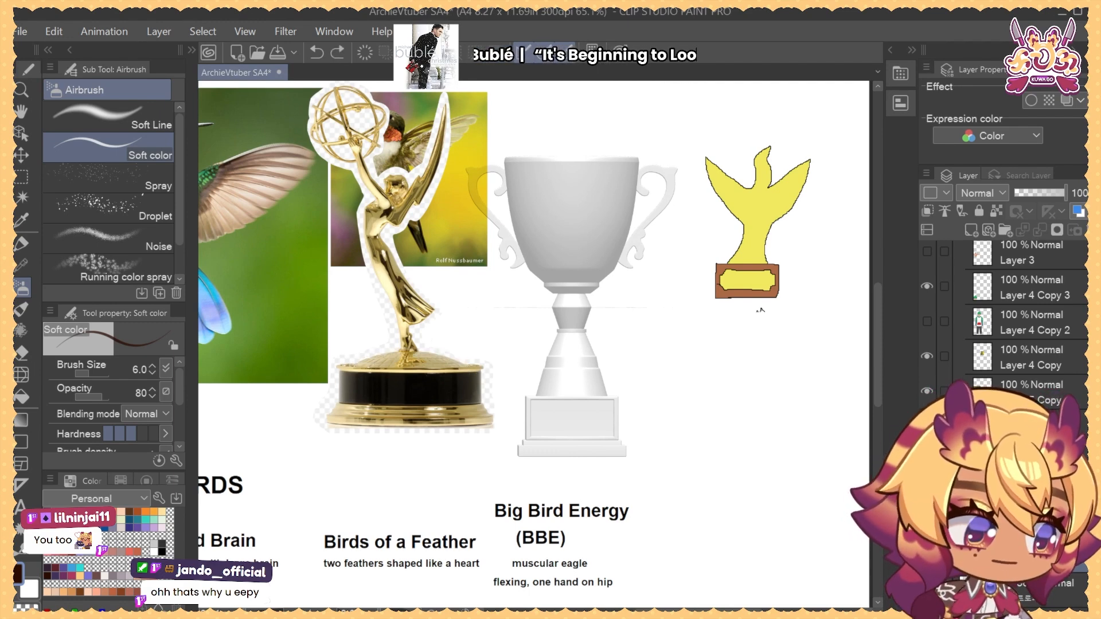
Sketch a wide rectangular outline around the trophy's pedestal with the Soft color airbrush, mirrored across the ruler, and trim its overhanging ends
click(535, 401)
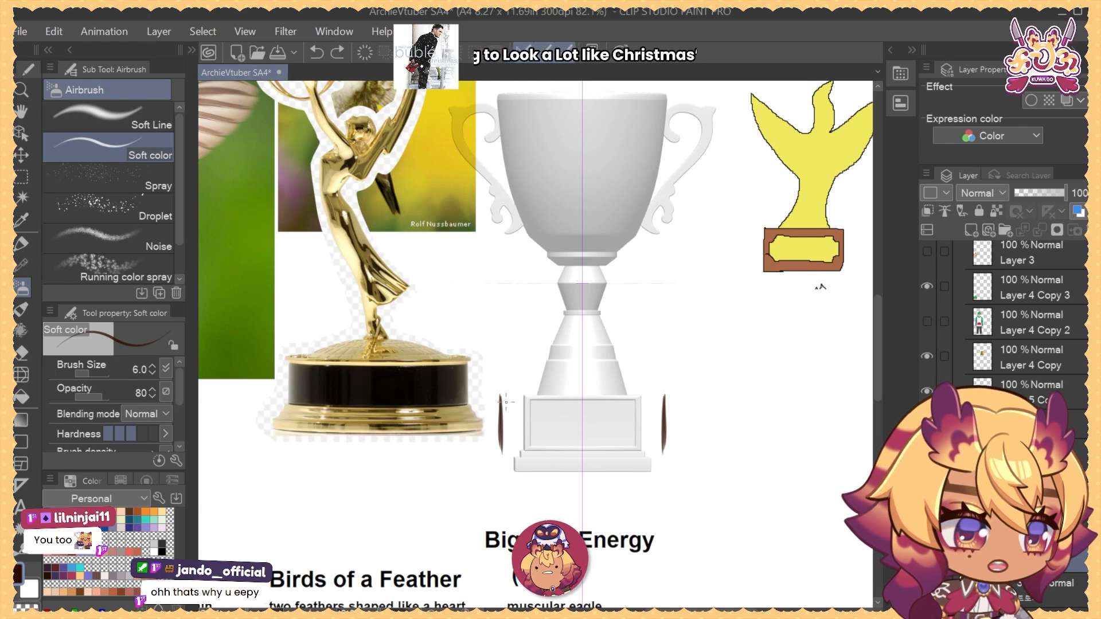
drag(476, 397, 691, 398)
drag(488, 394, 679, 394)
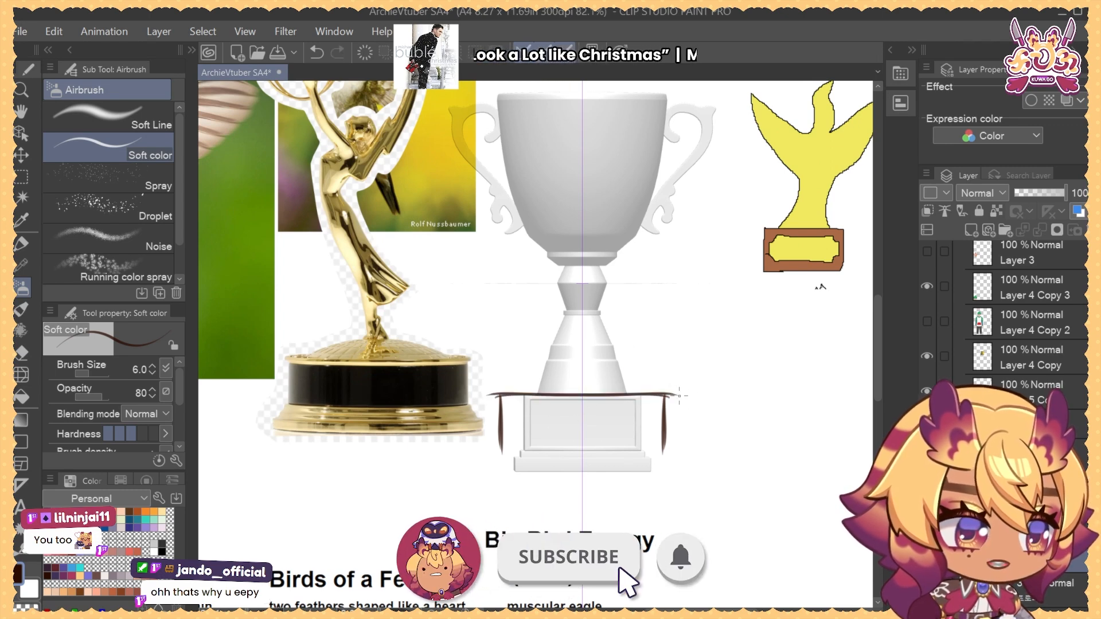
drag(484, 450, 681, 450)
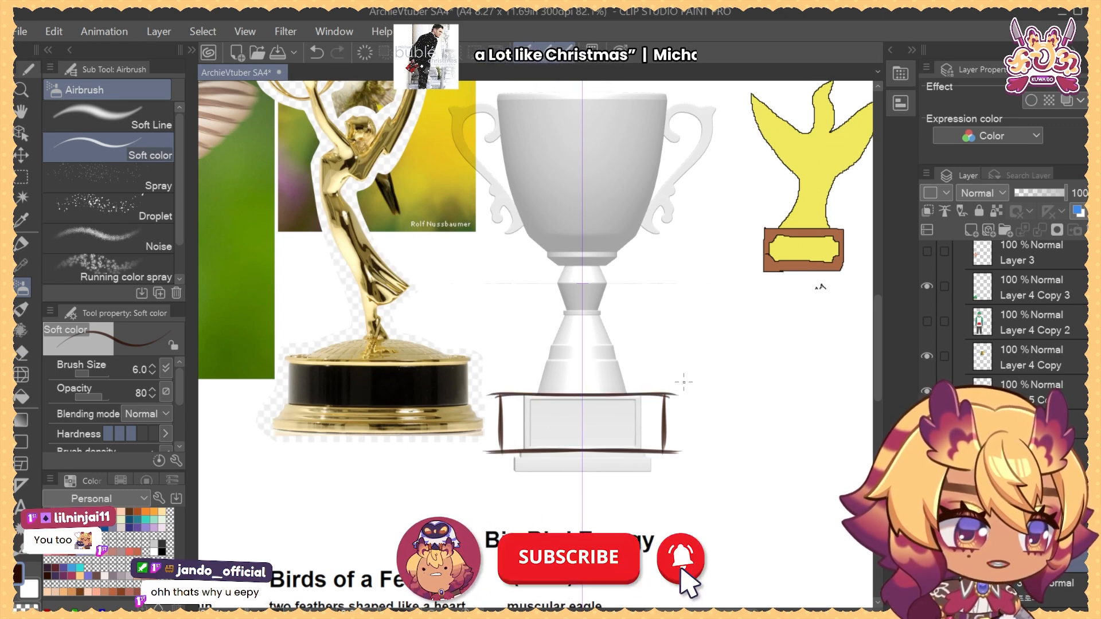
key(e)
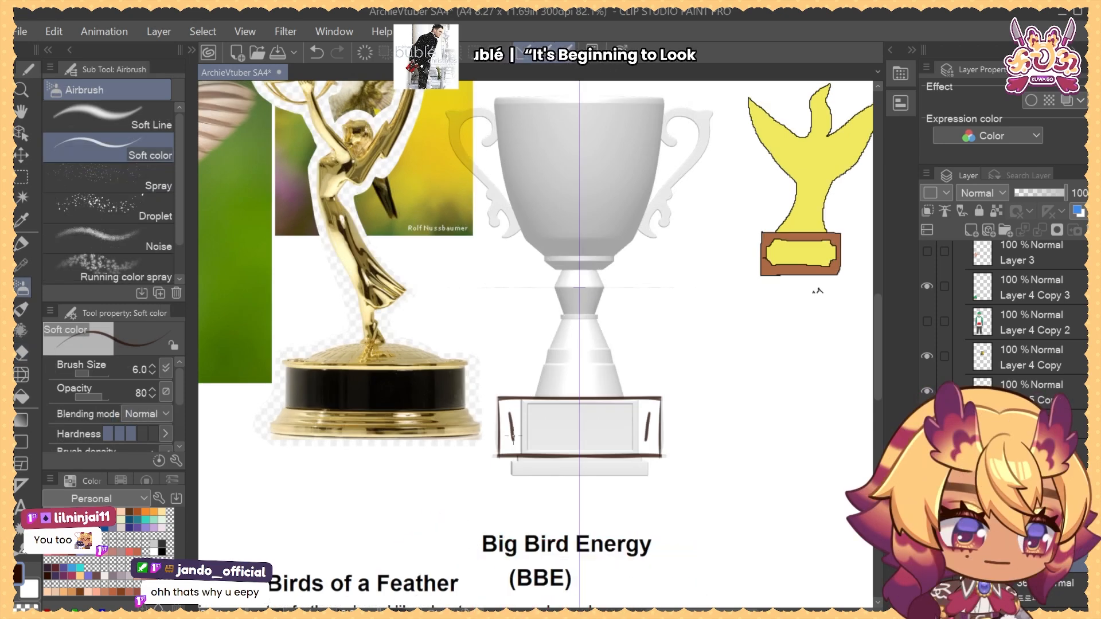
Sketch a smaller plaque rectangle inside the base outline, undoing and redrawing its sides, top and bottom lines as needed
key(ctrl+z)
key(ctrl+z)
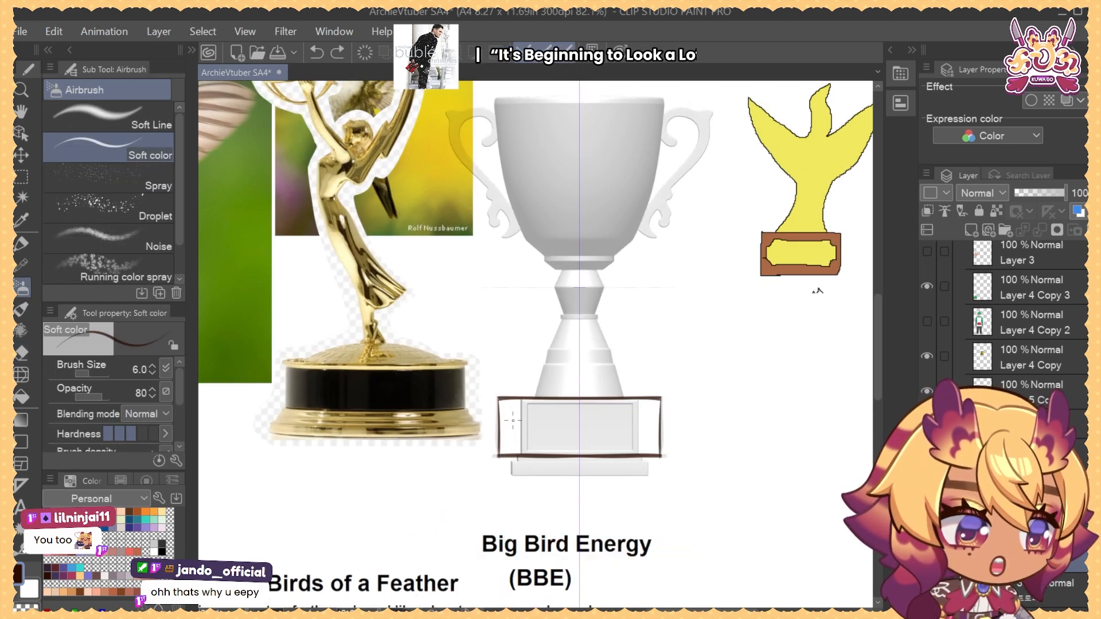
drag(510, 411, 509, 444)
key(ctrl+z)
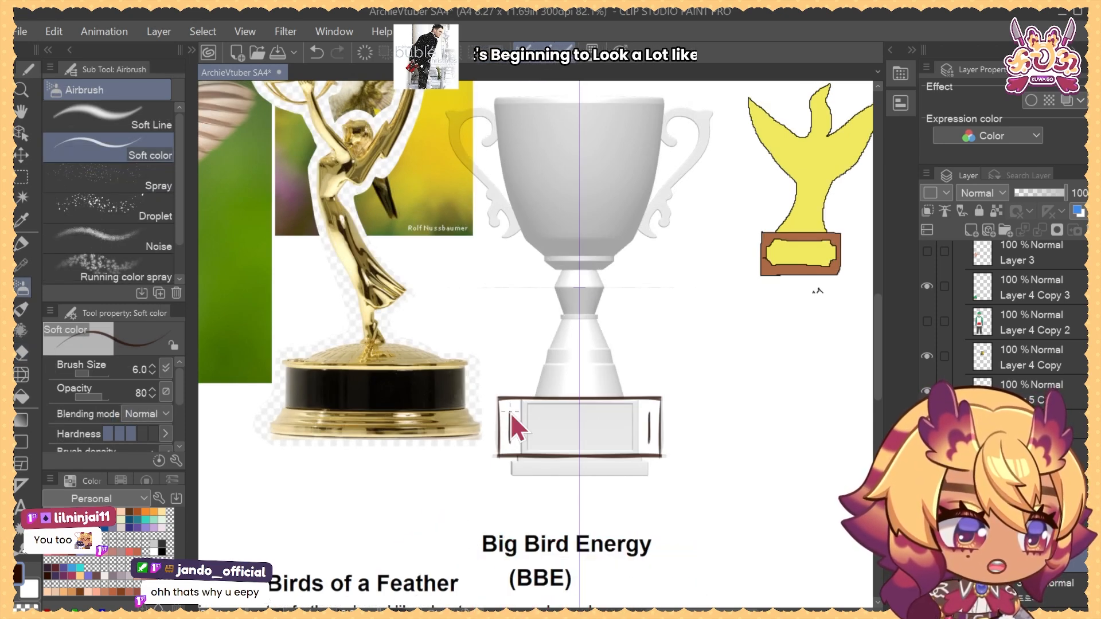
key(ctrl+z)
mouse_move(509, 402)
mouse_down()
mouse_move(511, 452)
mouse_move(551, 413)
mouse_move(652, 408)
mouse_up()
key(ctrl+z)
key(ctrl+z)
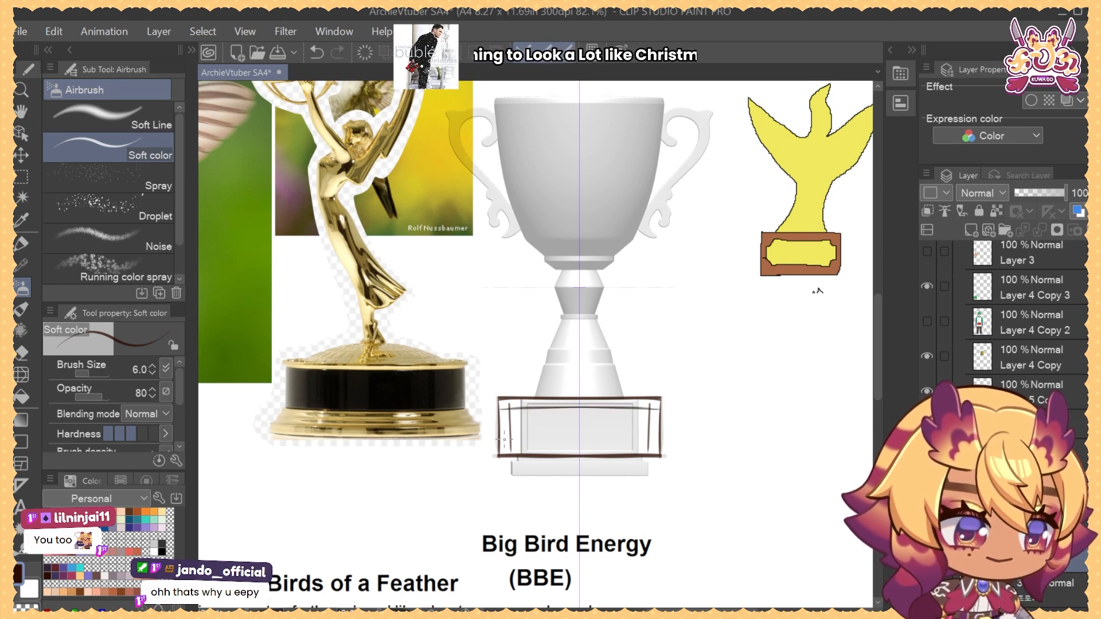
drag(504, 439, 666, 438)
key(ctrl+z)
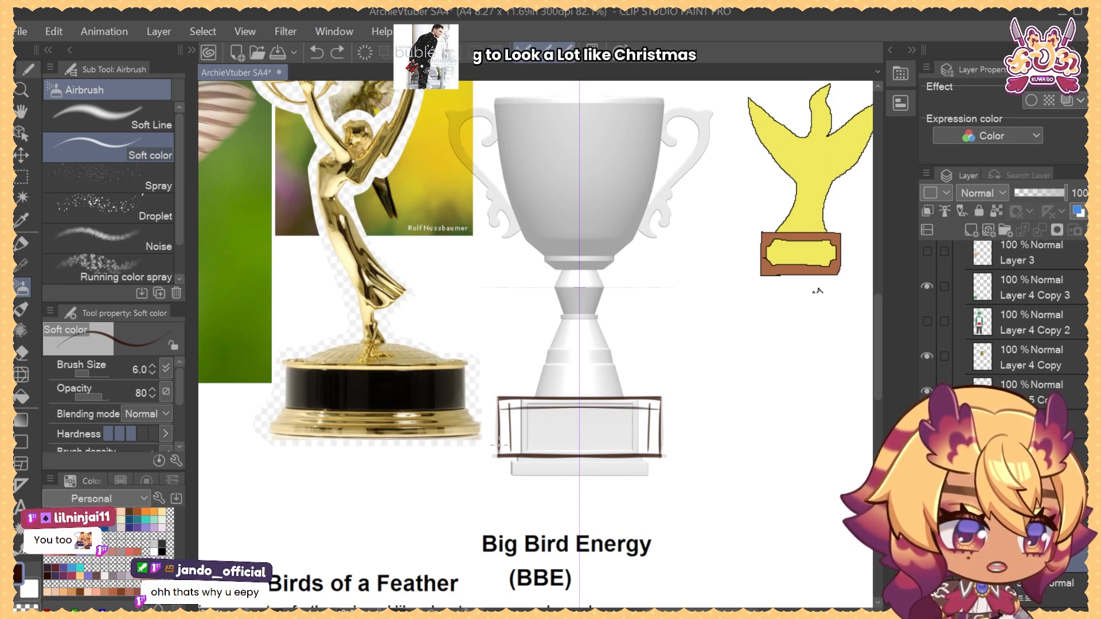
drag(499, 444, 660, 445)
drag(670, 408, 657, 414)
Add mirrored inward-curving notches at the upper and lower corners of the plaque rectangle
scroll(502, 426, up, 2)
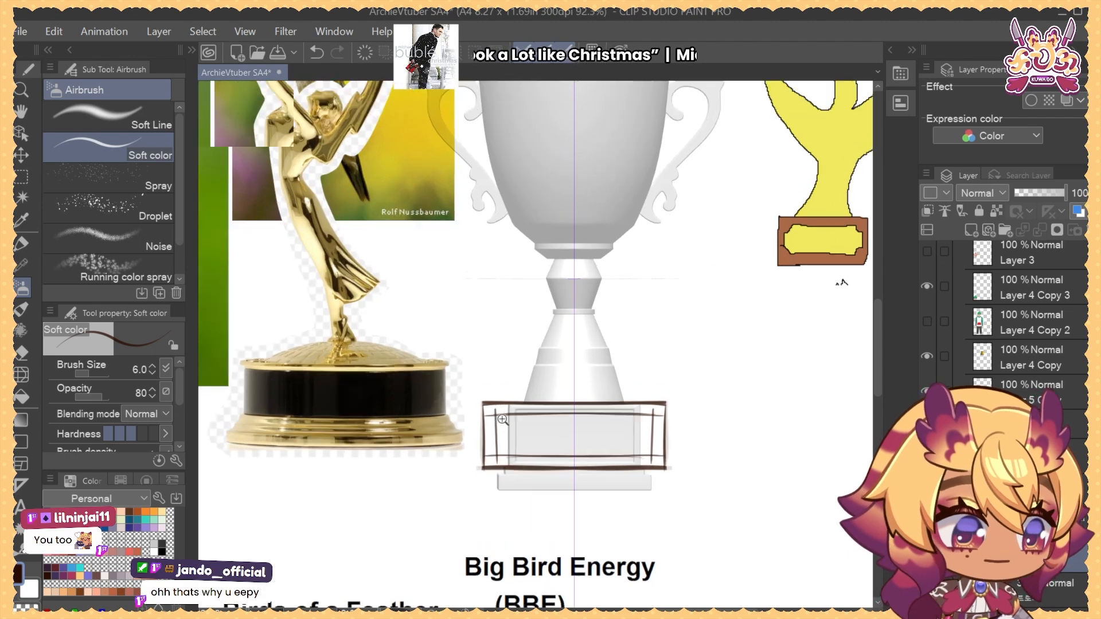
drag(503, 426, 506, 409)
key(ctrl+z)
key(ctrl+z)
drag(497, 449, 509, 457)
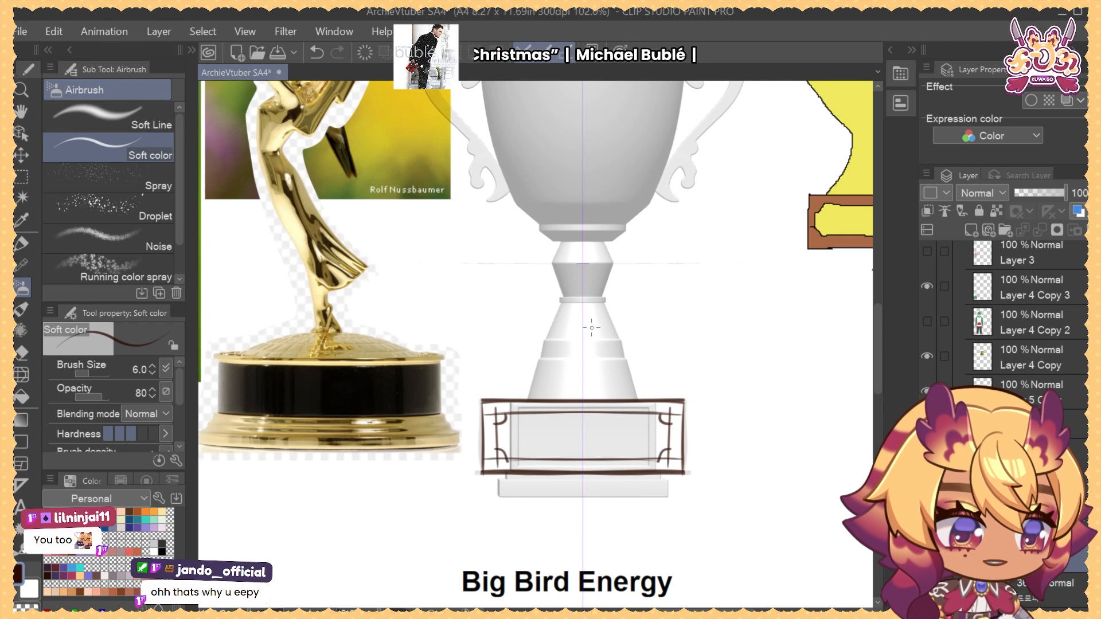
Erase the plaque's leftover square corners outside the curved notches with the Rough eraser at size 13.9
key(e)
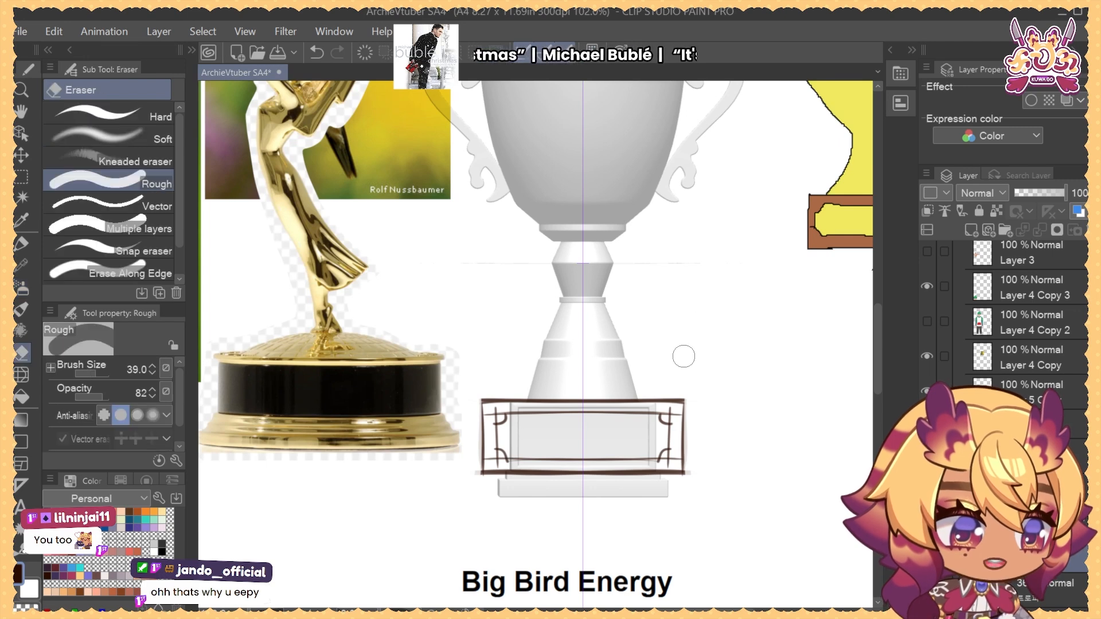
key(bracketleft)
key(bracketleft)
key(bracketleft)
key(bracketleft)
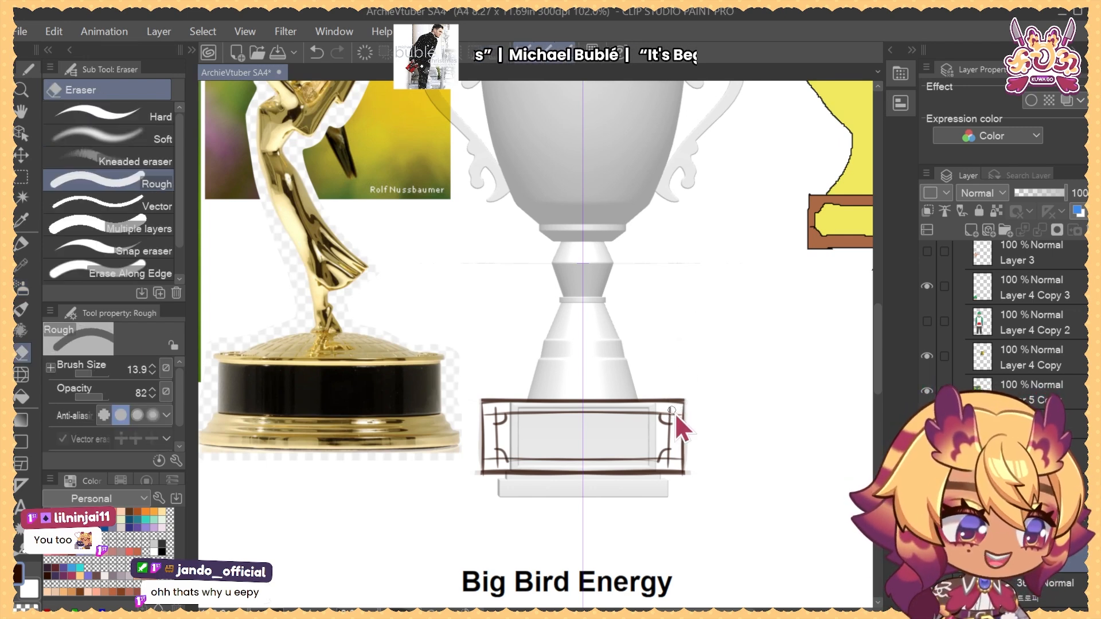
drag(668, 408, 677, 415)
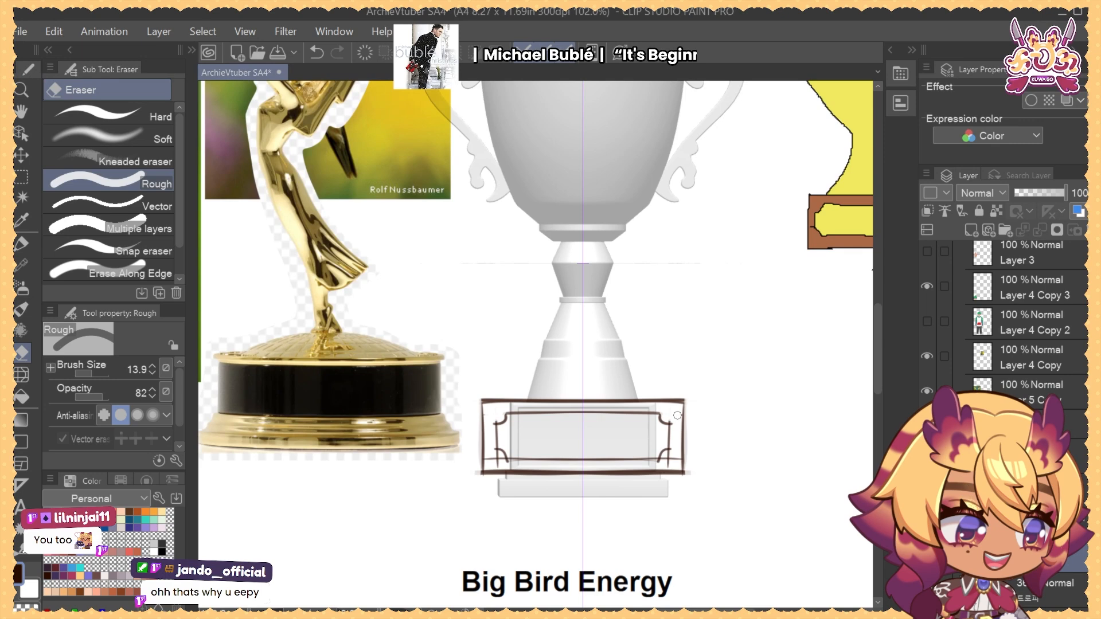
drag(669, 452, 666, 461)
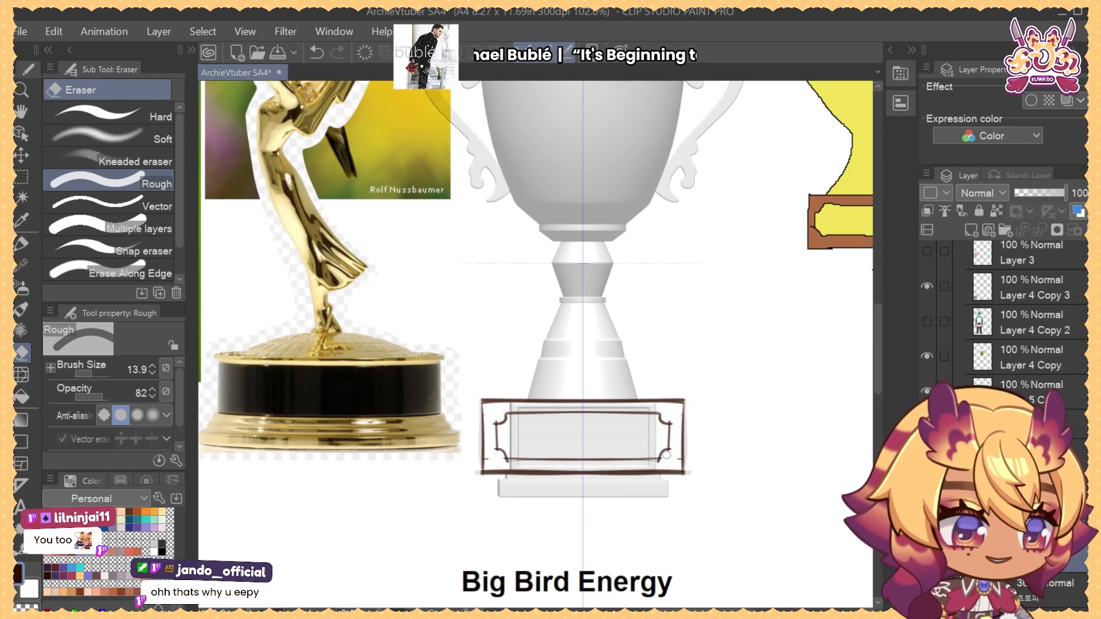
Enlarge the plaque frame slightly within the base using Free Transform, and clean up the lines with the Rough eraser at size 7.7
key(ctrl+t)
drag(582, 409, 583, 407)
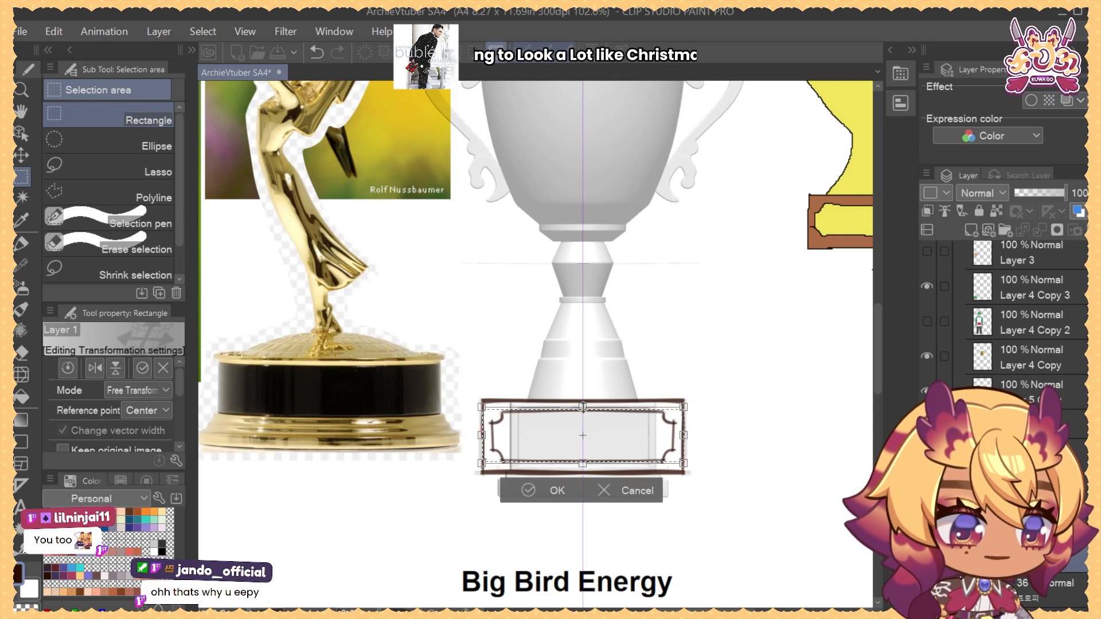
key(Return)
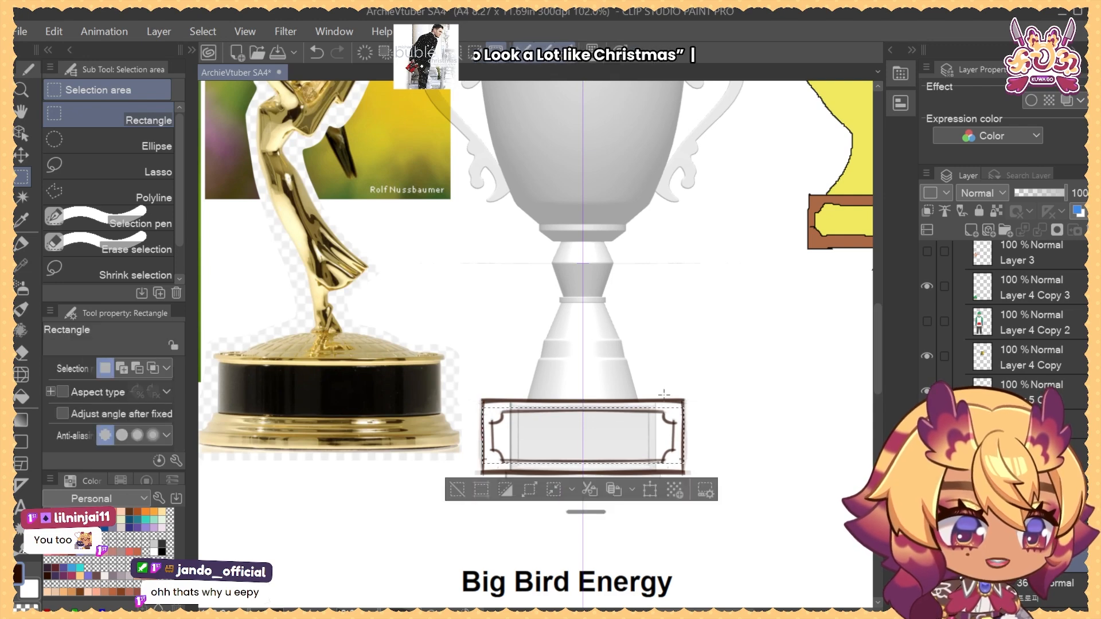
key(e)
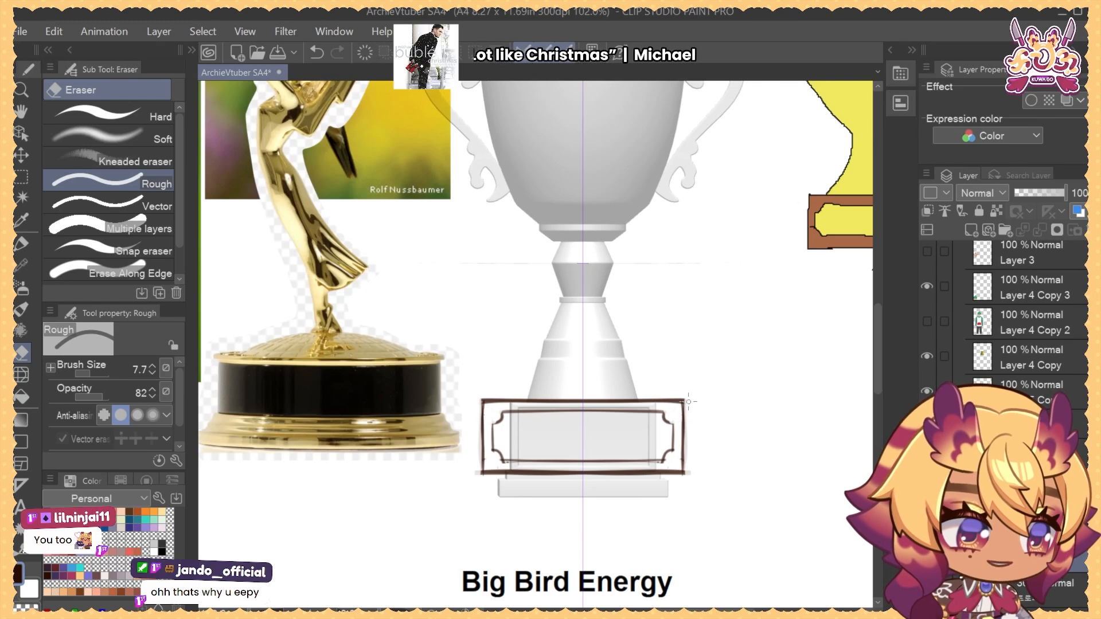
drag(700, 462, 669, 462)
Sketch thin overhanging ledges along the base's top and bottom edges with the Soft color airbrush, redrawing uneven strokes
key(b)
drag(489, 425, 583, 404)
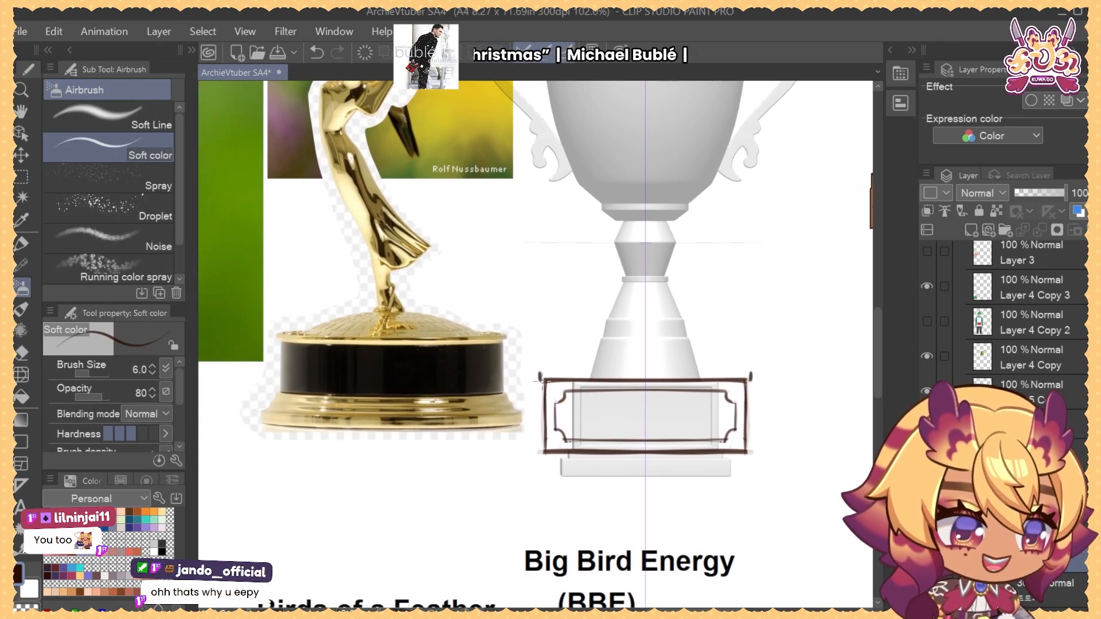
drag(540, 374, 733, 374)
key(ctrl+z)
key(ctrl+z)
drag(539, 373, 752, 372)
mouse_move(541, 451)
mouse_down()
mouse_move(539, 460)
mouse_move(653, 463)
mouse_up()
key(ctrl+z)
drag(539, 460, 668, 457)
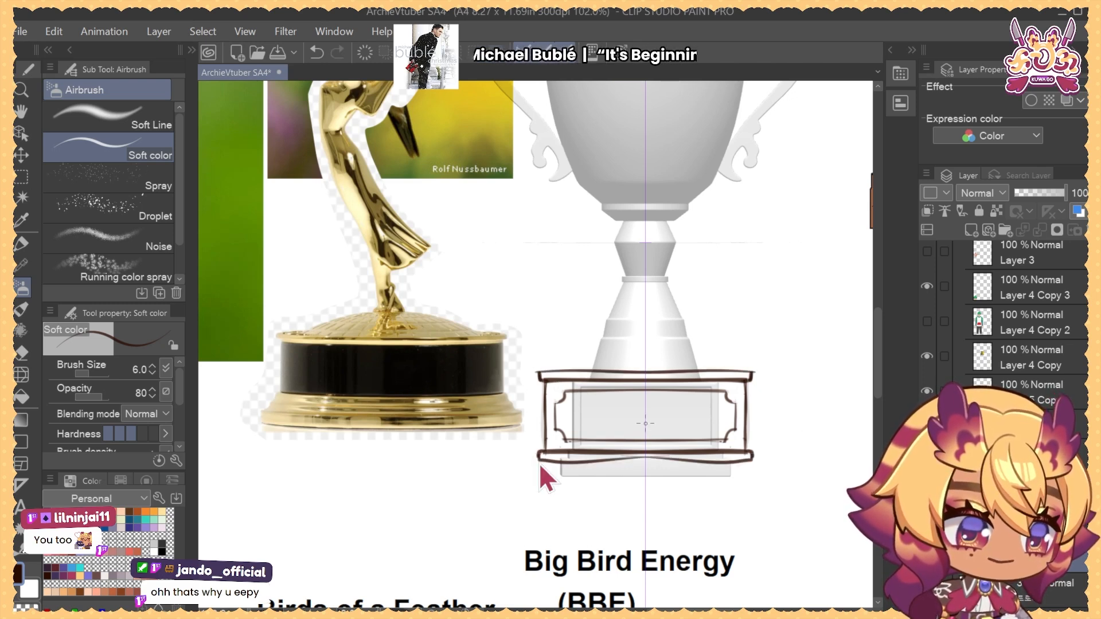
key(ctrl+z)
Draw a straight horizontal line just beneath the base's bottom ledge, undoing and redrawing it until it is even
drag(646, 401, 630, 366)
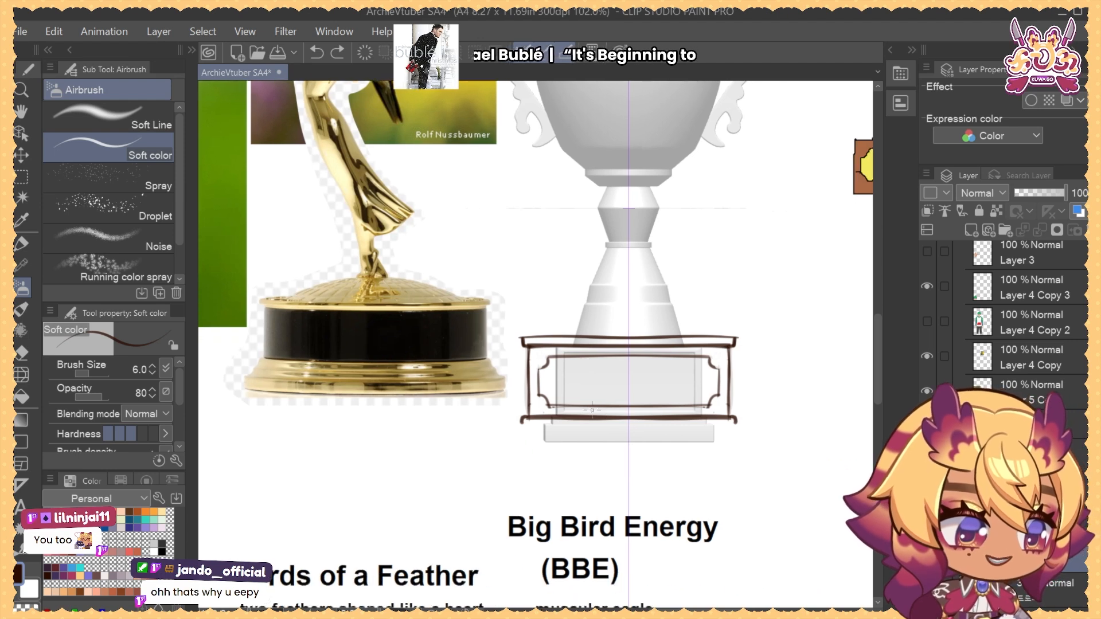
drag(518, 424, 674, 430)
key(ctrl+z)
key(ctrl+z)
key(ctrl+z)
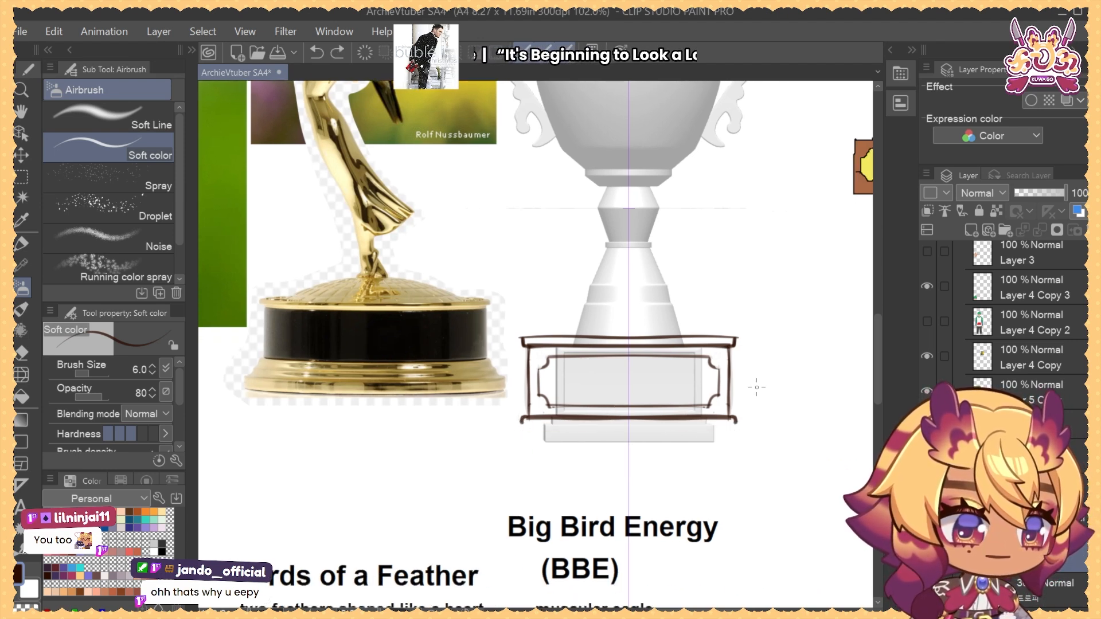
drag(529, 424, 675, 427)
key(ctrl+z)
drag(522, 428, 675, 428)
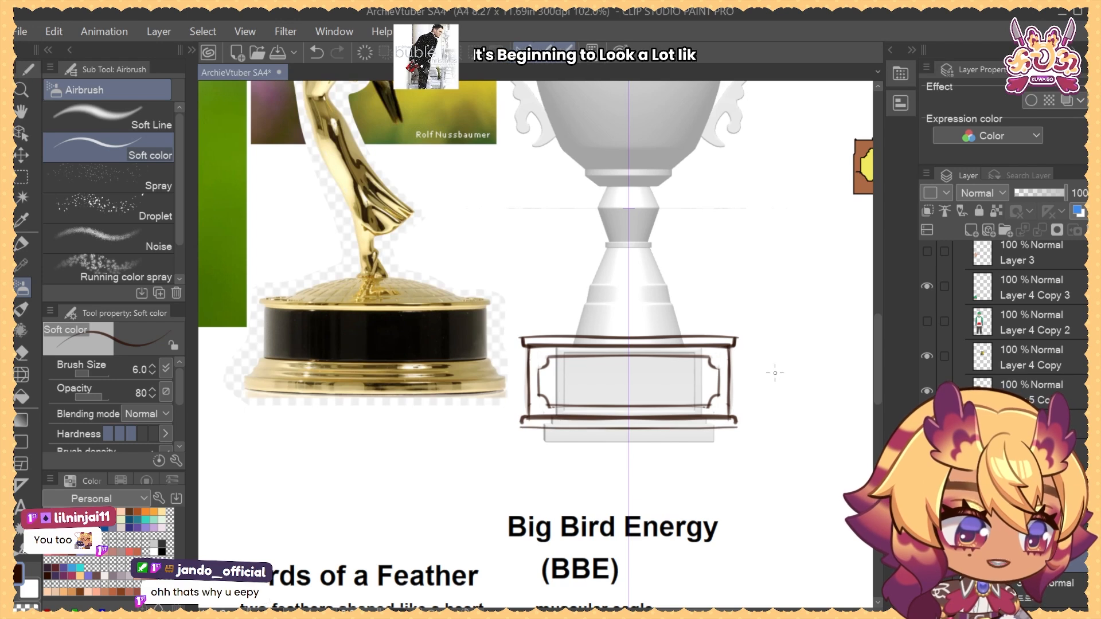
mouse_move(768, 402)
mouse_down()
mouse_move(745, 389)
mouse_move(720, 420)
mouse_move(733, 423)
mouse_up()
key(ctrl+z)
mouse_move(460, 349)
mouse_down()
mouse_move(476, 348)
mouse_move(479, 393)
mouse_move(460, 349)
mouse_up()
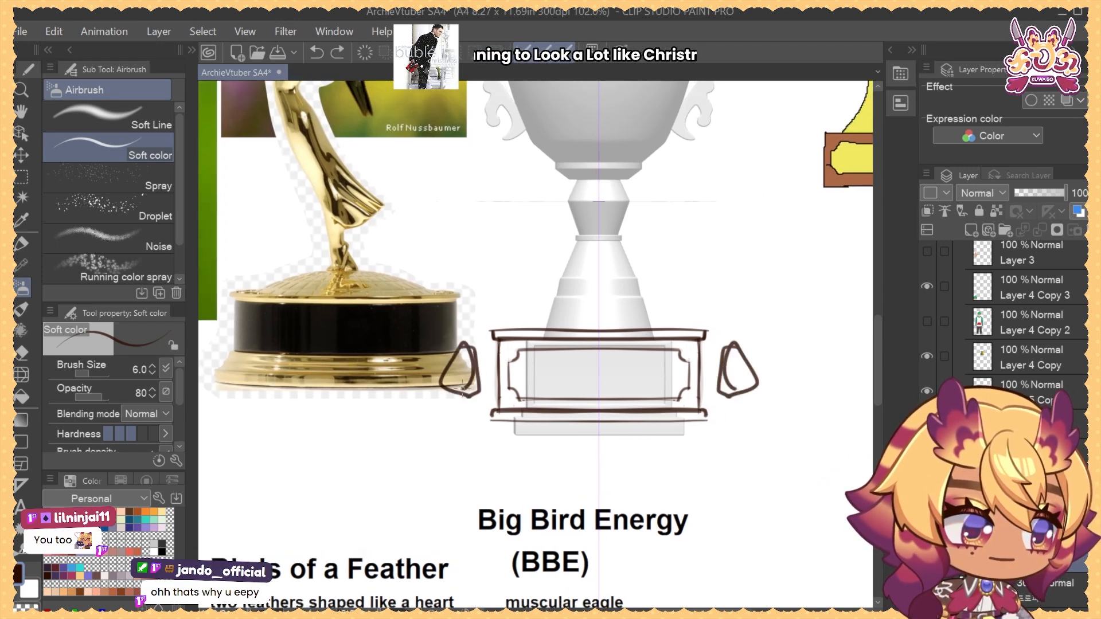
key(ctrl+z)
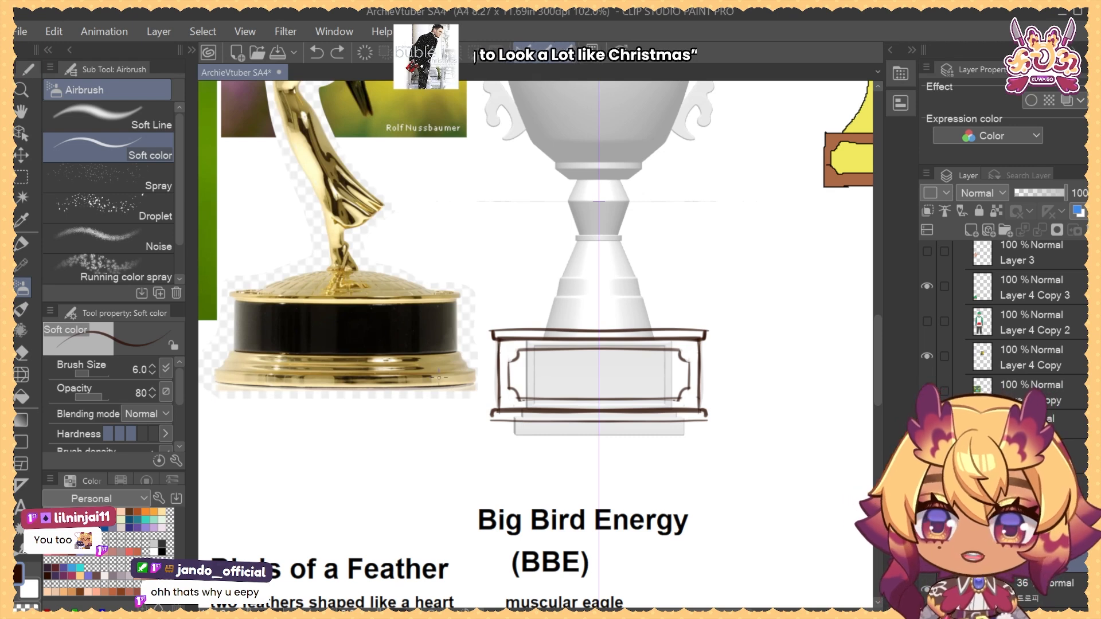
Sketch a slightly wider, thin plinth beneath the base's bottom ledge, undoing unwanted strokes
mouse_move(490, 419)
mouse_down()
mouse_move(713, 423)
mouse_move(601, 434)
mouse_up()
key(ctrl+z)
key(ctrl+z)
key(ctrl+z)
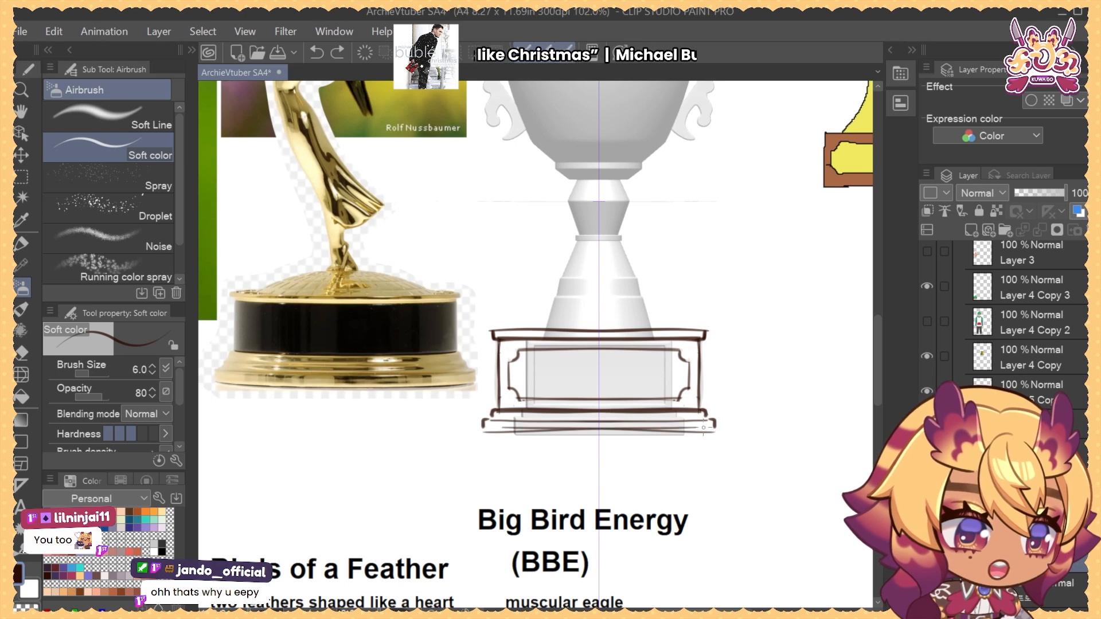
Sketch the top edge of a wider bottom slab extending past the plinth on both sides, undoing and redrawing uneven strokes
key(ctrl+z)
drag(479, 434, 600, 436)
key(ctrl+z)
drag(480, 431, 600, 433)
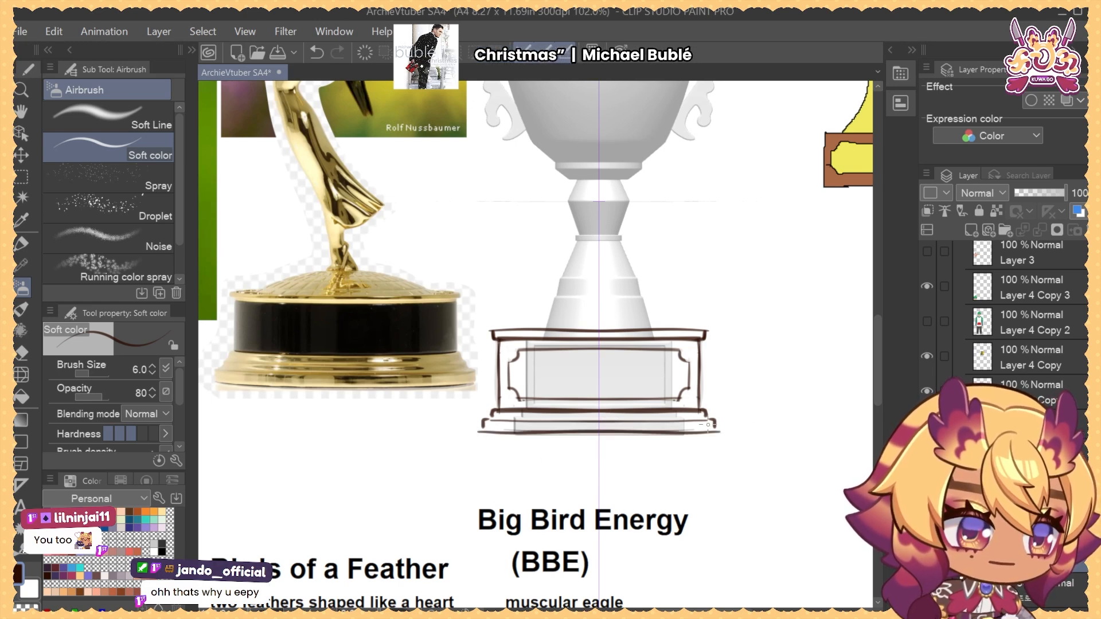
mouse_move(482, 432)
mouse_down()
mouse_move(472, 439)
mouse_move(600, 445)
mouse_move(470, 440)
mouse_up()
key(ctrl+z)
key(ctrl+z)
drag(471, 441, 602, 438)
key(ctrl+z)
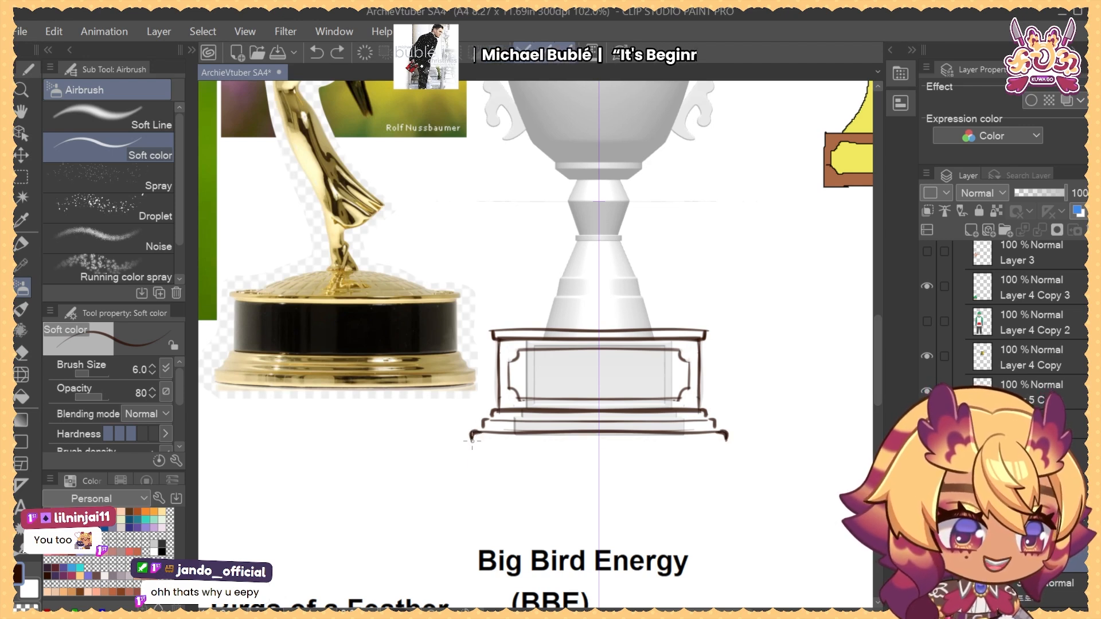
Draw the bottom slab's lower edge parallel to its top edge, undoing and redrawing uneven strokes
drag(471, 440, 600, 447)
key(ctrl+z)
drag(470, 442, 725, 441)
key(ctrl+z)
drag(716, 403, 701, 423)
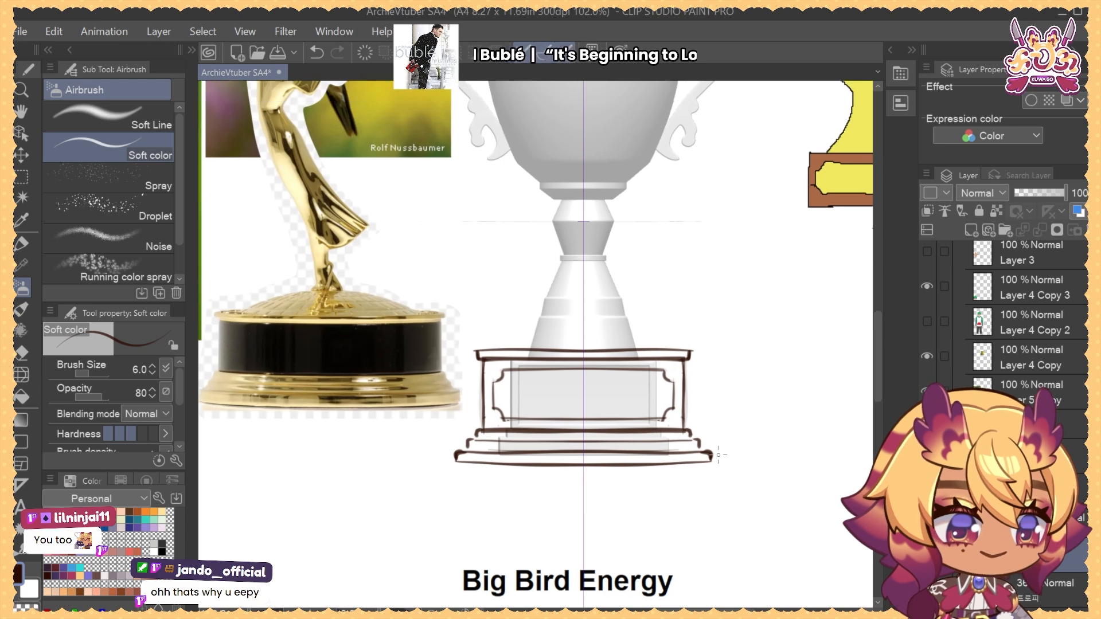
Straighten the stepped ledges at the bottom of the base with the Liquify tool, varying the brush size
key(j)
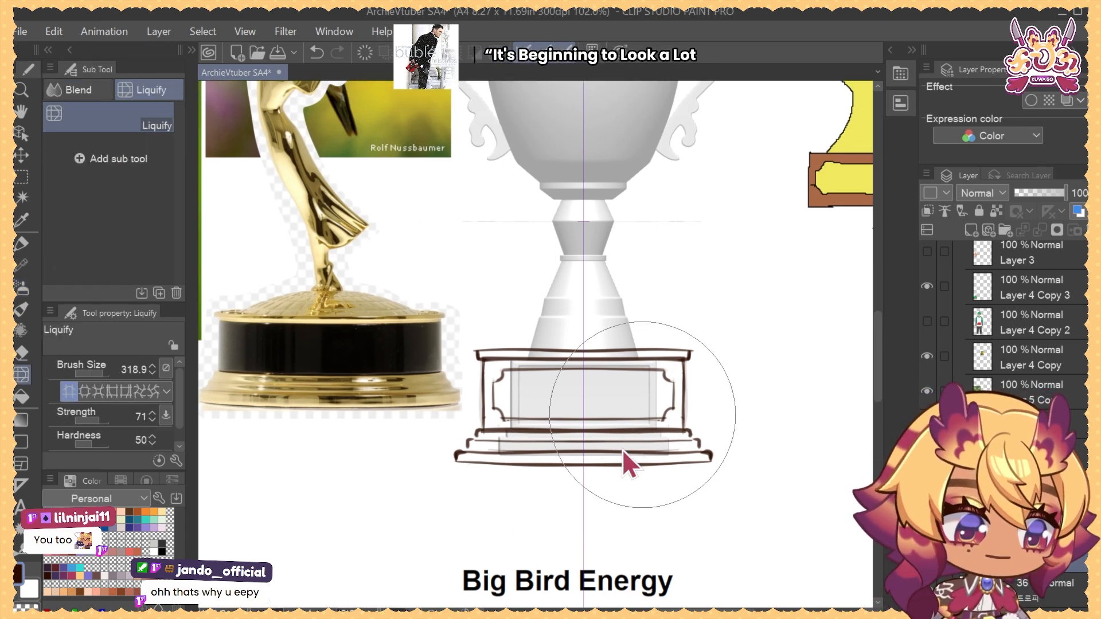
mouse_move(622, 449)
ctrl+alt+mouse_down()
mouse_move(628, 494)
mouse_move(590, 425)
ctrl+alt+mouse_up()
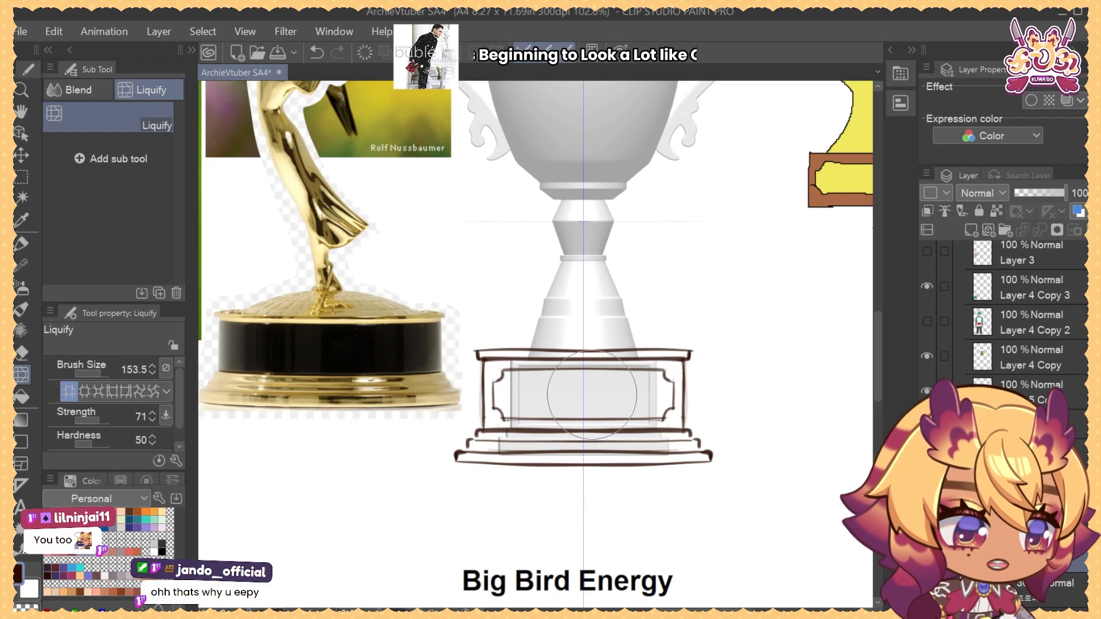
mouse_move(581, 468)
ctrl+alt+mouse_down()
mouse_move(595, 462)
mouse_move(588, 486)
mouse_move(573, 486)
ctrl+alt+mouse_up()
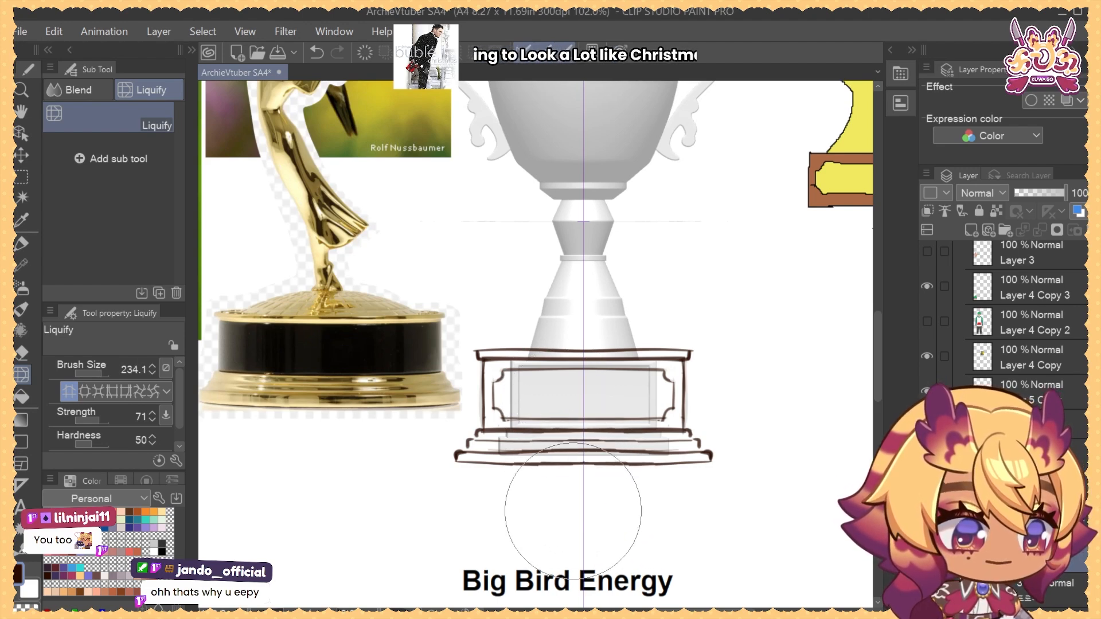
drag(655, 494, 669, 444)
key(b)
drag(602, 411, 611, 389)
key(ctrl+z)
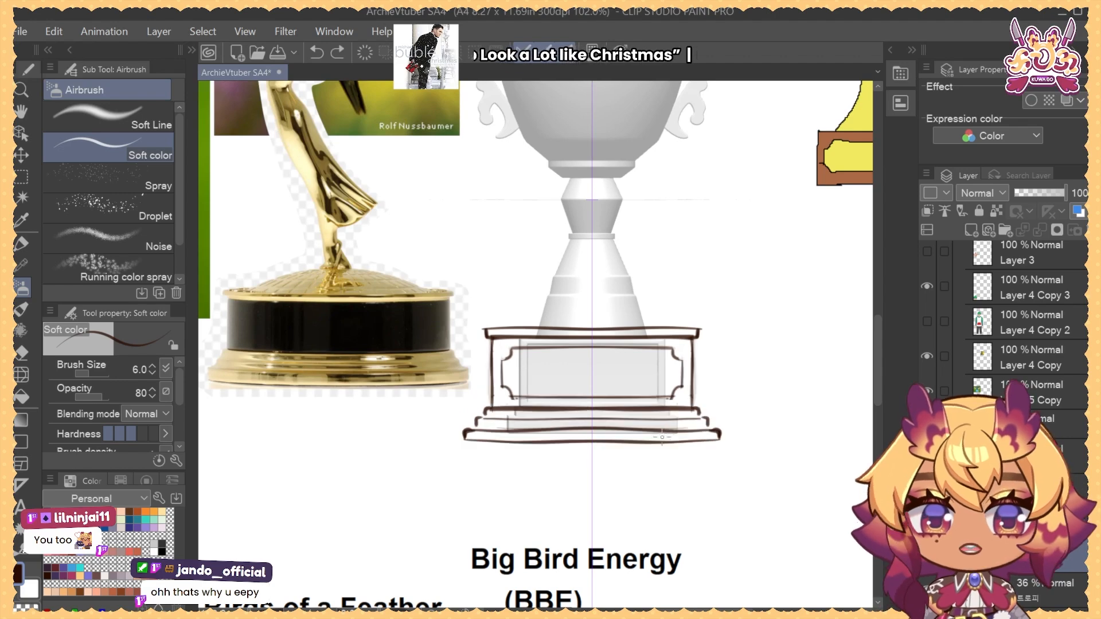
drag(682, 388, 683, 398)
key(j)
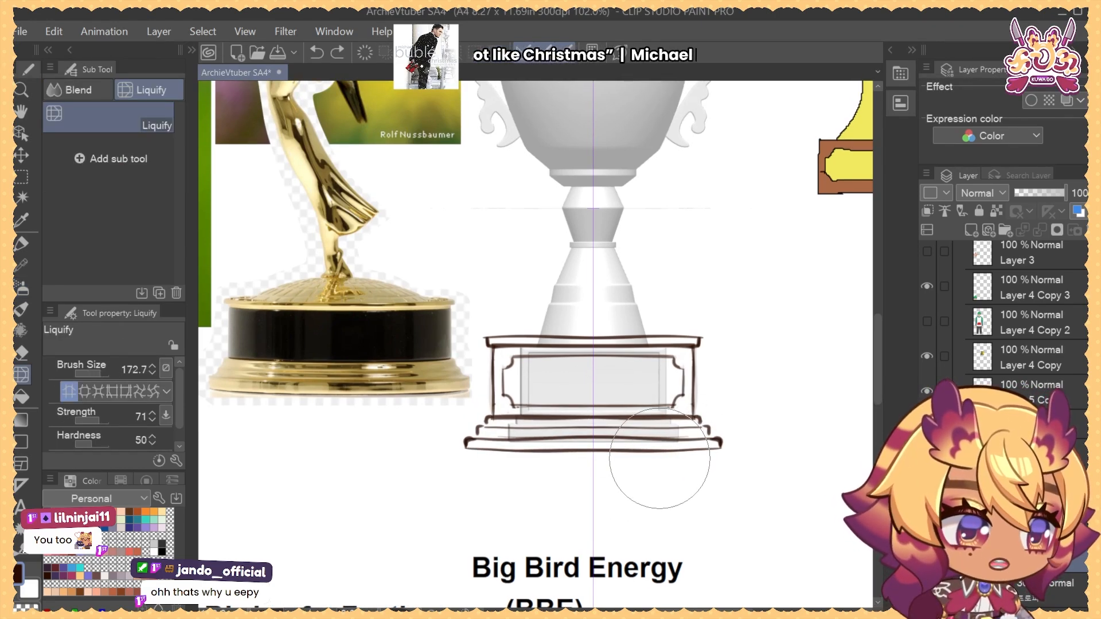
mouse_move(628, 457)
mouse_down()
mouse_move(610, 461)
mouse_move(649, 452)
mouse_move(627, 466)
mouse_move(599, 463)
mouse_up()
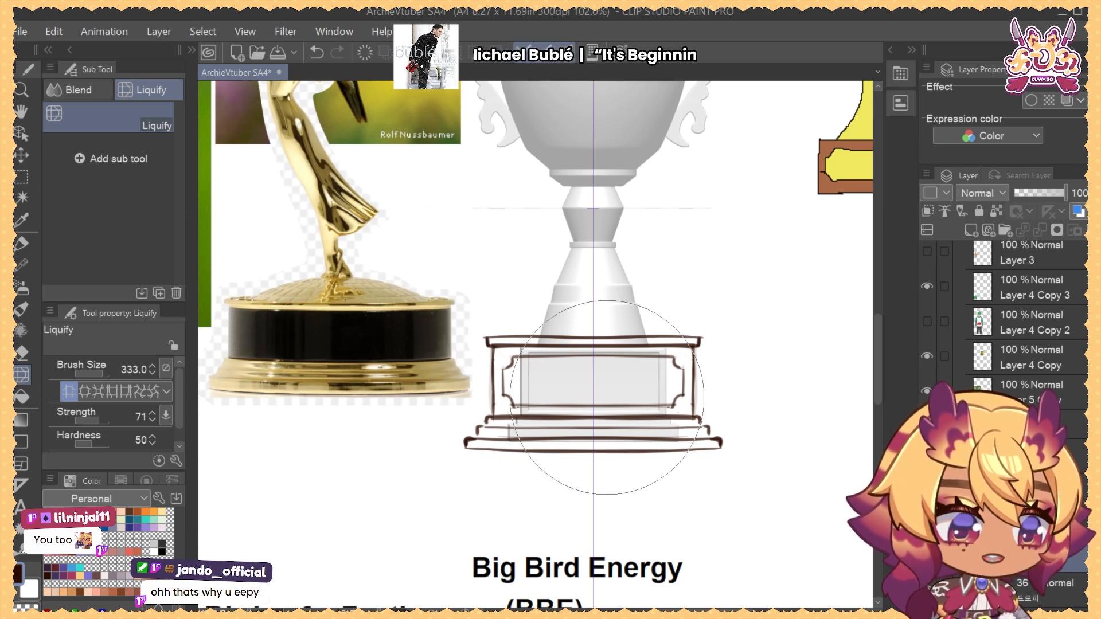
Even out the base's outline with Liquify, and sketch a low dome above its top ledge
key(b)
drag(677, 325, 675, 352)
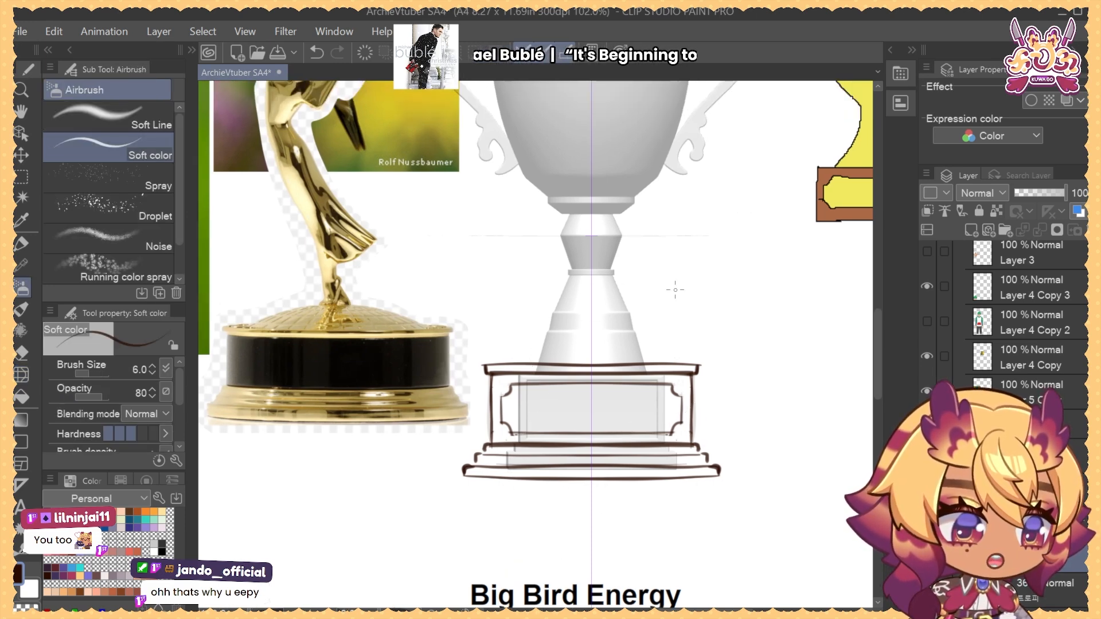
key(ctrl+z)
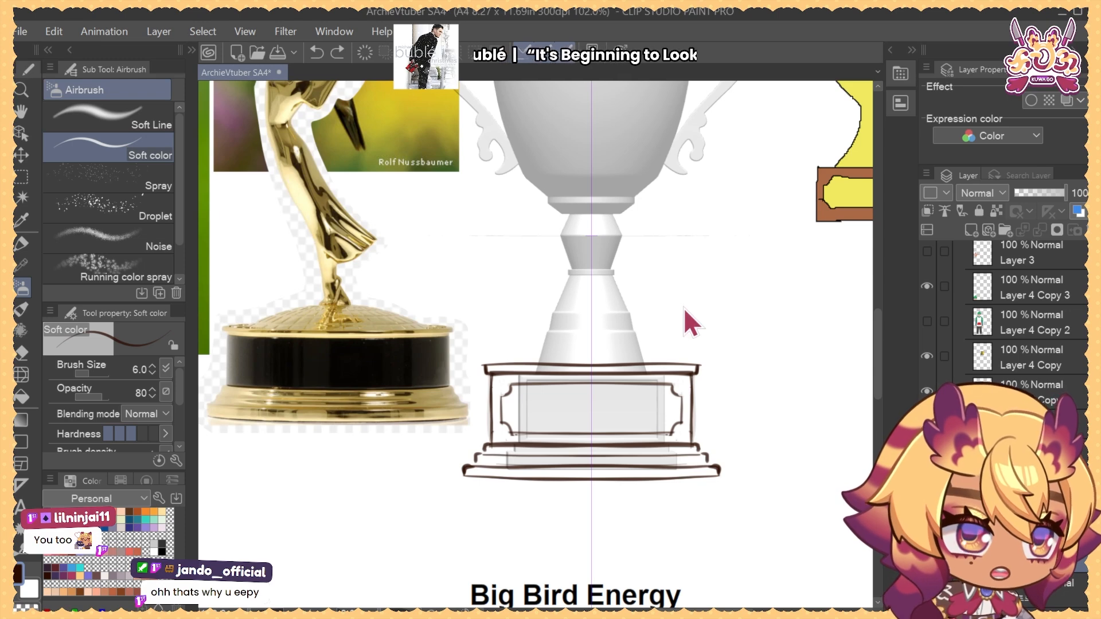
key(ctrl+y)
key(j)
mouse_move(676, 334)
mouse_down()
mouse_move(655, 336)
mouse_move(633, 317)
mouse_up()
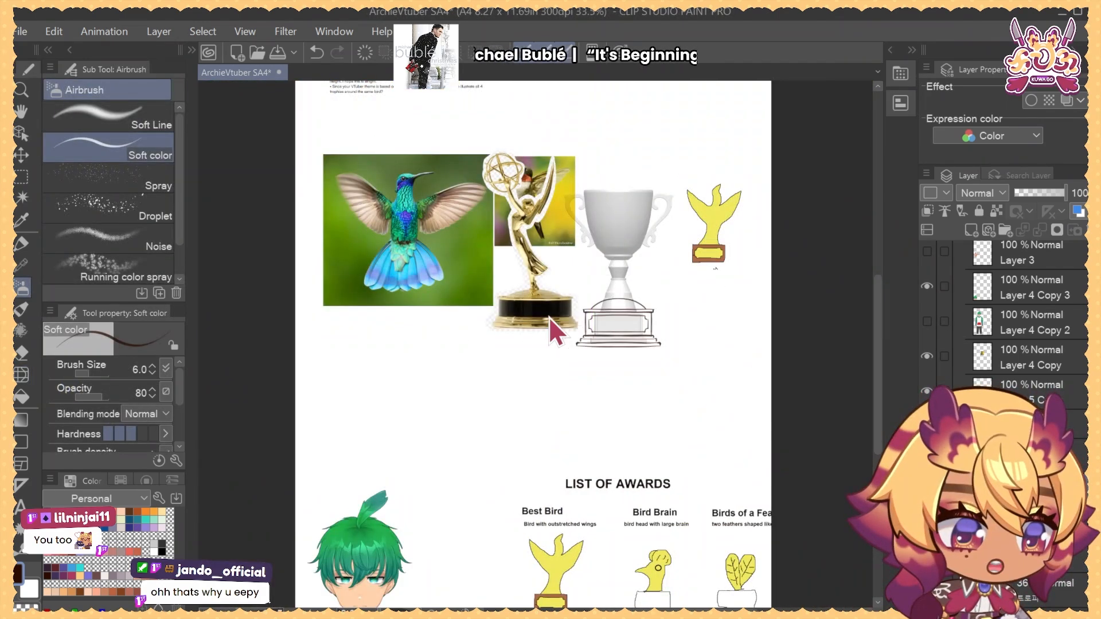
Move the golden statuette reference beside the cup's opposite side from the photos, and the green-haired character up beneath the hummingbird photo
mouse_move(549, 318)
mouse_down()
mouse_move(733, 390)
mouse_move(731, 400)
mouse_move(781, 357)
mouse_move(708, 398)
mouse_up()
drag(698, 531, 693, 522)
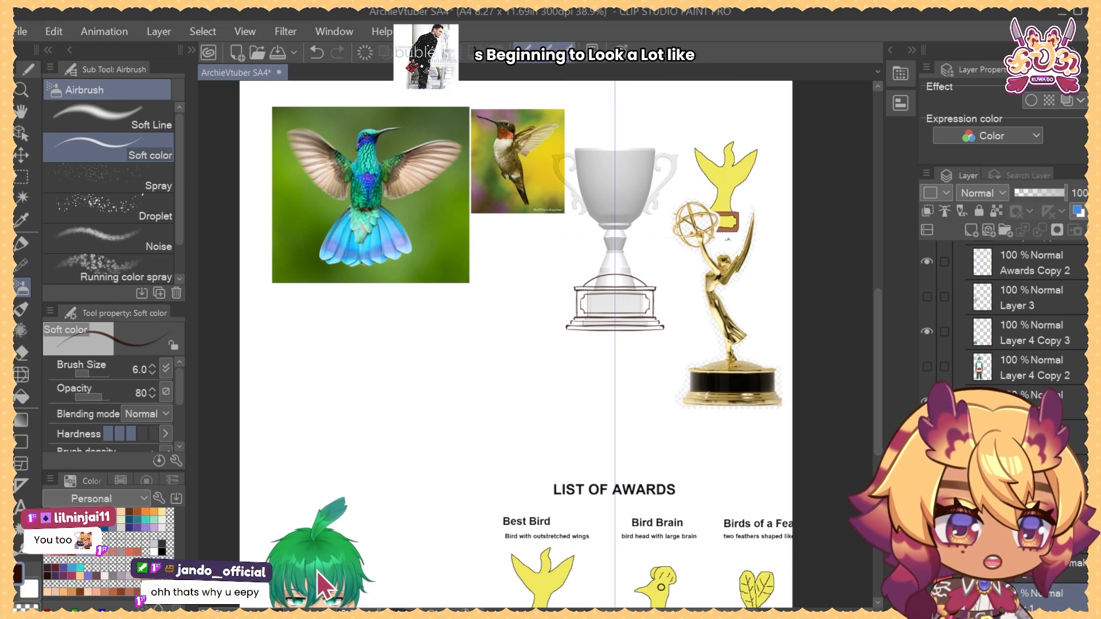
drag(342, 549, 457, 525)
Select the base sketch layer and draw curved symmetrical ribs down the dome, undoing unwanted strokes
ctrl+shift+click(645, 300)
drag(645, 300, 650, 400)
drag(628, 363, 681, 414)
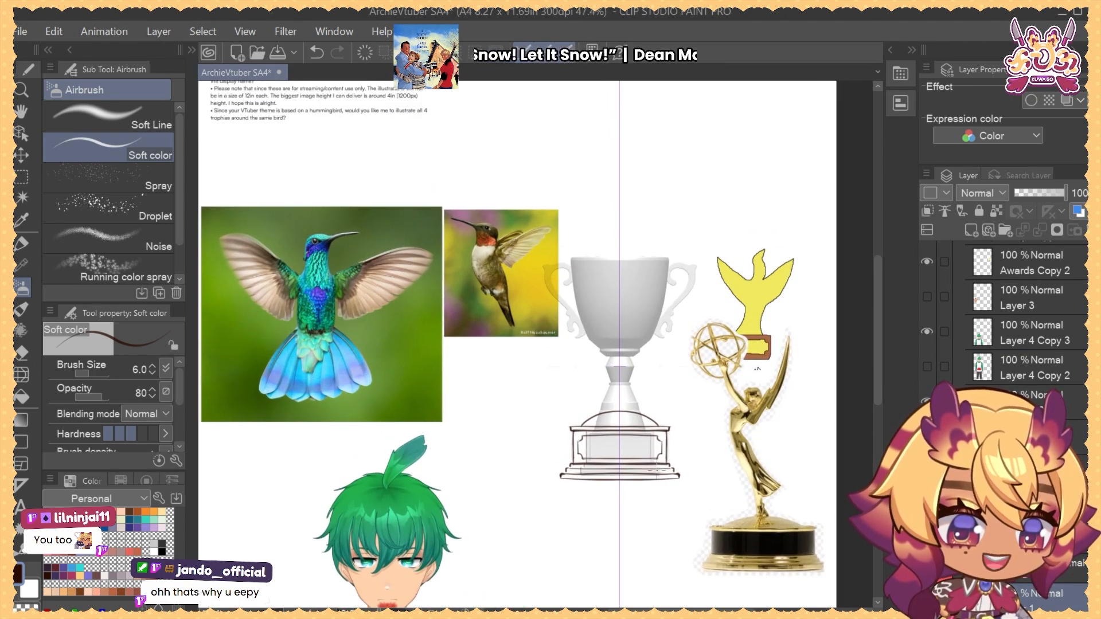
scroll(1032, 401, down, 2)
click(1031, 565)
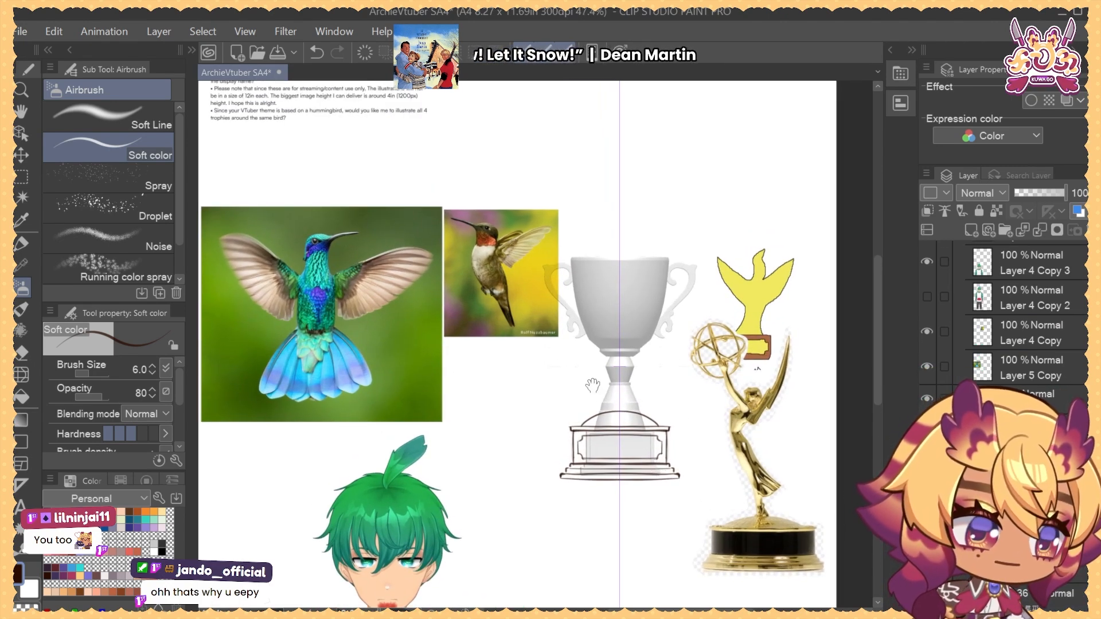
mouse_move(606, 421)
mouse_down()
mouse_move(609, 434)
mouse_move(620, 398)
mouse_up()
key(ctrl+z)
key(ctrl+z)
mouse_move(580, 433)
mouse_down()
mouse_move(624, 401)
mouse_move(613, 424)
mouse_up()
key(ctrl+z)
drag(625, 445, 678, 464)
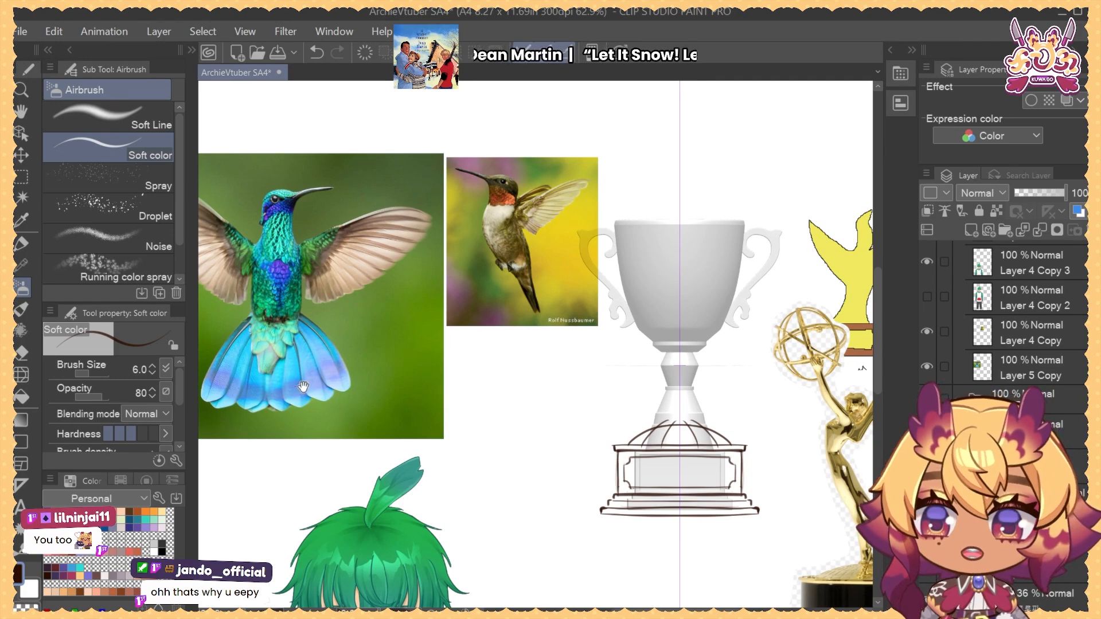
Draw a small circular ornament at the centre of the dome between the ribs, undoing and redrawing it
drag(303, 387, 379, 387)
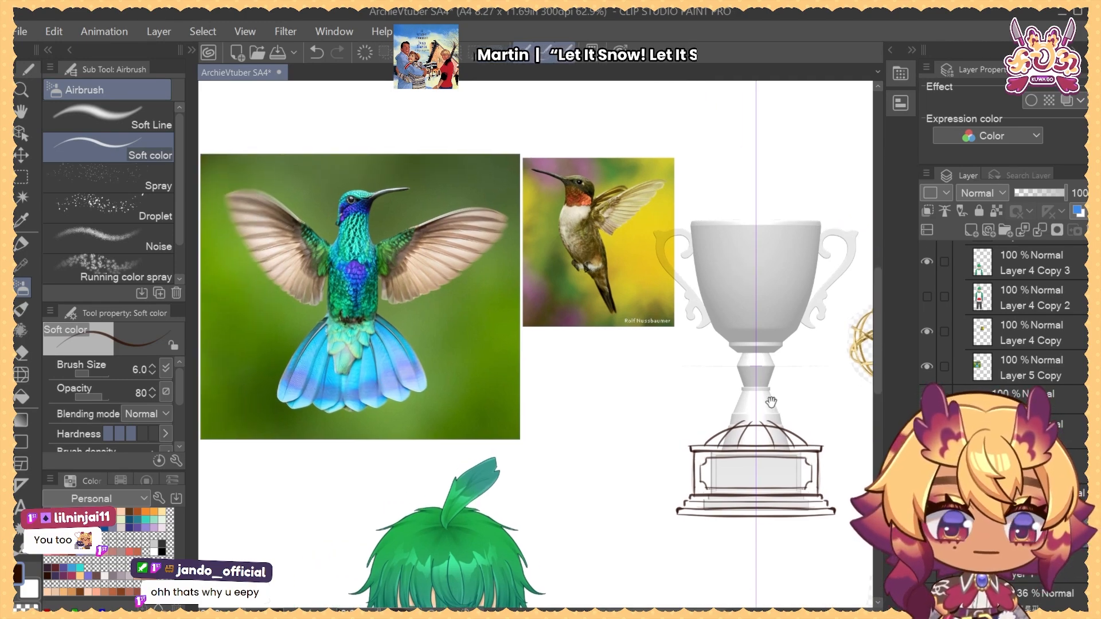
drag(770, 402, 658, 295)
drag(657, 294, 649, 353)
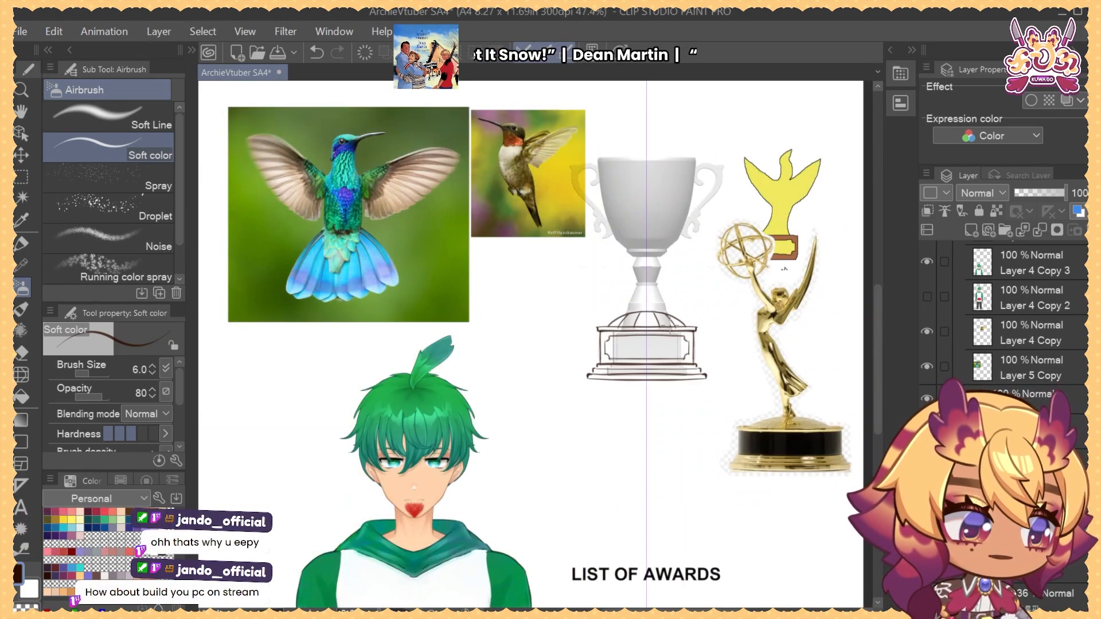
scroll(646, 312, up, 5)
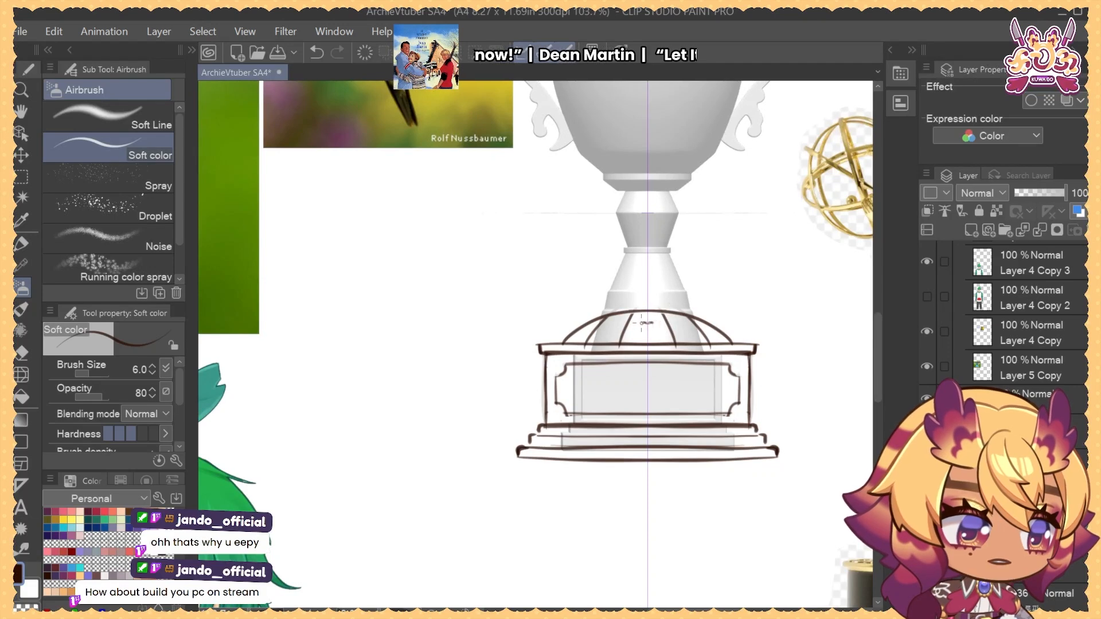
key(ctrl+z)
mouse_move(641, 323)
mouse_down()
mouse_move(648, 343)
mouse_move(656, 320)
mouse_move(650, 339)
mouse_move(641, 320)
mouse_up()
key(ctrl+z)
key(ctrl+z)
drag(720, 289, 694, 325)
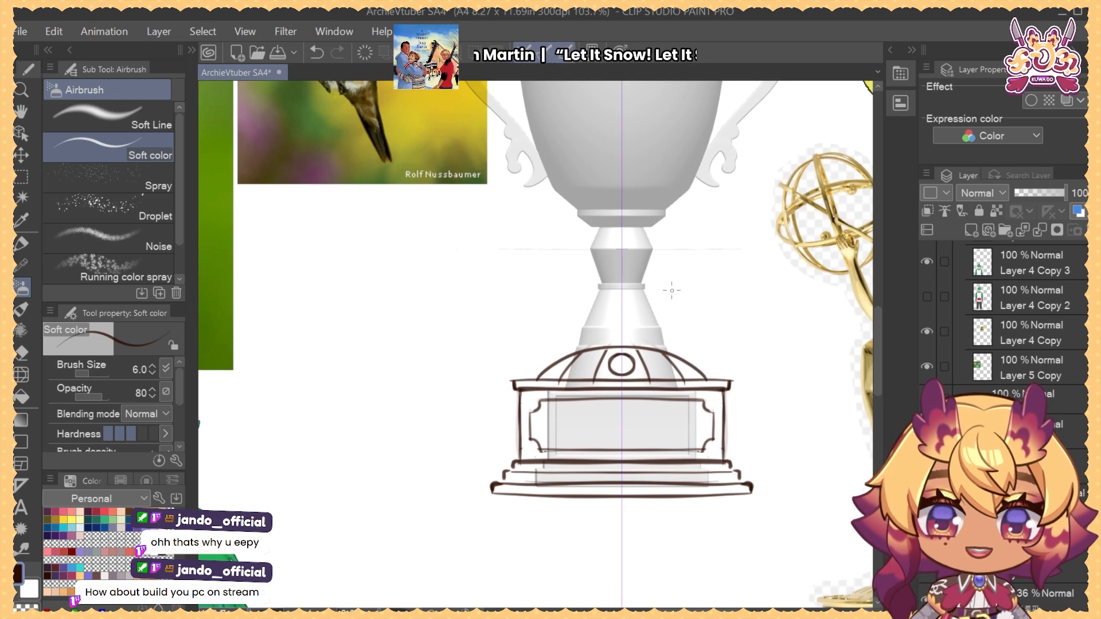
Sketch a narrow rectangular nameplate with horizontal lines inside the plaque frame, undoing unwanted strokes
scroll(653, 323, down, 2)
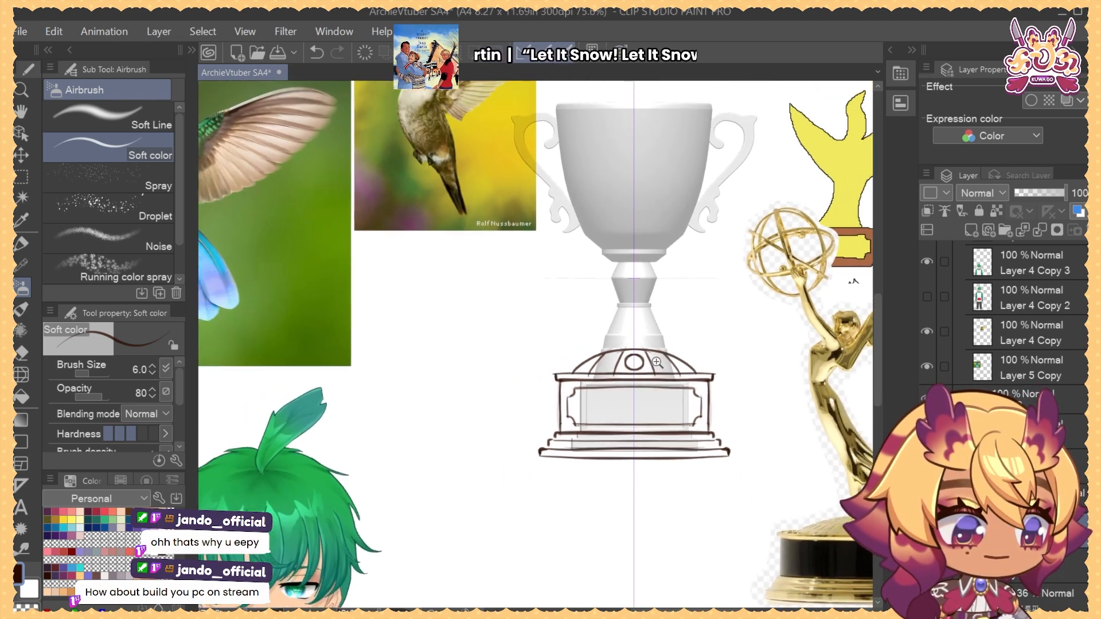
mouse_move(581, 397)
mouse_down()
mouse_move(581, 413)
mouse_move(634, 398)
mouse_move(635, 415)
mouse_move(679, 397)
mouse_up()
key(ctrl+z)
key(ctrl+z)
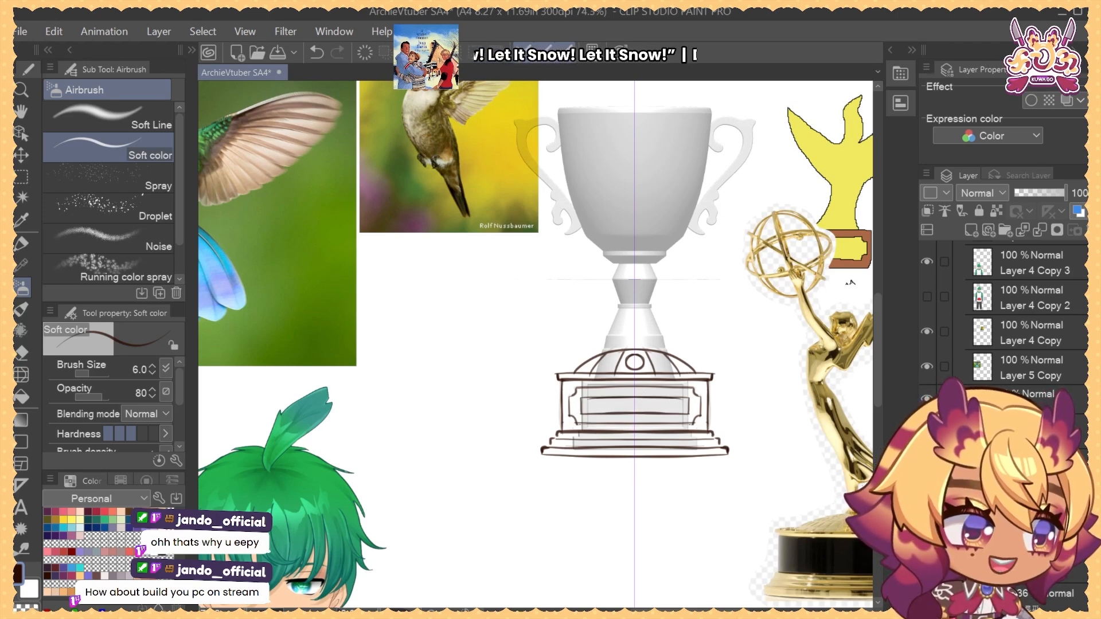
scroll(736, 295, down, 2)
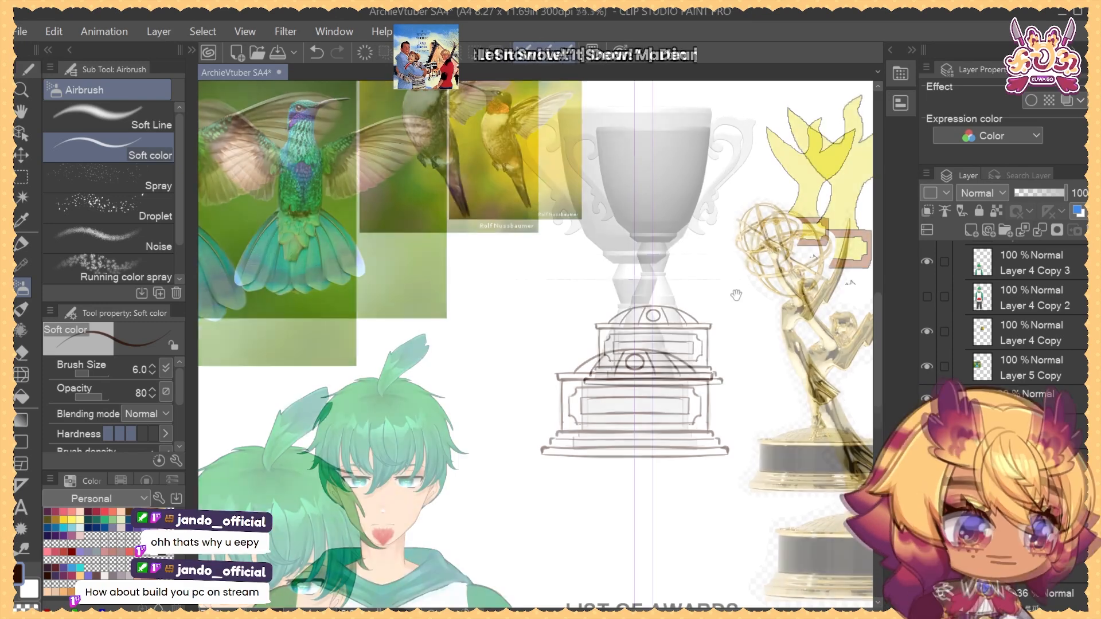
drag(736, 295, 716, 351)
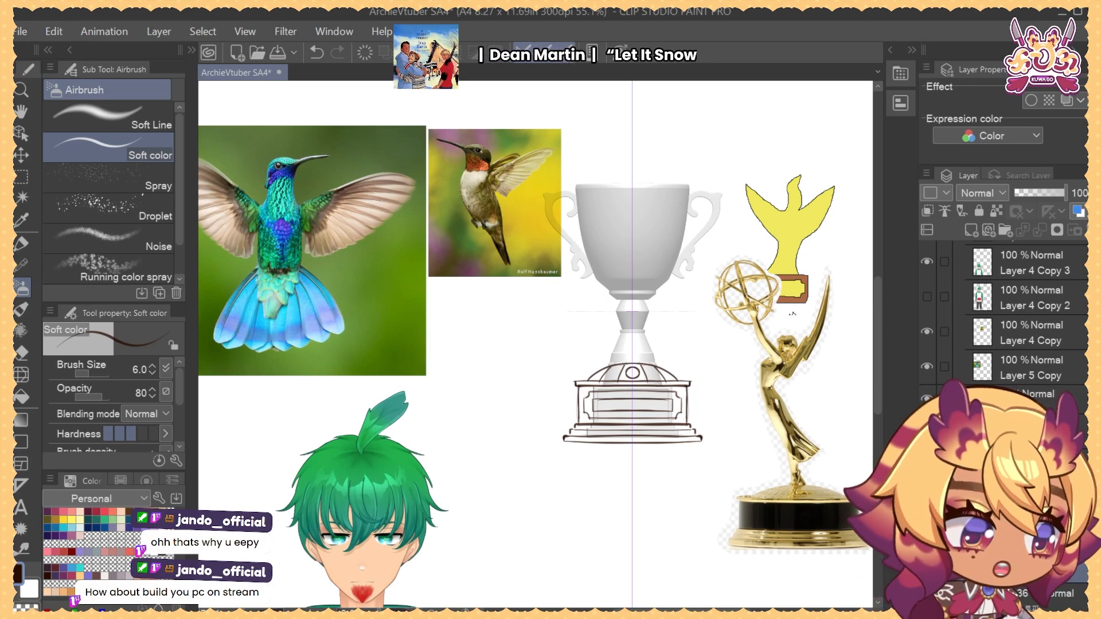
Move the awards list up to just beneath the trophy base, and the green-haired character to the page's lower-left corner
drag(752, 510, 703, 304)
drag(776, 528, 613, 281)
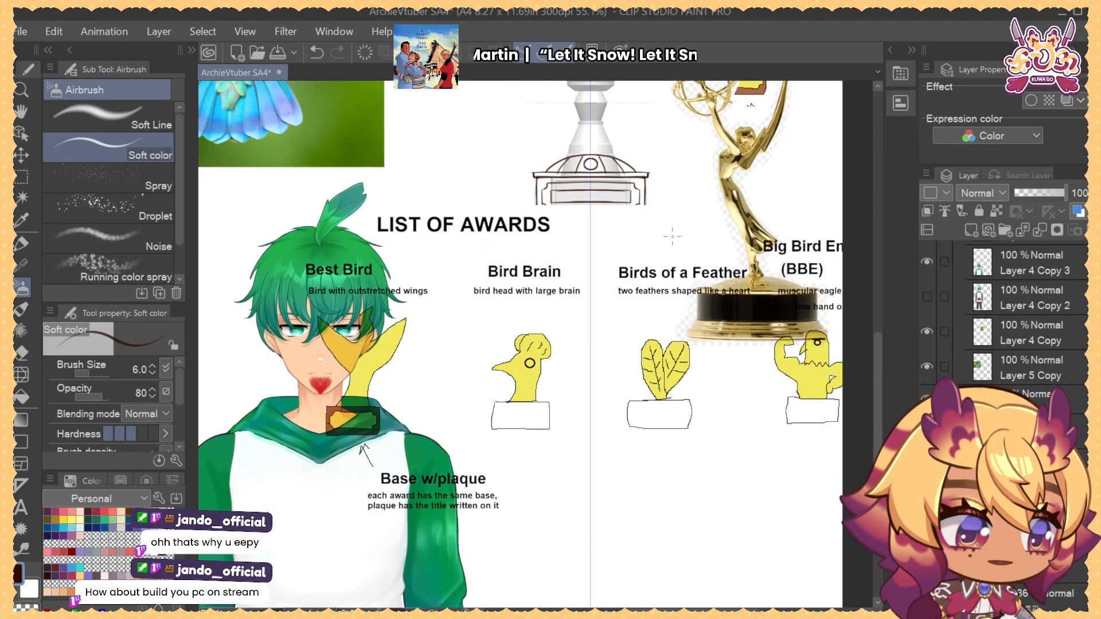
drag(726, 356, 685, 335)
mouse_move(716, 311)
mouse_down()
mouse_move(678, 418)
mouse_move(643, 397)
mouse_up()
drag(516, 521, 465, 554)
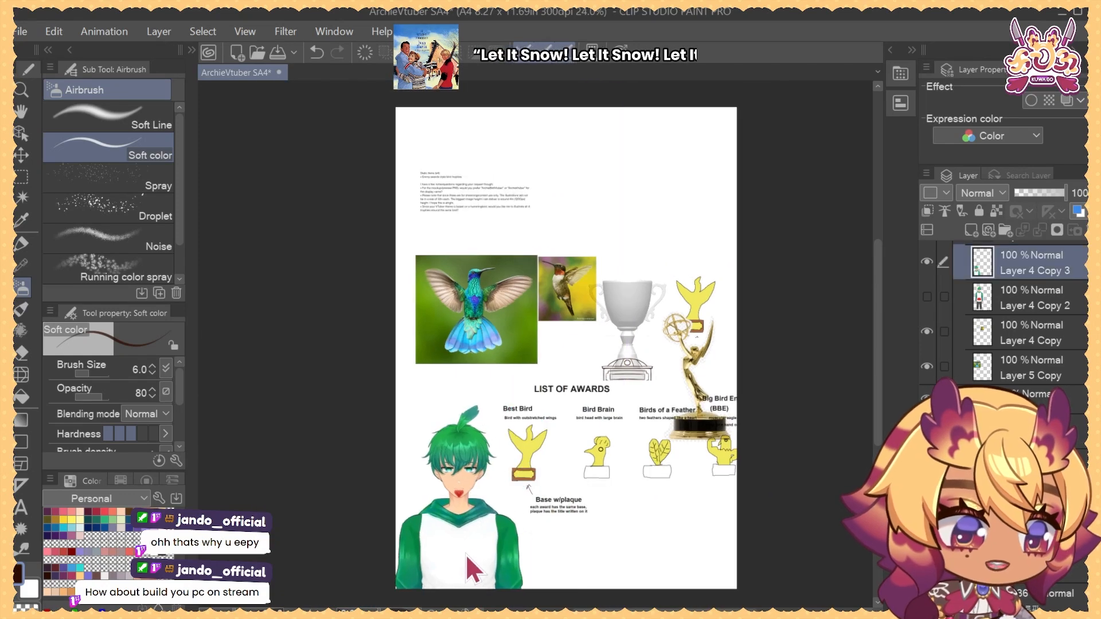
drag(665, 443, 662, 384)
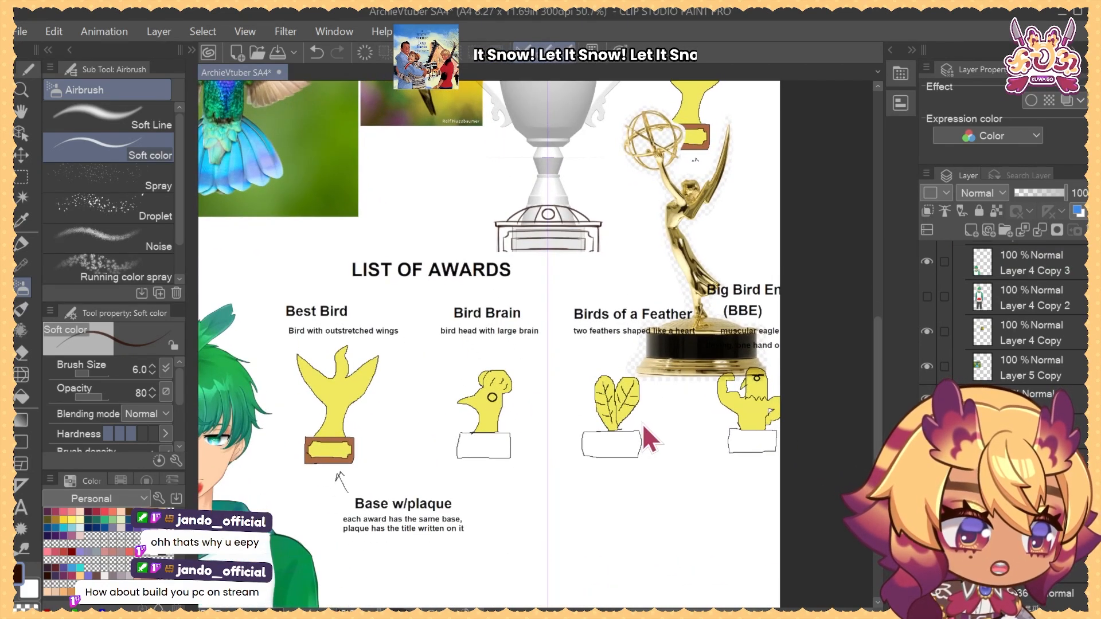
drag(642, 423, 616, 437)
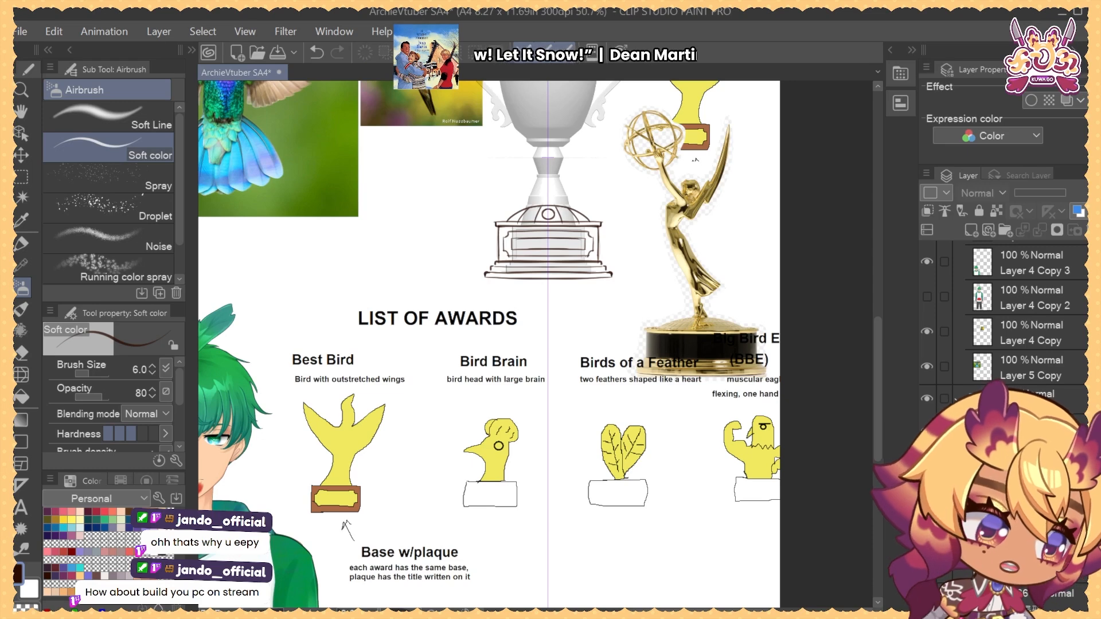
Smooth the lower corners and ledges of the base with Liquify, adjusting the brush size up to 304.5
mouse_move(589, 274)
mouse_down()
mouse_move(592, 293)
mouse_move(598, 279)
mouse_move(620, 283)
mouse_move(616, 314)
mouse_up()
key(j)
drag(583, 358, 602, 368)
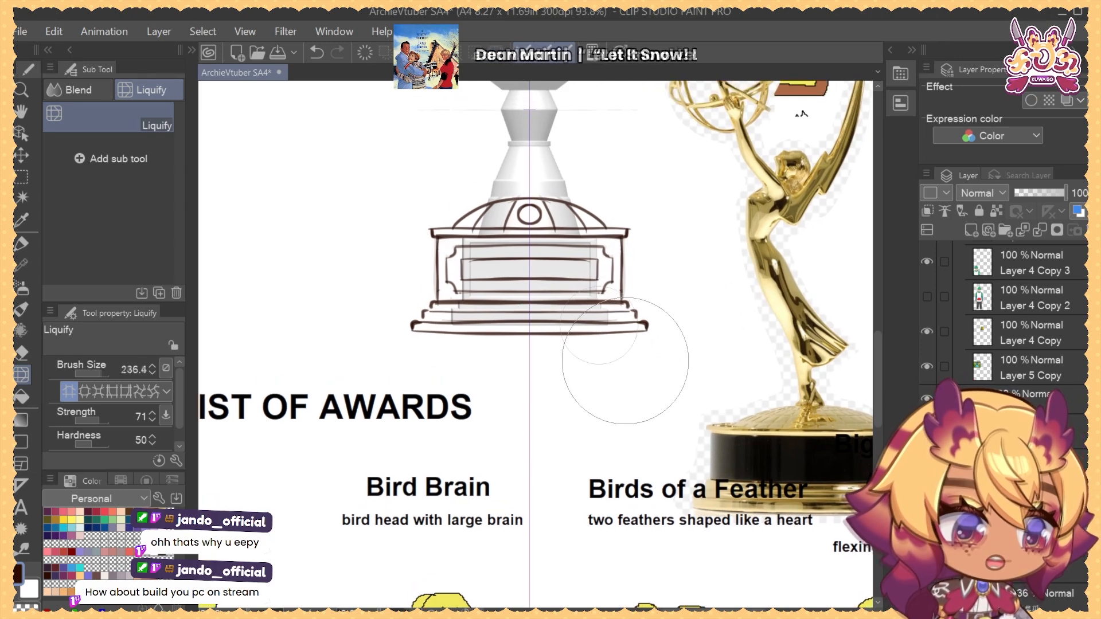
drag(611, 317, 613, 355)
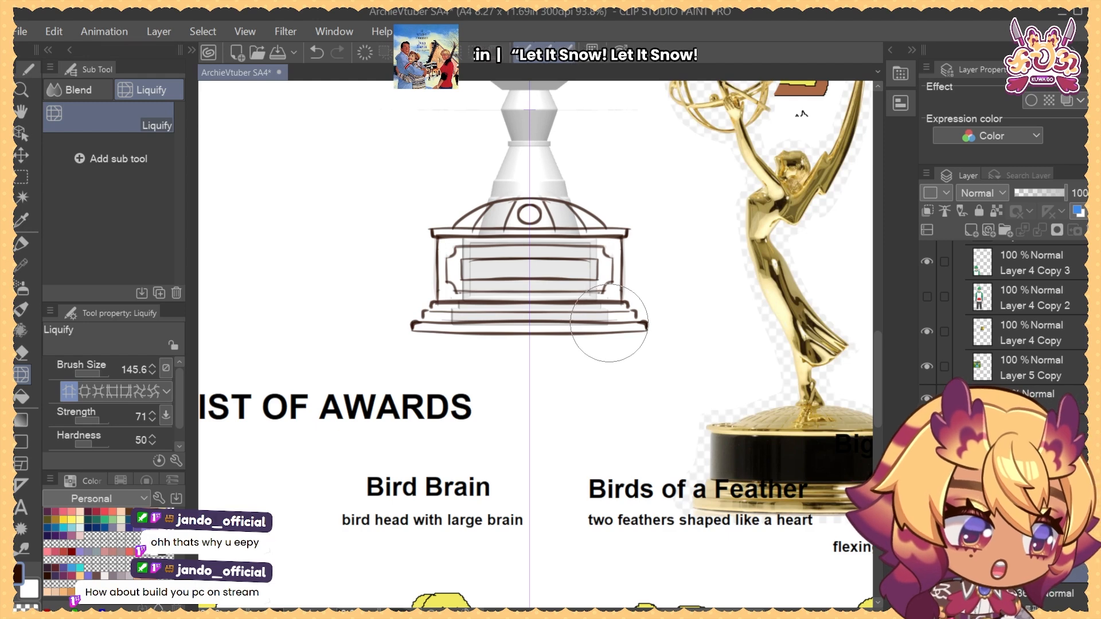
drag(578, 353, 651, 345)
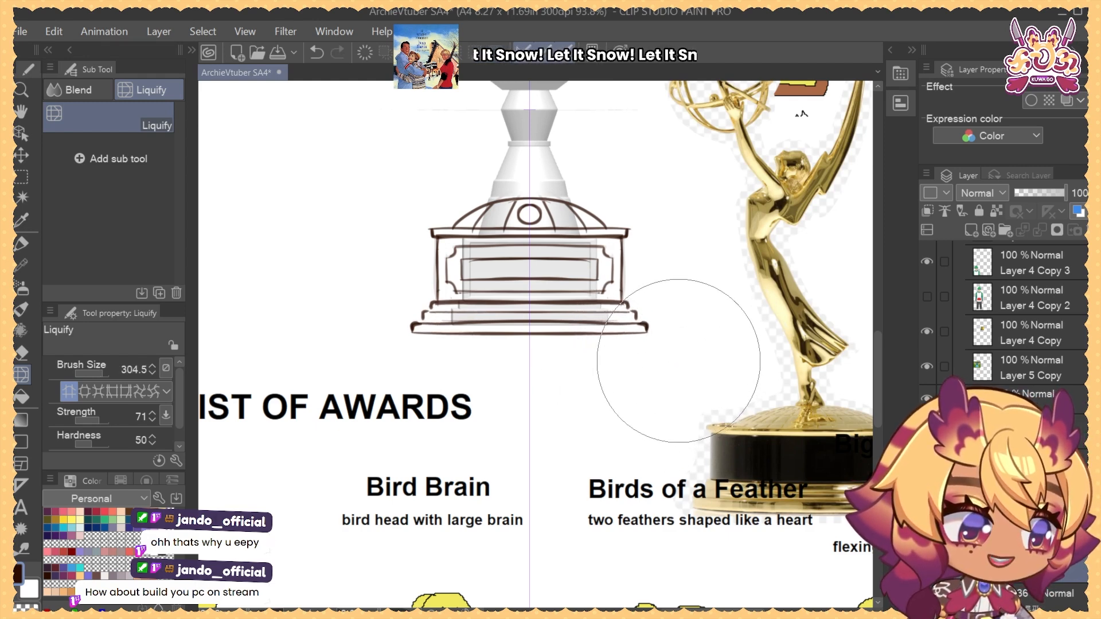
drag(695, 319, 689, 361)
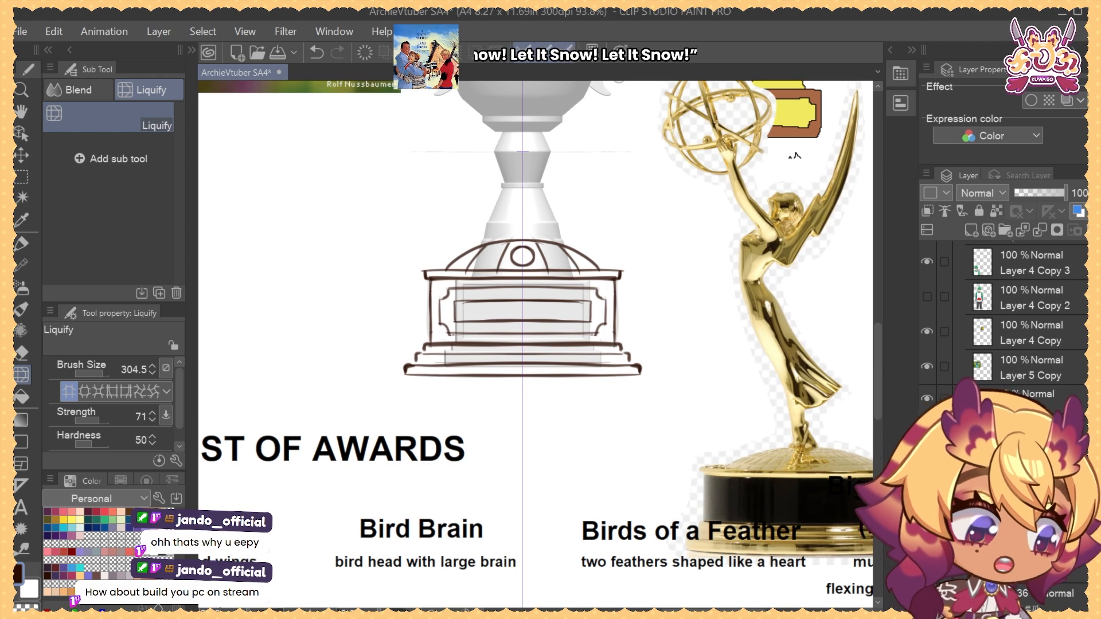
key(b)
scroll(626, 300, down, 4)
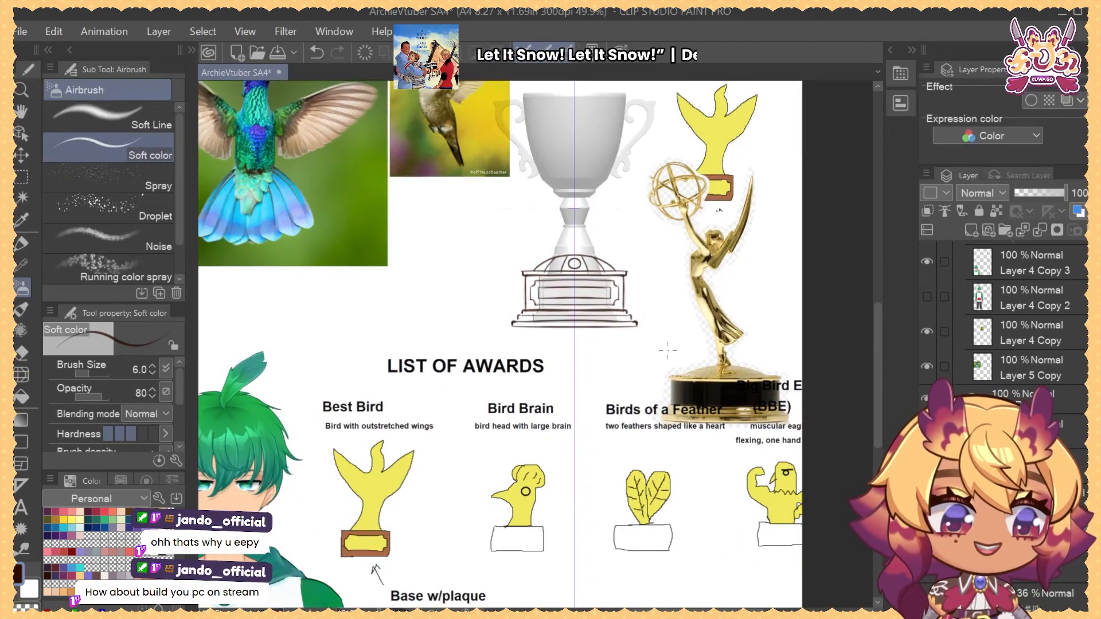
drag(708, 239, 698, 264)
scroll(1009, 312, up, 2)
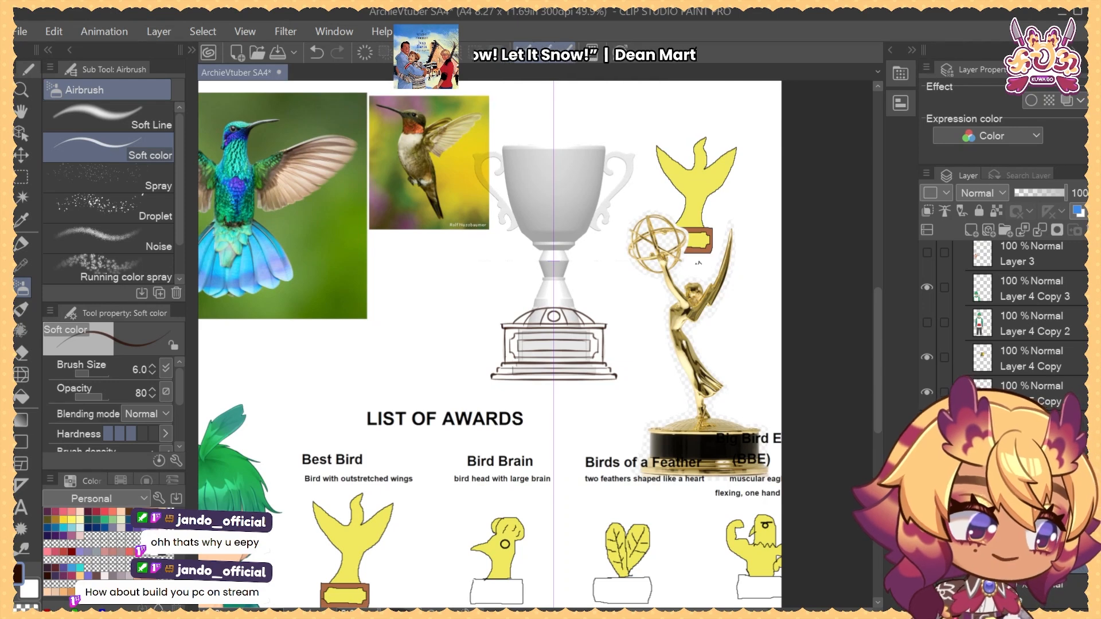
scroll(1026, 310, down, 2)
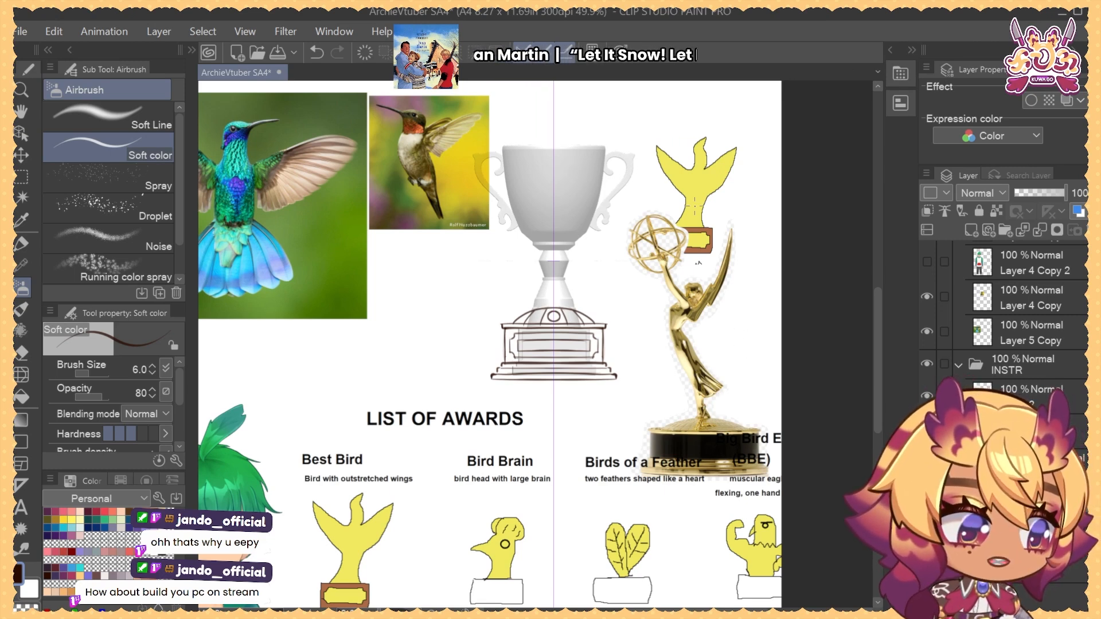
Switch the drawing colour to teal and try horizontal guide strokes across the trophy cup's rim, undoing each one
drag(695, 206, 718, 205)
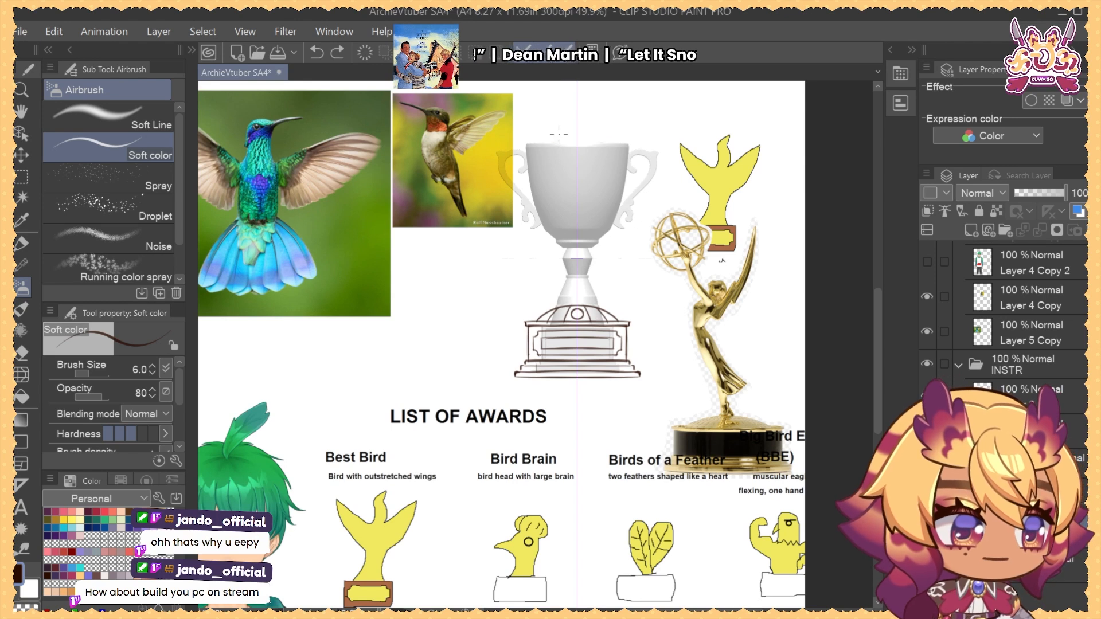
key(x)
click(80, 568)
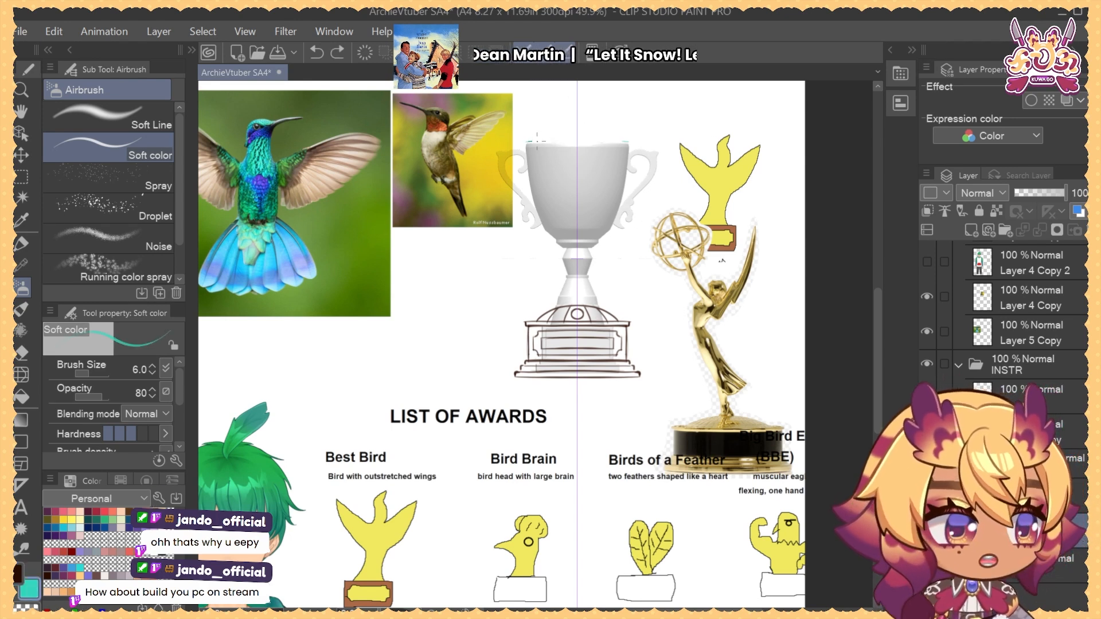
key(ctrl+z)
drag(533, 140, 633, 142)
key(ctrl+z)
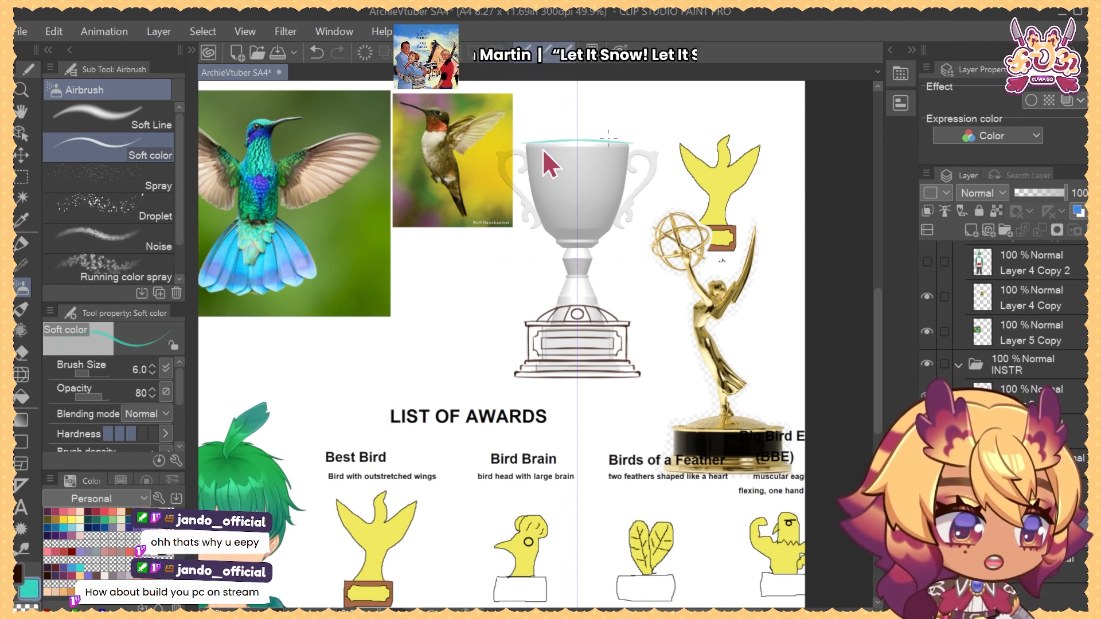
key(ctrl+z)
drag(505, 143, 646, 142)
key(ctrl+z)
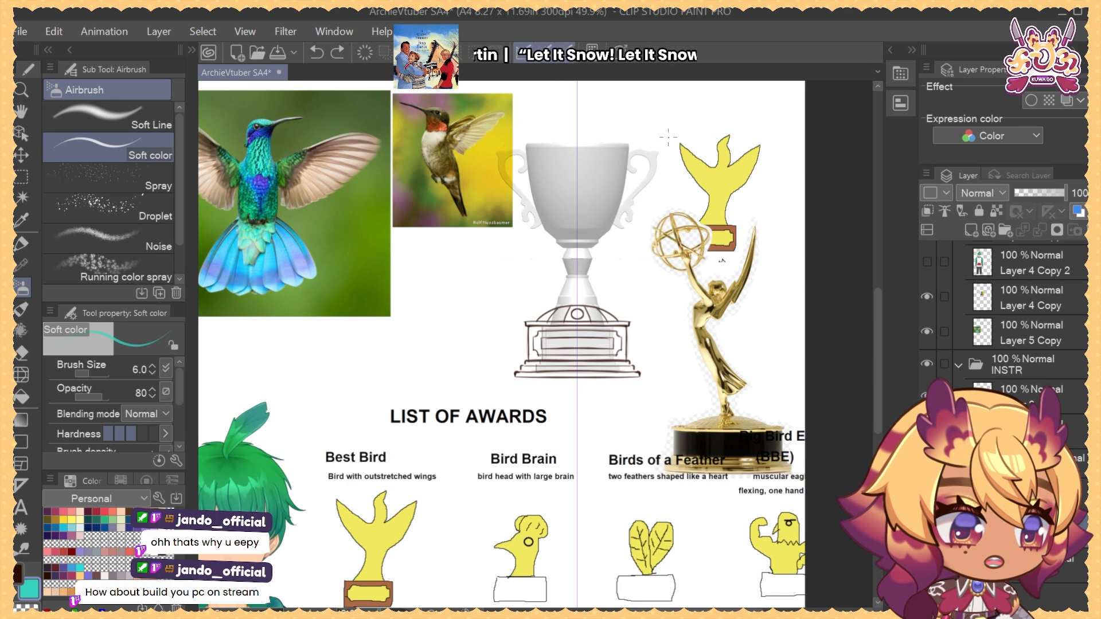
Draw a symmetrical blocky teal outline around the trophy cup and its stem, down to the sketched dome
mouse_move(500, 148)
mouse_down()
mouse_move(655, 147)
mouse_move(650, 234)
mouse_up()
drag(549, 236, 550, 295)
mouse_move(504, 236)
mouse_down()
mouse_move(565, 235)
mouse_move(555, 271)
mouse_move(567, 273)
mouse_move(551, 310)
mouse_up()
key(ctrl+z)
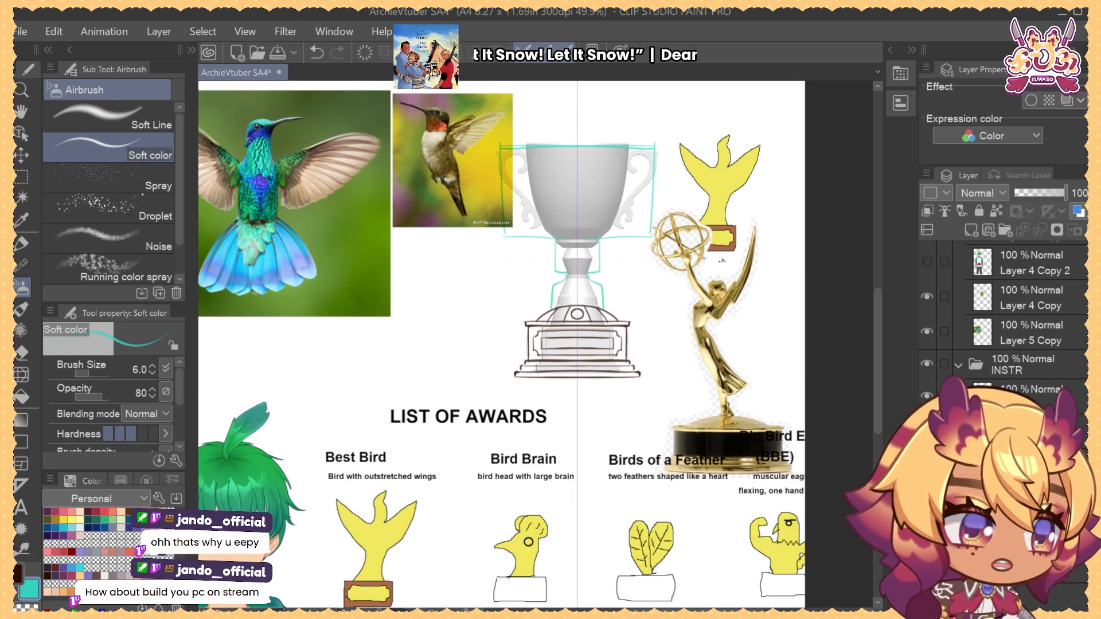
Add narrower sides around the cup's lower half and delete the wider guide lines beside them
mouse_move(635, 194)
mouse_down()
mouse_move(635, 236)
mouse_move(654, 193)
mouse_move(639, 250)
mouse_up()
key(e)
key(m)
key(Delete)
key(ctrl+d)
Hide the grey trophy cup reference beneath the teal outline and save the file
click(1032, 572)
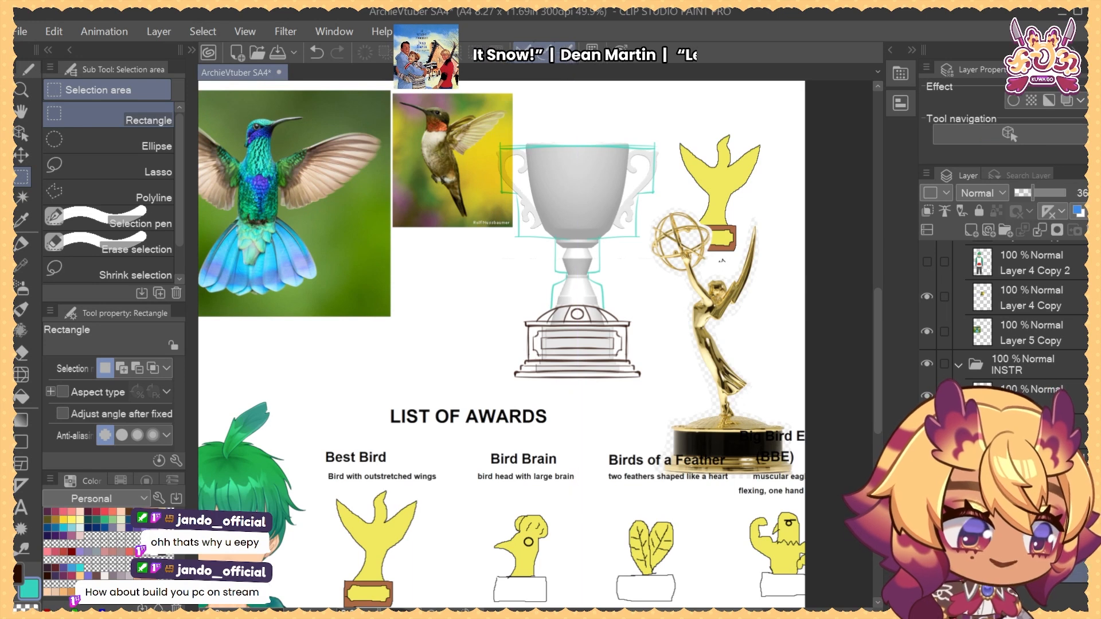
click(926, 572)
click(1032, 537)
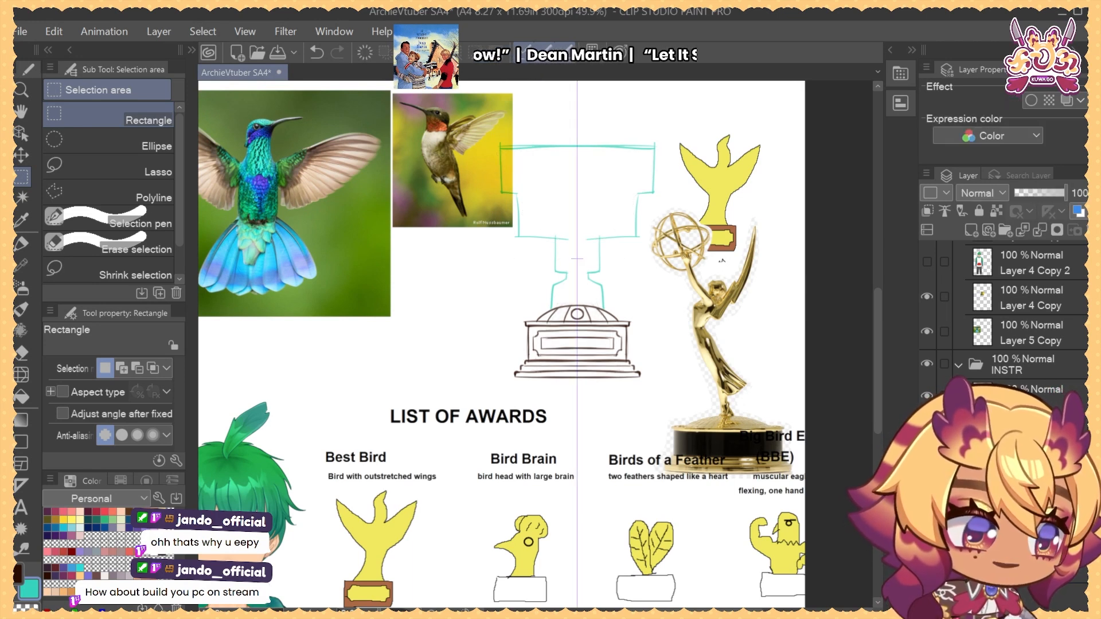
key(ctrl+s)
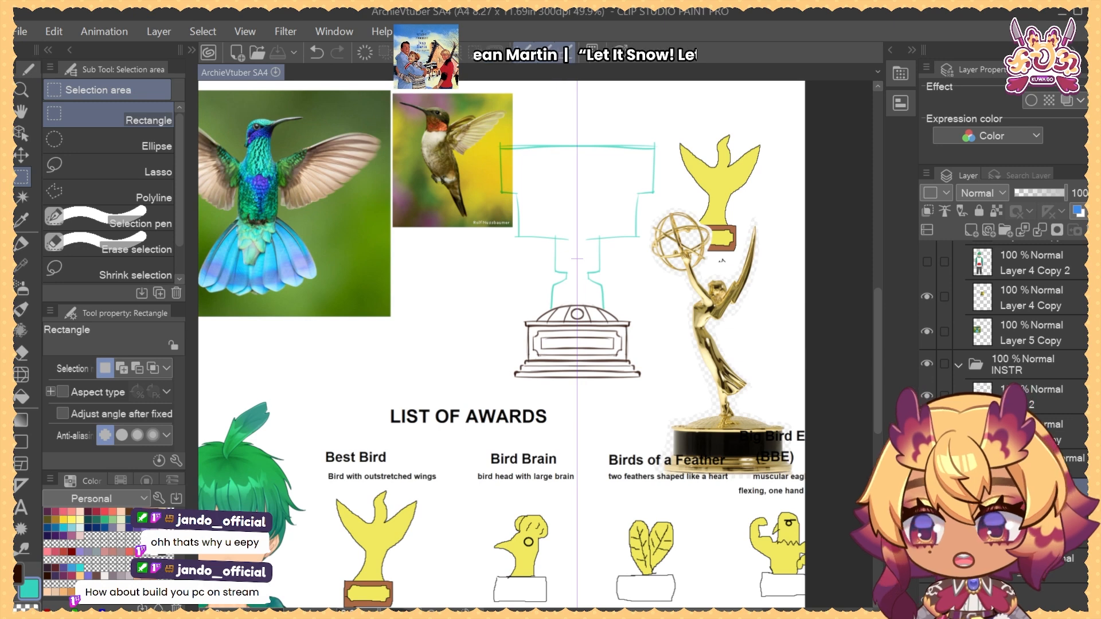
Collapse the REF layer folder to shorten the layer list, and select that folder
key(b)
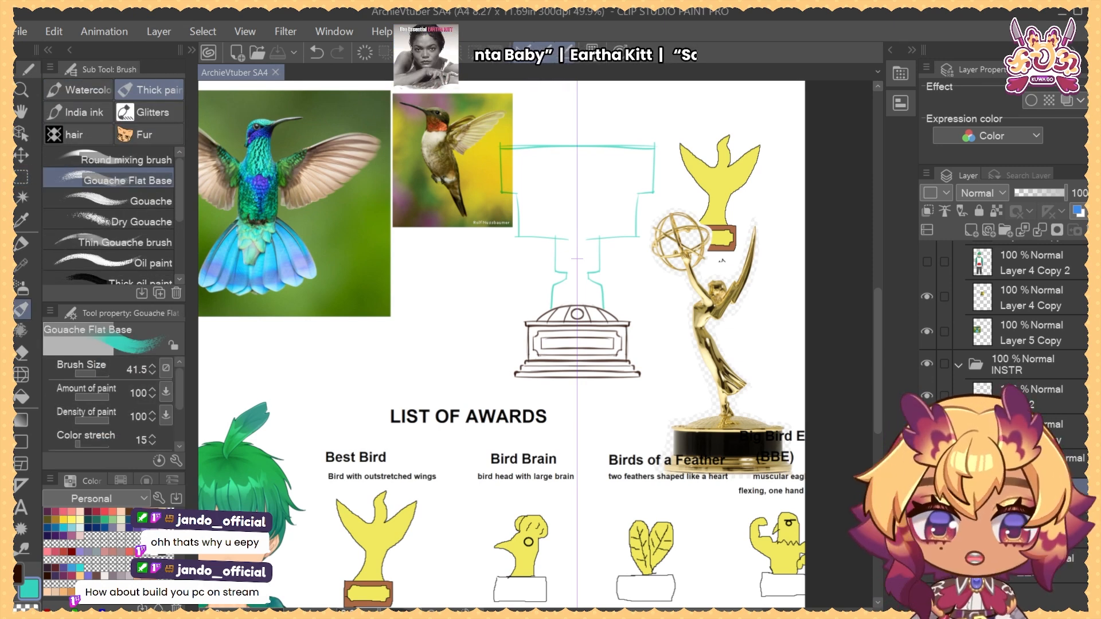
drag(677, 315, 729, 350)
scroll(636, 302, down, 1)
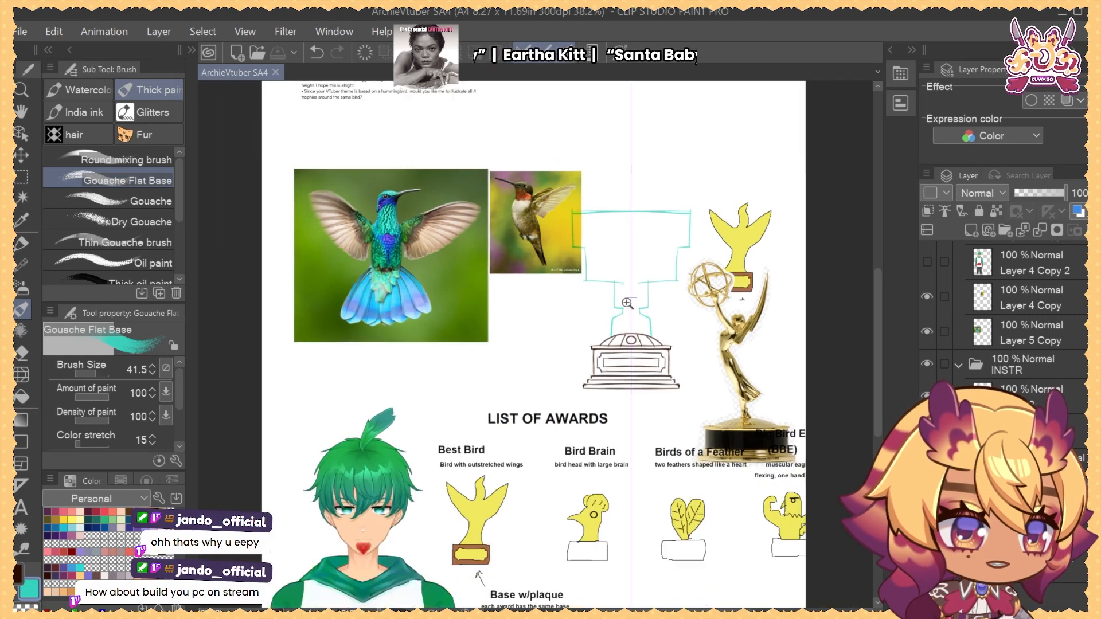
scroll(1049, 348, up, 5)
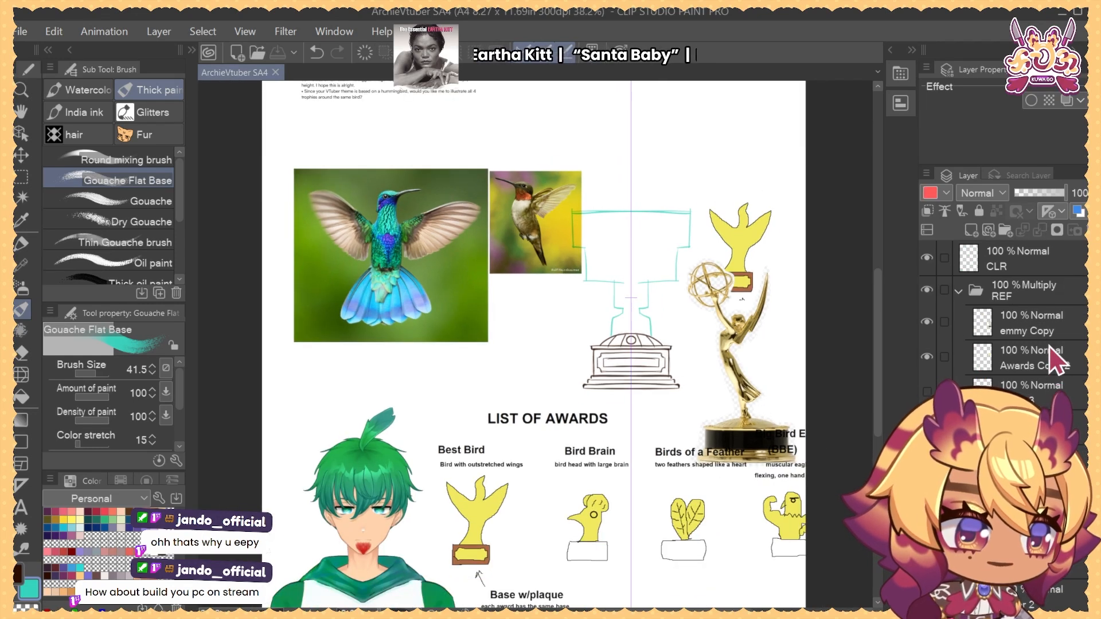
click(977, 291)
click(961, 291)
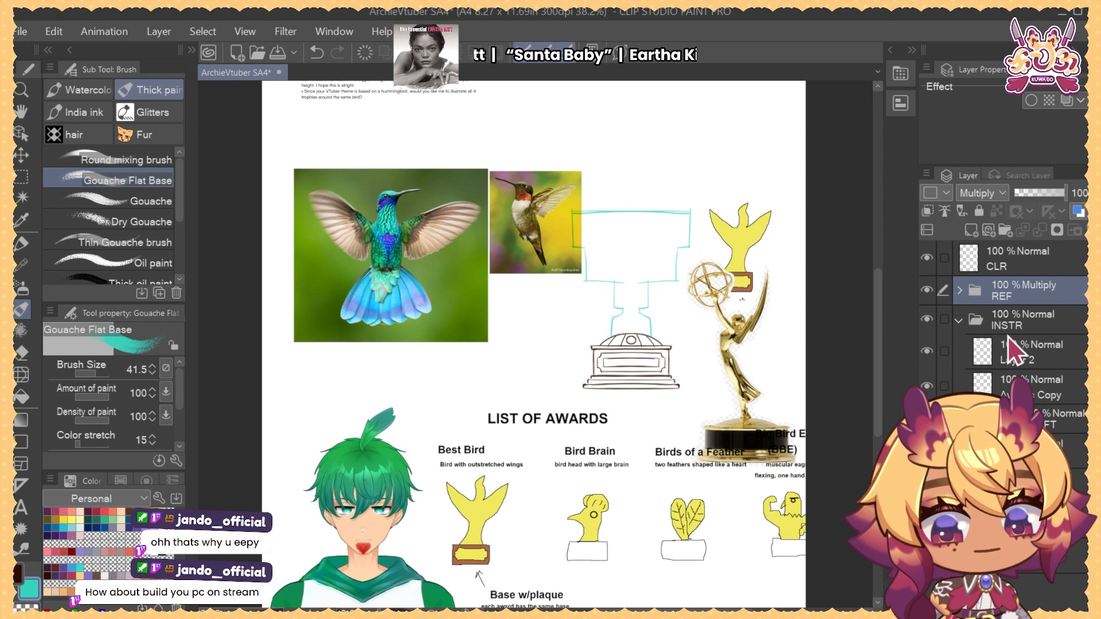
click(964, 322)
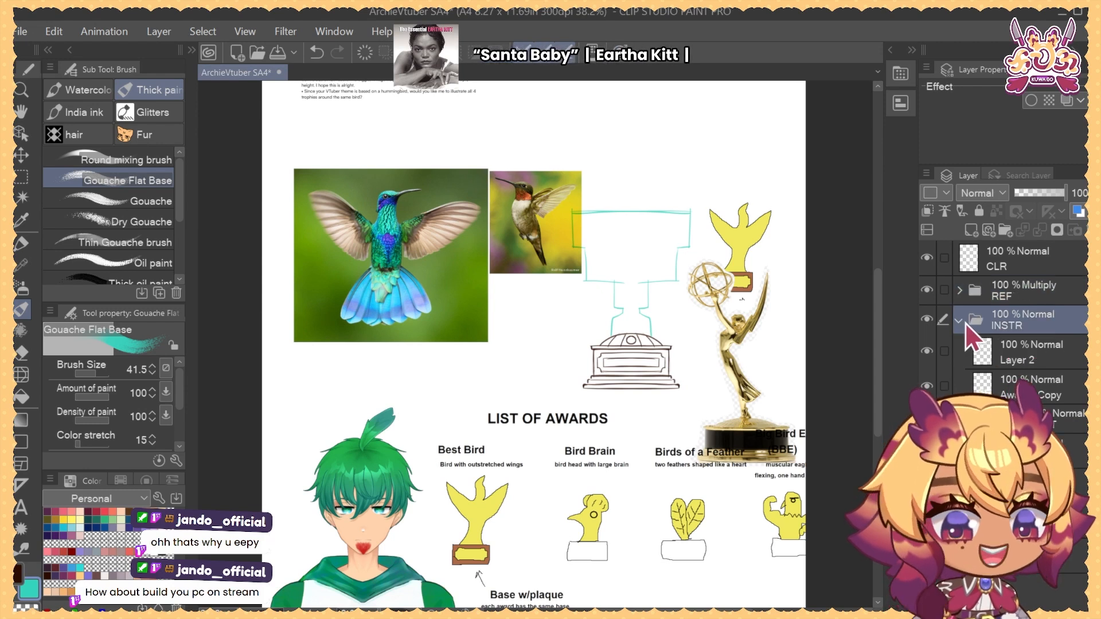
click(1013, 288)
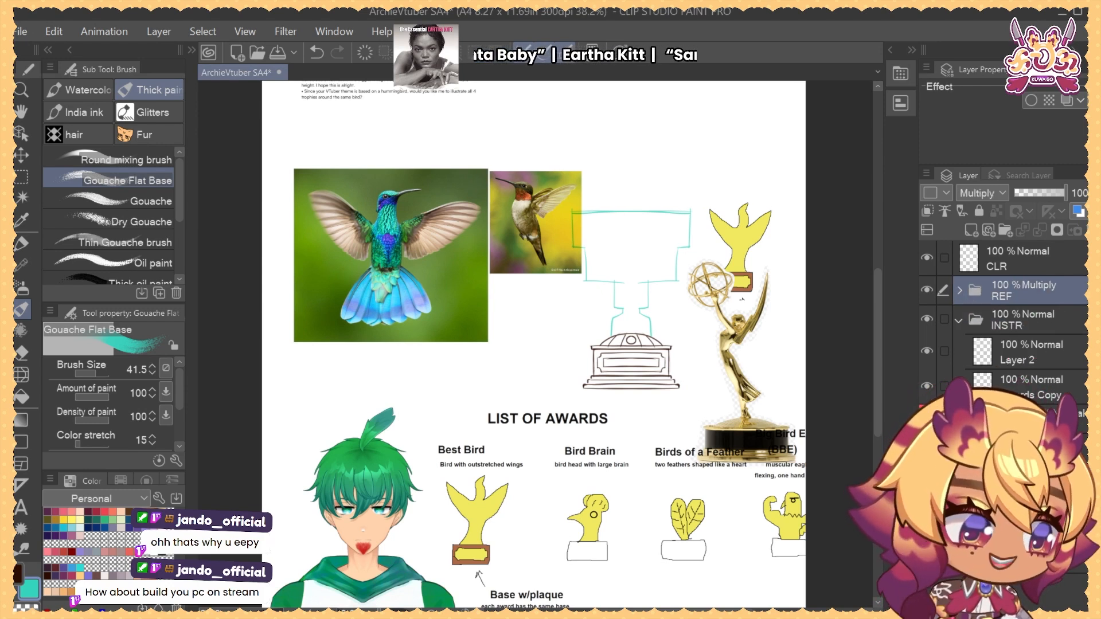
Lower the REF folder's opacity to 34% and reselect the sketch layer
click(1032, 417)
click(1032, 447)
click(1030, 317)
click(1025, 290)
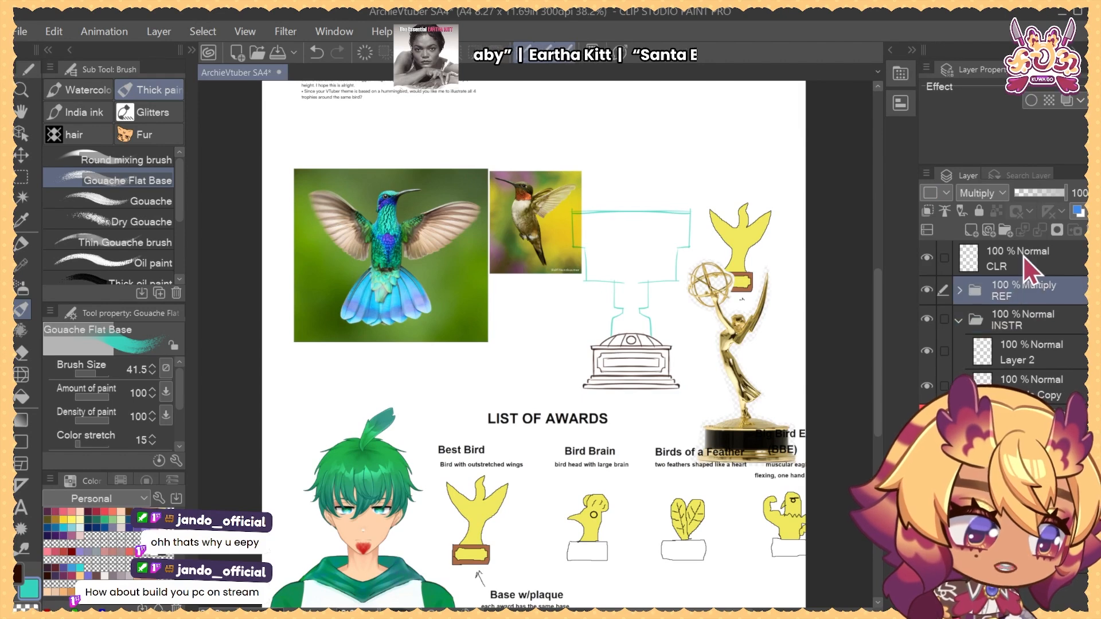
click(1032, 193)
click(1032, 447)
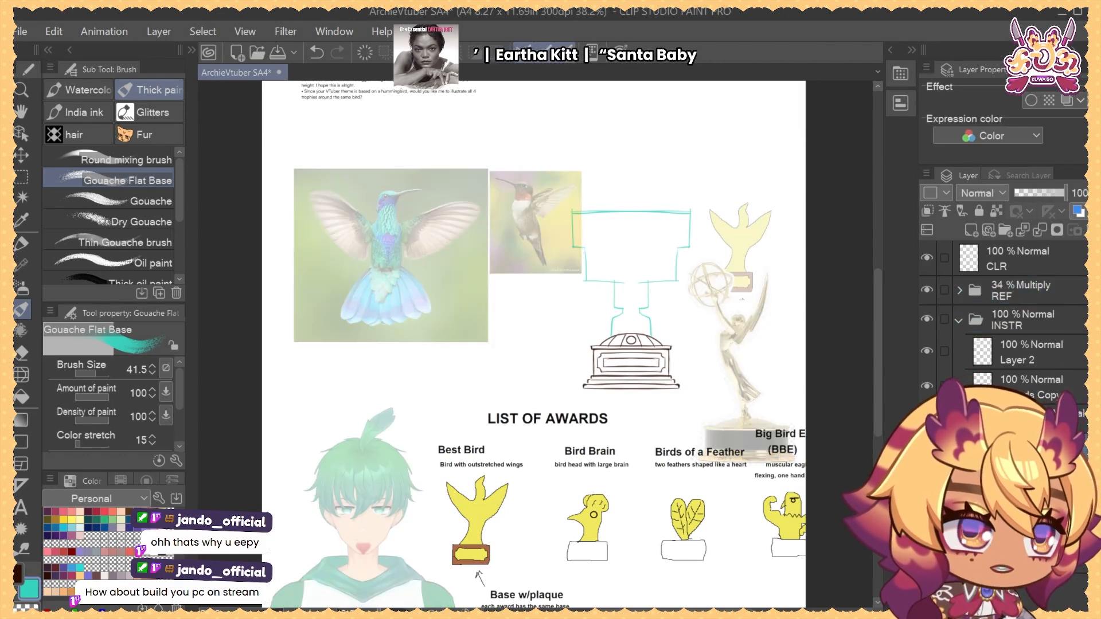
Switch to the Soft color airbrush with the dark line colour for tracing the large hummingbird photo
key(b)
mouse_move(387, 208)
mouse_down()
mouse_move(400, 242)
mouse_move(397, 207)
mouse_move(396, 218)
mouse_up()
key(b)
key(x)
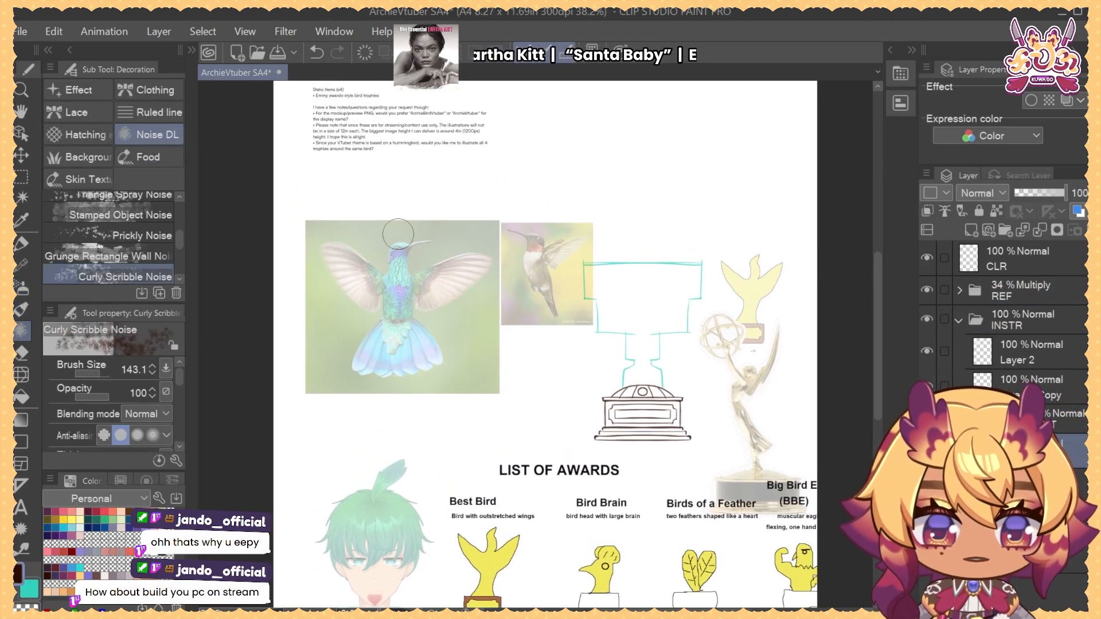
key(b)
key(b)
scroll(424, 227, up, 2)
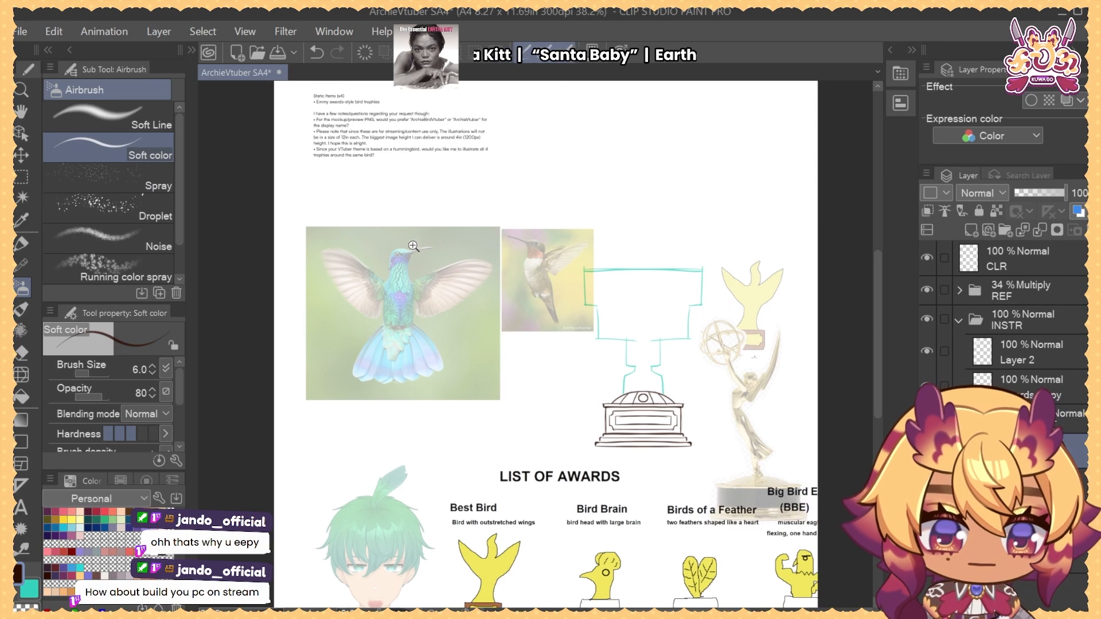
scroll(436, 227, down, 1)
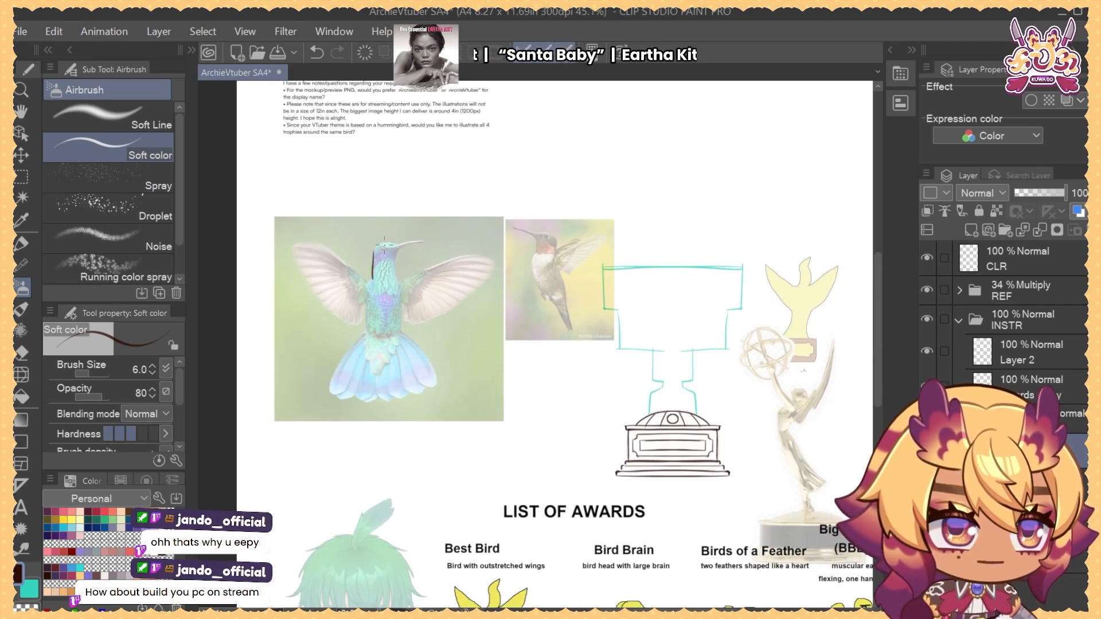
Trace the large hummingbird's head, back of the neck and long beak, undoing and redrawing strokes
key(ctrl+z)
drag(375, 245, 366, 281)
mouse_move(372, 249)
mouse_down()
mouse_move(424, 231)
mouse_move(396, 244)
mouse_move(430, 240)
mouse_up()
key(ctrl+z)
key(ctrl+z)
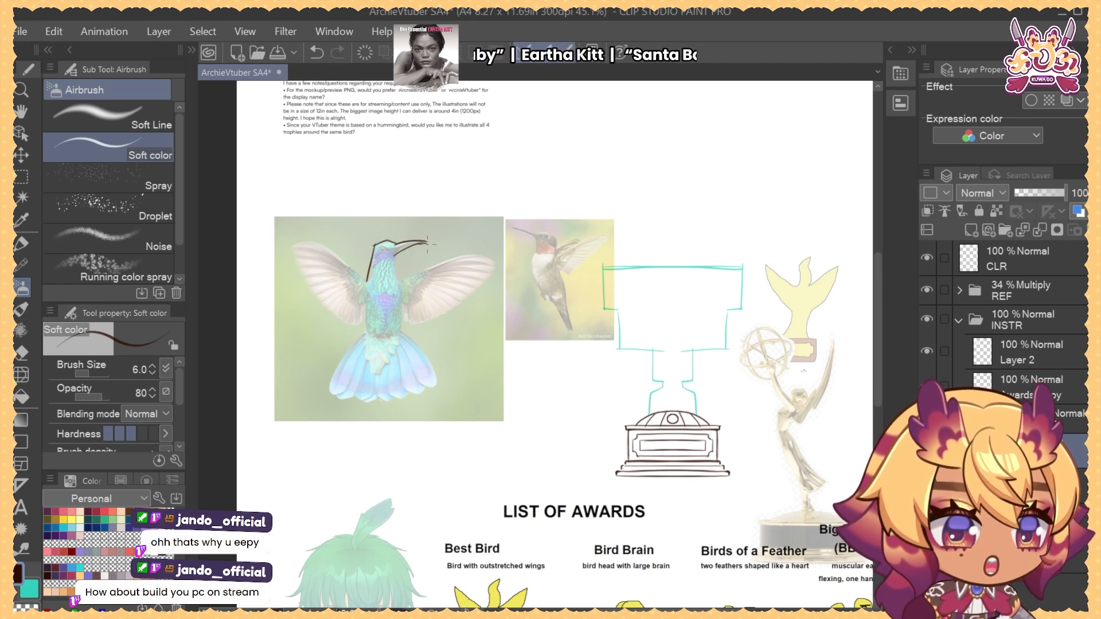
key(ctrl+z)
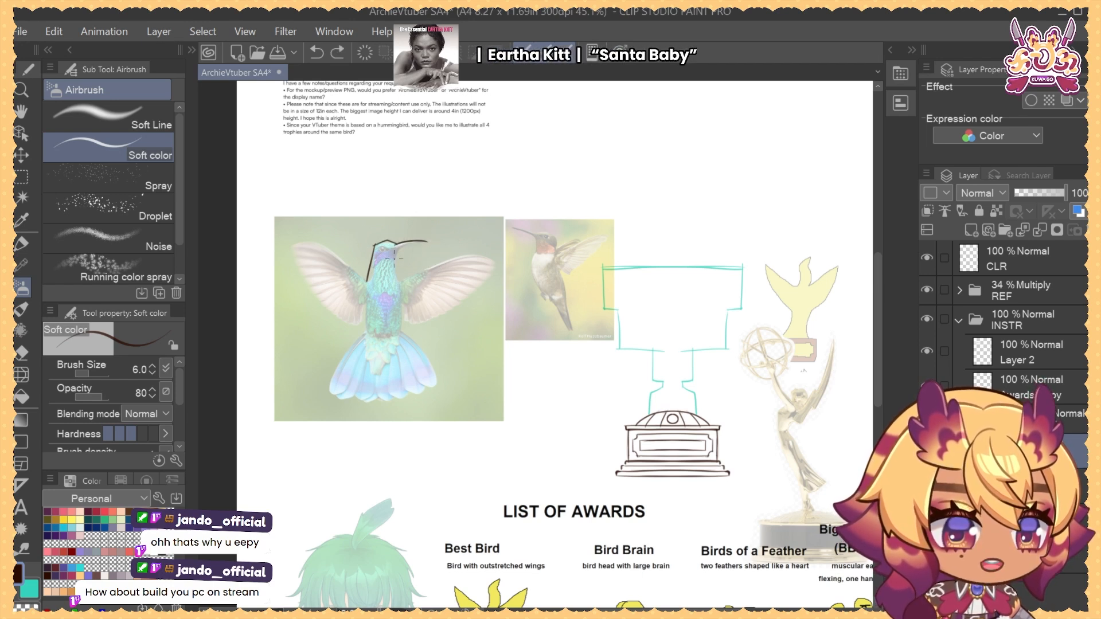
Trace the hummingbird's throat and both sides of its body down to the tail
mouse_move(394, 257)
mouse_down()
mouse_move(429, 242)
mouse_move(402, 283)
mouse_up()
key(ctrl+z)
key(ctrl+z)
drag(365, 287, 371, 345)
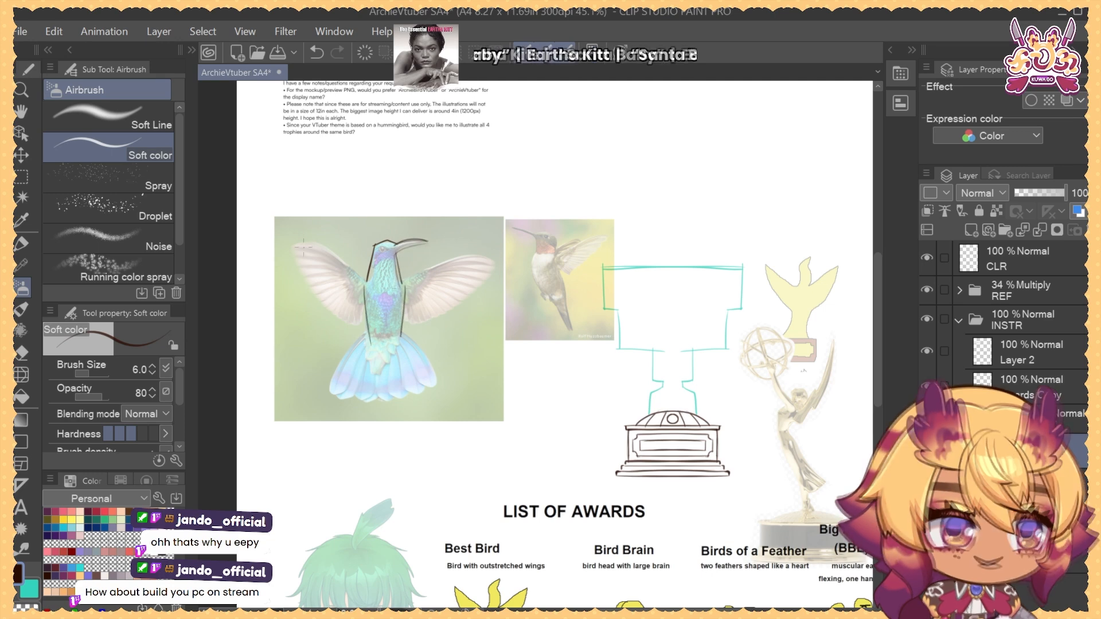
drag(405, 286, 400, 337)
Outline the hummingbird's left wing from the shoulder to the tip and along its lower edge, redrawing strokes
drag(287, 246, 363, 281)
key(ctrl+z)
drag(289, 245, 367, 282)
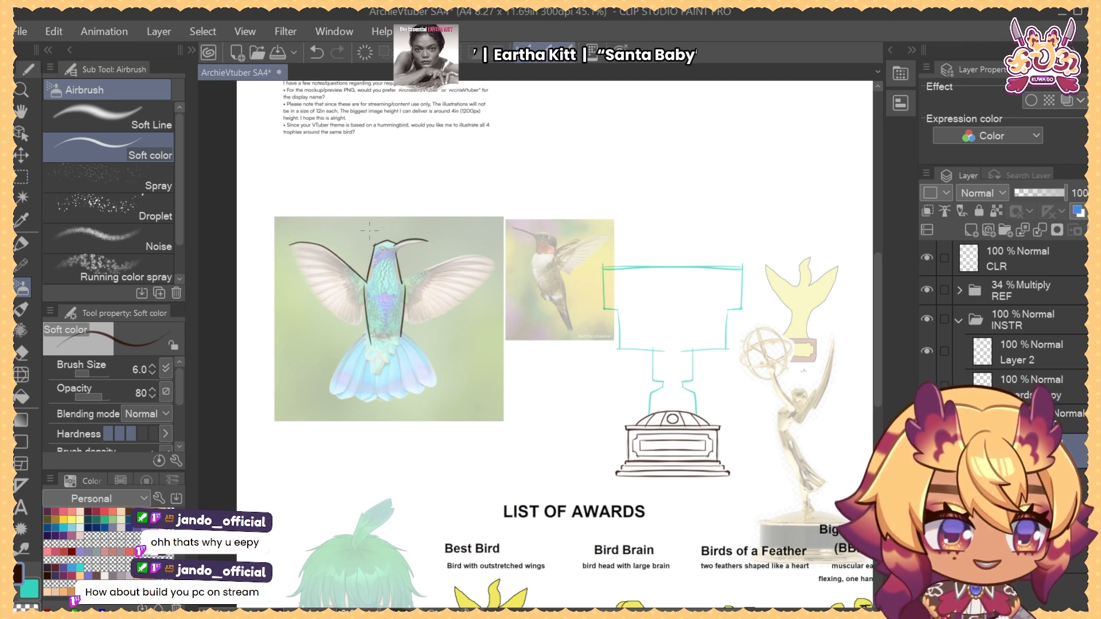
mouse_move(289, 246)
mouse_down()
mouse_move(337, 319)
mouse_move(310, 297)
mouse_move(355, 326)
mouse_up()
key(ctrl+z)
key(ctrl+z)
key(ctrl+z)
mouse_move(289, 244)
mouse_down()
mouse_move(317, 297)
mouse_move(354, 324)
mouse_up()
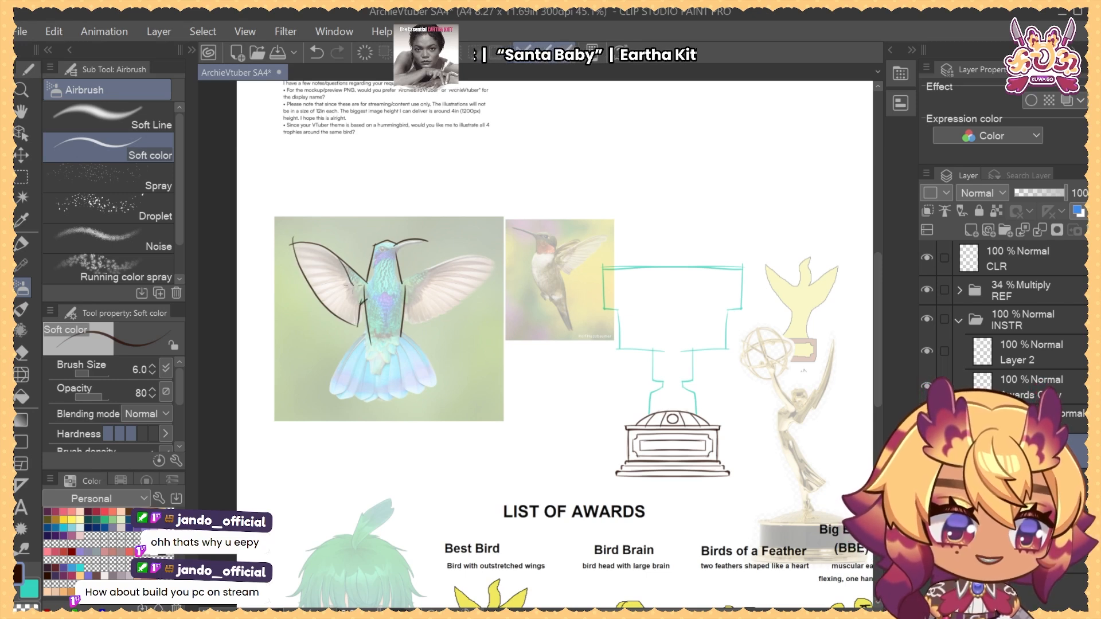
Sketch an inner dividing line across the left wing near the shoulder, undoing the first attempts
key(ctrl+z)
drag(353, 285, 355, 289)
key(ctrl+z)
drag(336, 251, 352, 299)
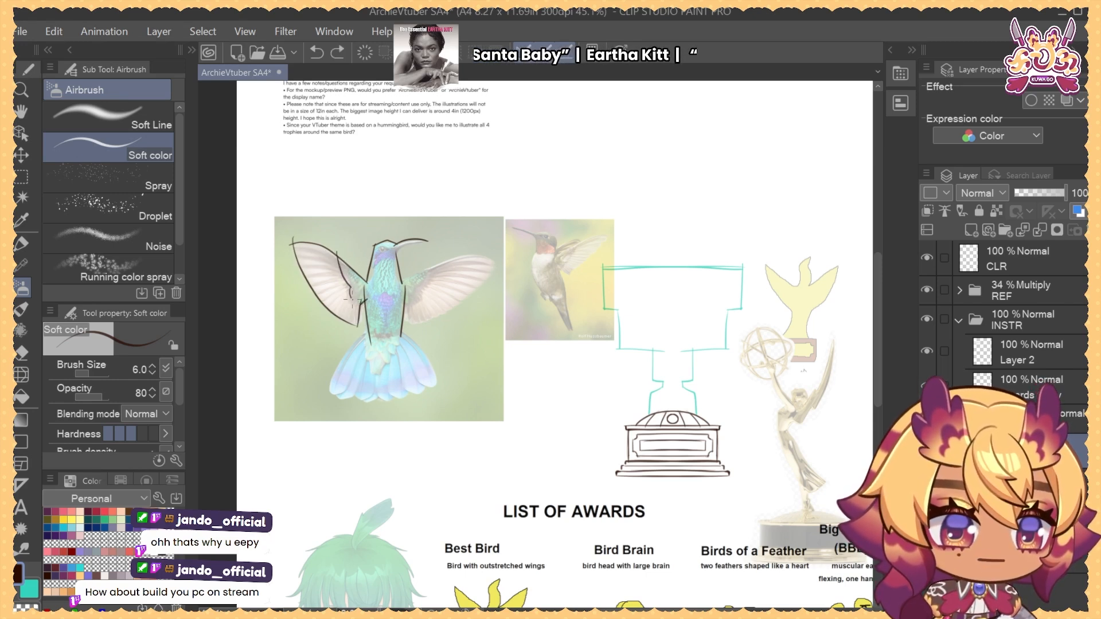
Refine the left wing's outline and sketch a downward-pointing V at the base of the tail, redrawing strokes
mouse_move(295, 242)
mouse_down()
mouse_move(317, 291)
mouse_move(370, 350)
mouse_move(407, 332)
mouse_move(383, 379)
mouse_move(402, 343)
mouse_move(393, 367)
mouse_up()
key(ctrl+z)
key(ctrl+z)
key(ctrl+z)
mouse_move(417, 354)
mouse_down()
mouse_move(425, 322)
mouse_move(396, 350)
mouse_up()
key(ctrl+z)
drag(413, 306, 398, 350)
scroll(418, 275, up, 2)
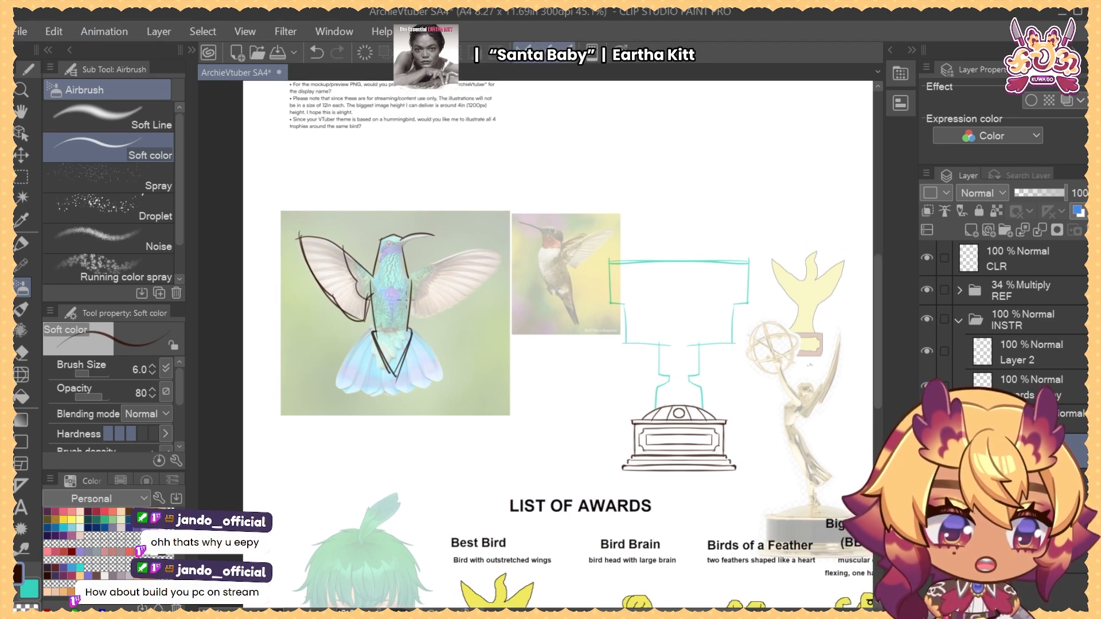
Sketch a small inverted triangle on the hummingbird's chest and mark its eye, undoing unwanted strokes
mouse_move(406, 299)
mouse_down()
mouse_move(407, 167)
mouse_move(413, 237)
mouse_move(400, 253)
mouse_up()
key(ctrl+z)
key(ctrl+z)
key(ctrl+z)
key(ctrl+z)
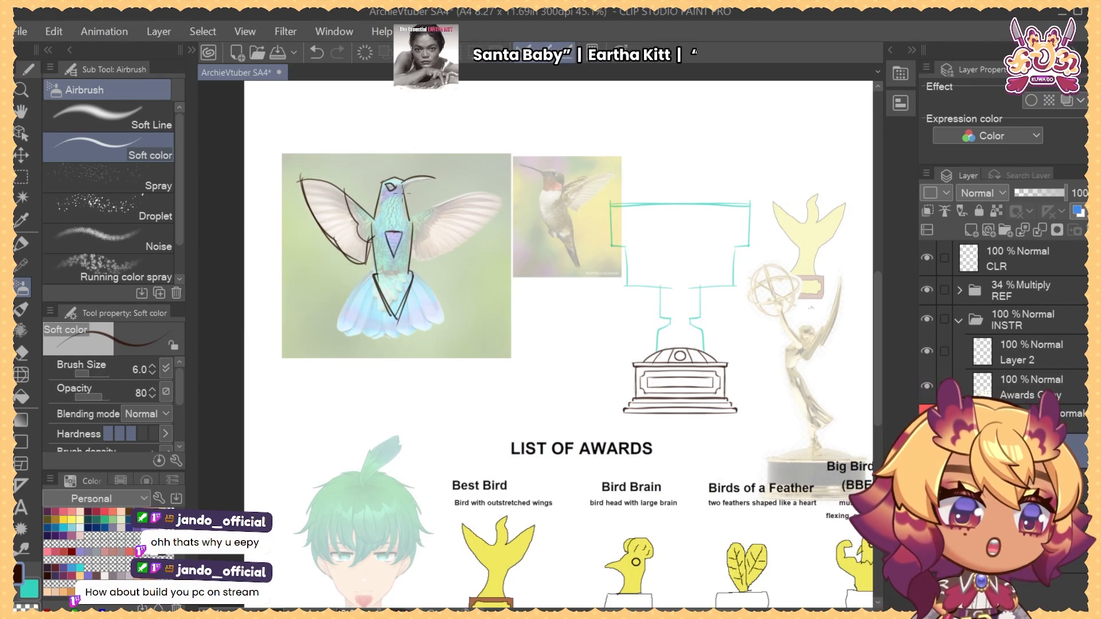
key(ctrl+z)
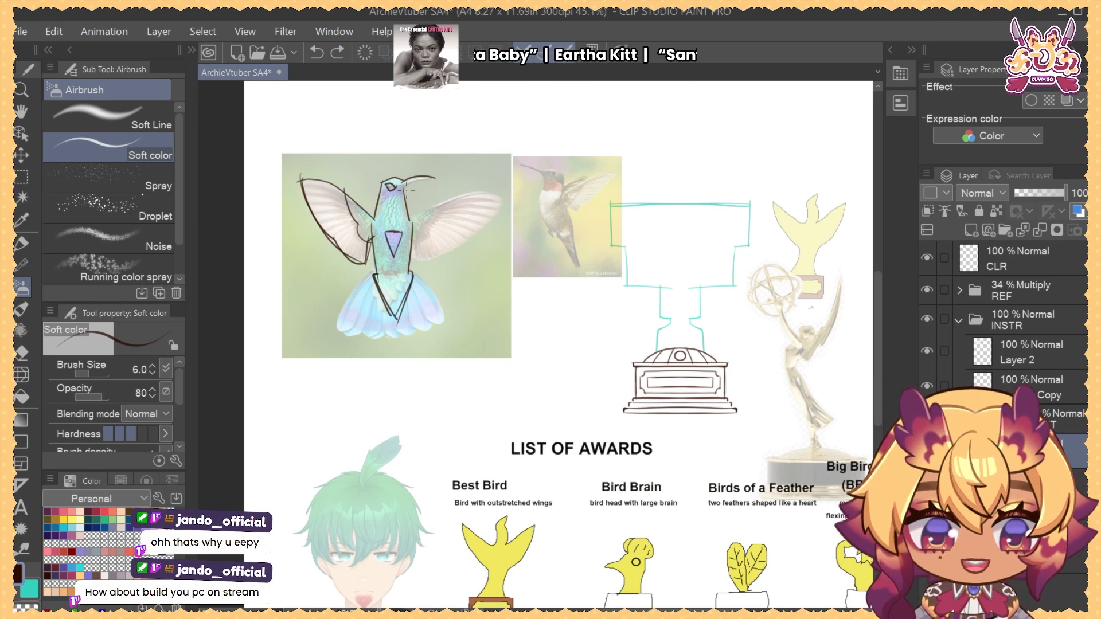
Draw the beak's lower edge and the face markings around the eye, undoing and redrawing strokes
drag(402, 192, 433, 177)
key(ctrl+z)
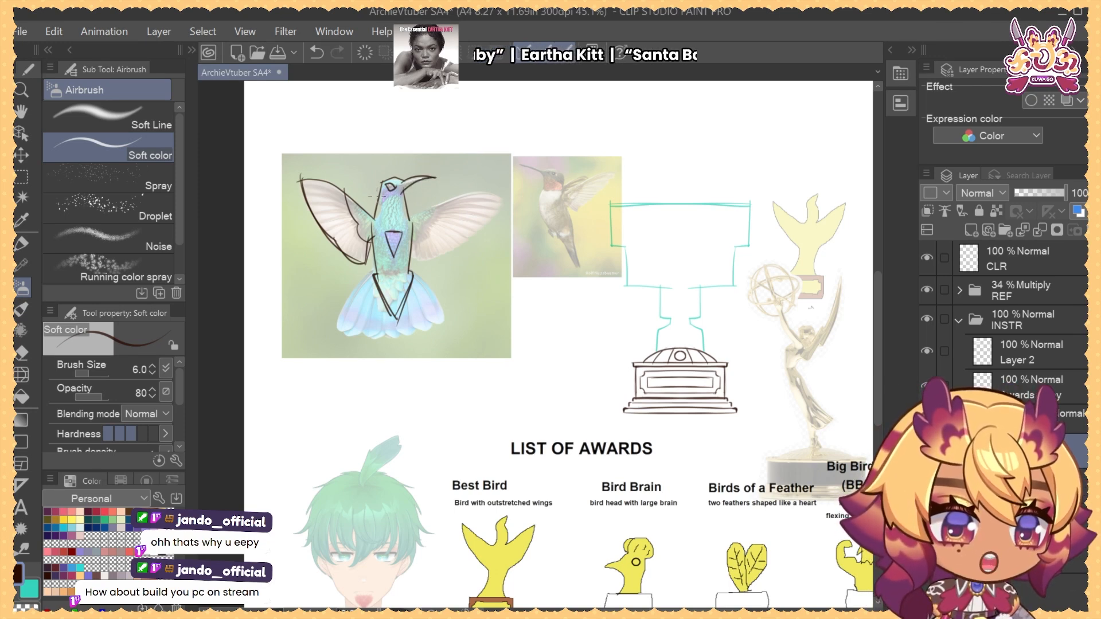
key(ctrl+z)
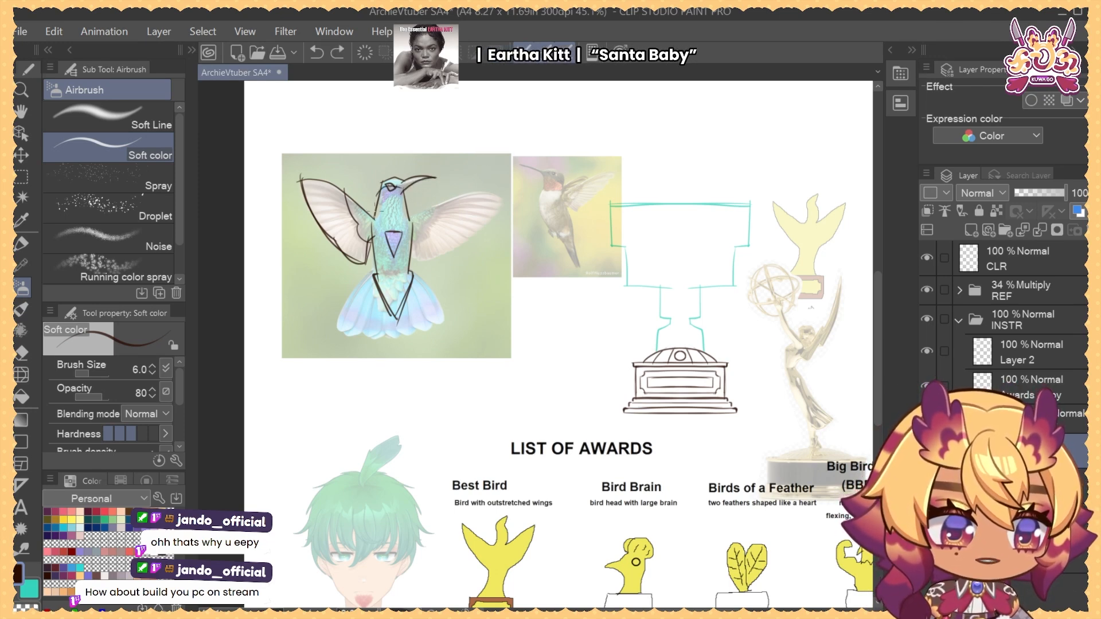
key(ctrl+z)
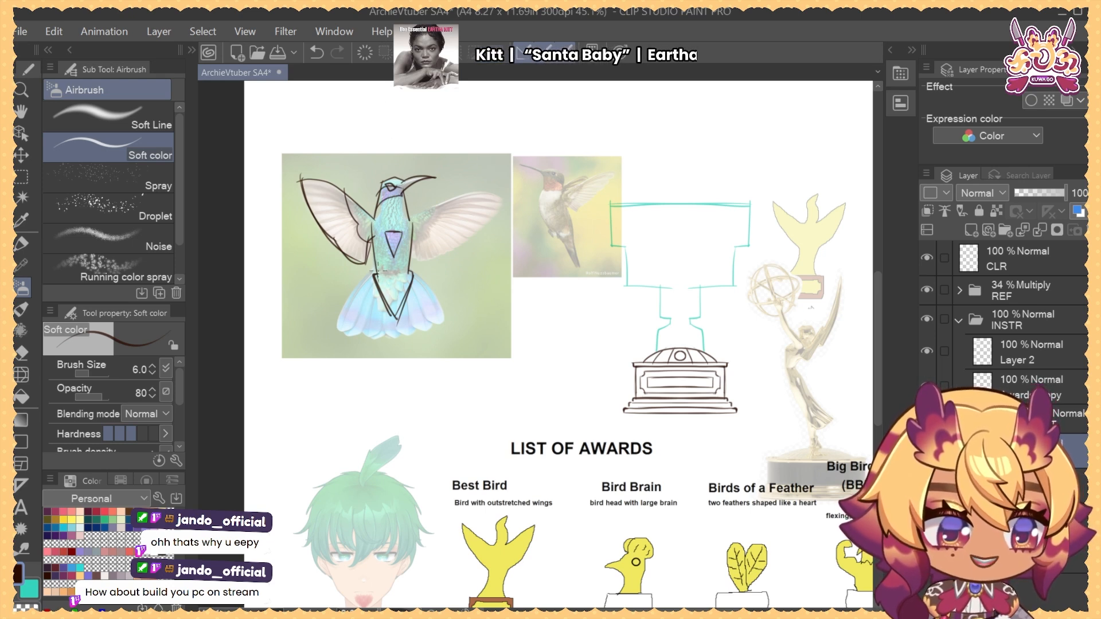
key(ctrl+z)
Draw the tail's left outer edge flaring out from the base of the body, redrawing it once
drag(377, 271, 337, 320)
key(ctrl+z)
drag(375, 273, 339, 323)
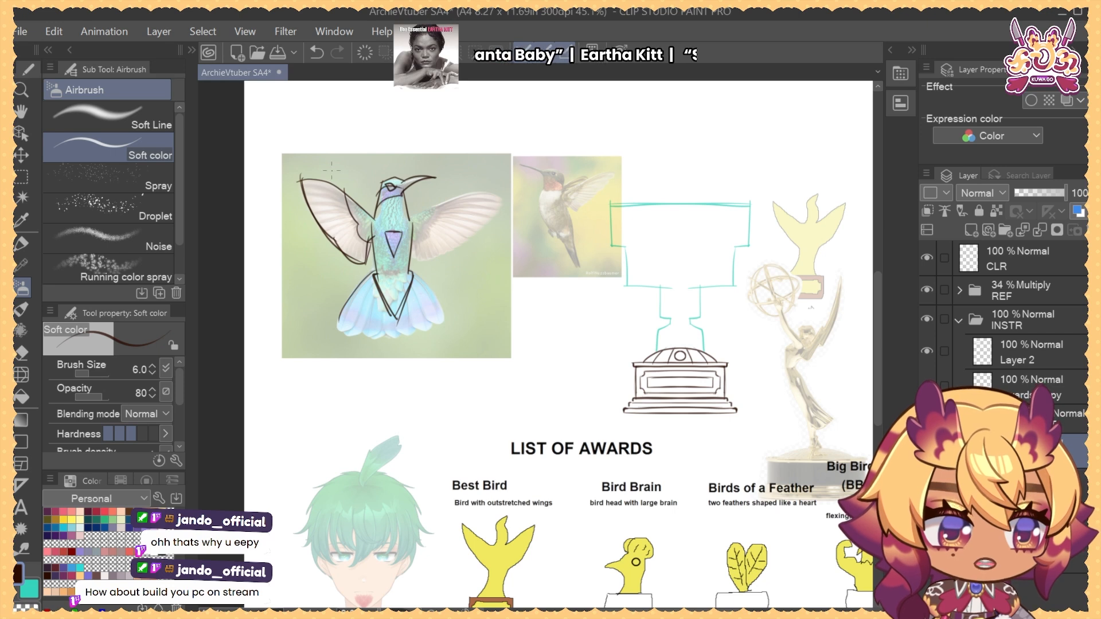
Draw overlapping rounded feathers across the tail's left half and centre, repeatedly undoing and redrawing strokes
mouse_move(338, 321)
mouse_down()
mouse_move(371, 287)
mouse_move(339, 329)
mouse_move(380, 288)
mouse_move(370, 307)
mouse_move(338, 321)
mouse_move(374, 288)
mouse_move(358, 317)
mouse_move(378, 300)
mouse_move(365, 333)
mouse_move(379, 341)
mouse_move(377, 289)
mouse_move(363, 336)
mouse_move(347, 325)
mouse_move(377, 299)
mouse_up()
key(ctrl+z)
key(ctrl+z)
key(ctrl+z)
key(ctrl+z)
key(ctrl+z)
key(ctrl+z)
key(ctrl+z)
key(ctrl+z)
mouse_move(364, 339)
mouse_down()
mouse_move(385, 328)
mouse_move(389, 341)
mouse_move(383, 327)
mouse_move(404, 319)
mouse_move(393, 335)
mouse_move(384, 332)
mouse_move(402, 316)
mouse_up()
key(ctrl+z)
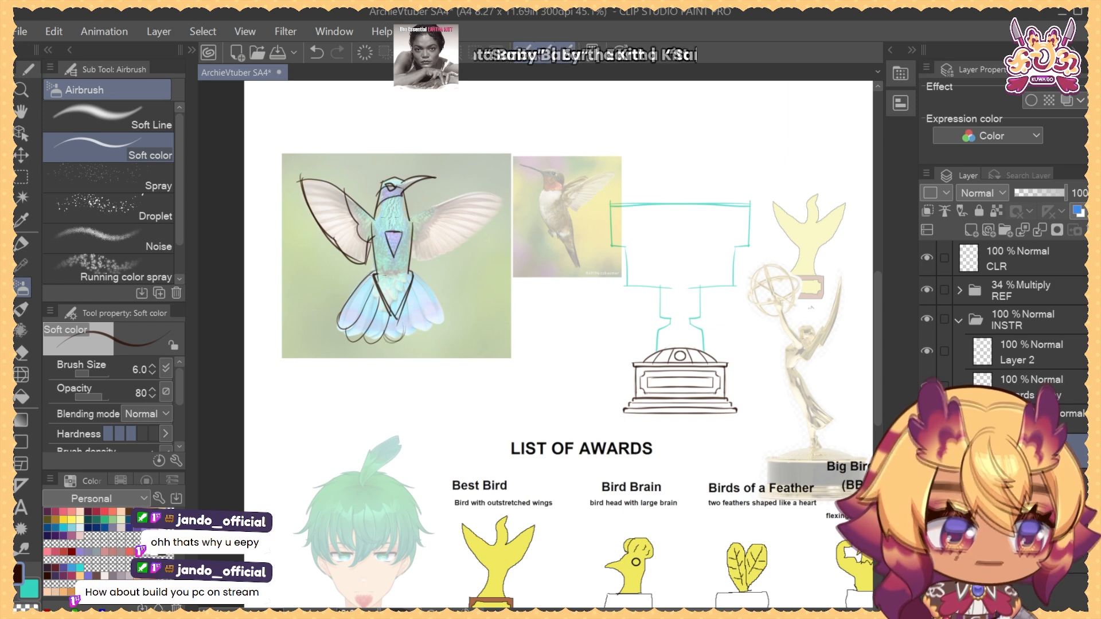
Add small scalloped feather curves across the base of the tail inside the V, undoing the first attempts
key(ctrl+z)
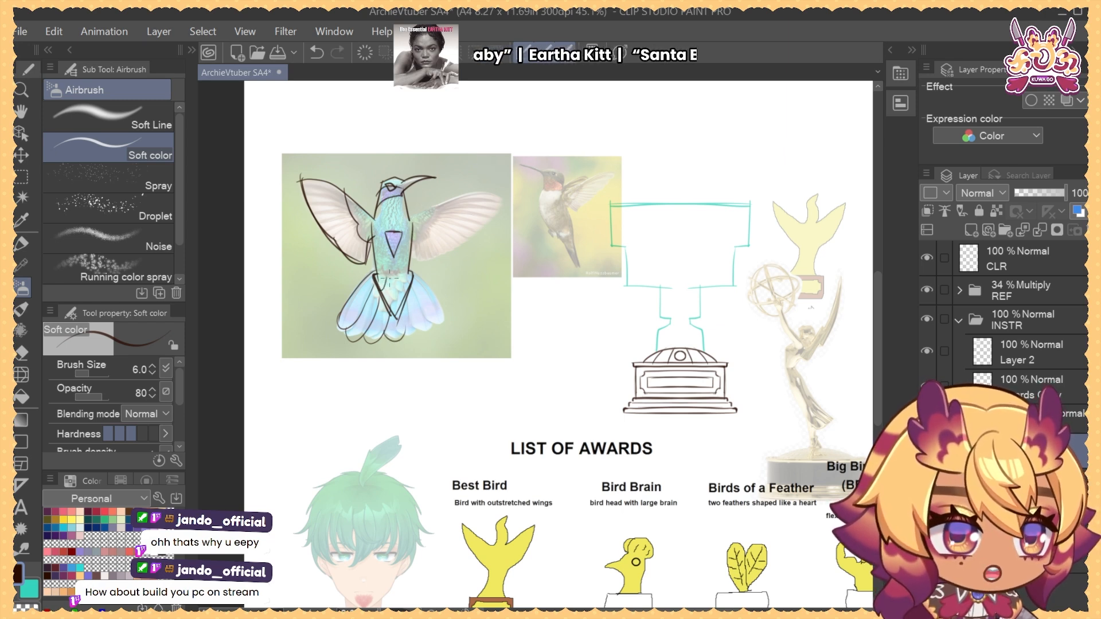
key(ctrl+z)
drag(383, 277, 399, 277)
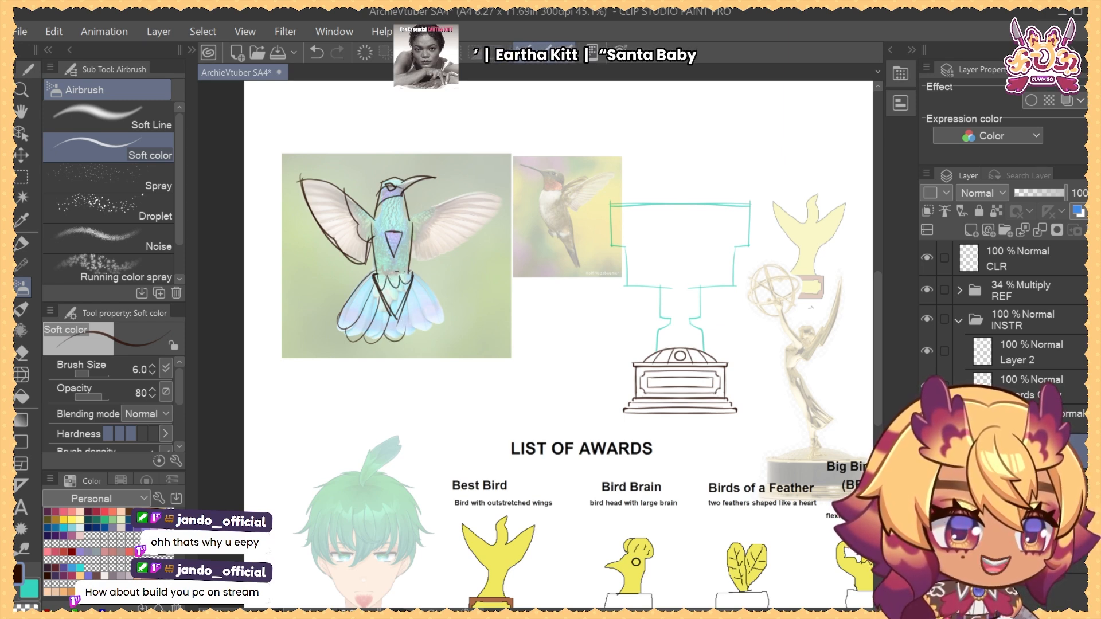
Draw a curved band separating the inner part of the hummingbird's left wing, undoing unsatisfactory strokes
key(ctrl+z)
key(ctrl+z)
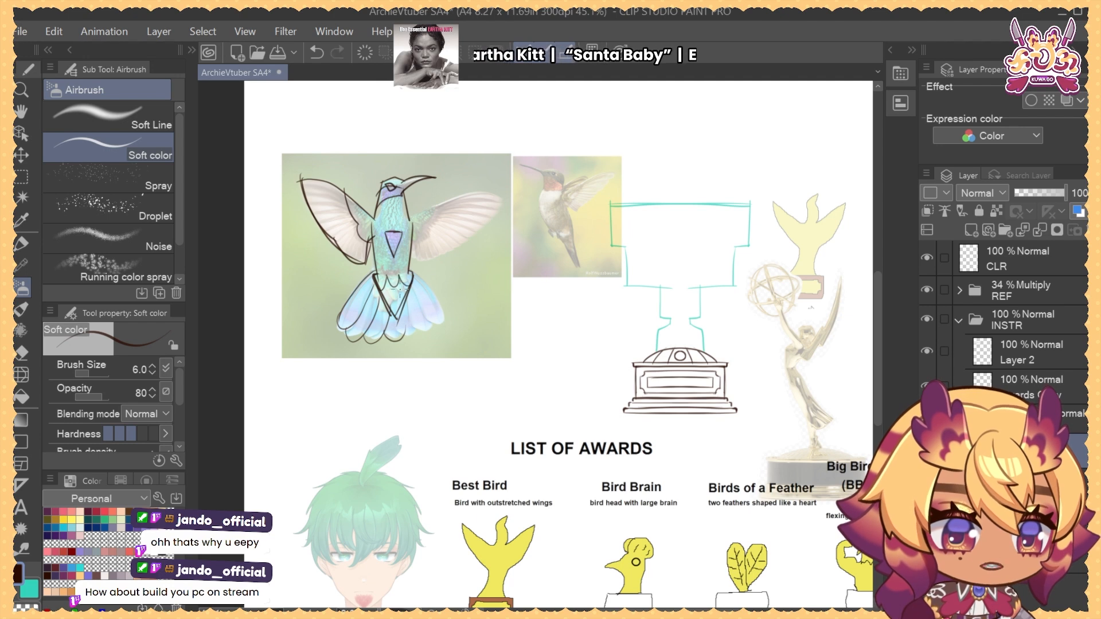
drag(396, 174, 387, 207)
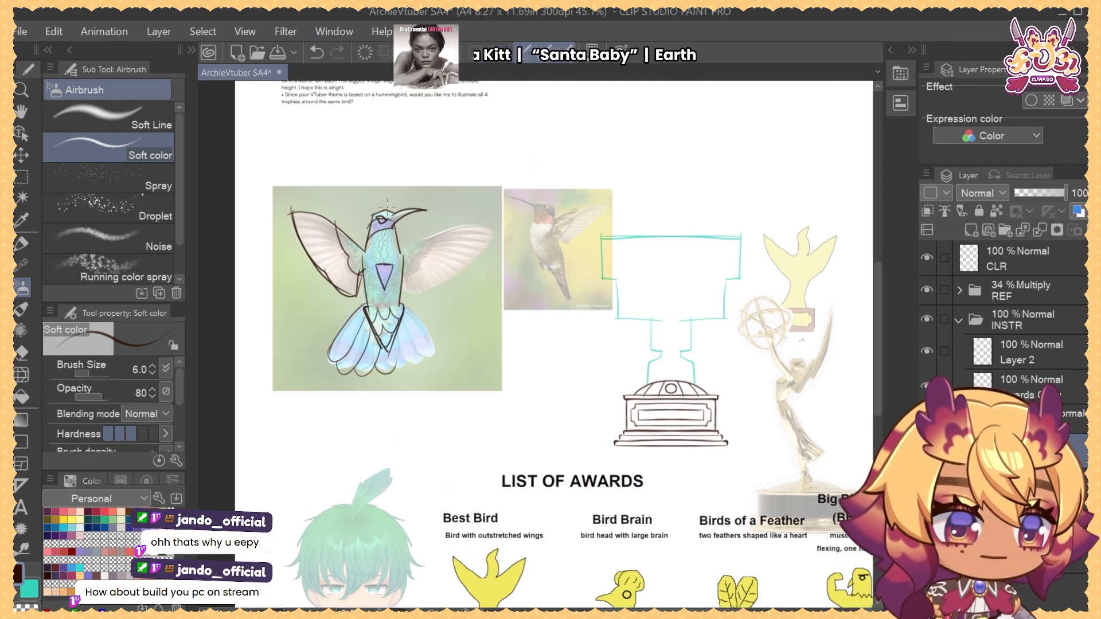
key(ctrl+z)
mouse_move(293, 224)
mouse_down()
mouse_move(339, 238)
mouse_move(302, 245)
mouse_move(345, 244)
mouse_move(303, 223)
mouse_move(341, 234)
mouse_up()
key(ctrl+z)
key(ctrl+z)
key(ctrl+z)
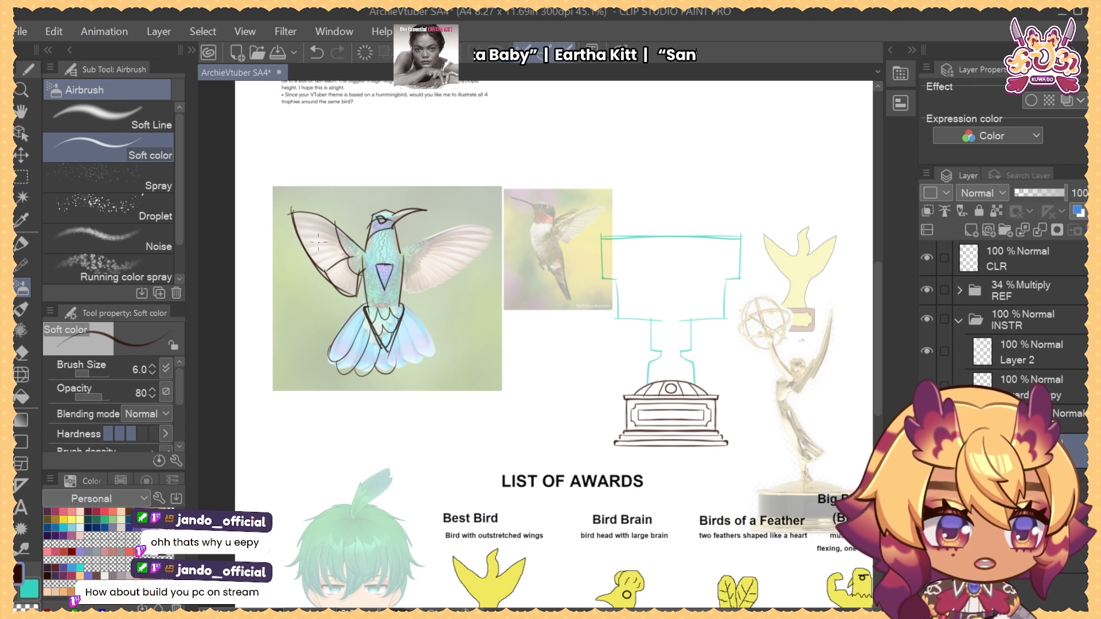
Draw long feather lines fanning across the hummingbird's left wing out to its edge, undoing stray strokes
key(ctrl+z)
drag(296, 224, 332, 236)
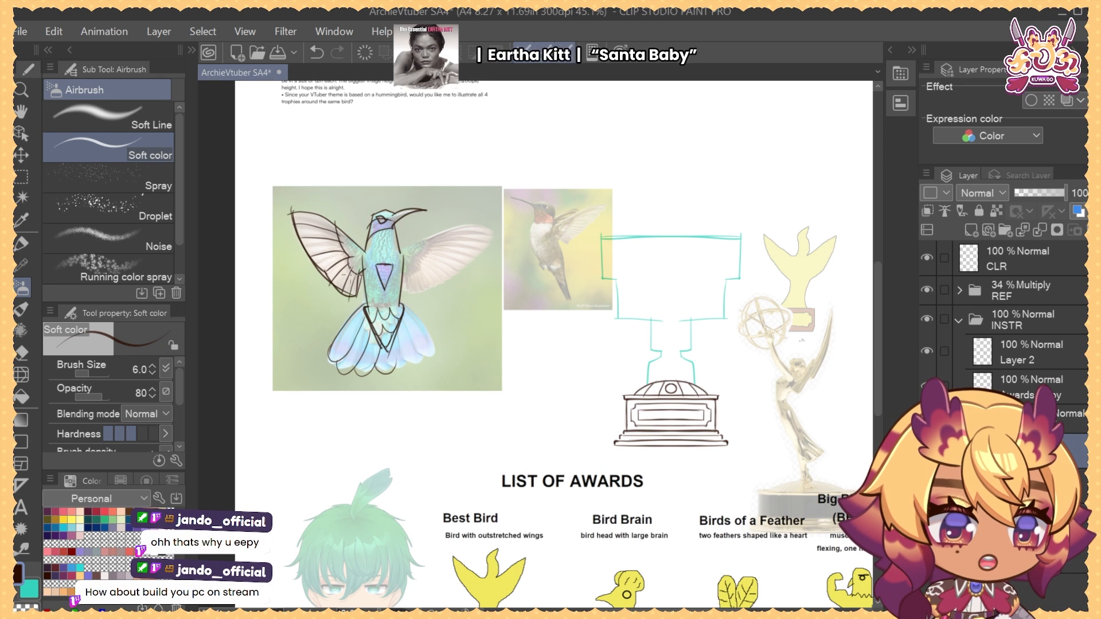
key(ctrl+z)
drag(417, 325, 419, 339)
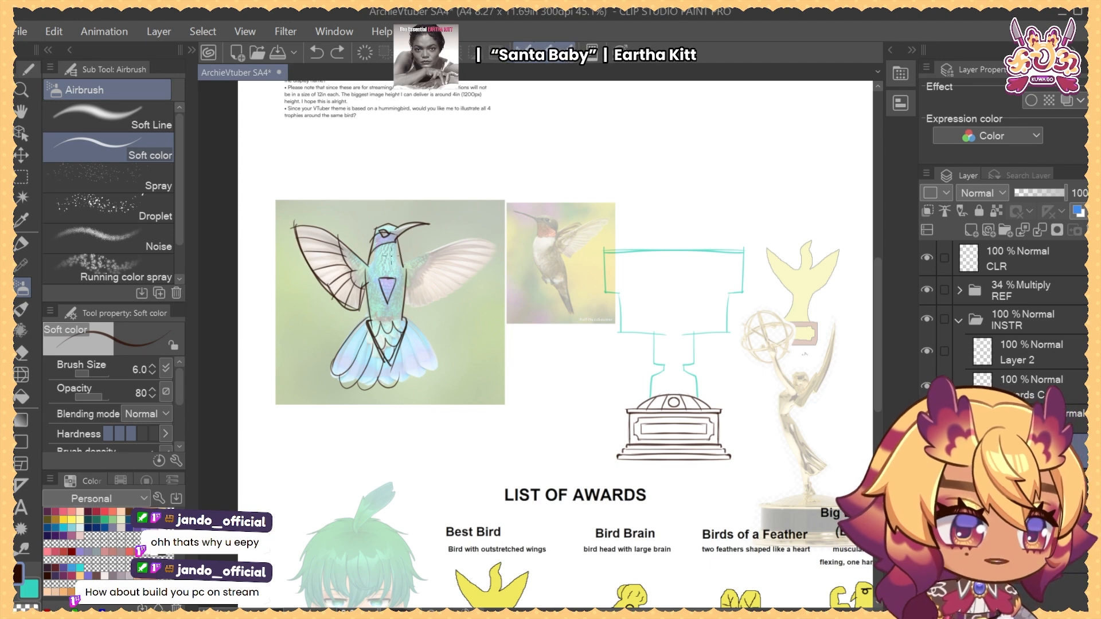
Try to move the hummingbird sketch from the reference photo onto the trophy base
scroll(388, 265, up, 5)
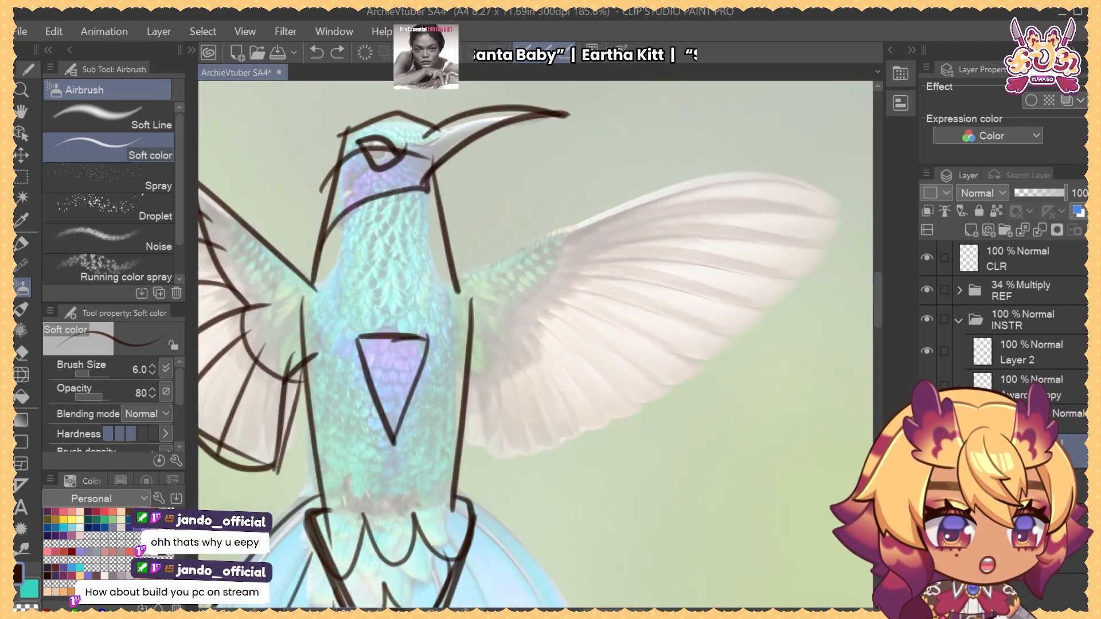
drag(463, 221, 479, 237)
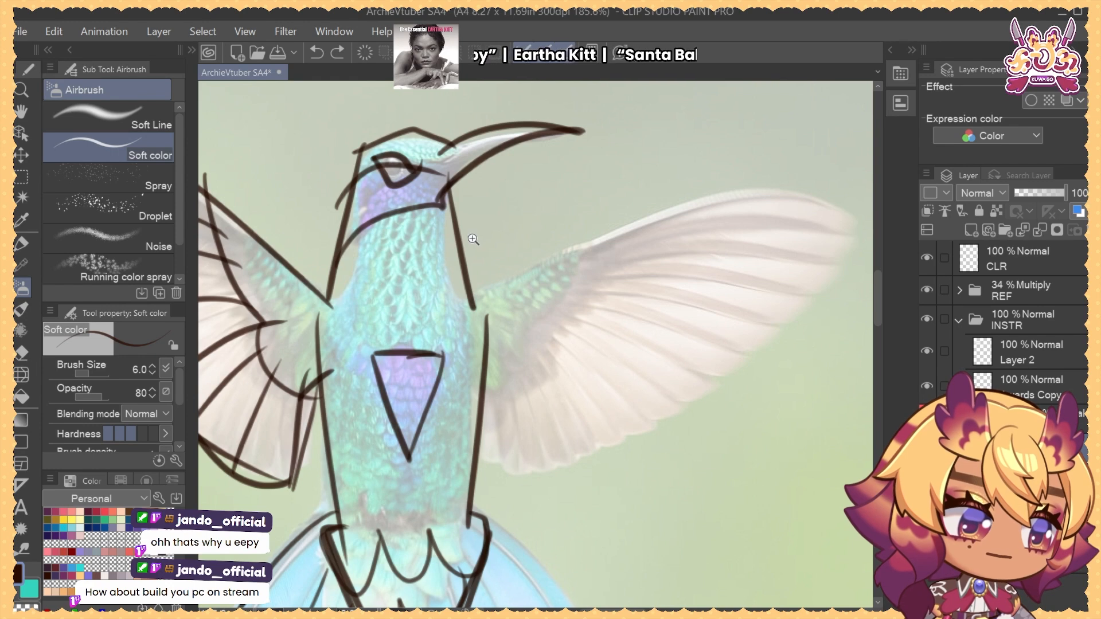
scroll(473, 239, down, 1)
scroll(486, 244, down, 2)
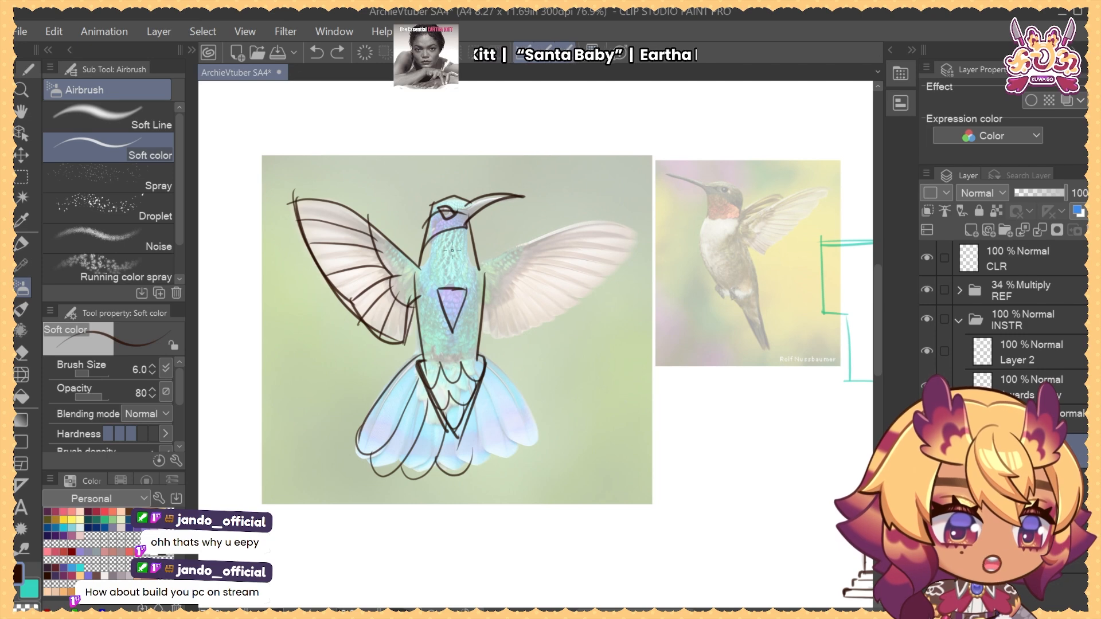
drag(515, 244, 453, 266)
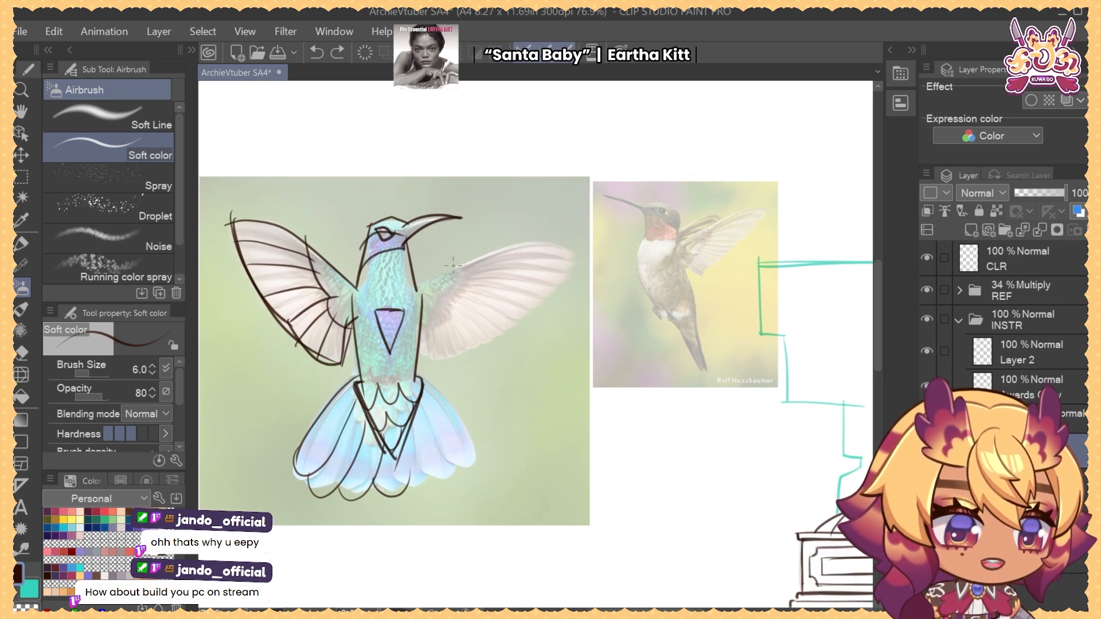
mouse_move(744, 421)
mouse_down()
mouse_move(754, 459)
mouse_move(732, 484)
mouse_move(656, 397)
mouse_move(607, 390)
mouse_up()
key(ctrl+t)
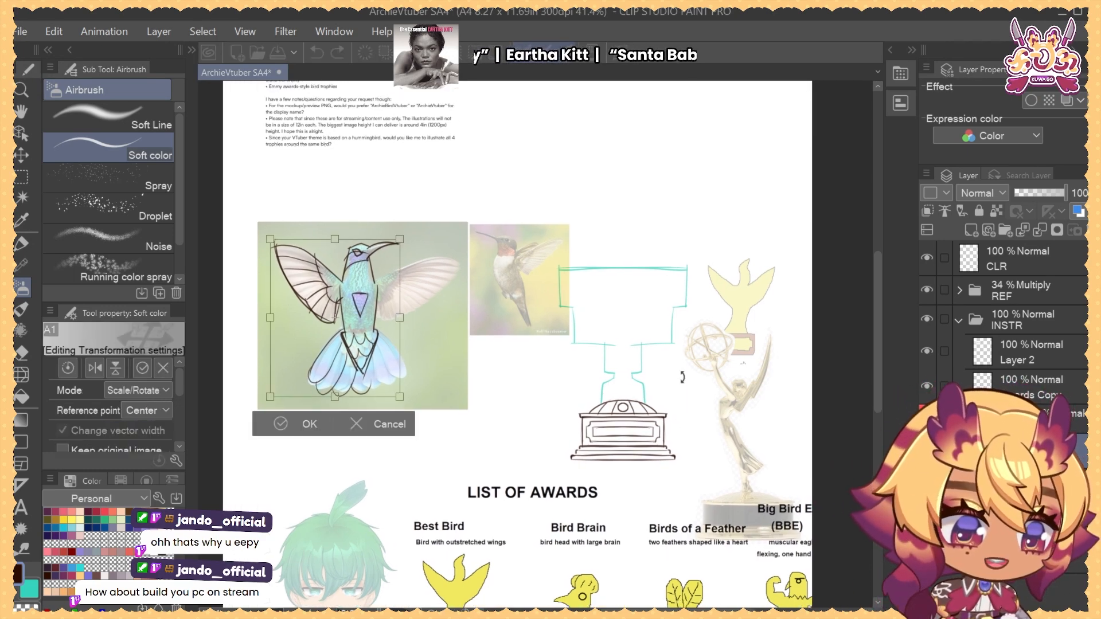
mouse_move(379, 301)
mouse_down()
mouse_move(648, 302)
mouse_move(667, 315)
mouse_move(651, 319)
mouse_up()
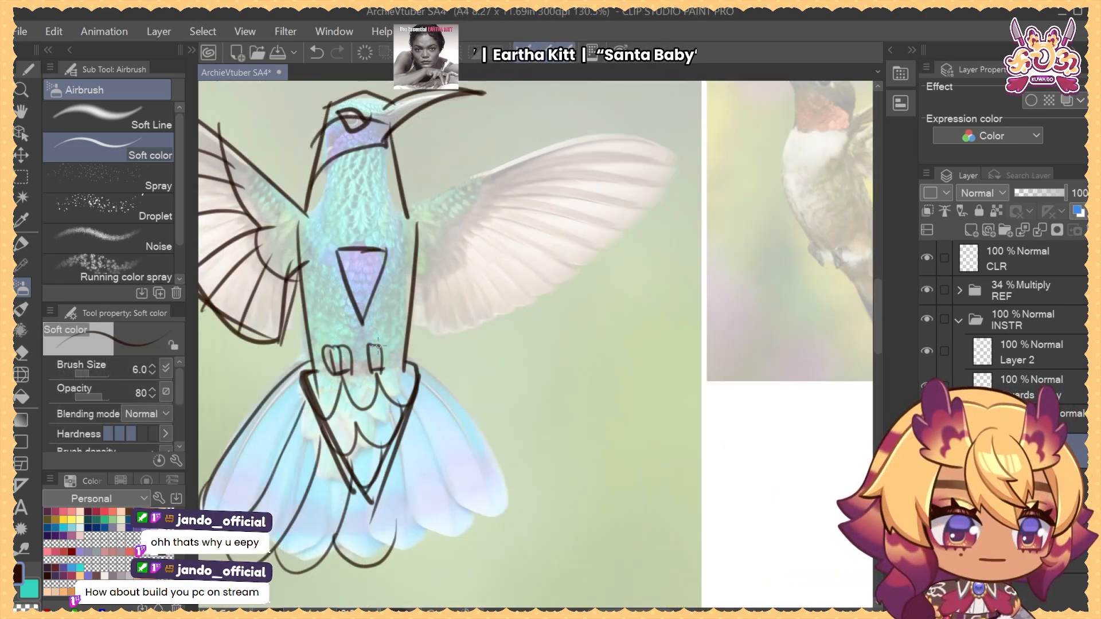
Draw two small feet with rounded toes at the lower end of the hummingbird's body
mouse_move(376, 345)
mouse_down()
mouse_move(378, 371)
mouse_move(389, 374)
mouse_move(396, 345)
mouse_up()
drag(450, 364, 427, 349)
scroll(426, 349, down, 5)
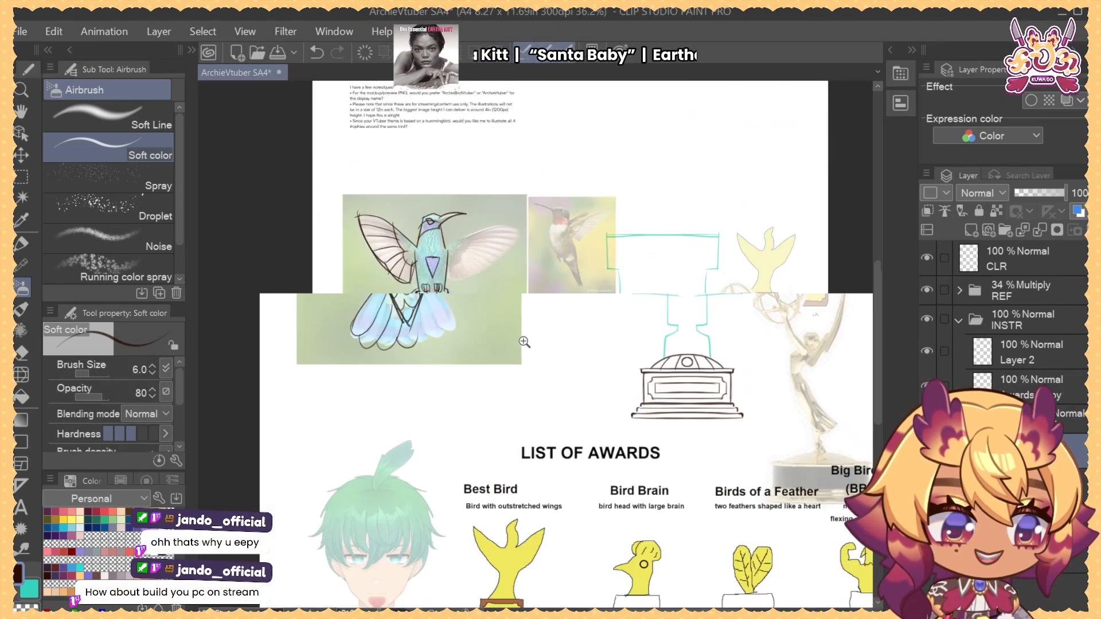
drag(523, 339, 502, 323)
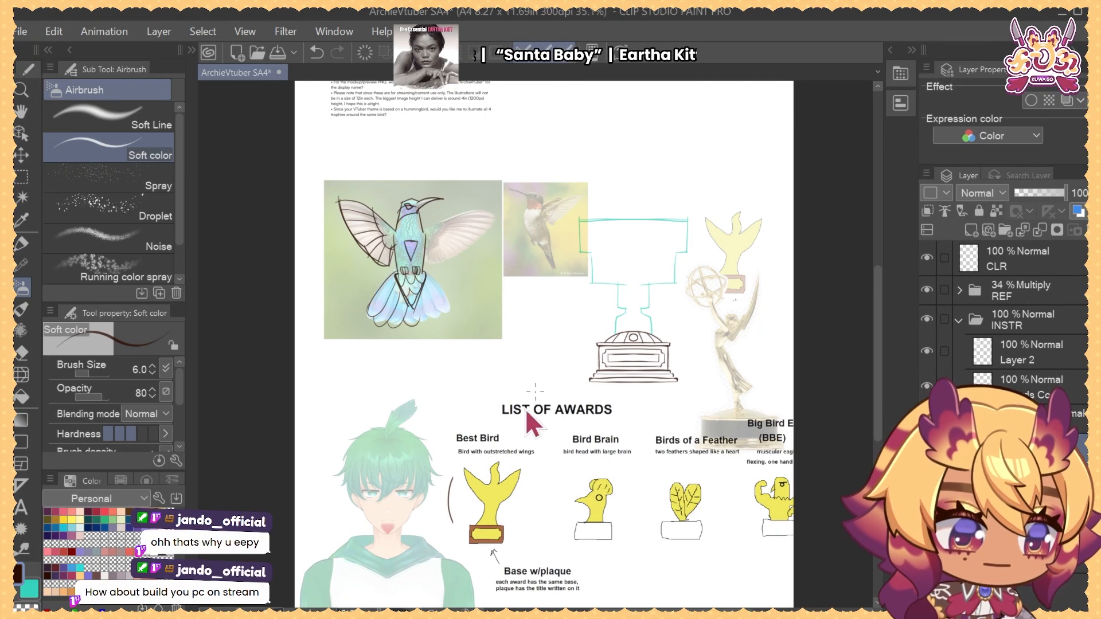
key(ctrl+z)
Move the hummingbird sketch off the reference photo so it stands over the trophy's domed base
drag(551, 454, 532, 482)
scroll(549, 430, up, 1)
key(ctrl+t)
mouse_move(354, 267)
mouse_down()
mouse_move(582, 229)
mouse_move(625, 287)
mouse_move(623, 272)
mouse_up()
key(Return)
Tint the trophy base and size guide blue with a layer color and lock them
click(1032, 485)
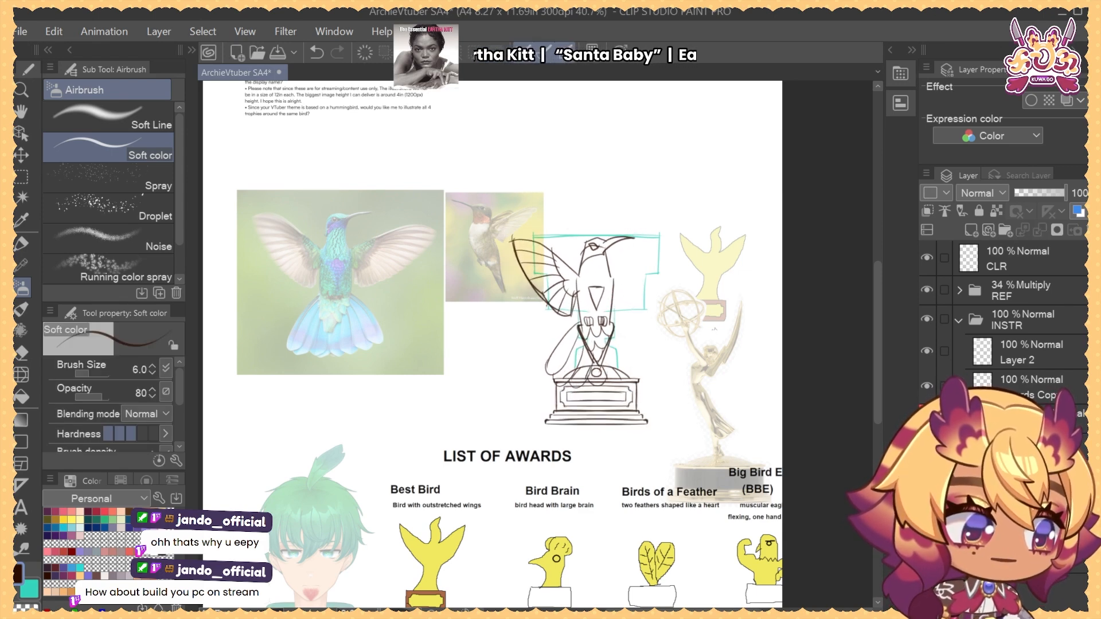
click(1078, 212)
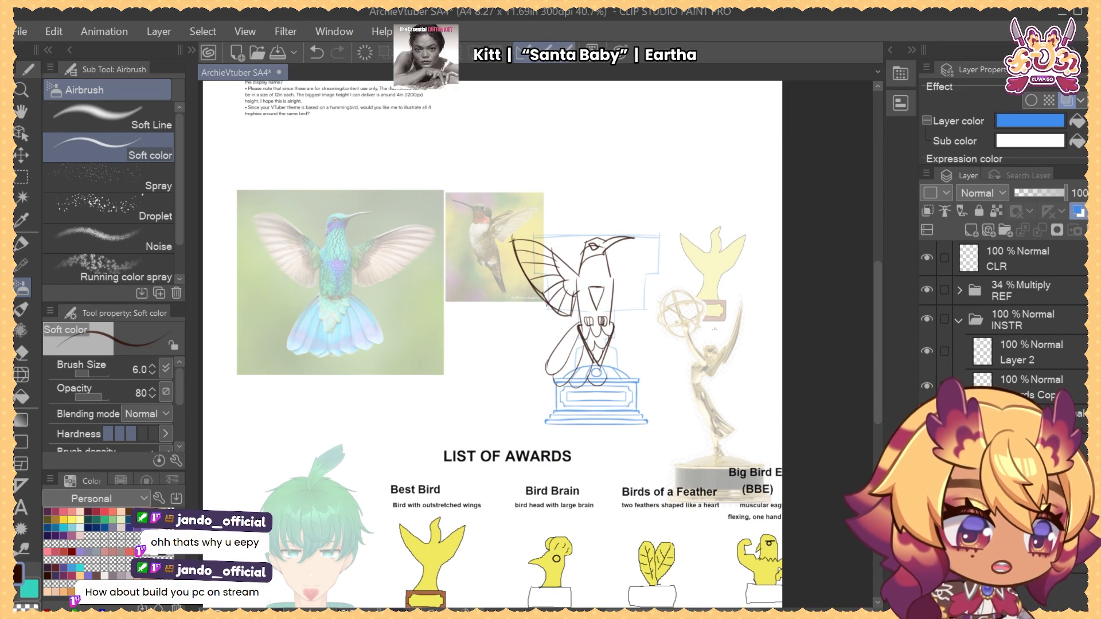
click(978, 211)
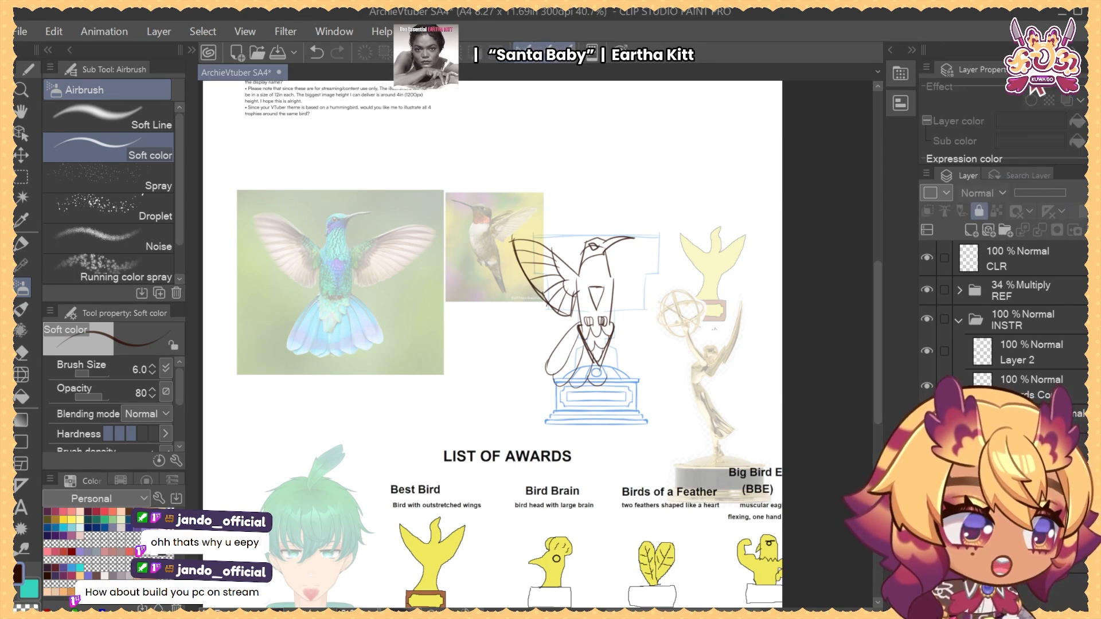
Show the canvas navigator and activate the drawing layer with the vertical symmetry ruler through the trophy's centre
click(1024, 70)
click(1043, 457)
drag(1043, 456, 1044, 408)
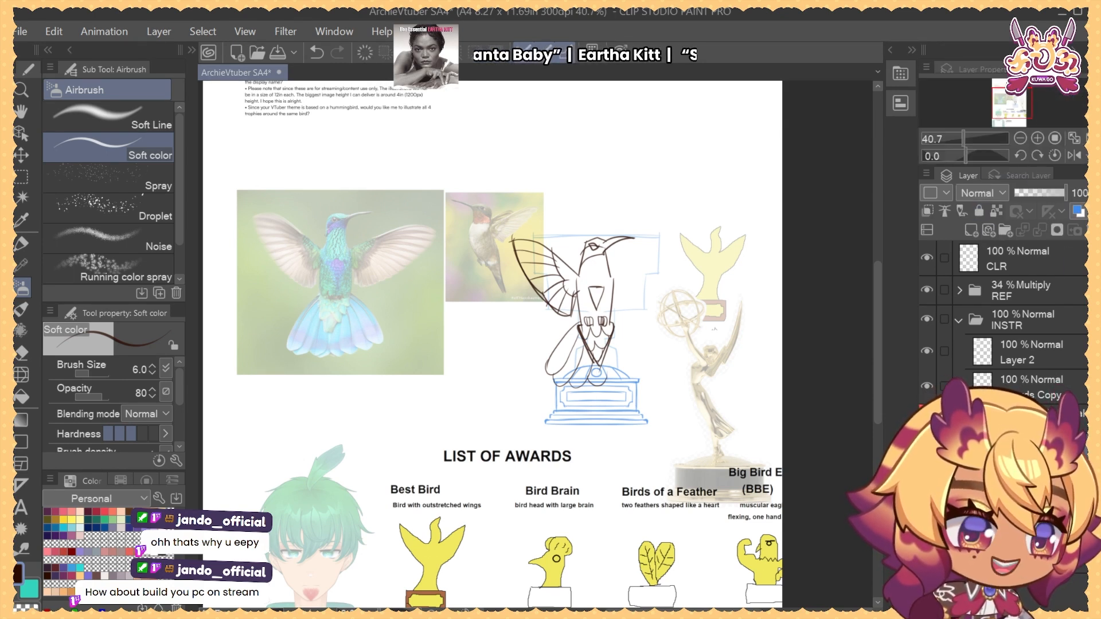
click(1032, 422)
Fade the hummingbird sketch over the trophy base to 26% layer opacity
key(e)
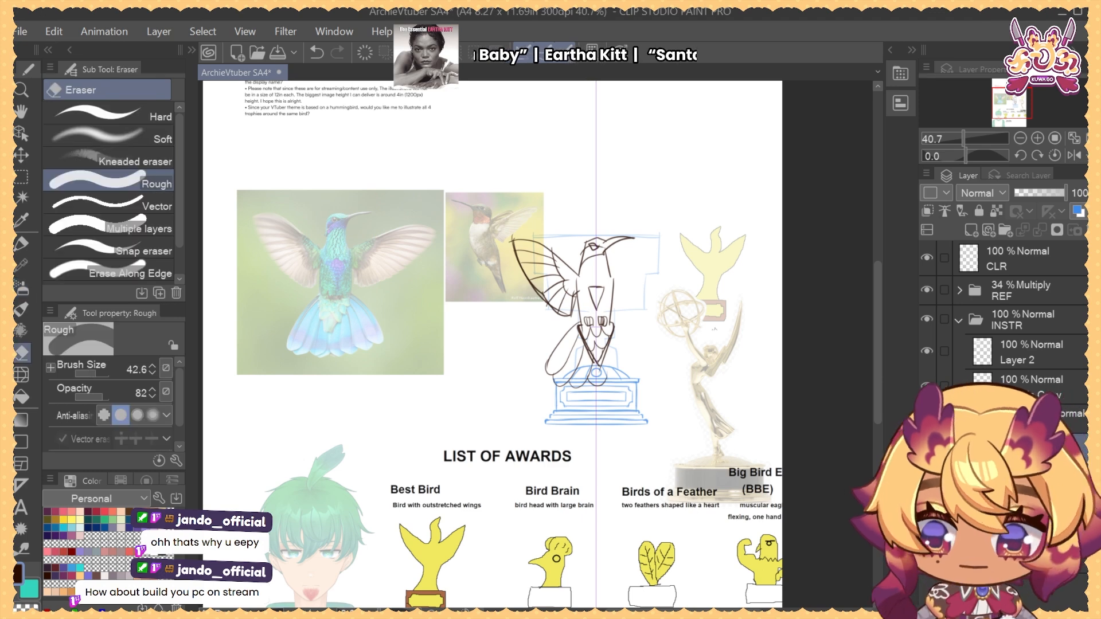
drag(104, 398, 98, 396)
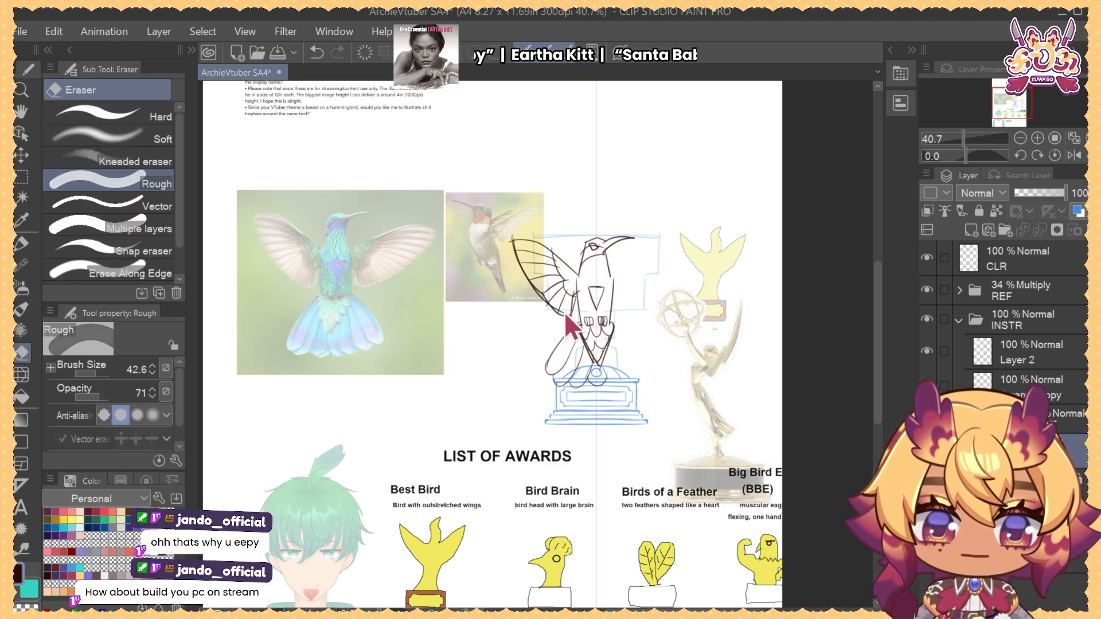
drag(564, 311, 600, 218)
mouse_move(600, 230)
mouse_down()
mouse_move(599, 206)
mouse_move(602, 356)
mouse_up()
key(b)
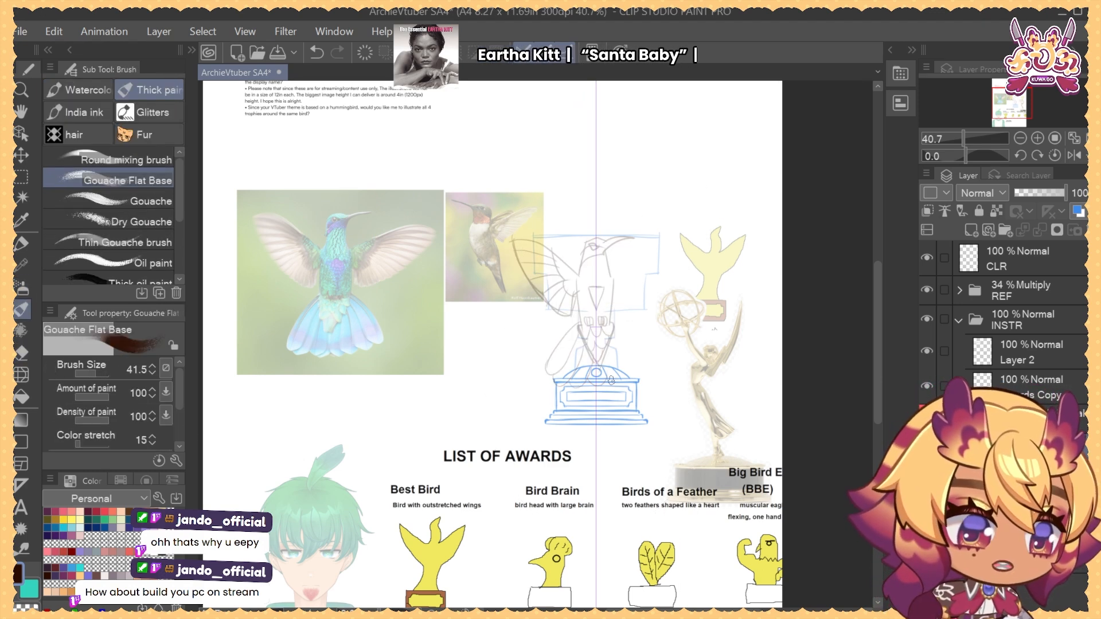
key(b)
drag(622, 295, 616, 310)
key(b)
key(ctrl+z)
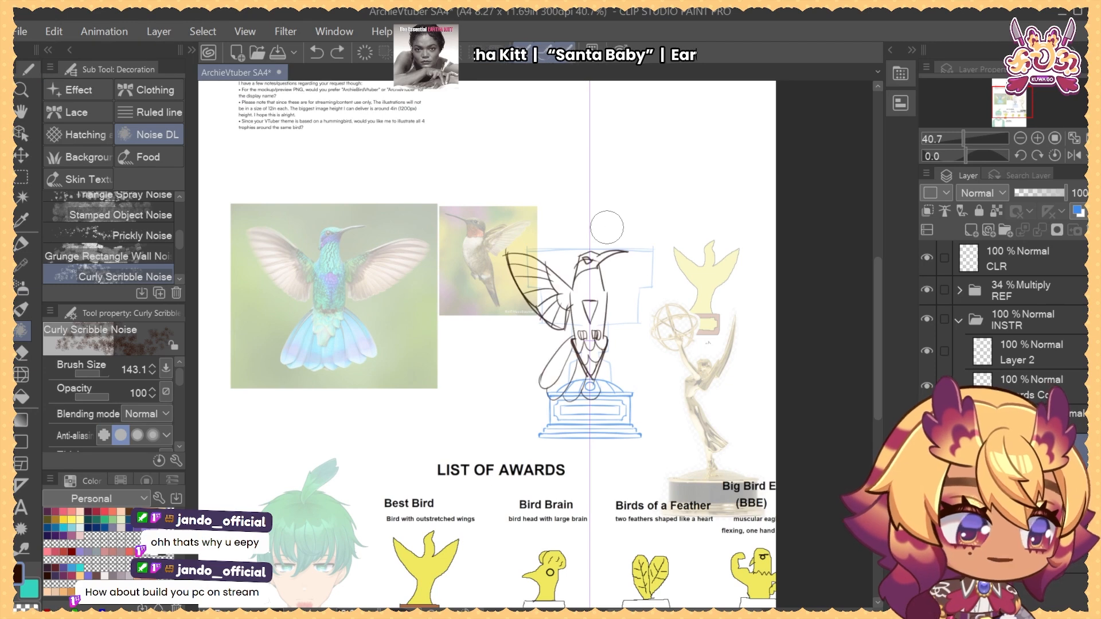
key(ctrl+y)
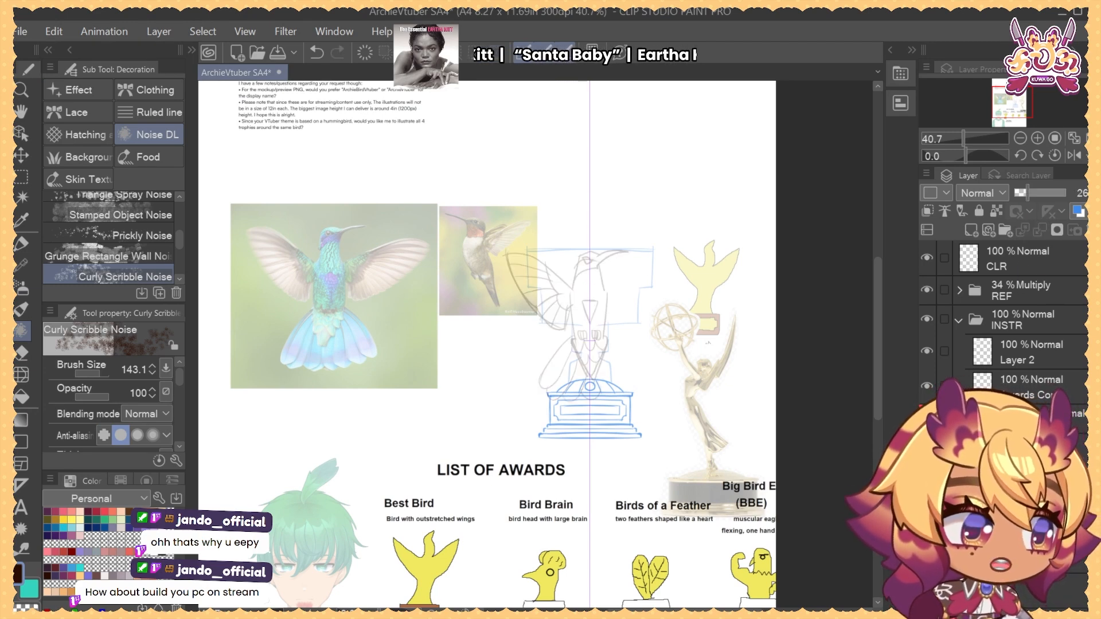
Outline the bird's head and upper body symmetrically over the faded sketch with the Soft color airbrush, undoing and redrawing strokes
scroll(579, 258, up, 2)
key(b)
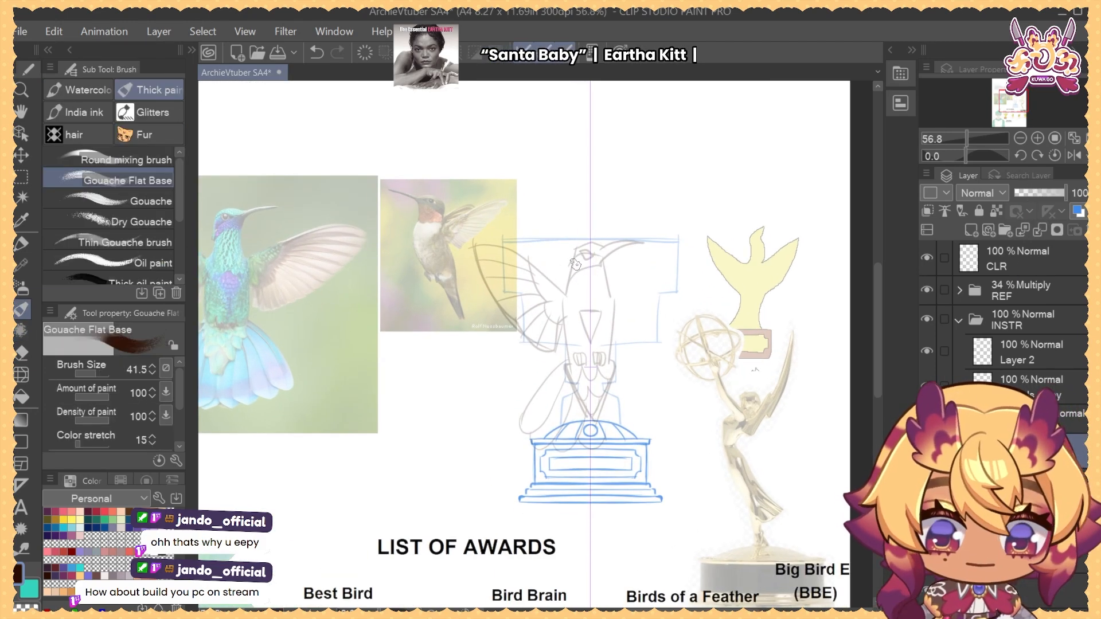
drag(604, 248, 618, 298)
drag(575, 248, 564, 303)
key(b)
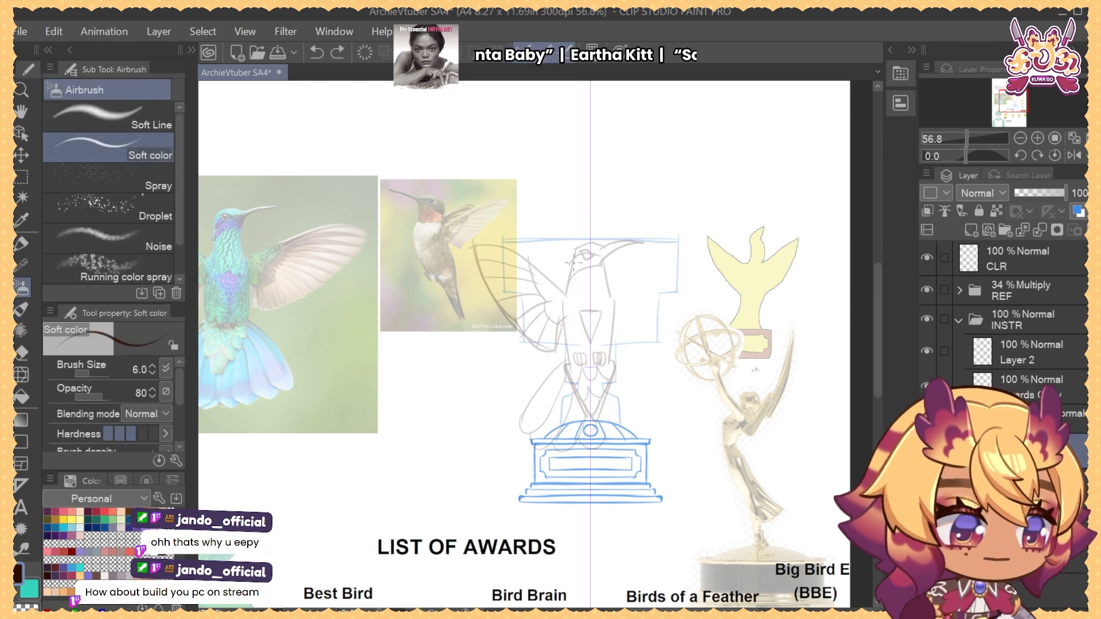
key(ctrl+z)
key(ctrl+z)
key(ctrl+z)
mouse_move(575, 247)
mouse_down()
mouse_move(565, 304)
mouse_move(593, 241)
mouse_move(565, 304)
mouse_move(566, 379)
mouse_up()
key(ctrl+z)
key(ctrl+z)
key(ctrl+z)
drag(563, 302, 571, 388)
key(ctrl+z)
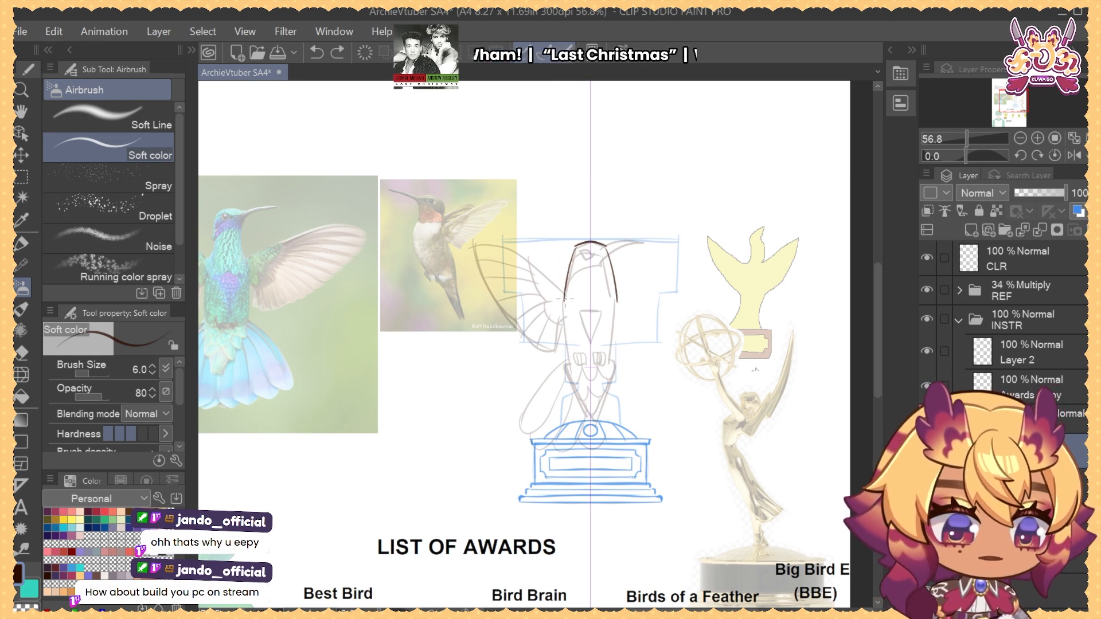
Draw the mirrored lower body outline tapering to a point above the dome, redrawing it until it fits
mouse_move(564, 298)
mouse_down()
mouse_move(575, 378)
mouse_move(564, 362)
mouse_move(591, 419)
mouse_up()
key(ctrl+z)
drag(568, 359, 593, 418)
key(ctrl+z)
key(ctrl+z)
drag(567, 366, 591, 413)
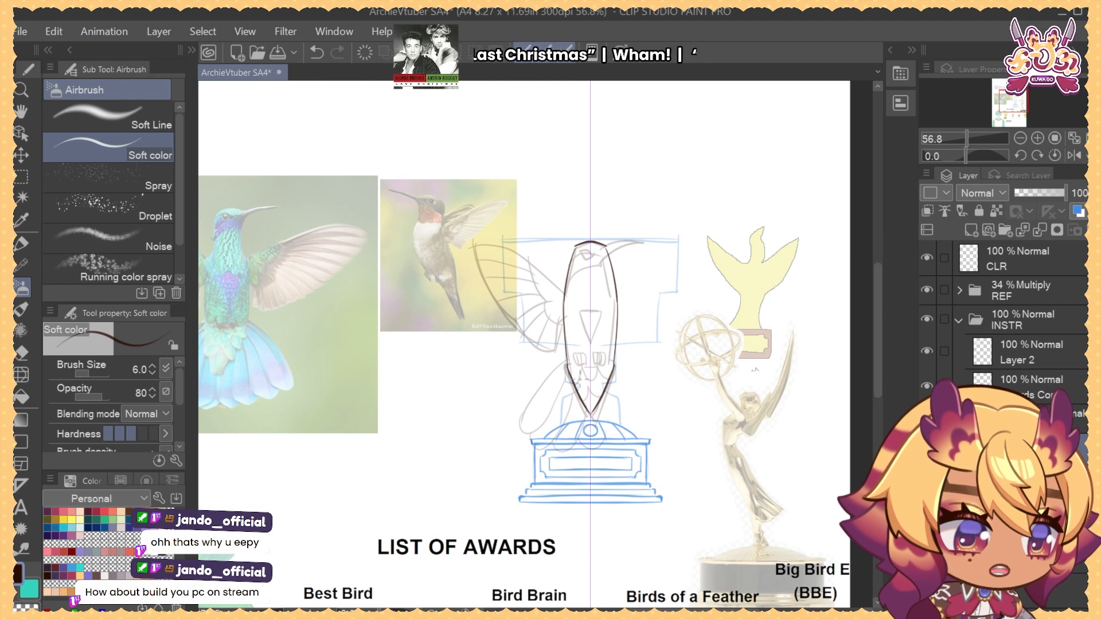
Try drawing a mirrored pair of long outer tail feathers flaring from the lower body
key(ctrl+z)
mouse_move(561, 367)
mouse_down()
mouse_move(515, 425)
mouse_move(562, 367)
mouse_up()
key(ctrl+z)
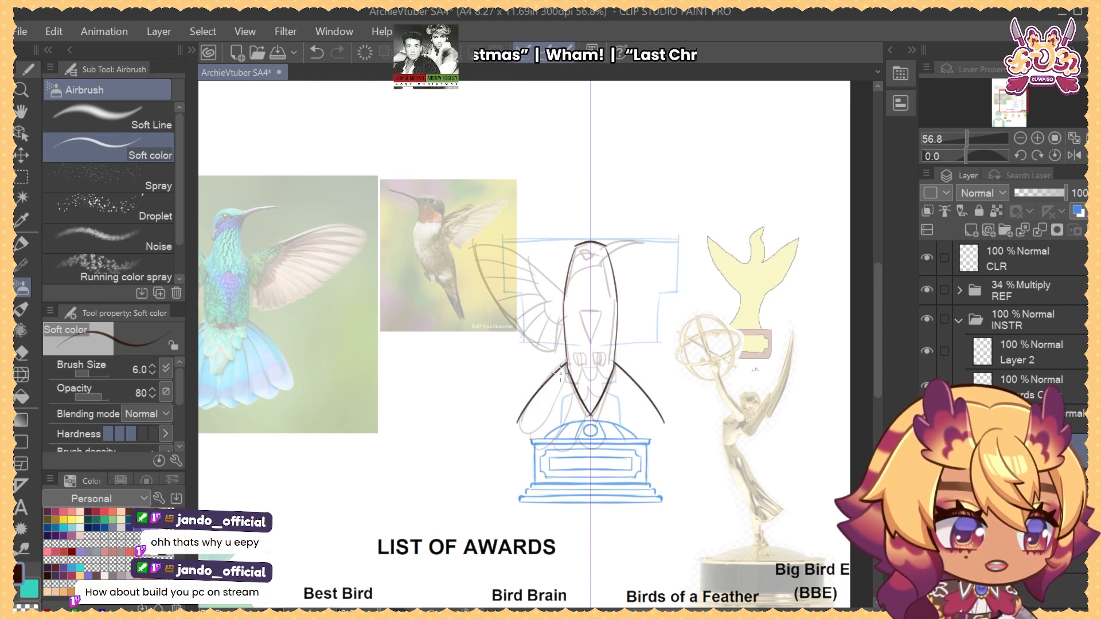
drag(520, 424, 568, 392)
key(ctrl+z)
drag(516, 430, 573, 386)
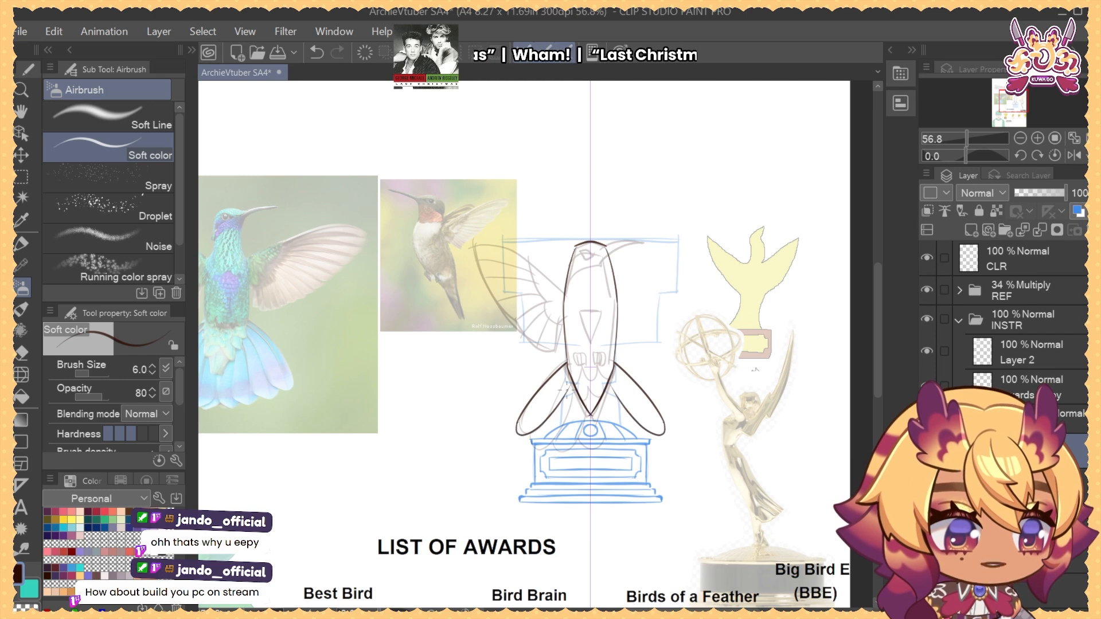
Try rounder outer tail feathers with a second mirrored pair beneath them, undoing and redrawing strokes
key(ctrl+z)
mouse_move(517, 423)
mouse_down()
mouse_move(574, 384)
mouse_move(518, 420)
mouse_up()
key(ctrl+z)
key(ctrl+z)
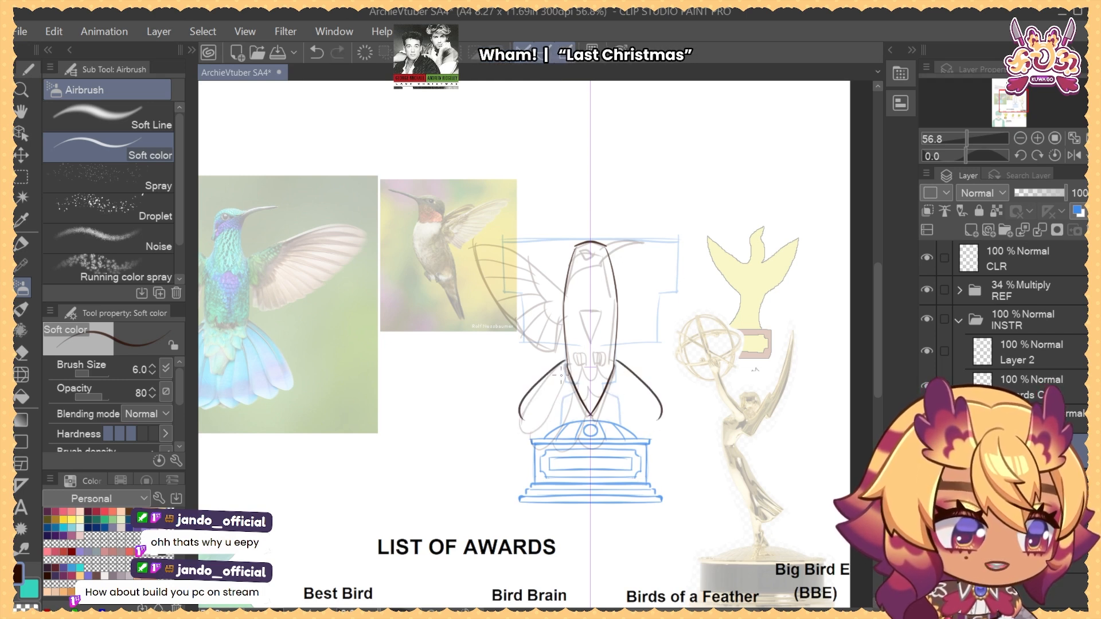
key(ctrl+z)
mouse_move(565, 361)
mouse_down()
mouse_move(526, 392)
mouse_move(555, 368)
mouse_move(516, 405)
mouse_move(543, 378)
mouse_move(514, 422)
mouse_move(512, 409)
mouse_move(524, 422)
mouse_move(571, 371)
mouse_up()
key(ctrl+z)
mouse_move(534, 418)
mouse_down()
mouse_move(535, 444)
mouse_move(525, 440)
mouse_move(575, 401)
mouse_up()
key(ctrl+z)
drag(542, 444, 576, 399)
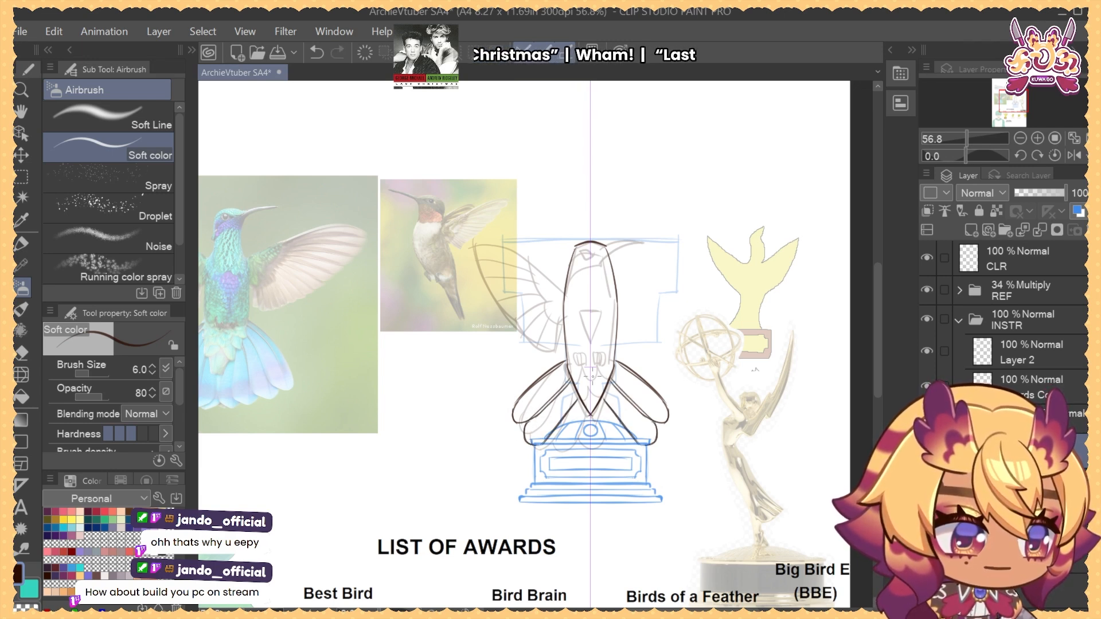
Undo the tail feather strokes back to the plain body outline
key(ctrl+z)
key(ctrl+z)
key(ctrl+z)
key(ctrl+z)
key(ctrl+z)
key(ctrl+z)
key(ctrl+z)
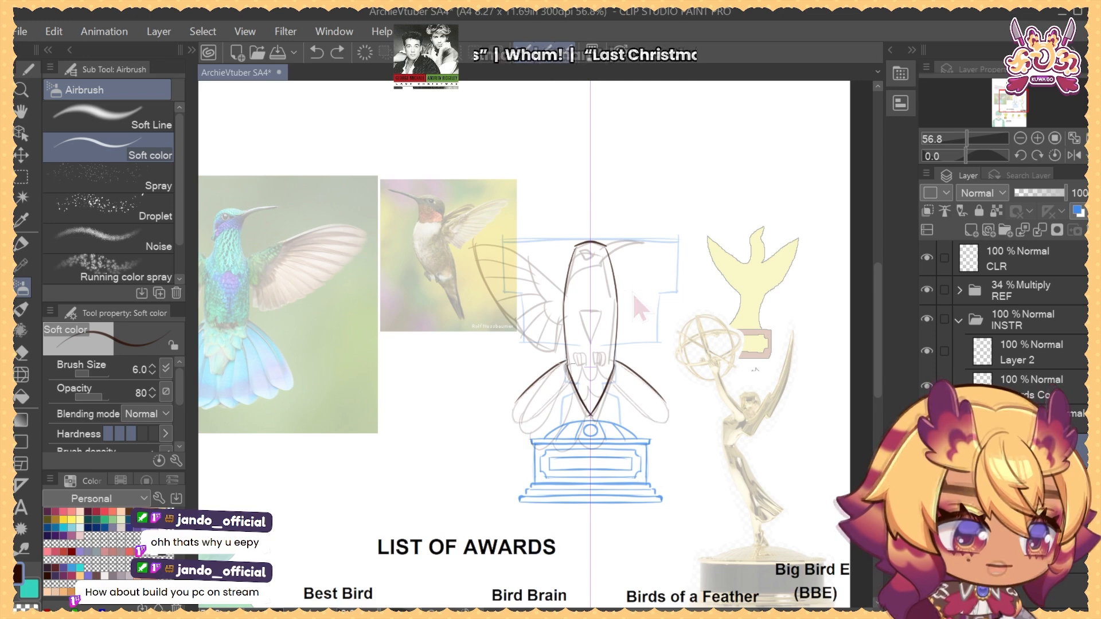
Draw slimmer mirrored outer tail feathers and rounded inner feathers overlapping the dome, undoing unsatisfactory strokes
mouse_move(565, 361)
mouse_down()
mouse_move(520, 427)
mouse_move(567, 387)
mouse_up()
drag(538, 428, 569, 382)
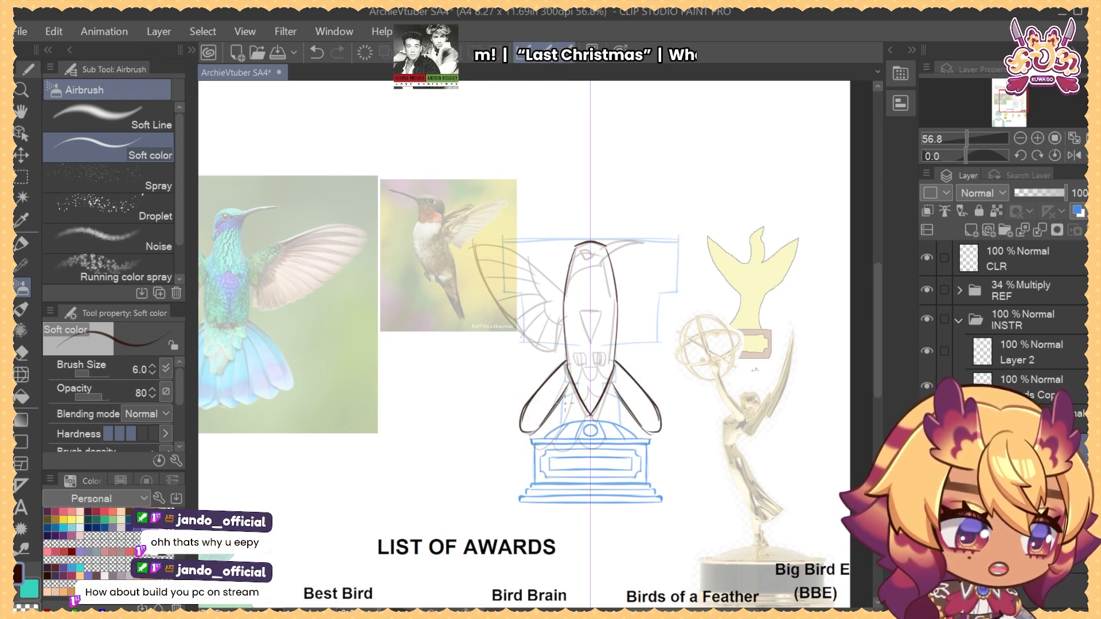
mouse_move(542, 425)
mouse_down()
mouse_move(544, 454)
mouse_move(577, 397)
mouse_move(533, 439)
mouse_move(555, 446)
mouse_move(577, 400)
mouse_move(561, 430)
mouse_move(576, 406)
mouse_move(572, 454)
mouse_move(590, 436)
mouse_move(590, 414)
mouse_move(590, 438)
mouse_up()
key(ctrl+z)
key(ctrl+z)
key(ctrl+z)
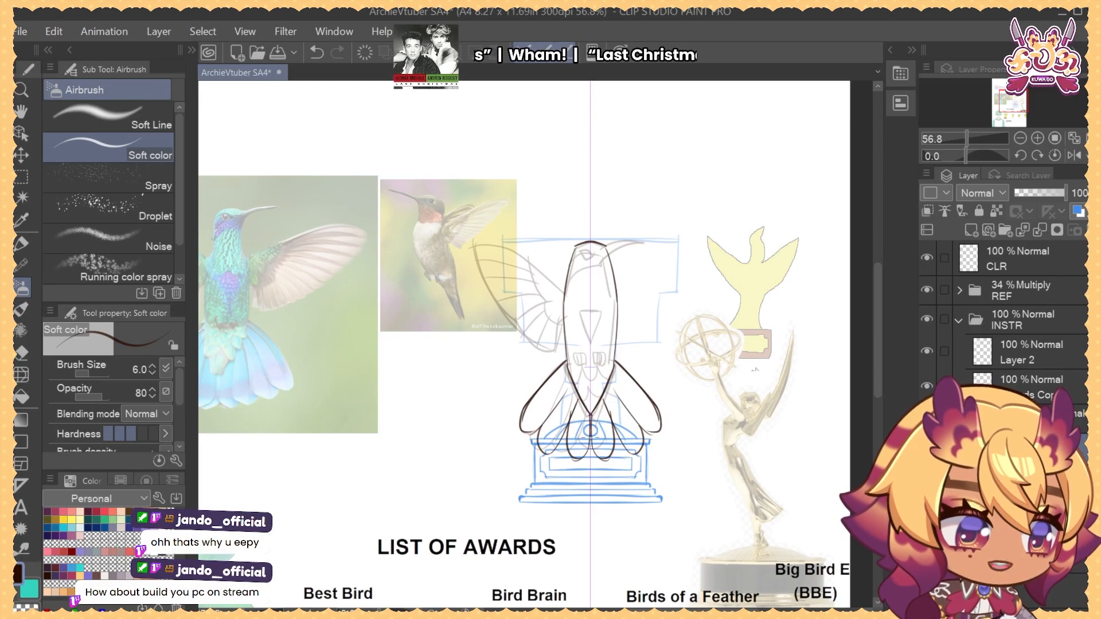
Add the upper edges of the inner tail feathers where they meet the body's pointed end, redrawing them
drag(575, 398, 575, 422)
key(ctrl+z)
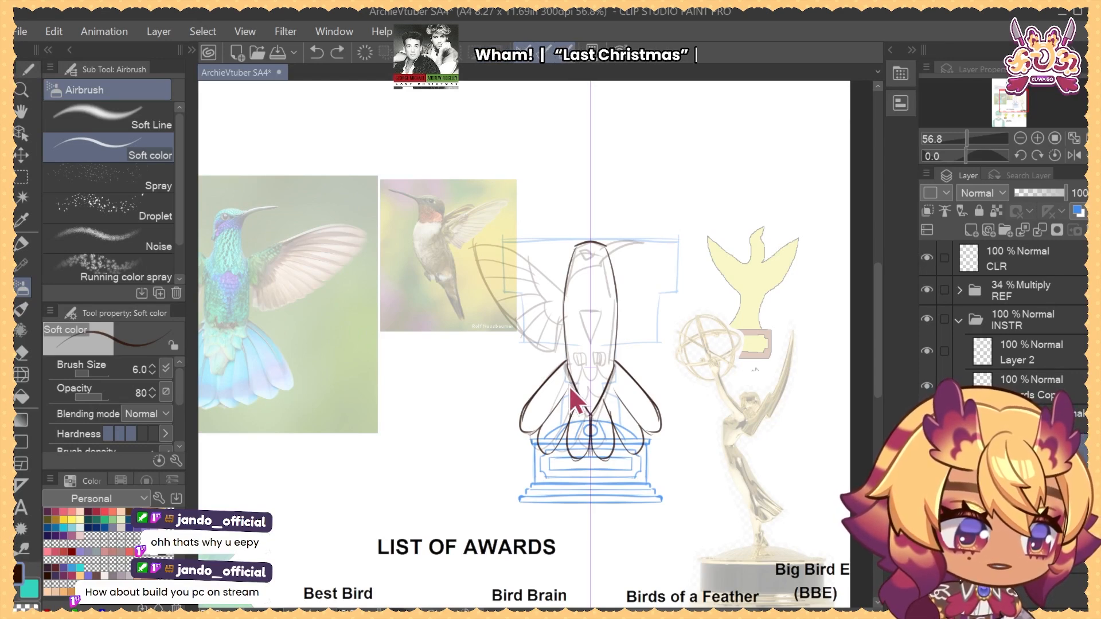
key(ctrl+z)
mouse_move(571, 383)
mouse_down()
mouse_move(543, 425)
mouse_move(571, 421)
mouse_move(569, 433)
mouse_up()
scroll(593, 344, up, 3)
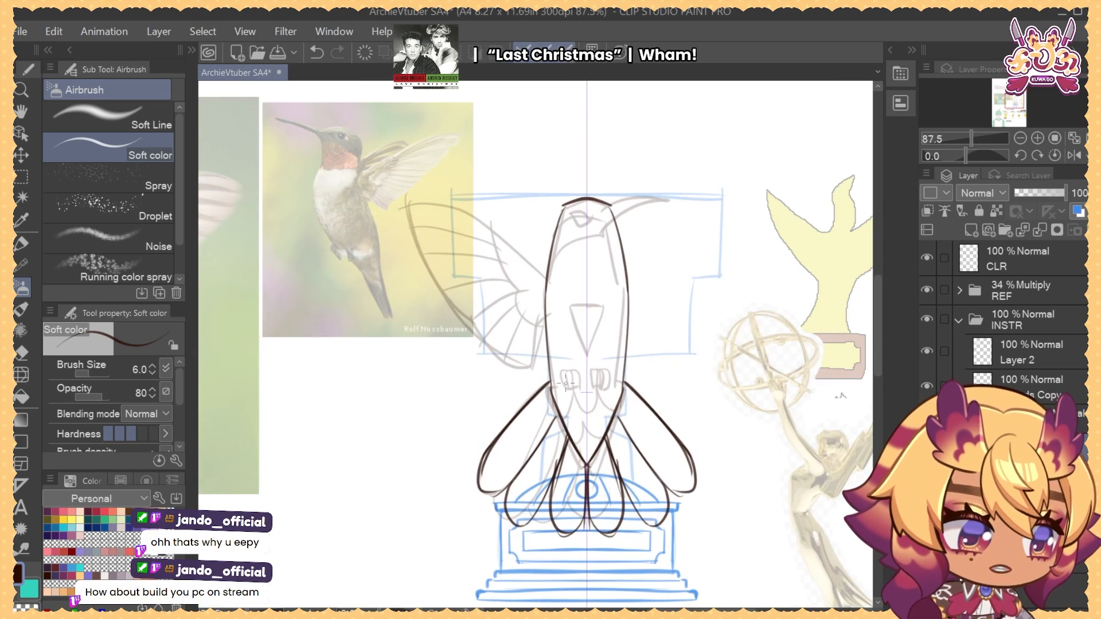
Draw a mirrored pair of clenched feet across the hummingbird's lower body, undoing and redrawing the claw strokes
mouse_move(587, 376)
mouse_down()
mouse_move(603, 374)
mouse_move(563, 378)
mouse_move(569, 392)
mouse_up()
key(ctrl+z)
key(ctrl+z)
drag(571, 377, 575, 394)
key(ctrl+z)
drag(581, 376, 582, 393)
drag(565, 395, 582, 395)
Reduce the Rough eraser to size 20 and trim the lines between the two feet
key(e)
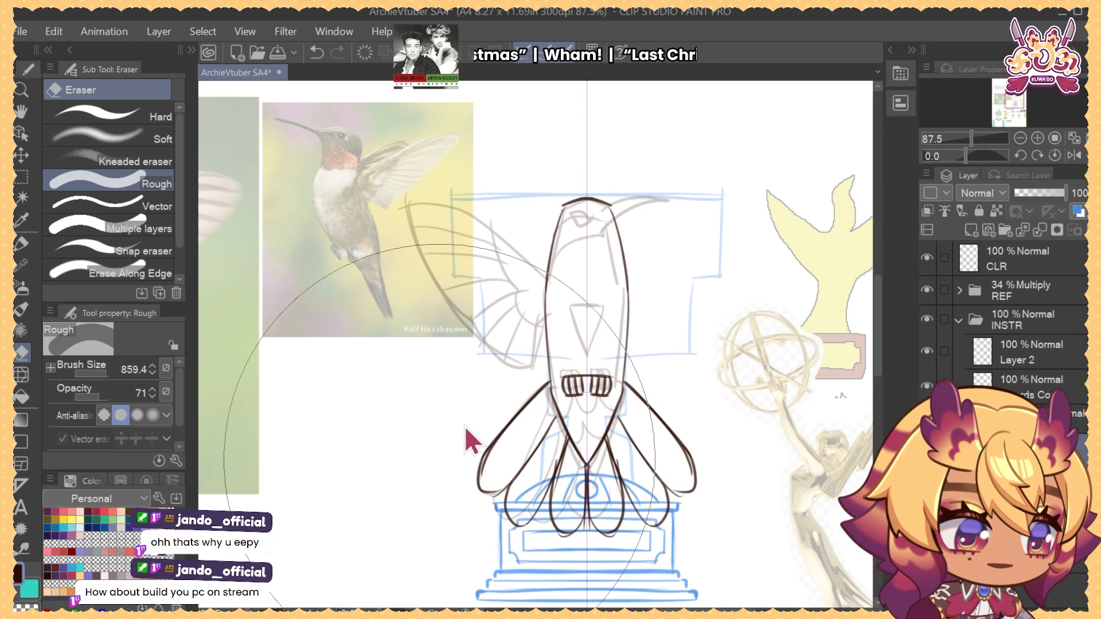
key(bracketleft)
key(bracketleft)
key(bracketleft)
key(bracketleft)
key(bracketleft)
key(bracketleft)
key(bracketleft)
key(bracketleft)
key(bracketleft)
key(bracketleft)
key(bracketleft)
key(bracketleft)
key(bracketleft)
key(bracketleft)
key(bracketleft)
key(bracketleft)
key(bracketleft)
key(bracketleft)
key(bracketleft)
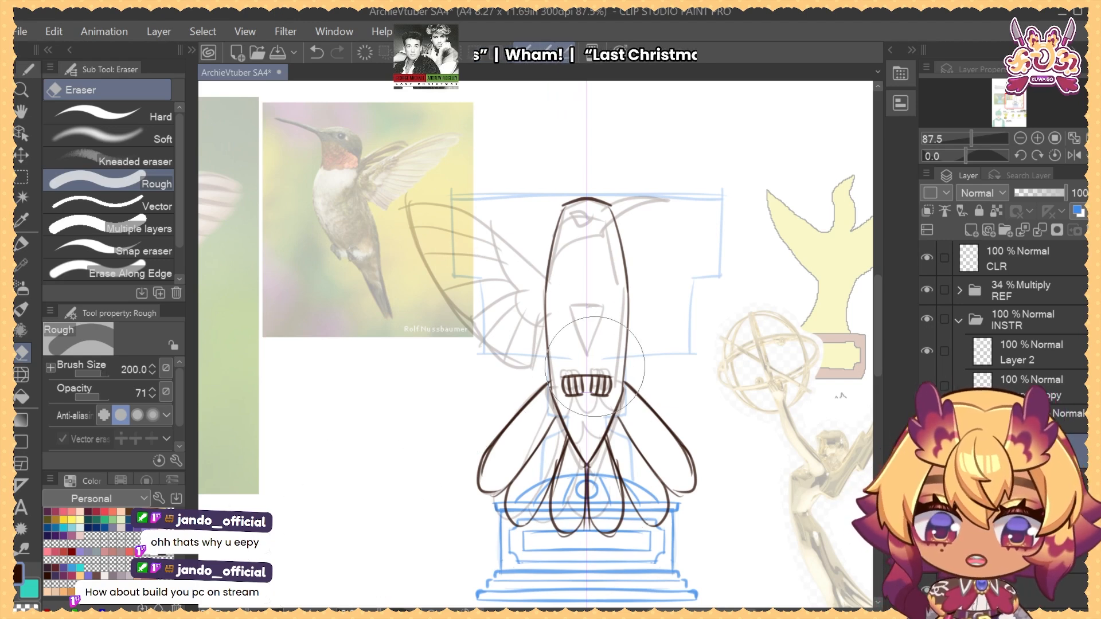
mouse_move(589, 373)
mouse_down()
mouse_move(551, 393)
mouse_move(555, 407)
mouse_move(576, 391)
mouse_move(560, 413)
mouse_move(592, 407)
mouse_move(563, 402)
mouse_move(591, 409)
mouse_up()
Draw rows of scalloped belly feathers beneath the feet down to the body's pointed end, undoing unsatisfactory strokes
key(b)
key(ctrl+z)
key(ctrl+z)
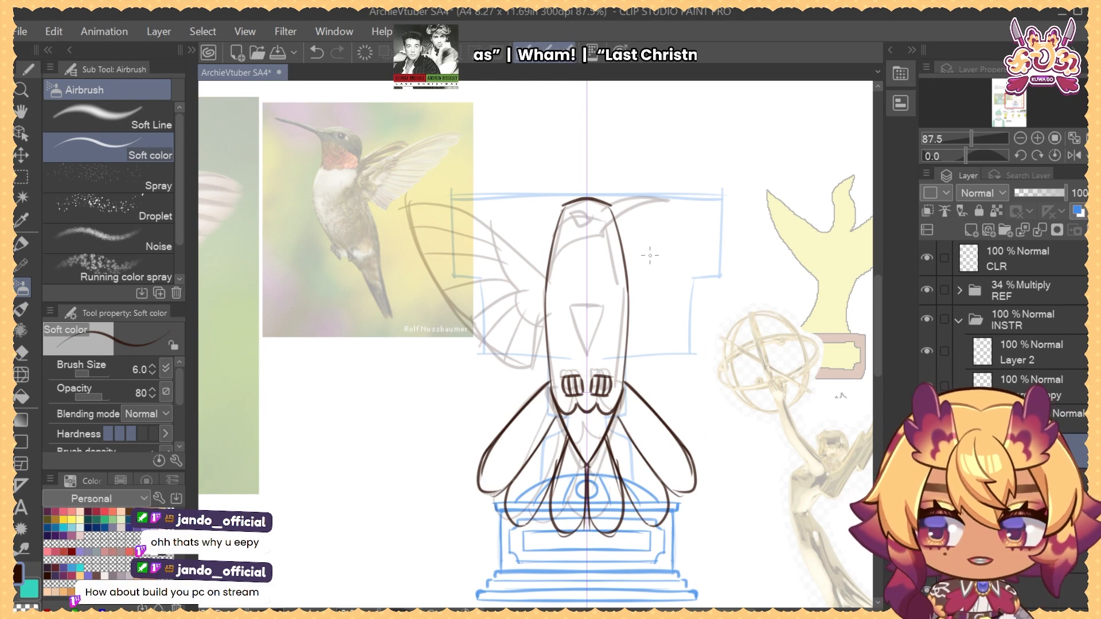
mouse_move(569, 426)
mouse_down()
mouse_move(587, 424)
mouse_move(587, 468)
mouse_move(587, 459)
mouse_up()
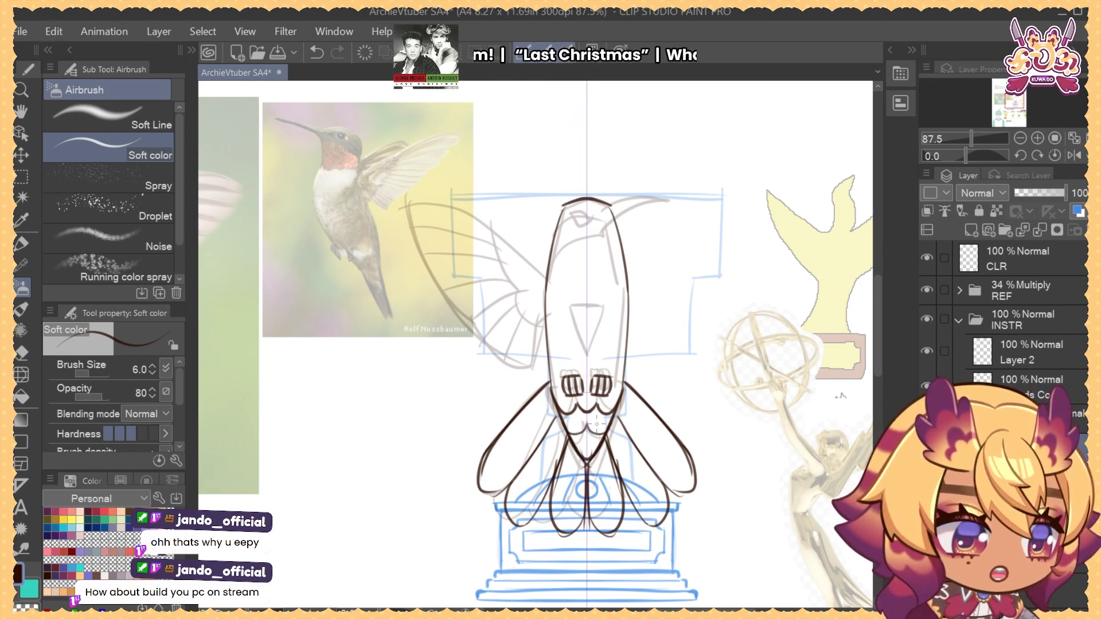
key(ctrl+z)
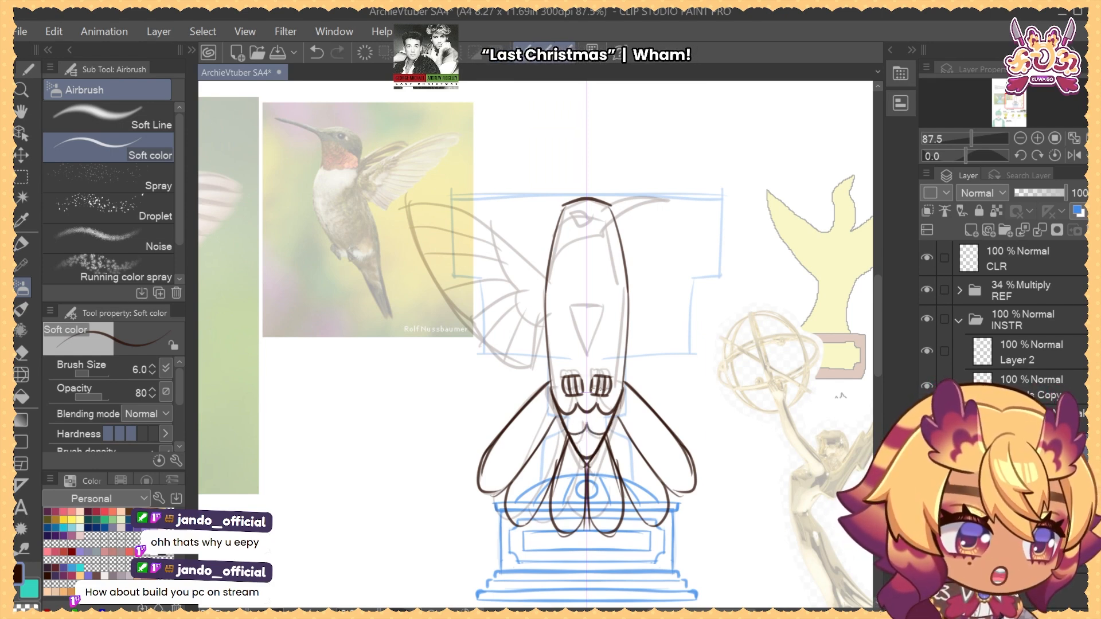
Sketch teal curved bands across the mirrored tail feathers, undoing and redrawing strokes
mouse_move(487, 453)
mouse_down()
mouse_move(549, 384)
mouse_move(688, 393)
mouse_up()
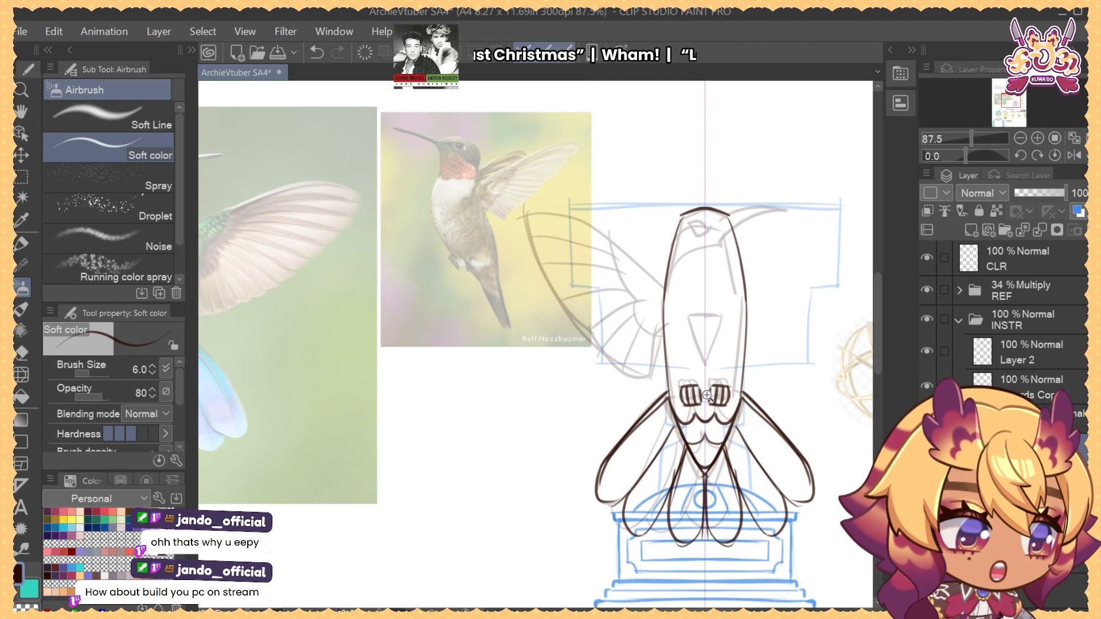
scroll(707, 395, down, 3)
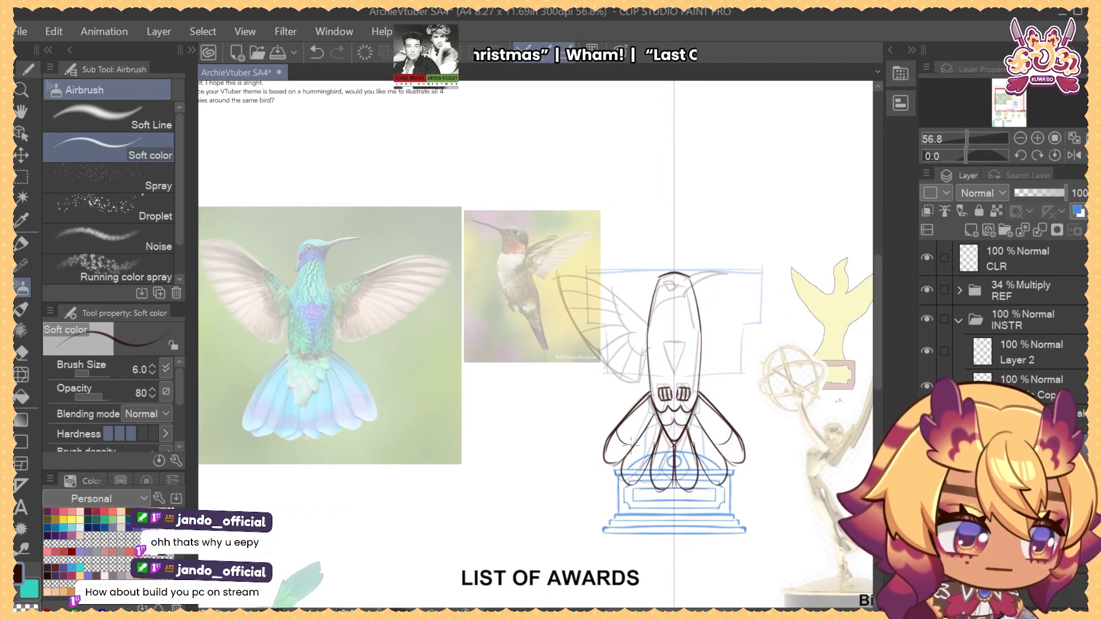
key(x)
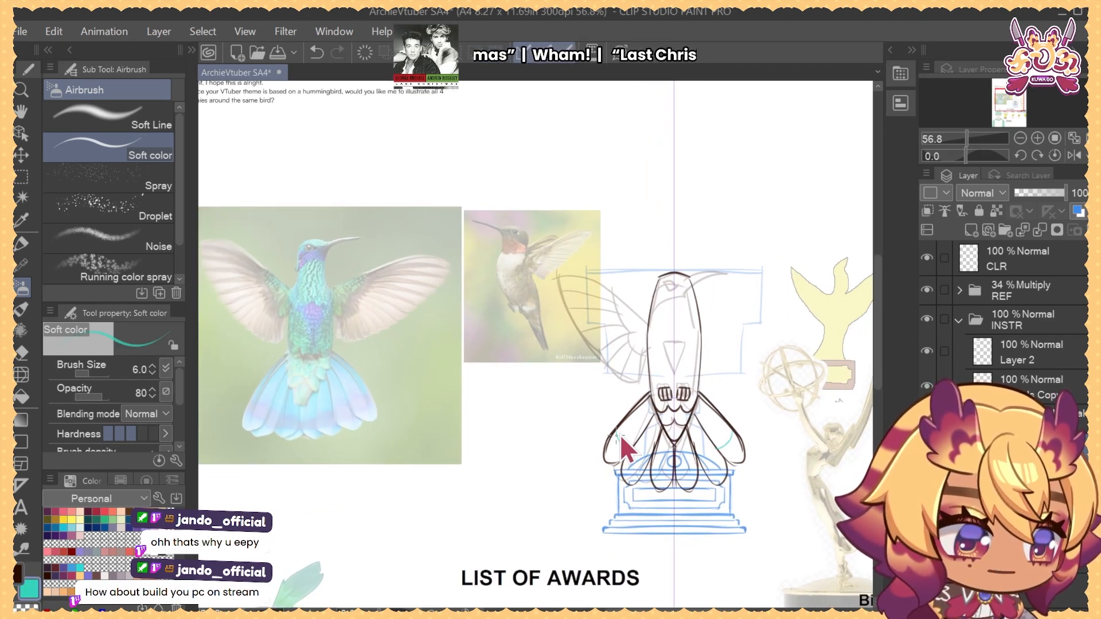
key(ctrl+z)
mouse_move(616, 433)
mouse_down()
mouse_move(632, 446)
mouse_move(627, 456)
mouse_move(634, 445)
mouse_move(626, 455)
mouse_move(671, 478)
mouse_up()
key(ctrl+z)
key(ctrl+z)
key(ctrl+z)
drag(741, 400, 715, 426)
Clean up the outer tail feathers with the eraser and redraw their upper edges in dark brown
key(e)
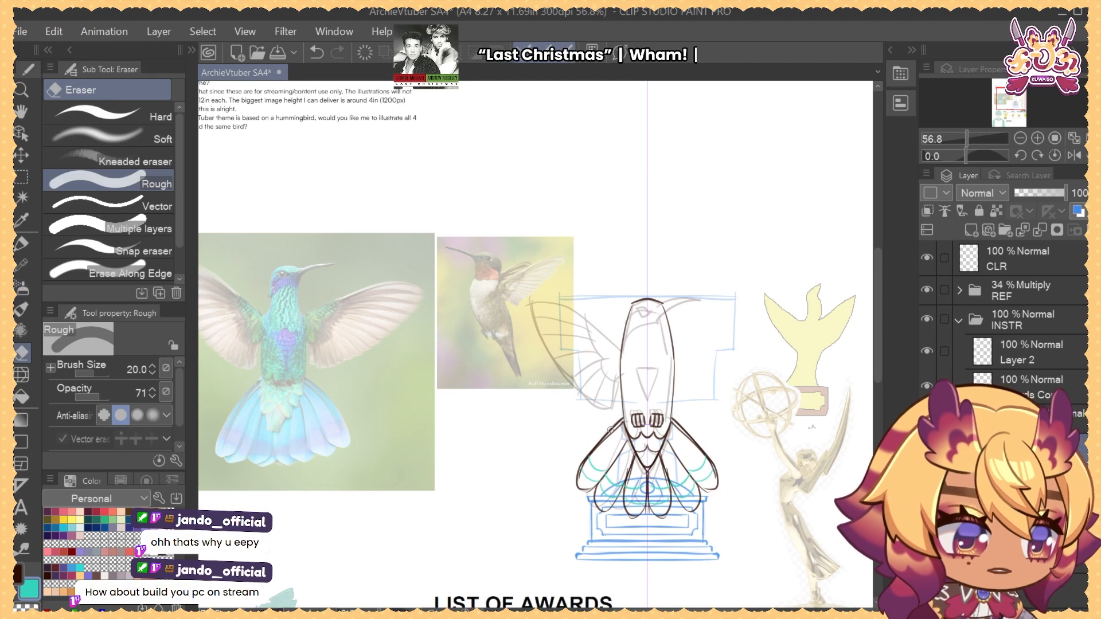
mouse_move(600, 441)
mouse_down()
mouse_move(611, 426)
mouse_move(593, 450)
mouse_move(624, 412)
mouse_move(704, 456)
mouse_up()
key(b)
key(ctrl+z)
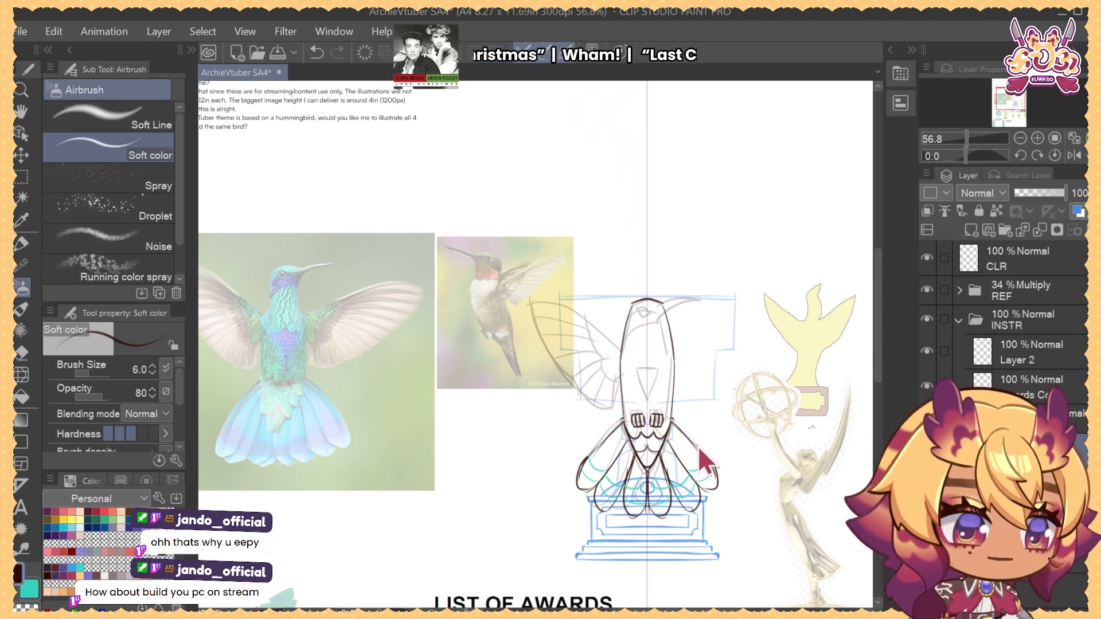
drag(673, 423, 712, 460)
drag(670, 368, 657, 379)
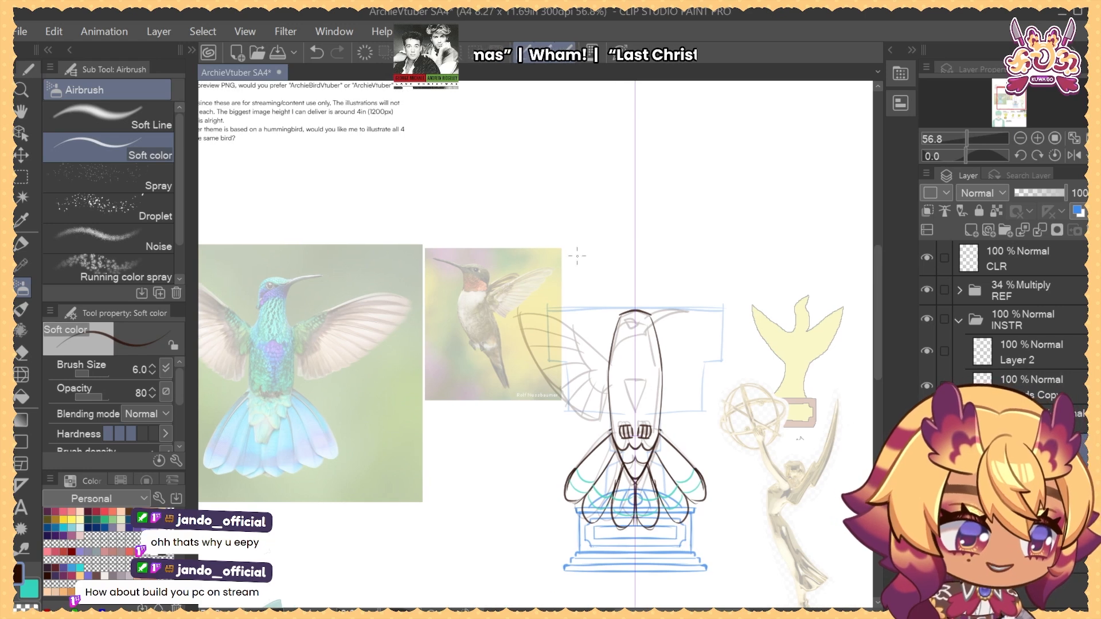
Adjust the shape of the hummingbird's head with Liquify at brush size 456
key(j)
mouse_move(676, 321)
mouse_down()
mouse_move(665, 324)
mouse_move(683, 227)
mouse_up()
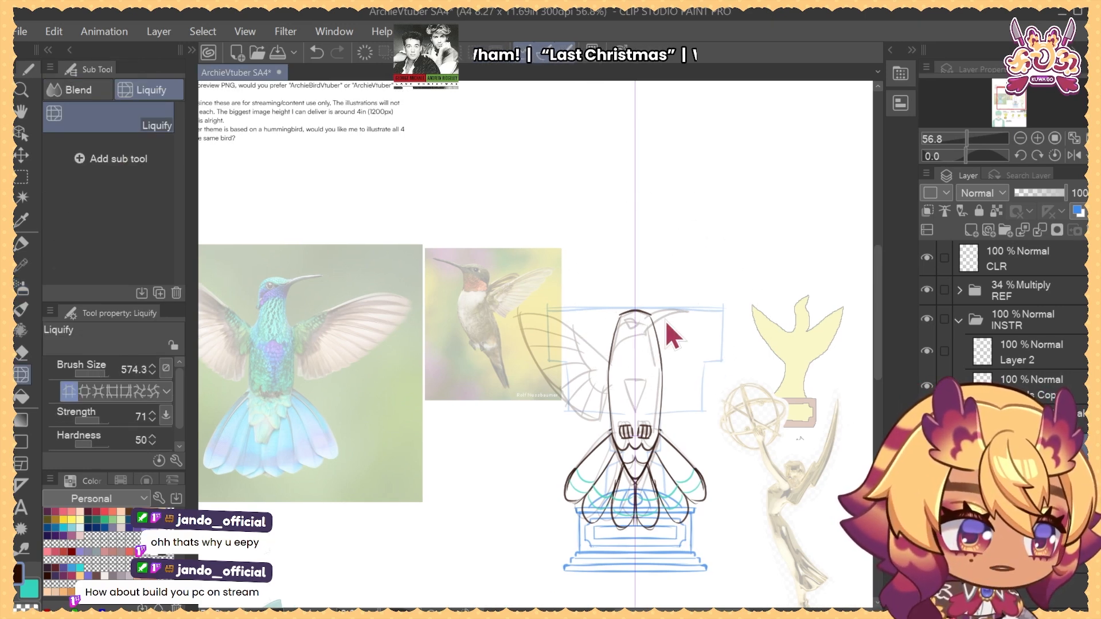
mouse_move(657, 320)
mouse_down()
mouse_move(655, 340)
mouse_move(634, 342)
mouse_up()
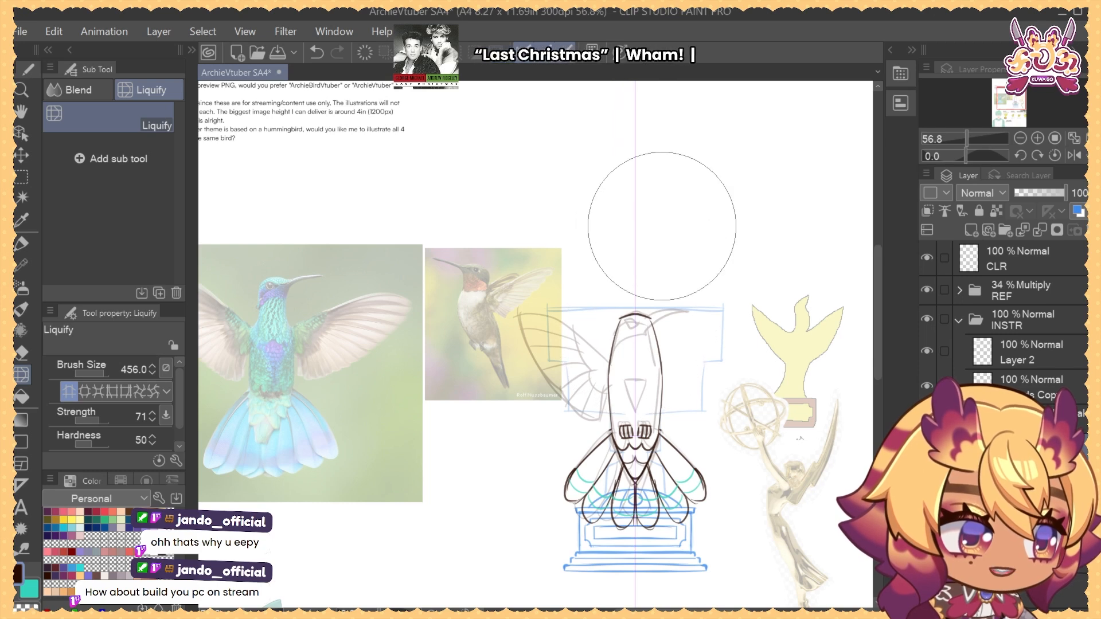
key(b)
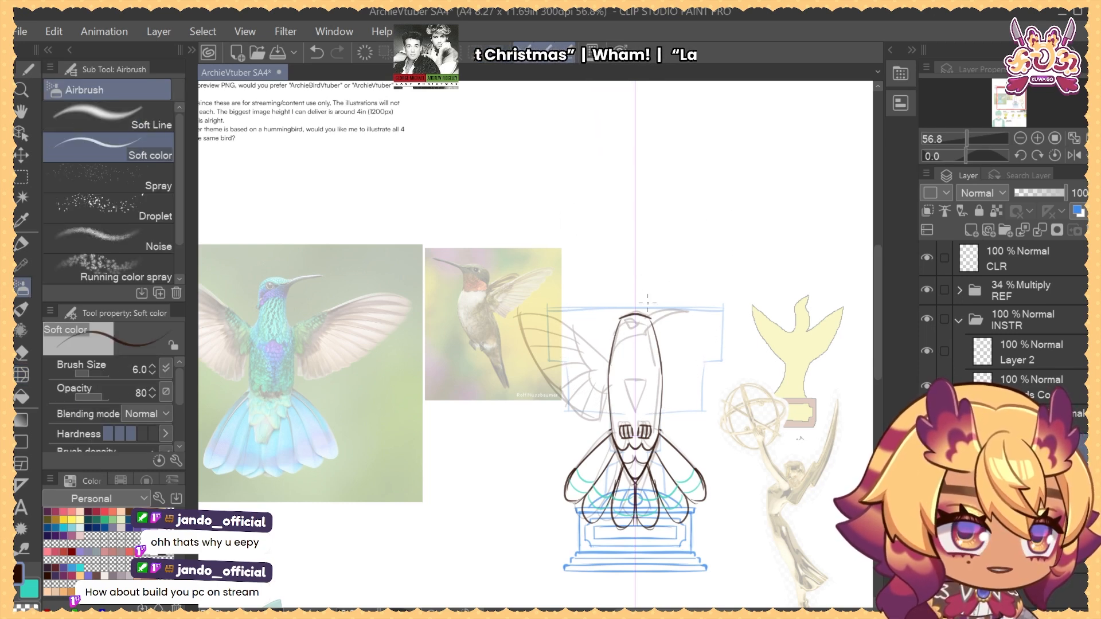
Draw the mirrored raised upper wing edges sweeping outward from the shoulders and the first feather lines, redrawing the curves
drag(515, 311, 591, 348)
key(ctrl+z)
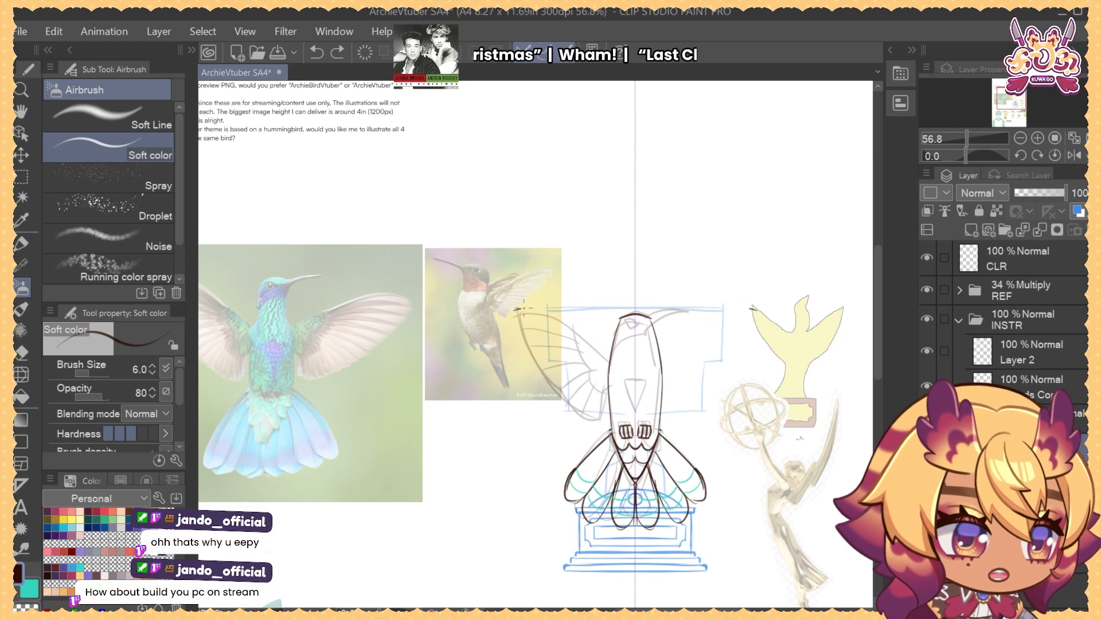
drag(515, 310, 607, 362)
key(ctrl+z)
key(ctrl+z)
drag(515, 310, 606, 362)
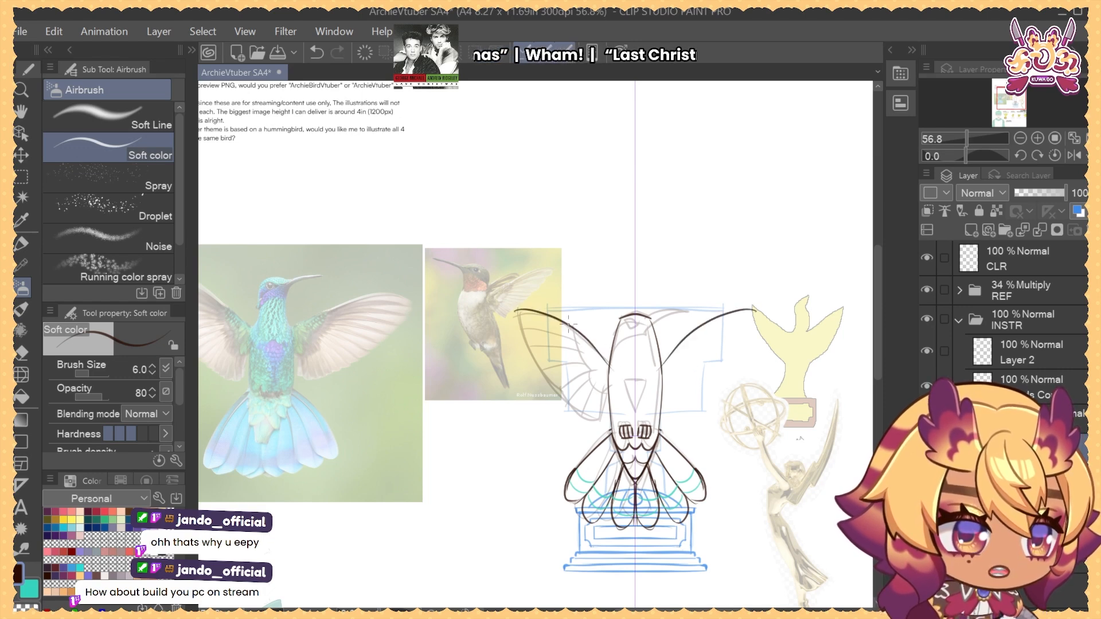
key(ctrl+z)
drag(536, 308, 591, 314)
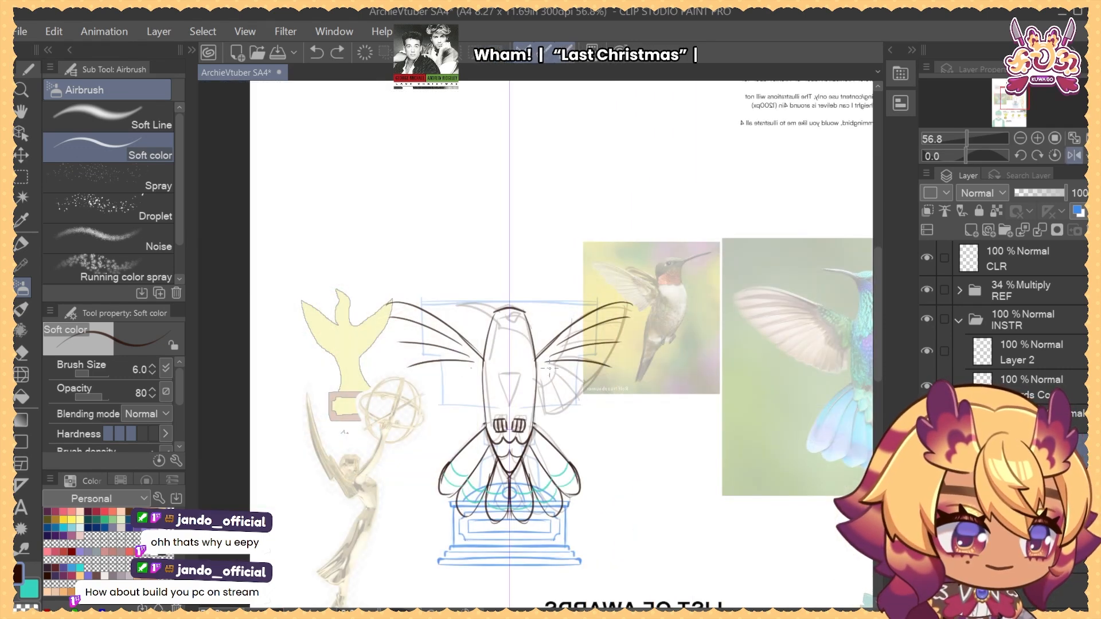
Try short dividing lines for the lower wing feathers beside the body, undoing and redrawing them
mouse_move(549, 368)
mouse_down()
mouse_move(587, 392)
mouse_move(554, 411)
mouse_up()
key(ctrl+z)
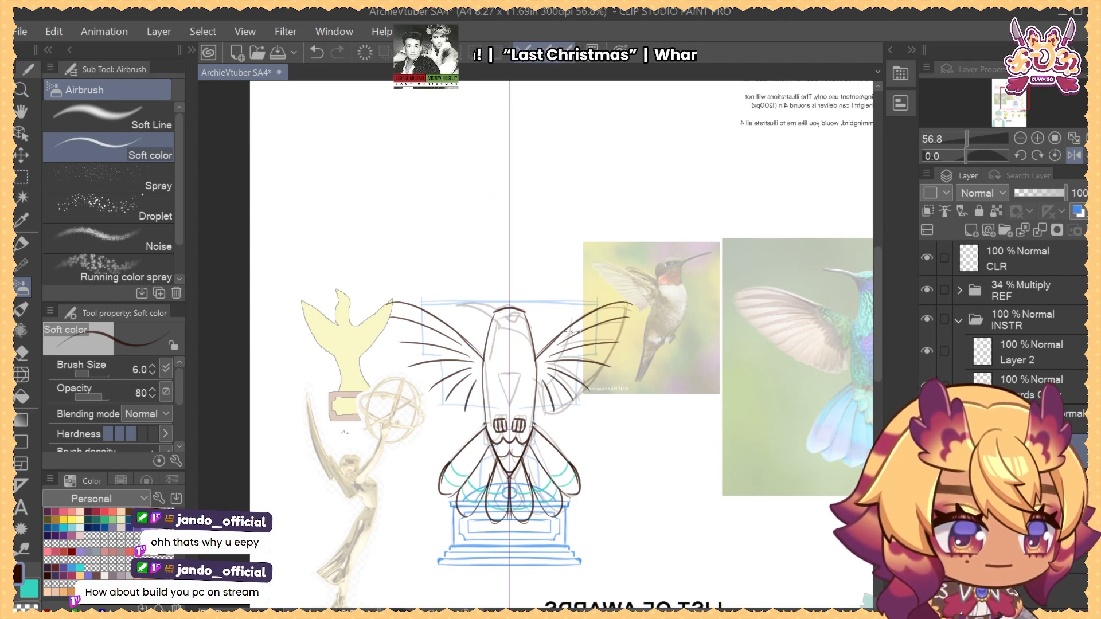
key(ctrl+z)
key(ctrl+z)
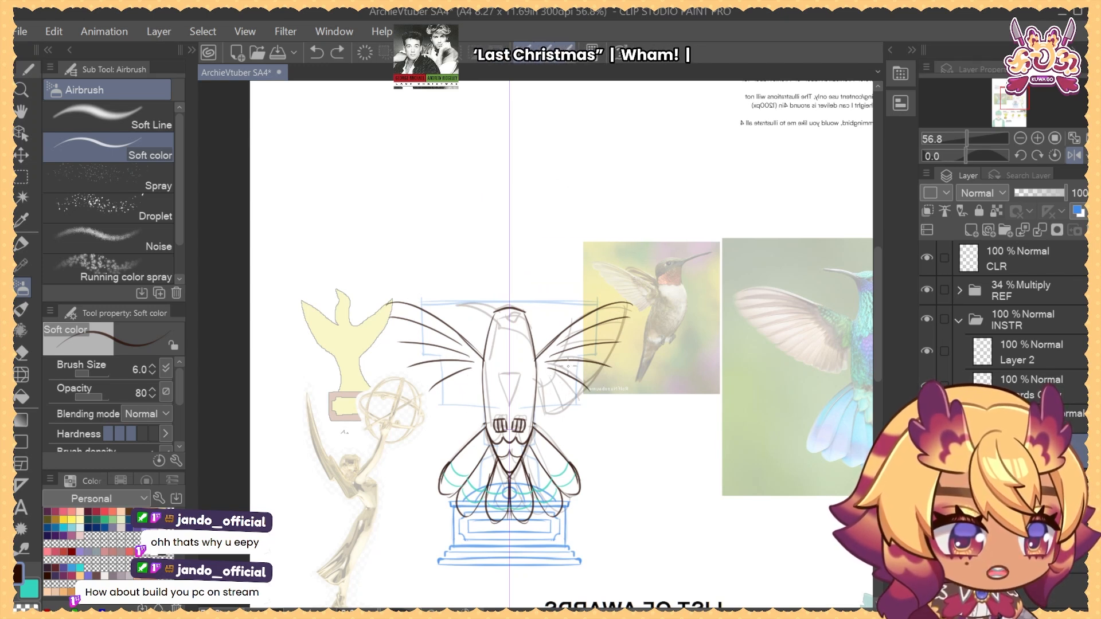
key(ctrl+z)
mouse_move(548, 368)
mouse_down()
mouse_move(590, 386)
mouse_move(570, 400)
mouse_move(553, 384)
mouse_move(570, 405)
mouse_move(548, 411)
mouse_up()
key(ctrl+z)
key(ctrl+z)
drag(773, 406, 694, 407)
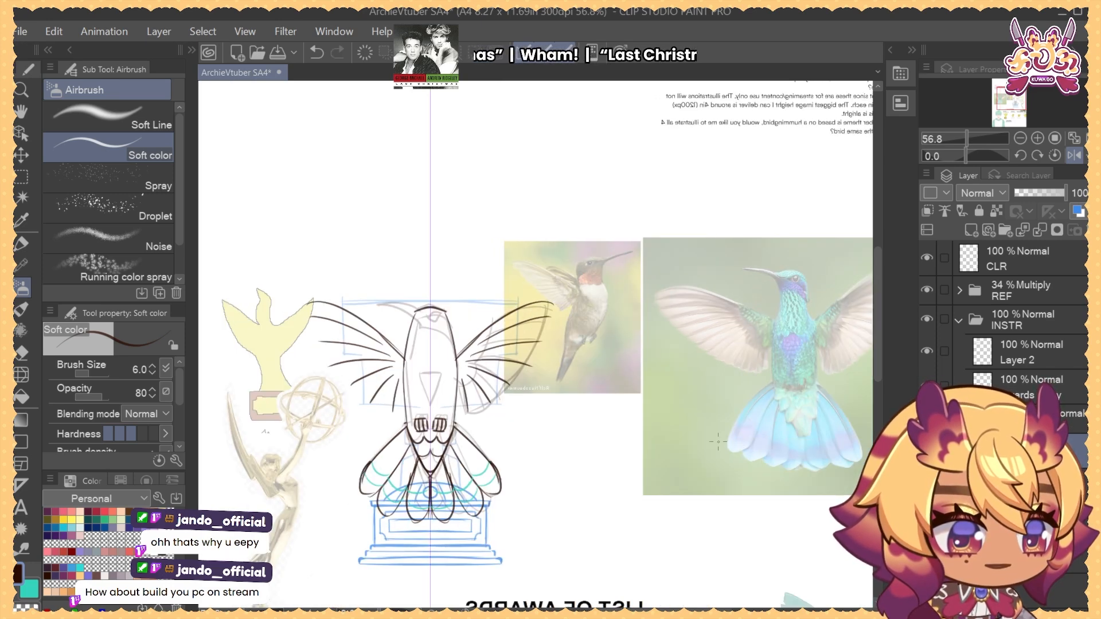
Undo the lower wing feather lines back to the few uppermost ones
drag(458, 380, 469, 407)
key(ctrl+z)
key(ctrl+z)
key(ctrl+z)
key(ctrl+z)
key(ctrl+z)
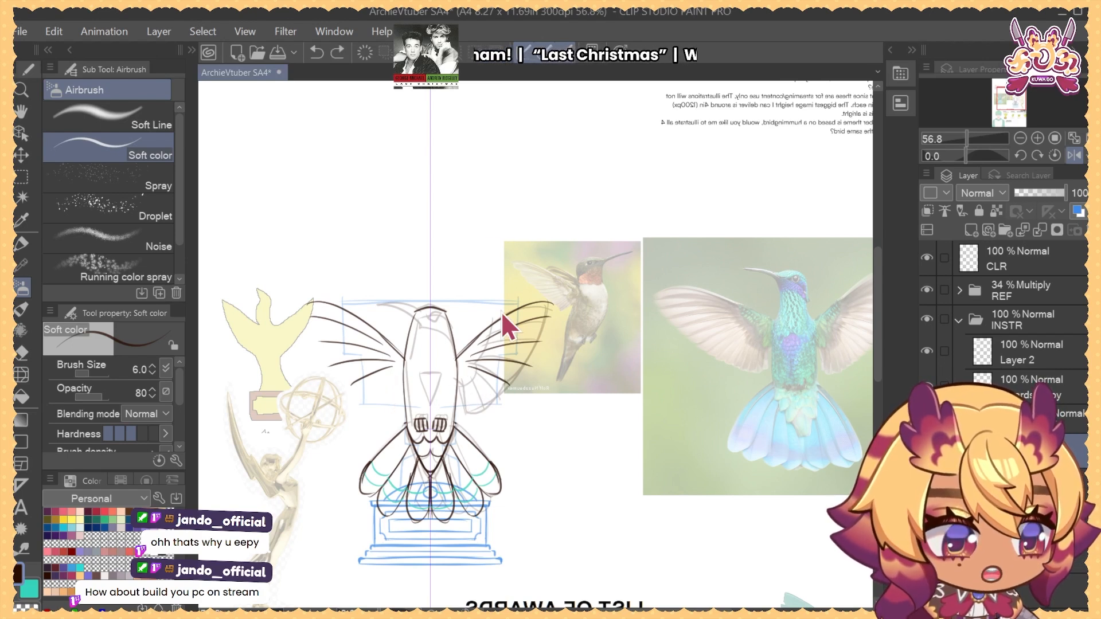
key(ctrl+z)
key(ctrl+z)
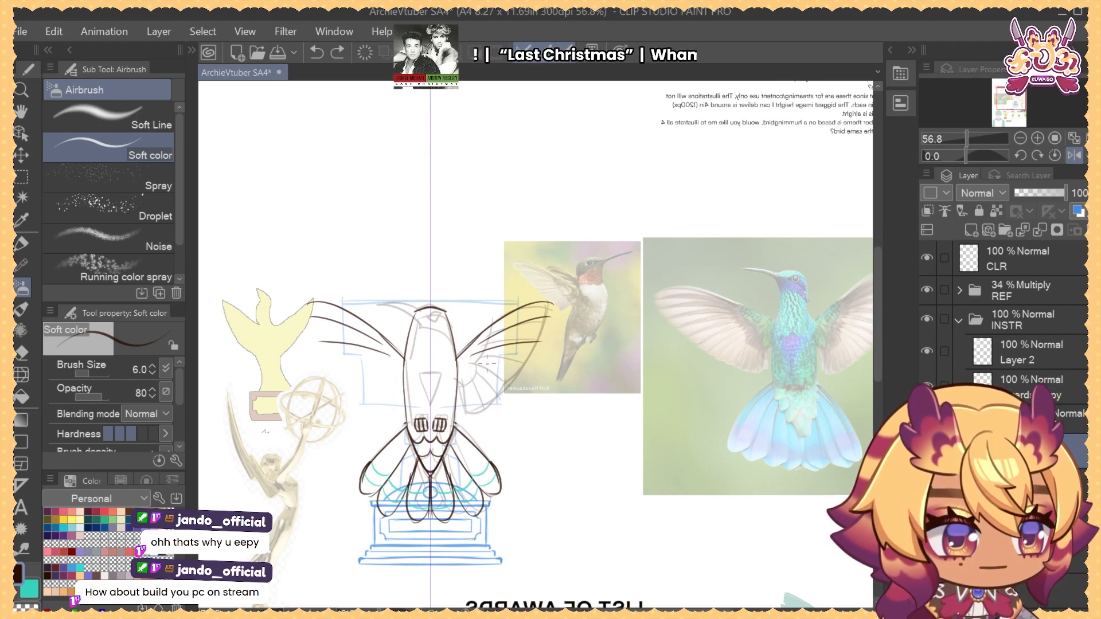
Redraw the mirrored middle and lower wing feather lines fanning out from the body, undoing unsatisfactory strokes
mouse_move(469, 362)
mouse_down()
mouse_move(529, 357)
mouse_move(478, 413)
mouse_up()
key(ctrl+z)
key(ctrl+z)
key(ctrl+z)
key(ctrl+z)
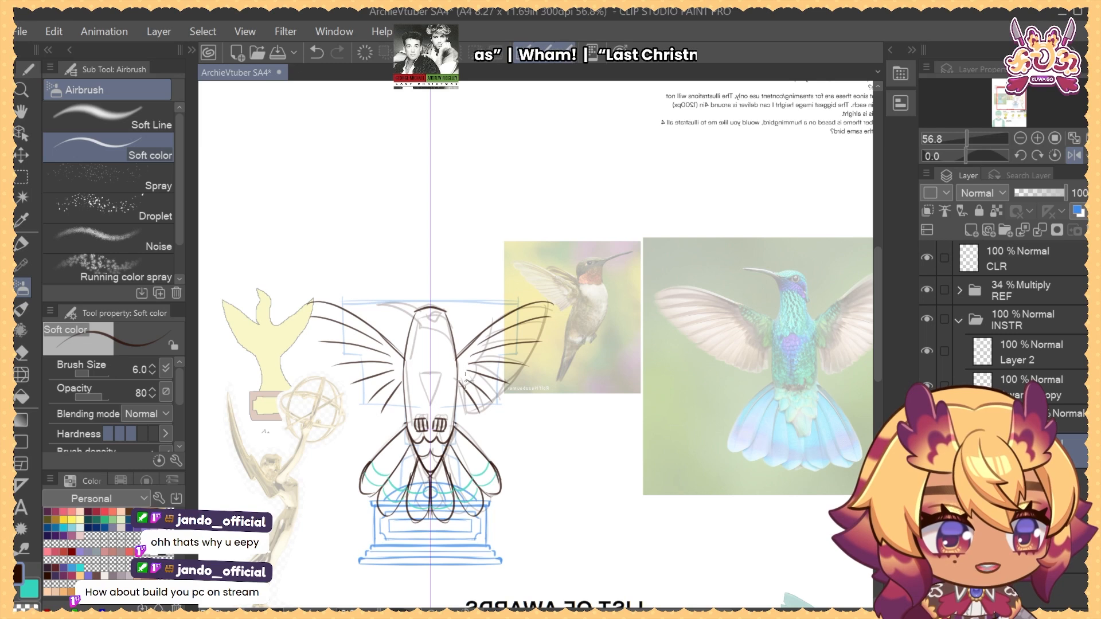
key(ctrl+z)
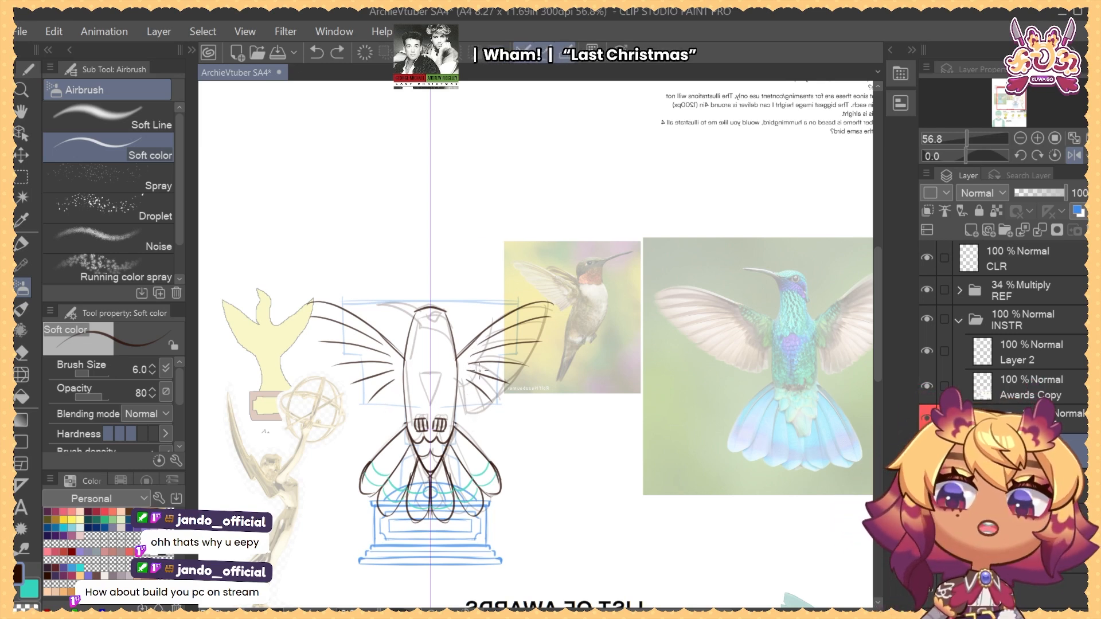
Outline the mirrored wing feathers with rounded tips from the top edge to the lowest feather, redrawing strokes
mouse_move(460, 383)
mouse_down()
mouse_move(474, 413)
mouse_move(503, 376)
mouse_move(500, 396)
mouse_move(496, 381)
mouse_move(519, 358)
mouse_move(515, 380)
mouse_move(548, 322)
mouse_up()
key(ctrl+z)
key(ctrl+z)
key(ctrl+z)
key(ctrl+z)
key(ctrl+z)
key(ctrl+z)
key(ctrl+z)
key(ctrl+z)
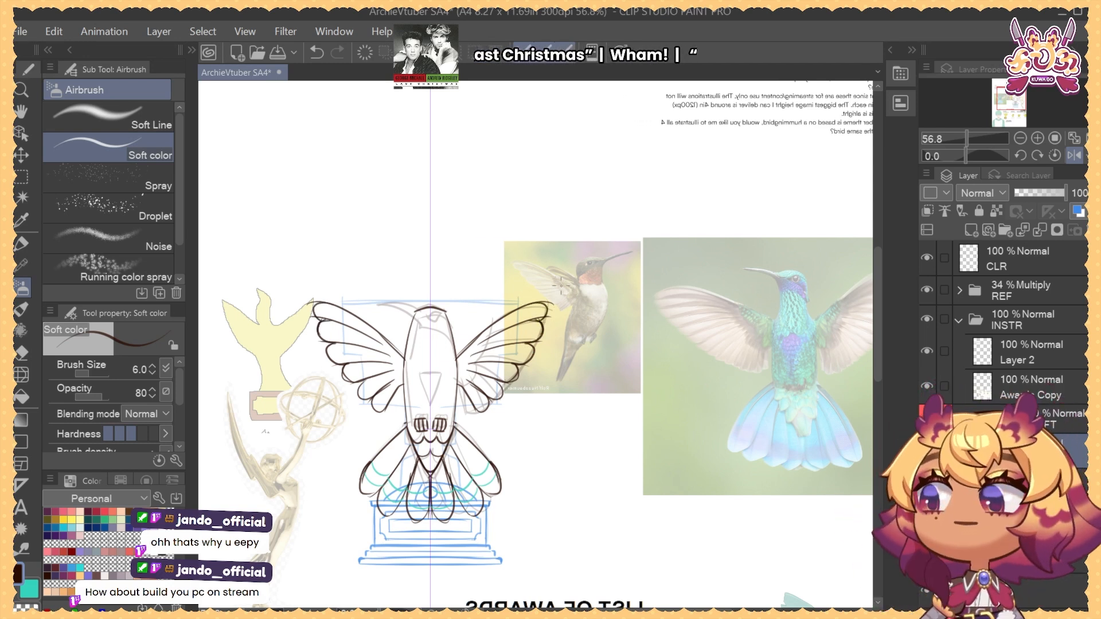
Add mirrored curved contour lines across the inner part of both wings near the body
drag(467, 395, 435, 401)
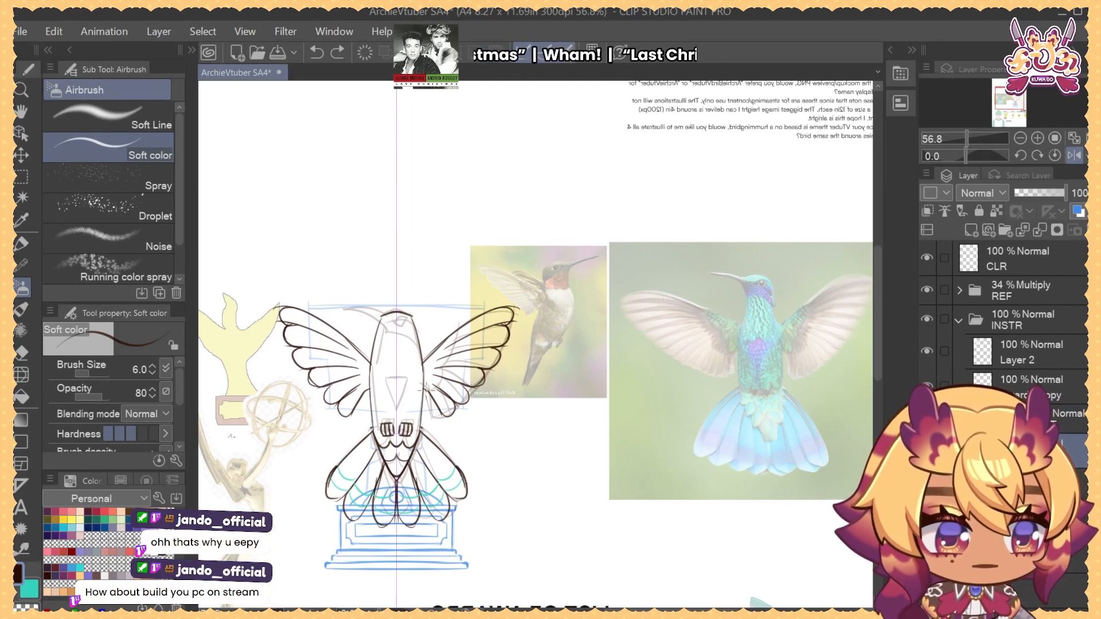
mouse_move(440, 373)
mouse_down()
mouse_move(457, 332)
mouse_move(439, 375)
mouse_up()
key(ctrl+z)
key(ctrl+z)
key(ctrl+y)
Erase the overlapping feather lines within the inner part of both wings
key(e)
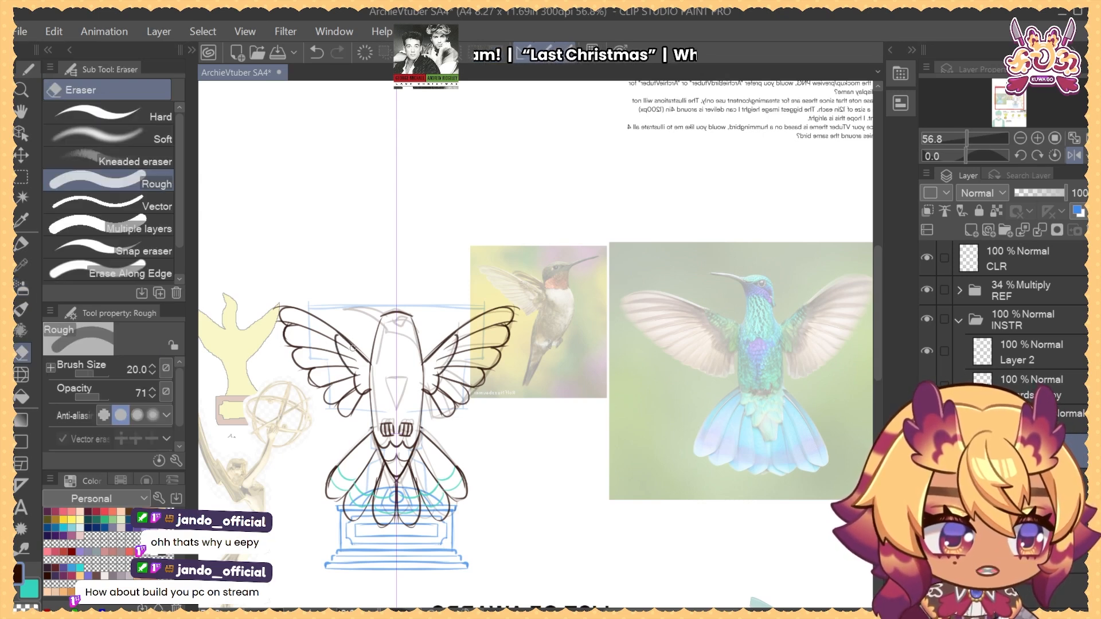
drag(363, 350, 347, 353)
key(bracketleft)
key(bracketleft)
key(bracketleft)
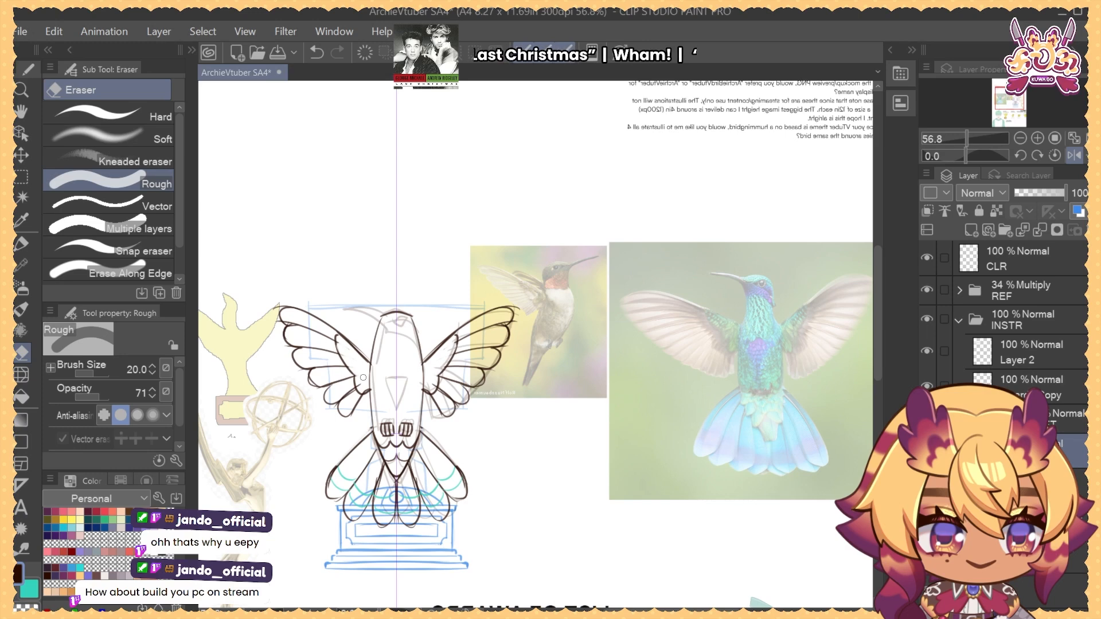
drag(488, 348, 495, 351)
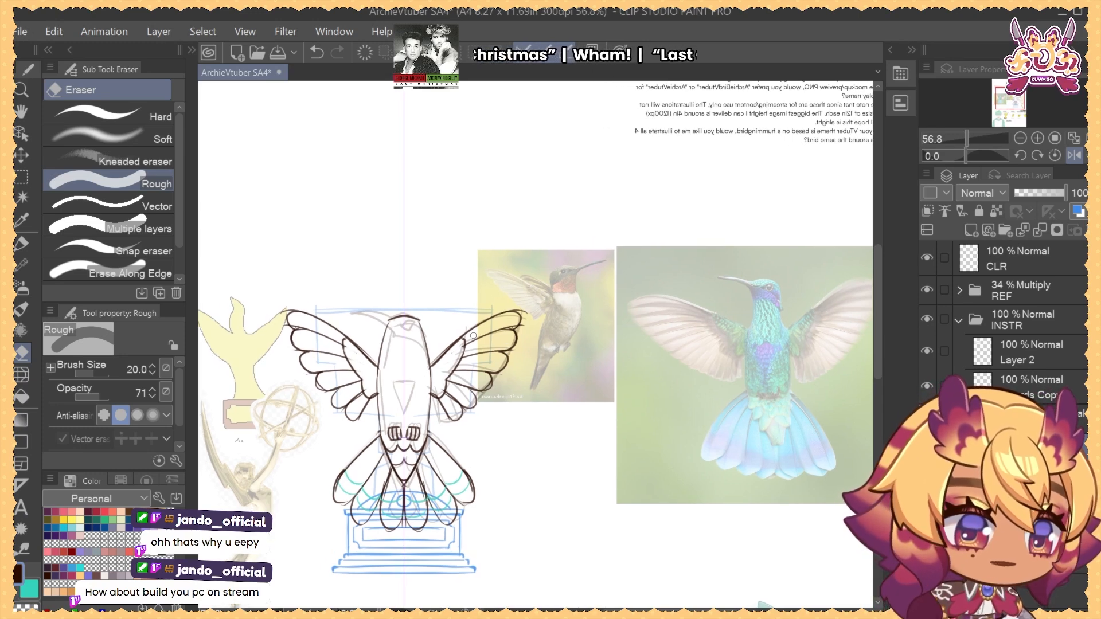
Reshape the tail with Liquify, shortening the inner feathers and adjusting the outer ones with brush size 306.3
key(j)
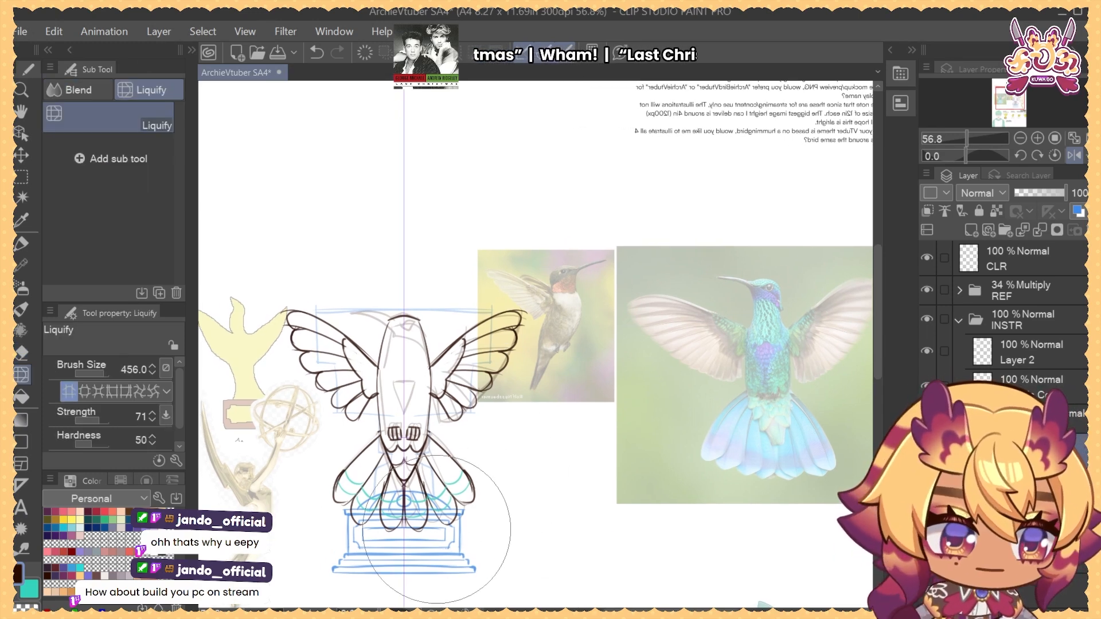
mouse_move(465, 508)
mouse_down()
mouse_move(523, 454)
mouse_move(491, 471)
mouse_up()
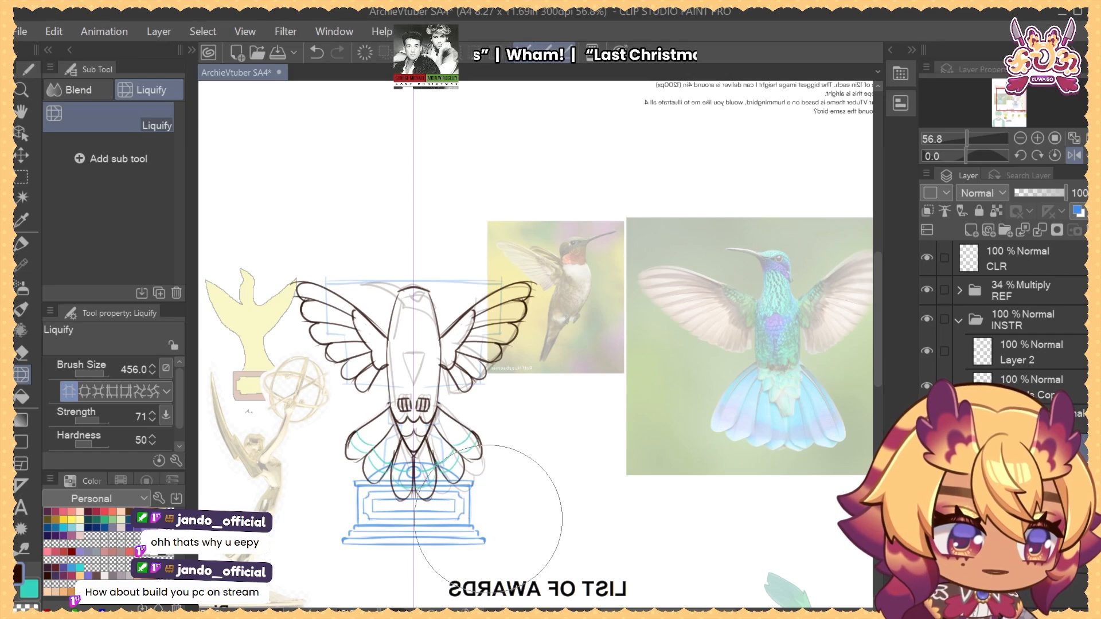
drag(435, 537, 435, 524)
mouse_move(516, 479)
mouse_down()
mouse_move(513, 467)
mouse_move(508, 492)
mouse_move(466, 488)
mouse_up()
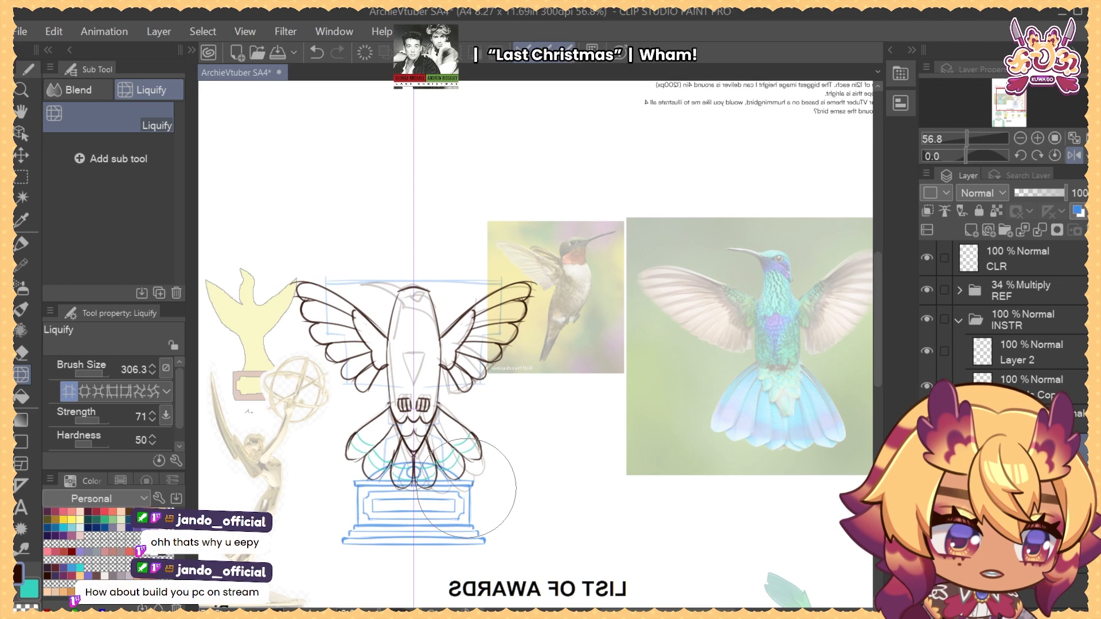
mouse_move(463, 446)
mouse_down()
mouse_move(480, 458)
mouse_move(444, 446)
mouse_move(483, 440)
mouse_move(481, 426)
mouse_move(445, 445)
mouse_up()
key(b)
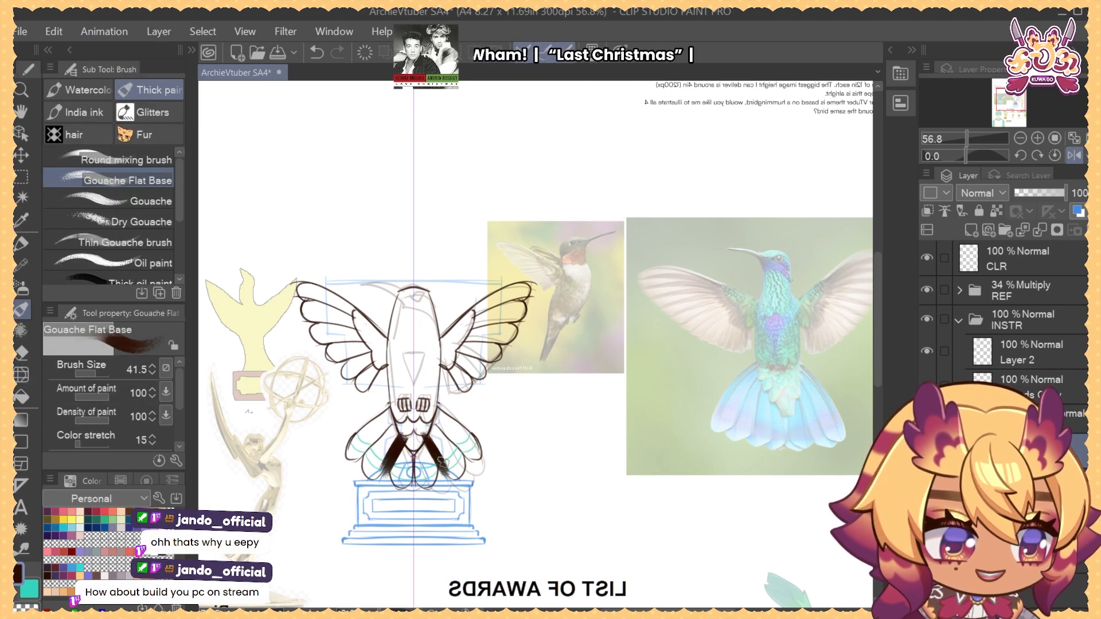
key(b)
drag(444, 449, 440, 470)
key(ctrl+z)
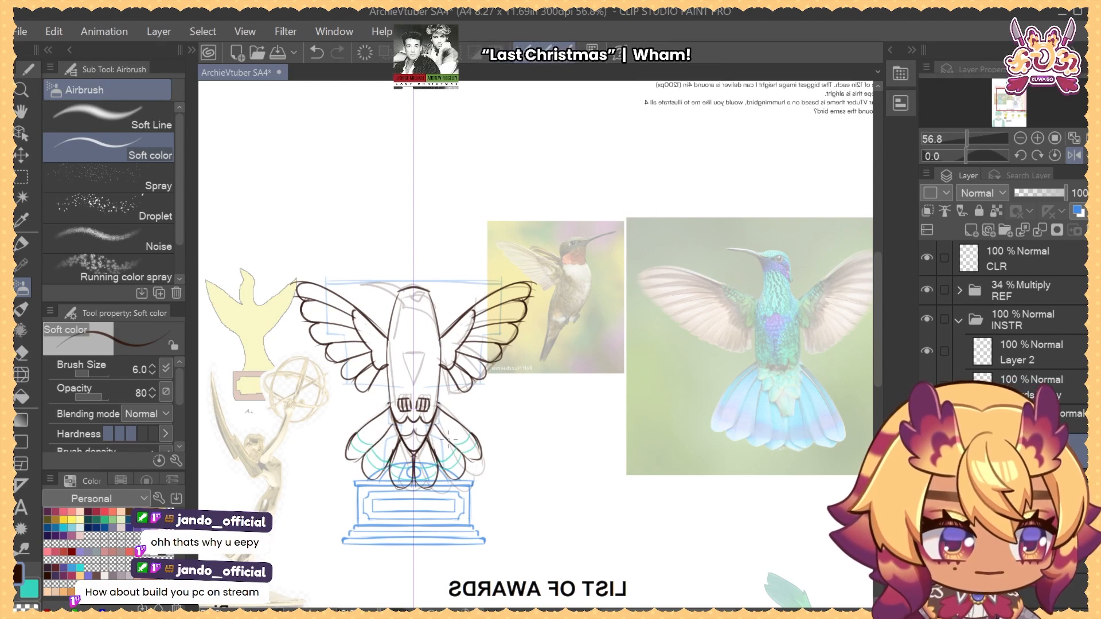
Redraw the upper edge of the outer tail feathers and try trimming the line near the body
drag(434, 423, 469, 465)
key(ctrl+z)
mouse_move(434, 423)
mouse_down()
mouse_move(477, 463)
mouse_move(462, 454)
mouse_move(477, 440)
mouse_move(441, 407)
mouse_move(487, 447)
mouse_up()
key(e)
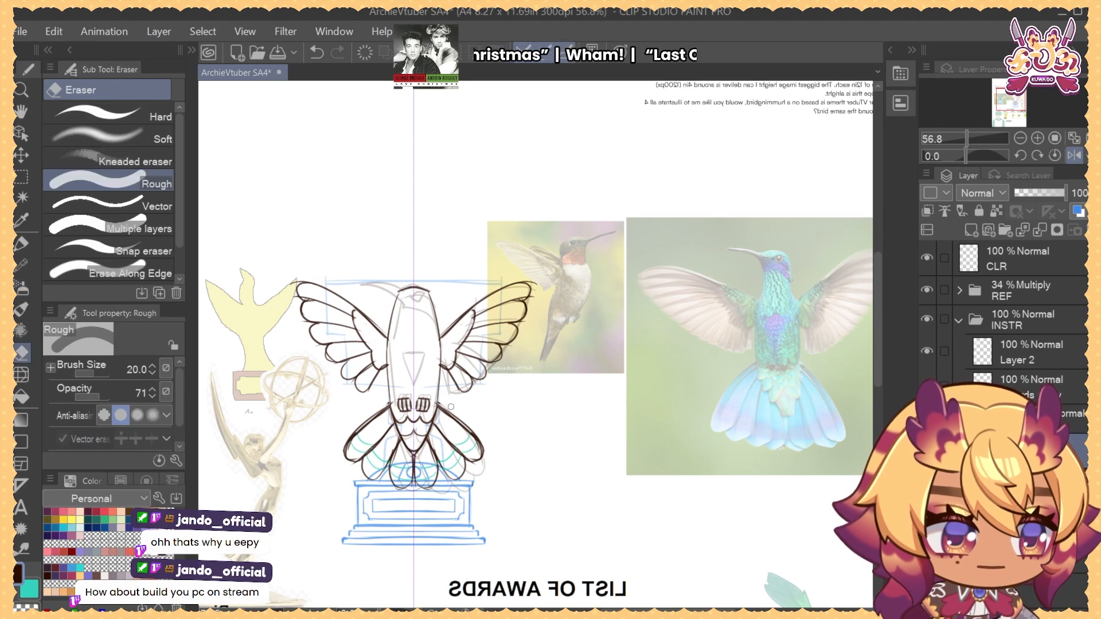
mouse_move(444, 404)
mouse_down()
mouse_move(456, 432)
mouse_move(444, 427)
mouse_move(469, 463)
mouse_move(436, 417)
mouse_up()
key(b)
key(e)
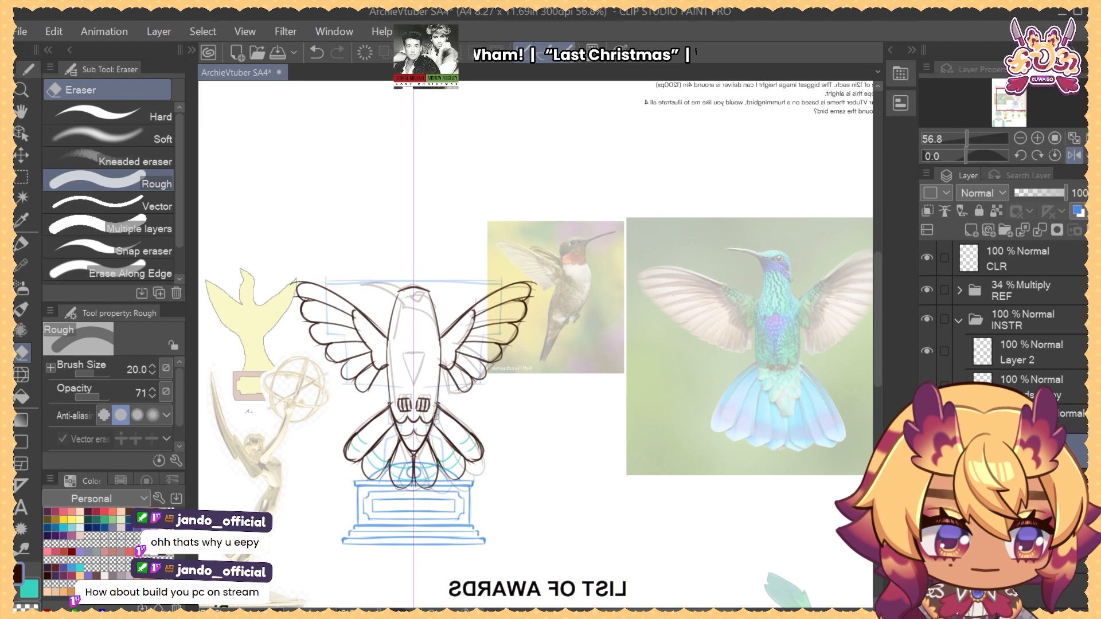
key(ctrl+z)
key(b)
key(b)
Stretch both wing tips outward and slightly upward with Liquify, using brush size 400.3
drag(510, 297, 515, 314)
key(j)
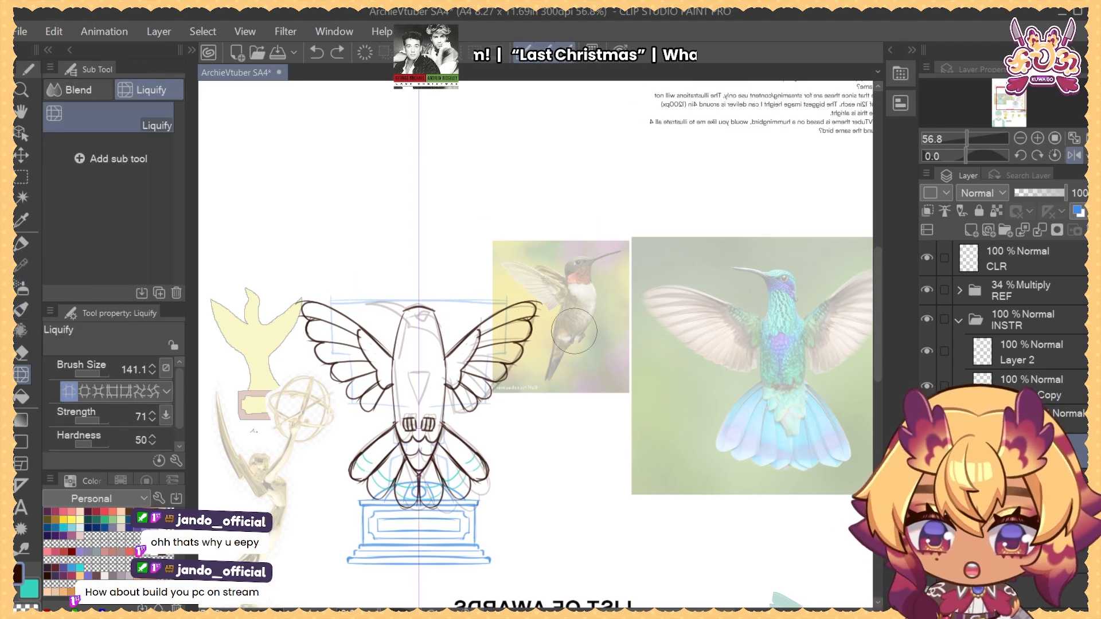
mouse_move(530, 383)
mouse_down()
mouse_move(533, 400)
mouse_move(588, 413)
mouse_up()
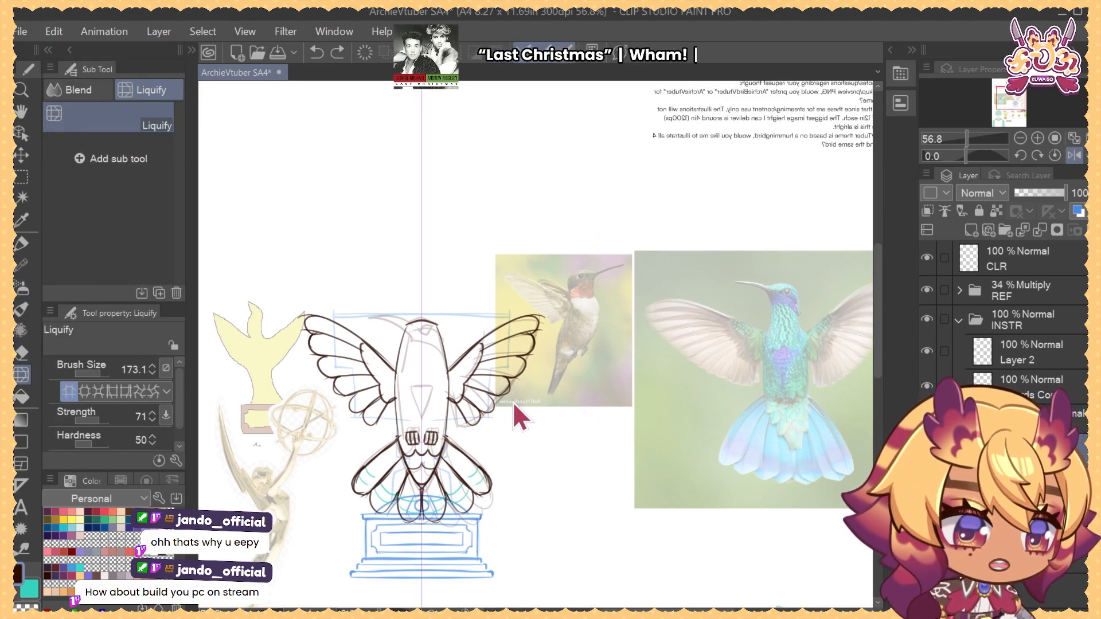
mouse_move(500, 424)
mouse_down()
mouse_move(562, 413)
mouse_move(536, 411)
mouse_up()
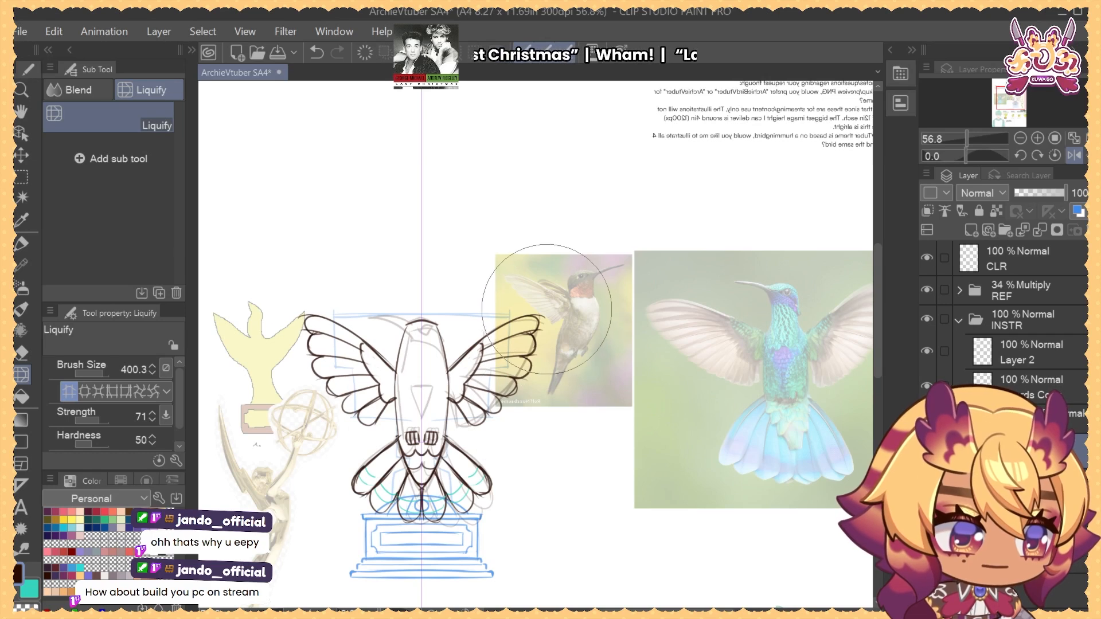
mouse_move(547, 310)
mouse_down()
mouse_move(575, 264)
mouse_move(555, 278)
mouse_move(577, 267)
mouse_up()
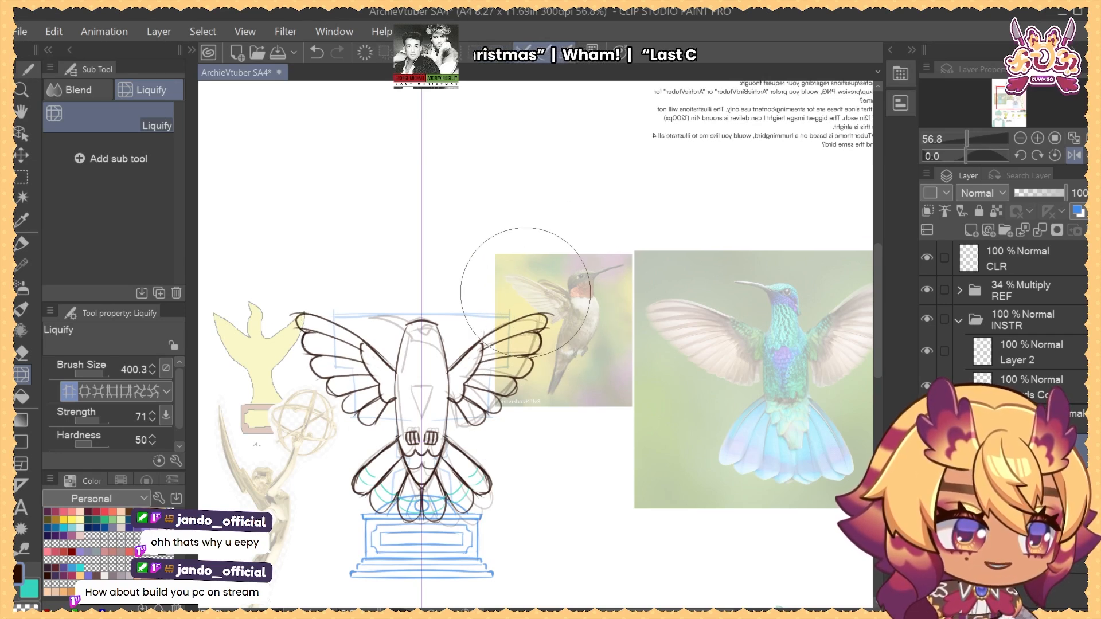
drag(526, 295, 534, 290)
key(b)
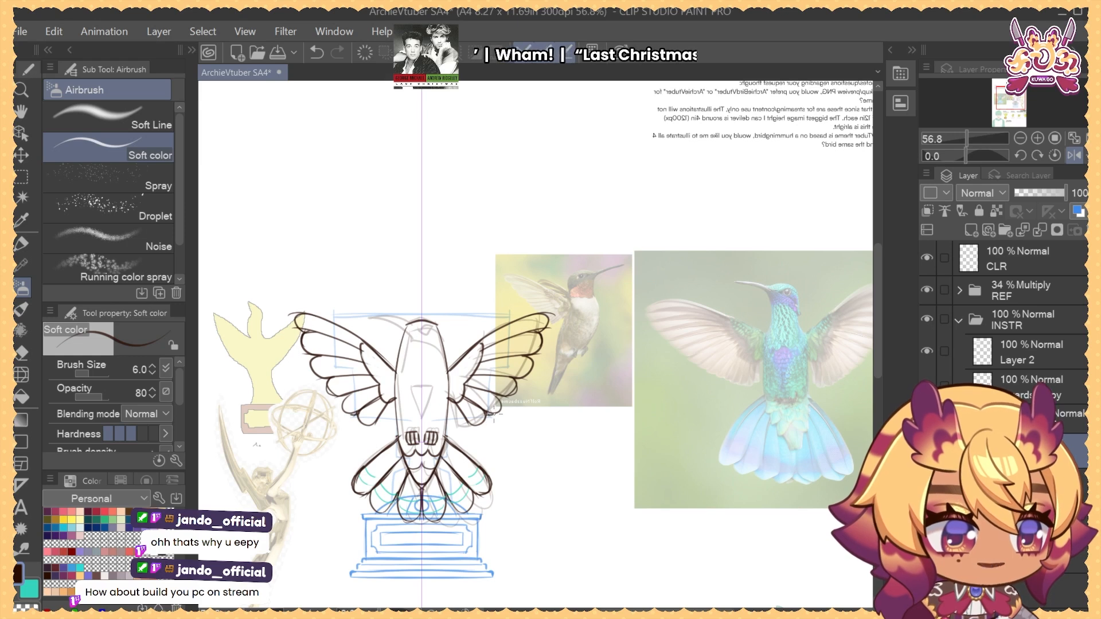
Redraw the rounded outer edges of the lower and middle wing feathers with the Soft color airbrush
drag(491, 414, 510, 385)
key(e)
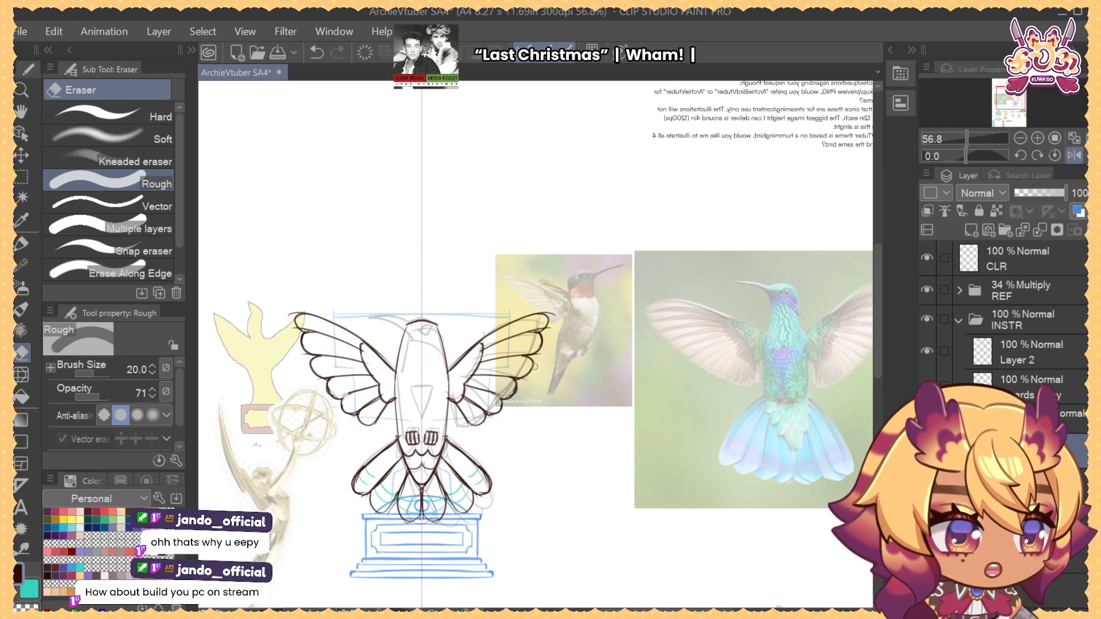
key(b)
key(b)
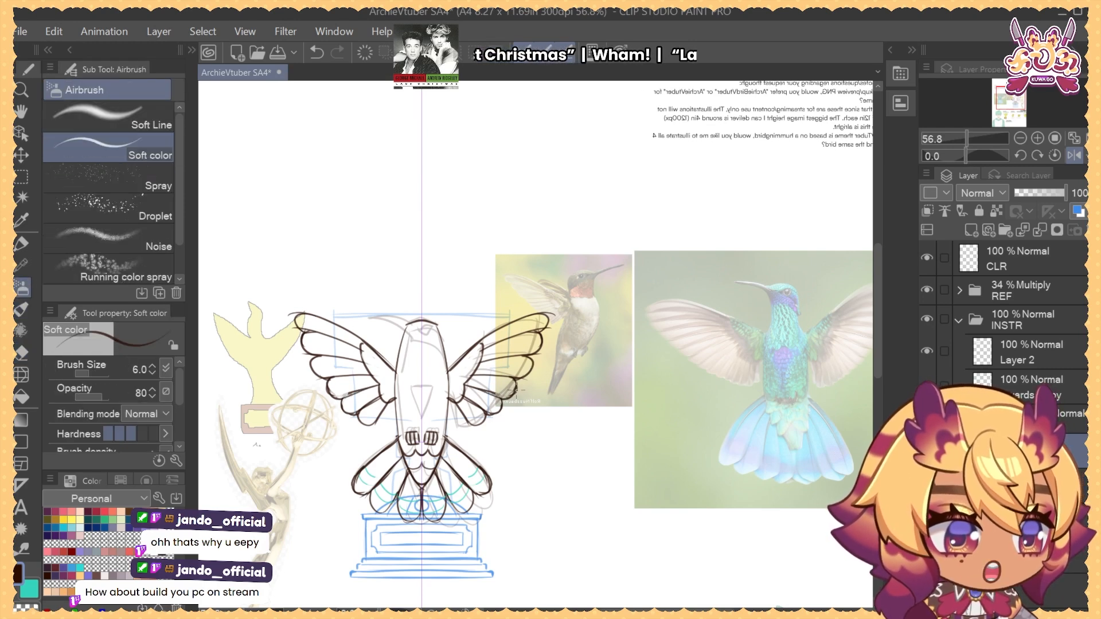
drag(530, 368, 541, 329)
key(e)
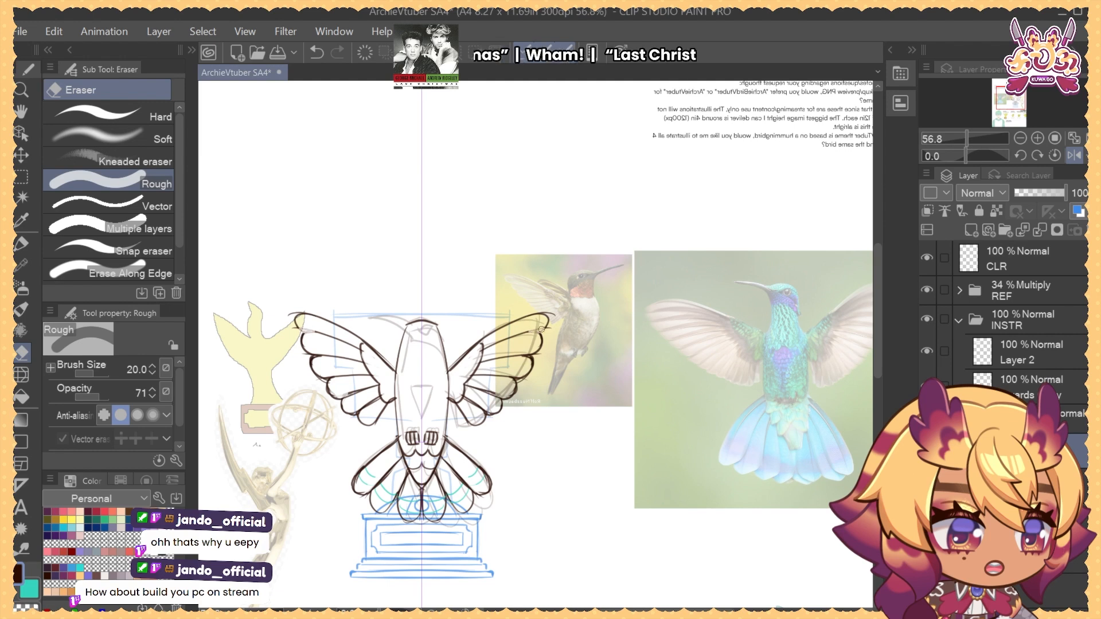
Rework the top feathers of both wings out to the tips, undoing trial contour strokes and trimming the pointed ends
key(b)
mouse_move(479, 346)
mouse_down()
mouse_move(548, 325)
mouse_move(495, 346)
mouse_move(528, 331)
mouse_up()
key(ctrl+z)
key(ctrl+z)
key(ctrl+z)
key(ctrl+z)
key(e)
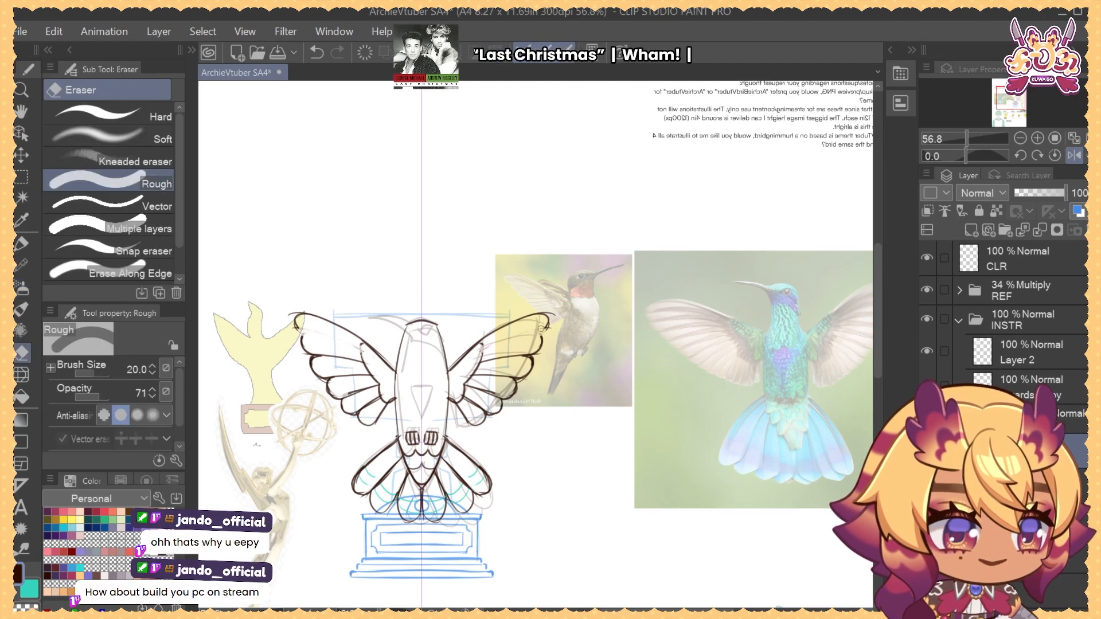
key(b)
key(b)
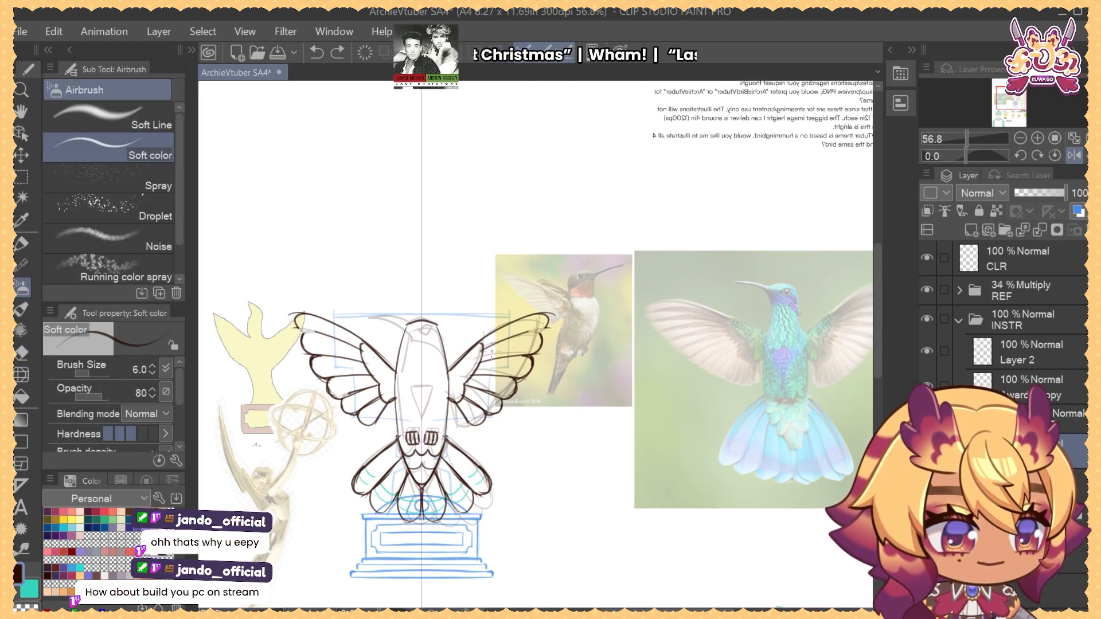
mouse_move(484, 352)
mouse_down()
mouse_move(538, 336)
mouse_move(528, 332)
mouse_move(552, 319)
mouse_up()
key(ctrl+z)
key(e)
key(b)
key(b)
Outline the small inverted triangle on the bird's chest in dark lines, undoing unwanted strokes
key(space)
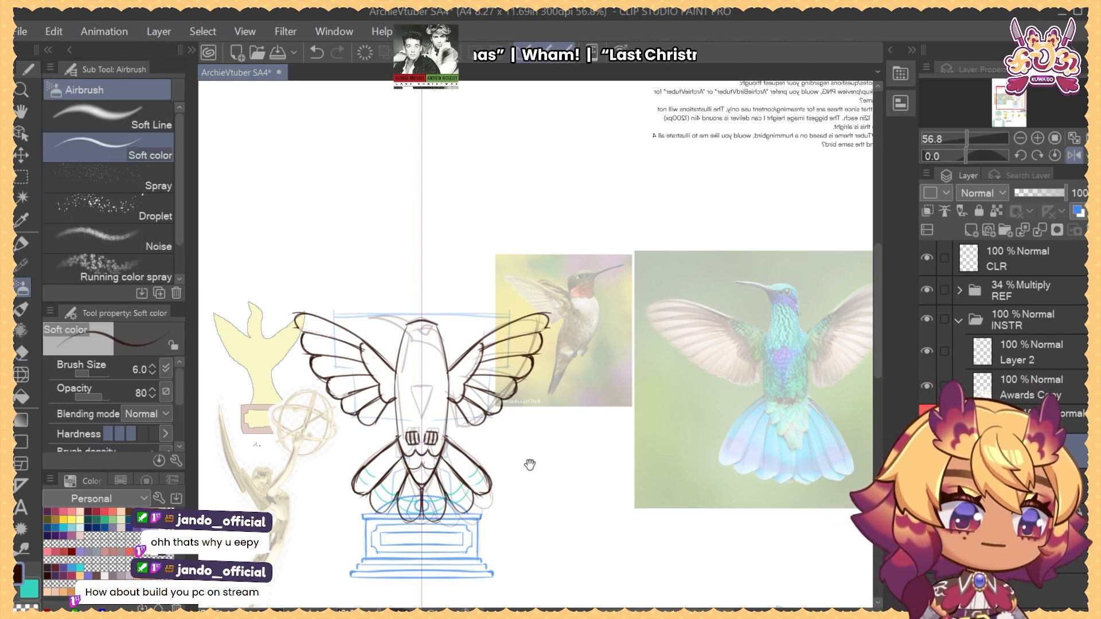
drag(529, 465, 505, 463)
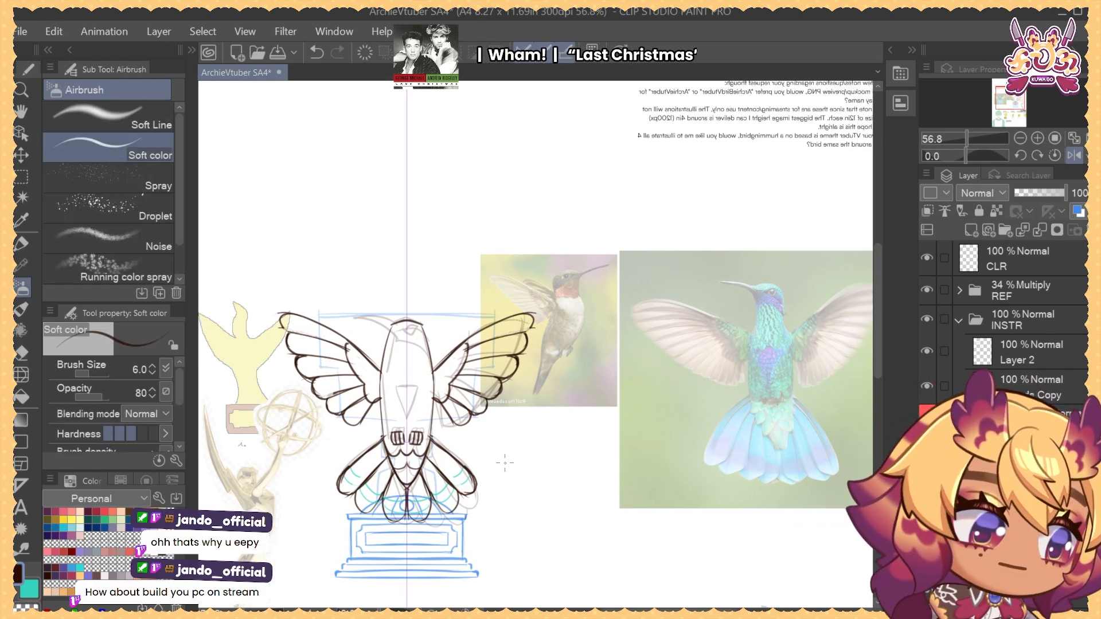
drag(595, 491, 516, 334)
drag(605, 394, 555, 204)
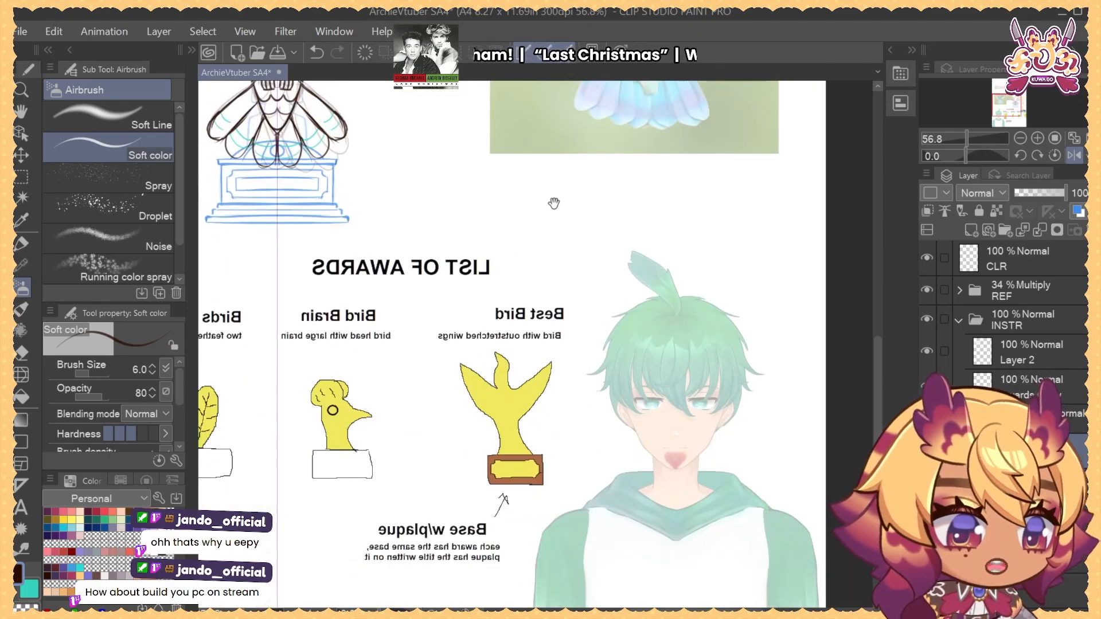
drag(481, 334, 633, 615)
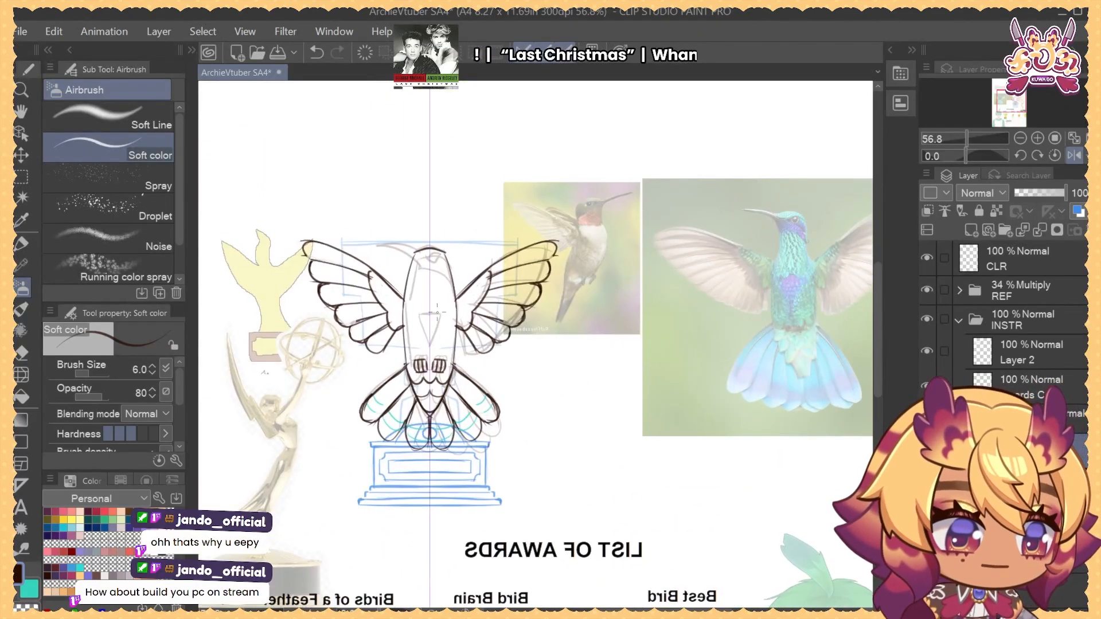
mouse_move(420, 314)
mouse_down()
mouse_move(442, 311)
mouse_move(418, 314)
mouse_move(430, 341)
mouse_up()
key(ctrl+z)
key(ctrl+z)
key(ctrl+z)
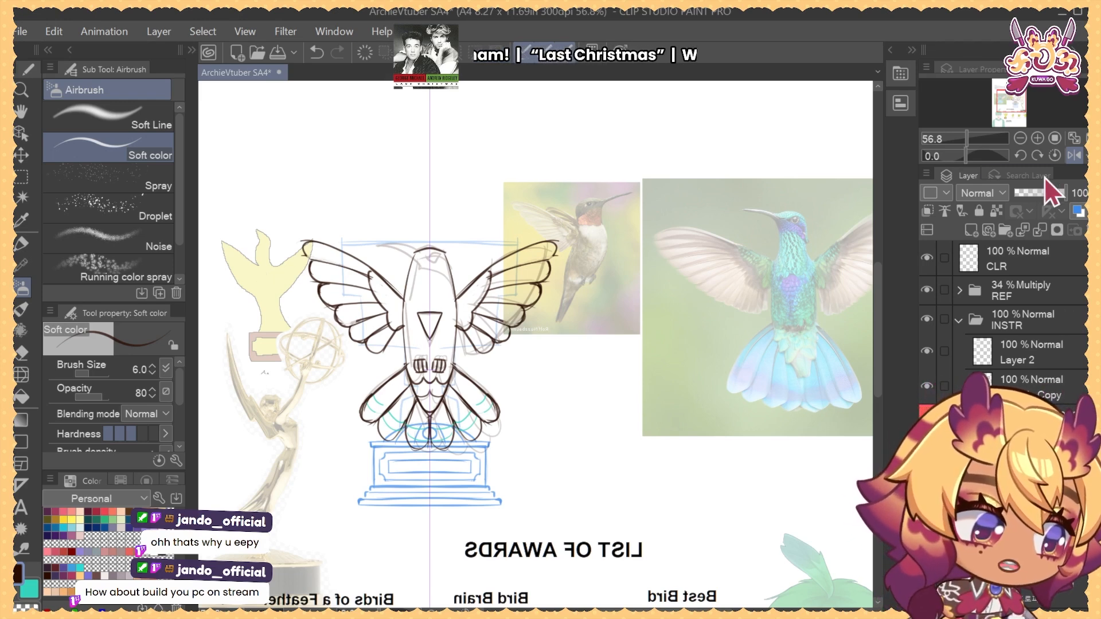
Flip the canvas back to its unmirrored orientation, undoing the trial strokes made on it
click(1073, 155)
drag(752, 384, 733, 391)
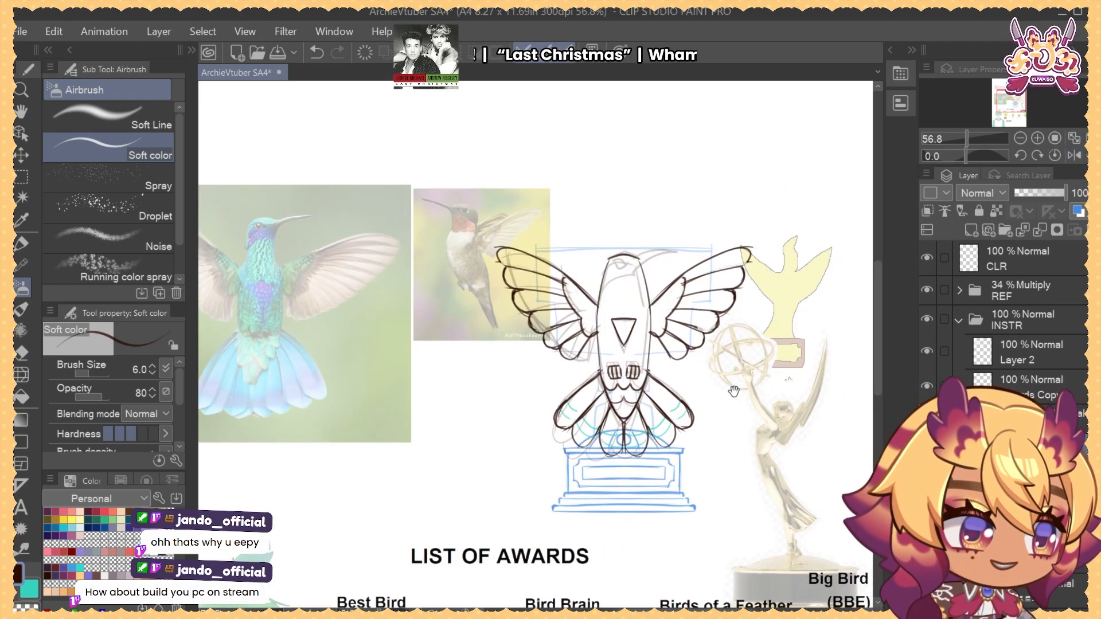
drag(609, 255, 602, 284)
key(ctrl+z)
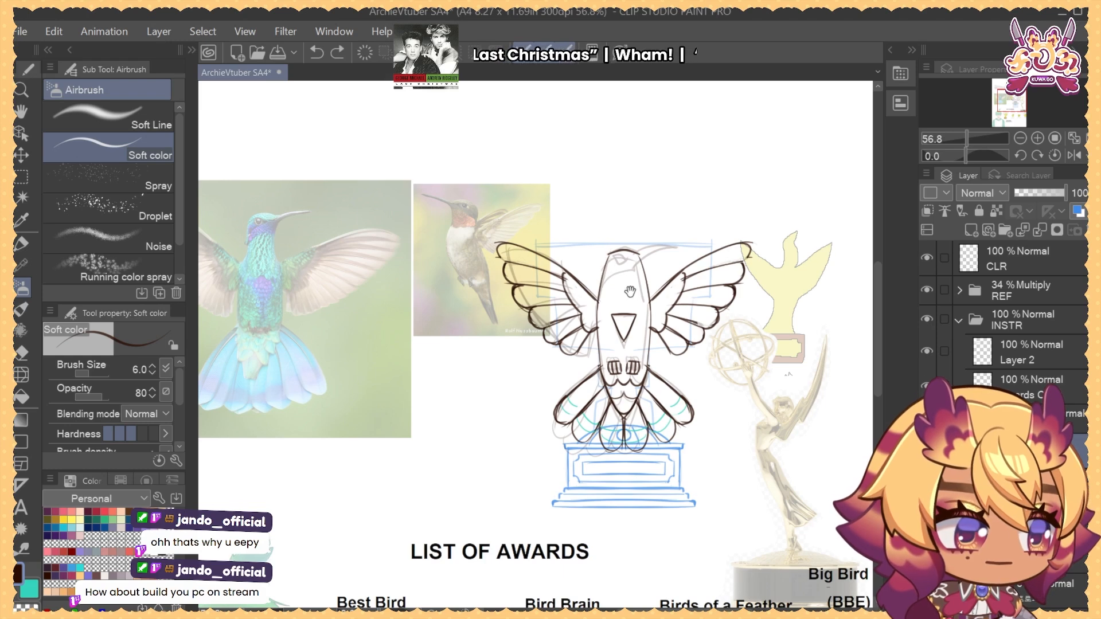
mouse_move(575, 514)
mouse_down()
mouse_move(653, 284)
mouse_move(587, 478)
mouse_up()
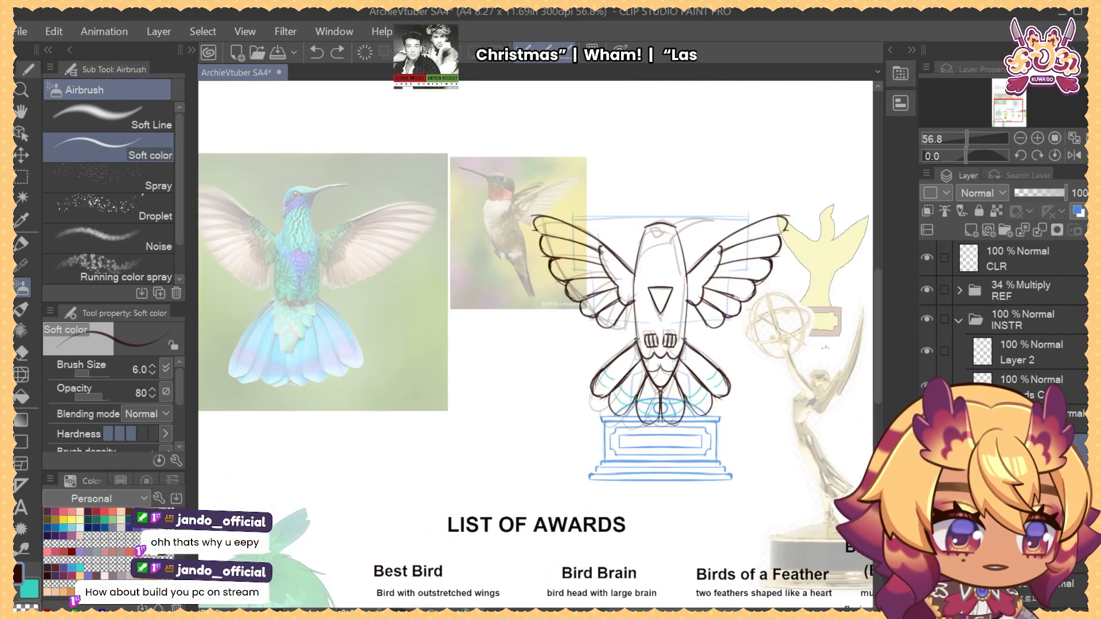
drag(569, 260, 604, 203)
mouse_move(279, 512)
mouse_down()
mouse_move(293, 465)
mouse_move(327, 452)
mouse_move(277, 519)
mouse_up()
key(ctrl+z)
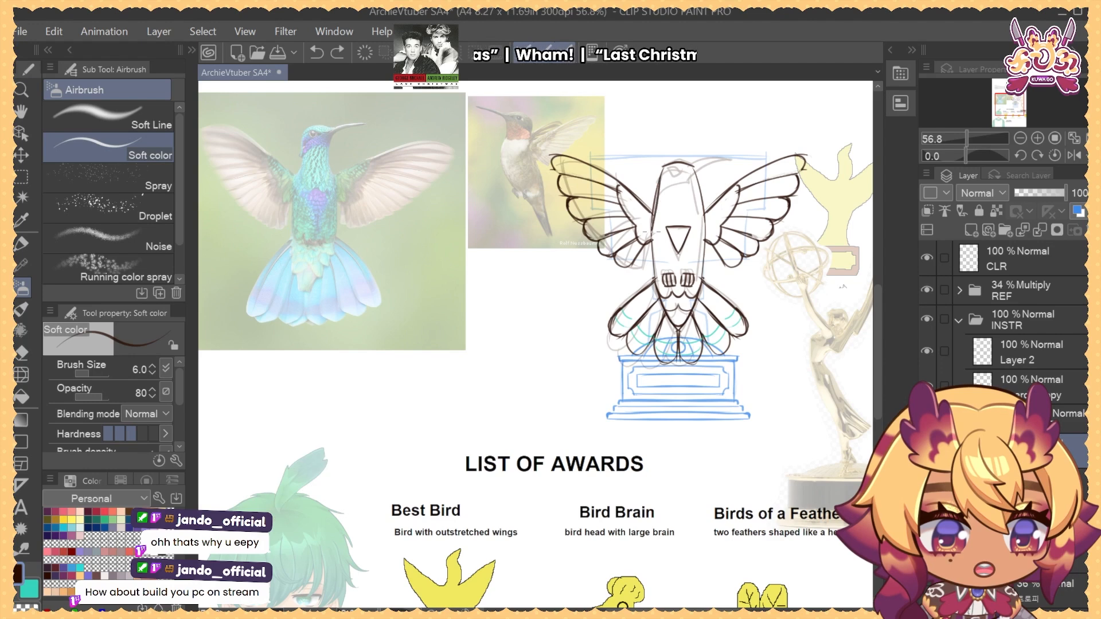
Draw a leaf-shaped feather tuft curving out from the side of the bird's head, undoing unwanted strokes
drag(698, 129, 684, 202)
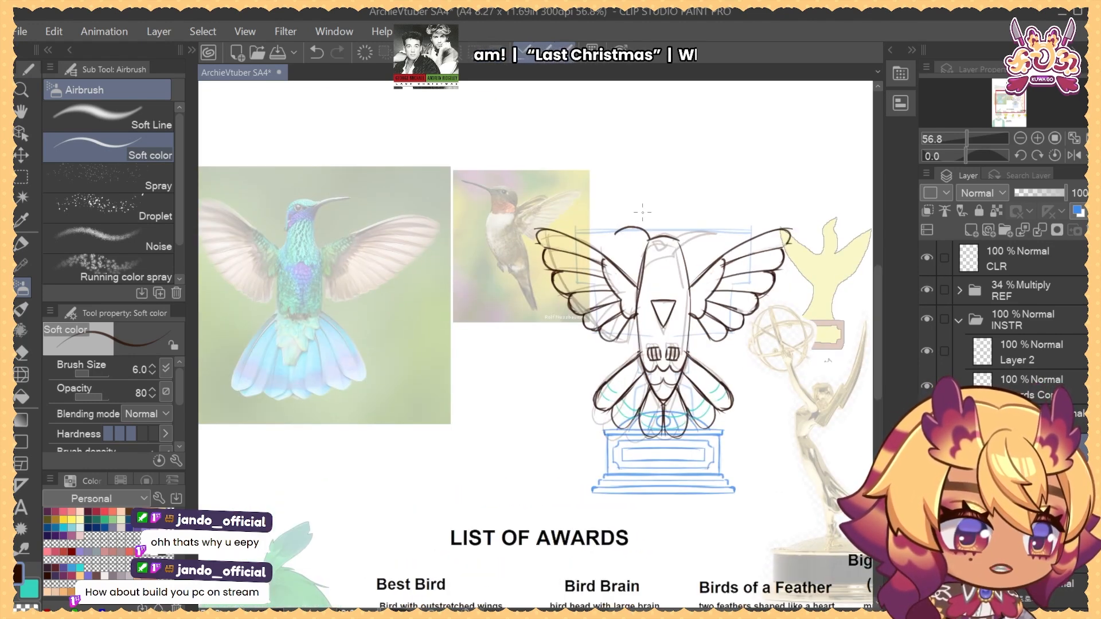
drag(614, 234, 652, 241)
key(ctrl+z)
key(ctrl+z)
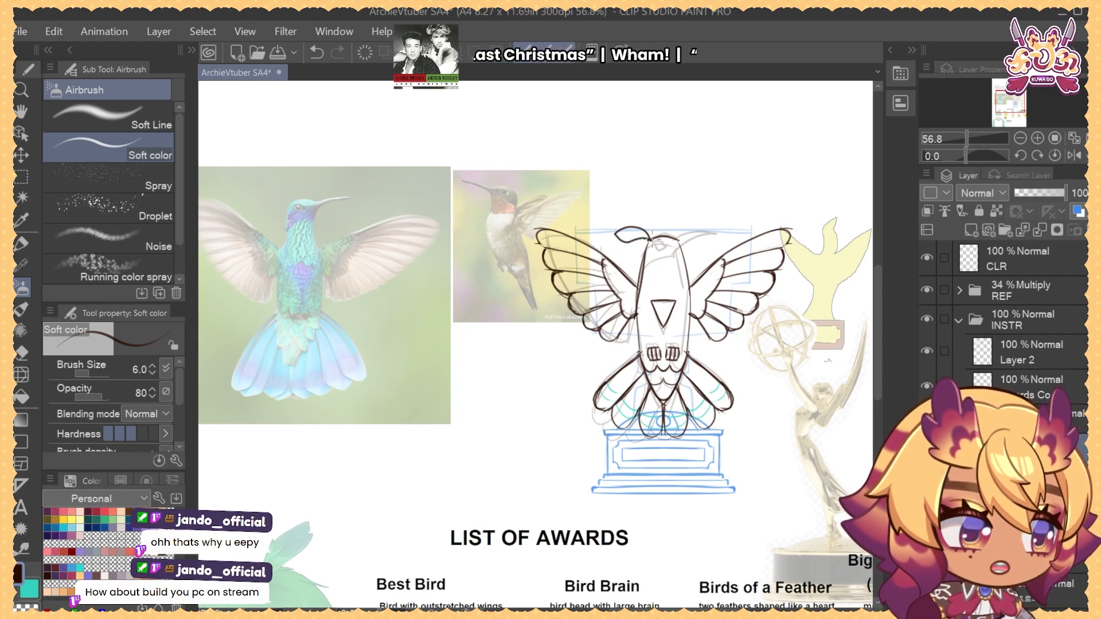
key(ctrl+z)
Fade the symmetrical bird sketch by lowering its layer opacity, and return to the layer with the head tuft
click(1060, 480)
click(1043, 193)
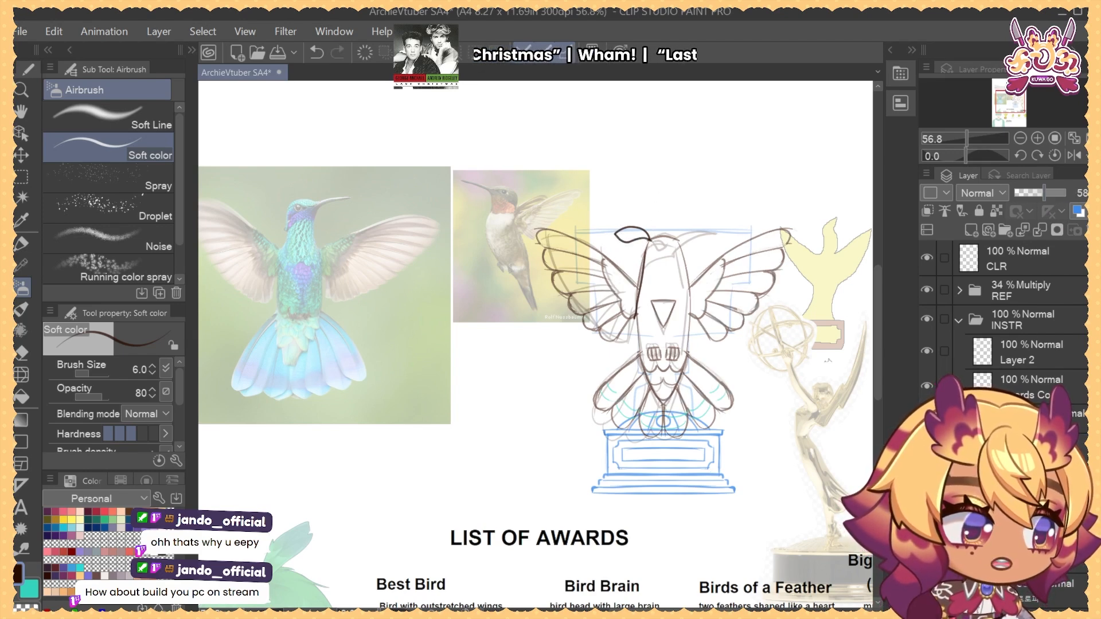
click(1058, 448)
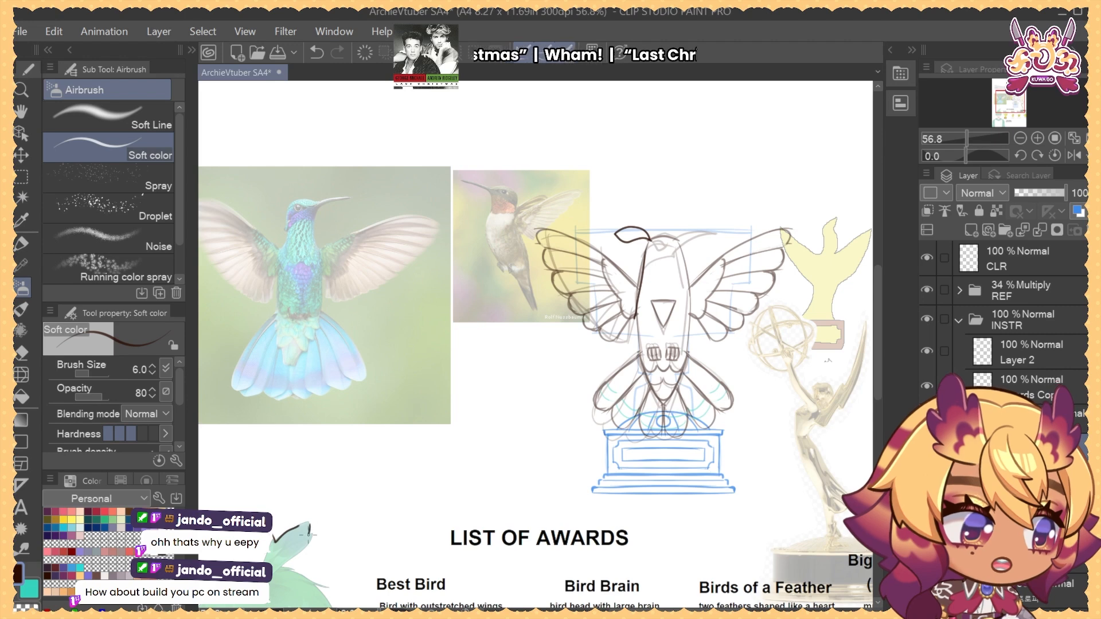
key(ctrl+z)
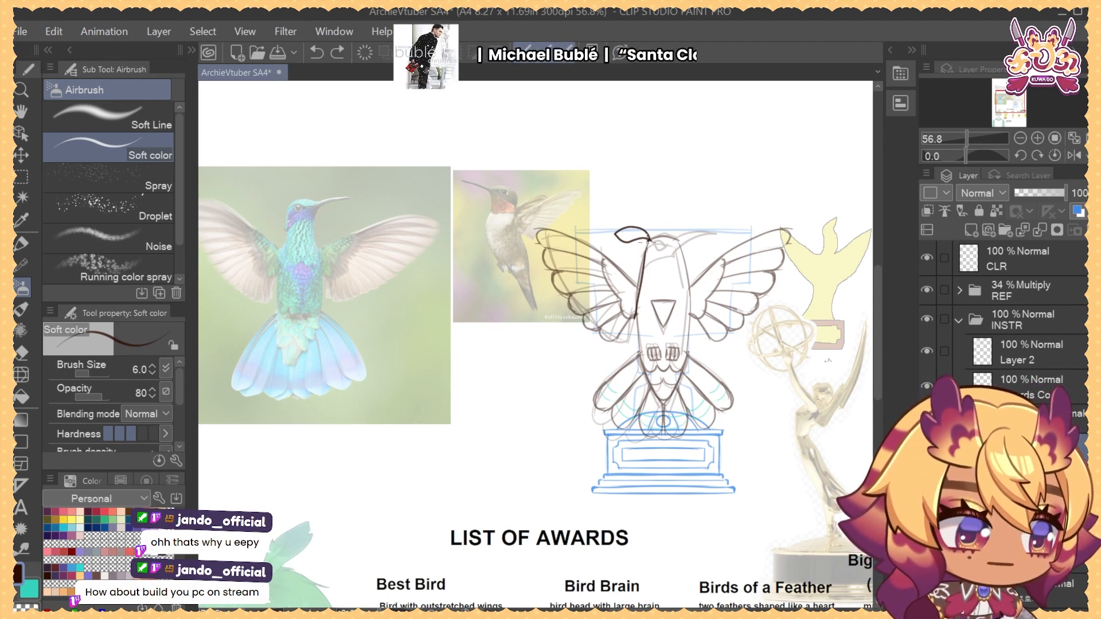
click(1037, 192)
click(1027, 196)
click(1023, 425)
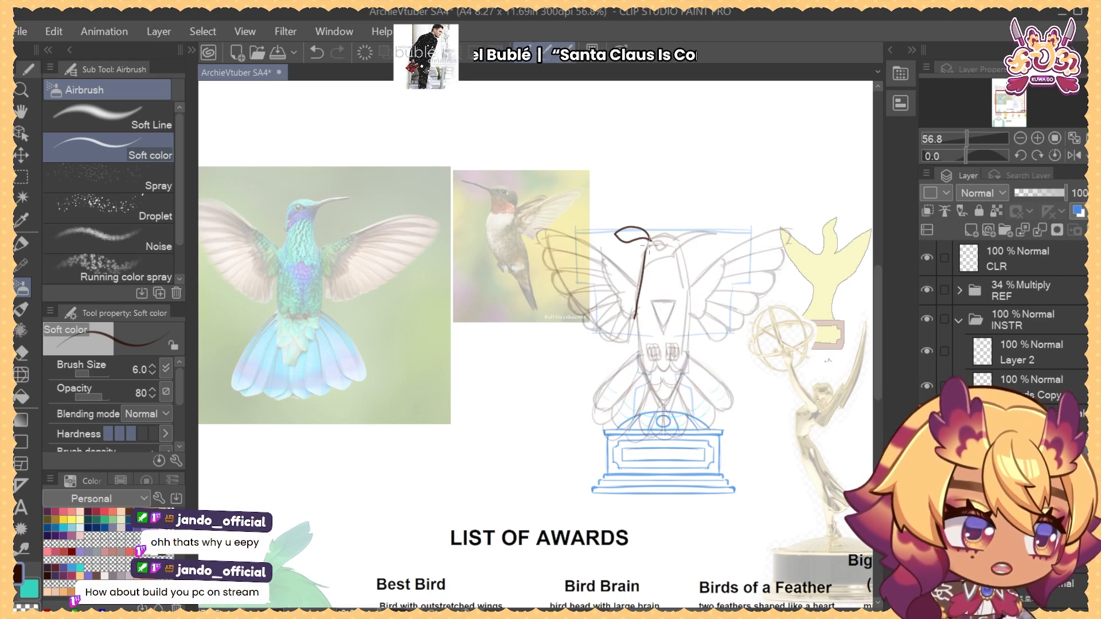
Erase the dark line down the side of the body below the tuft, and return to the Soft color airbrush
key(e)
drag(649, 259, 637, 321)
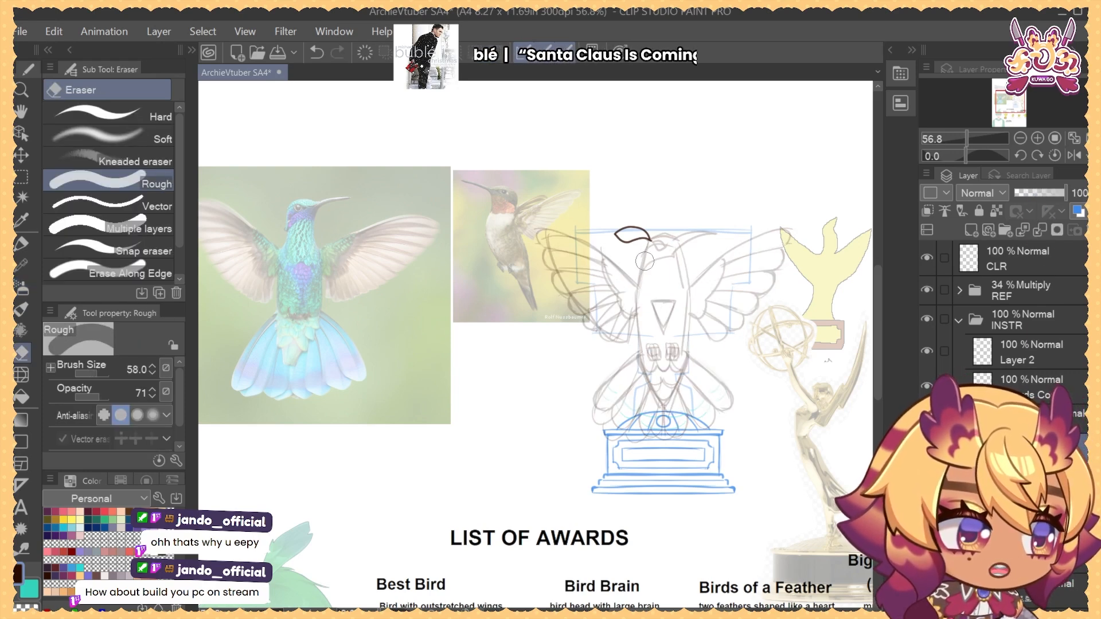
key(b)
key(b)
key(b)
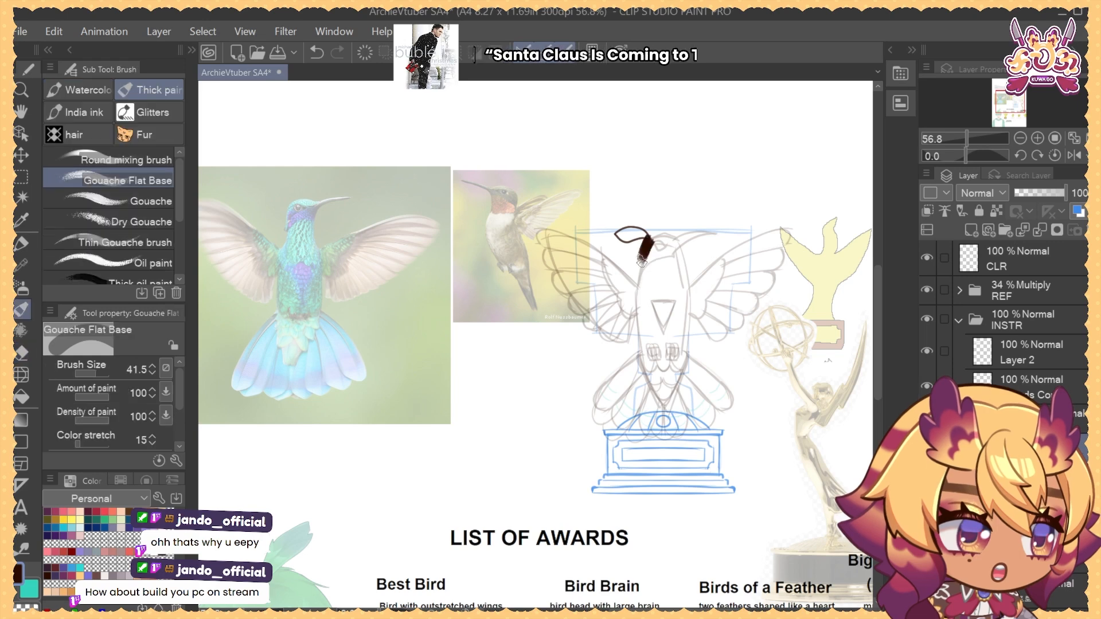
key(b)
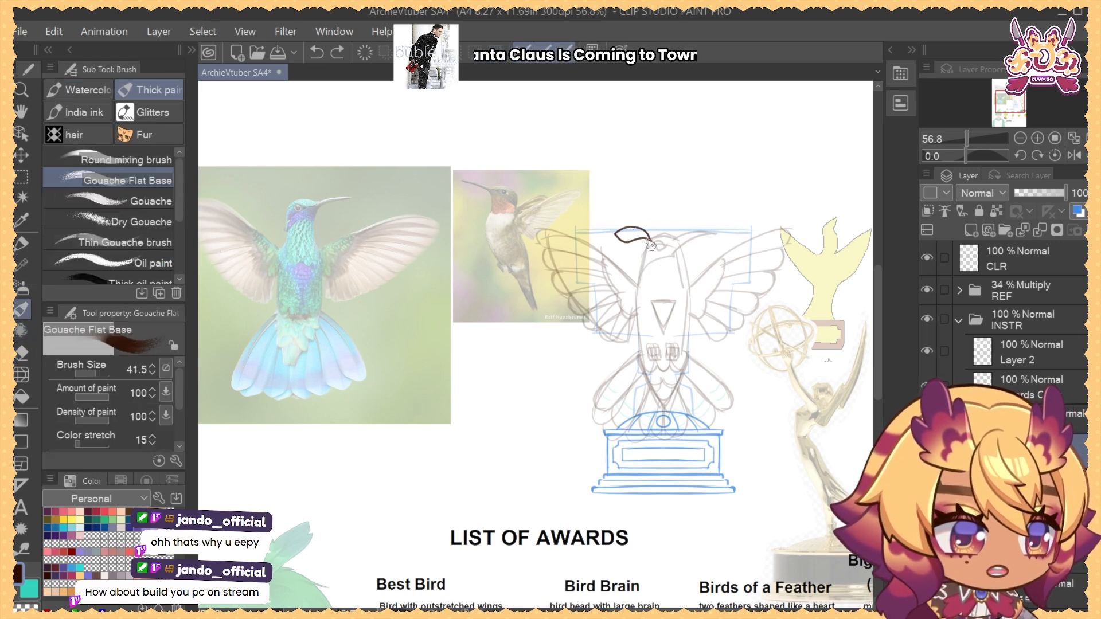
key(b)
Outline the bird's body sides and long curved beak over the faded sketch, undoing unwanted strokes including the throat line
drag(641, 294, 685, 342)
mouse_move(678, 251)
mouse_down()
mouse_move(721, 233)
mouse_move(682, 227)
mouse_up()
key(ctrl+z)
key(ctrl+z)
key(ctrl+z)
key(ctrl+z)
key(j)
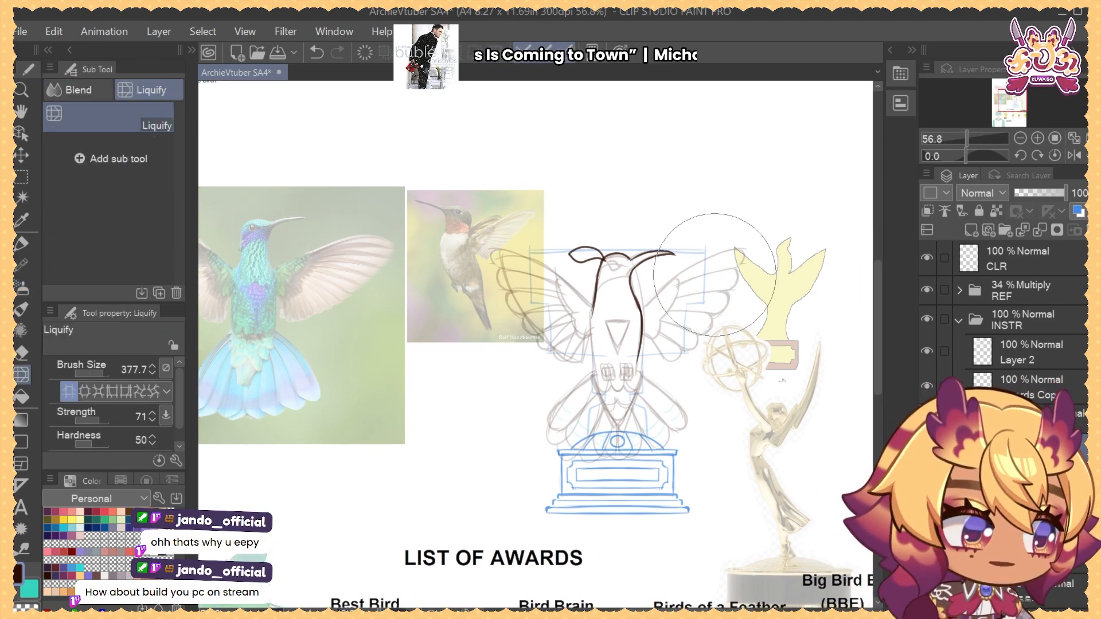
key(b)
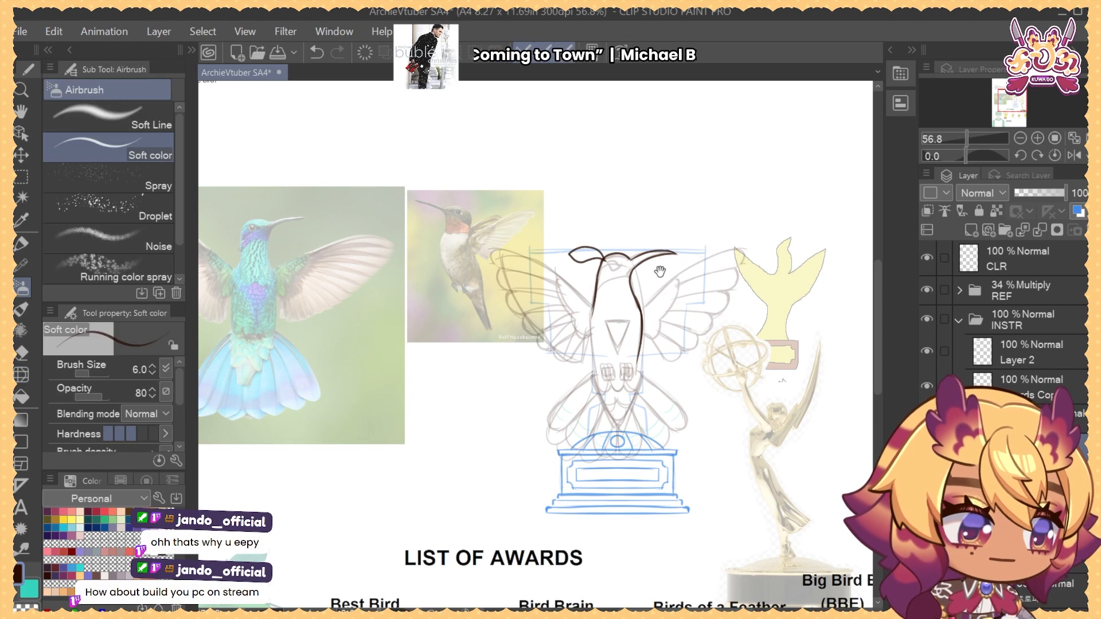
drag(660, 272, 703, 276)
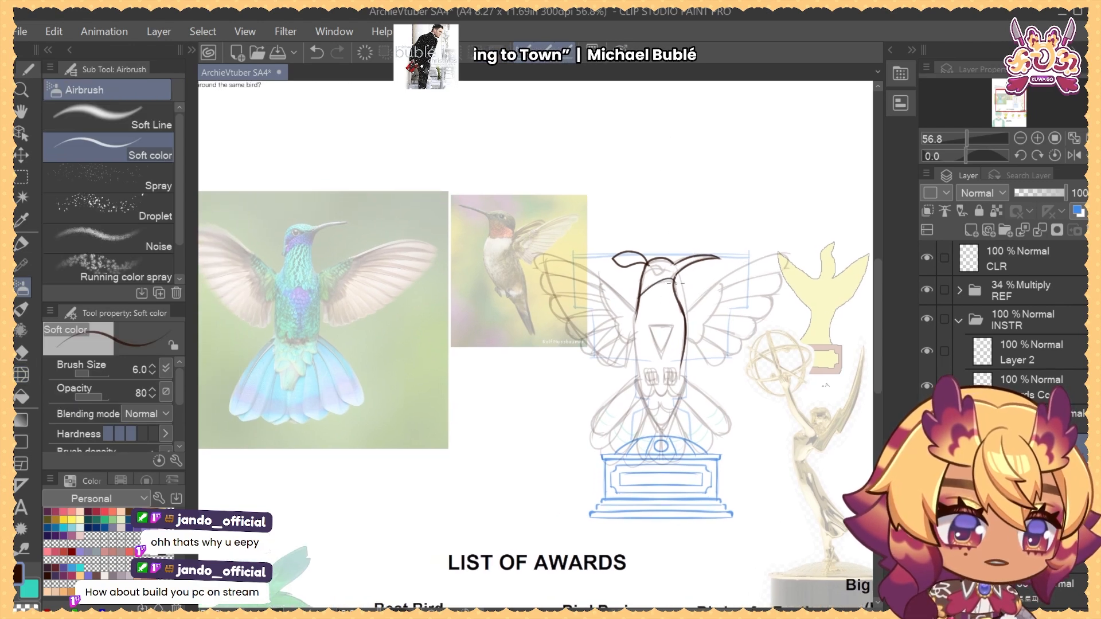
key(ctrl+z)
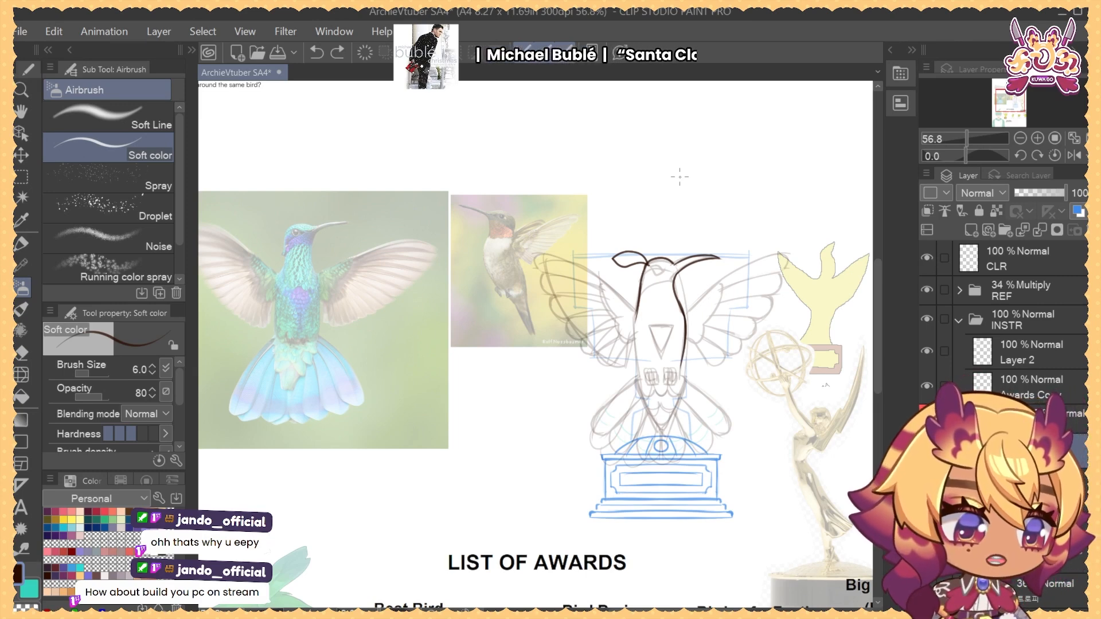
mouse_move(677, 348)
mouse_down()
mouse_move(766, 178)
mouse_move(690, 394)
mouse_move(677, 396)
mouse_up()
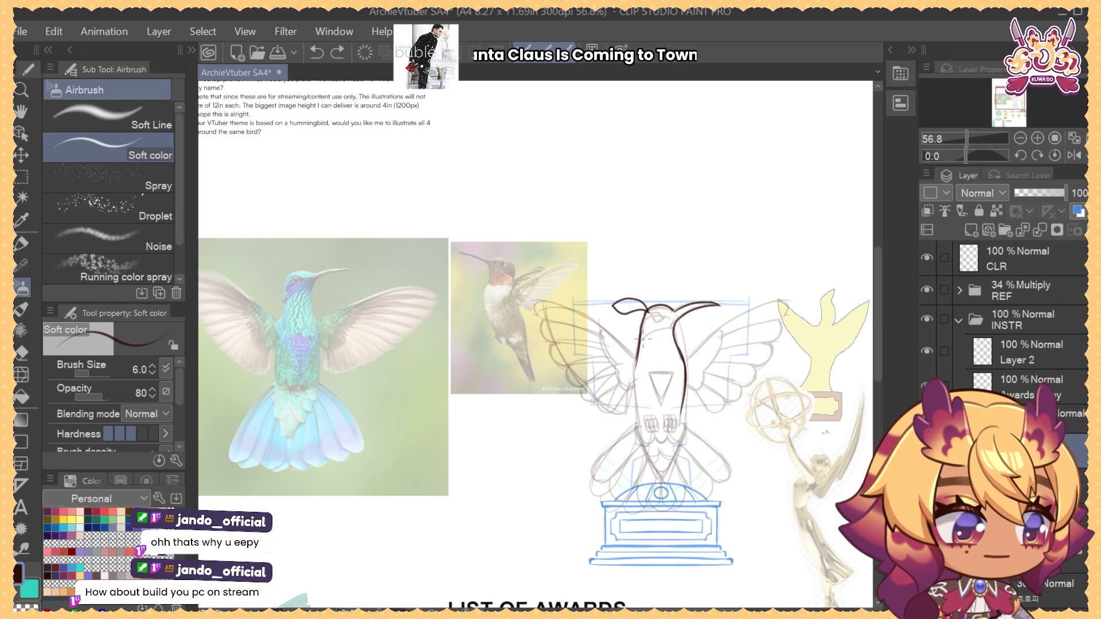
Draw the curved crown and throat lines on the bird's head, undoing unwanted strokes
key(ctrl+z)
drag(639, 344, 675, 331)
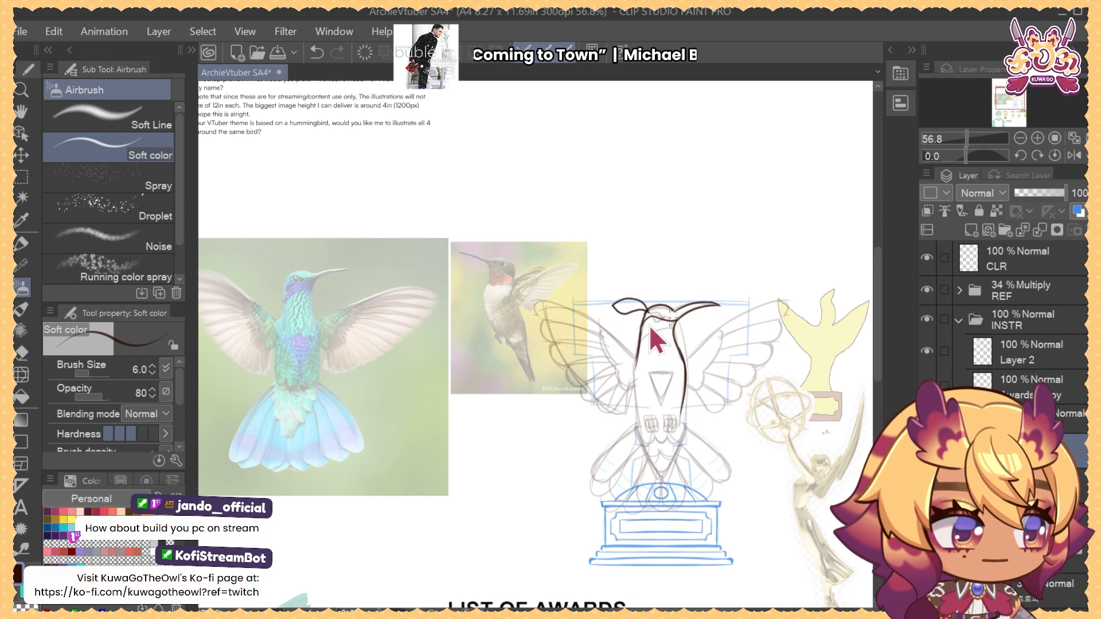
key(ctrl+z)
drag(644, 322, 678, 318)
key(ctrl+z)
key(ctrl+z)
key(ctrl+z)
key(ctrl+z)
Draw a small rounded eye on the bird's head, undoing unwanted brush and eraser strokes, and return to the Soft color airbrush
scroll(688, 316, up, 2)
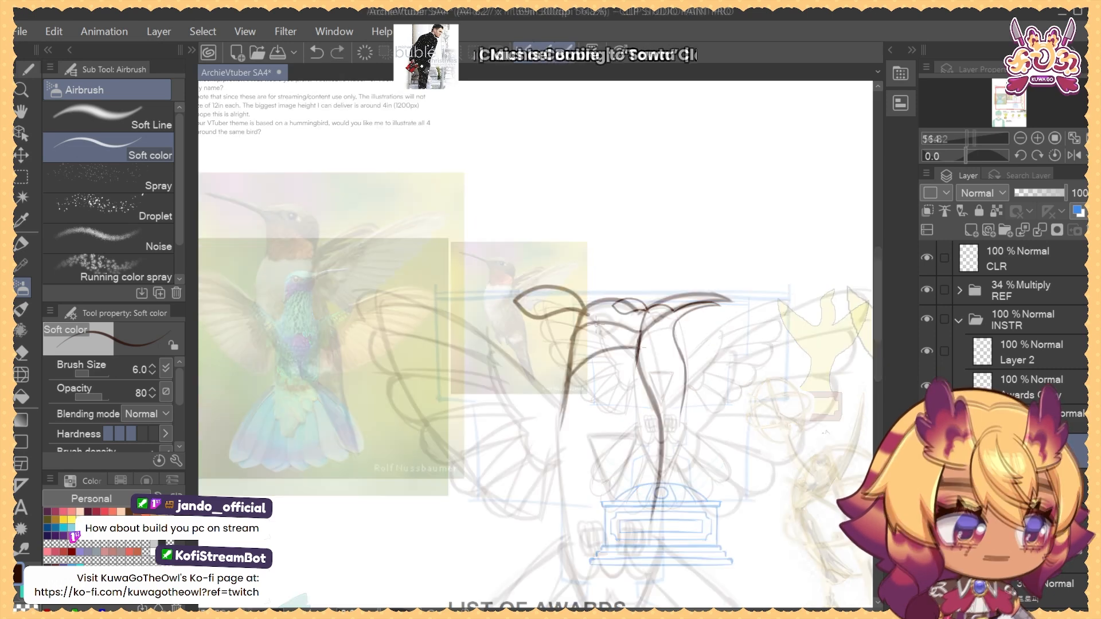
drag(616, 323, 619, 325)
mouse_move(590, 324)
mouse_down()
mouse_move(617, 325)
mouse_move(598, 334)
mouse_move(618, 327)
mouse_move(605, 326)
mouse_up()
key(ctrl+z)
key(ctrl+z)
key(e)
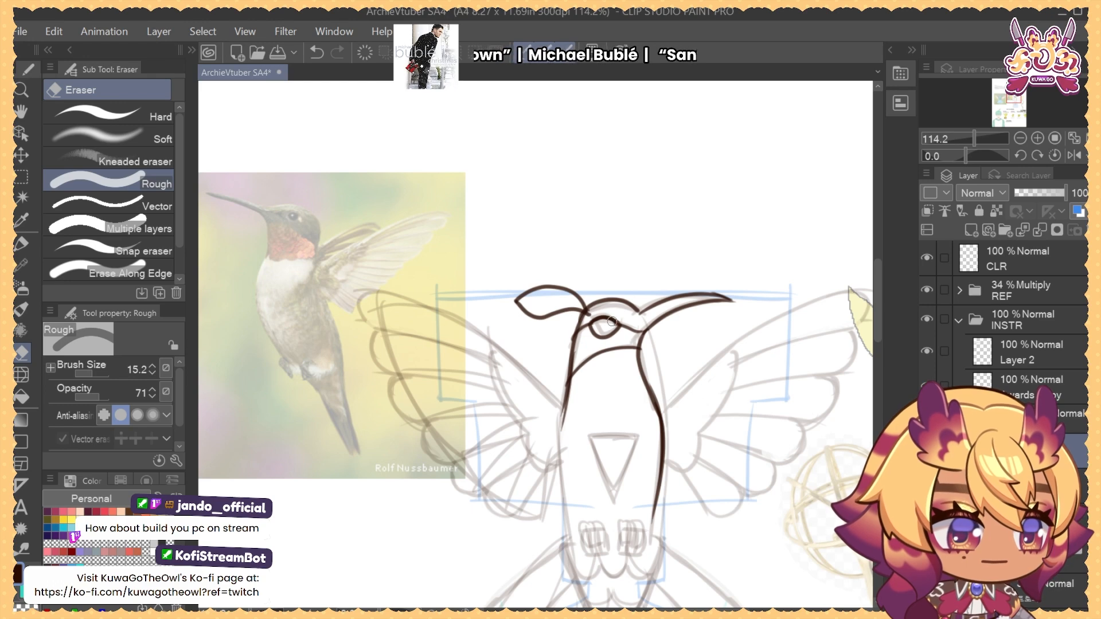
key(ctrl+z)
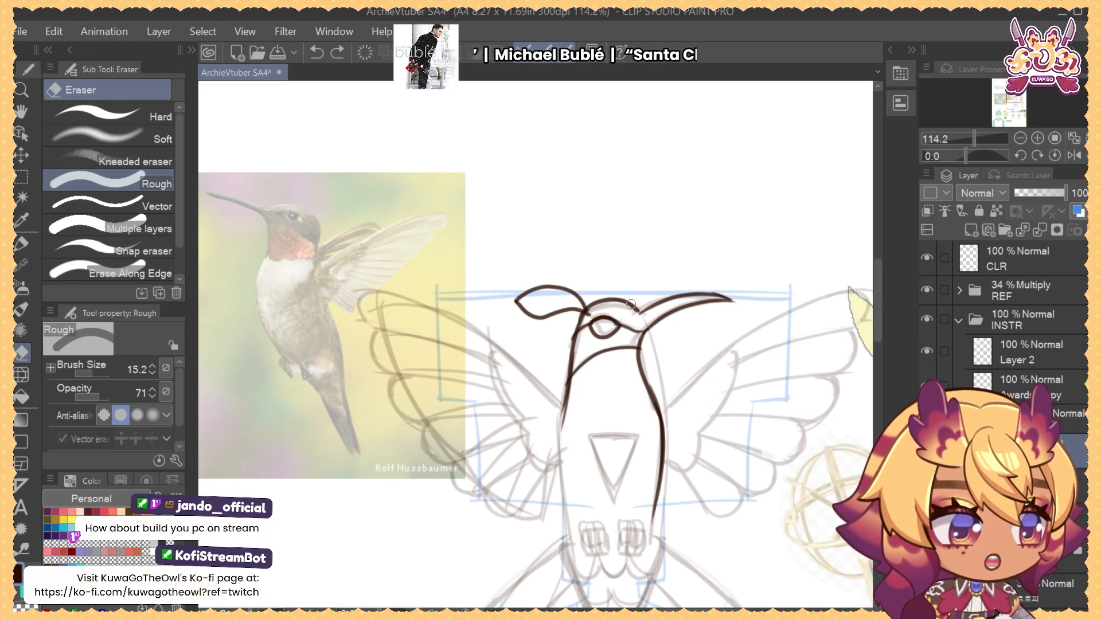
key(b)
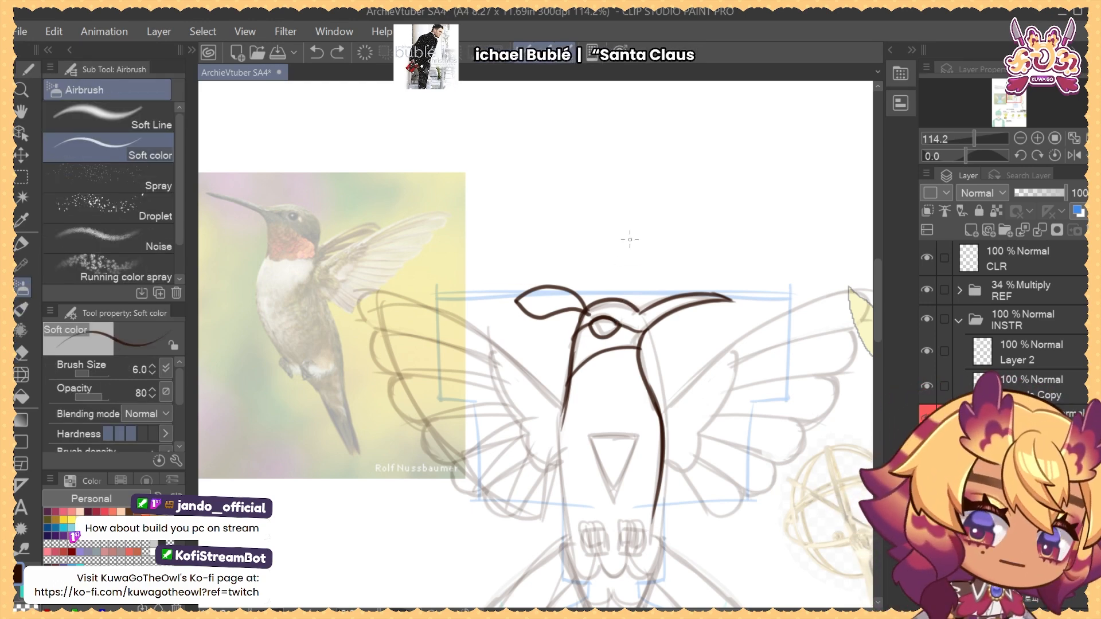
Try outlining the inverted triangle on the bird's chest with dark strokes
scroll(632, 241, down, 5)
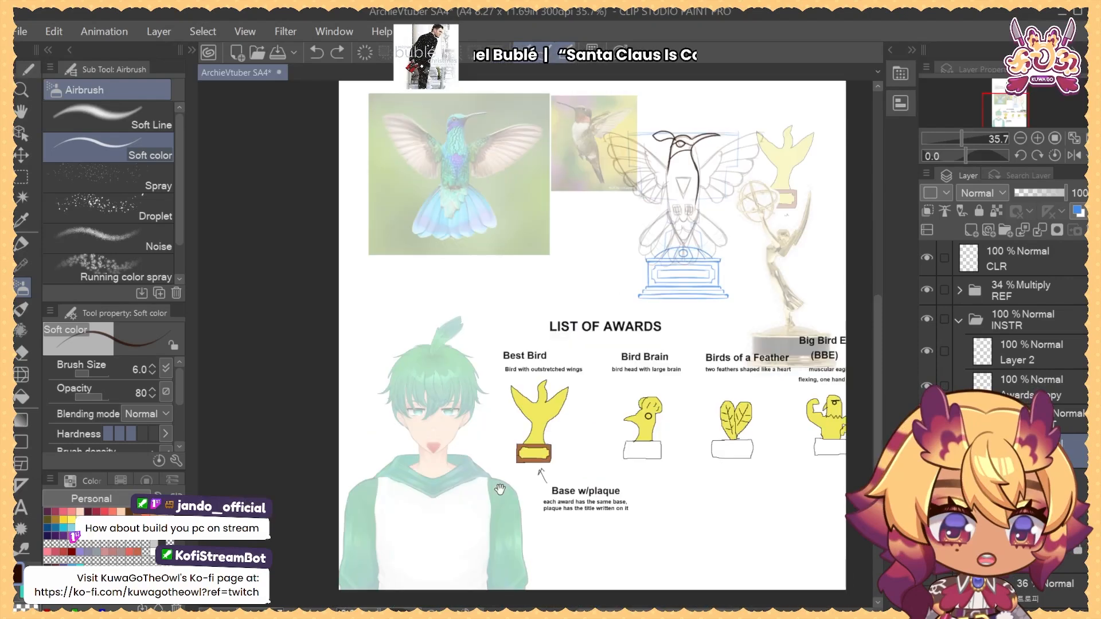
scroll(500, 488, up, 4)
scroll(638, 450, down, 3)
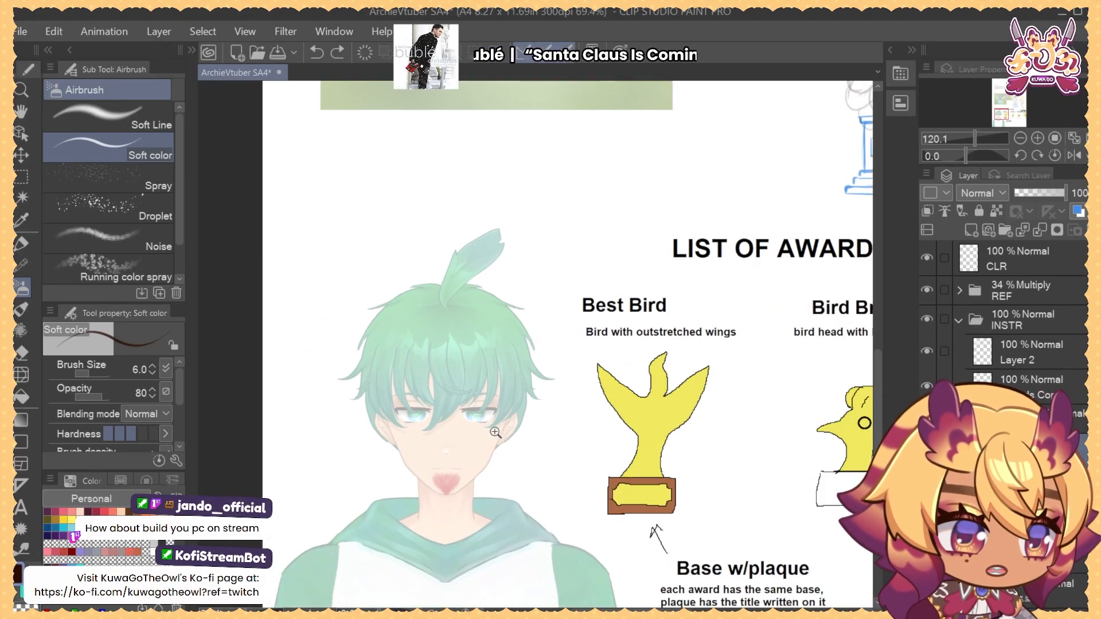
drag(638, 450, 506, 539)
drag(721, 349, 643, 465)
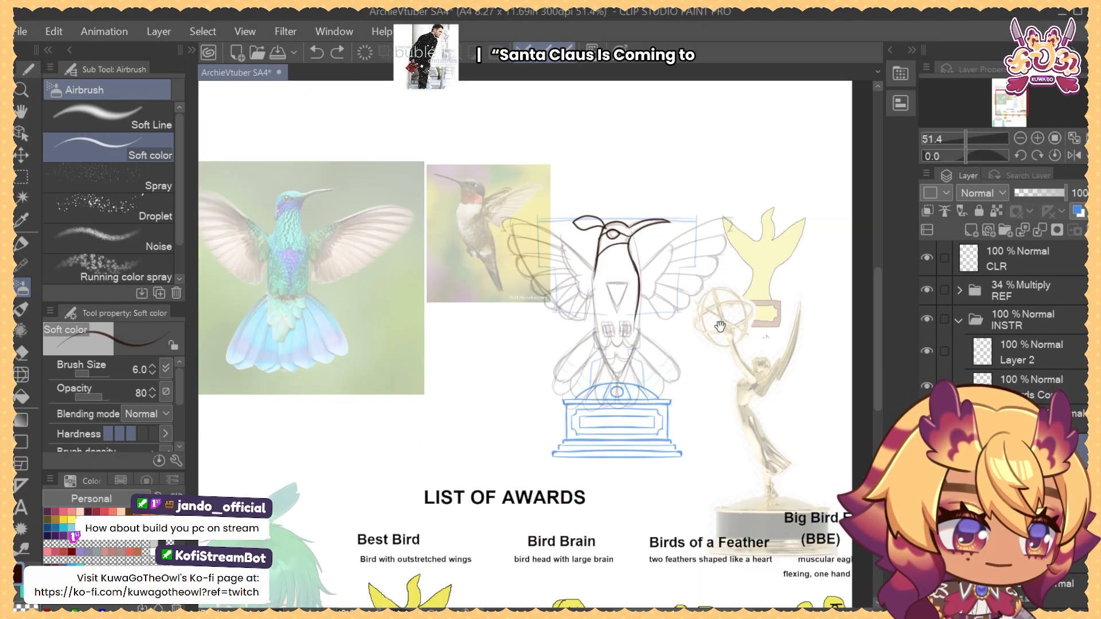
drag(607, 282, 619, 301)
drag(608, 281, 630, 280)
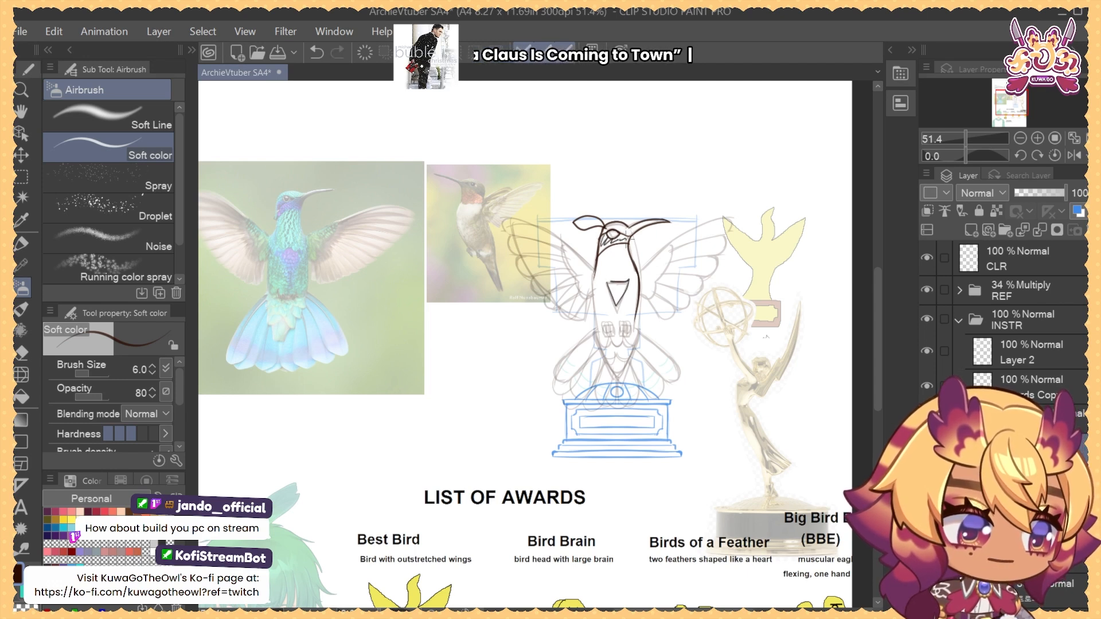
key(ctrl+z)
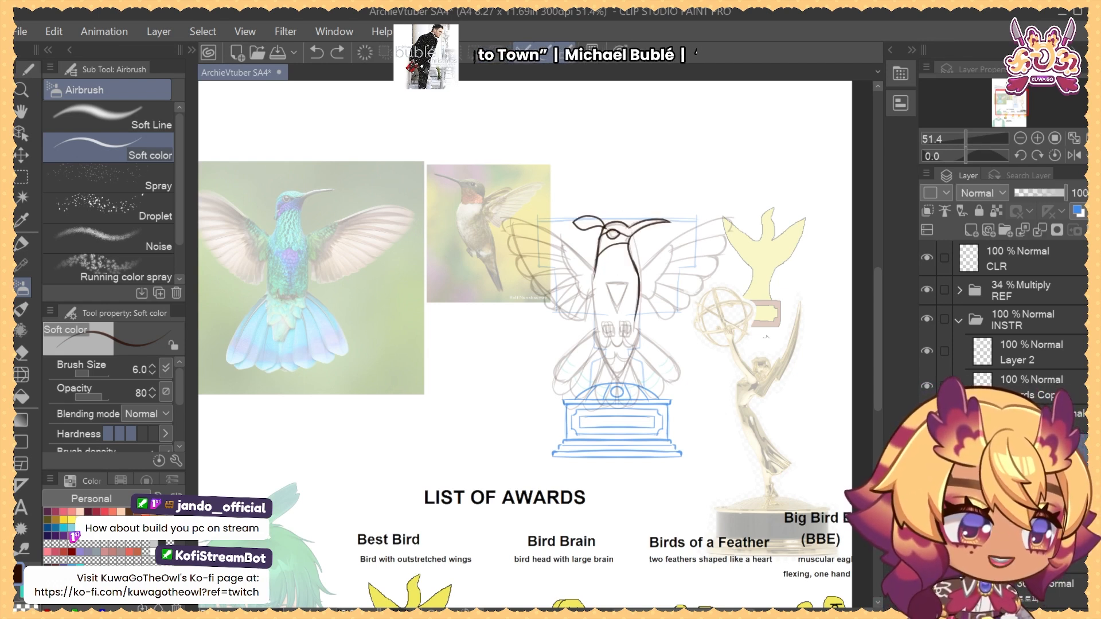
Select the faded bird sketch's layer, check it by toggling its visibility, and set the Rough eraser size to 37.8
click(1020, 485)
click(926, 485)
click(927, 485)
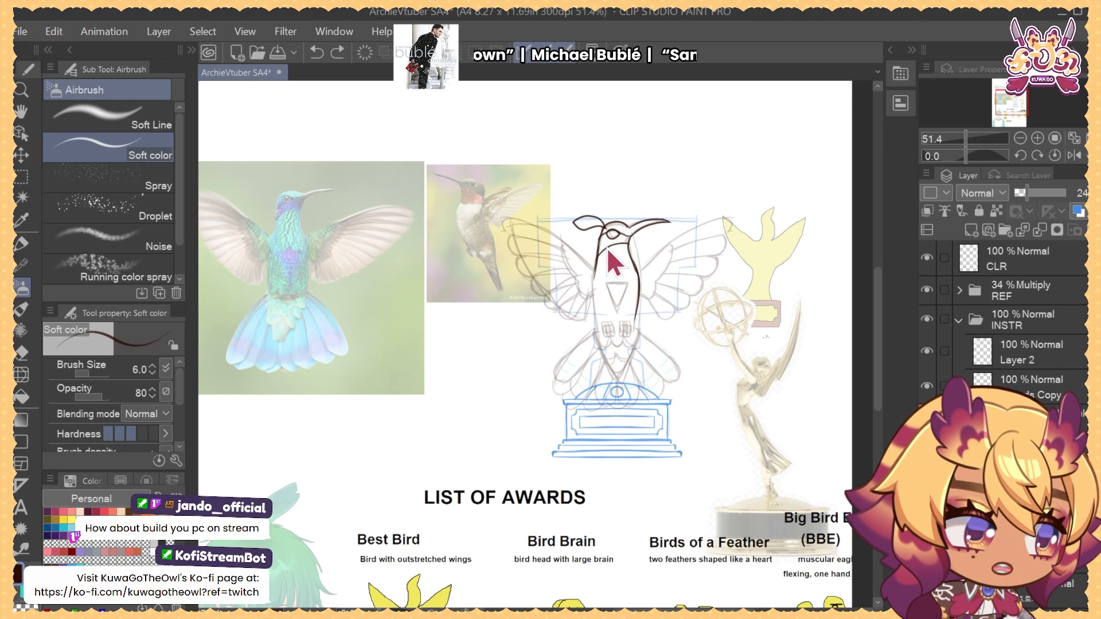
key(e)
key(b)
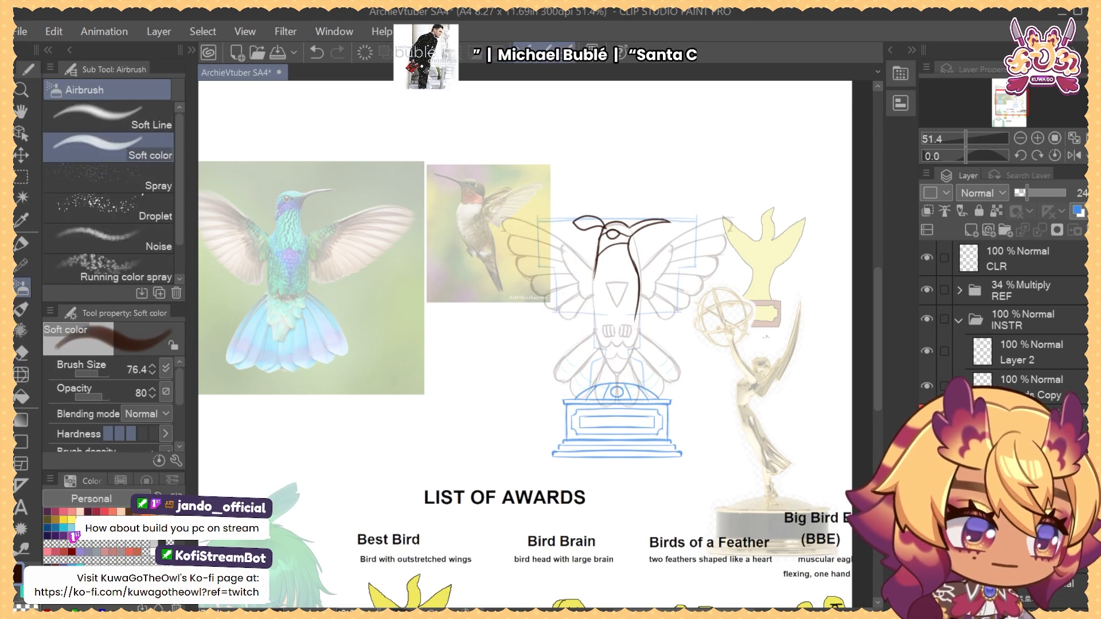
key(e)
key(bracketright)
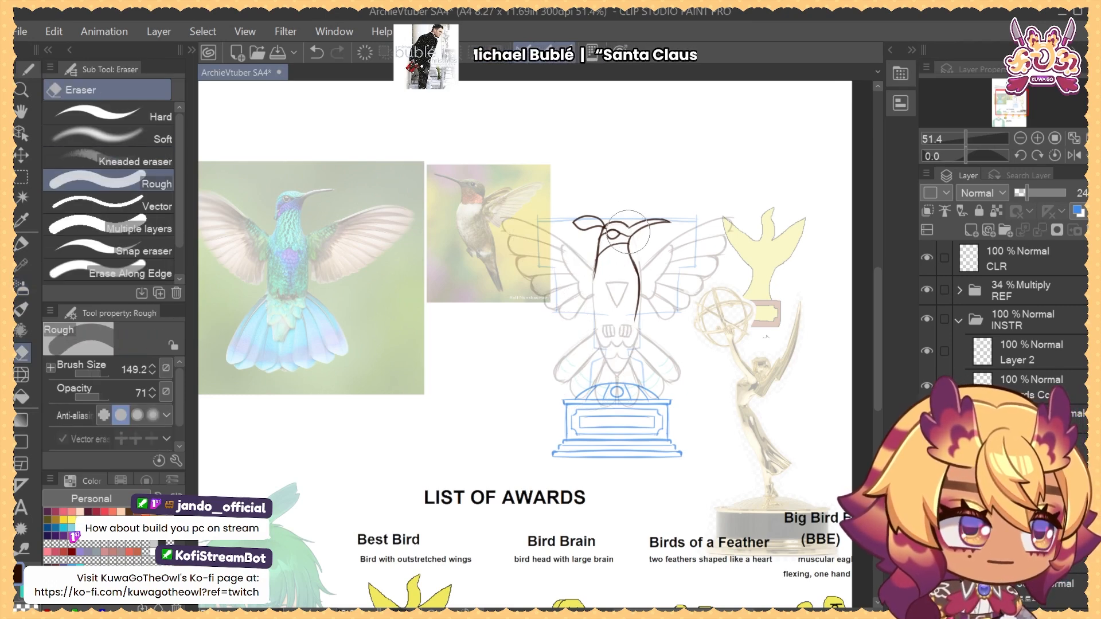
key(bracketleft)
key(bracketleft)
key(bracketleft)
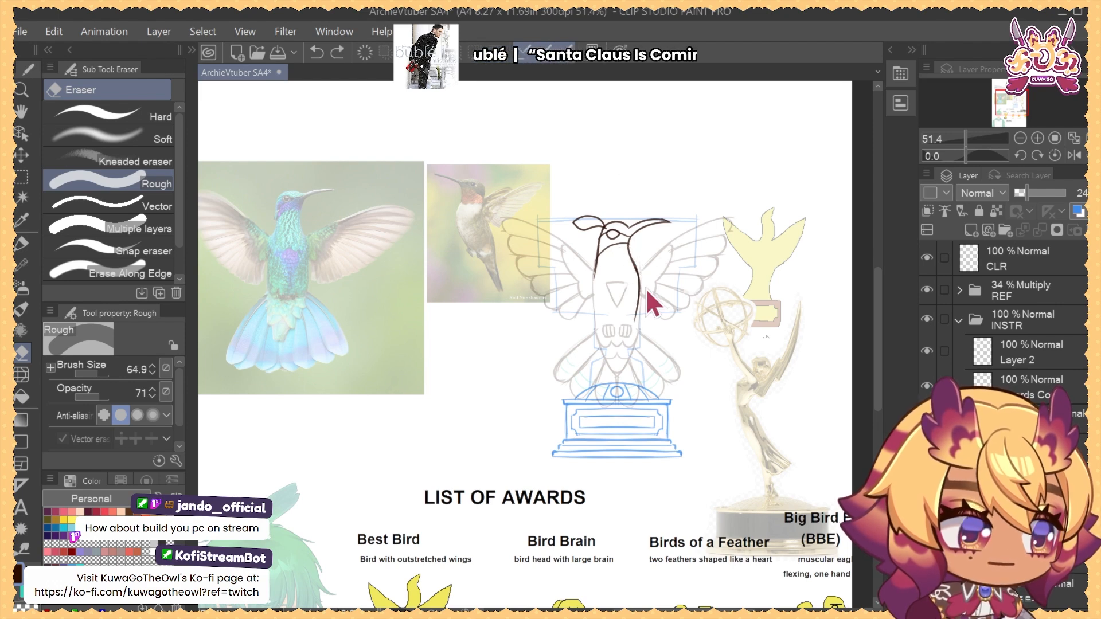
key(bracketleft)
key(bracketleft)
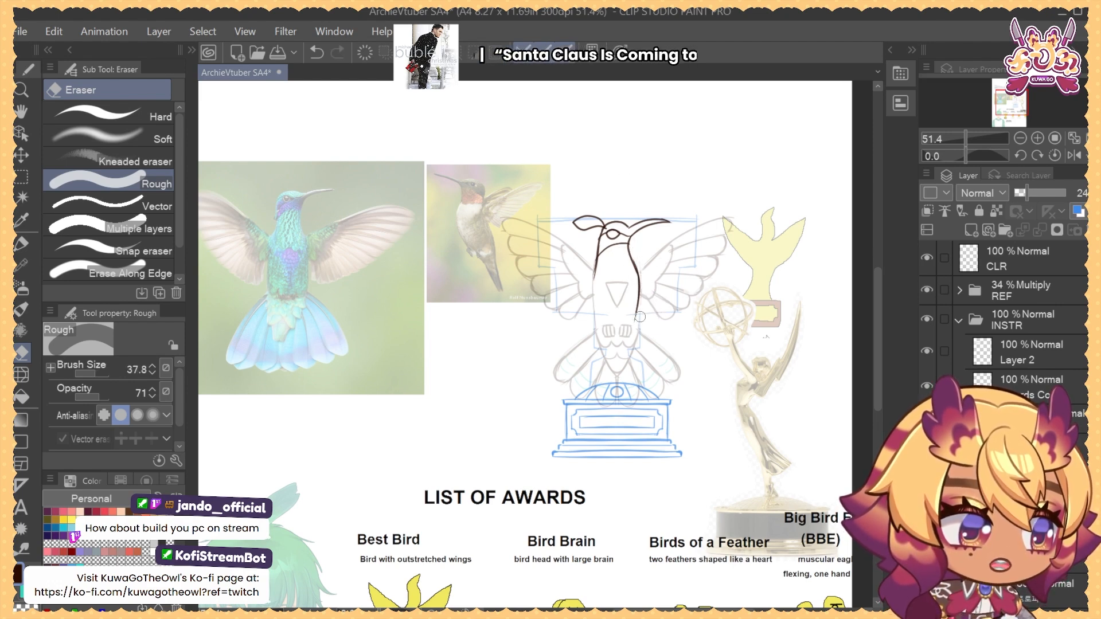
Extend the bird's lower body sides on the symmetry-ruler layer with the Soft color airbrush at size 7, undoing unwanted strokes
click(1032, 421)
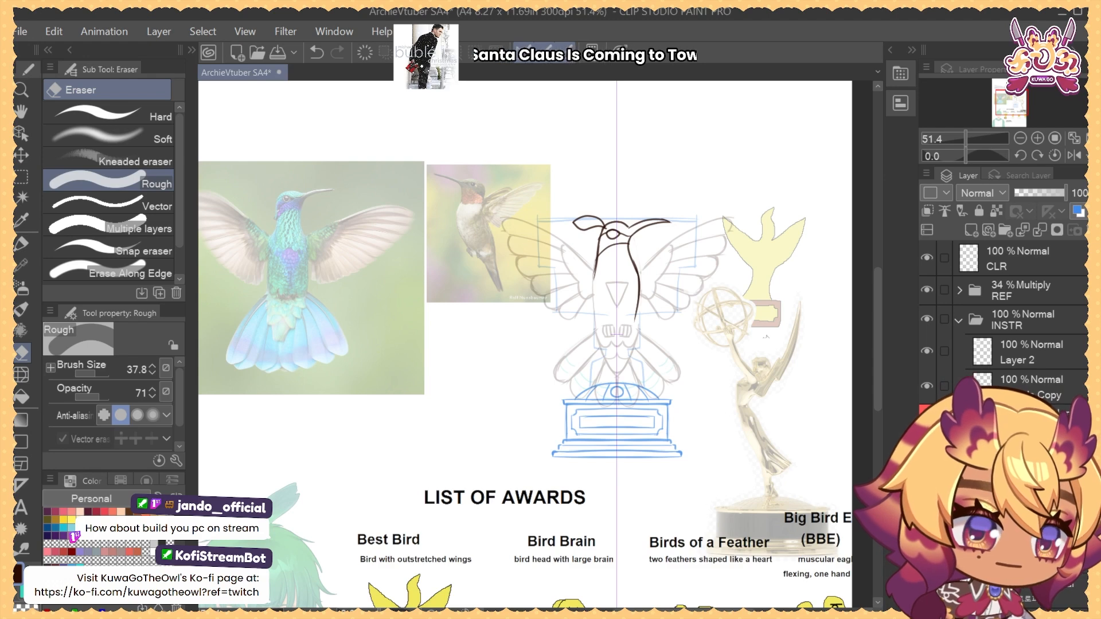
key(b)
key(b)
key(b)
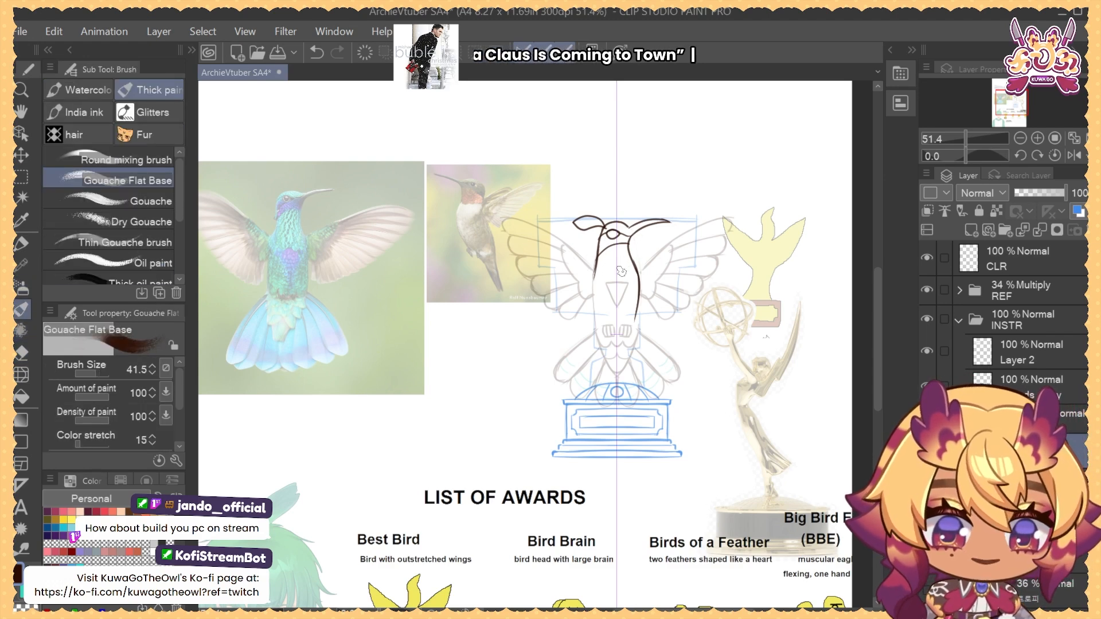
key(b)
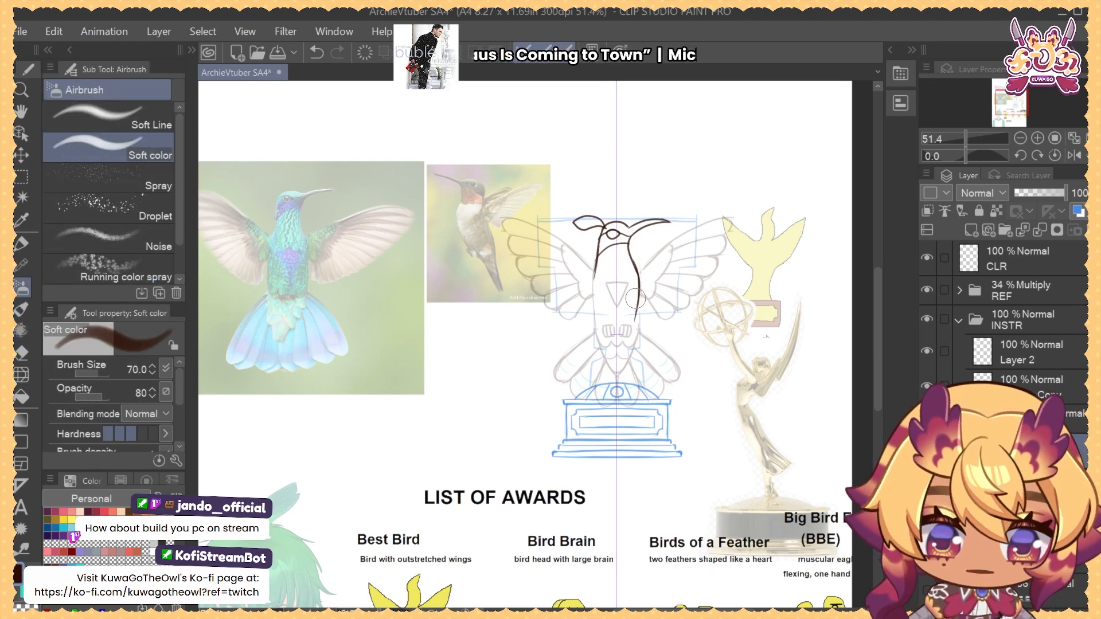
key(bracketleft)
key(bracketleft)
key(bracketleft)
key(bracketleft)
key(bracketleft)
key(bracketleft)
key(bracketleft)
key(bracketleft)
key(bracketleft)
key(bracketleft)
key(bracketleft)
key(bracketleft)
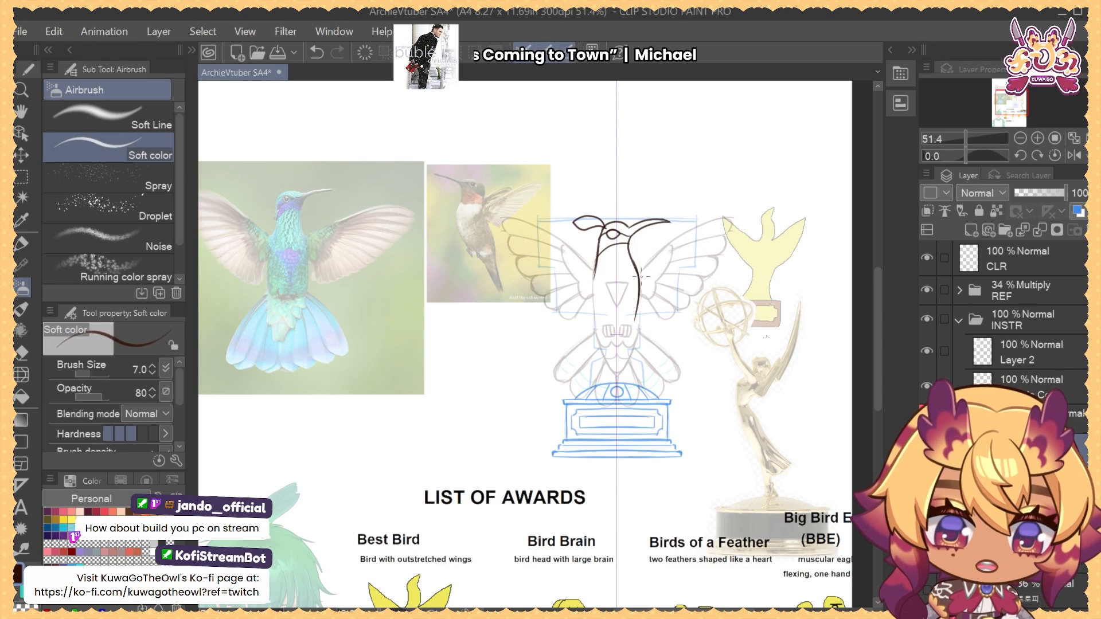
drag(638, 278, 634, 328)
key(ctrl+z)
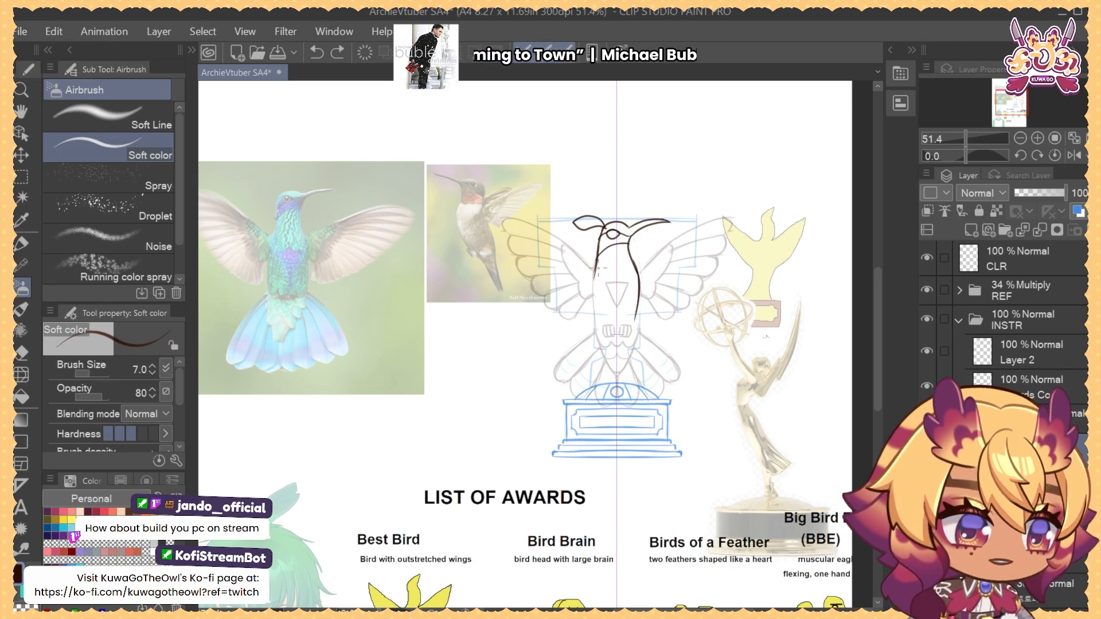
drag(596, 268, 600, 325)
key(ctrl+z)
drag(595, 273, 603, 331)
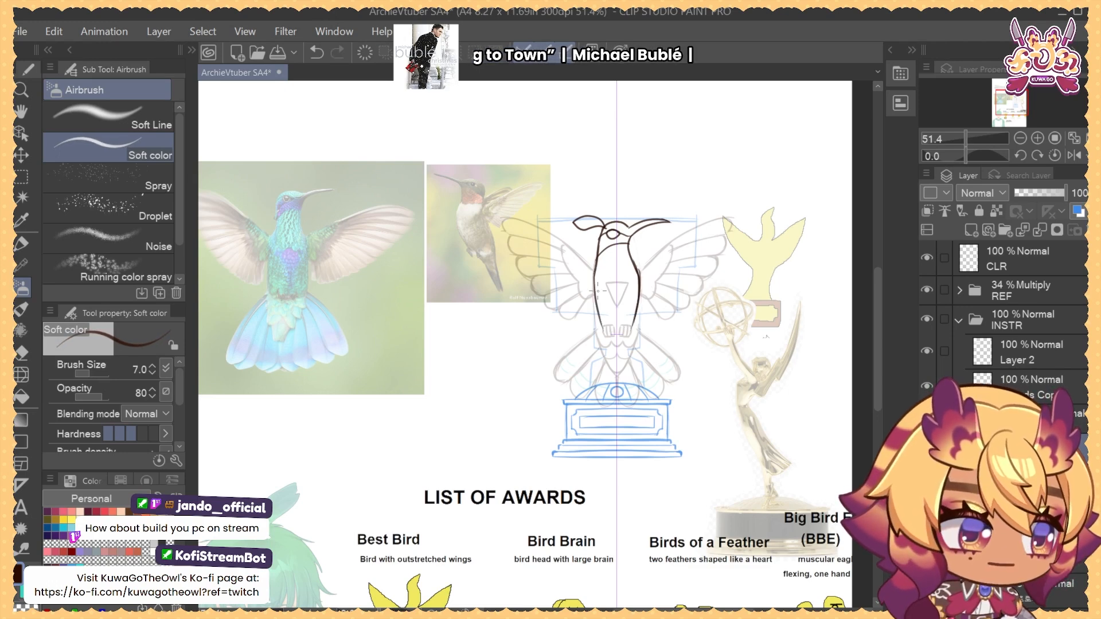
key(ctrl+z)
mouse_move(595, 269)
mouse_down()
mouse_move(592, 333)
mouse_move(607, 314)
mouse_move(595, 303)
mouse_move(596, 329)
mouse_move(638, 291)
mouse_move(598, 331)
mouse_up()
key(ctrl+z)
key(e)
key(b)
drag(593, 286, 597, 334)
Refine the body outline below the beak with Liquify, undoing the stray eraser stroke
key(e)
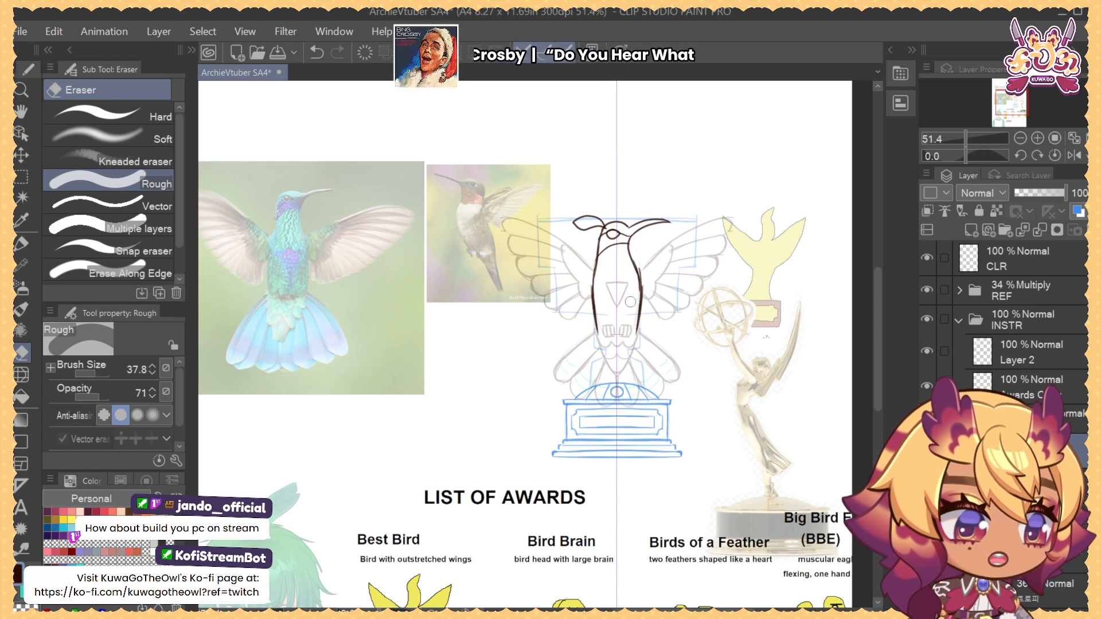
mouse_move(640, 262)
mouse_down()
mouse_move(649, 294)
mouse_move(651, 265)
mouse_move(647, 305)
mouse_move(673, 287)
mouse_move(661, 293)
mouse_move(661, 259)
mouse_up()
key(ctrl+z)
key(j)
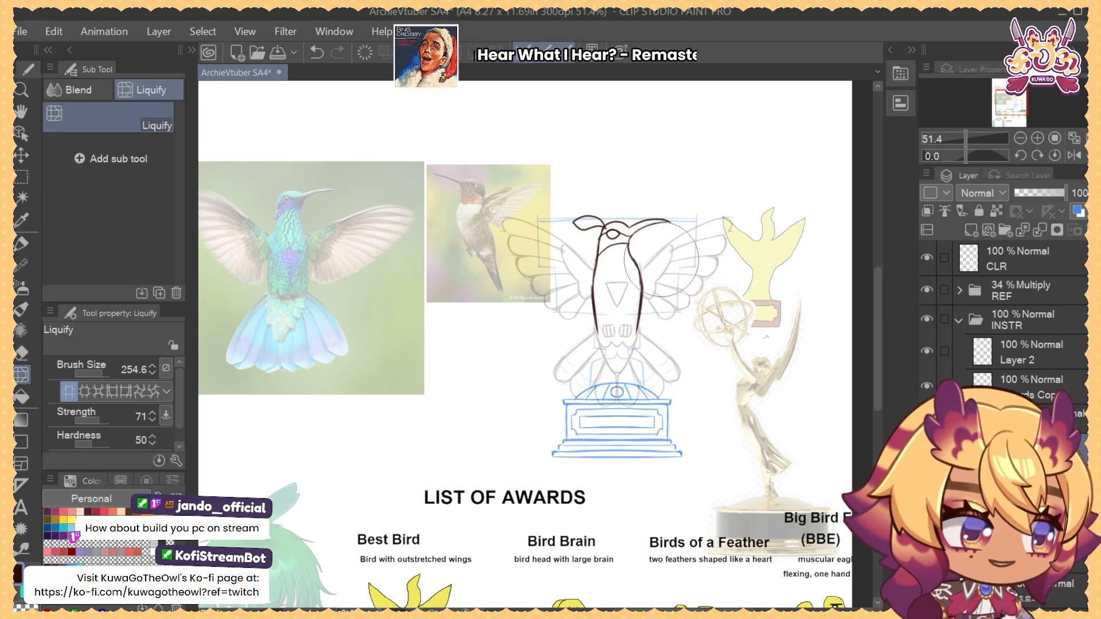
key(b)
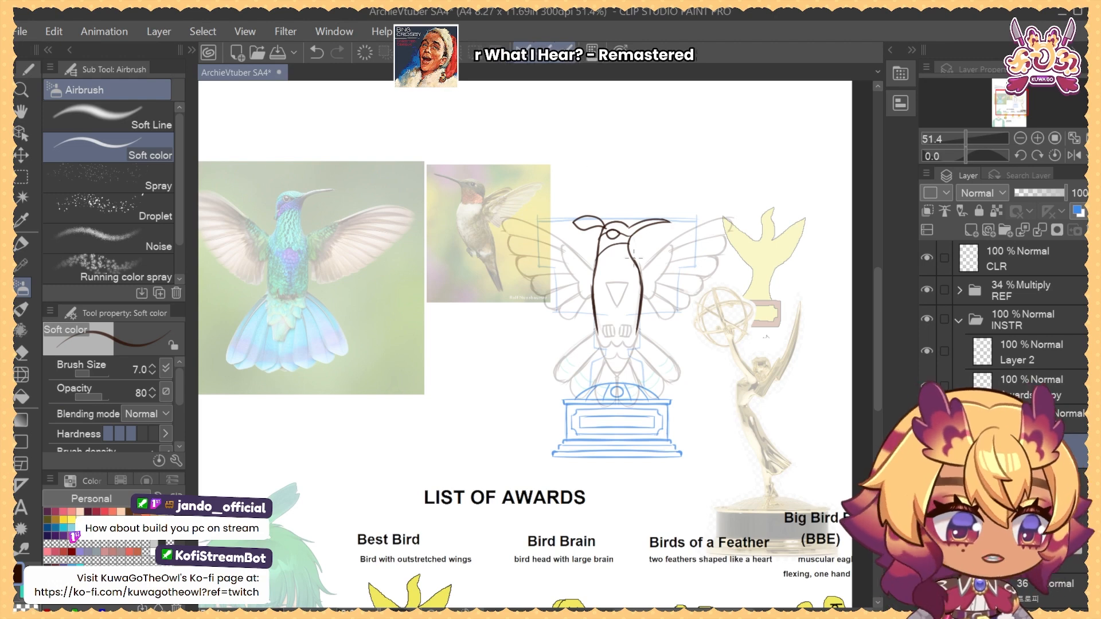
key(e)
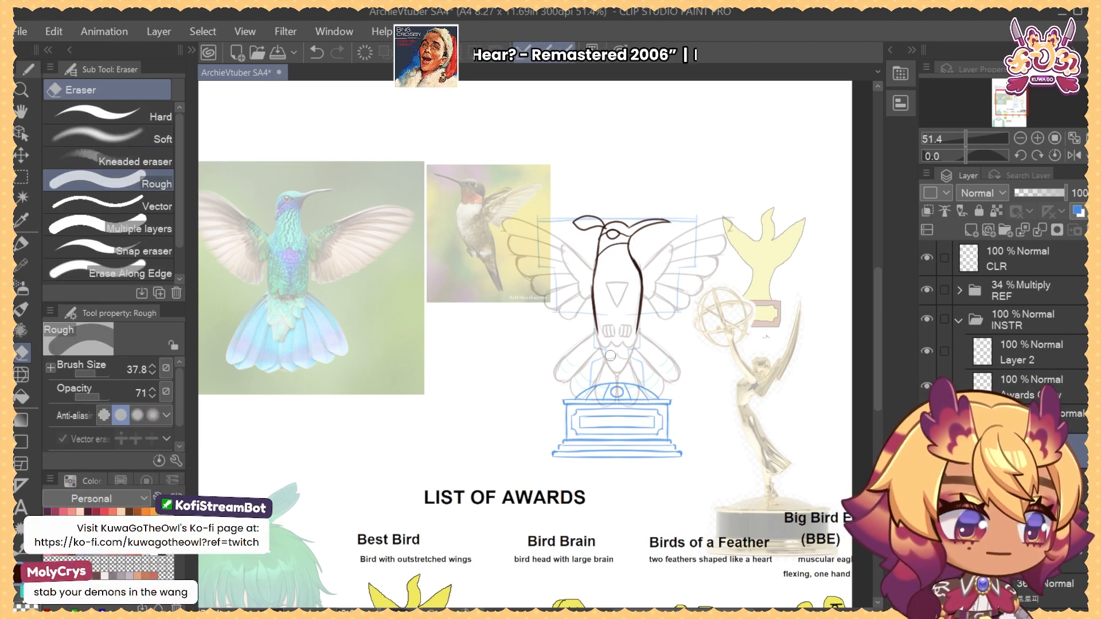
Raise the opacity of the faded spread-wing bird sketch's layer to 100%
click(1020, 486)
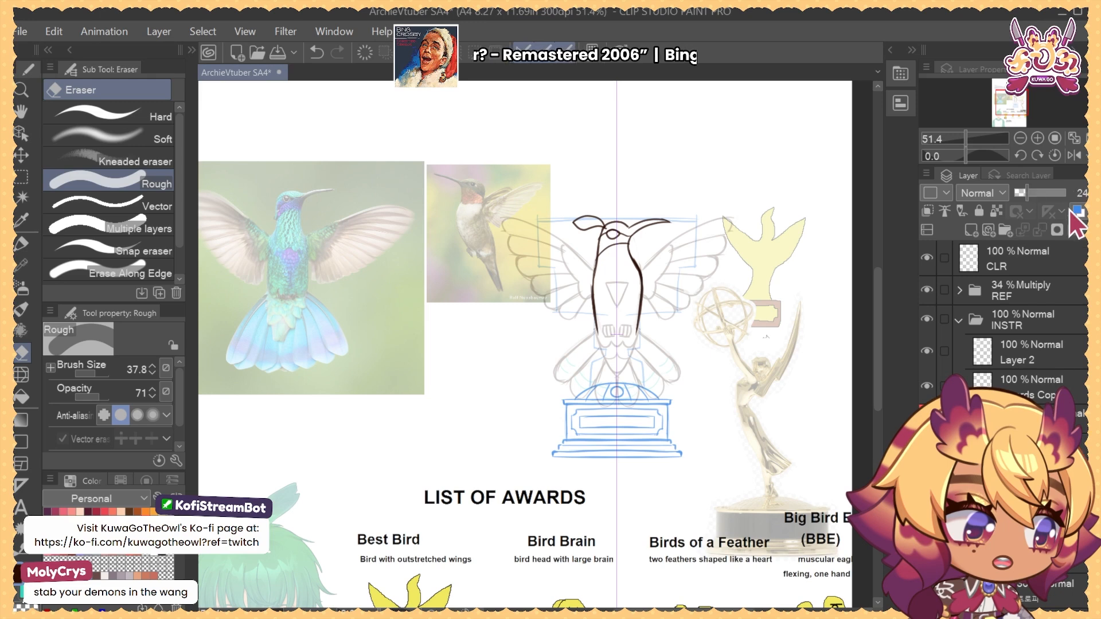
drag(1031, 193, 1068, 192)
drag(798, 298, 784, 312)
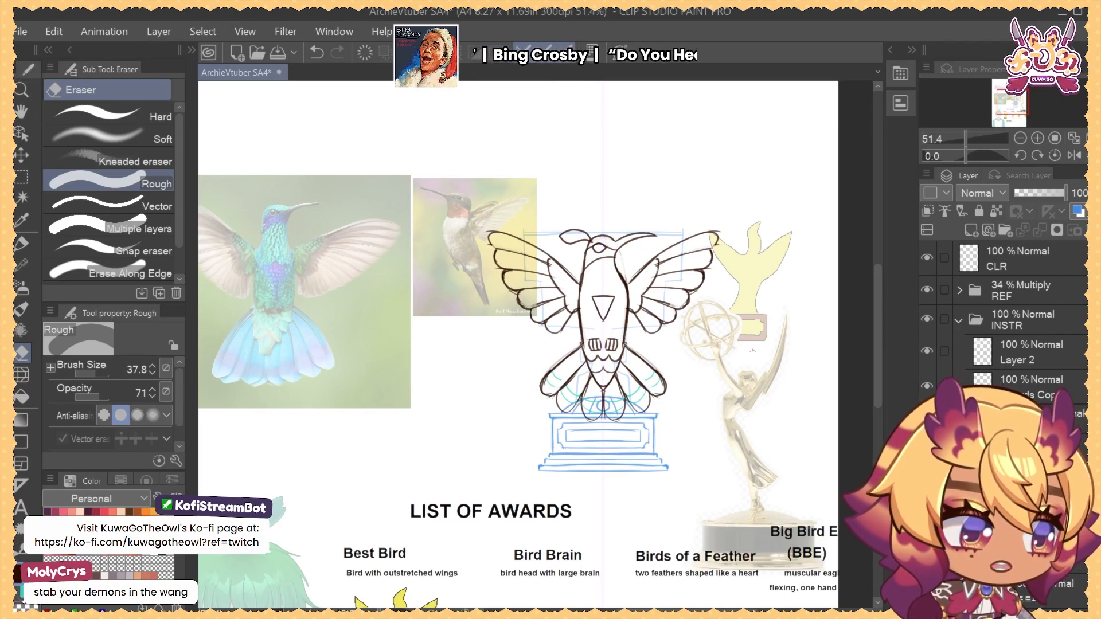
Draw mirrored teal contour lines along the inner wing feathers with the Soft color airbrush, undoing unwanted strokes
key(b)
drag(682, 357, 711, 369)
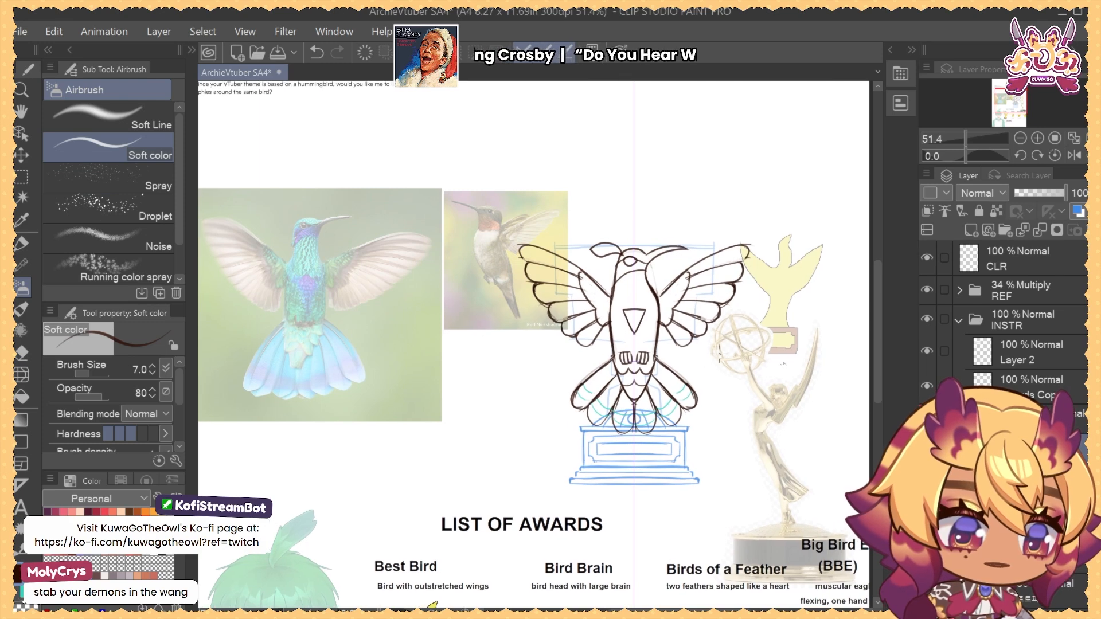
key(x)
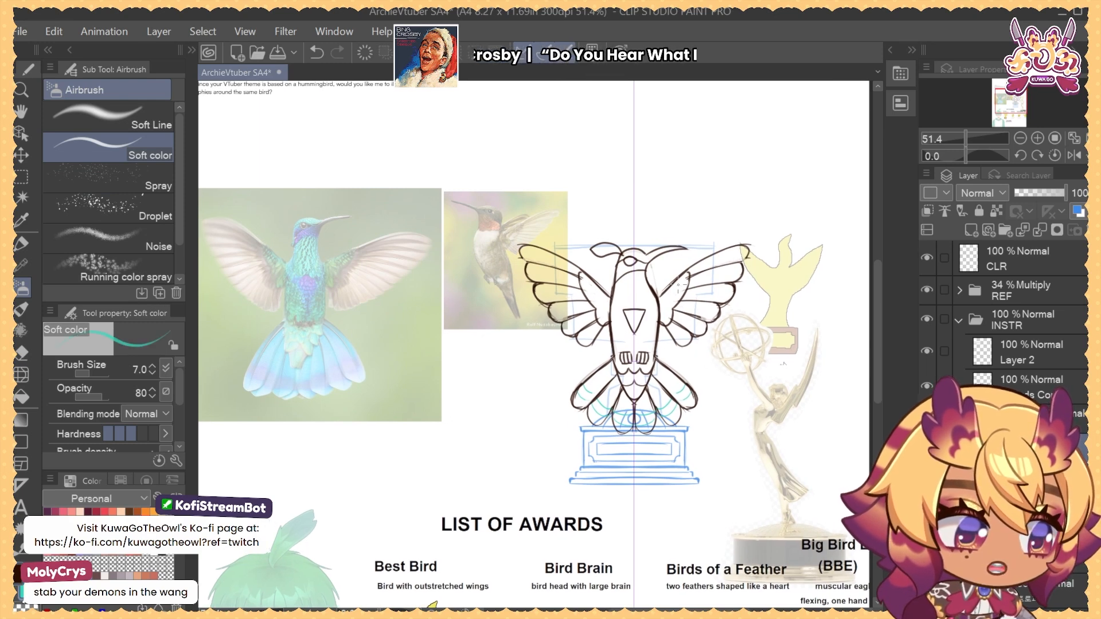
drag(678, 281, 670, 303)
drag(599, 302, 608, 315)
key(ctrl+z)
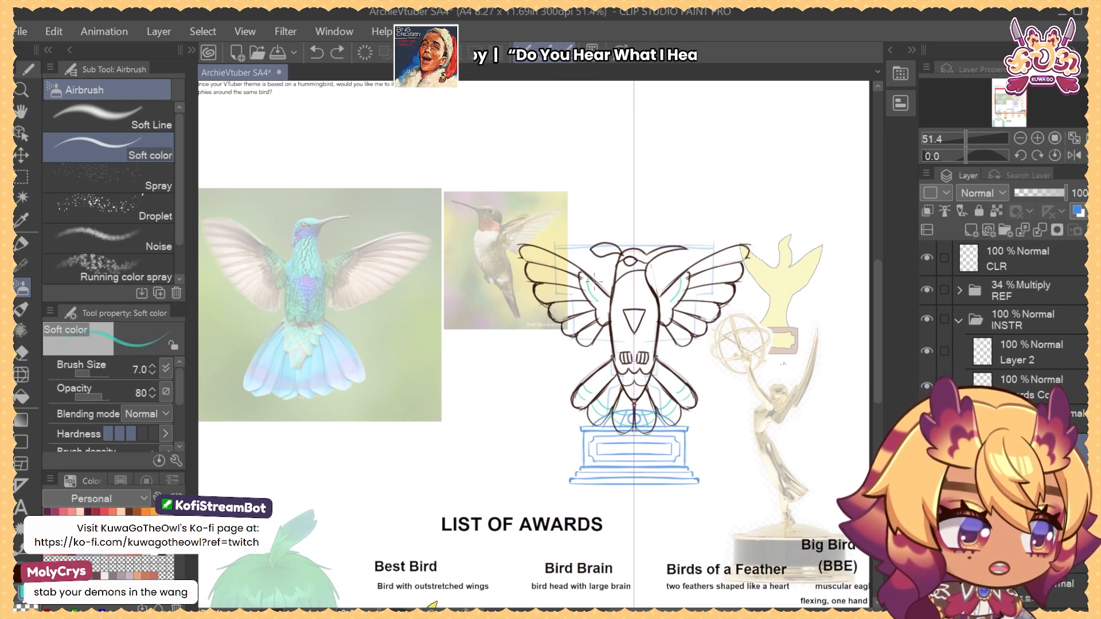
key(ctrl+z)
drag(589, 279, 605, 319)
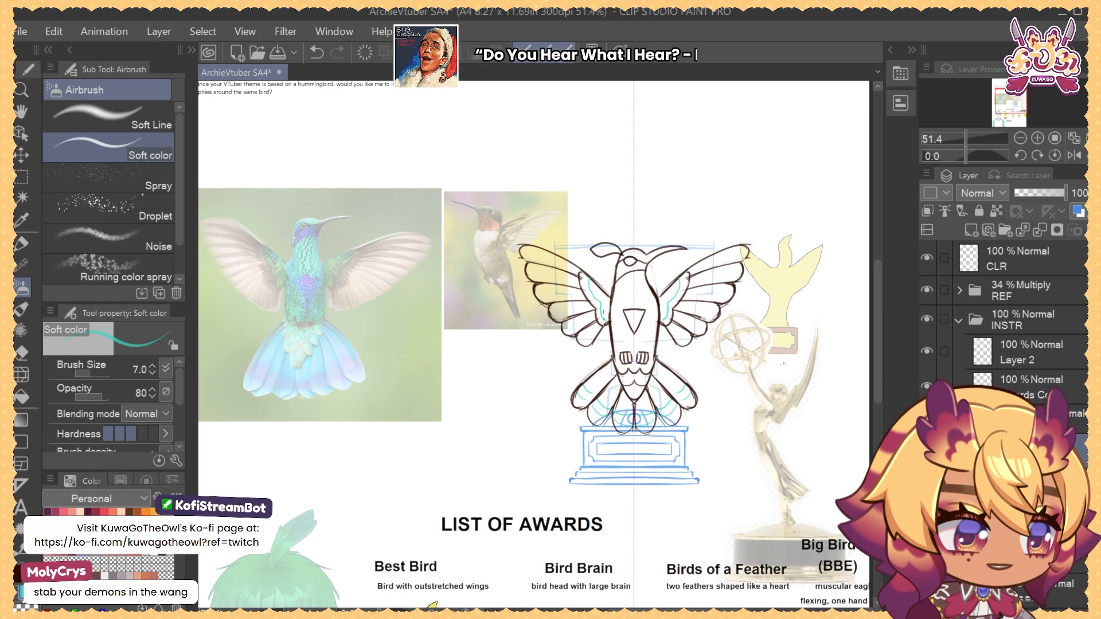
Toggle the visibility of the sketch layers to compare the bird drawing with and without the base and guide lines
click(927, 485)
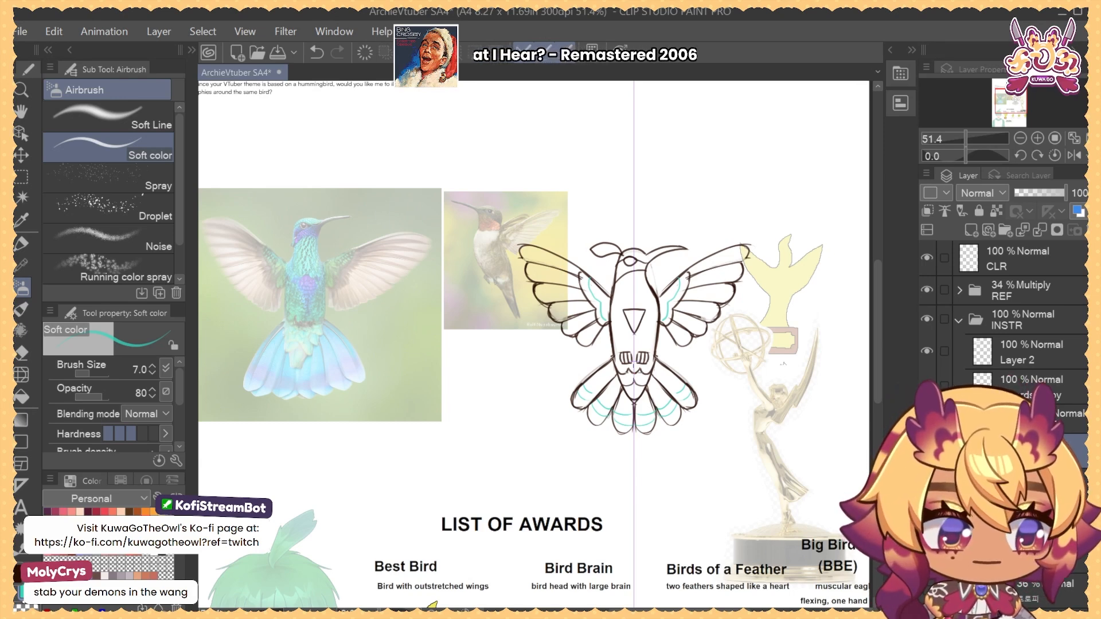
click(926, 487)
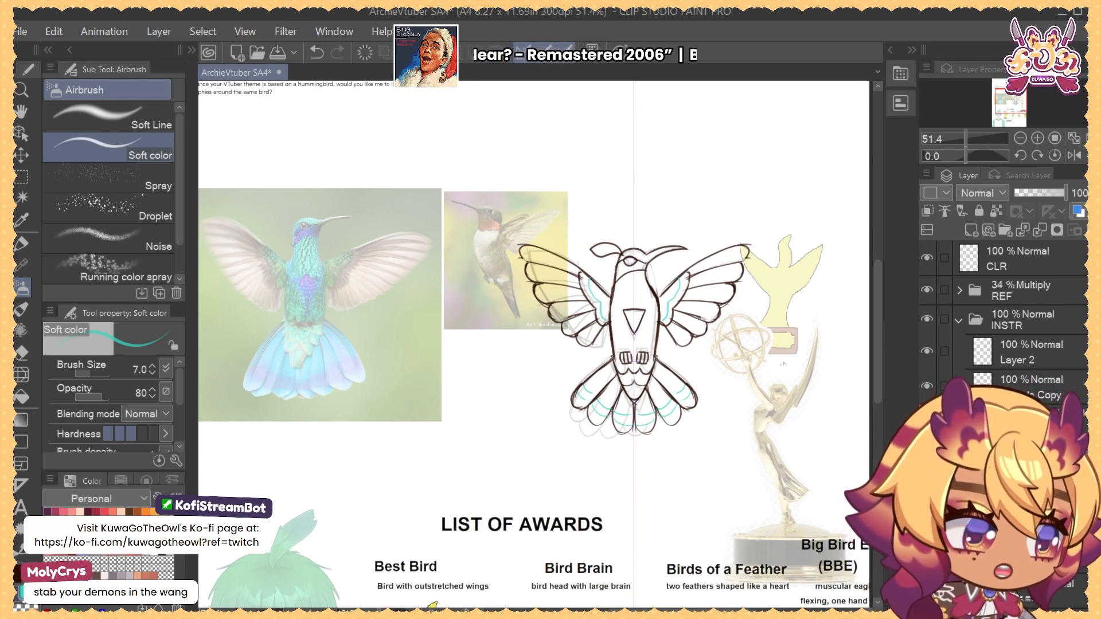
click(926, 488)
click(926, 521)
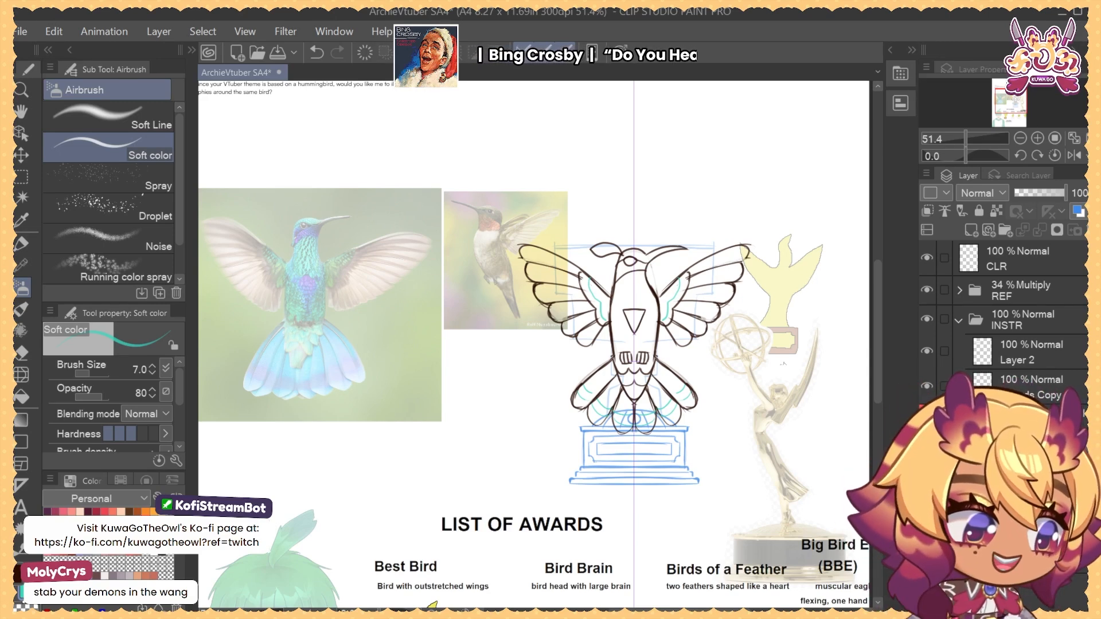
click(926, 419)
click(927, 419)
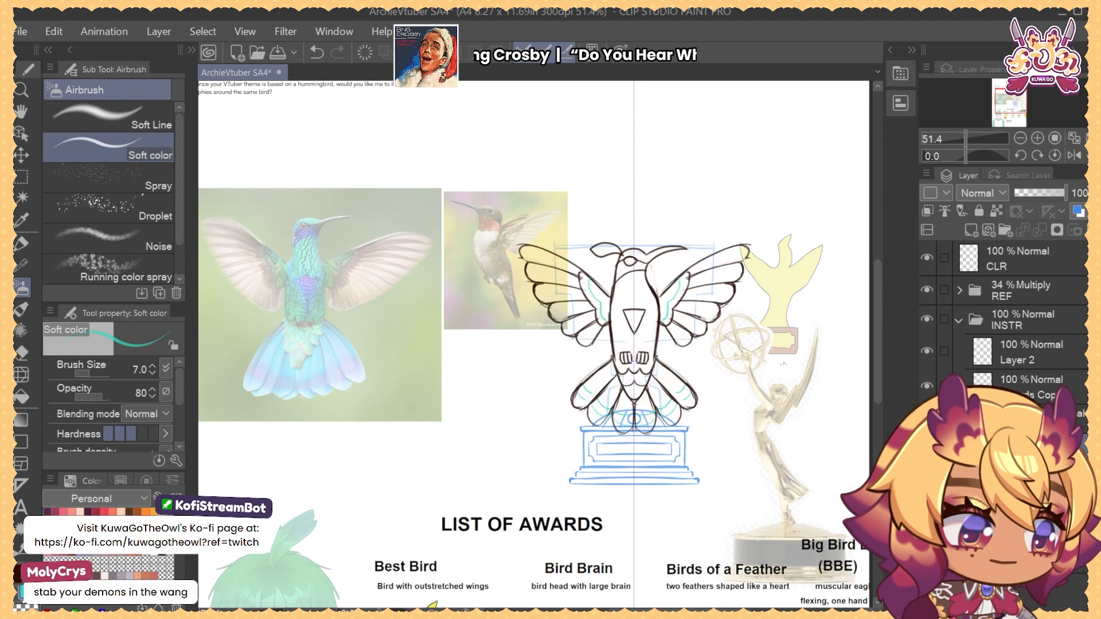
Hide and reshow the spread-wing bird sketch to check it against the trophy base and award list
click(926, 419)
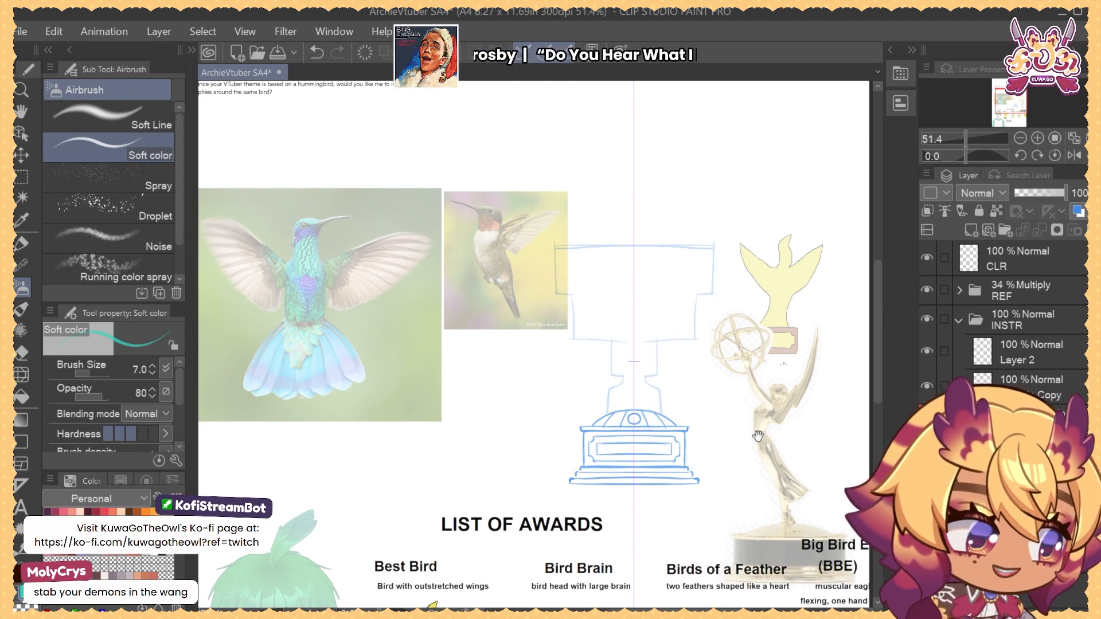
drag(775, 473, 737, 330)
click(927, 419)
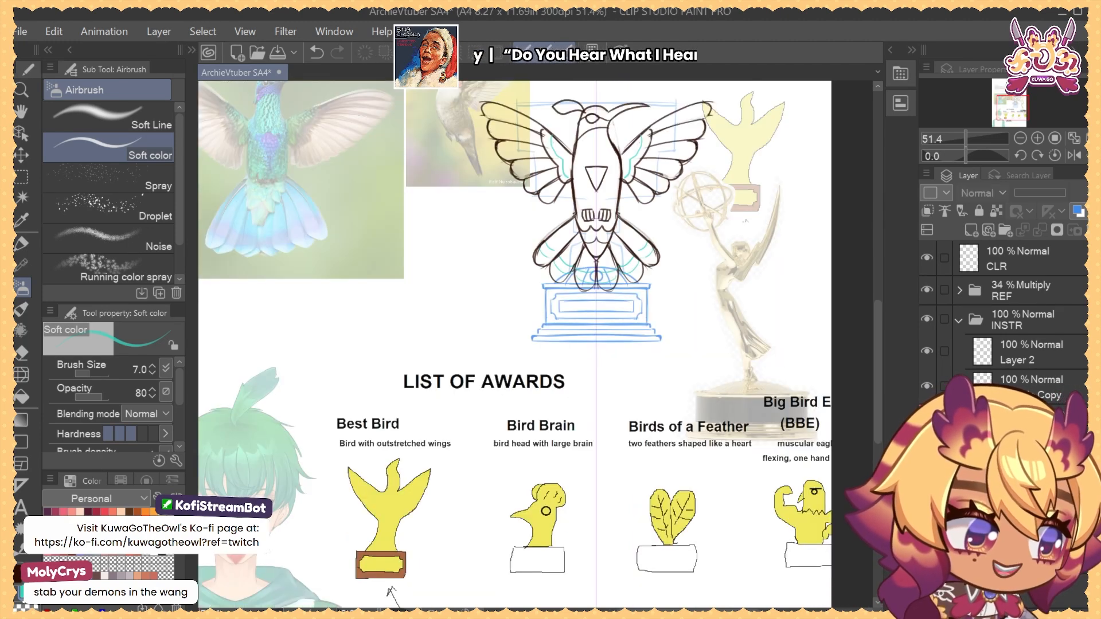
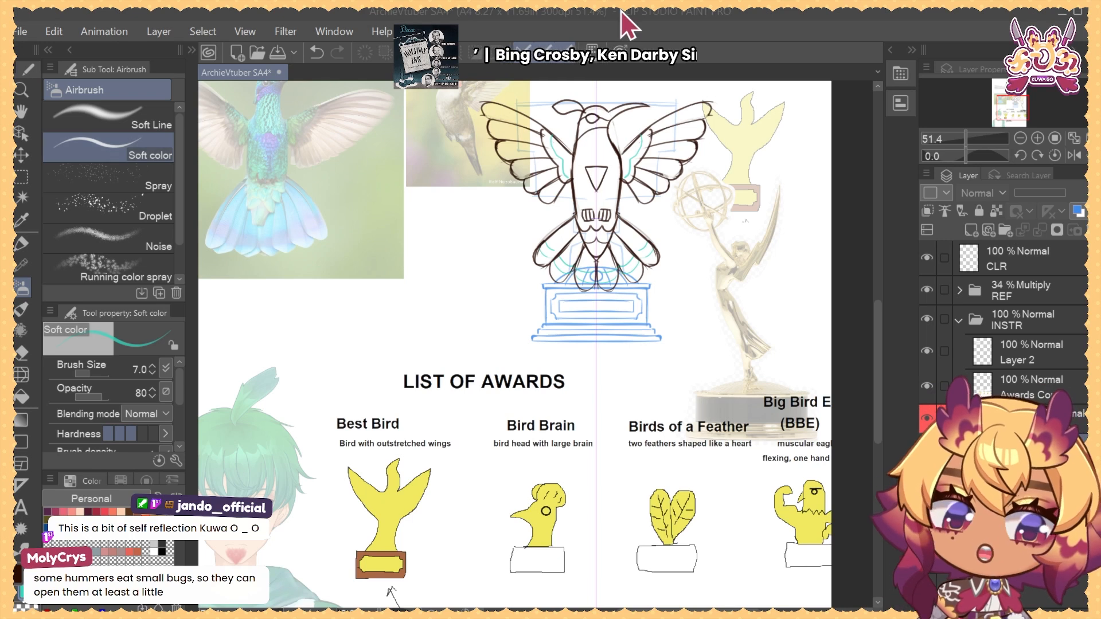
Add a pink brain reference image on a new layer above emmy Copy inside the REF folder
click(1035, 323)
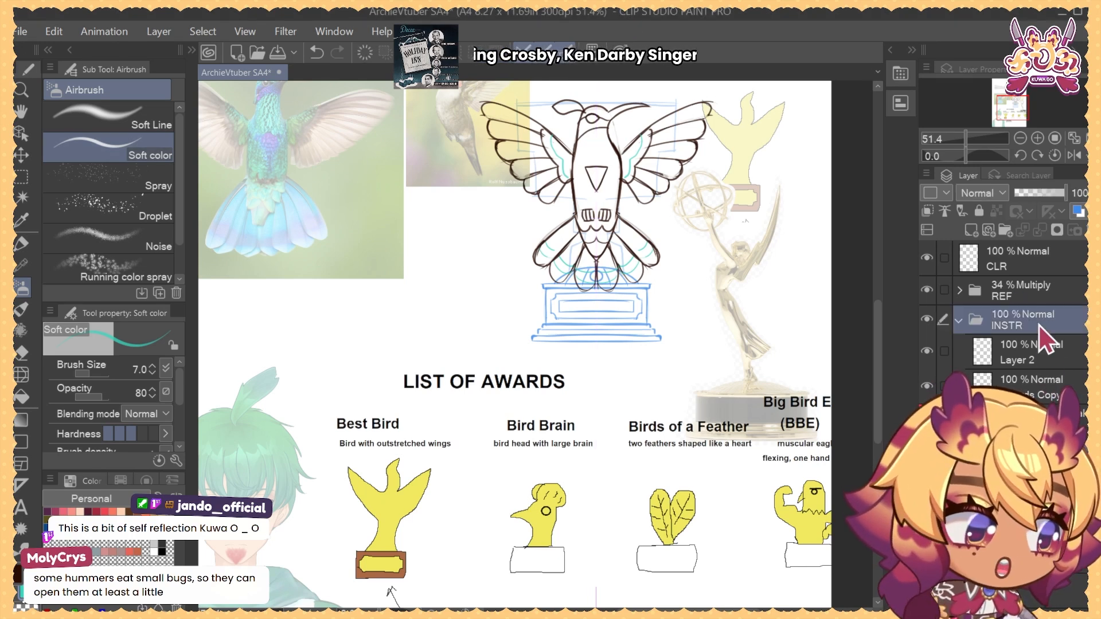
click(1019, 345)
click(959, 292)
click(959, 291)
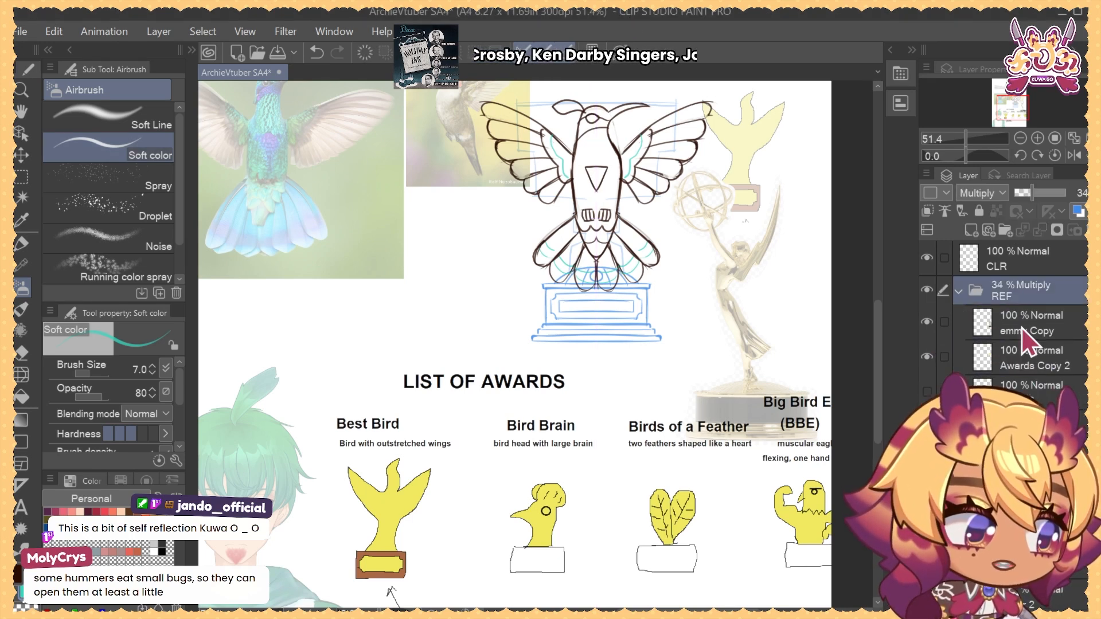
click(1026, 323)
drag(373, 196, 457, 382)
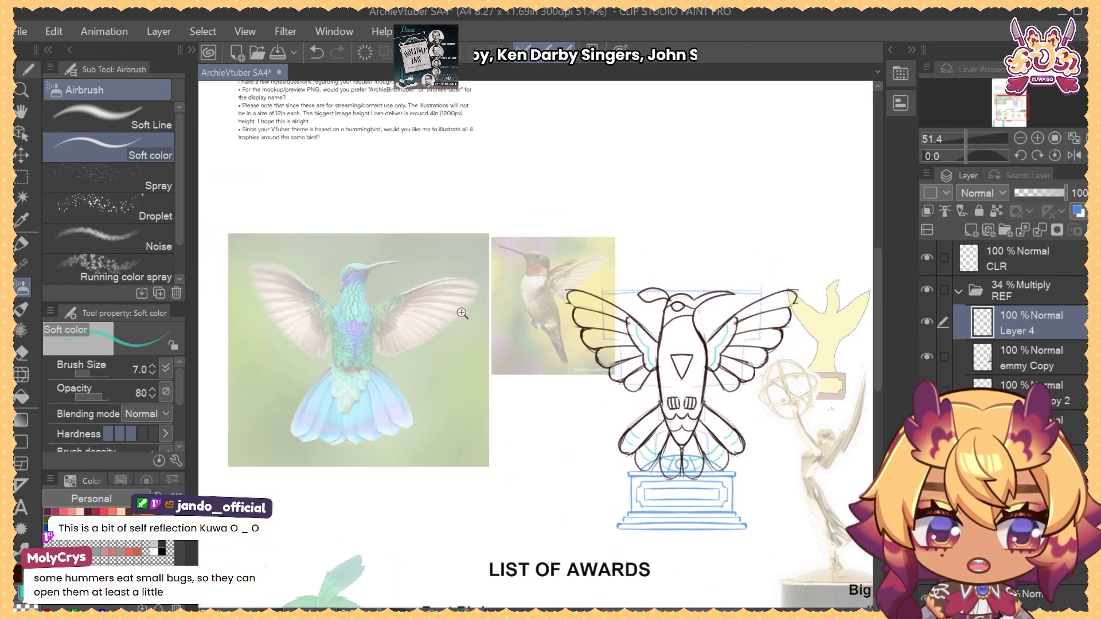
drag(481, 278, 335, 102)
drag(515, 377, 561, 394)
scroll(997, 401, down, 5)
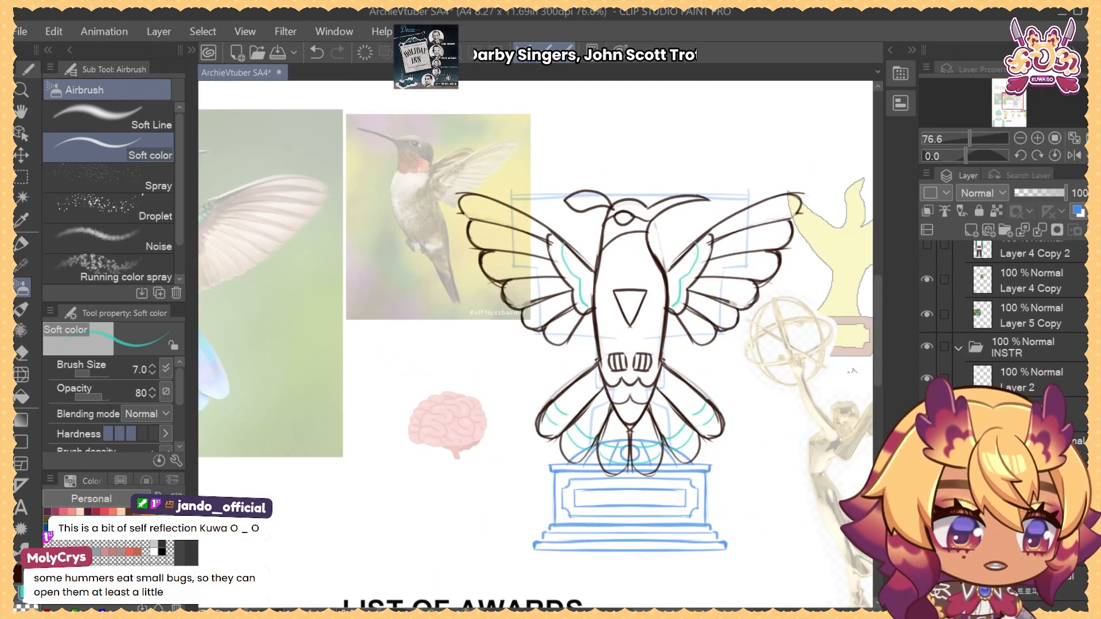
Hide the spread-wing bird sketch and move the brain reference up, closer to the small hummingbird photo
click(926, 428)
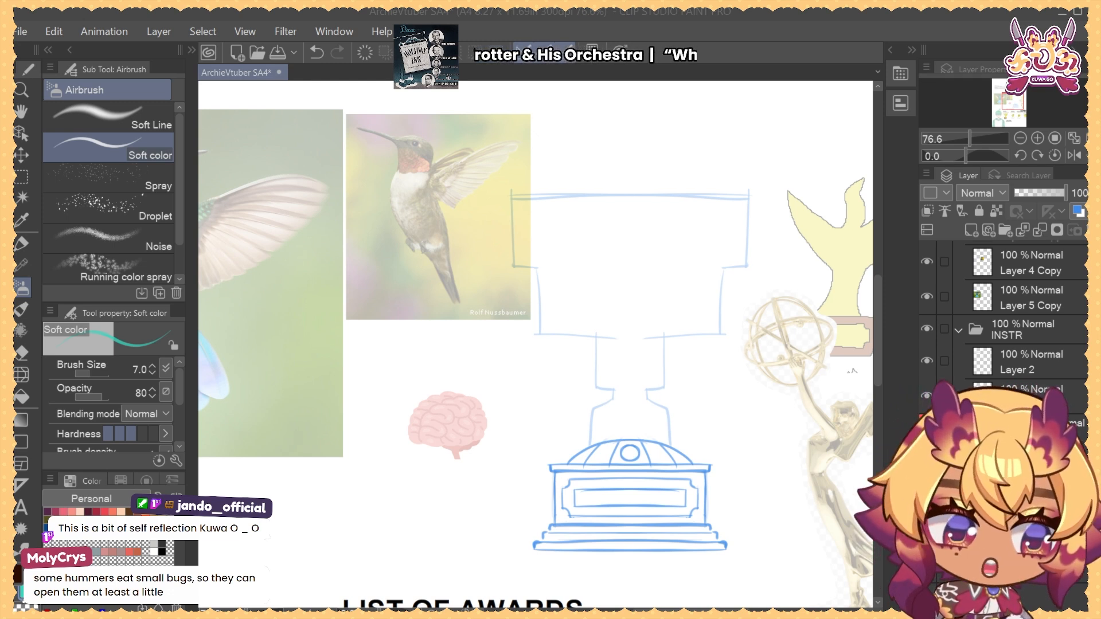
click(1026, 465)
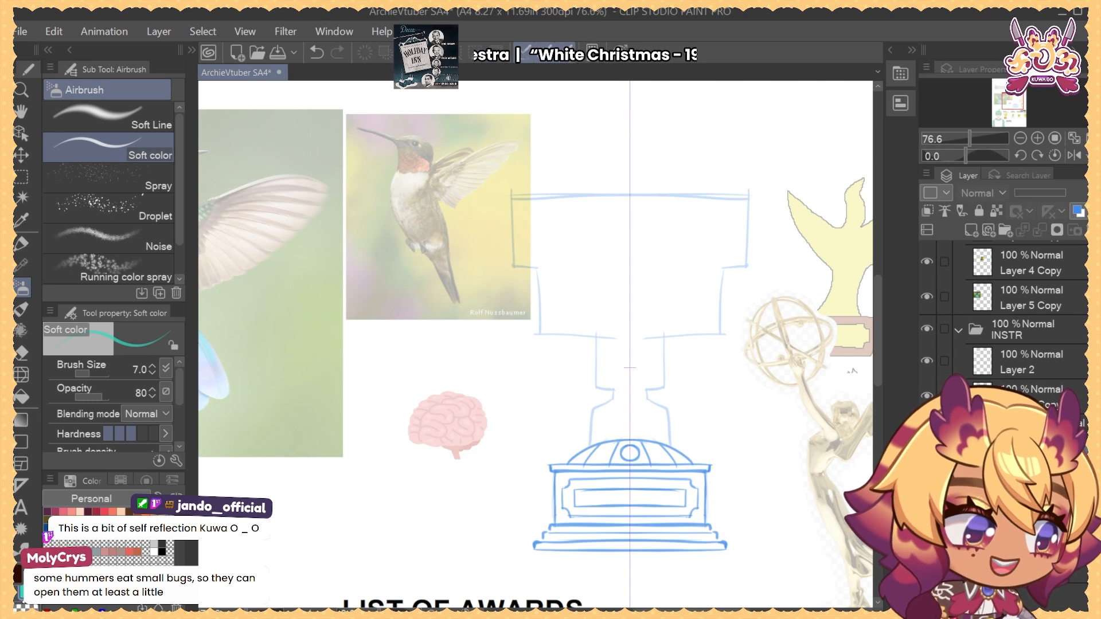
drag(665, 420, 632, 433)
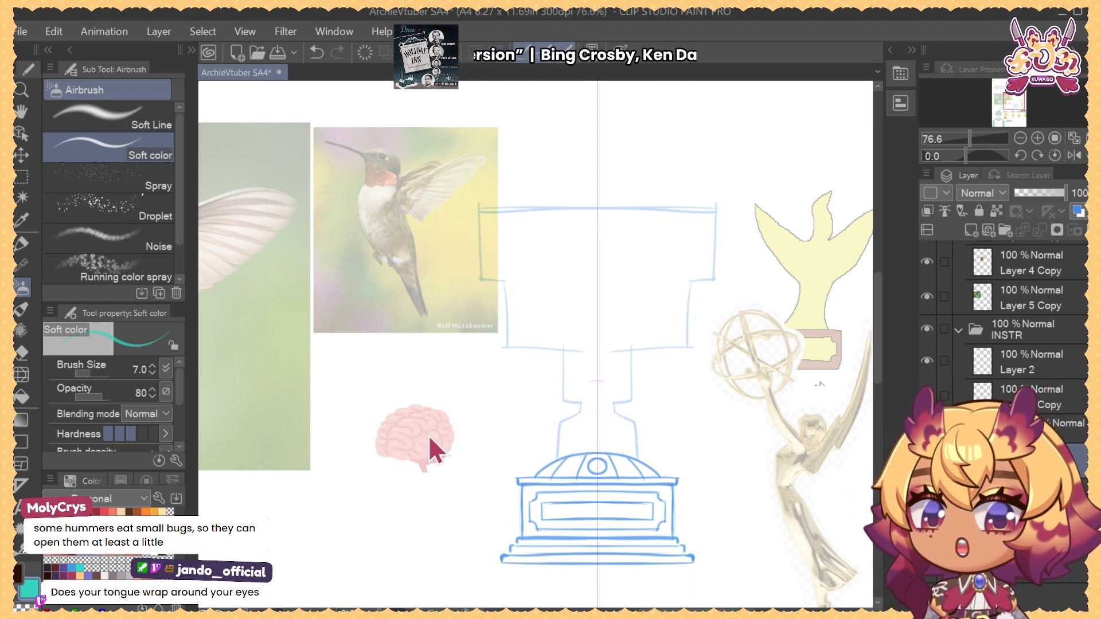
drag(428, 435, 462, 383)
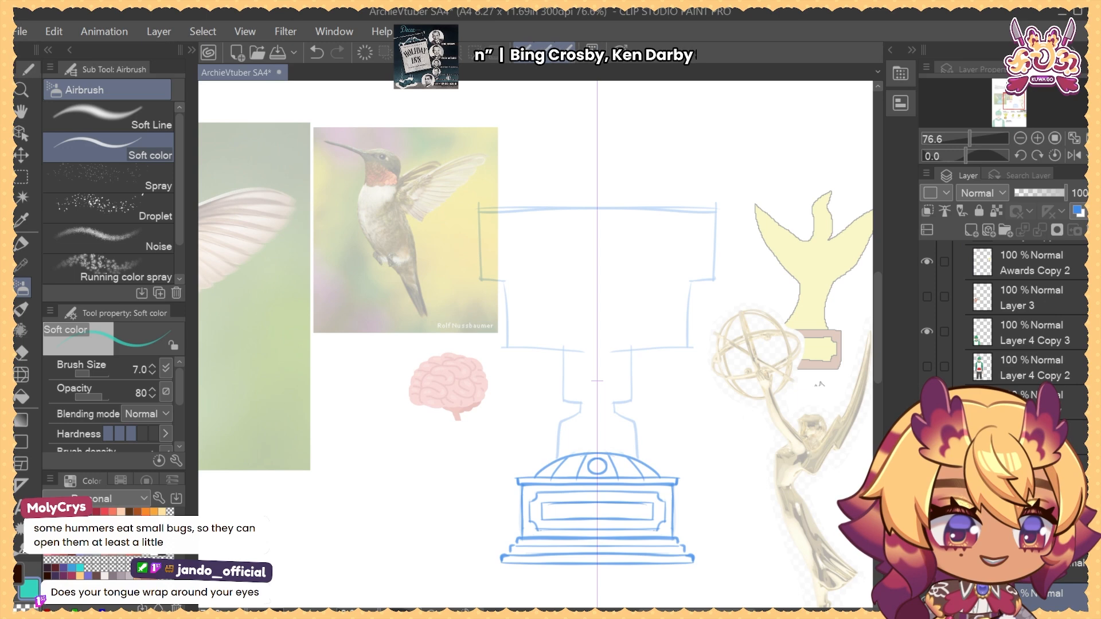
Copy a rectangular area around the bird's head to its own layer, hide the full bird, and flip the copy horizontally
scroll(1014, 321, down, 3)
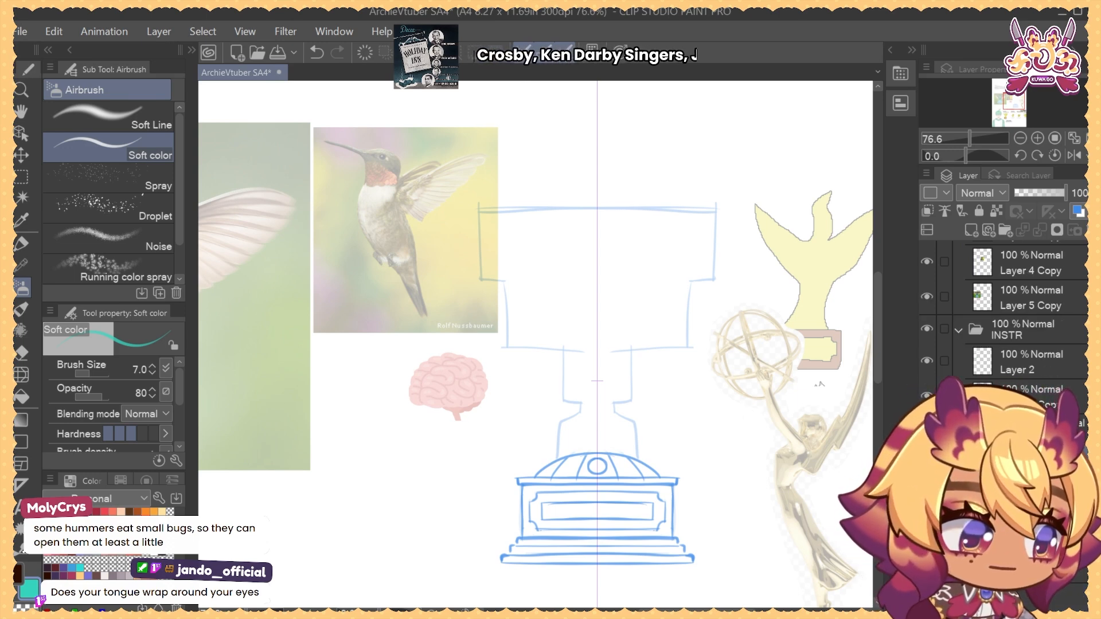
scroll(685, 221, down, 6)
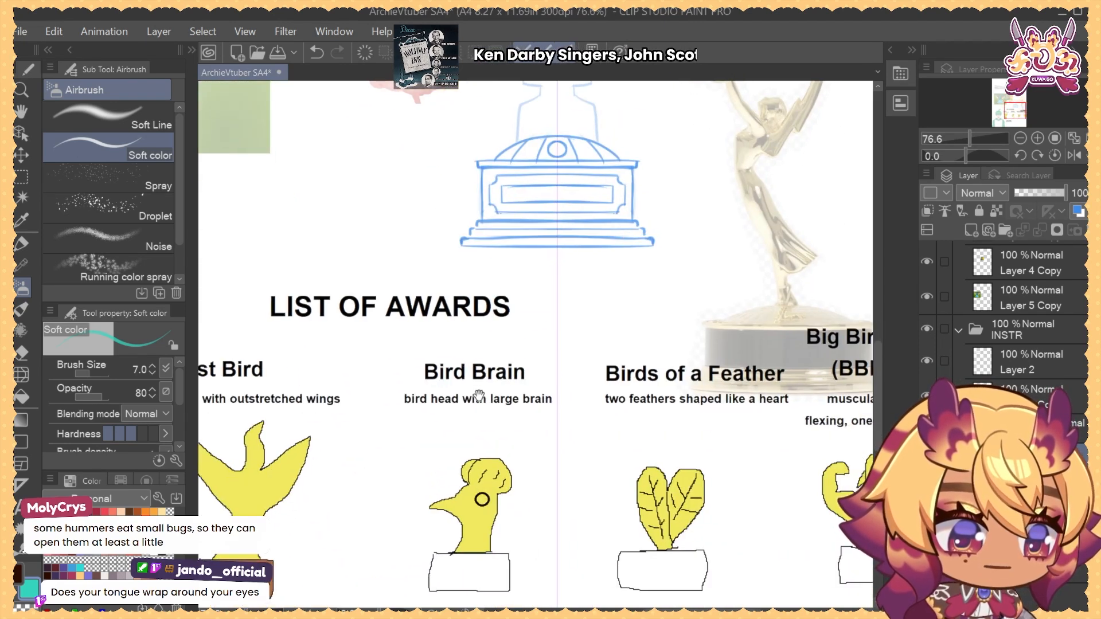
scroll(470, 290, up, 7)
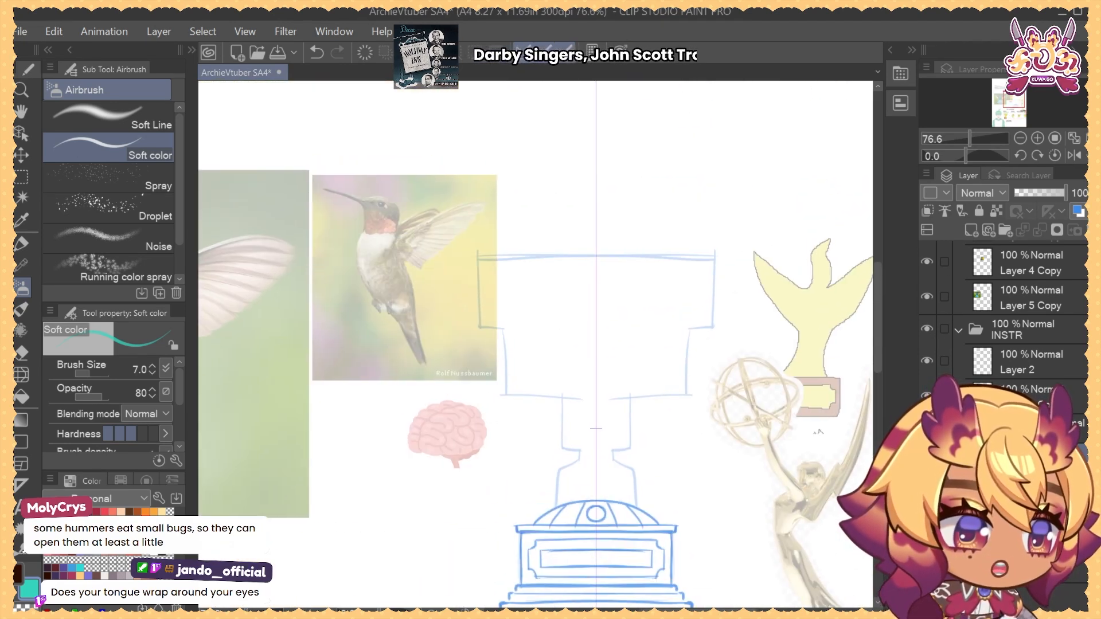
click(926, 424)
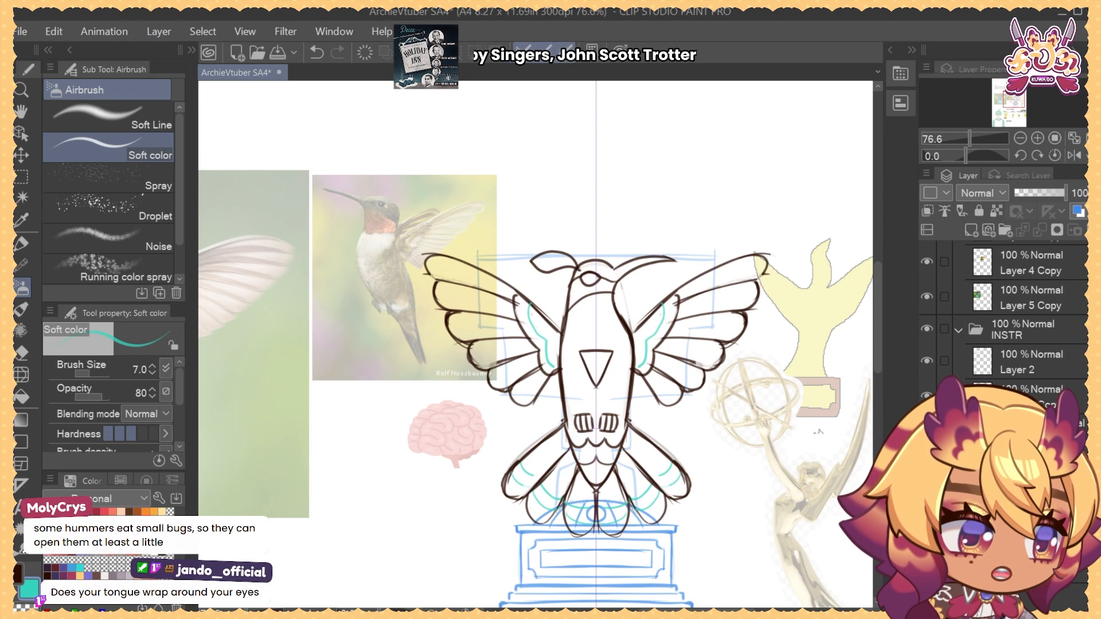
key(m)
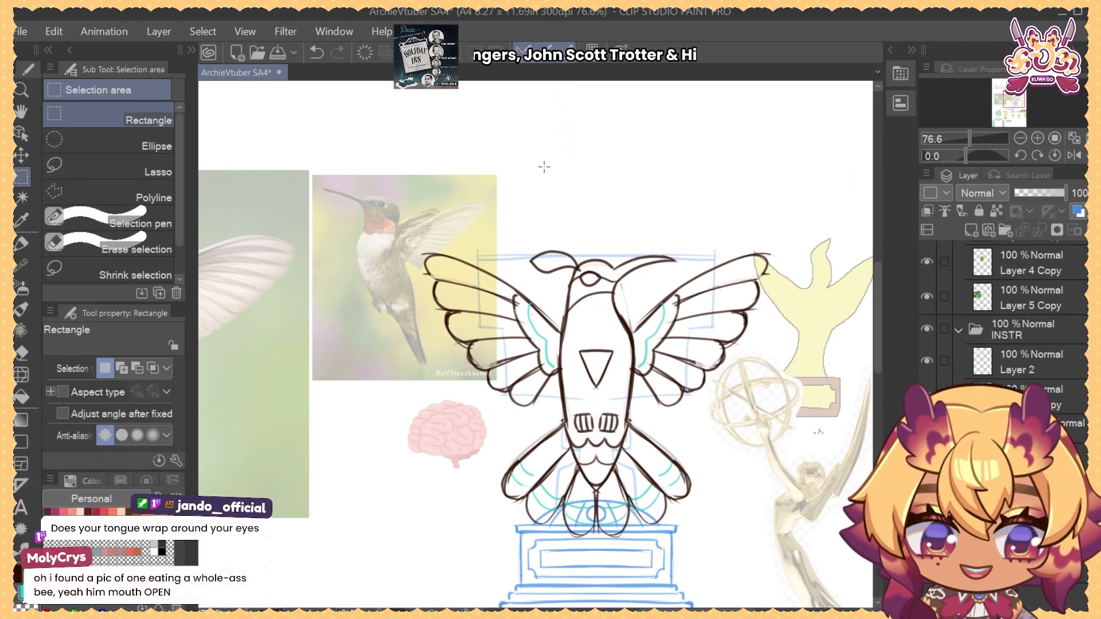
drag(521, 216, 679, 343)
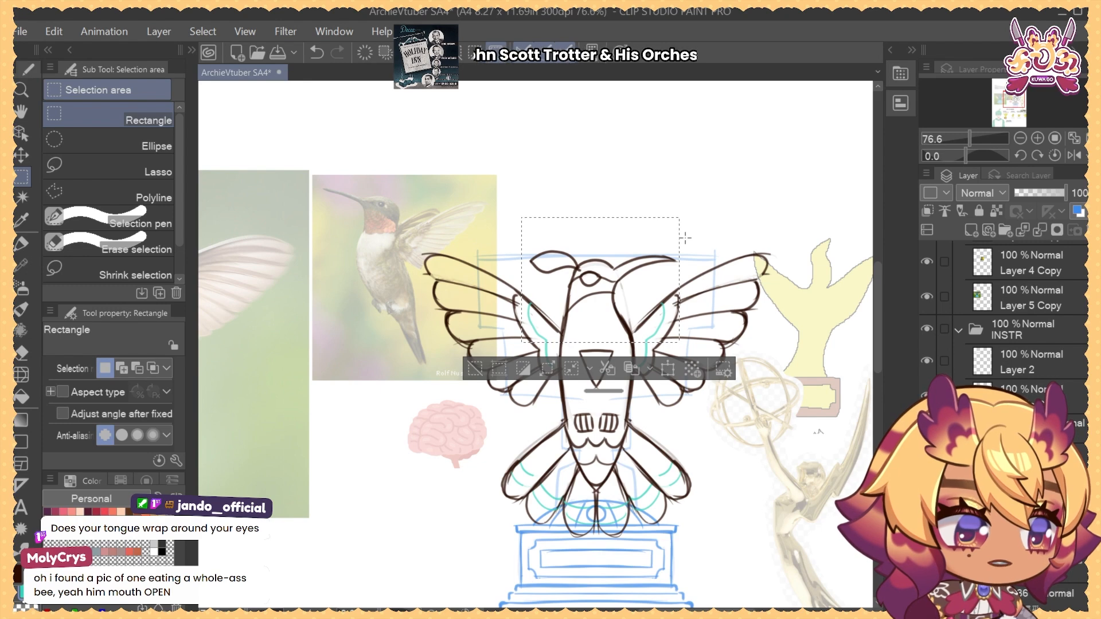
key(ctrl+d)
click(927, 494)
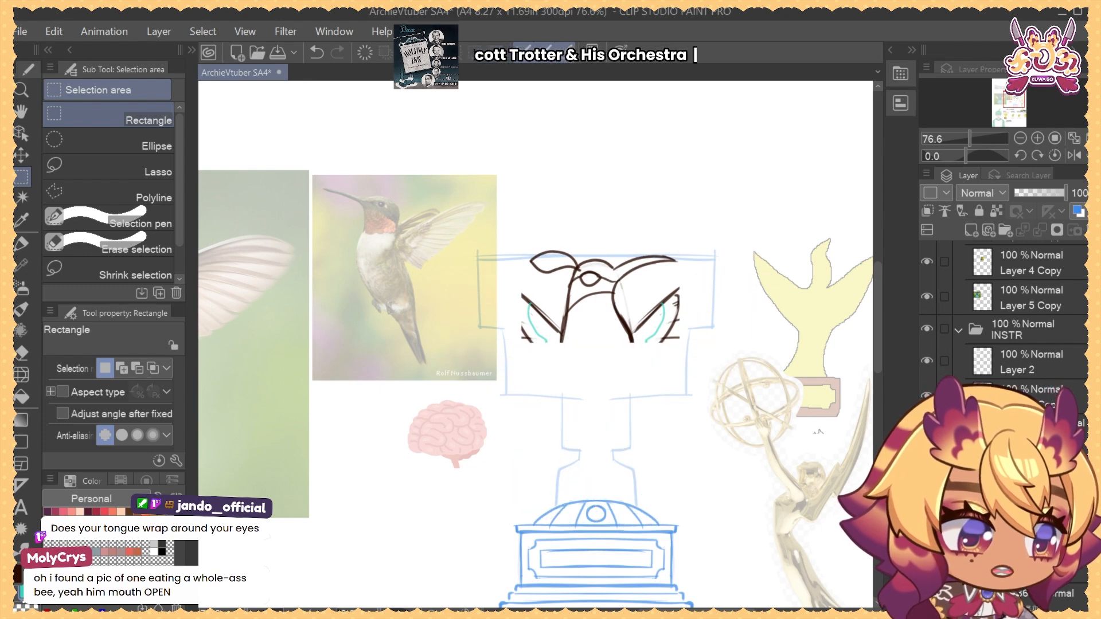
key(ctrl+t)
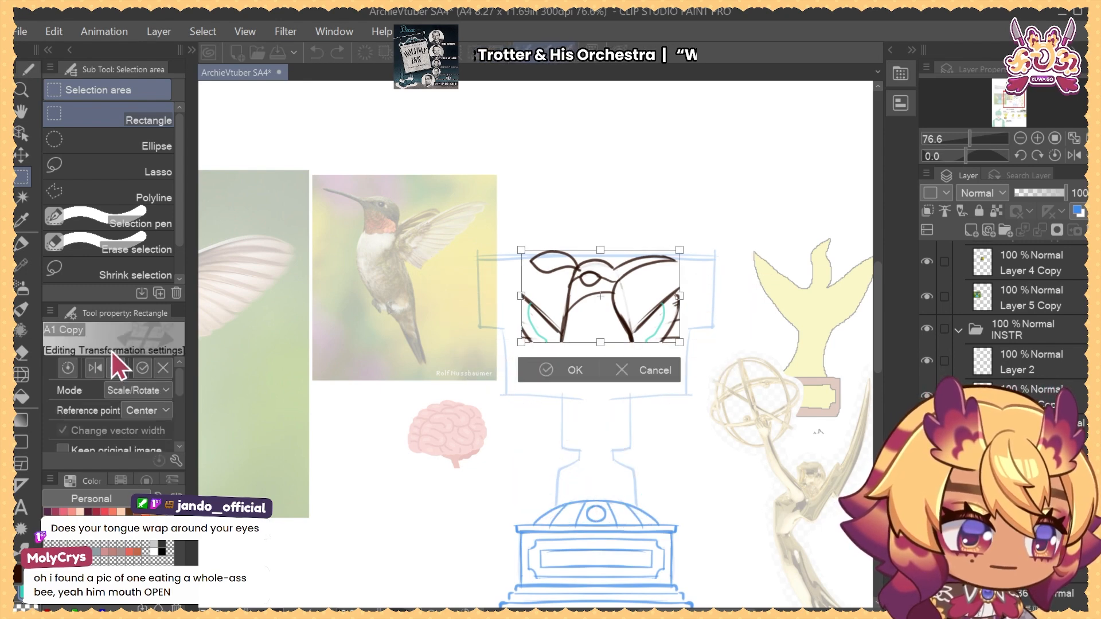
click(97, 369)
key(Return)
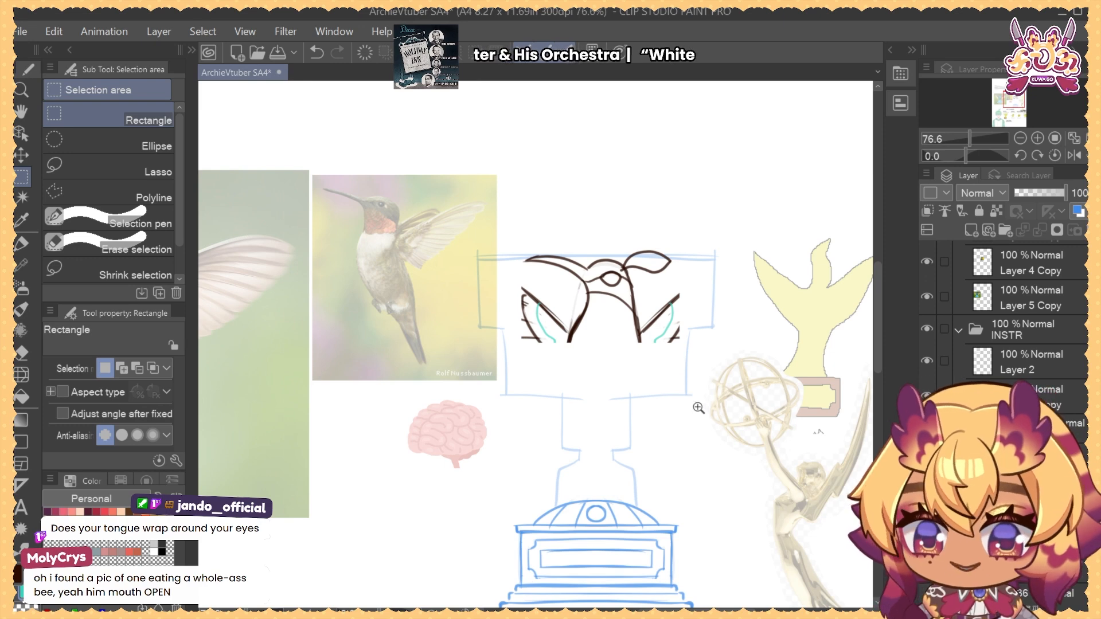
Examine the Bird Brain and Big Bird designs in the award list, marking them with temporary selections
drag(698, 408, 645, 415)
drag(711, 540, 700, 280)
drag(631, 463, 633, 504)
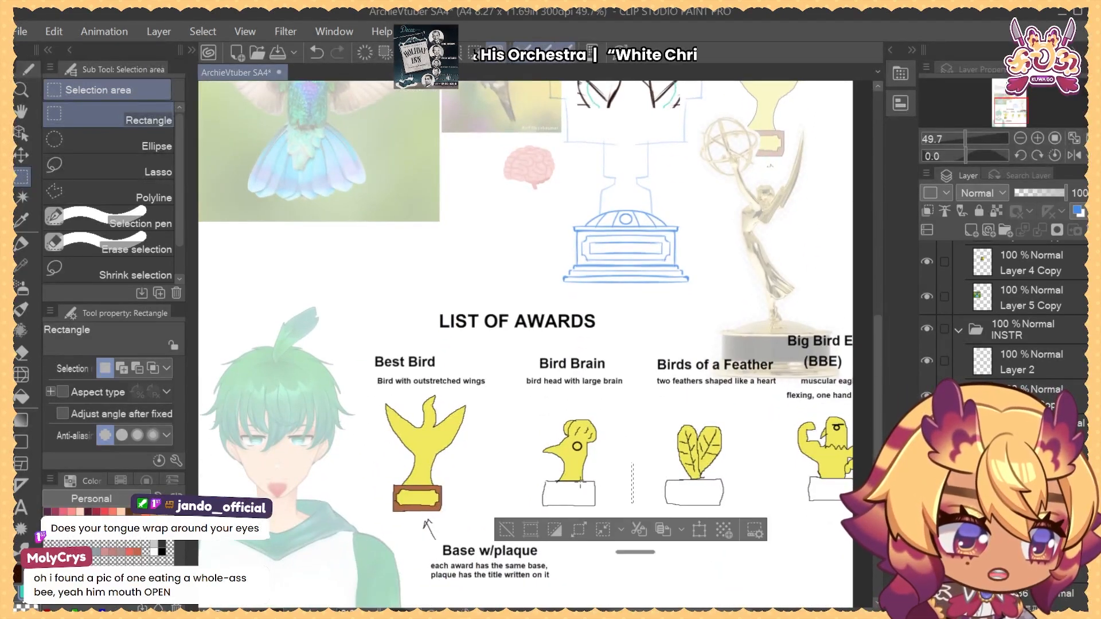
click(624, 547)
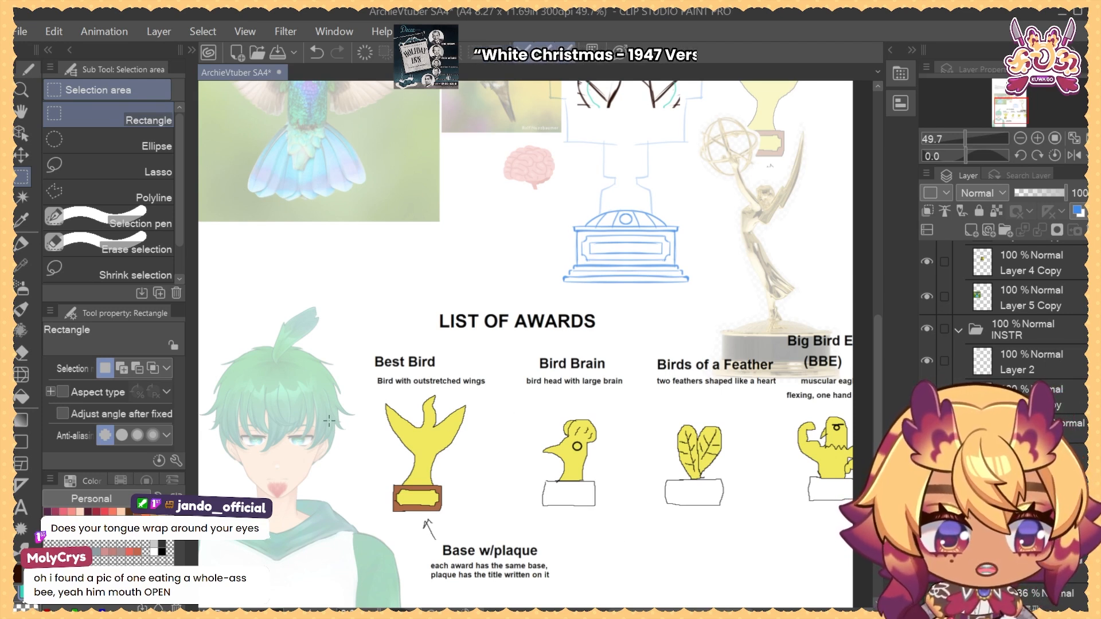
drag(796, 406, 855, 477)
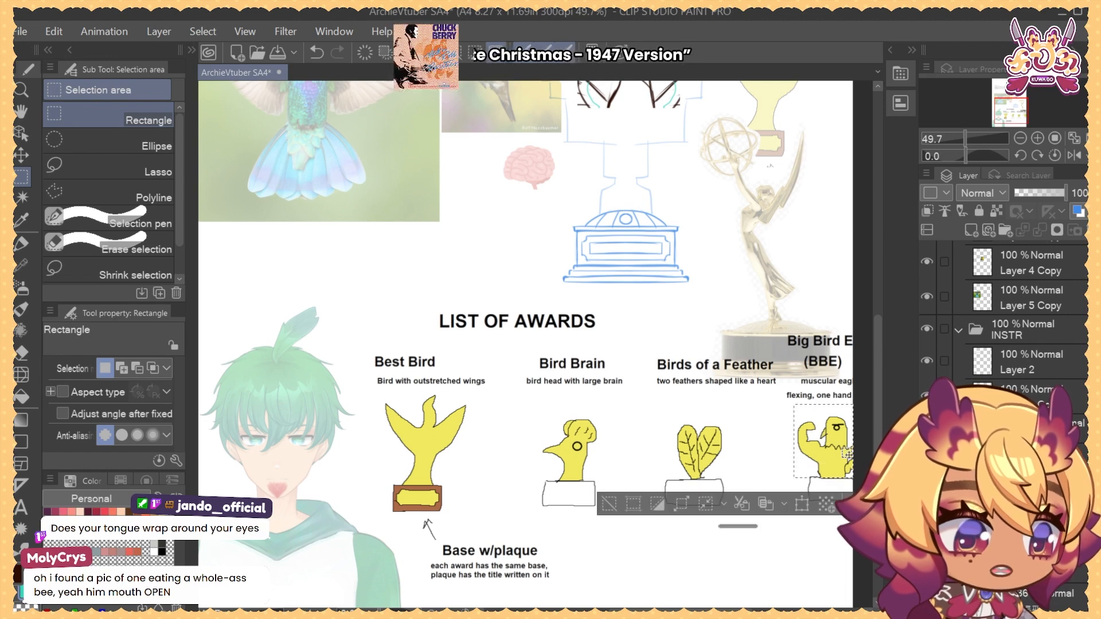
click(836, 418)
drag(536, 405, 608, 496)
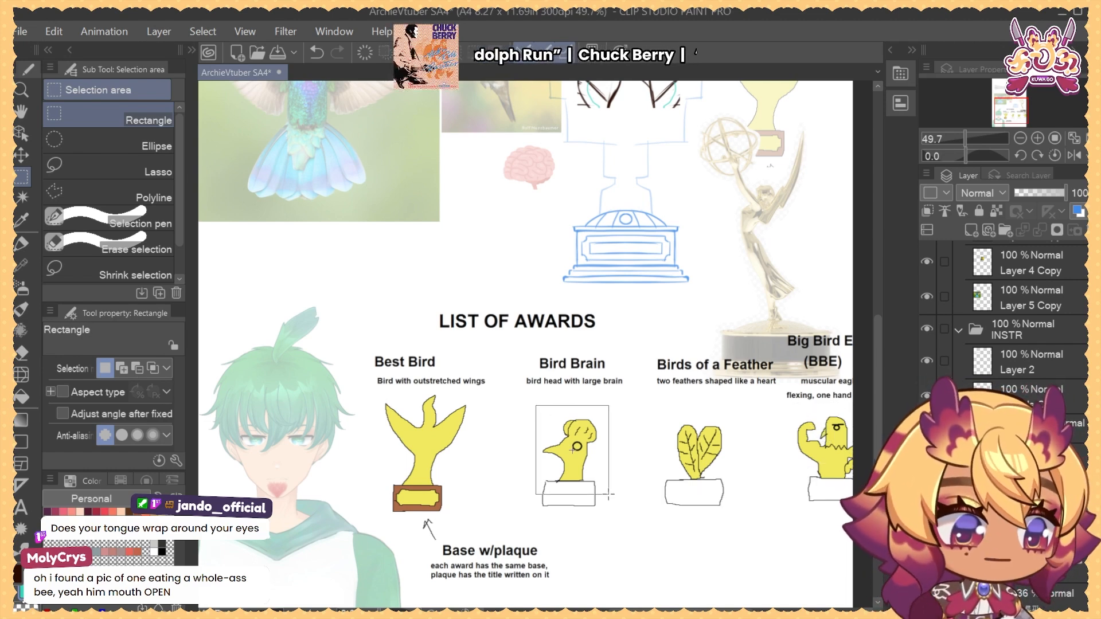
click(796, 365)
Show the full spread-wing bird sketch in place of the head copy and flip the whole bird horizontally
click(926, 458)
click(926, 487)
click(926, 458)
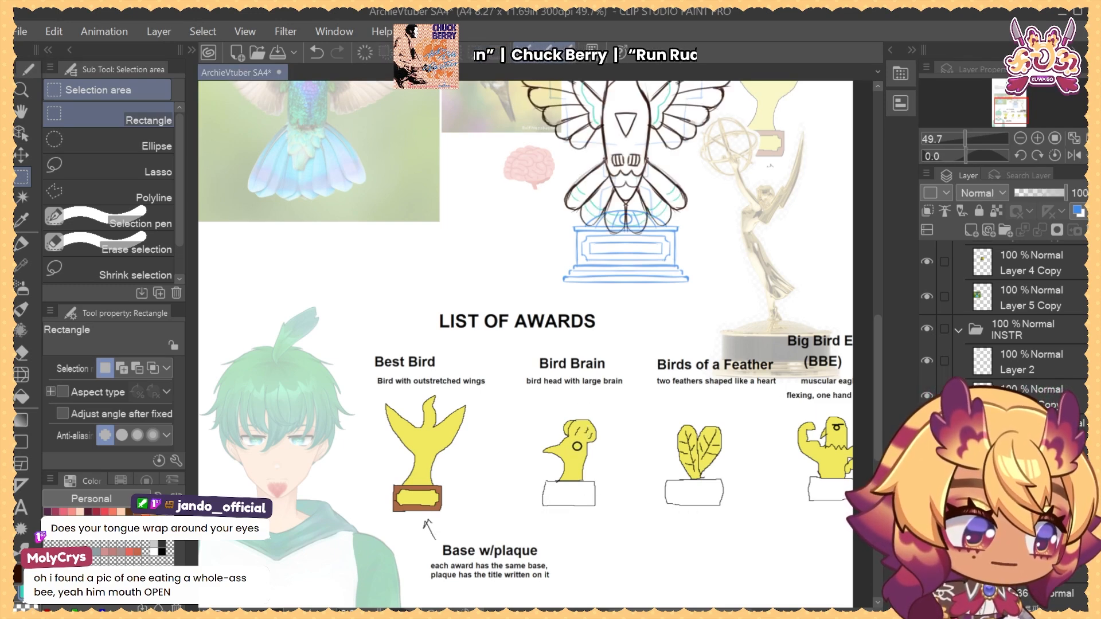
click(926, 459)
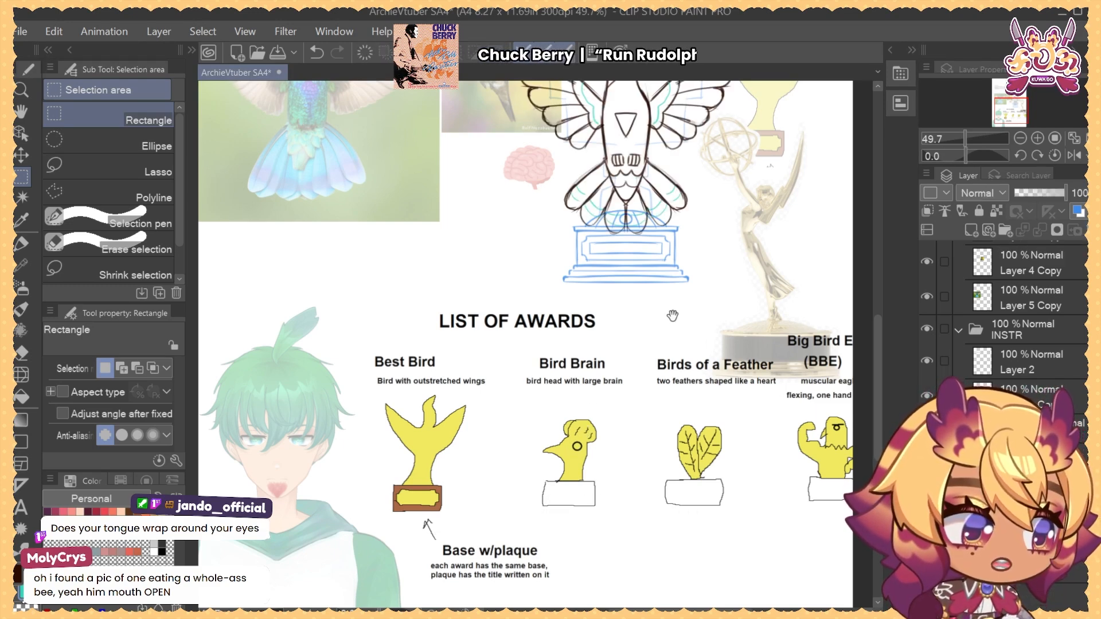
drag(669, 317, 634, 485)
key(ctrl+t)
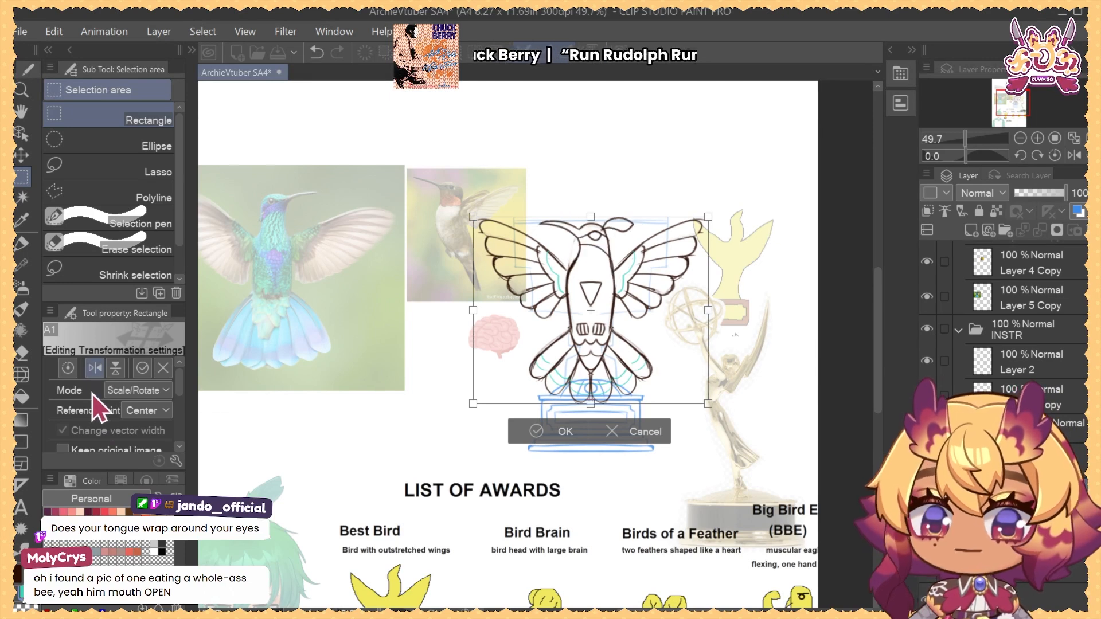
key(Return)
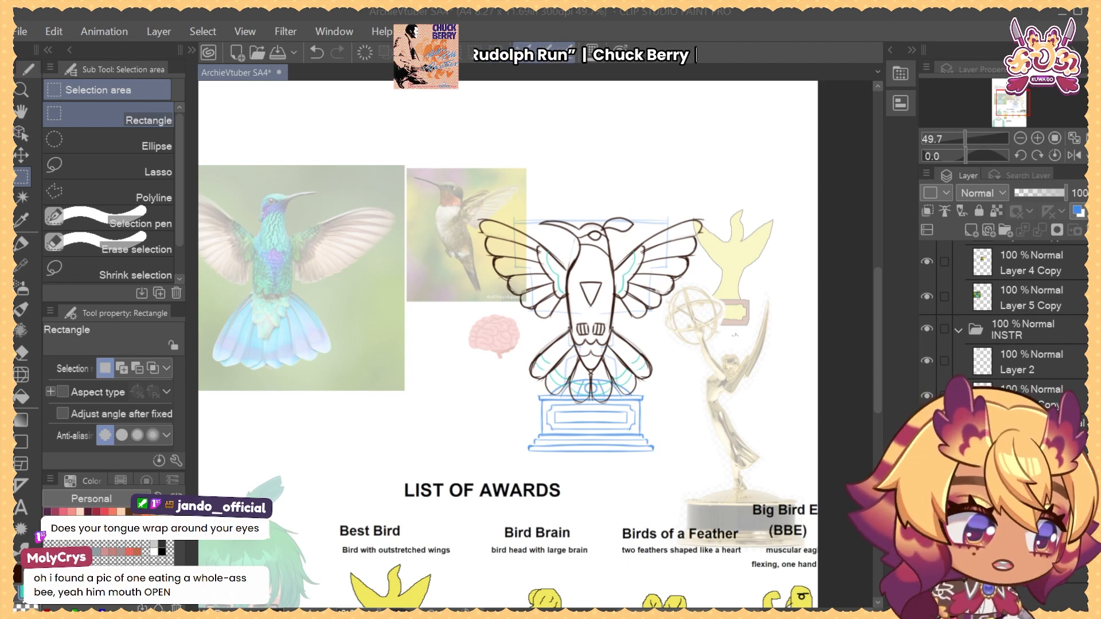
Lasso the flipped bird's head and upper neck, copy it to a separate layer, and hide the full bird sketch
click(1026, 457)
click(927, 458)
click(927, 458)
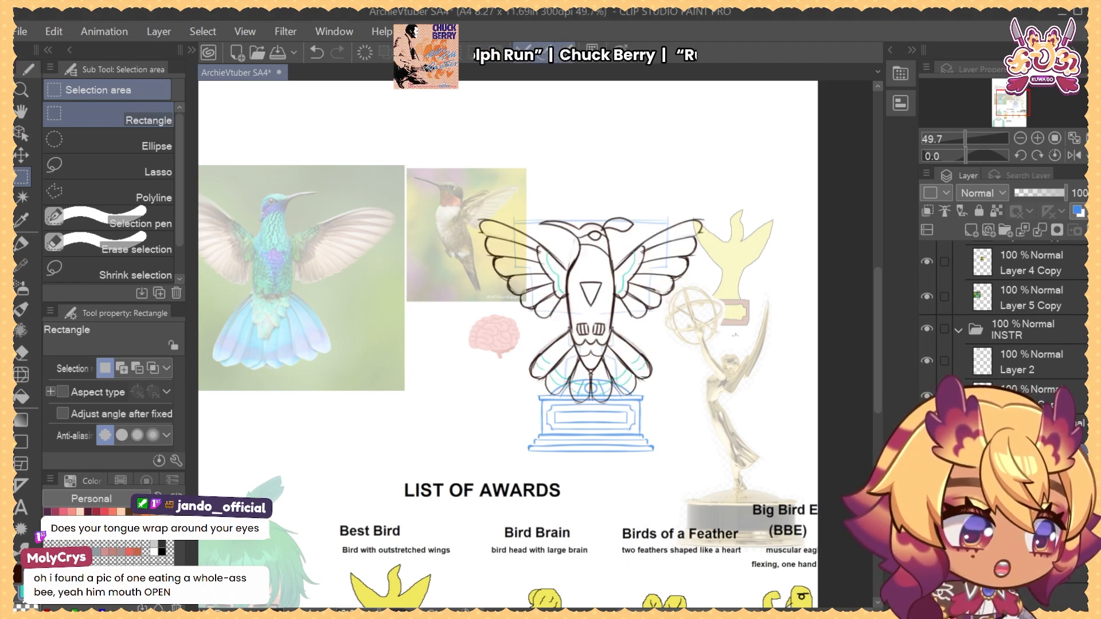
click(114, 166)
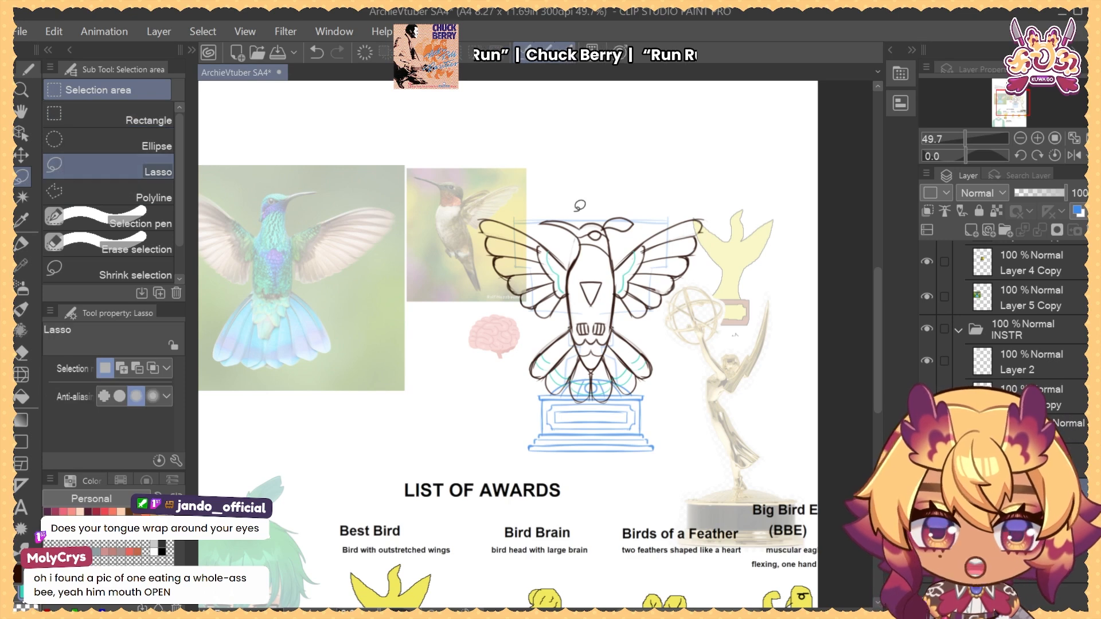
mouse_move(559, 191)
mouse_down()
mouse_move(539, 223)
mouse_move(570, 264)
mouse_move(598, 276)
mouse_move(616, 259)
mouse_move(591, 177)
mouse_up()
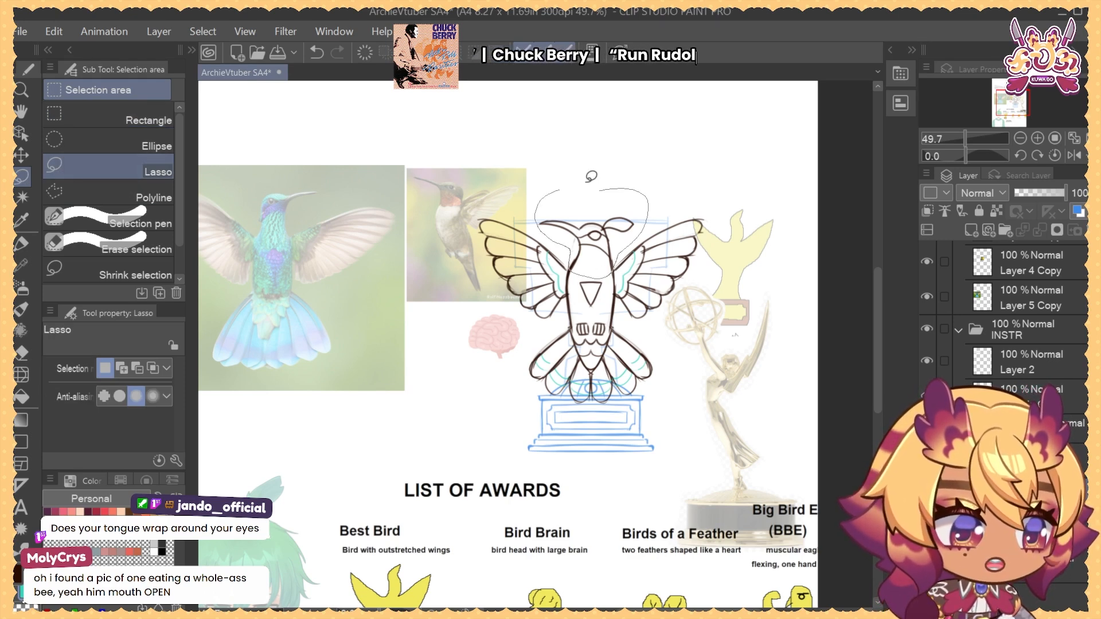
key(ctrl+d)
click(927, 492)
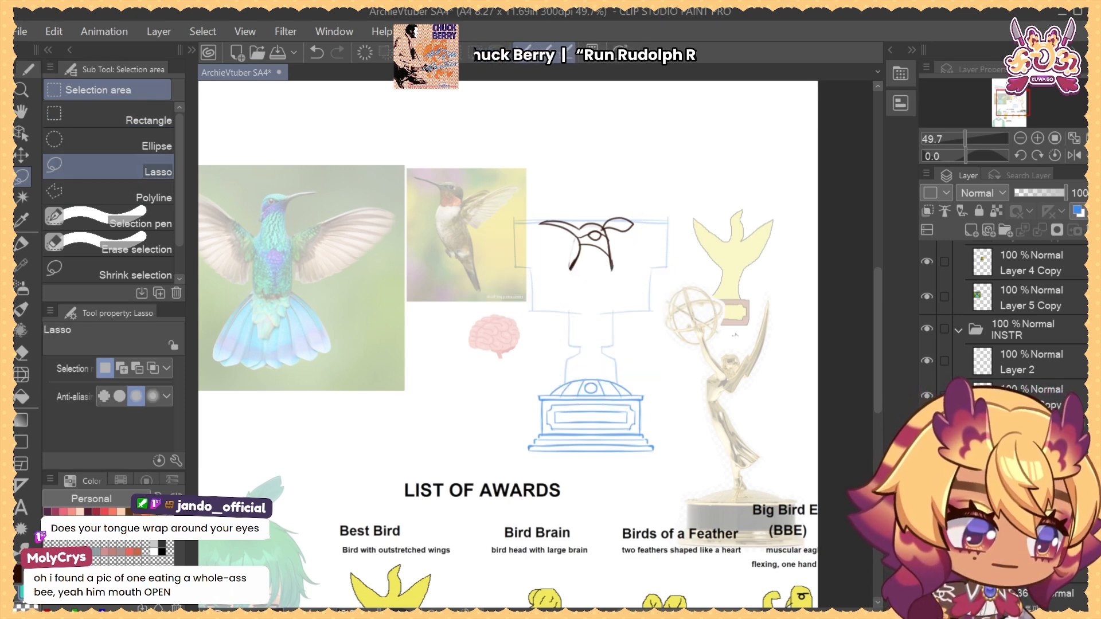
Enlarge the copied bird head to roughly twice its size and lower it slightly over the trophy guide
key(ctrl+t)
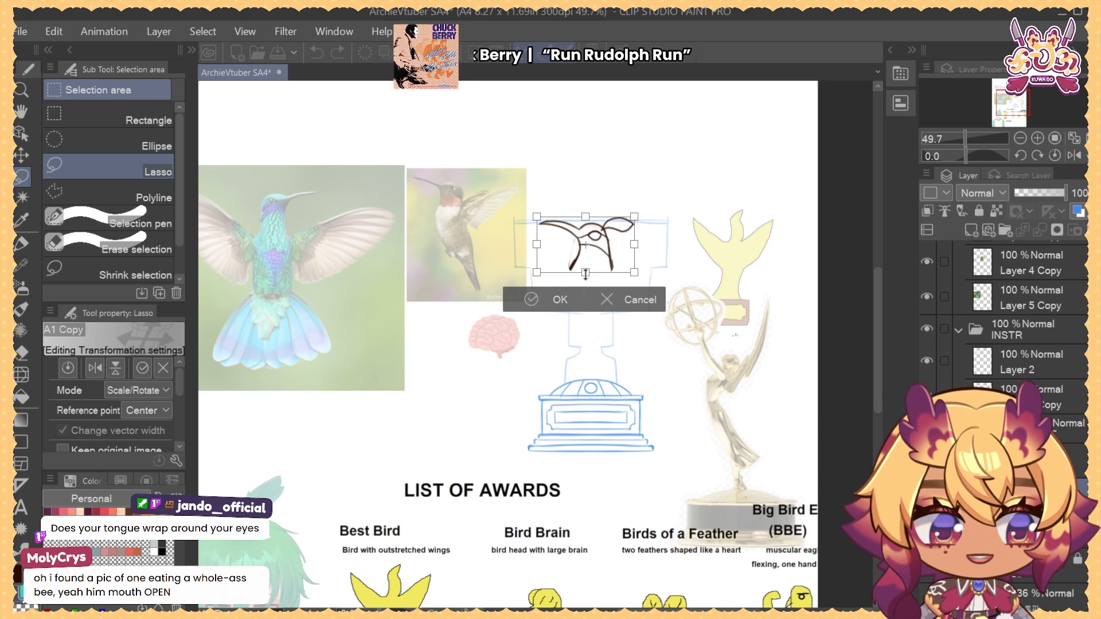
drag(586, 270, 586, 324)
mouse_move(650, 285)
mouse_down()
mouse_move(651, 313)
mouse_move(652, 294)
mouse_up()
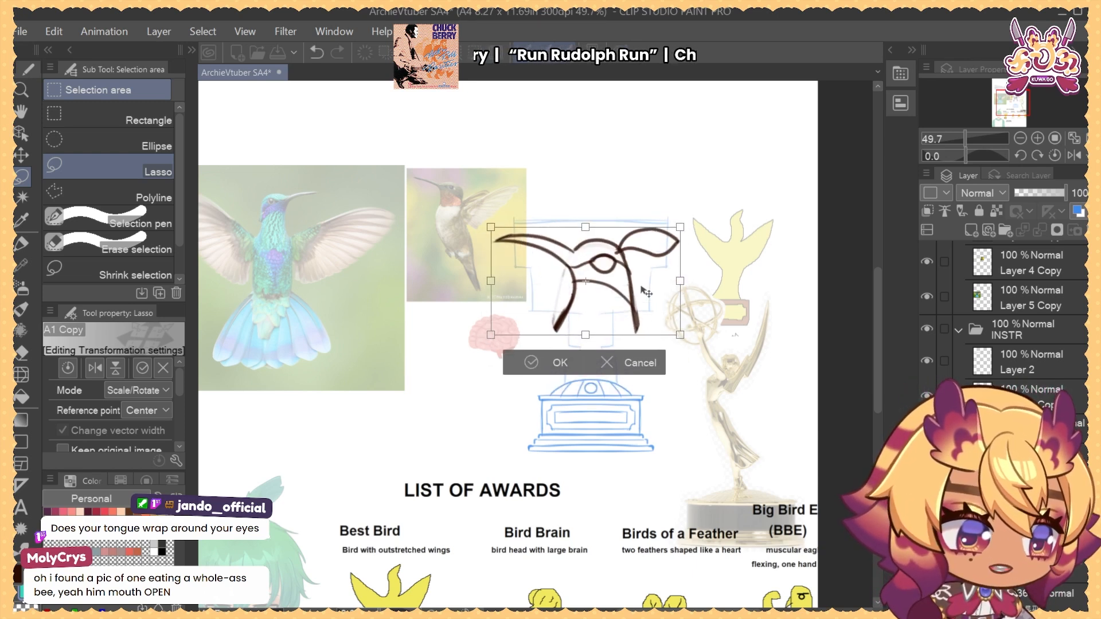
key(Return)
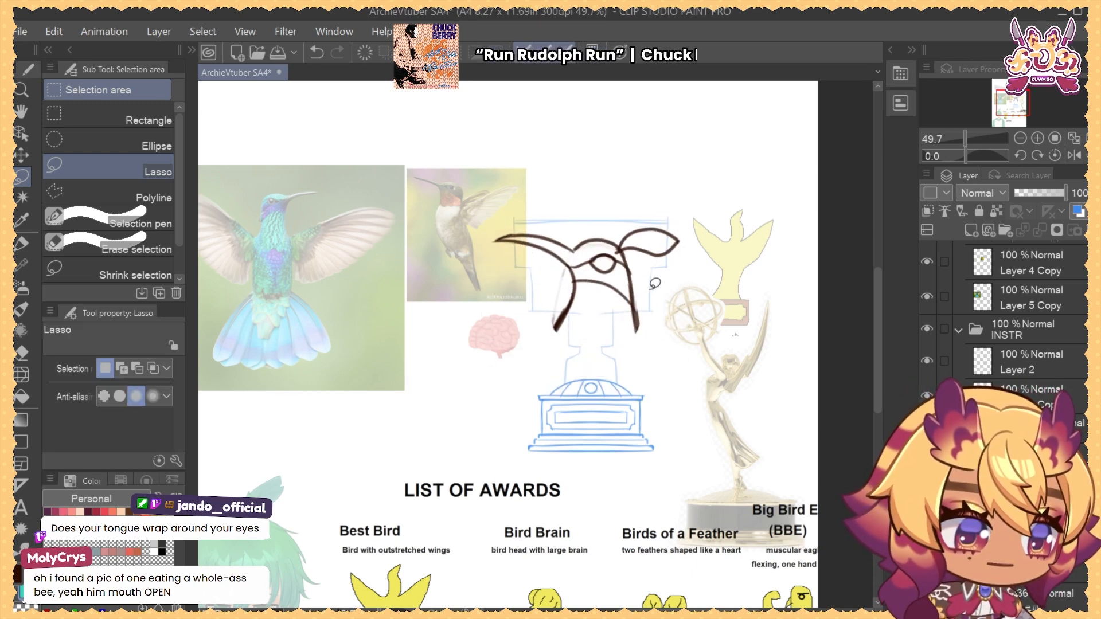
key(b)
drag(561, 327, 556, 379)
key(ctrl+z)
key(x)
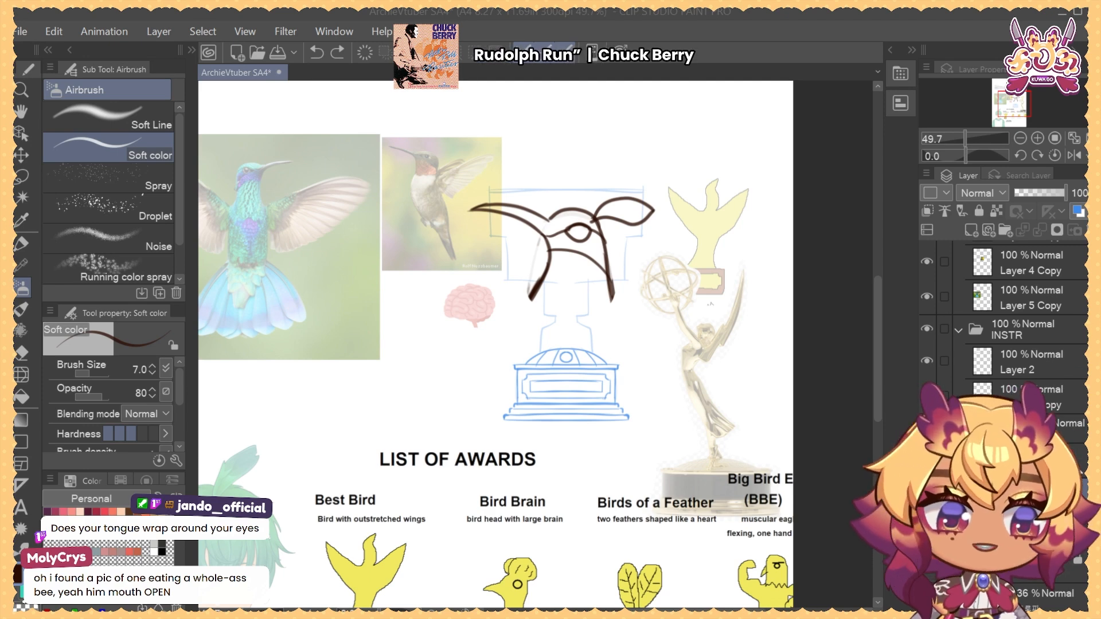
Paste the eagle statue photo into the REF folder, shrink it, and place it beside the trophy below the small hummingbird photo
scroll(1029, 356, up, 2)
scroll(1030, 344, up, 4)
click(1030, 333)
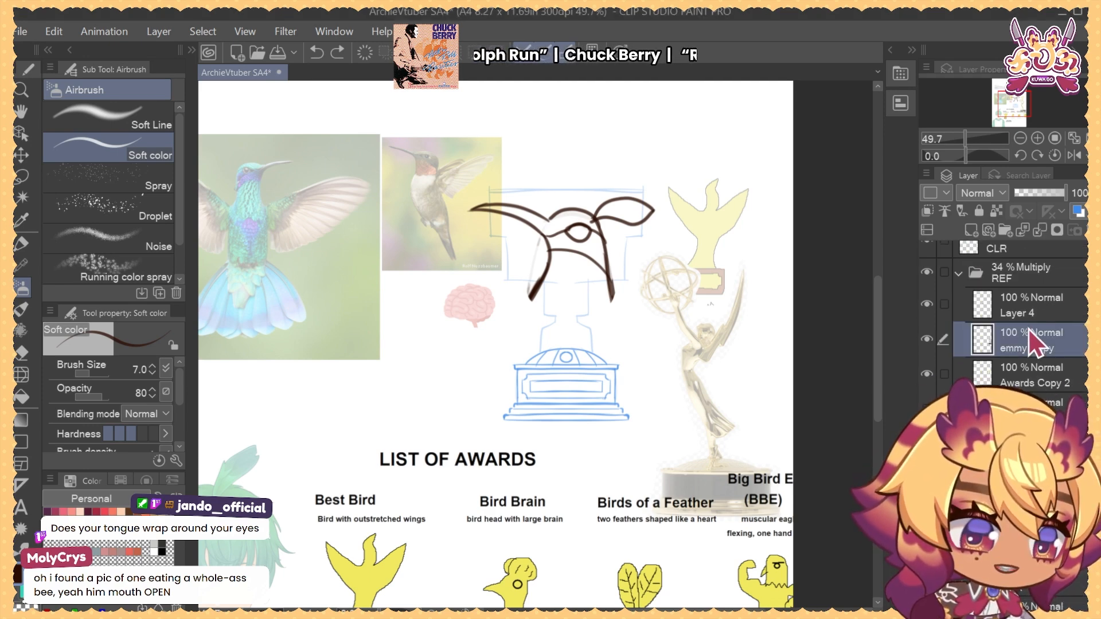
click(1030, 318)
key(ctrl+v)
drag(408, 224, 561, 334)
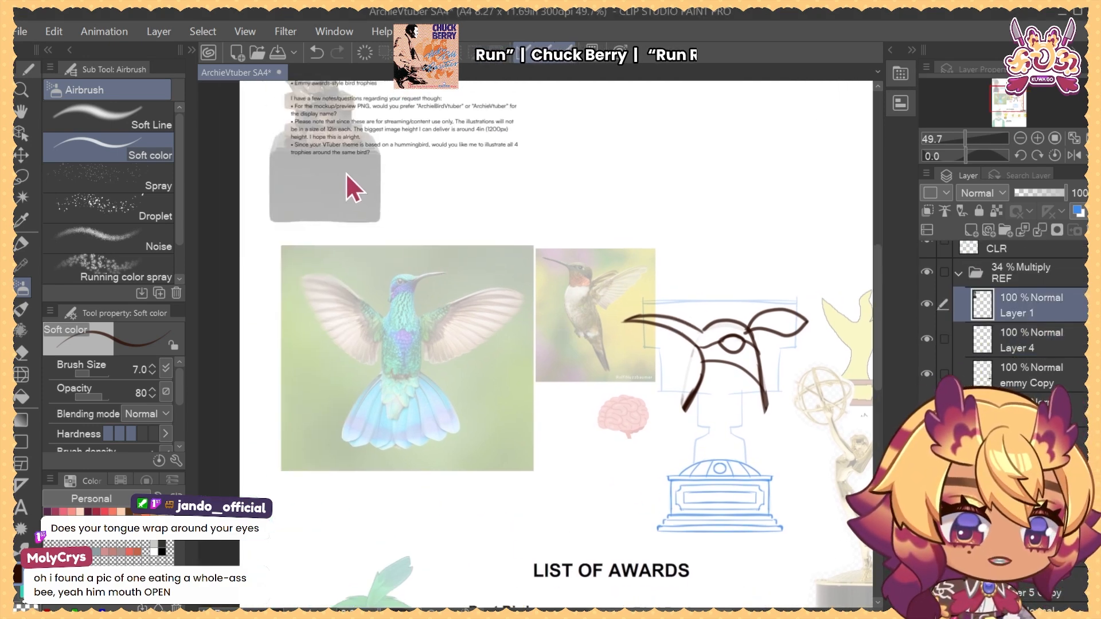
drag(345, 173, 642, 527)
key(ctrl+t)
drag(613, 291, 614, 440)
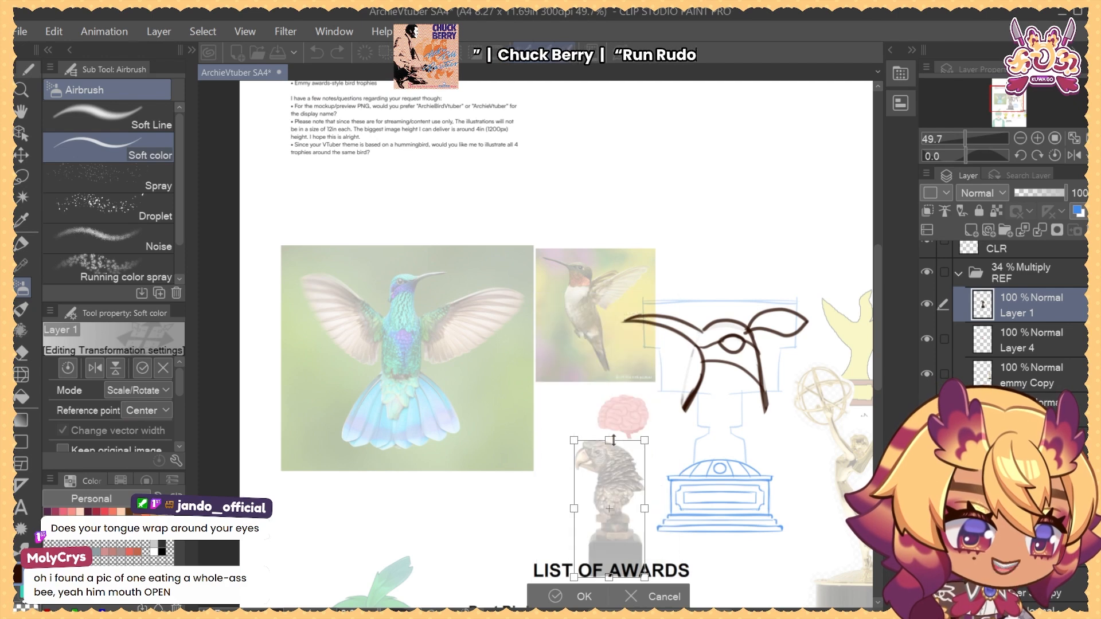
mouse_move(628, 500)
mouse_down()
mouse_move(607, 440)
mouse_move(590, 465)
mouse_up()
key(Return)
scroll(1054, 386, down, 8)
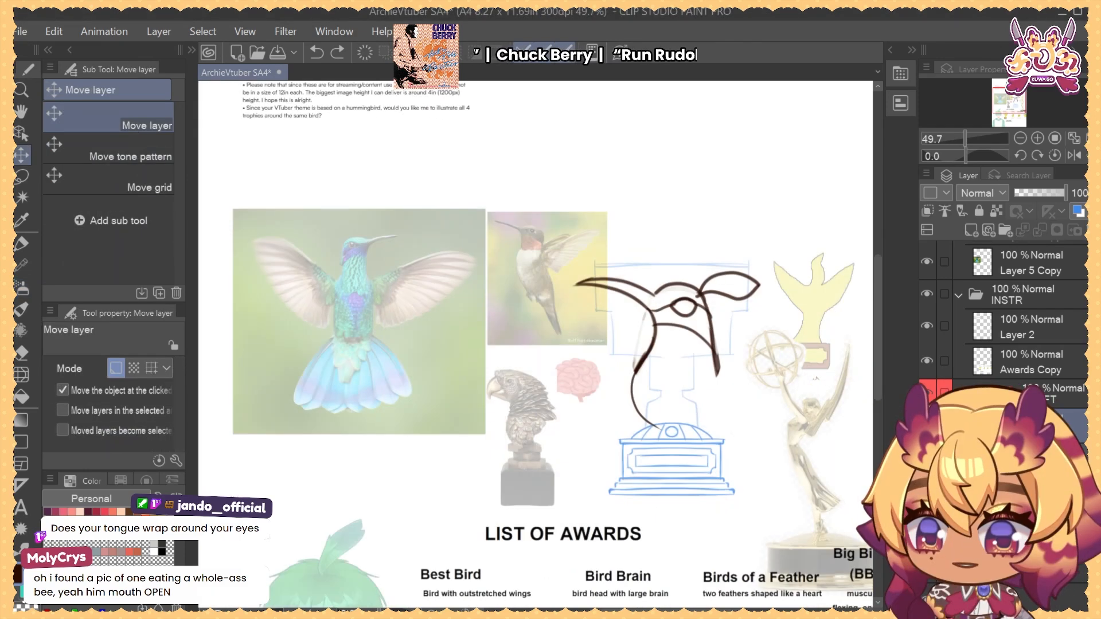
Raise the enlarged bird head slightly and draw the chest and belly curve down to the trophy's domed base
drag(683, 321, 682, 310)
drag(641, 367, 661, 434)
key(ctrl+z)
key(b)
mouse_move(630, 361)
mouse_down()
mouse_move(662, 424)
mouse_move(701, 384)
mouse_up()
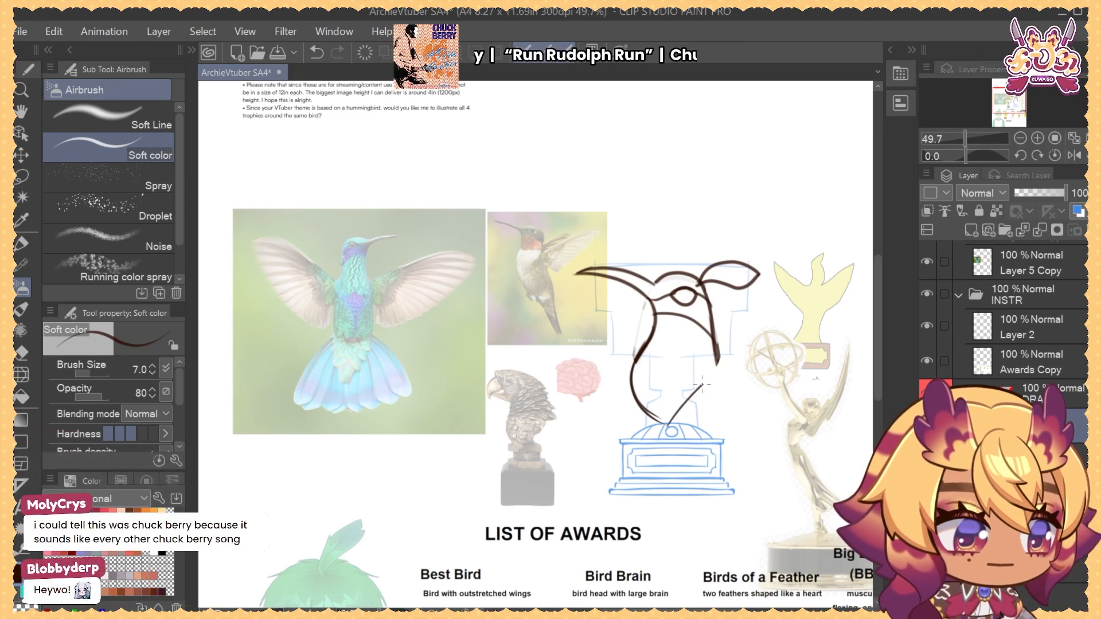
key(ctrl+z)
drag(674, 429, 722, 375)
key(ctrl+z)
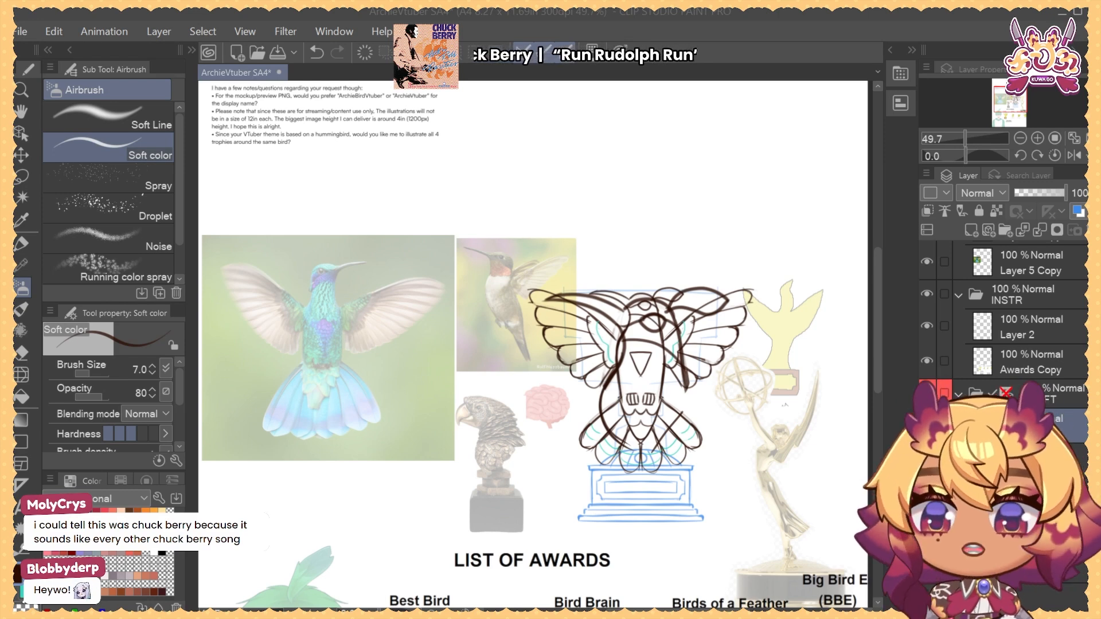
Hide the full spread-wing bird sketch and save the illustration
click(926, 460)
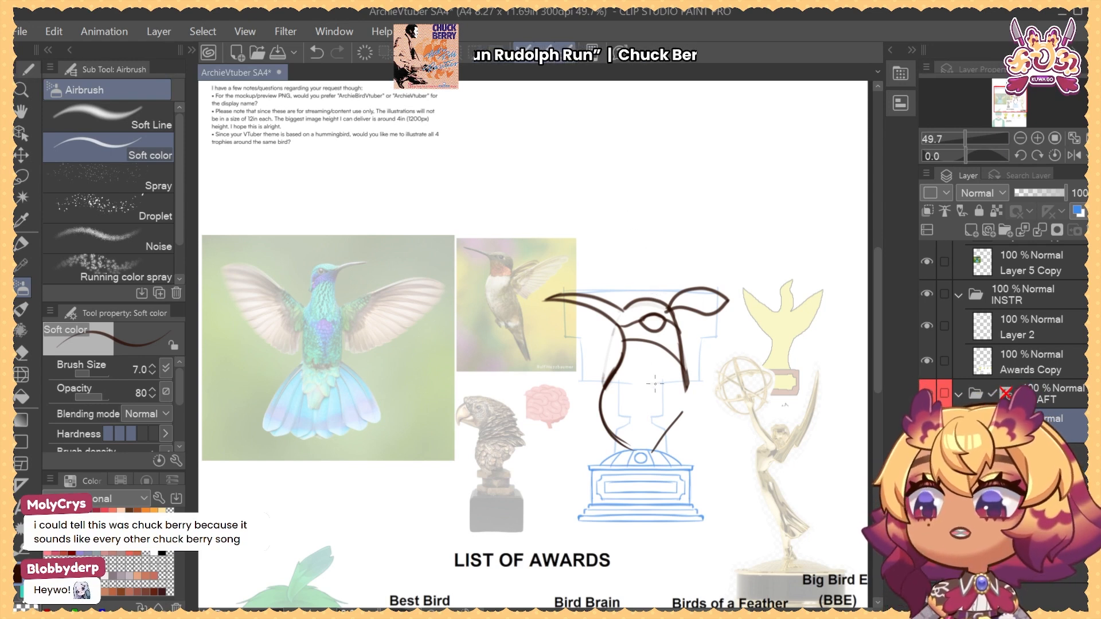
key(ctrl+s)
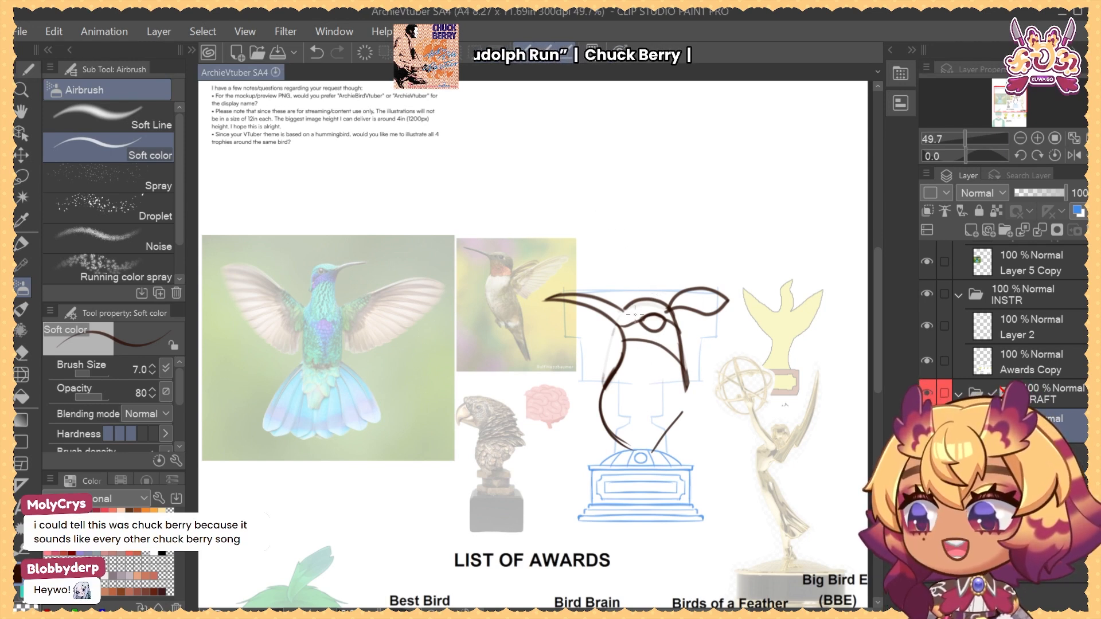
Replace the short tail line with a folded wing, curving from the back toward the base with feather tips on its outer edge
key(ctrl+z)
mouse_move(681, 367)
mouse_down()
mouse_move(657, 440)
mouse_move(636, 408)
mouse_move(658, 439)
mouse_move(633, 422)
mouse_up()
key(ctrl+z)
key(ctrl+z)
mouse_move(681, 369)
mouse_down()
mouse_move(646, 423)
mouse_move(663, 440)
mouse_move(653, 451)
mouse_up()
mouse_move(687, 390)
mouse_down()
mouse_move(713, 386)
mouse_move(671, 436)
mouse_up()
key(ctrl+z)
key(ctrl+z)
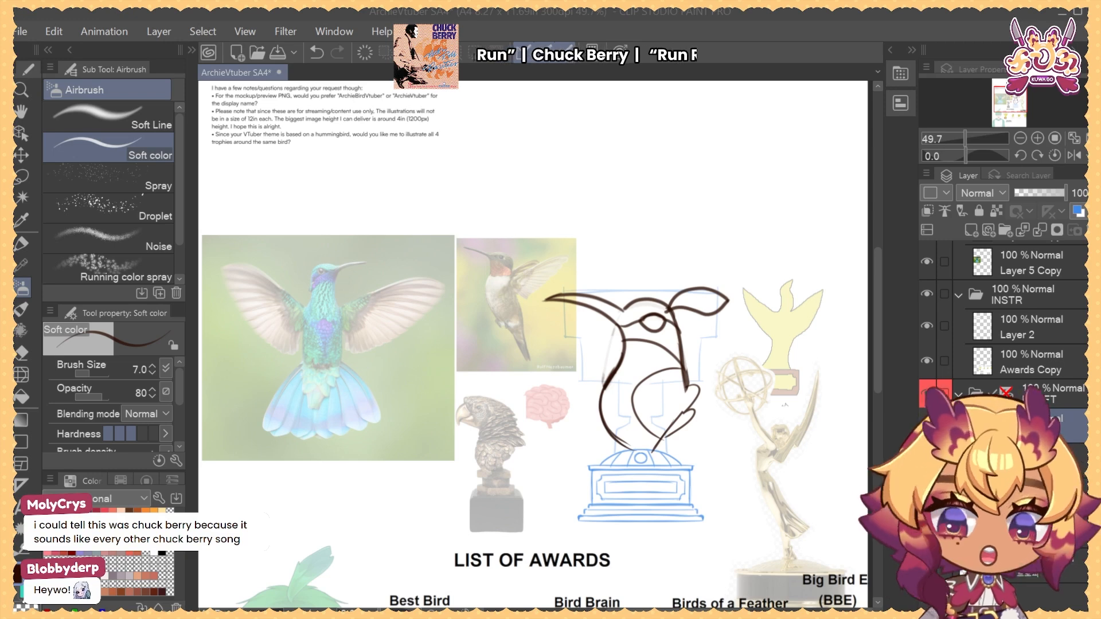
Clean up the wing, draw a tail line rising from the dome, and add lower feather tips with a size 10 brush
key(e)
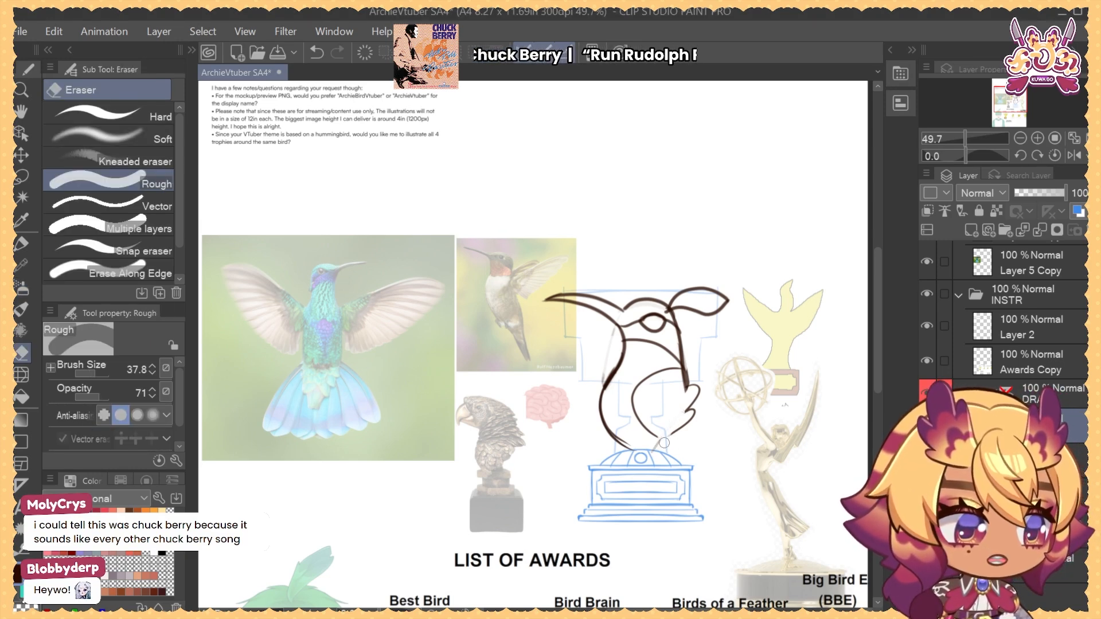
key(b)
drag(660, 447, 693, 412)
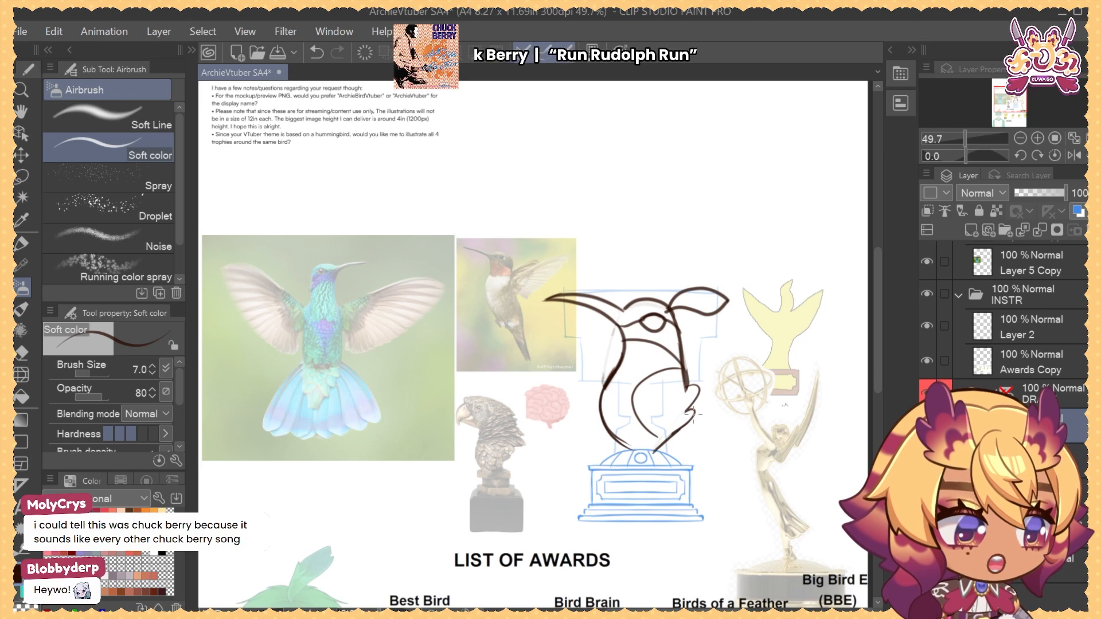
key(bracketright)
key(bracketright)
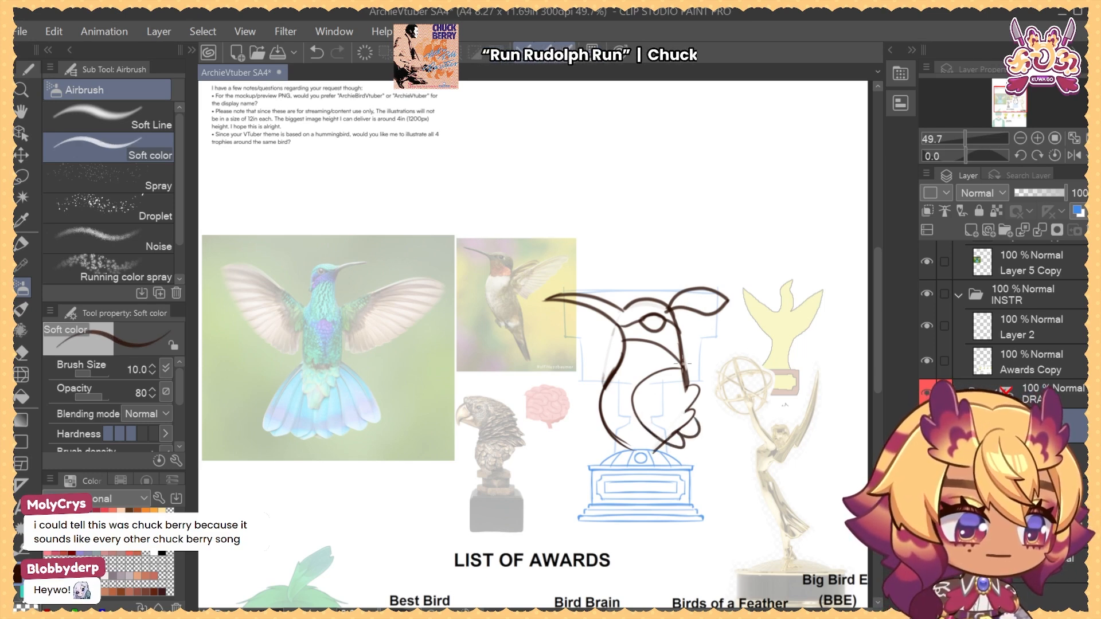
Mirror the canvas view horizontally and erase the feather tips along the folded wing's outer edge
key(e)
click(1074, 156)
mouse_move(391, 399)
mouse_down()
mouse_move(417, 407)
mouse_move(413, 419)
mouse_up()
drag(403, 403, 412, 424)
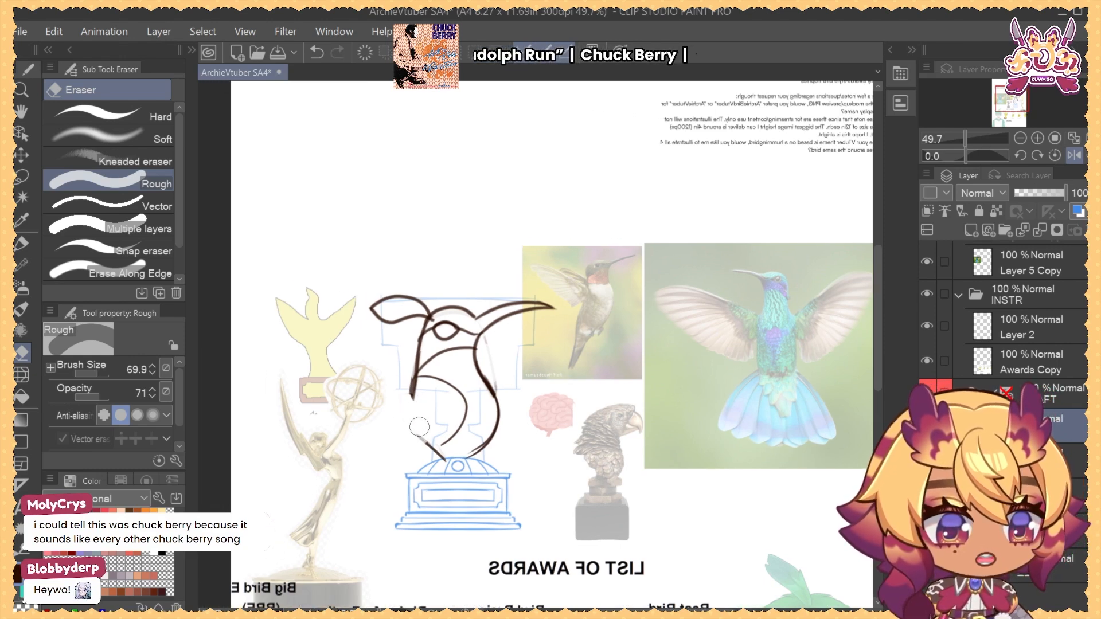
Redraw the lowest feather tips of the folded wing as rounded, curled lobes just above the dome
key(b)
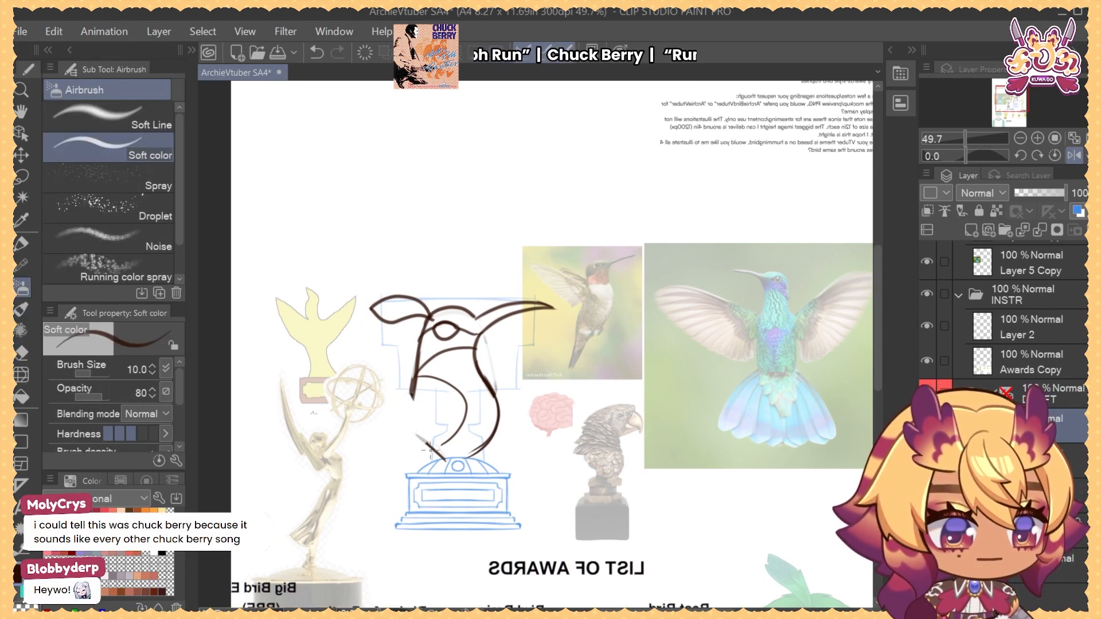
mouse_move(430, 450)
mouse_down()
mouse_move(450, 438)
mouse_move(417, 456)
mouse_move(450, 439)
mouse_move(392, 409)
mouse_move(411, 397)
mouse_move(429, 434)
mouse_up()
key(ctrl+z)
key(ctrl+z)
key(ctrl+z)
key(ctrl+z)
key(ctrl+z)
mouse_move(411, 397)
mouse_down()
mouse_move(418, 417)
mouse_move(399, 407)
mouse_move(410, 415)
mouse_up()
key(ctrl+z)
key(ctrl+z)
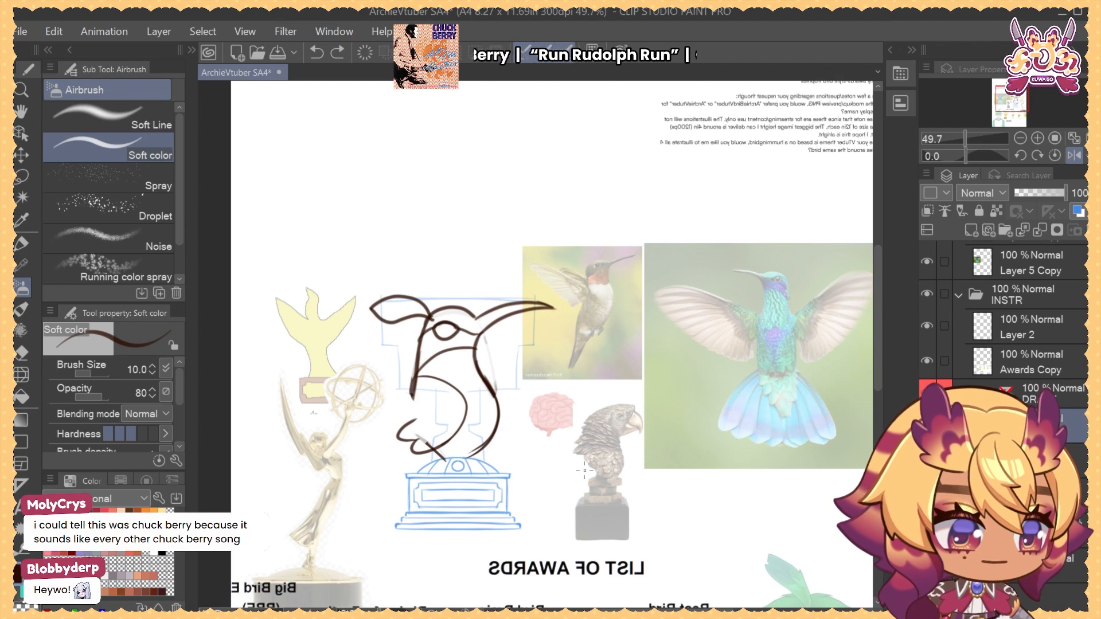
Trace the eagle statue's feather edge as a study, draw similar layered feathers along the bird's wing, and restore the unmirrored view
mouse_move(583, 434)
mouse_down()
mouse_move(573, 450)
mouse_move(600, 468)
mouse_up()
mouse_move(412, 395)
mouse_down()
mouse_move(396, 421)
mouse_move(404, 433)
mouse_move(410, 425)
mouse_move(410, 409)
mouse_move(396, 428)
mouse_move(425, 449)
mouse_up()
key(ctrl+z)
key(ctrl+z)
key(e)
key(b)
key(ctrl+z)
key(e)
mouse_move(406, 438)
mouse_down()
mouse_move(427, 431)
mouse_move(424, 445)
mouse_up()
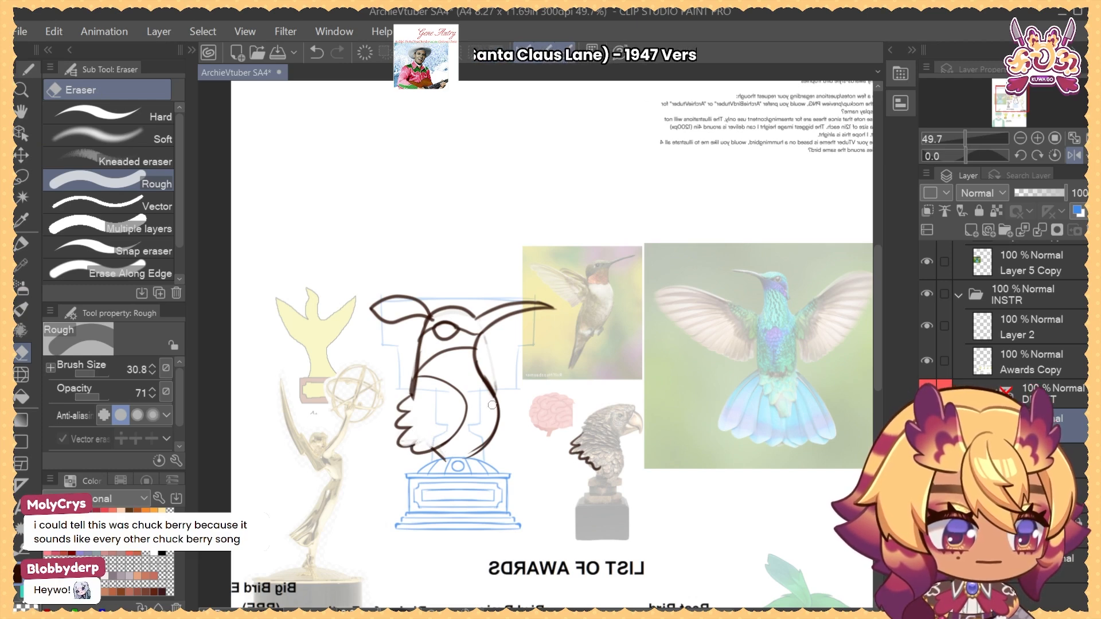
key(b)
click(1073, 155)
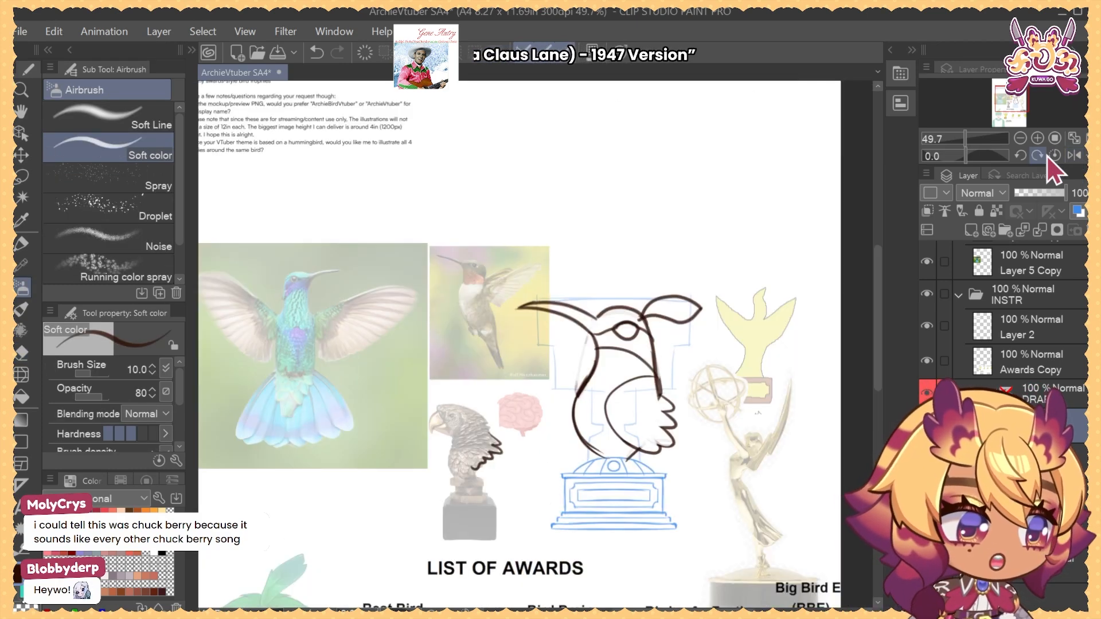
Rework the bird's chest line, adding an angular notch where the chest meets the belly
drag(583, 447, 612, 260)
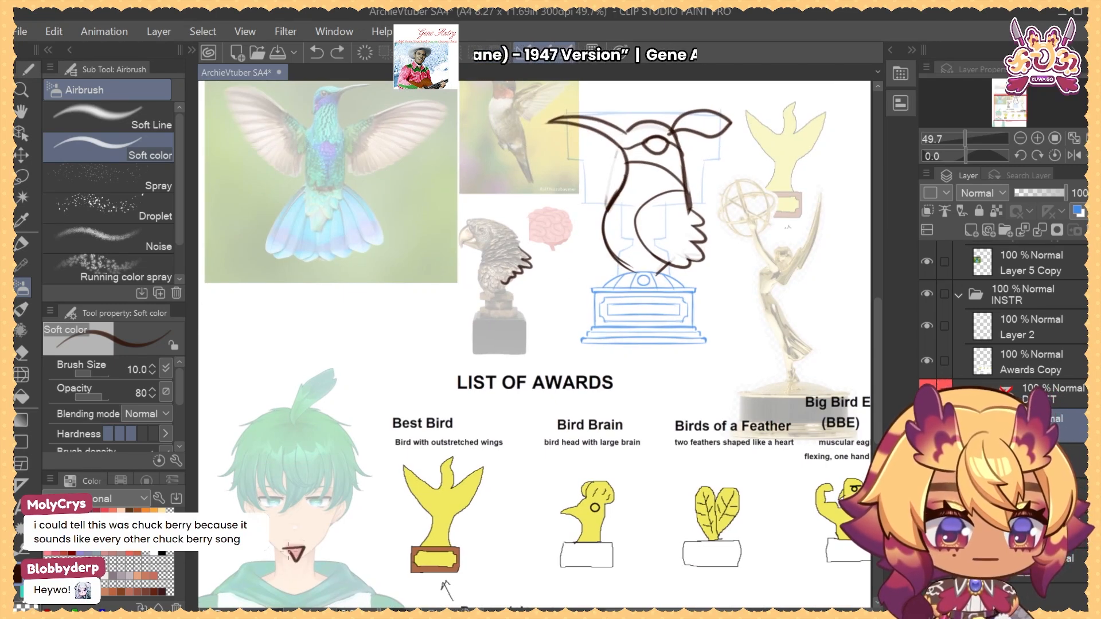
drag(617, 197, 609, 260)
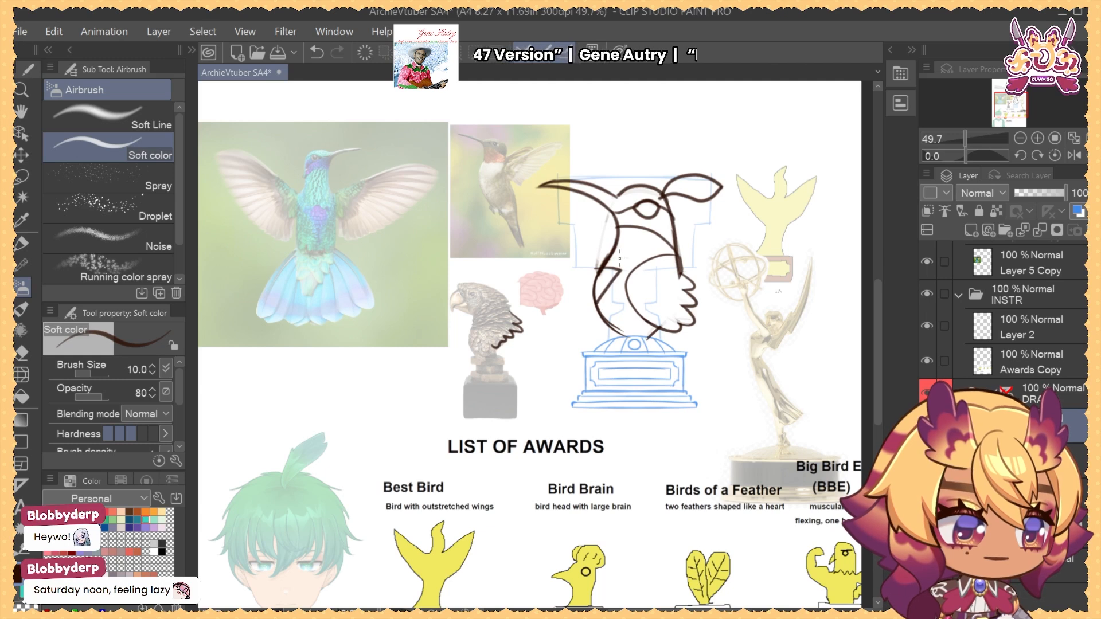
mouse_move(598, 268)
mouse_down()
mouse_move(613, 279)
mouse_move(598, 305)
mouse_move(602, 267)
mouse_move(598, 301)
mouse_up()
key(ctrl+z)
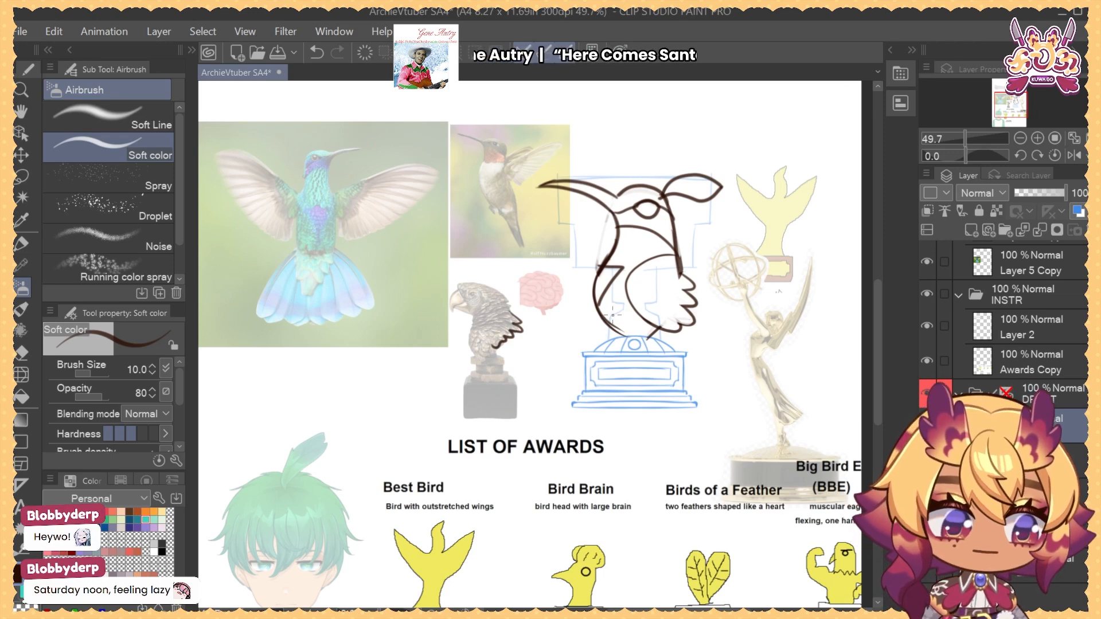
key(e)
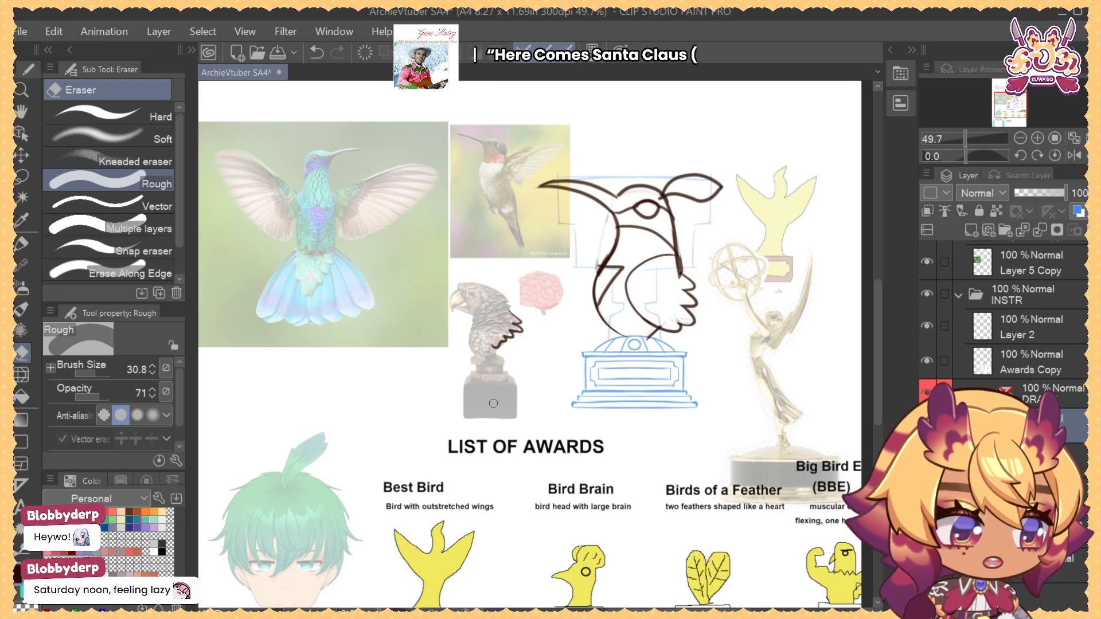
key(b)
drag(669, 255, 641, 319)
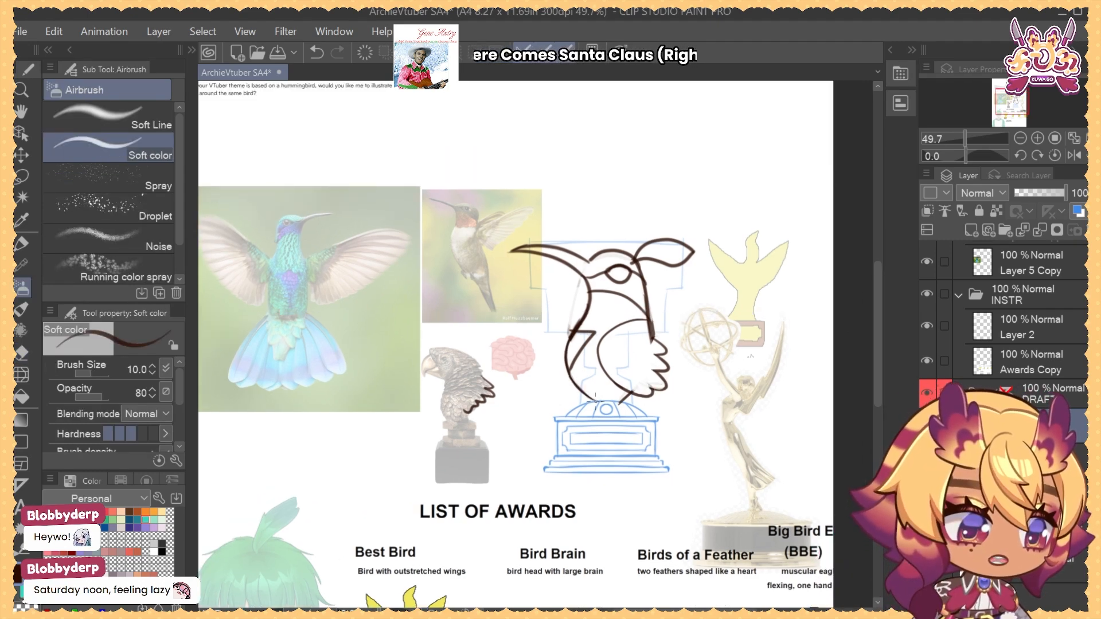
Trim and redraw the short tail line between the wing feathers and the dome
key(e)
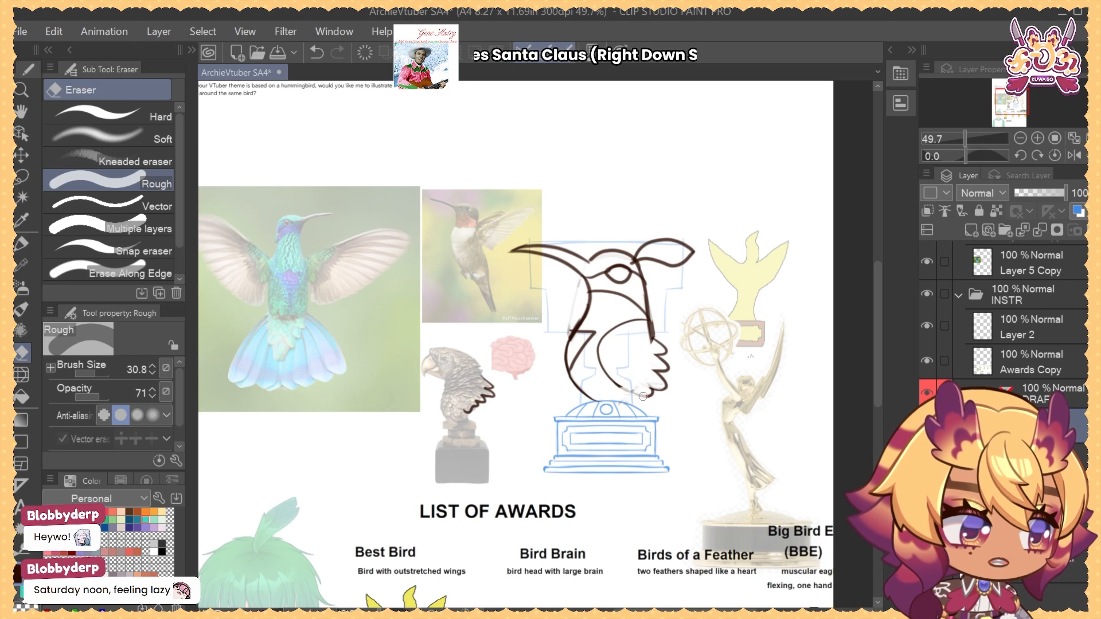
key(b)
drag(639, 392, 624, 404)
key(ctrl+z)
key(ctrl+z)
mouse_move(654, 340)
mouse_down()
mouse_move(623, 404)
mouse_move(650, 353)
mouse_move(641, 375)
mouse_move(598, 405)
mouse_up()
Erase and redraw the lower belly line so it tapers onto the dome, and save the illustration
key(e)
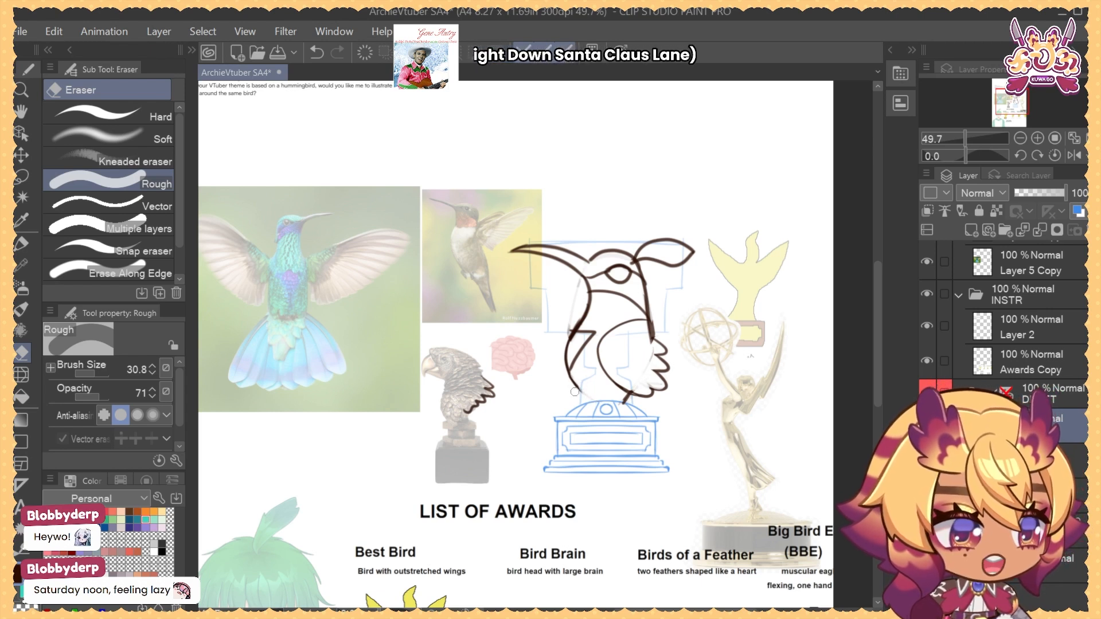
key(b)
mouse_move(568, 371)
mouse_down()
mouse_move(594, 405)
mouse_move(642, 373)
mouse_up()
shift+click(1006, 393)
key(ctrl+z)
key(ctrl+z)
key(ctrl+z)
shift+click(1004, 391)
key(e)
key(ctrl+s)
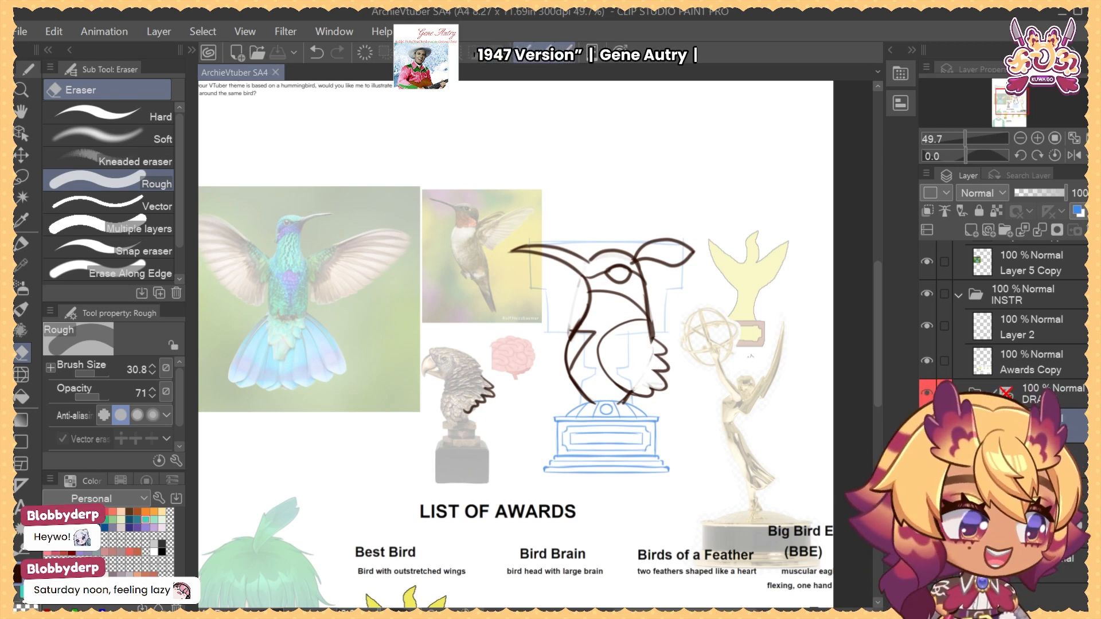
Lasso the traced feather strokes over the eagle statue and cut them from the drawing layer
click(926, 425)
click(926, 425)
drag(701, 401, 674, 424)
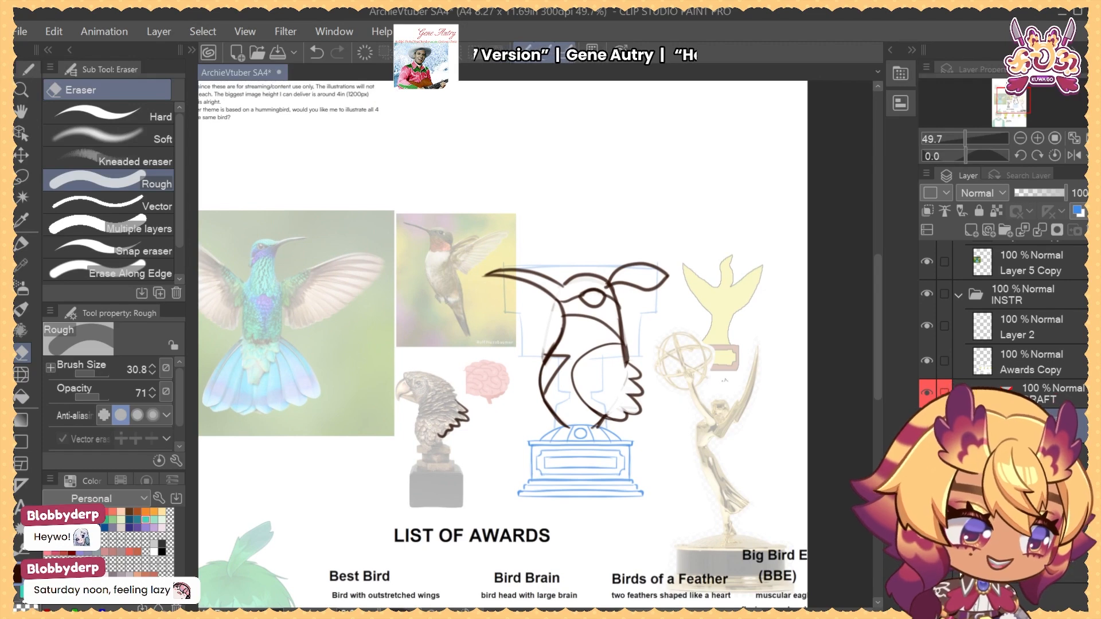
key(m)
drag(484, 433, 488, 352)
key(ctrl+x)
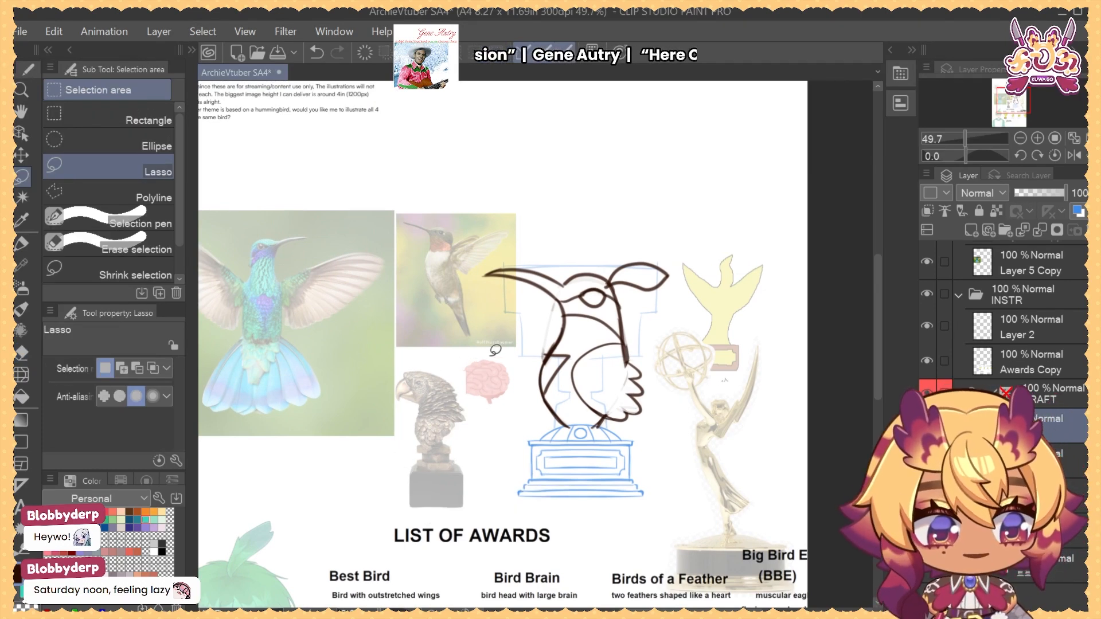
Move the eagle statue photo down and to the left, partly over the LIST OF AWARDS title
drag(724, 471, 686, 467)
key(b)
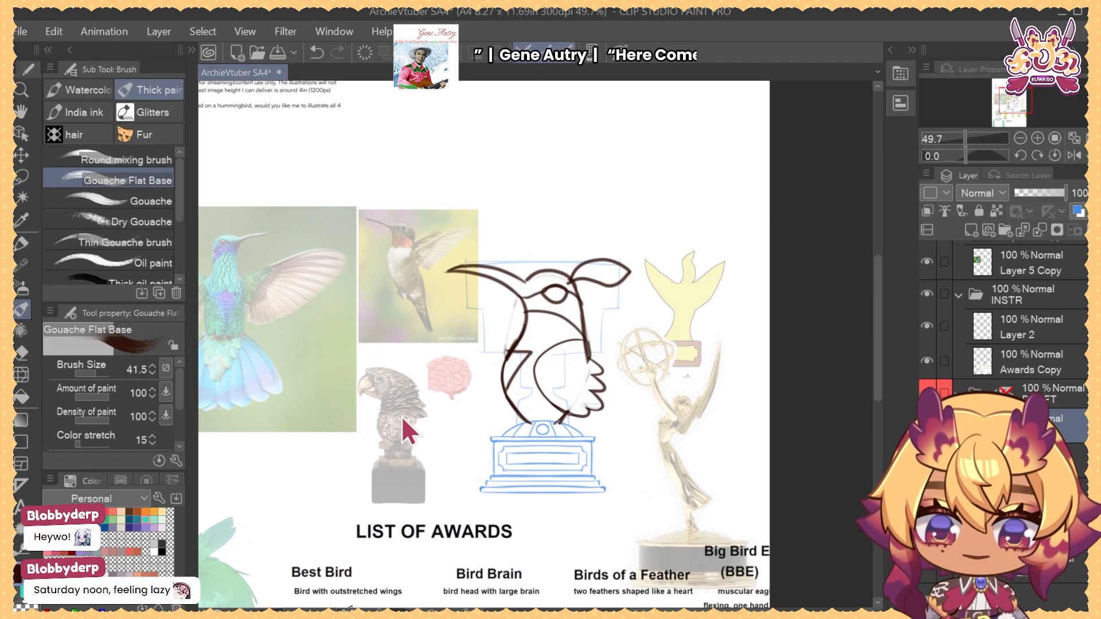
mouse_move(401, 415)
mouse_down()
mouse_move(397, 468)
mouse_move(374, 461)
mouse_up()
Lower the bird sketch layer's opacity to about 41% and switch to the full-opacity layer above it
scroll(1012, 344, down, 3)
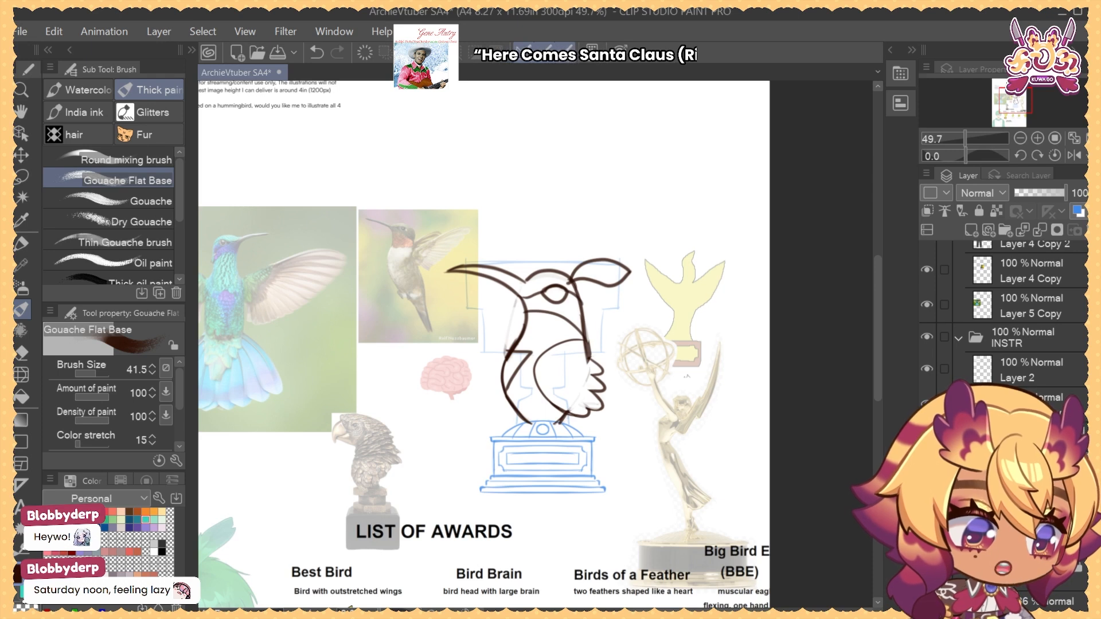
click(1031, 497)
click(1035, 194)
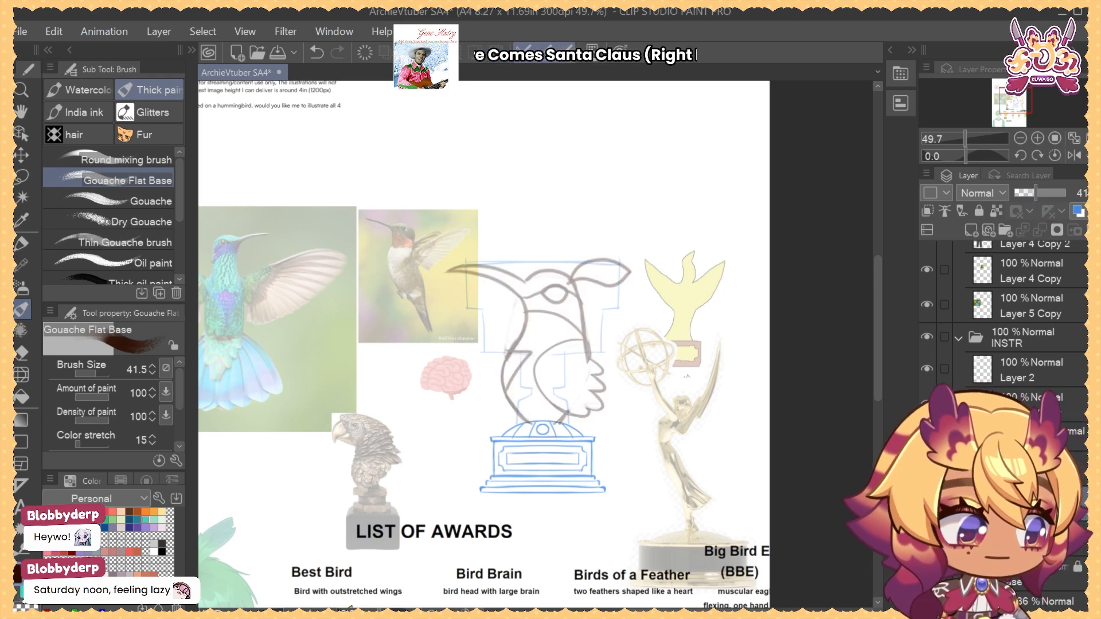
click(1026, 468)
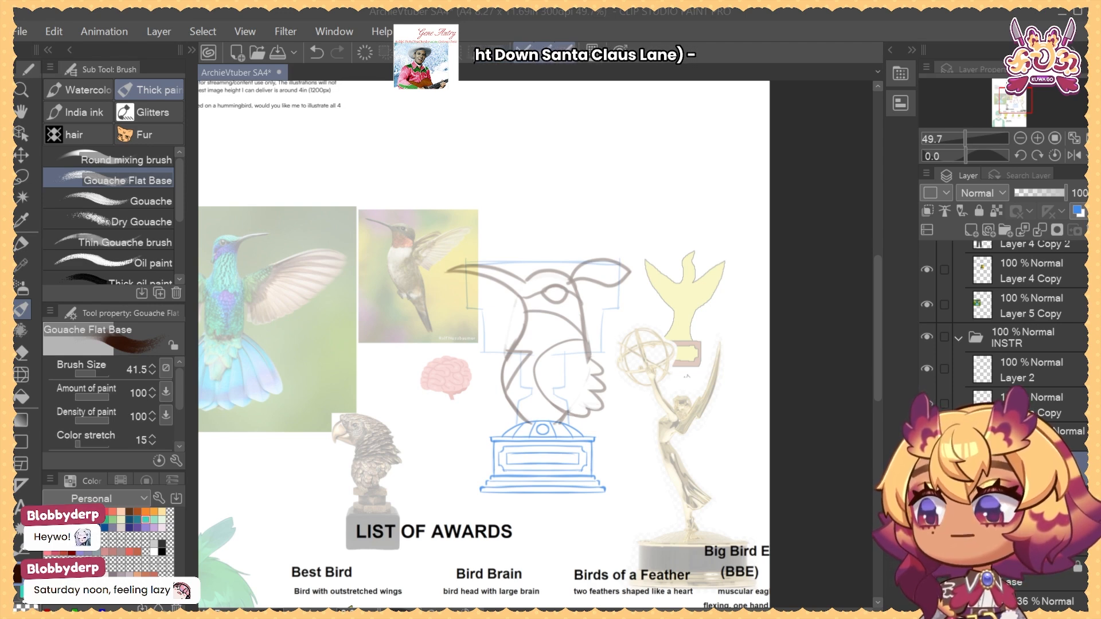
scroll(570, 419, down, 2)
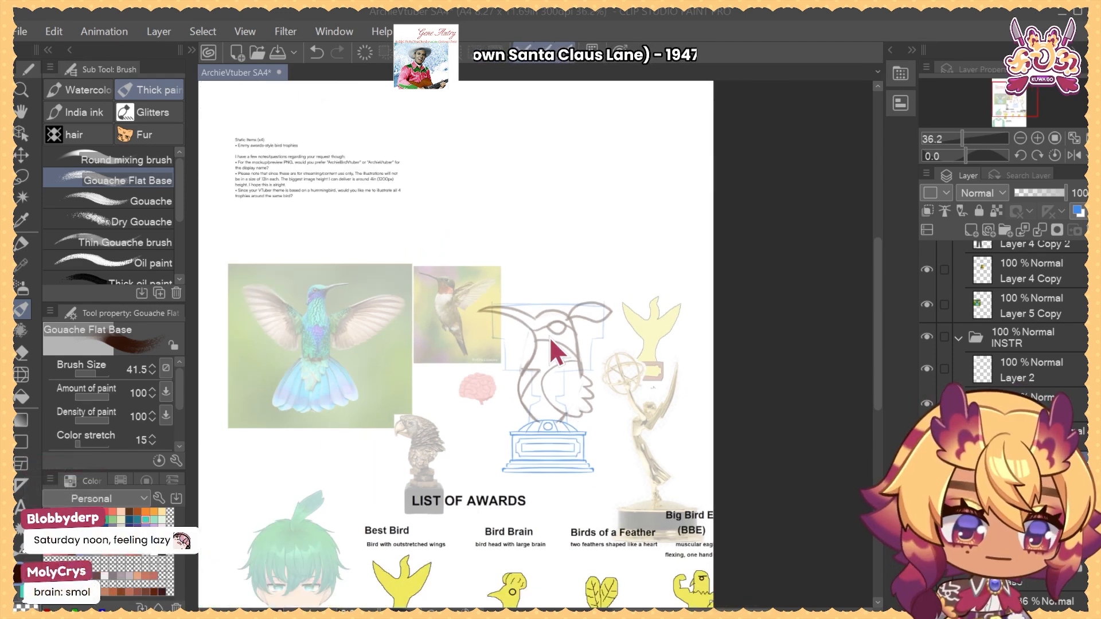
scroll(548, 321, up, 2)
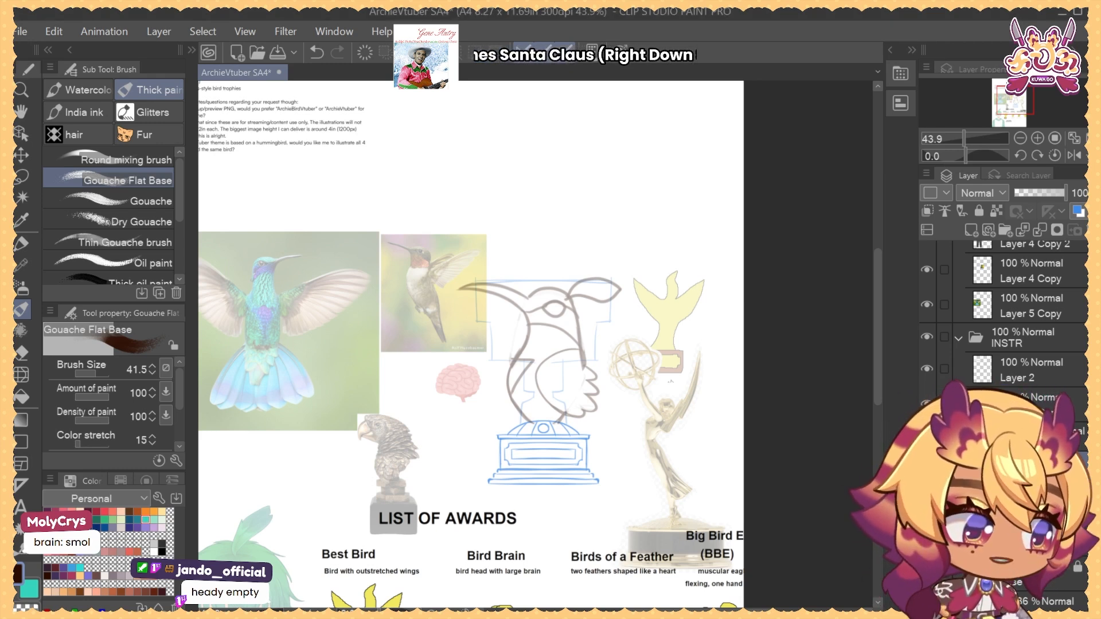
drag(528, 408, 544, 405)
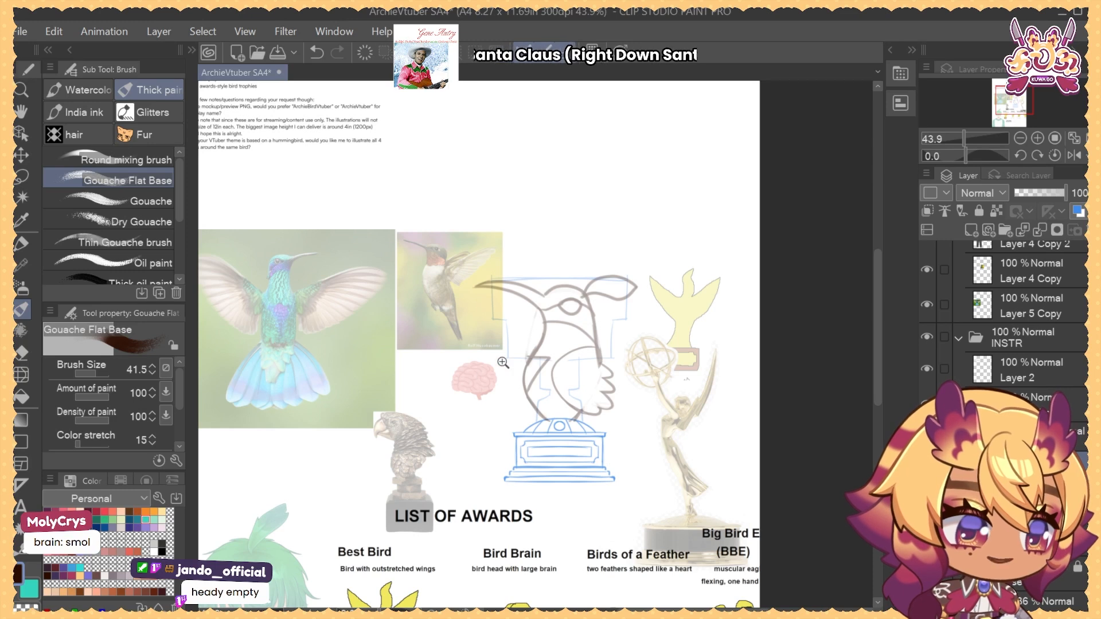
Enlarge the pink brain drawing on Layer 4 of the REF folder and move it onto the hummingbird sketch's head
scroll(1019, 312, down, 5)
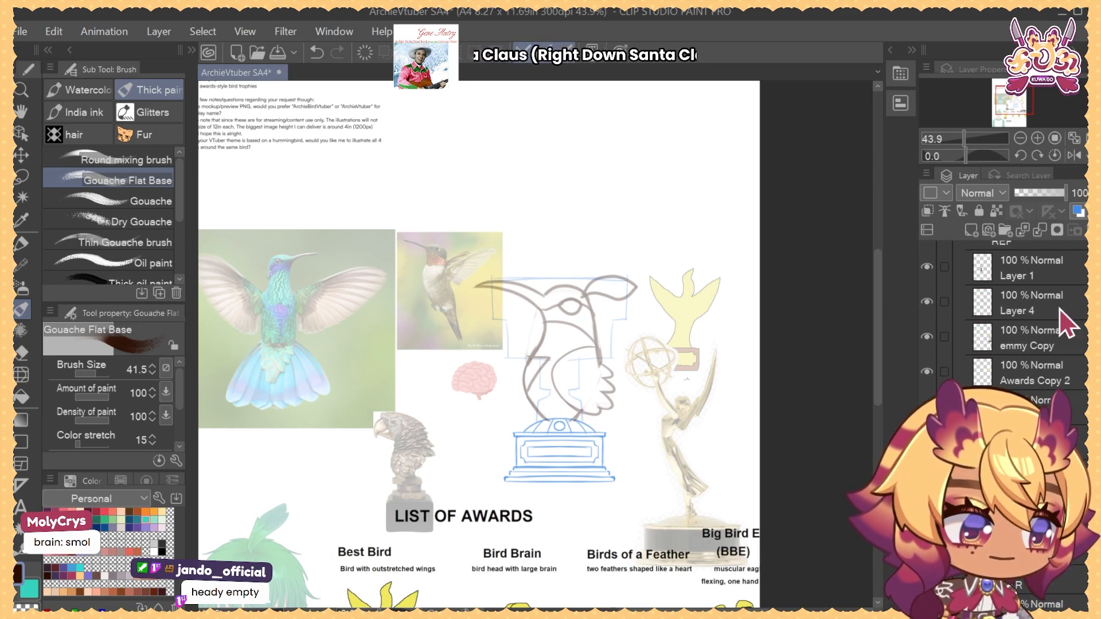
scroll(1054, 324, up, 2)
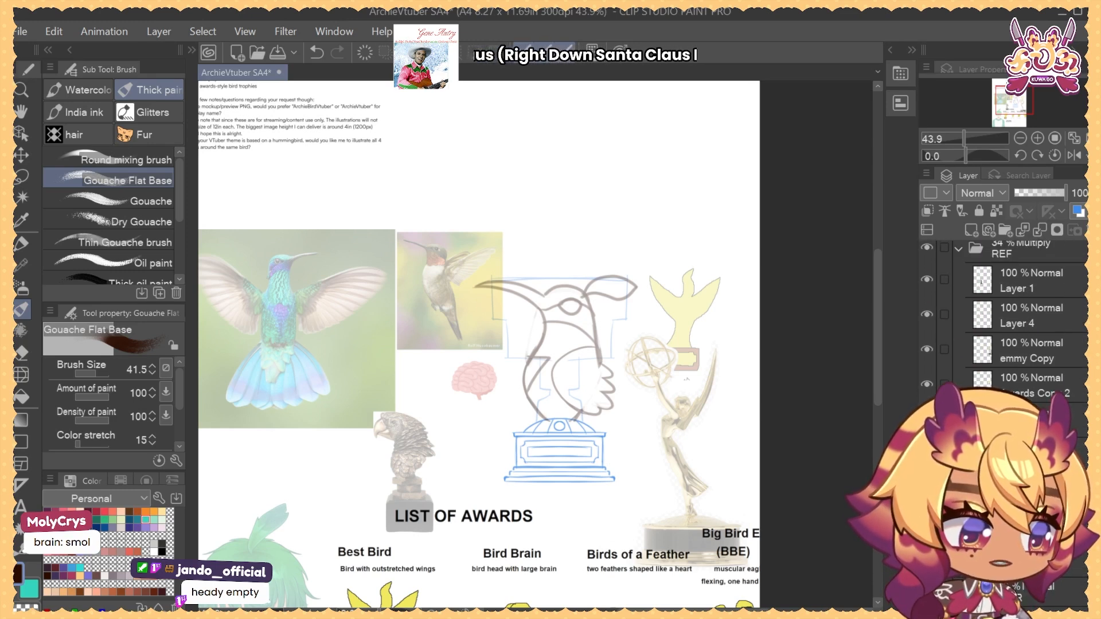
click(926, 357)
click(926, 357)
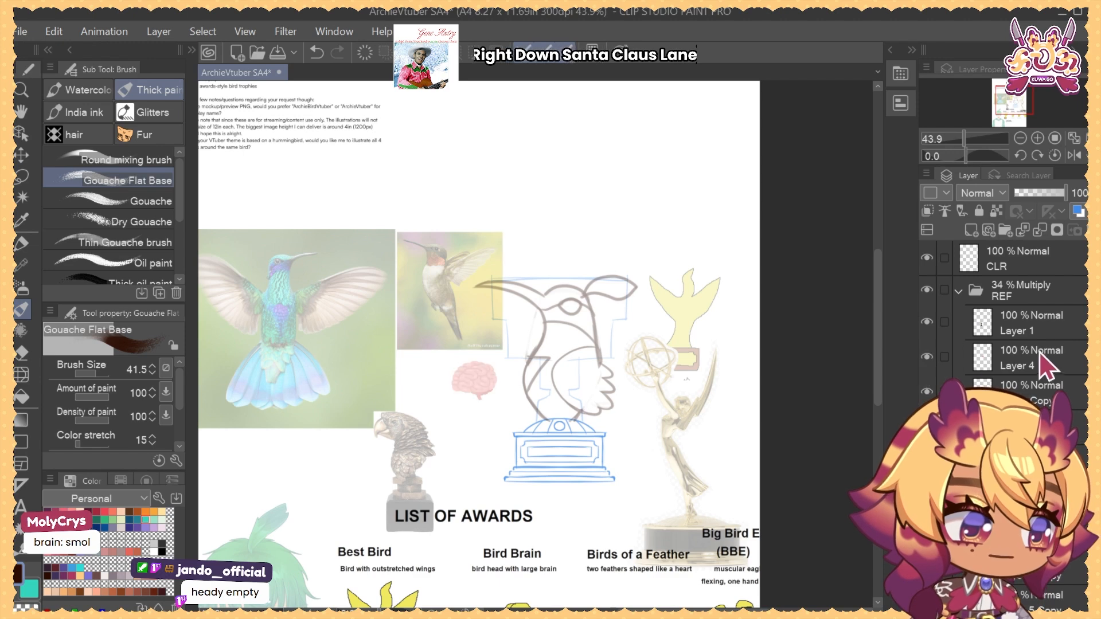
click(1060, 353)
key(ctrl+t)
drag(499, 381, 584, 284)
key(space)
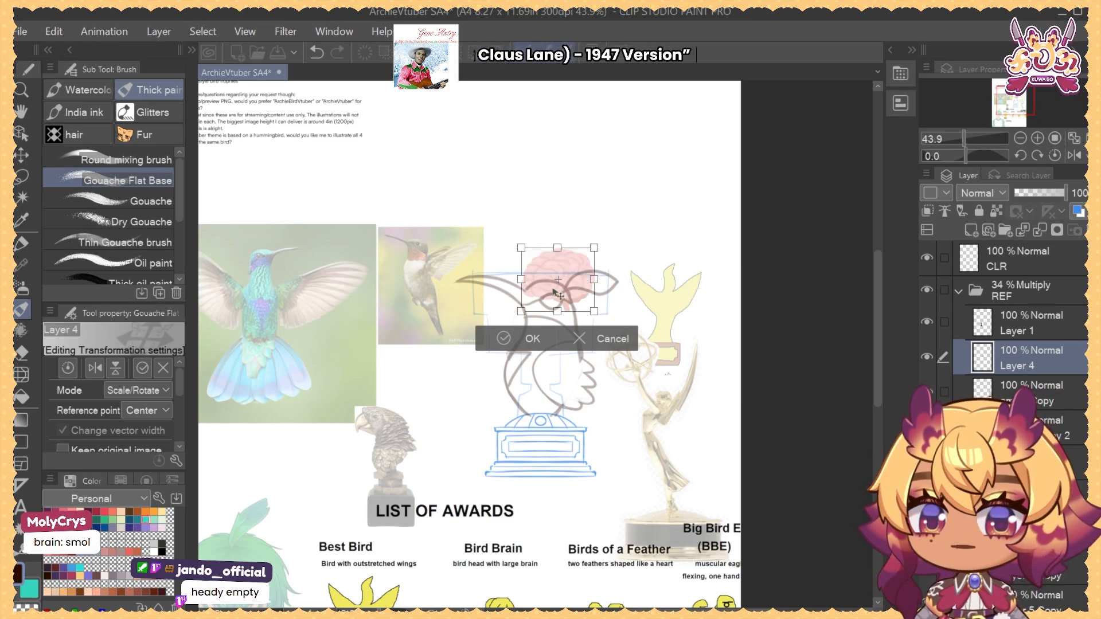
key(space)
drag(557, 298, 515, 143)
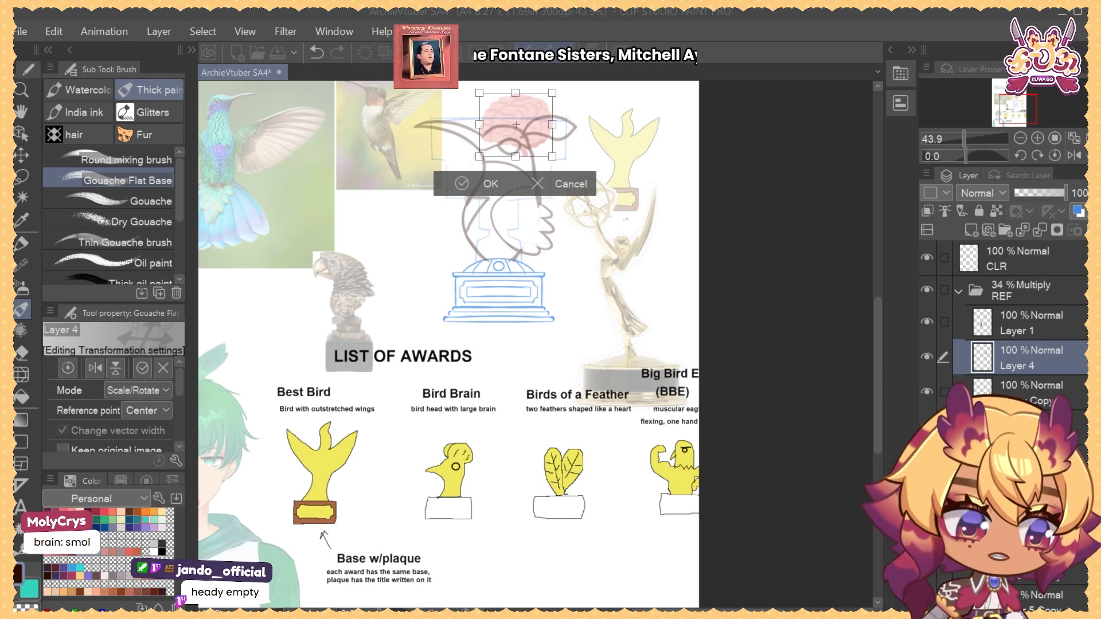
click(1030, 366)
click(479, 251)
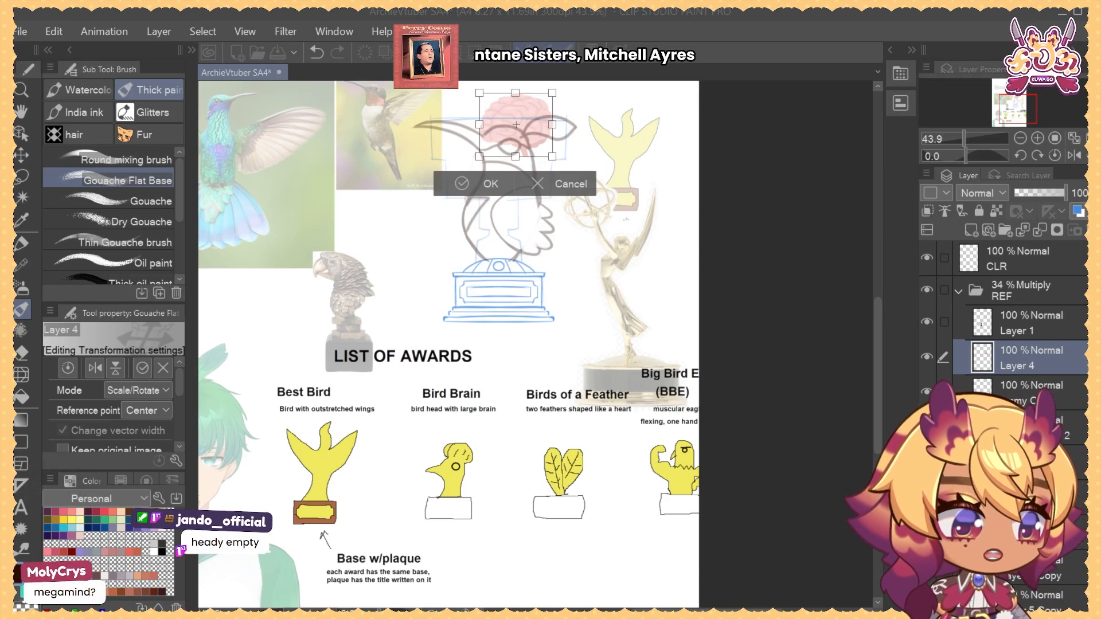
Shift the brain slightly up and to the left so it sits above the bird's eye, and toggle its layer's visibility to compare
drag(718, 294, 733, 370)
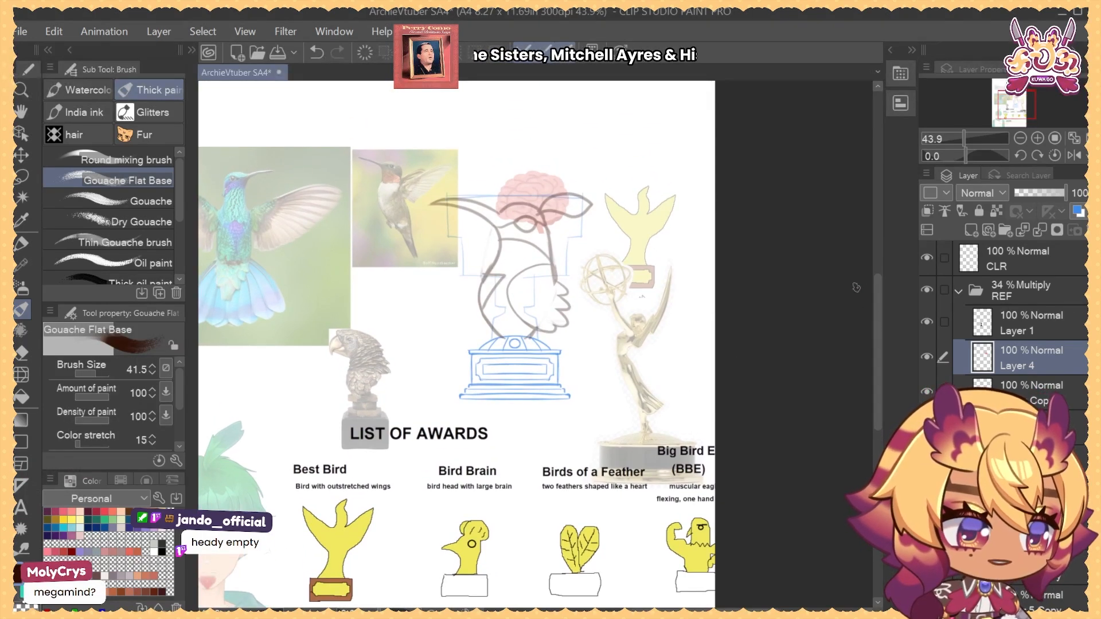
key(ctrl+t)
drag(575, 201, 547, 183)
key(Return)
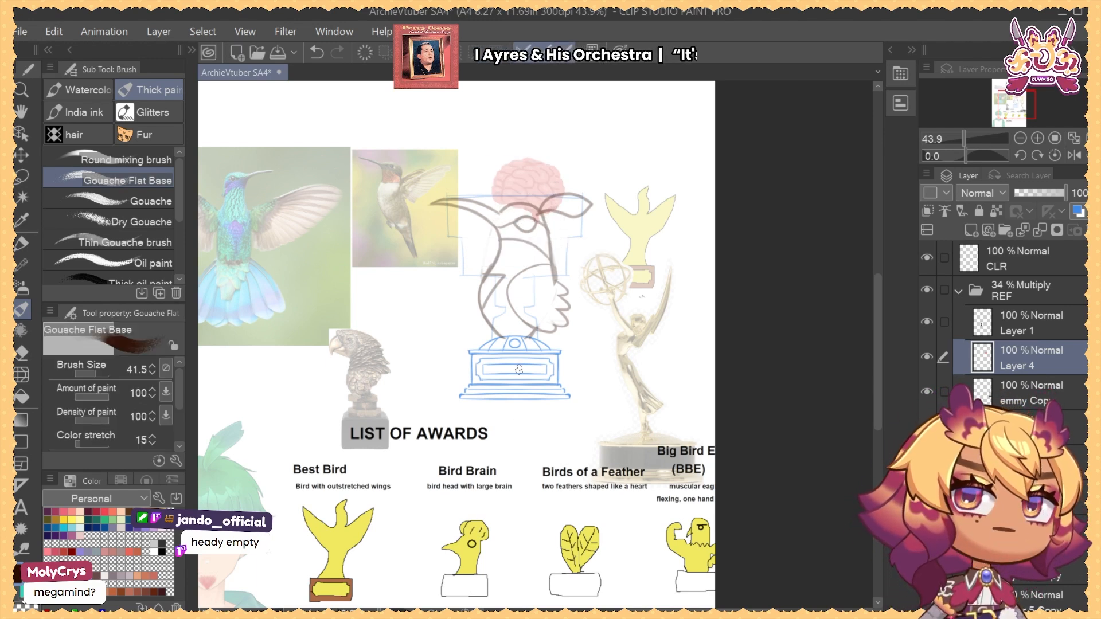
click(927, 357)
click(927, 356)
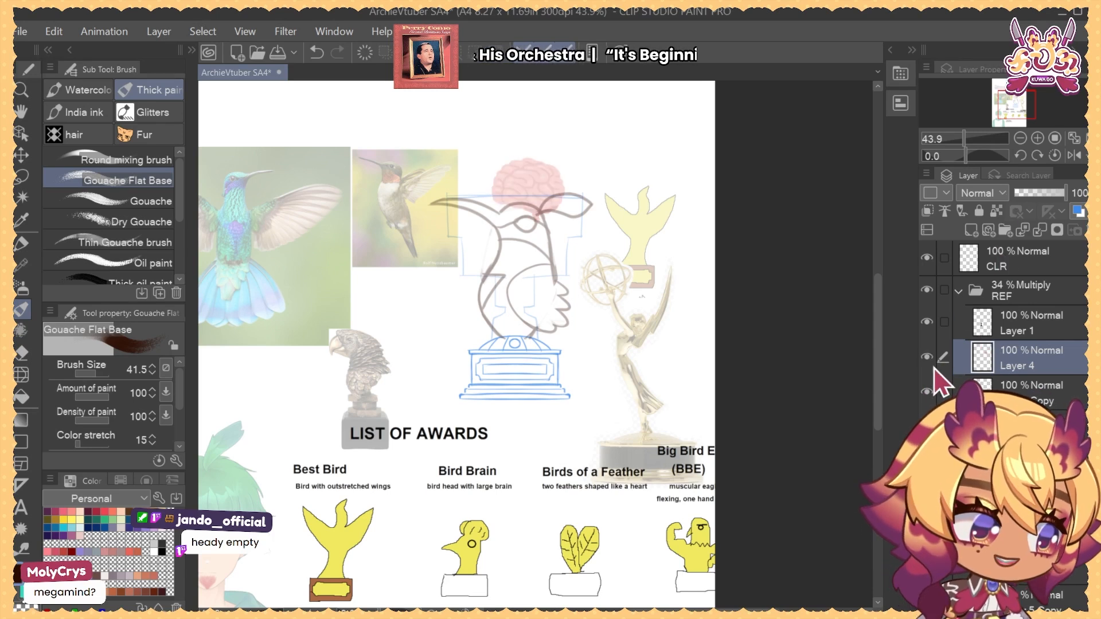
Move the brain reference off the bird sketch to above the small hummingbird photo and activate the bird sketch's layer
drag(548, 174, 437, 109)
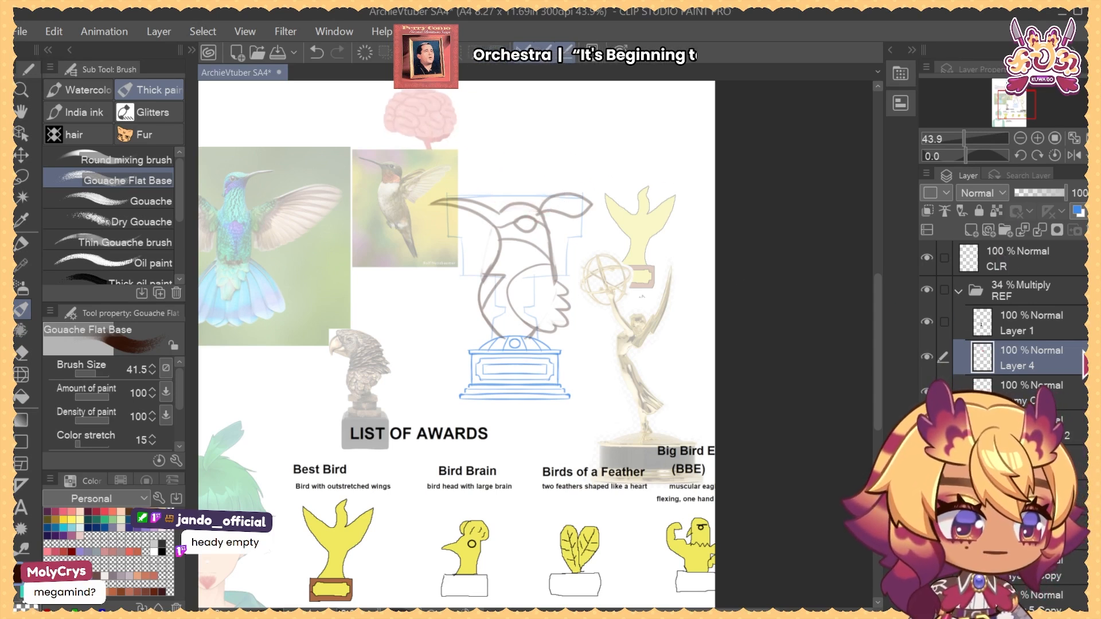
scroll(1003, 321, down, 5)
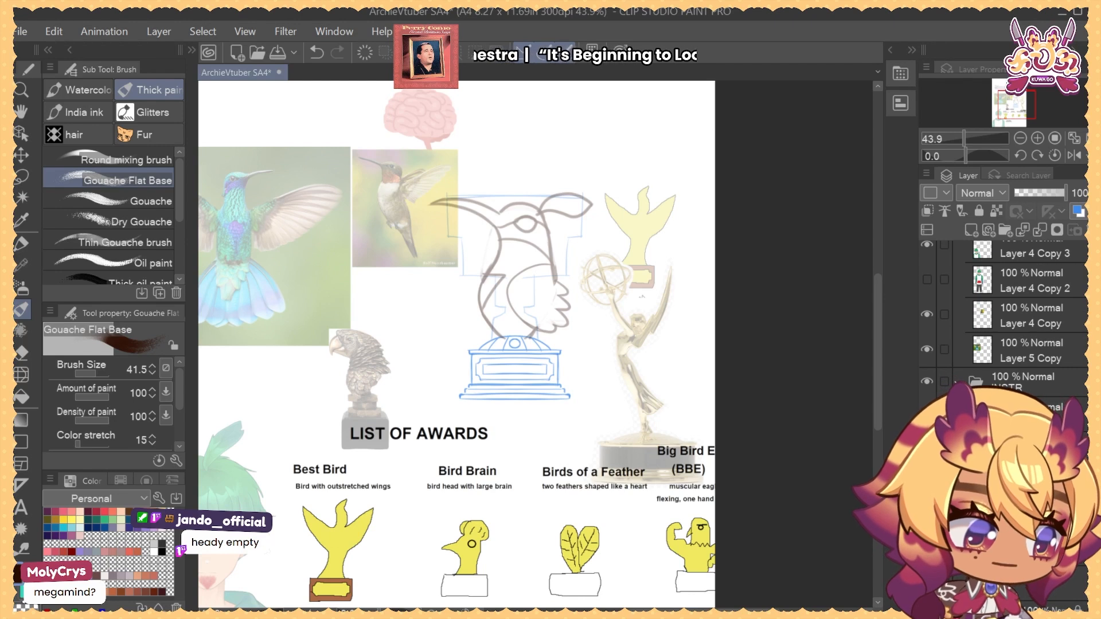
click(1054, 553)
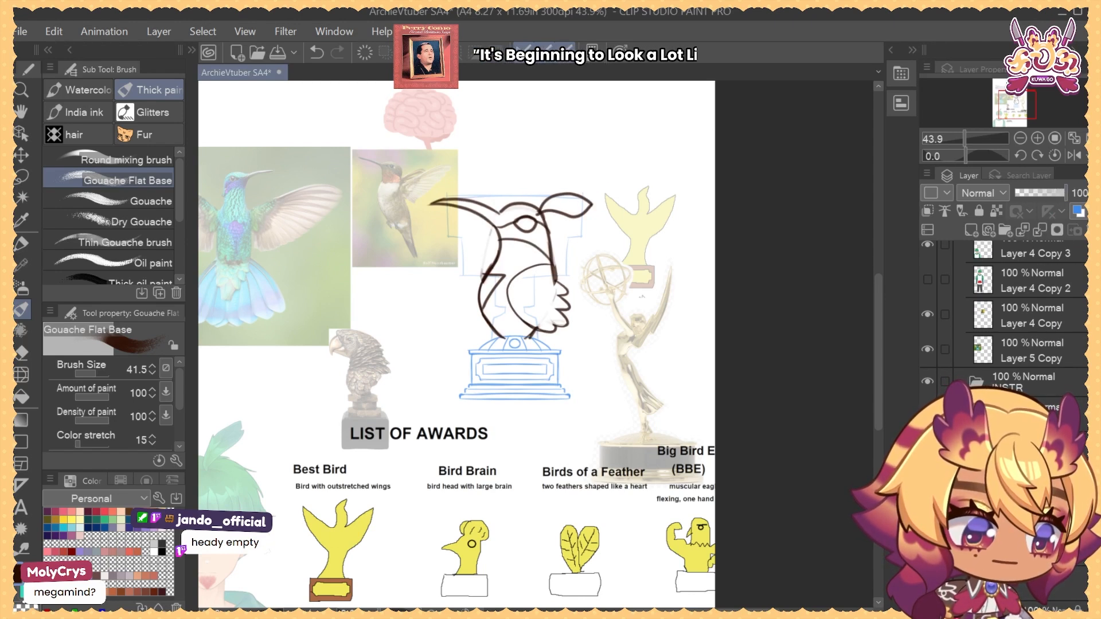
Lasso the feather on the bird sketch's head, copy it to its own draft layer and hide the full bird sketch
drag(919, 553, 920, 553)
click(928, 553)
scroll(1003, 321, down, 2)
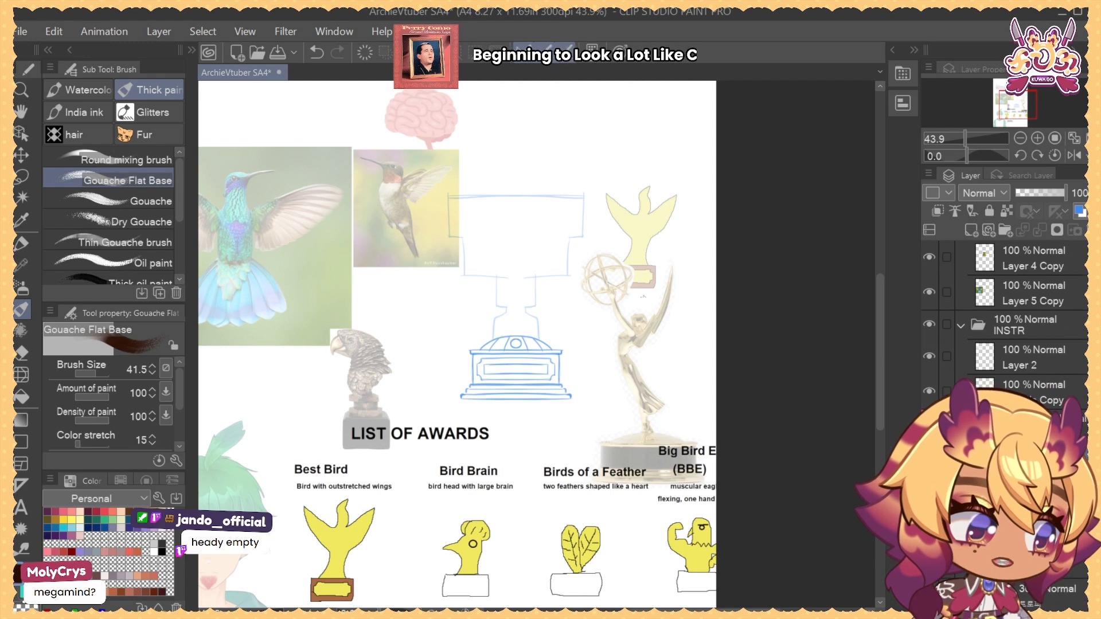
click(929, 491)
key(m)
mouse_move(554, 174)
mouse_down()
mouse_move(541, 206)
mouse_move(584, 154)
mouse_up()
key(ctrl+d)
drag(614, 523, 609, 455)
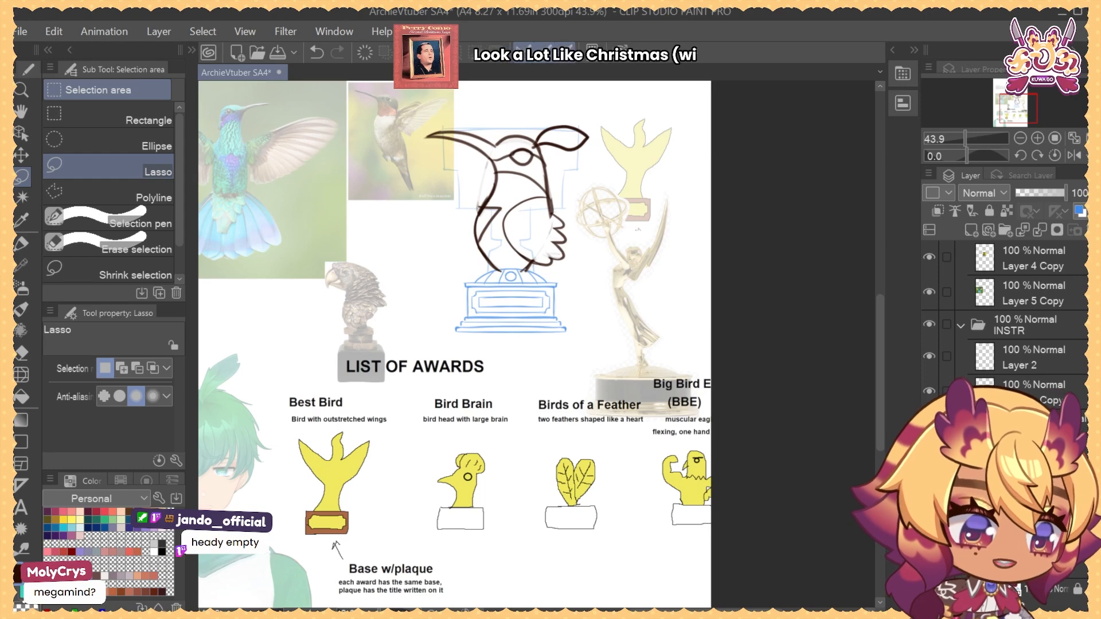
click(929, 491)
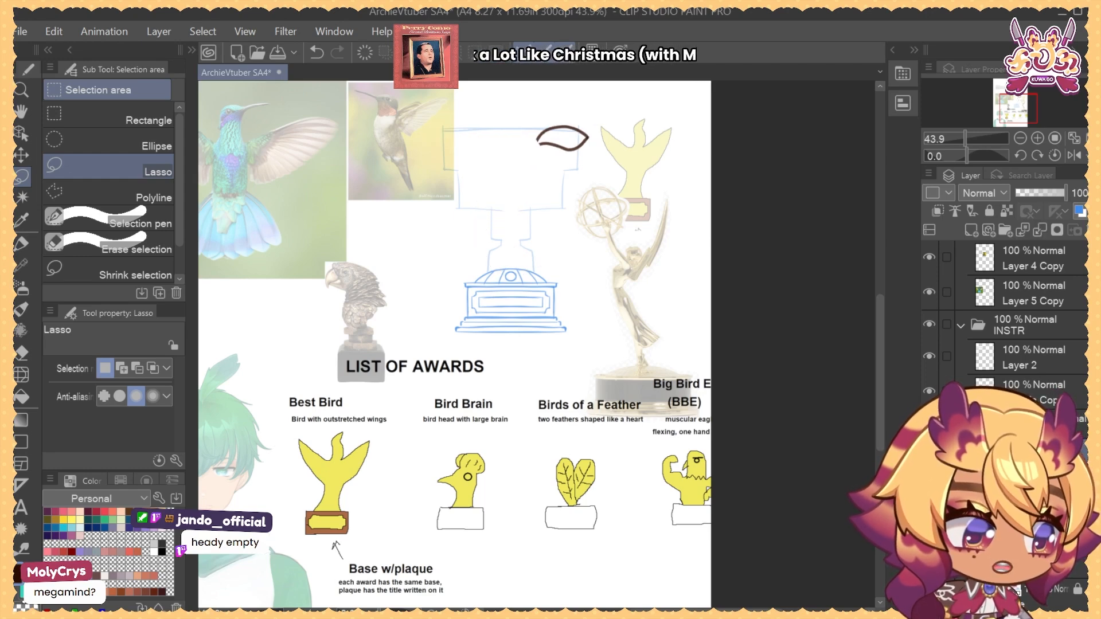
Move and rotate the copied feather so it stands upright on top of the blue trophy base
click(929, 526)
click(929, 526)
key(ctrl+t)
drag(573, 149, 557, 261)
drag(655, 242, 552, 360)
alt+click(575, 343)
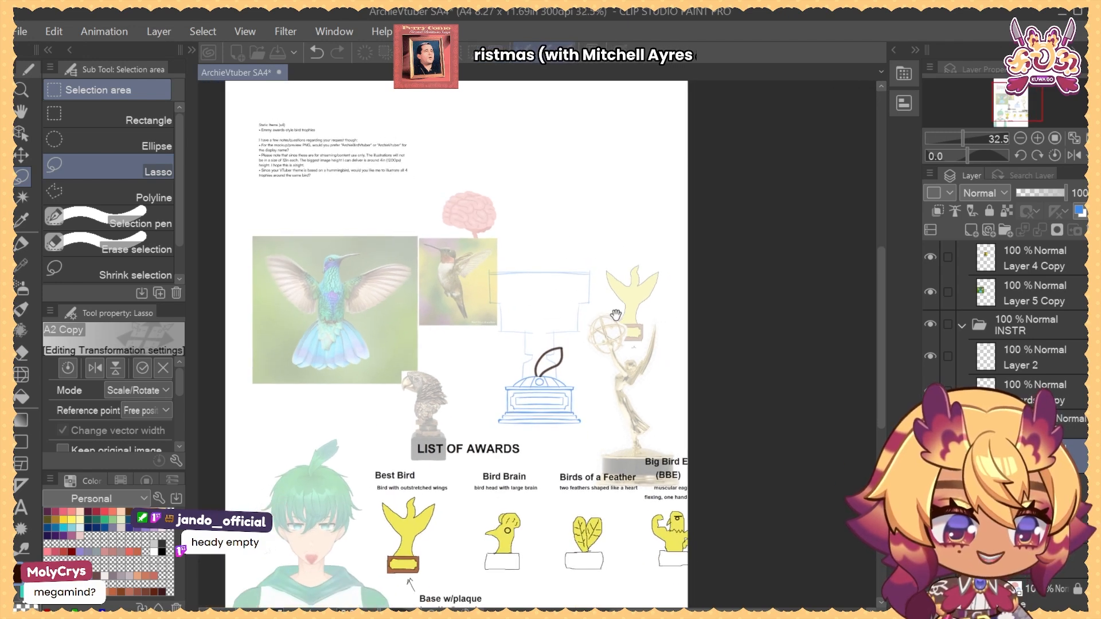
drag(613, 316, 610, 285)
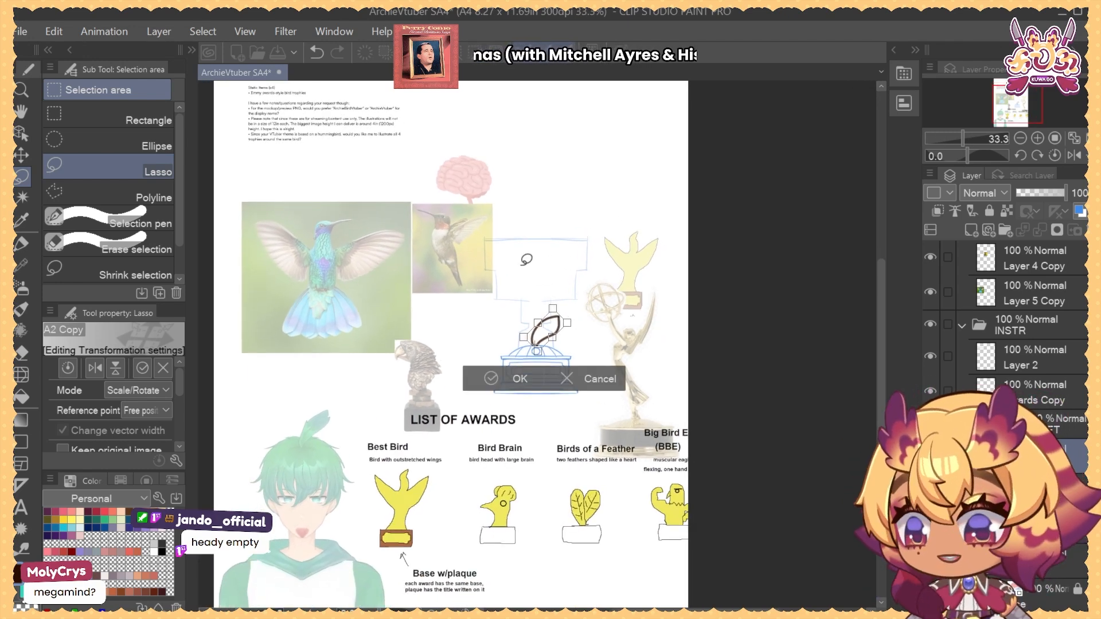
key(Return)
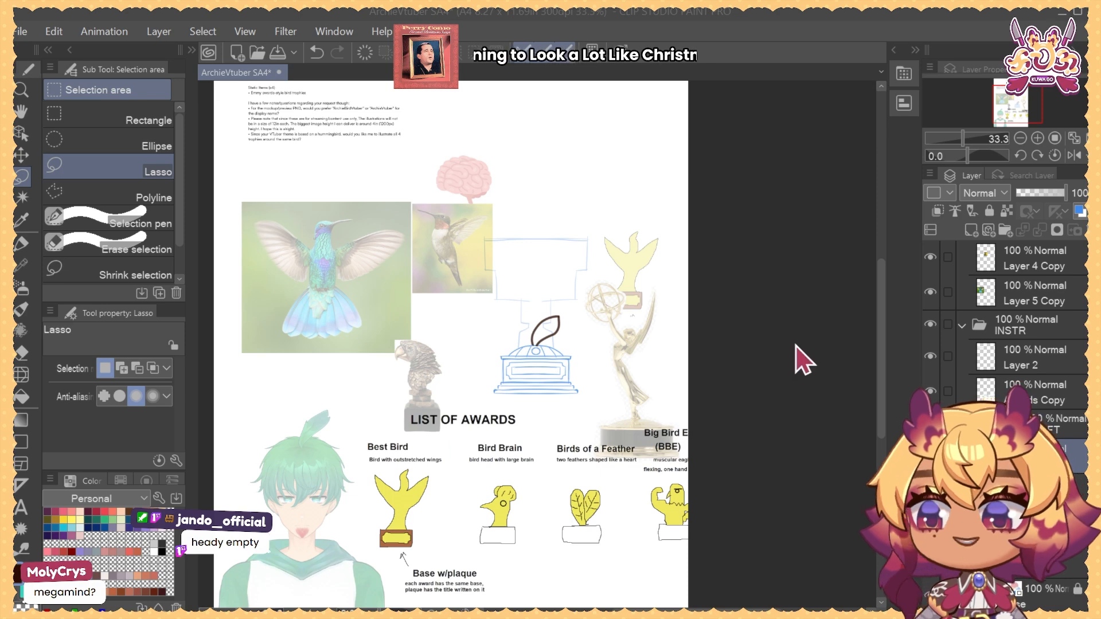
Add the brown feather photo as a reference and place it just below the small hummingbird photo
drag(422, 130, 420, 289)
key(b)
mouse_move(270, 183)
mouse_down()
mouse_move(477, 512)
mouse_move(464, 486)
mouse_up()
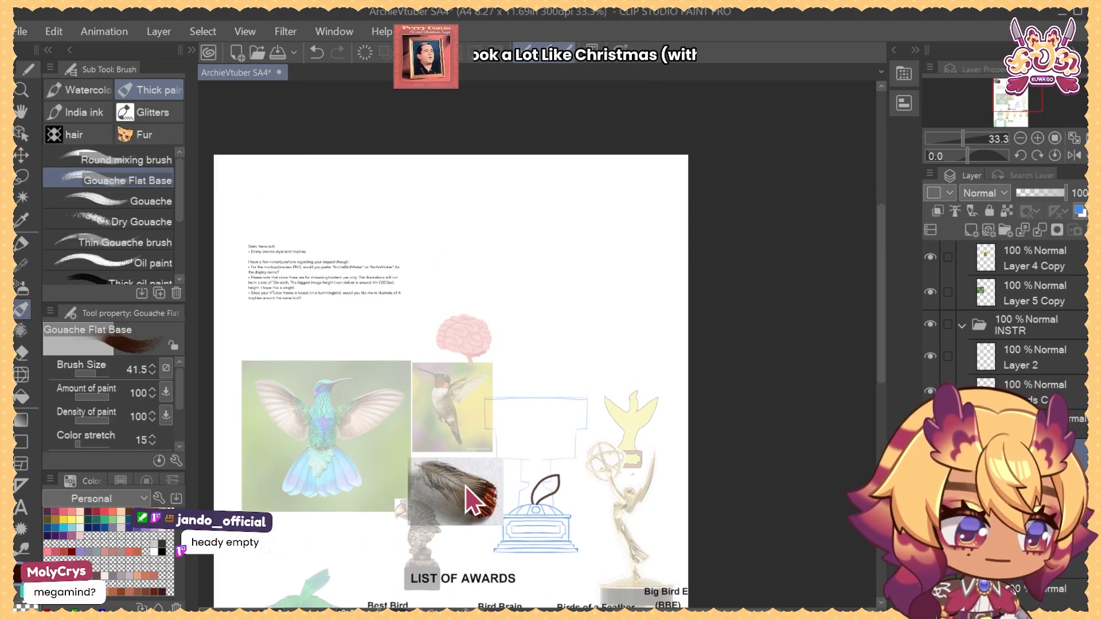
drag(658, 472, 584, 314)
drag(700, 394, 767, 452)
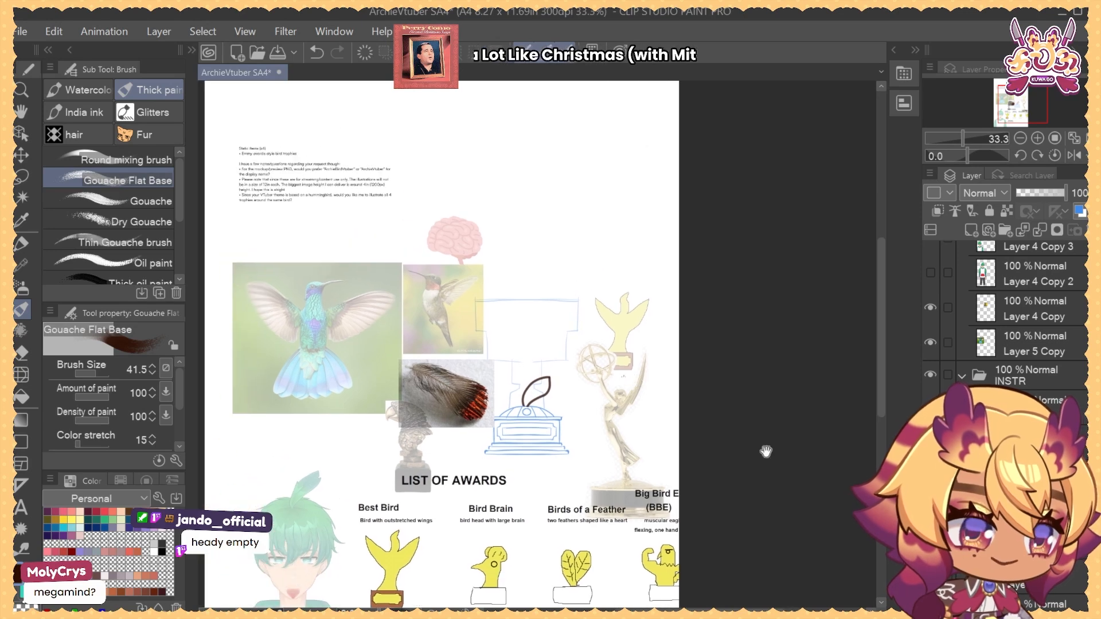
Move the feather photo's layer into the REF folder, just above Layer 4 Copy
drag(476, 396, 550, 396)
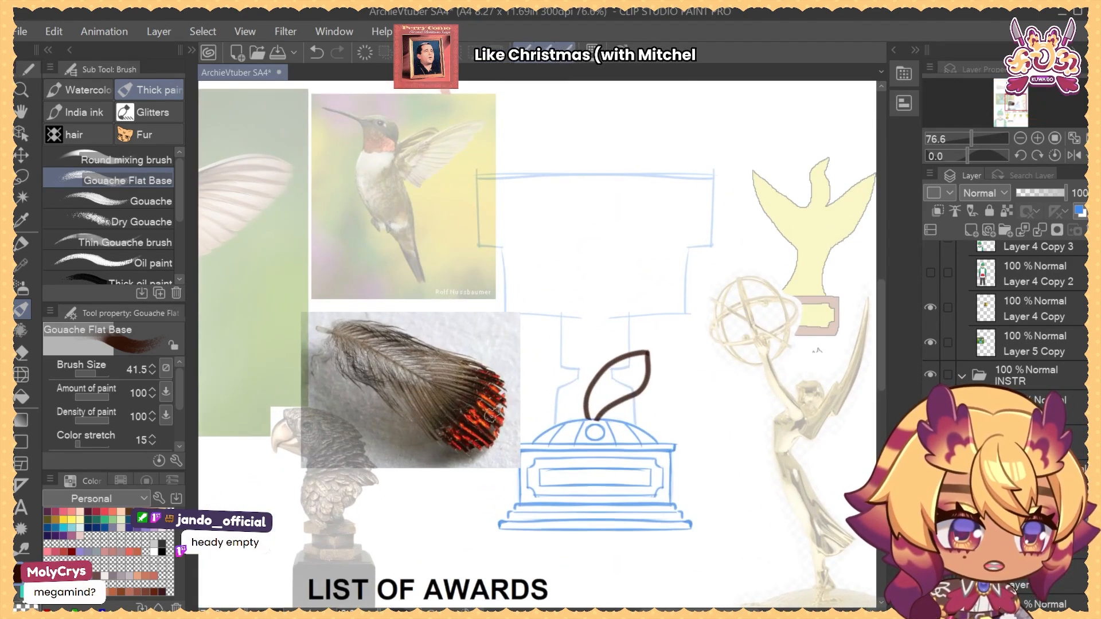
scroll(1015, 401, up, 2)
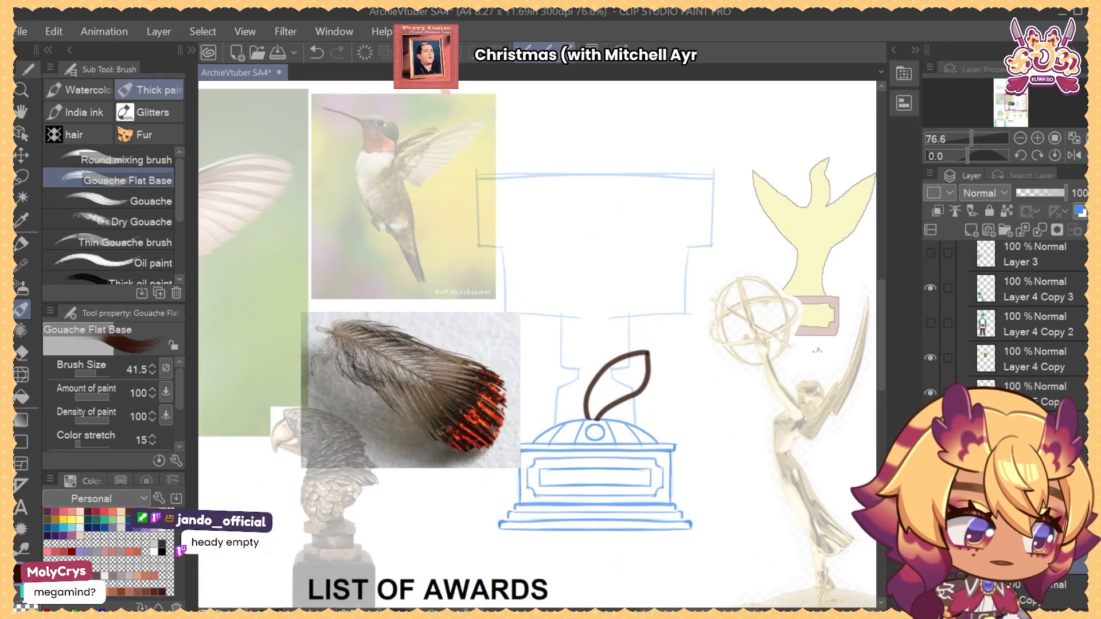
drag(1026, 556, 1018, 348)
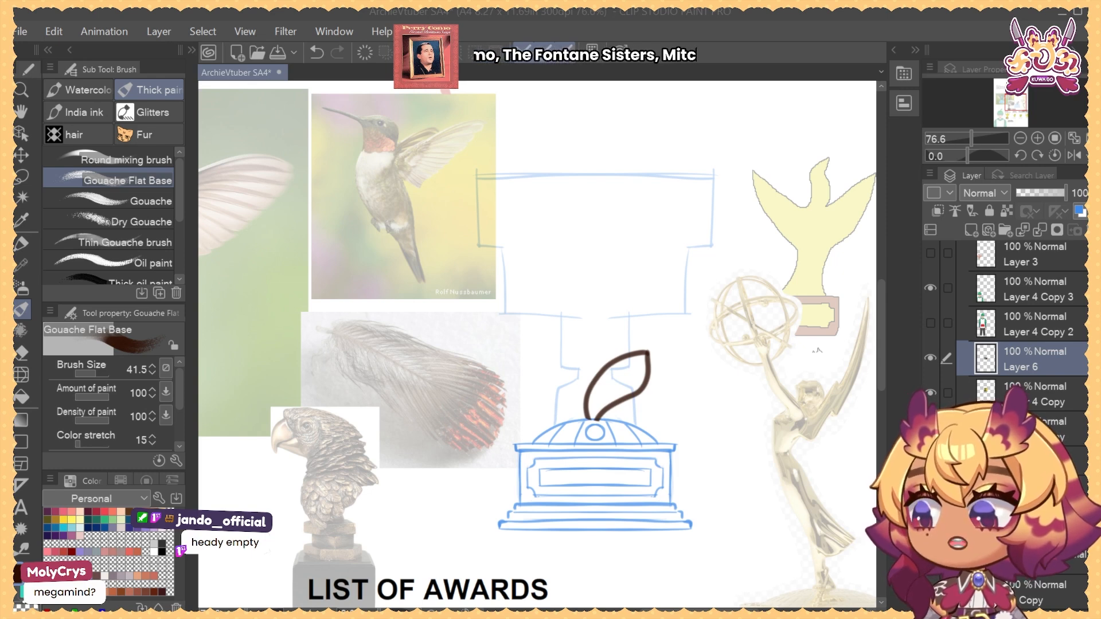
Add the hummingbird feather anatomy diagram on a new reference layer and place it beside the notes text, above the brain
key(ctrl+shift+n)
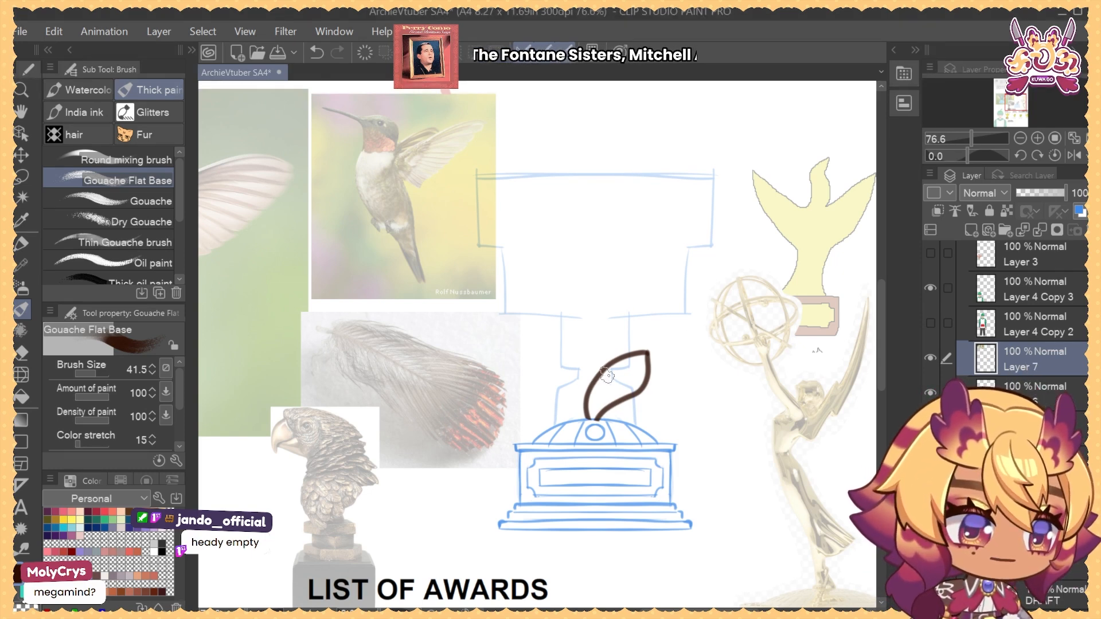
drag(544, 403, 533, 497)
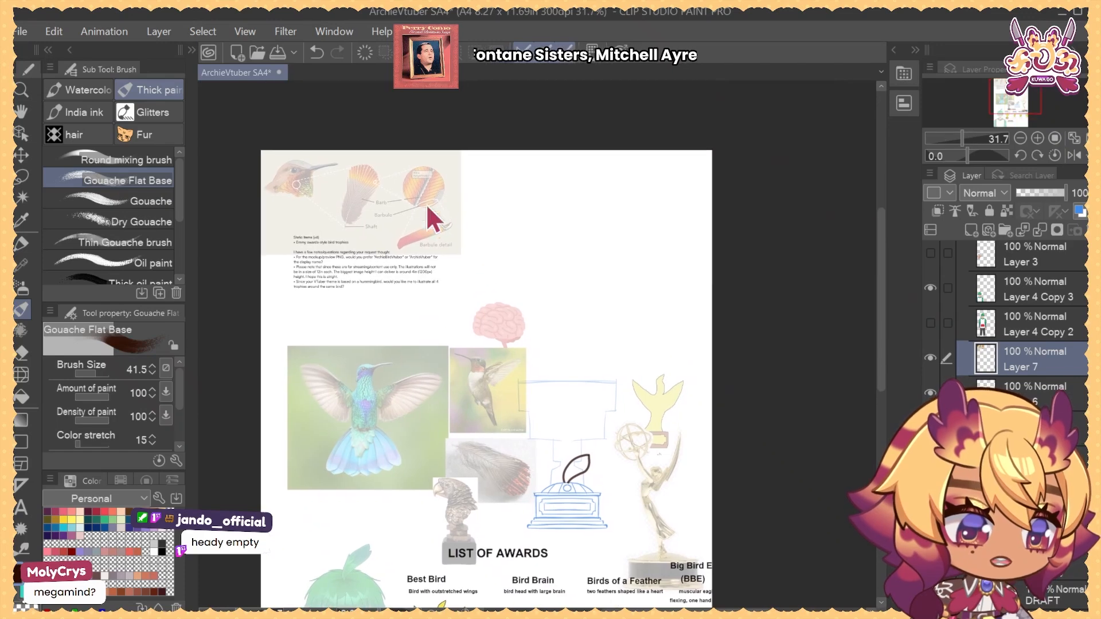
mouse_move(426, 209)
mouse_down()
mouse_move(629, 267)
mouse_move(651, 293)
mouse_up()
key(m)
click(95, 122)
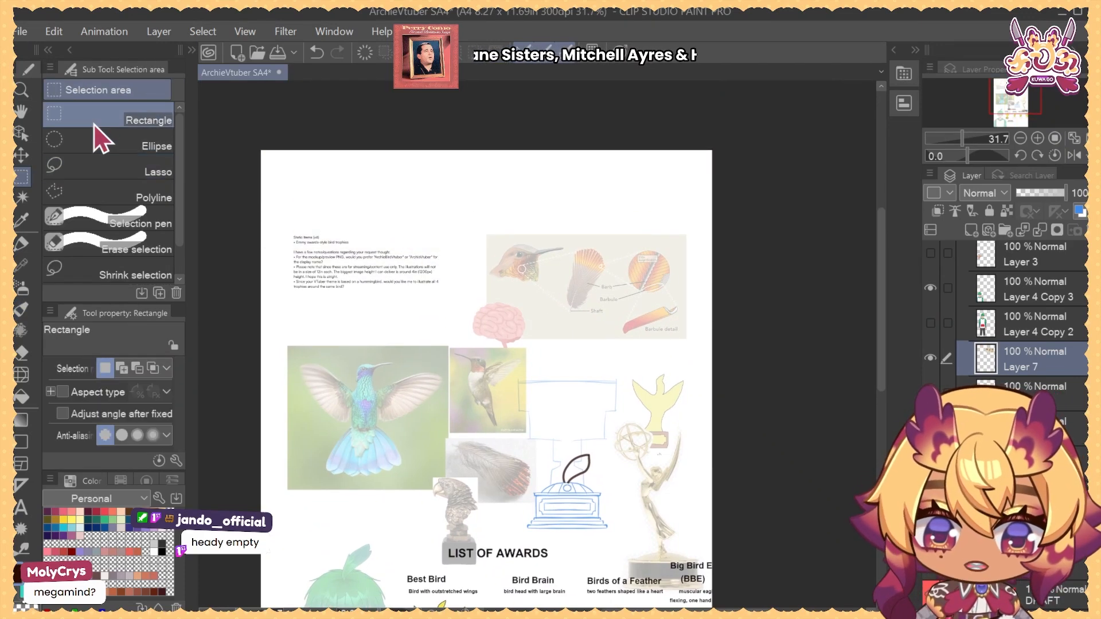
drag(576, 248, 596, 248)
drag(537, 224, 642, 404)
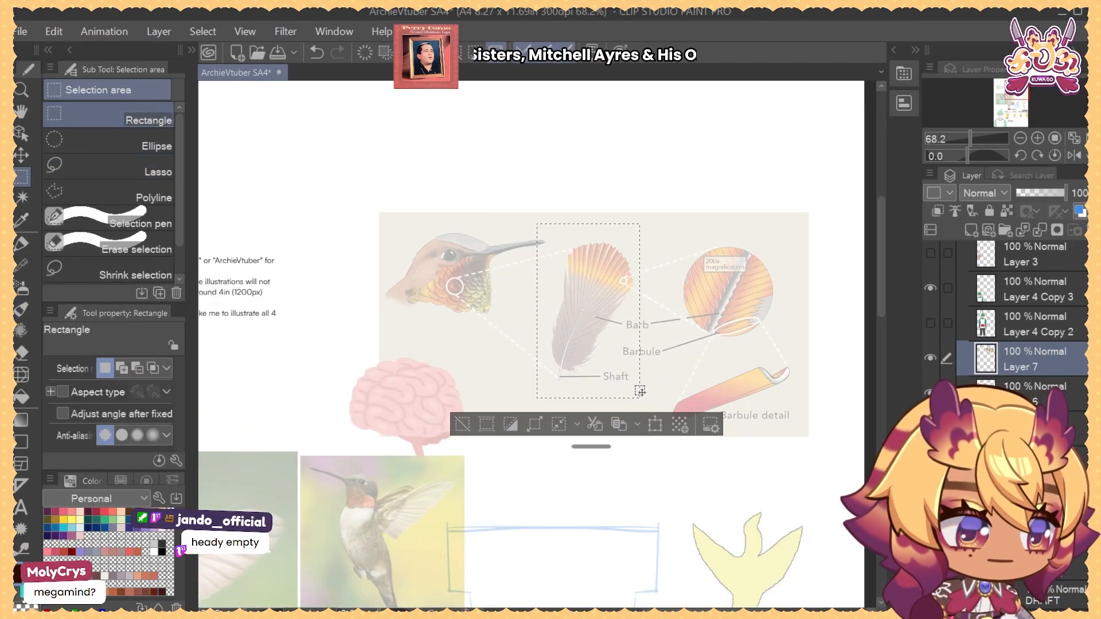
key(ctrl+d)
Activate the feather sketch's layer in the DRAFT folder and switch to the Soft color airbrush
scroll(1009, 378, up, 5)
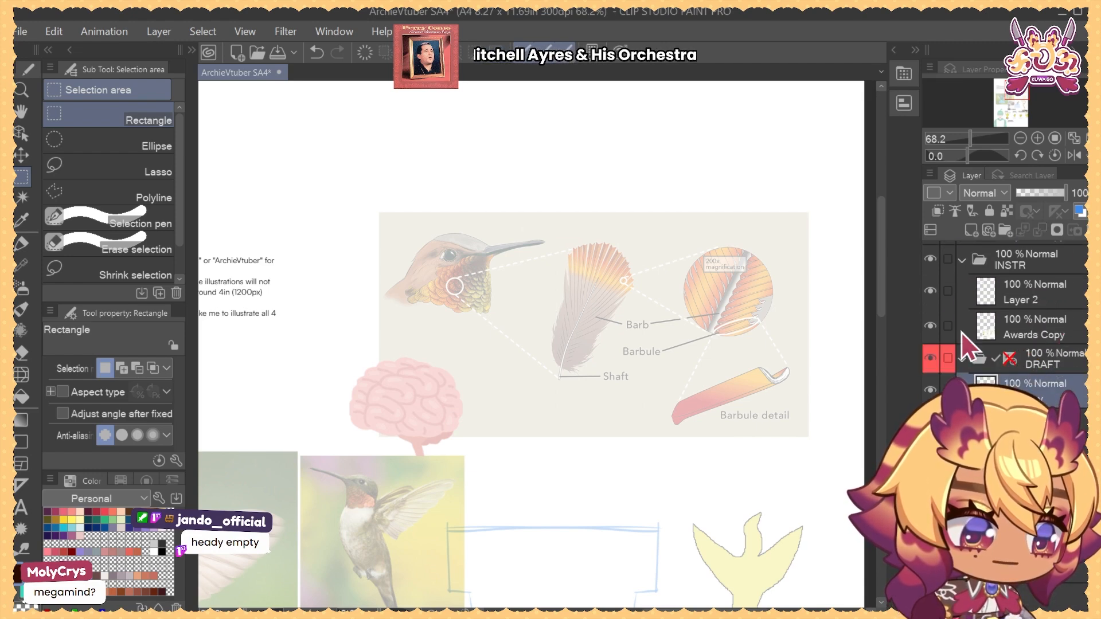
key(b)
drag(645, 302, 649, 400)
key(b)
drag(668, 536, 660, 436)
drag(660, 436, 661, 417)
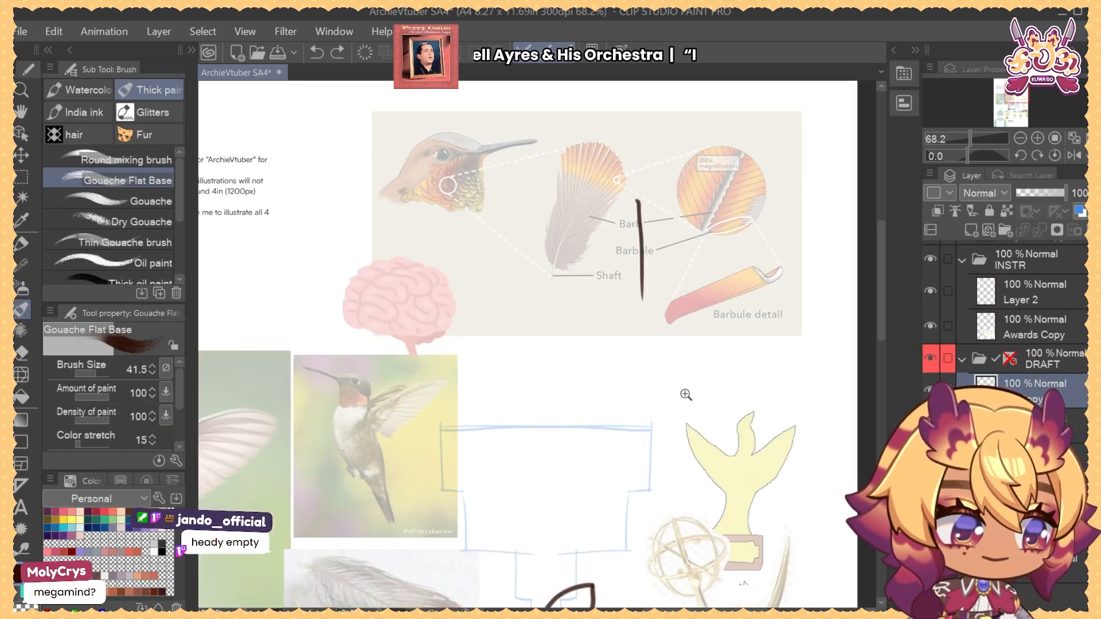
scroll(686, 393, down, 3)
key(b)
drag(678, 340, 676, 351)
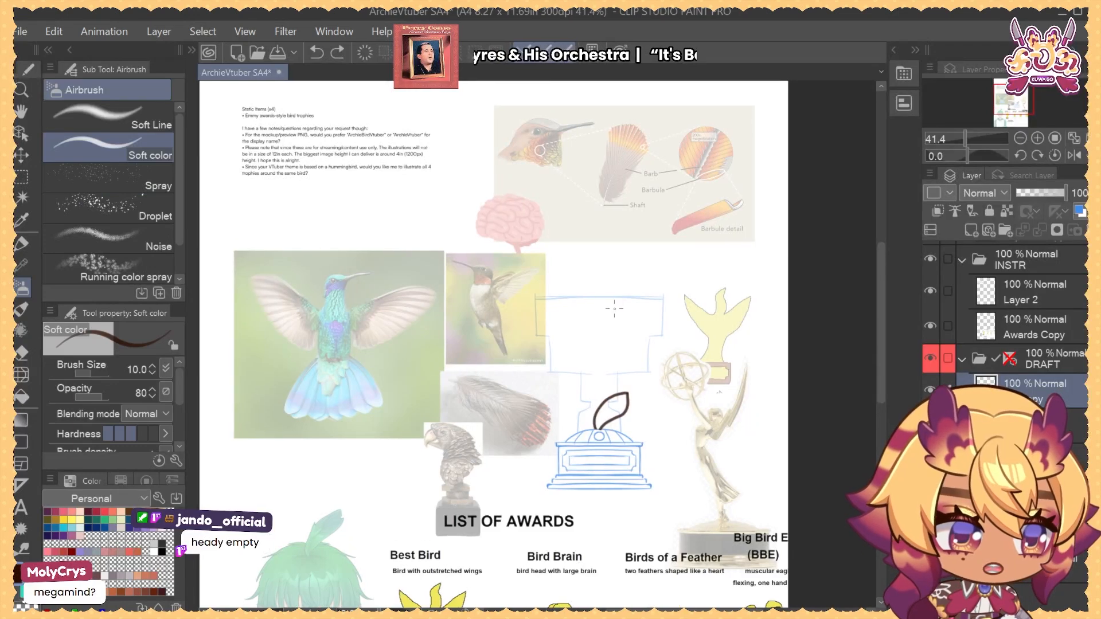
Hide and show the active draft layer to check which strokes it contains
drag(644, 275, 647, 331)
click(632, 290)
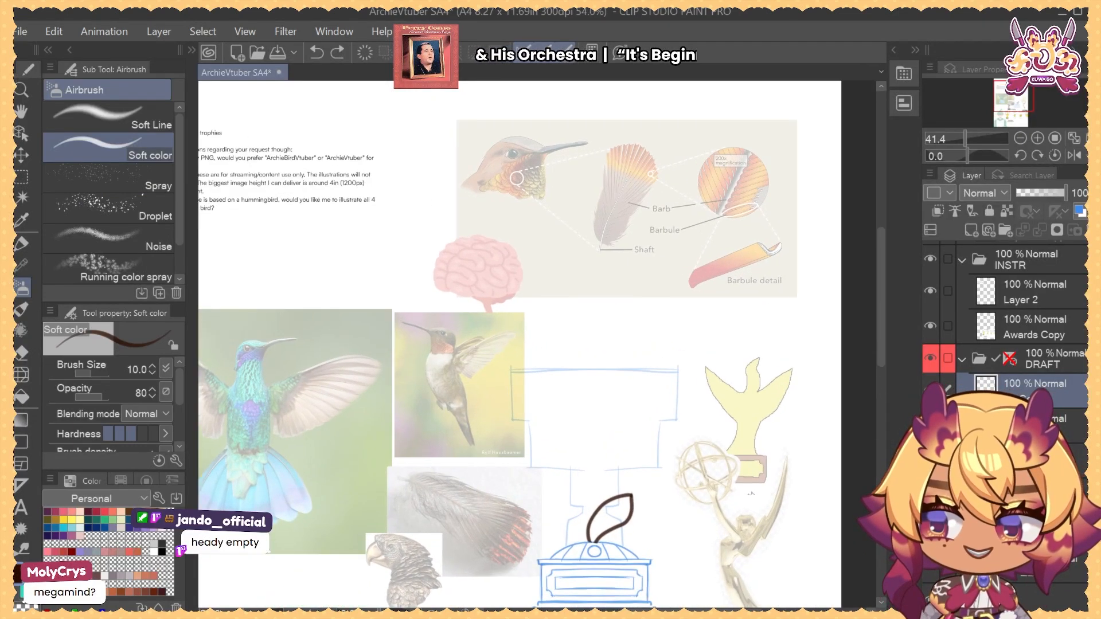
drag(656, 102, 651, 89)
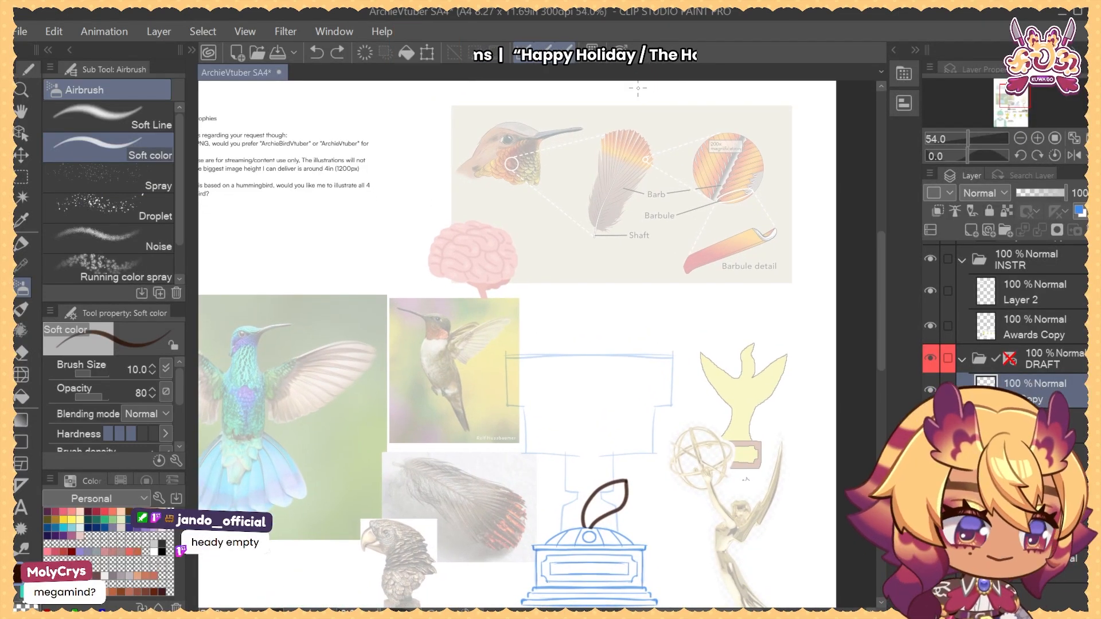
click(929, 391)
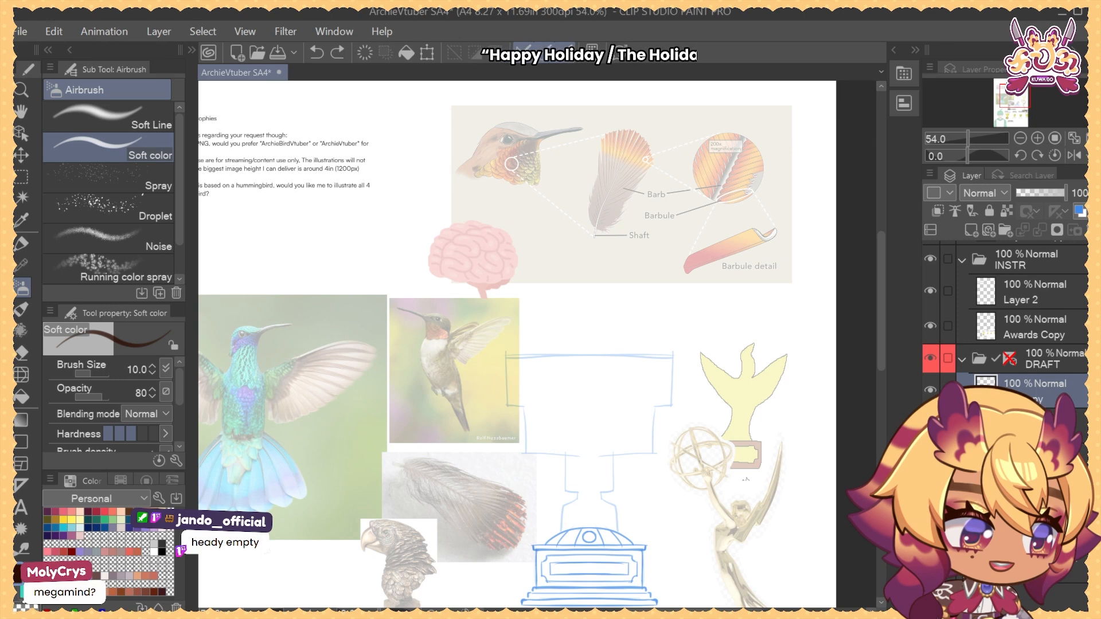
click(930, 391)
mouse_move(637, 544)
mouse_down()
mouse_move(690, 344)
mouse_move(688, 397)
mouse_up()
drag(688, 398, 695, 376)
mouse_move(346, 445)
mouse_down()
mouse_move(349, 412)
mouse_move(382, 422)
mouse_move(341, 458)
mouse_up()
key(ctrl+z)
drag(365, 408, 343, 449)
Trace the rounded top edge of the feather in the anatomy diagram, redoing the curve as needed
drag(738, 157, 697, 311)
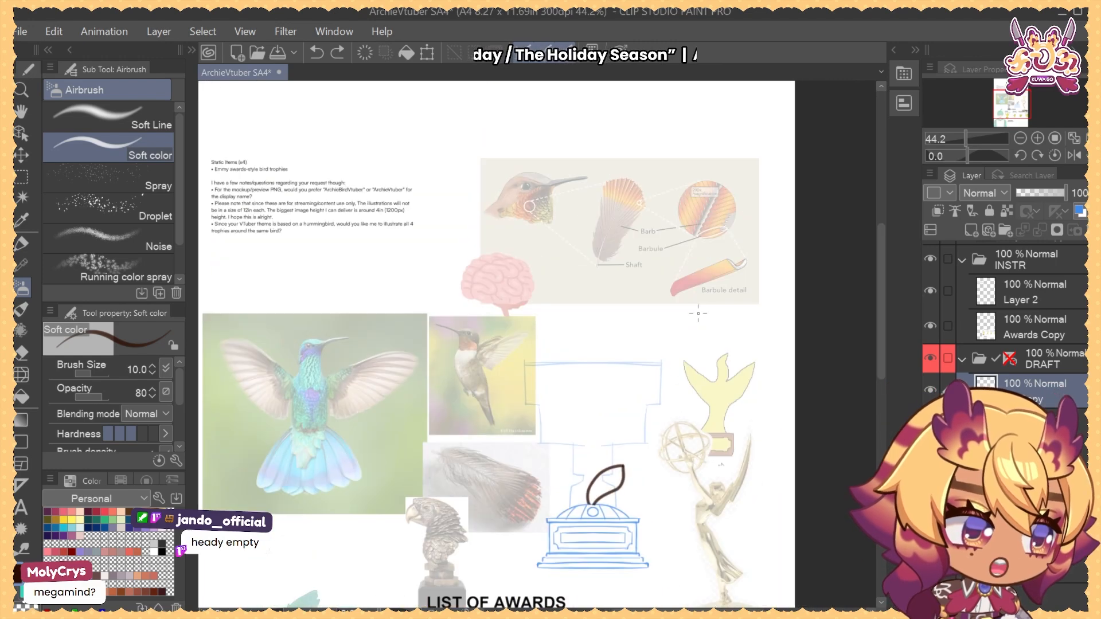
mouse_move(600, 214)
mouse_down()
mouse_move(600, 183)
mouse_move(638, 212)
mouse_move(644, 203)
mouse_up()
key(ctrl+z)
key(ctrl+z)
key(ctrl+z)
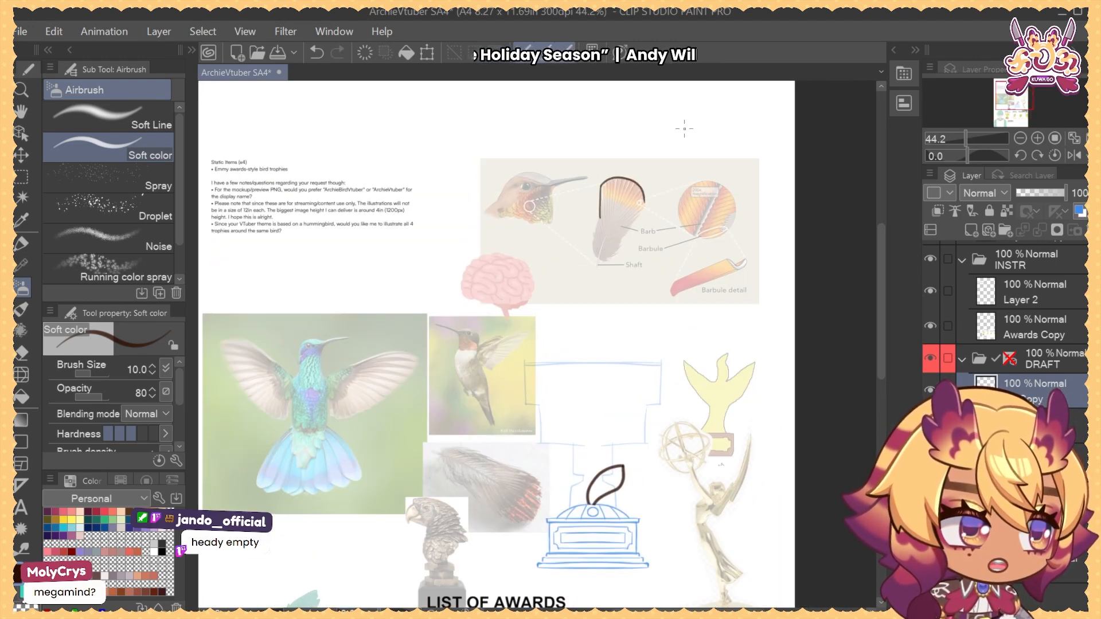
key(ctrl+z)
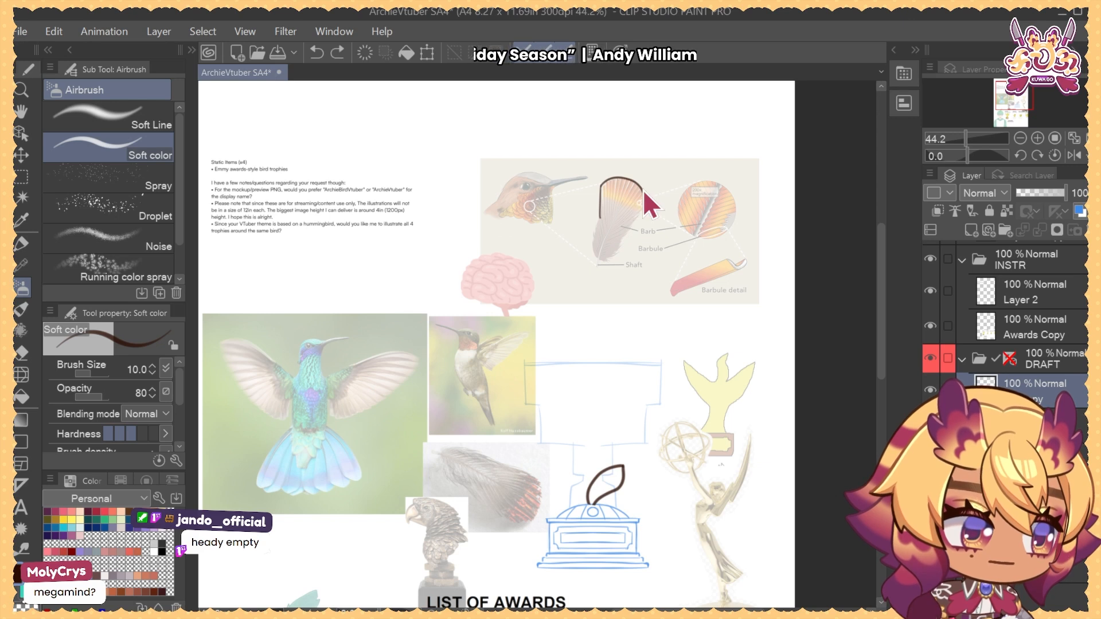
Trace both sides of the diagram's feather down to the pointed tip to close the outline
mouse_move(601, 181)
mouse_down()
mouse_move(601, 215)
mouse_move(612, 184)
mouse_move(599, 204)
mouse_move(621, 188)
mouse_move(603, 184)
mouse_move(639, 192)
mouse_move(630, 178)
mouse_move(635, 213)
mouse_move(638, 187)
mouse_move(642, 206)
mouse_move(619, 229)
mouse_move(600, 203)
mouse_move(593, 261)
mouse_up()
key(ctrl+z)
key(ctrl+z)
key(ctrl+z)
mouse_move(600, 208)
mouse_down()
mouse_move(597, 256)
mouse_move(632, 224)
mouse_move(613, 252)
mouse_move(593, 244)
mouse_move(632, 223)
mouse_up()
key(ctrl+z)
drag(607, 253, 628, 231)
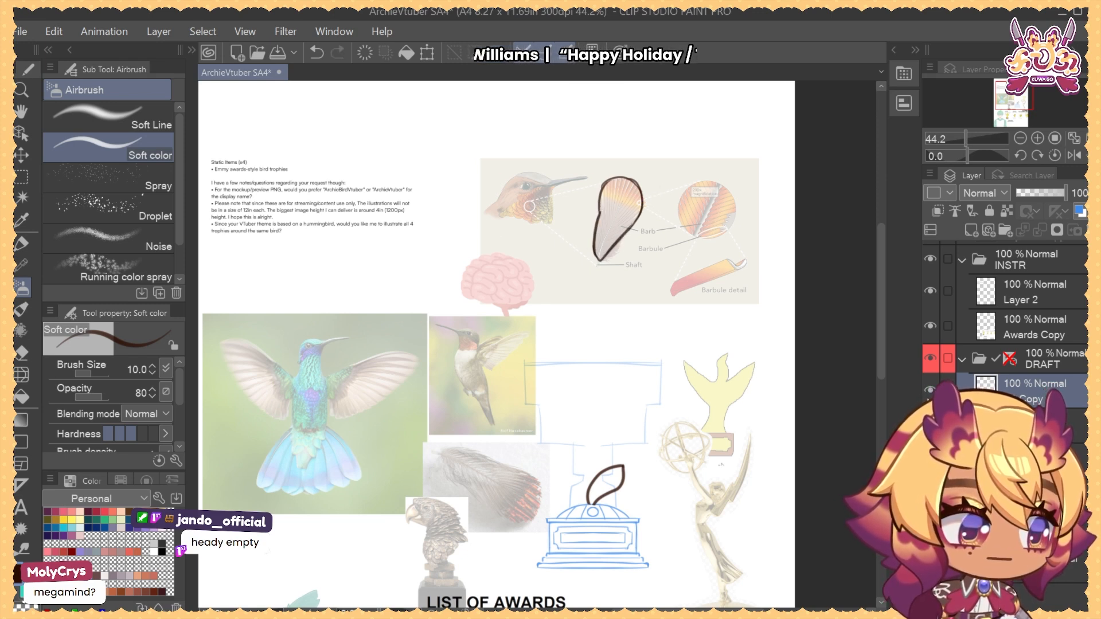
key(ctrl+z)
key(ctrl+y)
Lasso the old small feather on the trophy base, delete it and clear the selection
scroll(639, 388, down, 1)
key(m)
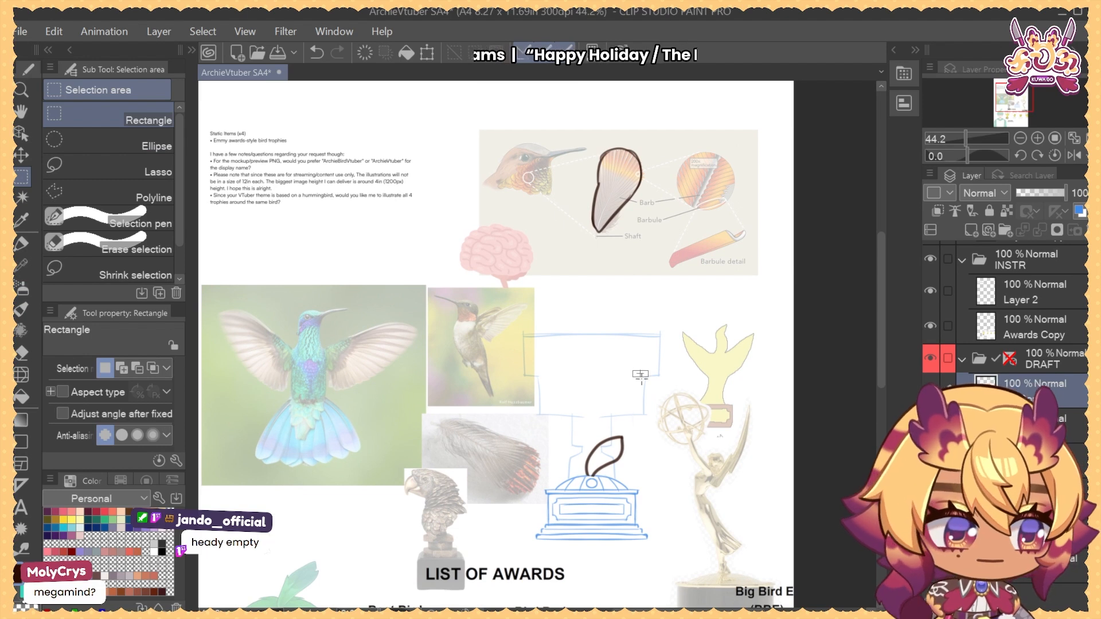
click(109, 173)
mouse_move(633, 427)
mouse_down()
mouse_move(661, 455)
mouse_move(646, 425)
mouse_up()
key(Delete)
key(ctrl+d)
Move, enlarge and slightly rotate the traced feather outline so its tip rests on top of the trophy base
key(ctrl+t)
mouse_move(616, 234)
mouse_down()
mouse_move(615, 373)
mouse_move(616, 294)
mouse_move(657, 415)
mouse_move(642, 407)
mouse_move(601, 462)
mouse_up()
drag(686, 340, 731, 335)
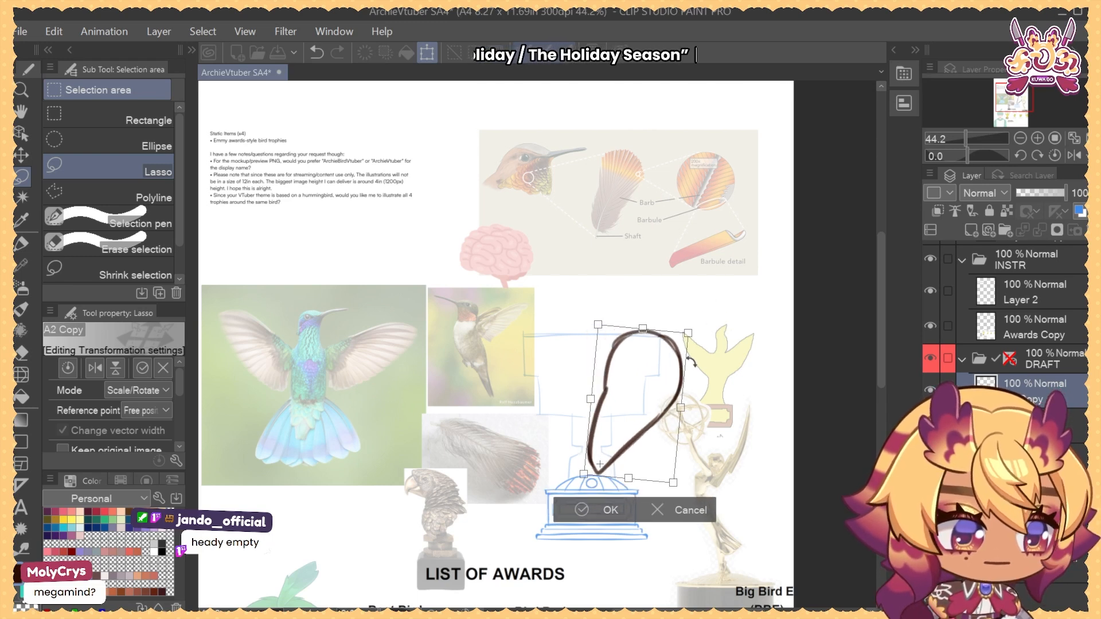
key(Return)
Liquify the lower edge of the large feather outline, set the brush size to 405.1 and compare it with the award list sketches
key(j)
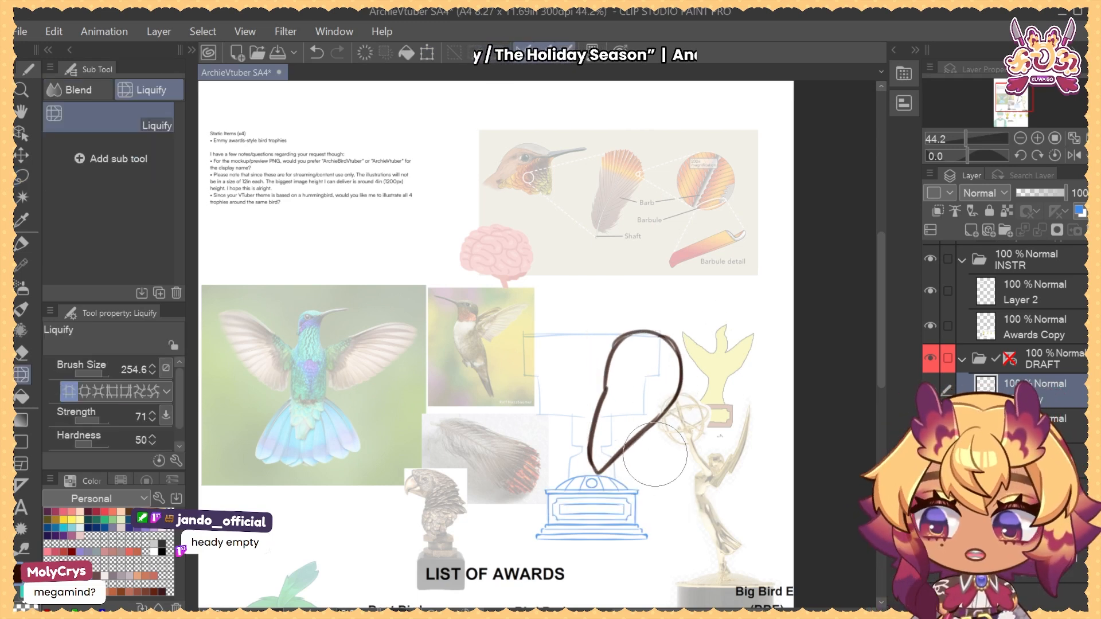
drag(631, 470, 664, 463)
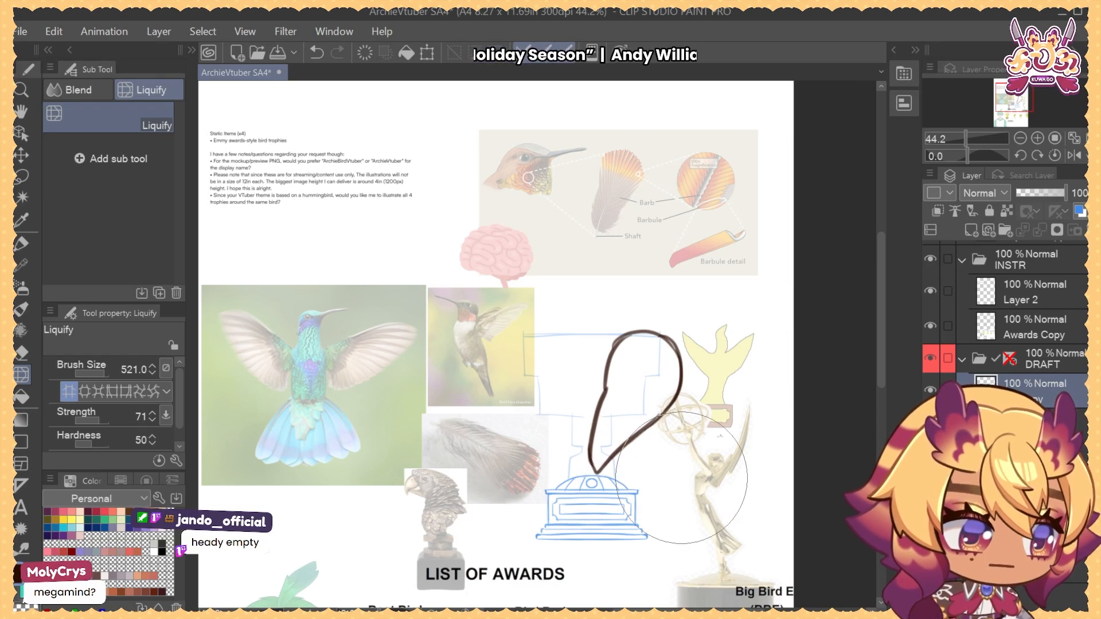
drag(691, 410, 676, 411)
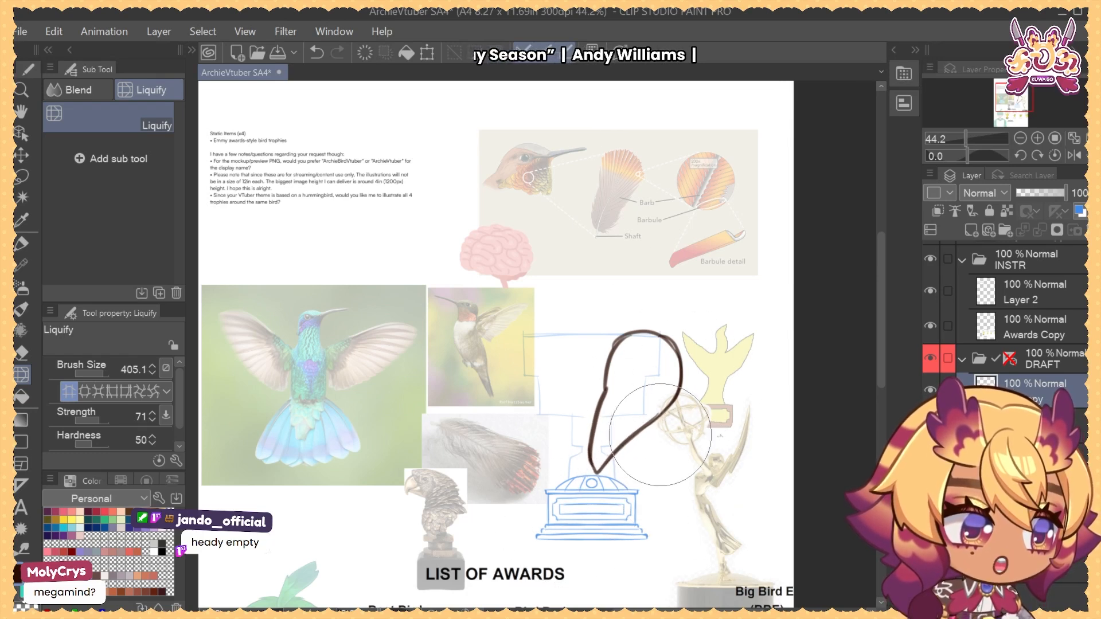
mouse_move(639, 510)
mouse_down()
mouse_move(647, 384)
mouse_move(758, 168)
mouse_up()
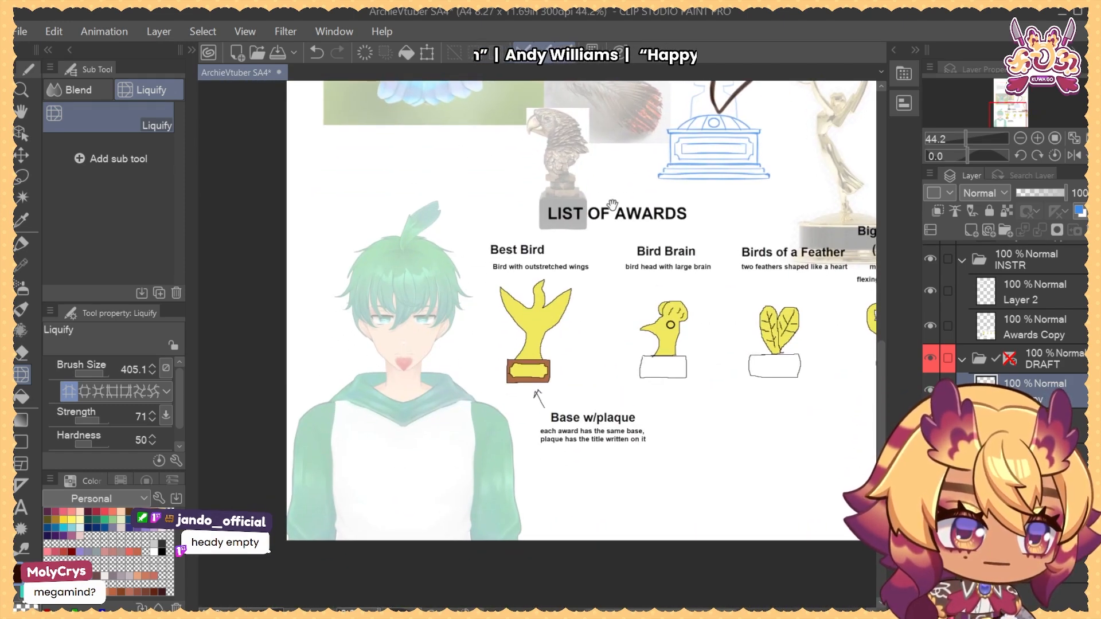
mouse_move(701, 285)
mouse_down()
mouse_move(609, 482)
mouse_move(607, 519)
mouse_up()
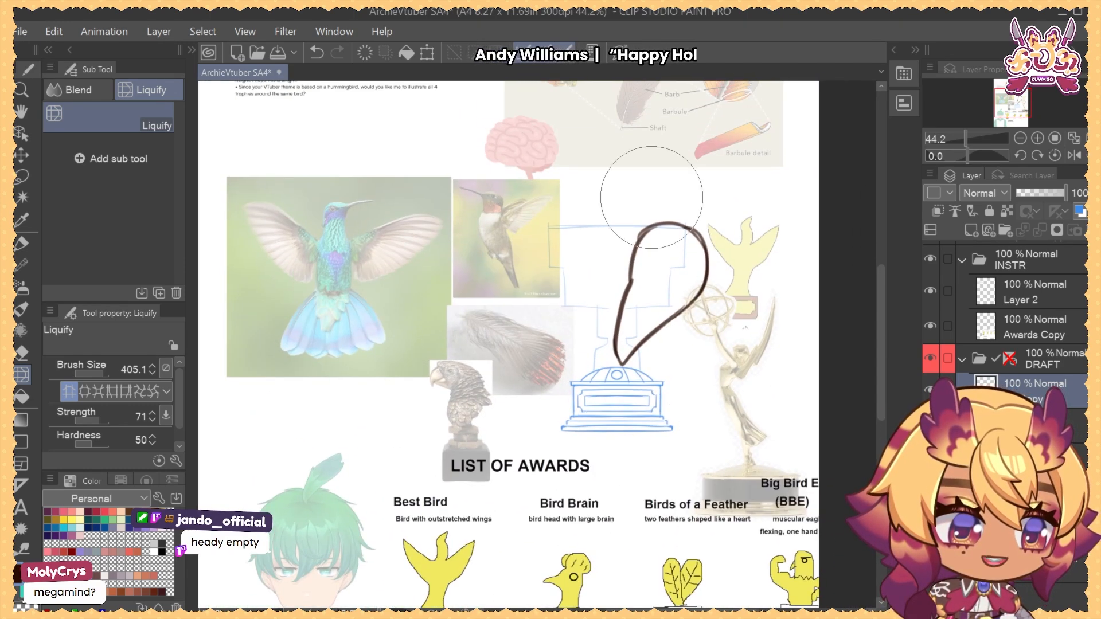
Draw the central shaft and slanted barb lines inside the feather outline and mark a teal arc across its upper half
drag(653, 317, 598, 342)
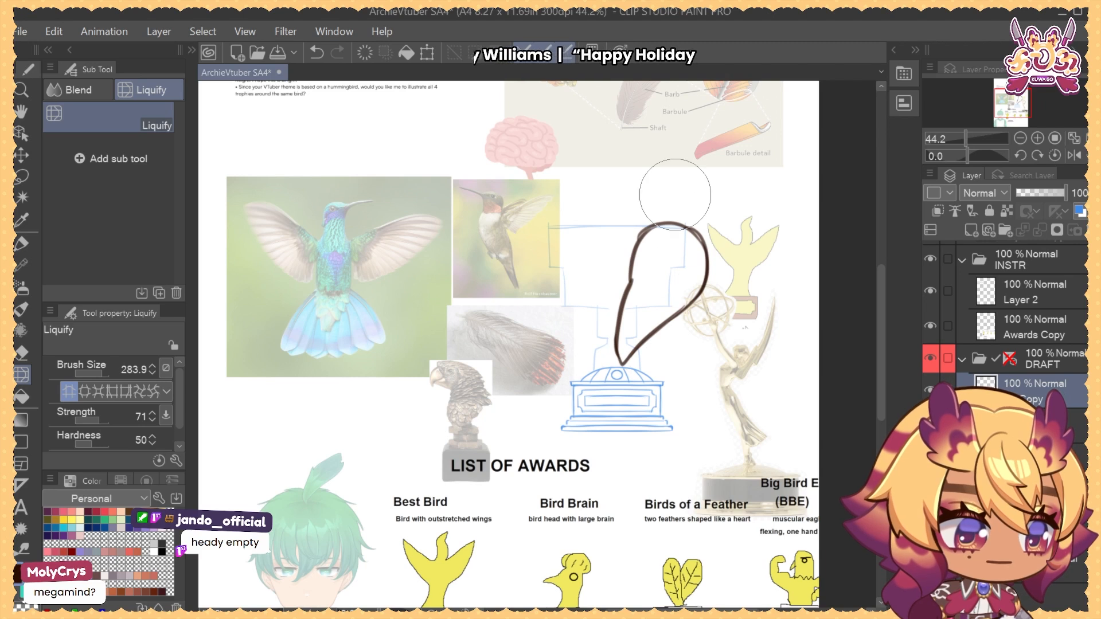
key(b)
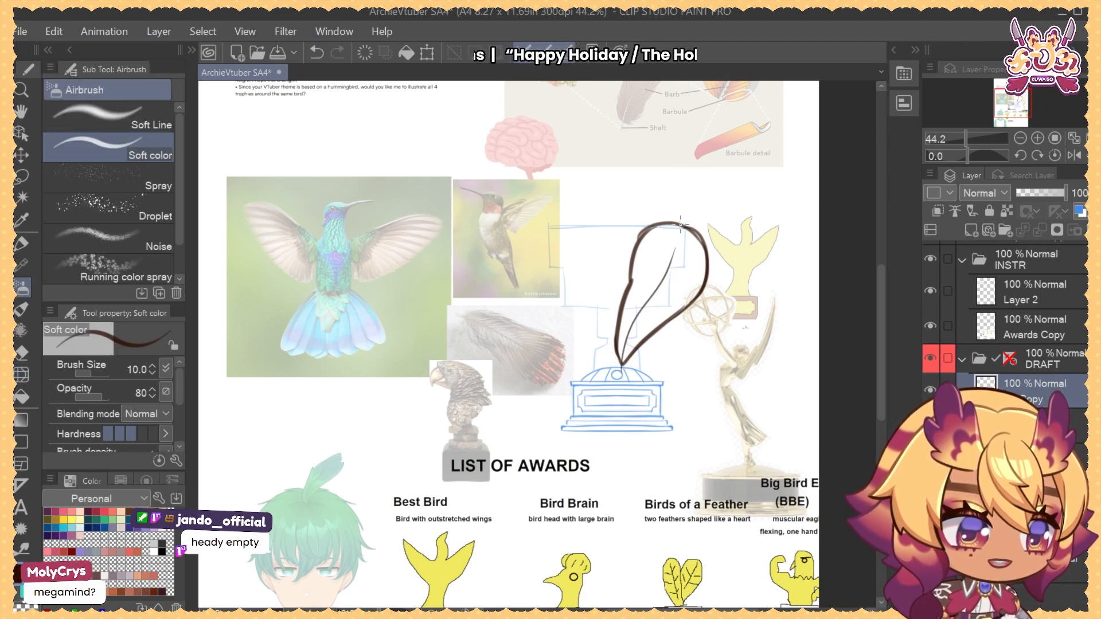
drag(643, 340, 611, 404)
key(ctrl+z)
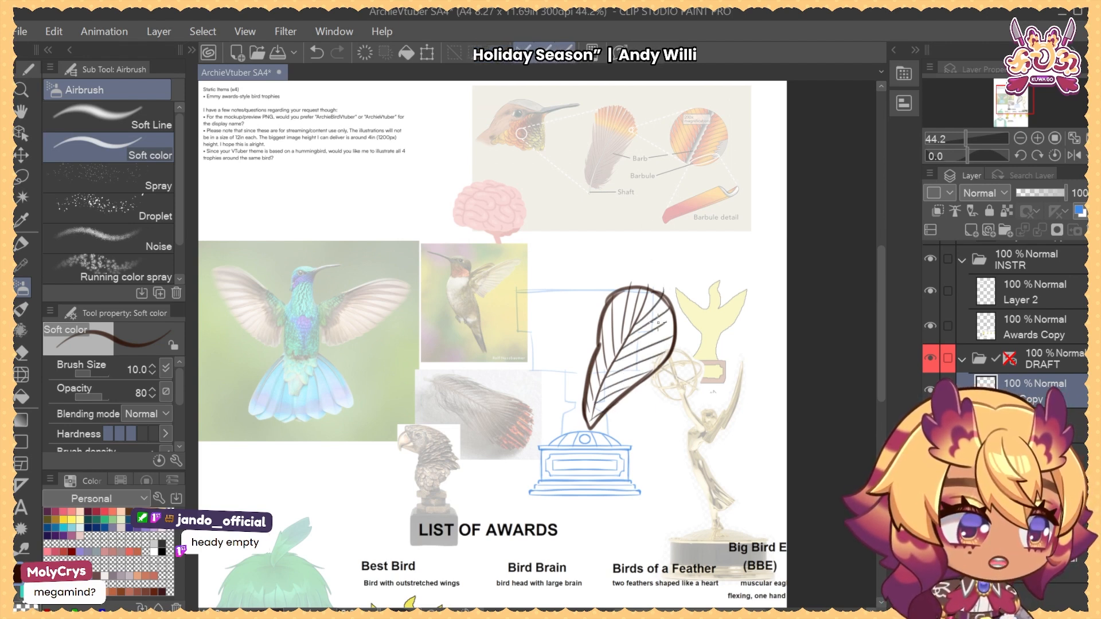
key(ctrl+z)
key(x)
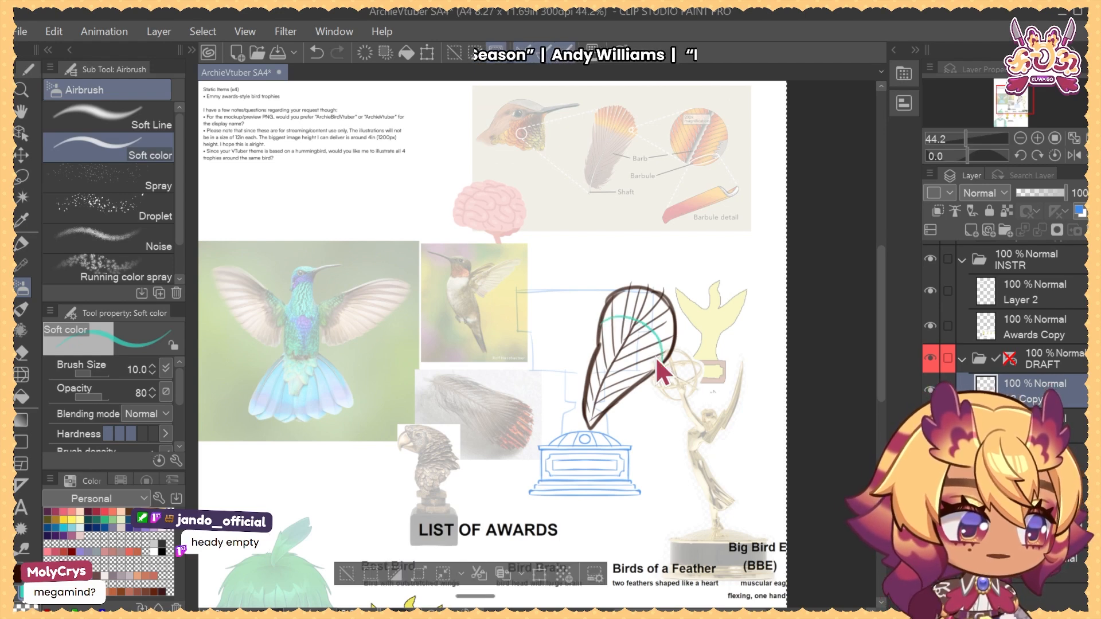
Duplicate the feather, flip the copy horizontally and place it beside the original so the pair forms a heart
key(ctrl+t)
drag(663, 304, 593, 317)
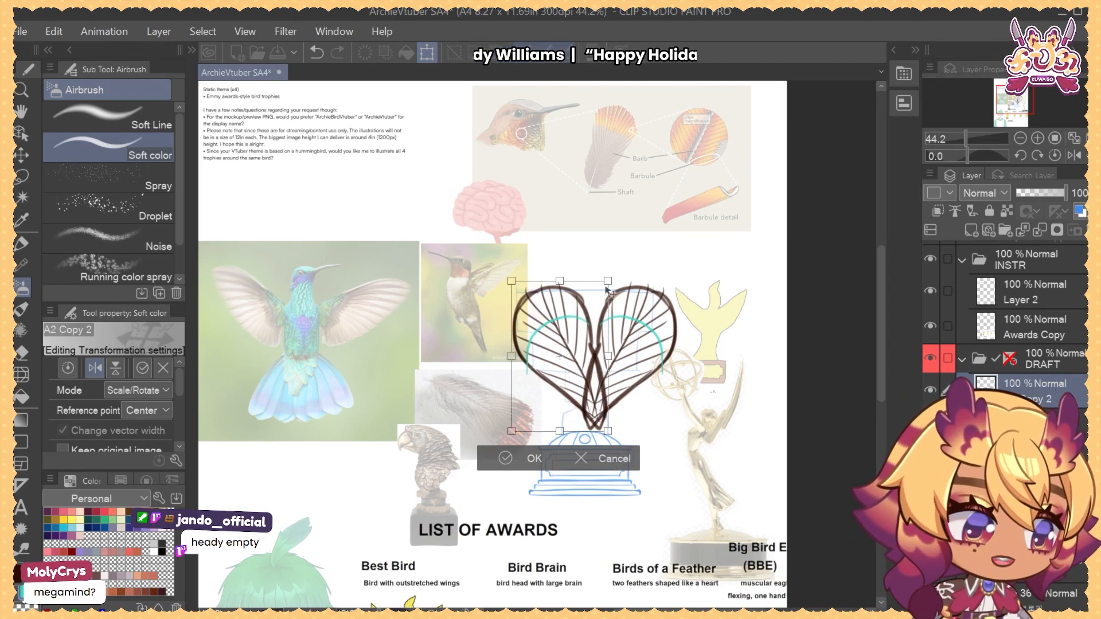
key(ctrl+z)
key(Return)
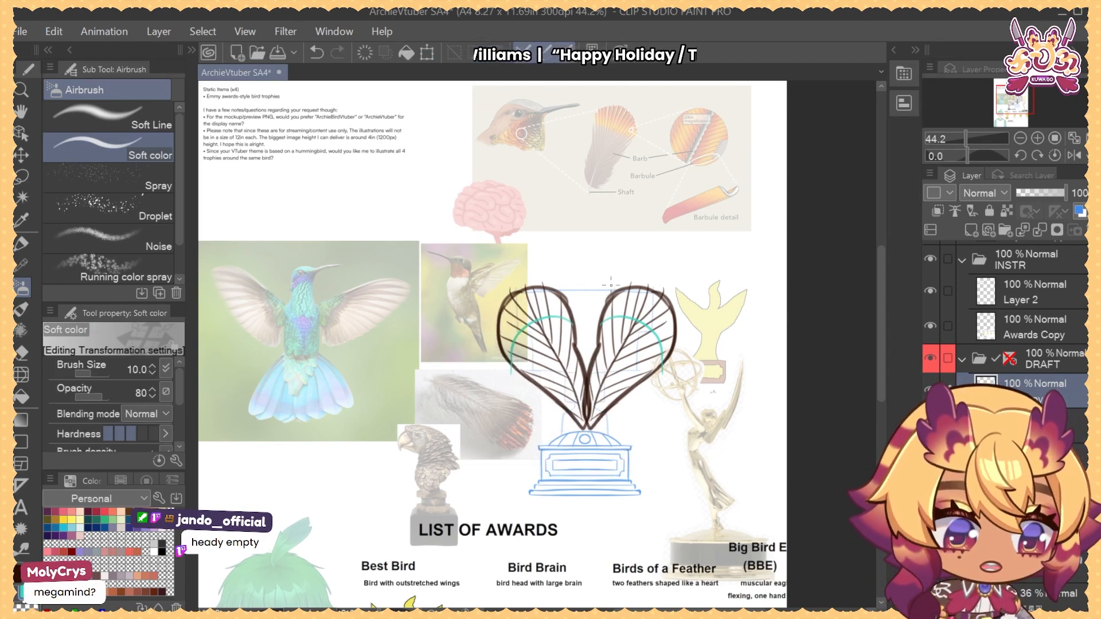
Rotate the original feather slightly counterclockwise and shift it towards its mirrored copy
click(1036, 420)
key(ctrl+t)
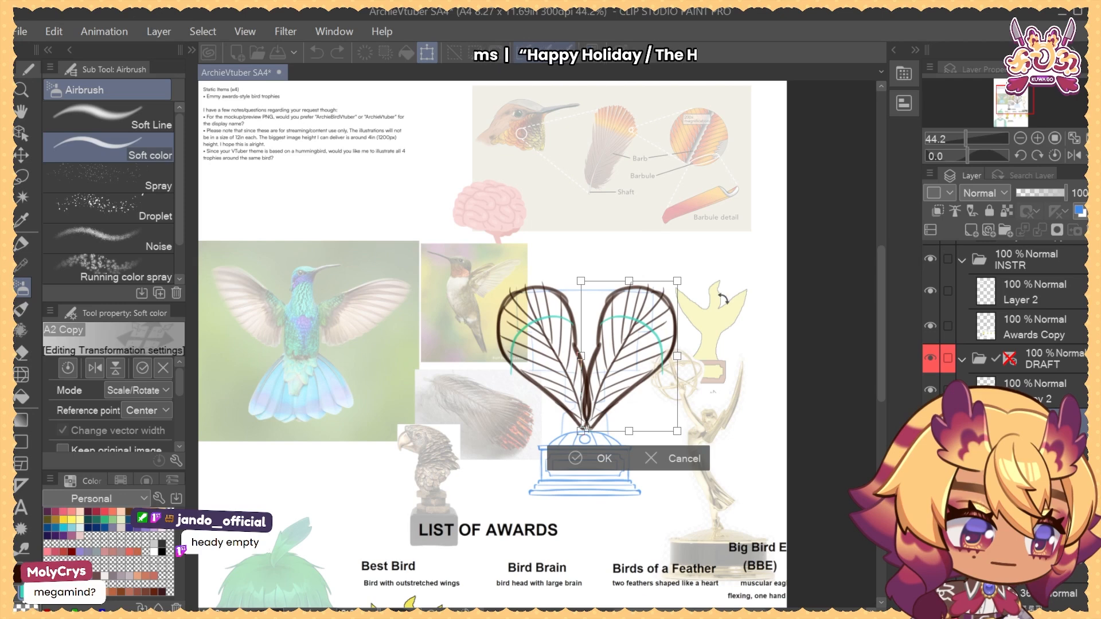
drag(728, 318, 694, 324)
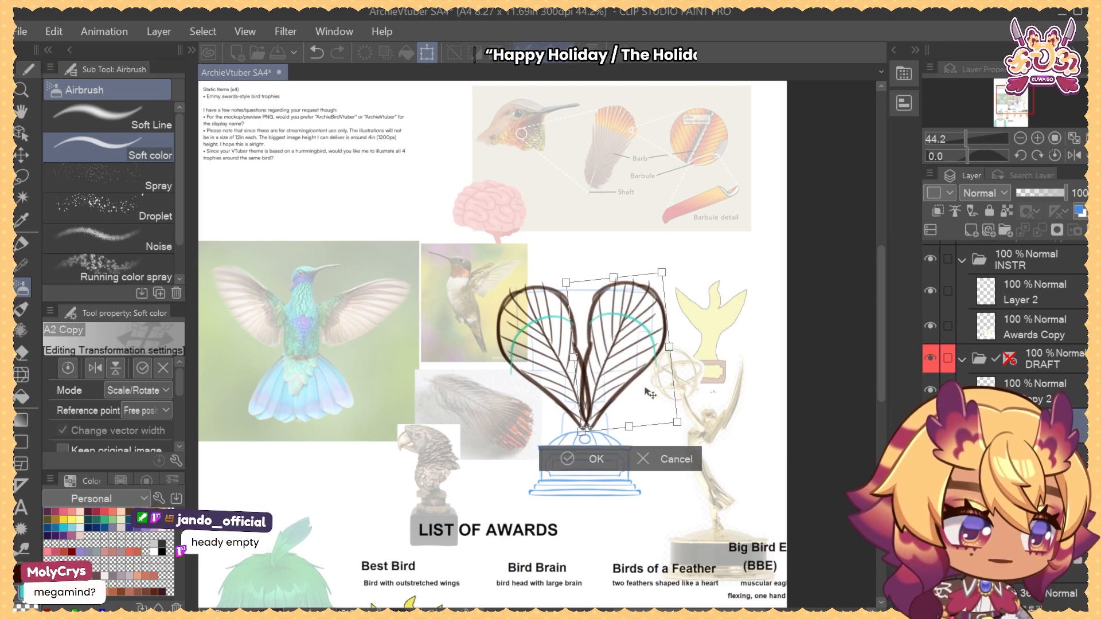
drag(644, 388, 642, 391)
key(Return)
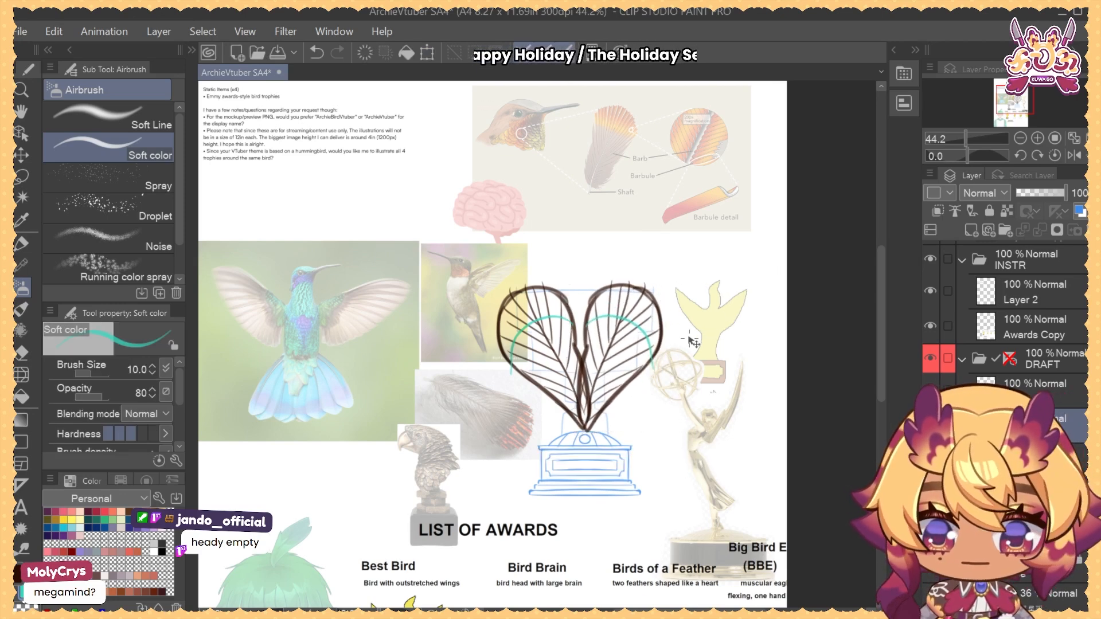
Delete the mirrored feather copy and liquify the remaining feather's lower tip, raising the brush size to 419.0
key(k)
click(1090, 231)
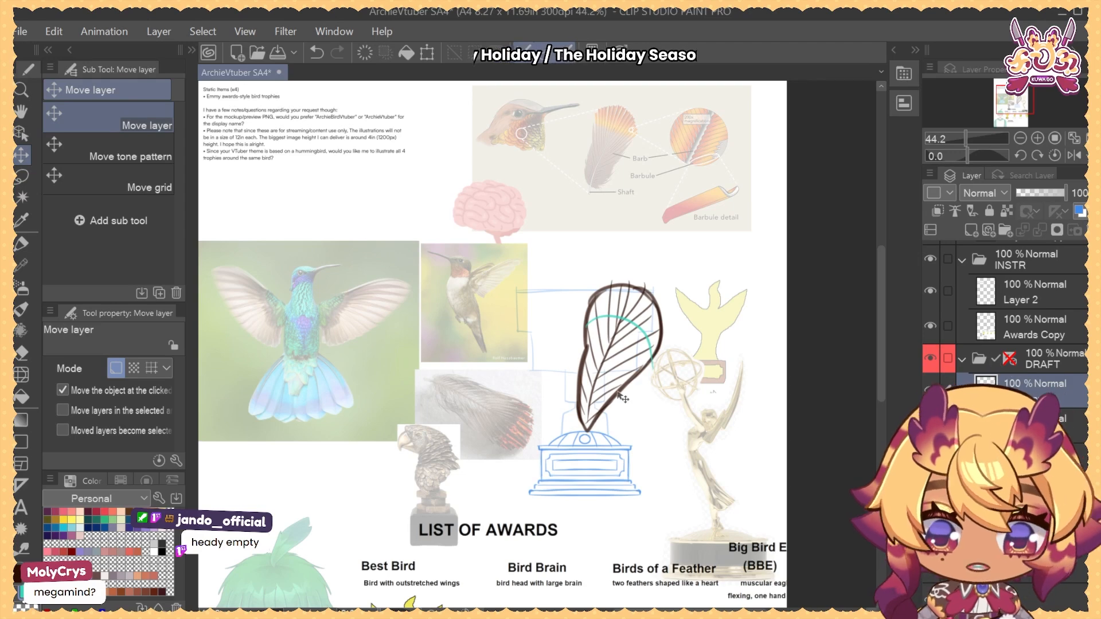
key(h)
key(j)
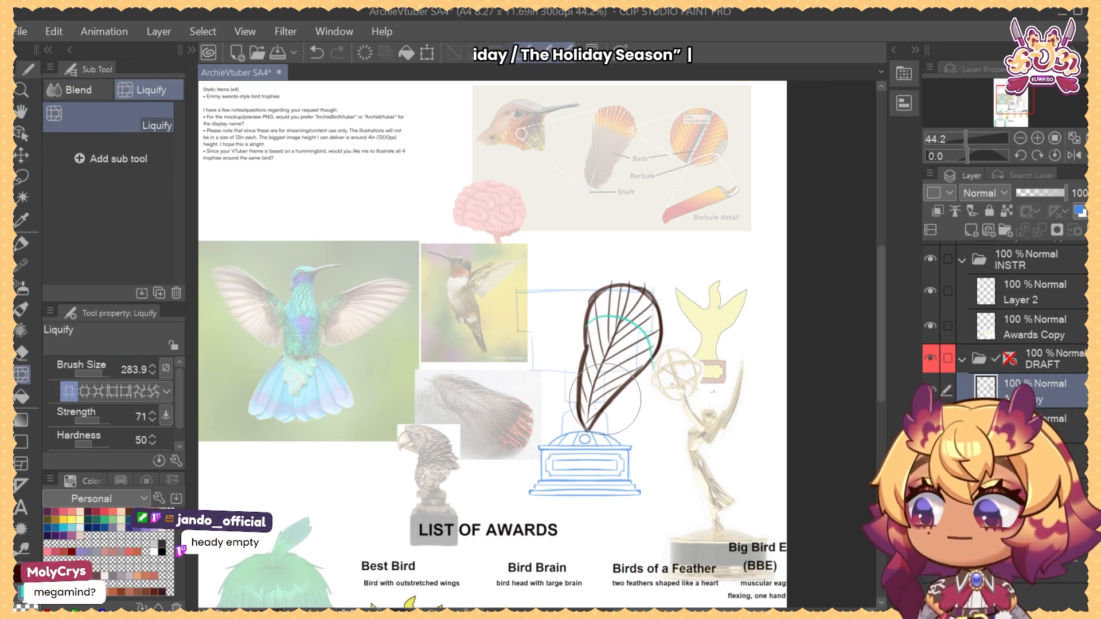
mouse_move(585, 442)
mouse_down()
mouse_move(624, 441)
mouse_move(595, 404)
mouse_up()
drag(655, 465, 629, 461)
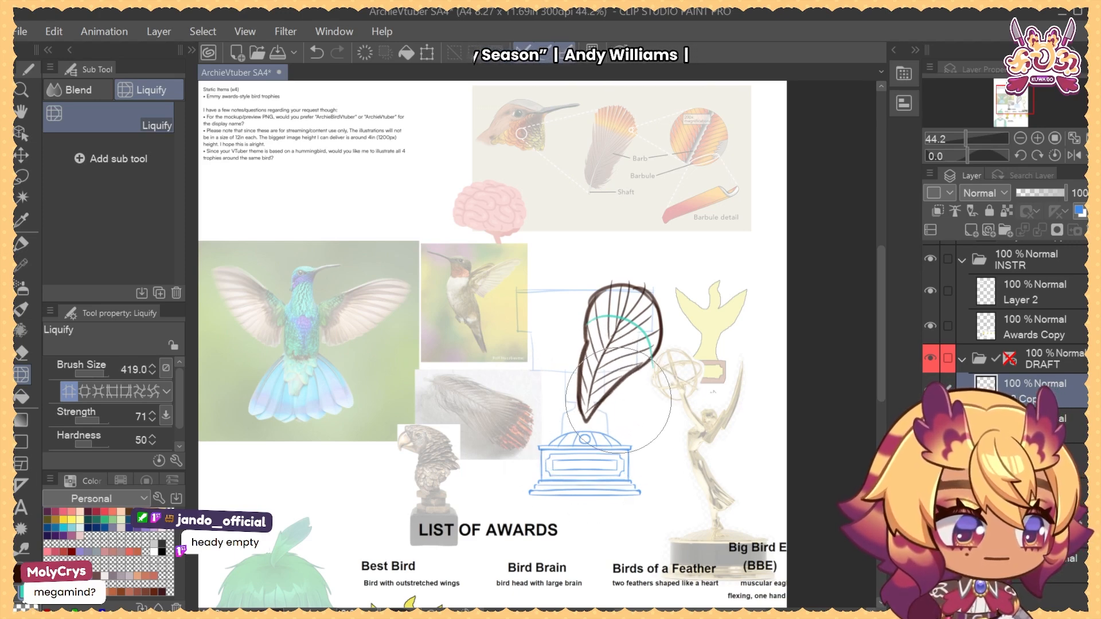
Undo the last tip distortion and reshape the feather's tip and sides with larger Liquify brushes, up to size 734.9
key(ctrl+z)
drag(589, 423, 614, 418)
drag(578, 461, 577, 450)
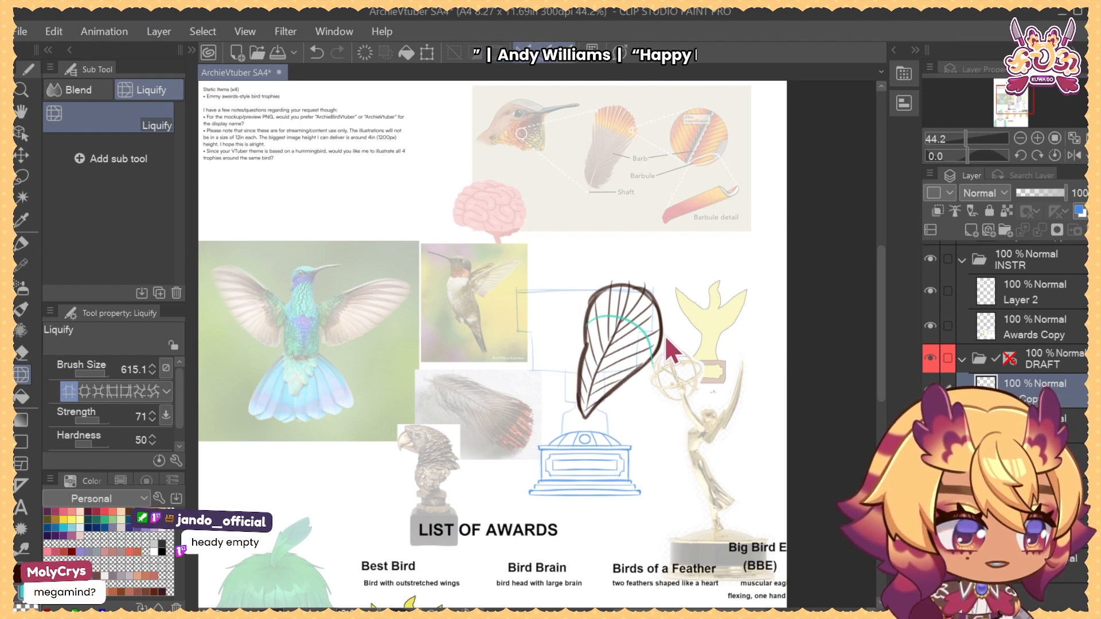
drag(665, 337, 671, 350)
drag(620, 438, 633, 421)
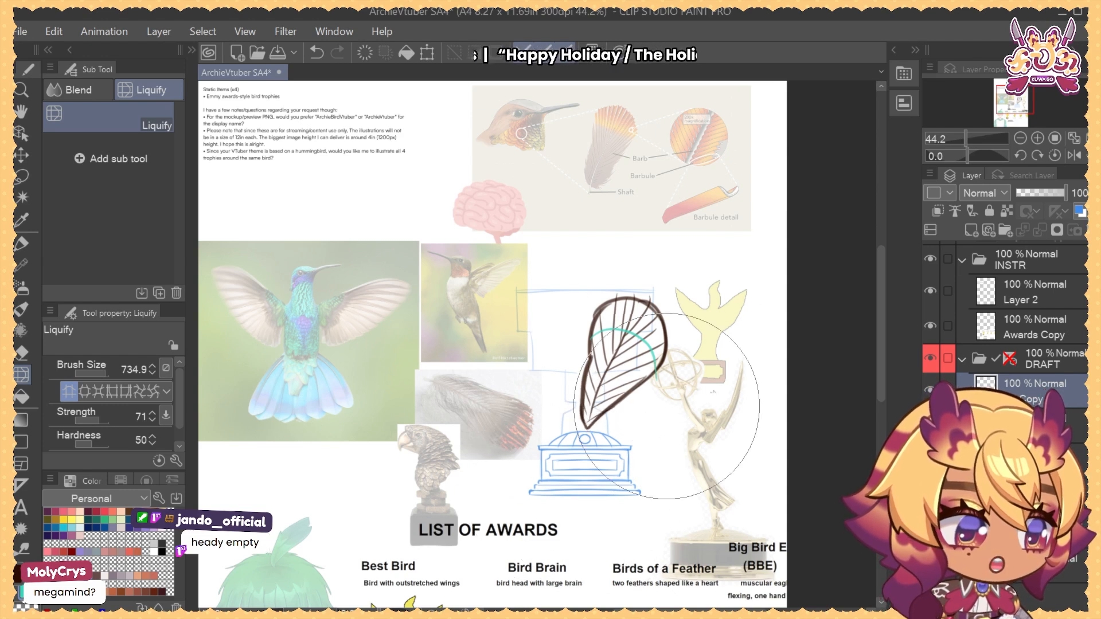
Doodle a small teal heart beside the feather and undo it
key(b)
key(b)
drag(661, 414, 666, 430)
key(ctrl+z)
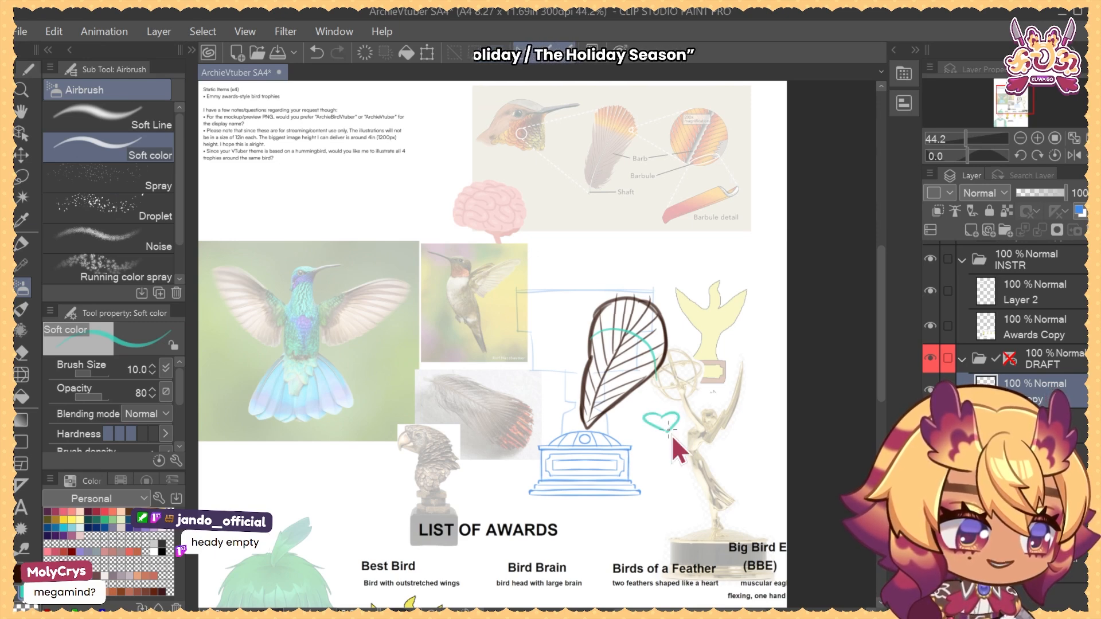
key(ctrl+z)
key(ctrl+z)
key(ctrl+z)
Duplicate the reshaped feather, flip the copy horizontally and join it to the original in a heart shape above the base
drag(687, 364, 689, 384)
key(ctrl+a)
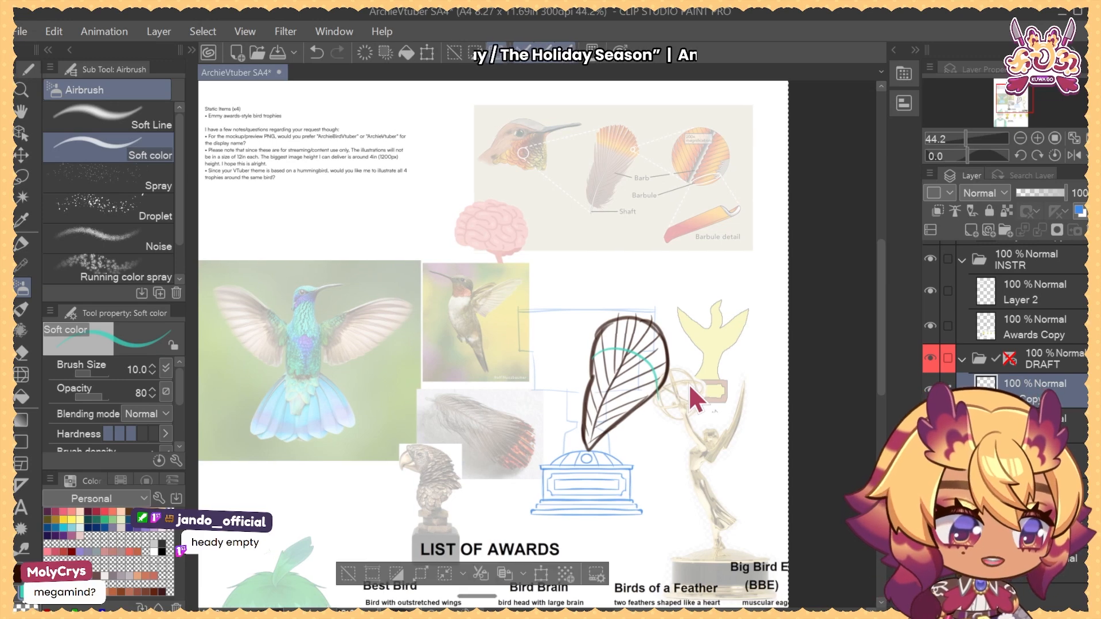
key(ctrl+t)
click(96, 369)
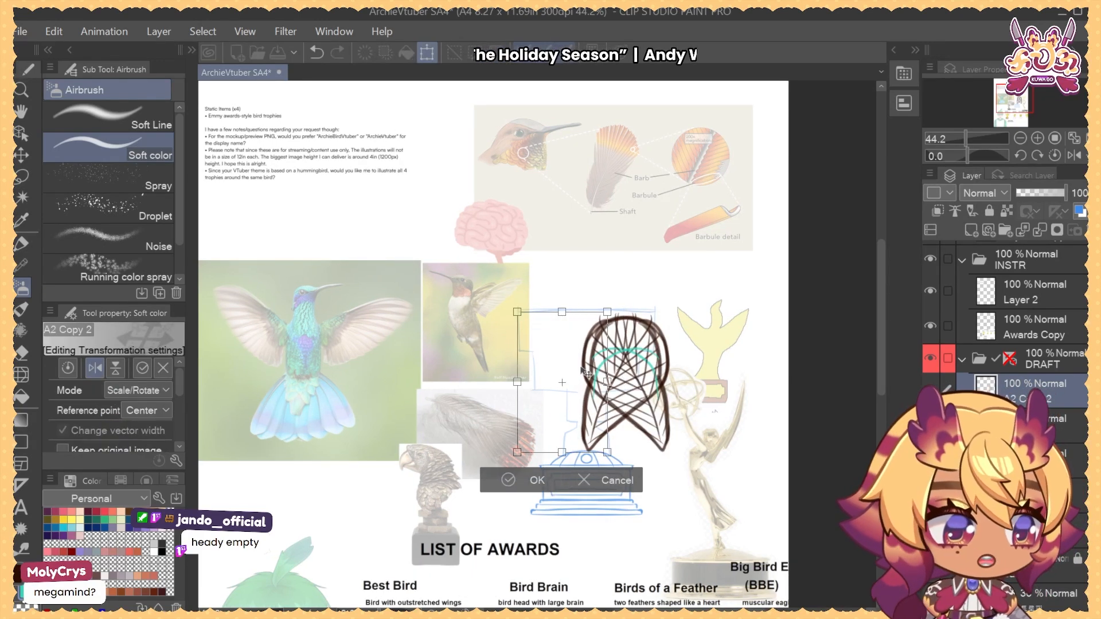
drag(585, 373, 593, 340)
key(Return)
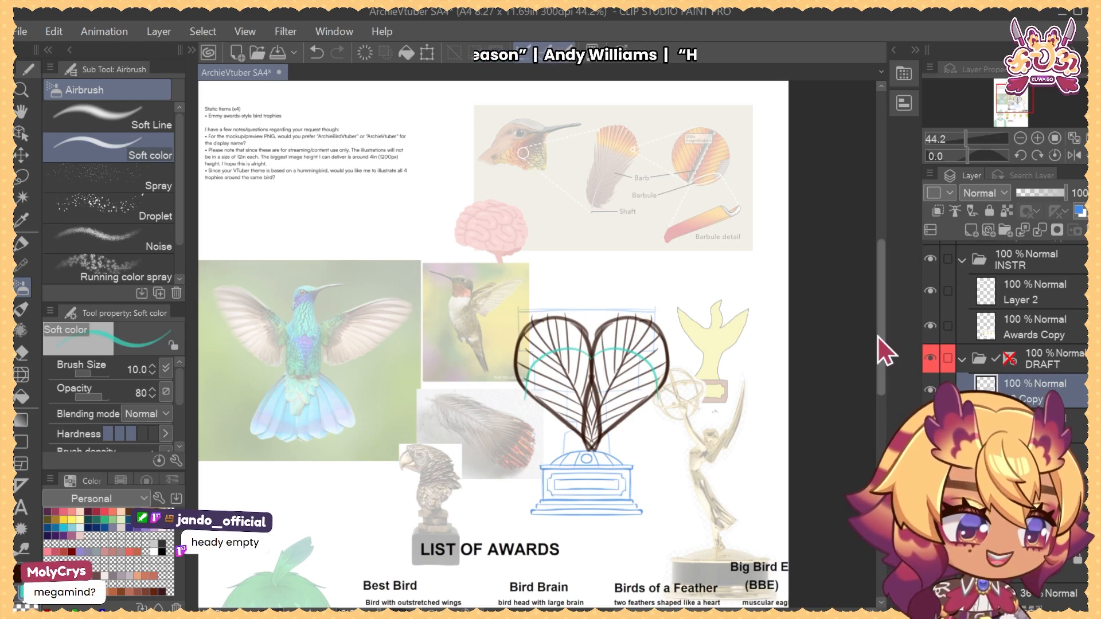
Erase the overlapping lines where the two feathers meet, using the Rough eraser at size 208.3
mouse_move(664, 400)
mouse_down()
mouse_move(632, 417)
mouse_move(606, 401)
mouse_move(640, 398)
mouse_move(621, 400)
mouse_up()
key(e)
key(j)
key(e)
mouse_move(593, 386)
mouse_down()
mouse_move(608, 431)
mouse_move(640, 421)
mouse_up()
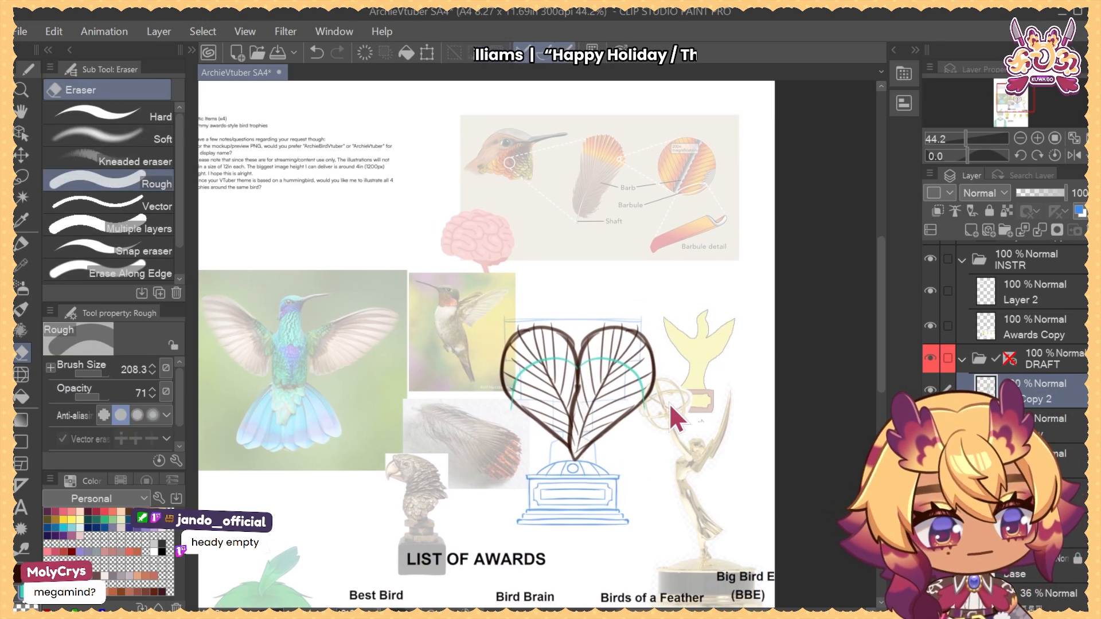
Undo the erasing while comparing with the Birds of a Feather sketch, and restore the mirrored feather copy
drag(661, 508, 646, 302)
drag(666, 230, 672, 371)
key(ctrl+z)
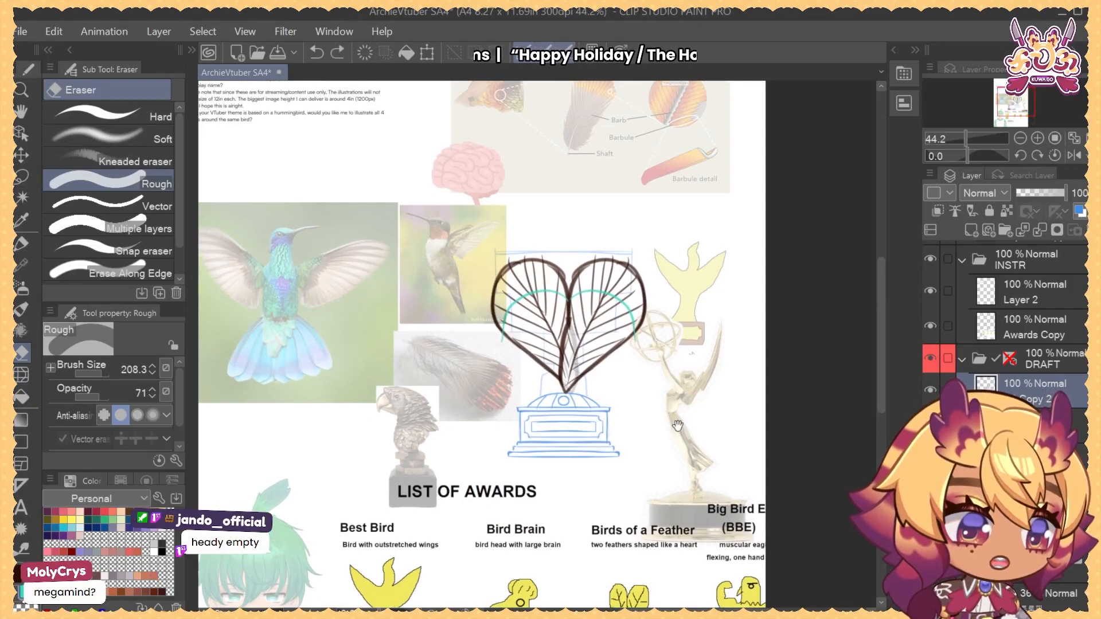
drag(677, 413, 661, 298)
key(ctrl+z)
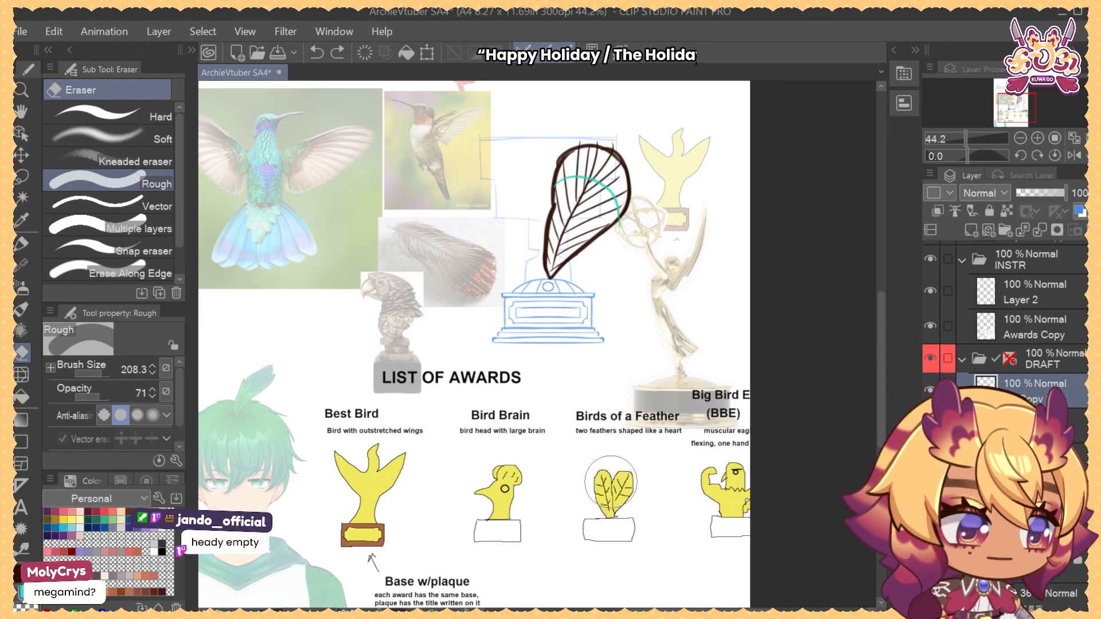
drag(642, 330, 654, 421)
key(ctrl+y)
Shift the original feather very slightly away from its mirrored copy and delete that copy
key(ctrl+t)
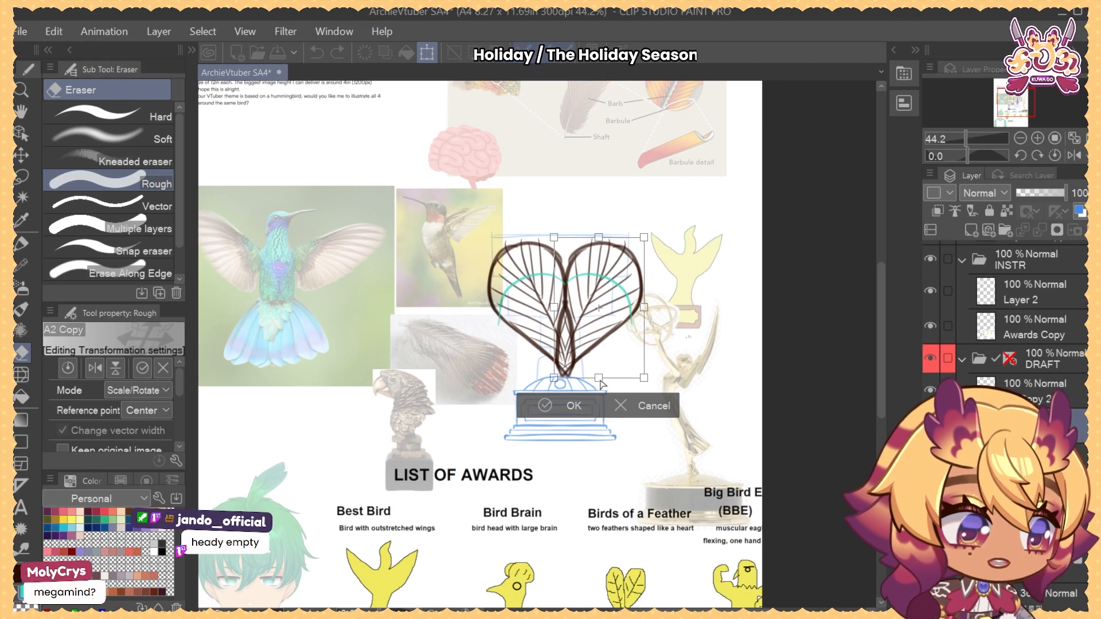
drag(598, 378, 602, 380)
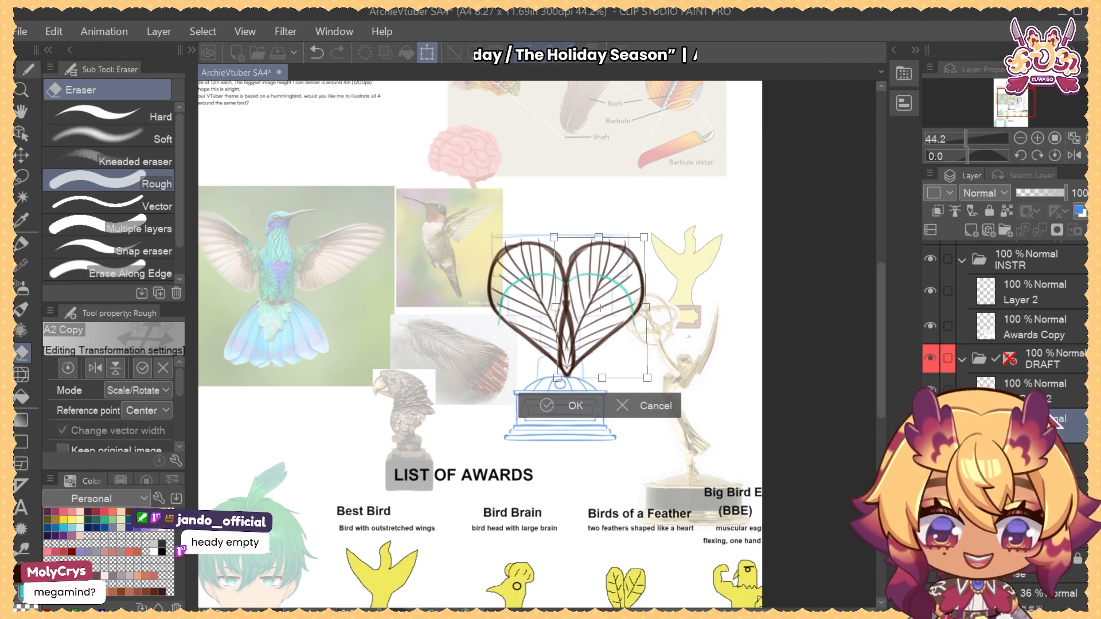
key(Return)
click(1053, 391)
click(1091, 229)
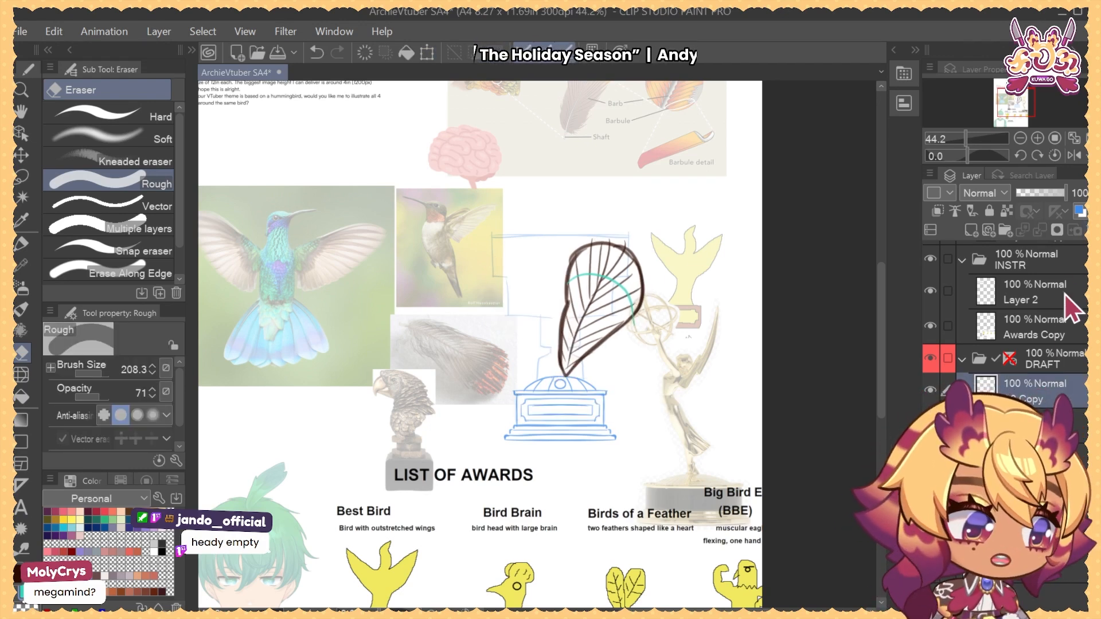
Duplicate the adjusted feather, flip the copy horizontally and nudge it against the original to form a symmetrical heart
key(ctrl+a)
key(ctrl+t)
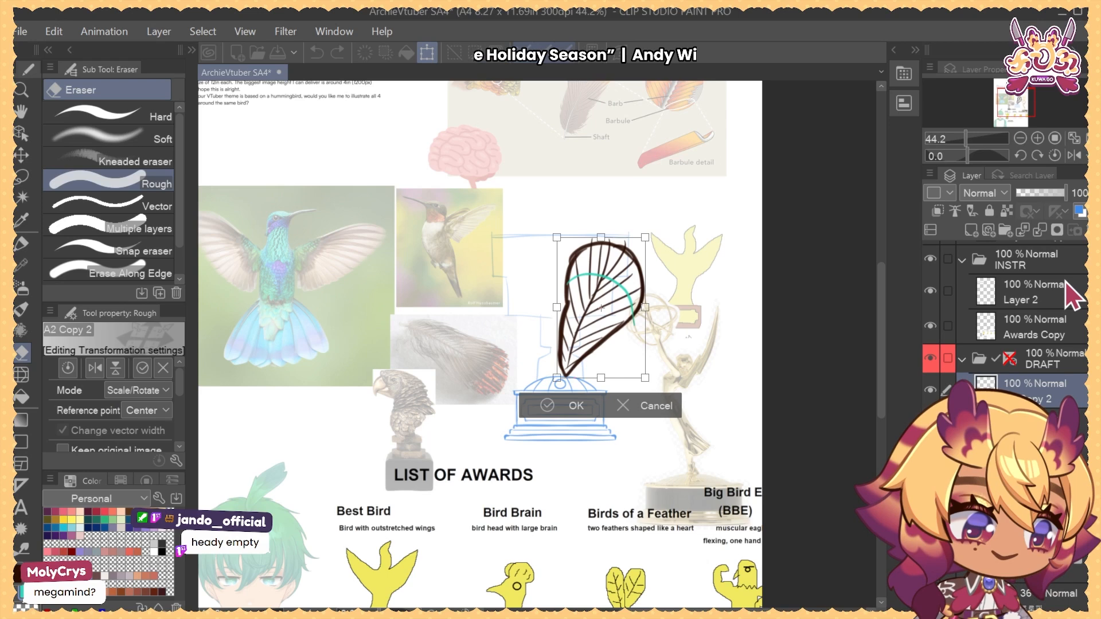
click(95, 368)
drag(626, 289, 555, 289)
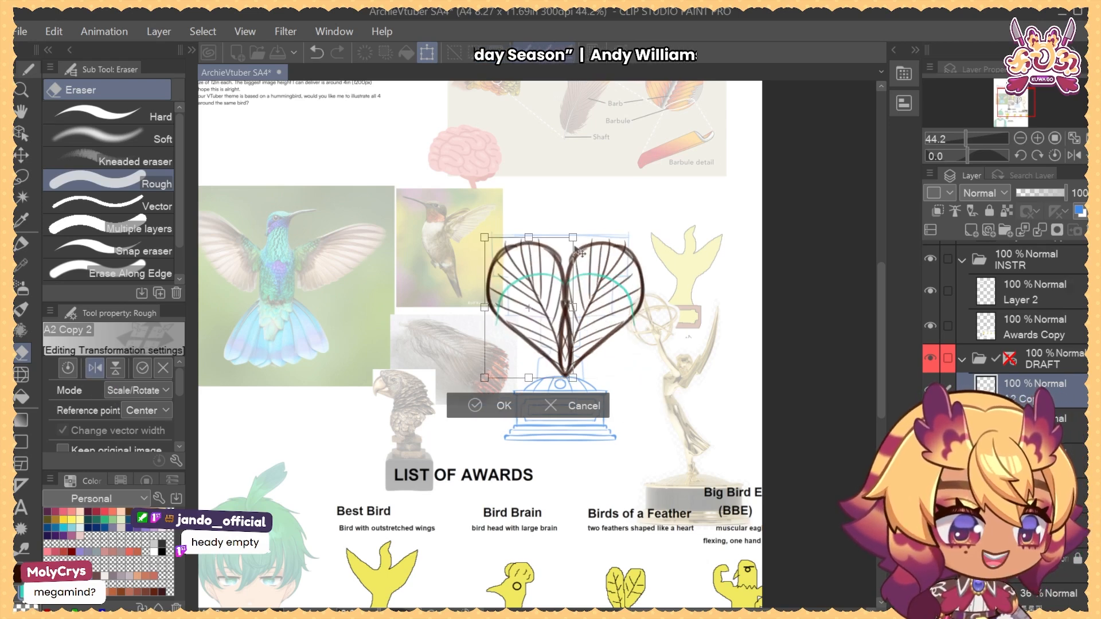
key(Right)
key(Right)
key(Right)
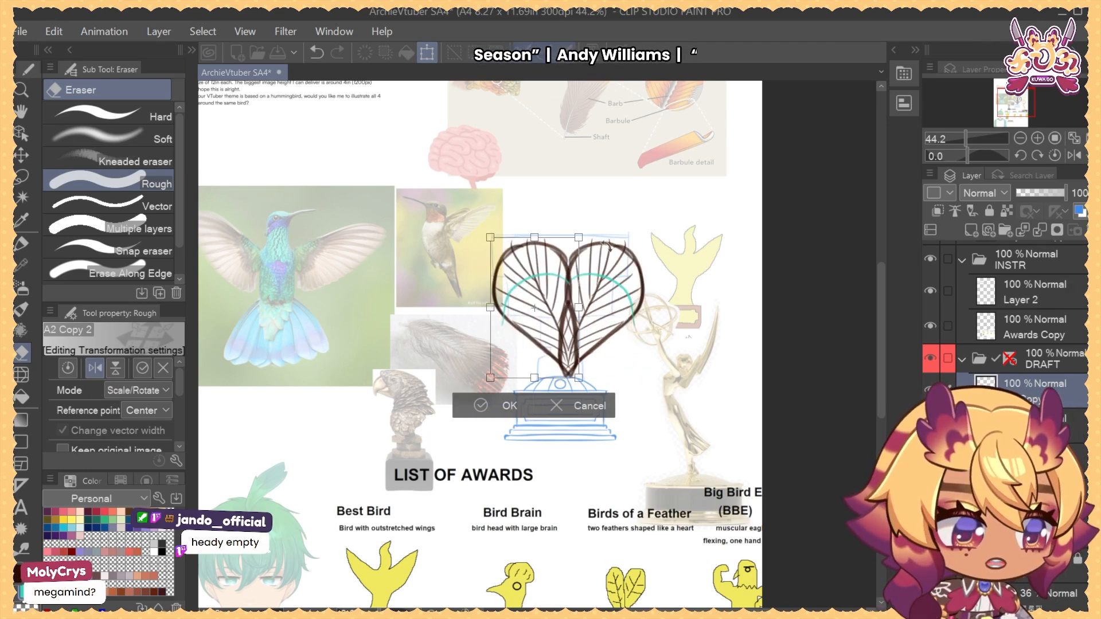
key(Left)
key(Return)
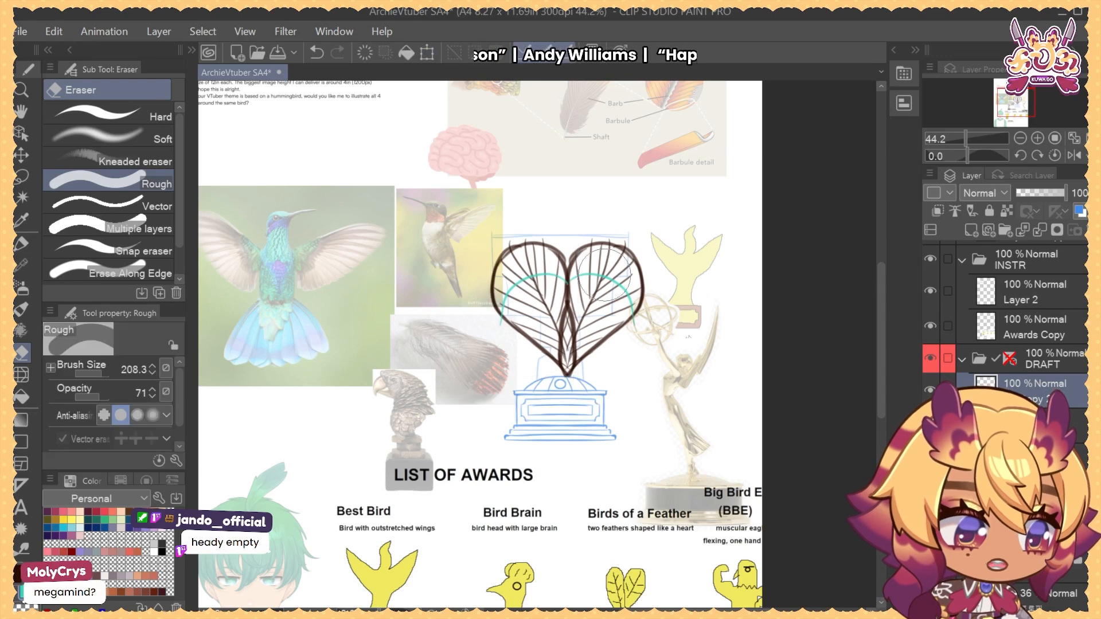
Erase the mirrored feather's inner edge where it overlaps the original, using the Rough eraser at size 132.8
click(1037, 424)
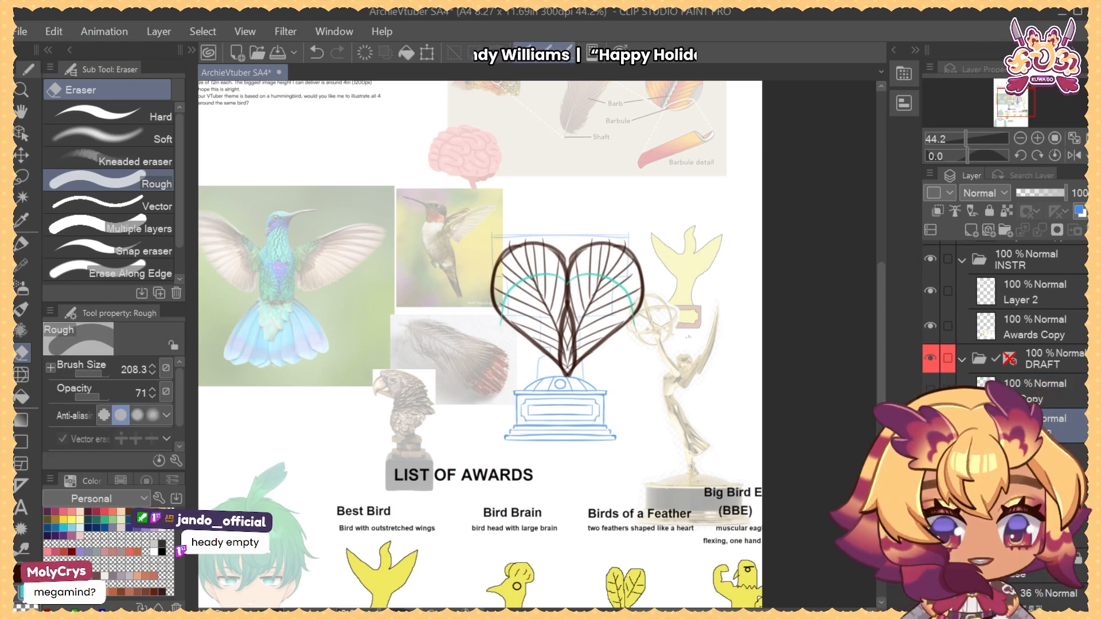
click(930, 425)
click(929, 425)
click(1042, 394)
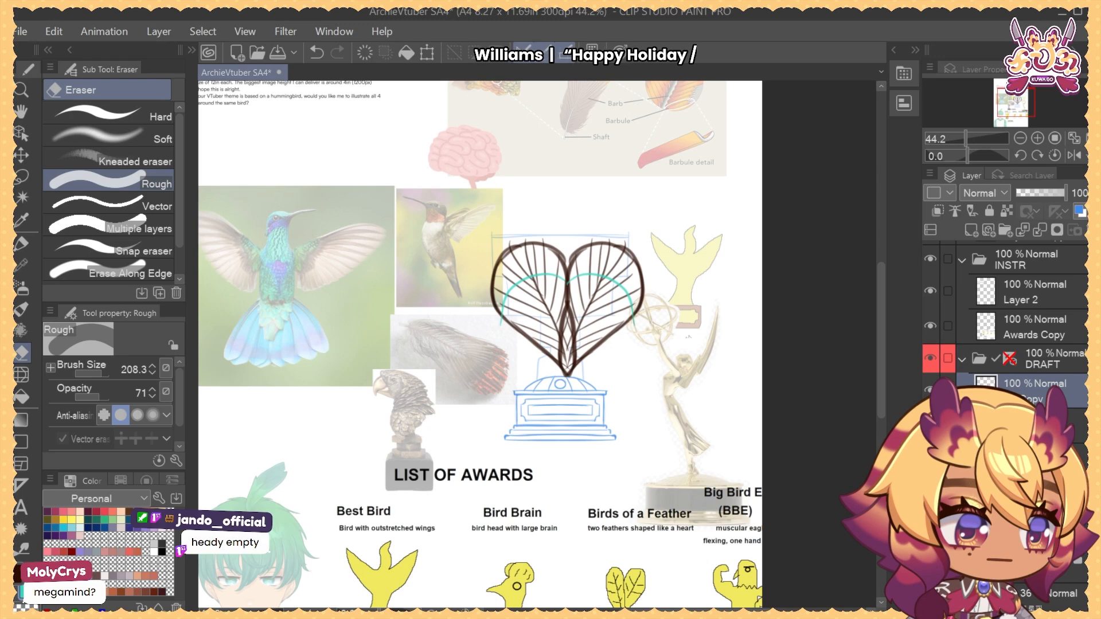
key(bracketleft)
key(bracketleft)
mouse_move(552, 319)
mouse_down()
mouse_move(558, 357)
mouse_move(541, 297)
mouse_move(552, 356)
mouse_up()
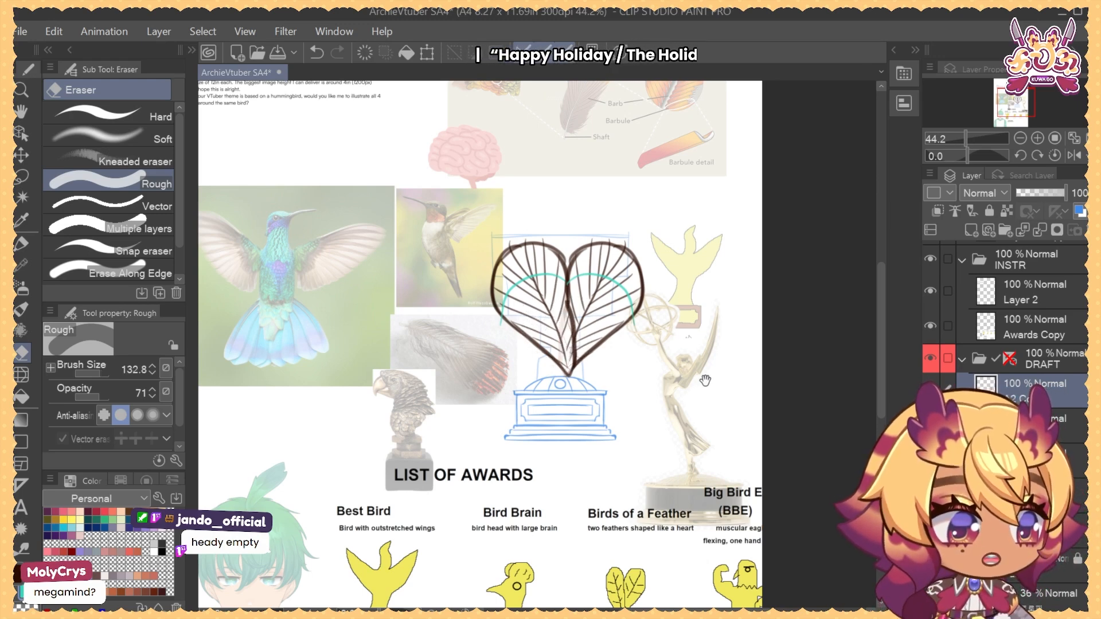
Turn on the DRAFT folder's vertical ruler and centre both feathers together on it above the trophy base
drag(706, 376, 682, 405)
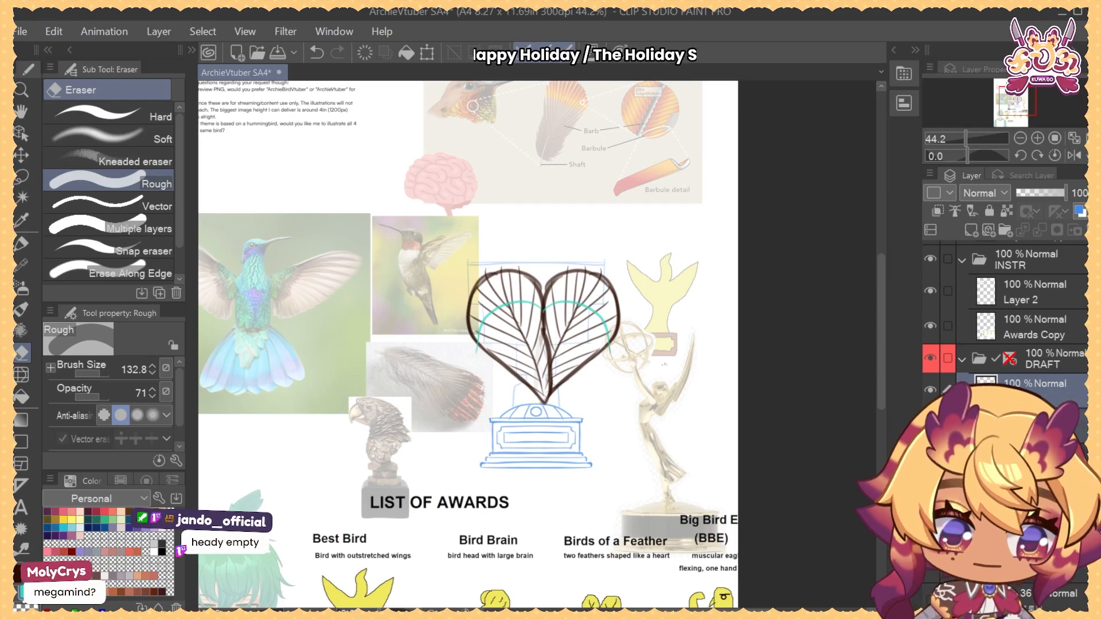
click(1010, 359)
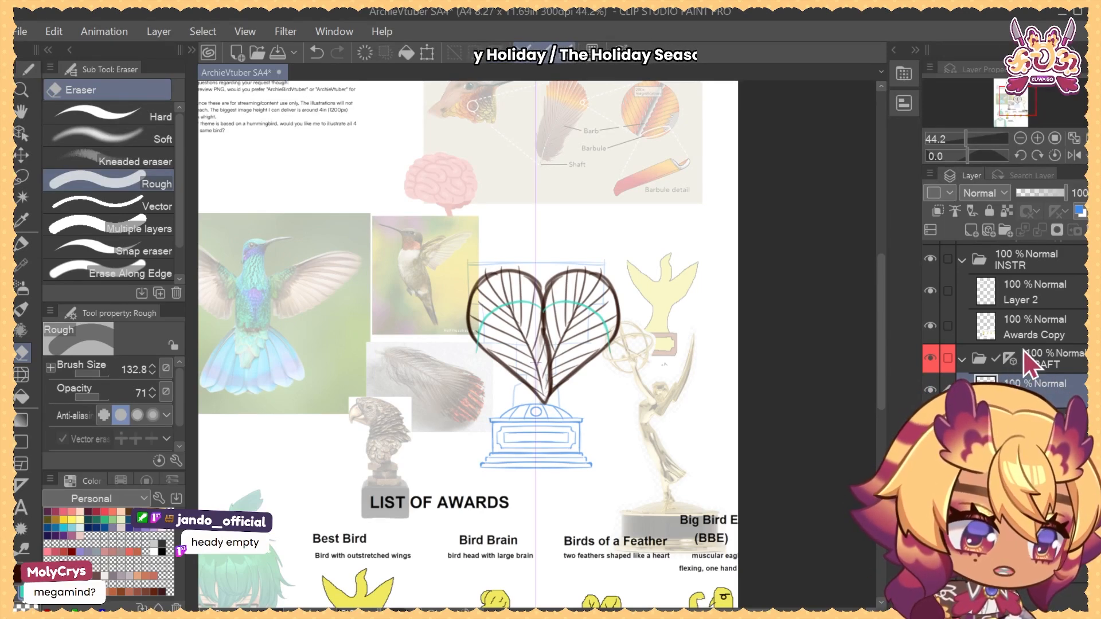
key(ctrl+t)
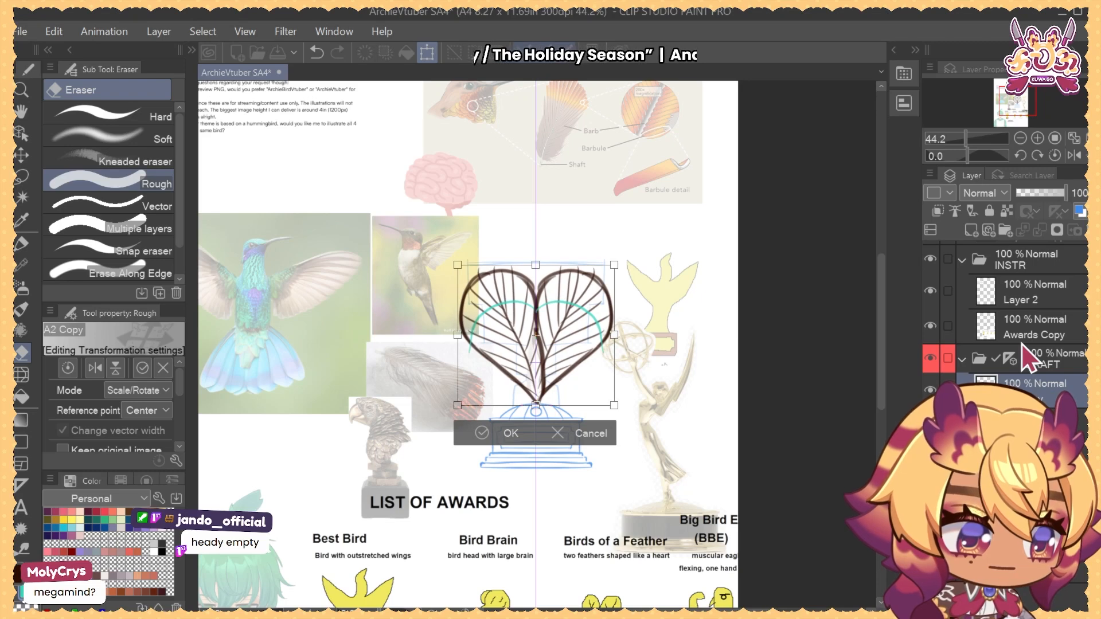
key(Return)
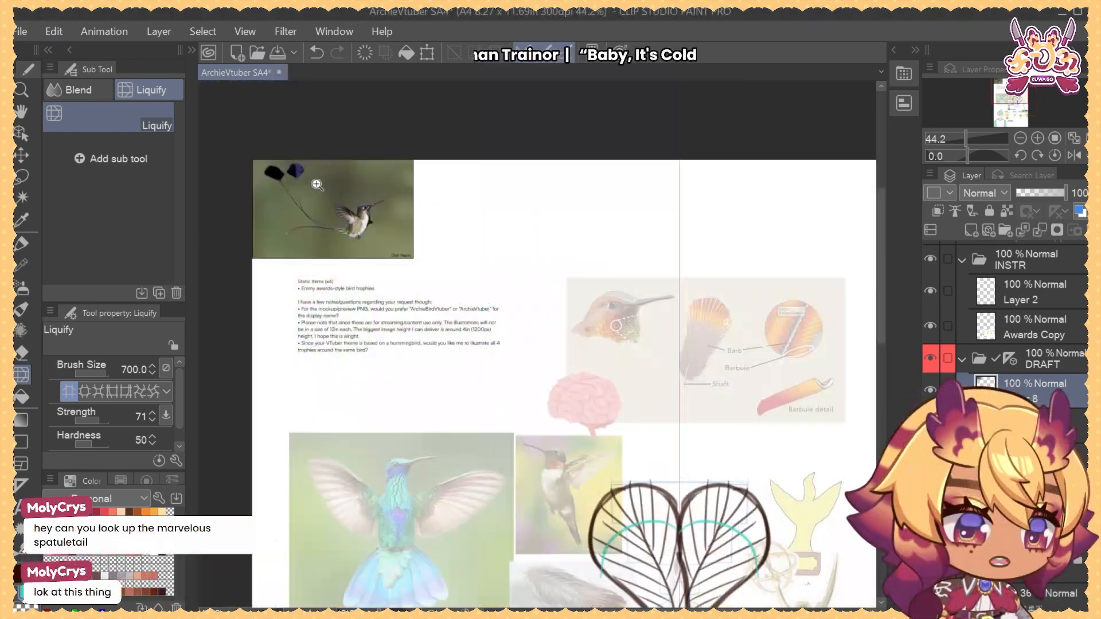
Examine the tail feathers of the long-tailed hummingbird reference photo up close
drag(315, 180, 364, 179)
drag(352, 161, 522, 299)
drag(561, 400, 599, 399)
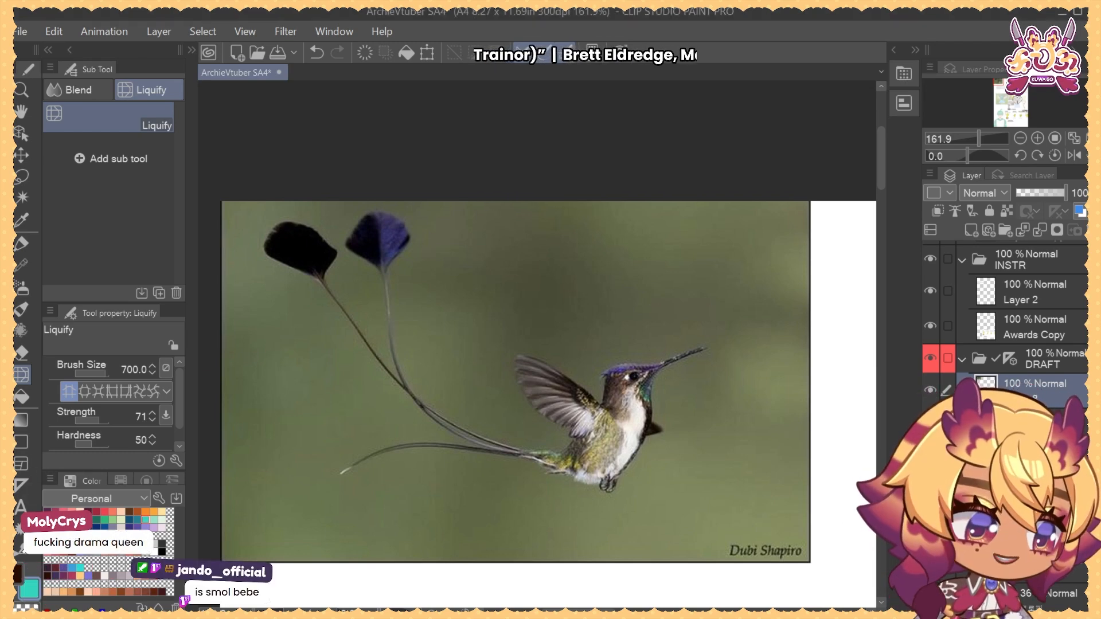
Paste a second long-tailed hummingbird photo with a green background, examine it up close and discard it
key(ctrl+v)
drag(659, 369, 367, 185)
drag(526, 261, 435, 287)
drag(550, 408, 546, 593)
ctrl+shift+click(521, 231)
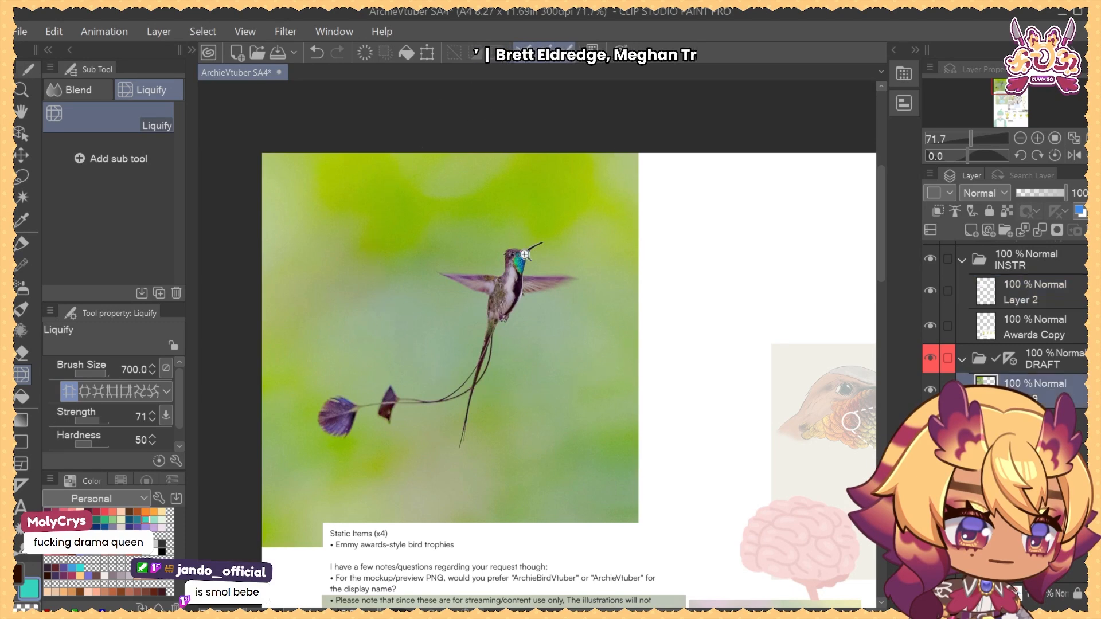
drag(513, 253, 630, 258)
drag(564, 283, 490, 281)
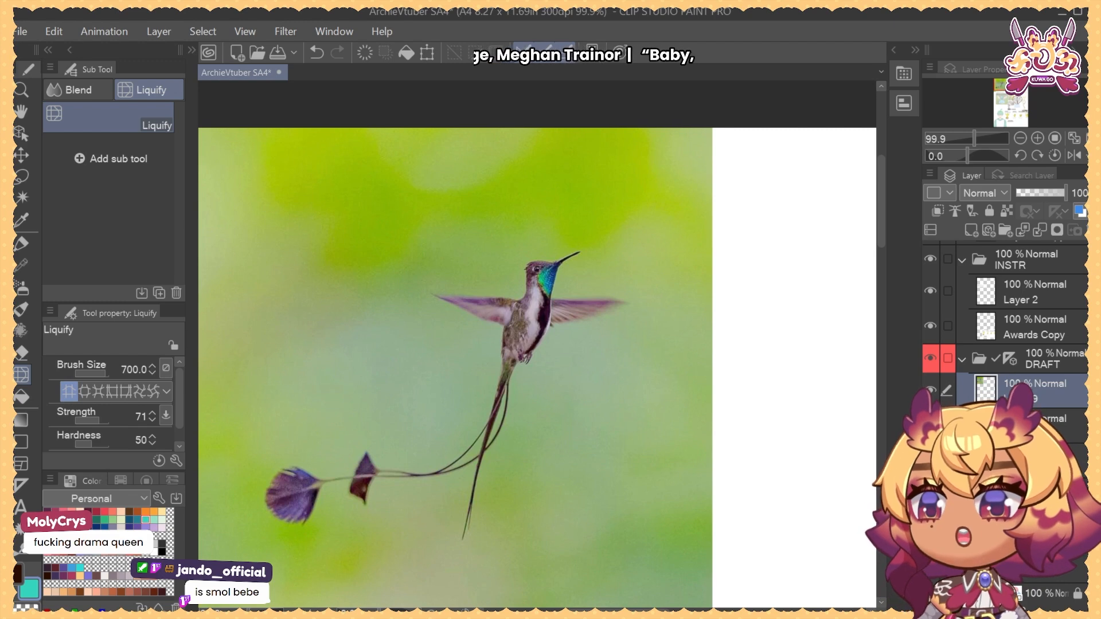
scroll(639, 300, down, 3)
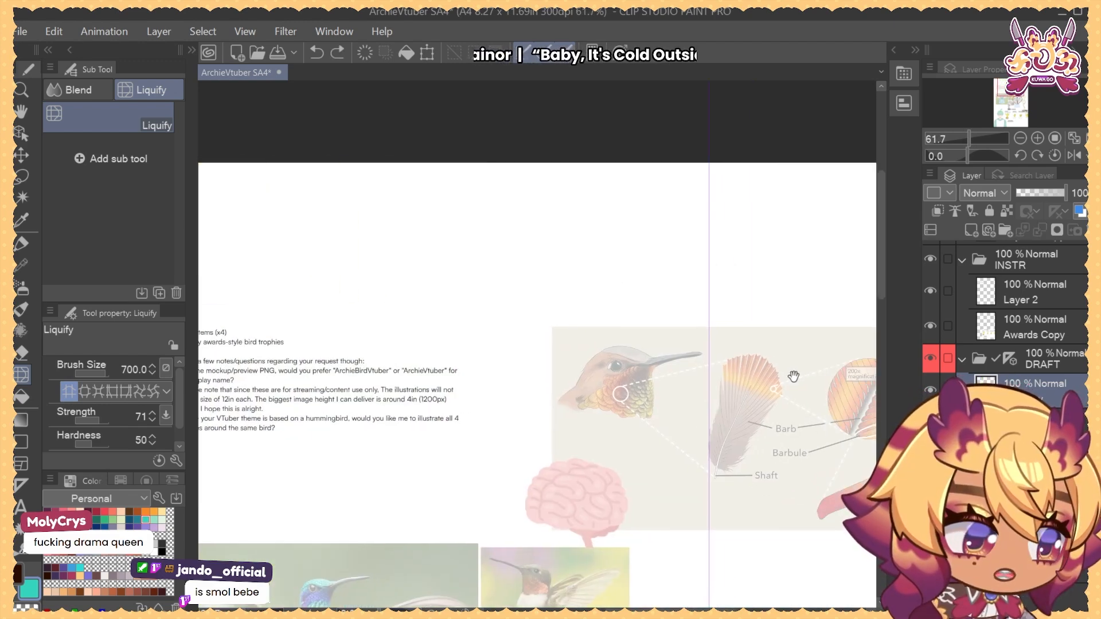
mouse_move(791, 374)
mouse_down()
mouse_move(576, 352)
mouse_move(622, 227)
mouse_move(660, 197)
mouse_up()
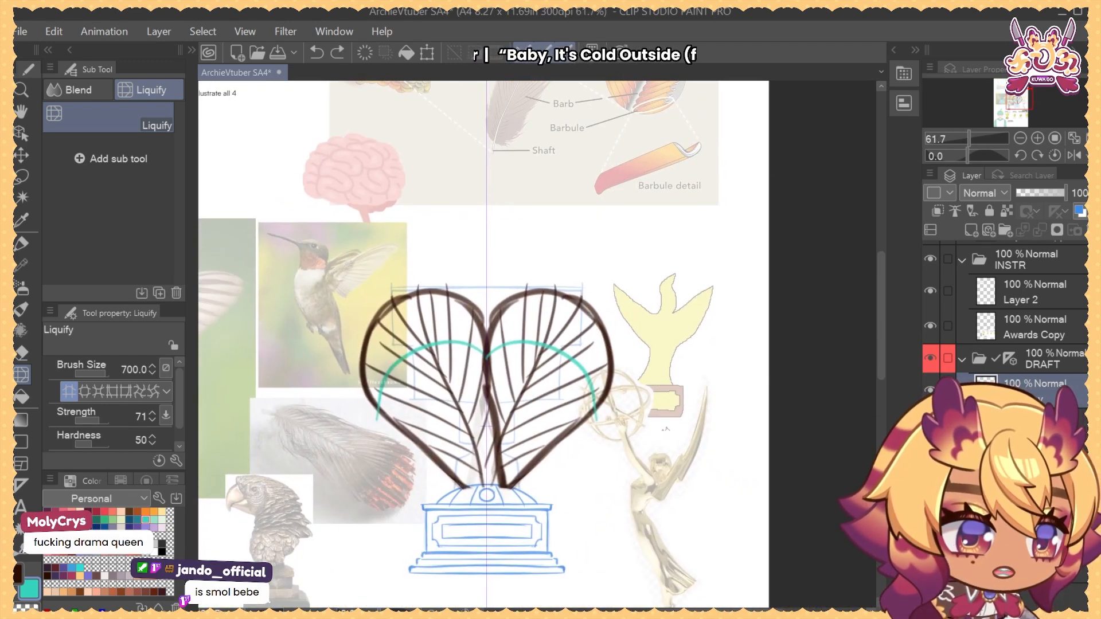
key(e)
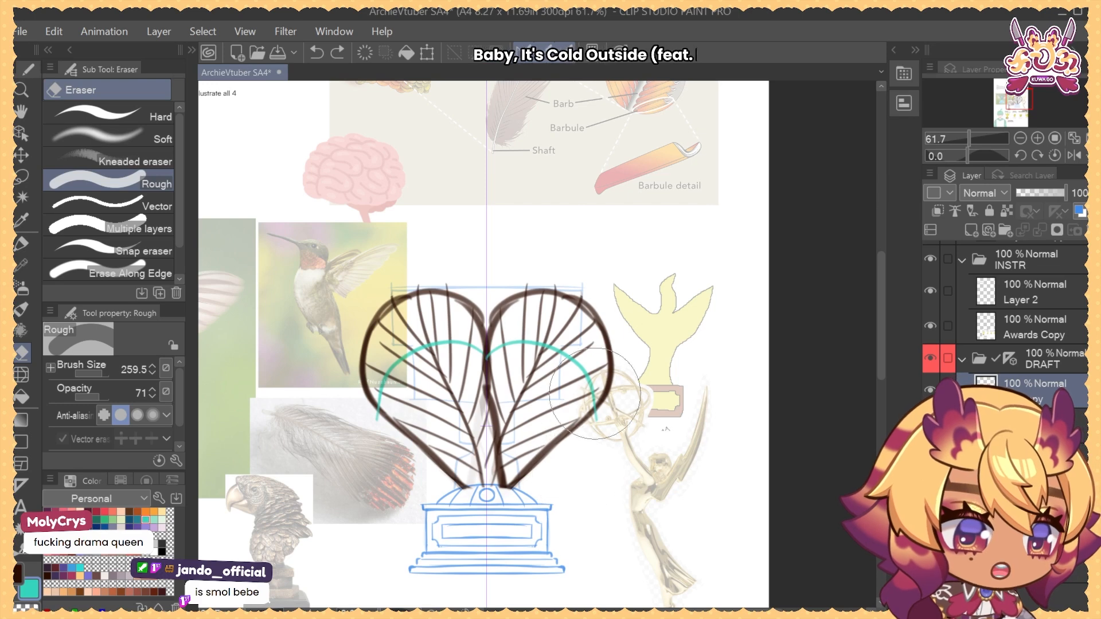
mouse_move(550, 522)
mouse_down()
mouse_move(605, 467)
mouse_move(570, 492)
mouse_up()
key(ctrl+z)
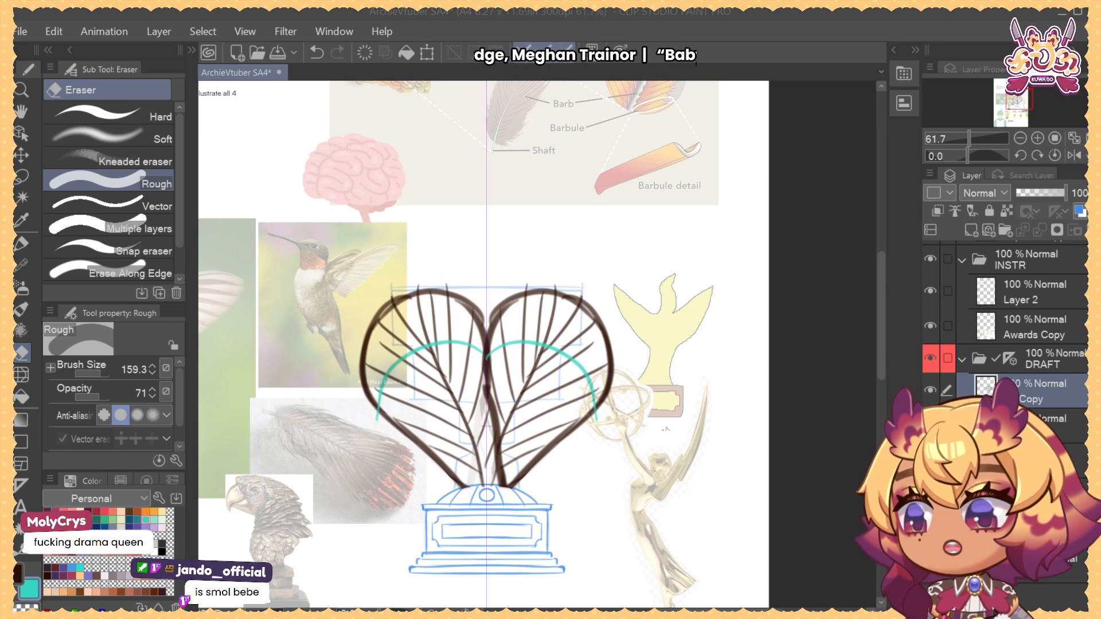
Paste the owl photo into the page's blank upper corner, examine it up close and discard it
drag(447, 218, 819, 532)
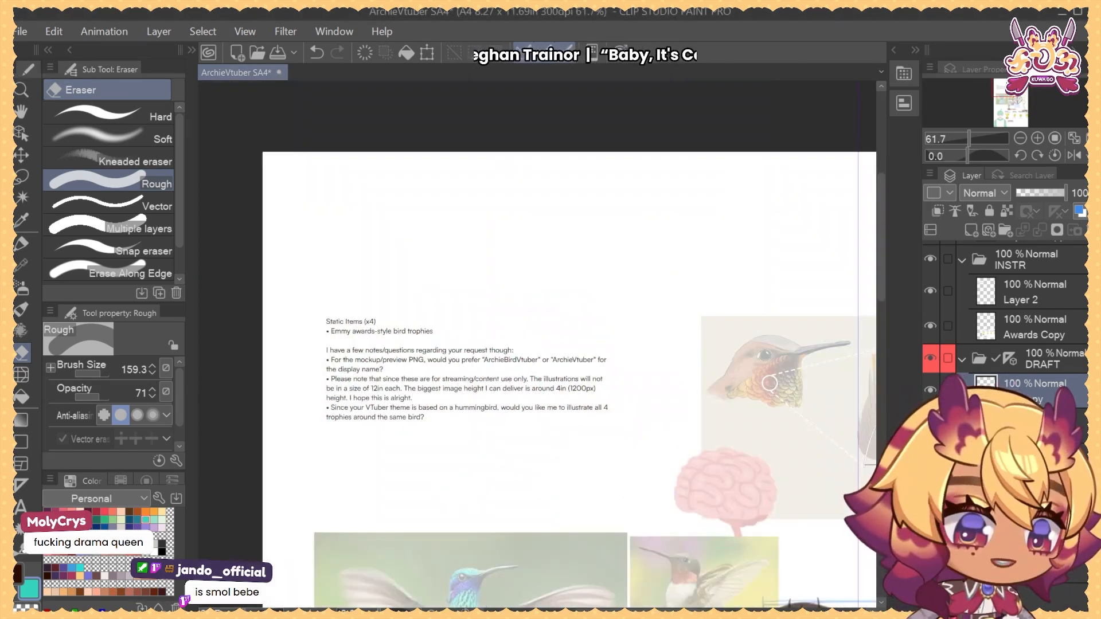
scroll(1076, 397, up, 5)
key(ctrl+v)
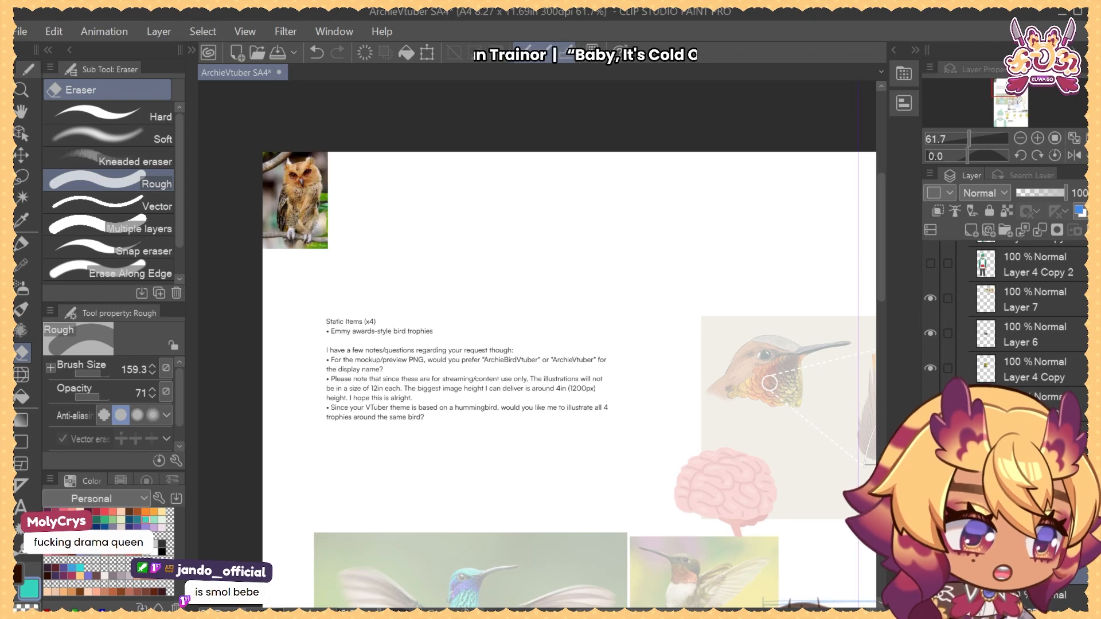
drag(293, 155, 338, 159)
mouse_move(445, 188)
mouse_down()
mouse_move(569, 230)
mouse_move(598, 252)
mouse_up()
mouse_move(470, 226)
mouse_down()
mouse_move(556, 235)
mouse_move(556, 223)
mouse_up()
drag(687, 179, 699, 124)
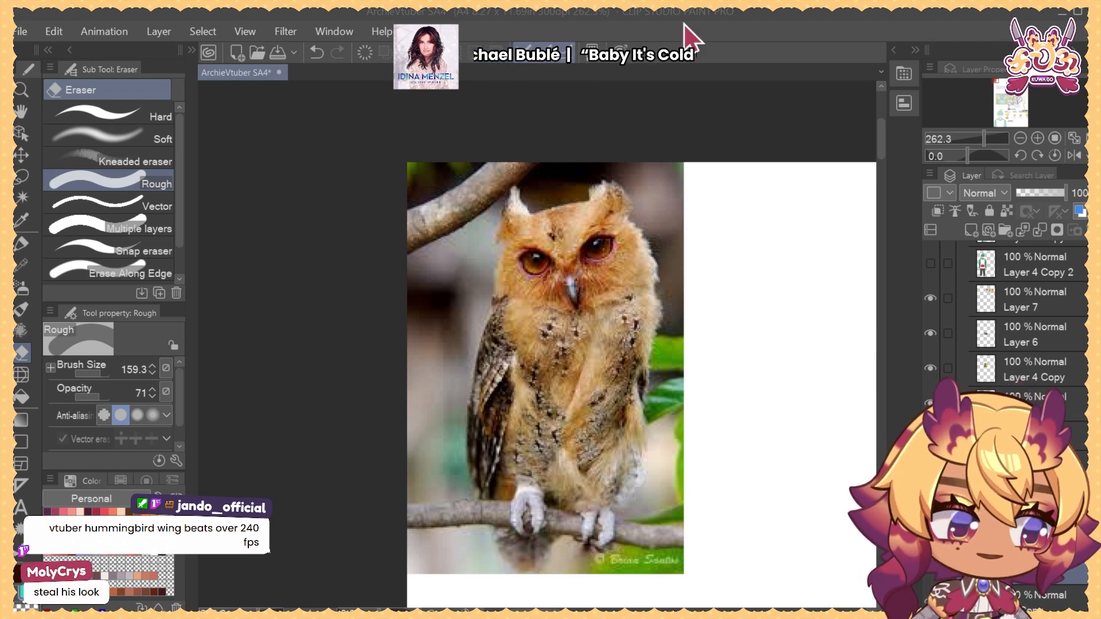
drag(496, 528, 450, 528)
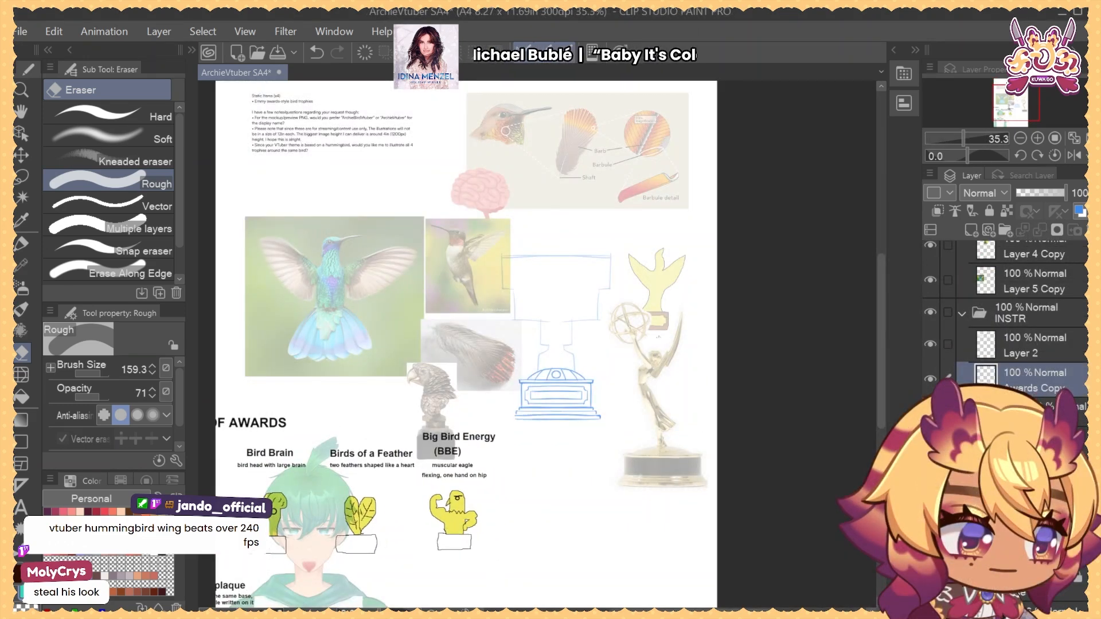
Rough out a hummingbird figure above the blue trophy base on a draft layer, using the Soft color airbrush at size 10
click(1004, 438)
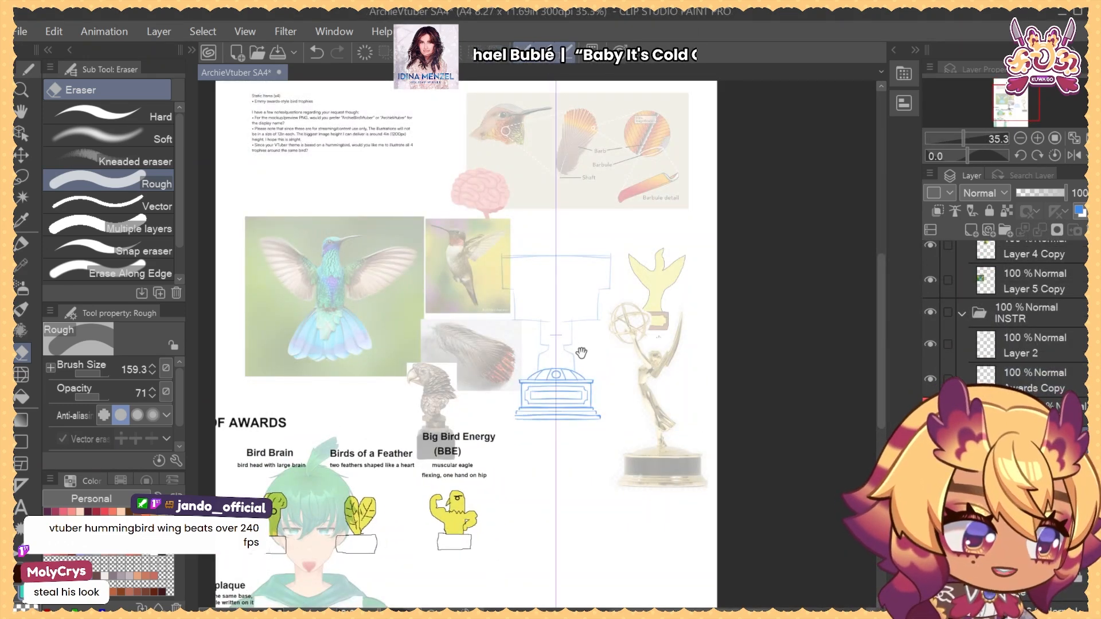
drag(581, 353, 588, 341)
key(b)
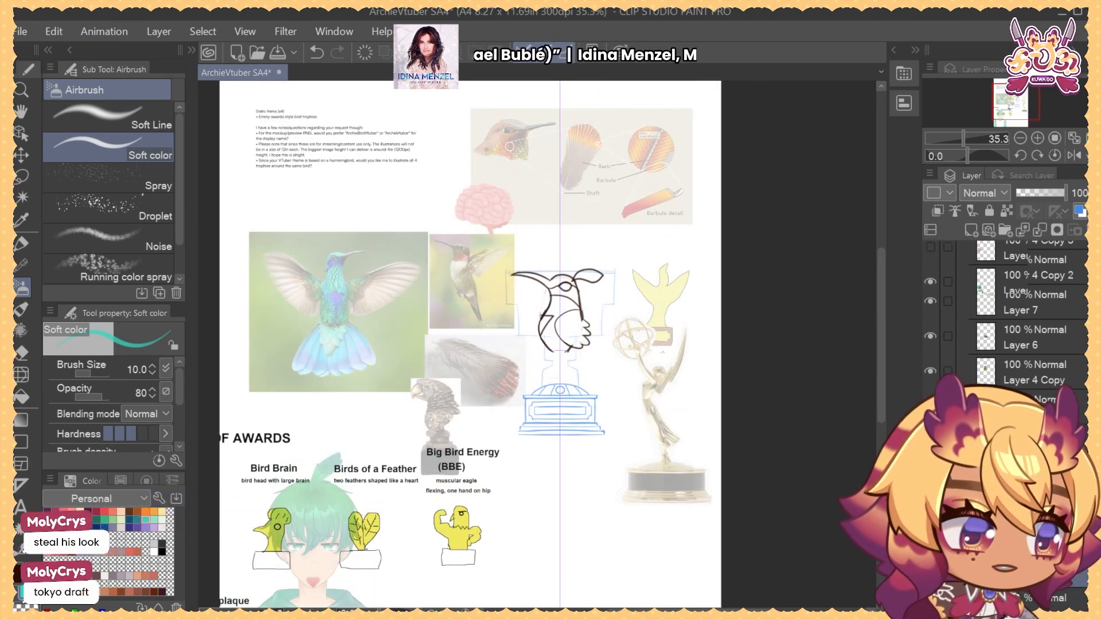
Show Layer 3 with the flexing man photo and move it below the trophy base
scroll(1020, 312, up, 5)
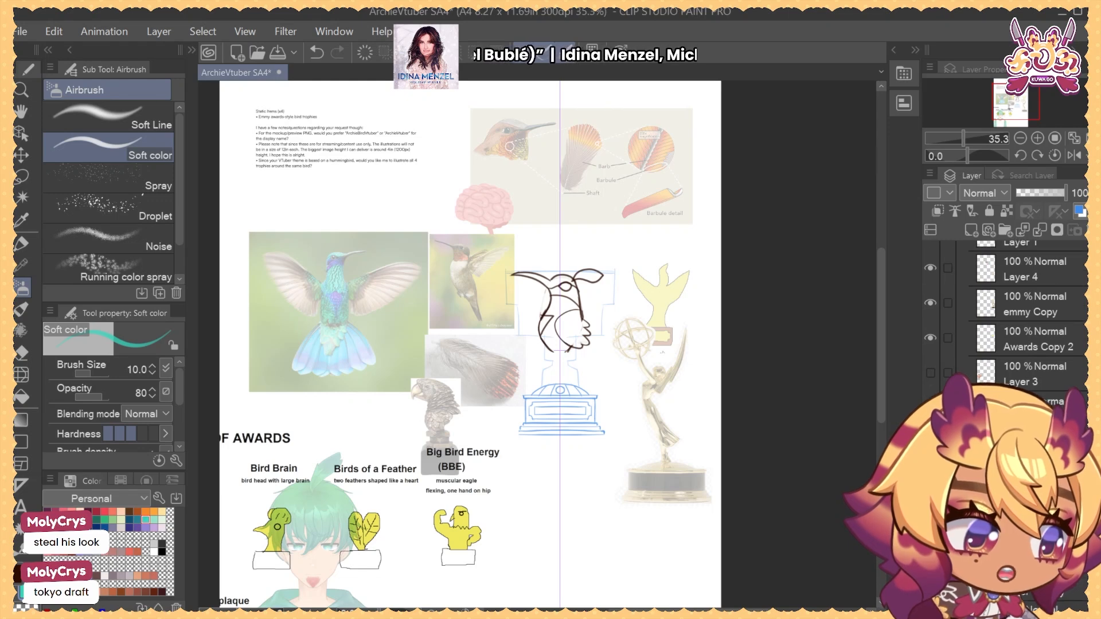
click(931, 373)
scroll(328, 383, down, 2)
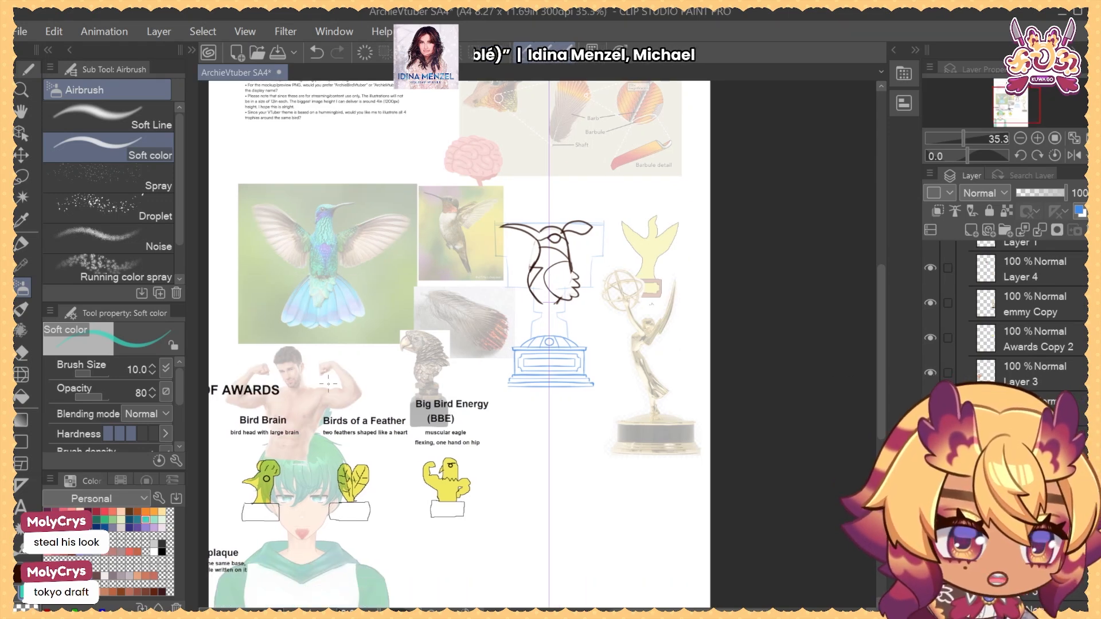
drag(484, 404, 561, 455)
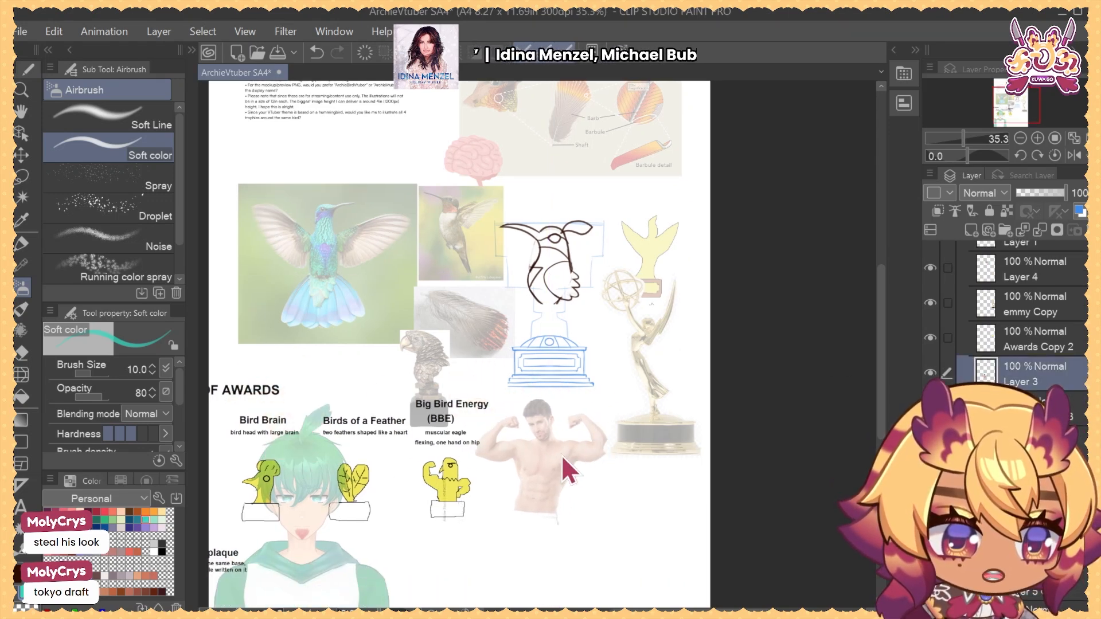
Sketch the neck, collarbones and chest outline over the flexing man photo with the size 10 Soft color airbrush
scroll(1037, 379, down, 2)
click(1037, 376)
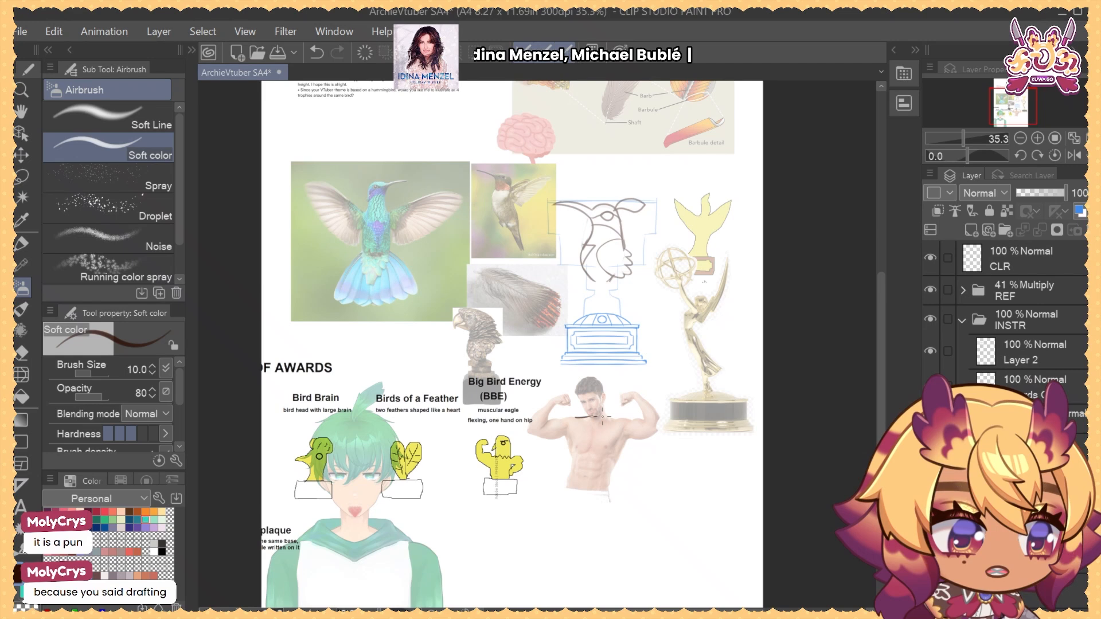
key(ctrl+z)
mouse_move(576, 419)
mouse_down()
mouse_move(615, 409)
mouse_move(607, 397)
mouse_move(589, 419)
mouse_move(596, 397)
mouse_move(589, 423)
mouse_move(615, 418)
mouse_move(579, 413)
mouse_move(590, 451)
mouse_up()
key(ctrl+z)
key(ctrl+z)
key(ctrl+z)
key(ctrl+z)
drag(592, 427, 593, 451)
mouse_move(593, 452)
mouse_down()
mouse_move(629, 420)
mouse_move(609, 456)
mouse_up()
key(ctrl+z)
drag(623, 414, 638, 422)
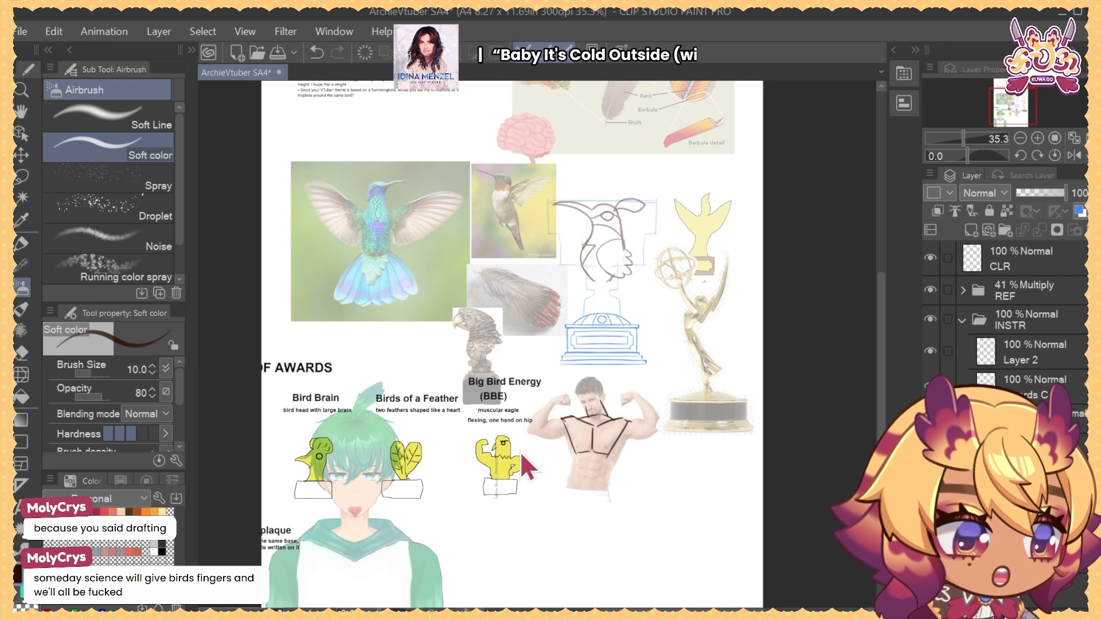
Shift the awards text away from the flexing man photo and sketch the contours of his image-left upper arm
mouse_move(520, 452)
mouse_down()
mouse_move(496, 493)
mouse_move(445, 482)
mouse_up()
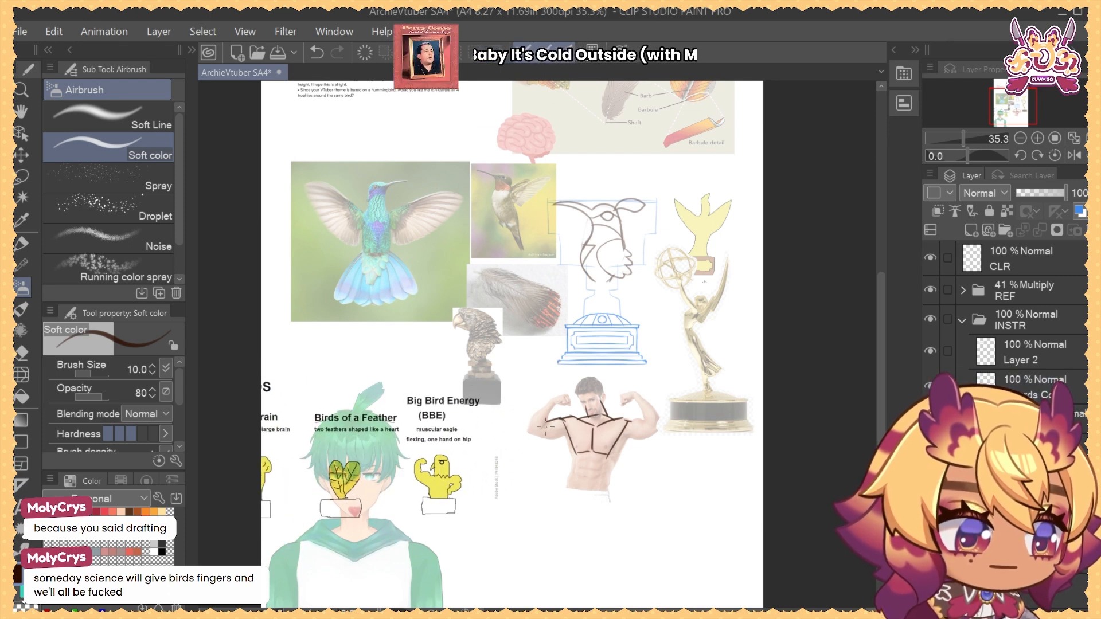
mouse_move(525, 433)
mouse_down()
mouse_move(556, 462)
mouse_move(548, 439)
mouse_move(566, 434)
mouse_move(535, 411)
mouse_up()
key(ctrl+z)
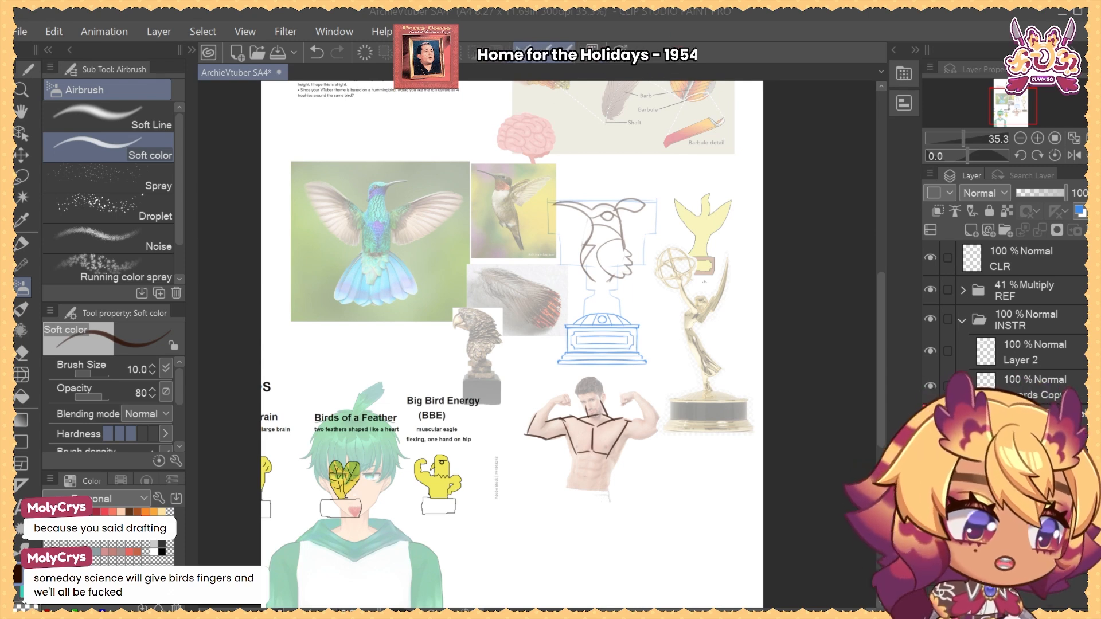
Add a second photo of a man flexing one arm inside the REF folder and place it beneath the first man
click(1026, 290)
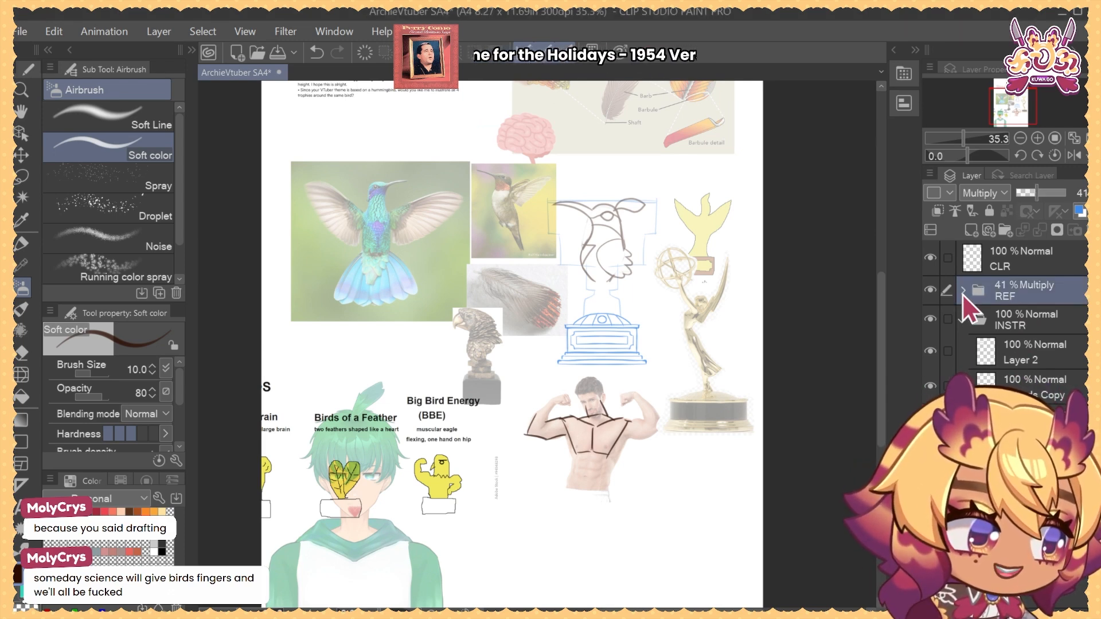
click(963, 290)
click(1054, 338)
click(971, 230)
drag(393, 131, 369, 241)
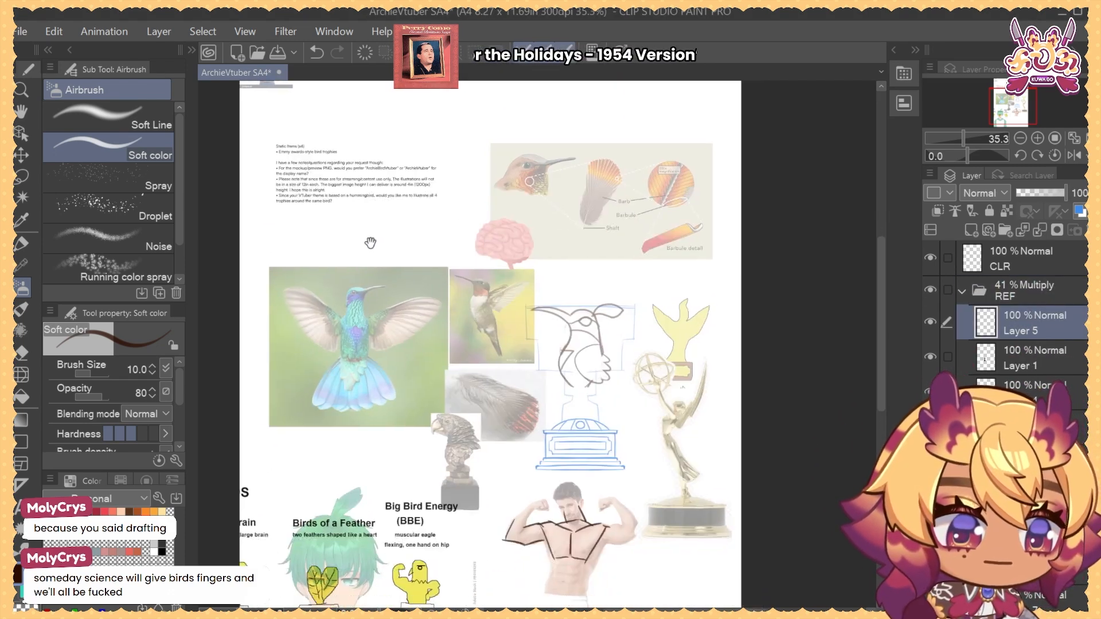
drag(283, 110, 283, 137)
drag(278, 113, 688, 538)
key(ctrl+t)
drag(620, 504, 584, 530)
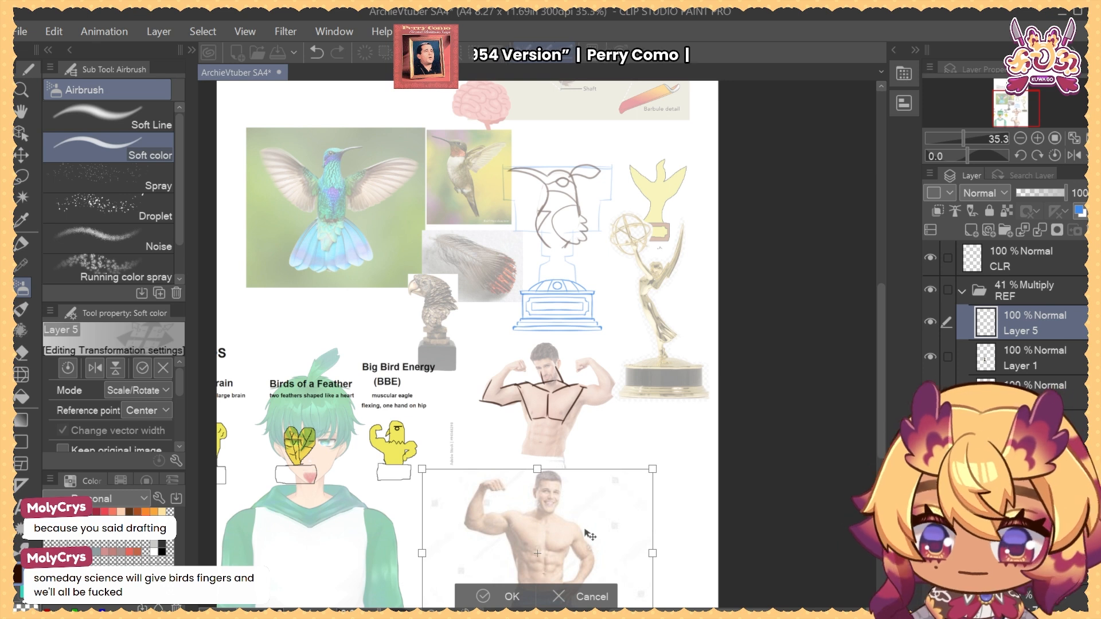
key(Return)
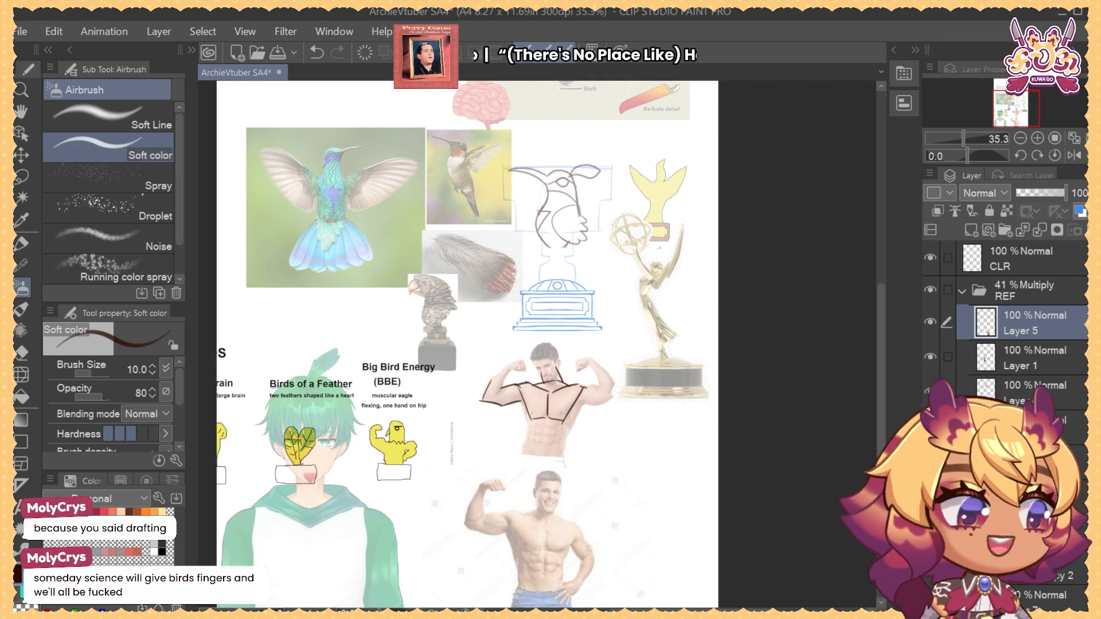
Collapse the REF folder and move the Emmy statuette photo up and away from the flexing man
click(961, 293)
scroll(1023, 287, down, 2)
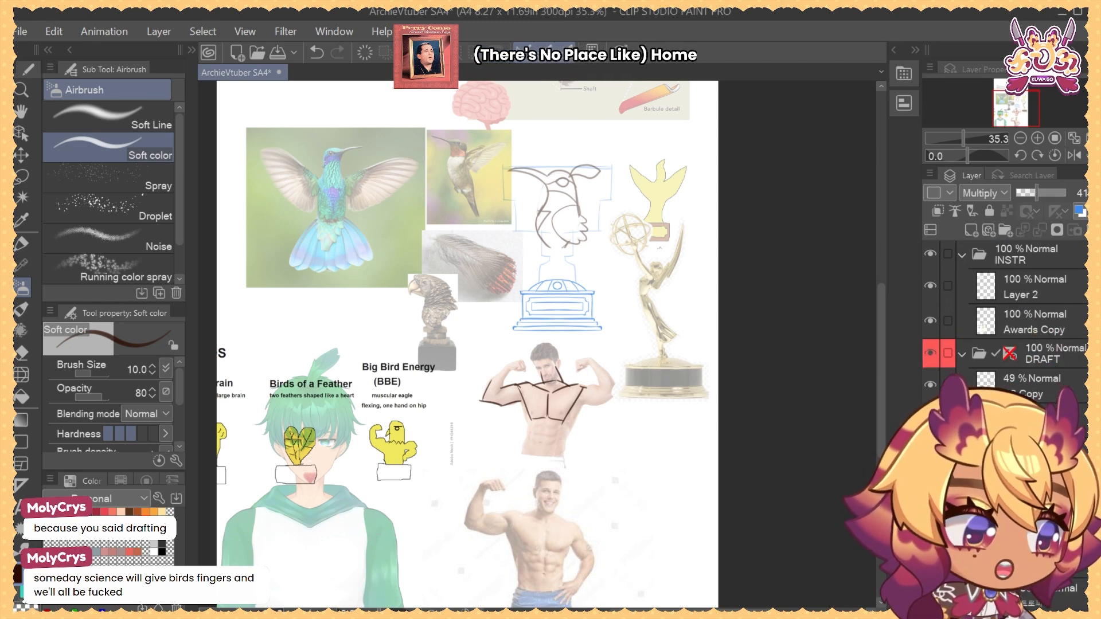
click(929, 419)
click(930, 419)
click(1023, 420)
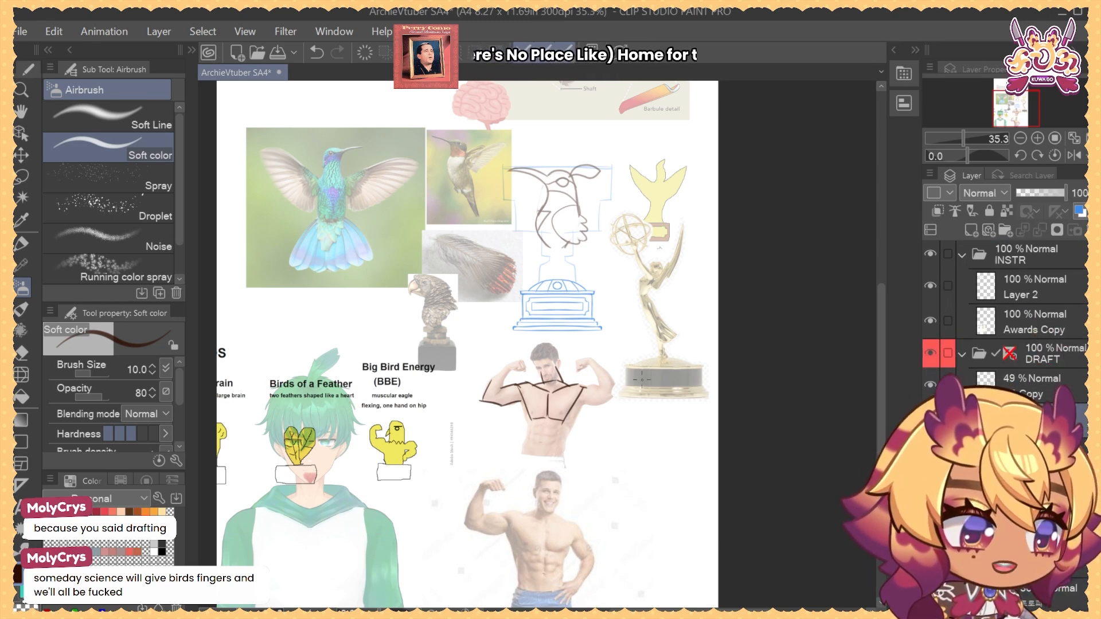
mouse_move(662, 382)
mouse_down()
mouse_move(684, 374)
mouse_move(689, 347)
mouse_up()
key(ctrl+z)
Sketch the shoulder and the underside of the image-right upper arm over the first flexing man photo
ctrl+shift+click(583, 389)
drag(581, 388, 602, 386)
key(ctrl+z)
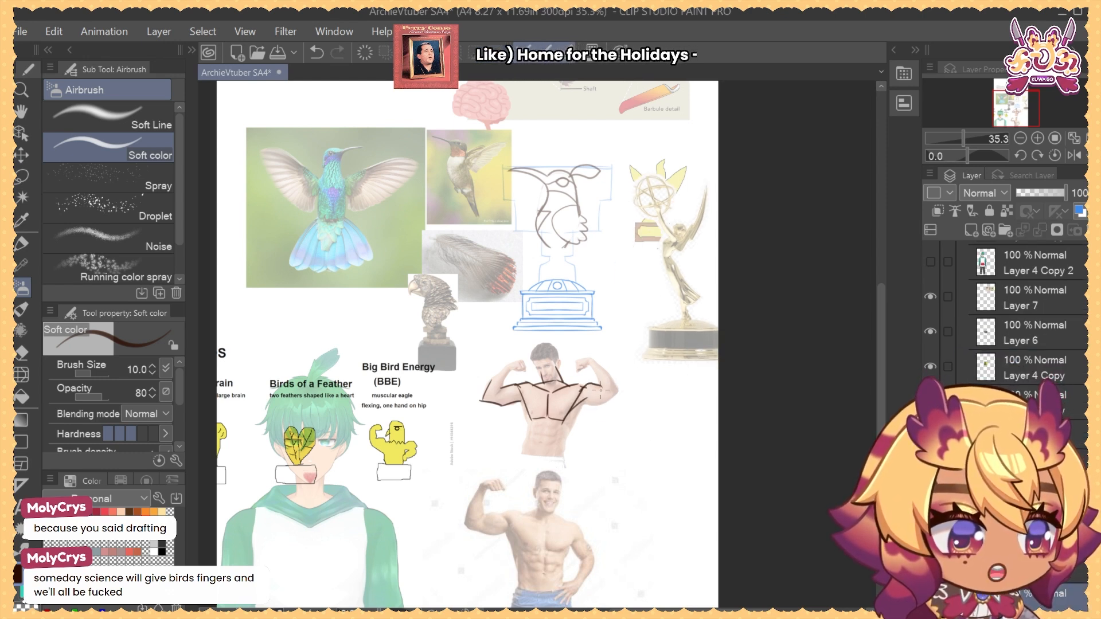
scroll(596, 392, up, 3)
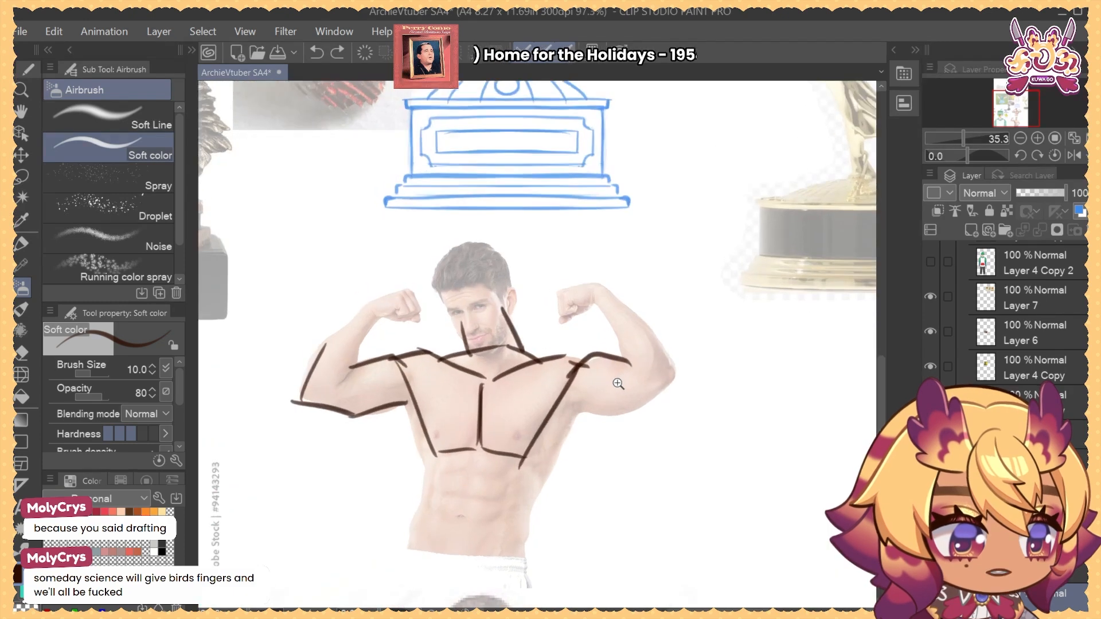
scroll(598, 392, down, 1)
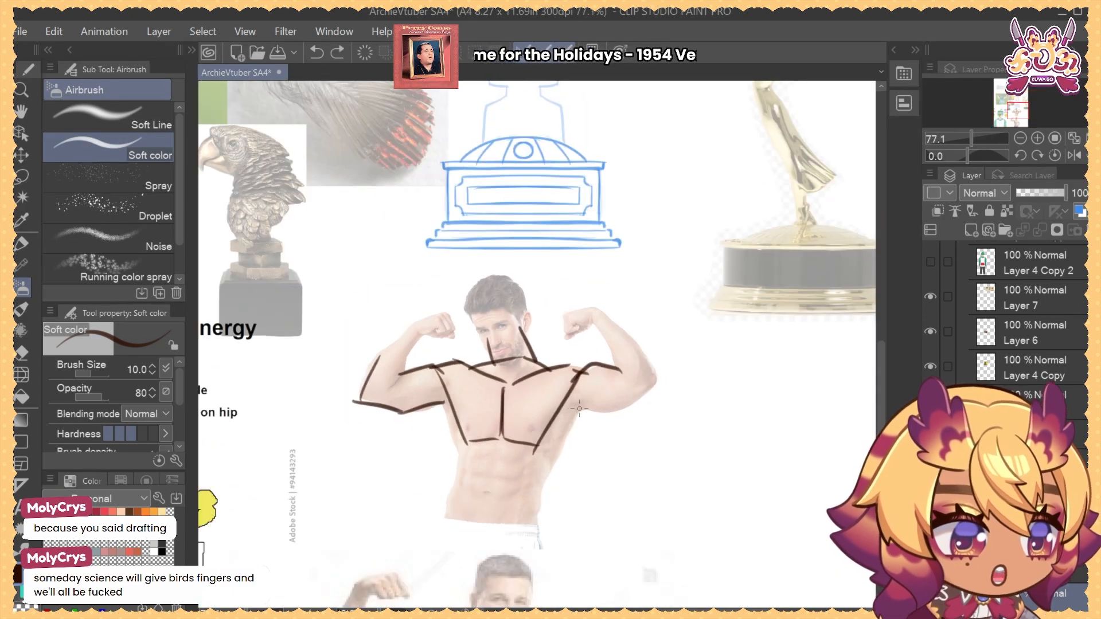
mouse_move(571, 409)
mouse_down()
mouse_move(632, 398)
mouse_move(618, 408)
mouse_move(664, 378)
mouse_up()
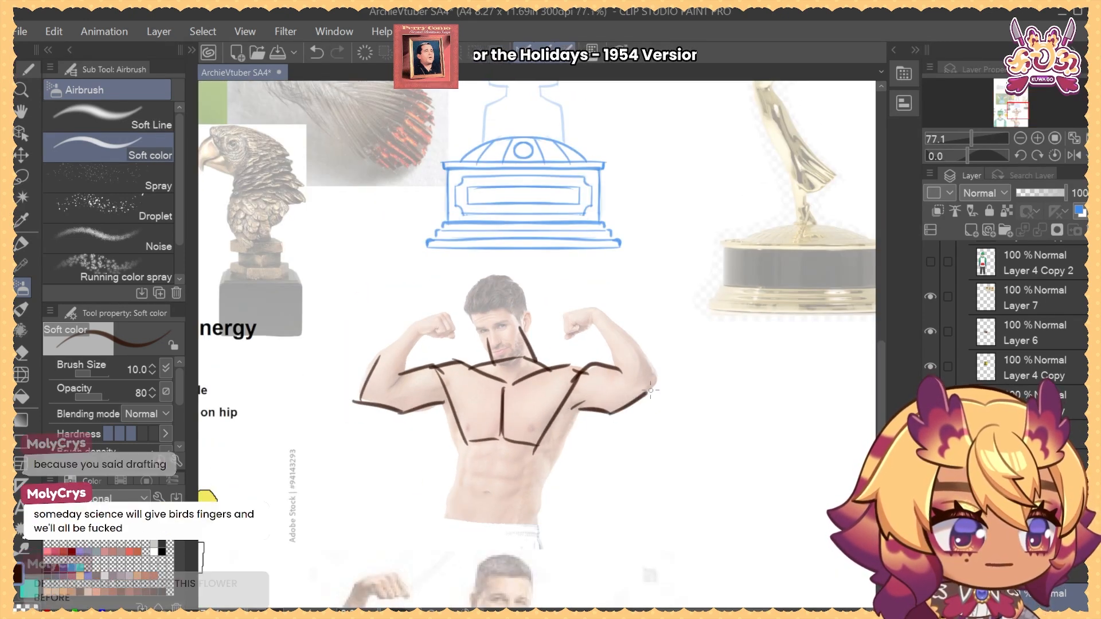
Sketch the outer forearm line from fist to elbow on the image-right arm
drag(597, 326, 617, 370)
key(ctrl+z)
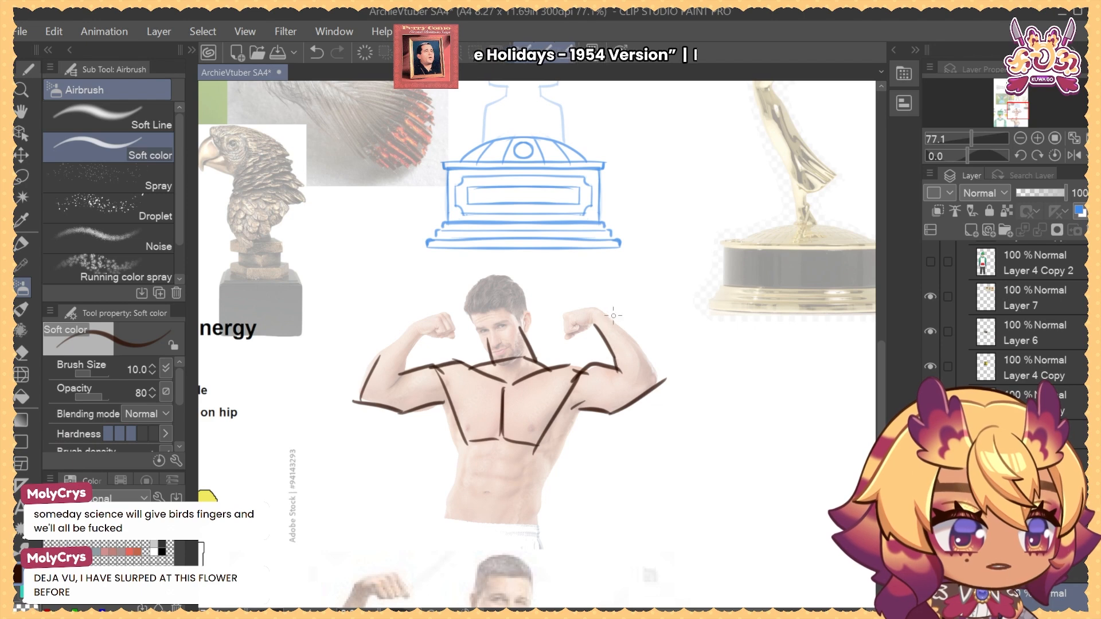
mouse_move(600, 306)
mouse_down()
mouse_move(656, 362)
mouse_move(647, 355)
mouse_move(661, 384)
mouse_up()
key(ctrl+z)
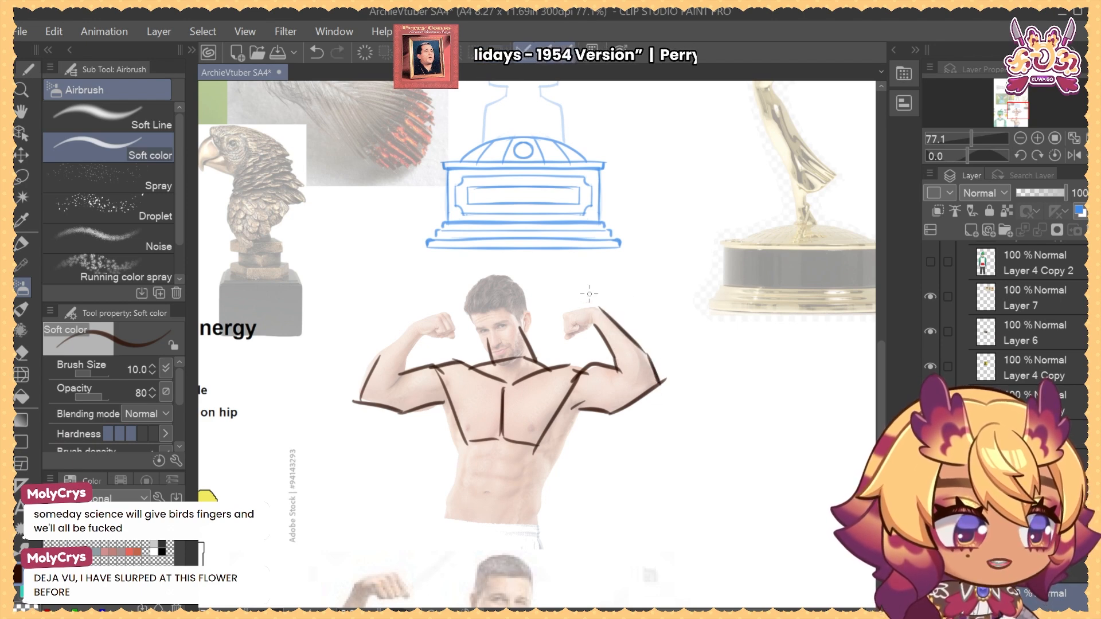
drag(628, 327, 613, 343)
drag(615, 394, 640, 409)
mouse_move(488, 361)
mouse_down()
mouse_move(487, 394)
mouse_move(475, 395)
mouse_move(492, 369)
mouse_up()
Sketch the outer forearm contour of the image-left arm up to the fist with the size 10 Soft color airbrush
key(e)
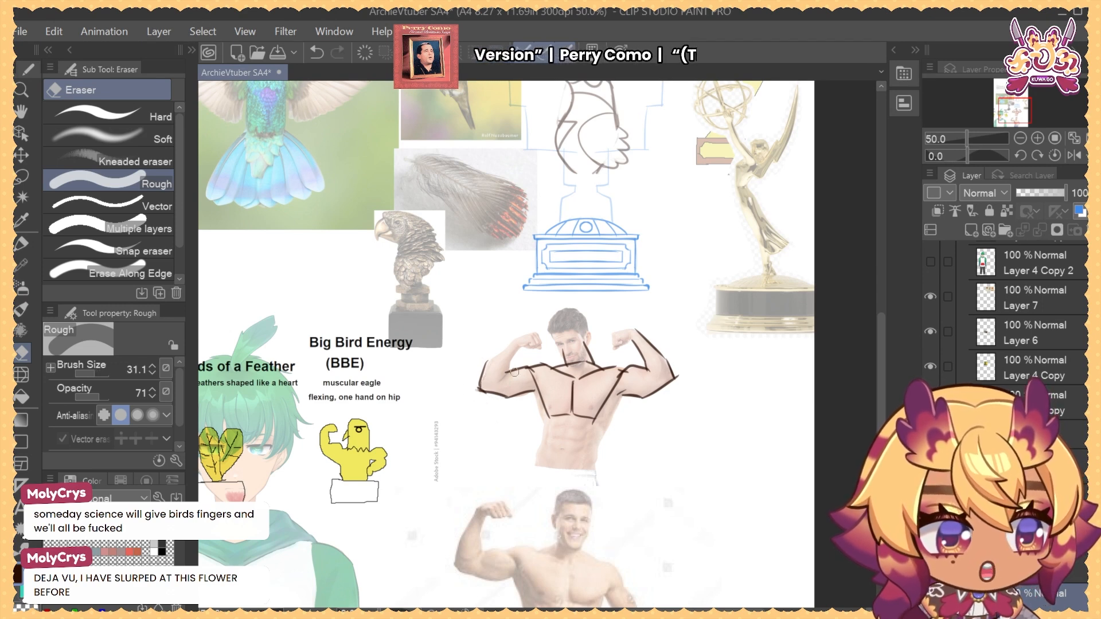
key(b)
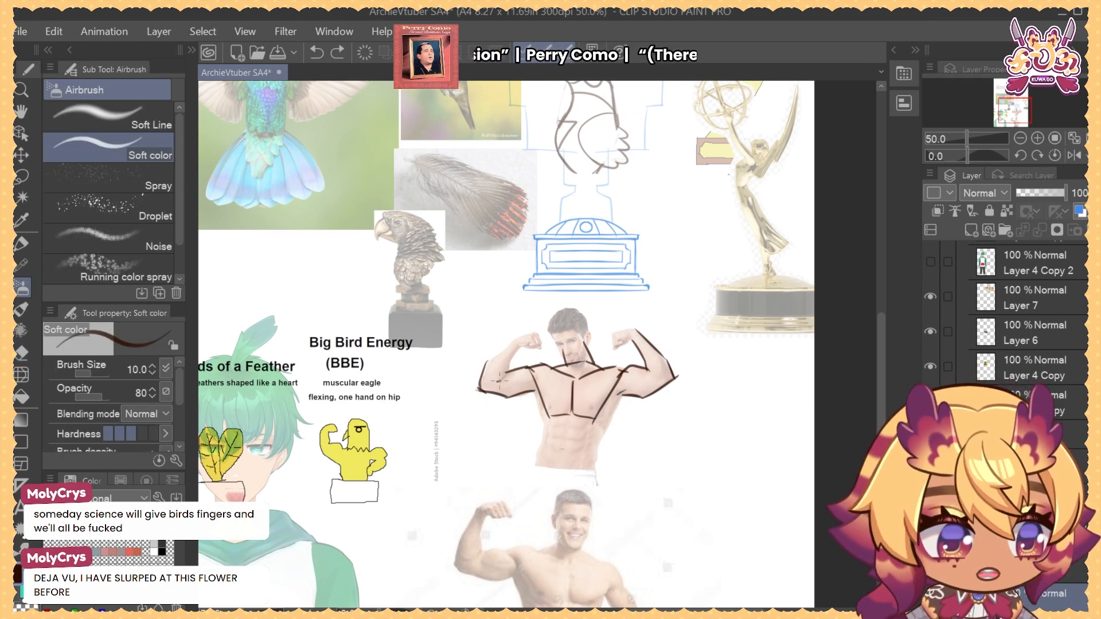
drag(512, 358, 519, 334)
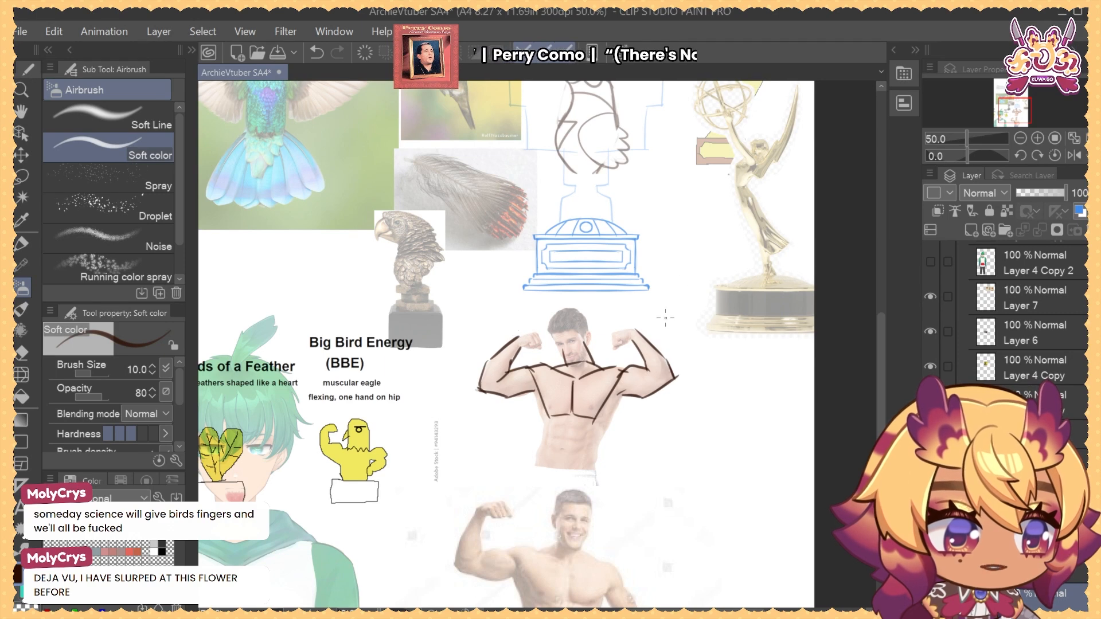
Erase the sketched image-right arm and outline the torso sides and waist over the first flexing man photo
key(e)
key(m)
mouse_move(629, 352)
mouse_down()
mouse_move(681, 382)
mouse_move(608, 314)
mouse_up()
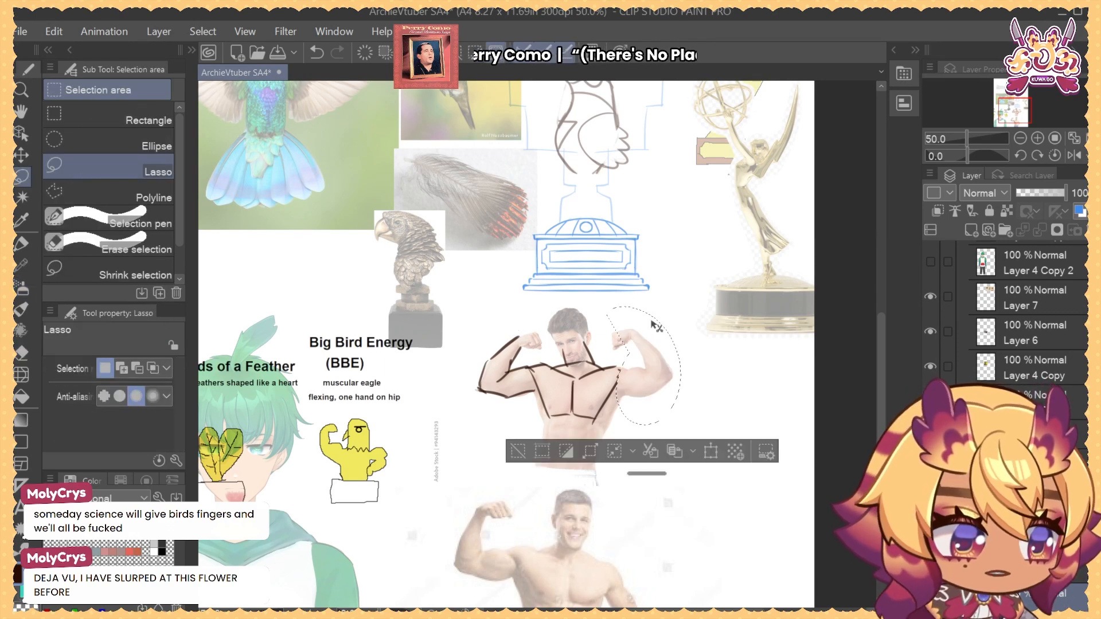
key(ctrl+d)
drag(686, 353, 668, 299)
key(b)
key(b)
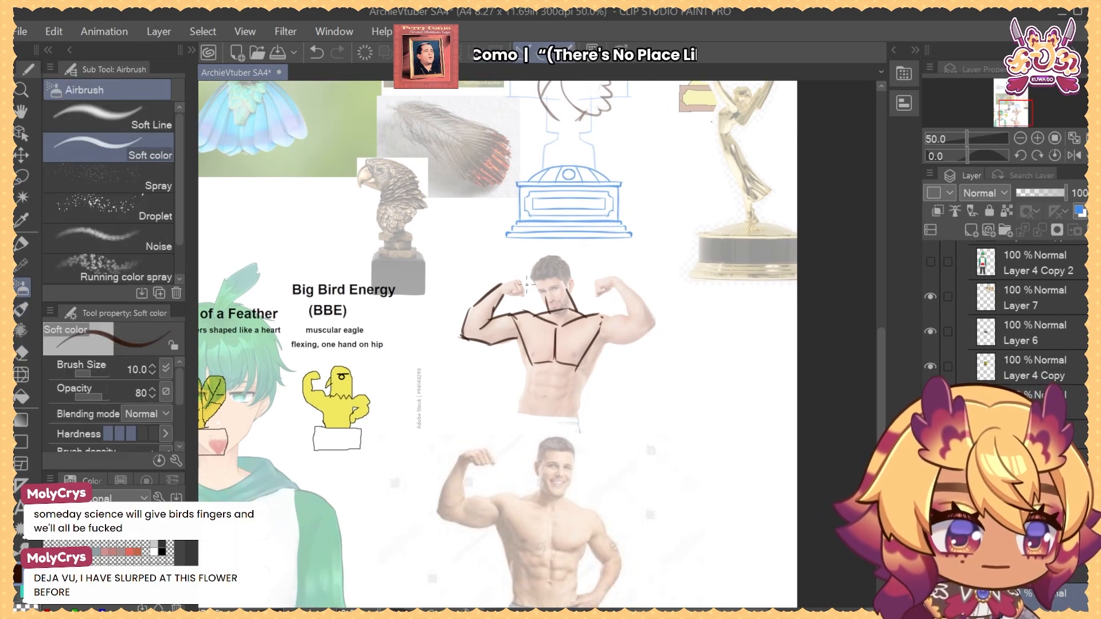
scroll(588, 409, down, 2)
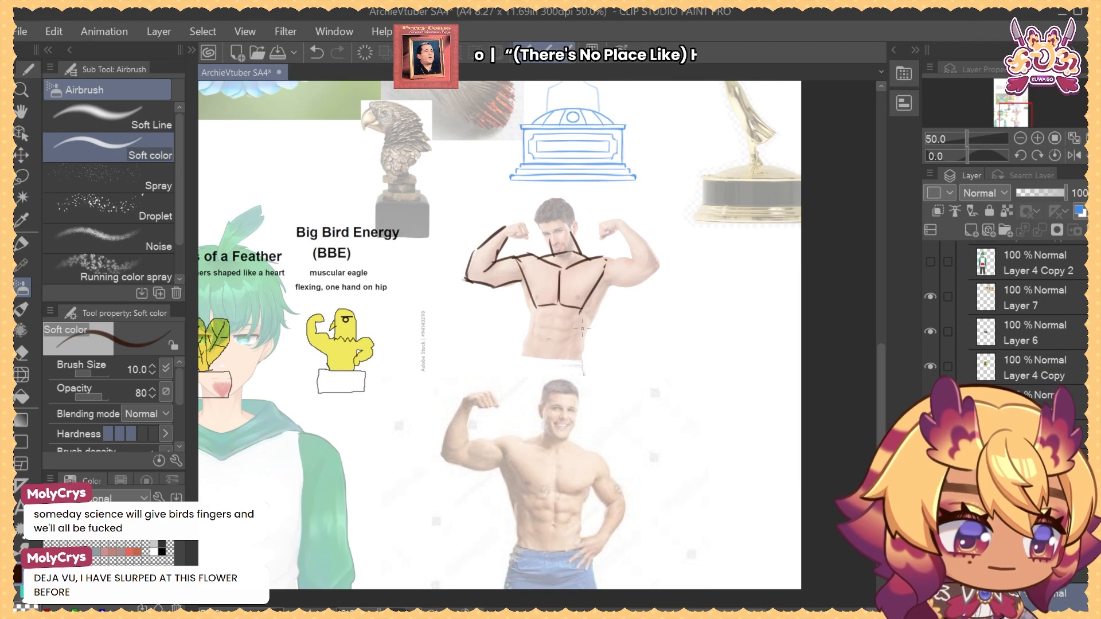
mouse_move(523, 277)
mouse_down()
mouse_move(575, 372)
mouse_move(603, 288)
mouse_up()
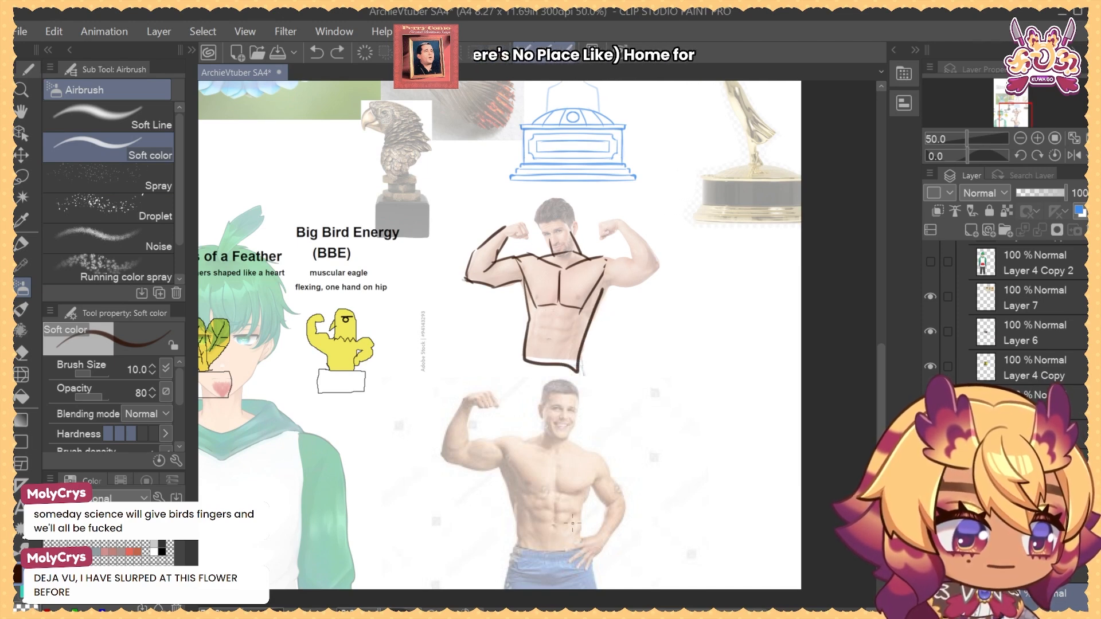
Clear the whole sketch over the first flexing man photo and deselect
key(ctrl+a)
key(Delete)
mouse_move(596, 364)
mouse_down()
mouse_move(583, 440)
mouse_move(593, 442)
mouse_move(589, 427)
mouse_up()
key(ctrl+d)
Sketch the neckline and the image-left shoulder line over the second flexing man photo, the one with a hand on his hip
mouse_move(575, 475)
mouse_down()
mouse_move(571, 435)
mouse_move(543, 453)
mouse_move(571, 467)
mouse_move(523, 499)
mouse_up()
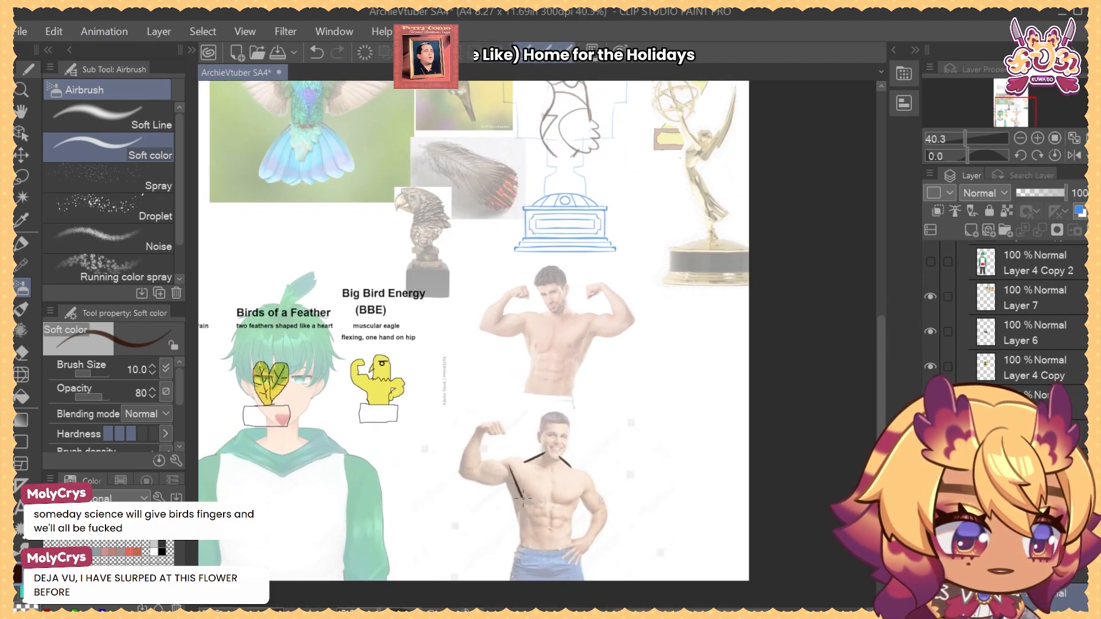
key(ctrl+z)
mouse_move(493, 465)
mouse_down()
mouse_move(515, 473)
mouse_move(526, 506)
mouse_up()
key(ctrl+z)
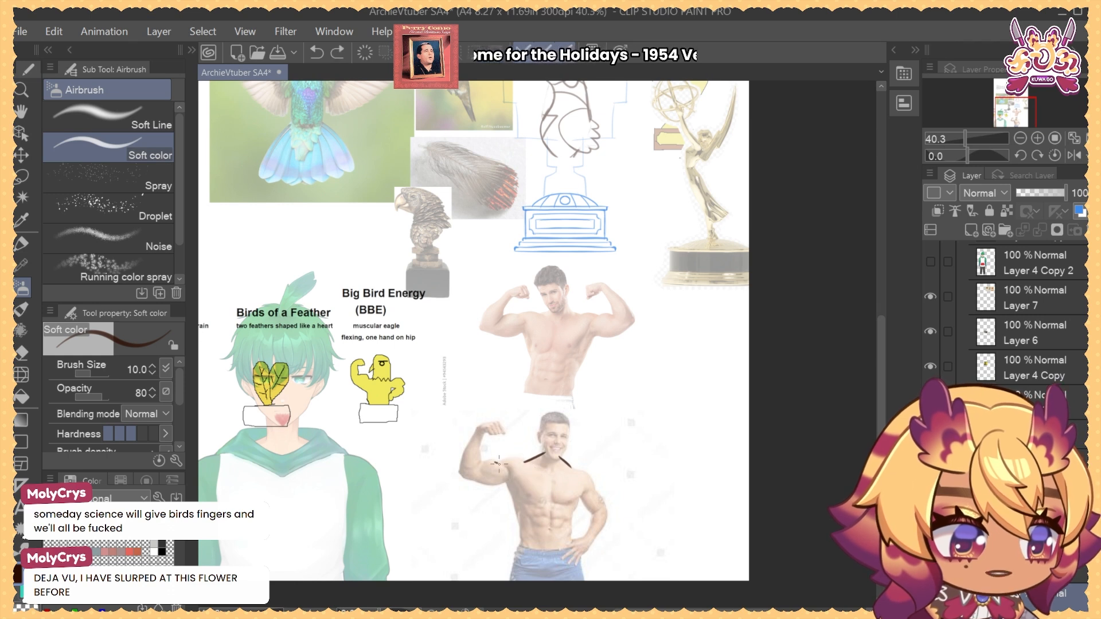
drag(494, 462, 517, 473)
mouse_move(509, 470)
mouse_down()
mouse_move(534, 495)
mouse_move(525, 500)
mouse_move(511, 472)
mouse_move(547, 501)
mouse_up()
key(ctrl+z)
Sketch the chest's centre line, the pectoral undersides and the image-right shoulder over the second flexing man
drag(549, 473, 549, 496)
mouse_move(497, 463)
mouse_down()
mouse_move(522, 457)
mouse_move(548, 470)
mouse_move(524, 454)
mouse_move(528, 479)
mouse_move(520, 455)
mouse_move(549, 473)
mouse_move(578, 468)
mouse_move(590, 479)
mouse_move(575, 503)
mouse_move(586, 489)
mouse_move(608, 509)
mouse_move(583, 509)
mouse_up()
key(ctrl+z)
key(ctrl+z)
key(ctrl+z)
key(ctrl+z)
key(ctrl+z)
key(ctrl+z)
drag(584, 507, 594, 512)
drag(596, 492, 606, 505)
Reduce the airbrush size to 8 and sketch the outer contour of the image-right arm past the elbow
key(bracketleft)
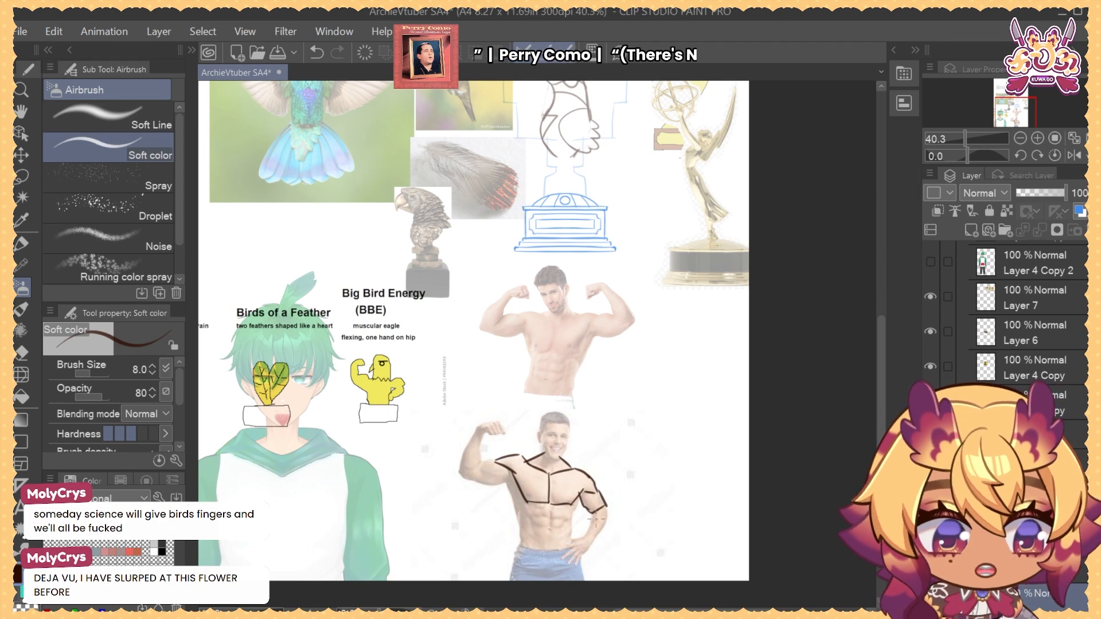
drag(606, 506, 603, 533)
key(ctrl+z)
drag(624, 496, 641, 458)
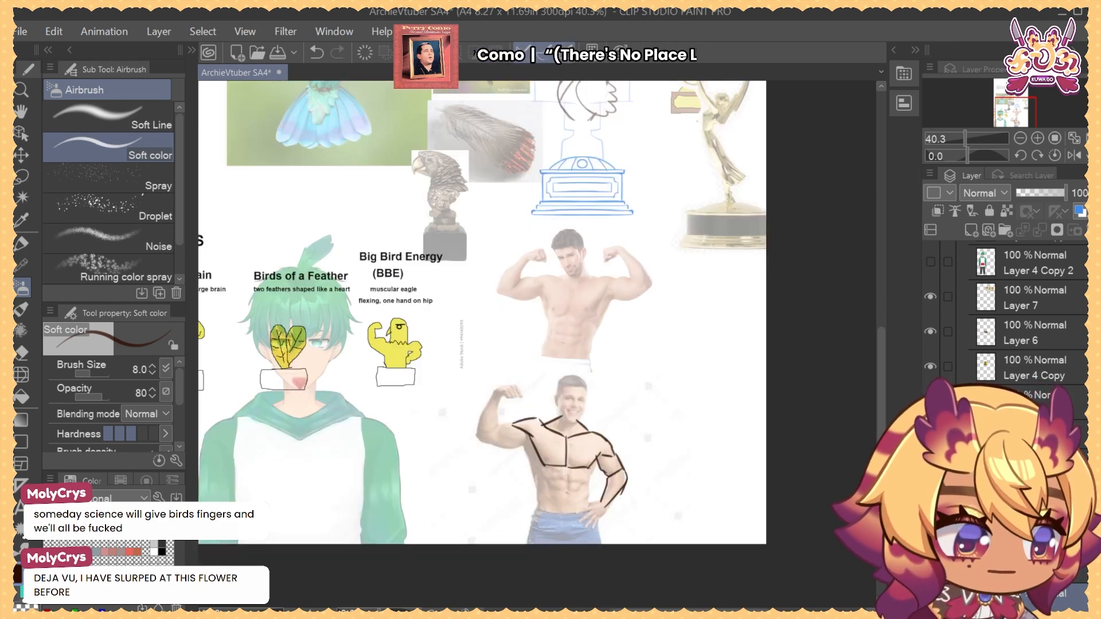
key(ctrl+z)
key(ctrl+z)
mouse_move(606, 510)
mouse_down()
mouse_move(627, 476)
mouse_move(603, 481)
mouse_up()
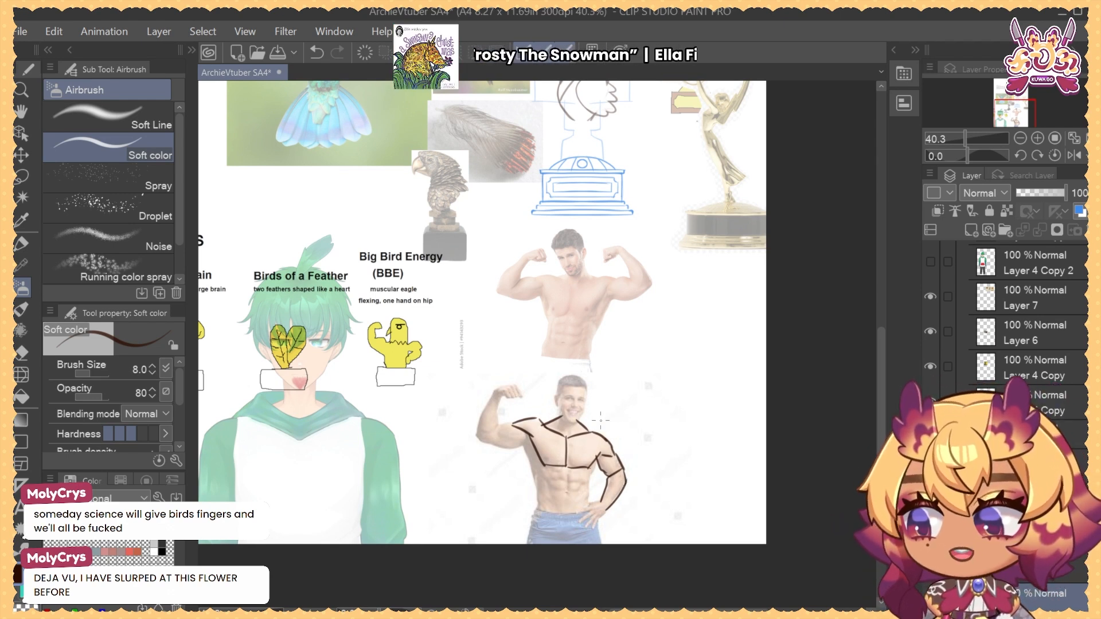
Sketch the hand on the hip with its inner forearm line, and the torso sides down to the waist
mouse_move(602, 503)
mouse_down()
mouse_move(588, 503)
mouse_move(595, 521)
mouse_move(608, 510)
mouse_up()
drag(597, 460, 588, 506)
drag(523, 443, 537, 511)
key(ctrl+z)
key(ctrl+z)
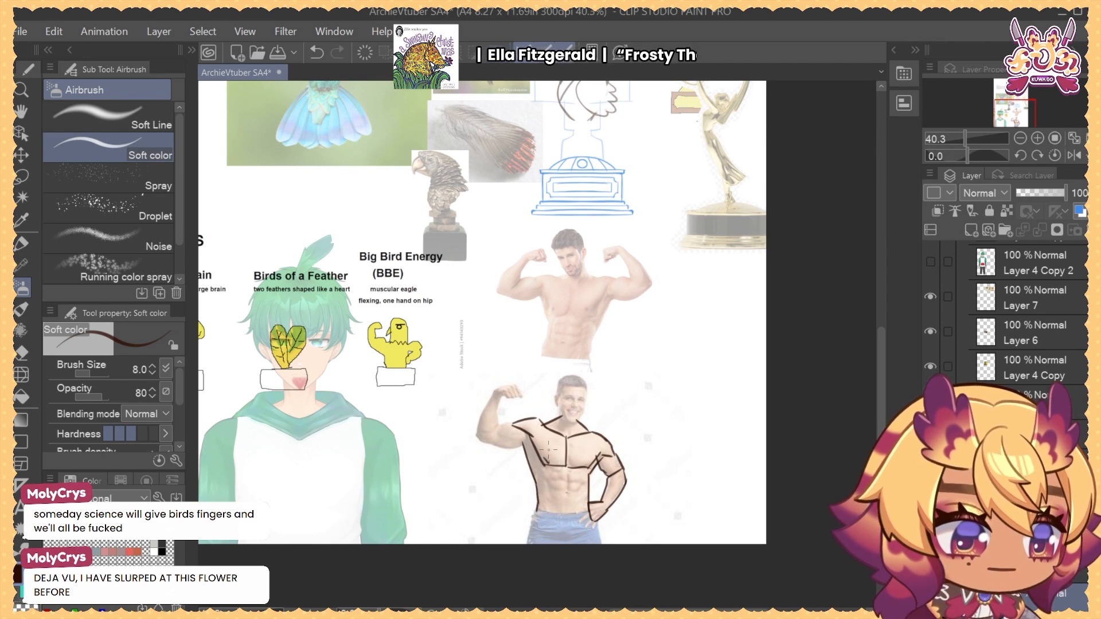
Sketch the abdominal centre line and the short horizontal ab divisions on the second flexing man
key(ctrl+z)
mouse_move(579, 446)
mouse_down()
mouse_move(570, 544)
mouse_move(615, 408)
mouse_up()
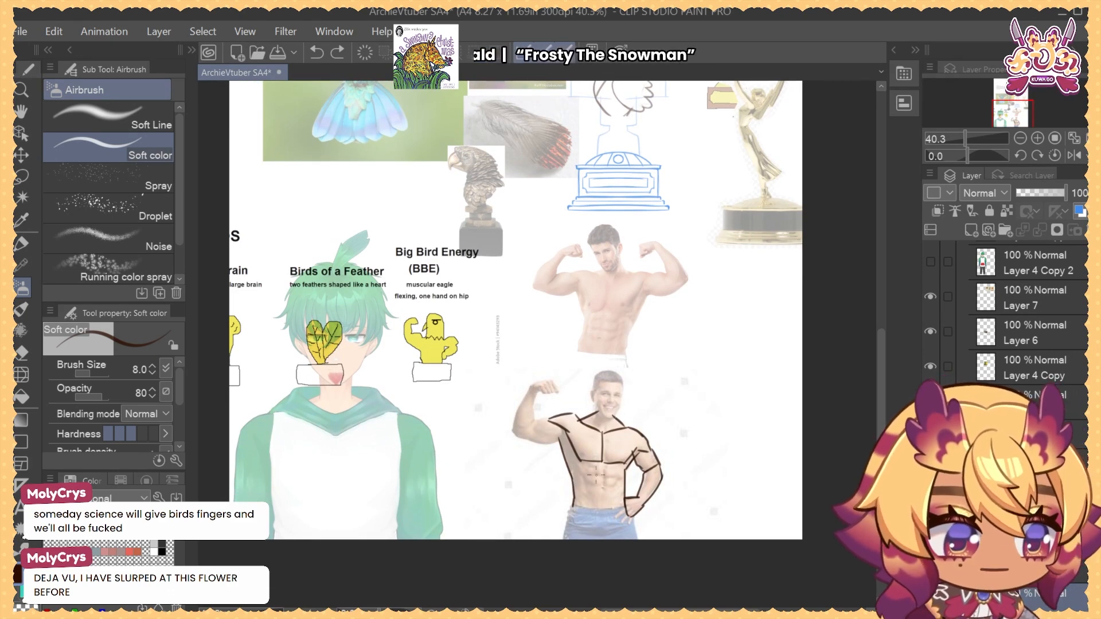
mouse_move(607, 474)
mouse_down()
mouse_move(584, 478)
mouse_move(603, 496)
mouse_move(604, 480)
mouse_move(605, 493)
mouse_move(615, 489)
mouse_move(605, 477)
mouse_up()
key(ctrl+z)
key(ctrl+z)
key(ctrl+z)
key(ctrl+z)
key(ctrl+z)
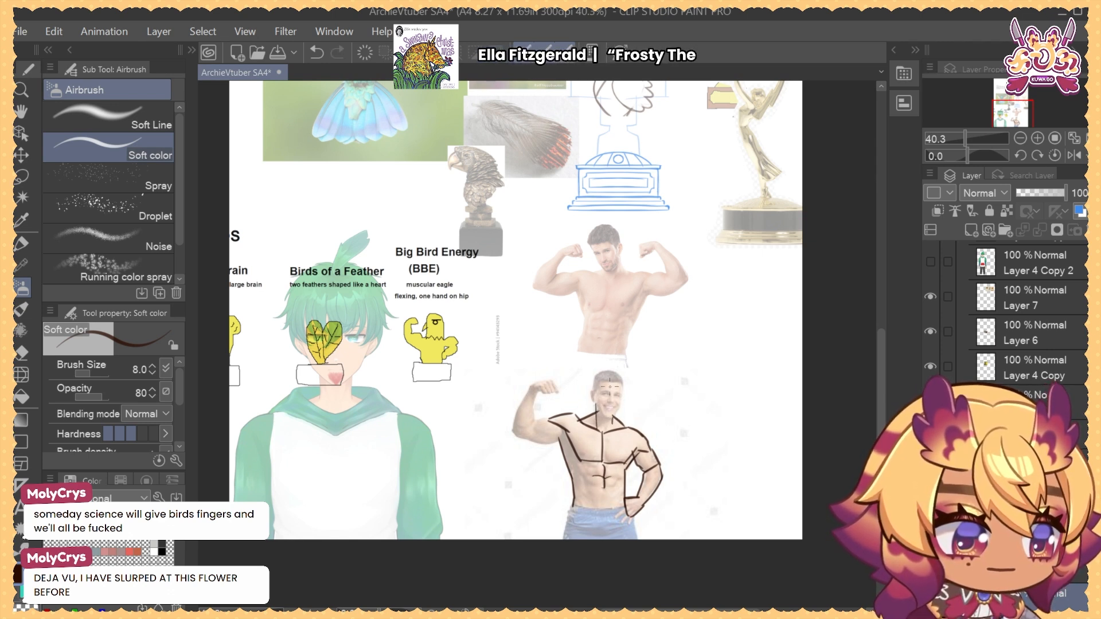
Sketch a simple block outline around the second flexing man's head
mouse_move(595, 375)
mouse_down()
mouse_move(596, 398)
mouse_move(598, 374)
mouse_move(593, 400)
mouse_move(597, 377)
mouse_move(613, 373)
mouse_move(617, 402)
mouse_move(615, 376)
mouse_move(596, 371)
mouse_move(622, 375)
mouse_move(621, 413)
mouse_up()
key(ctrl+z)
key(ctrl+z)
key(ctrl+z)
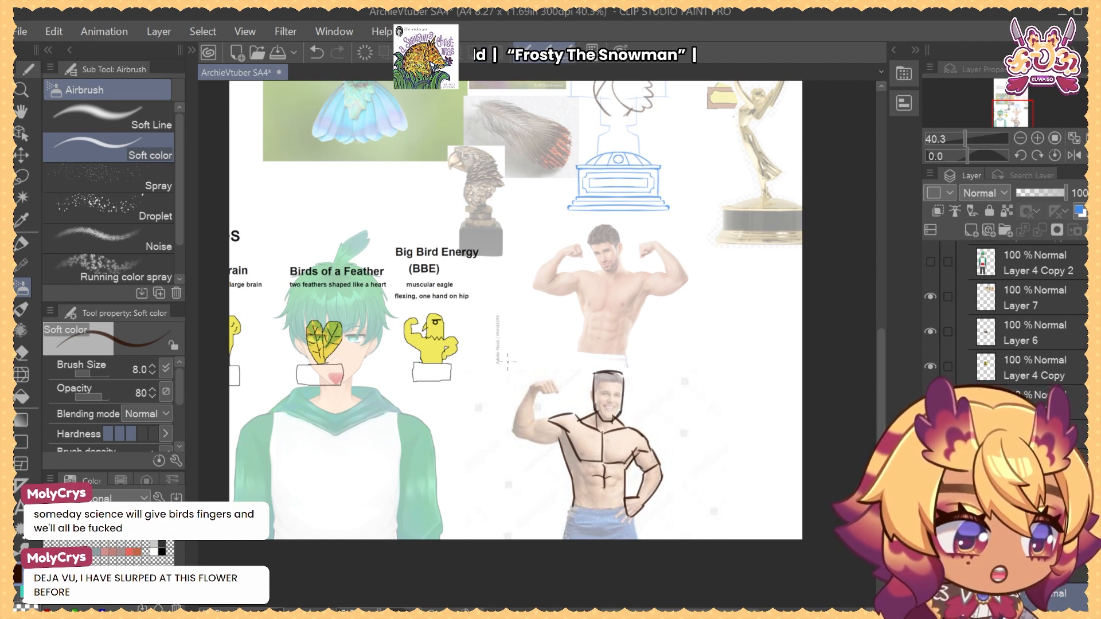
Sketch the raised image-left arm's bicep, underside and elbow over the second flexing man
mouse_move(531, 422)
mouse_down()
mouse_move(553, 416)
mouse_move(566, 429)
mouse_move(525, 439)
mouse_move(569, 442)
mouse_move(516, 404)
mouse_move(532, 379)
mouse_move(536, 409)
mouse_move(560, 426)
mouse_up()
key(ctrl+z)
key(ctrl+z)
key(ctrl+z)
key(ctrl+z)
key(ctrl+z)
key(ctrl+z)
key(ctrl+z)
key(ctrl+z)
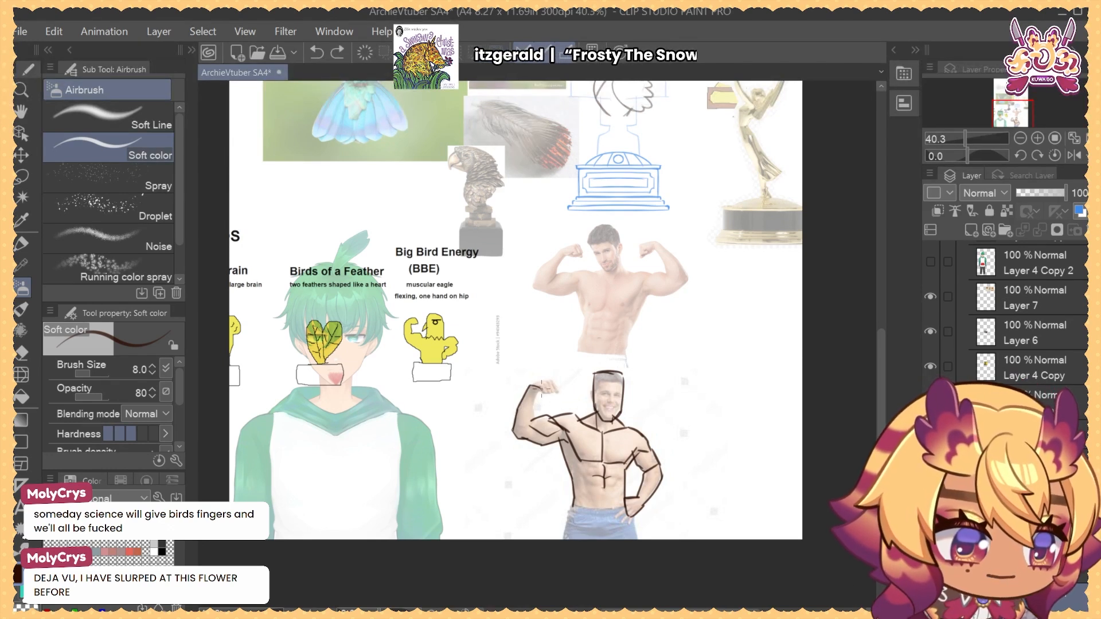
Sketch the raised image-left forearm's inner line and the curled fist
drag(540, 390, 529, 436)
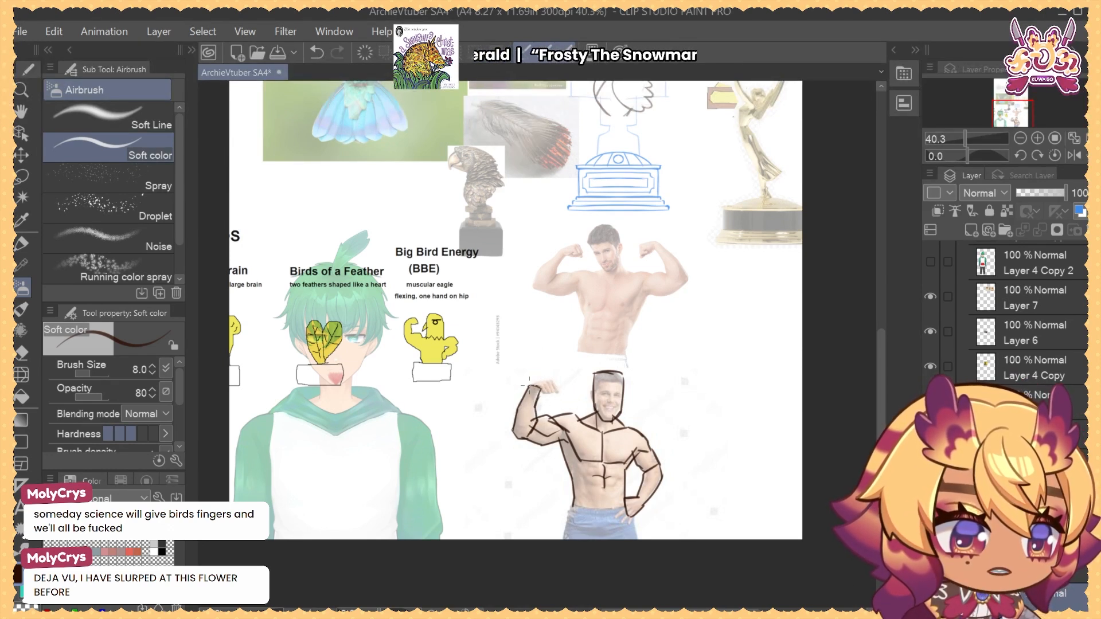
mouse_move(528, 383)
mouse_down()
mouse_move(559, 392)
mouse_move(543, 395)
mouse_up()
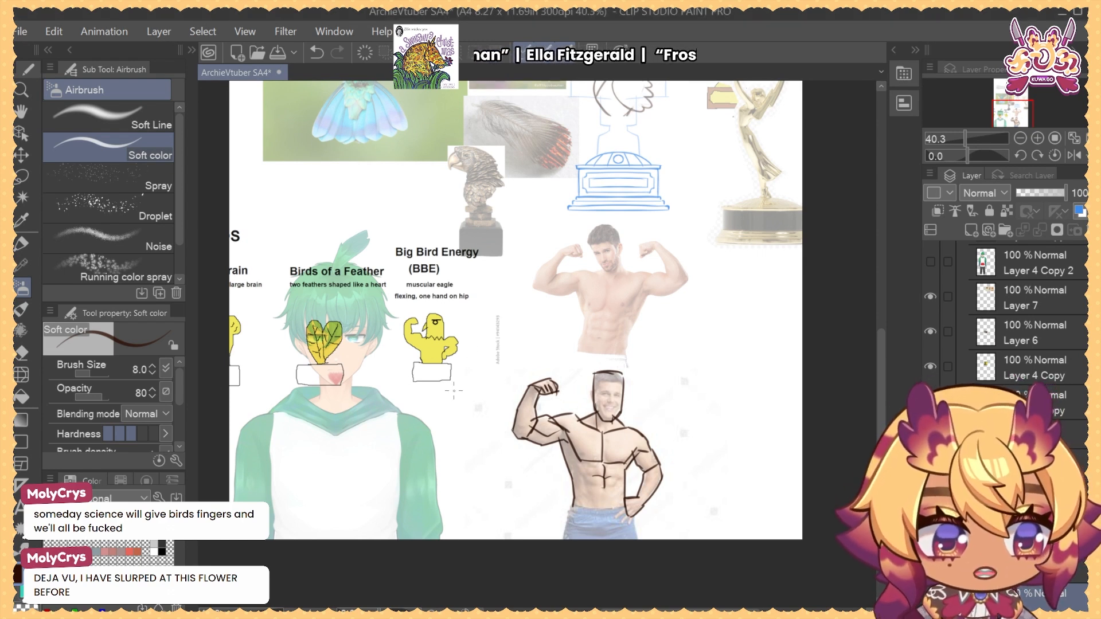
key(ctrl+z)
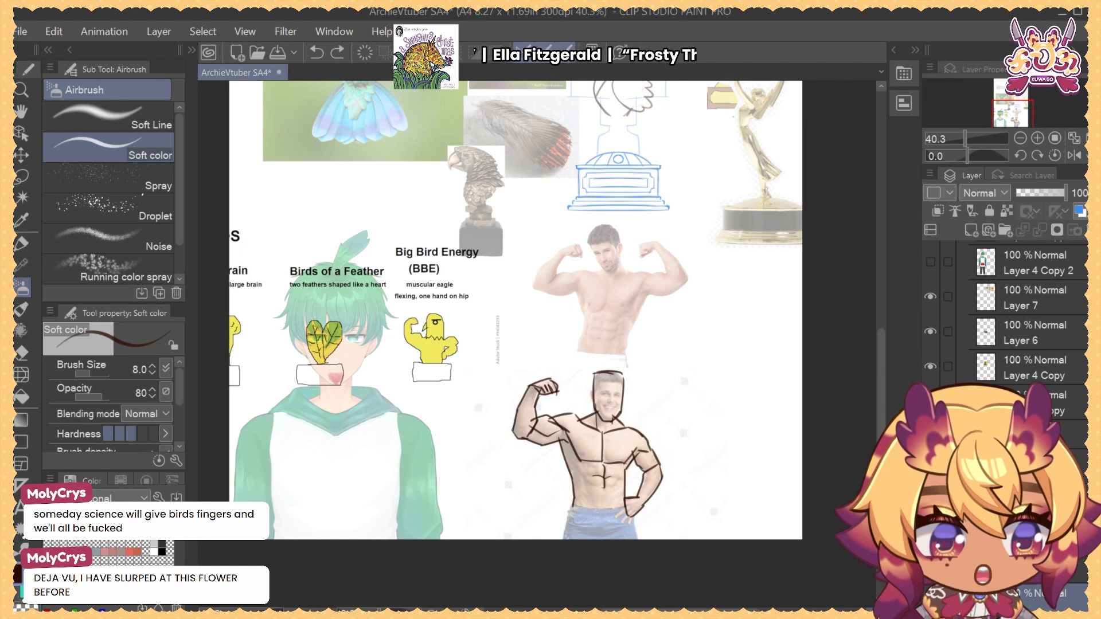
Paste the photo of the rooster with human arms as a new layer at the top of the page
key(g)
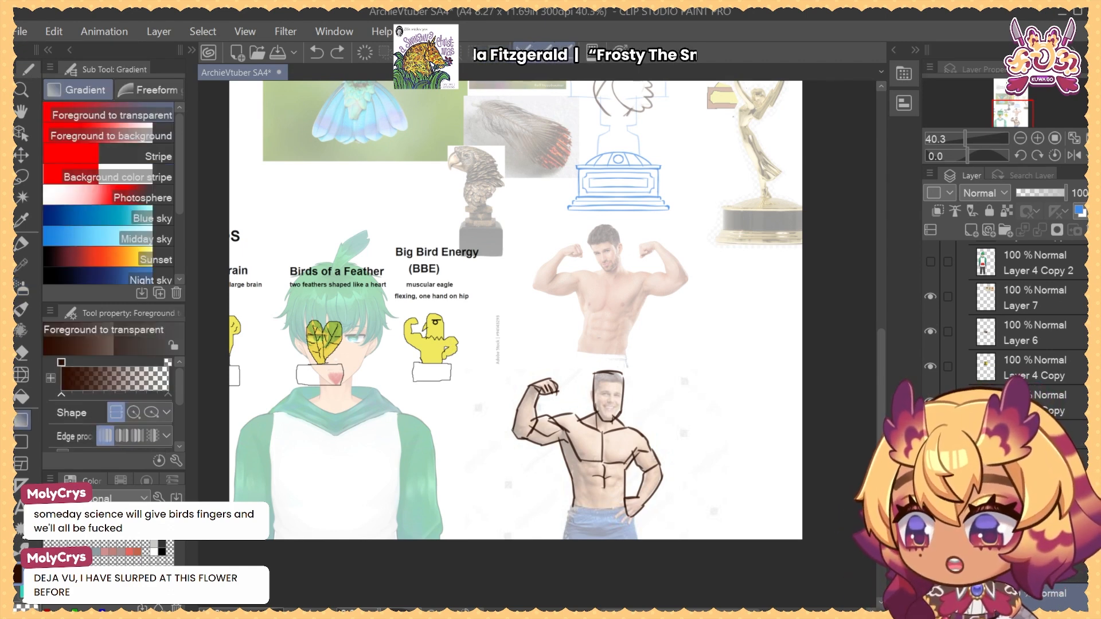
key(o)
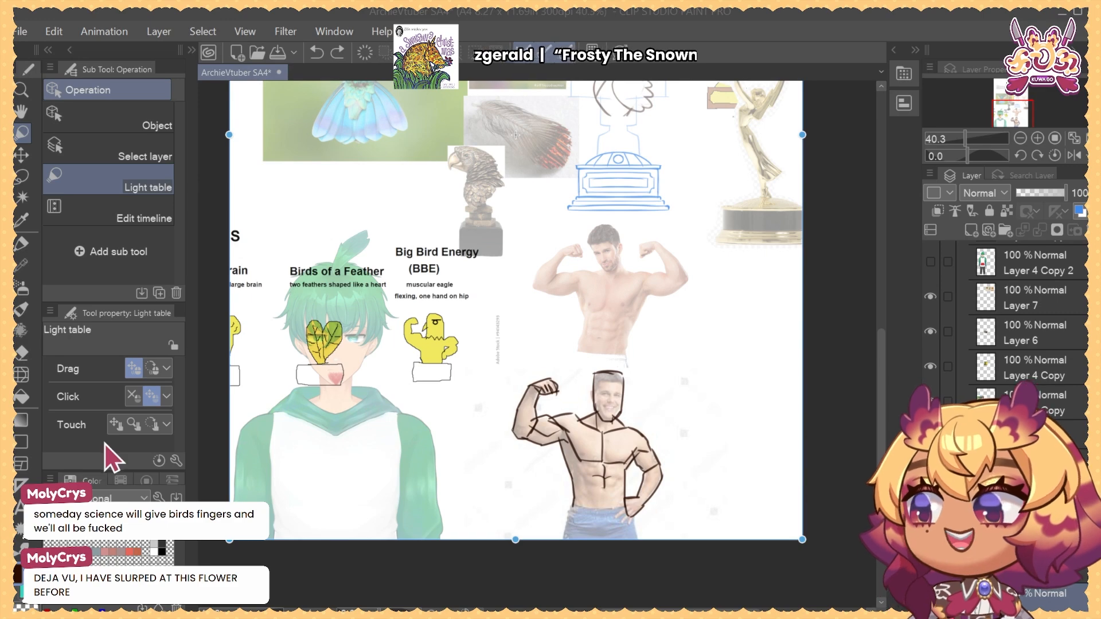
scroll(1052, 269, up, 5)
key(ctrl+v)
key(m)
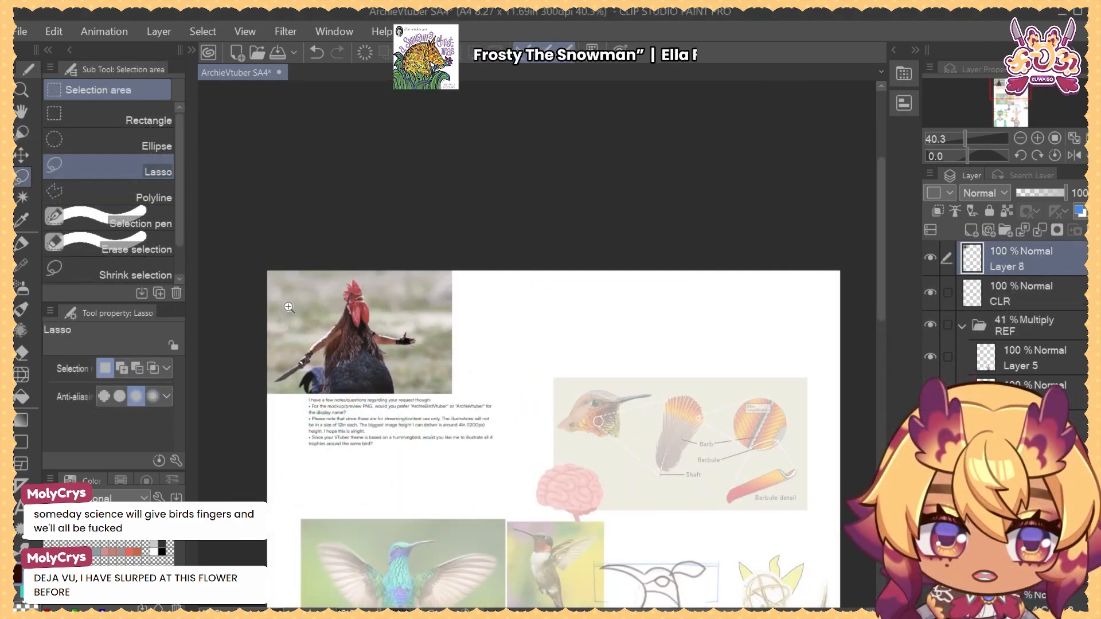
Move the rooster photo down the page so it overlaps the hummingbird photos
scroll(341, 309, up, 5)
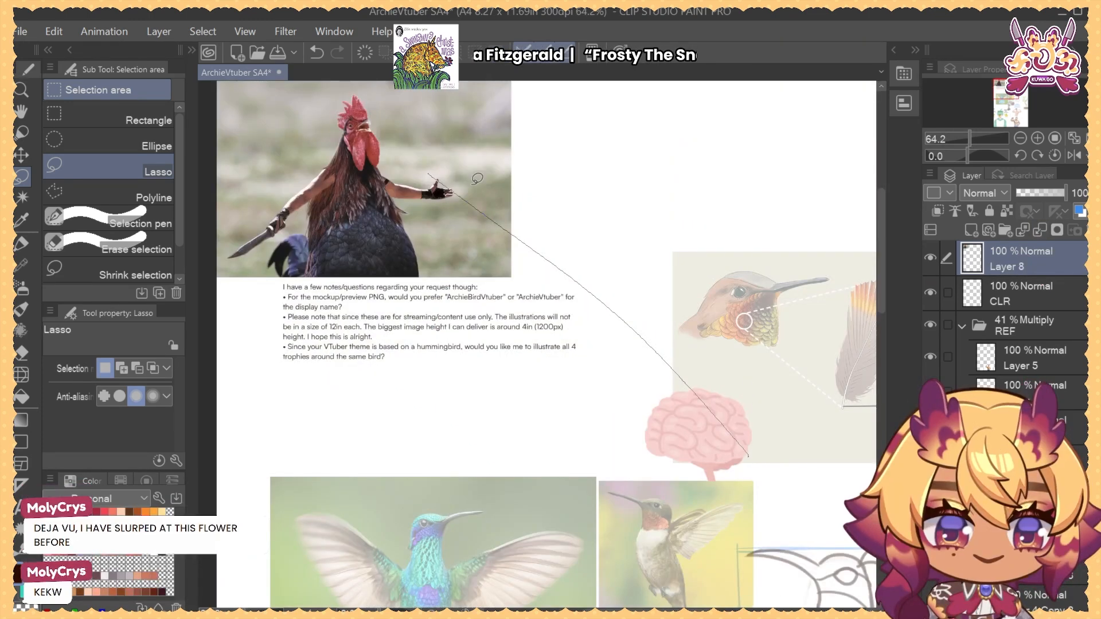
key(b)
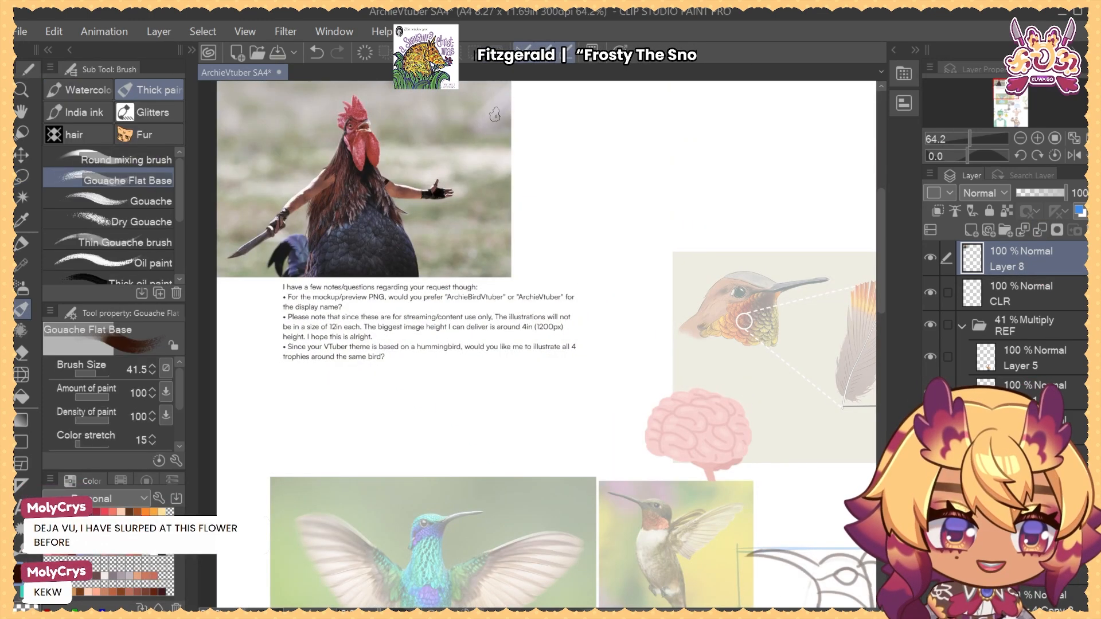
drag(494, 115, 472, 148)
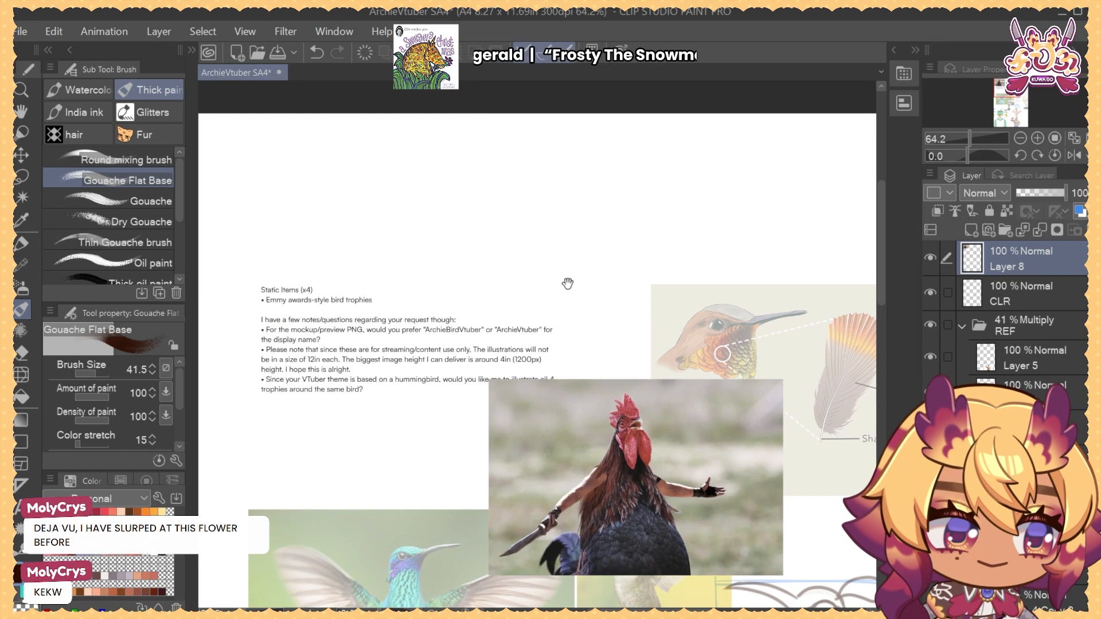
drag(767, 504, 444, 113)
drag(501, 148, 637, 393)
drag(541, 425, 500, 340)
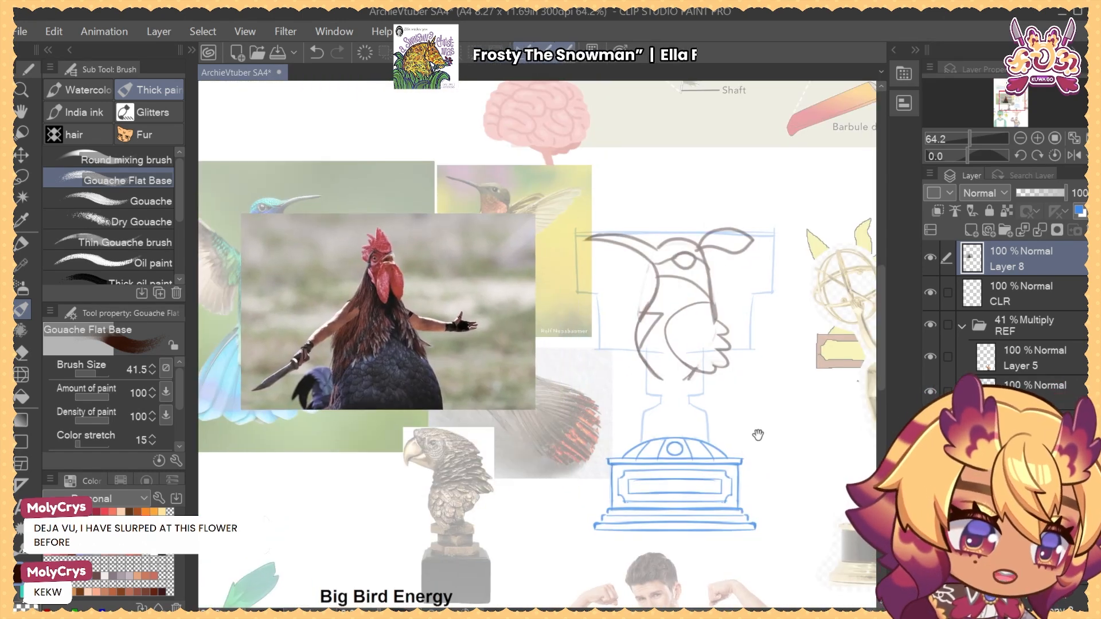
Return to the figure's sketch layer in the DRAFT folder and add the lower abdomen and waistline with the Soft color airbrush
drag(757, 435, 677, 291)
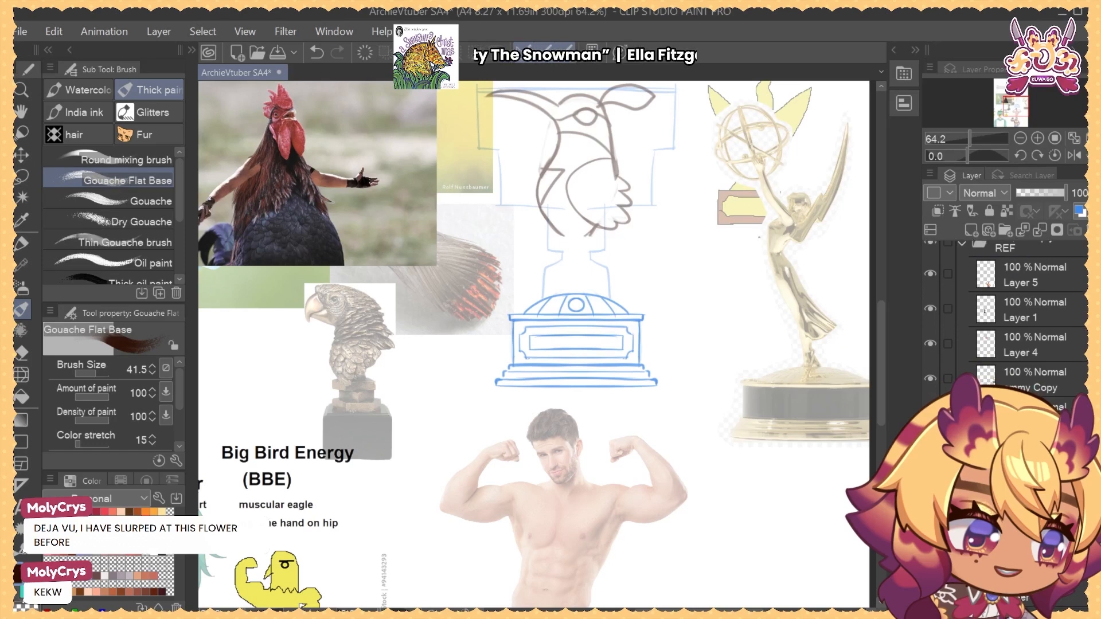
scroll(1009, 436, down, 10)
scroll(729, 574, down, 1)
drag(728, 574, 676, 398)
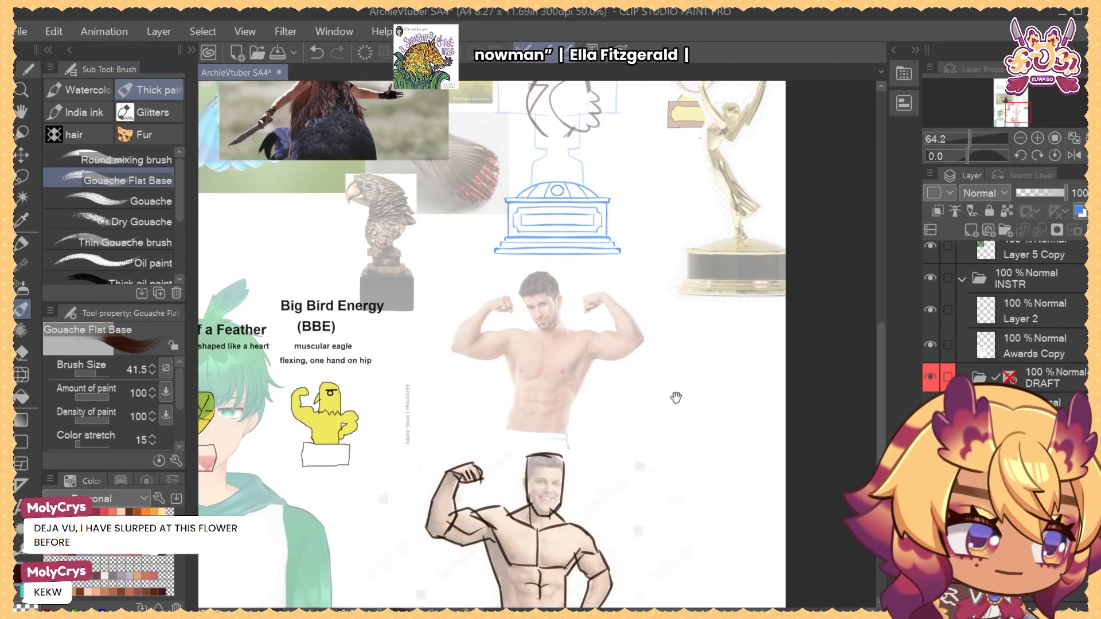
scroll(676, 398, down, 1)
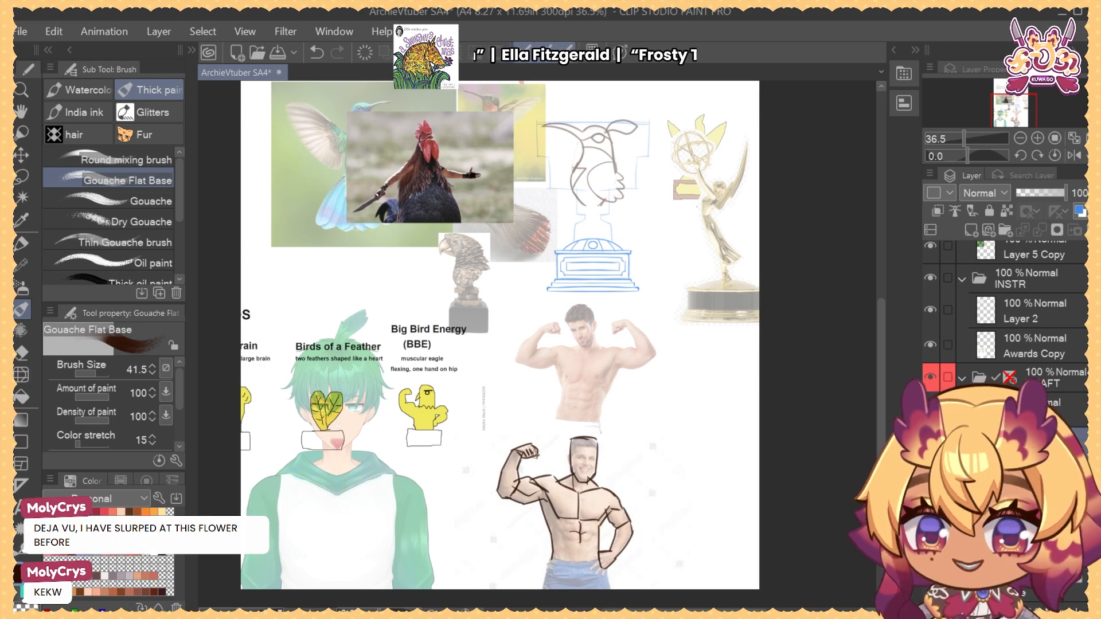
key(b)
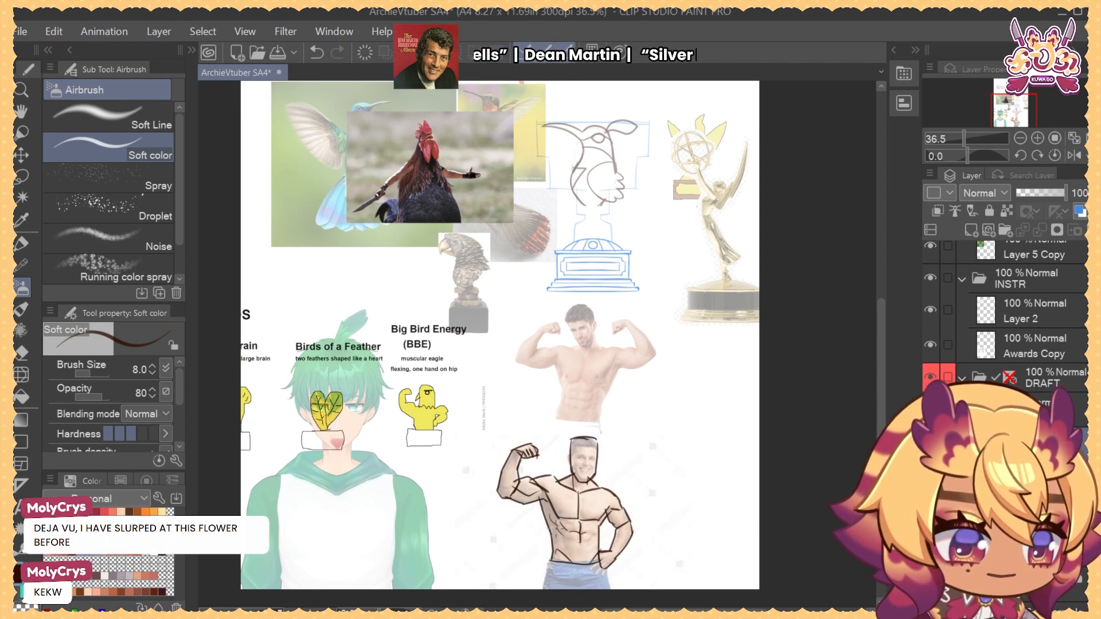
Move the muscular torso sketch up and to the side, off the second flexing man photo
drag(614, 469, 619, 478)
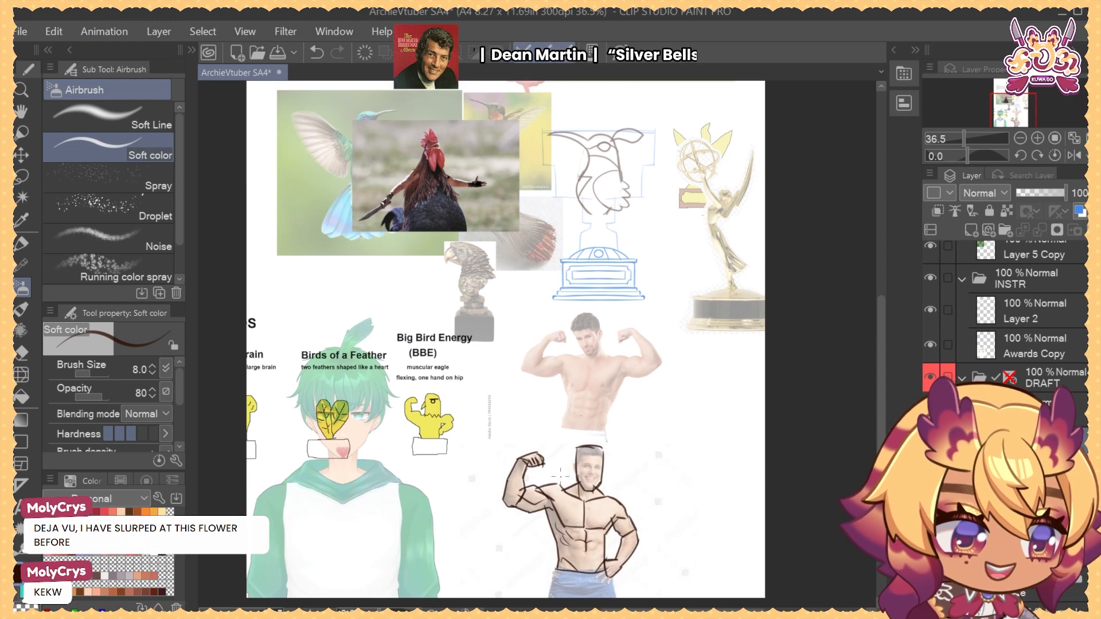
drag(616, 405, 623, 426)
key(ctrl+t)
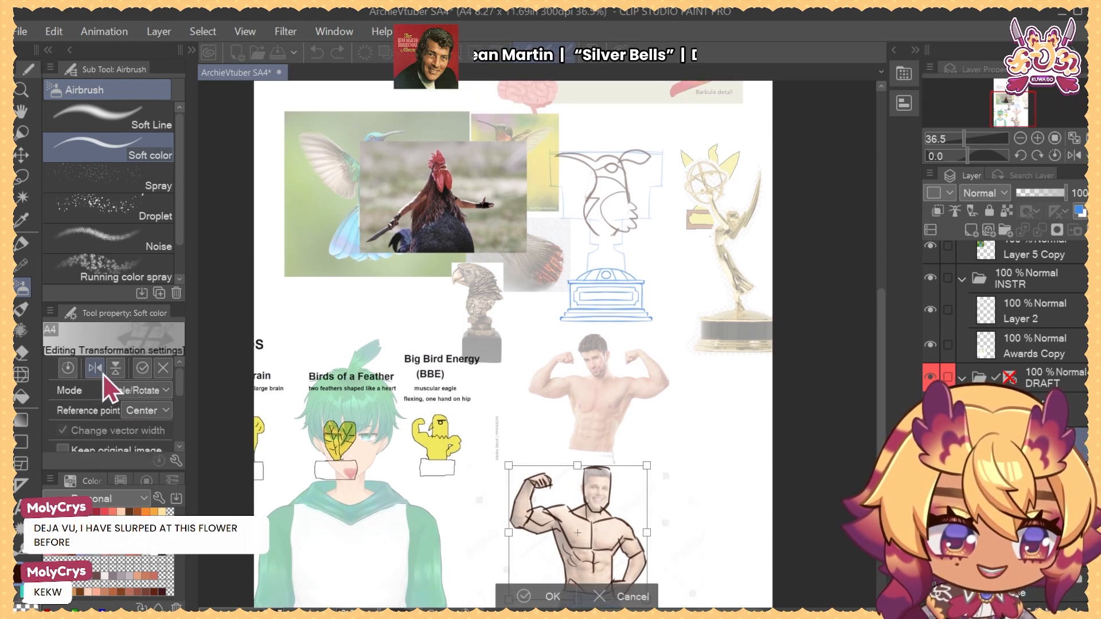
mouse_move(617, 524)
mouse_down()
mouse_move(637, 224)
mouse_move(631, 357)
mouse_move(616, 380)
mouse_move(698, 487)
mouse_up()
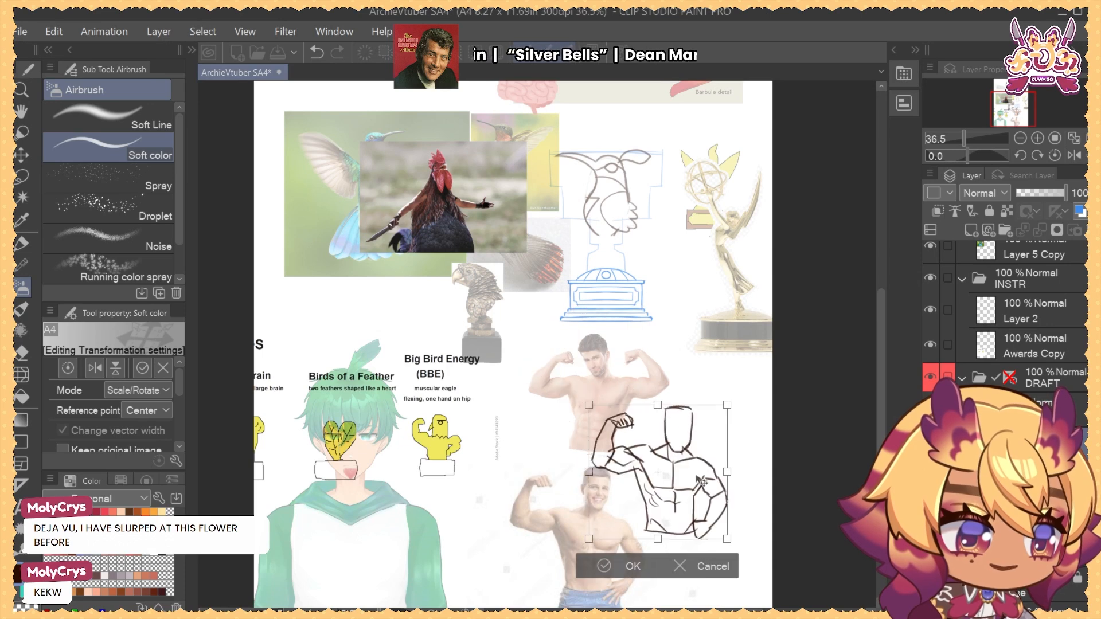
key(Return)
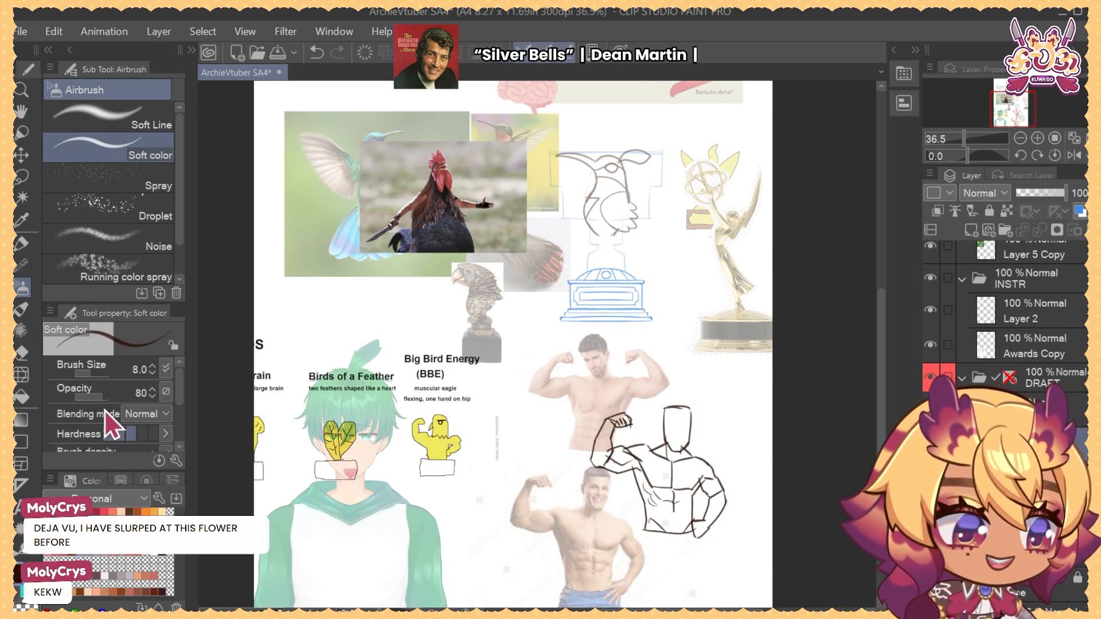
Flip the muscular torso sketch horizontally and place it on top of the trophy base, over the bird sketch
key(ctrl+t)
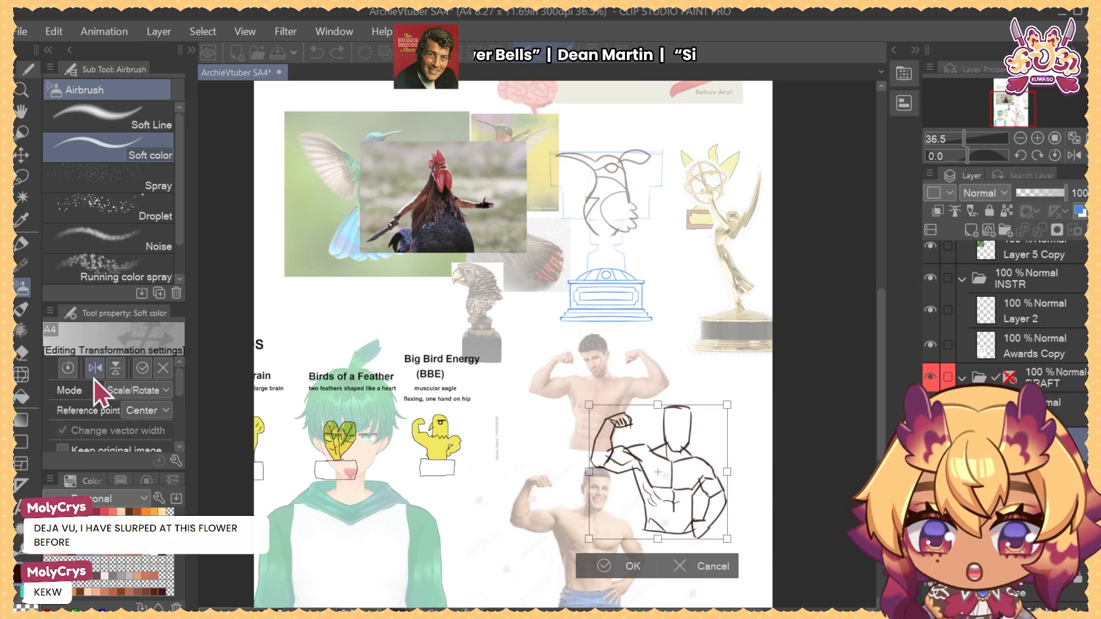
click(94, 371)
mouse_move(699, 467)
mouse_down()
mouse_move(658, 273)
mouse_move(658, 202)
mouse_move(658, 217)
mouse_up()
drag(617, 147, 616, 144)
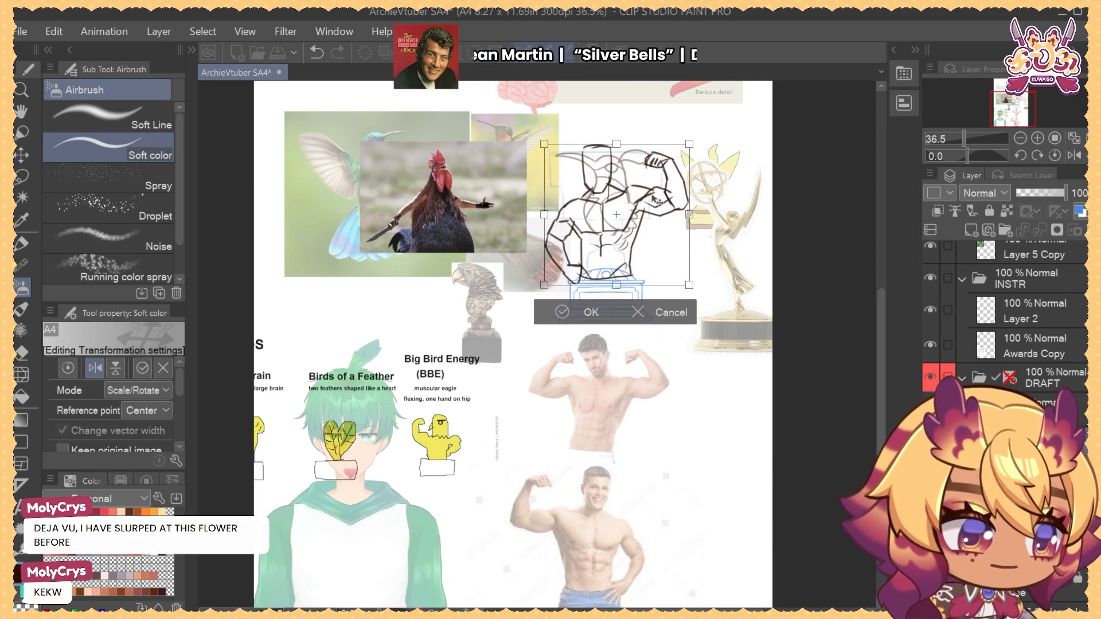
drag(657, 200, 657, 202)
drag(617, 148, 618, 149)
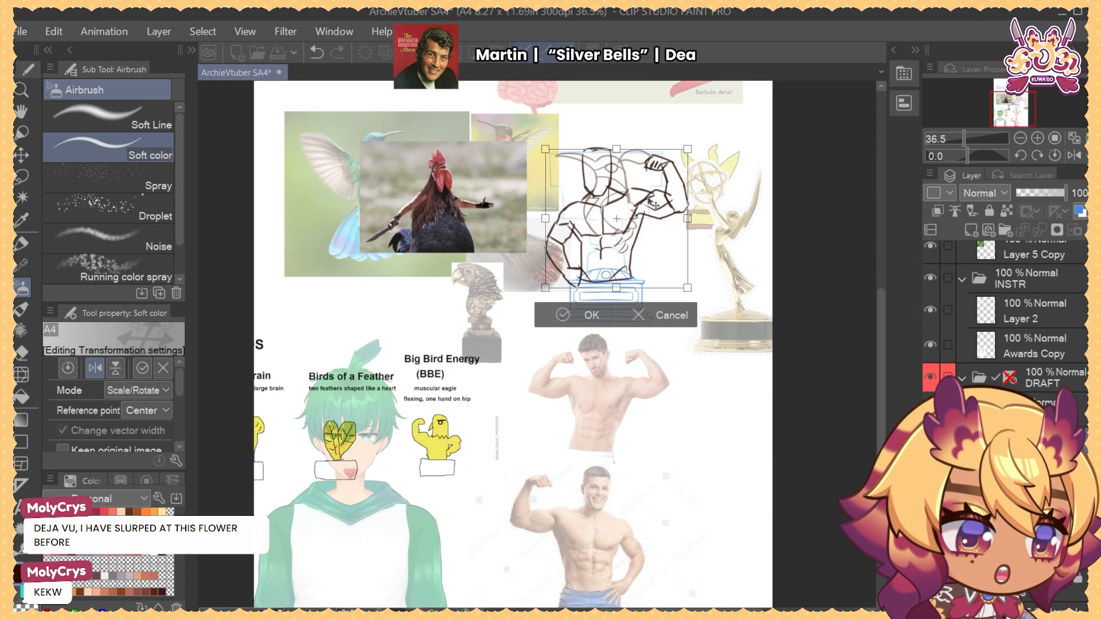
drag(647, 202, 650, 198)
drag(548, 145, 549, 148)
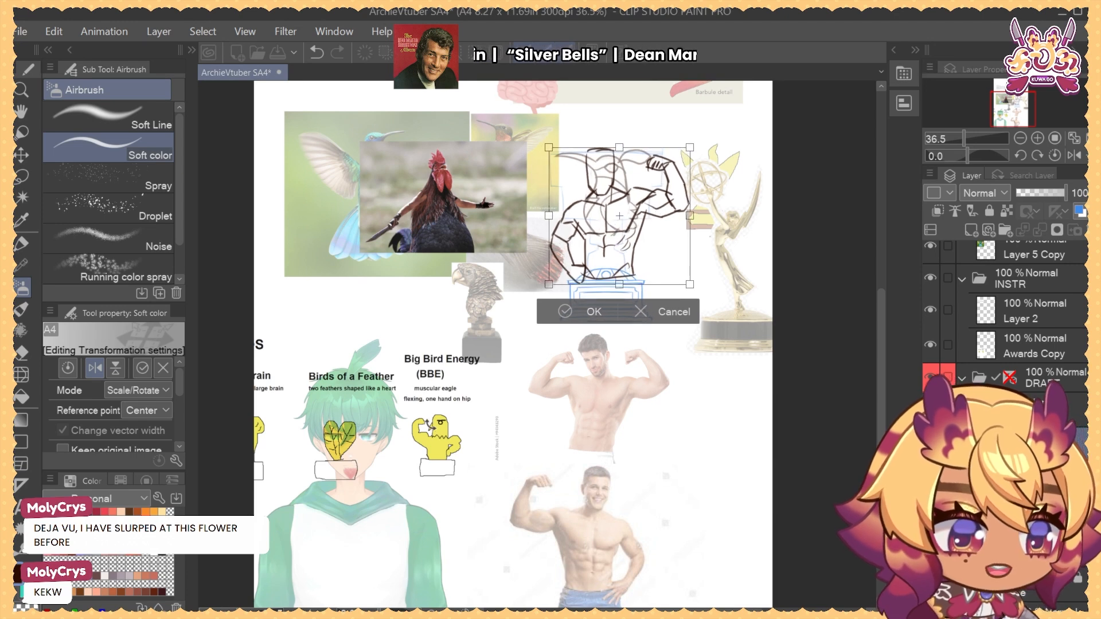
key(Return)
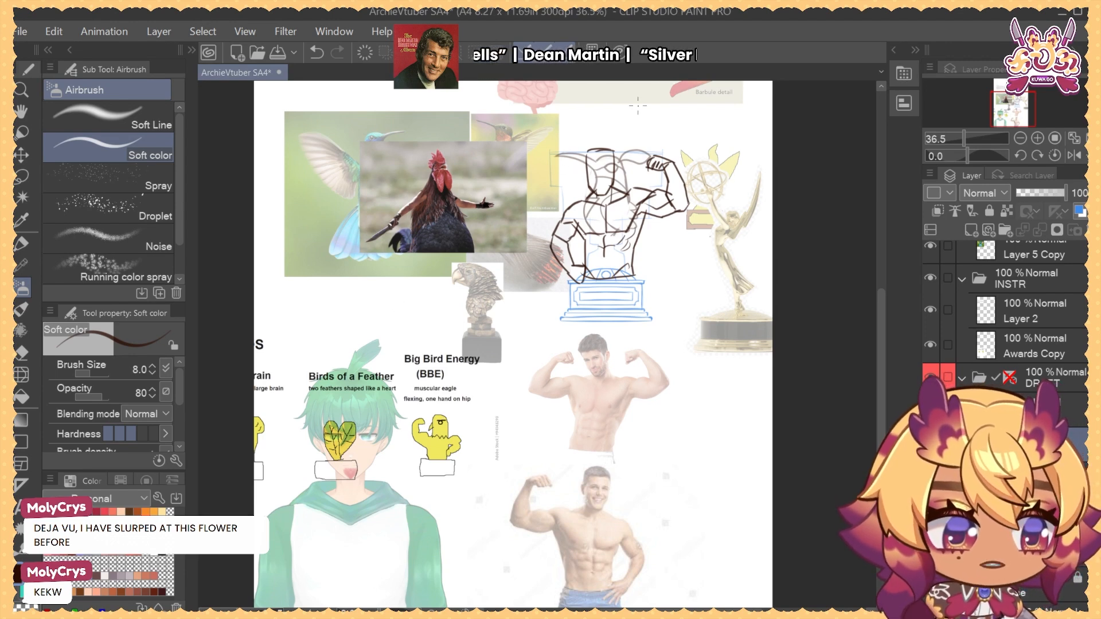
Nudge the faded bird sketch layer slightly left so its head lines up with the torso's head
click(1041, 410)
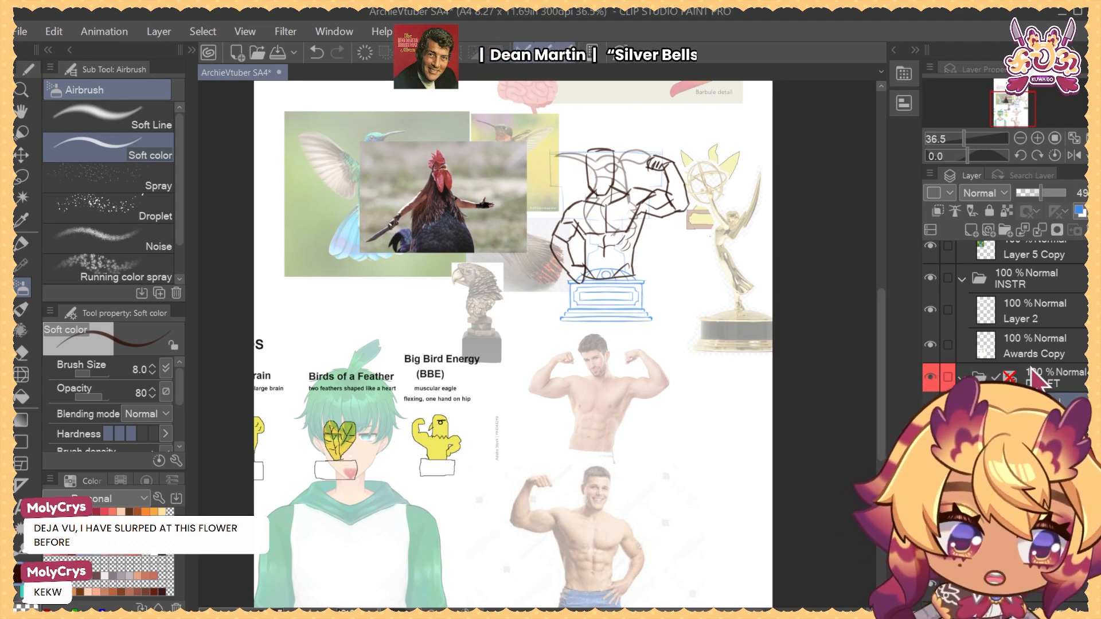
key(k)
key(Left)
key(Left)
key(Left)
key(Left)
key(Left)
key(Left)
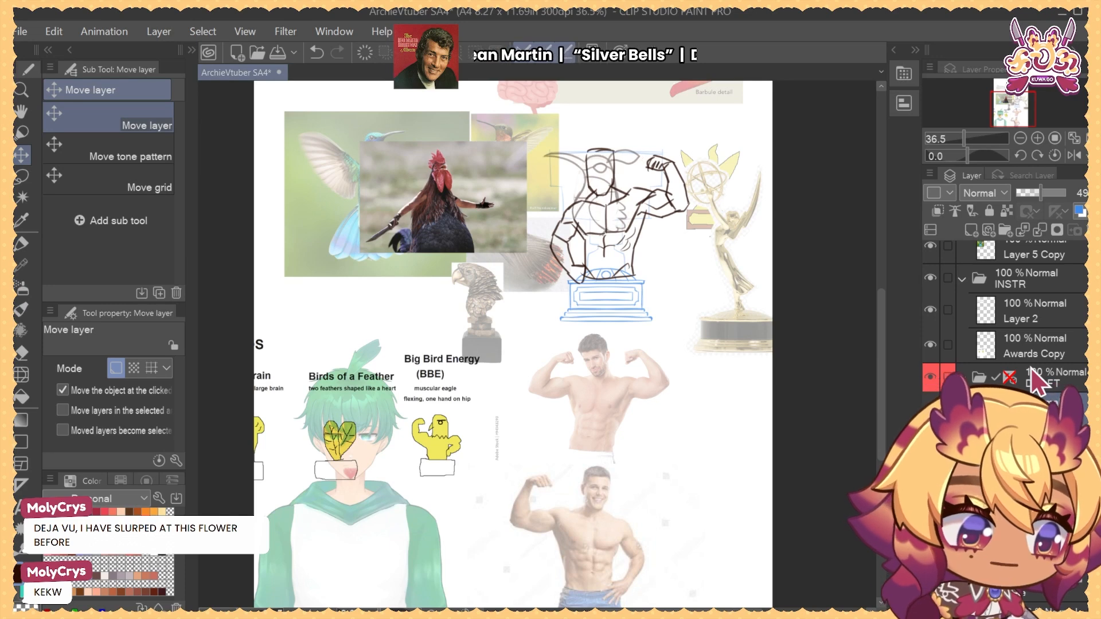
key(Left)
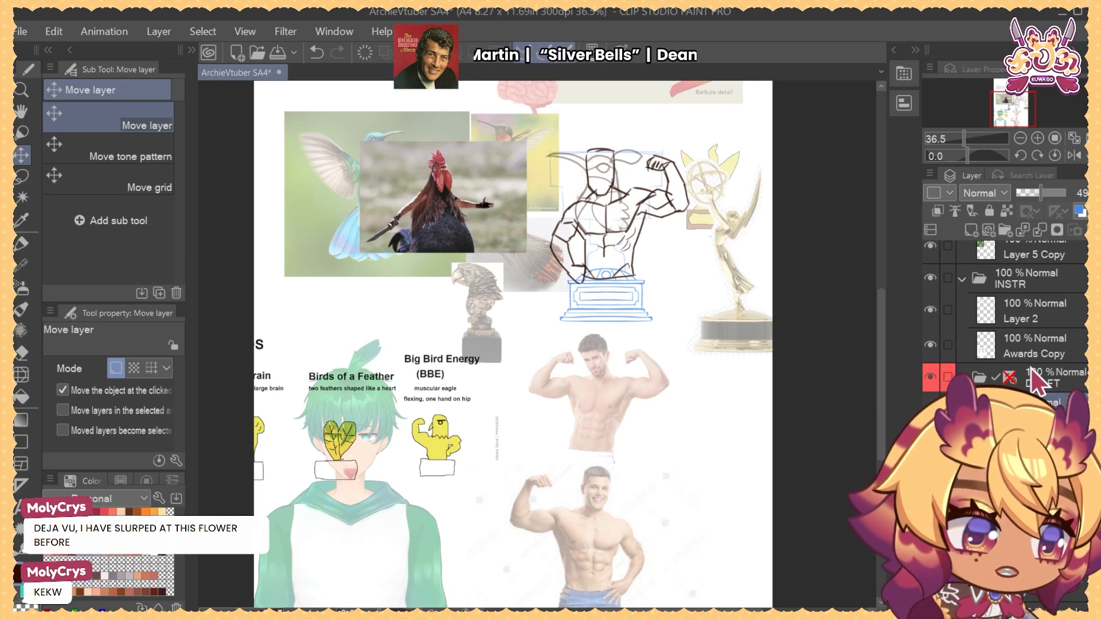
Apply the layer color effect to the torso sketch and reorder the layers within the DRAFT folder
ctrl+click(1032, 445)
click(1080, 211)
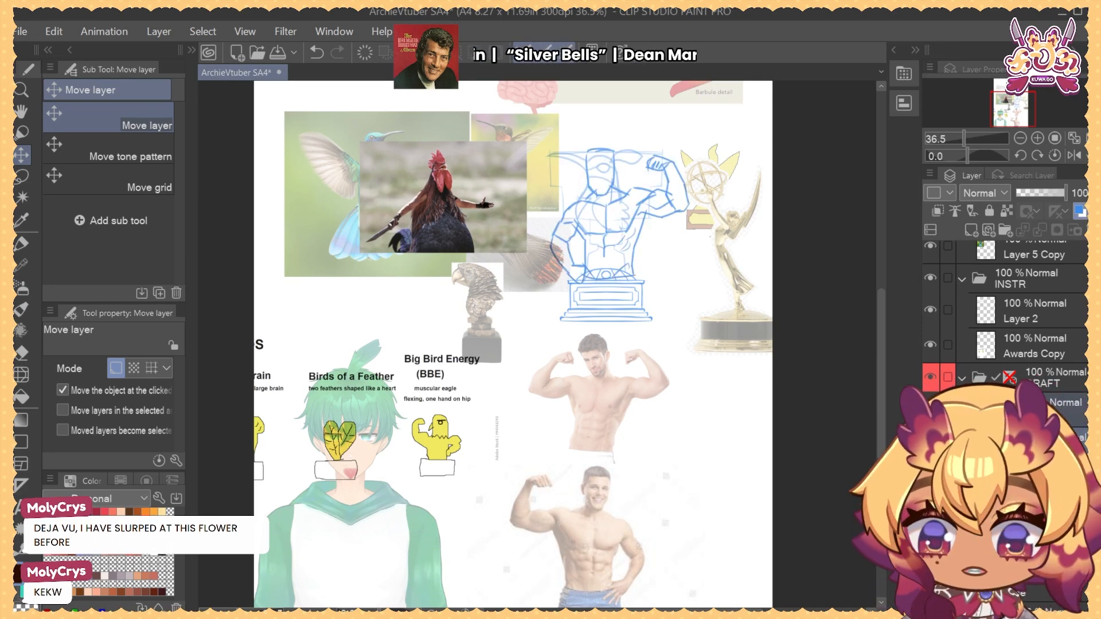
click(1064, 440)
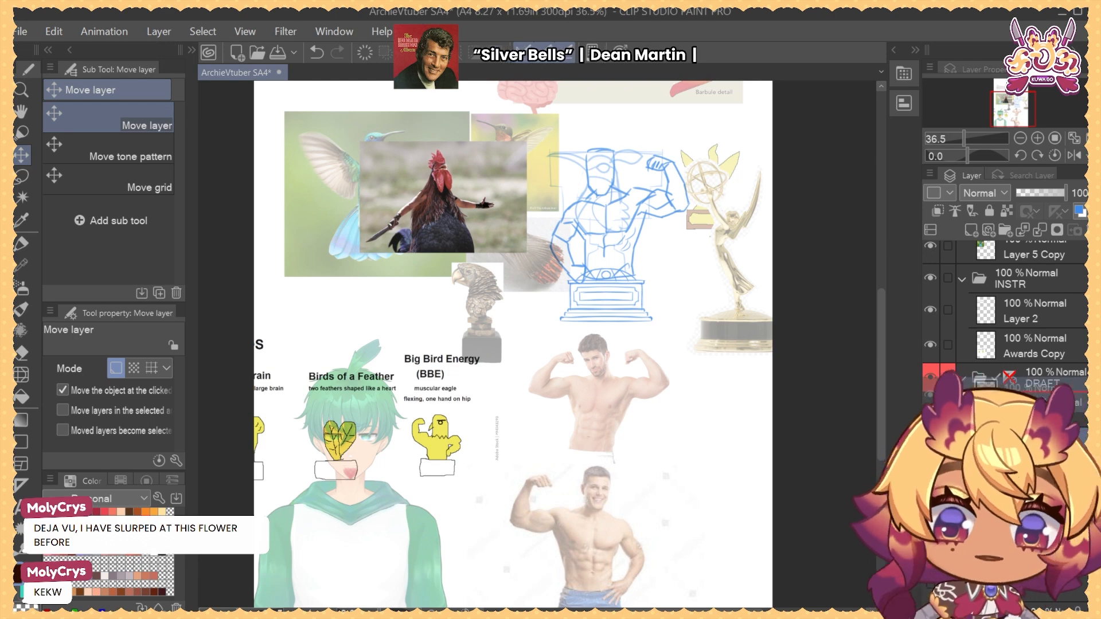
Change the torso sketch's layer color to magenta and lower the layer's opacity so it serves as a faint guide
key(b)
drag(675, 247, 681, 274)
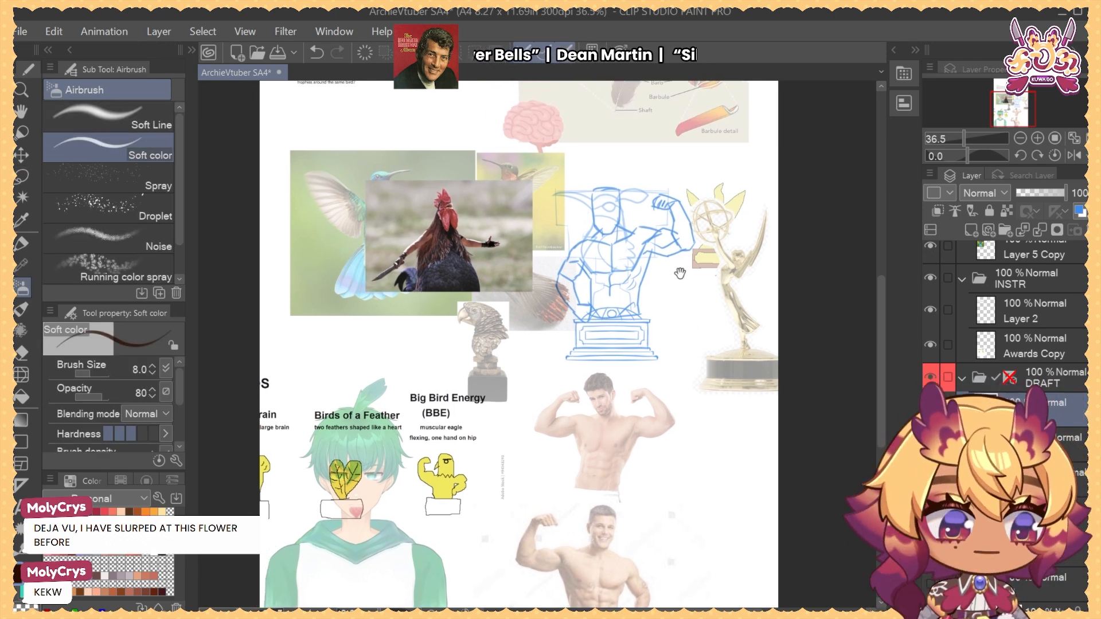
scroll(630, 235, up, 4)
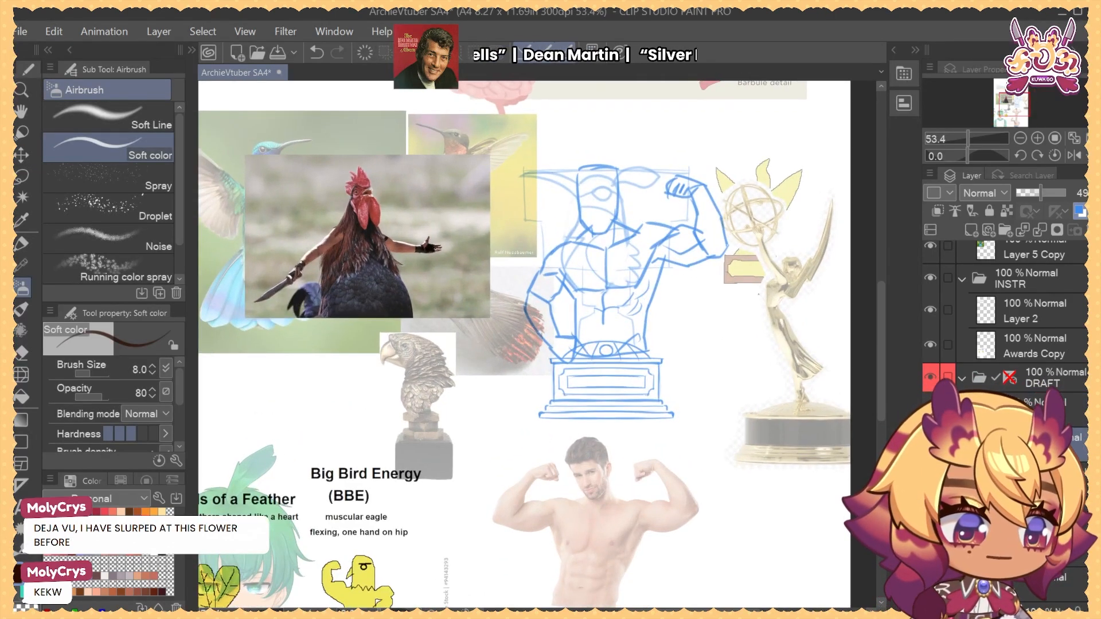
click(974, 70)
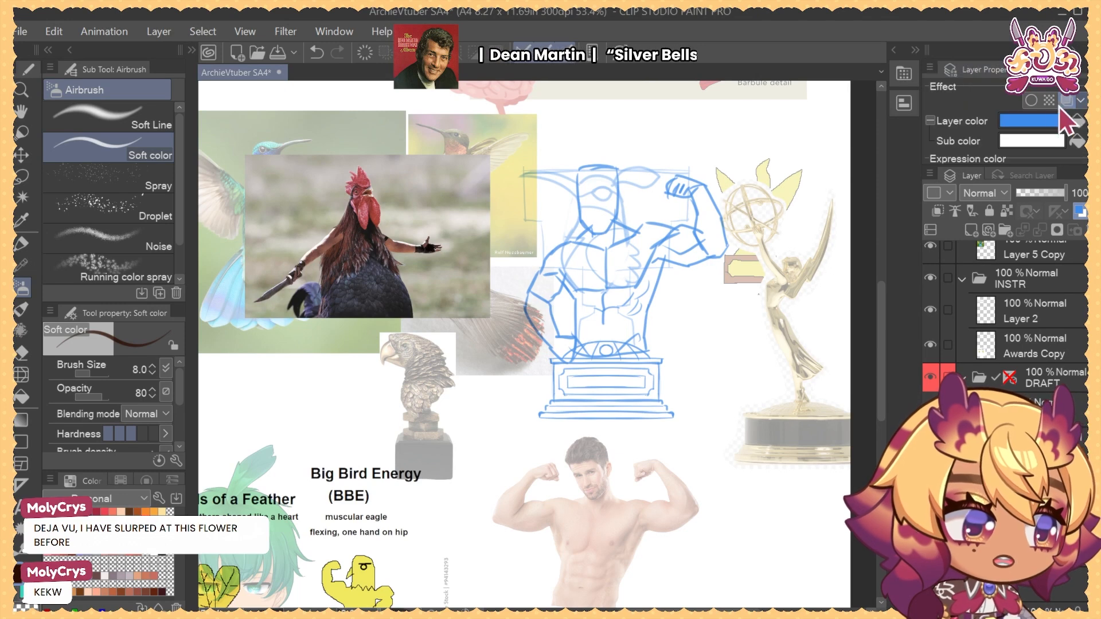
click(1031, 121)
click(711, 393)
click(887, 308)
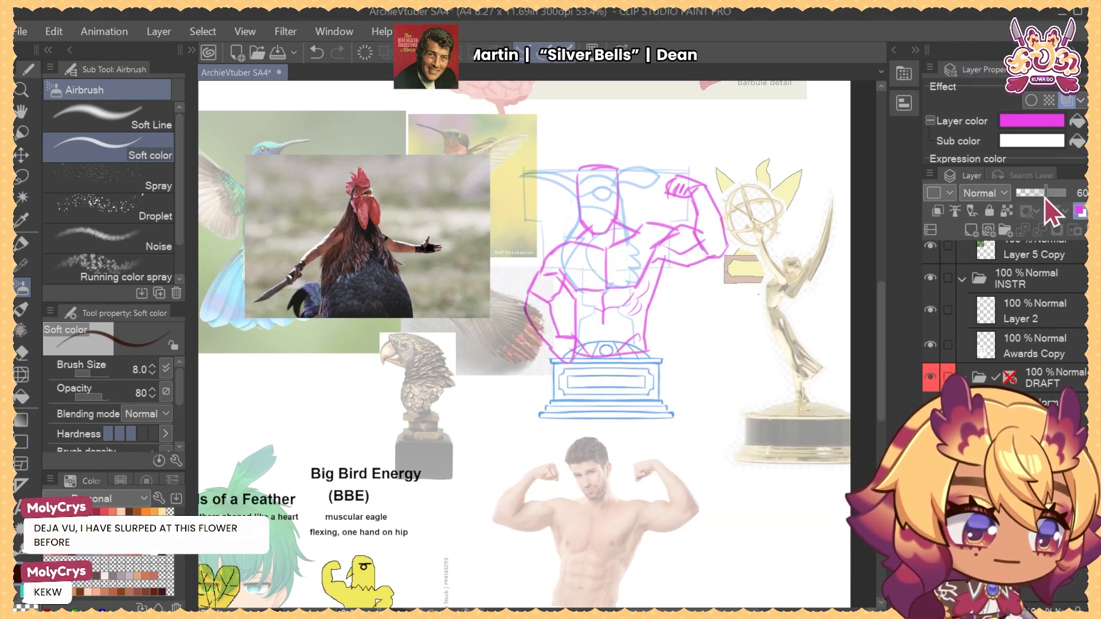
drag(1062, 193, 1038, 193)
click(1080, 405)
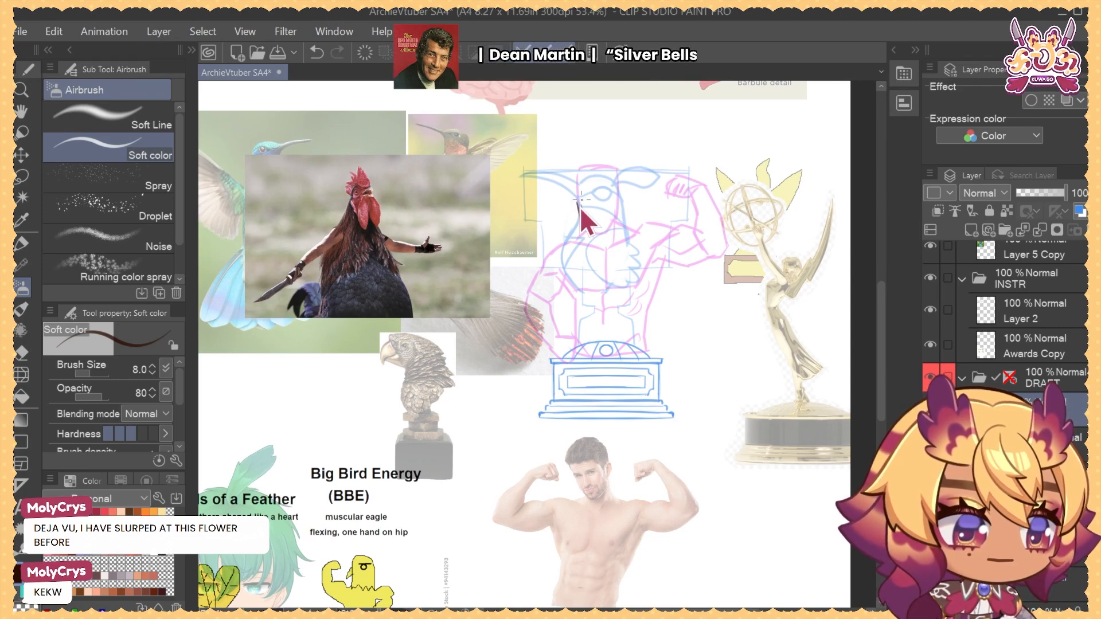
drag(577, 201, 580, 223)
key(ctrl+z)
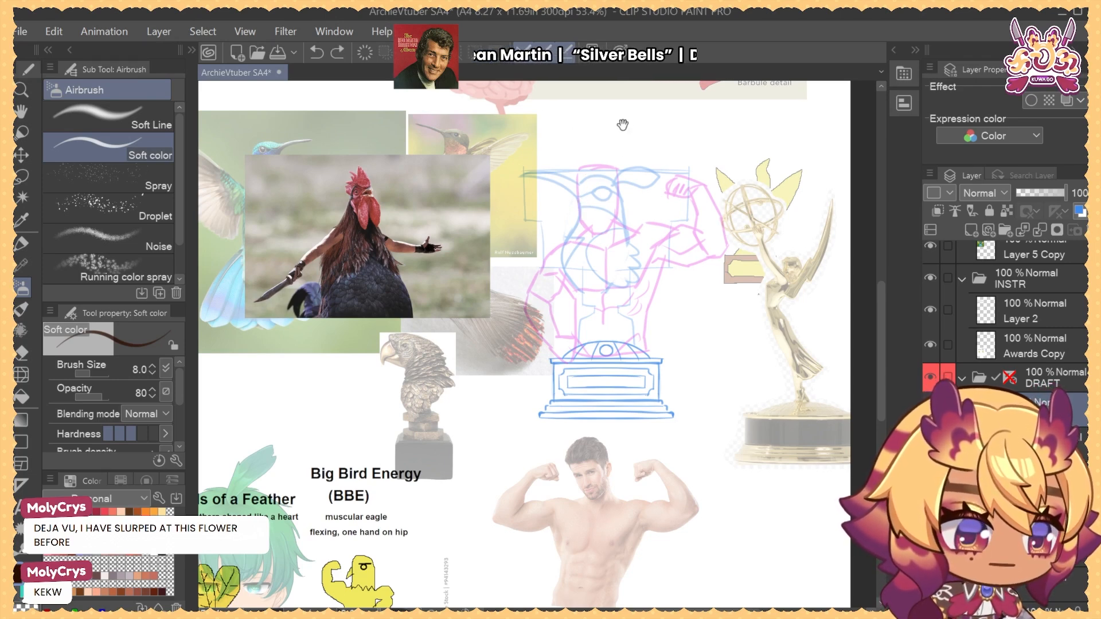
Move the rooster photo down off the hummingbird photos and return to the drawing layer in the DRAFT folder
drag(653, 305, 708, 363)
drag(474, 326, 400, 487)
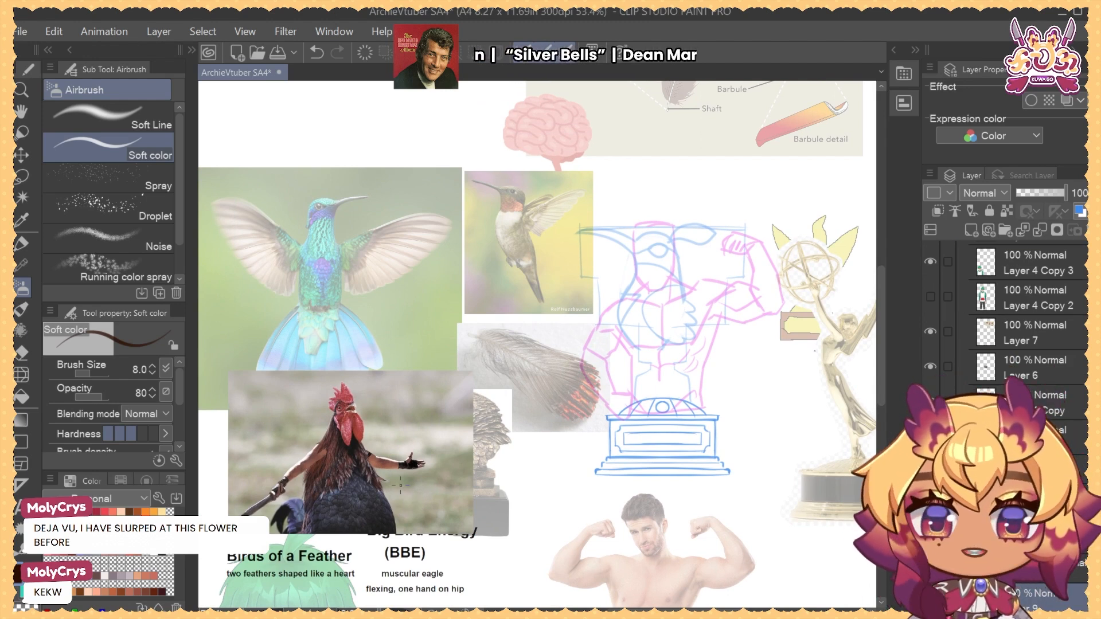
scroll(1026, 310, down, 5)
drag(717, 325, 694, 327)
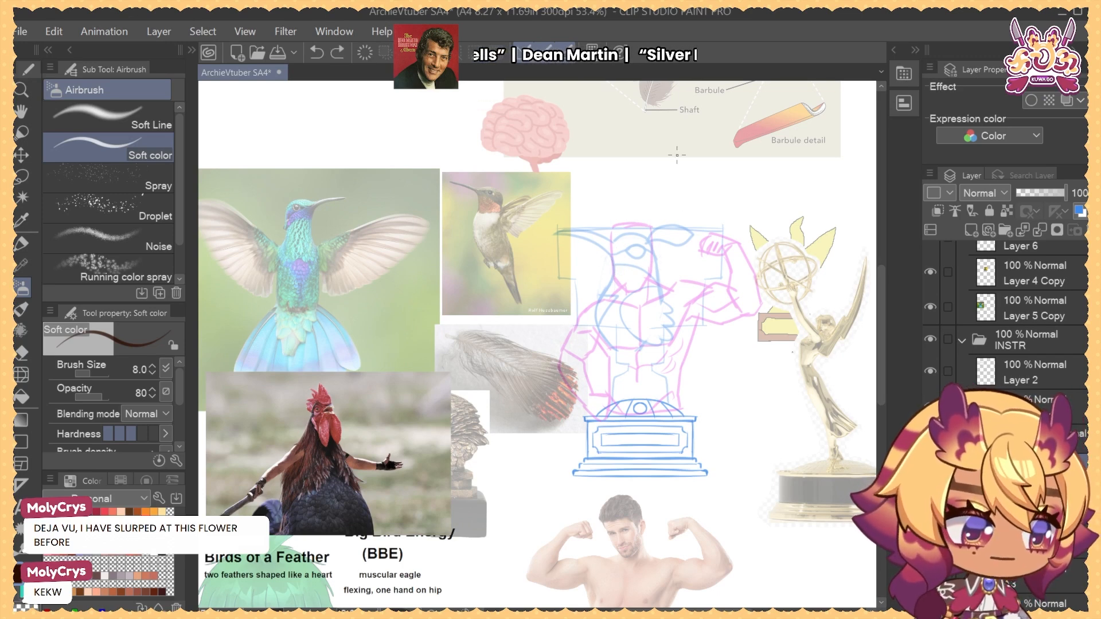
Draw both sides of the eagle's neck and the outer chest curve on the hand-on-hip side, redoing strokes as needed
drag(652, 250, 658, 281)
key(ctrl+z)
key(ctrl+z)
drag(658, 280, 671, 288)
mouse_move(611, 256)
mouse_down()
mouse_move(615, 288)
mouse_move(632, 295)
mouse_move(616, 284)
mouse_move(606, 358)
mouse_up()
key(ctrl+z)
key(ctrl+z)
key(ctrl+z)
drag(610, 301, 612, 360)
key(ctrl+z)
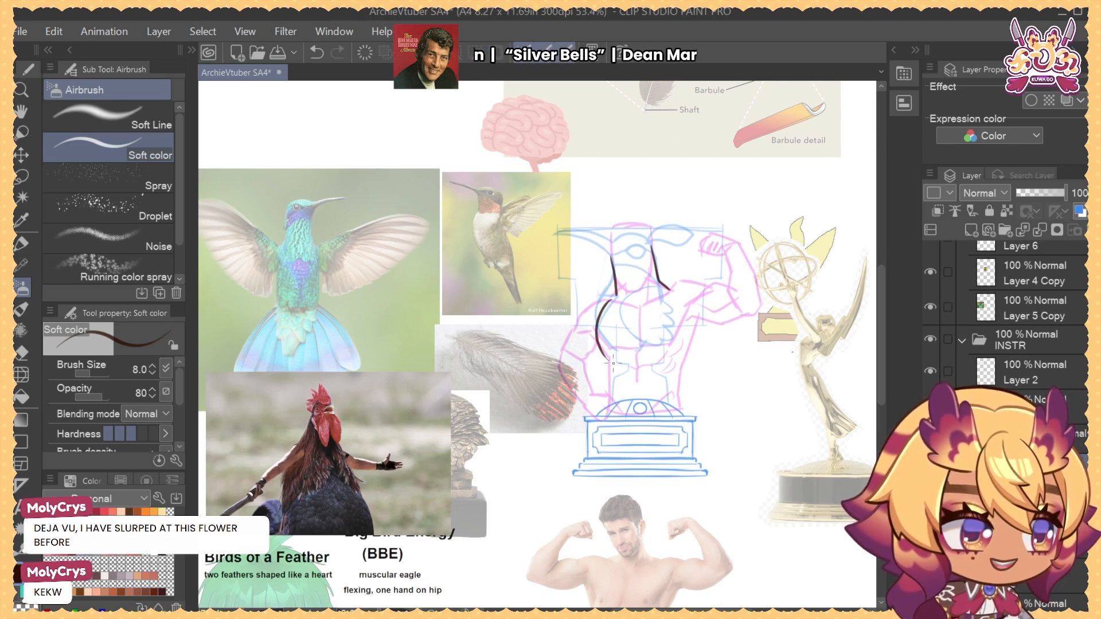
key(ctrl+z)
mouse_move(610, 303)
mouse_down()
mouse_move(595, 329)
mouse_move(601, 353)
mouse_up()
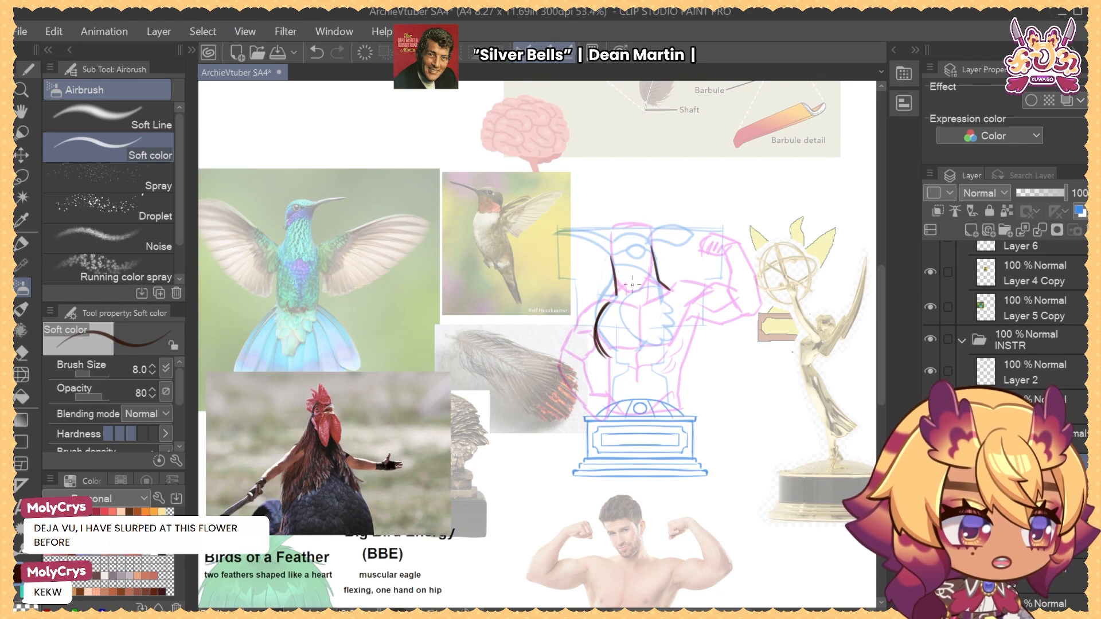
Draw the inner chest curve and both sides of the torso down through the waist to the trophy base
mouse_move(631, 313)
mouse_down()
mouse_move(644, 348)
mouse_move(611, 359)
mouse_move(613, 412)
mouse_up()
key(ctrl+z)
key(ctrl+z)
key(ctrl+z)
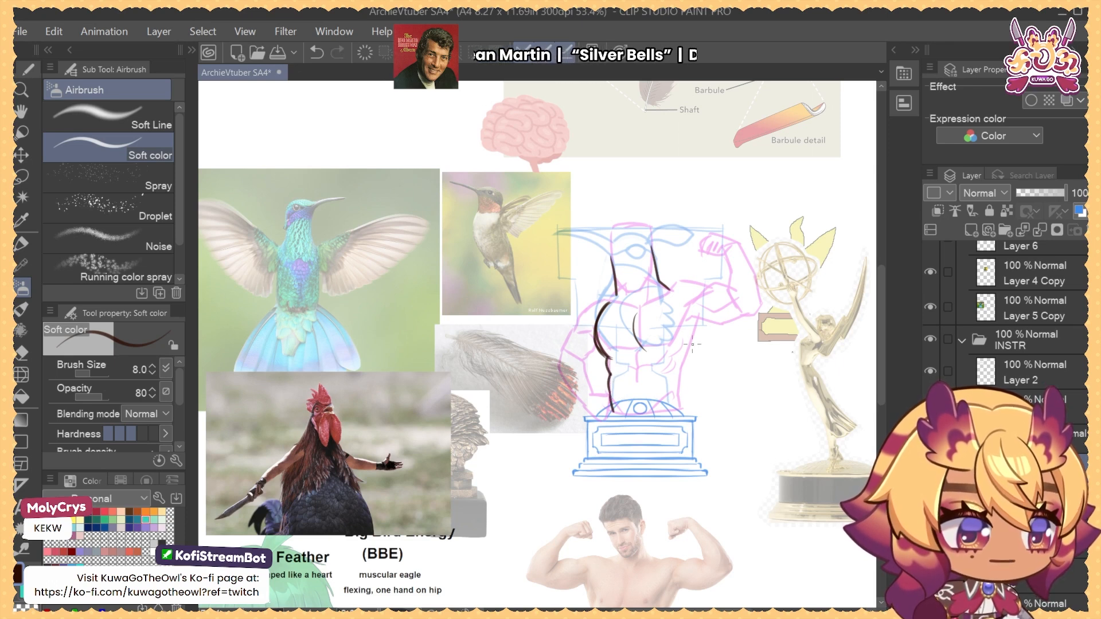
mouse_move(697, 322)
mouse_down()
mouse_move(681, 363)
mouse_move(700, 327)
mouse_move(682, 417)
mouse_up()
key(ctrl+z)
key(ctrl+z)
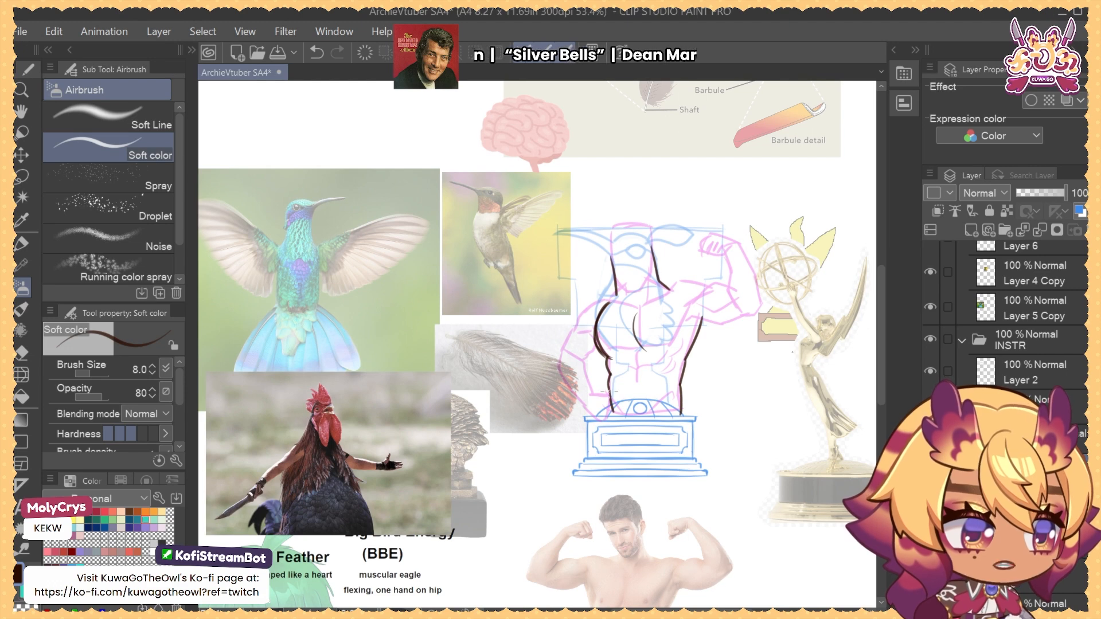
mouse_move(608, 391)
mouse_down()
mouse_move(607, 411)
mouse_move(616, 391)
mouse_up()
Clean up the torso's side contours with the Rough eraser
key(e)
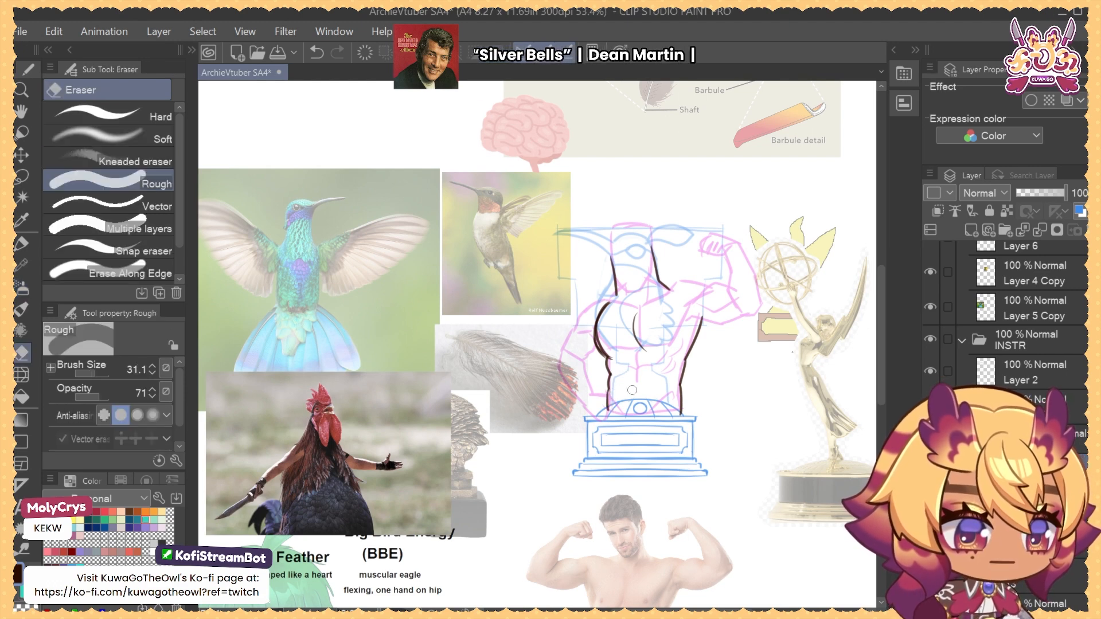
drag(710, 320, 700, 337)
mouse_move(582, 367)
mouse_down()
mouse_move(577, 342)
mouse_move(589, 373)
mouse_up()
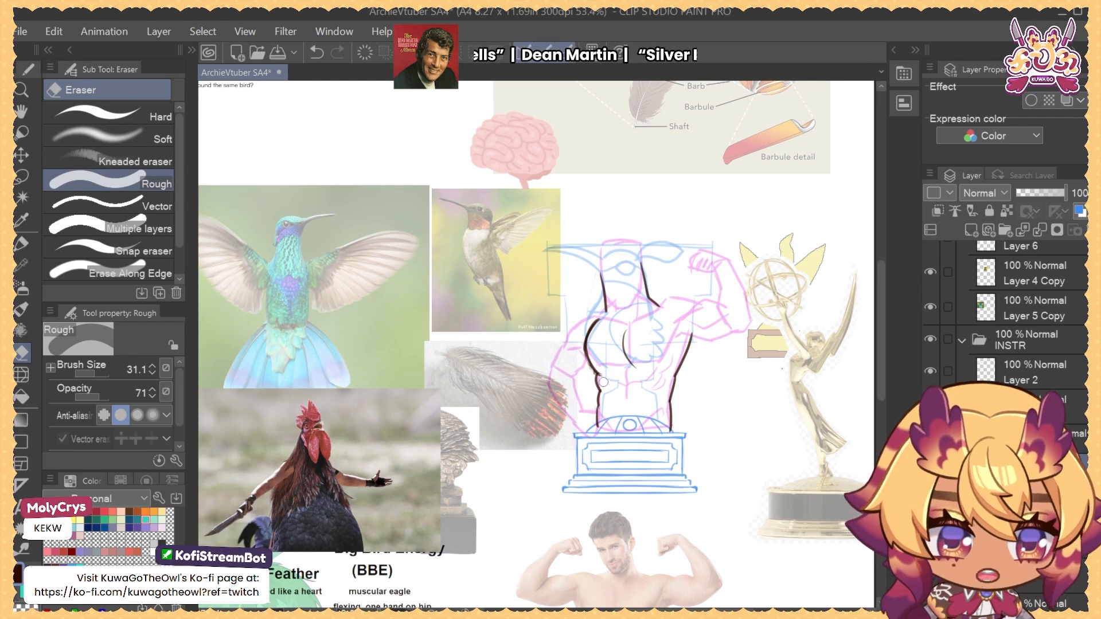
Draw the shoulder lines flaring out from the base of the neck with the Soft color airbrush
key(b)
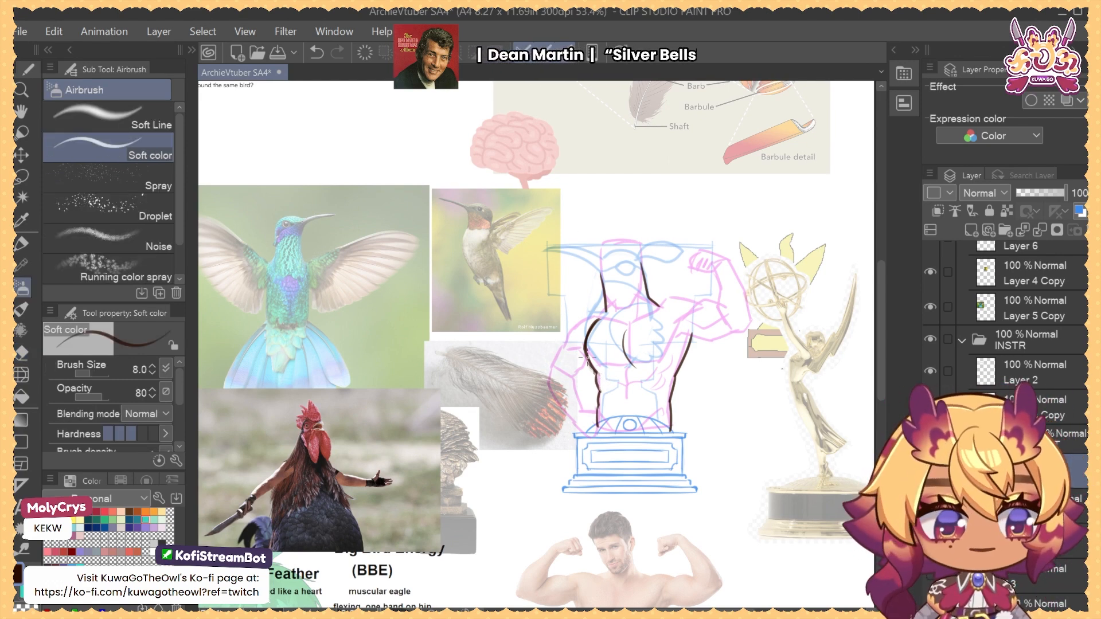
drag(611, 430, 624, 363)
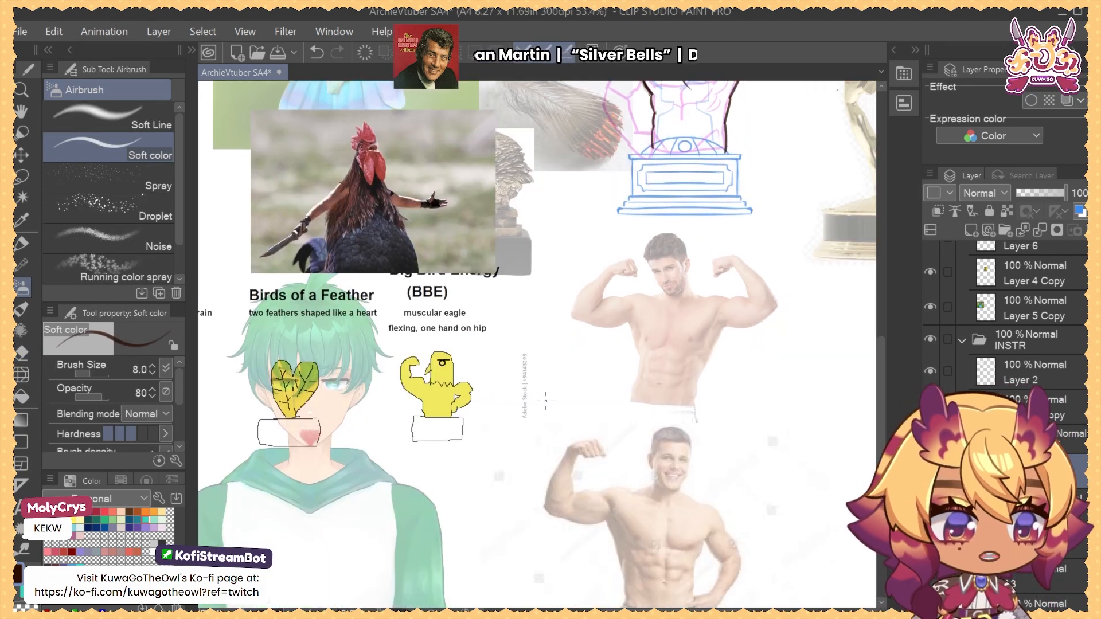
drag(499, 364, 442, 490)
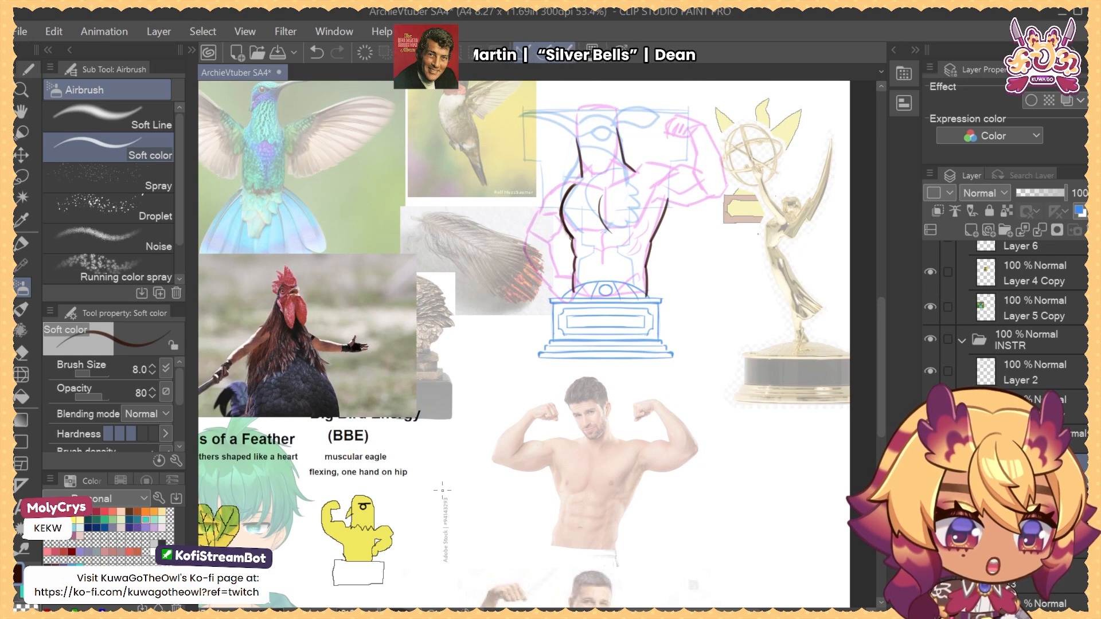
drag(625, 216, 614, 262)
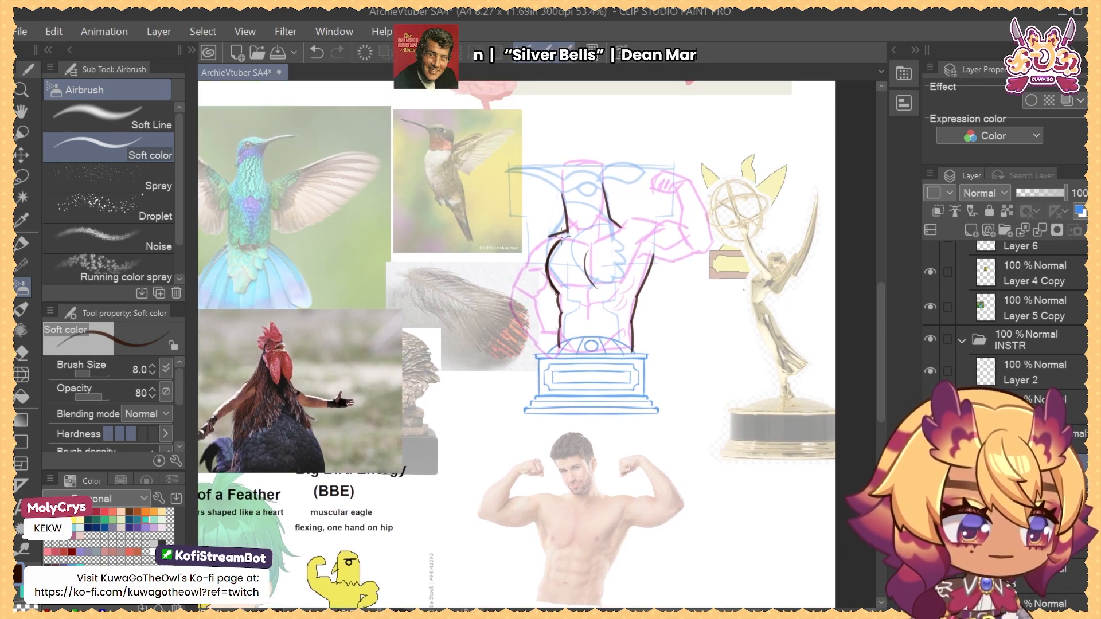
key(ctrl+z)
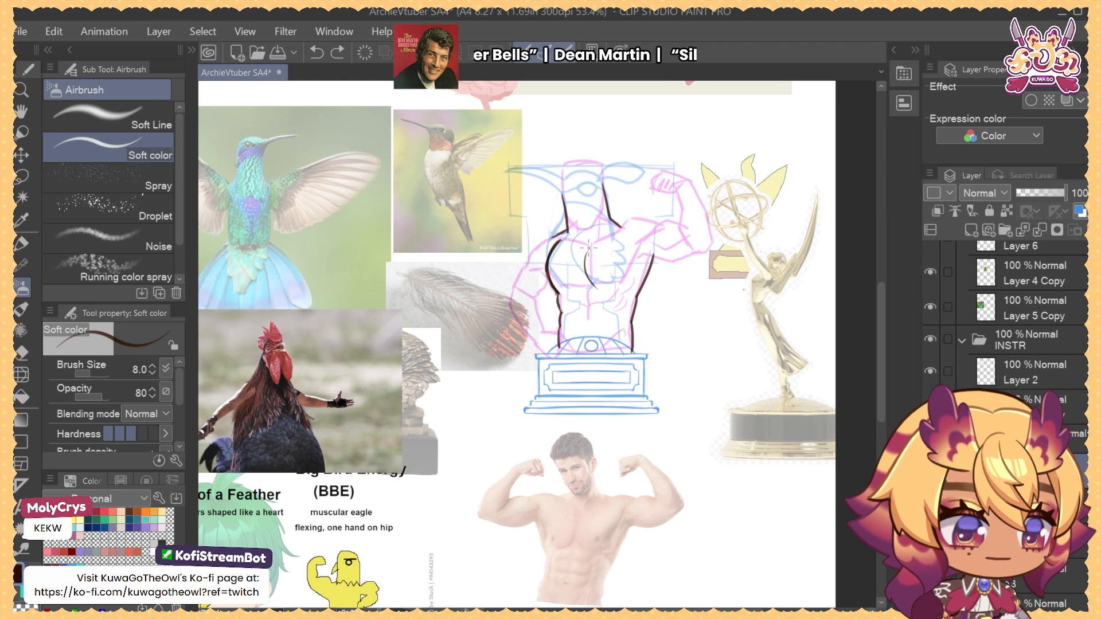
drag(588, 251, 618, 232)
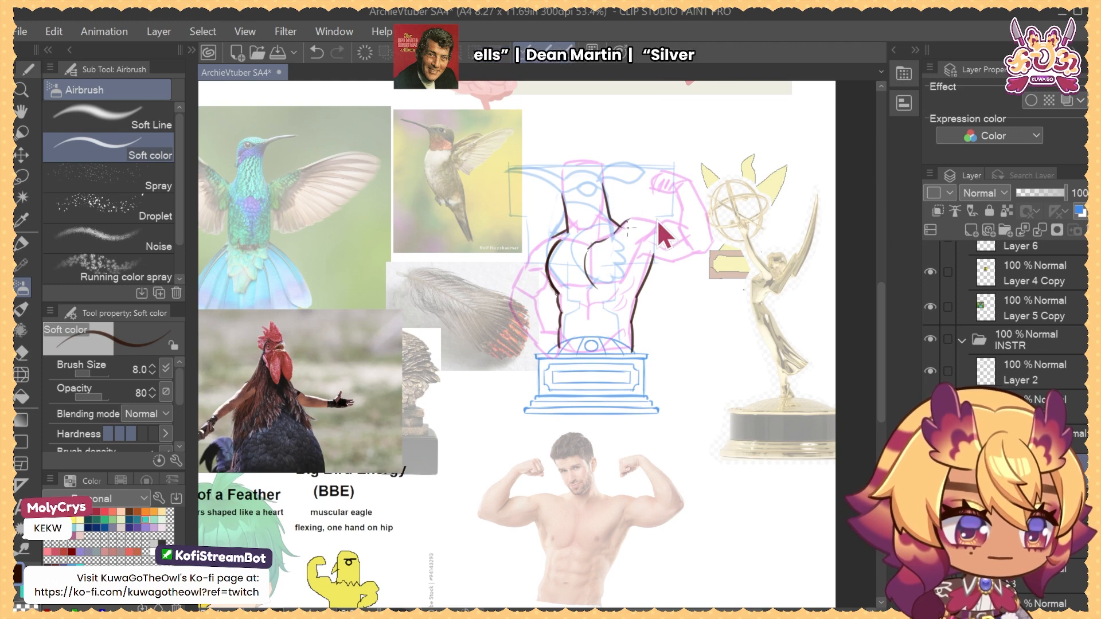
key(ctrl+z)
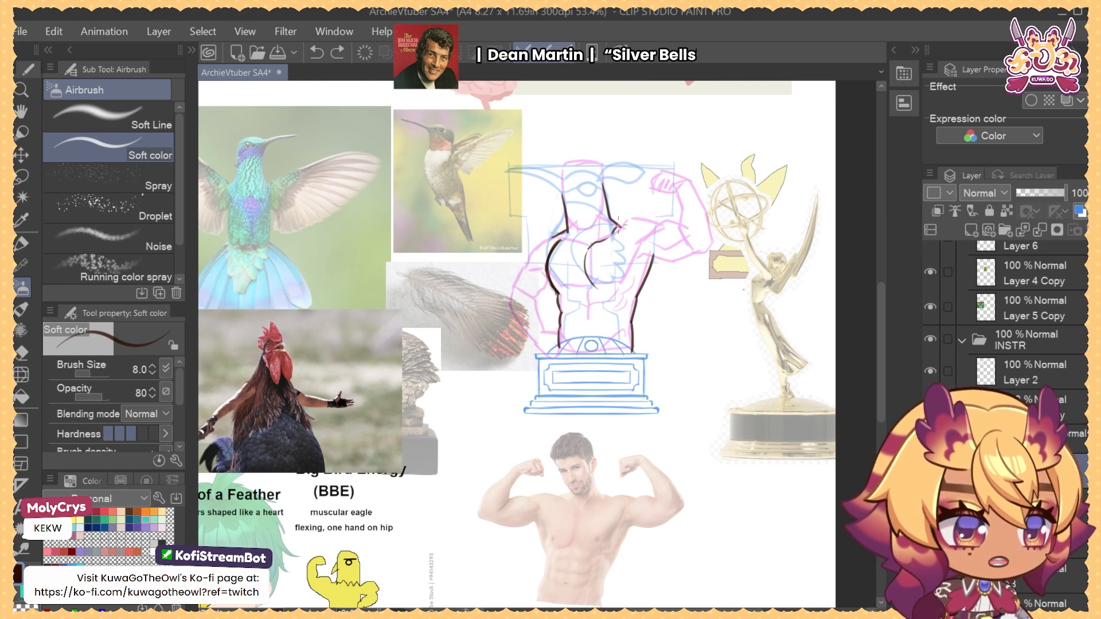
mouse_move(615, 229)
mouse_down()
mouse_move(664, 219)
mouse_move(625, 219)
mouse_up()
key(ctrl+z)
key(e)
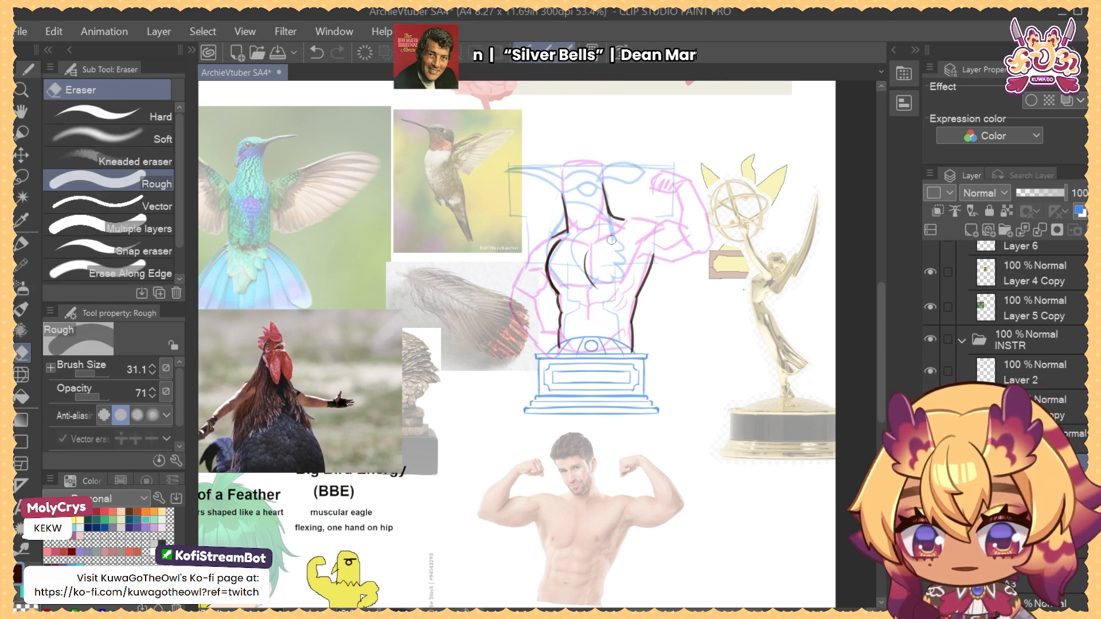
Redraw the inner chest curve with a rounded upper end and extend the shoulder line towards the raised flexing arm
key(b)
mouse_move(588, 251)
mouse_down()
mouse_move(617, 228)
mouse_move(588, 254)
mouse_move(591, 287)
mouse_move(586, 255)
mouse_move(599, 289)
mouse_up()
key(ctrl+z)
key(ctrl+z)
key(ctrl+z)
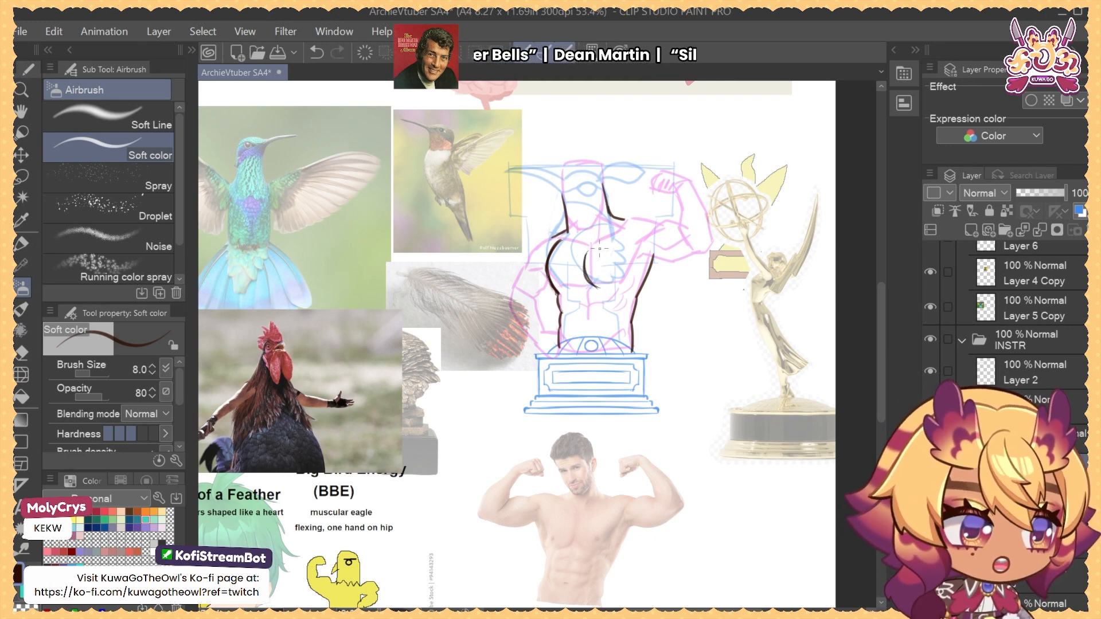
key(ctrl+z)
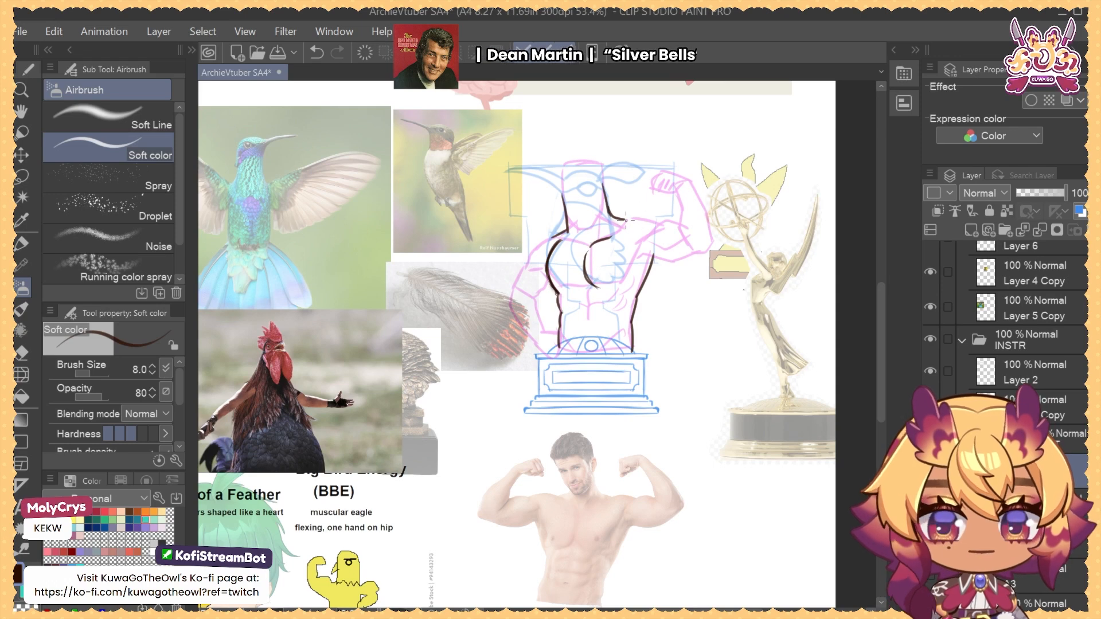
key(ctrl+z)
drag(620, 228, 661, 222)
key(ctrl+z)
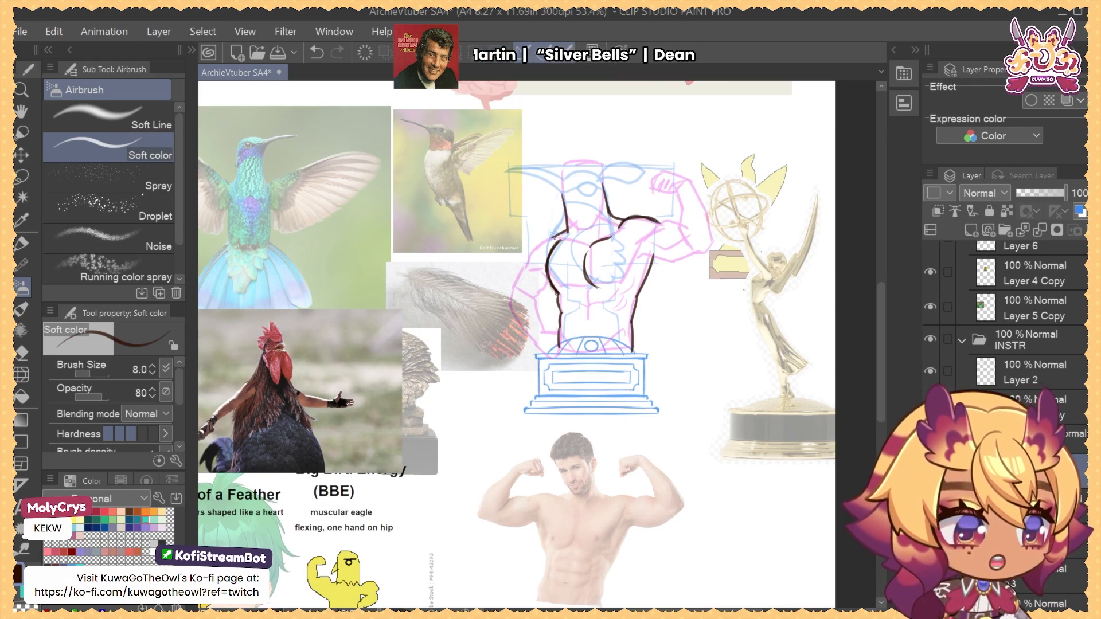
Redraw the shoulder curve beside the chest, leading into the arm that rests on the hip
mouse_move(554, 237)
mouse_down()
mouse_move(525, 270)
mouse_move(532, 246)
mouse_move(553, 238)
mouse_up()
key(ctrl+z)
key(ctrl+z)
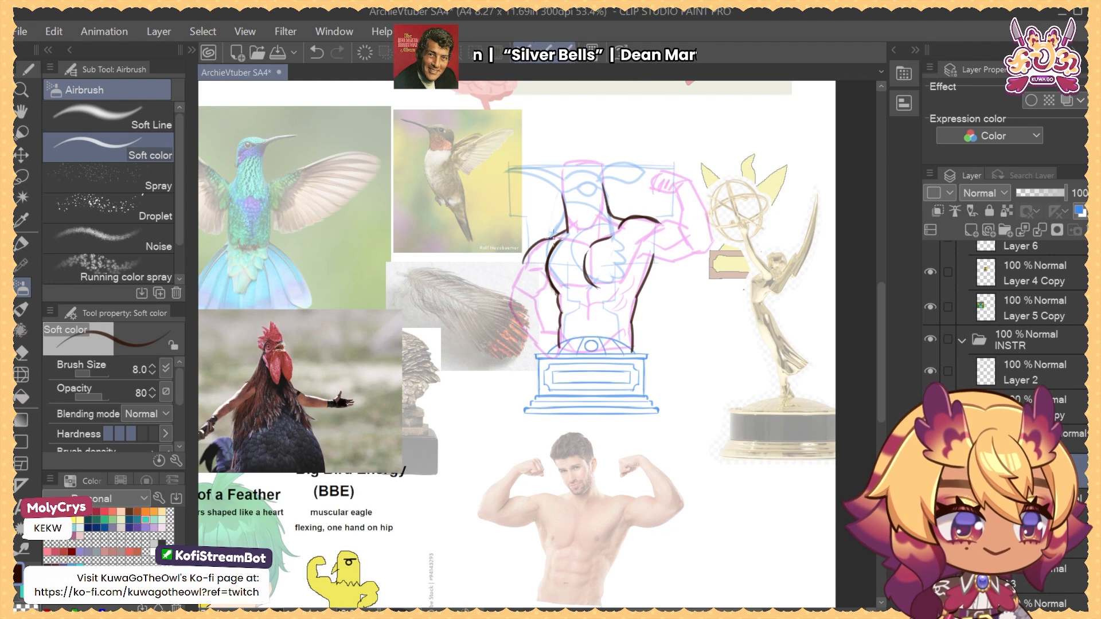
drag(619, 241, 613, 259)
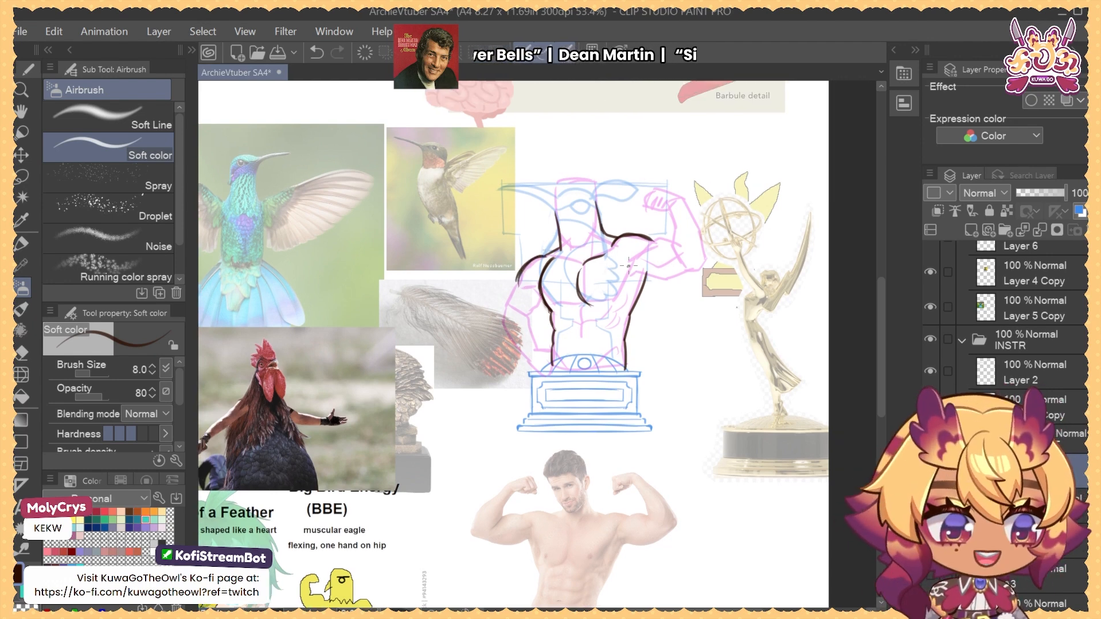
Draw the chest muscle line running up through the armpit into the raised arm's shoulder, tidying it with the Rough eraser
drag(628, 266, 649, 247)
key(ctrl+z)
drag(608, 300, 635, 262)
key(ctrl+z)
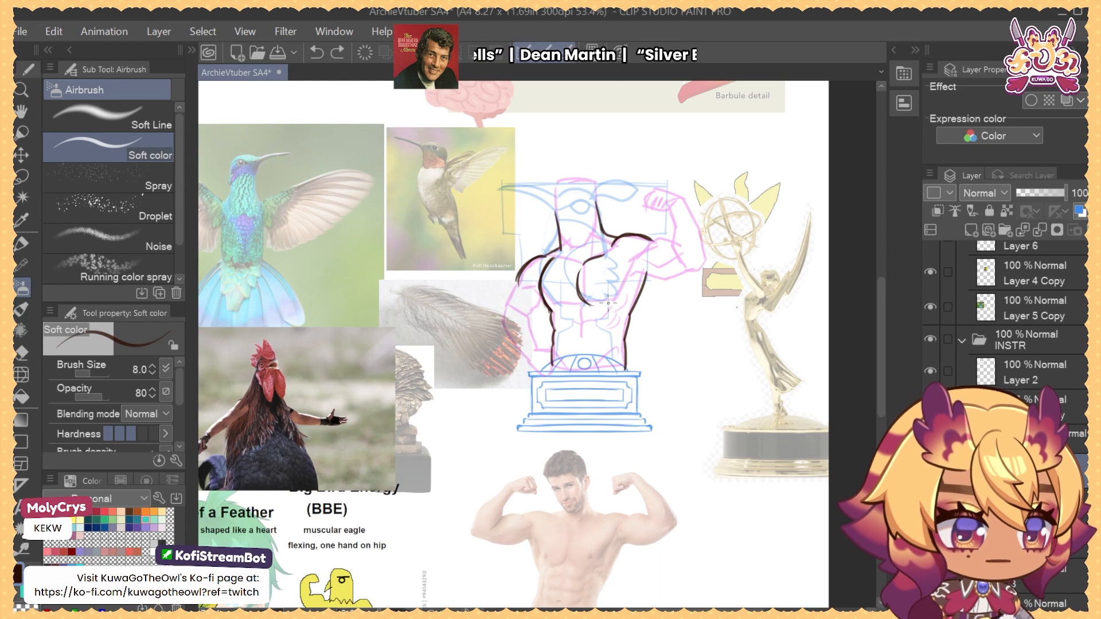
drag(608, 302, 635, 262)
key(ctrl+z)
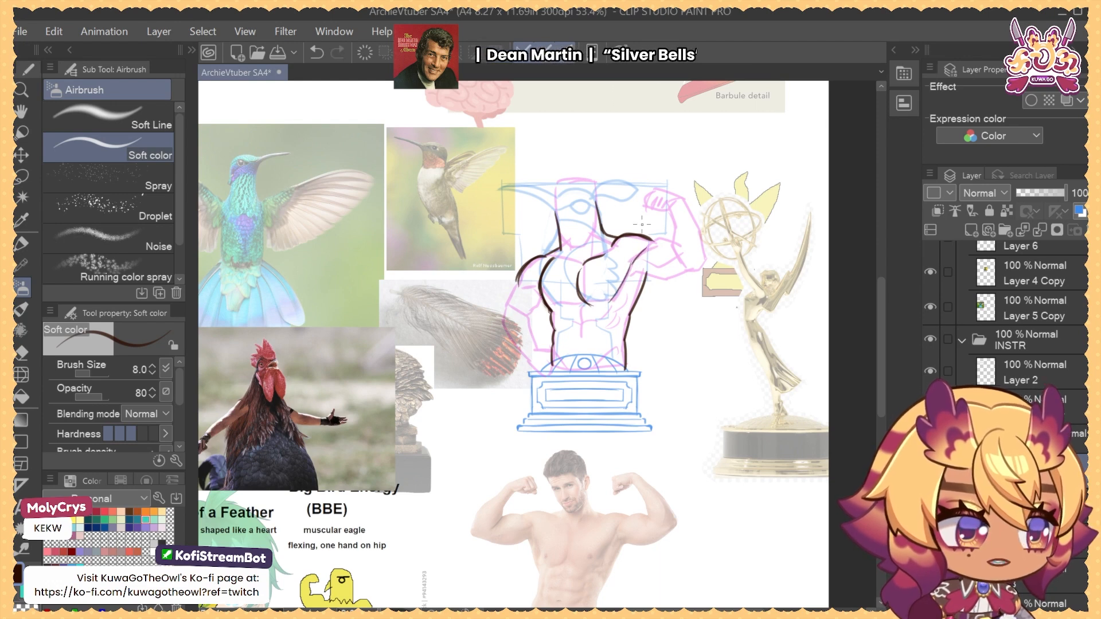
key(e)
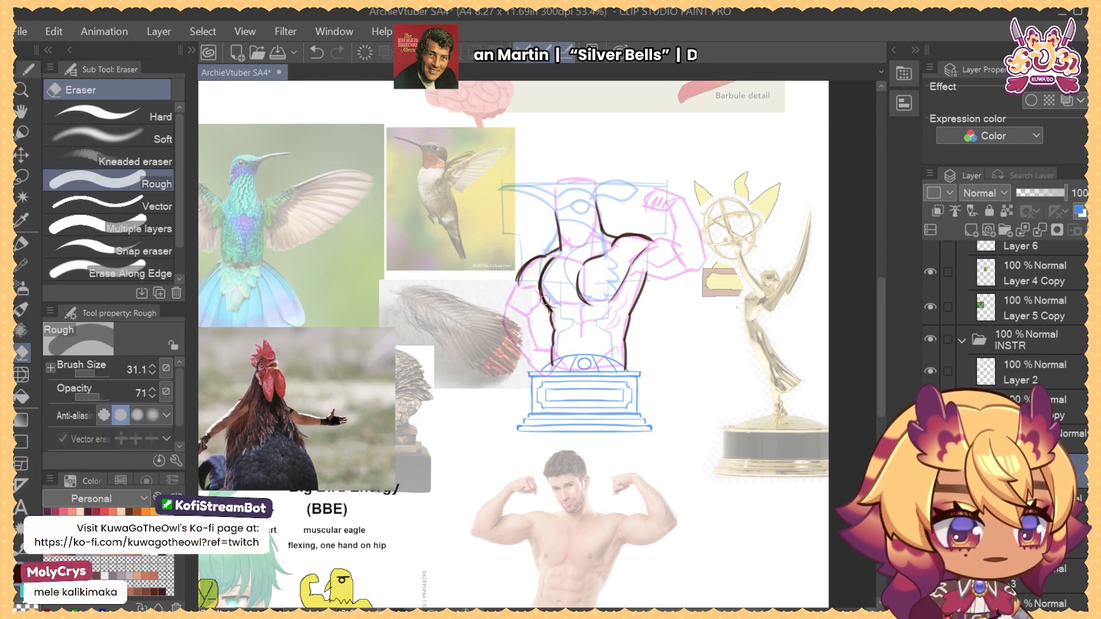
key(b)
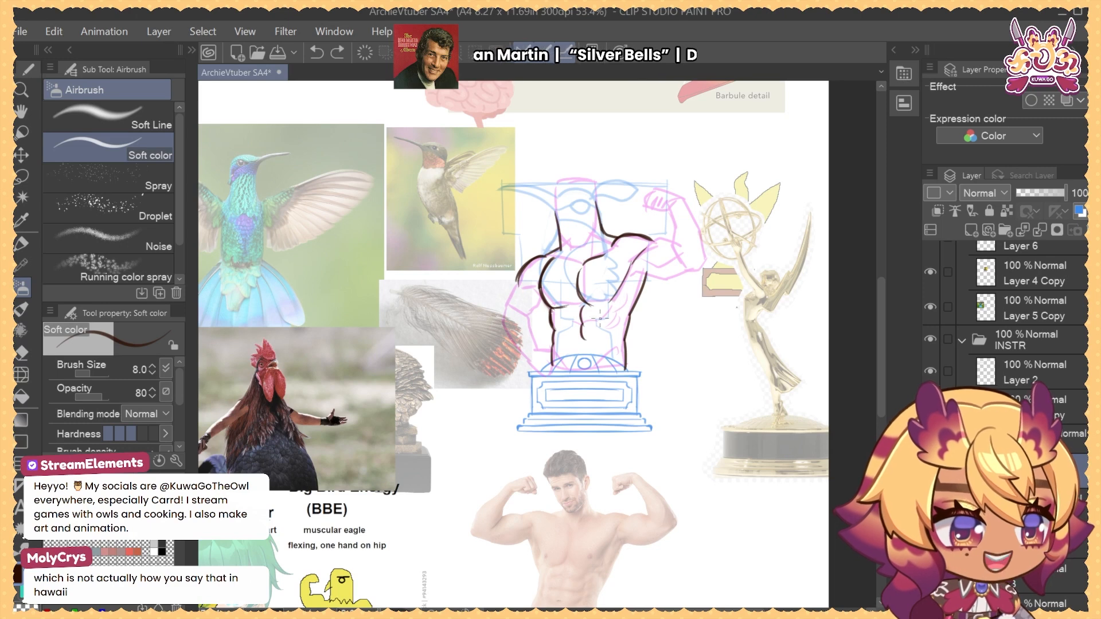
Draw the abdominal centre lines and the underside of the raised upper arm with the Soft color airbrush
key(ctrl+z)
mouse_move(612, 315)
mouse_down()
mouse_move(621, 289)
mouse_move(614, 322)
mouse_move(634, 300)
mouse_move(634, 274)
mouse_move(679, 256)
mouse_move(689, 267)
mouse_move(645, 271)
mouse_move(677, 274)
mouse_up()
key(ctrl+z)
key(ctrl+z)
key(ctrl+z)
key(ctrl+z)
key(ctrl+z)
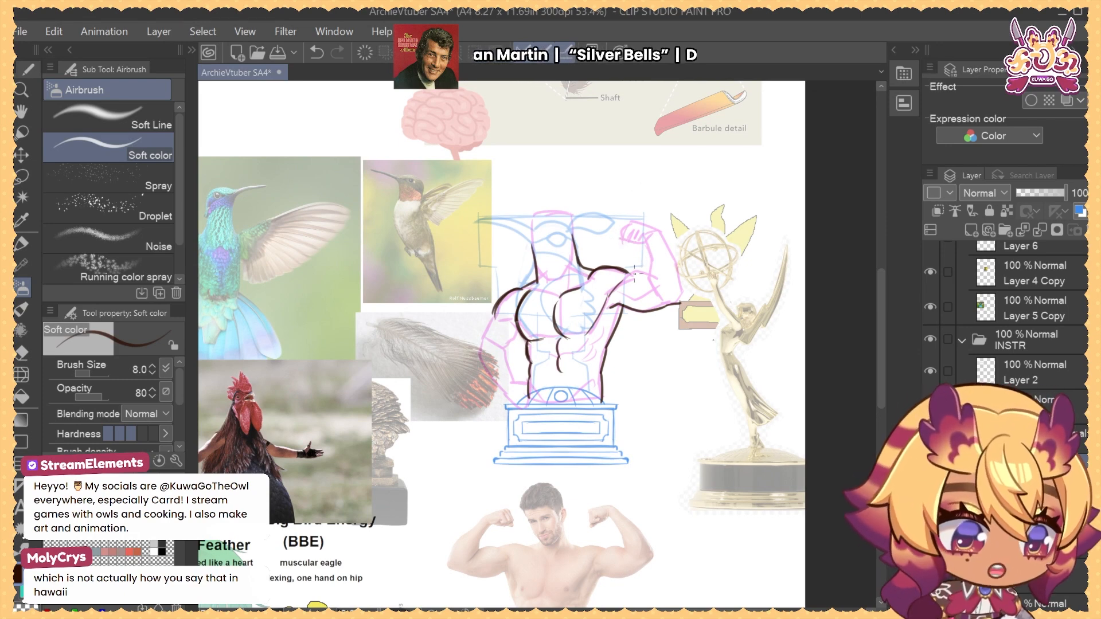
Draw the bulging biceps curve on the raised arm
mouse_move(621, 280)
mouse_down()
mouse_move(653, 268)
mouse_move(622, 296)
mouse_move(639, 298)
mouse_move(660, 275)
mouse_move(652, 251)
mouse_move(624, 296)
mouse_move(655, 300)
mouse_up()
key(ctrl+z)
key(ctrl+z)
key(ctrl+z)
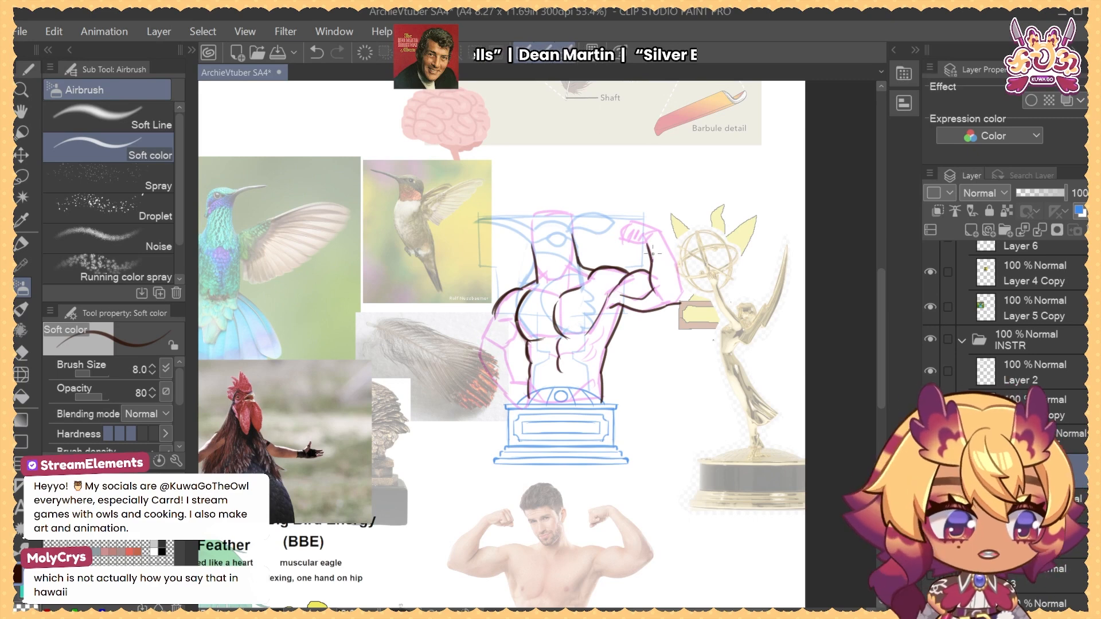
Draw the raised forearm's contours from the elbow up to the wrist
key(ctrl+z)
mouse_move(646, 241)
mouse_down()
mouse_move(653, 290)
mouse_move(682, 283)
mouse_move(669, 247)
mouse_move(681, 303)
mouse_up()
key(ctrl+z)
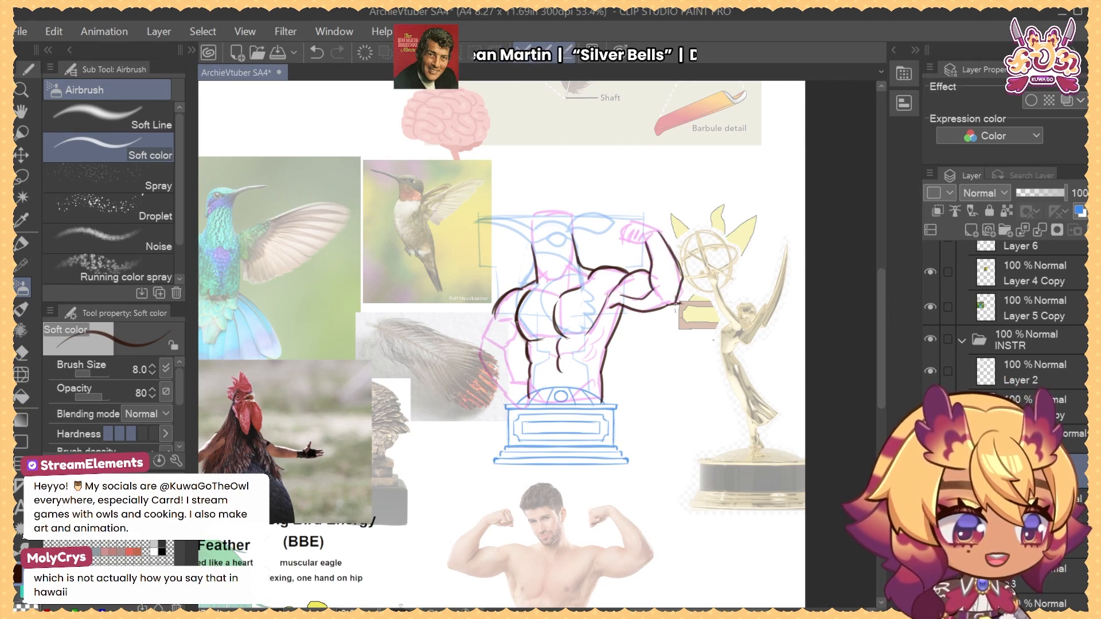
key(ctrl+z)
drag(659, 231, 683, 279)
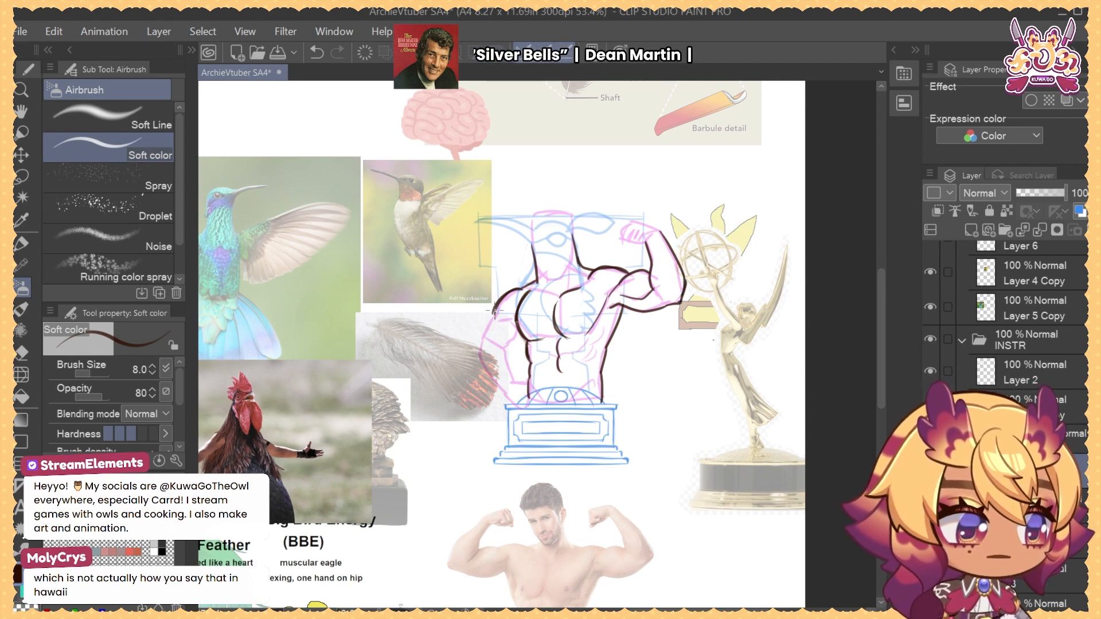
Draw the outer contour of the hip-side arm from the shoulder around the elbow, with its inner muscle lines
mouse_move(496, 313)
mouse_down()
mouse_move(479, 350)
mouse_move(536, 20)
mouse_move(525, 225)
mouse_move(532, 184)
mouse_move(508, 240)
mouse_up()
key(ctrl+z)
mouse_move(521, 200)
mouse_down()
mouse_move(506, 241)
mouse_move(518, 261)
mouse_move(517, 230)
mouse_move(517, 254)
mouse_move(510, 246)
mouse_move(534, 270)
mouse_move(505, 245)
mouse_move(538, 283)
mouse_up()
key(ctrl+z)
key(ctrl+z)
drag(509, 229, 510, 246)
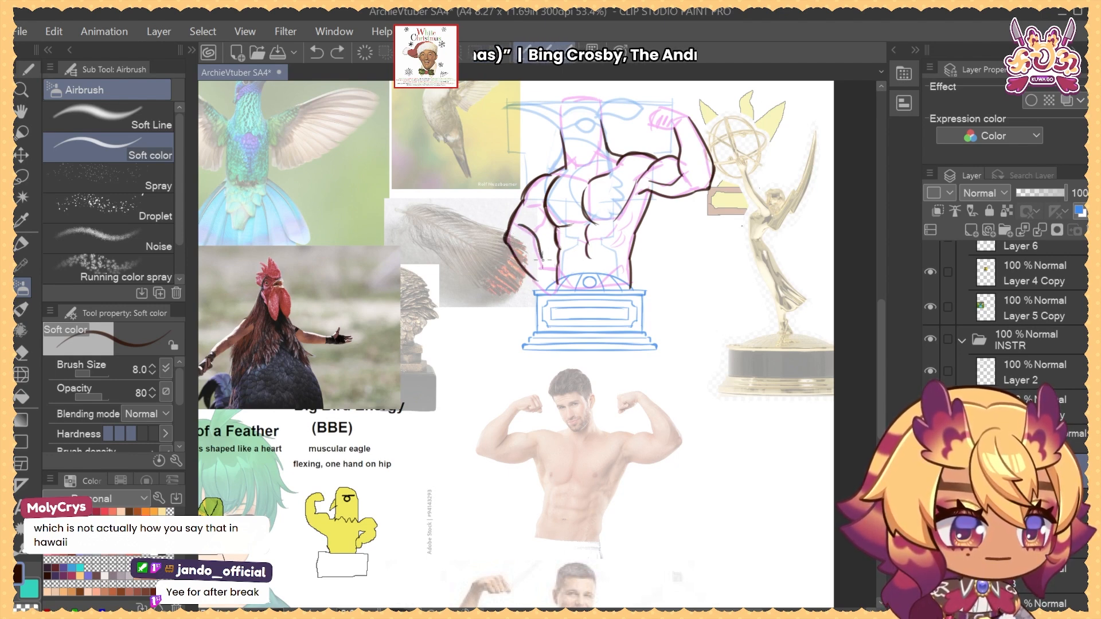
drag(528, 234, 514, 264)
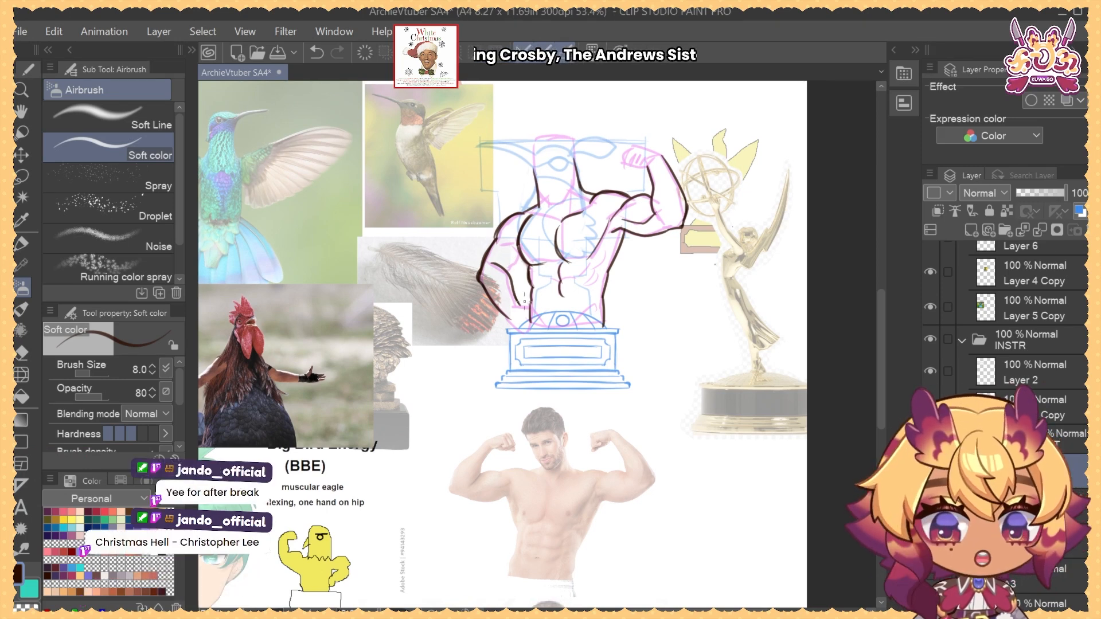
Finish the hip-side forearm by drawing its inner contour and its lower edge down to the trophy base
key(ctrl+z)
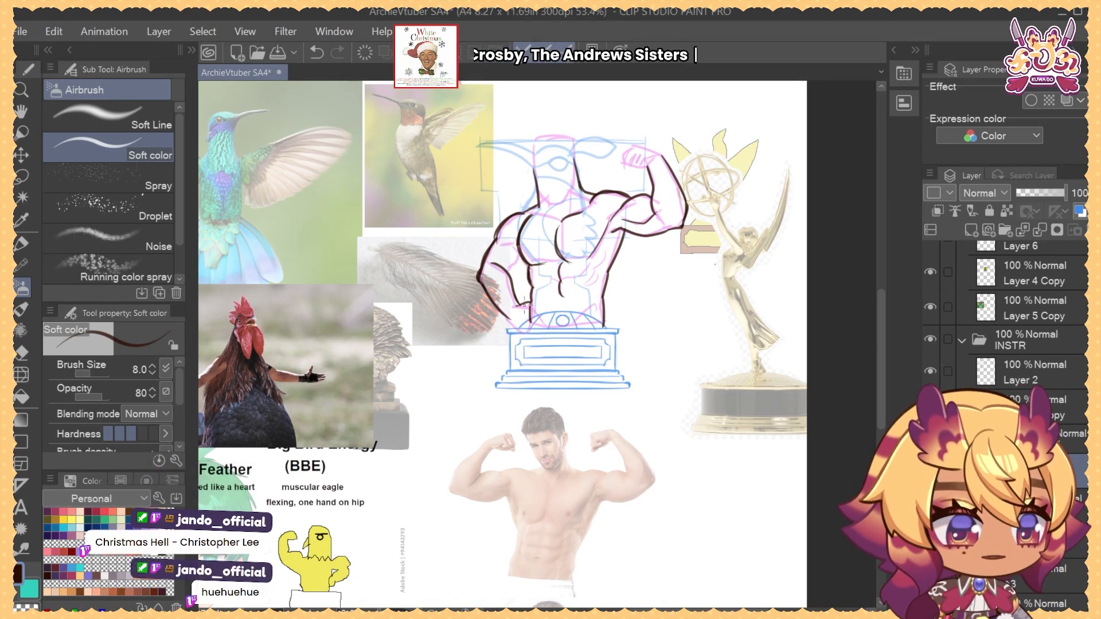
key(ctrl+z)
mouse_move(519, 304)
mouse_down()
mouse_move(531, 302)
mouse_move(525, 329)
mouse_up()
key(ctrl+z)
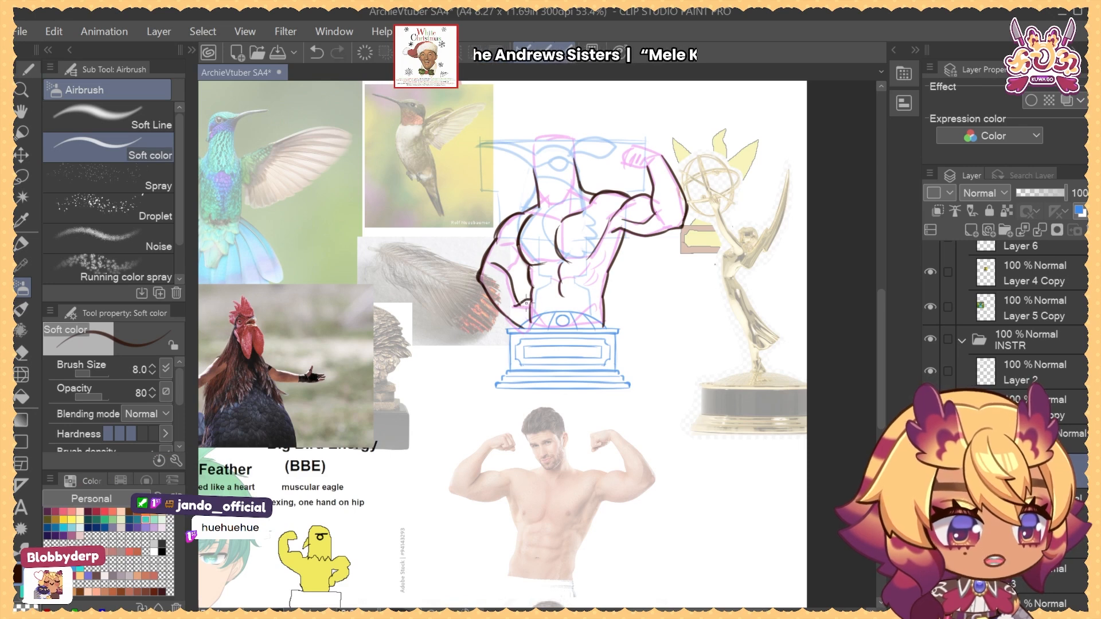
key(ctrl+z)
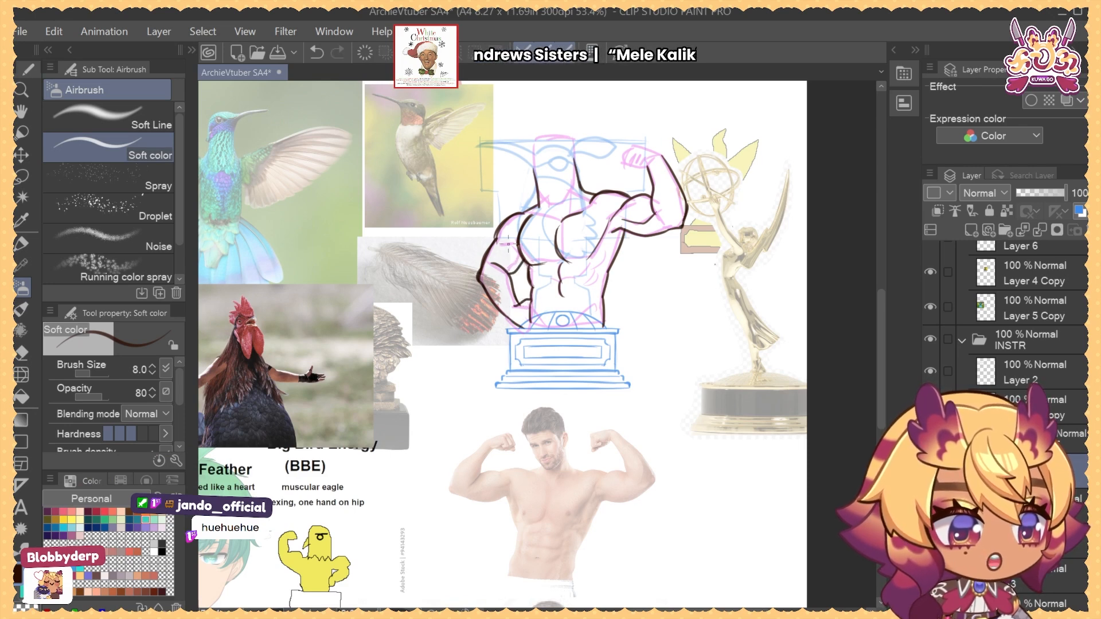
Try drawing the raised hand with long pointed, feather-like fingers
drag(595, 192, 582, 227)
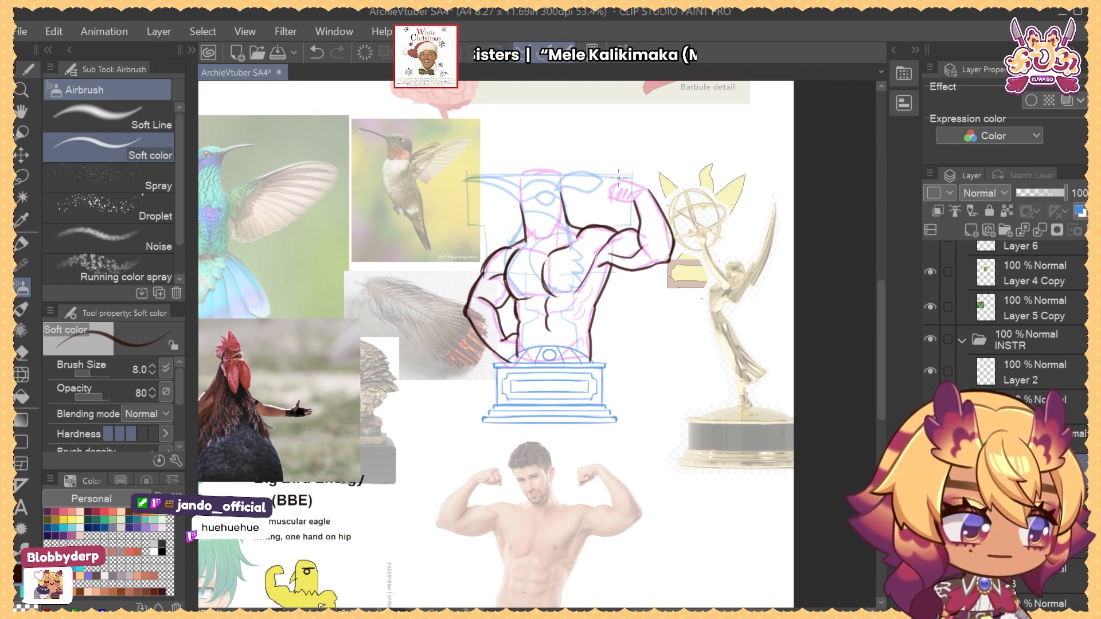
key(ctrl+z)
mouse_move(619, 178)
mouse_down()
mouse_move(613, 206)
mouse_move(635, 202)
mouse_up()
key(ctrl+z)
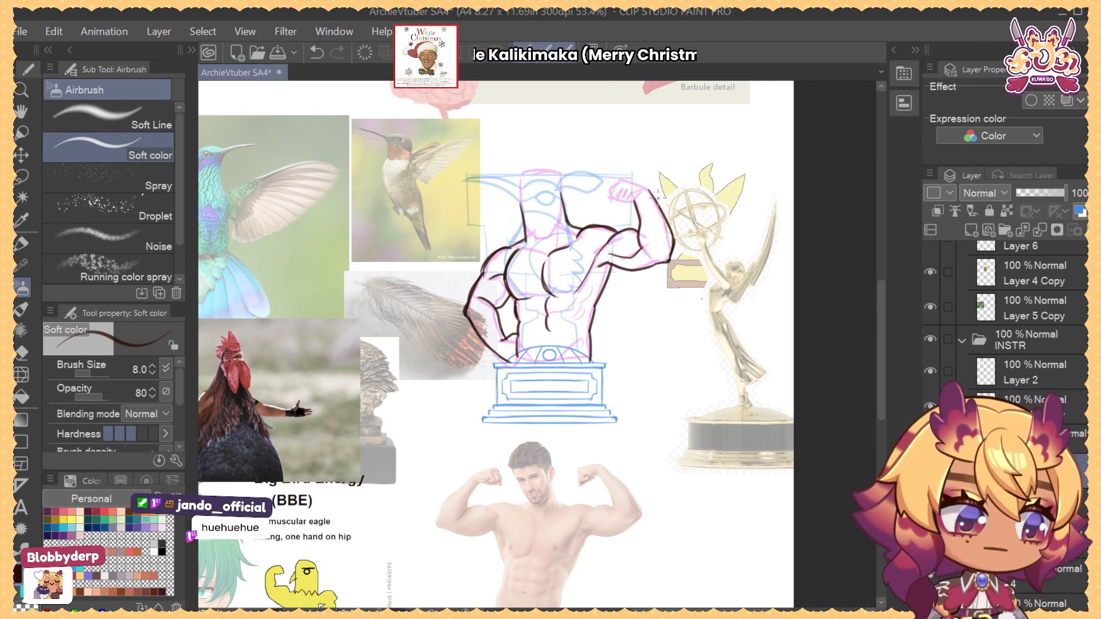
drag(650, 188, 680, 271)
key(ctrl+z)
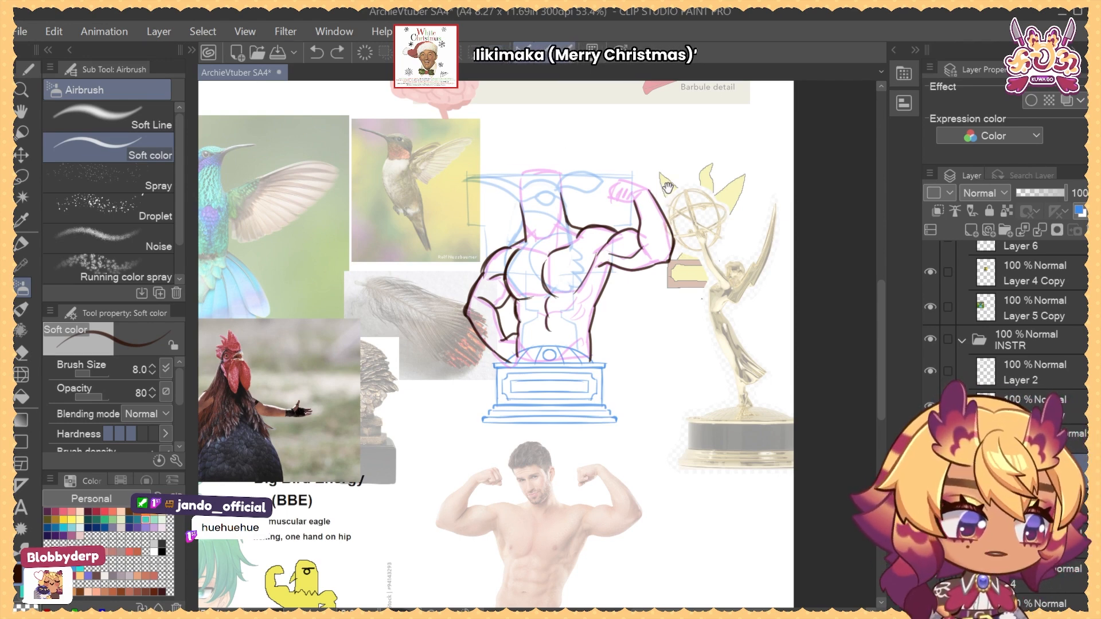
mouse_move(668, 188)
mouse_down()
mouse_move(687, 248)
mouse_move(630, 244)
mouse_move(644, 261)
mouse_move(626, 259)
mouse_move(642, 254)
mouse_move(700, 281)
mouse_up()
key(ctrl+z)
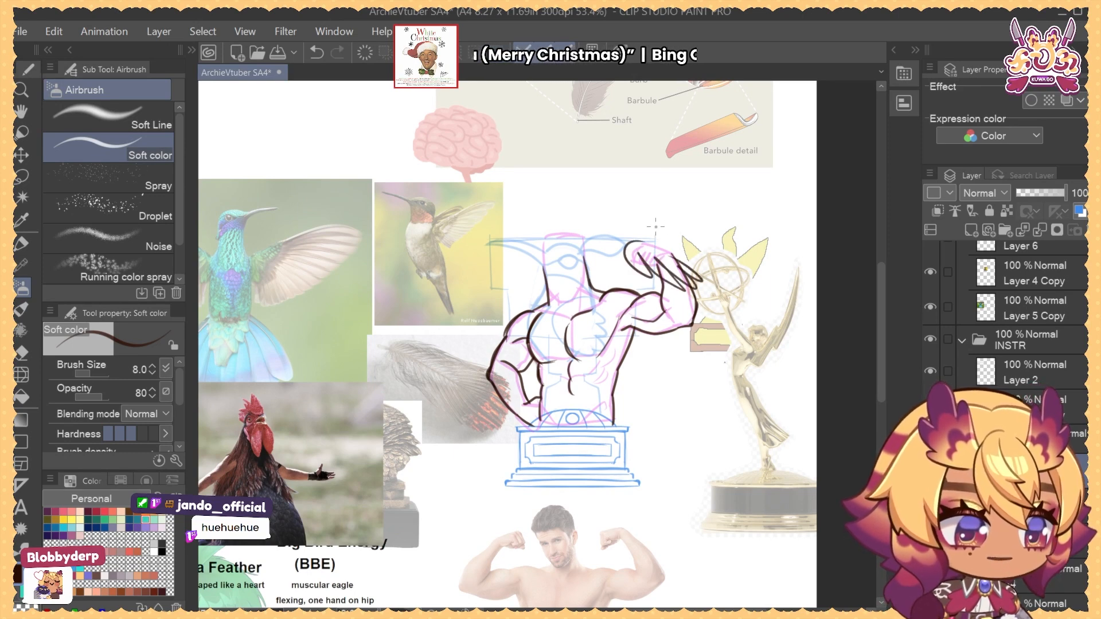
scroll(655, 227, down, 4)
scroll(703, 231, down, 2)
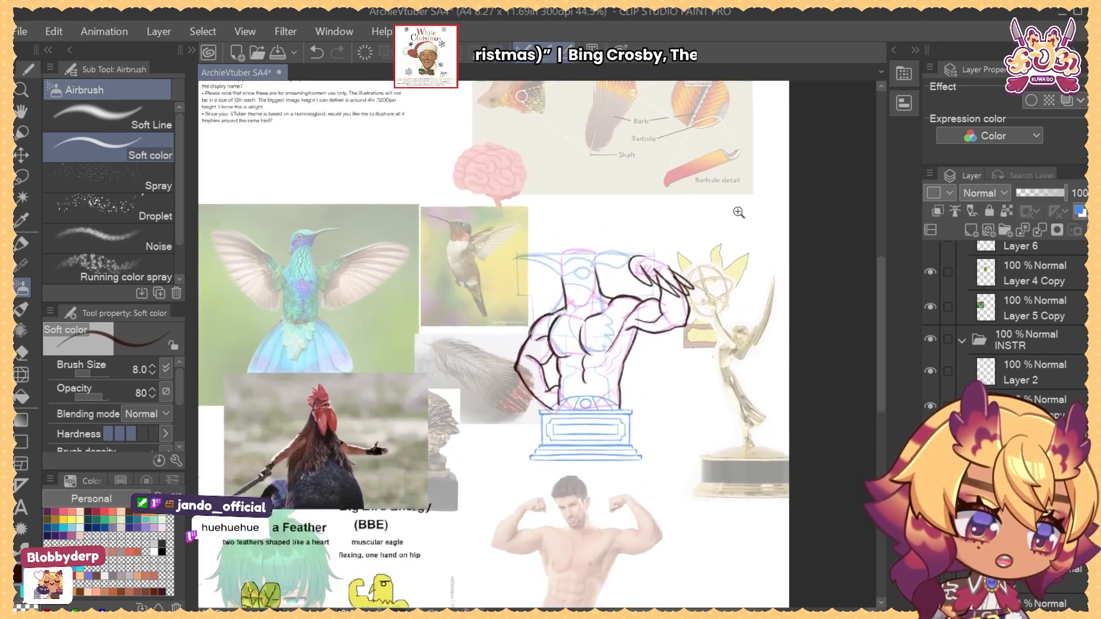
Undo the long-fingered hand and rearrange the flexing-man photos so the one-hand-on-hip reference sits just beneath the trophy
scroll(691, 227, up, 3)
mouse_move(653, 251)
mouse_down()
mouse_move(671, 238)
mouse_move(652, 251)
mouse_up()
drag(647, 341, 621, 165)
drag(514, 381, 601, 381)
ctrl+shift+click(653, 130)
mouse_move(653, 129)
mouse_down()
mouse_move(639, 227)
mouse_move(633, 192)
mouse_move(604, 171)
mouse_move(598, 216)
mouse_up()
key(ctrl+z)
drag(590, 444, 585, 336)
drag(515, 399, 361, 451)
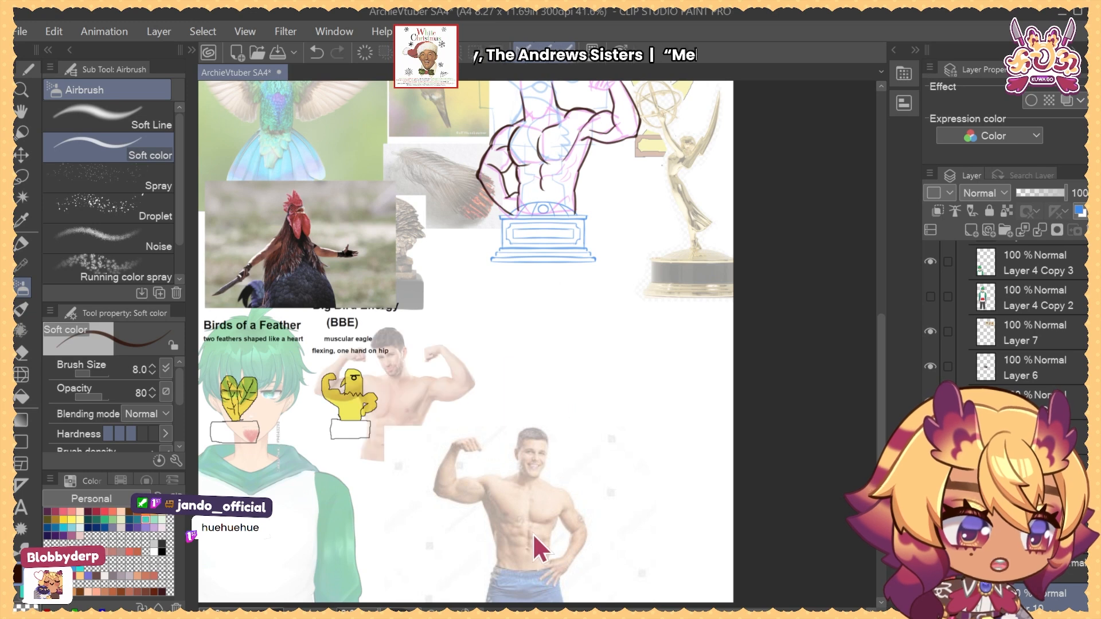
drag(532, 533, 617, 353)
drag(614, 208, 609, 296)
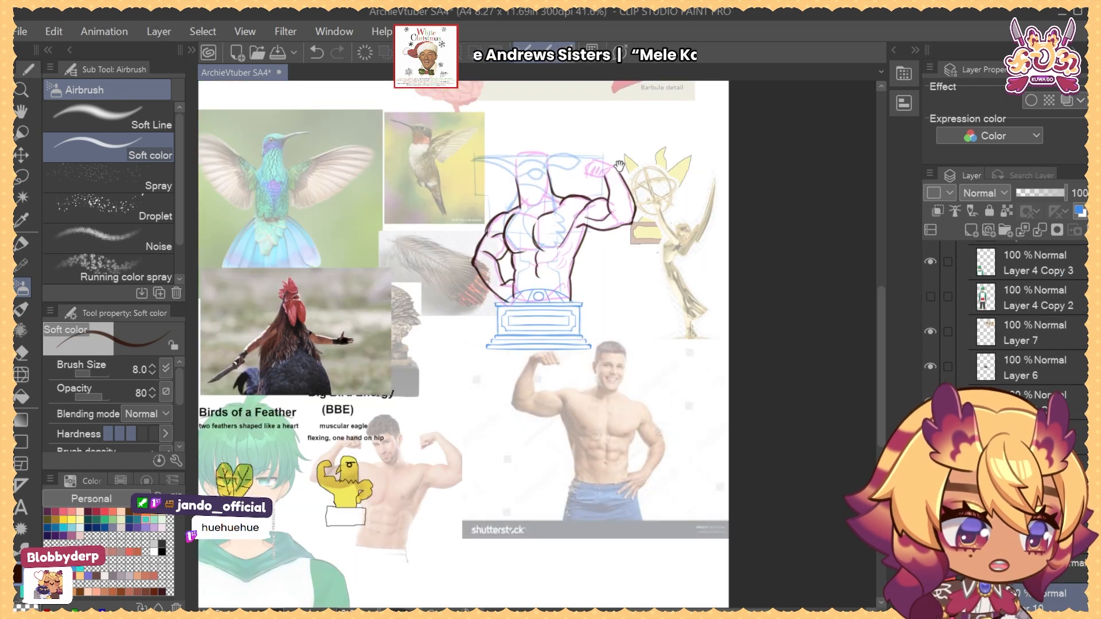
Draw a clenched fist with curled fingers at the end of the raised forearm
mouse_move(619, 166)
mouse_down()
mouse_move(634, 165)
mouse_move(581, 153)
mouse_move(587, 181)
mouse_up()
key(ctrl+z)
key(ctrl+z)
key(ctrl+z)
key(ctrl+z)
key(ctrl+z)
drag(598, 166, 596, 183)
mouse_move(607, 167)
mouse_down()
mouse_move(604, 183)
mouse_move(593, 182)
mouse_move(604, 183)
mouse_up()
key(ctrl+z)
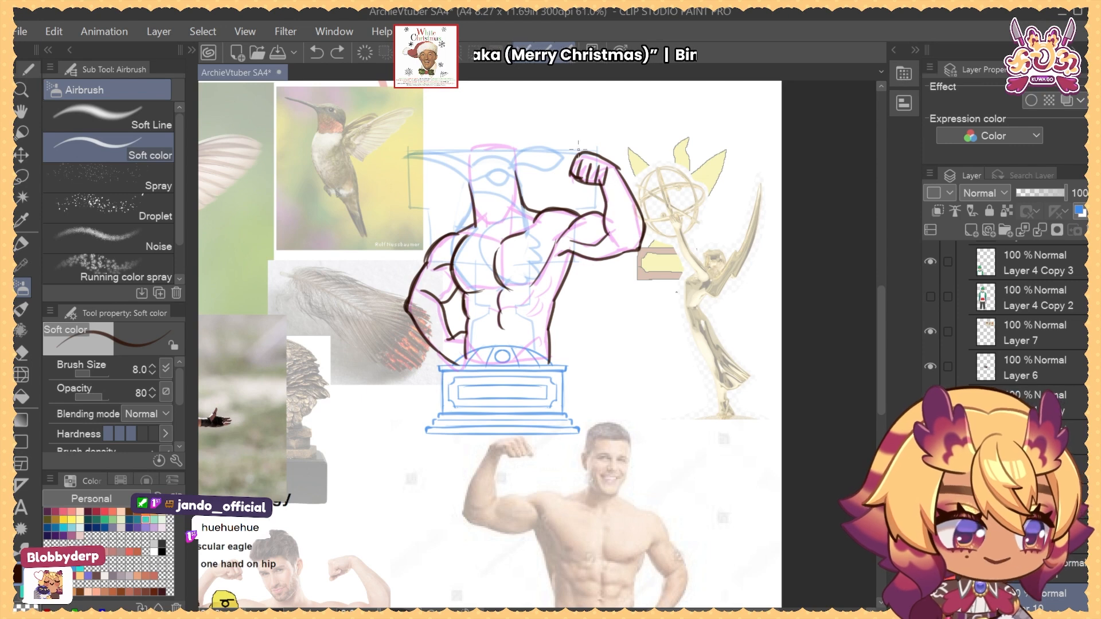
Draw the thumb beneath the curled fingers and refine the fist's outline
mouse_move(568, 174)
mouse_down()
mouse_move(587, 144)
mouse_move(570, 158)
mouse_move(572, 179)
mouse_move(586, 189)
mouse_move(604, 166)
mouse_move(581, 184)
mouse_move(604, 201)
mouse_up()
key(ctrl+z)
key(ctrl+z)
key(ctrl+z)
key(ctrl+z)
key(ctrl+z)
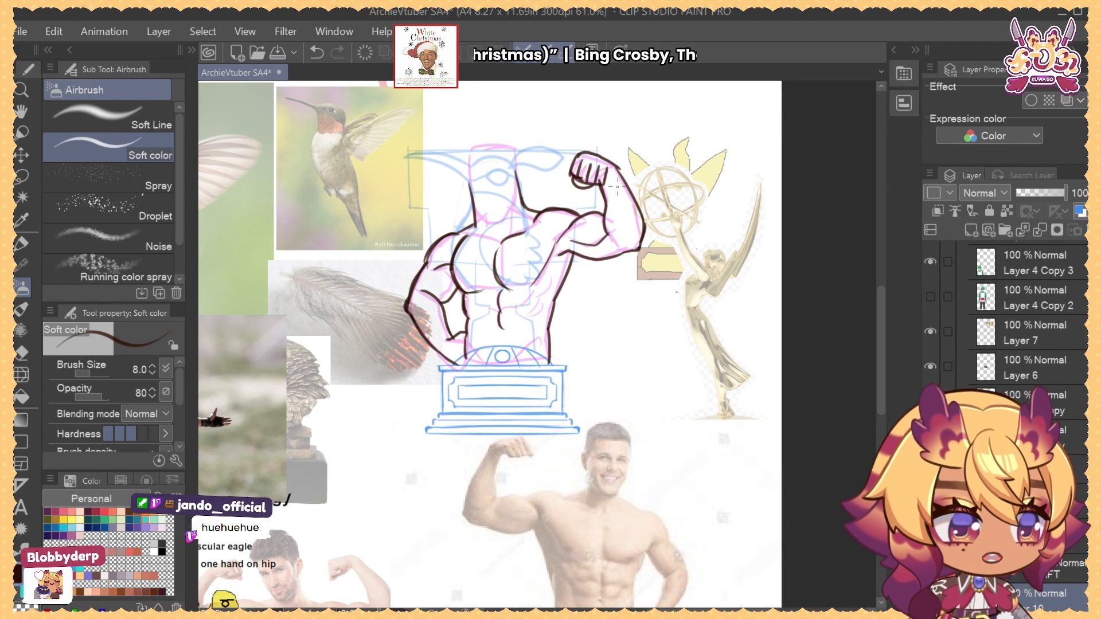
Add the hip crease above the trophy base and hide the pink torso guide layer
mouse_move(577, 331)
mouse_down()
mouse_move(595, 358)
mouse_move(595, 218)
mouse_up()
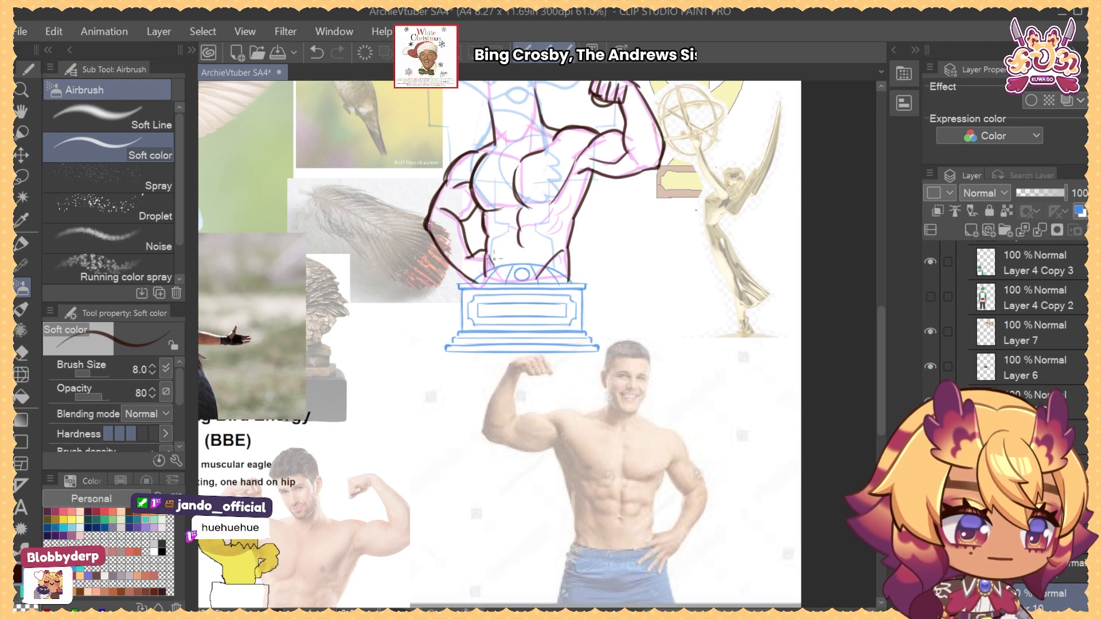
scroll(1026, 310, up, 3)
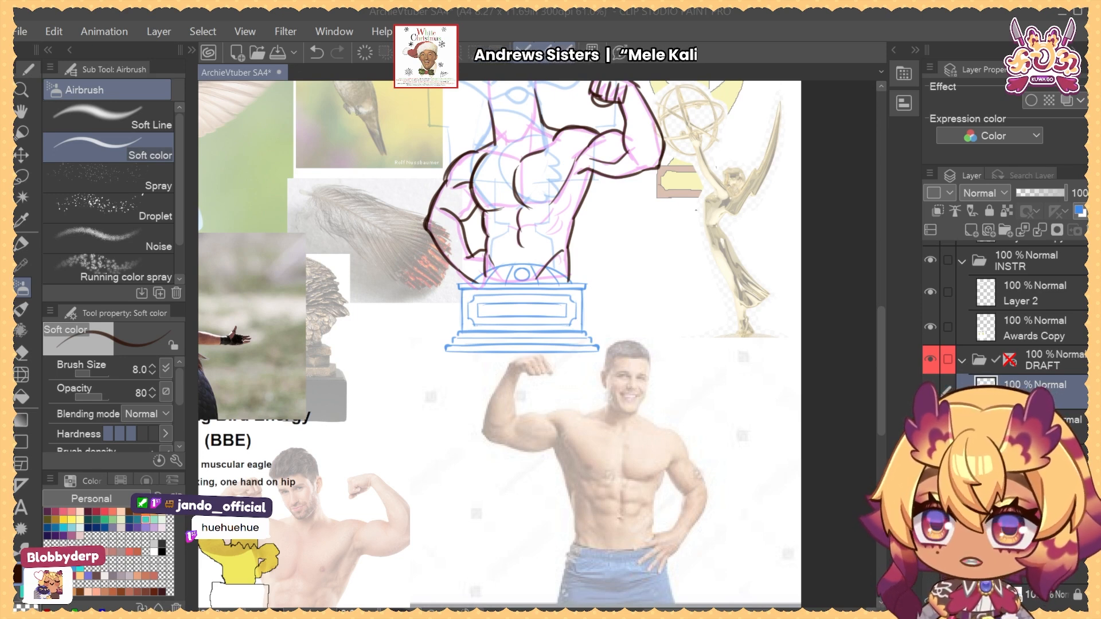
drag(630, 194, 634, 351)
click(930, 461)
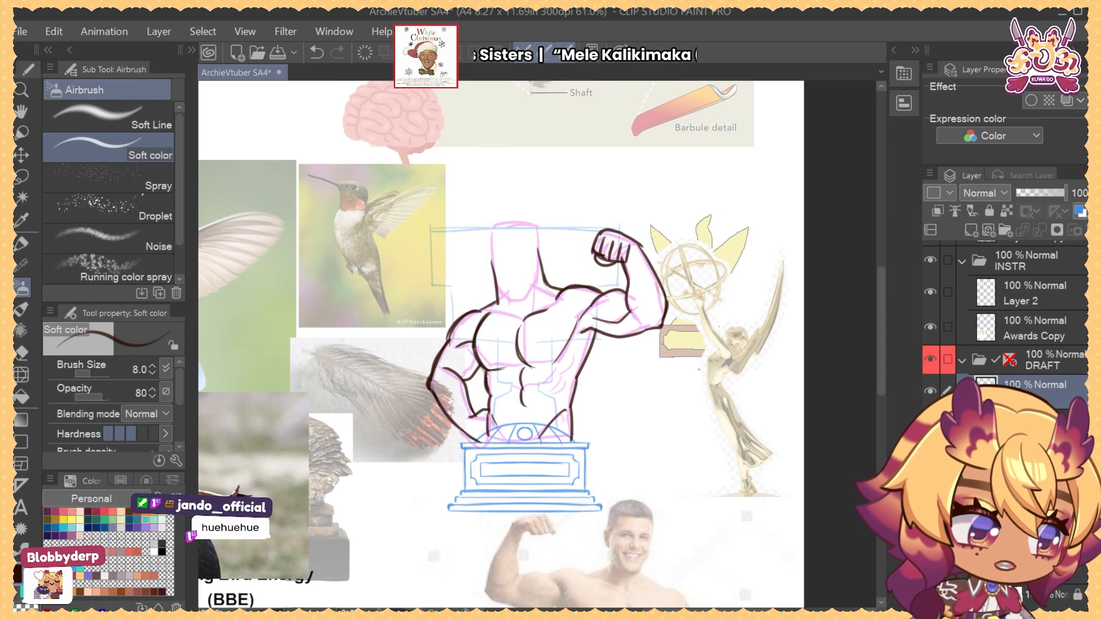
click(930, 461)
click(930, 425)
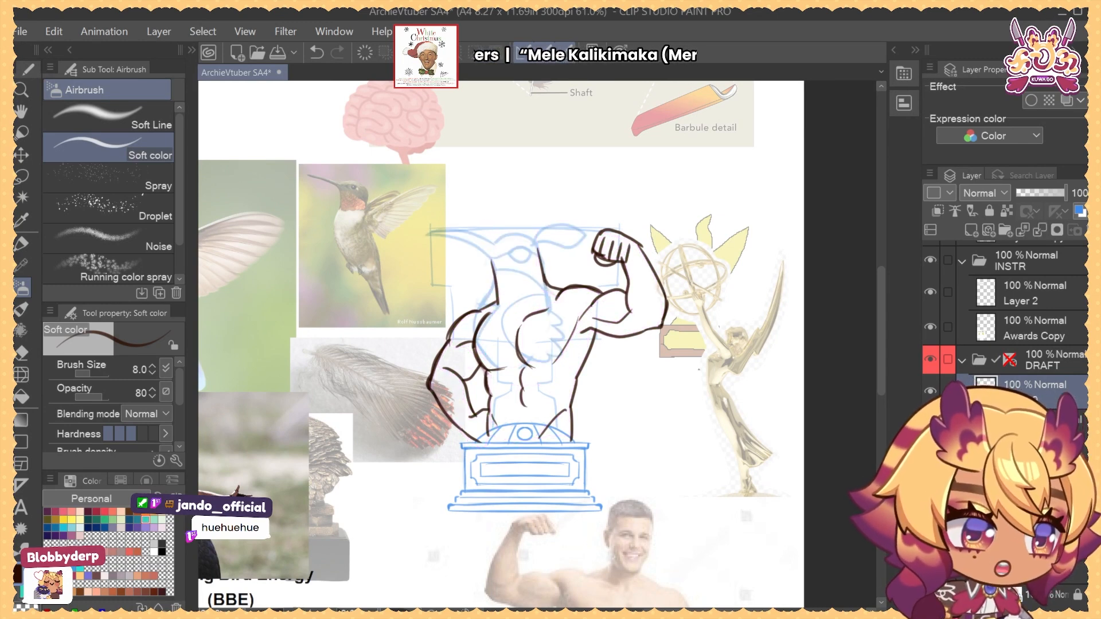
Lasso the blue eagle head sketch, cut and paste it onto its own layer, and remove the leftover chest feather sketch
click(1034, 425)
key(j)
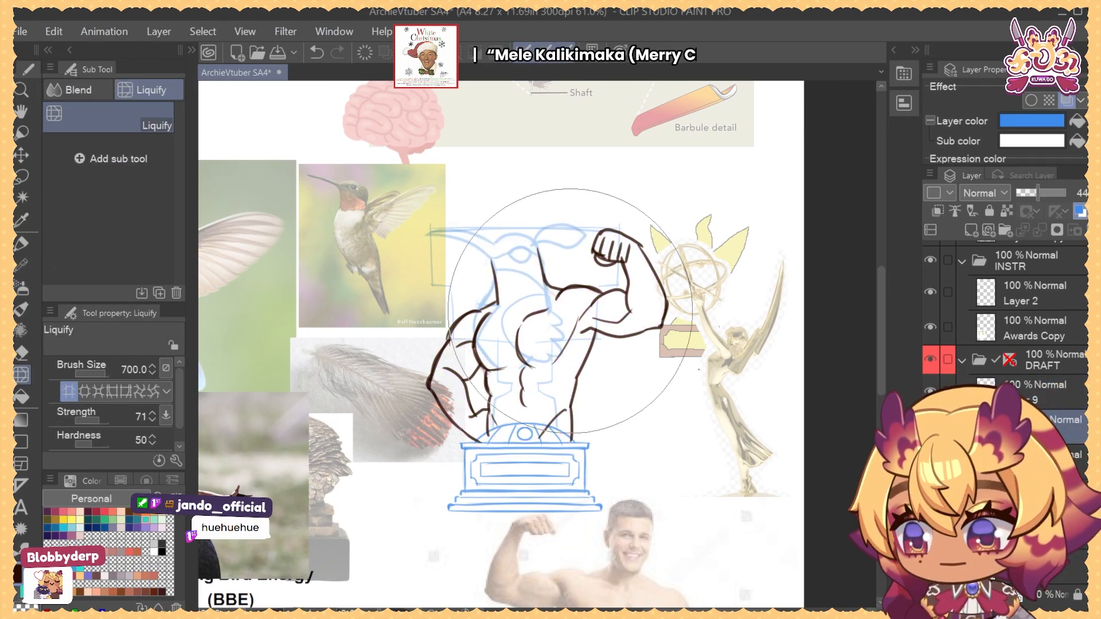
key(m)
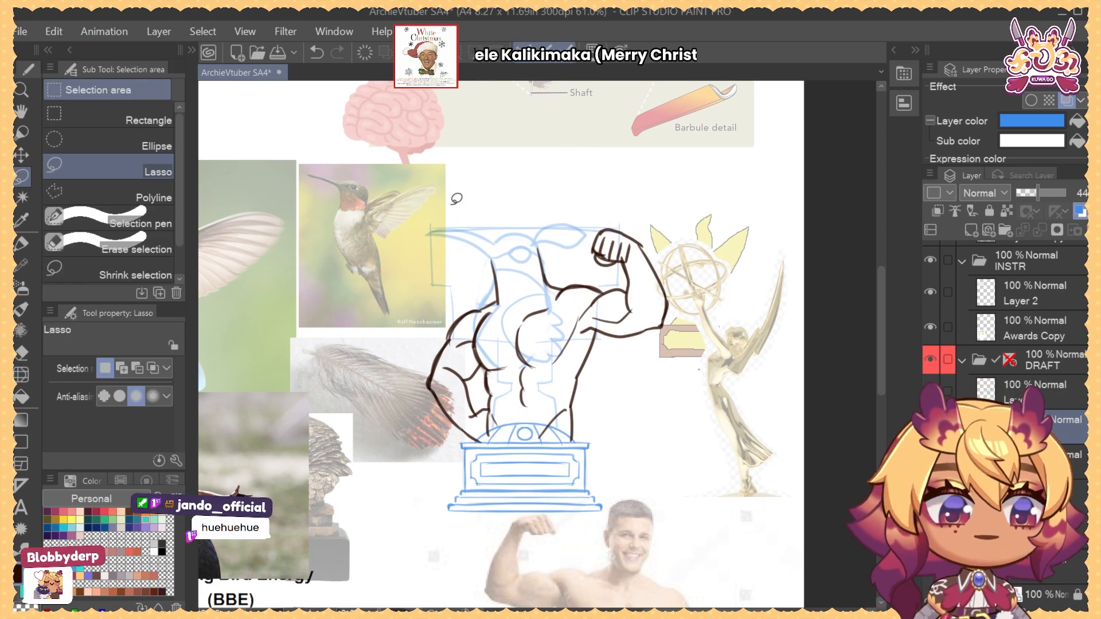
drag(448, 204, 513, 285)
mouse_move(542, 293)
mouse_down()
mouse_move(547, 272)
mouse_move(605, 220)
mouse_move(451, 186)
mouse_up()
key(ctrl+x)
key(ctrl+v)
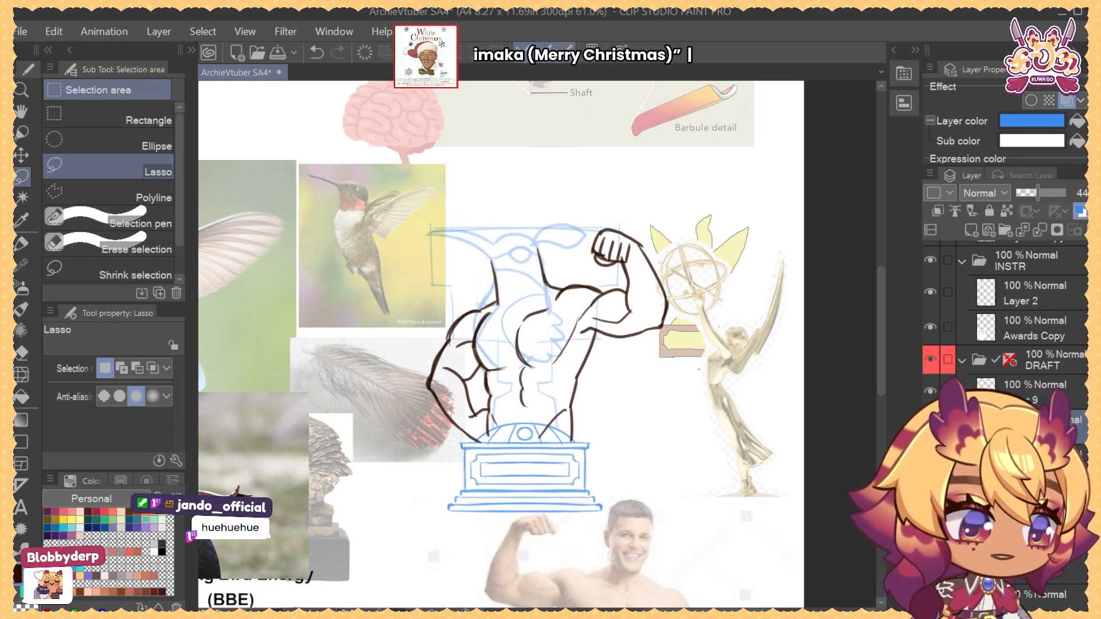
click(1078, 361)
click(1078, 421)
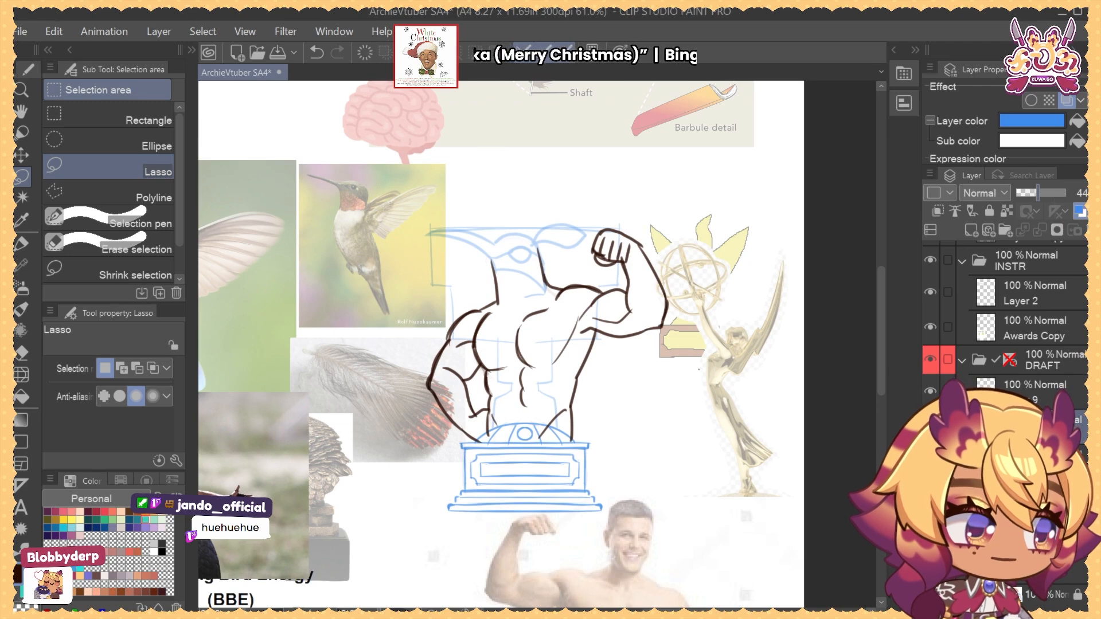
Erase the stray line where the eagle head's neck meets the raised arm's shoulder
key(e)
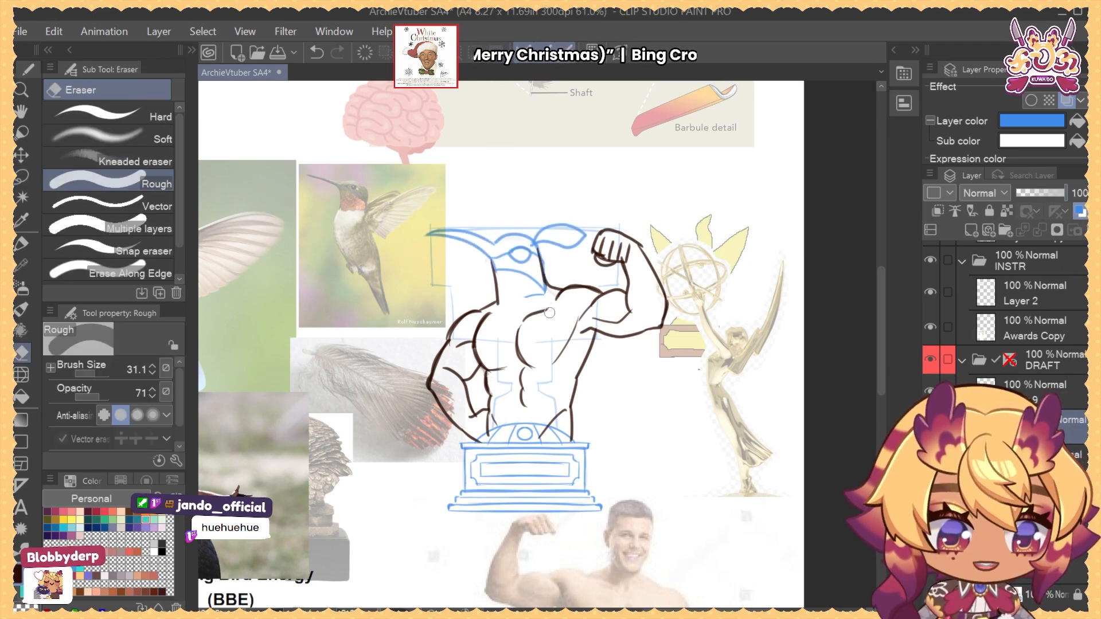
key(j)
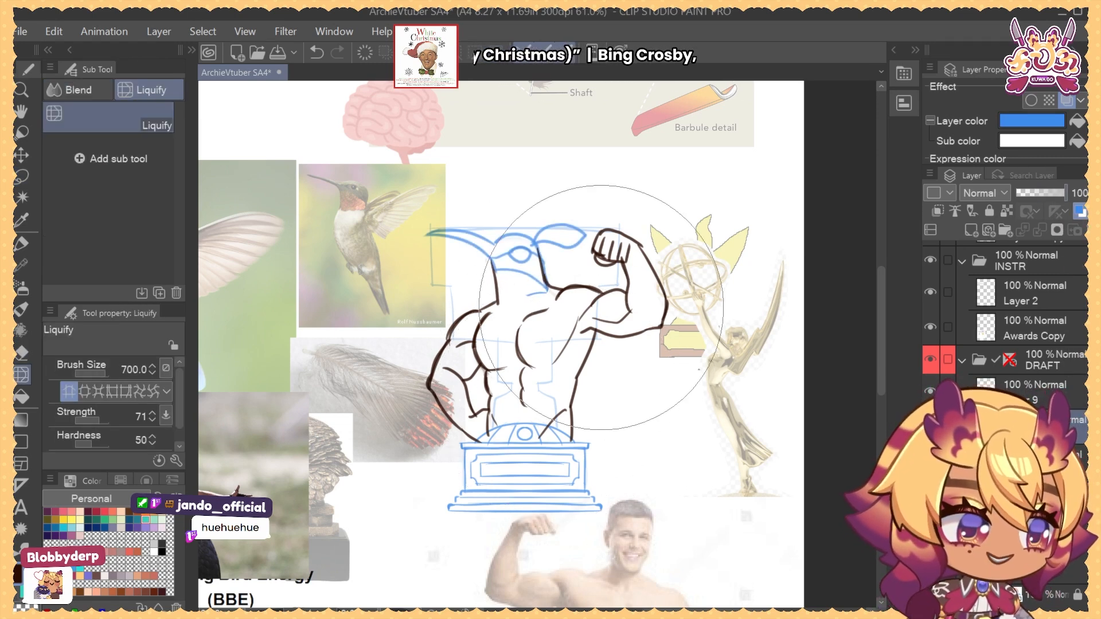
key(e)
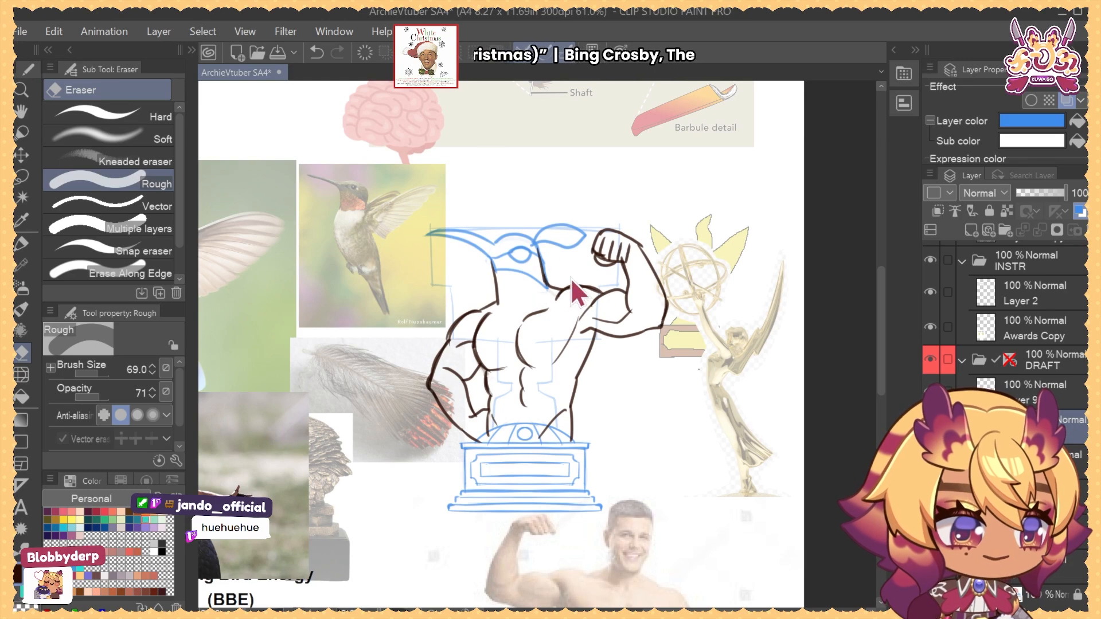
drag(570, 278, 559, 276)
key(b)
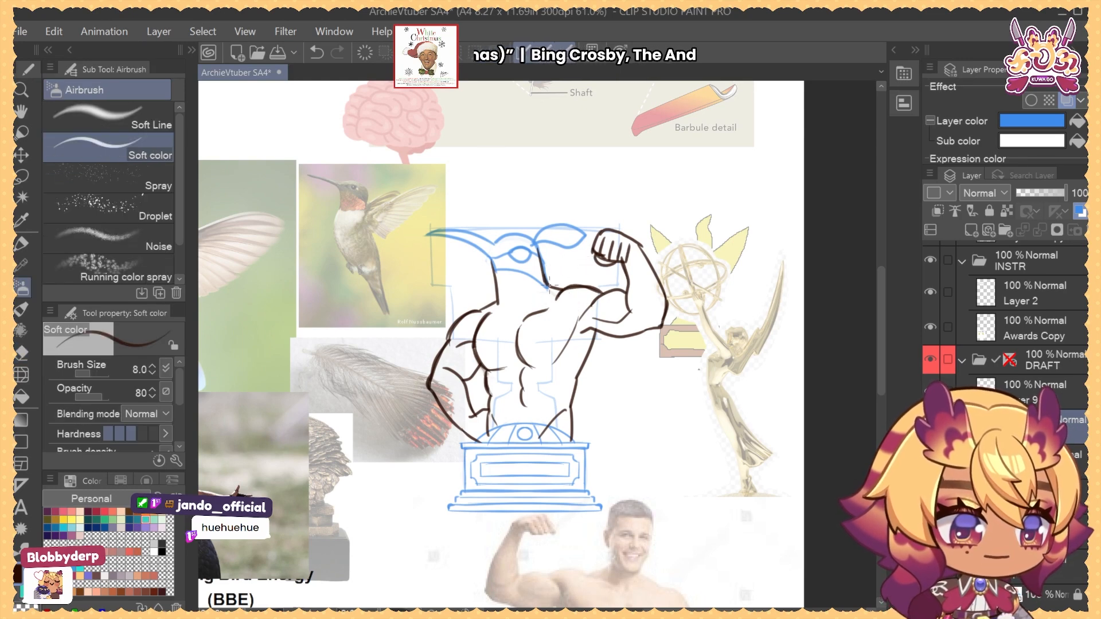
Turn off the blue layer color on the eagle head sketch and merge it with the torso drawing
click(1061, 391)
click(1064, 422)
key(ctrl+b)
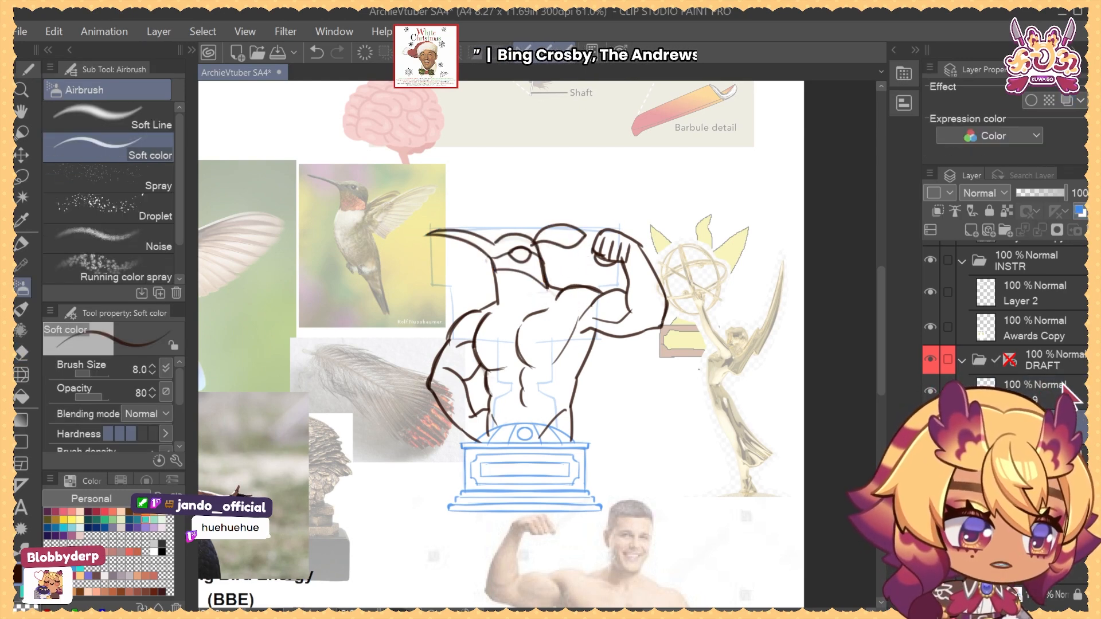
click(1063, 385)
key(ctrl+e)
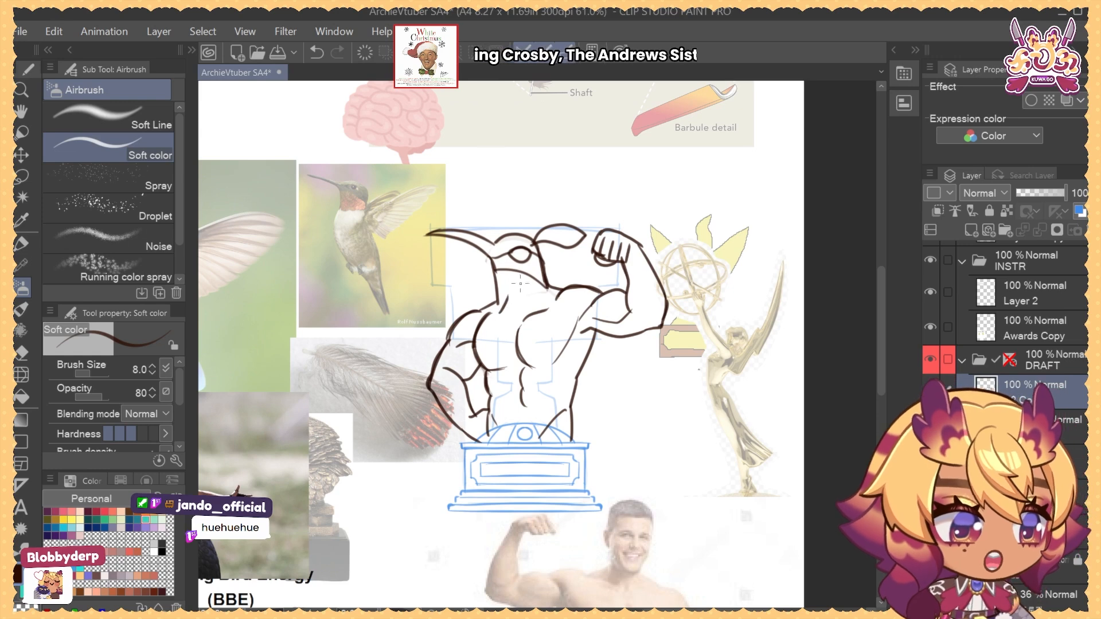
Draw the V-shaped collarbone crease on the upper chest beneath the eagle's neck, undoing rejected strokes
key(ctrl+z)
mouse_move(499, 312)
mouse_down()
mouse_move(530, 295)
mouse_move(508, 312)
mouse_move(535, 303)
mouse_move(505, 313)
mouse_move(515, 311)
mouse_move(513, 327)
mouse_move(498, 318)
mouse_move(514, 342)
mouse_up()
key(ctrl+z)
key(ctrl+z)
key(ctrl+z)
mouse_move(516, 339)
mouse_down()
mouse_move(555, 261)
mouse_move(568, 301)
mouse_move(535, 310)
mouse_up()
key(ctrl+z)
key(ctrl+z)
key(ctrl+z)
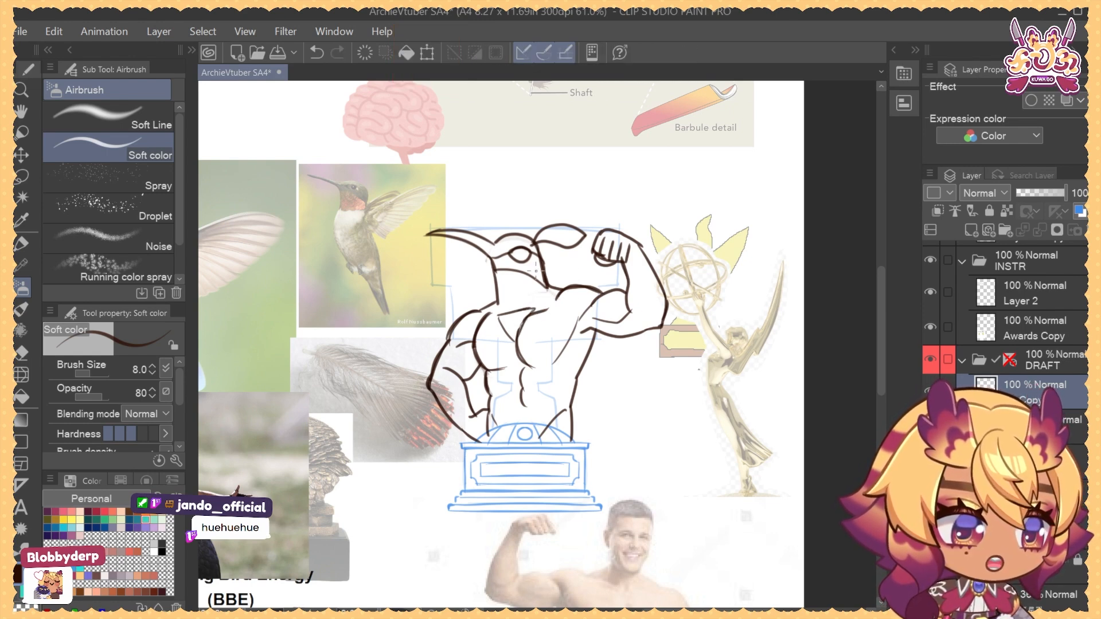
scroll(630, 424, down, 4)
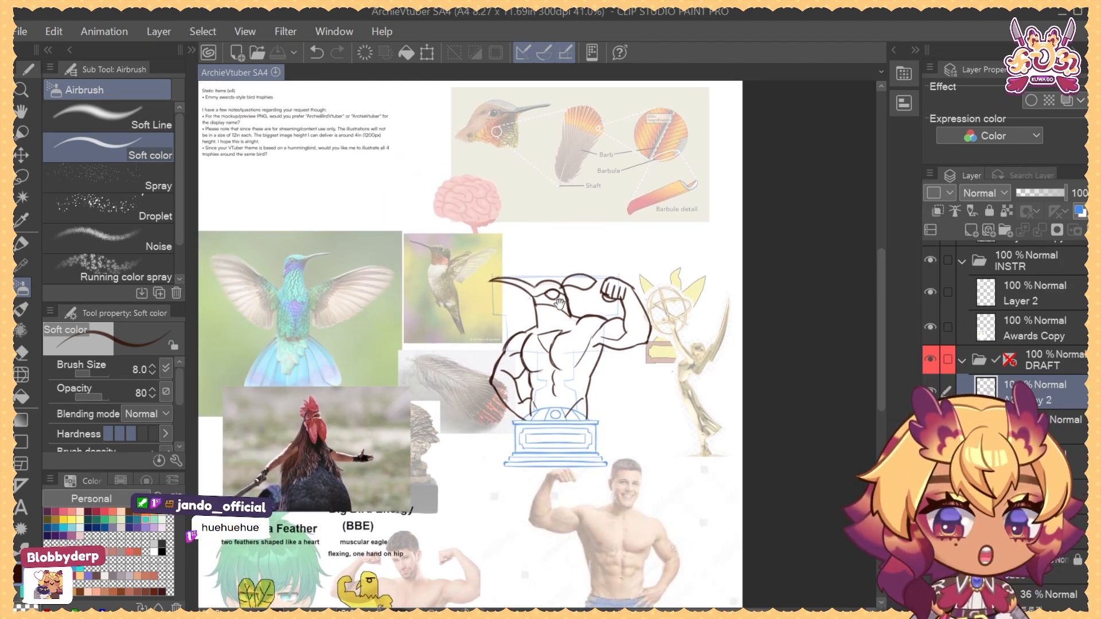
drag(594, 321, 605, 253)
click(607, 253)
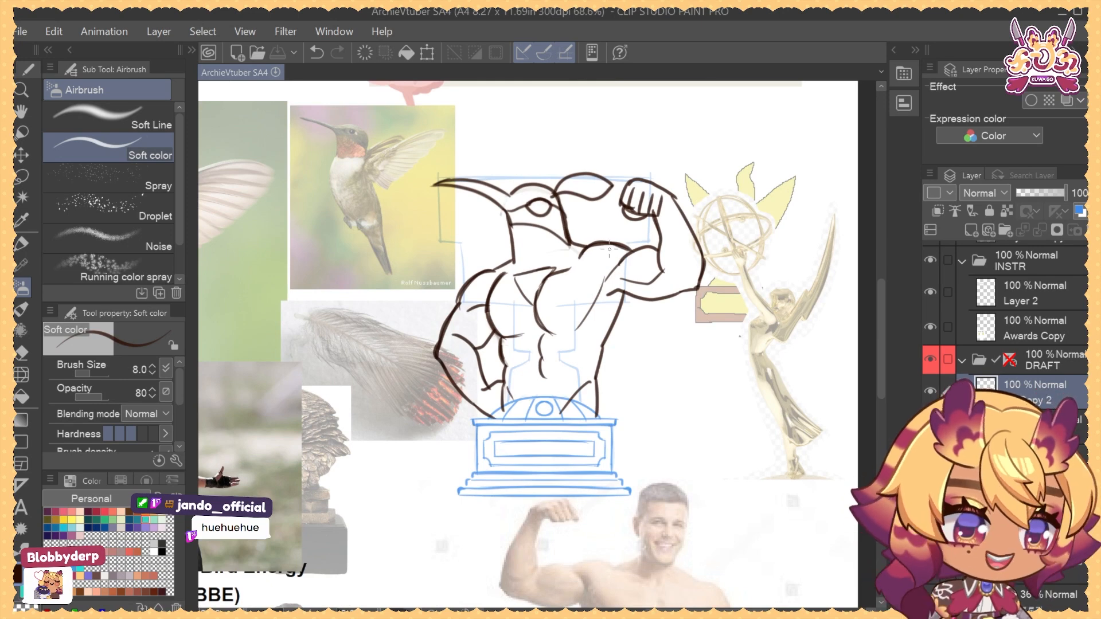
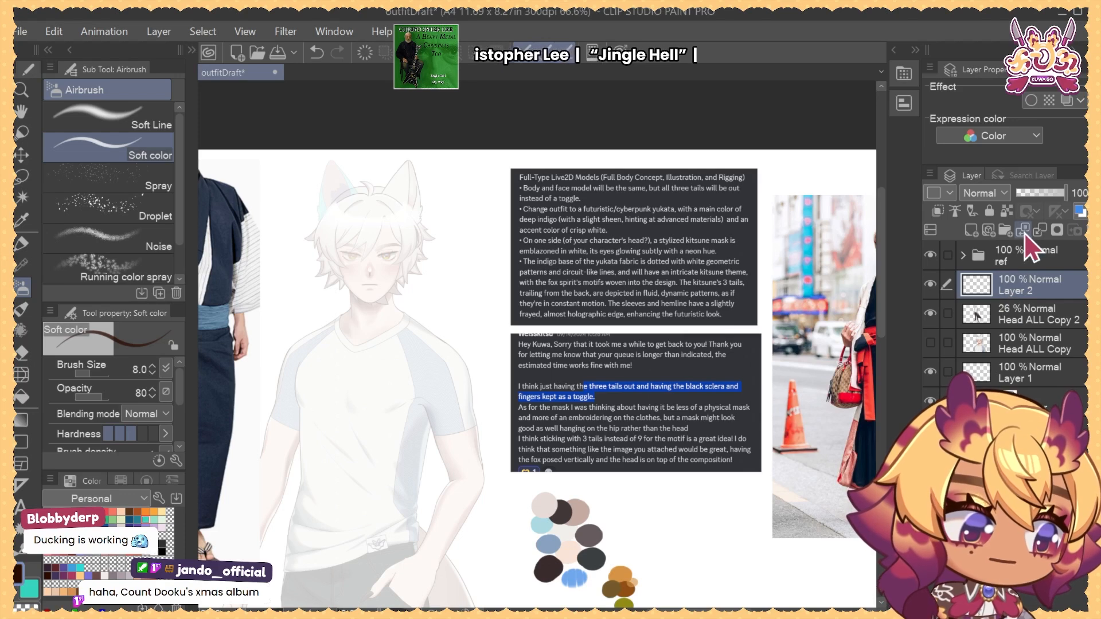
Examine the clothing references, the horned character and the written brief around the faded figure in the outfitDraft file
scroll(801, 417, down, 3)
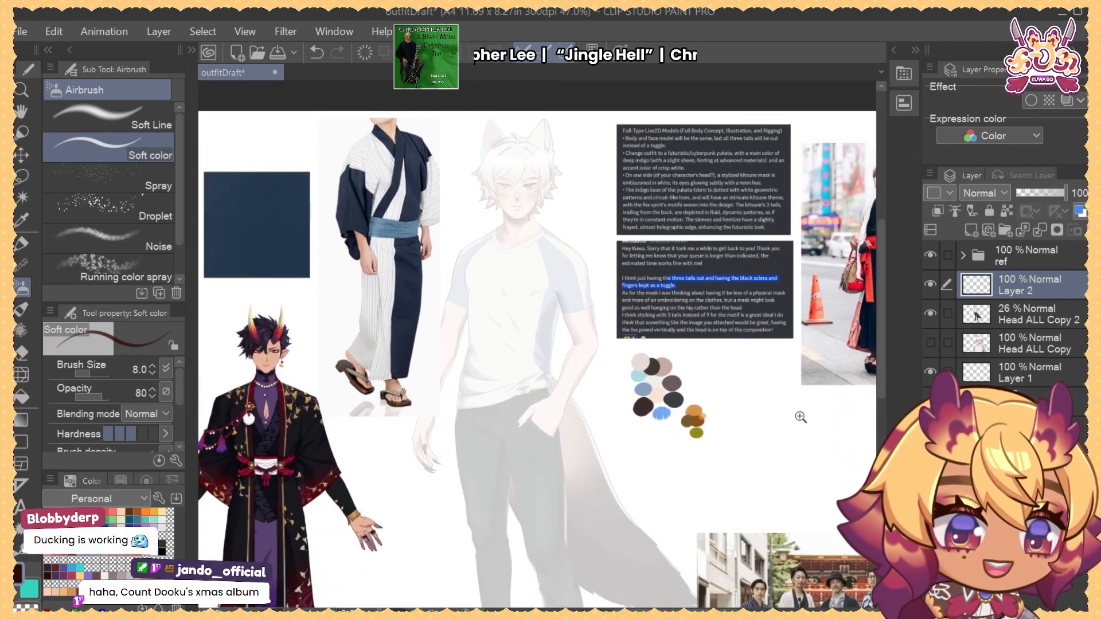
drag(800, 417, 776, 420)
drag(818, 467, 743, 398)
drag(805, 494, 820, 382)
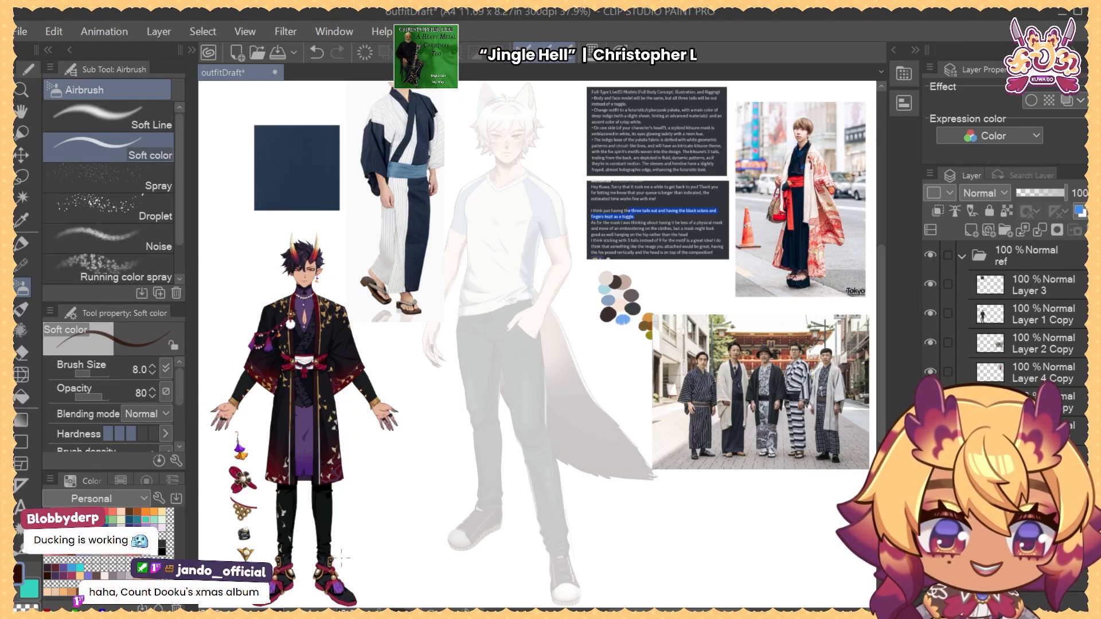
mouse_move(342, 556)
mouse_down()
mouse_move(304, 588)
mouse_move(322, 541)
mouse_up()
key(ctrl+z)
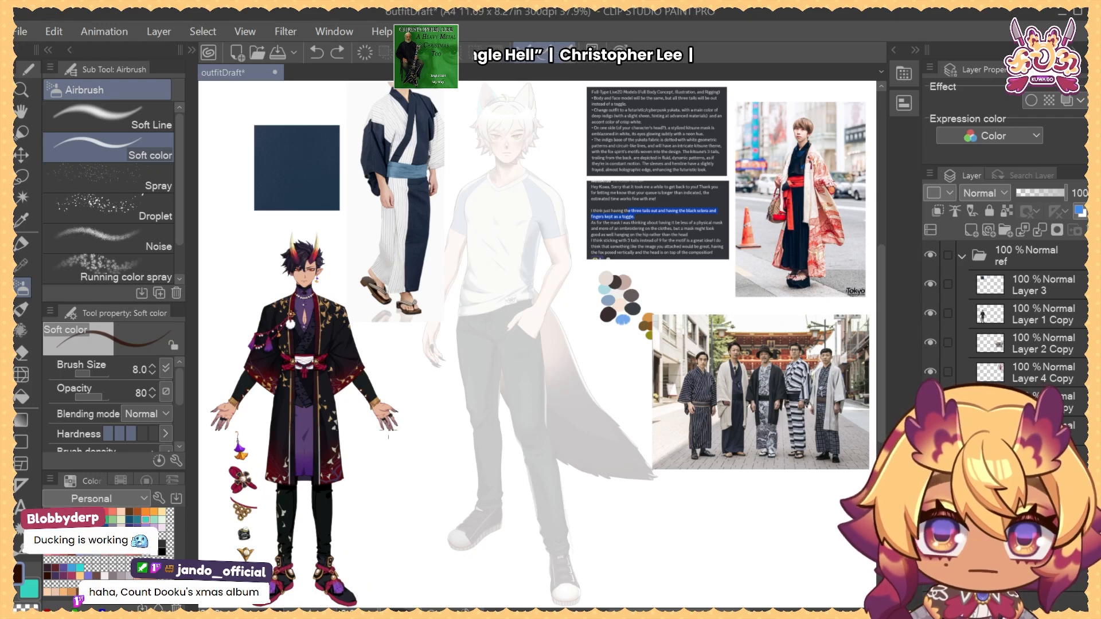
drag(414, 518, 409, 500)
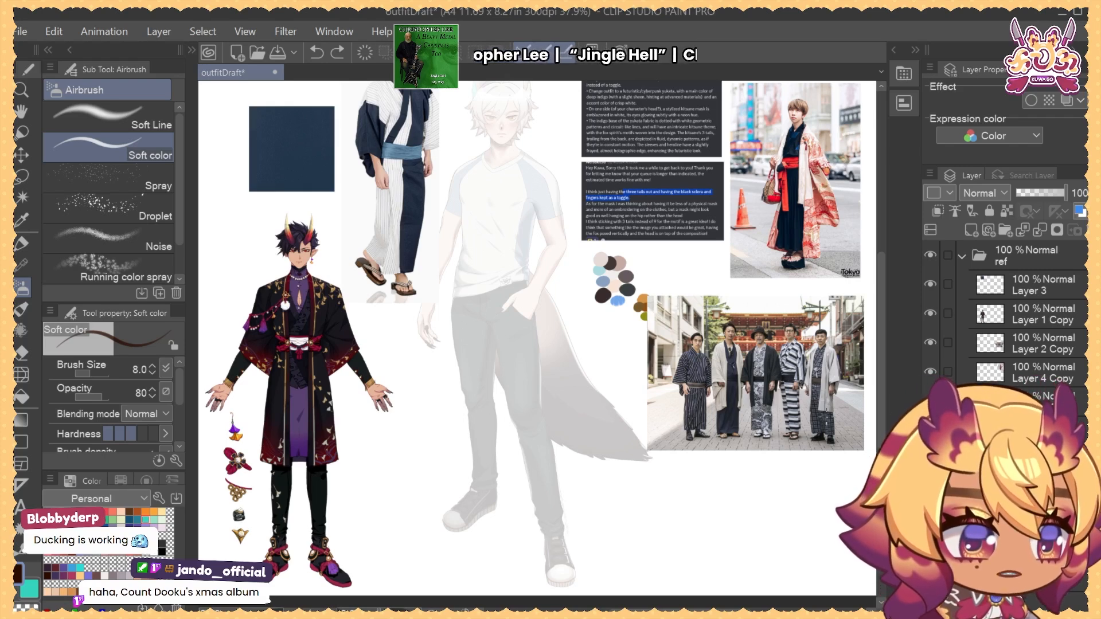
drag(833, 452, 835, 472)
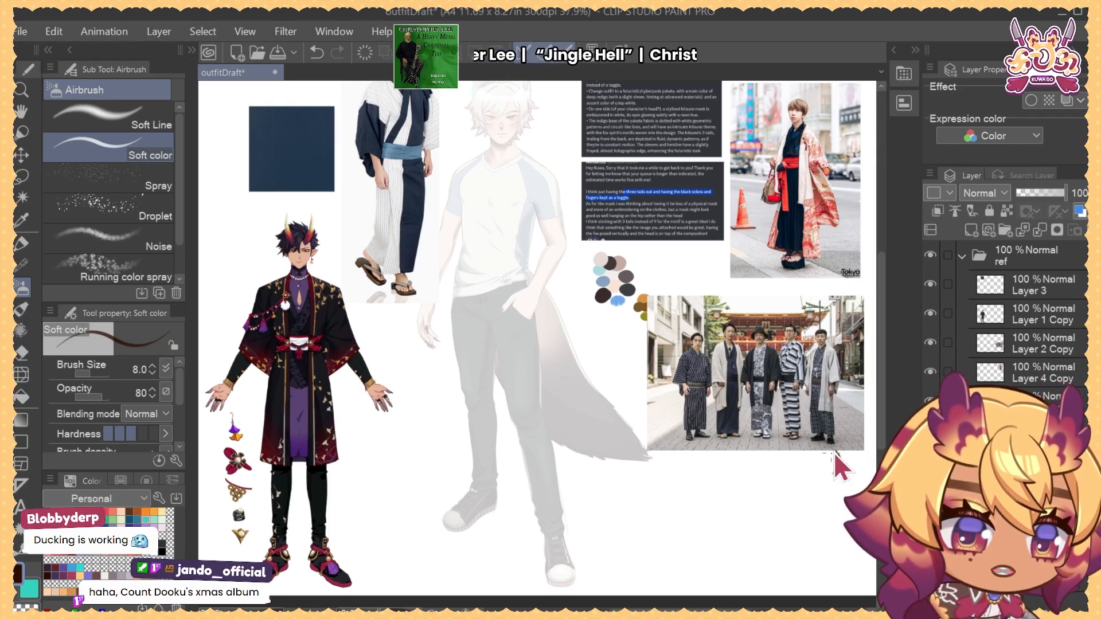
key(ctrl+z)
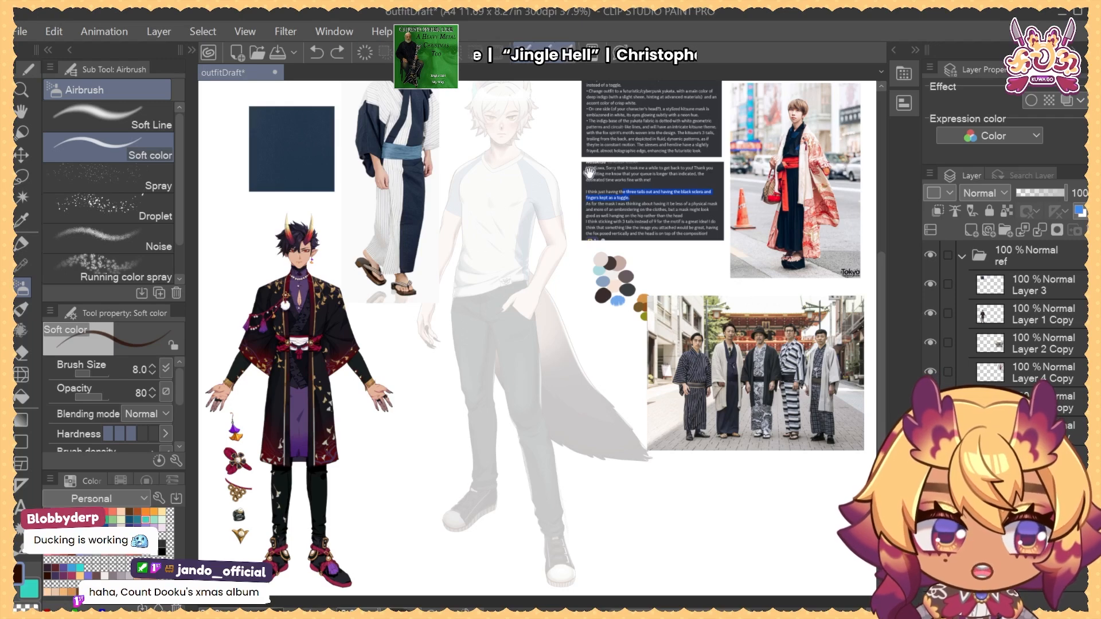
drag(583, 178, 578, 232)
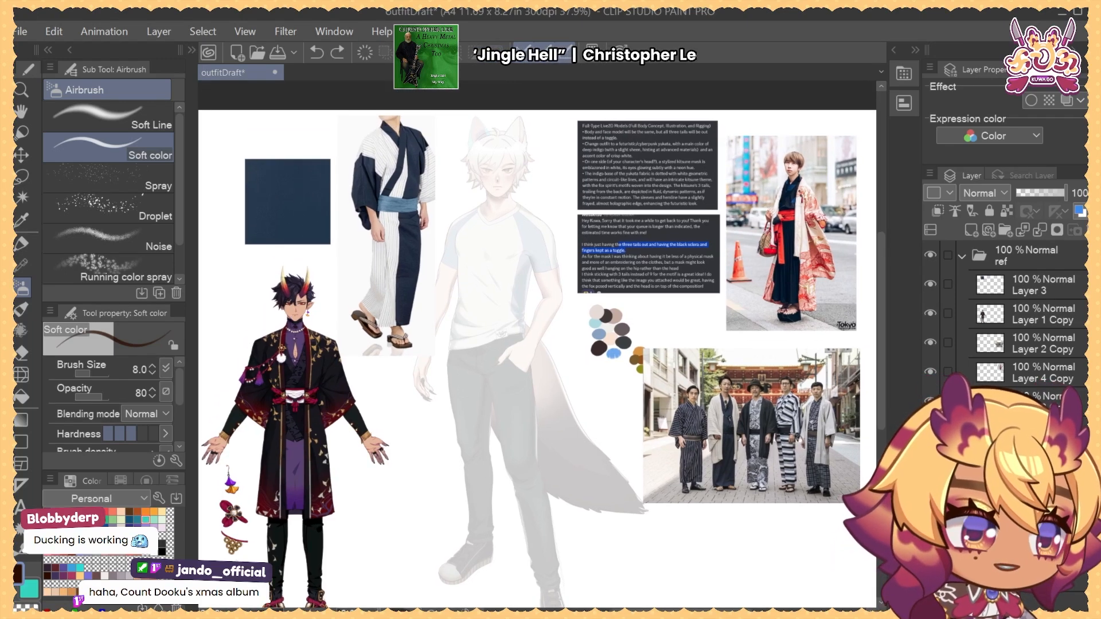
Handwrite the client's name beside the white-haired character's neck, lasso it and shift it closer to the figure
scroll(519, 180, up, 5)
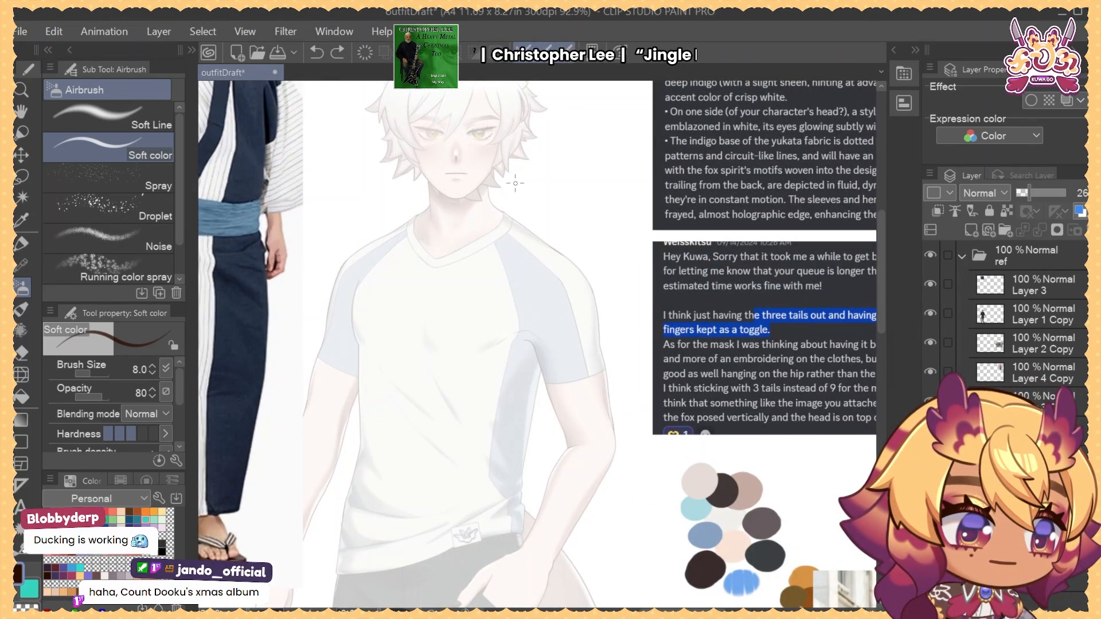
drag(542, 200, 633, 252)
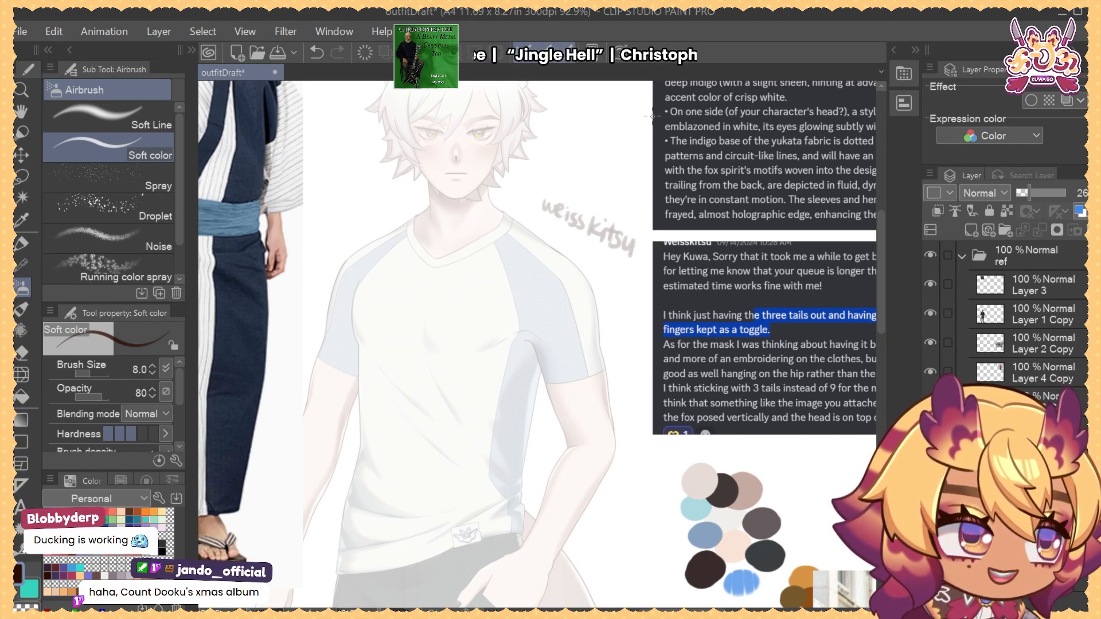
key(m)
drag(572, 183, 558, 172)
drag(636, 251, 606, 251)
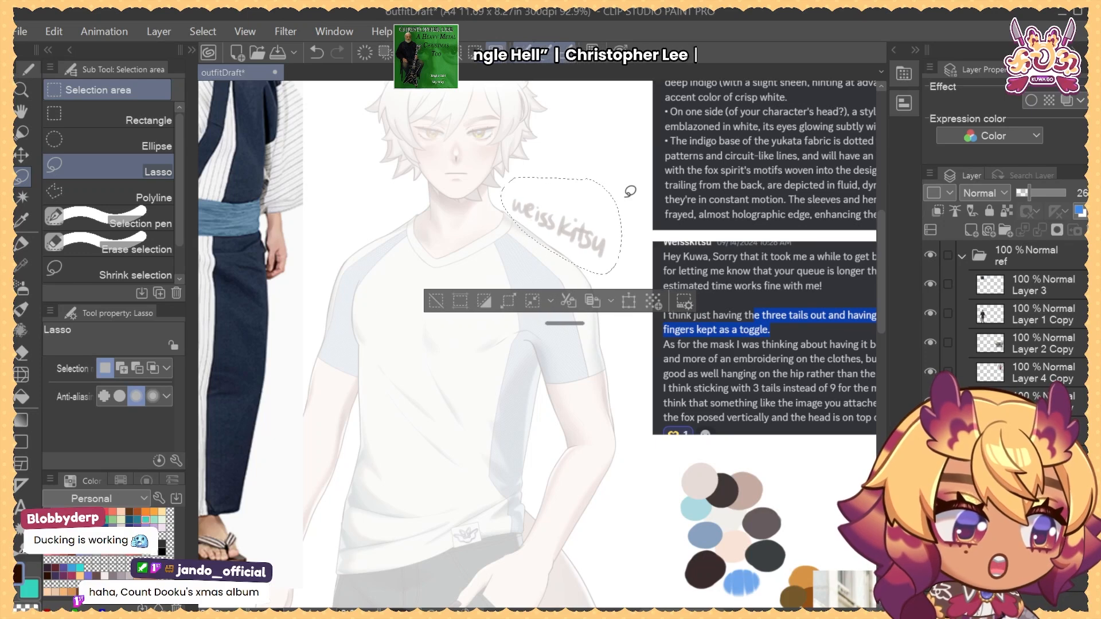
key(ctrl+d)
drag(624, 197, 622, 224)
scroll(622, 225, down, 2)
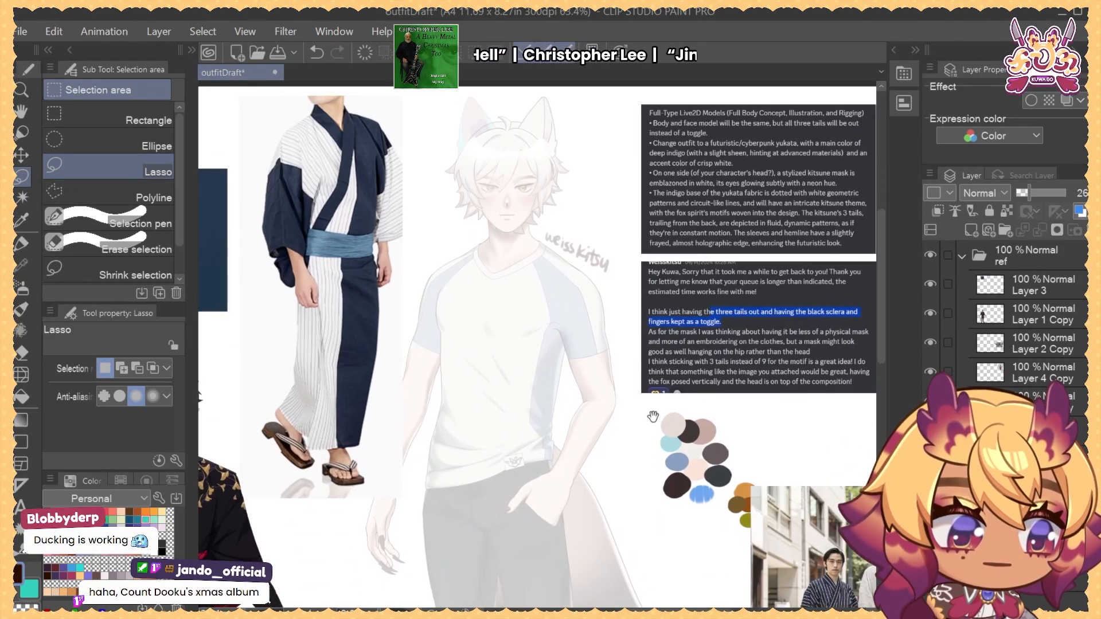
Examine the written commission brief and client message describing the cyberpunk yukata, kitsune mask and three tails
drag(653, 417, 648, 405)
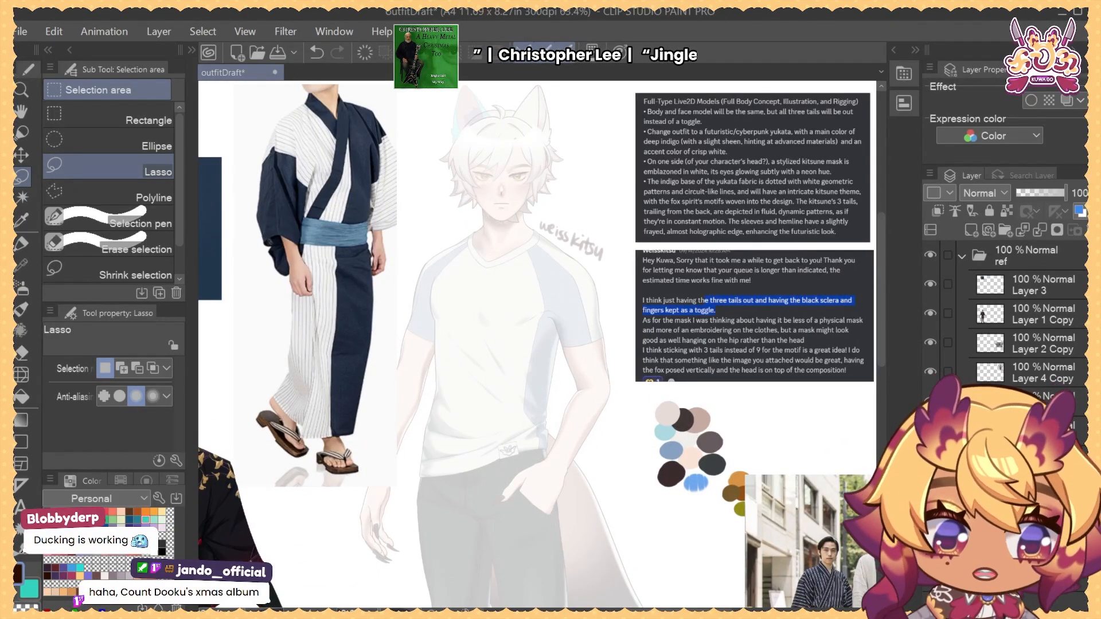
key(b)
drag(605, 284, 590, 322)
drag(642, 376, 660, 353)
scroll(650, 314, down, 3)
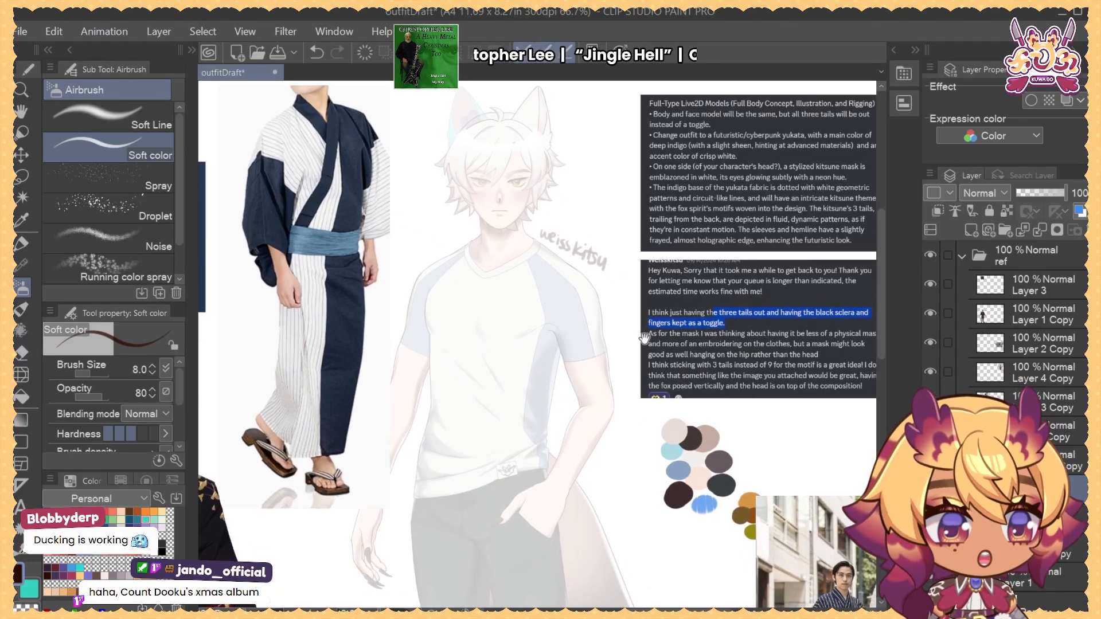
scroll(724, 376, up, 3)
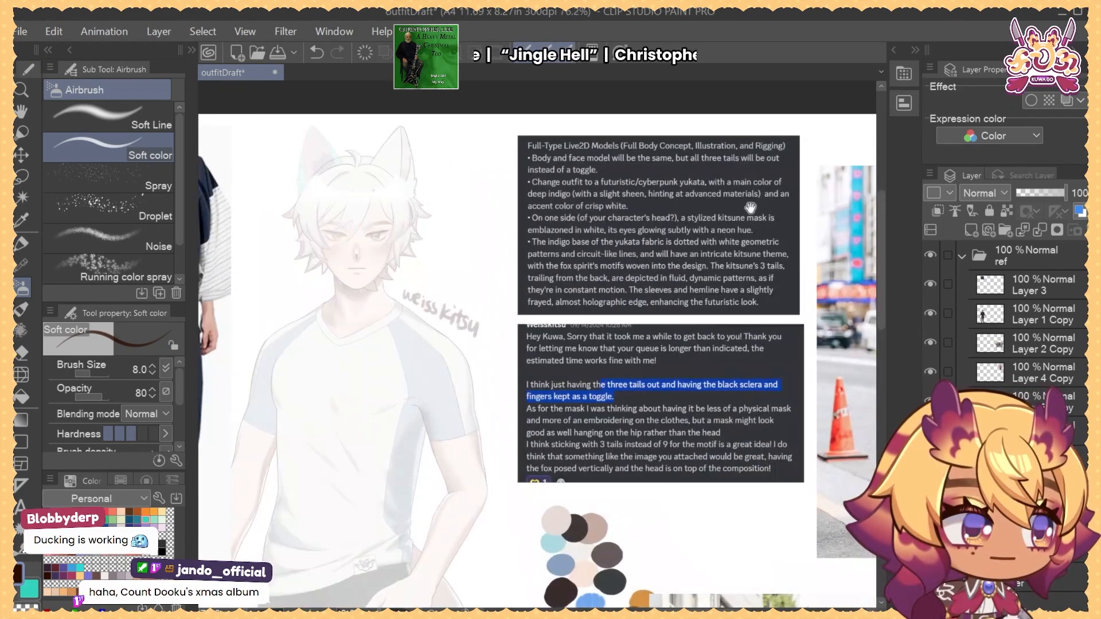
scroll(711, 241, down, 2)
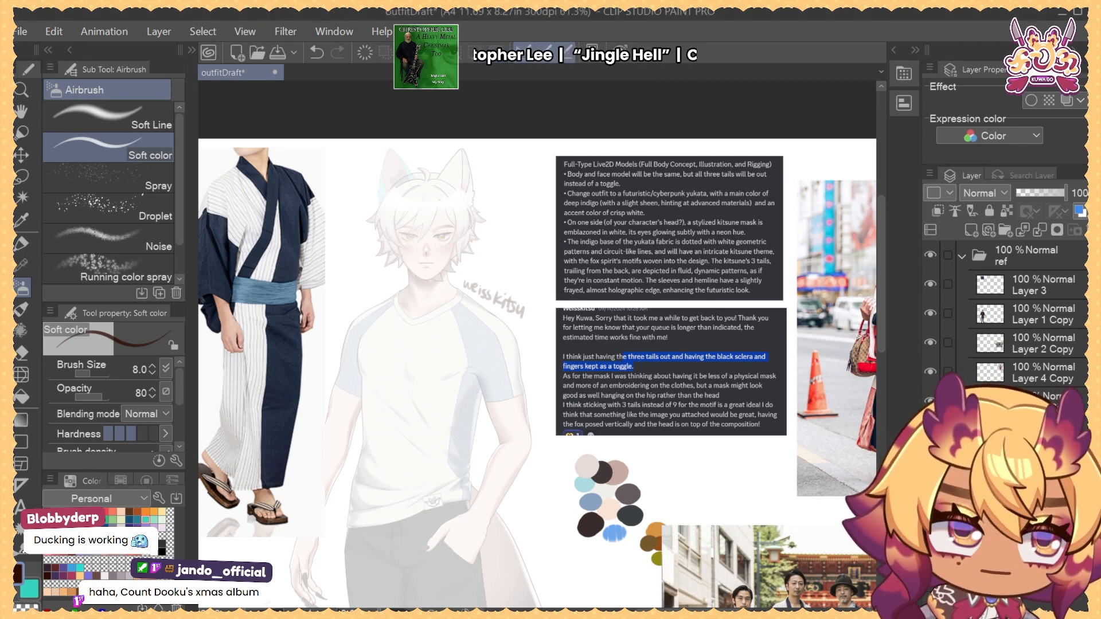
Preview the character layer at full opacity, fade it back to a light guide and select the full-opacity layer
click(1070, 427)
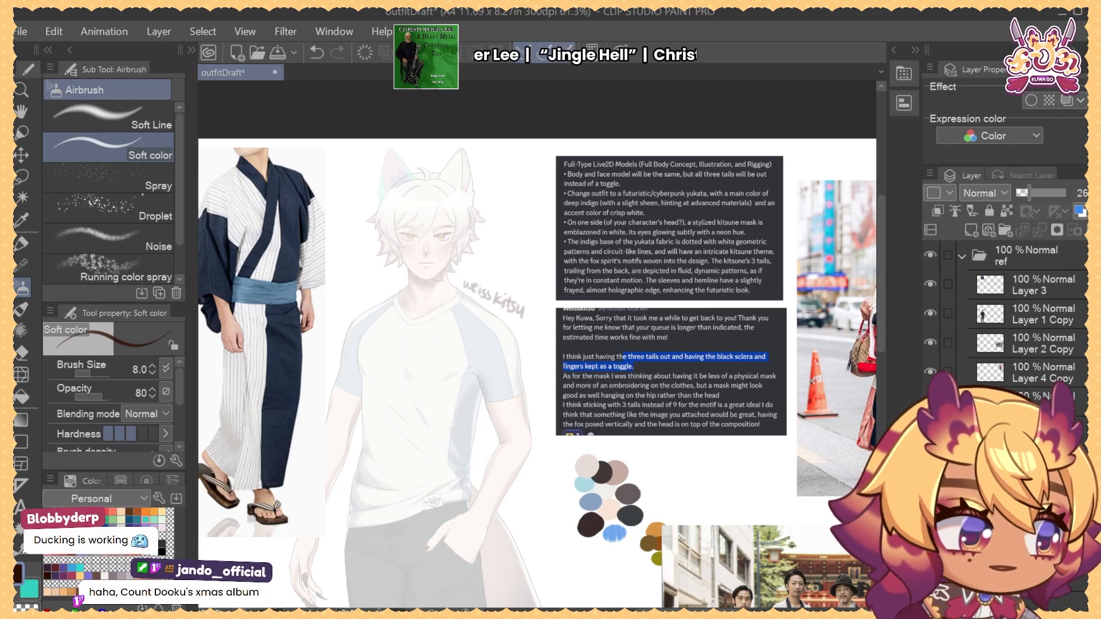
drag(1052, 196, 1068, 198)
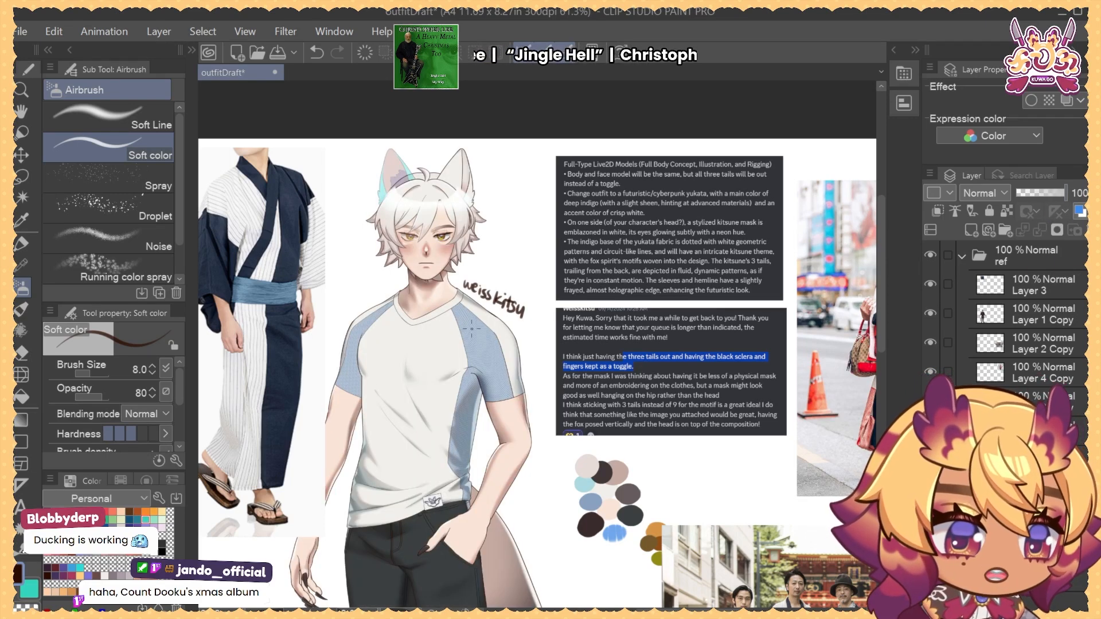
click(1033, 197)
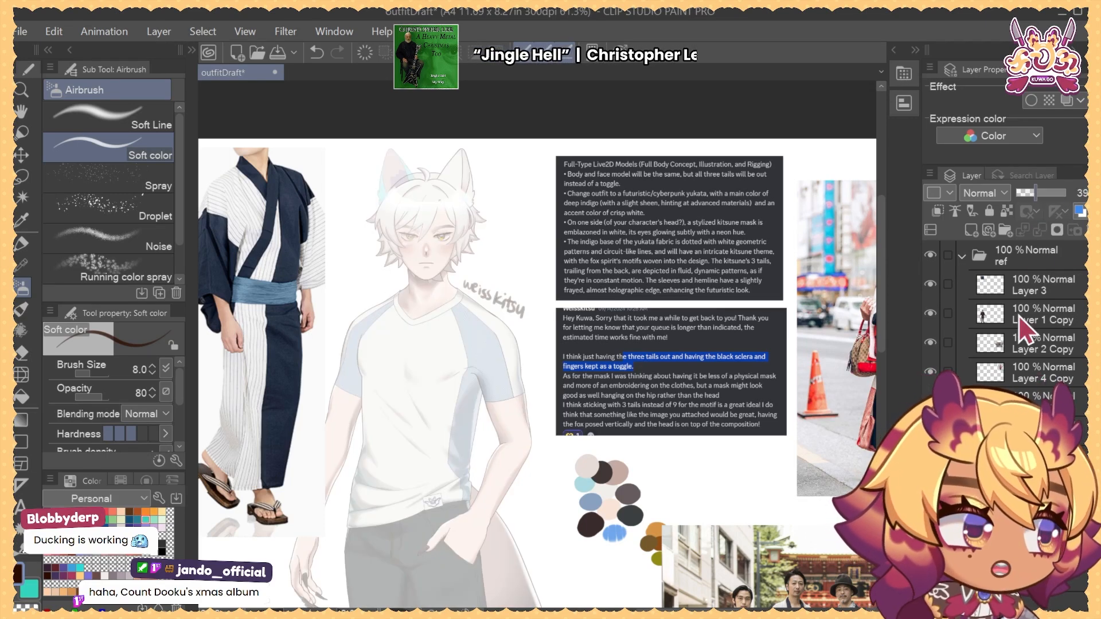
click(1030, 196)
click(1035, 458)
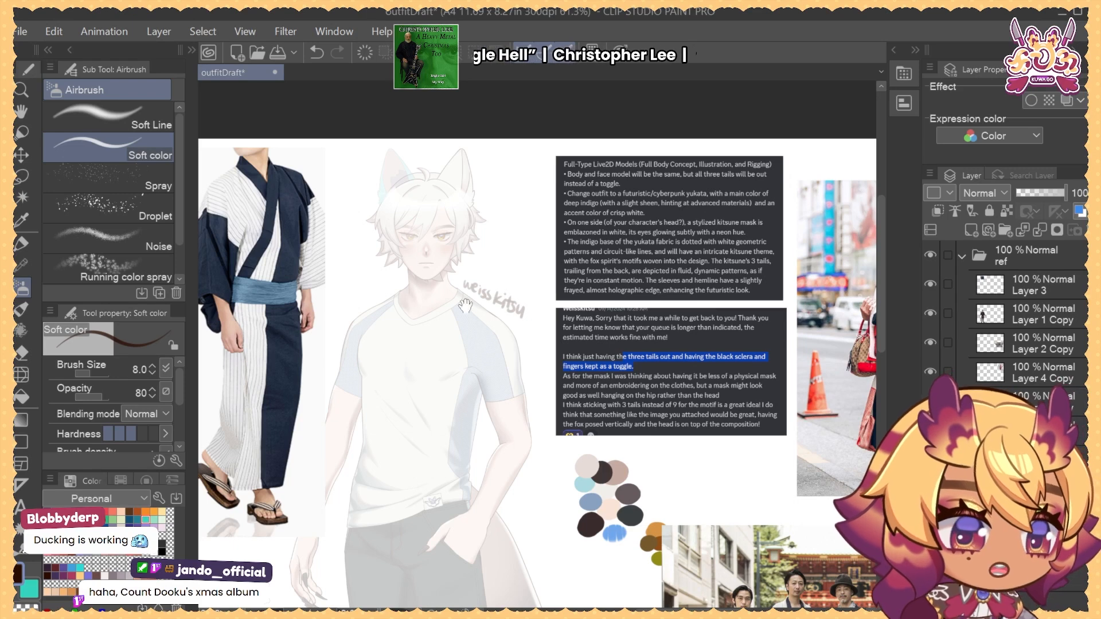
Examine the street photos of kimono outfits, including a close view of the five men in front of the shrine
drag(465, 305, 546, 240)
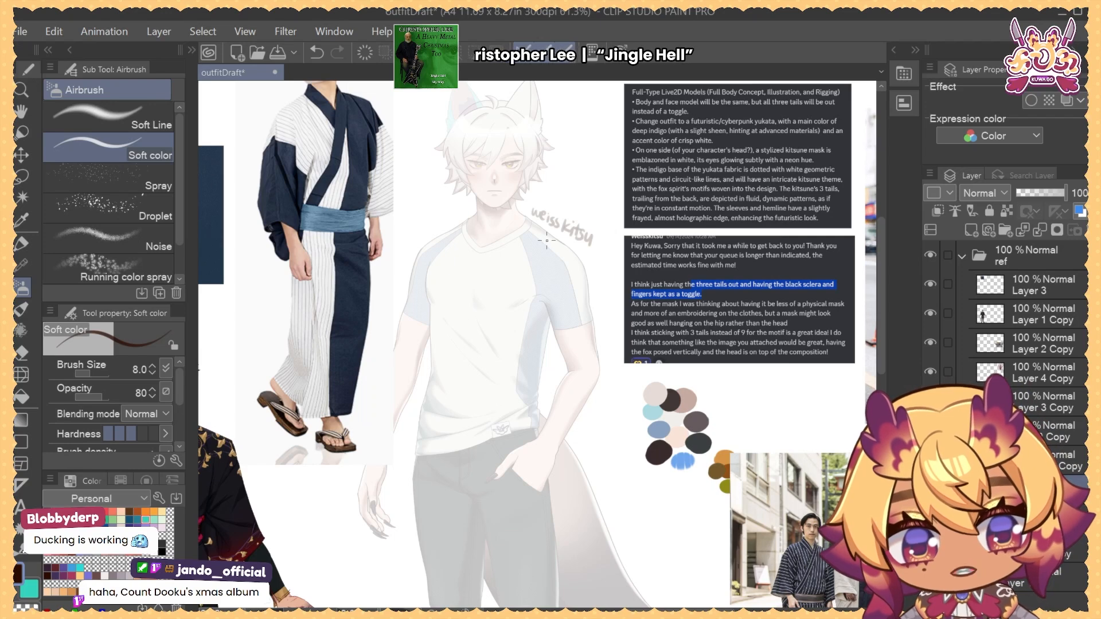
scroll(546, 240, down, 5)
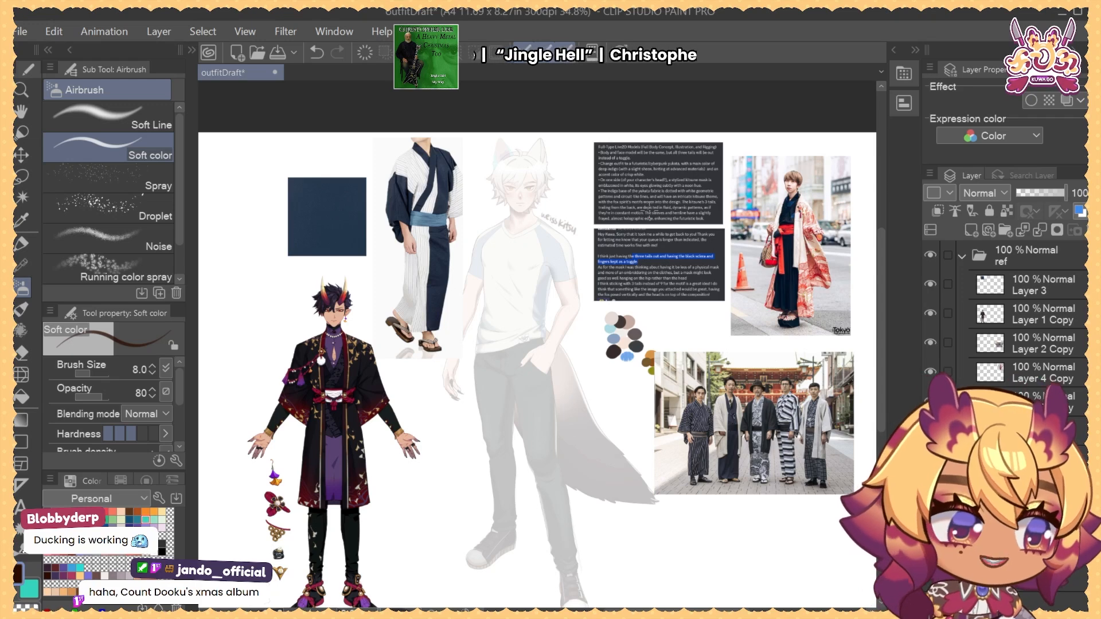
drag(803, 286, 776, 298)
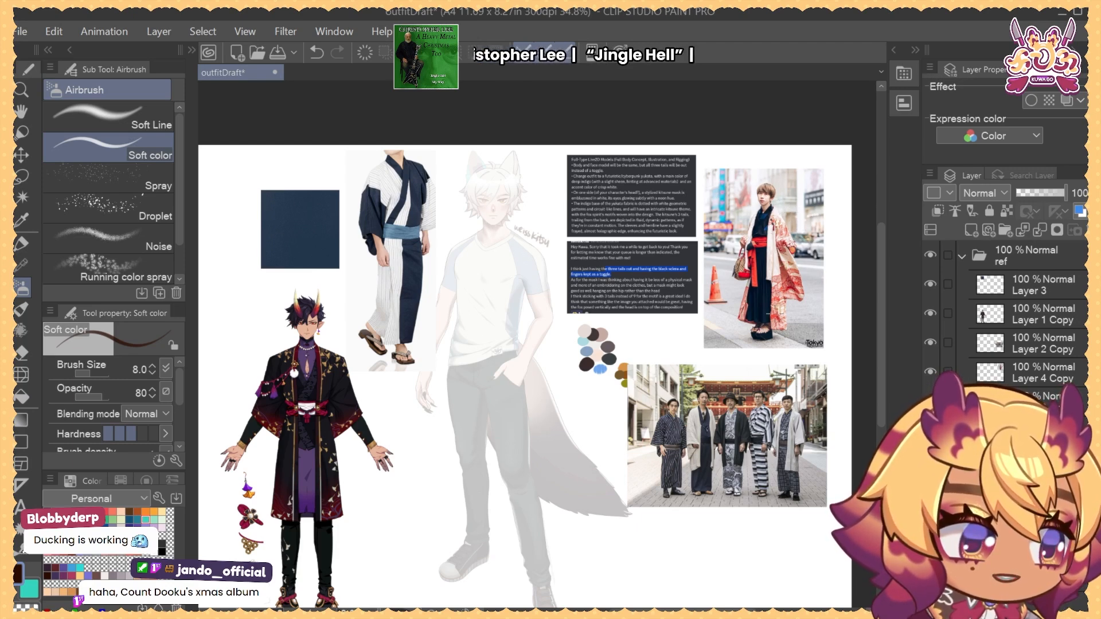
mouse_move(790, 491)
mouse_down()
mouse_move(777, 532)
mouse_move(777, 492)
mouse_move(802, 479)
mouse_up()
drag(794, 420, 778, 394)
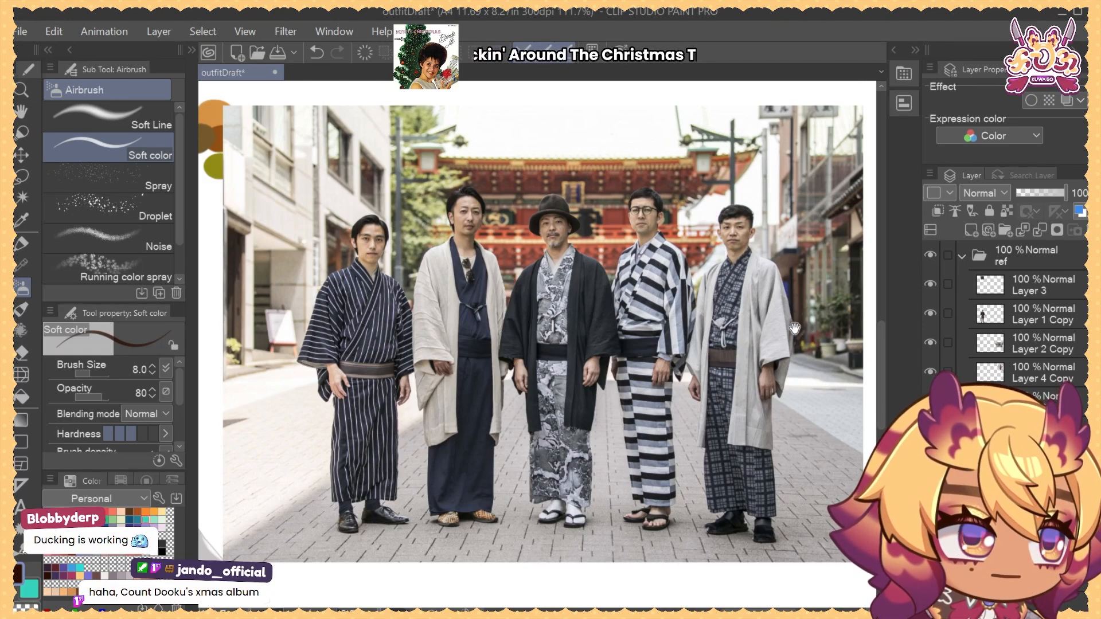
scroll(795, 329, down, 5)
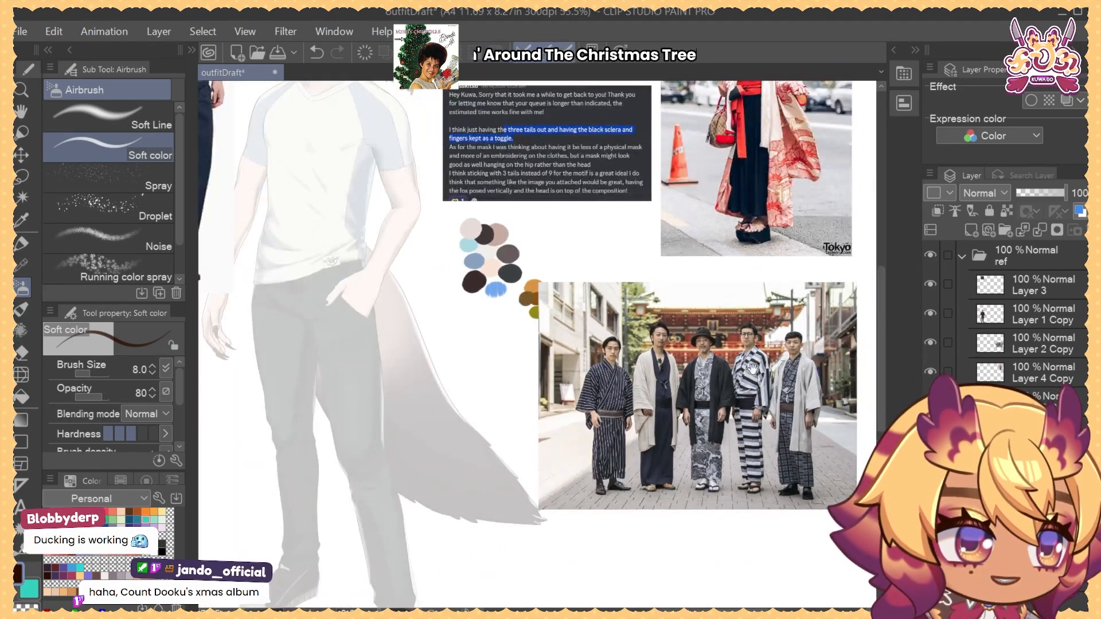
drag(752, 368, 772, 428)
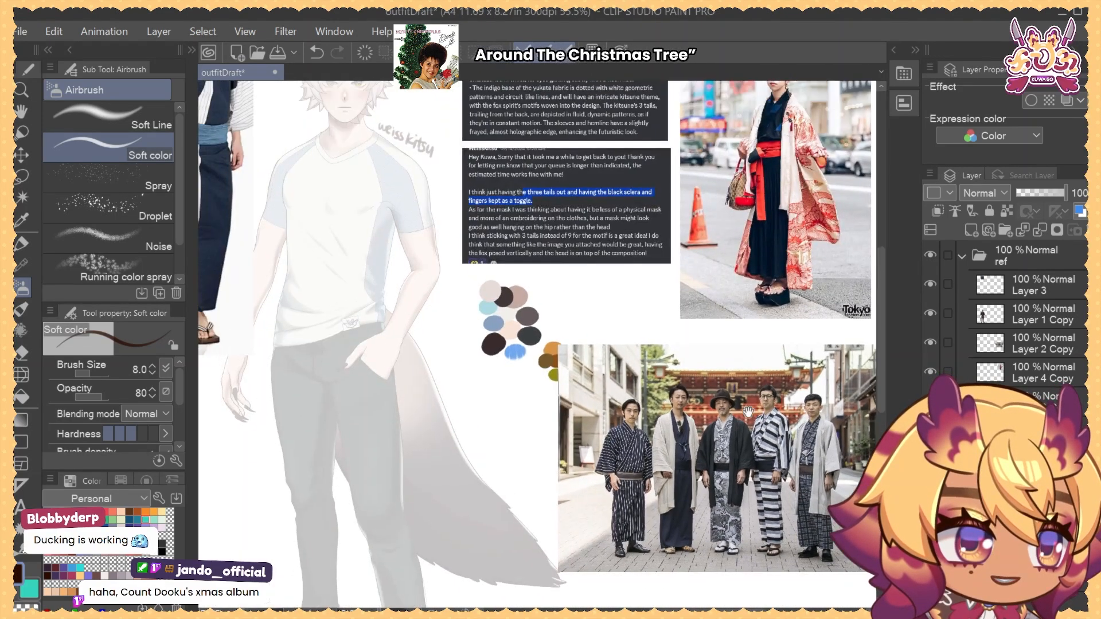
Try to outline a high collar around the character's neck with the soft airbrush at size 6, then undo it
drag(686, 431, 700, 471)
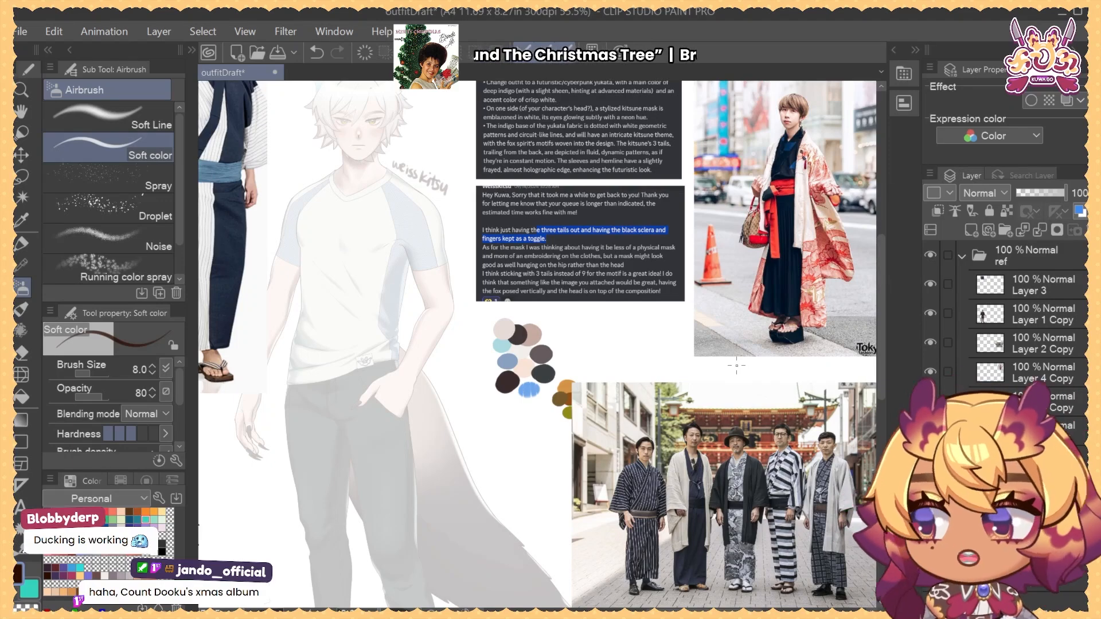
drag(358, 146, 531, 204)
scroll(532, 205, up, 3)
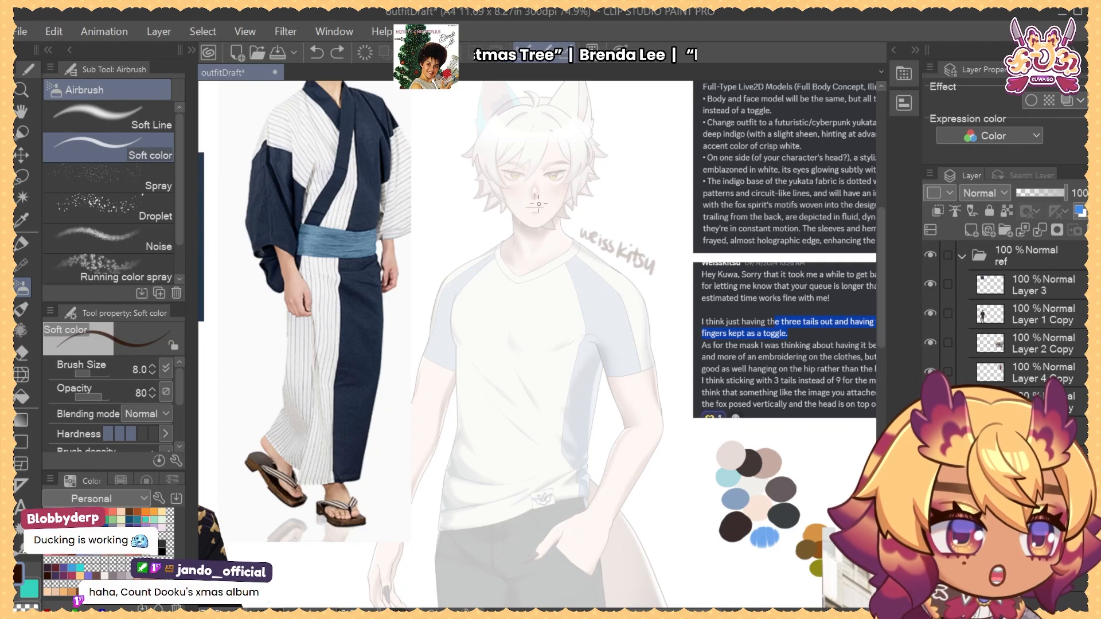
key(bracketleft)
key(bracketleft)
mouse_move(510, 219)
mouse_down()
mouse_move(538, 211)
mouse_move(511, 219)
mouse_move(511, 244)
mouse_up()
key(ctrl+z)
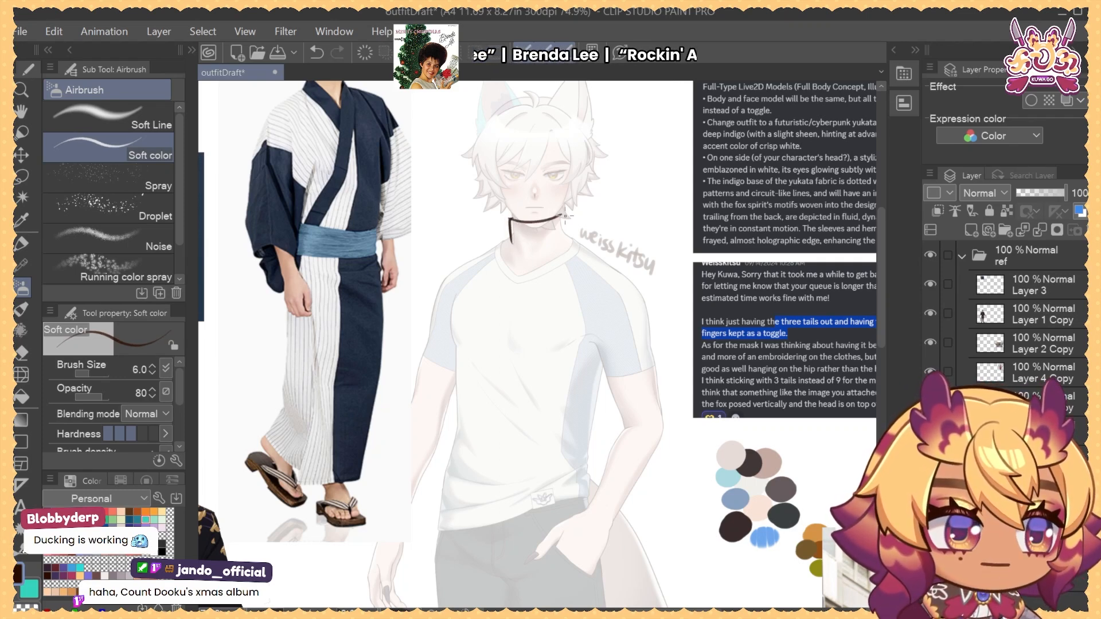
drag(561, 213, 565, 233)
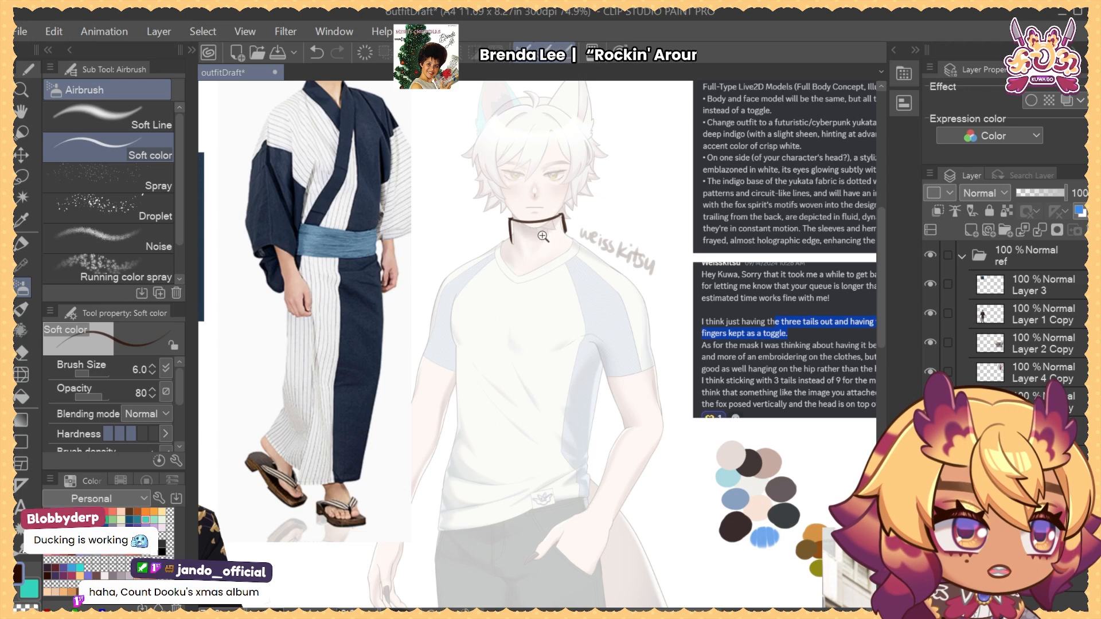
scroll(533, 227, down, 1)
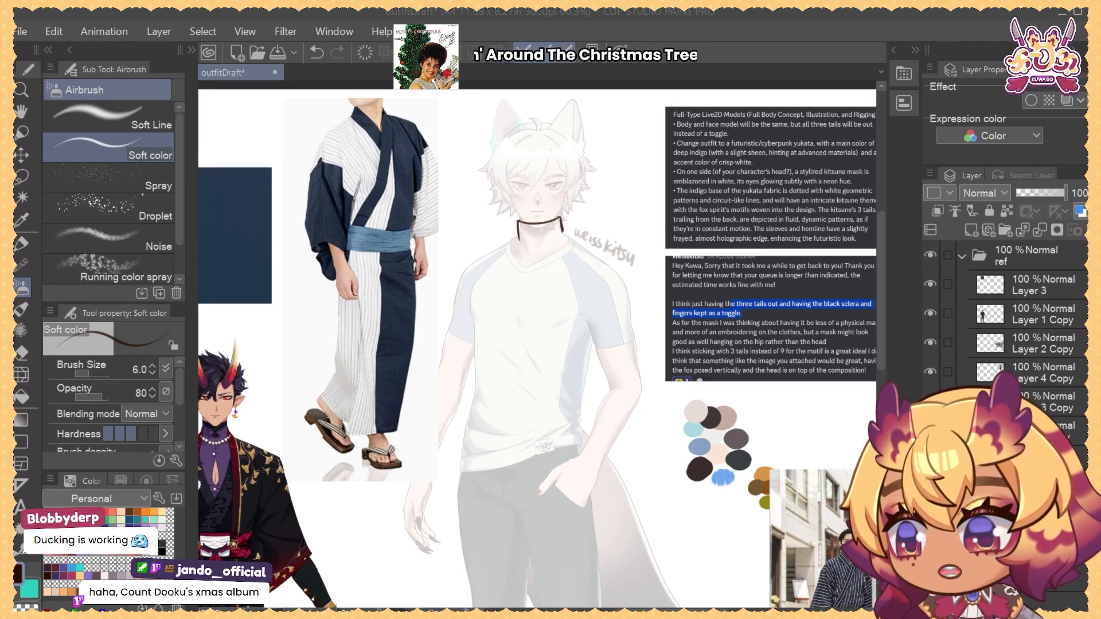
drag(579, 200, 636, 225)
key(ctrl+z)
scroll(583, 253, up, 1)
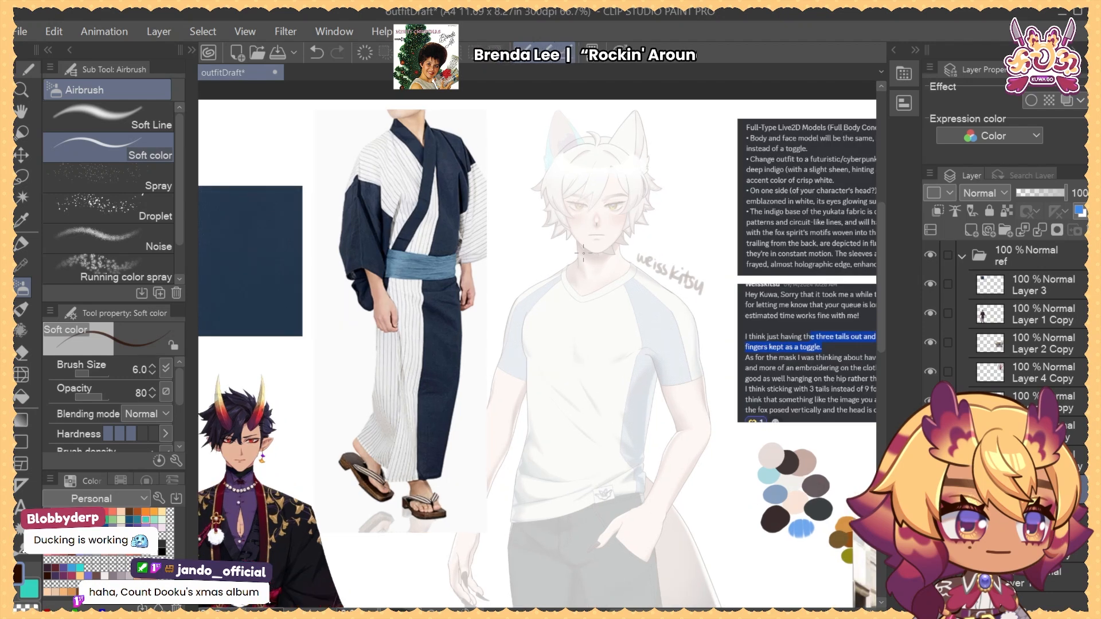
Draw a neckline around the base of the character's neck at brush size 6 and mark the hems of both sleeves
key(bracketleft)
key(bracketleft)
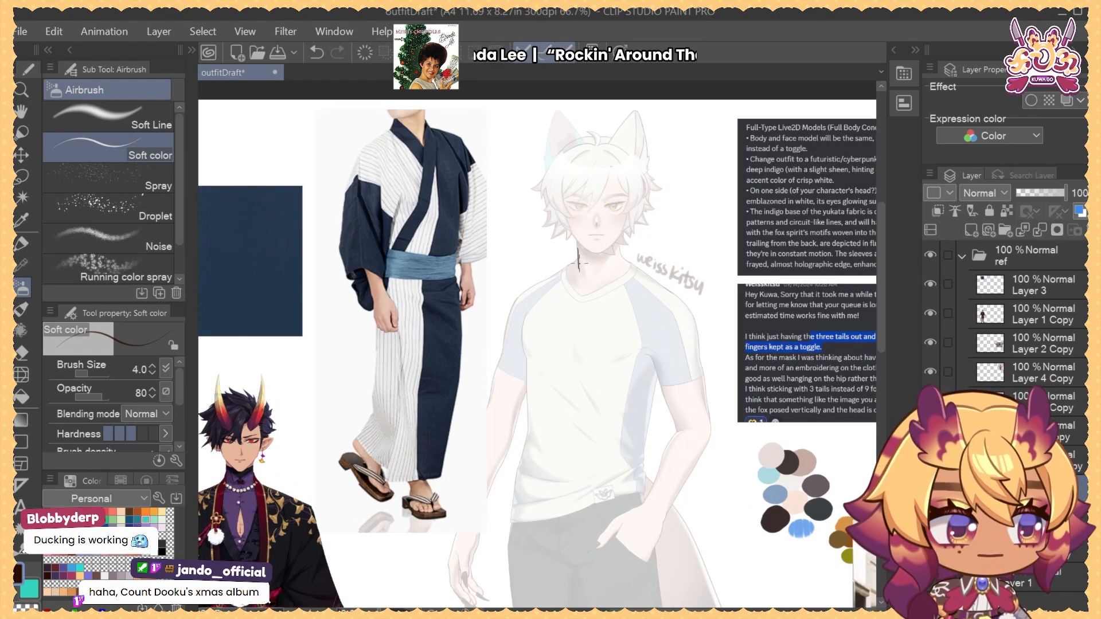
key(bracketright)
key(bracketright)
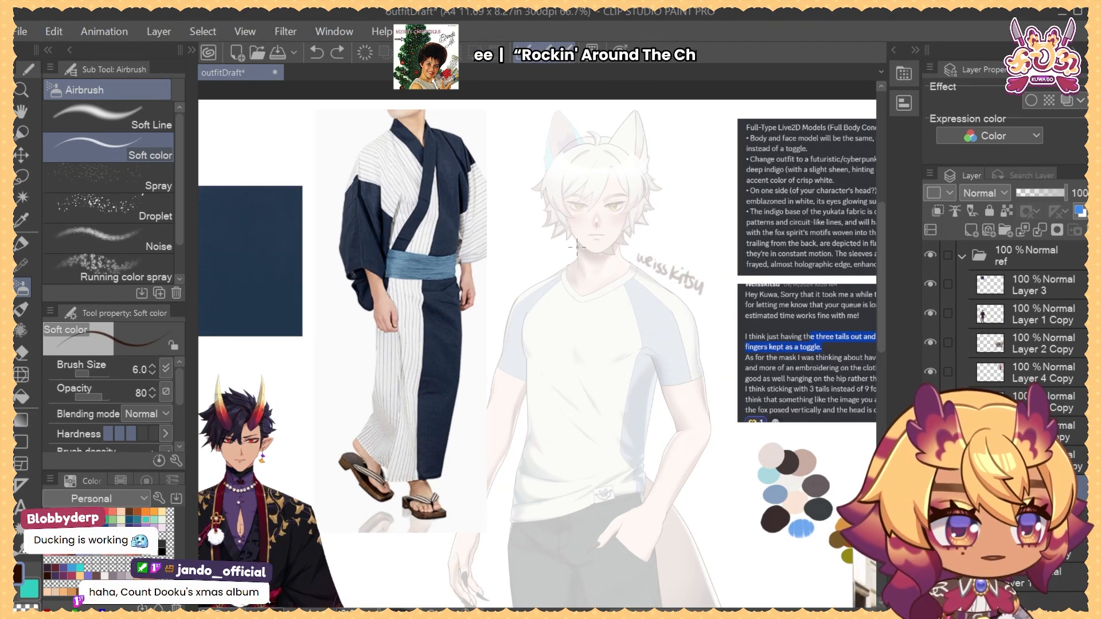
mouse_move(578, 246)
mouse_down()
mouse_move(578, 268)
mouse_move(619, 241)
mouse_up()
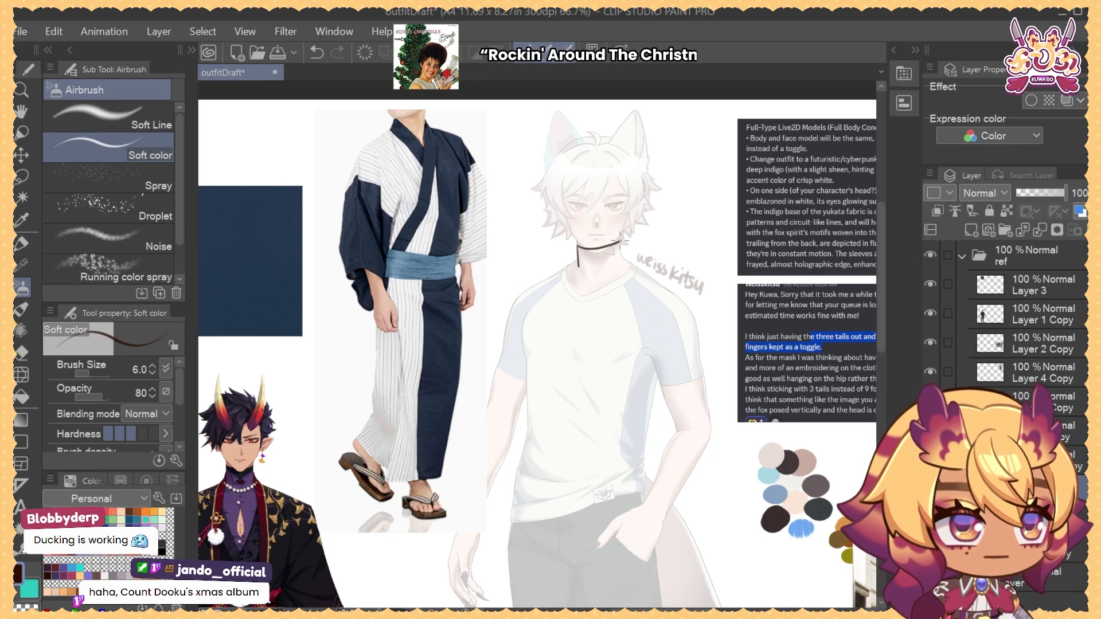
scroll(579, 252, down, 2)
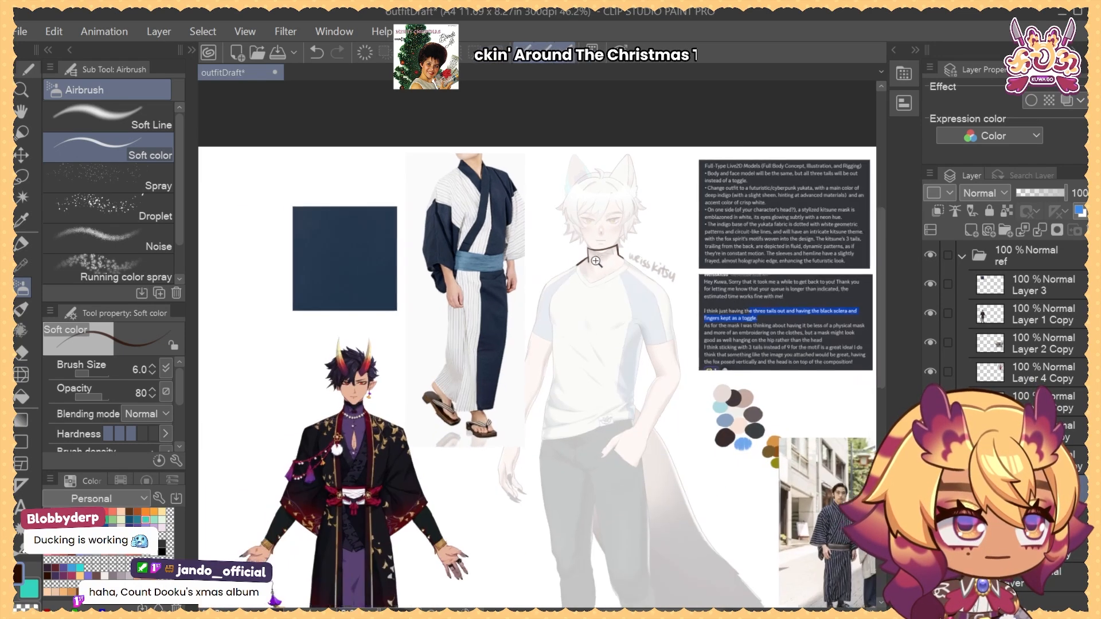
drag(525, 326, 548, 339)
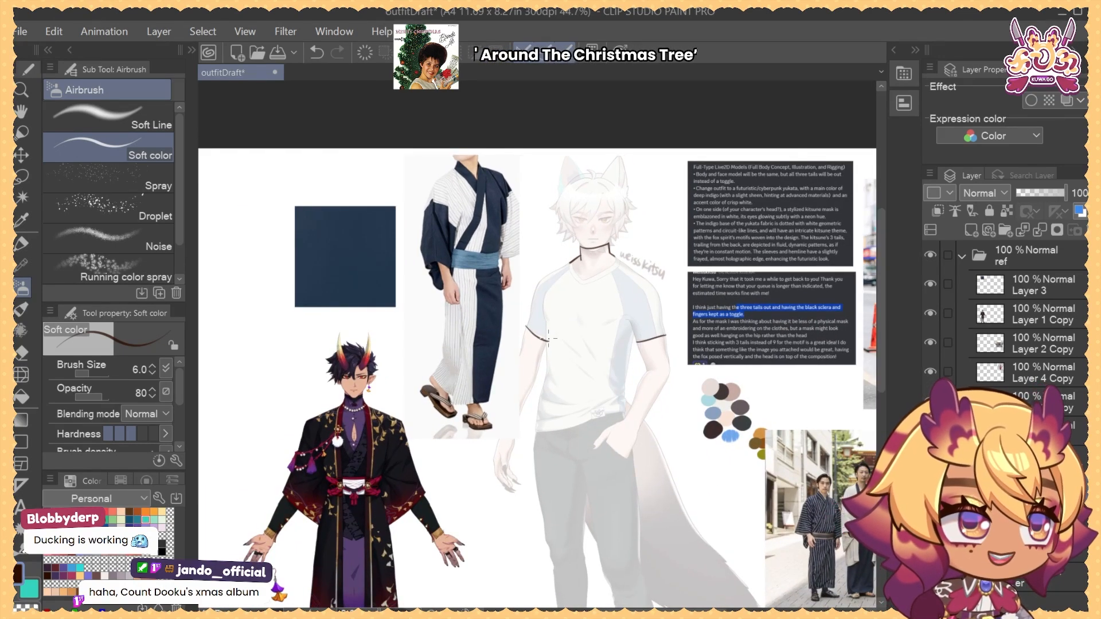
mouse_move(650, 340)
mouse_down()
mouse_move(635, 346)
mouse_move(621, 327)
mouse_up()
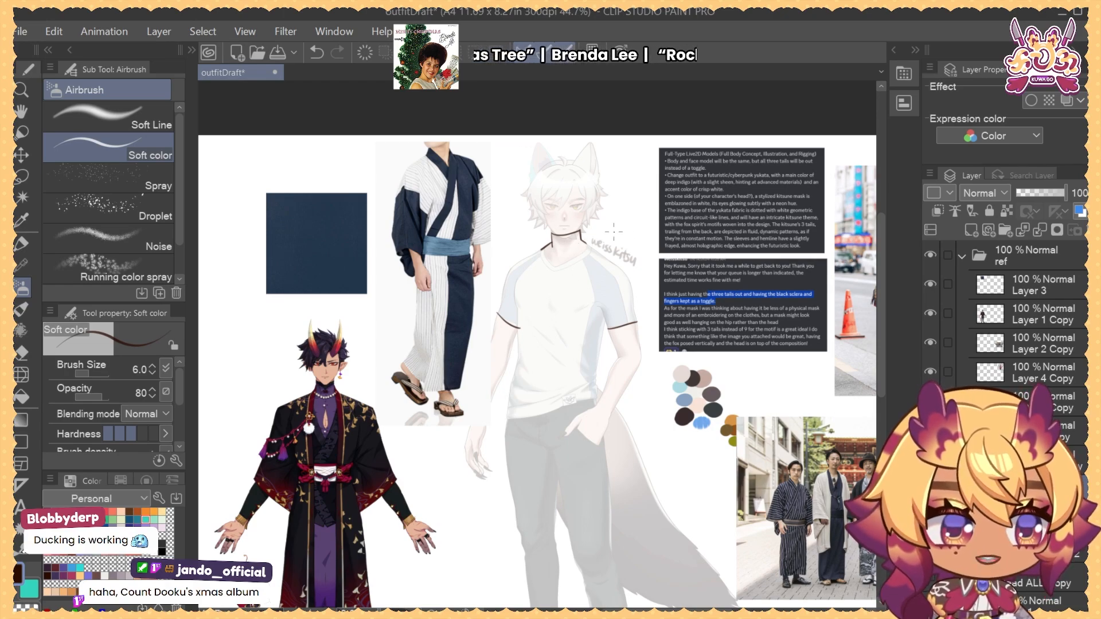
Sketch the crossed yukata collar diagonally over the chest, using the kimono group photo as reference
scroll(838, 462, up, 5)
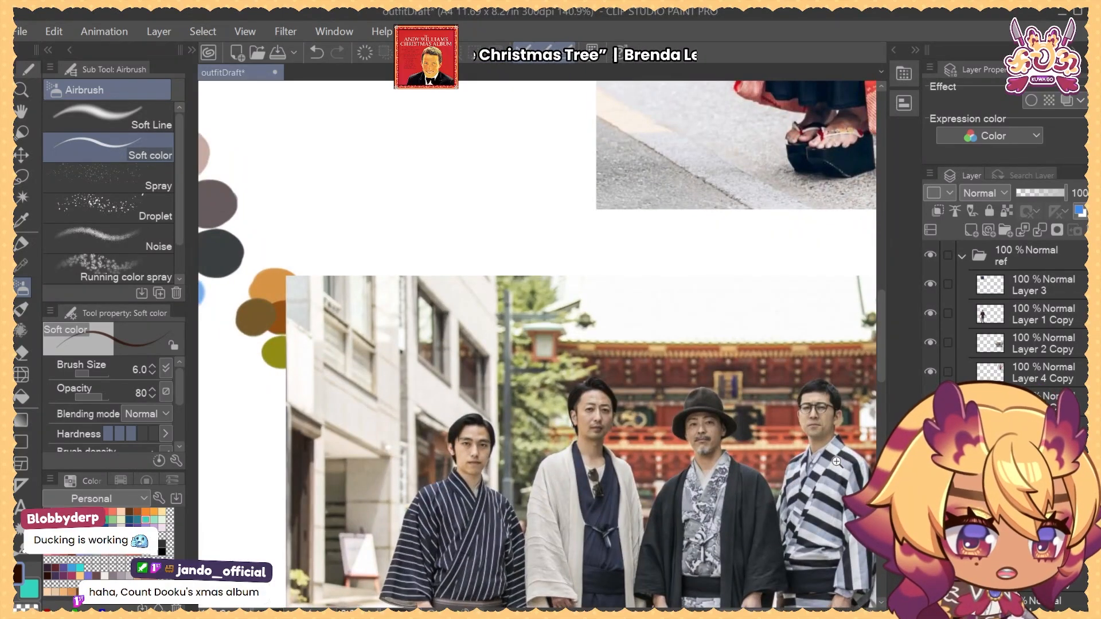
scroll(839, 461, down, 5)
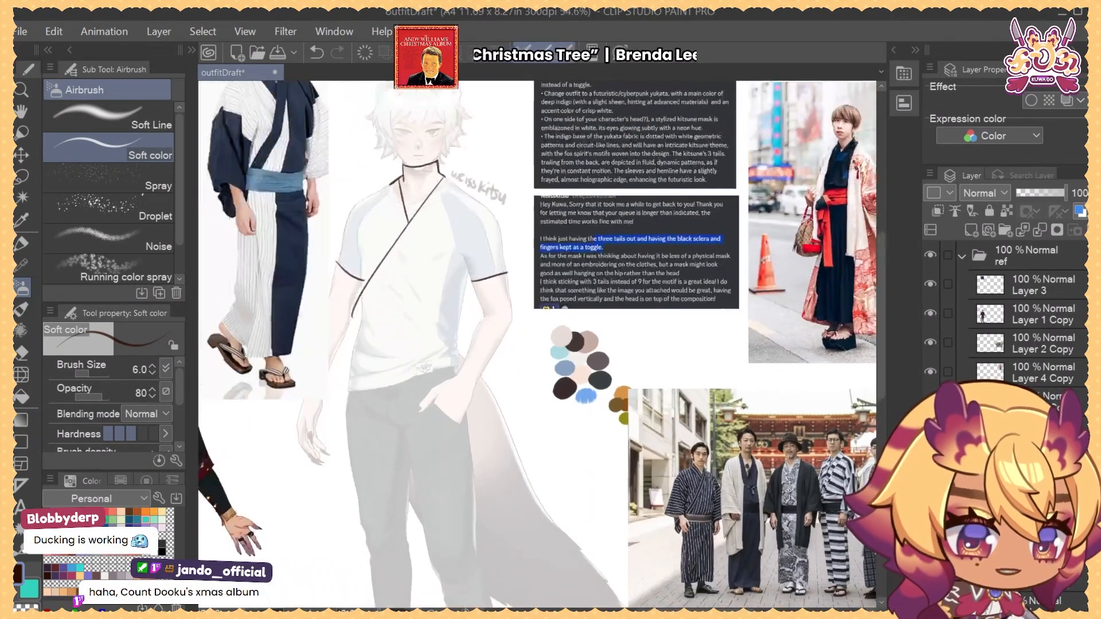
key(ctrl+z)
mouse_move(447, 156)
mouse_down()
mouse_move(468, 197)
mouse_move(531, 196)
mouse_up()
drag(487, 216, 493, 250)
key(ctrl+z)
Move the kimono group photo beside the character and place the navy swatch below it
drag(831, 520, 489, 328)
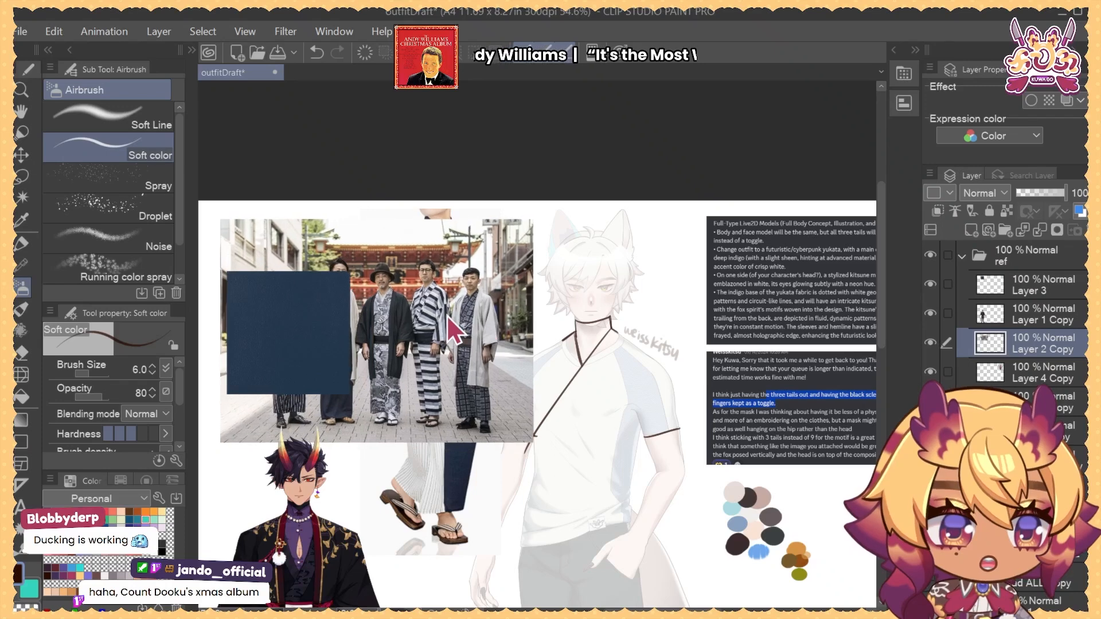
drag(327, 320, 463, 523)
click(789, 278)
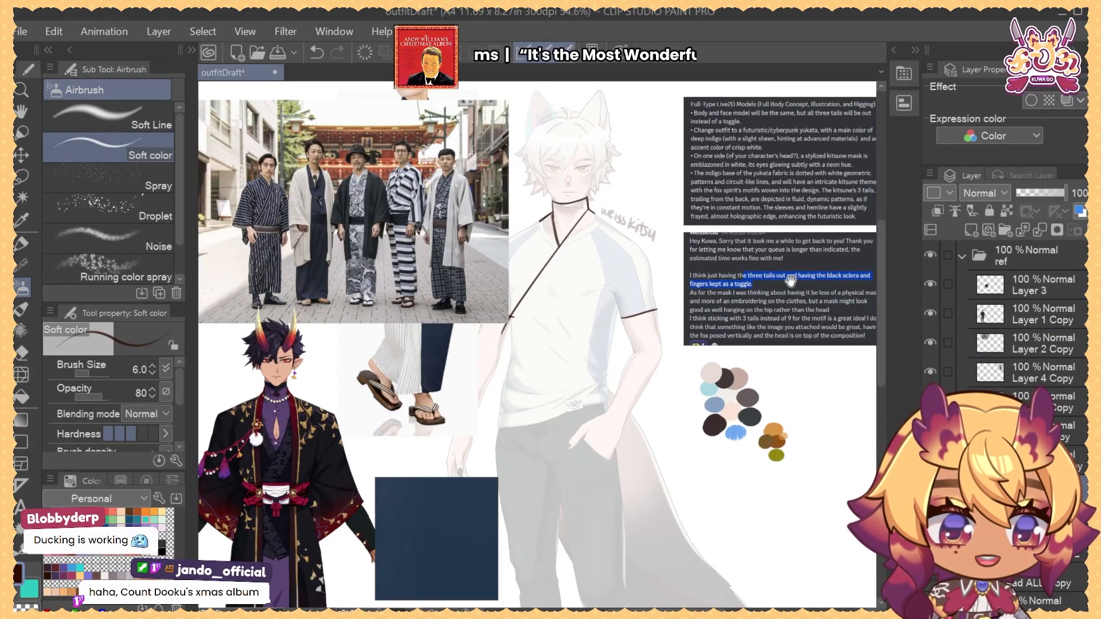
drag(788, 278, 761, 274)
Move the striped yukata photo below the colour palette and undo the stray stroke next to the palette
drag(395, 384, 752, 520)
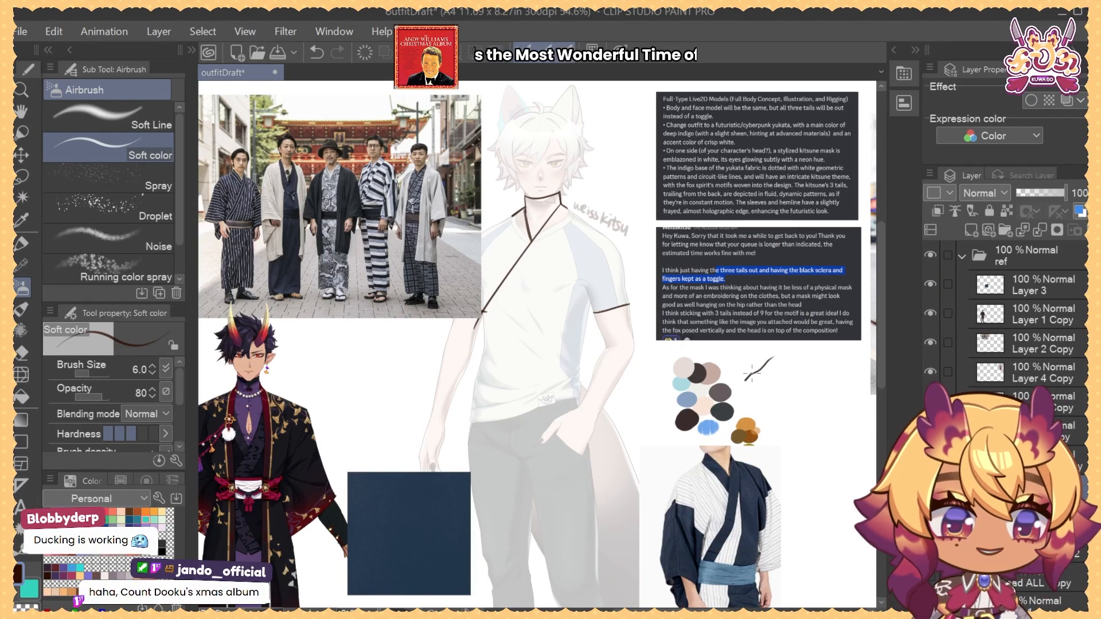
key(ctrl+z)
drag(808, 337, 799, 365)
mouse_move(438, 282)
mouse_down()
mouse_move(397, 311)
mouse_move(386, 283)
mouse_up()
ctrl+shift+click(817, 333)
drag(820, 333, 767, 303)
mouse_move(687, 438)
mouse_down()
mouse_move(701, 413)
mouse_move(679, 426)
mouse_up()
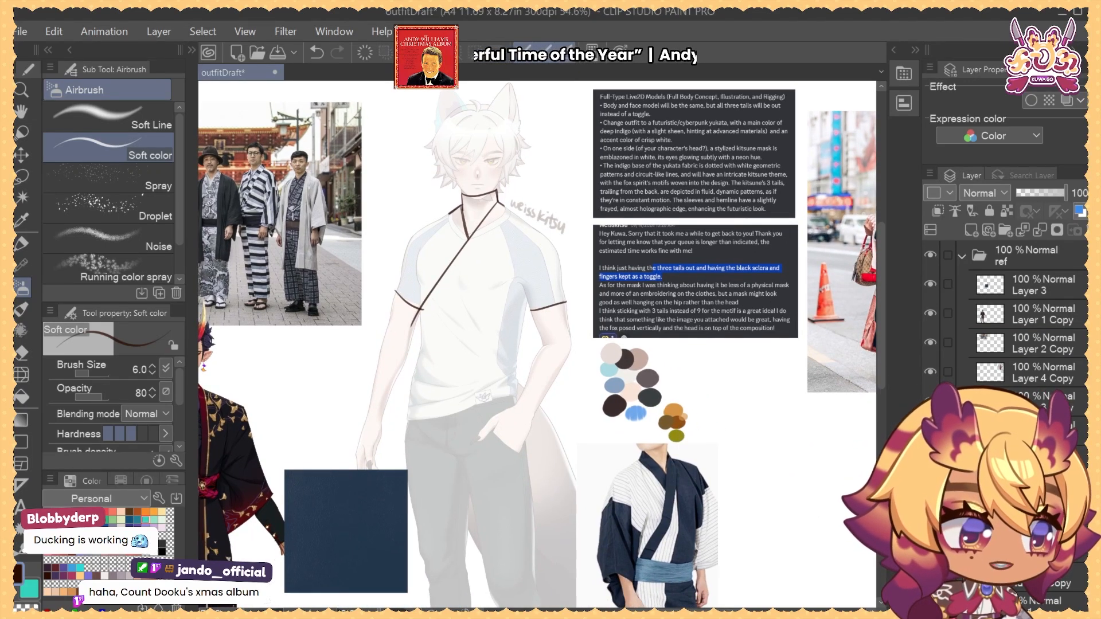
Try to draw a horizontal obi line across the character's waist
scroll(931, 456, down, 1)
click(929, 457)
click(930, 457)
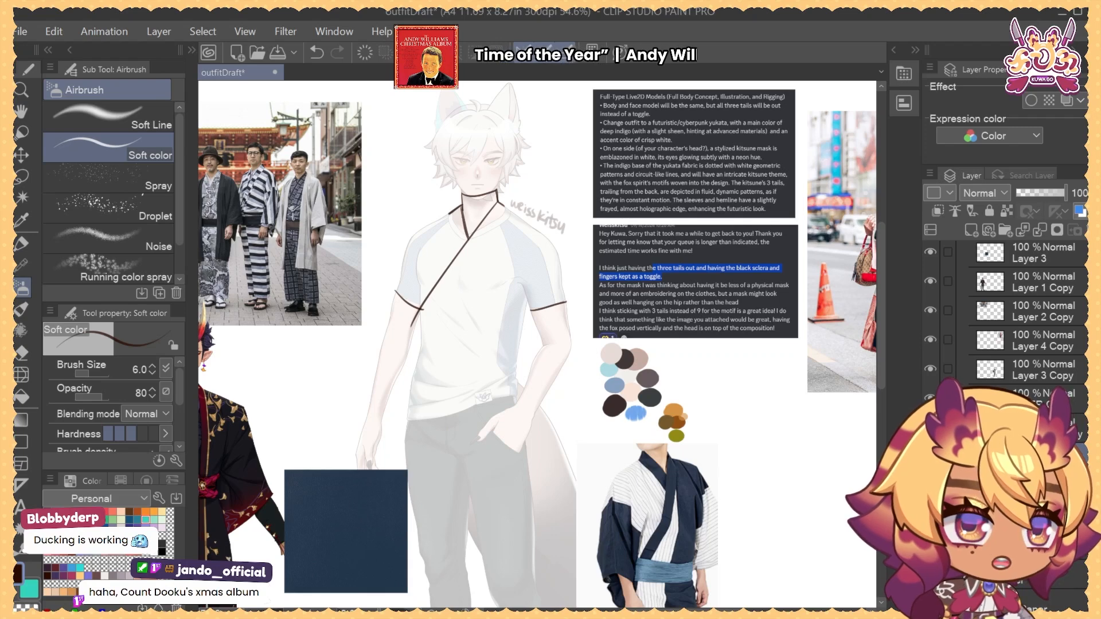
drag(518, 288, 531, 272)
mouse_move(427, 315)
mouse_down()
mouse_move(473, 319)
mouse_move(500, 301)
mouse_move(544, 330)
mouse_up()
key(ctrl+z)
drag(472, 286, 473, 300)
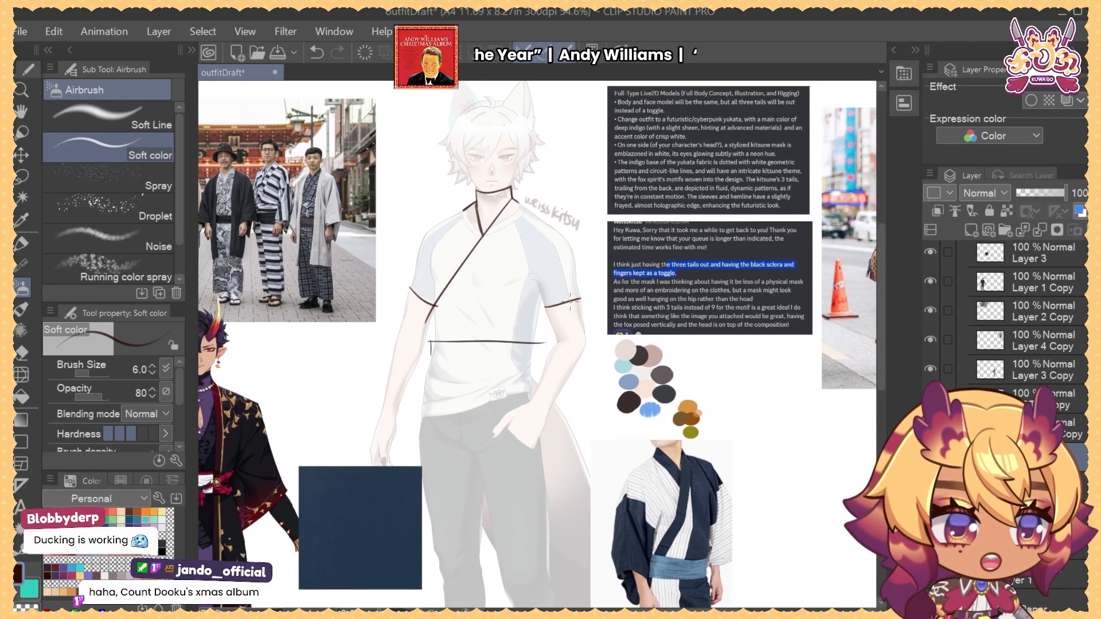
Draw the upper and lower edges of the obi belt across the character's waist, redoing the uneven strokes
scroll(576, 309, down, 2)
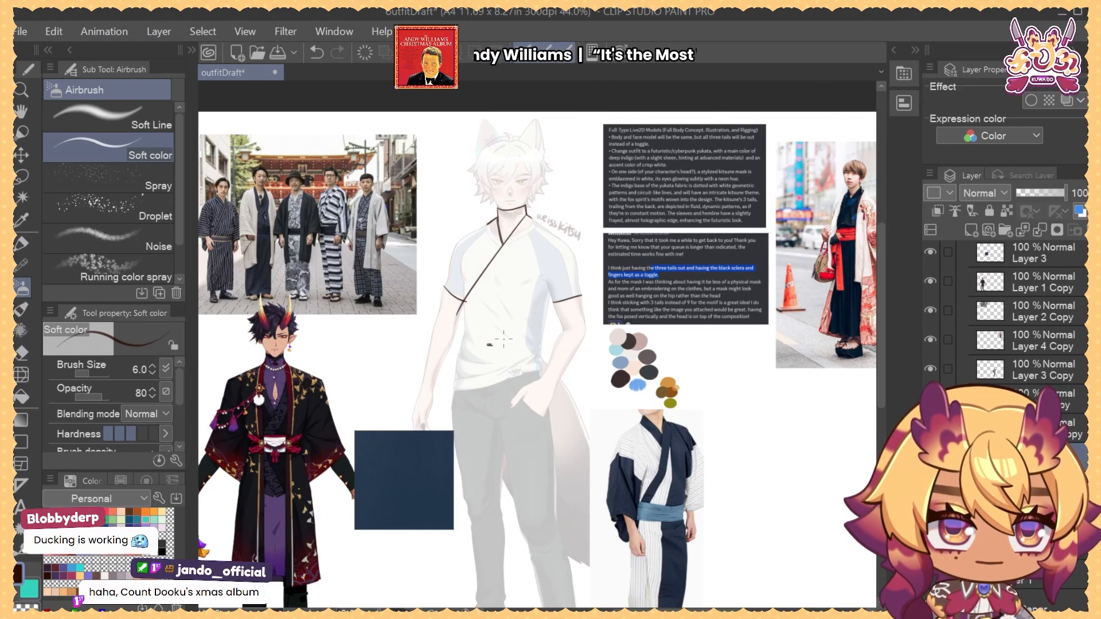
drag(457, 342, 545, 344)
key(ctrl+z)
drag(463, 336, 544, 335)
key(ctrl+z)
key(ctrl+z)
drag(461, 340, 545, 343)
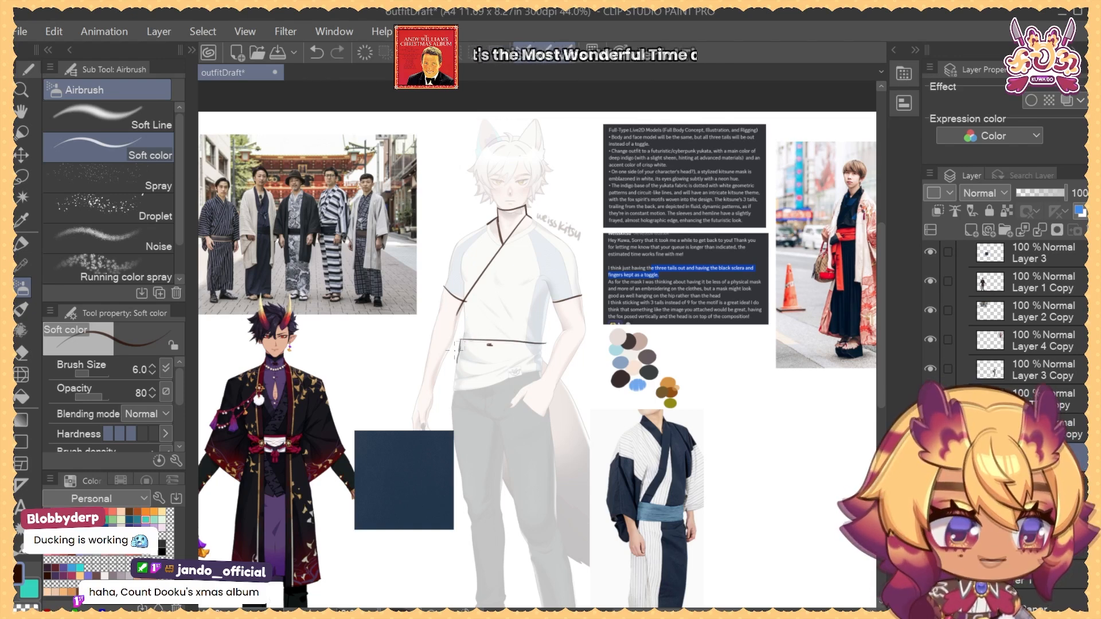
drag(457, 358, 545, 358)
Circle the front of the rightmost man's outfit in the group photo and examine the teal haori reference up close
scroll(545, 245, up, 4)
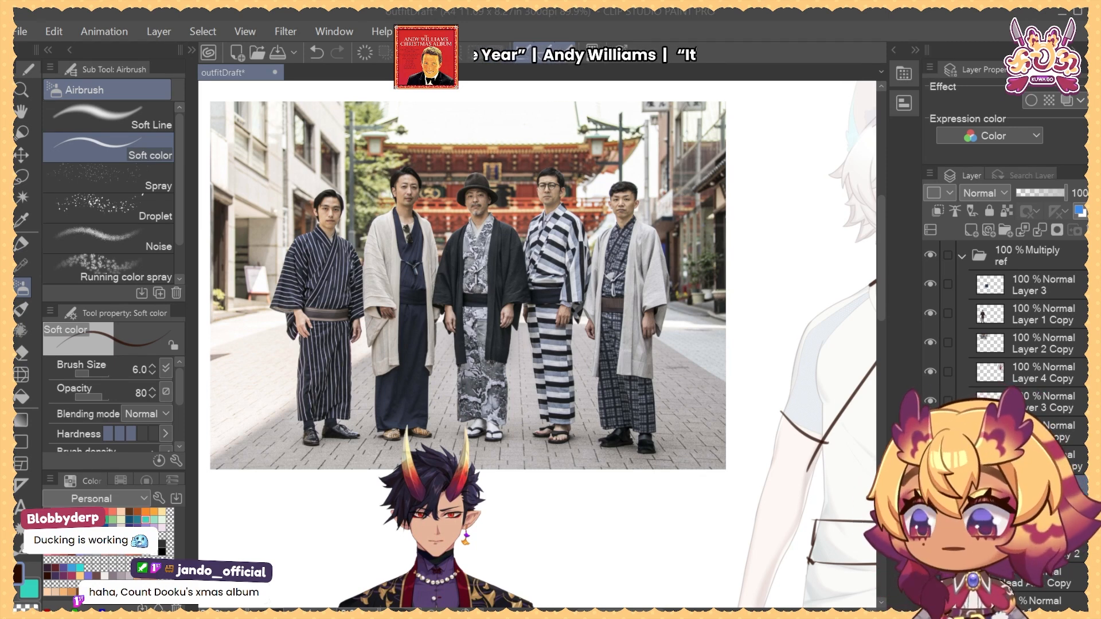
mouse_move(633, 265)
mouse_down()
mouse_move(593, 275)
mouse_move(636, 282)
mouse_up()
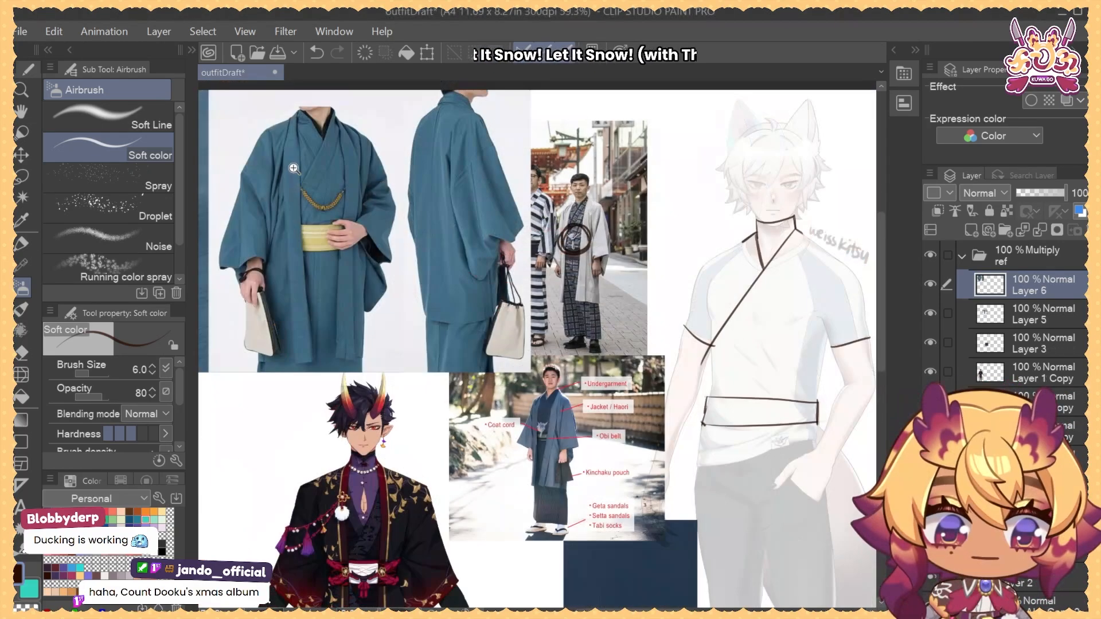
click(316, 170)
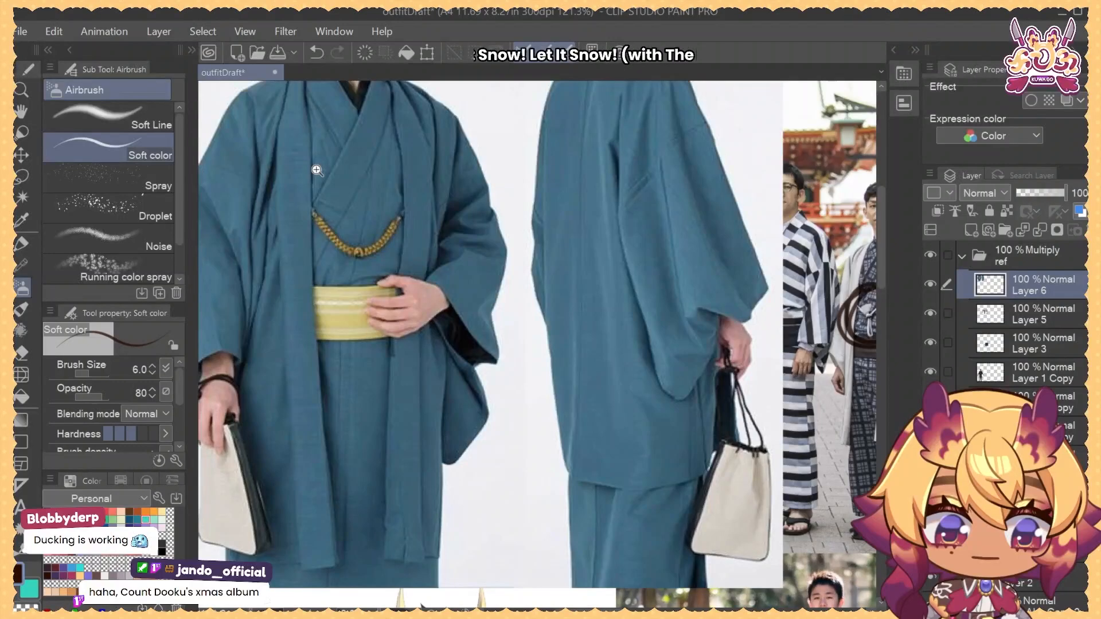
scroll(316, 171, up, 3)
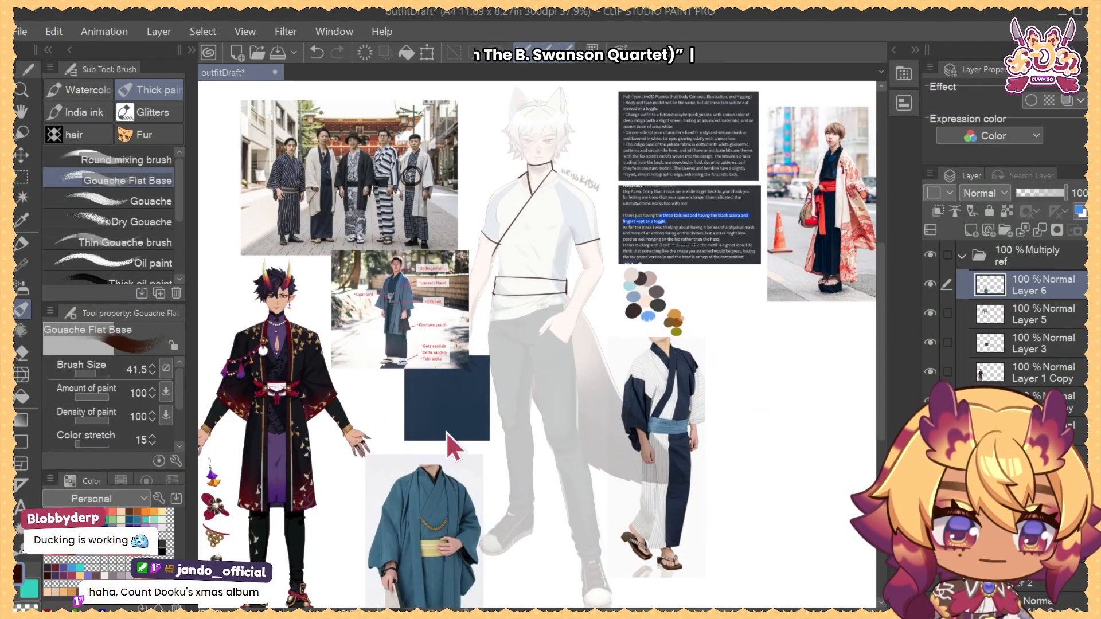
Reposition the navy swatch above the teal haori photo and move the labelled kimono photo away from the character
ctrl+shift+click(446, 432)
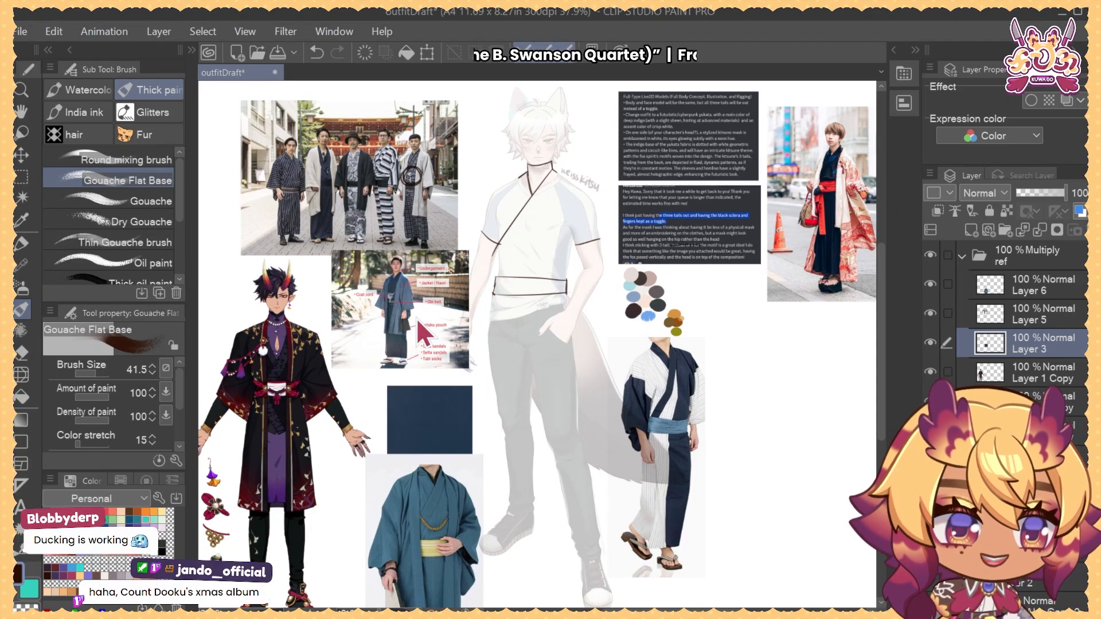
drag(416, 317, 400, 326)
click(974, 281)
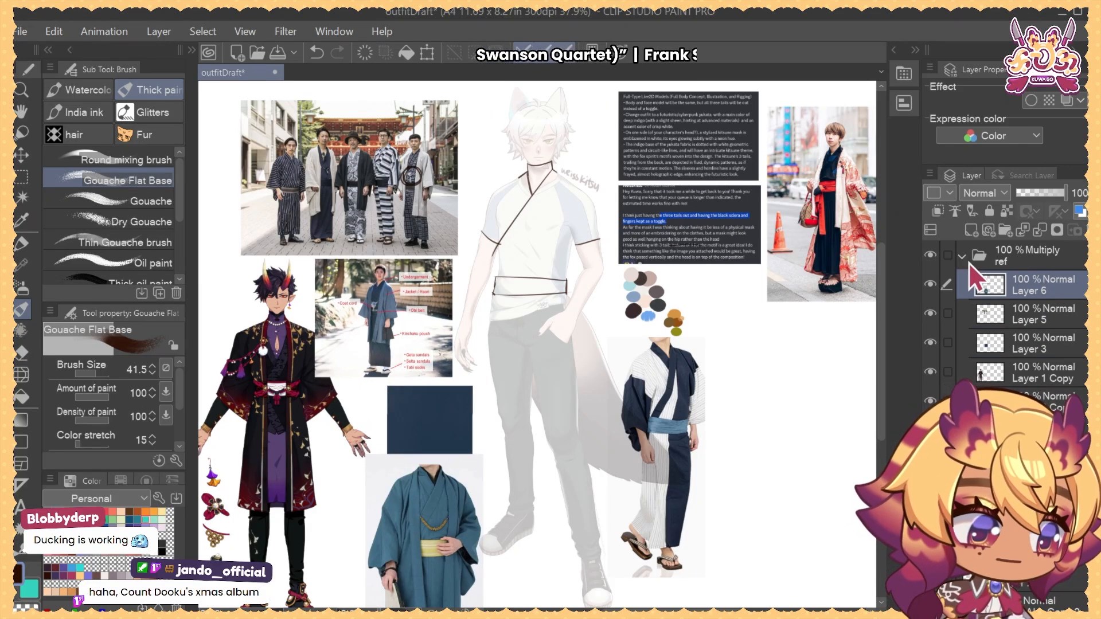
Collapse the ref folder and make Layer 4 the active layer with the soft airbrush ready
click(975, 260)
click(997, 292)
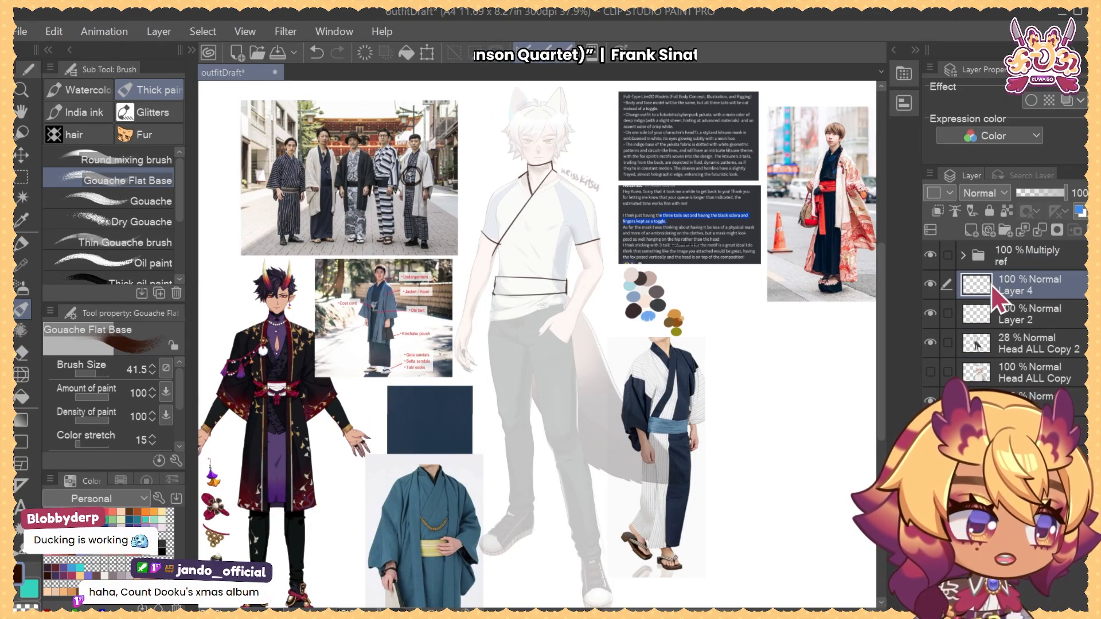
drag(646, 311, 636, 357)
key(m)
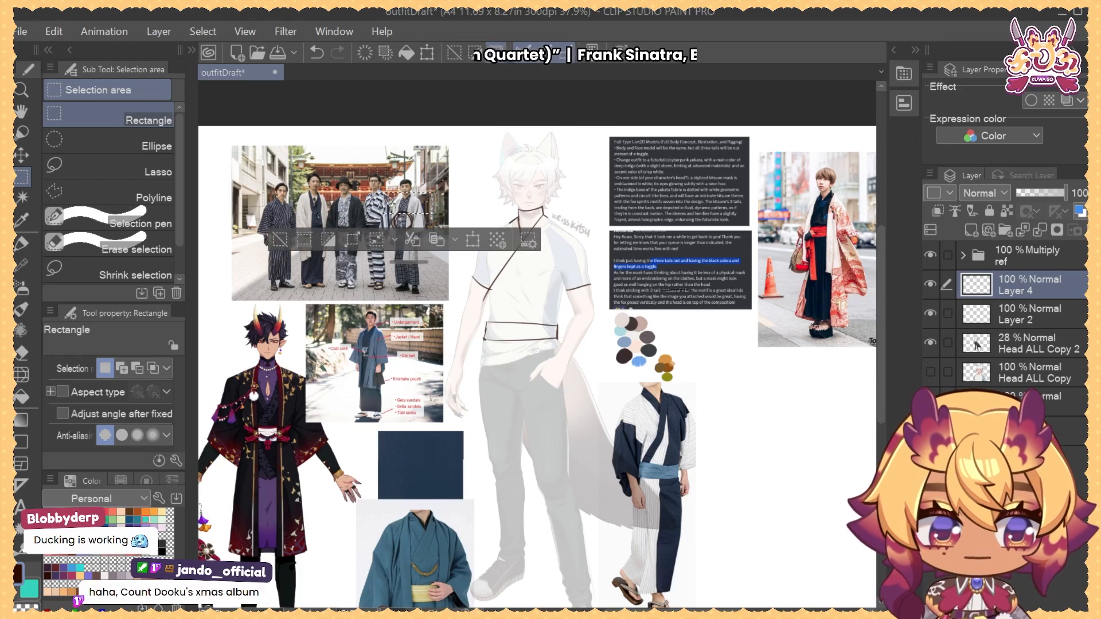
drag(457, 256, 438, 242)
key(b)
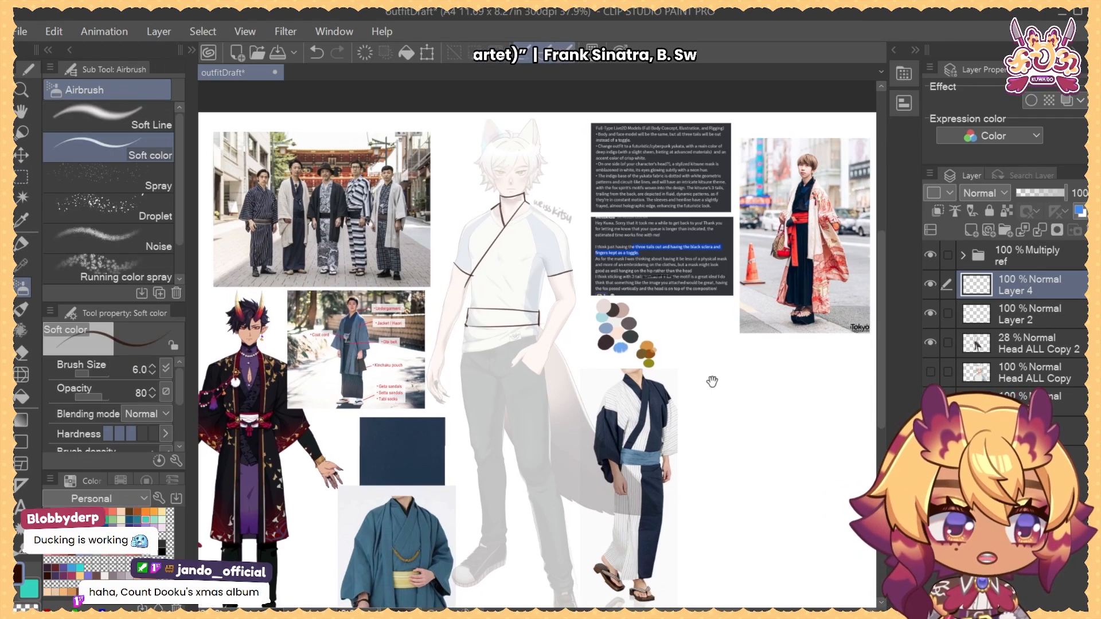
drag(713, 380, 728, 436)
Give the Layer 2 lines a blue layer color, test them at 52% opacity and restore full opacity
click(1020, 311)
click(1043, 193)
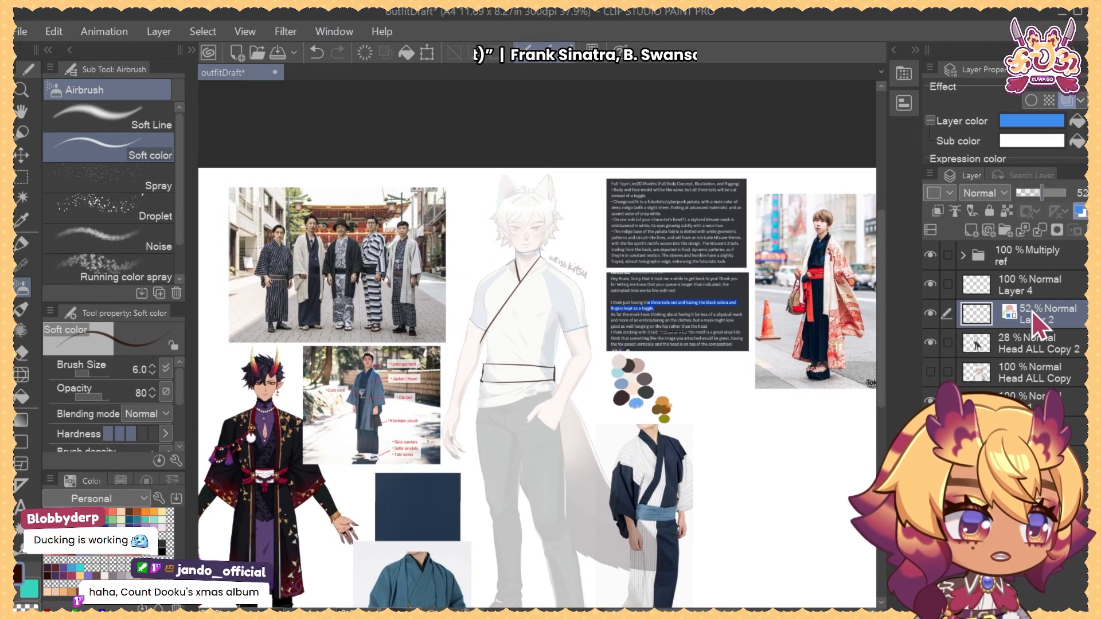
click(1064, 193)
click(1032, 285)
key(b)
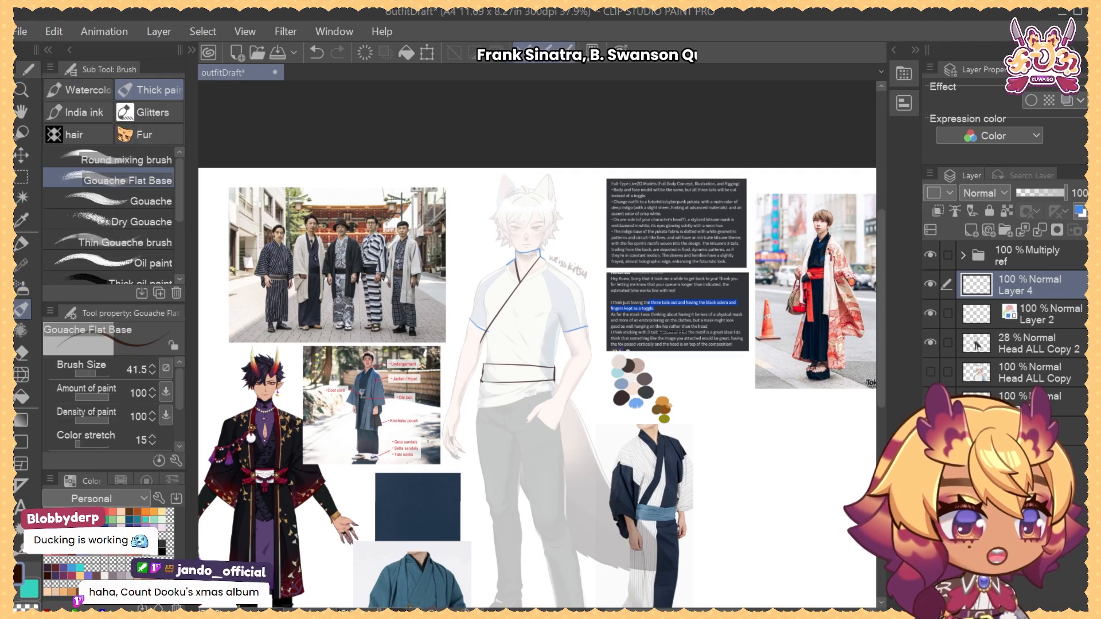
key(b)
Set Layer 2's opacity to 53% and reselect Layer 4 for drawing
click(1055, 312)
click(1043, 193)
click(1020, 276)
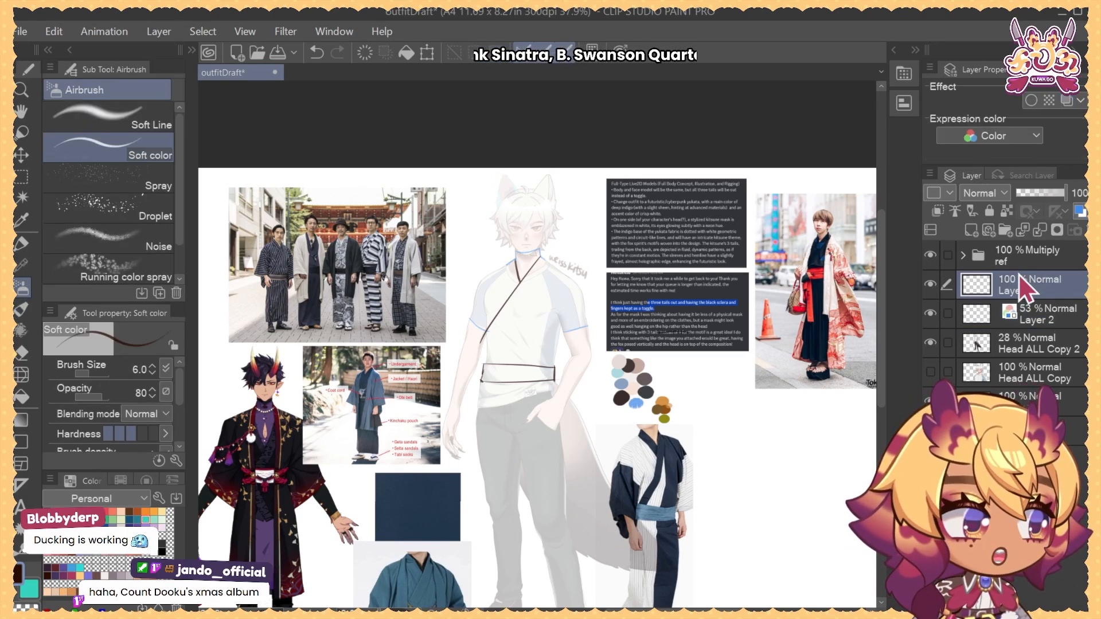
scroll(592, 228, down, 2)
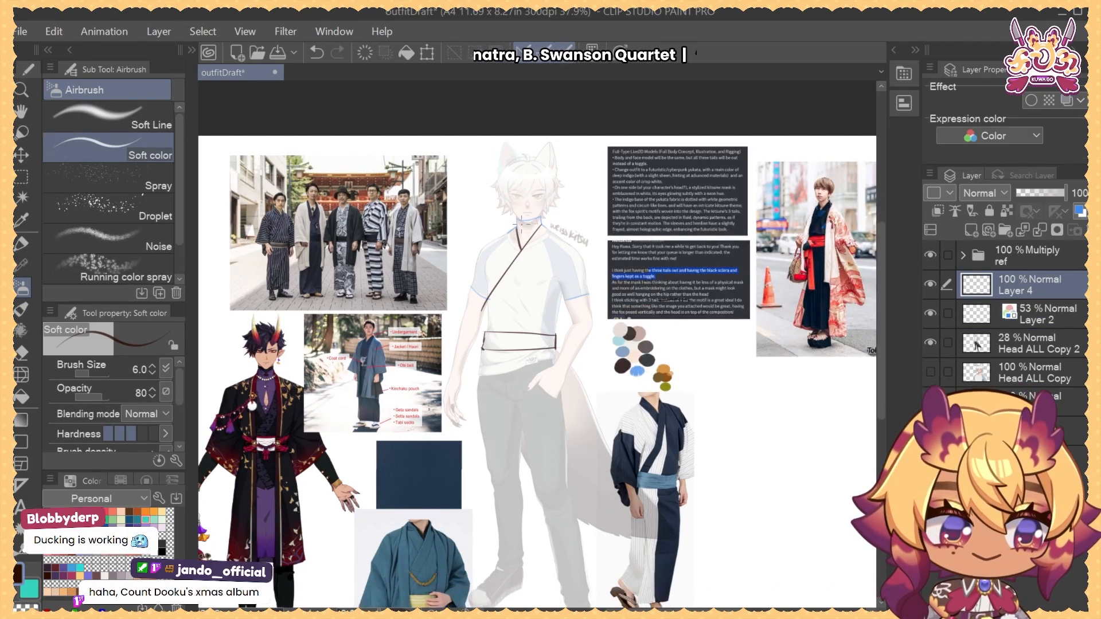
Sketch the second edge of the diagonal collar band and the opposite inner lapel on the character's chest
scroll(555, 215, up, 3)
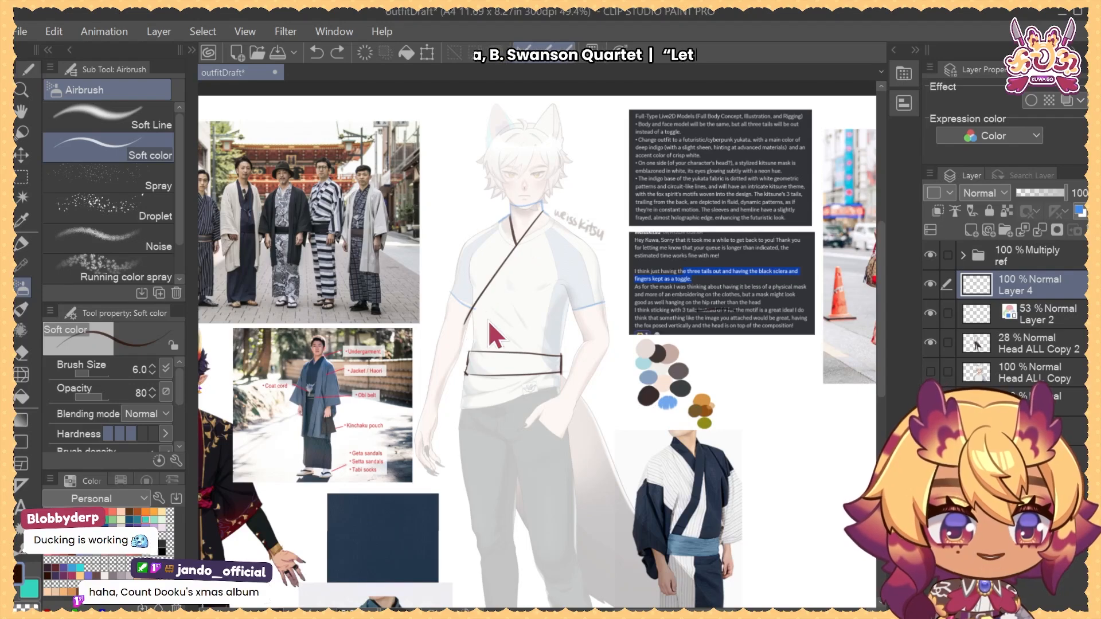
key(e)
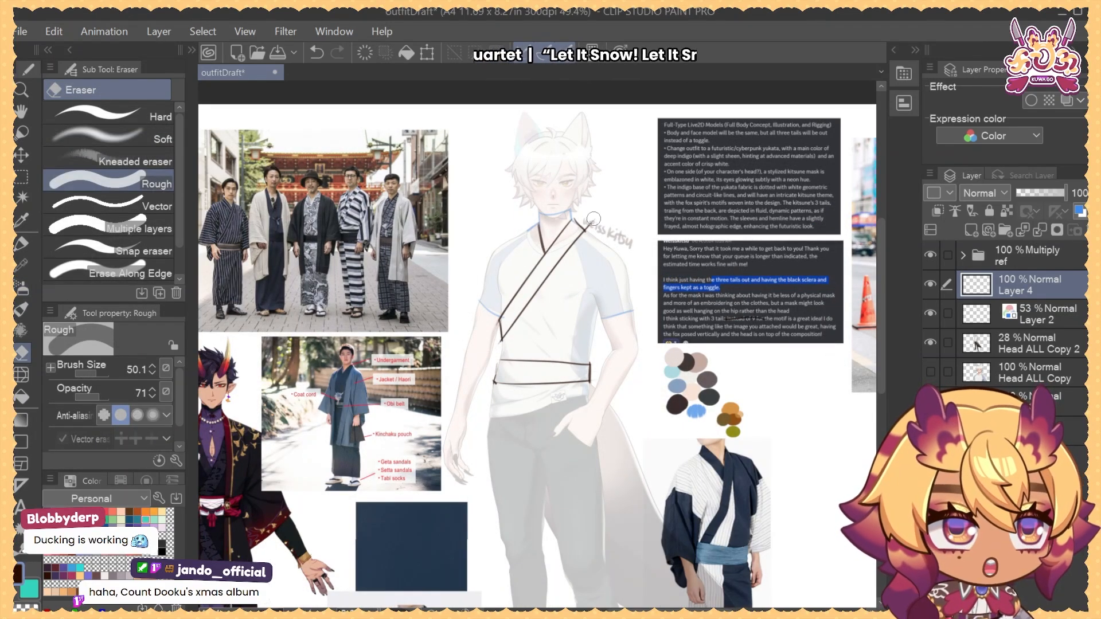
key(b)
key(b)
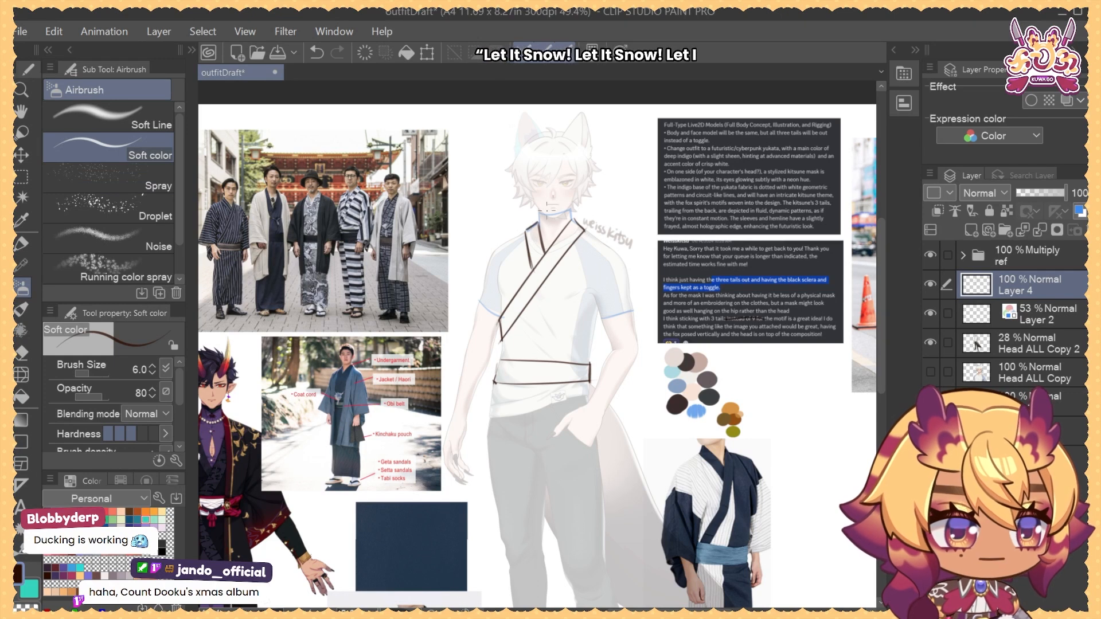
drag(532, 330, 528, 346)
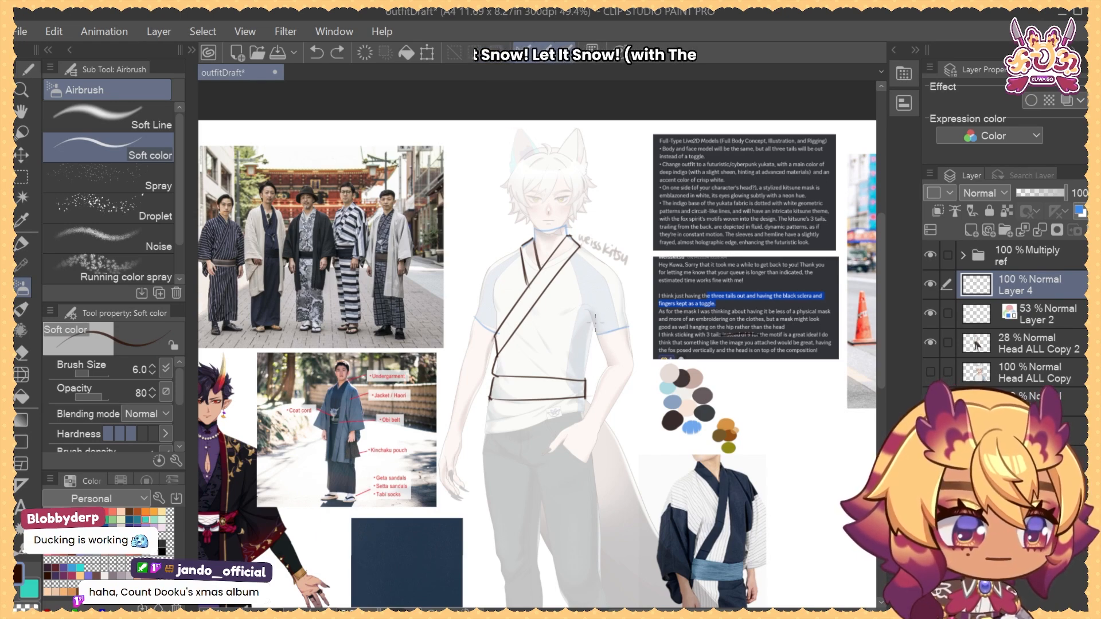
Examine the collar, haori jacket and obi in the labelled kimono photo and the five-man group photo
mouse_move(595, 319)
mouse_down()
mouse_move(591, 378)
mouse_move(639, 340)
mouse_up()
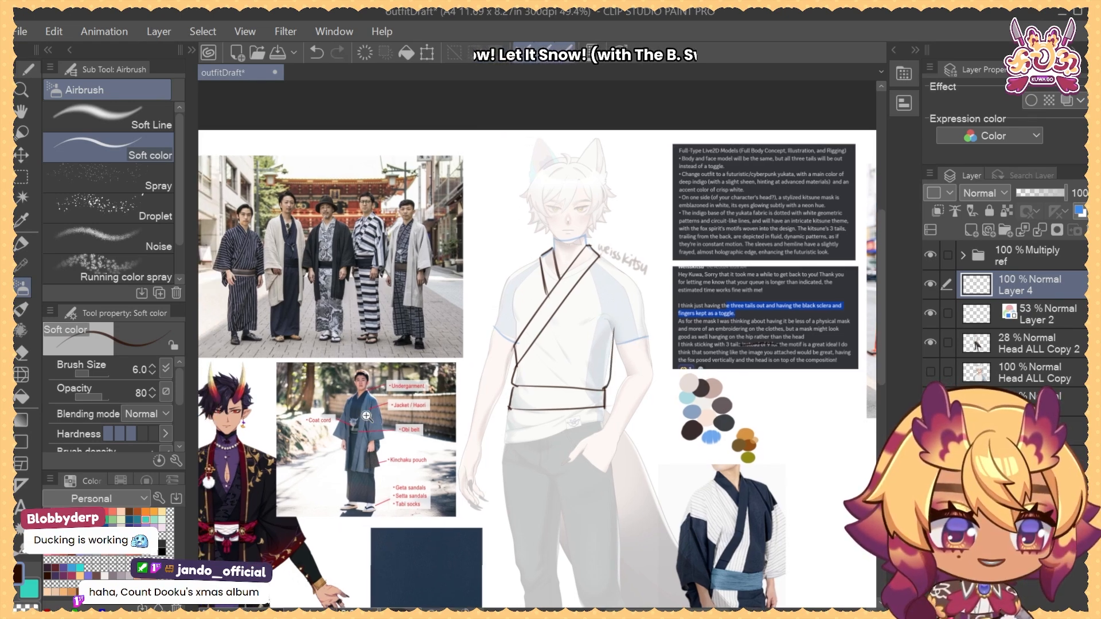
drag(367, 416, 394, 413)
drag(395, 413, 443, 407)
drag(406, 402, 419, 363)
drag(408, 433, 412, 376)
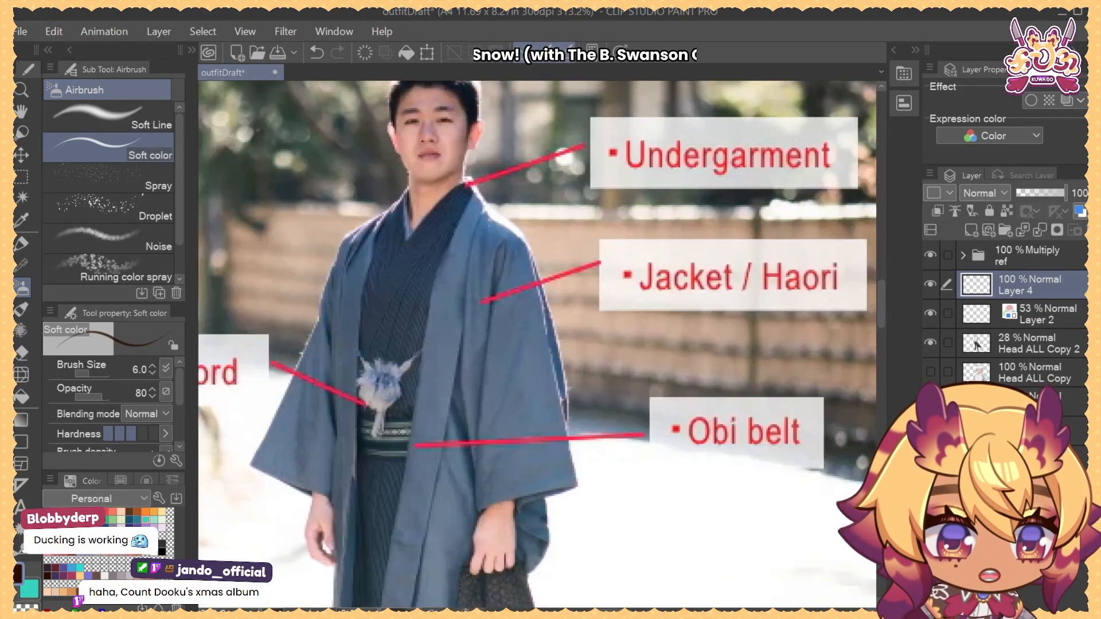
drag(445, 311, 428, 317)
drag(501, 272, 517, 613)
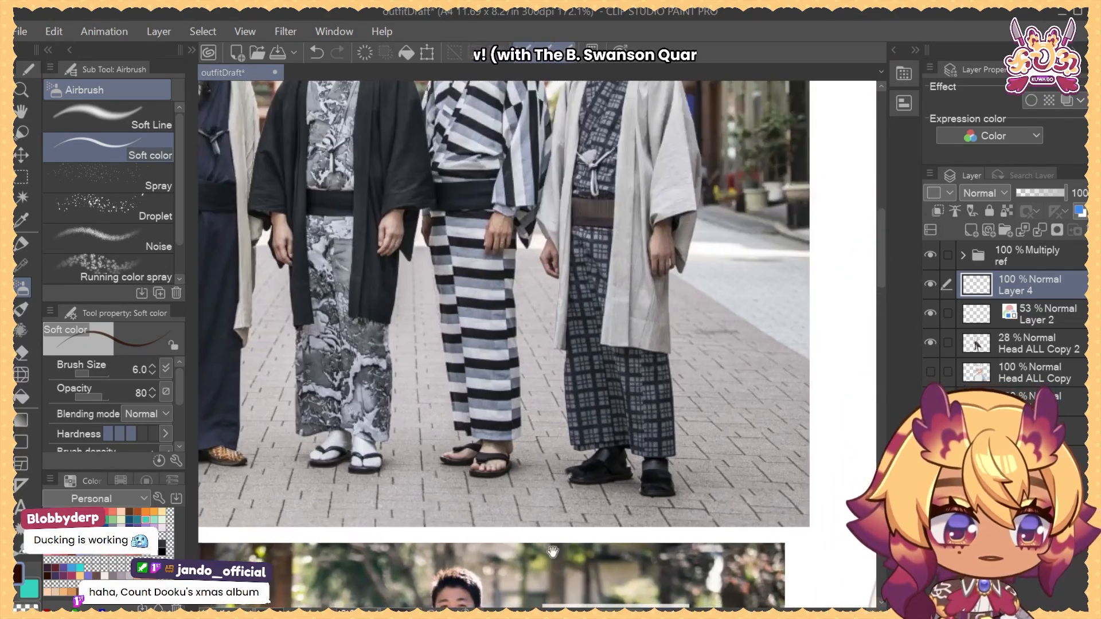
drag(535, 325, 551, 497)
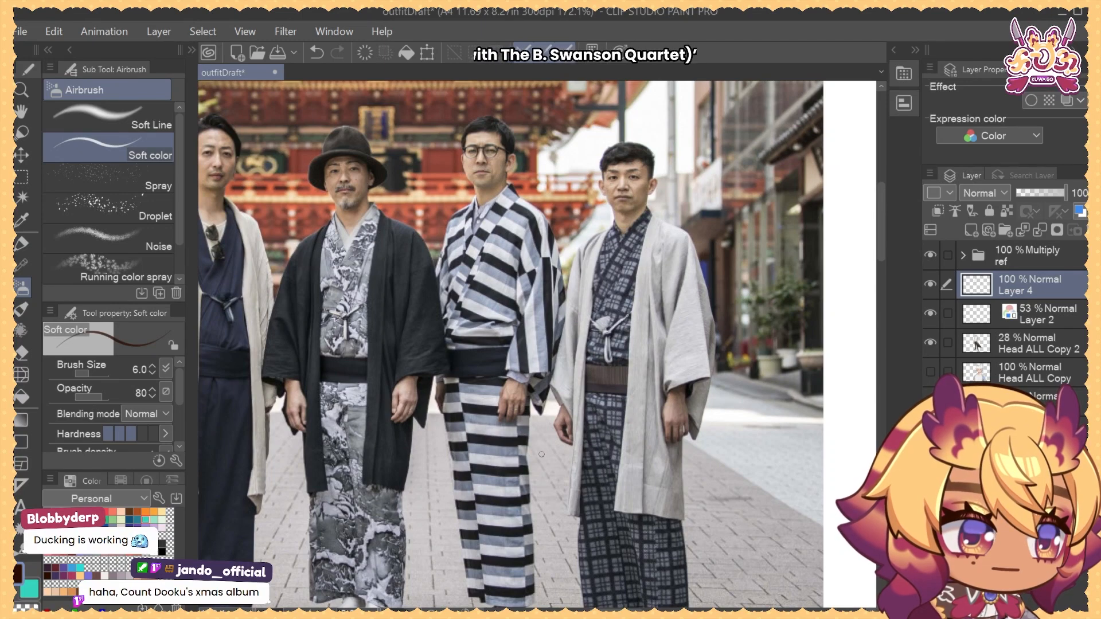
drag(498, 462, 609, 502)
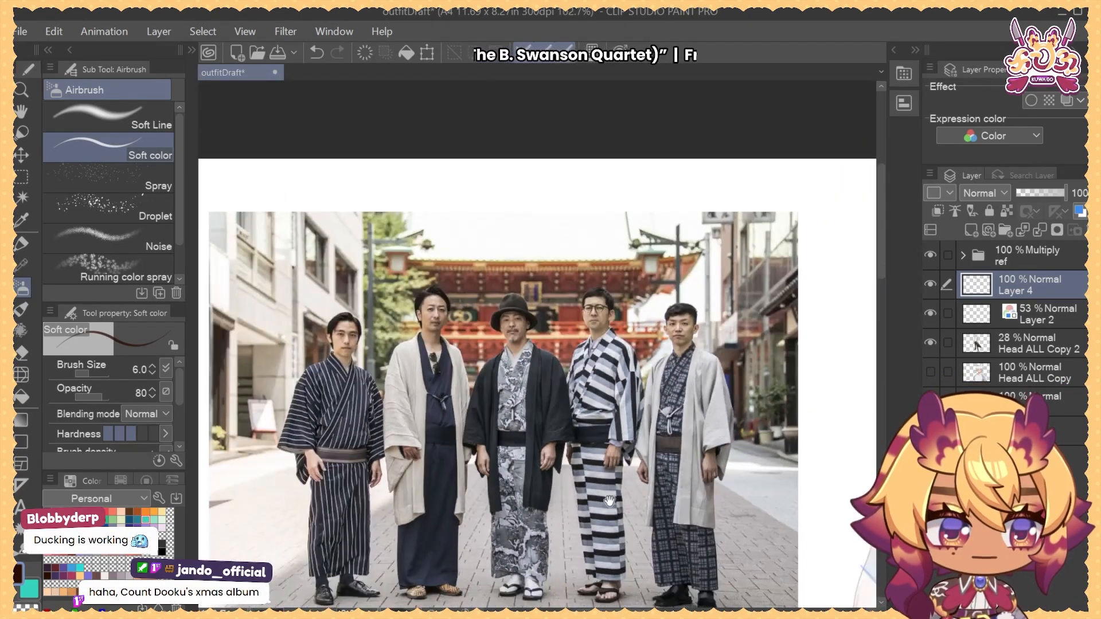
mouse_move(712, 507)
mouse_down()
mouse_move(685, 458)
mouse_move(614, 208)
mouse_up()
drag(659, 338, 625, 344)
drag(725, 398, 528, 423)
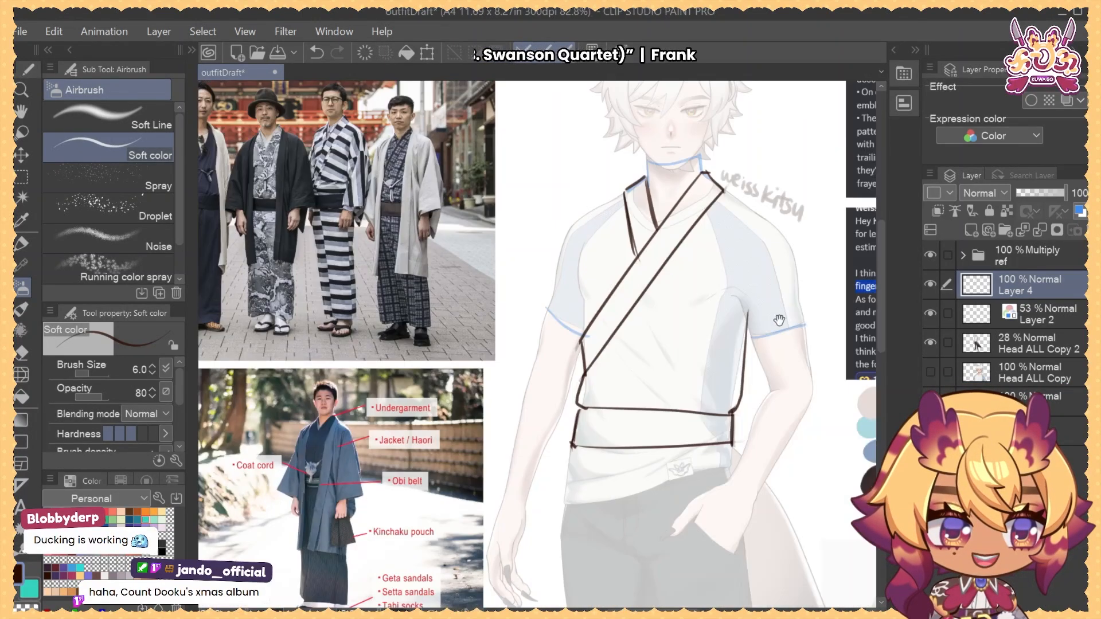
Lasso the collar lines and try a copied band on a separate layer, crossing the opposite shoulder and chest
drag(746, 331, 747, 353)
key(e)
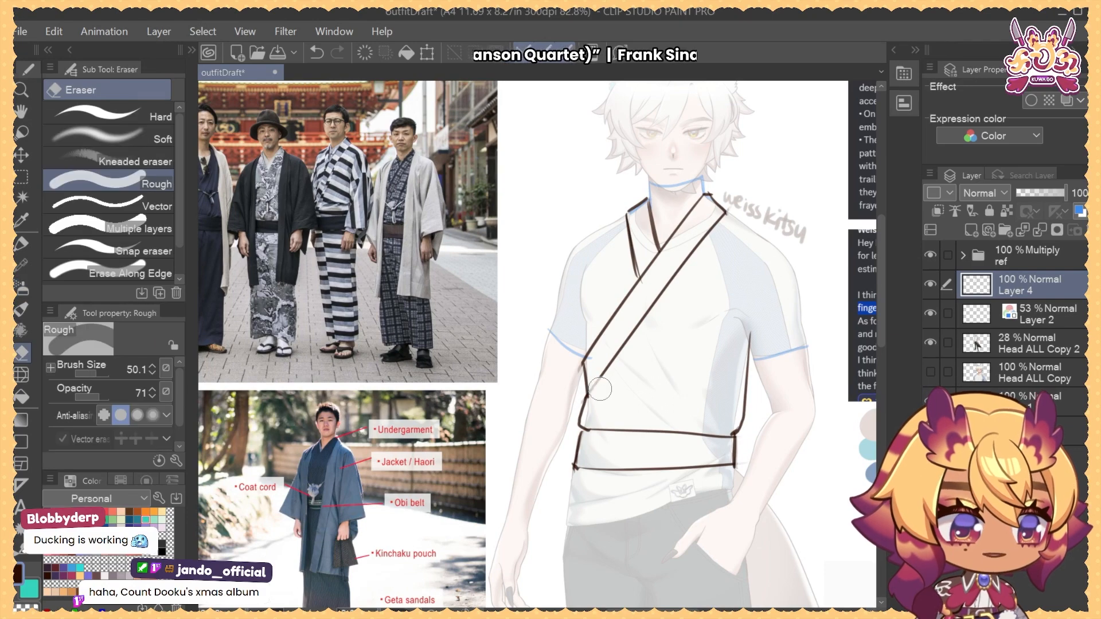
key(m)
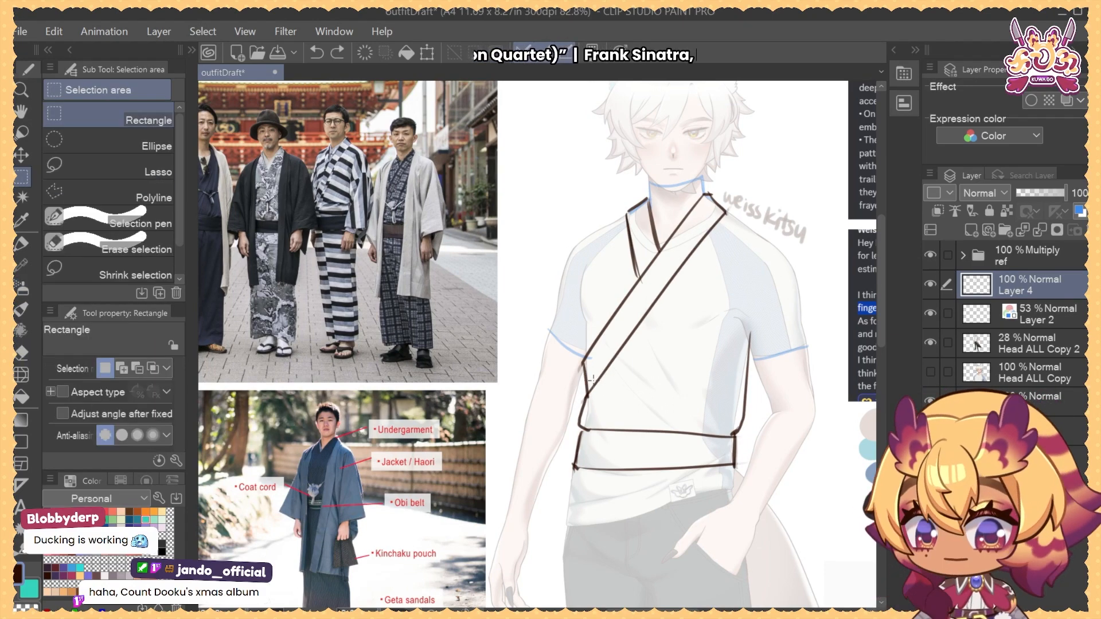
click(107, 174)
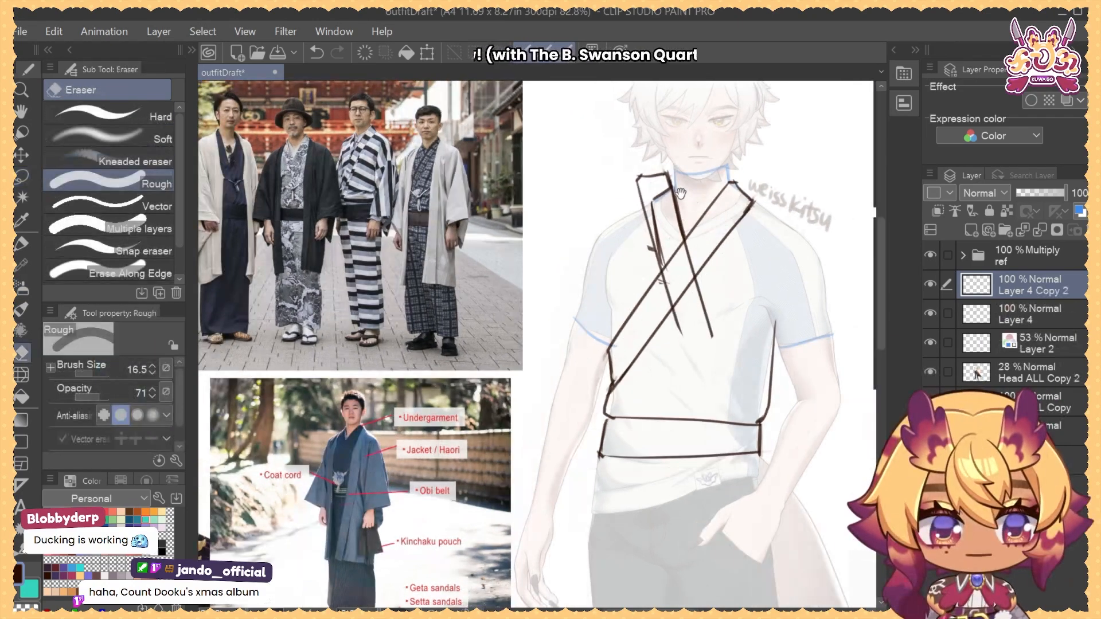
drag(639, 175, 672, 220)
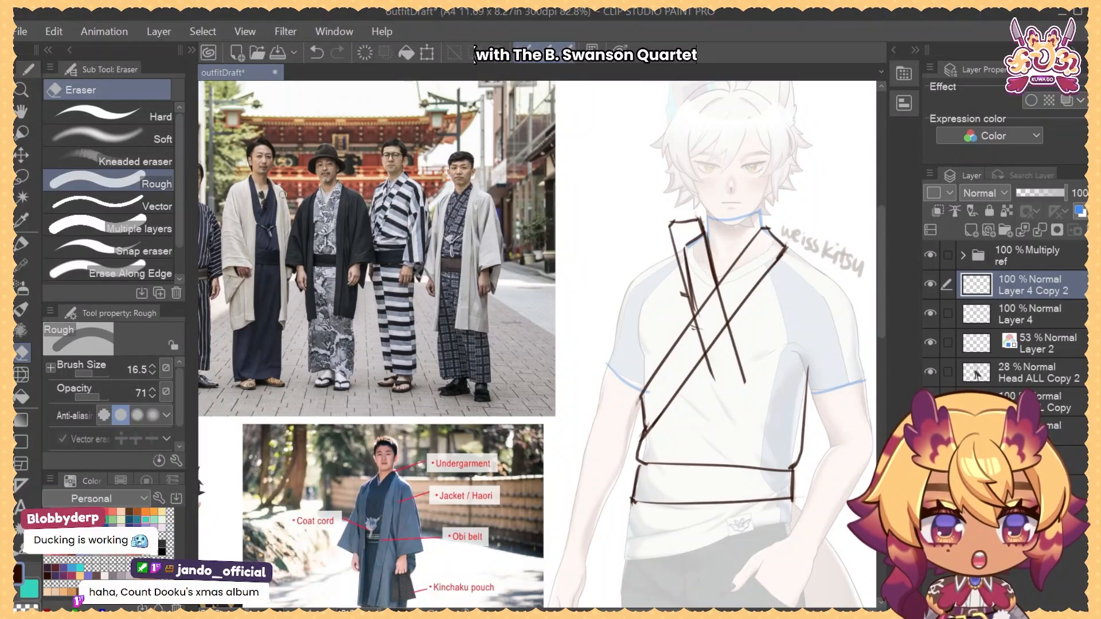
Study how the kimono collars cross and sit on the shoulders in the five-man group photo
mouse_move(263, 192)
mouse_down()
mouse_move(402, 272)
mouse_move(452, 249)
mouse_up()
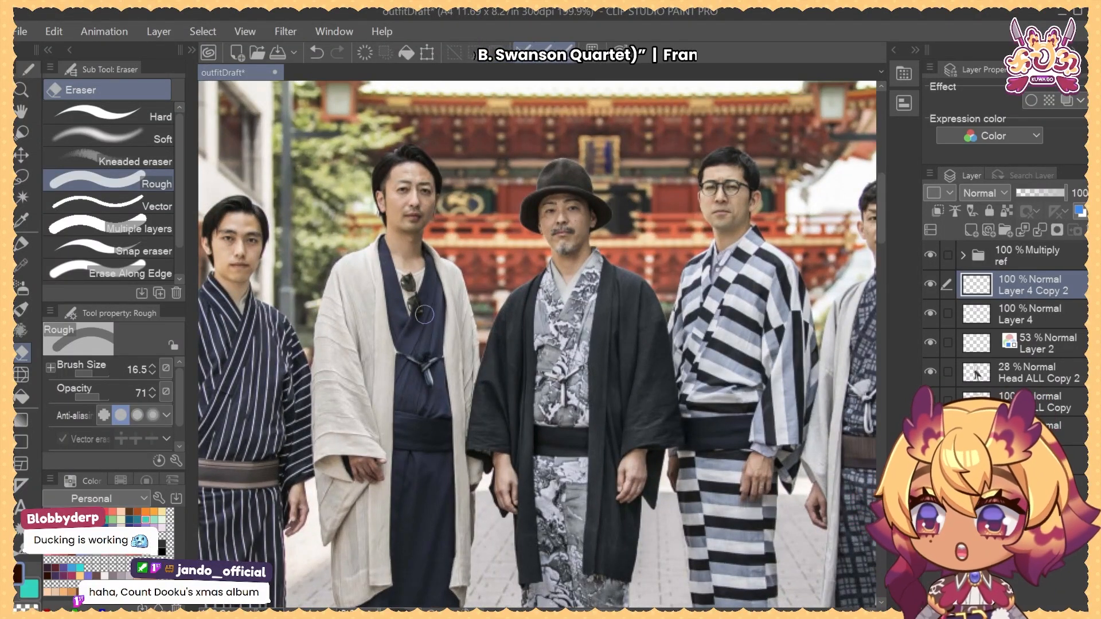
scroll(458, 355, down, 1)
drag(458, 356, 453, 357)
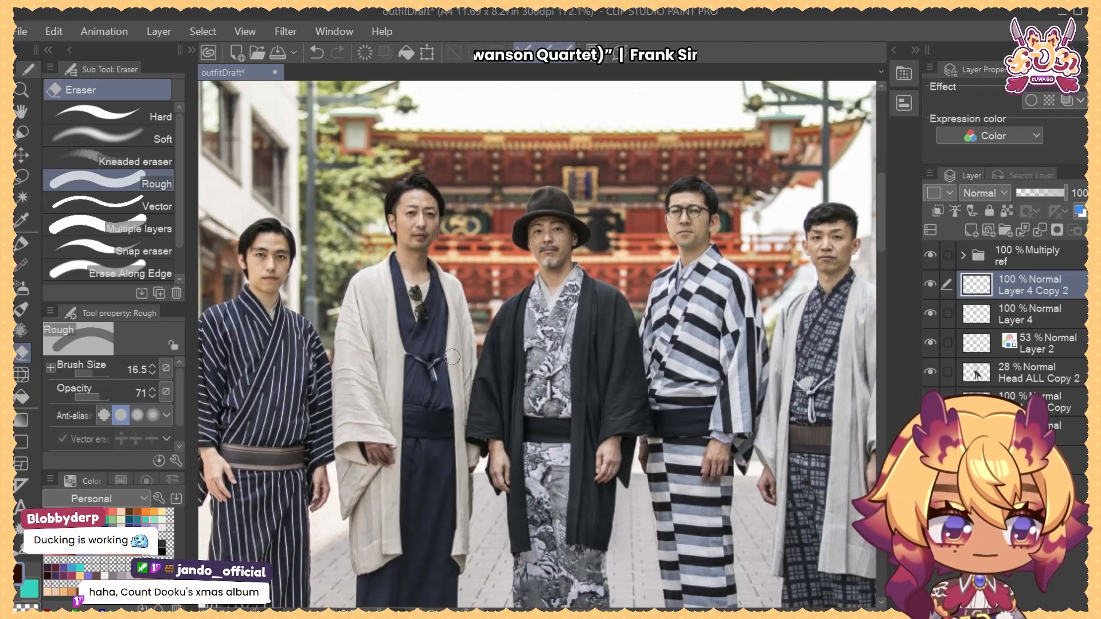
drag(760, 468, 573, 379)
drag(707, 361, 679, 374)
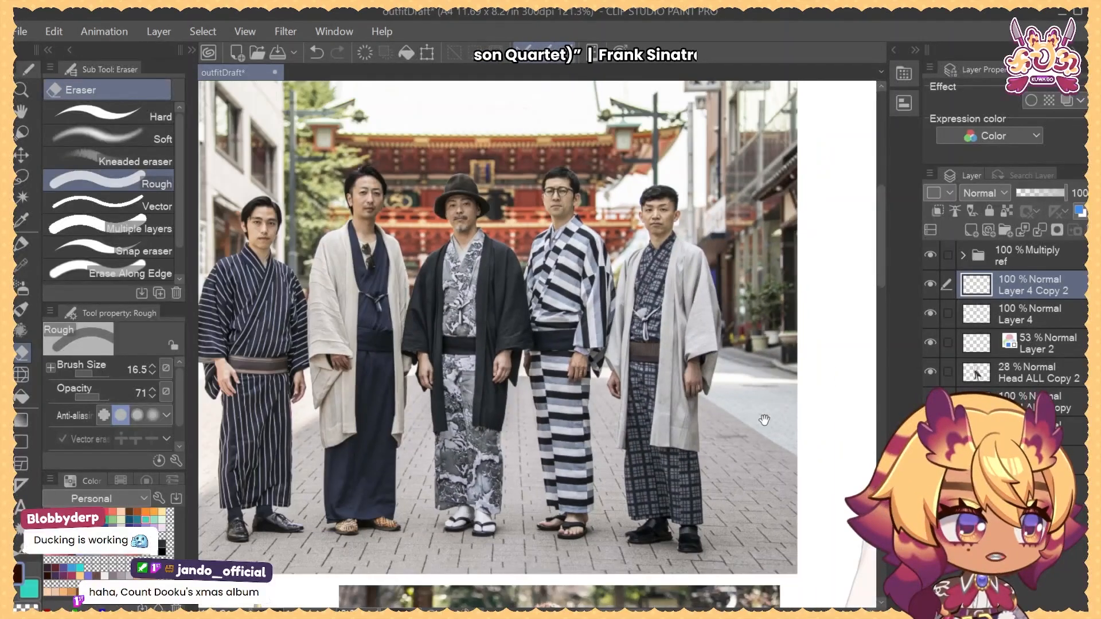
drag(762, 420, 464, 402)
drag(715, 391, 680, 357)
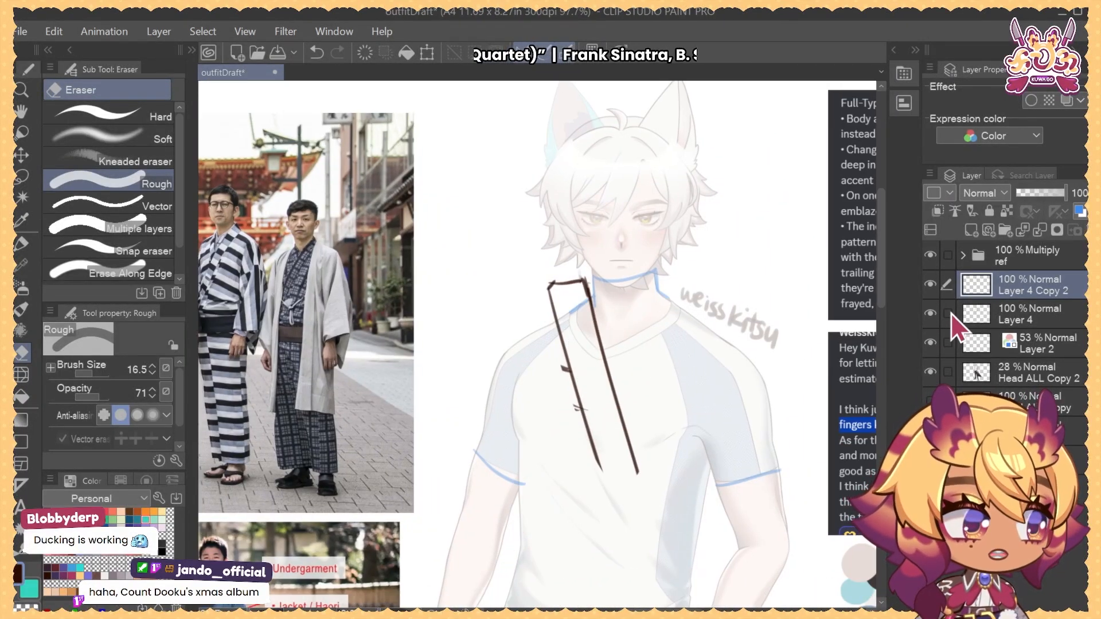
Deselect the lapel stroke lassoed on Layer 4 and delete Layer 4 Copy 2 with its trial collar band
click(951, 312)
key(m)
mouse_move(571, 315)
mouse_down()
mouse_move(559, 381)
mouse_move(585, 396)
mouse_move(588, 321)
mouse_up()
mouse_move(575, 372)
mouse_down()
mouse_move(596, 400)
mouse_move(581, 394)
mouse_up()
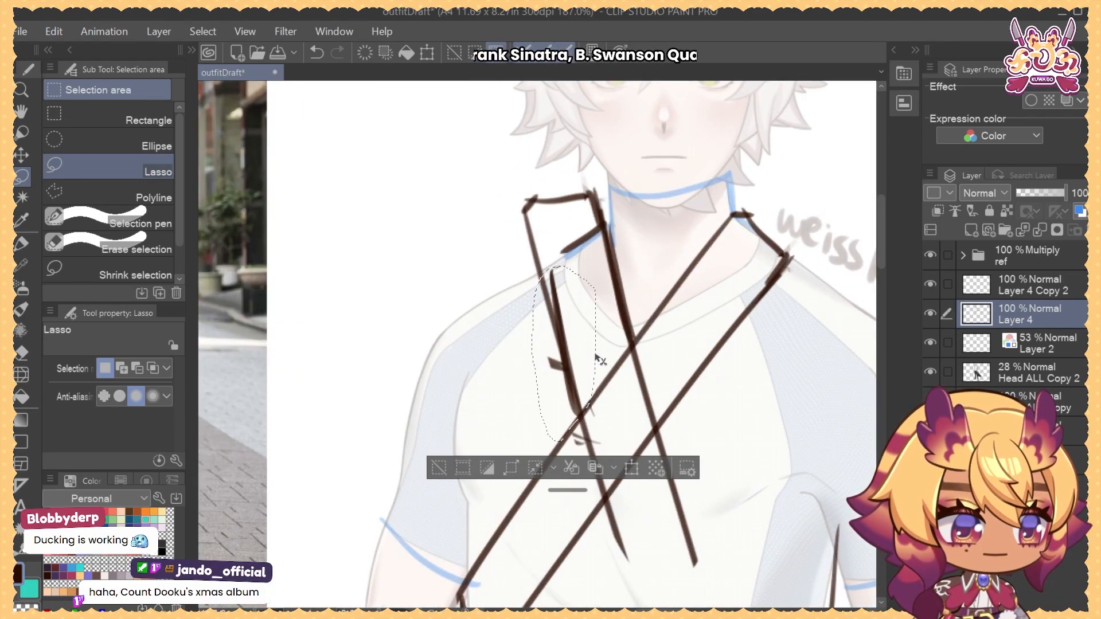
key(ctrl+d)
click(1047, 287)
key(Delete)
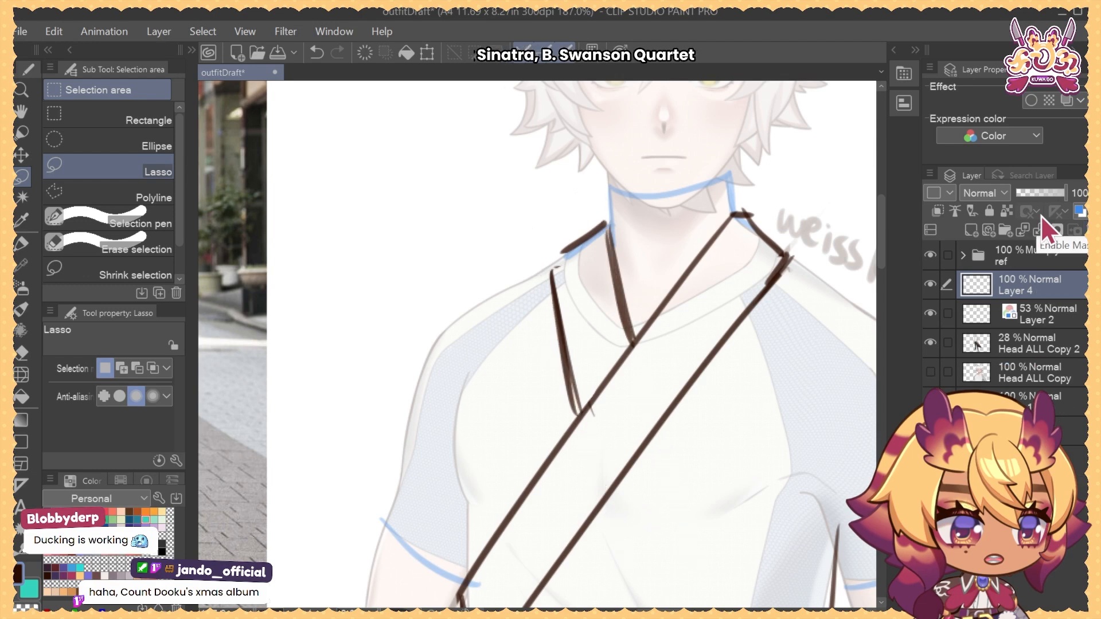
Try restroking the short inner lapel line on Layer 4 and undo the stroke
key(b)
mouse_move(552, 265)
mouse_down()
mouse_move(604, 224)
mouse_move(554, 292)
mouse_up()
key(ctrl+z)
scroll(551, 279, down, 6)
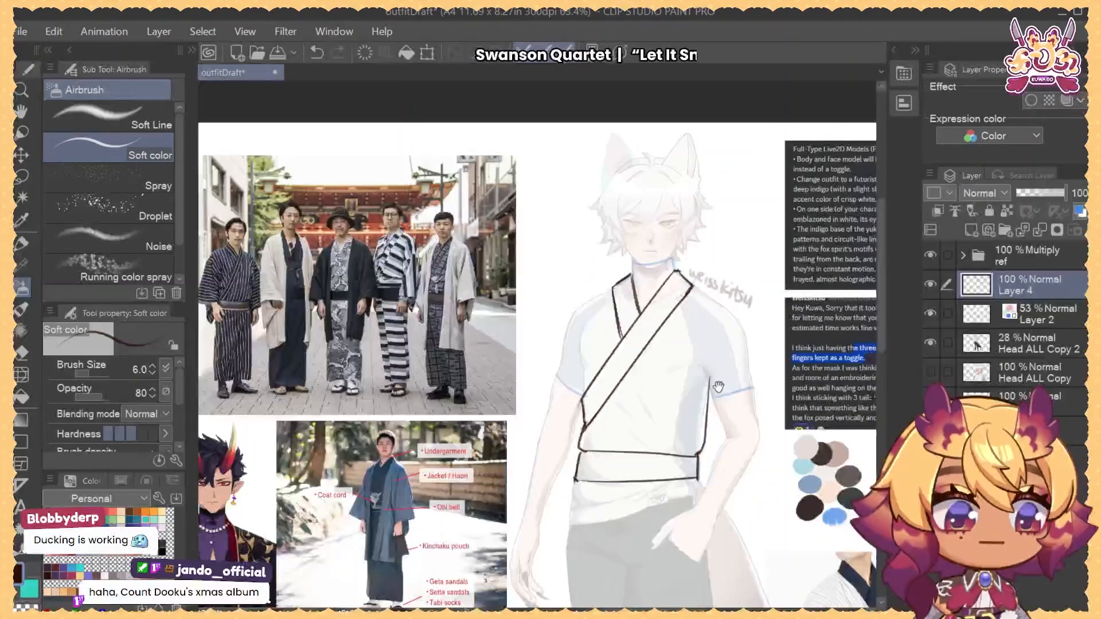
drag(719, 387, 721, 377)
Toggle Layer 4 off and on to check the sketch, and enlarge the Rough eraser to 21.5
key(e)
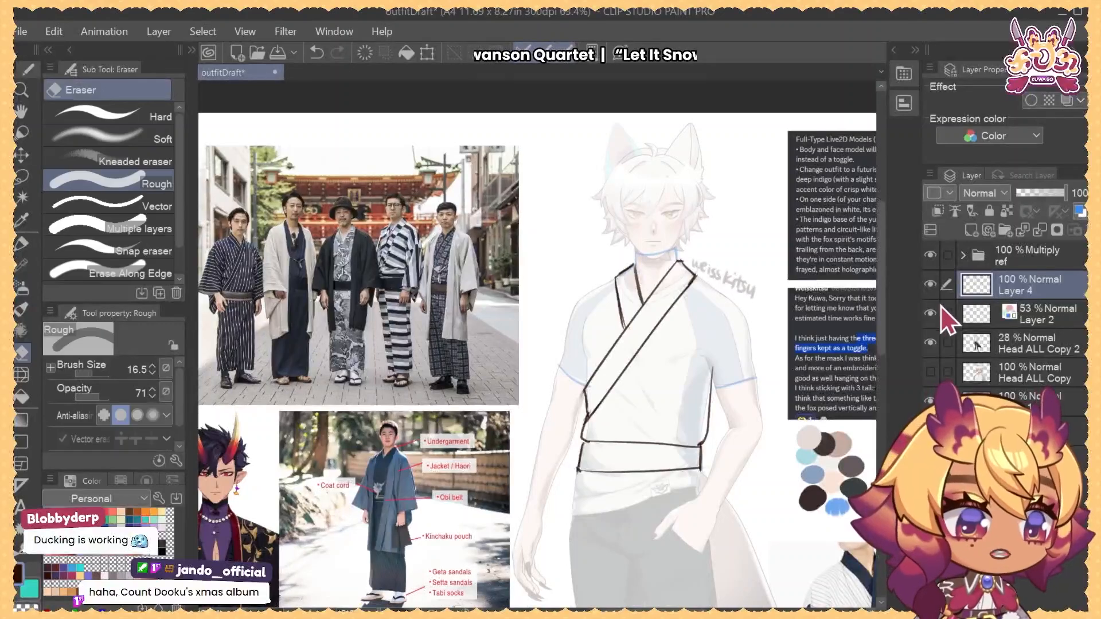
click(929, 285)
click(929, 285)
key(bracketright)
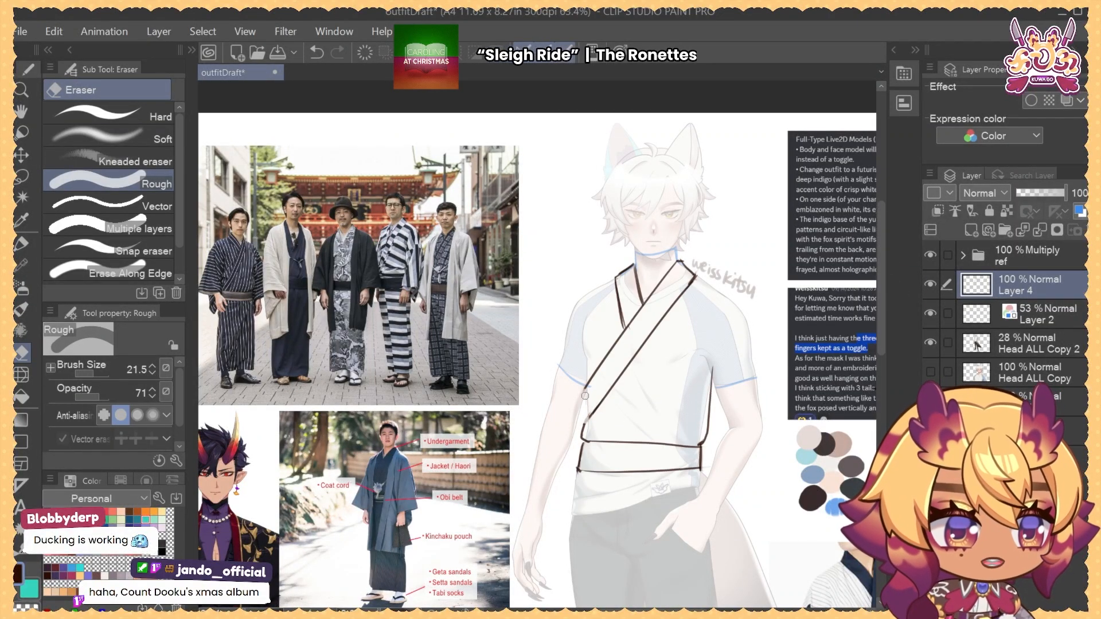
key(b)
key(b)
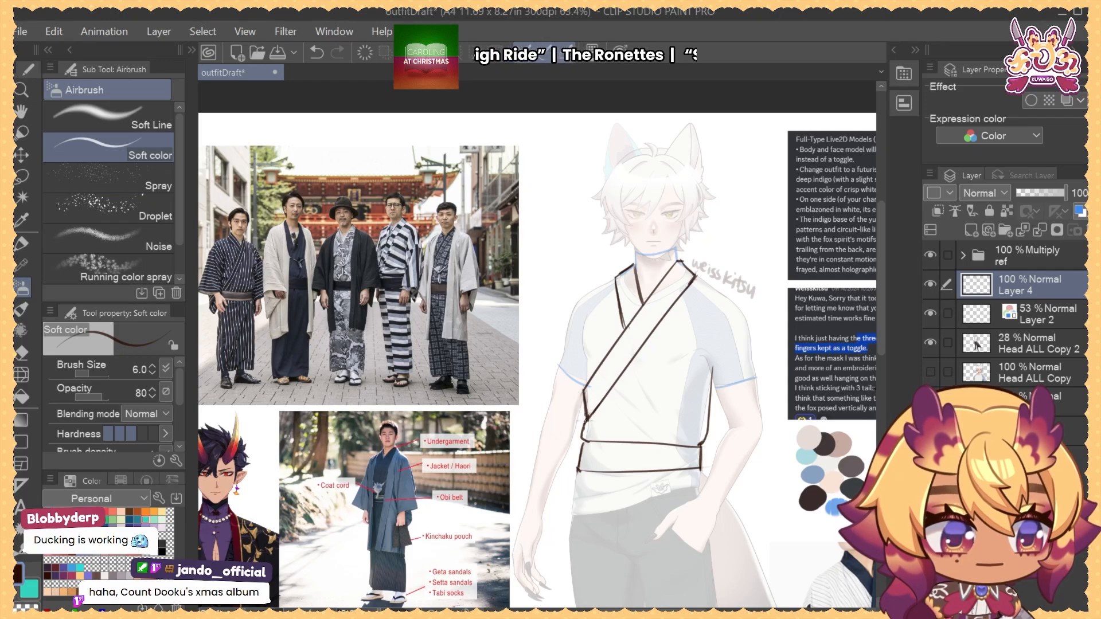
Compare the haori length, sleeves and obi placement across the labelled kimono photo and the group photo
drag(704, 296, 692, 293)
drag(410, 509, 440, 487)
drag(412, 289, 501, 555)
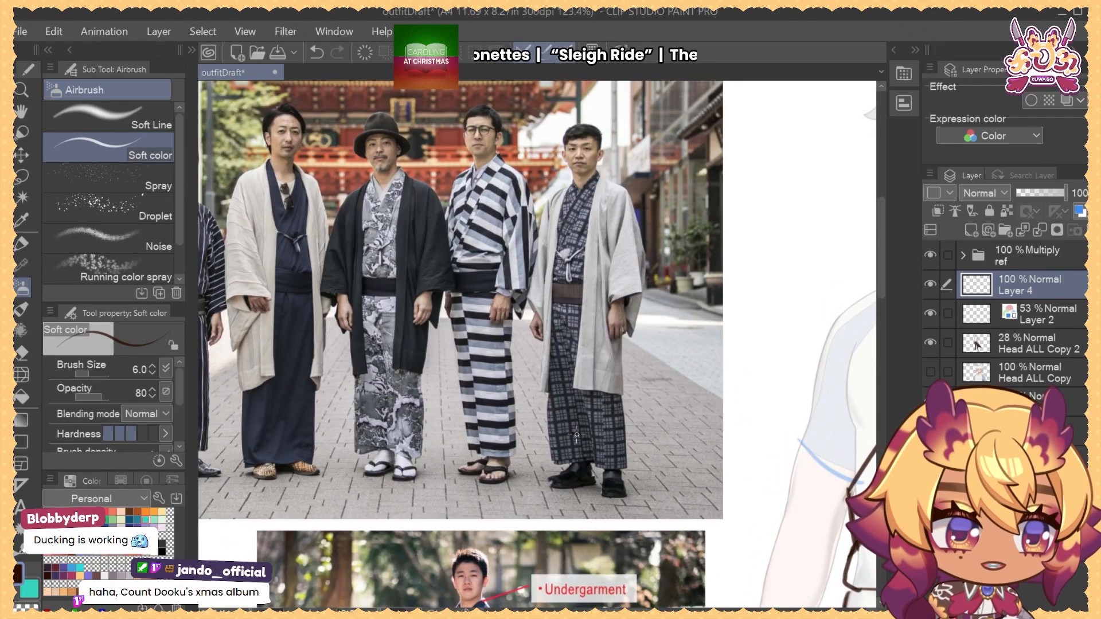
drag(599, 488, 564, 323)
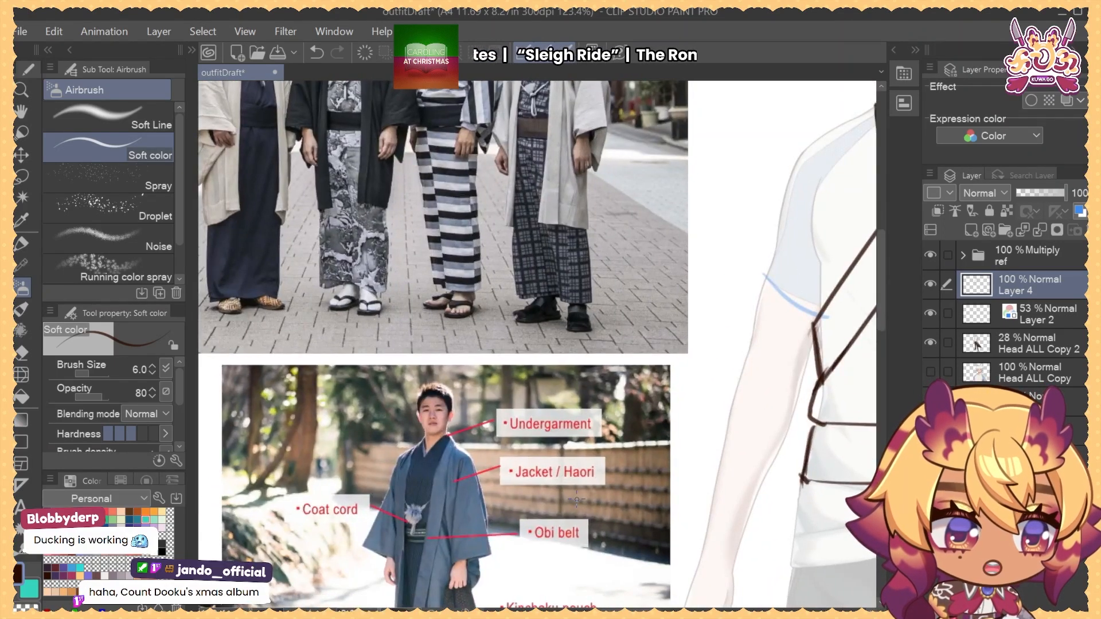
drag(583, 445, 559, 289)
drag(583, 86, 614, 530)
drag(600, 414, 538, 419)
mouse_move(720, 462)
mouse_down()
mouse_move(641, 393)
mouse_move(644, 415)
mouse_up()
drag(713, 437, 637, 372)
drag(711, 366, 711, 333)
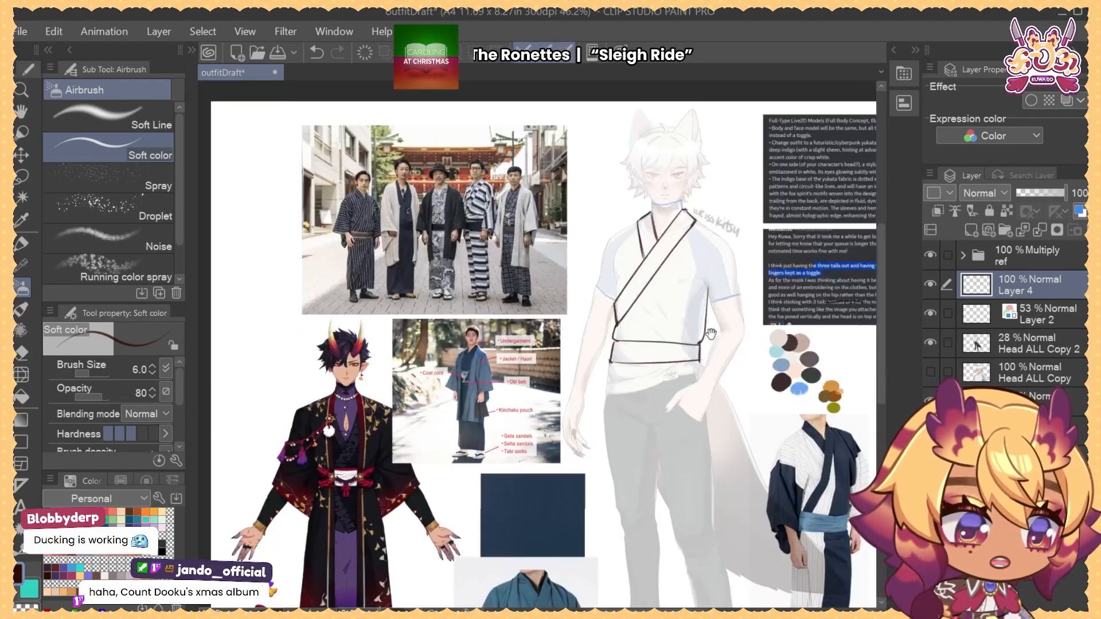
Retrace the obi belt's lower edge across the character's waist with the soft airbrush
scroll(711, 334, up, 3)
drag(590, 383, 585, 406)
scroll(569, 364, up, 2)
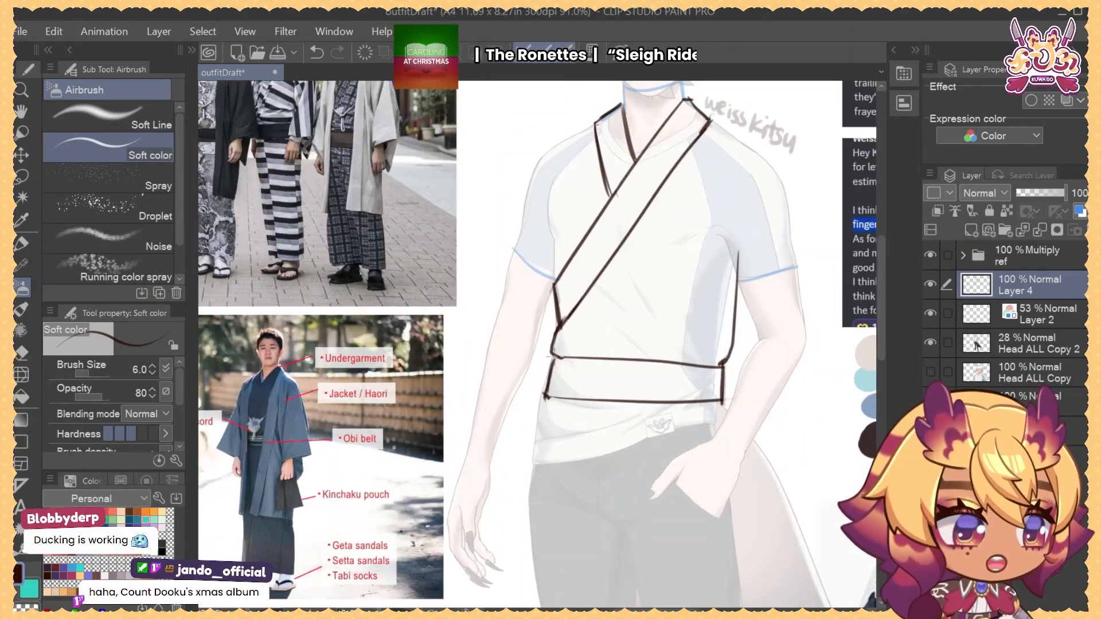
mouse_move(554, 356)
mouse_down()
mouse_move(543, 399)
mouse_move(638, 402)
mouse_up()
key(ctrl+z)
drag(548, 397, 720, 400)
key(ctrl+z)
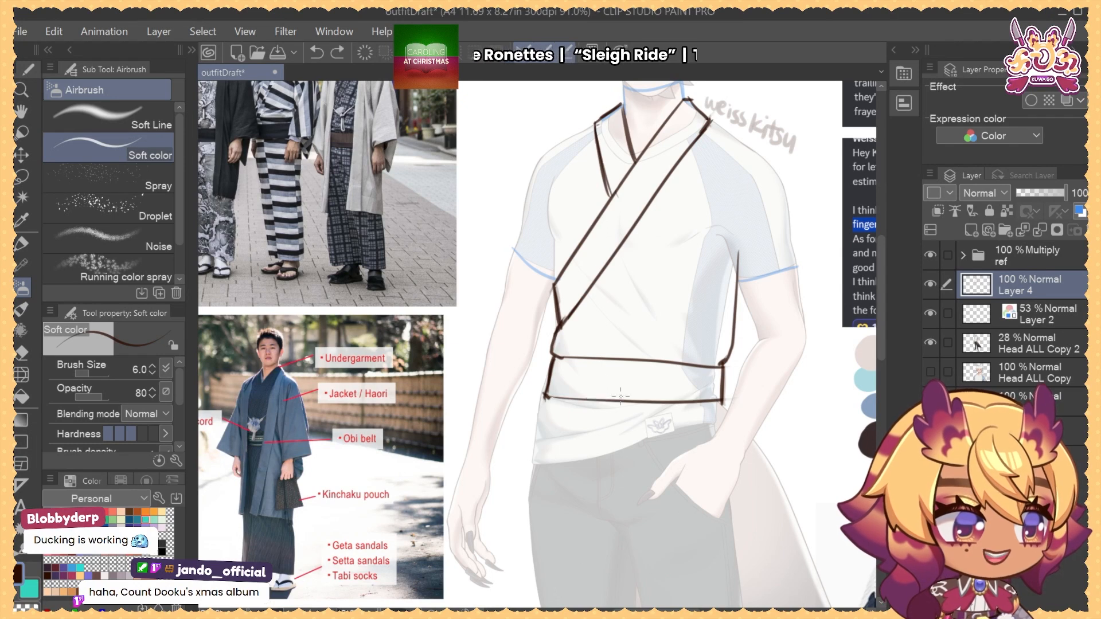
drag(548, 396, 720, 401)
key(ctrl+z)
mouse_move(548, 397)
mouse_down()
mouse_move(733, 393)
mouse_move(715, 406)
mouse_up()
key(e)
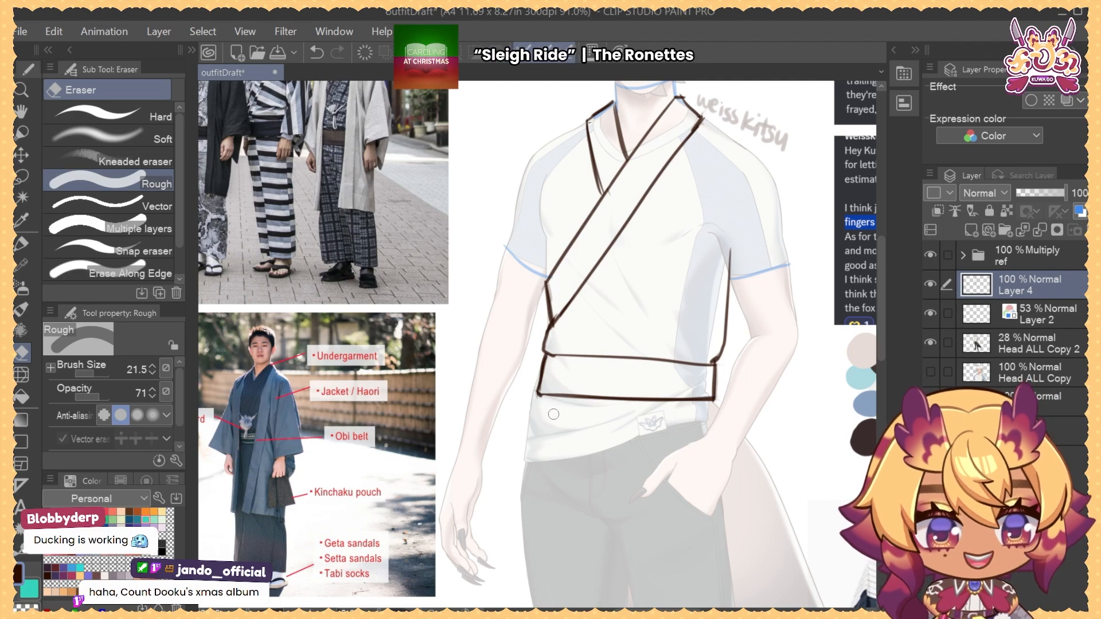
key(b)
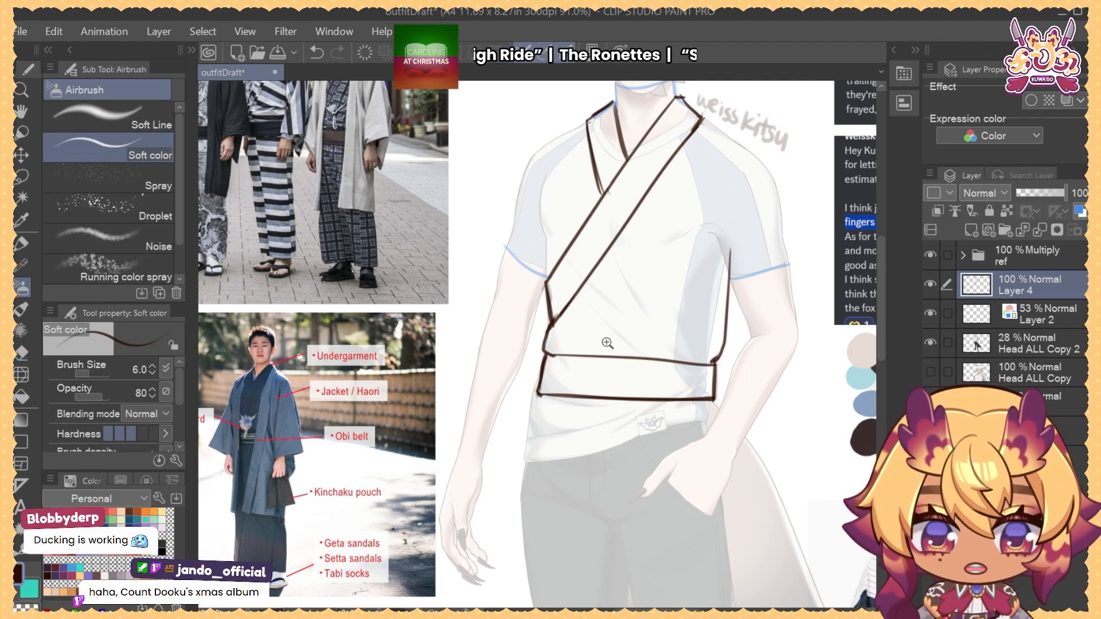
Draw horizontal fold lines across the middle of the obi on Layer 4, restroking them until they run evenly
drag(241, 462, 286, 438)
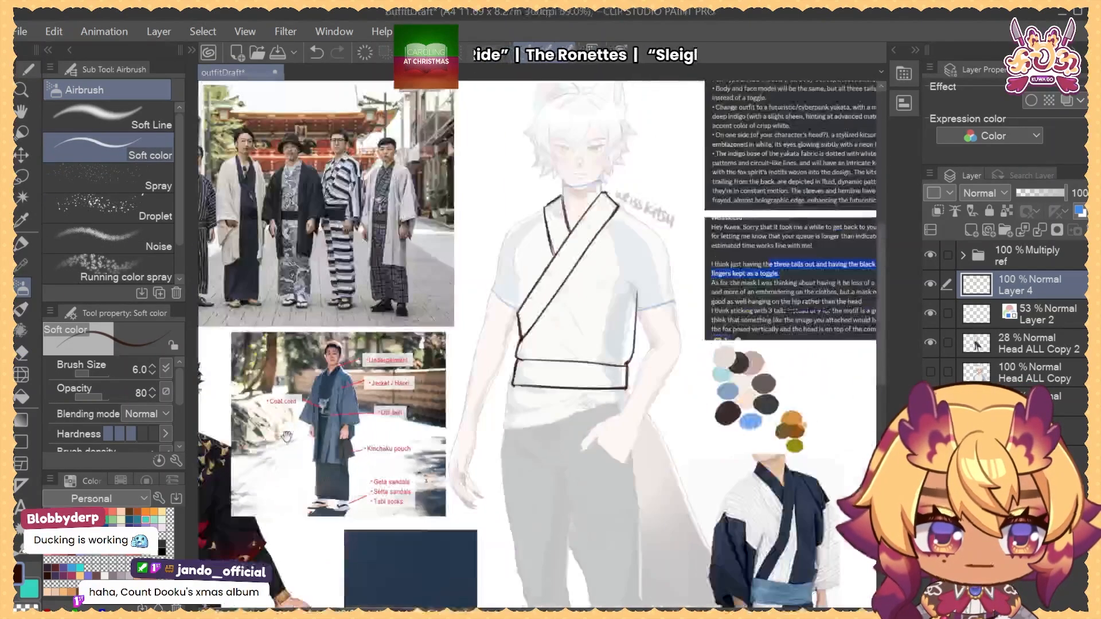
drag(669, 362, 700, 399)
drag(536, 412, 706, 407)
key(ctrl+z)
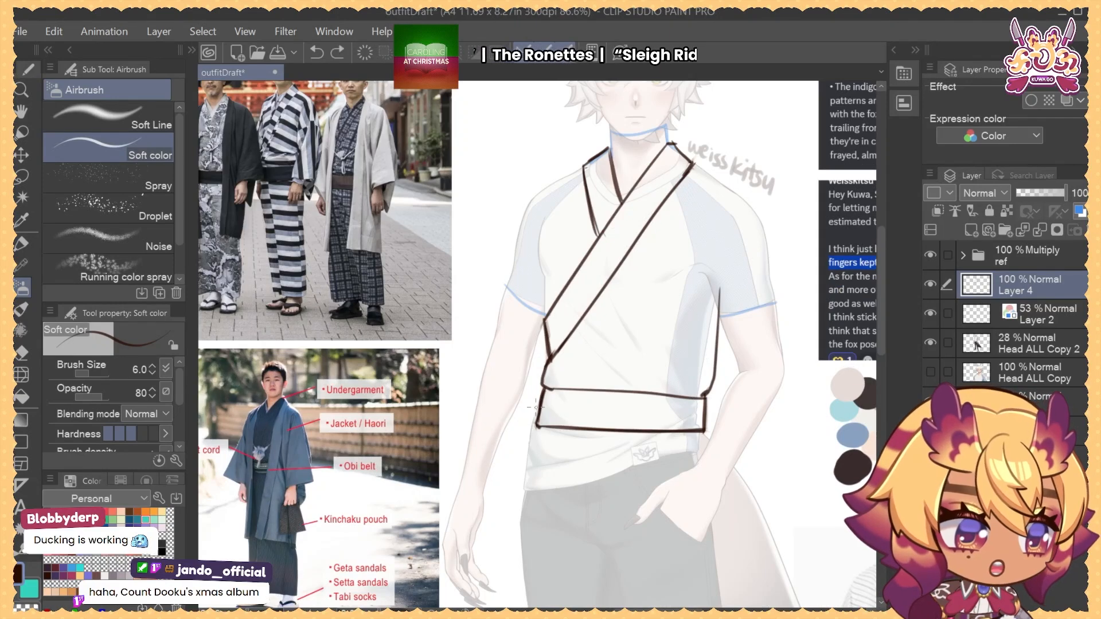
mouse_move(538, 411)
mouse_down()
mouse_move(694, 416)
mouse_move(675, 420)
mouse_move(598, 414)
mouse_move(694, 410)
mouse_up()
key(ctrl+z)
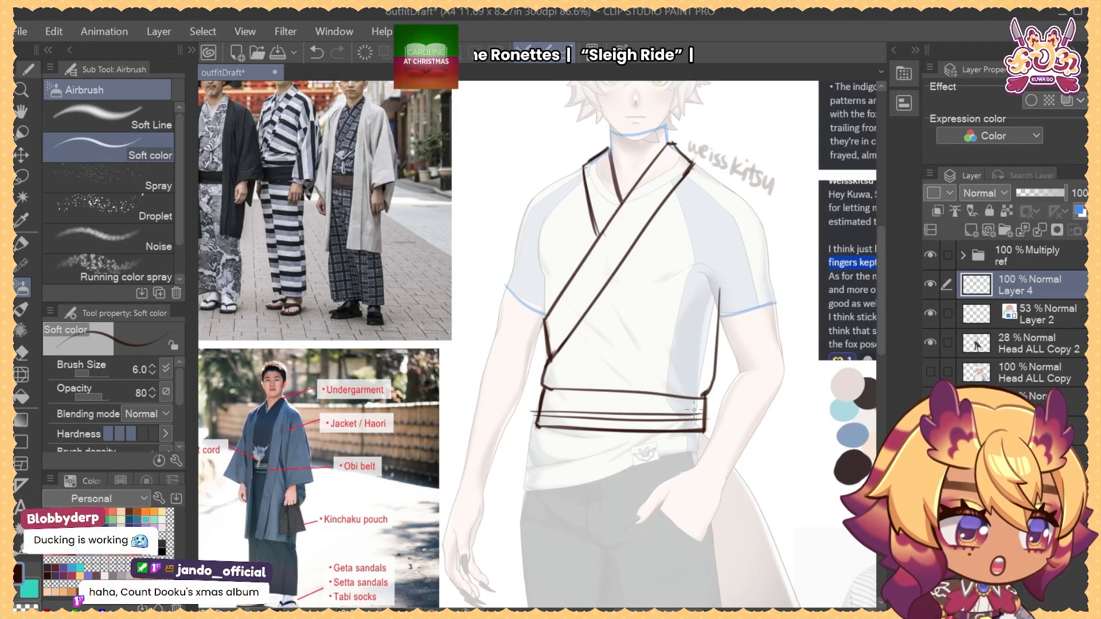
key(ctrl+z)
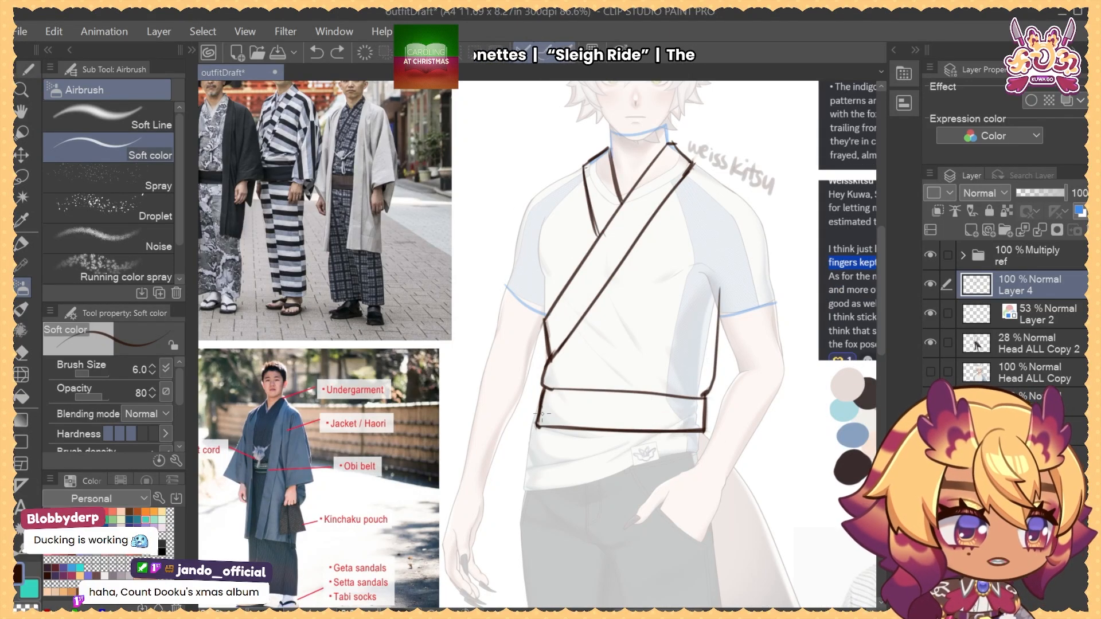
mouse_move(534, 415)
mouse_down()
mouse_move(714, 413)
mouse_move(699, 414)
mouse_up()
key(ctrl+z)
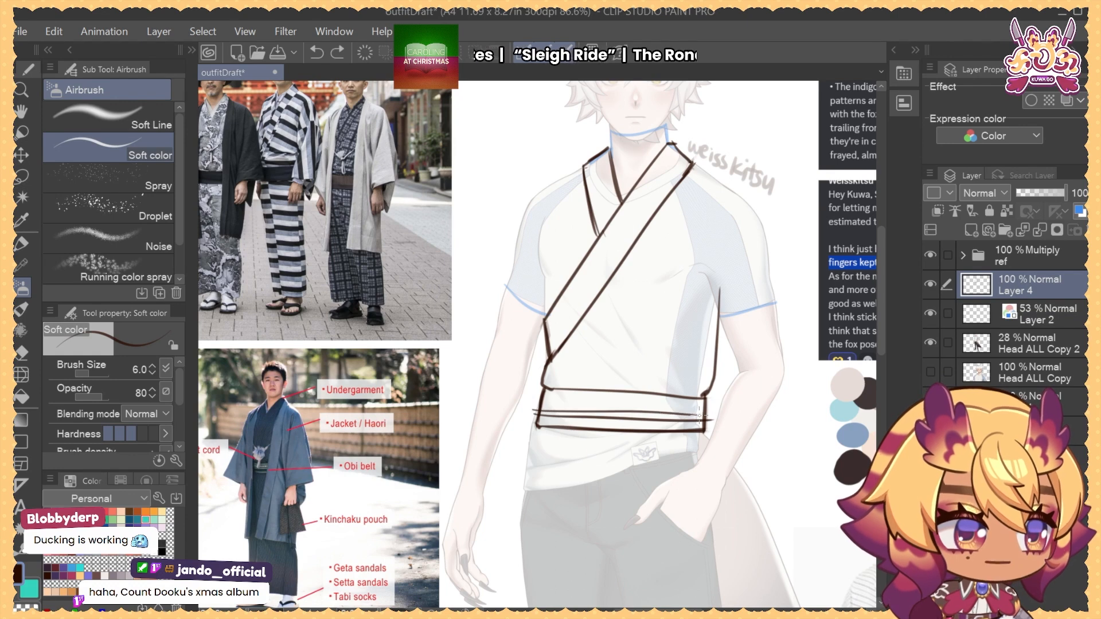
key(ctrl+z)
drag(540, 411, 715, 415)
key(ctrl+z)
drag(538, 411, 717, 415)
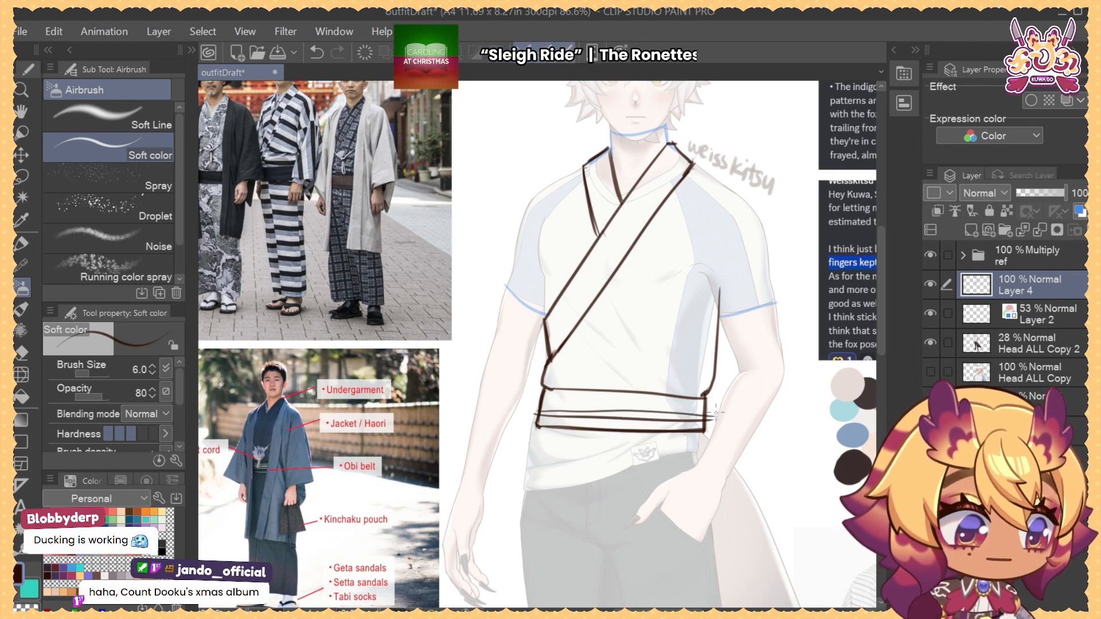
key(ctrl+z)
drag(537, 410, 701, 408)
Add an upper fold line across the obi and erase the line ends that overhang its sides
drag(542, 404, 711, 403)
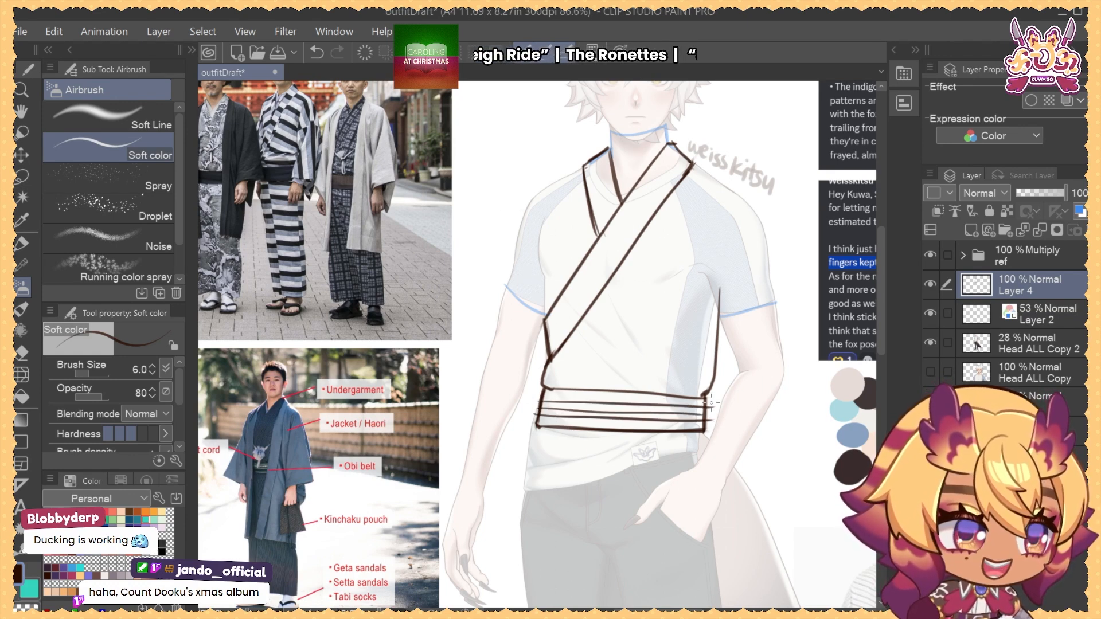
drag(538, 405, 717, 410)
key(ctrl+z)
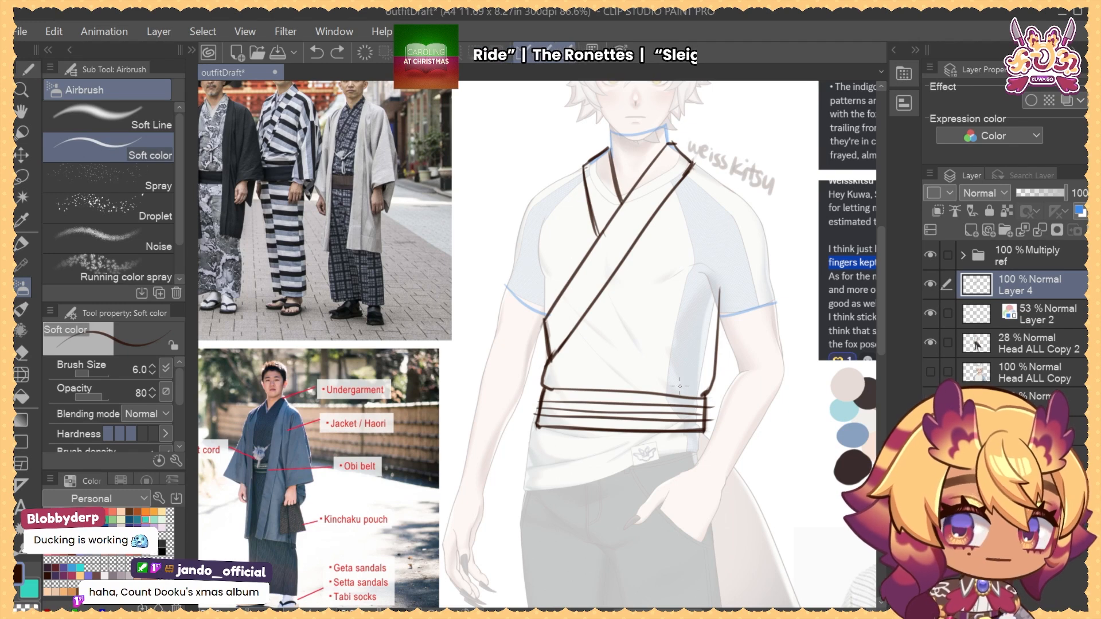
key(ctrl+z)
drag(543, 402, 690, 408)
key(ctrl+z)
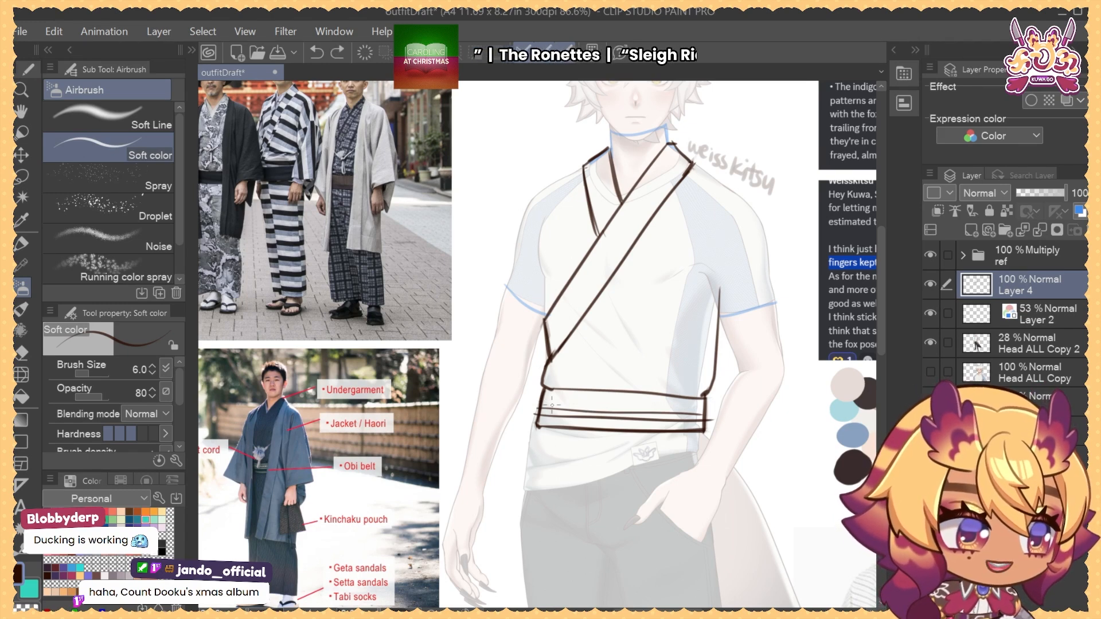
drag(541, 402, 716, 414)
key(ctrl+z)
drag(538, 405, 704, 408)
key(ctrl+z)
key(e)
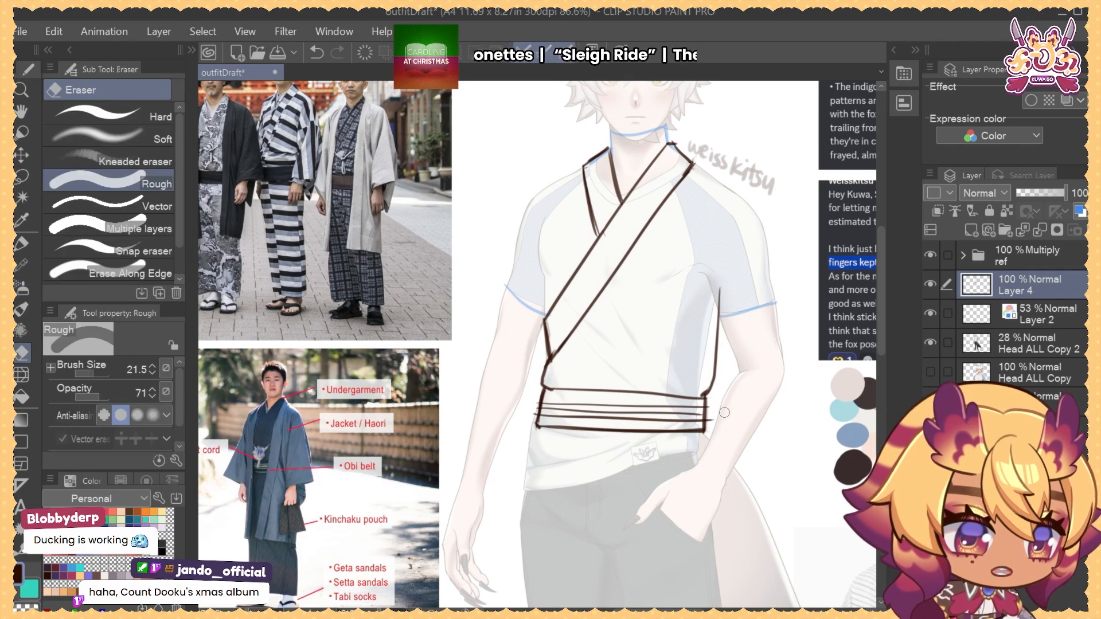
scroll(538, 427, down, 3)
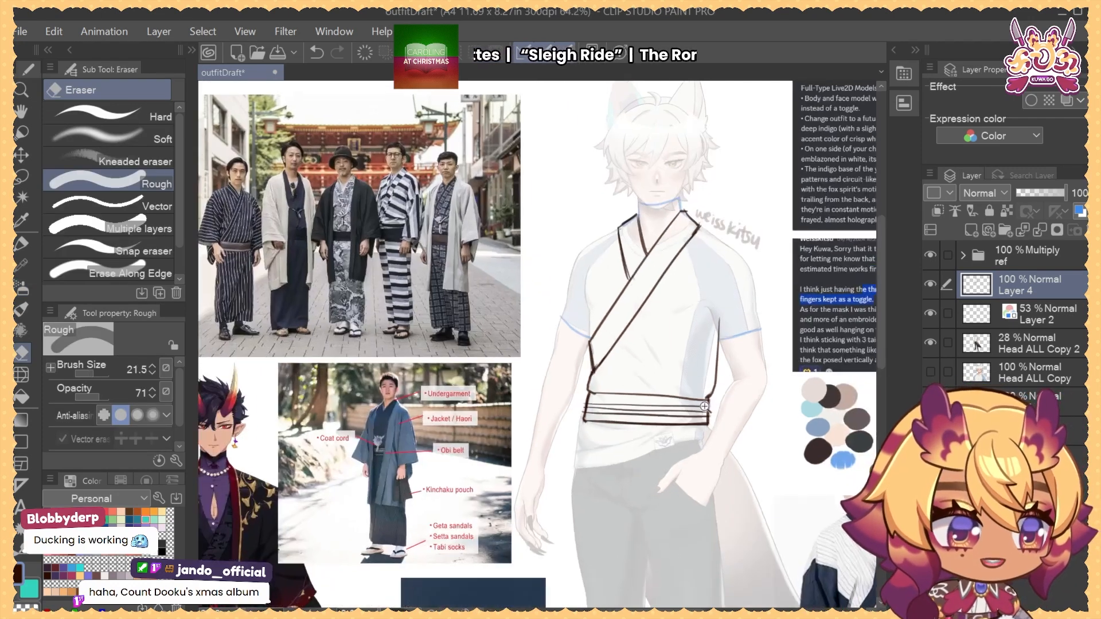
Reshape the obi and torso sketch lines with Liquify, reducing its brush size to 471.2
key(j)
drag(645, 468, 637, 469)
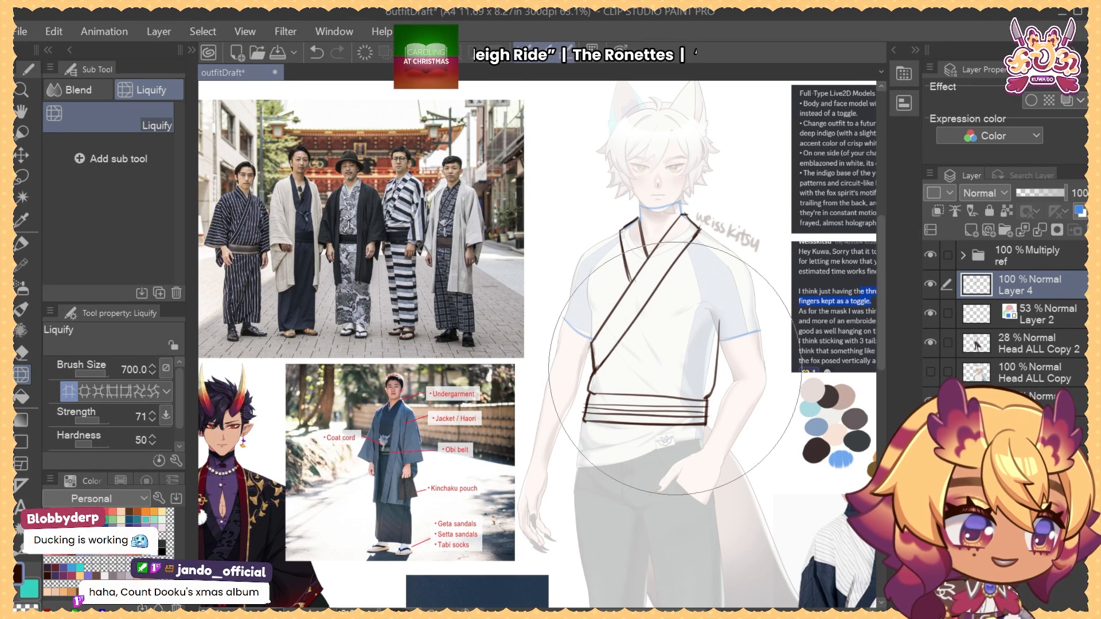
mouse_move(687, 396)
mouse_down()
mouse_move(680, 387)
mouse_move(730, 341)
mouse_up()
key(ctrl+z)
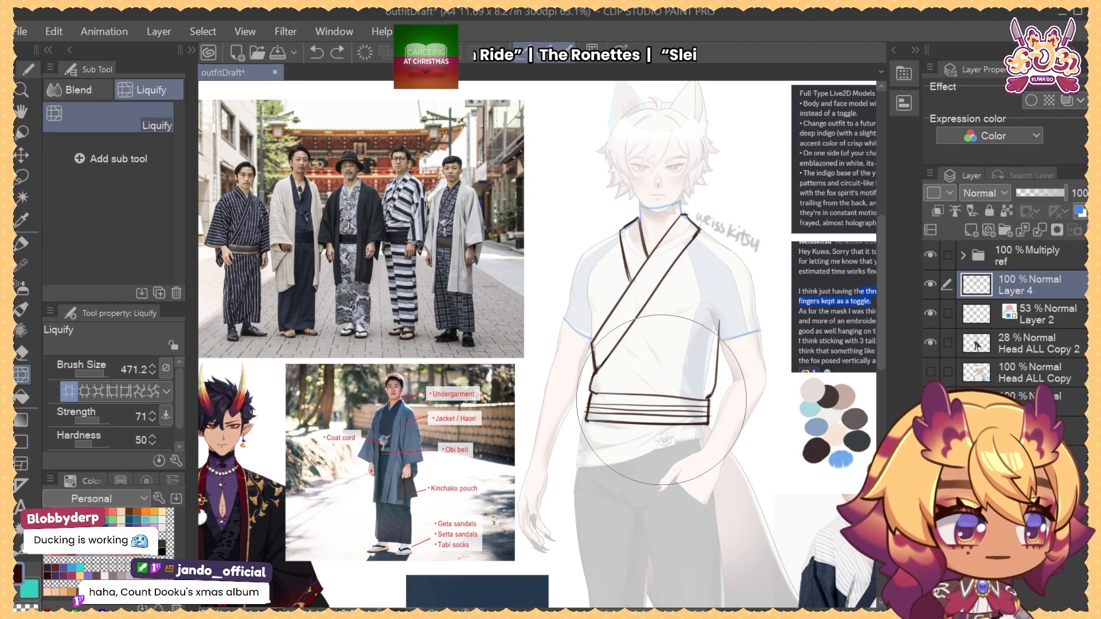
mouse_move(714, 301)
mouse_down()
mouse_move(700, 430)
mouse_move(635, 411)
mouse_up()
key(b)
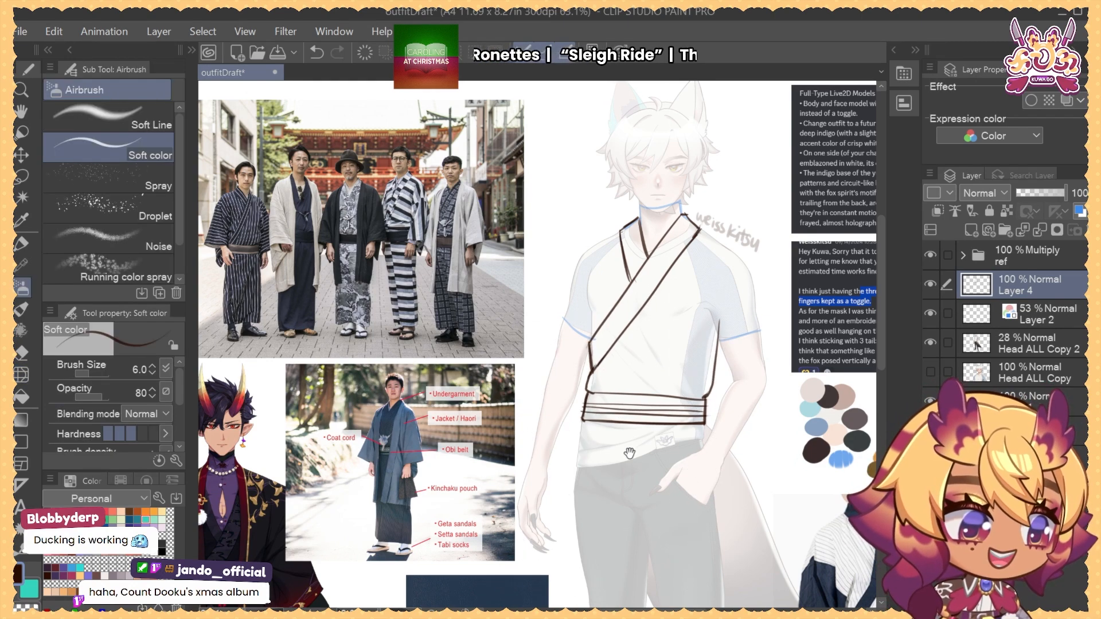
mouse_move(640, 476)
mouse_down()
mouse_move(624, 414)
mouse_move(599, 376)
mouse_up()
mouse_move(631, 362)
mouse_down()
mouse_move(626, 418)
mouse_move(615, 314)
mouse_move(580, 467)
mouse_up()
key(ctrl+z)
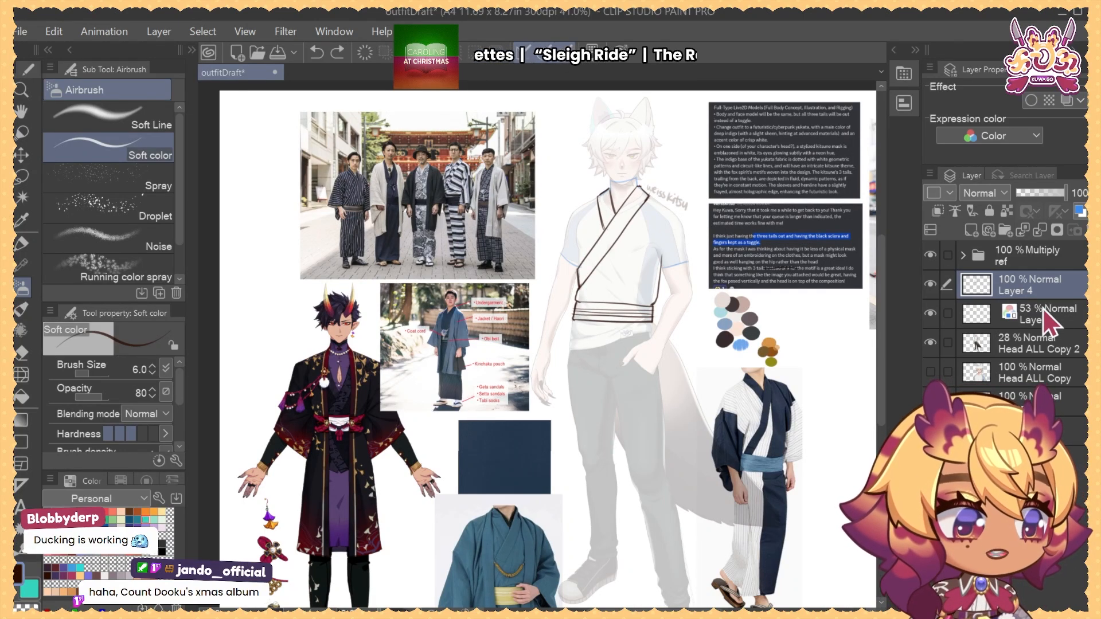
Create a new layer beneath Layer 2 and sketch the outer and inner contours of a straight hanging arm beside the torso
key(ctrl+shift+n)
drag(1039, 291, 1032, 356)
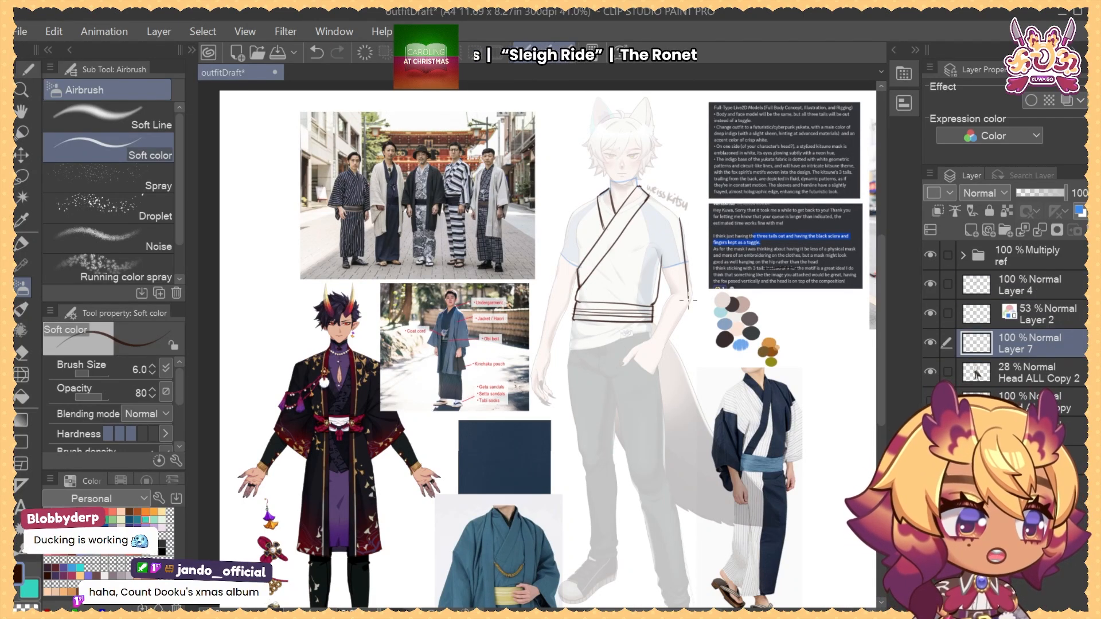
drag(650, 244, 662, 310)
drag(682, 226, 688, 286)
key(ctrl+z)
key(ctrl+z)
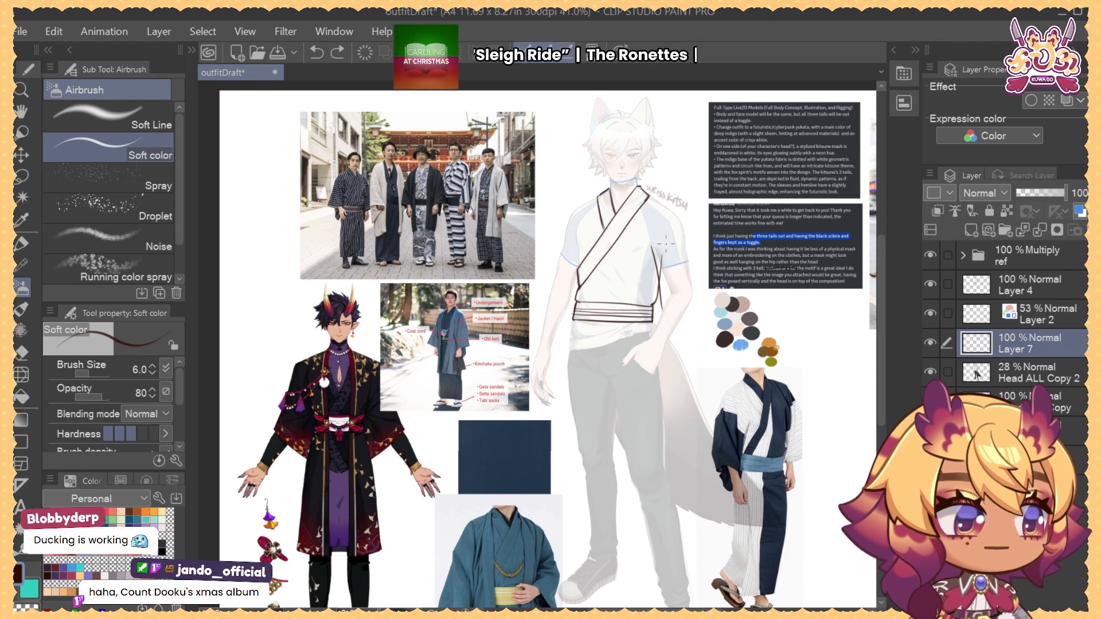
drag(682, 218, 688, 299)
mouse_move(655, 248)
mouse_down()
mouse_move(686, 303)
mouse_move(681, 370)
mouse_up()
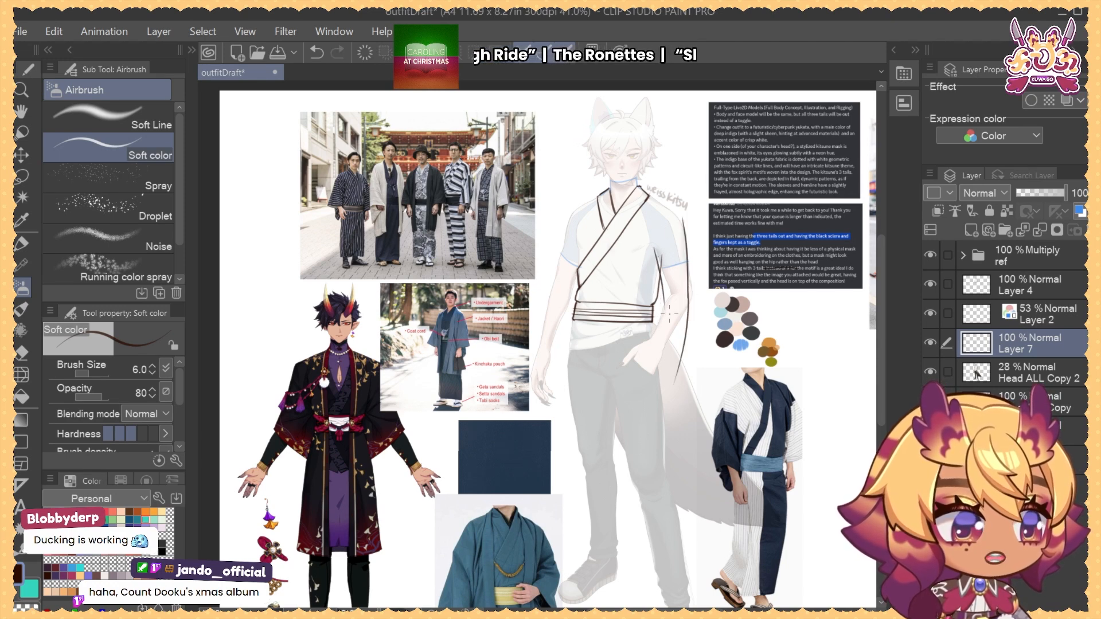
key(ctrl+z)
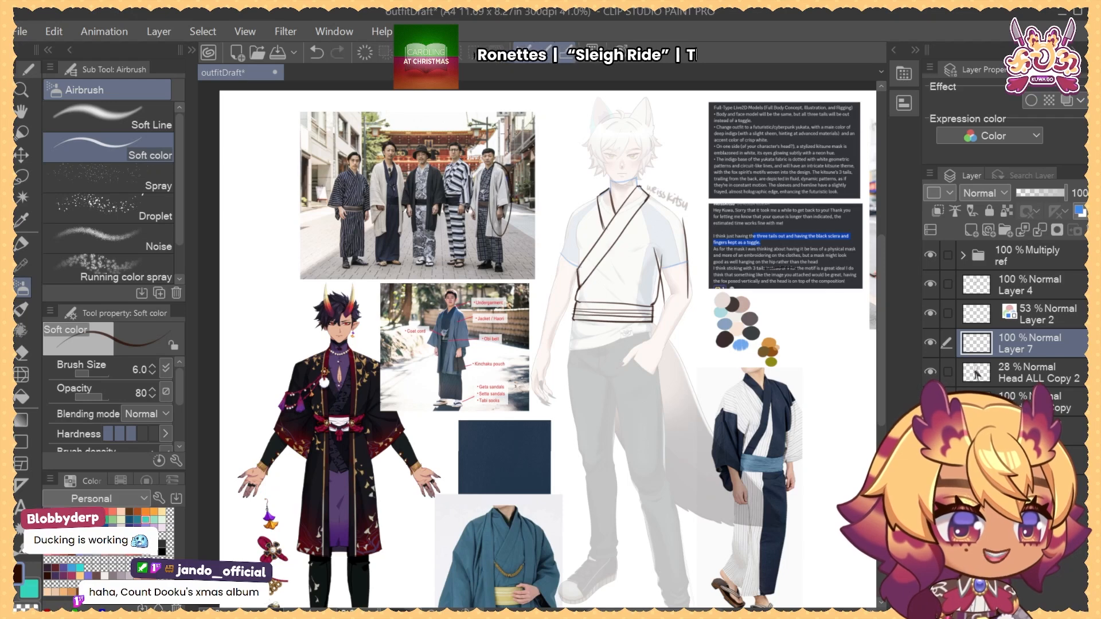
Sketch the open hand with fingers at the end of the hanging arm, restroking the lines at the wrist
scroll(661, 277, up, 1)
mouse_move(660, 277)
mouse_down()
mouse_move(658, 402)
mouse_move(692, 289)
mouse_up()
key(ctrl+z)
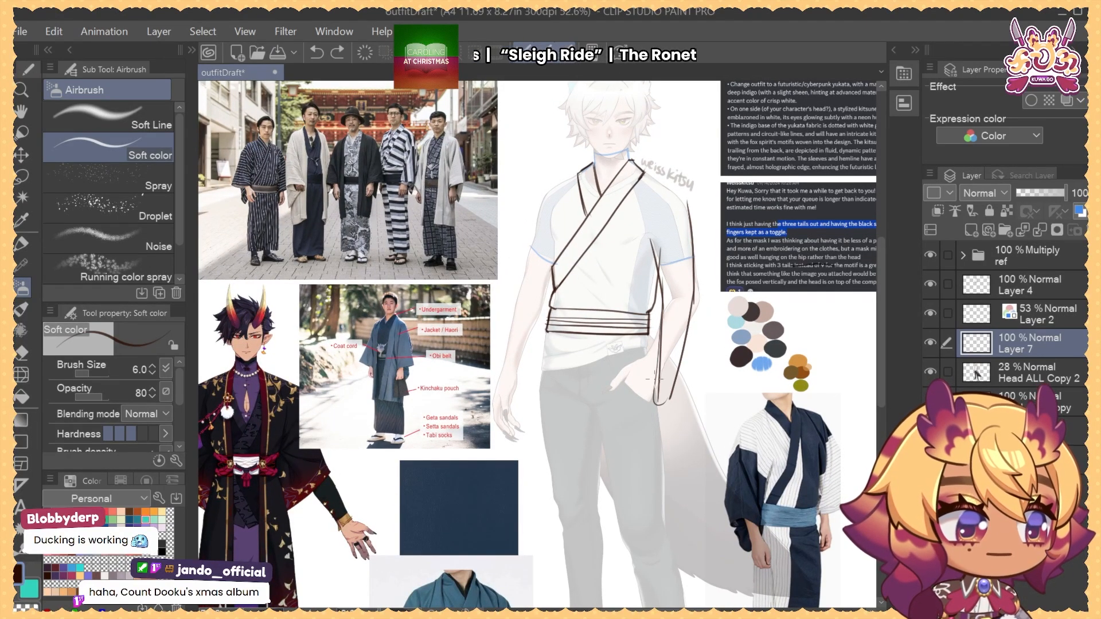
mouse_move(657, 378)
mouse_down()
mouse_move(642, 431)
mouse_move(648, 415)
mouse_move(661, 429)
mouse_move(669, 411)
mouse_move(648, 391)
mouse_move(665, 442)
mouse_up()
key(ctrl+z)
key(ctrl+z)
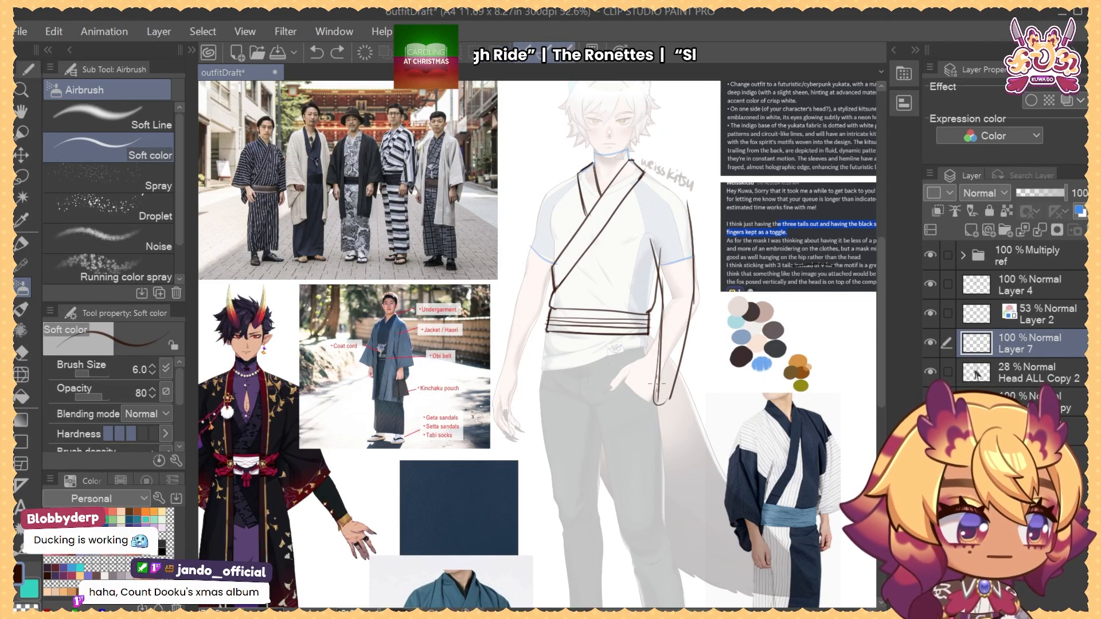
mouse_move(658, 379)
mouse_down()
mouse_move(644, 428)
mouse_move(652, 409)
mouse_move(659, 445)
mouse_move(675, 442)
mouse_move(675, 391)
mouse_up()
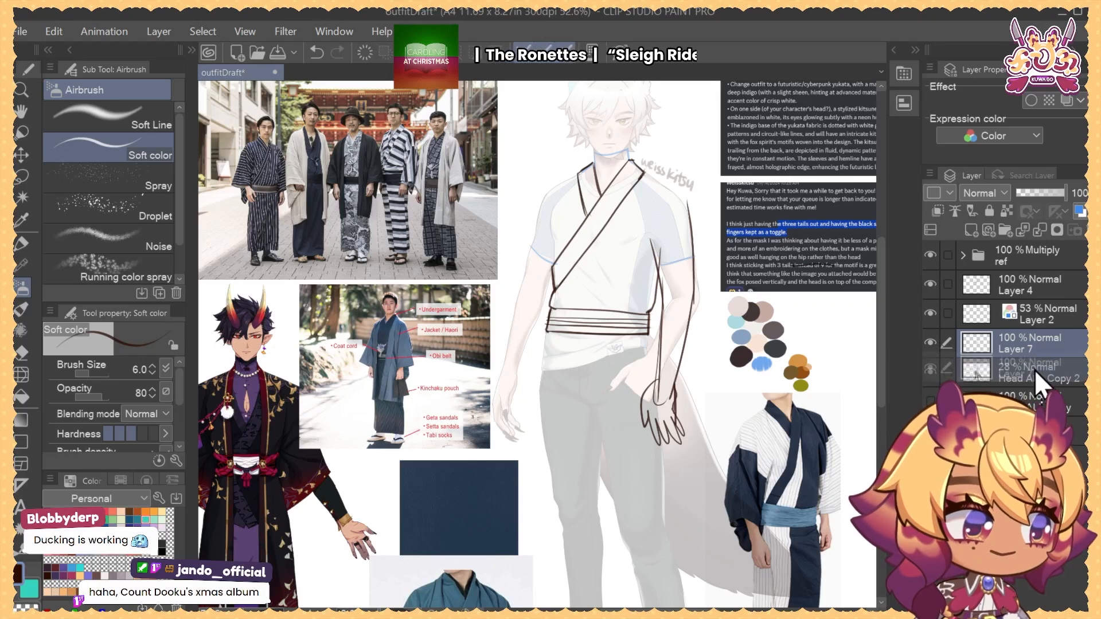
Give the arm sketch layer the blue layer color, set its blending mode to Multiply and its opacity to 51%
key(ctrl+b)
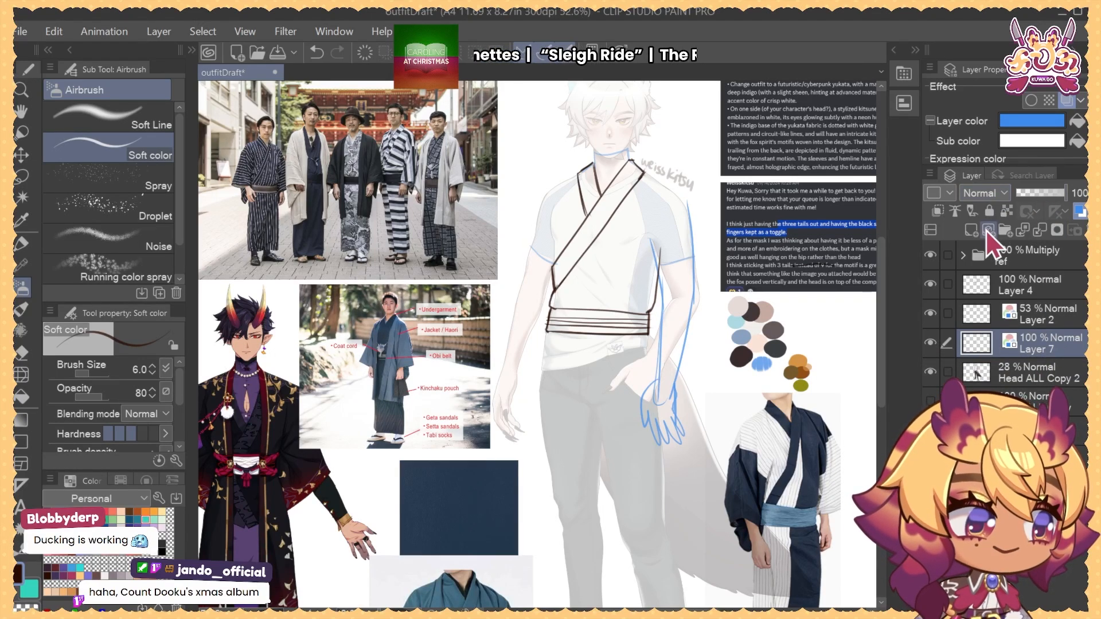
click(1000, 193)
click(980, 245)
click(1040, 193)
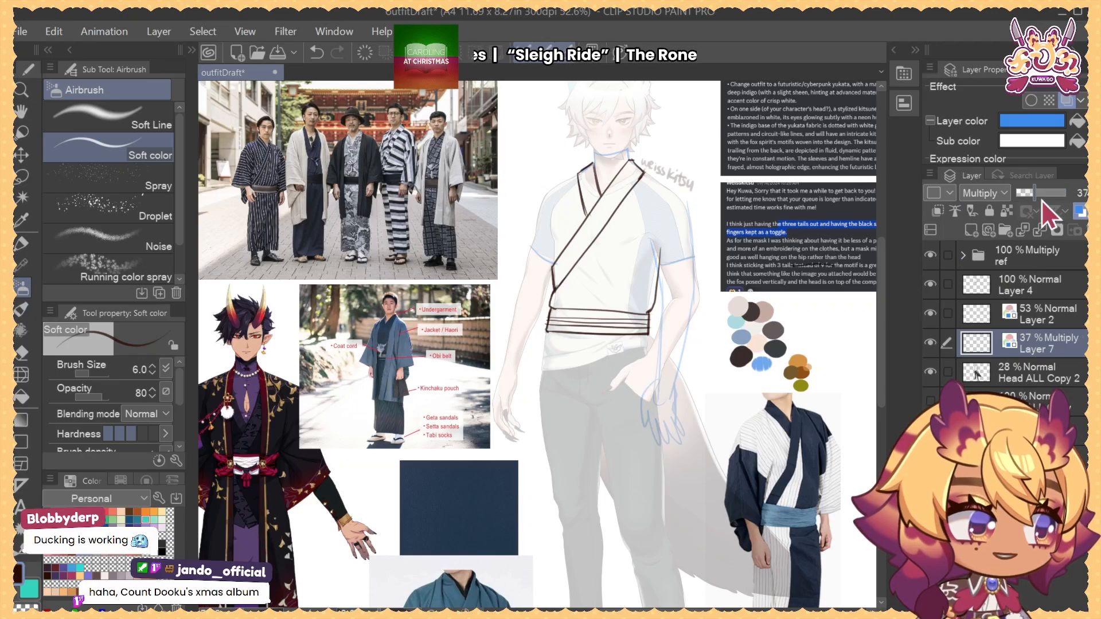
Draw the yukata's two long side lines on Layer 4 from the obi down along both legs with the Soft color airbrush
click(1026, 279)
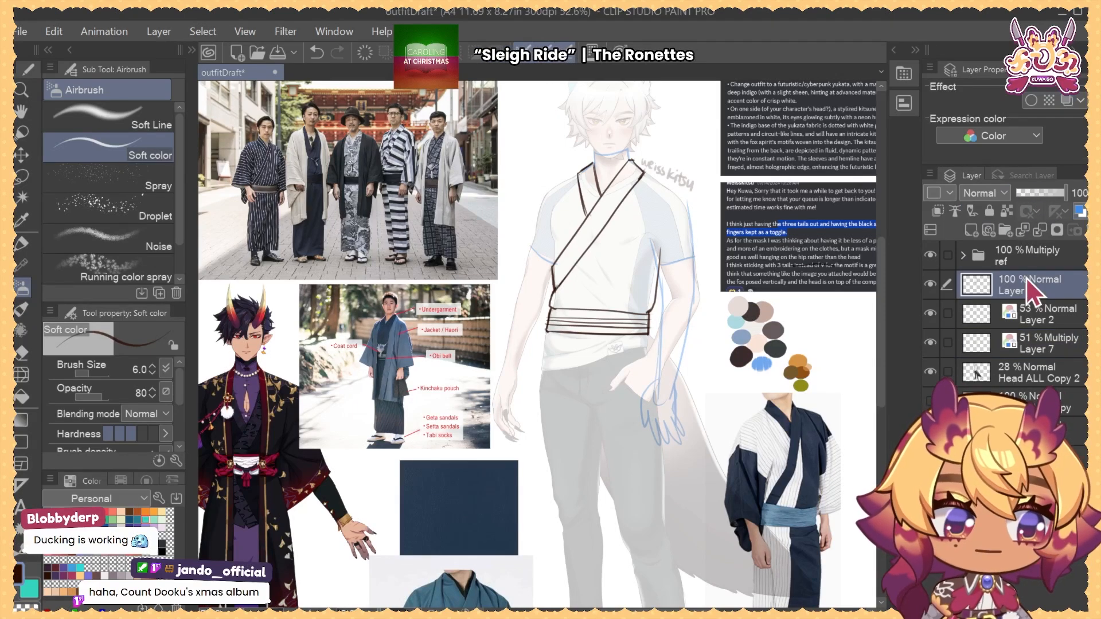
key(b)
key(b)
key(b)
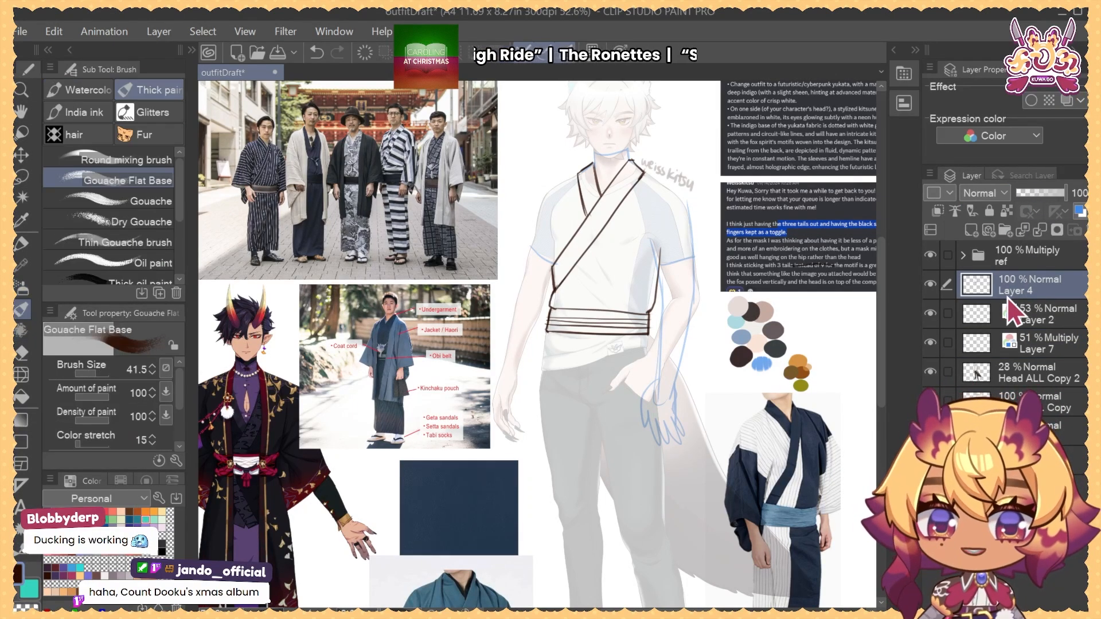
drag(682, 284, 686, 312)
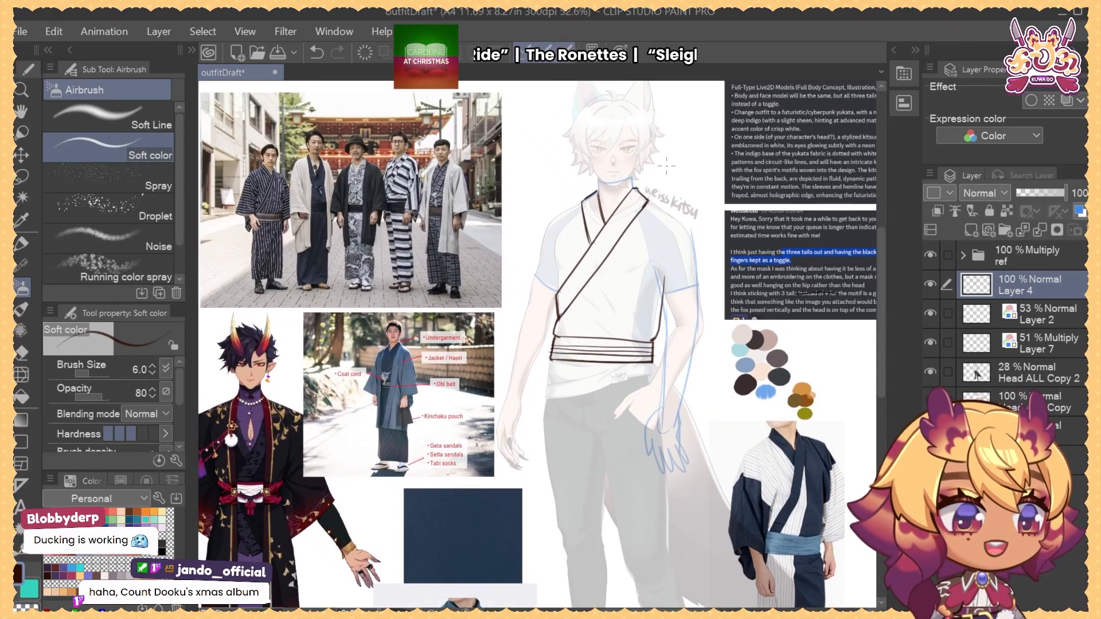
scroll(684, 328, down, 3)
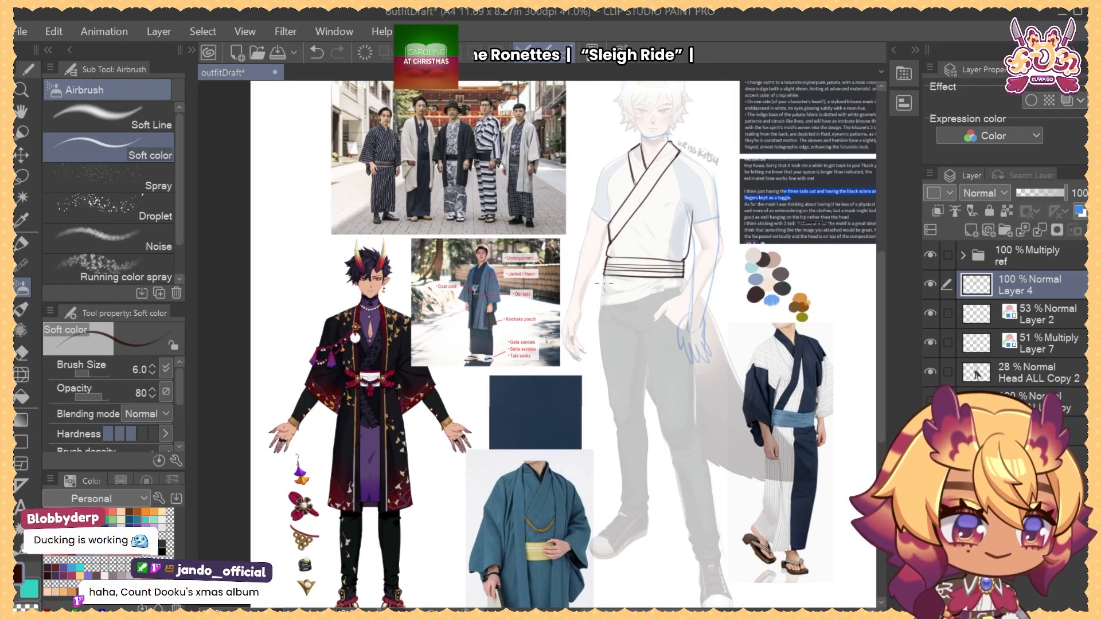
drag(604, 285, 614, 446)
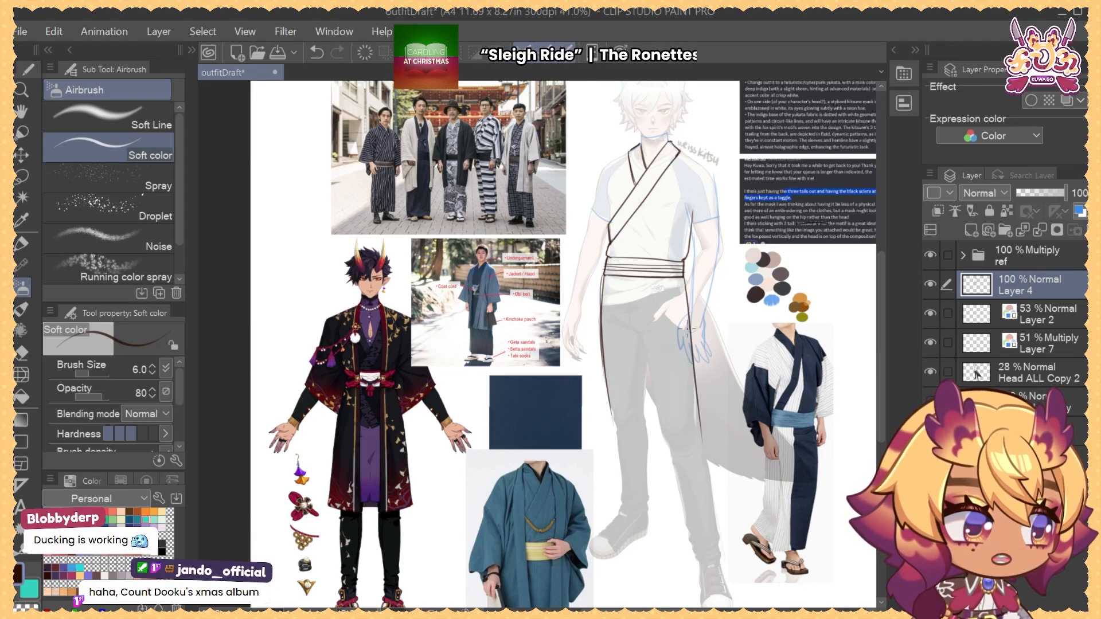
drag(705, 404, 670, 372)
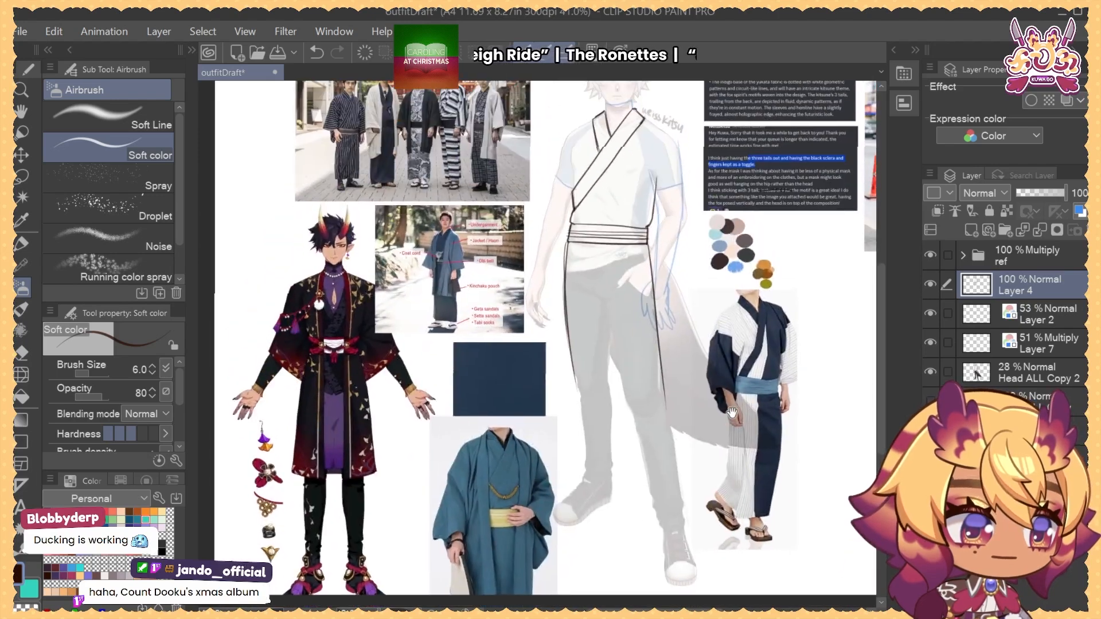
Draw the yukata's slanted hem line across the lower legs, restroking it until it joins both side lines
drag(605, 292, 611, 353)
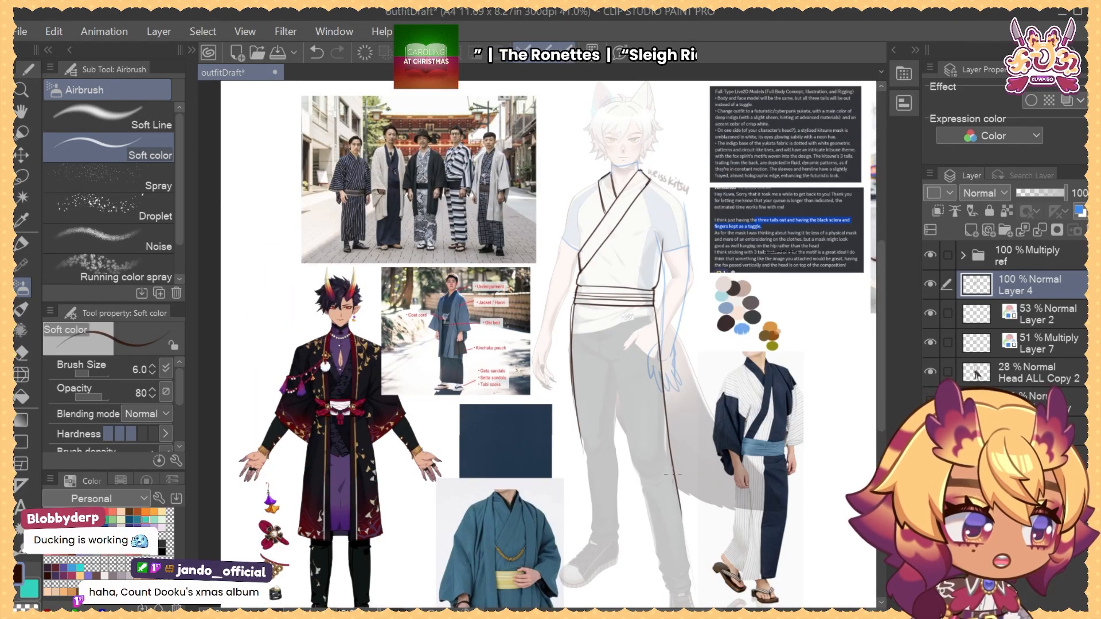
key(ctrl+z)
mouse_move(581, 439)
mouse_down()
mouse_move(591, 498)
mouse_move(546, 445)
mouse_move(634, 483)
mouse_up()
key(ctrl+z)
drag(538, 441, 627, 481)
key(ctrl+z)
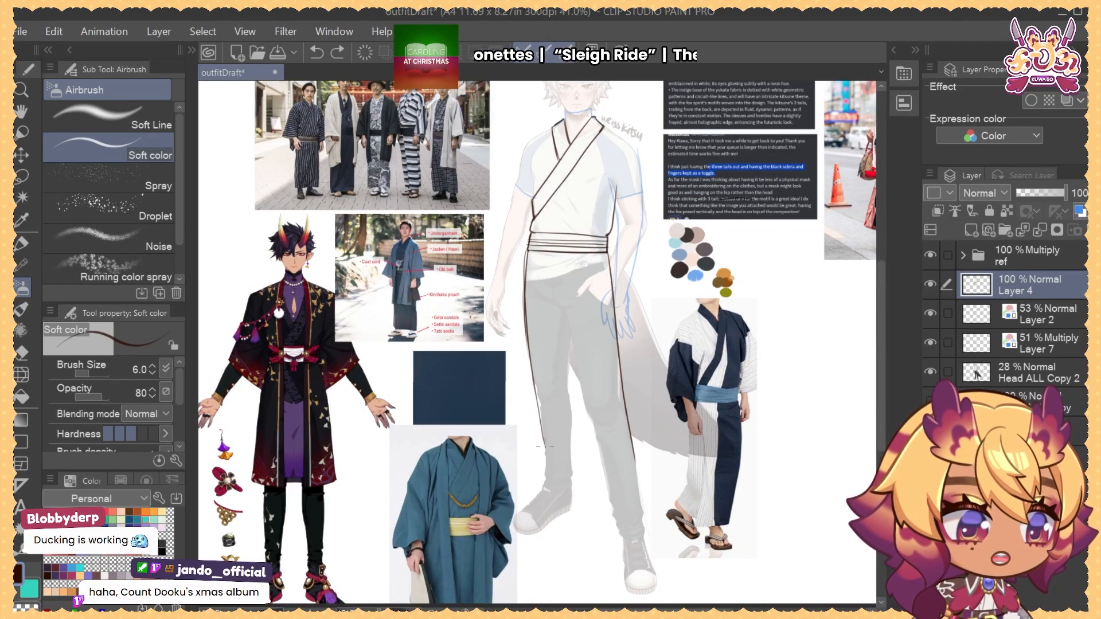
mouse_move(541, 446)
mouse_down()
mouse_move(624, 481)
mouse_move(634, 469)
mouse_move(631, 499)
mouse_up()
key(ctrl+z)
Set the Rough eraser to size 90.1 and opacity 83, and clean up the stray line ends around the yukata hem
key(e)
drag(627, 491, 611, 486)
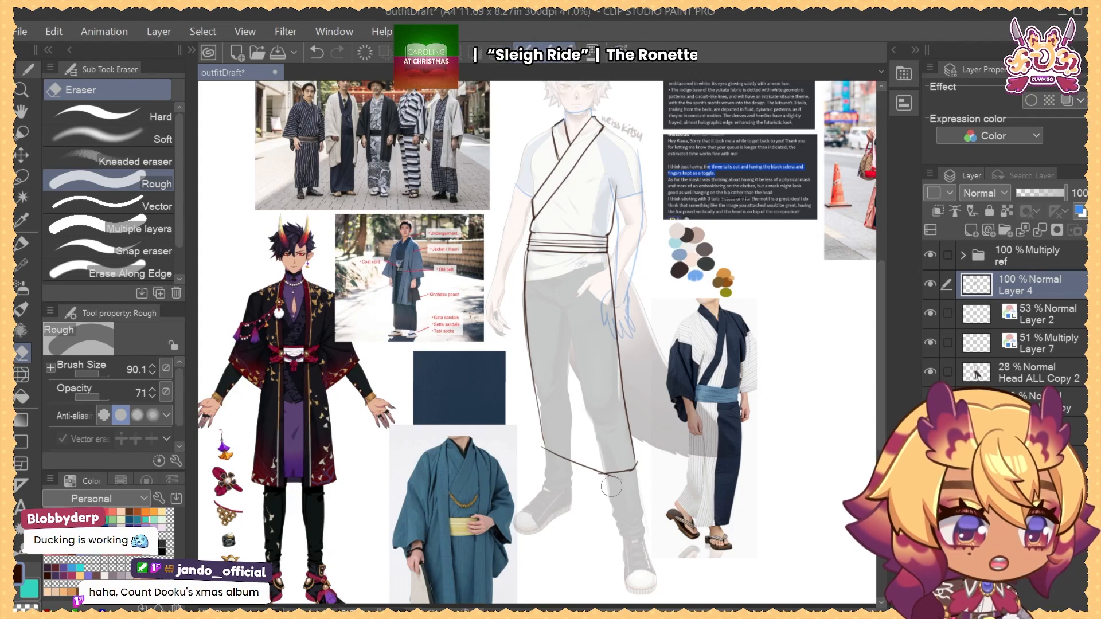
drag(102, 396, 103, 400)
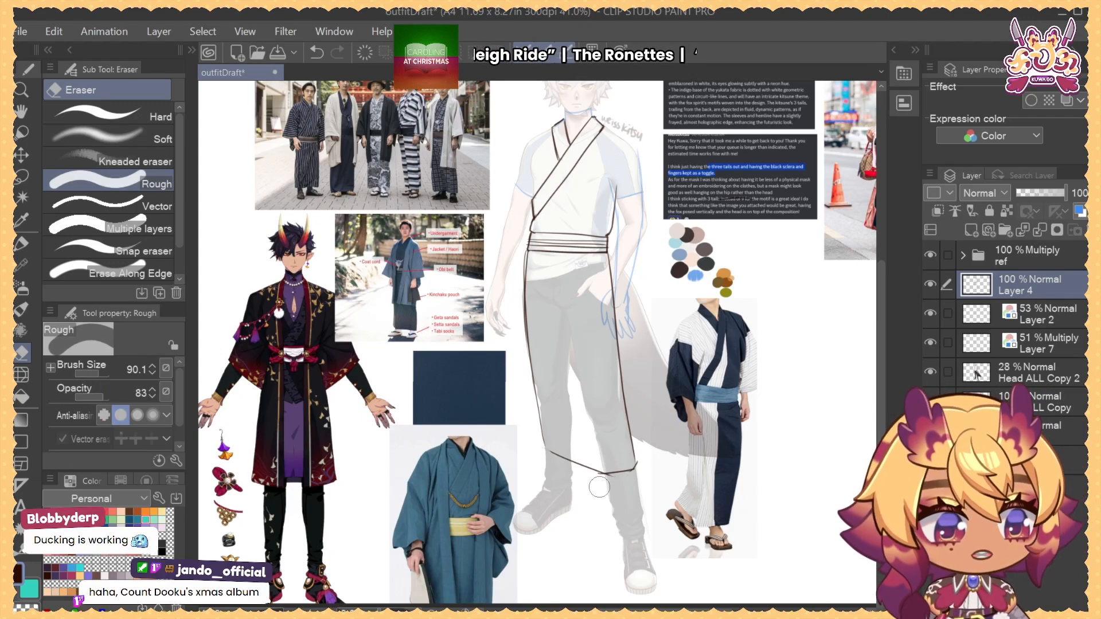
drag(543, 434, 542, 401)
key(ctrl+z)
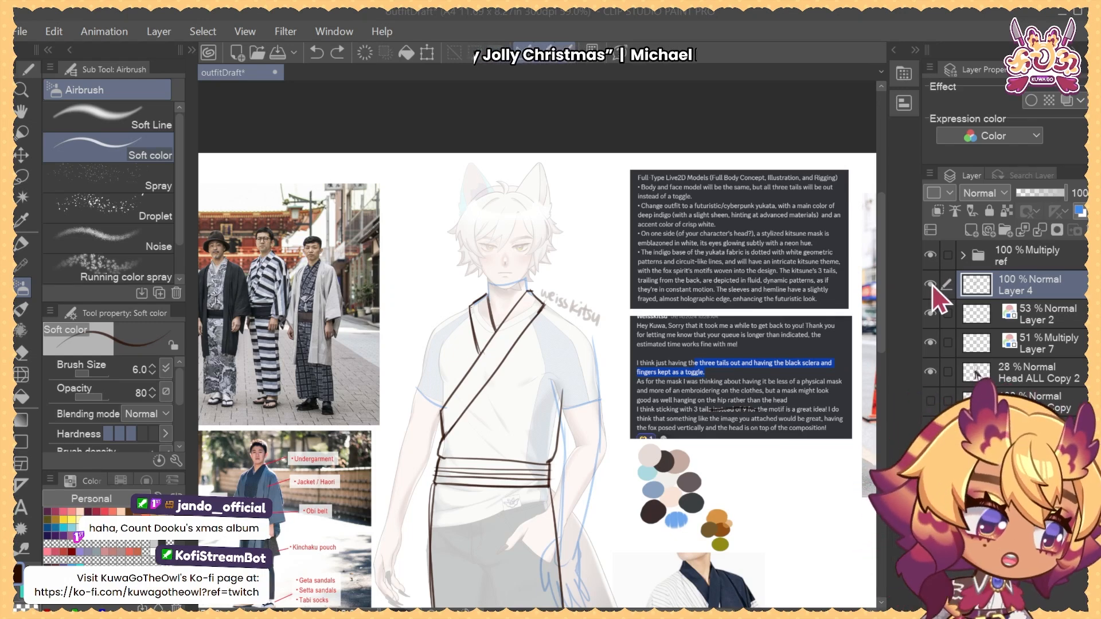
Draw the yukata's shoulder line from the collar and the armhole line on the blue-sketched arm's side with the Soft color airbrush
drag(571, 420, 587, 332)
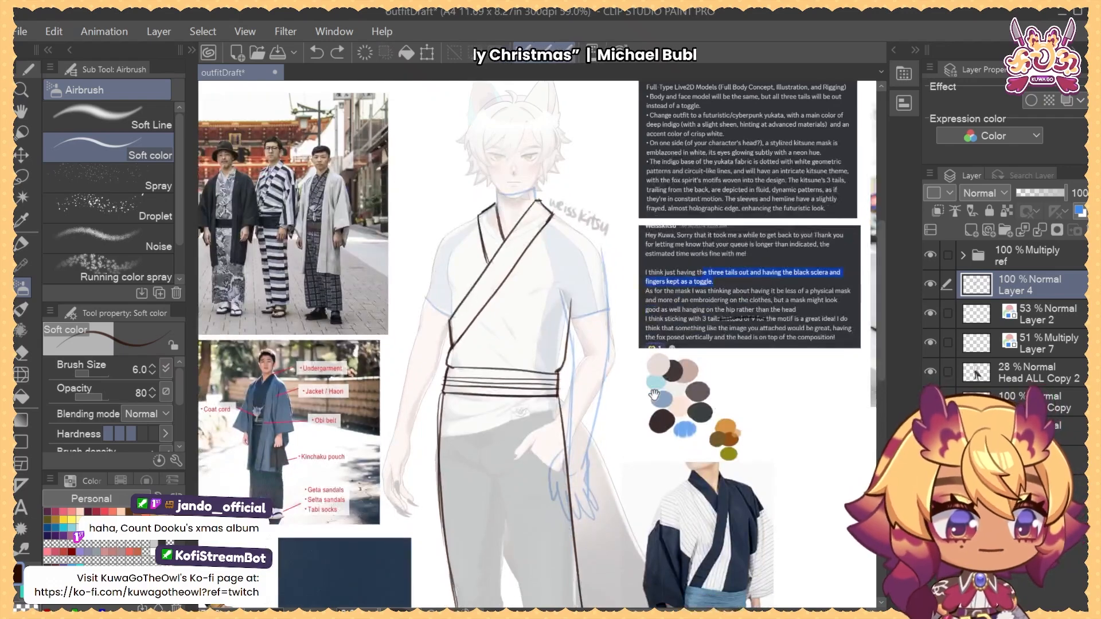
mouse_move(650, 391)
mouse_down()
mouse_move(631, 364)
mouse_move(667, 357)
mouse_move(649, 294)
mouse_move(677, 409)
mouse_up()
drag(655, 371, 705, 403)
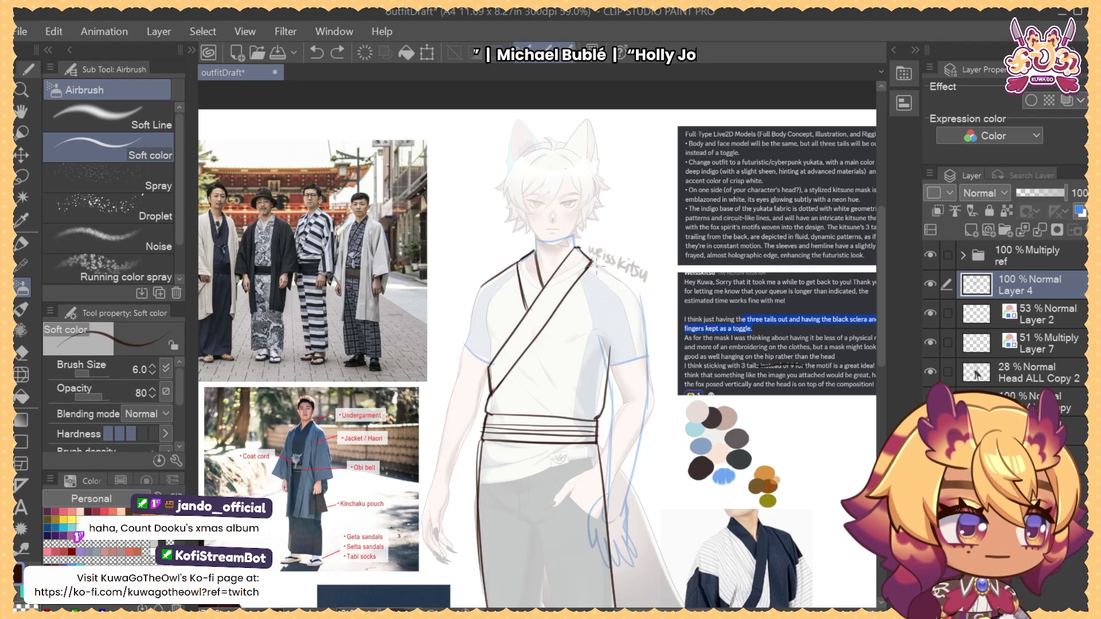
mouse_move(592, 261)
mouse_down()
mouse_move(642, 297)
mouse_move(593, 350)
mouse_up()
key(ctrl+z)
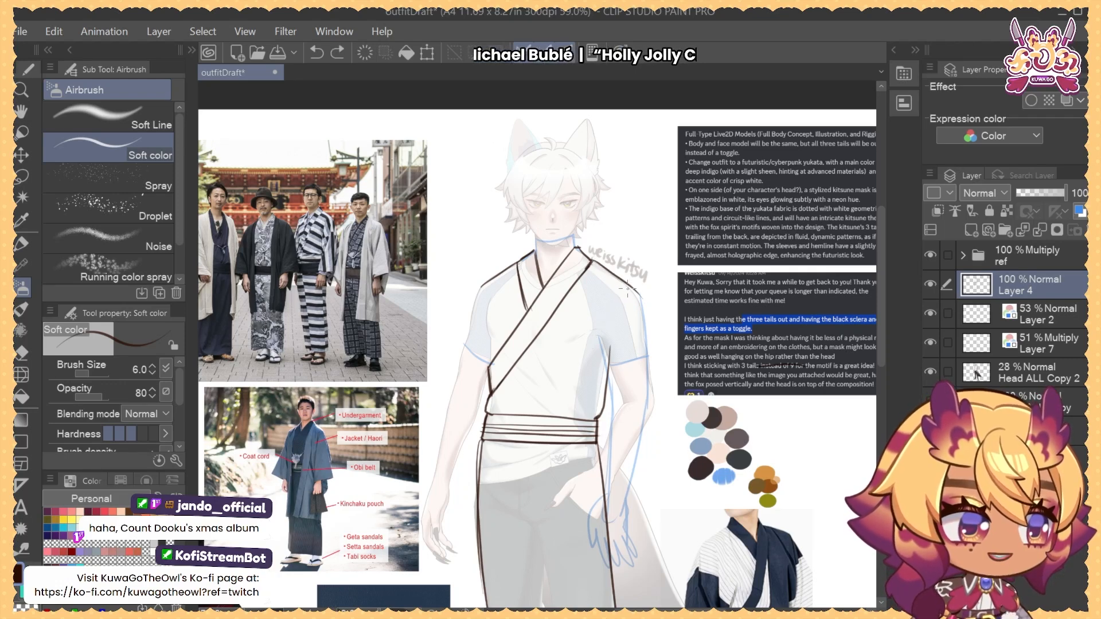
drag(626, 290, 600, 331)
drag(601, 337, 605, 362)
Draw the opposite armhole line from the shoulder down toward the crossed collar, undoing and restroking it
mouse_move(483, 285)
mouse_down()
mouse_move(488, 329)
mouse_move(516, 315)
mouse_move(490, 365)
mouse_up()
key(ctrl+z)
key(ctrl+z)
key(ctrl+z)
drag(503, 269, 490, 366)
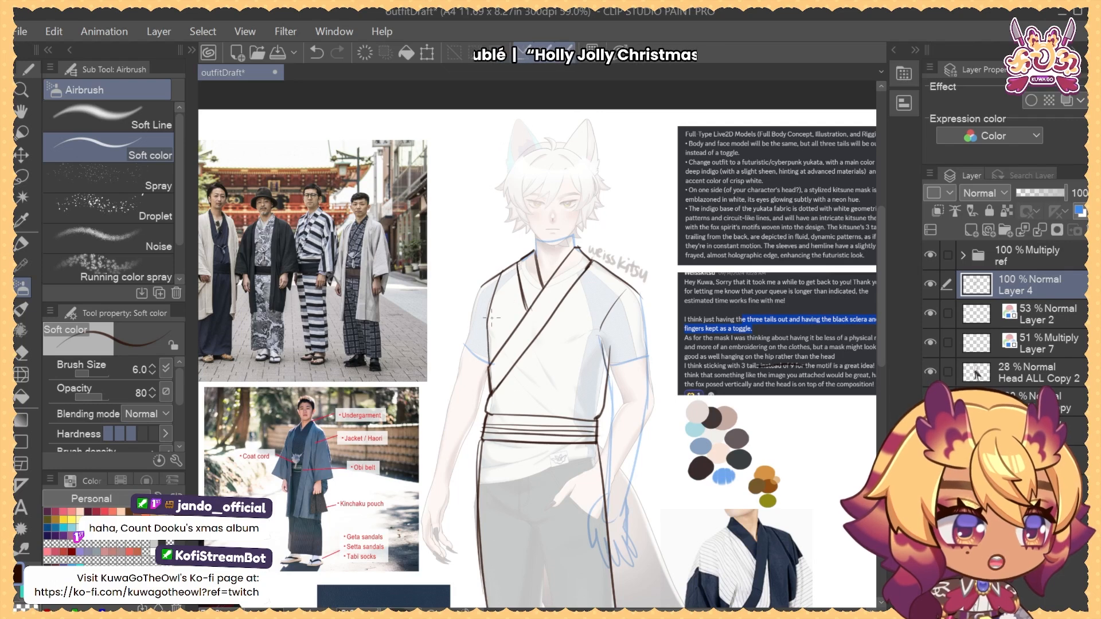
key(ctrl+z)
key(ctrl+z)
drag(504, 270, 488, 330)
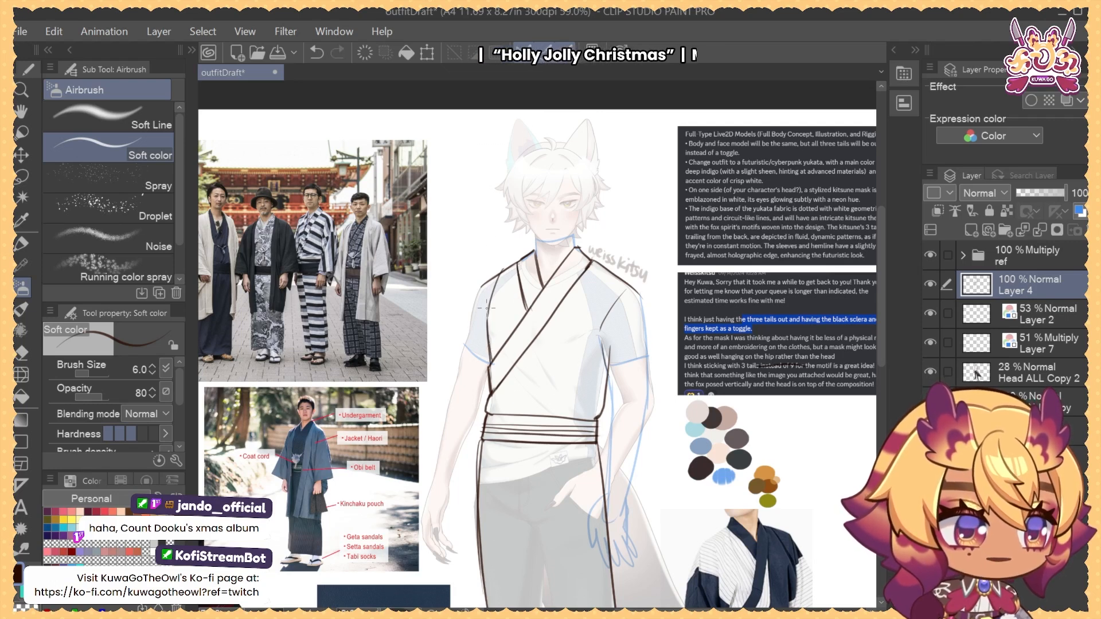
Draw the outer sleeve line from the shoulder down past the elbow, and add a new raster layer above Layer 4
drag(640, 325, 642, 298)
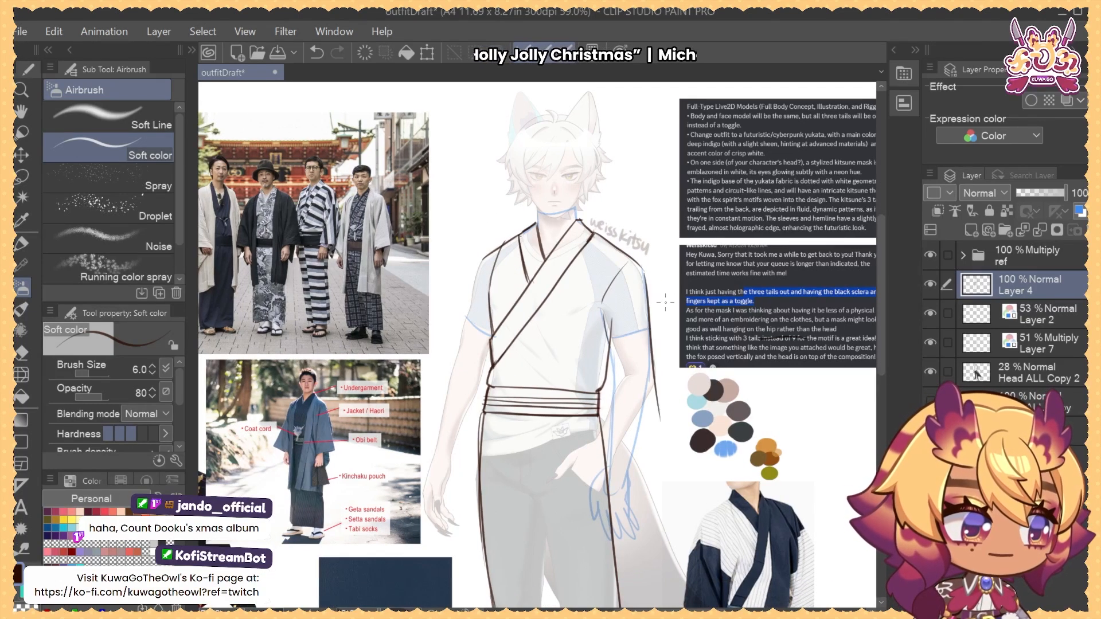
scroll(673, 441, down, 2)
drag(687, 350, 667, 310)
key(ctrl+shift+n)
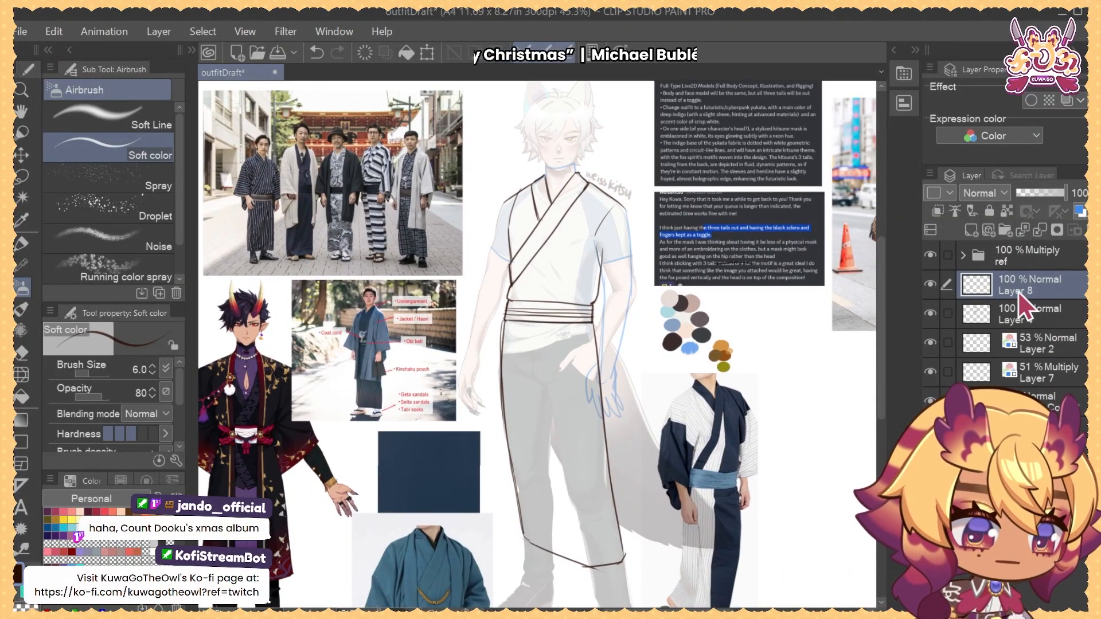
Examine the reference photos of men in yukata and the labelled haori outfit for sleeve shape and skirt overlap
drag(791, 380, 802, 350)
drag(376, 194, 442, 172)
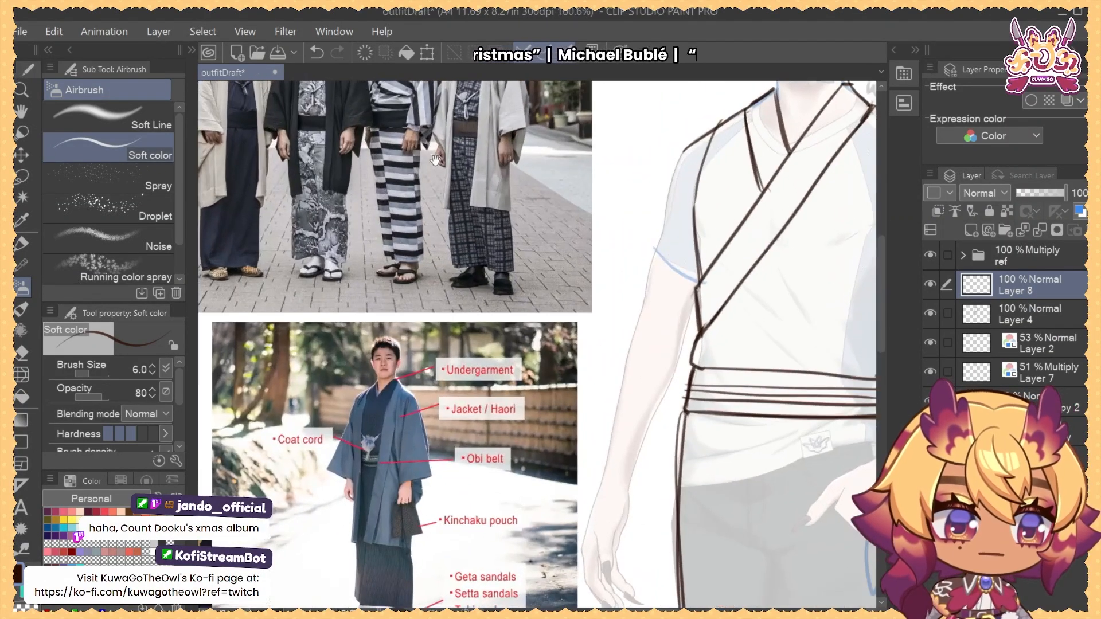
drag(443, 113, 455, 201)
drag(421, 286, 482, 294)
drag(461, 333, 521, 327)
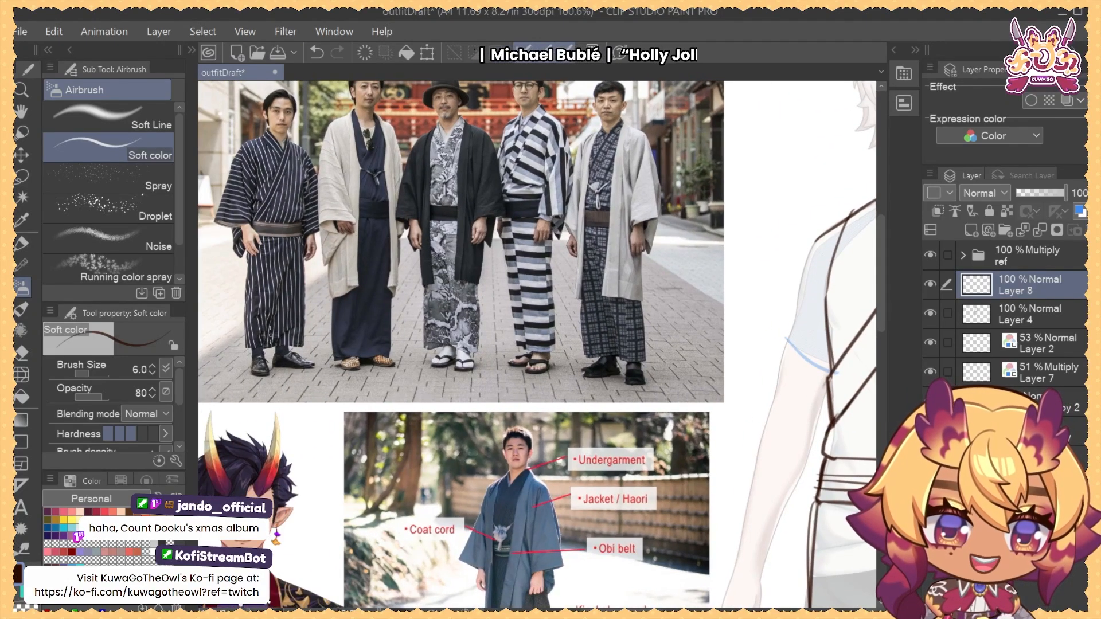
drag(430, 432, 381, 279)
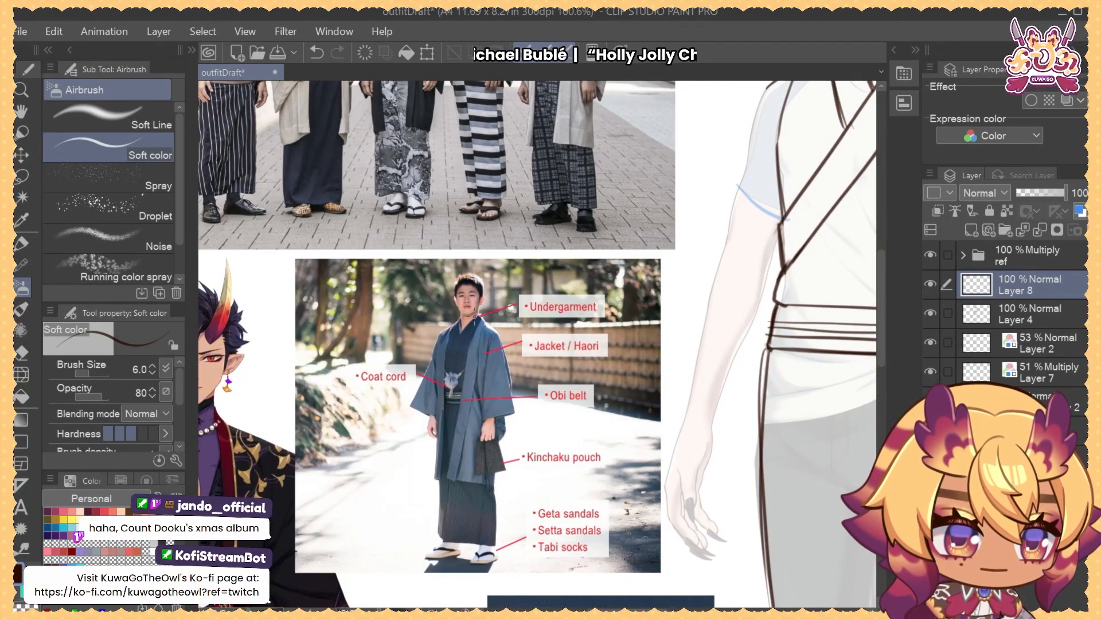
mouse_move(475, 317)
mouse_down()
mouse_move(458, 350)
mouse_move(457, 329)
mouse_move(485, 526)
mouse_move(467, 298)
mouse_move(481, 484)
mouse_move(473, 396)
mouse_move(469, 502)
mouse_move(506, 518)
mouse_move(508, 412)
mouse_up()
key(ctrl+z)
key(ctrl+z)
key(ctrl+z)
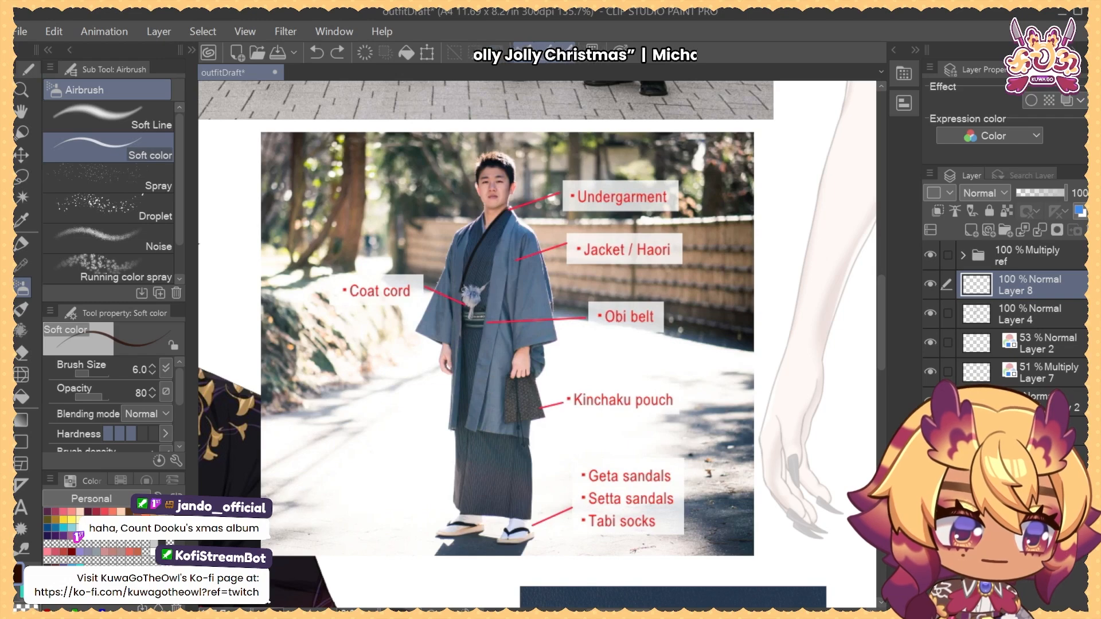
scroll(499, 392, down, 5)
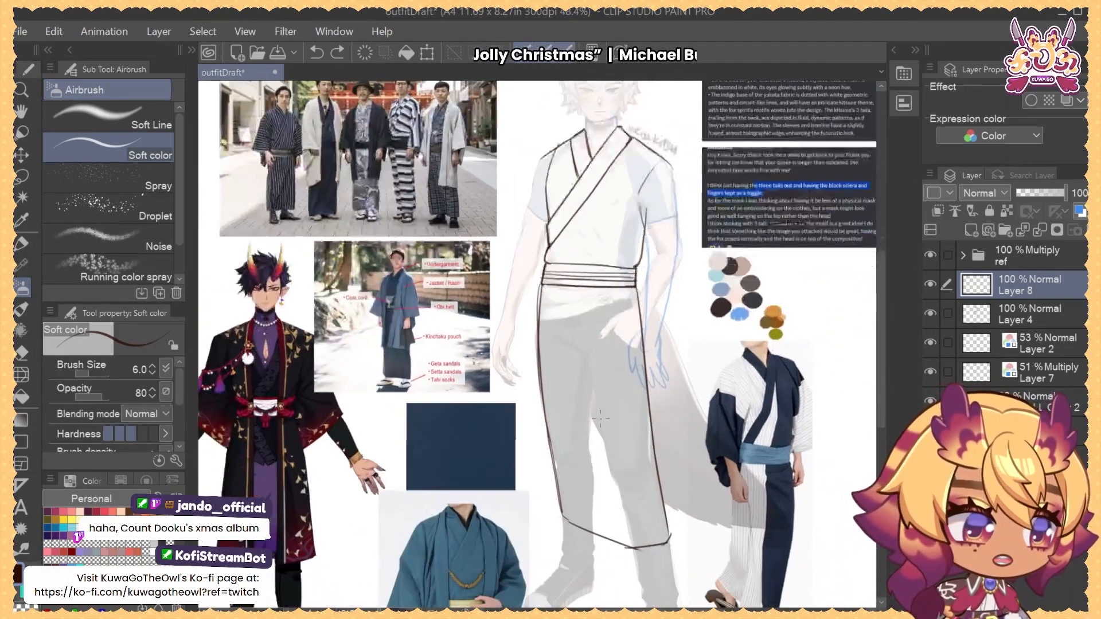
Draw the yukata's front overlap line on Layer 8 from the obi's edge diagonally down to the hem
click(932, 284)
mouse_move(541, 287)
mouse_down()
mouse_move(581, 488)
mouse_move(593, 564)
mouse_up()
key(ctrl+z)
key(ctrl+z)
drag(541, 286, 593, 550)
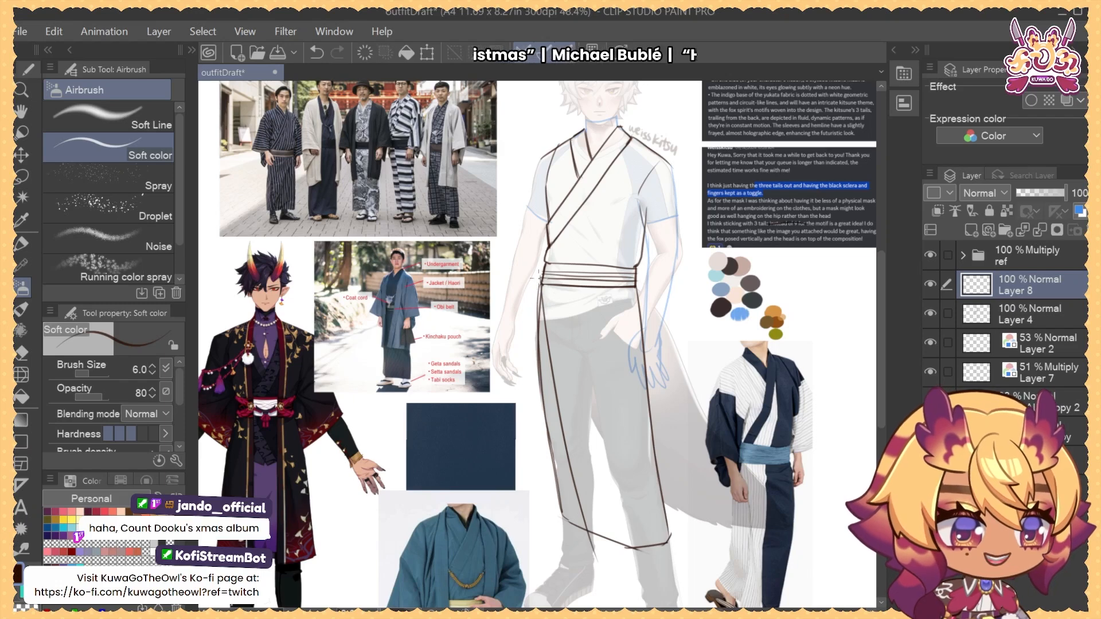
Try restroking the hem beside the overlap line, undo it, and erase the overlap line's tail below the hem with the Rough eraser
scroll(619, 521, up, 3)
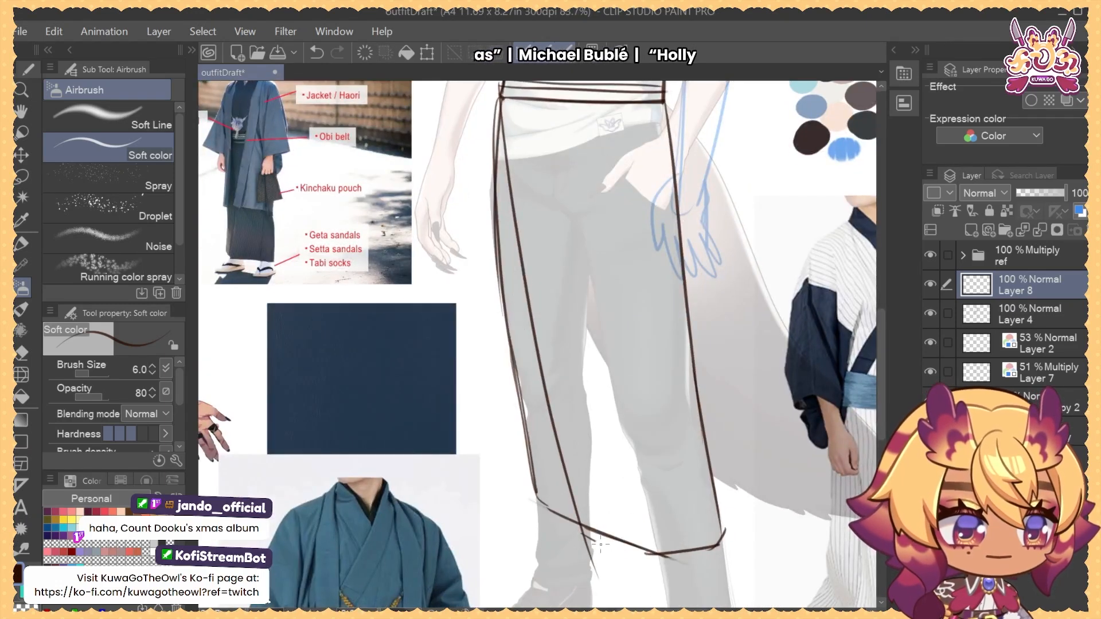
key(ctrl+z)
mouse_move(600, 544)
mouse_down()
mouse_move(628, 553)
mouse_move(603, 539)
mouse_move(659, 554)
mouse_up()
key(ctrl+z)
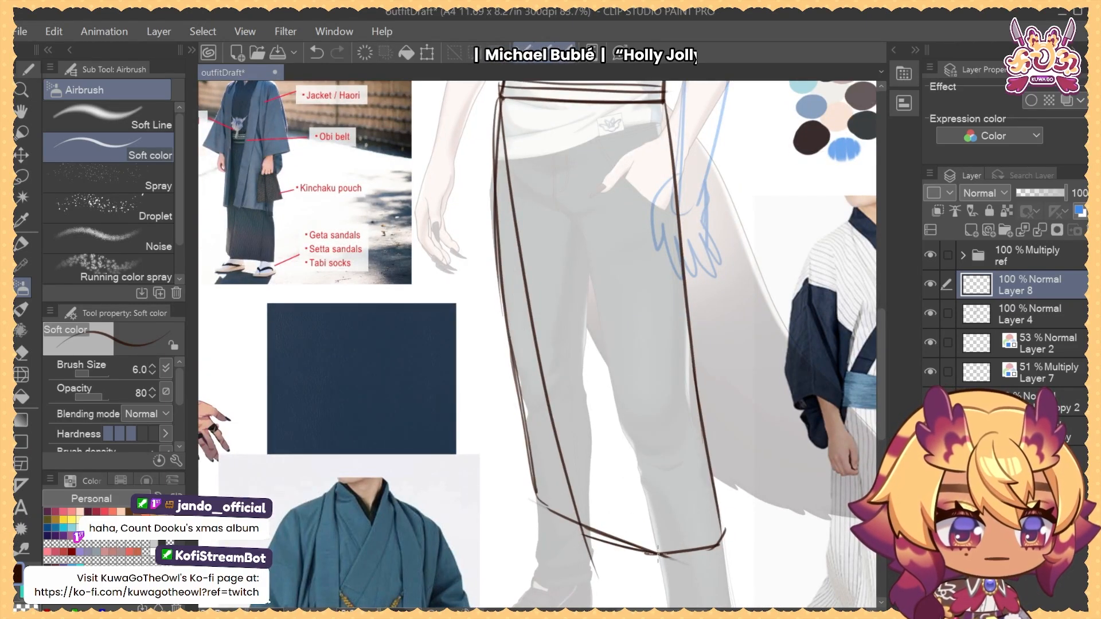
key(e)
drag(589, 561, 606, 577)
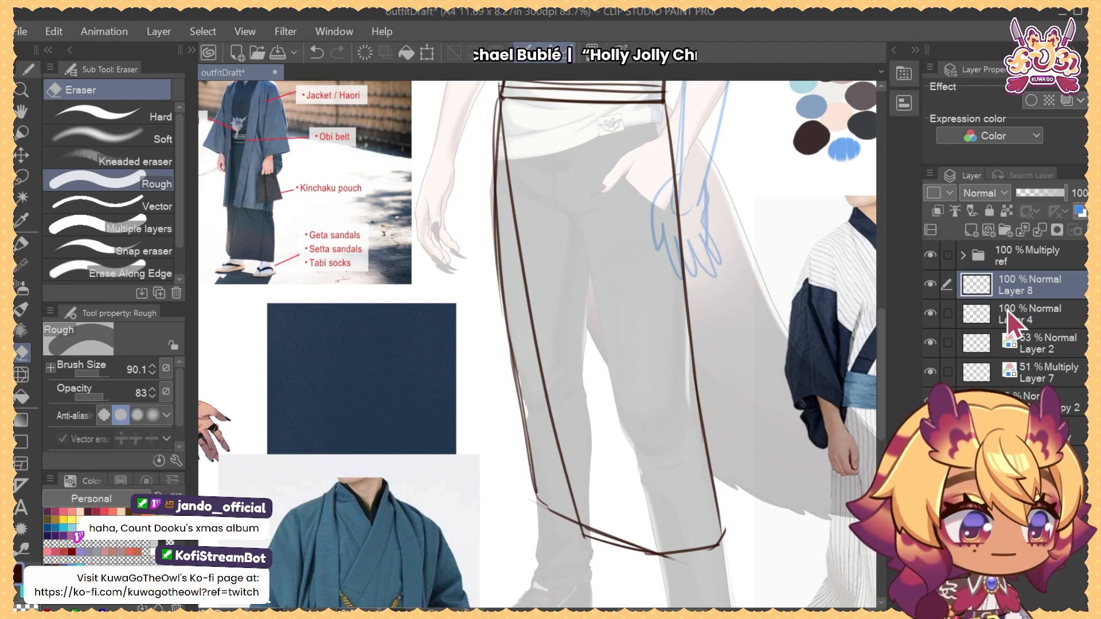
Reduce the Rough eraser to size 45.1, erase along Layer 4's hem beside the overlap line, and reselect Layer 8
click(1009, 327)
key(bracketleft)
key(bracketleft)
key(bracketleft)
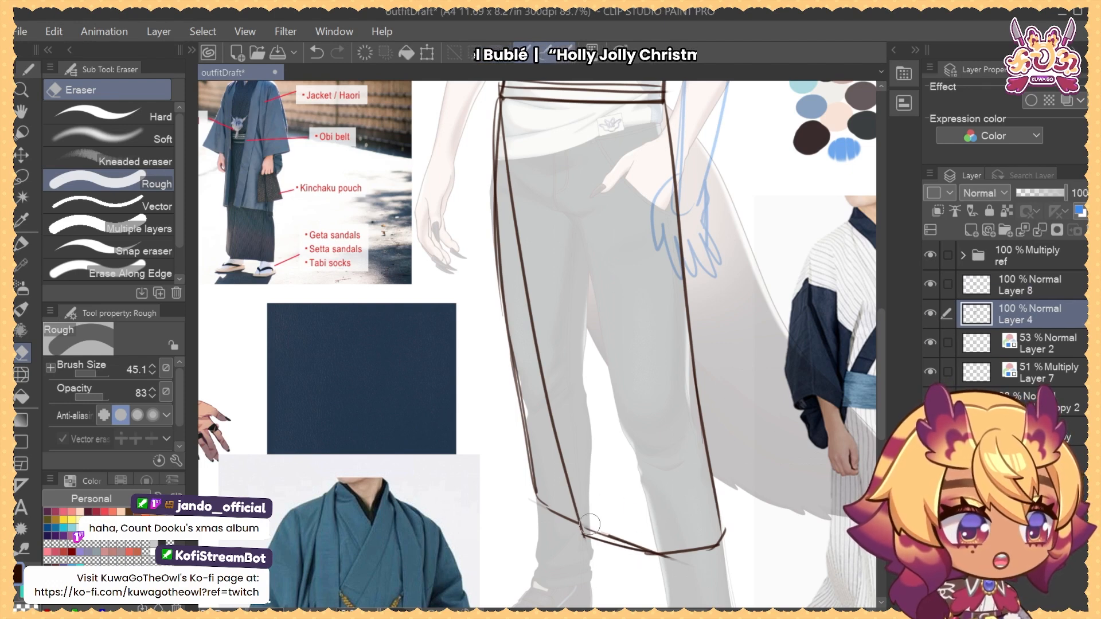
drag(589, 524, 662, 550)
click(989, 279)
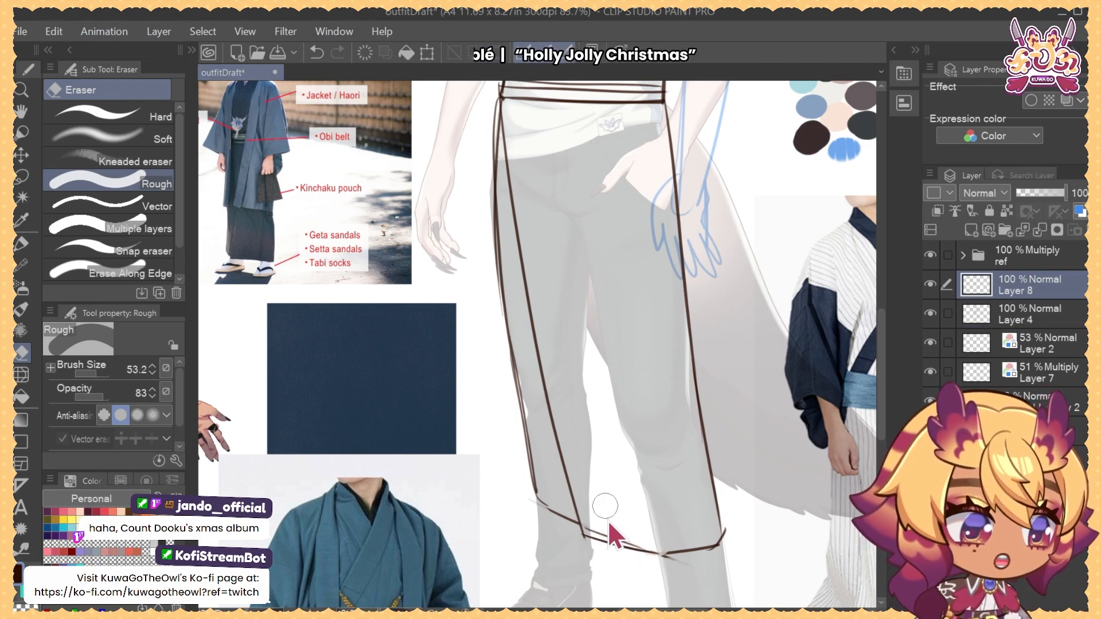
Erase the stray strokes along the robe's lower hem and merge the sketch layer down into Layer 4
drag(591, 526, 646, 540)
scroll(665, 486, down, 3)
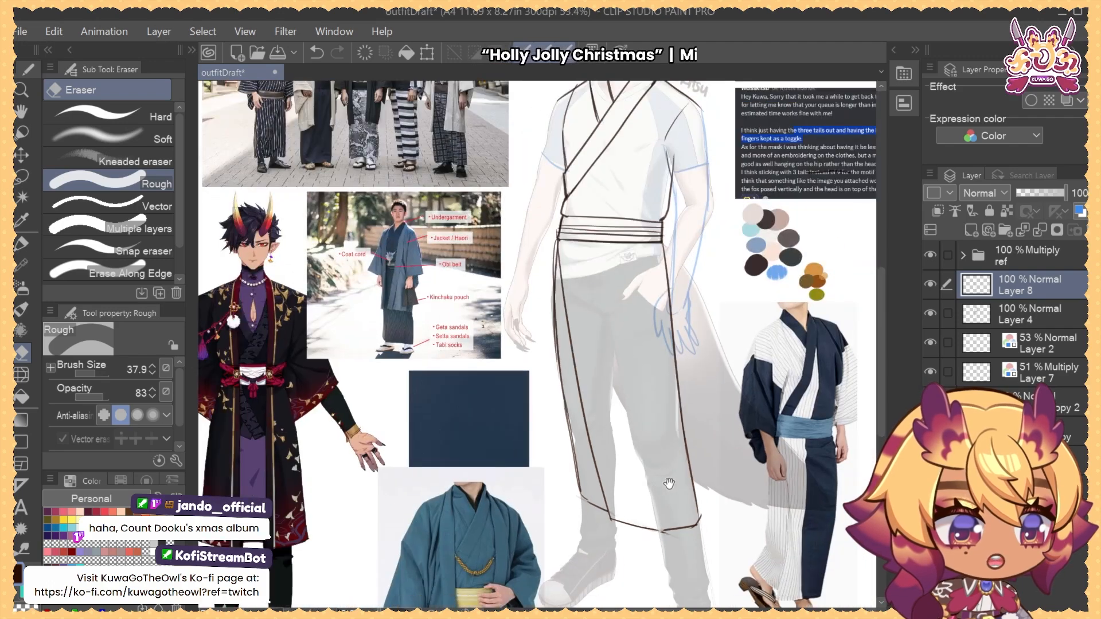
key(ctrl+e)
Choose the Soft color airbrush, add a new layer above Layer 4, lower Layer 4's opacity to 48%, and make the new layer active
key(b)
key(b)
scroll(632, 305, up, 3)
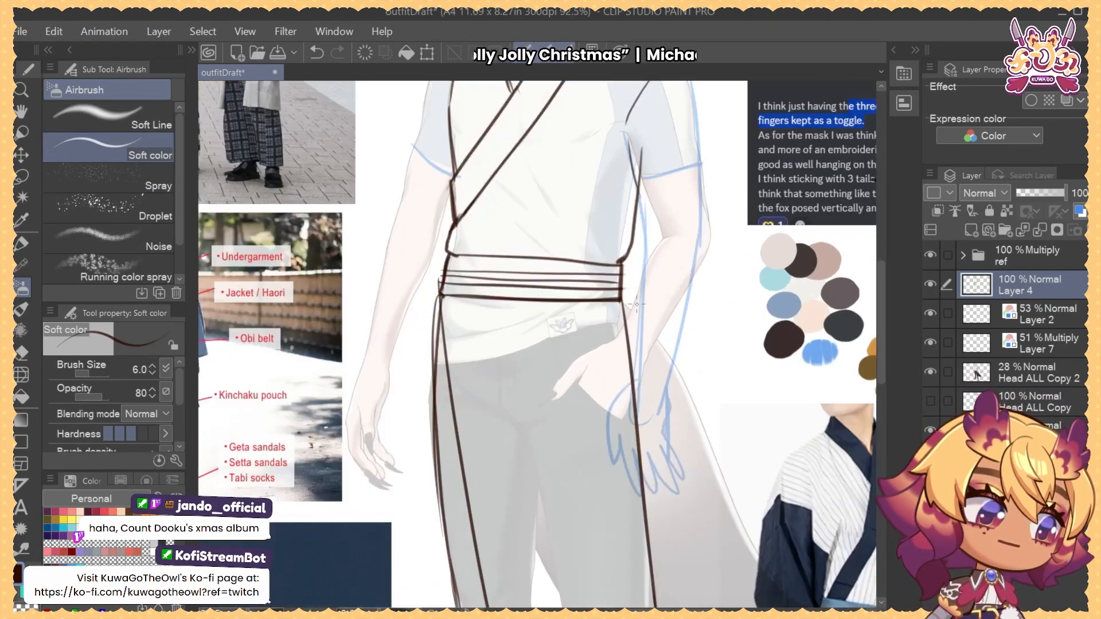
scroll(632, 302, down, 4)
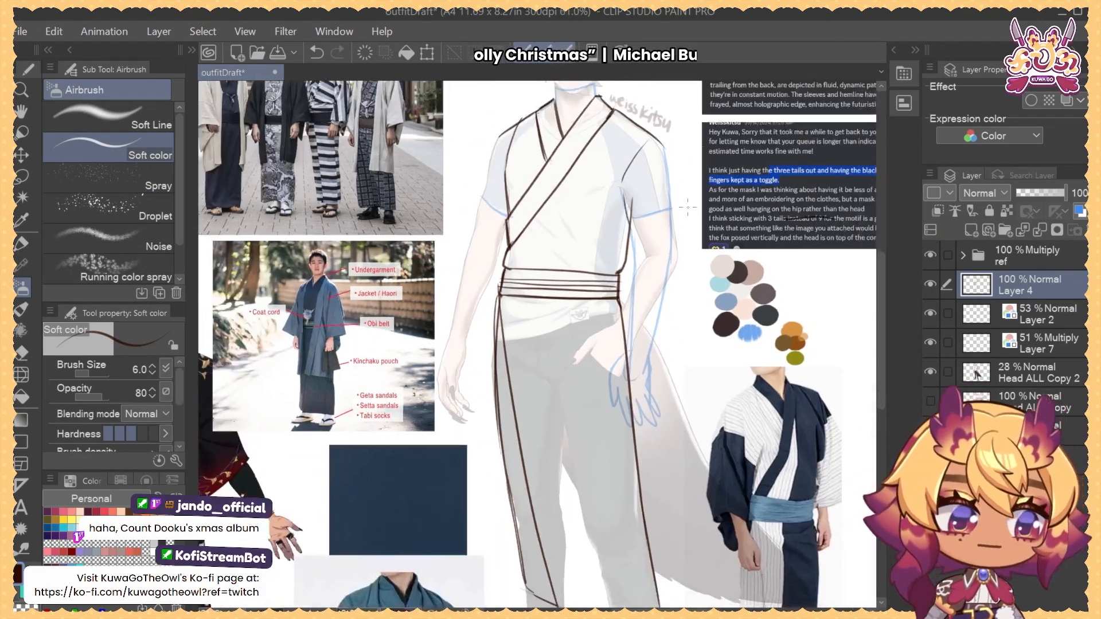
key(ctrl+shift+n)
click(1044, 318)
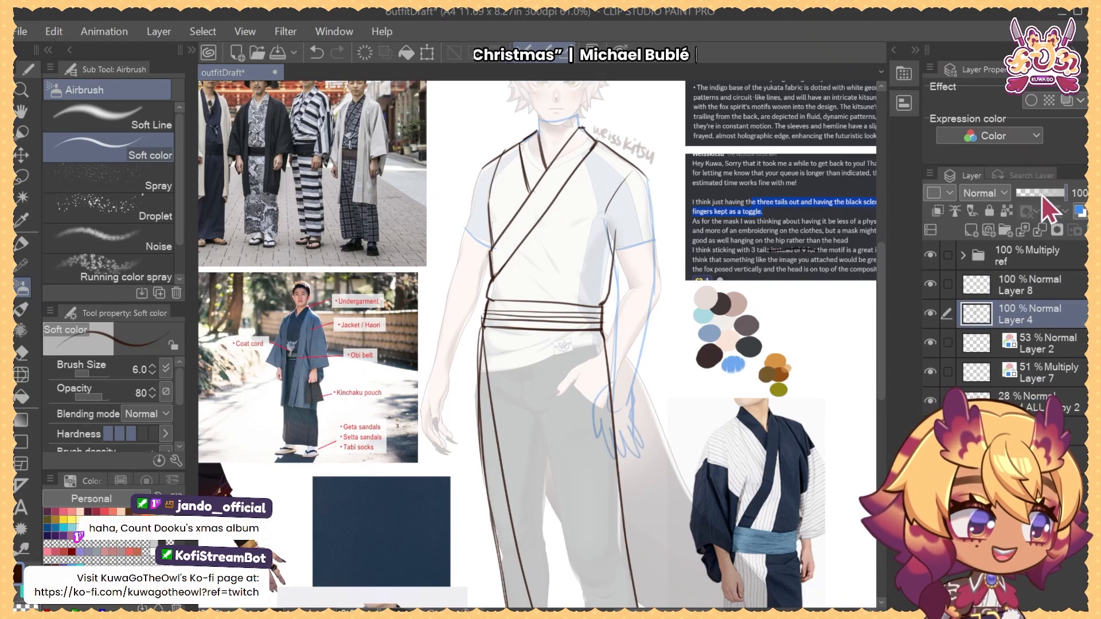
click(1040, 194)
click(1012, 285)
scroll(657, 258, down, 3)
drag(658, 265, 654, 264)
drag(646, 193, 657, 301)
key(ctrl+z)
key(ctrl+z)
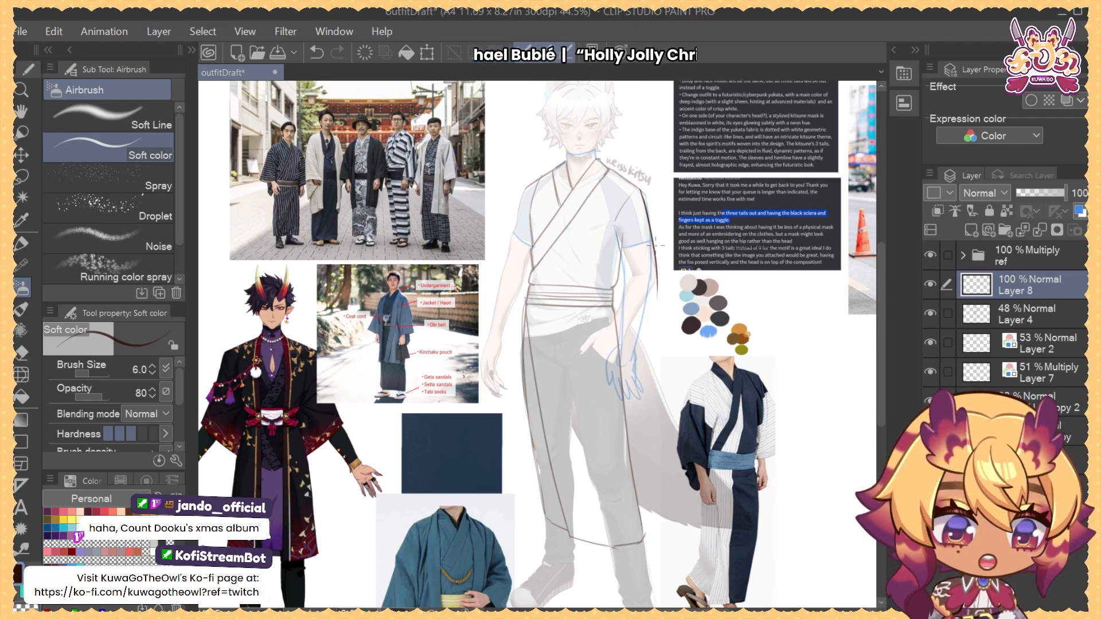
key(ctrl+z)
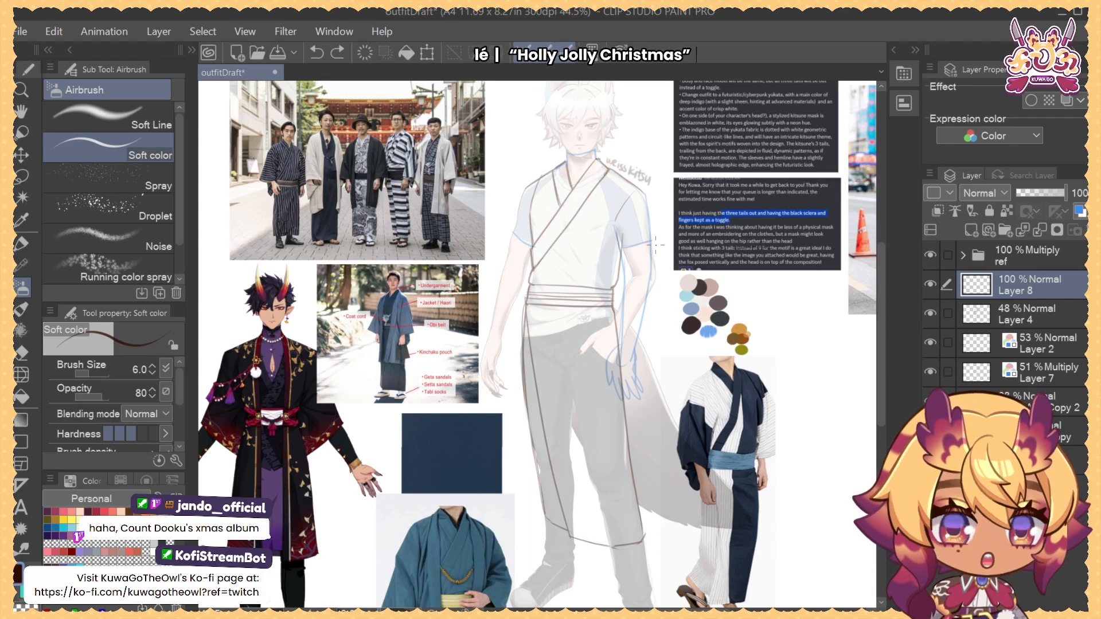
drag(610, 169, 587, 276)
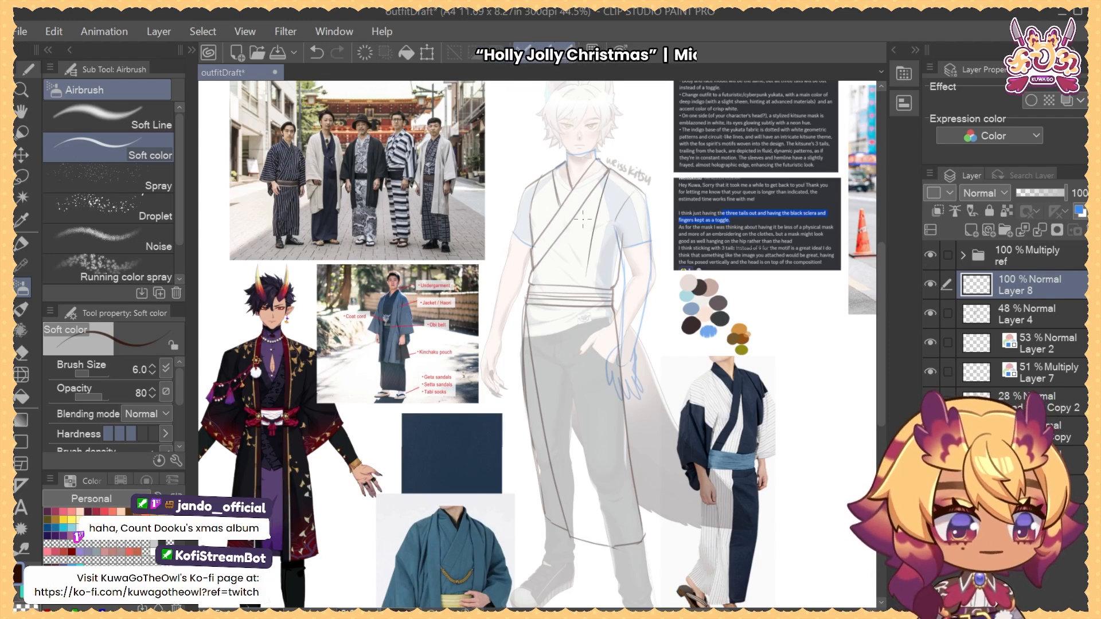
key(ctrl+z)
drag(605, 165, 574, 304)
key(ctrl+z)
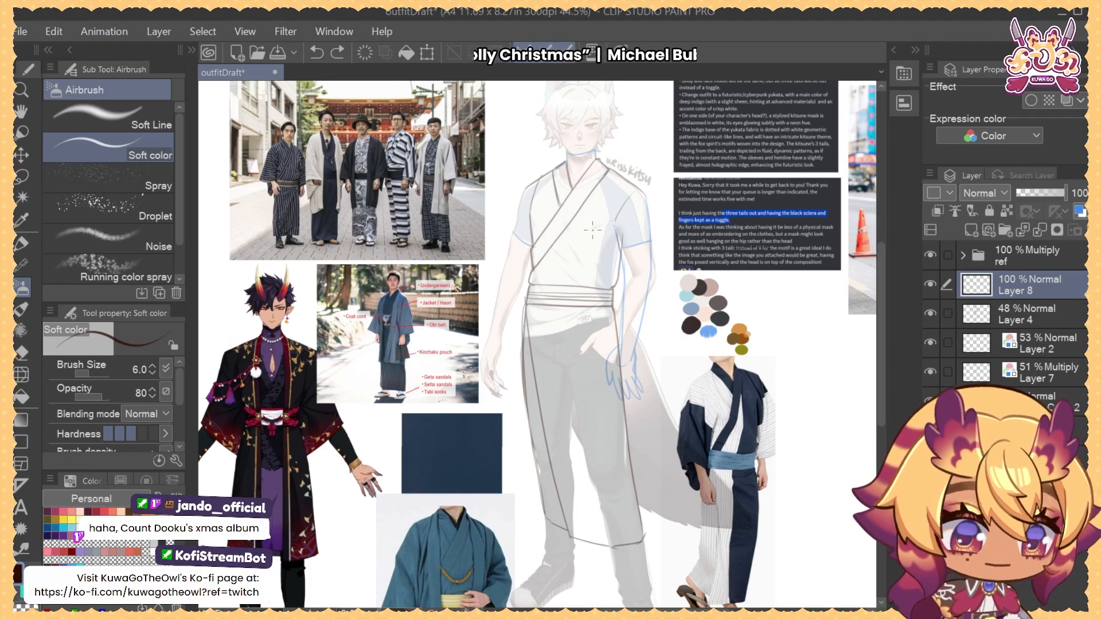
drag(611, 167, 582, 284)
key(ctrl+z)
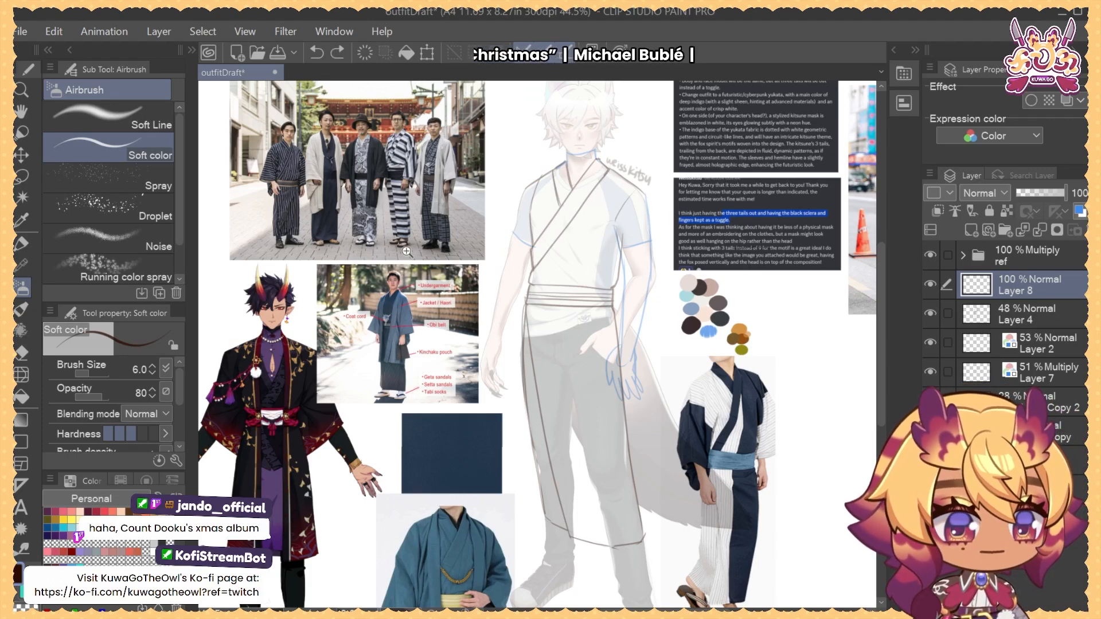
Sketch short haori collar strokes on both sides of the character's neck
scroll(396, 302, up, 4)
scroll(397, 301, down, 2)
drag(707, 97, 690, 122)
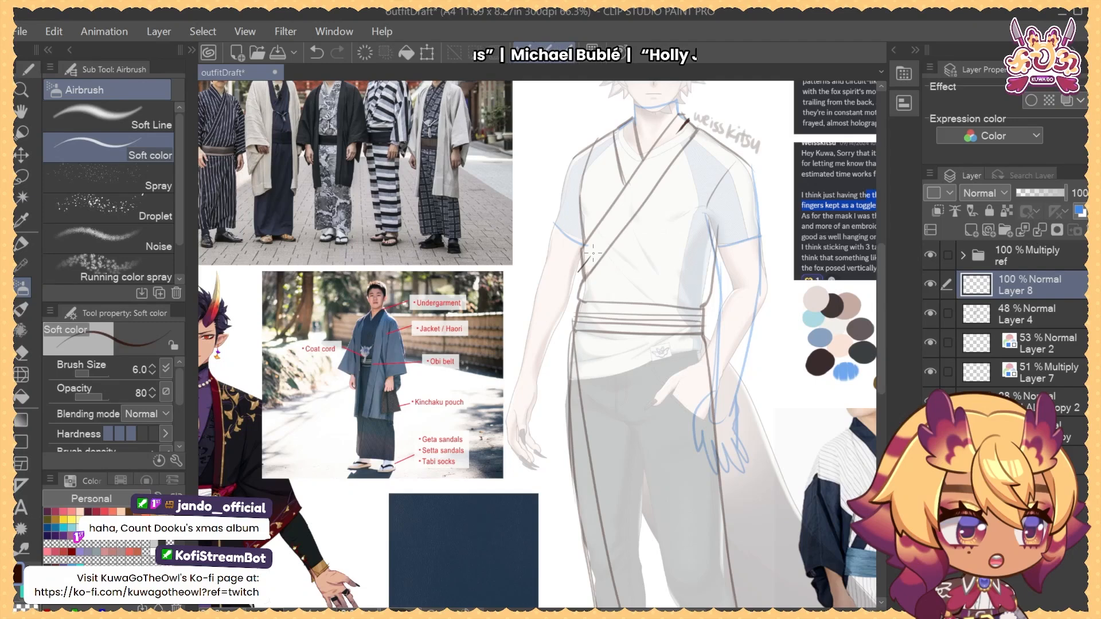
key(ctrl+z)
drag(681, 138, 666, 180)
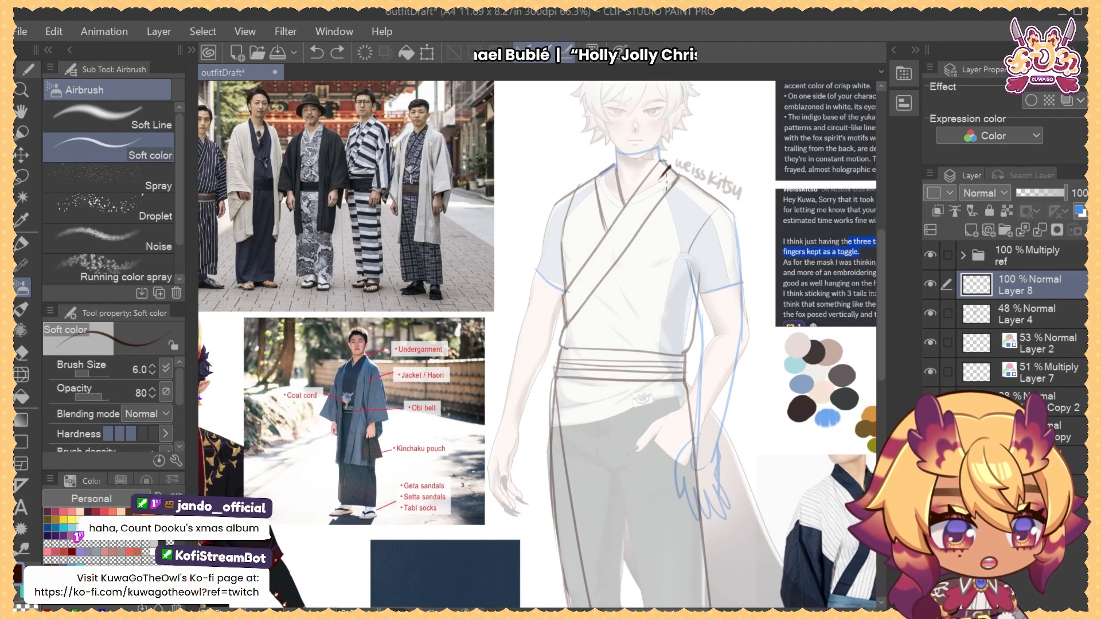
drag(654, 228, 651, 332)
key(ctrl+z)
mouse_move(668, 175)
mouse_down()
mouse_move(674, 213)
mouse_move(642, 265)
mouse_up()
drag(664, 195, 631, 344)
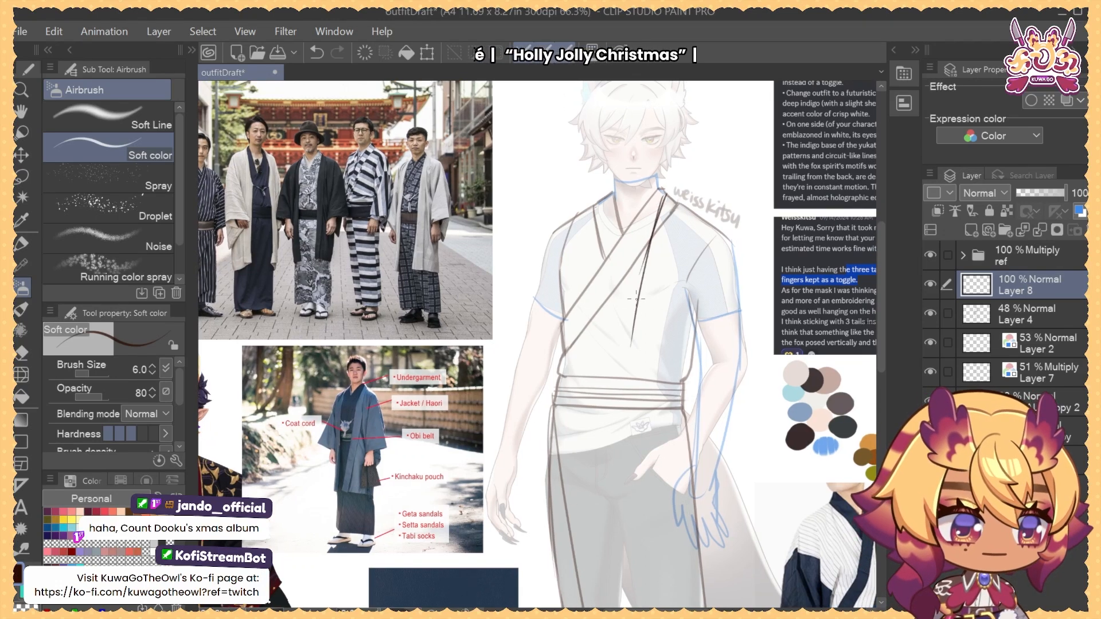
key(ctrl+z)
drag(668, 195, 658, 210)
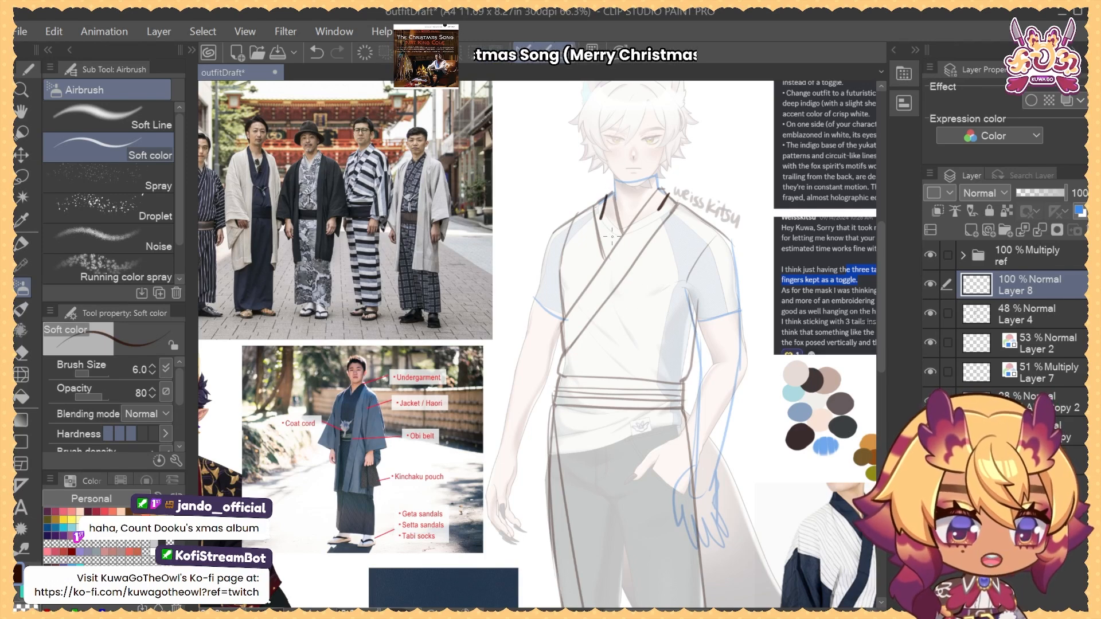
Draw the haori's front edge on the character's left side, from the collar straight down past the obi to the thigh
drag(667, 202, 649, 401)
key(ctrl+z)
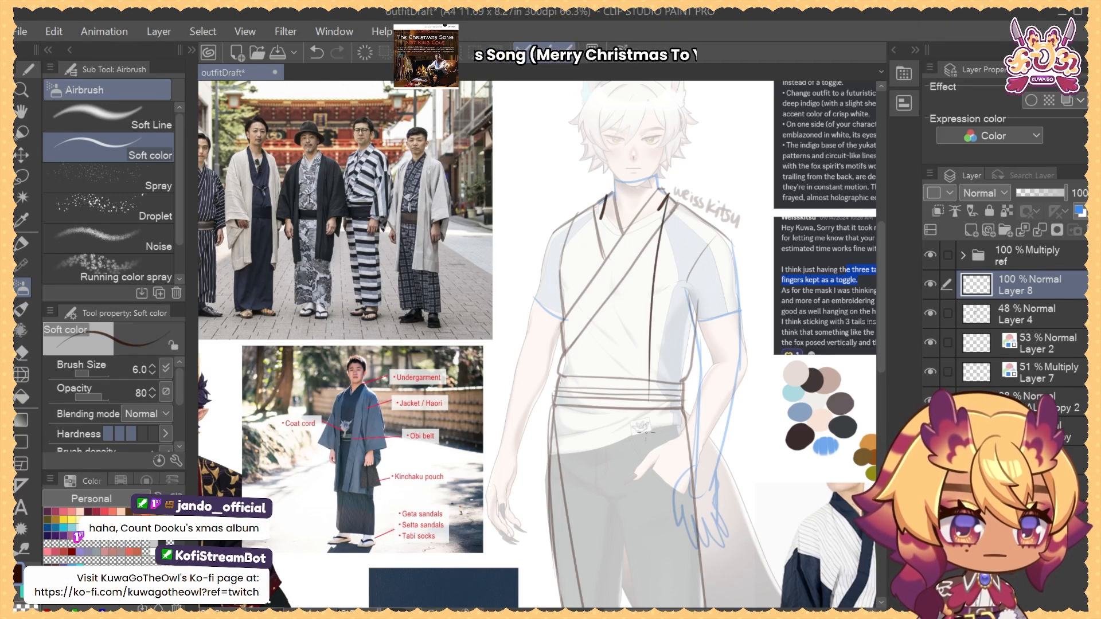
key(ctrl+z)
mouse_move(667, 195)
mouse_down()
mouse_move(650, 248)
mouse_move(643, 513)
mouse_up()
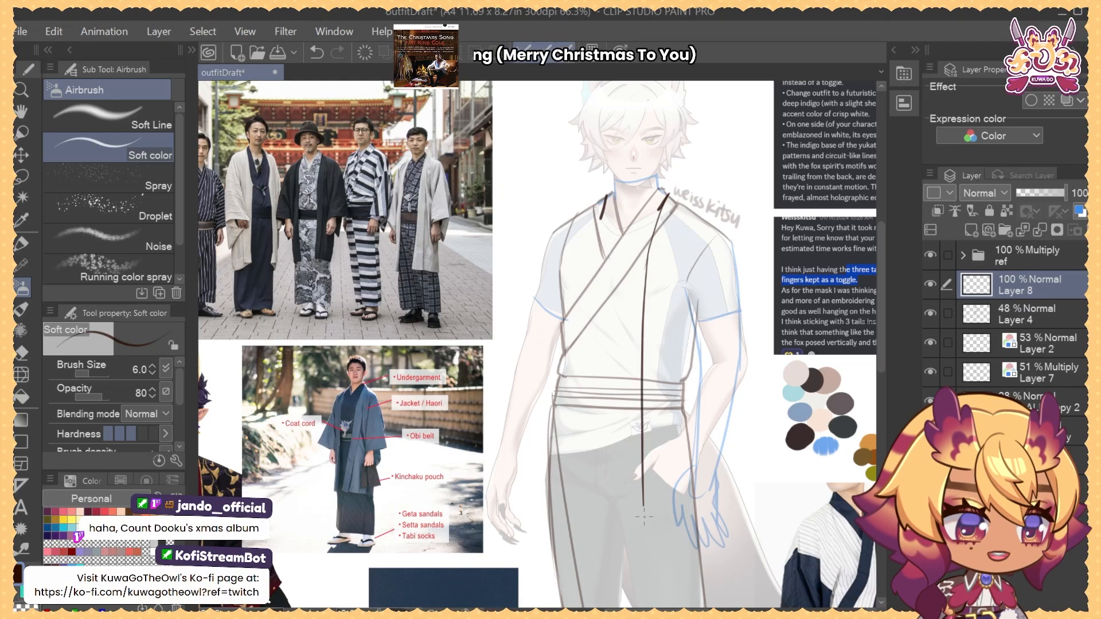
Circle the man in the light open haori at the end of the row in the group reference photo
scroll(668, 429, down, 2)
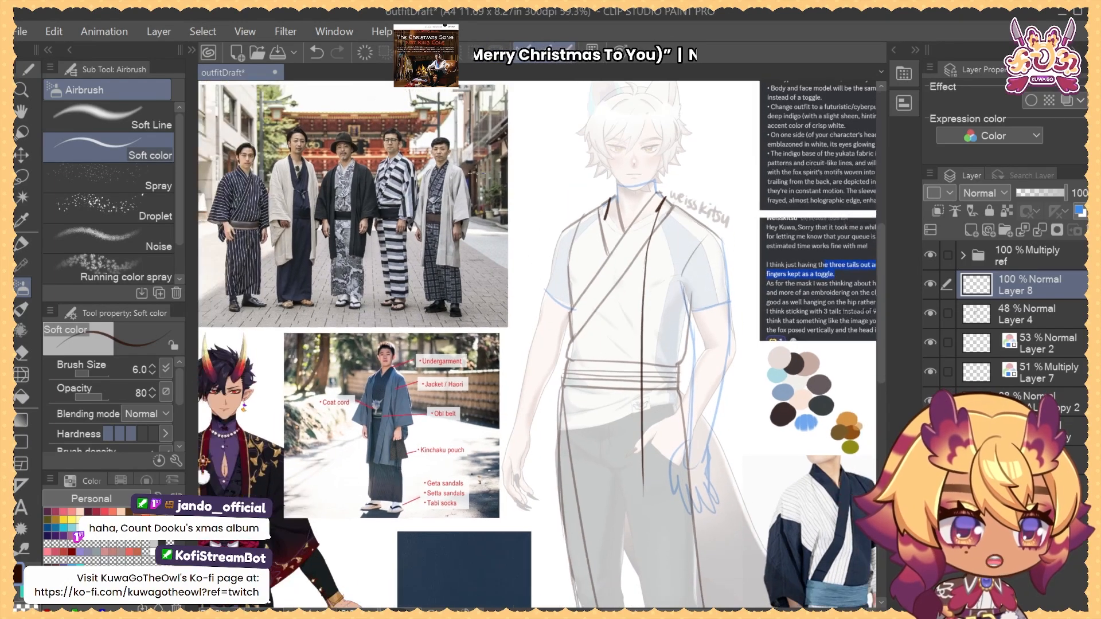
mouse_move(438, 122)
mouse_down()
mouse_move(410, 243)
mouse_move(452, 124)
mouse_up()
scroll(747, 407, down, 3)
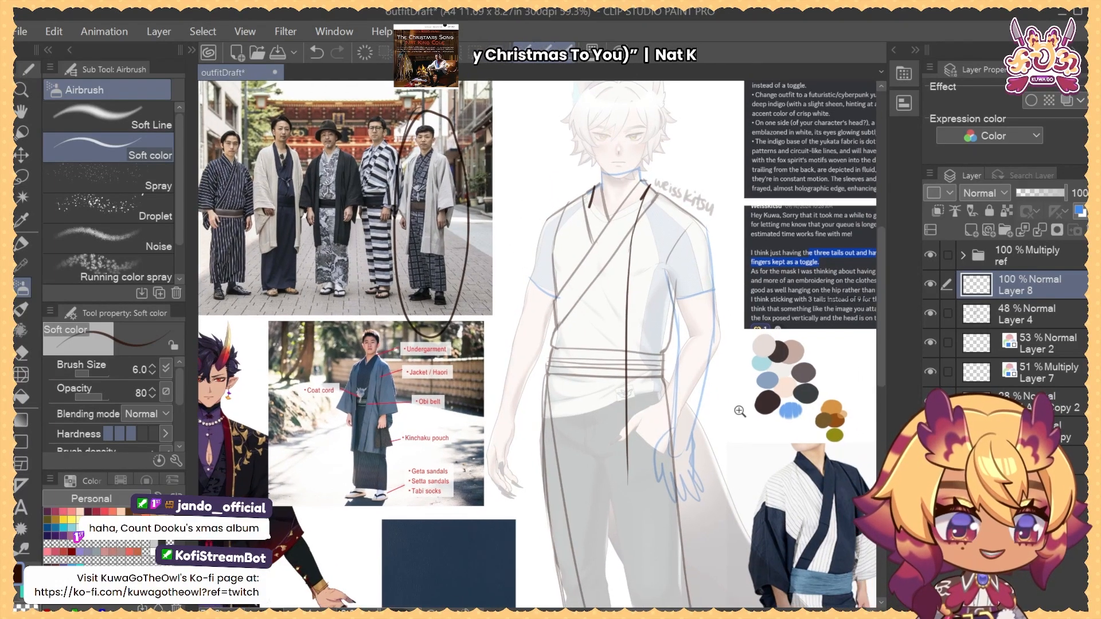
Extend the haori's left front edge to the knee and sketch the hem across the leg
drag(629, 427, 636, 541)
mouse_move(647, 520)
mouse_down()
mouse_move(641, 491)
mouse_move(631, 493)
mouse_move(649, 491)
mouse_move(653, 471)
mouse_up()
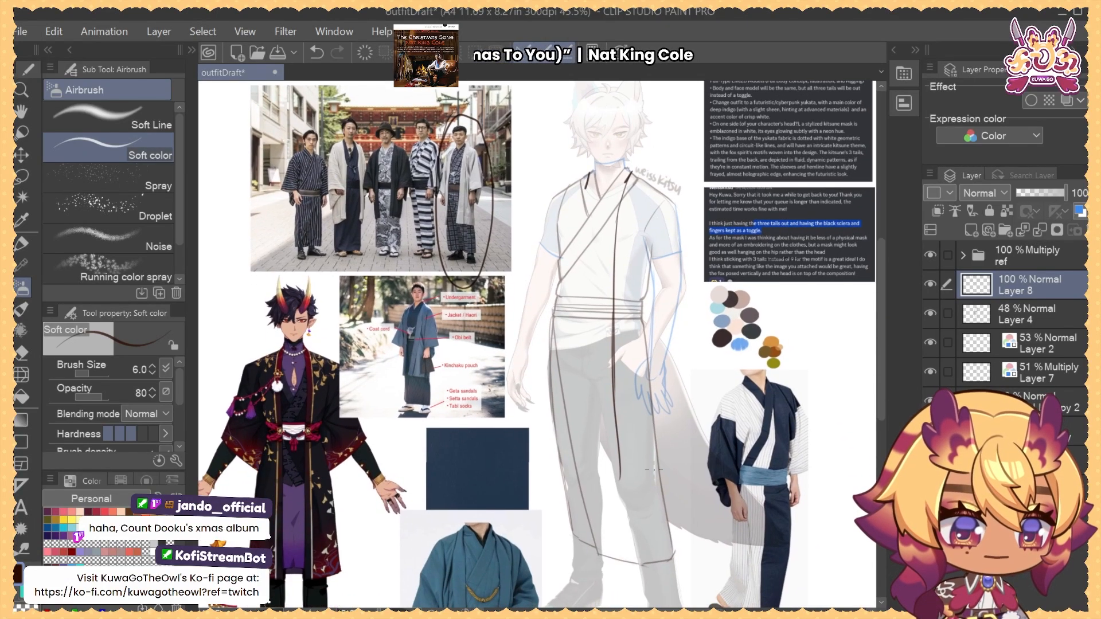
drag(407, 435, 417, 375)
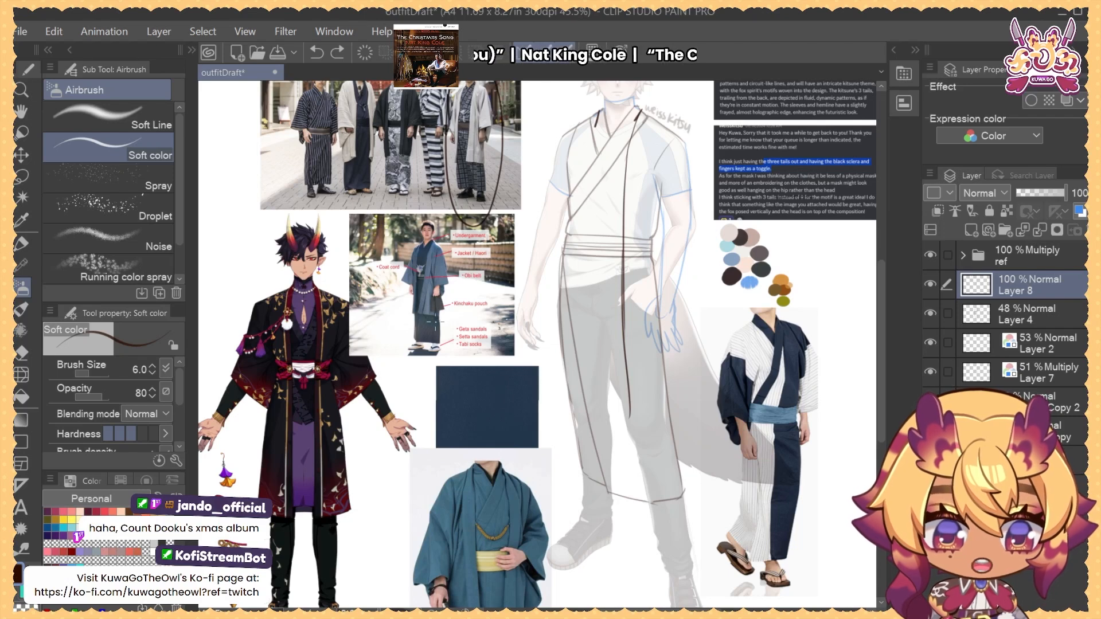
drag(448, 314, 414, 335)
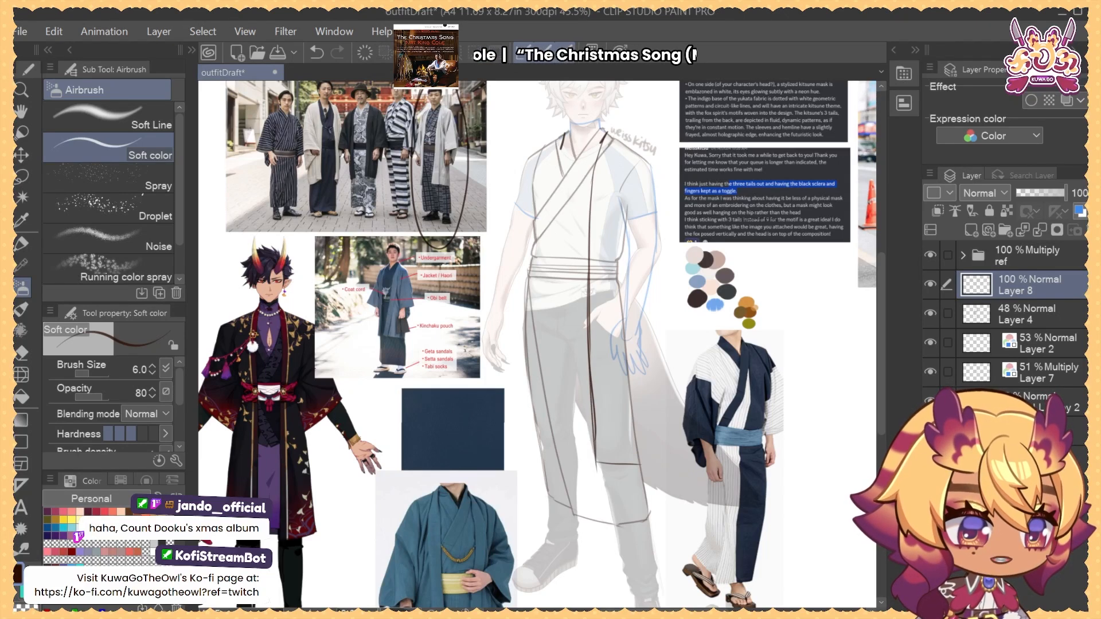
Sketch the upper haori lapel on the character's right side, curving from the neck down the chest
drag(565, 130, 536, 224)
key(ctrl+z)
drag(566, 131, 529, 232)
key(ctrl+z)
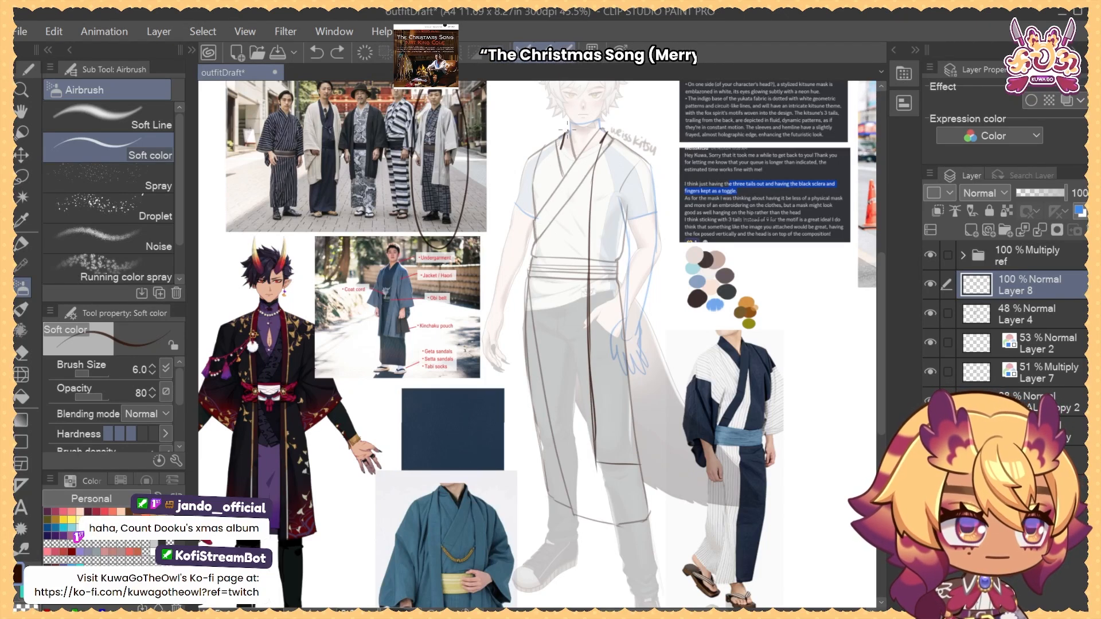
drag(567, 131, 536, 221)
key(e)
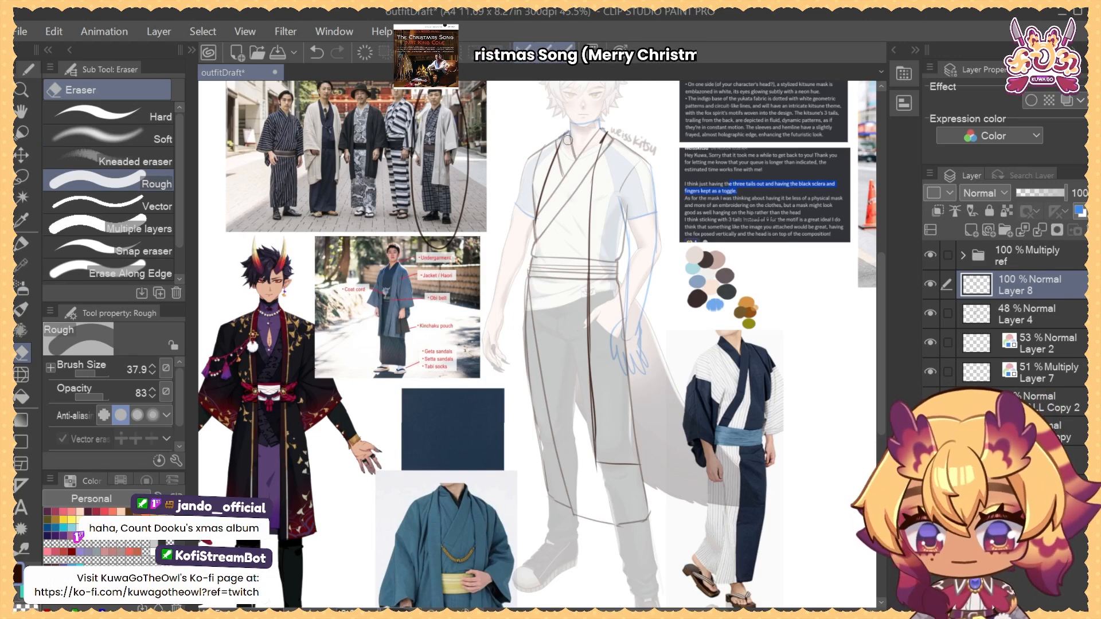
Continue the right lapel line from the chest over the obi and down the thigh
key(b)
scroll(579, 146, up, 2)
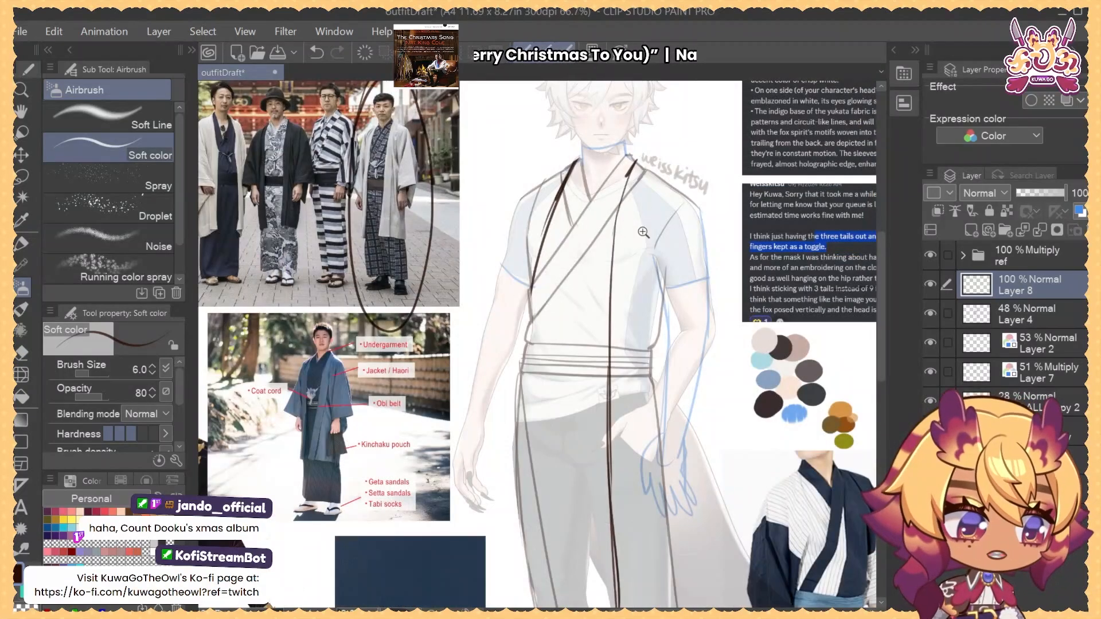
scroll(639, 235, down, 1)
drag(575, 201, 548, 507)
Mirror the canvas view horizontally and clean up the outer side of the right lapel line with the Rough eraser
click(1038, 70)
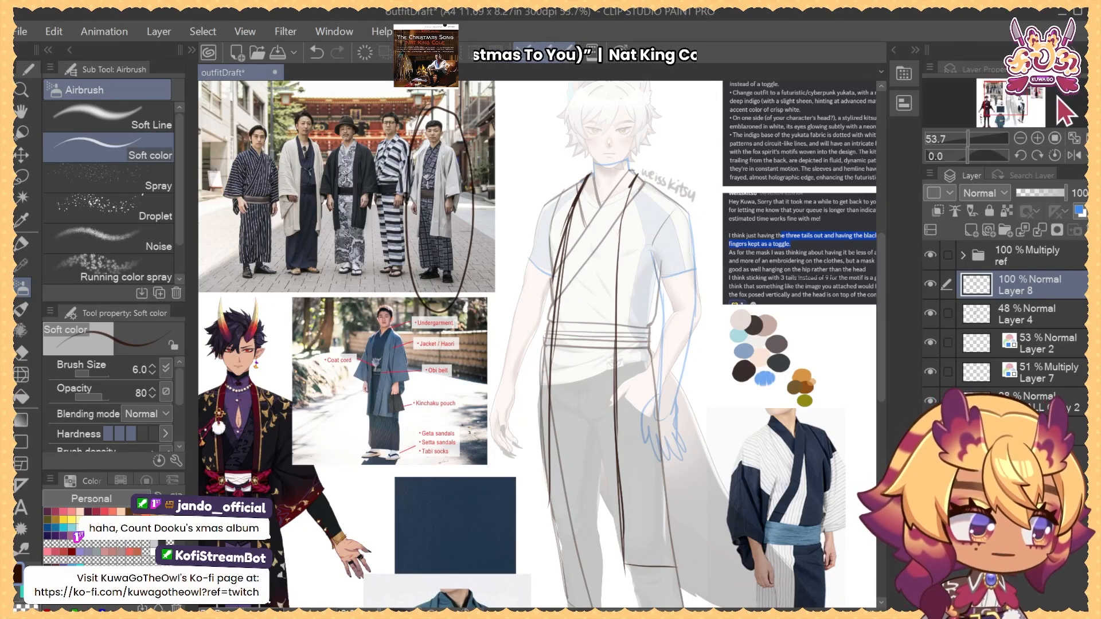
click(1071, 155)
key(e)
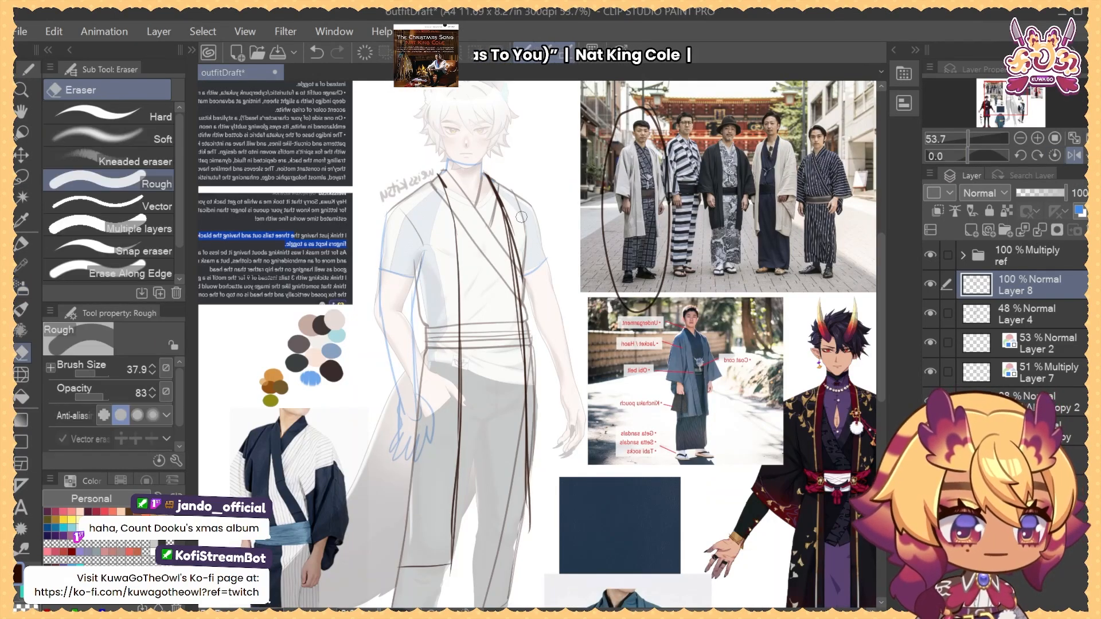
drag(506, 183, 538, 410)
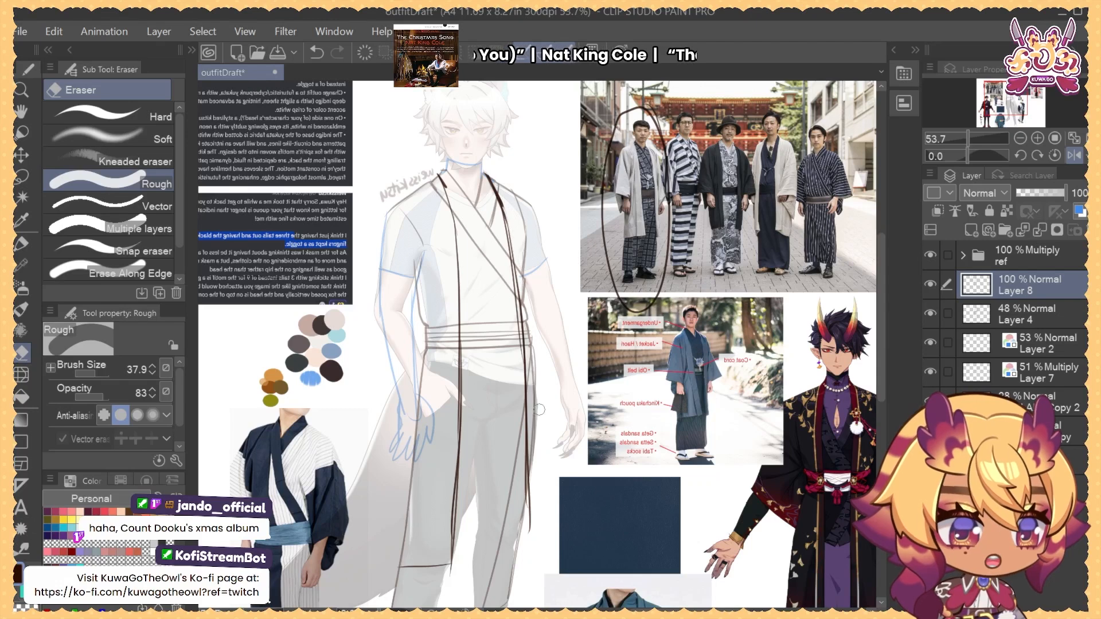
Redraw the lower part of the right lapel line along the leg with the Soft color airbrush, and return the view to unmirrored
key(b)
drag(523, 345, 533, 506)
key(ctrl+z)
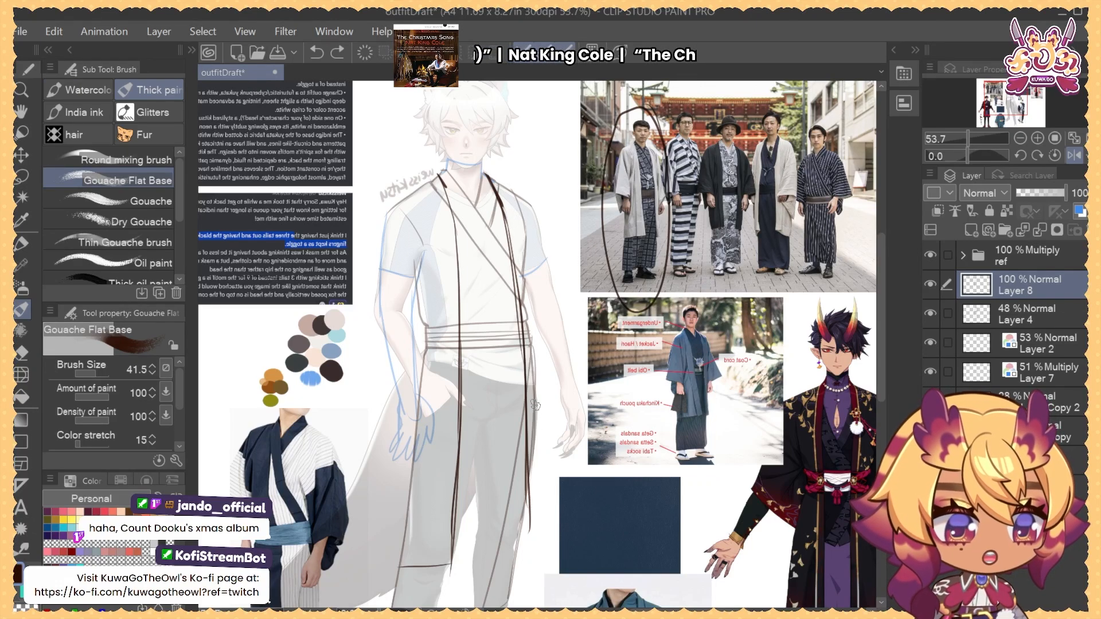
key(b)
mouse_move(524, 371)
mouse_down()
mouse_move(528, 537)
mouse_move(537, 470)
mouse_up()
key(ctrl+z)
mouse_move(531, 398)
mouse_down()
mouse_move(535, 488)
mouse_move(553, 485)
mouse_up()
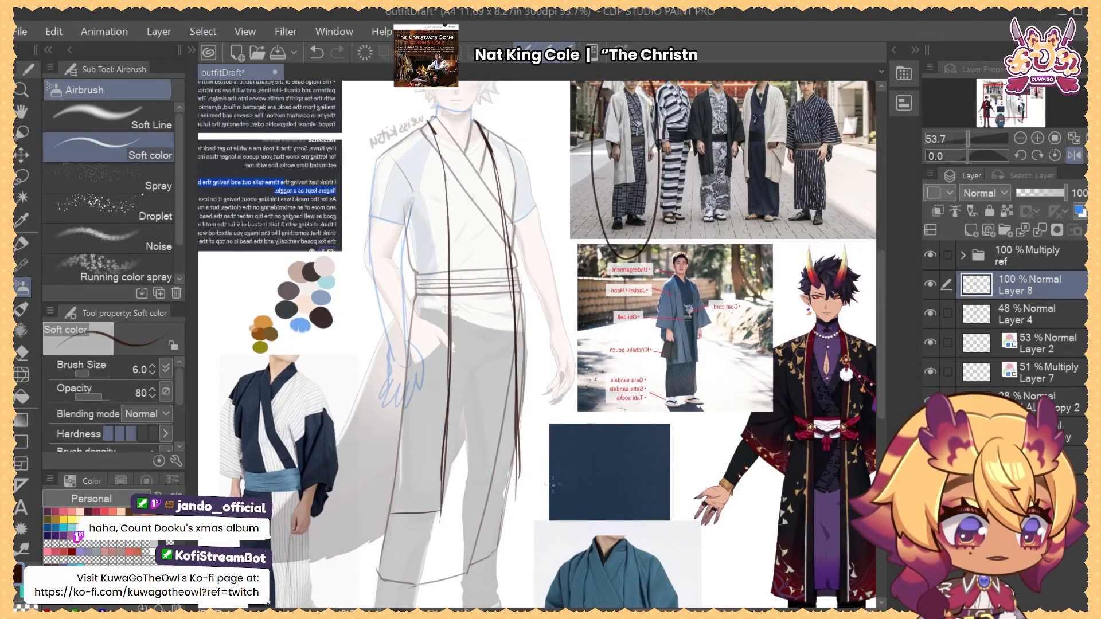
click(1073, 155)
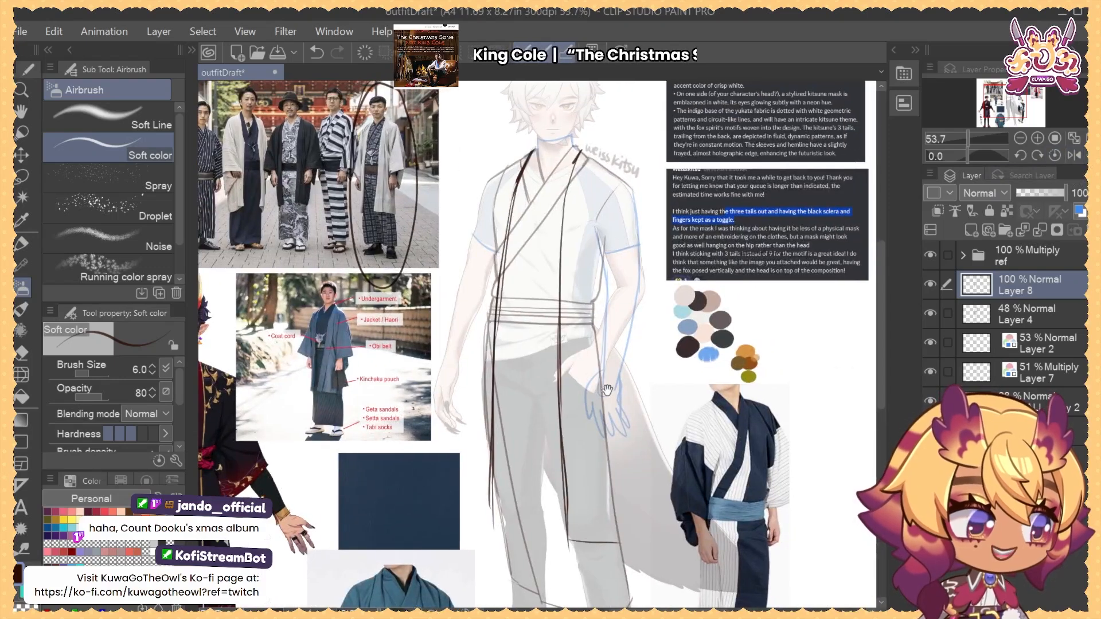
Draw a straighter front edge for the haori's right side from below the chest down to the knee
drag(448, 306, 462, 302)
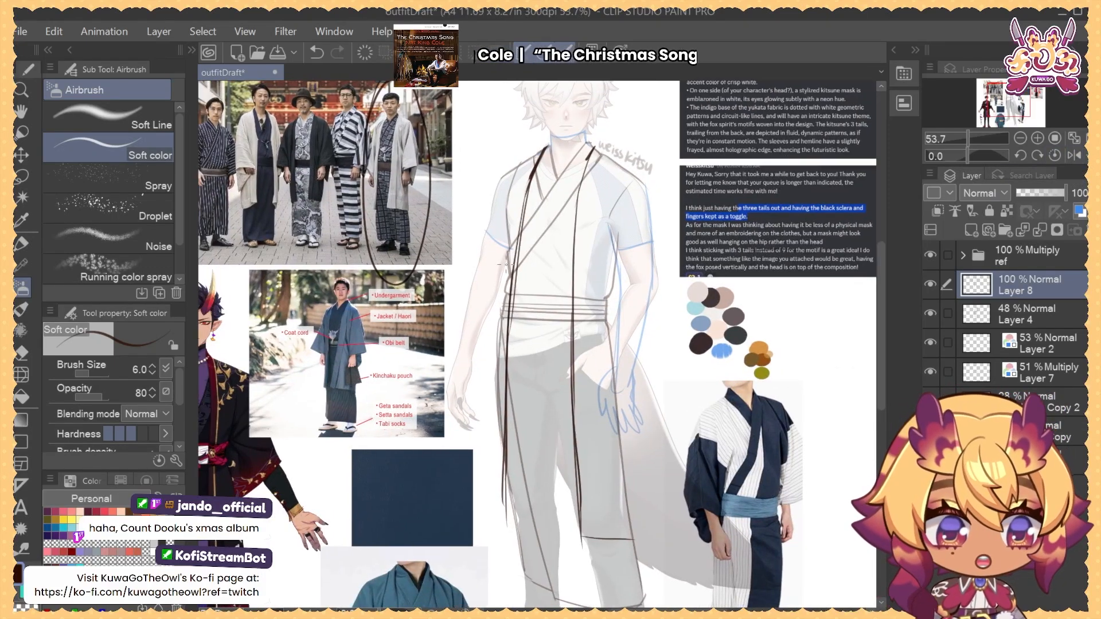
drag(512, 274, 506, 493)
key(ctrl+z)
drag(512, 277, 514, 502)
drag(509, 397, 516, 525)
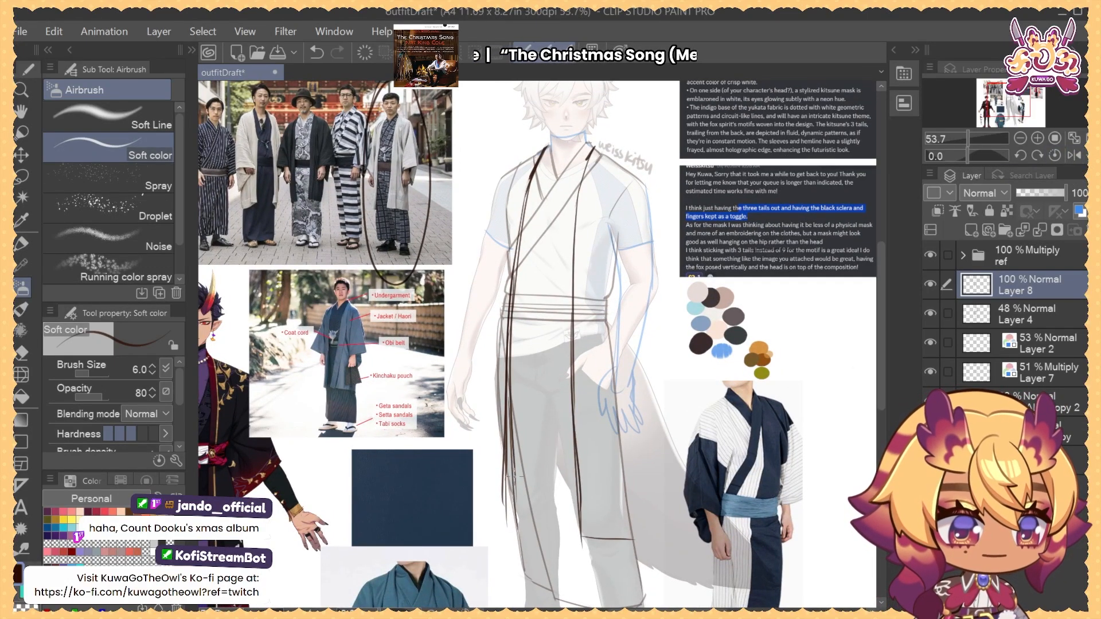
Erase the old overlapping strokes beside the new right front edge, from the waist down to the knee
key(e)
drag(505, 291, 500, 482)
drag(503, 312, 497, 523)
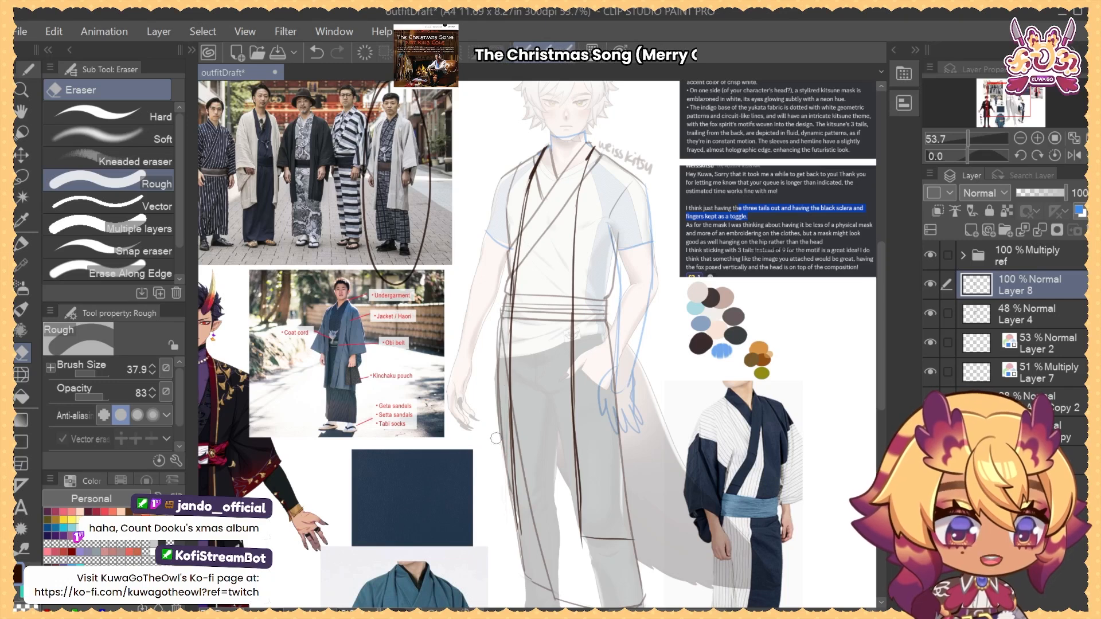
drag(512, 218, 498, 452)
drag(500, 289, 504, 548)
drag(502, 381, 509, 524)
drag(508, 424, 511, 521)
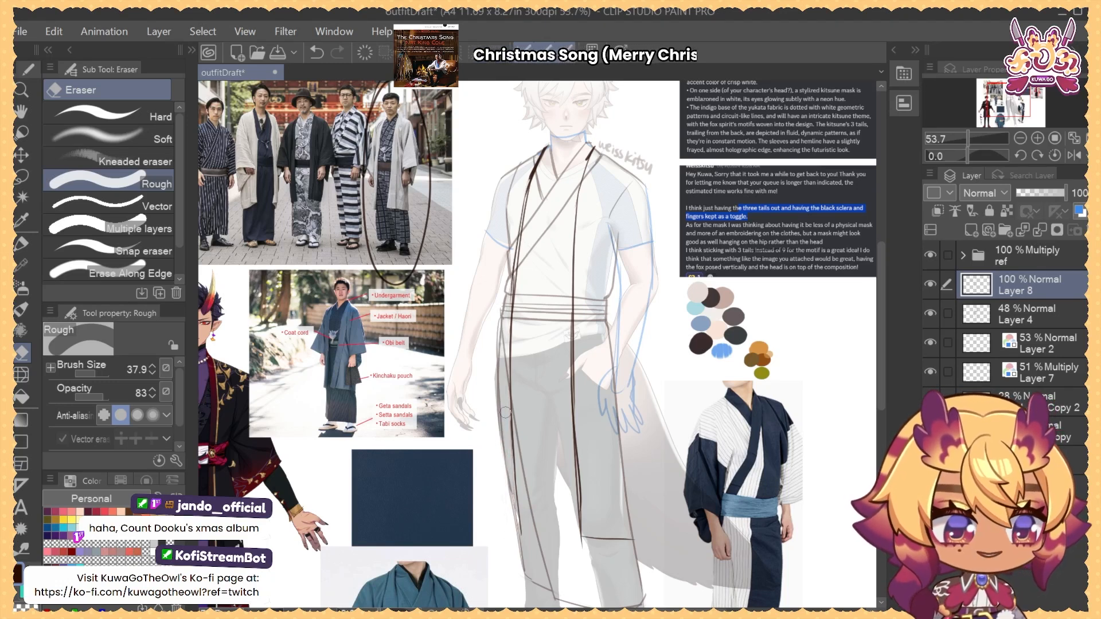
Check the haori sketch by hiding Layer 4 and showing it again
drag(587, 467, 581, 384)
click(930, 314)
click(929, 313)
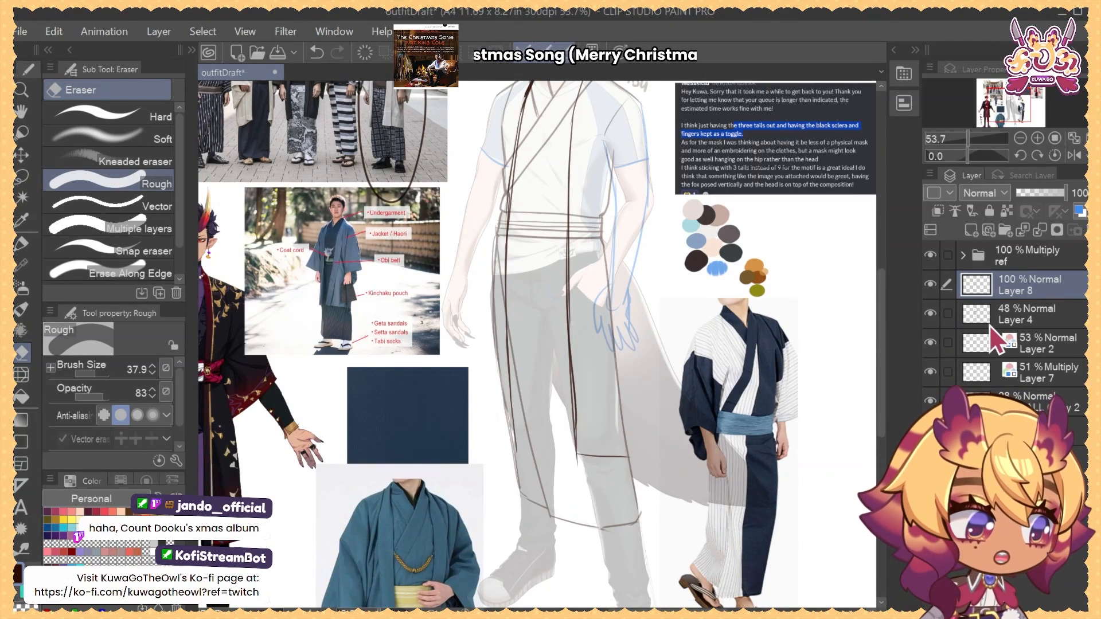
click(990, 325)
mouse_move(533, 478)
mouse_down()
mouse_move(522, 442)
mouse_move(657, 477)
mouse_move(542, 466)
mouse_up()
key(m)
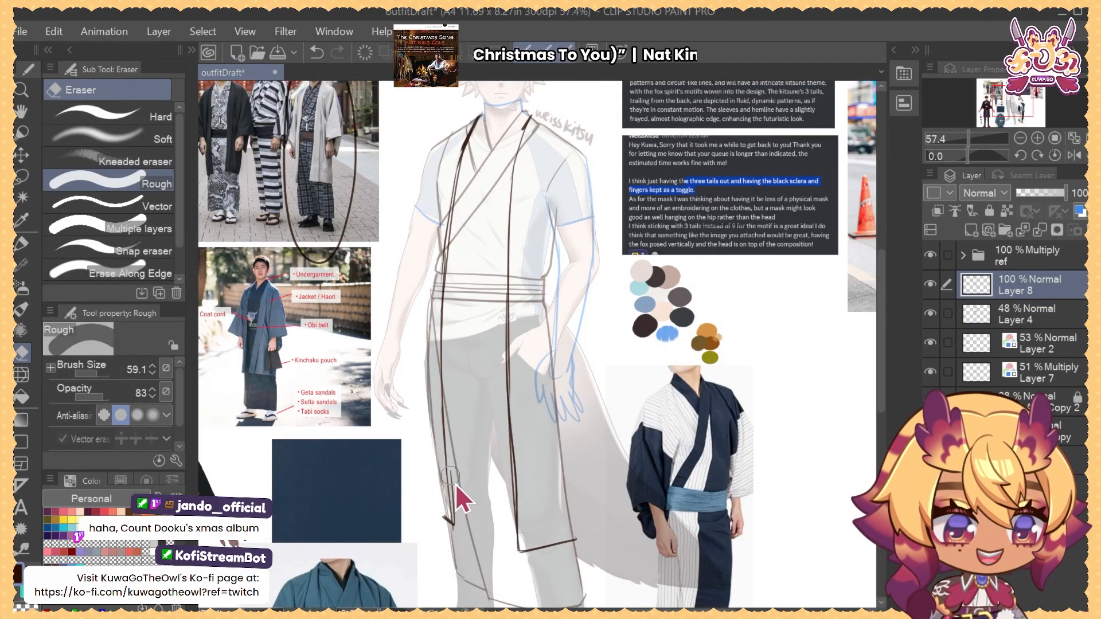
Erase the leftover strokes around the lower end of the haori's right front edge near the knee, with the Rough eraser at size 48.1
key([)
mouse_move(451, 475)
mouse_down()
mouse_move(456, 517)
mouse_move(457, 474)
mouse_up()
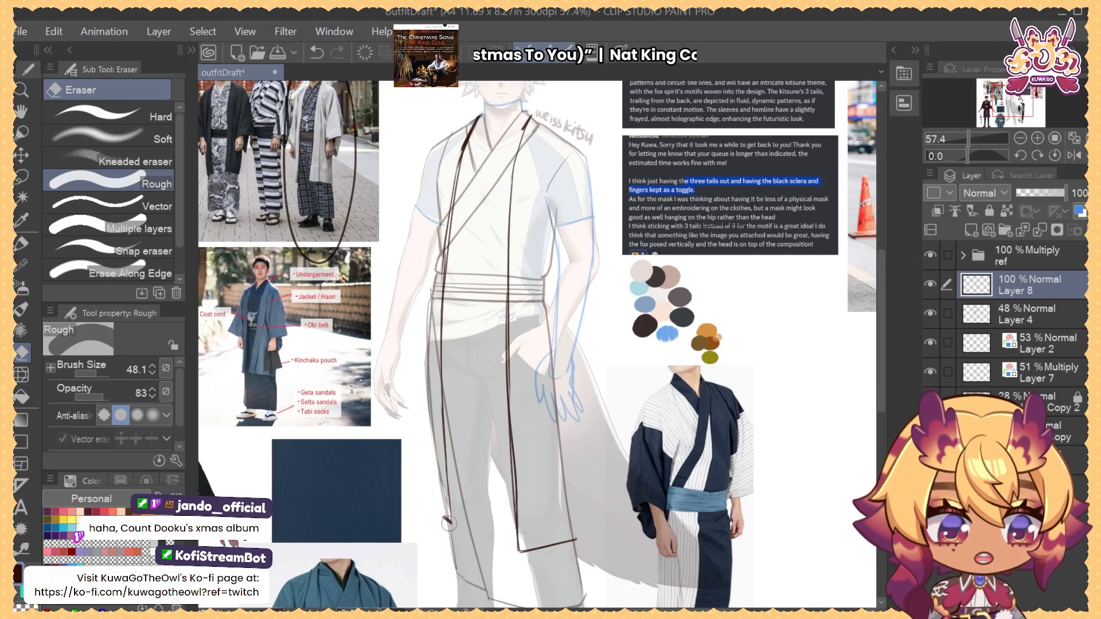
key(b)
key(ctrl+z)
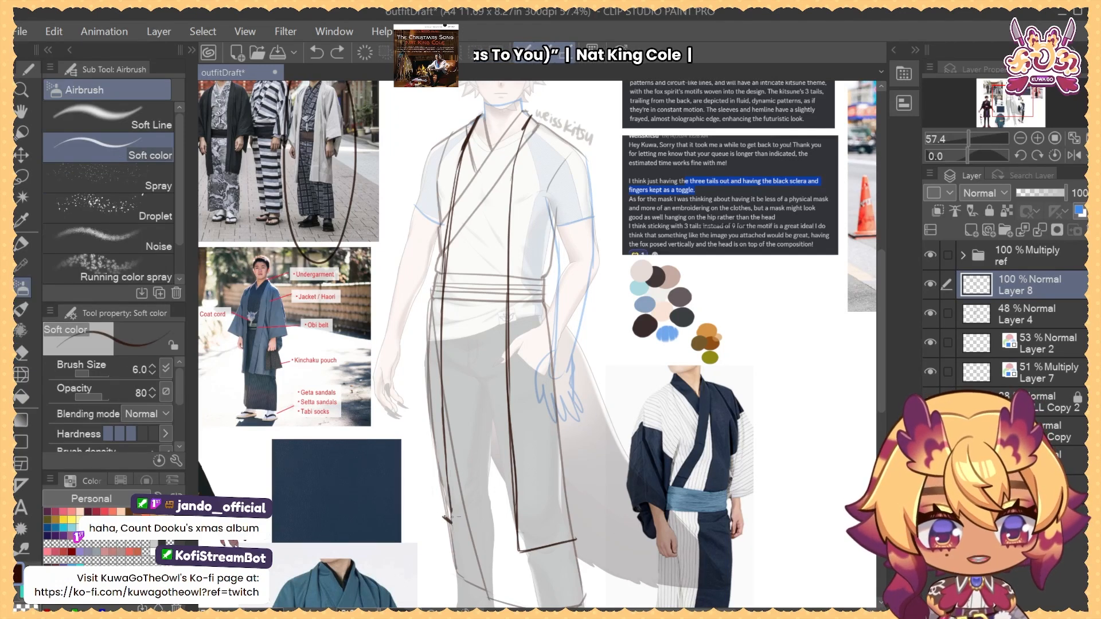
key(e)
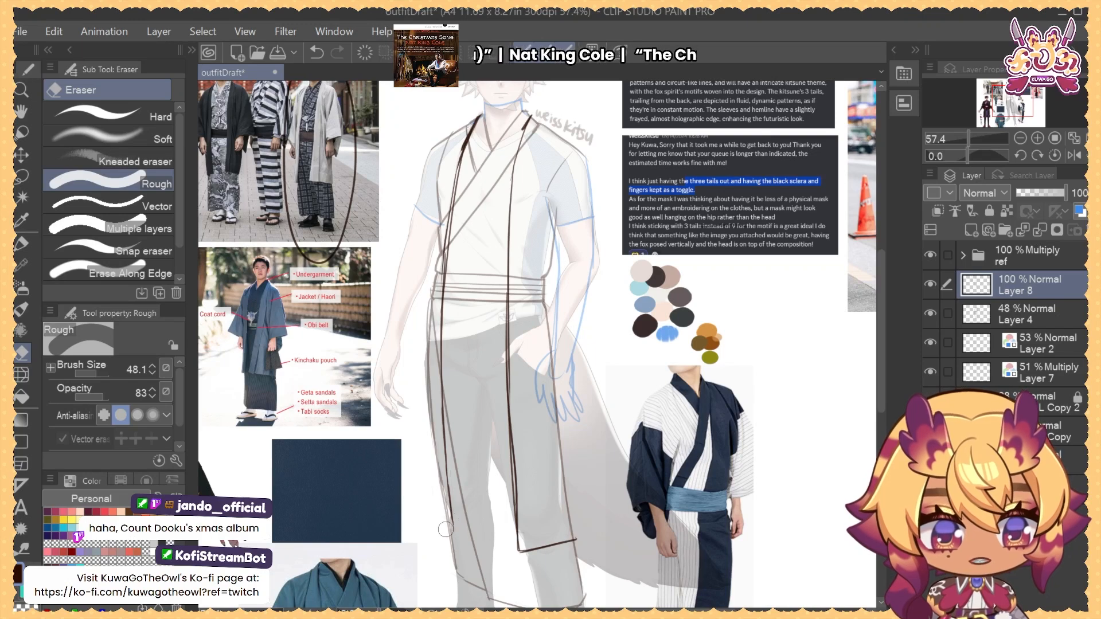
key(b)
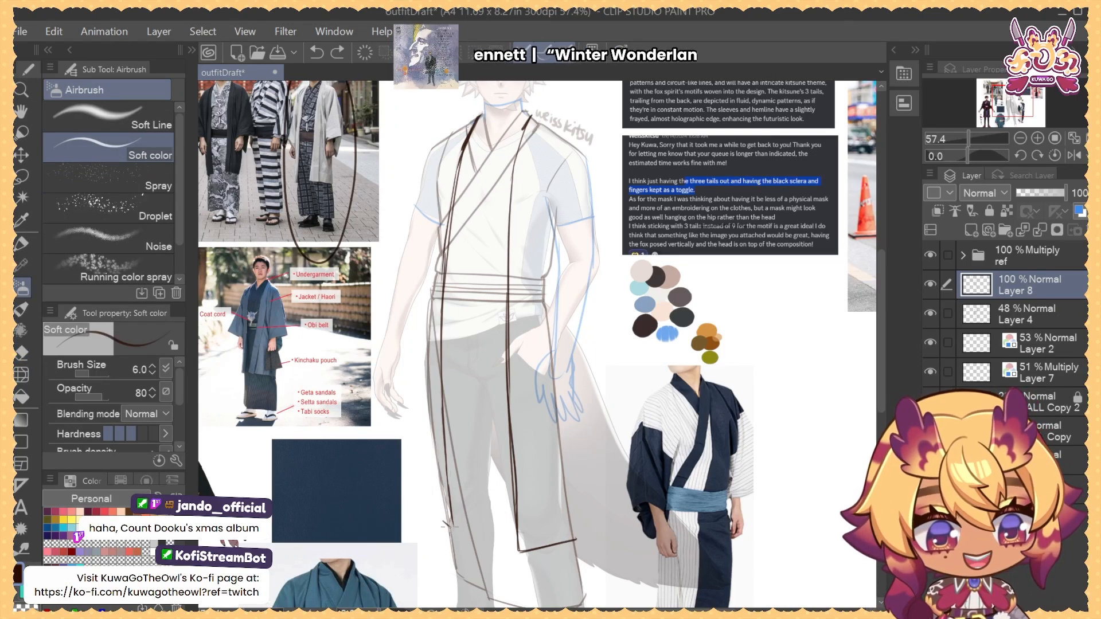
Examine the haori's collar band and front edges in the reference photos against the sketch
scroll(510, 438, down, 2)
scroll(559, 429, up, 2)
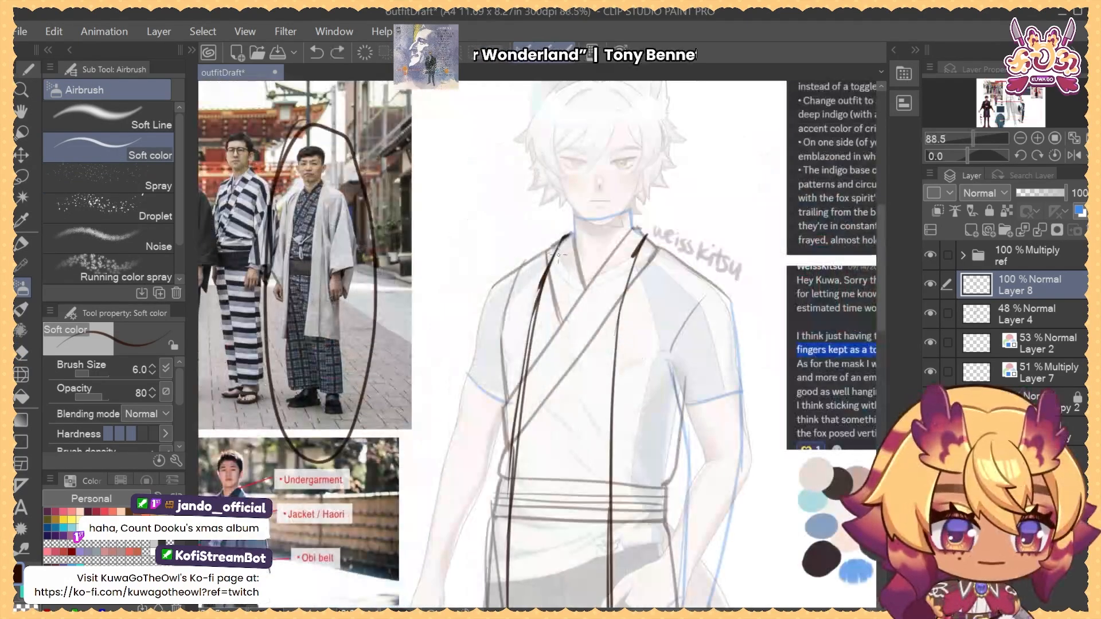
scroll(371, 329, up, 2)
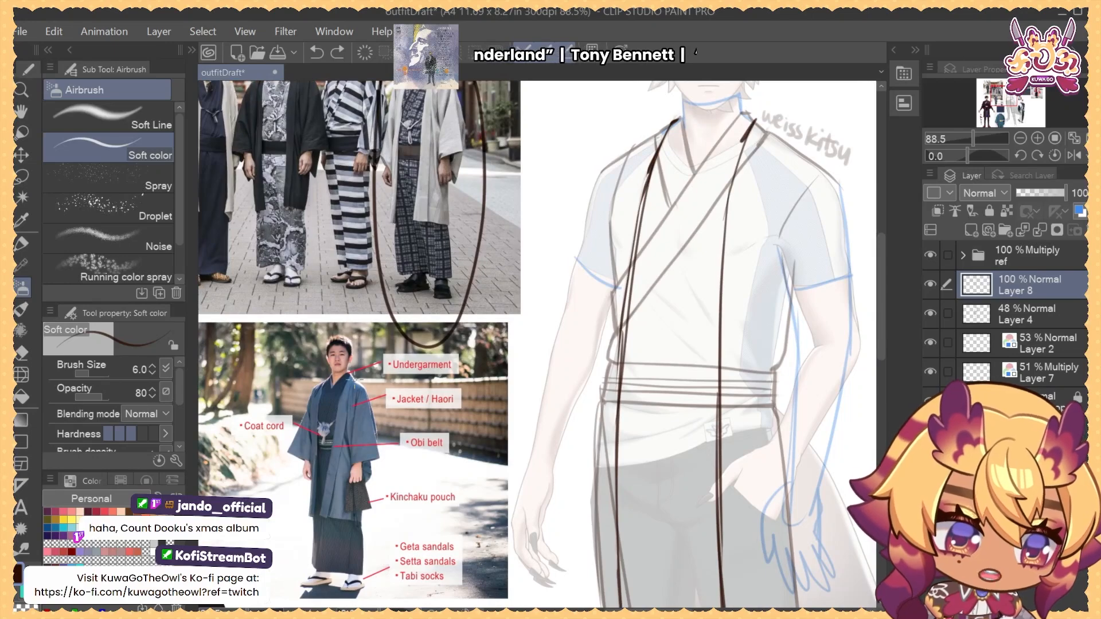
scroll(371, 328, down, 2)
drag(373, 445, 403, 377)
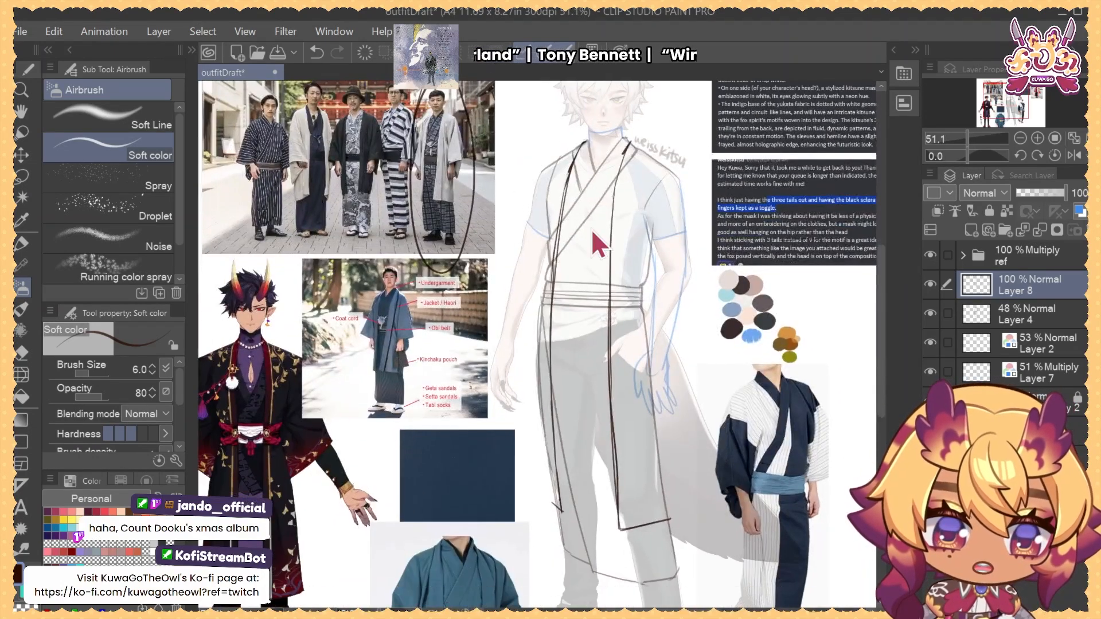
drag(591, 228, 554, 241)
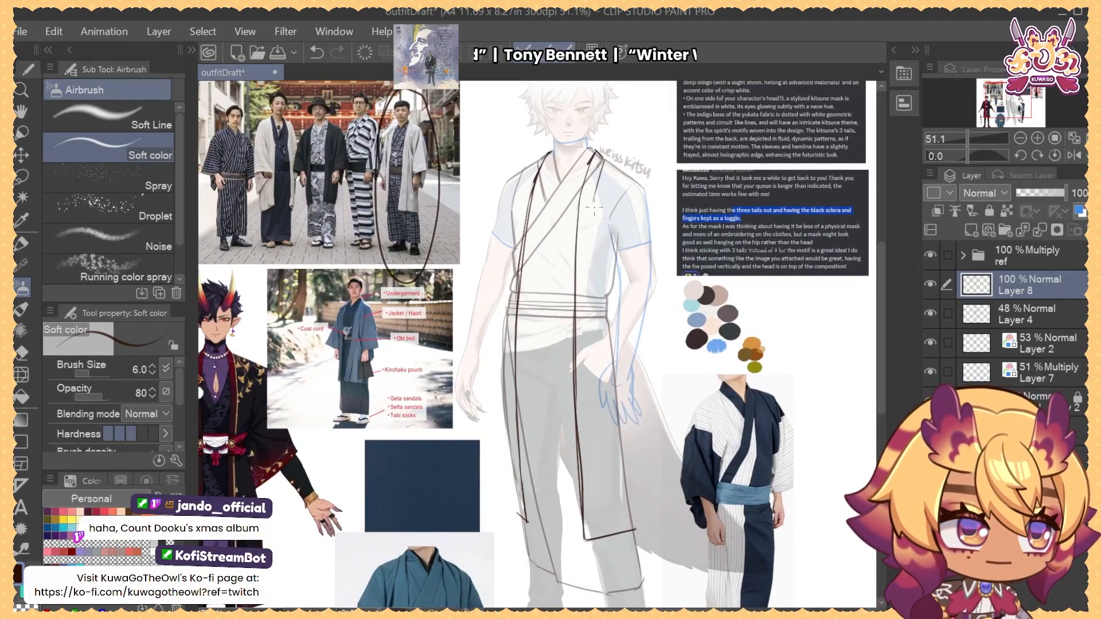
scroll(358, 330, up, 2)
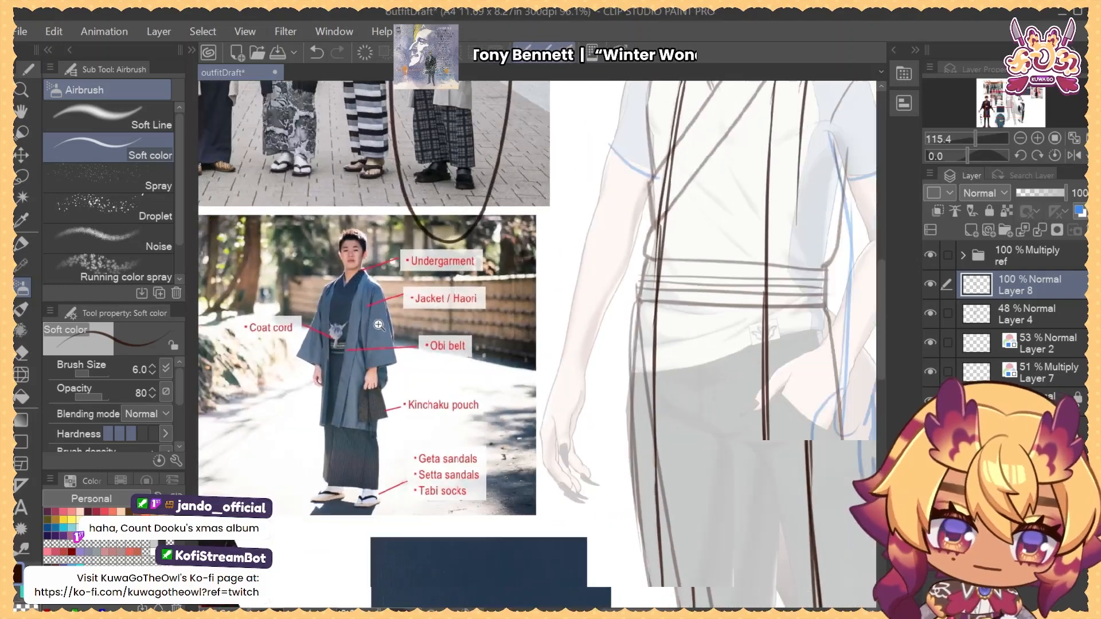
scroll(384, 318, down, 2)
Draw a second line beside the haori's left front edge, from the shoulder down to the hem, to form the collar band
drag(570, 142, 556, 196)
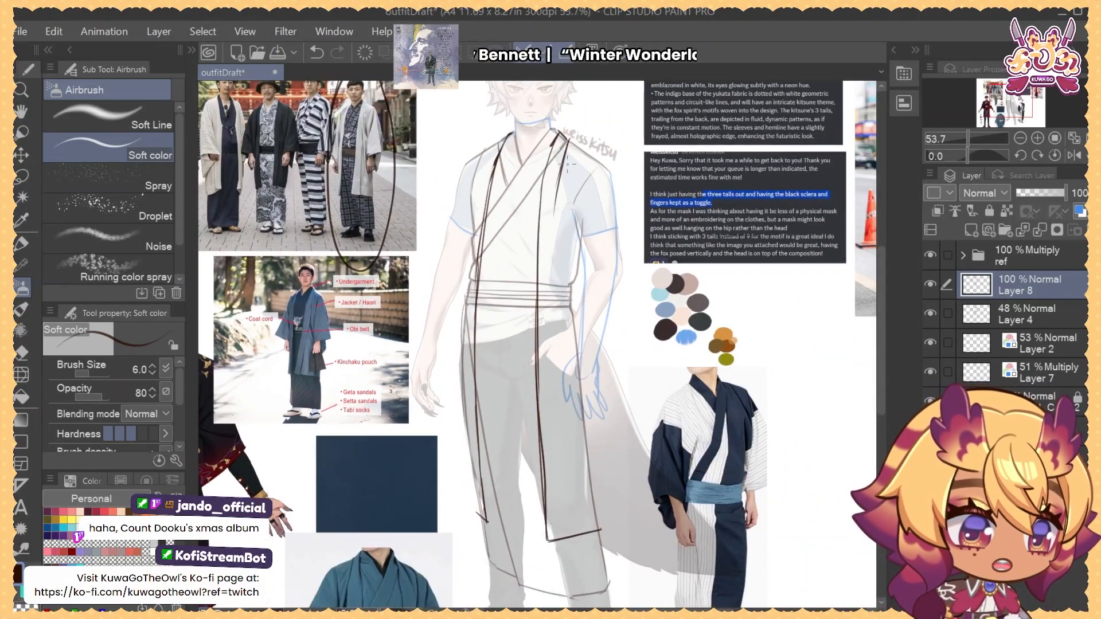
drag(569, 143, 559, 202)
drag(566, 164, 553, 247)
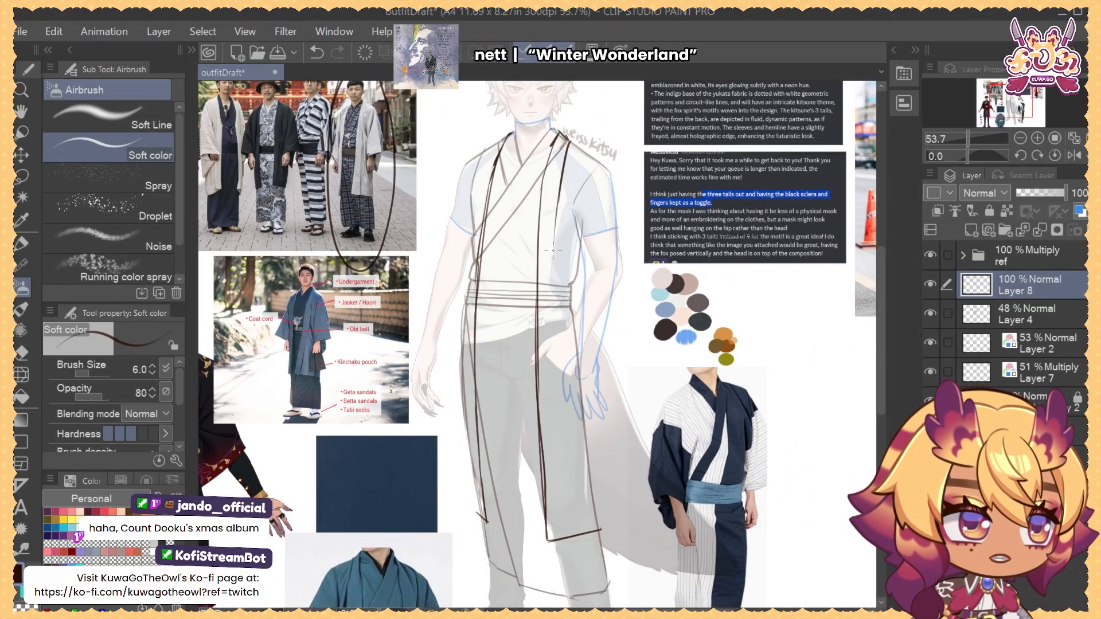
drag(563, 198, 559, 432)
drag(565, 325, 555, 516)
drag(559, 395, 566, 530)
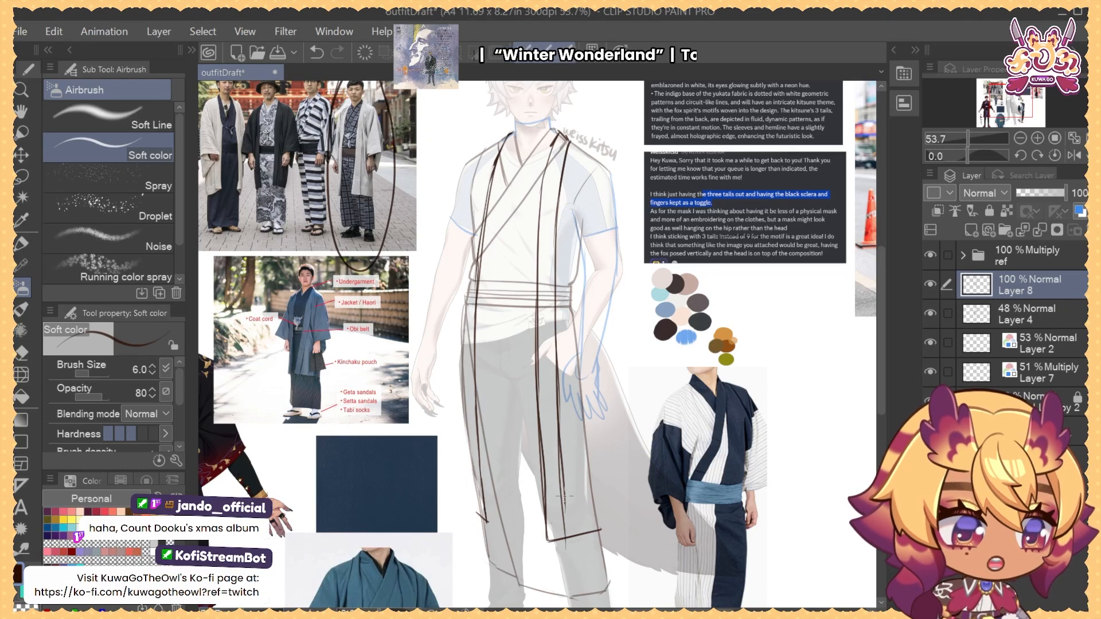
drag(563, 475, 566, 537)
drag(564, 478, 567, 539)
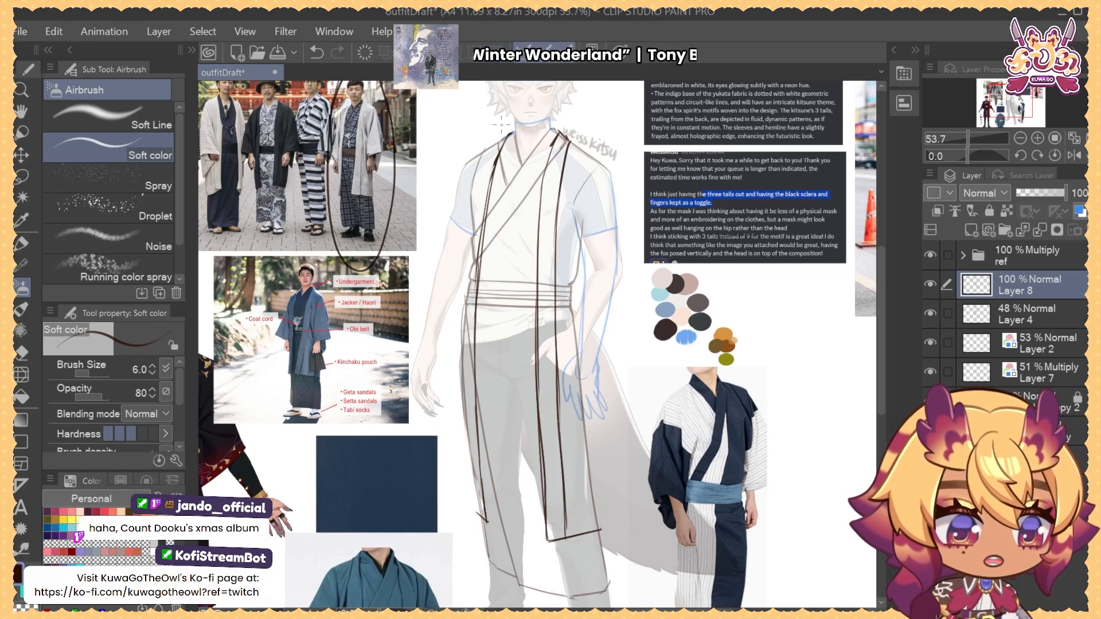
Draw the outer line of the haori's right collar band from the shoulder down past the waist
drag(495, 133, 463, 246)
mouse_move(491, 152)
mouse_down()
mouse_move(466, 252)
mouse_move(459, 375)
mouse_up()
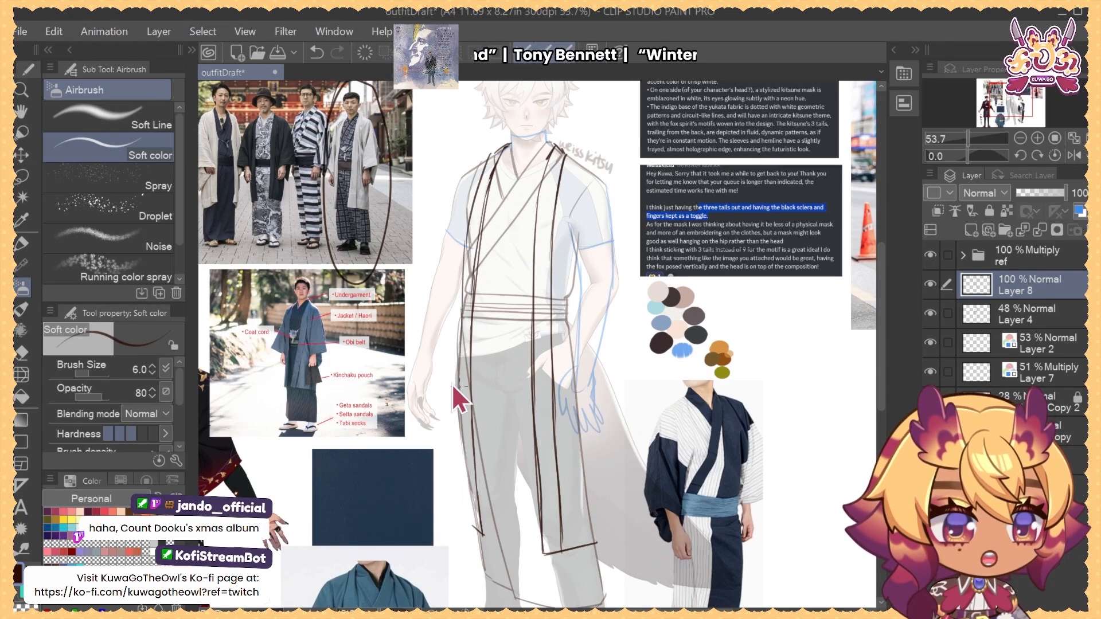
key(ctrl+z)
drag(468, 232, 447, 391)
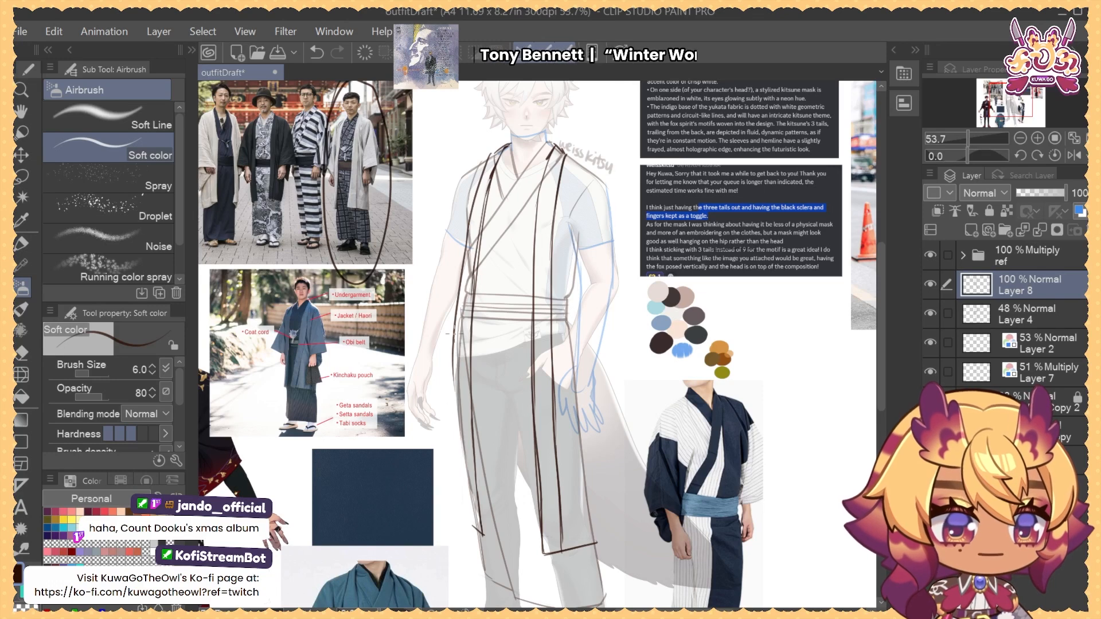
Rework the right collar band's outer line from the chest to the hip in a mirrored view, undoing the unsuitable strokes
click(1074, 155)
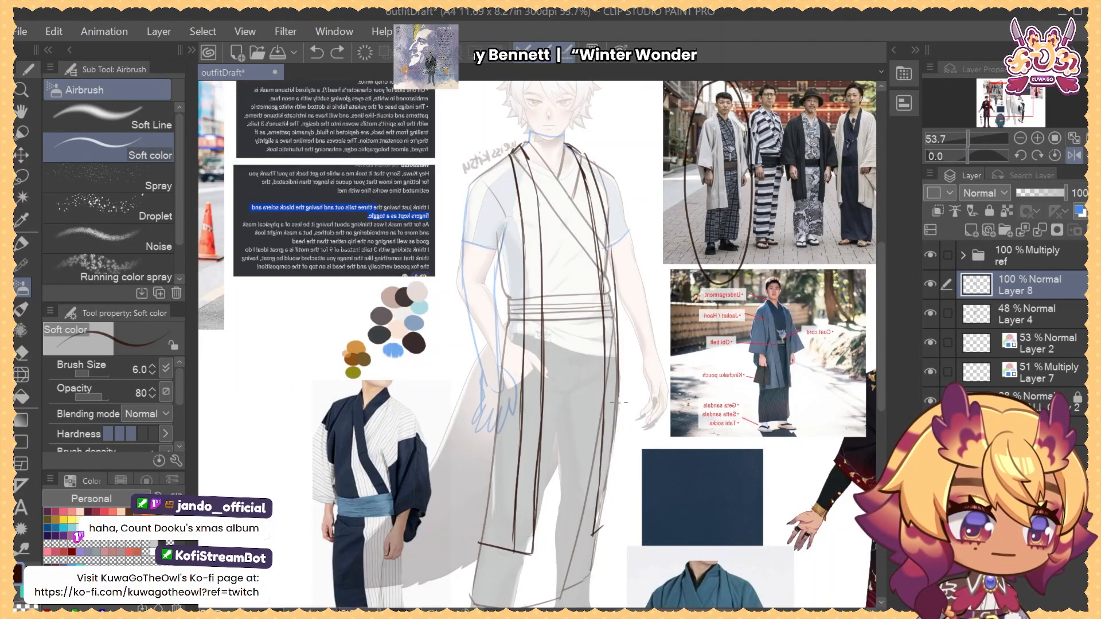
drag(611, 232, 618, 467)
key(ctrl+z)
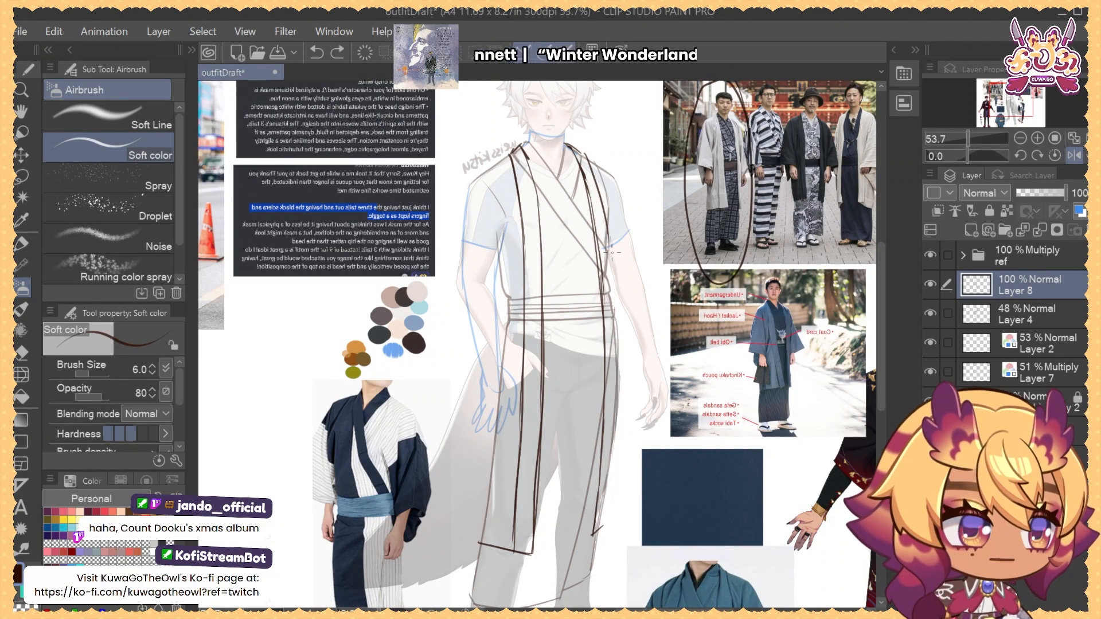
drag(612, 247, 616, 422)
key(ctrl+z)
drag(610, 255, 614, 386)
key(ctrl+z)
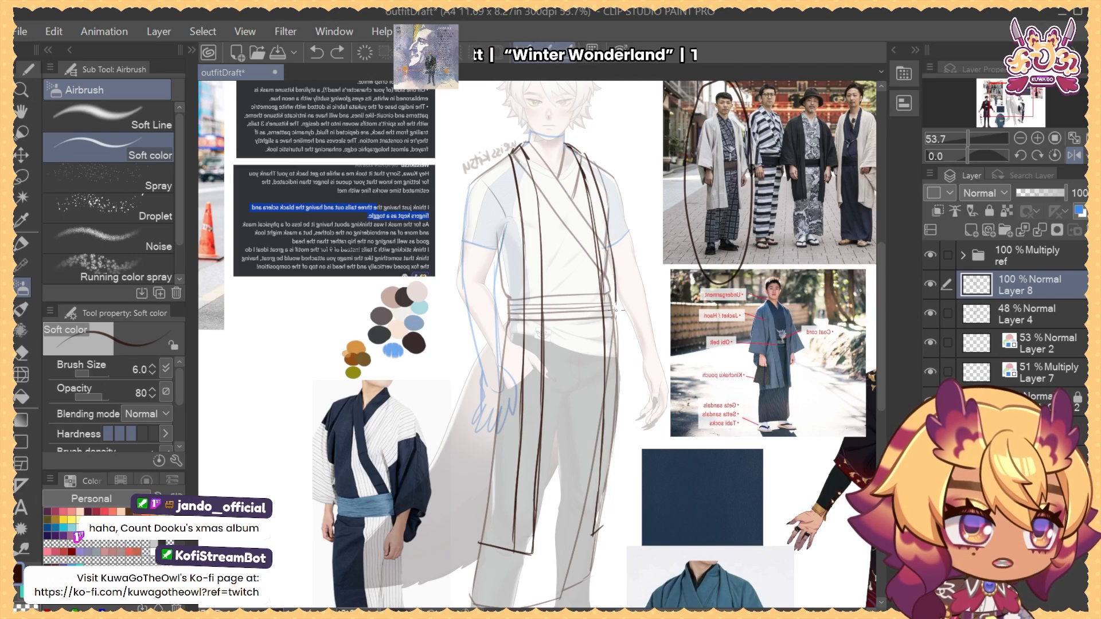
drag(615, 310, 619, 377)
drag(620, 338, 622, 503)
key(ctrl+z)
Return the view to unmirrored and extend the right collar band's outer line from the hip down toward the hem
click(1073, 155)
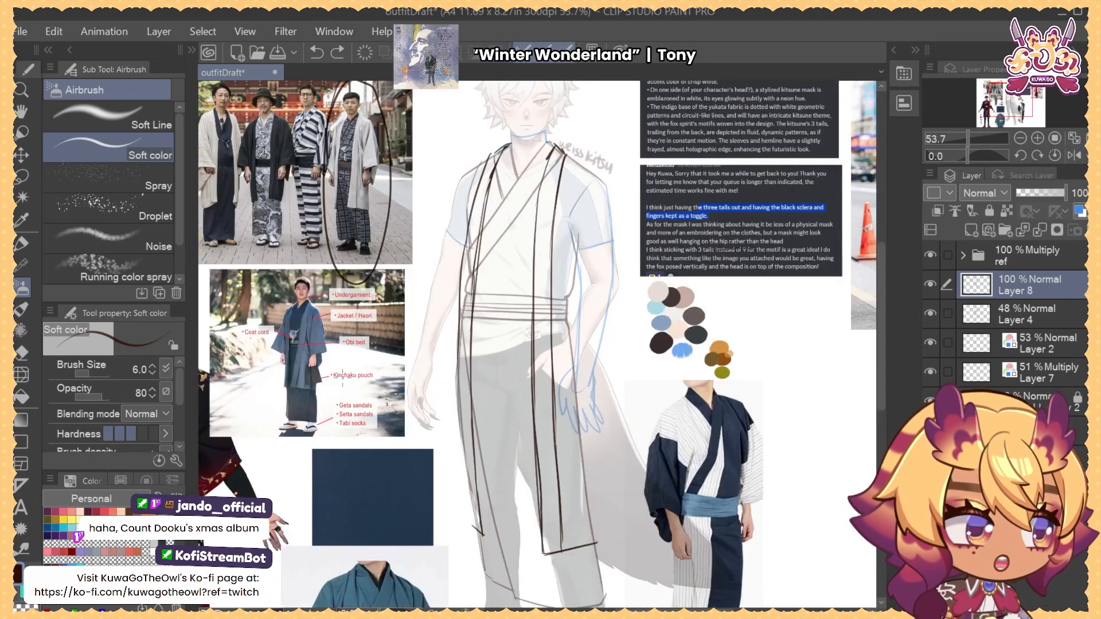
drag(459, 379, 463, 510)
key(ctrl+z)
drag(458, 360, 468, 522)
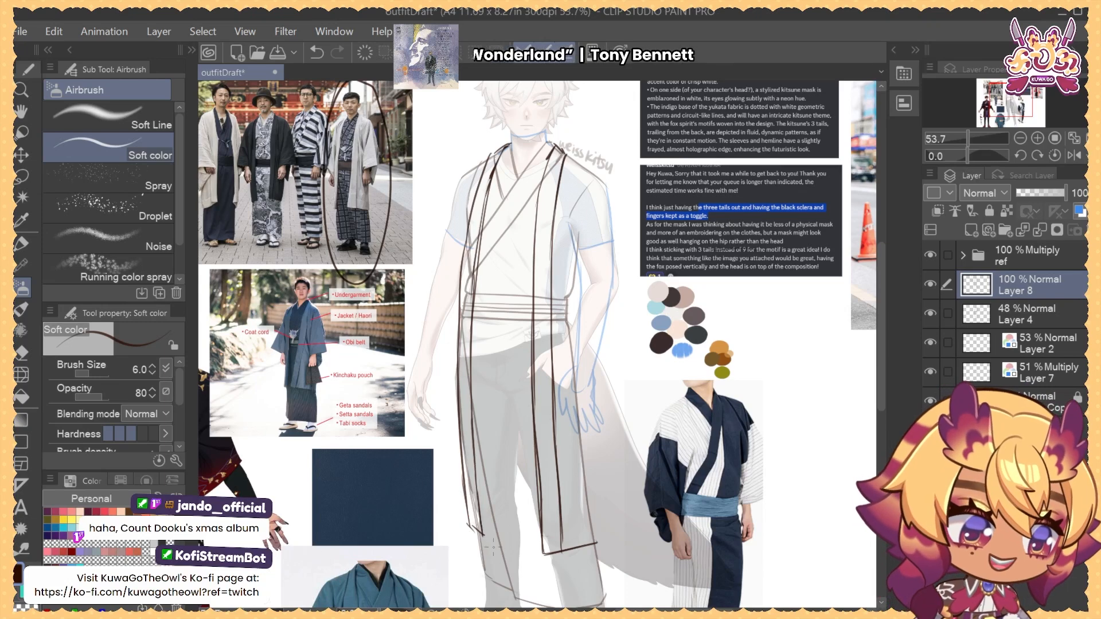
Erase the overlapping strokes along the right collar band at the chest with the Rough eraser at size 24.7
key(e)
scroll(508, 442, up, 2)
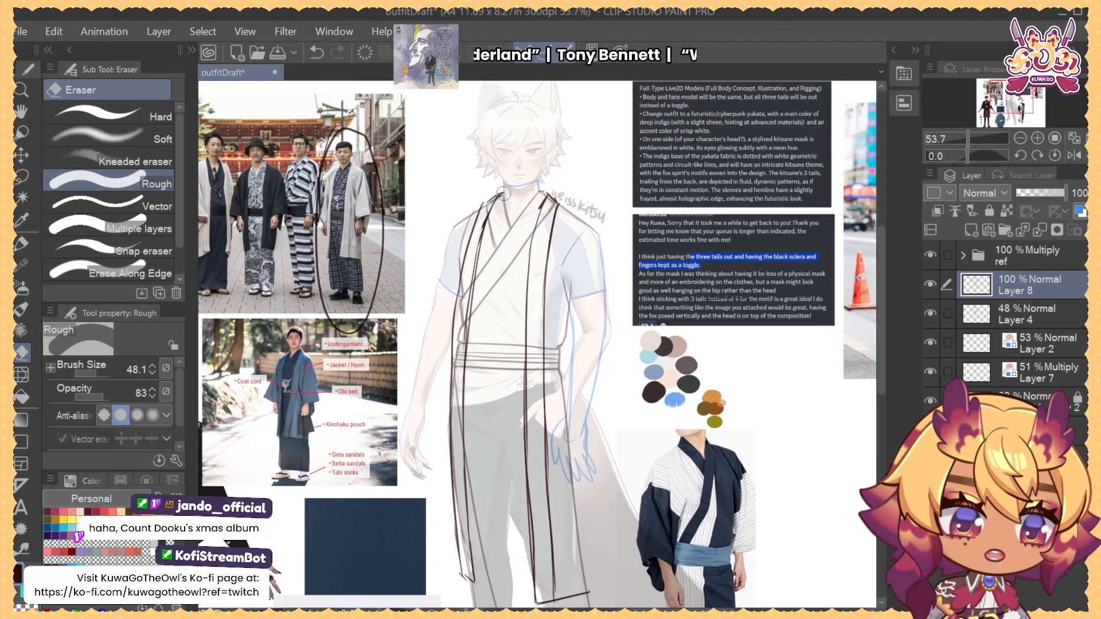
key([)
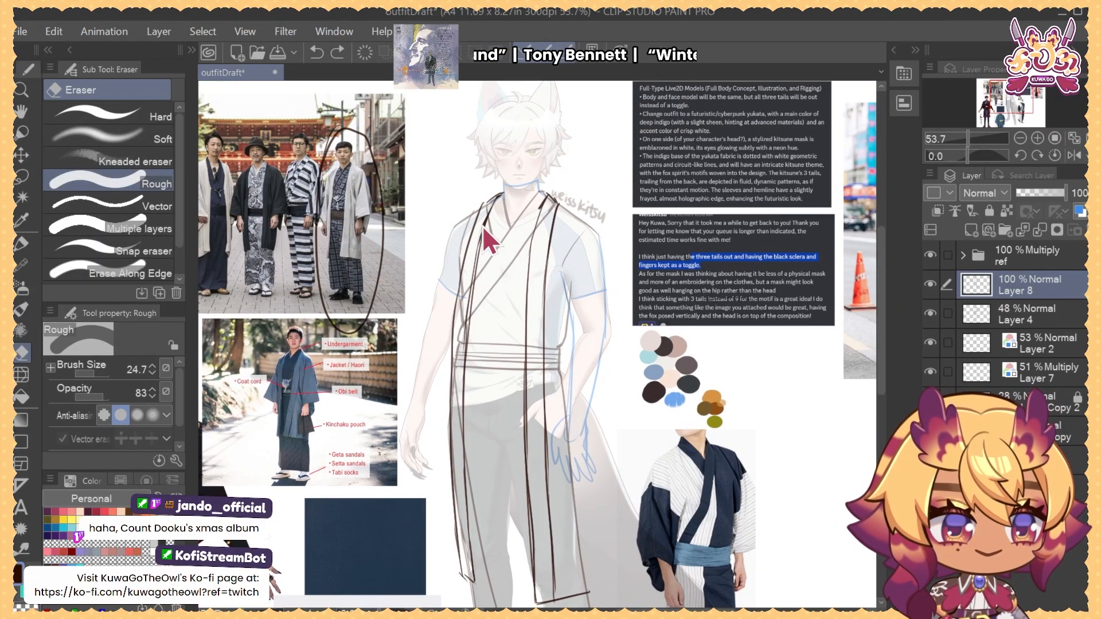
drag(483, 225, 468, 292)
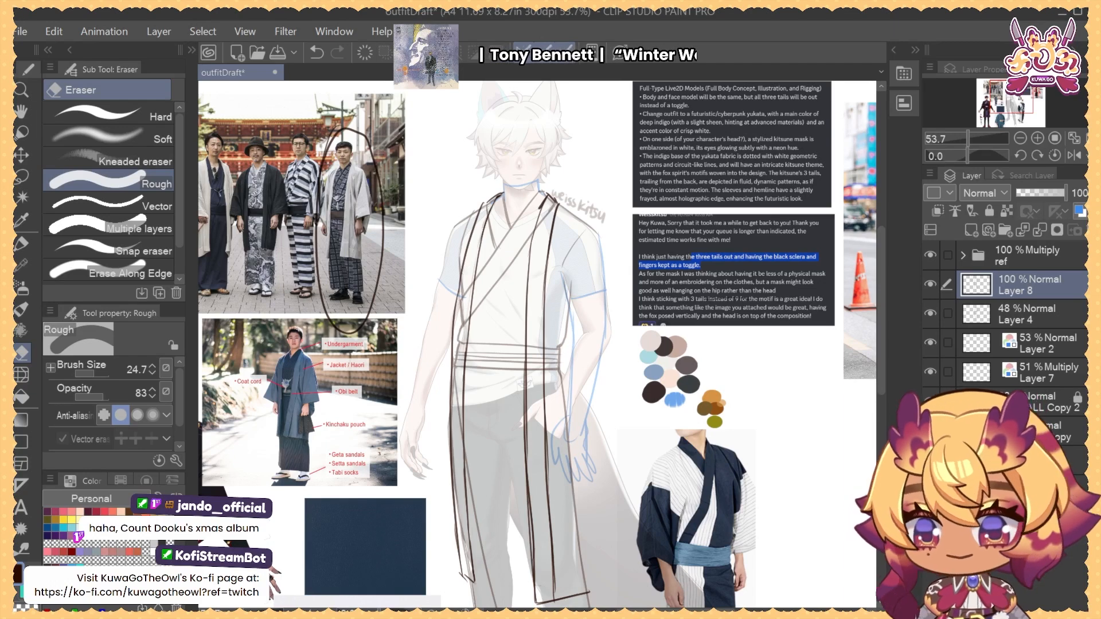
Adjust the curve of the haori's right-side lines with Liquify, enlarging the brush to 486.2 and checking the shape in a mirrored view
key(j)
click(1073, 155)
mouse_move(657, 305)
mouse_down()
mouse_move(601, 308)
mouse_move(611, 278)
mouse_up()
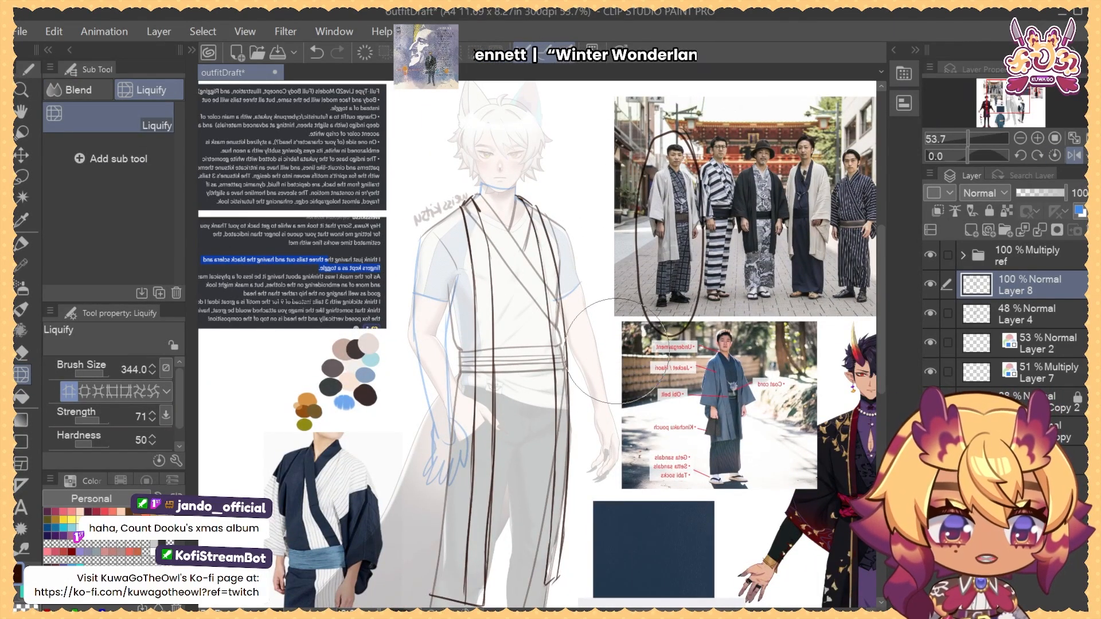
key(])
key(])
key(])
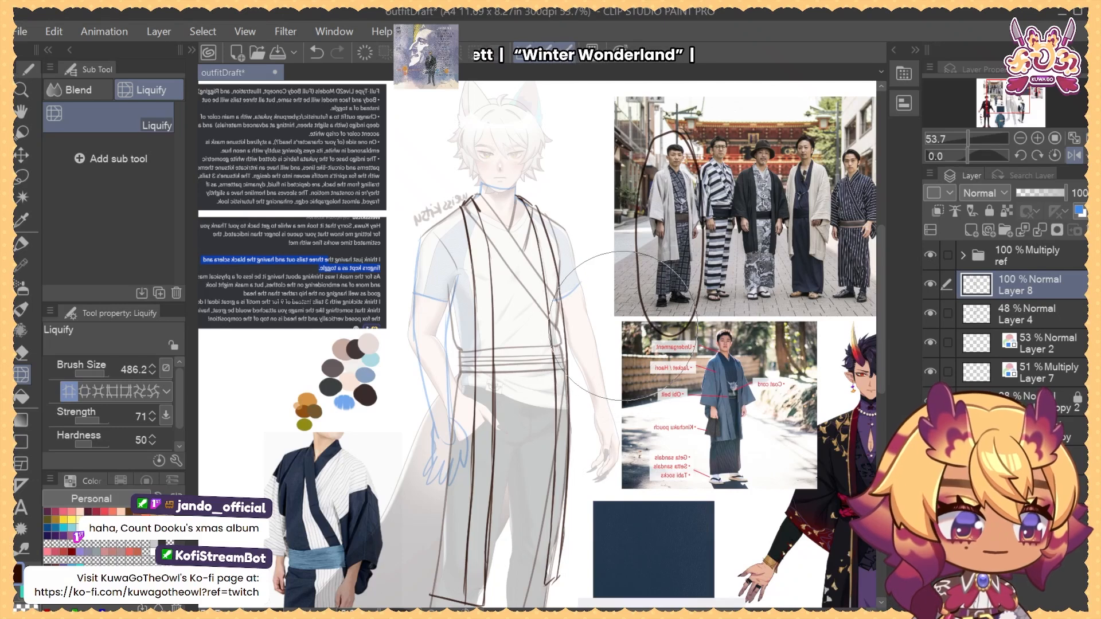
click(1073, 154)
mouse_move(562, 302)
mouse_down()
mouse_move(574, 278)
mouse_move(551, 282)
mouse_up()
key(b)
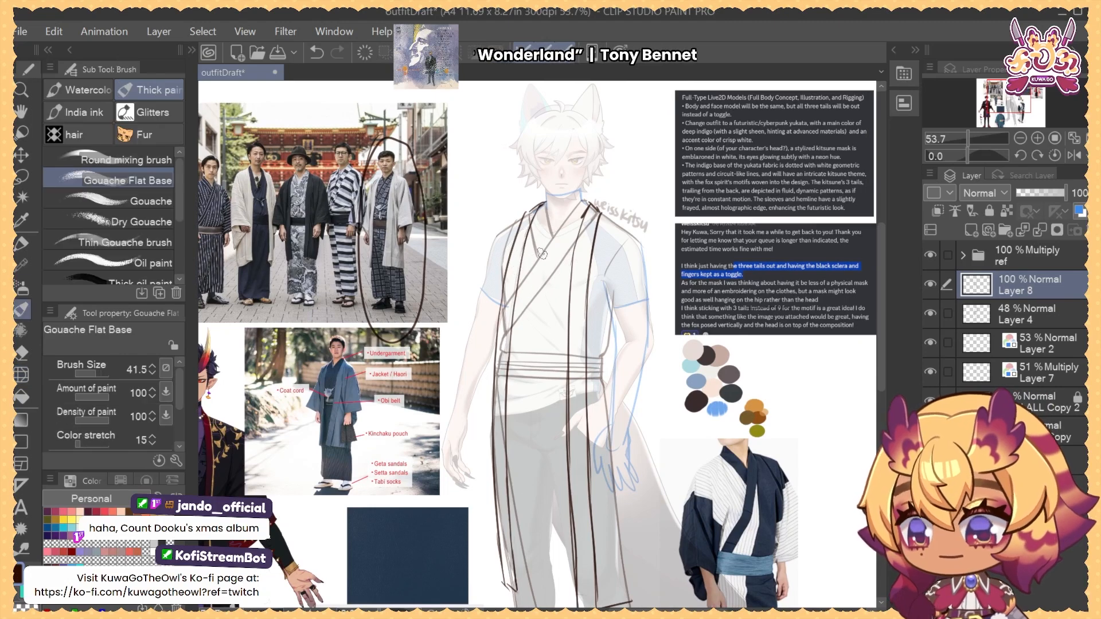
Try to draw the outer line of the haori beside the character's left arm with the Soft color airbrush, undoing each attempt
key(b)
drag(619, 297, 588, 293)
mouse_move(627, 351)
mouse_down()
mouse_move(613, 338)
mouse_move(636, 340)
mouse_move(613, 316)
mouse_up()
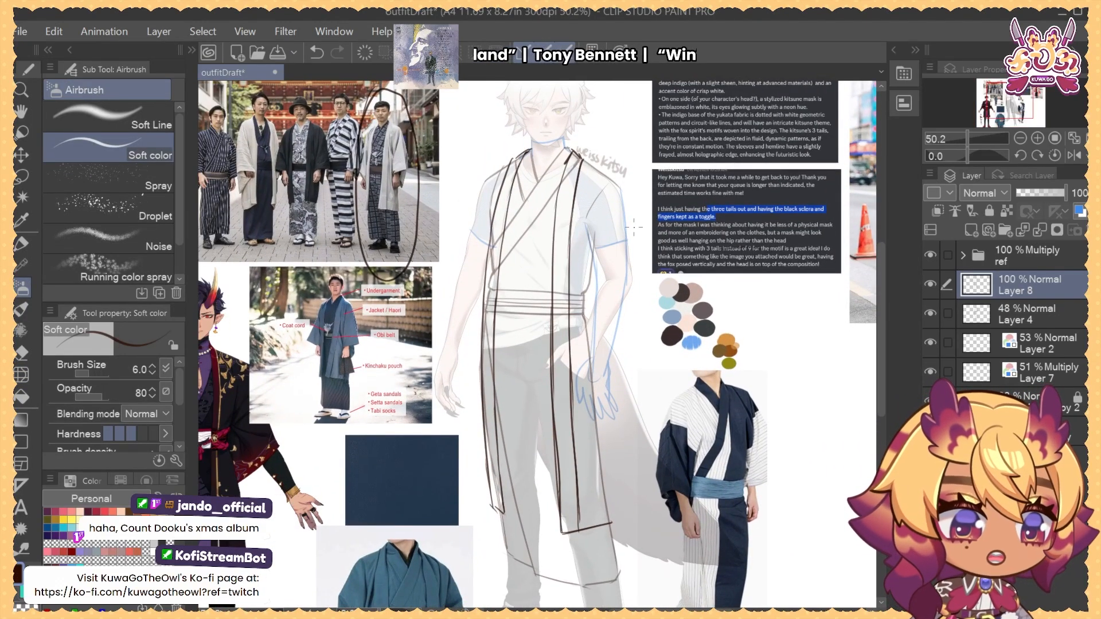
mouse_move(627, 243)
mouse_down()
mouse_move(650, 262)
mouse_move(643, 477)
mouse_up()
key(ctrl+z)
drag(631, 292, 645, 532)
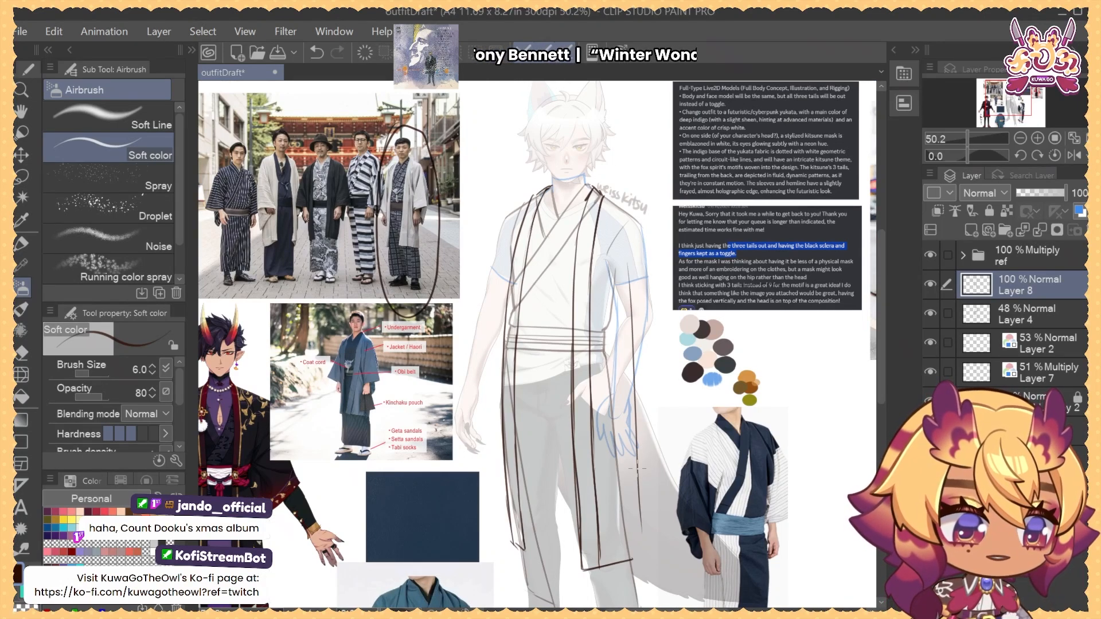
key(ctrl+z)
mouse_move(609, 248)
mouse_down()
mouse_move(631, 379)
mouse_move(639, 316)
mouse_move(643, 357)
mouse_up()
key(ctrl+z)
drag(647, 317, 656, 336)
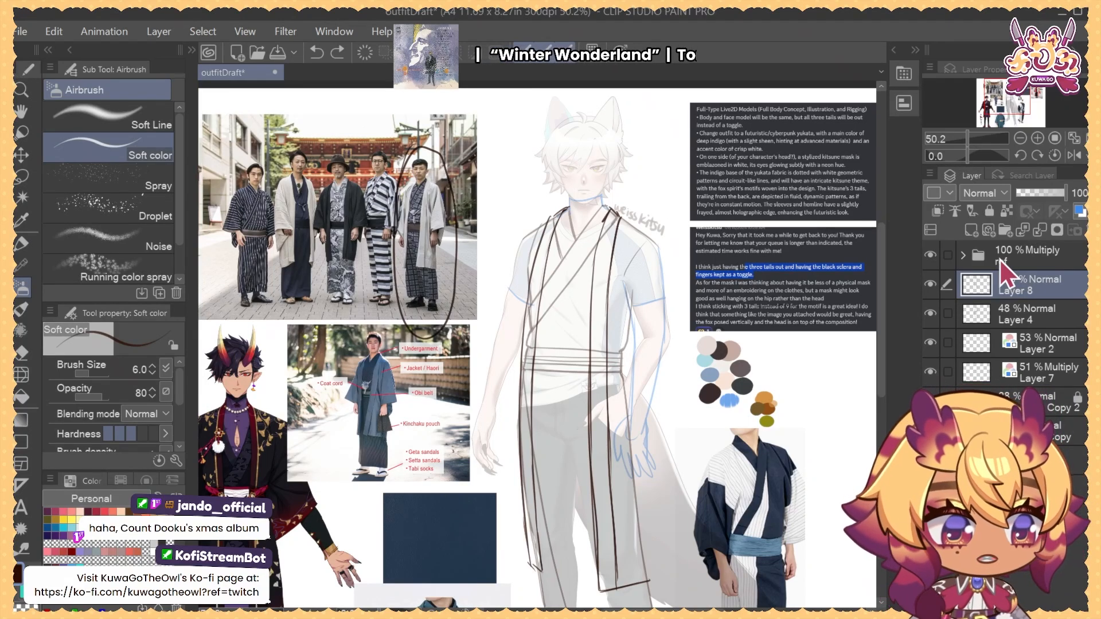
Lasso the circle drawn around the man in the light haori in the group photo, delete it, and clear the selection
key(m)
mouse_move(480, 235)
mouse_down()
mouse_move(404, 399)
mouse_move(453, 127)
mouse_move(395, 133)
mouse_move(444, 129)
mouse_up()
key(Delete)
key(ctrl+d)
key(ctrl+d)
drag(739, 478, 707, 461)
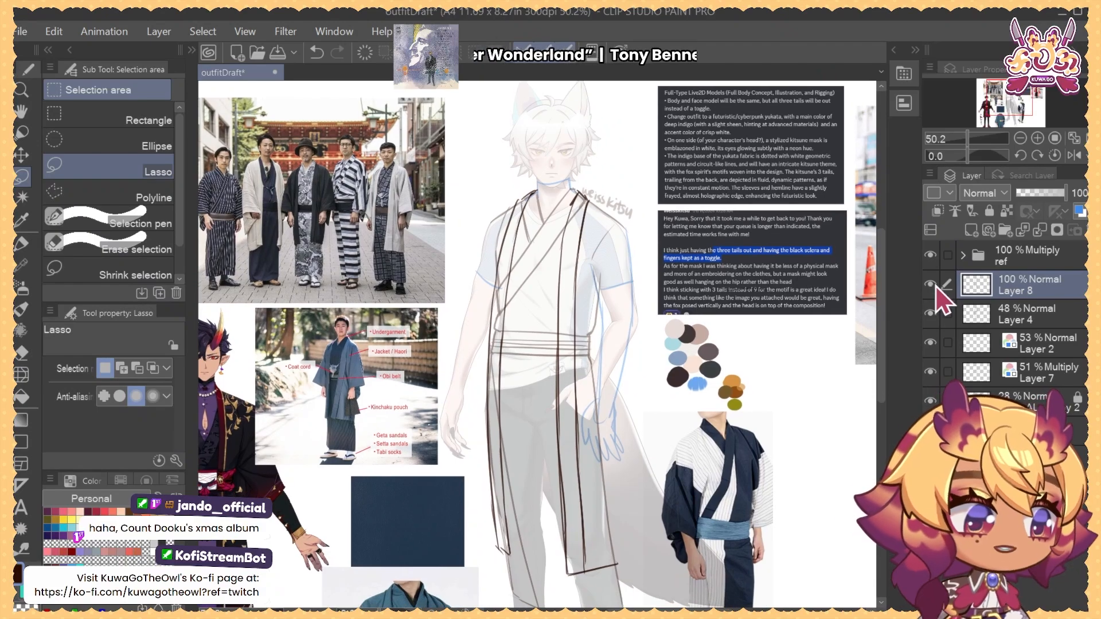
Add a new layer above Layer 8 and sketch the haori's shoulder lines on it with the Soft color airbrush, consulting the group photo
key(ctrl+shift+n)
key(b)
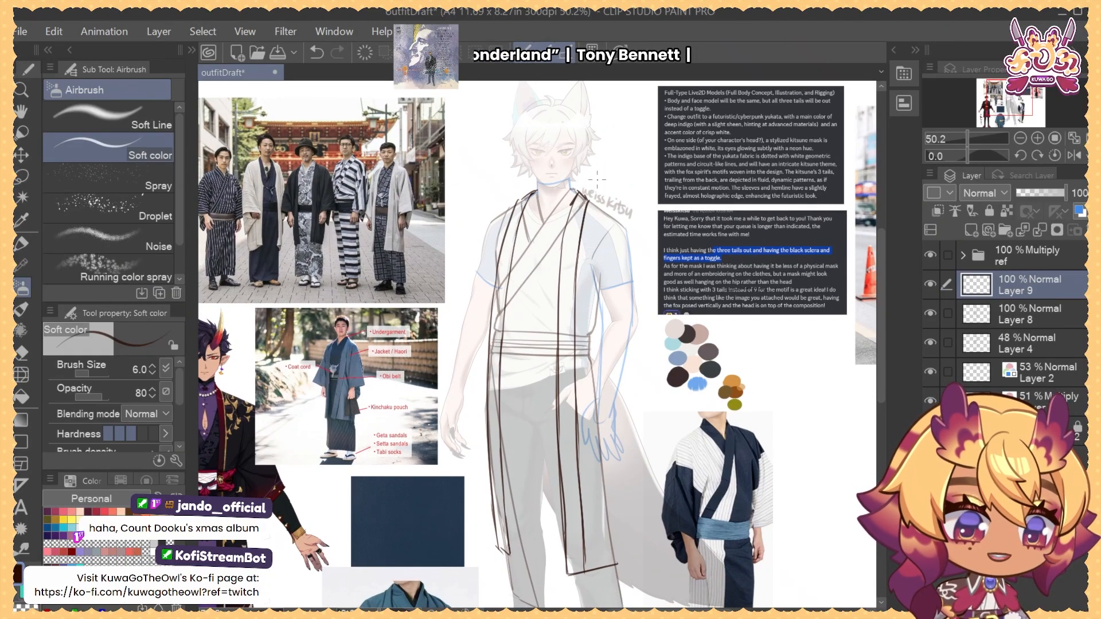
scroll(447, 246, up, 4)
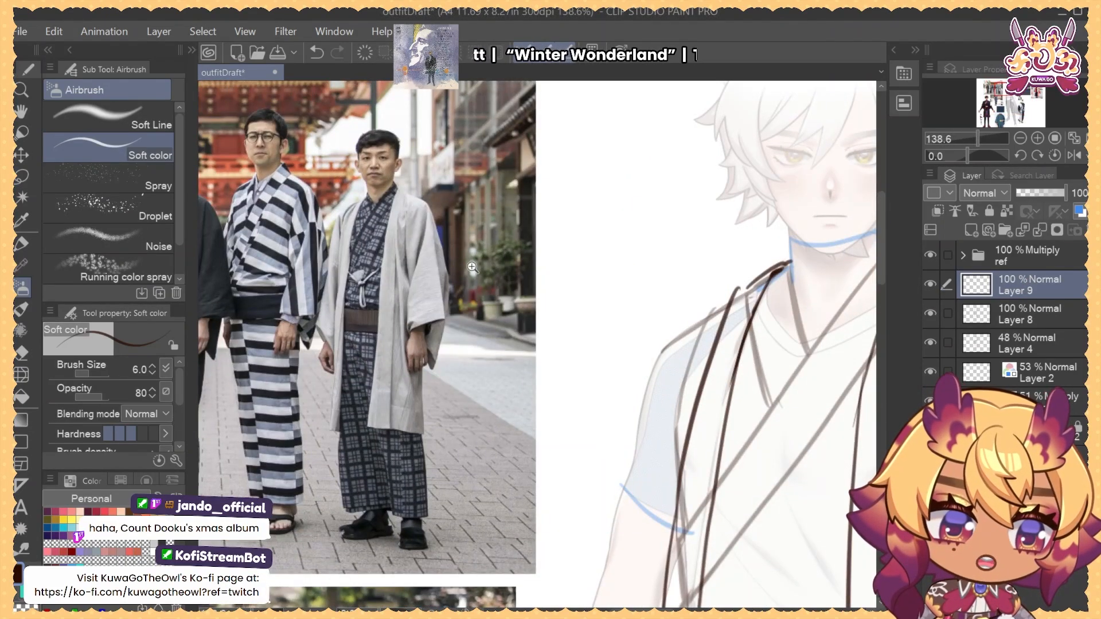
scroll(472, 267, down, 4)
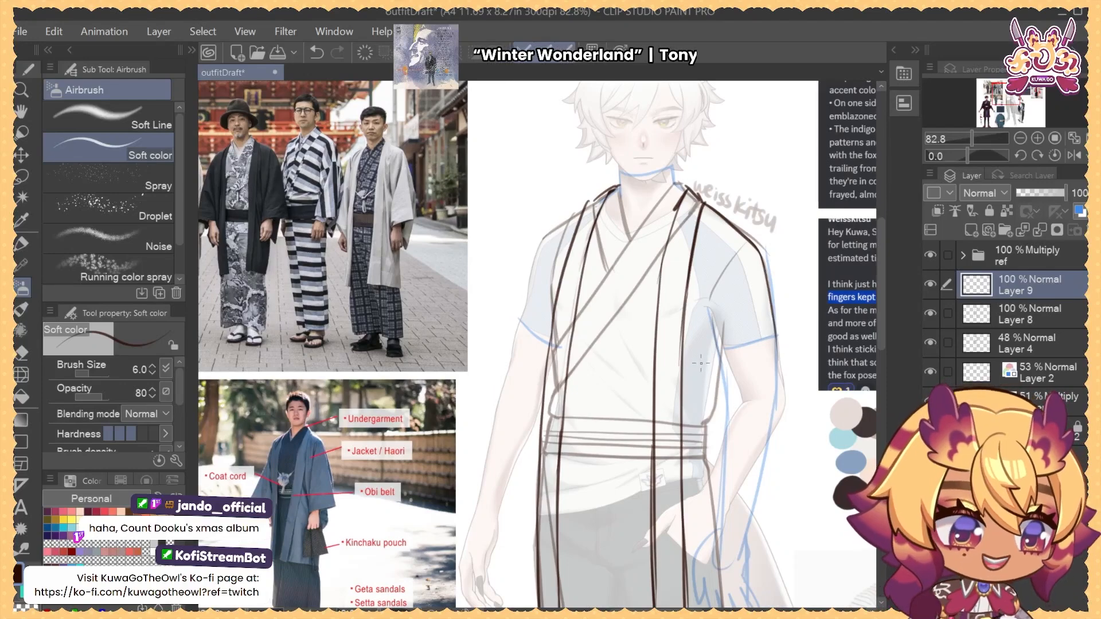
Try a diagonal fold line across the left sleeve near the armpit, and trace the matching crease over the blue haori reference photo
drag(701, 371, 768, 300)
key(ctrl+z)
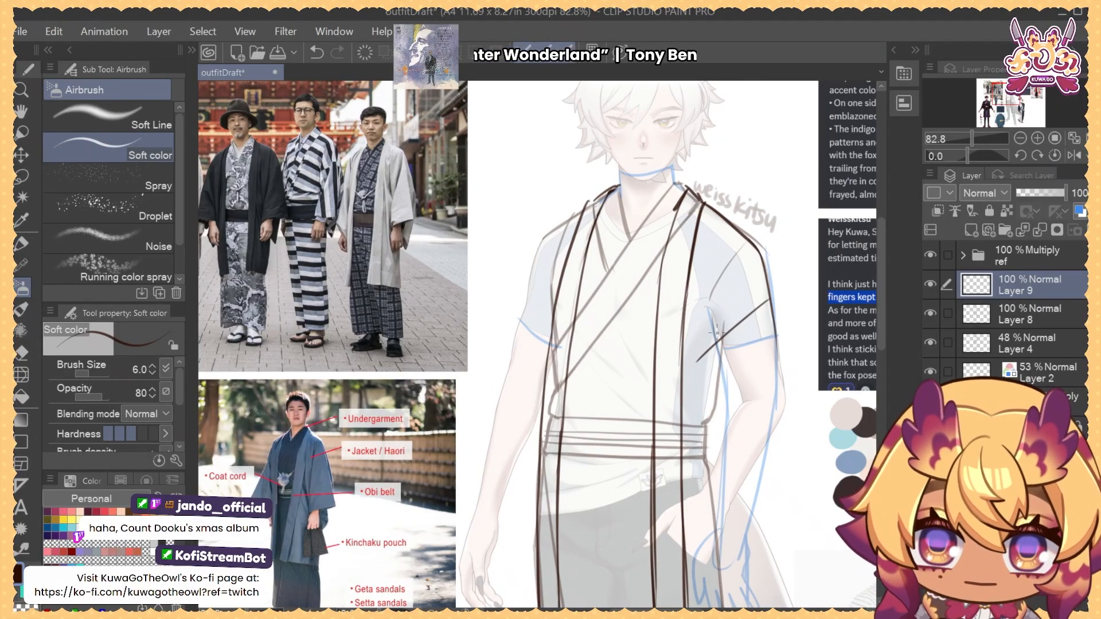
scroll(304, 459, up, 6)
drag(285, 438, 367, 346)
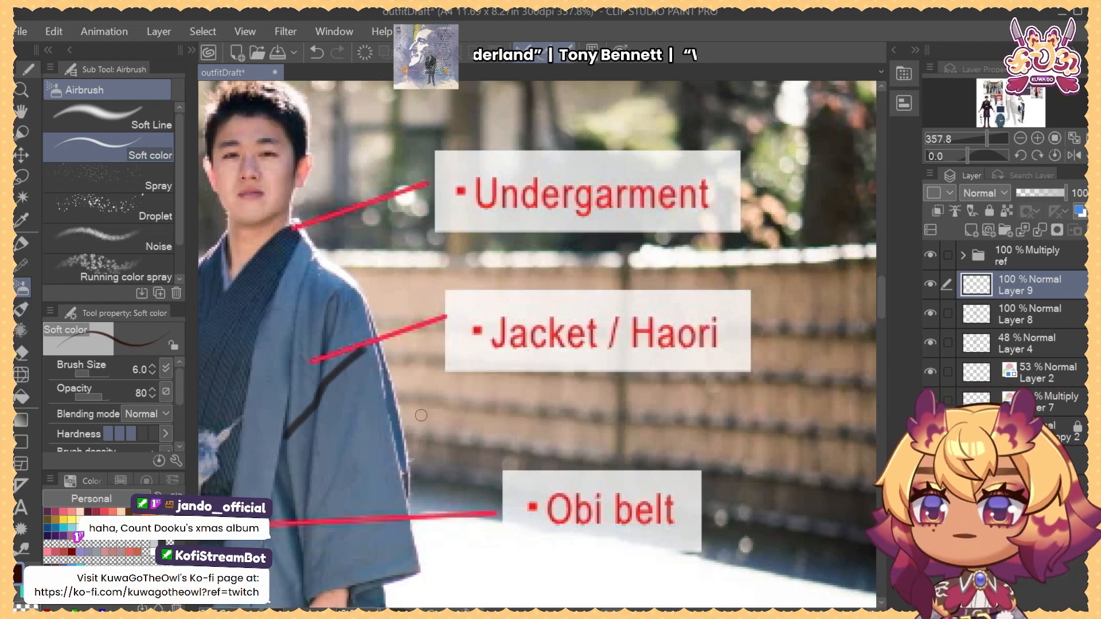
Undo the crease line traced over the blue haori reference photo
scroll(457, 412, down, 2)
drag(646, 415, 667, 406)
key(ctrl+z)
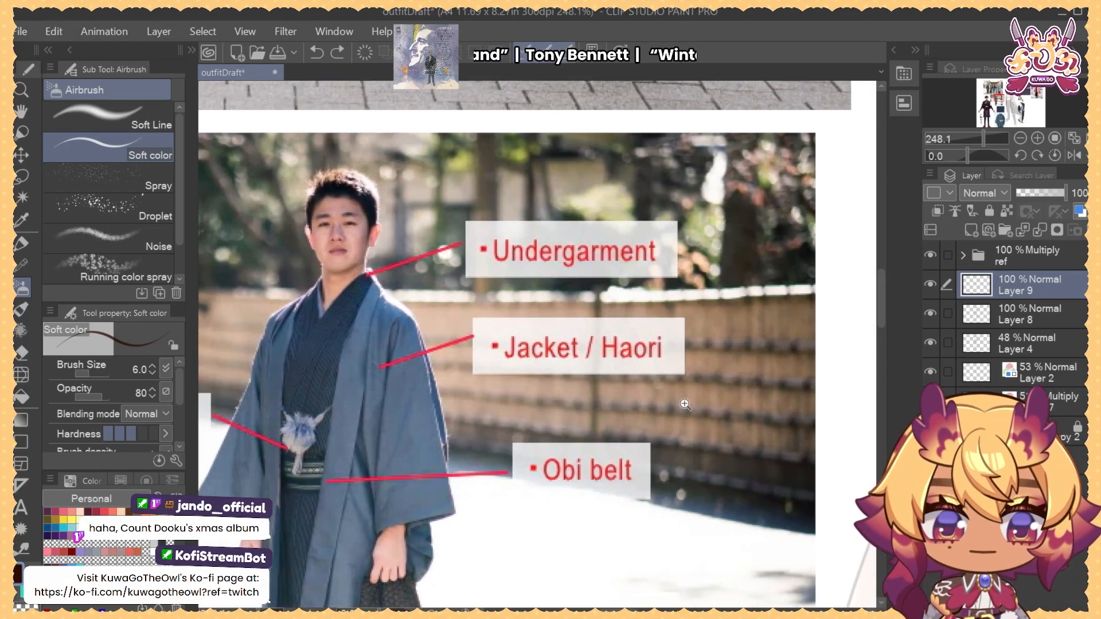
scroll(685, 404, down, 6)
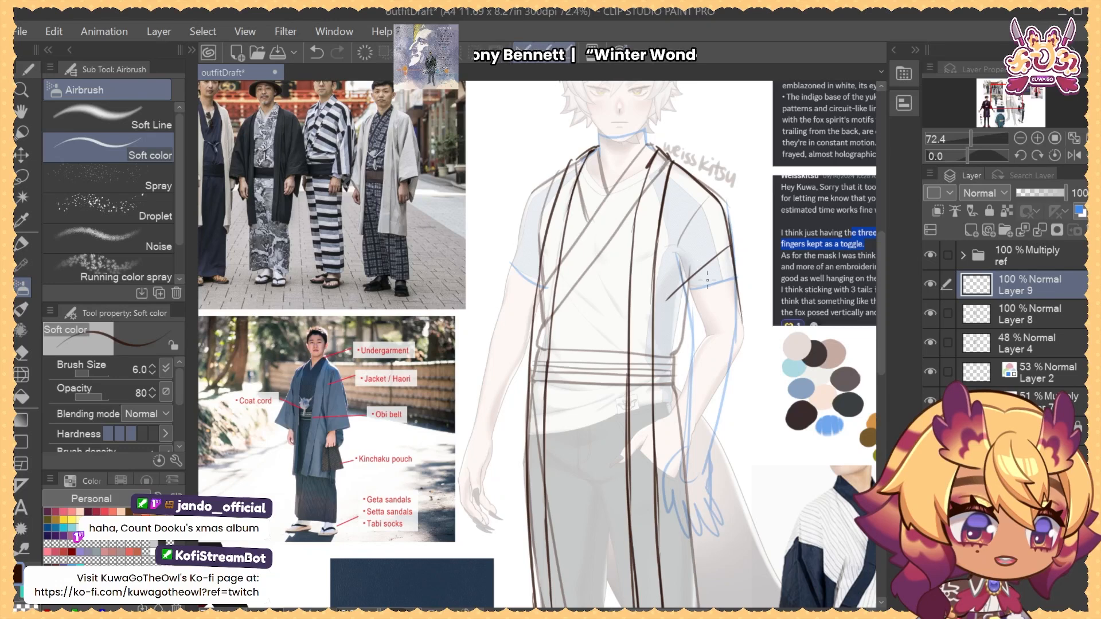
Lock Layer 9's transparent pixels, lasso the diagonal fold line at the left armpit, recolour it teal, and remove the lock
drag(707, 280, 706, 319)
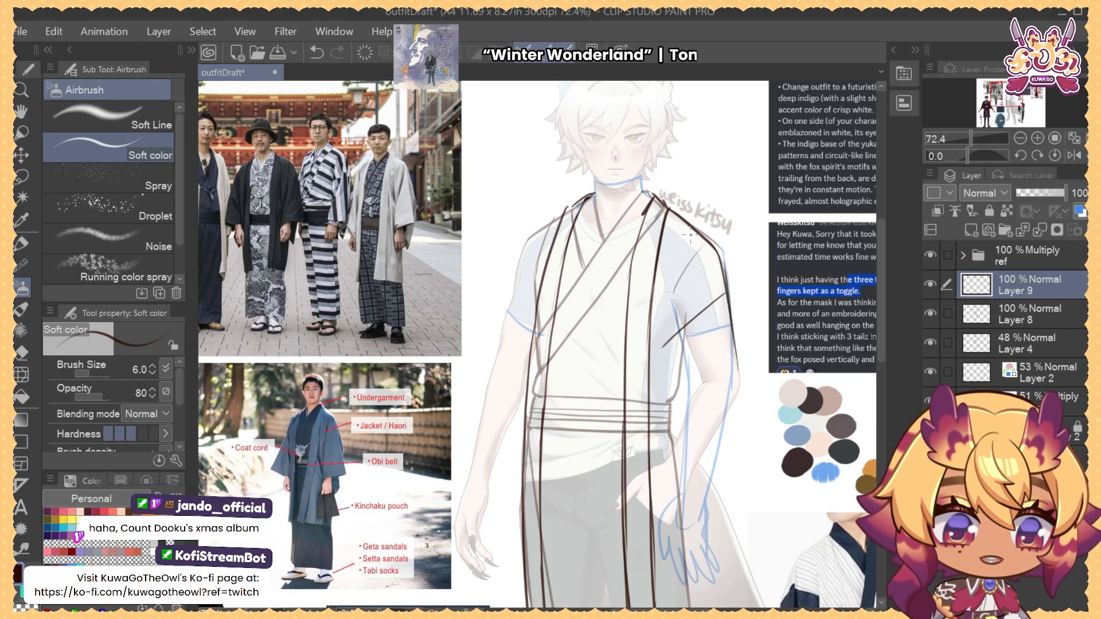
click(1006, 211)
key(m)
mouse_move(669, 305)
mouse_down()
mouse_move(660, 353)
mouse_move(711, 329)
mouse_up()
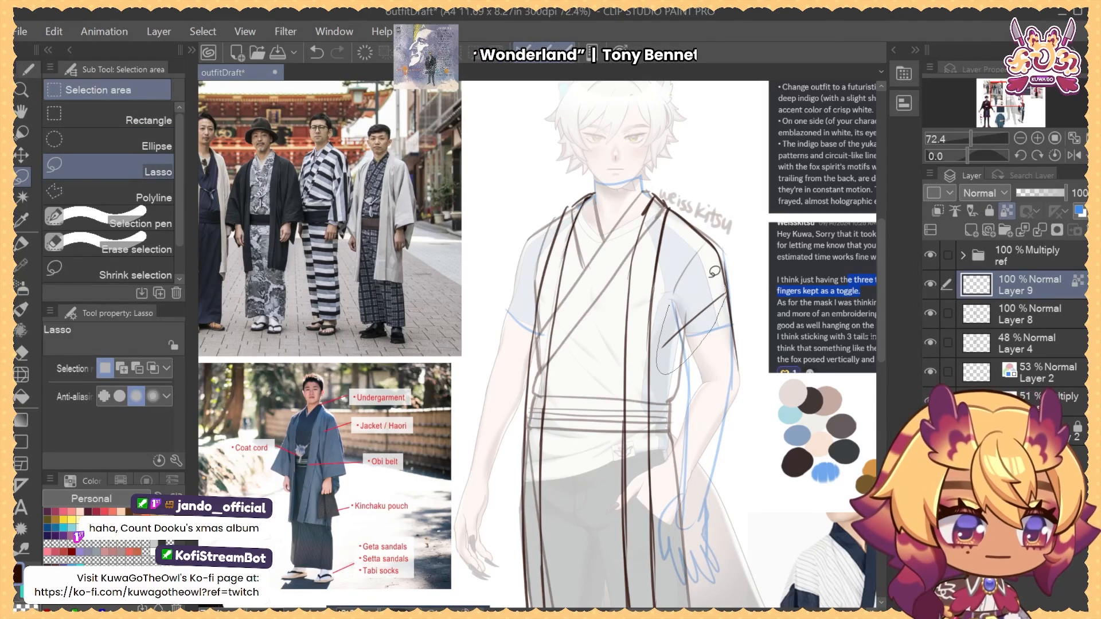
drag(711, 275, 709, 274)
key(alt+Delete)
key(ctrl+d)
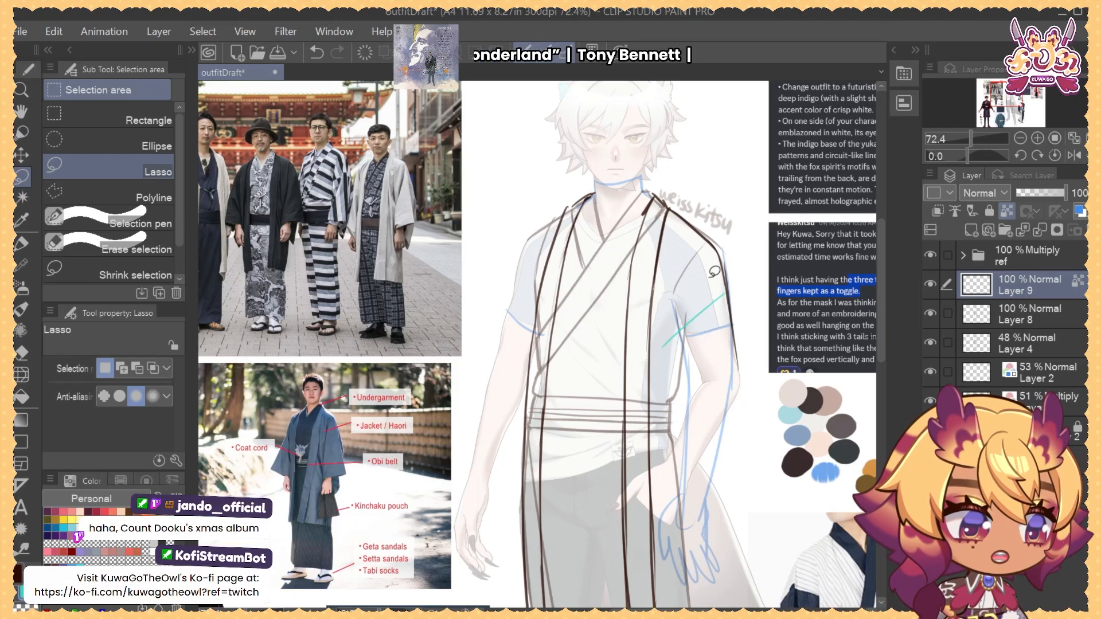
click(1008, 212)
key(b)
key(b)
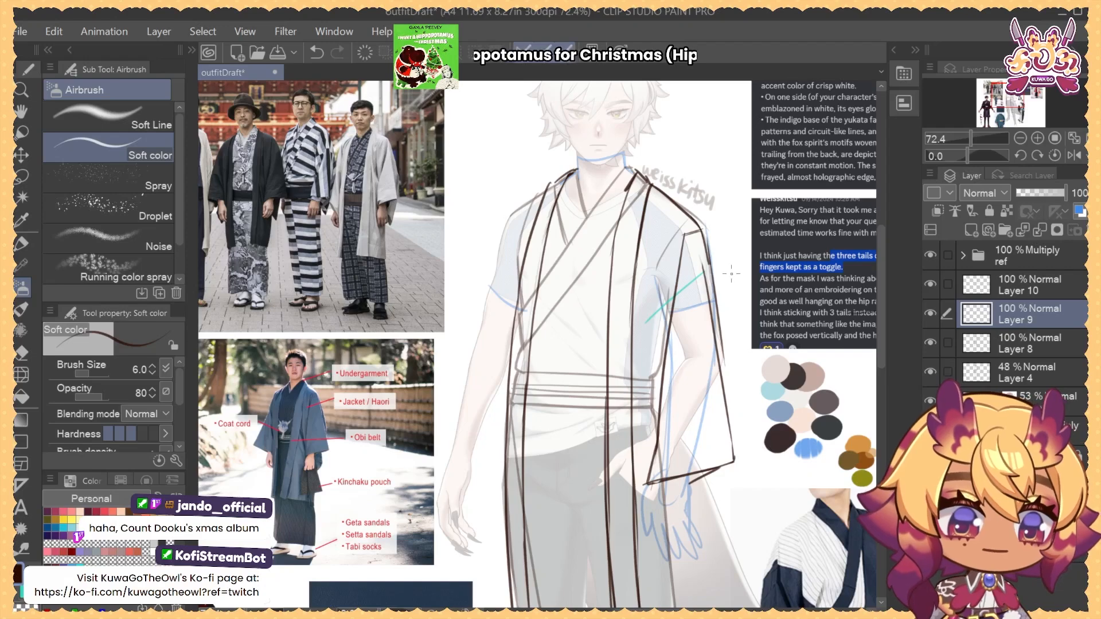
Circle the sleeve side of the man in the light haori, second from the left in the group photo
drag(751, 311, 767, 335)
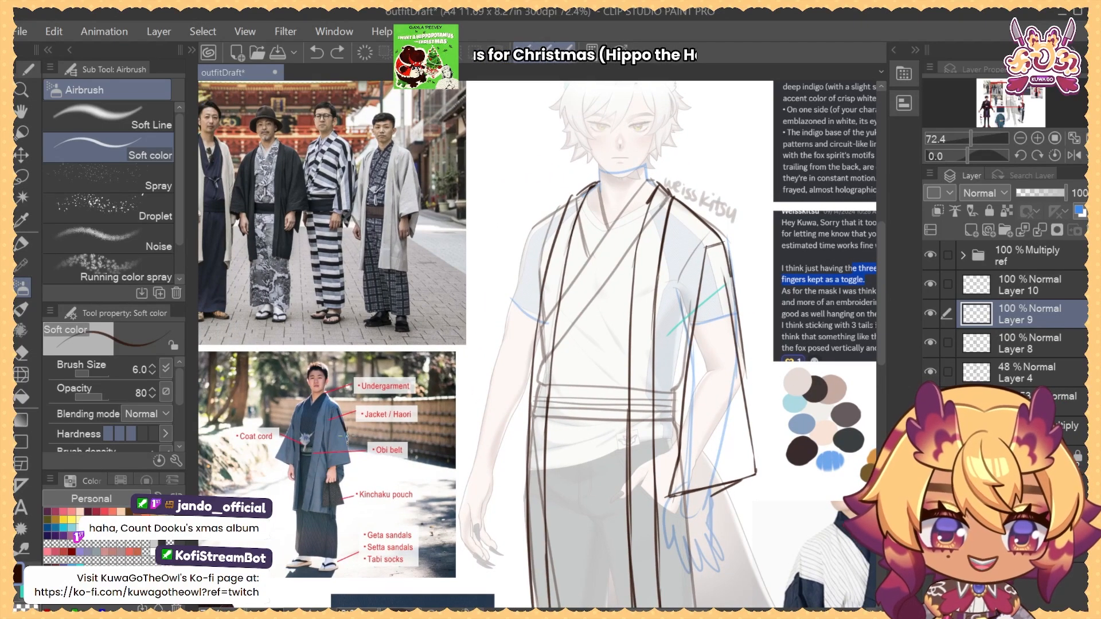
scroll(424, 424, down, 3)
drag(716, 367, 753, 338)
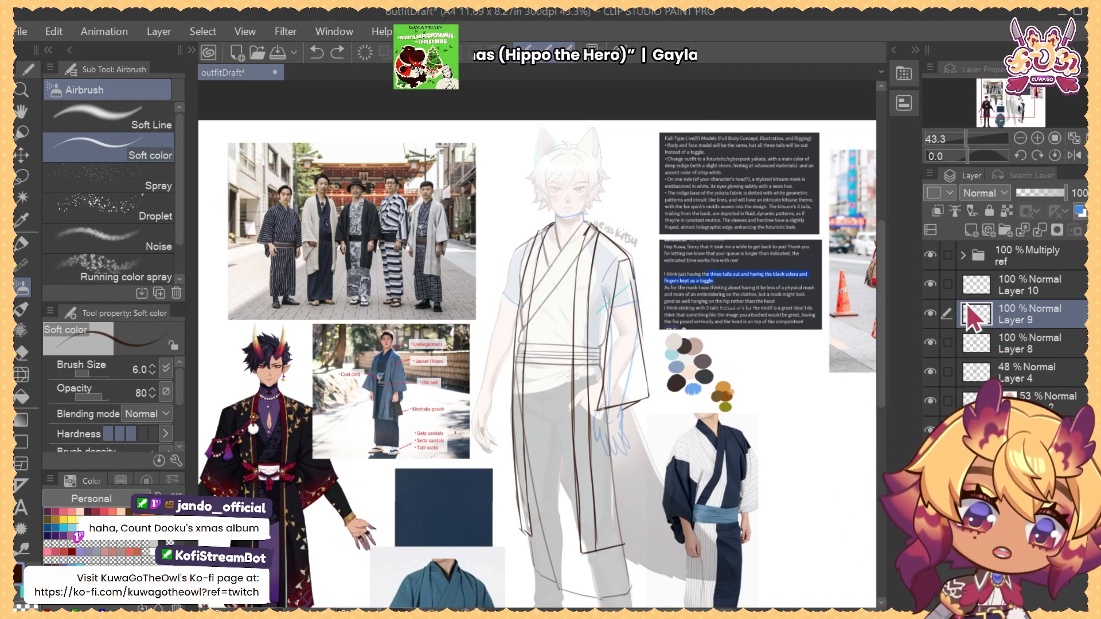
scroll(633, 312, up, 2)
drag(636, 308, 723, 371)
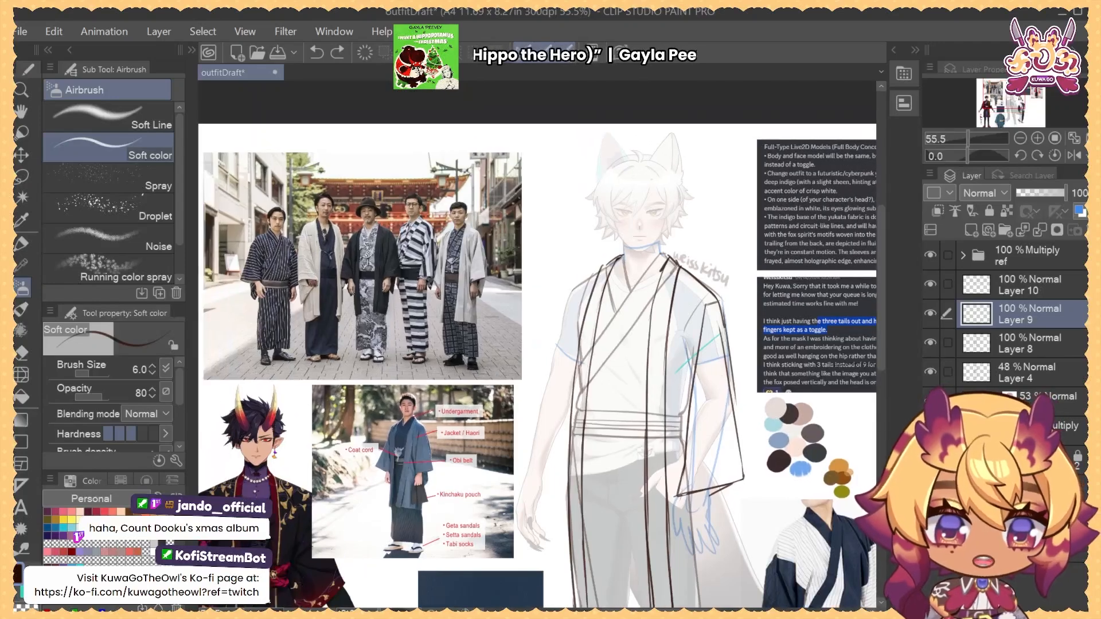
mouse_move(297, 214)
mouse_down()
mouse_move(324, 317)
mouse_move(328, 217)
mouse_up()
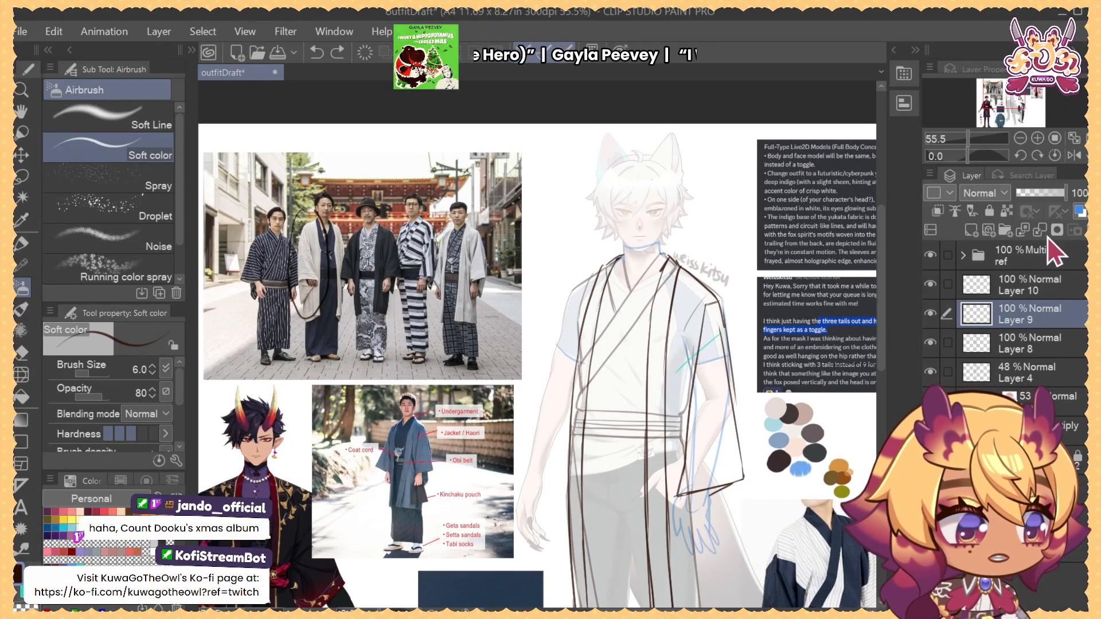
Lower the ref folder's opacity to 41%, check the visibility of Layers 10 and 9, and make Layer 9 active
click(1039, 258)
click(1037, 193)
click(931, 286)
click(932, 287)
click(1035, 286)
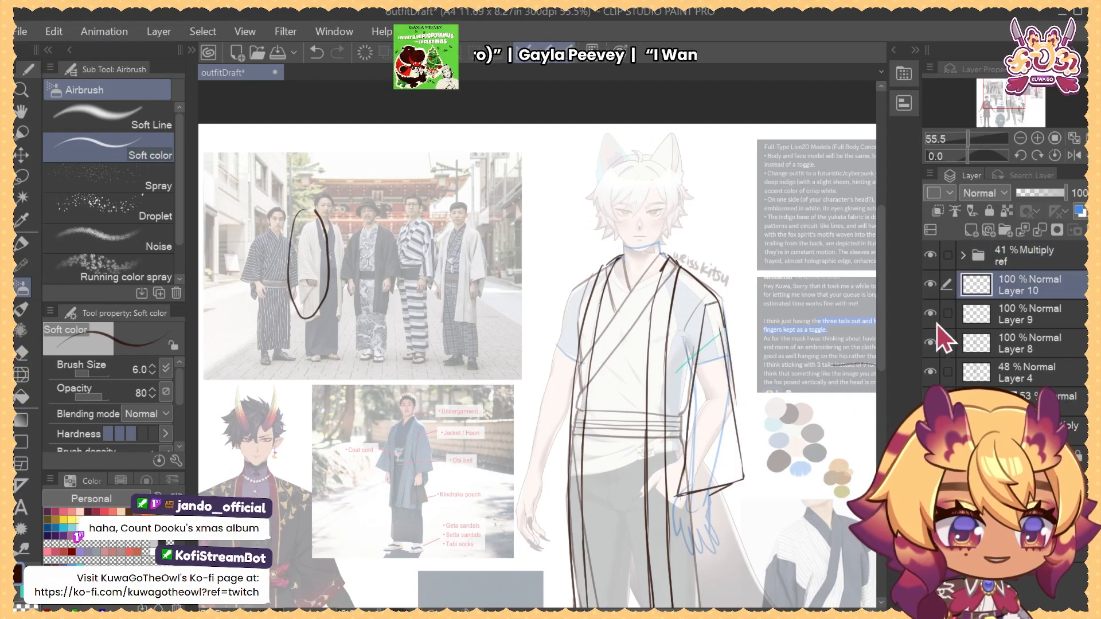
click(931, 316)
click(931, 316)
click(984, 312)
Draw a simple haori sleeve diagram above the group photo, with an upper edge, a slanted cuff edge and a lower edge
drag(283, 247, 396, 258)
mouse_move(404, 265)
mouse_down()
mouse_move(422, 297)
mouse_move(446, 262)
mouse_up()
scroll(446, 261, up, 1)
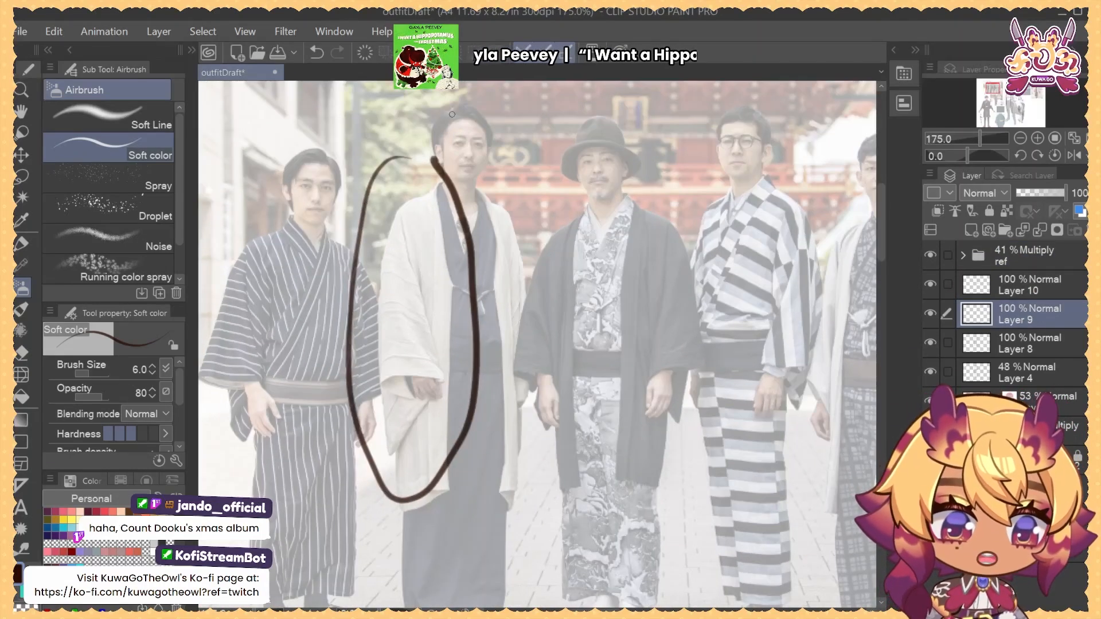
drag(632, 202, 650, 322)
drag(658, 153, 631, 184)
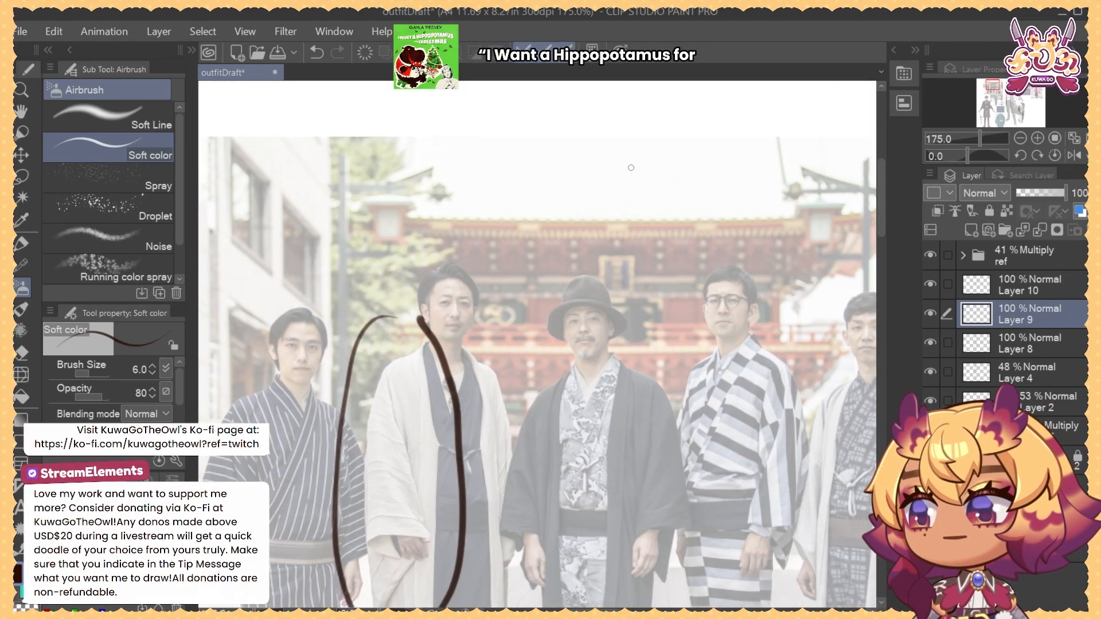
mouse_move(400, 365)
mouse_down()
mouse_move(359, 309)
mouse_move(355, 375)
mouse_up()
mouse_move(630, 115)
mouse_down()
mouse_move(432, 115)
mouse_move(465, 268)
mouse_move(623, 195)
mouse_up()
drag(605, 265, 616, 213)
mouse_move(361, 568)
mouse_down()
mouse_move(336, 574)
mouse_move(383, 523)
mouse_move(348, 569)
mouse_up()
key(ctrl+z)
scroll(459, 205, up, 3)
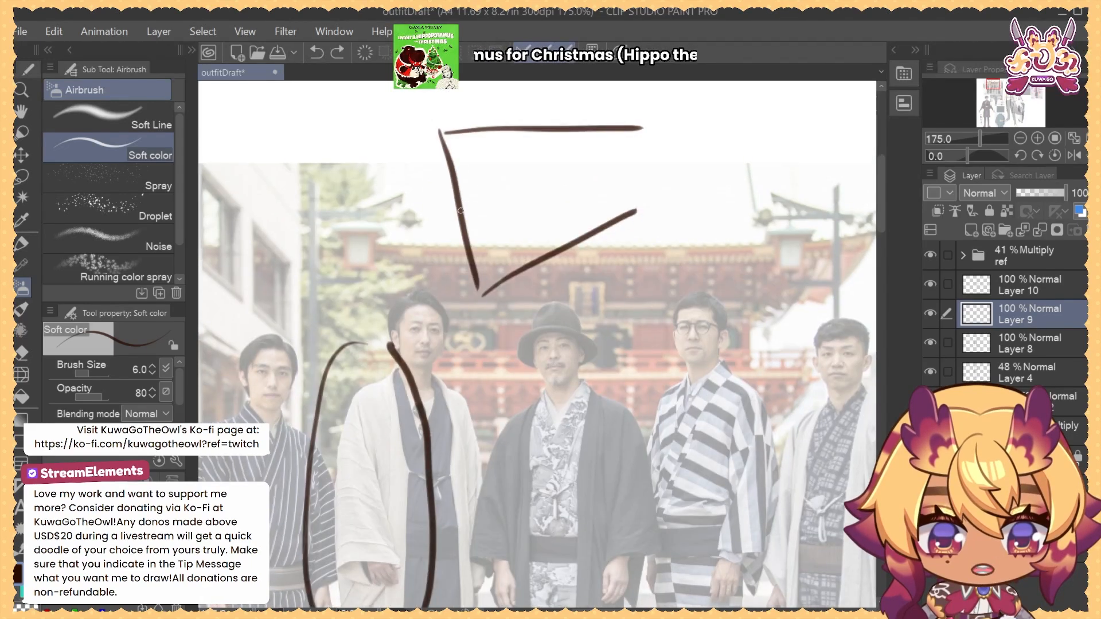
Try a curved cuff opening and a middle fold line inside the sleeve diagram
drag(458, 205, 482, 295)
drag(452, 202, 644, 164)
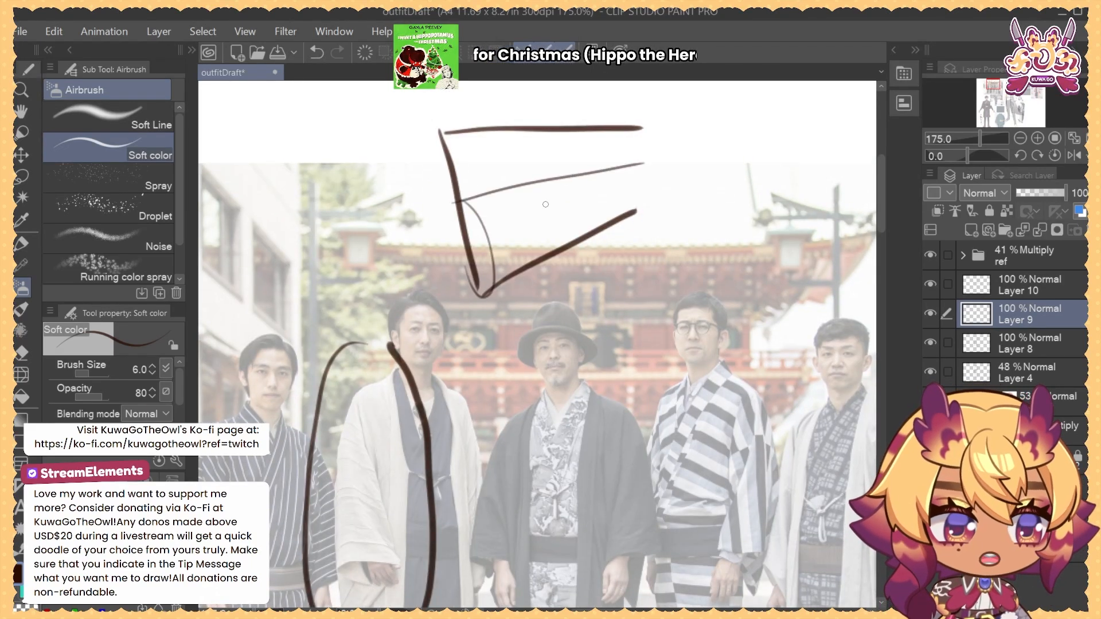
key(ctrl+z)
key(ctrl+z)
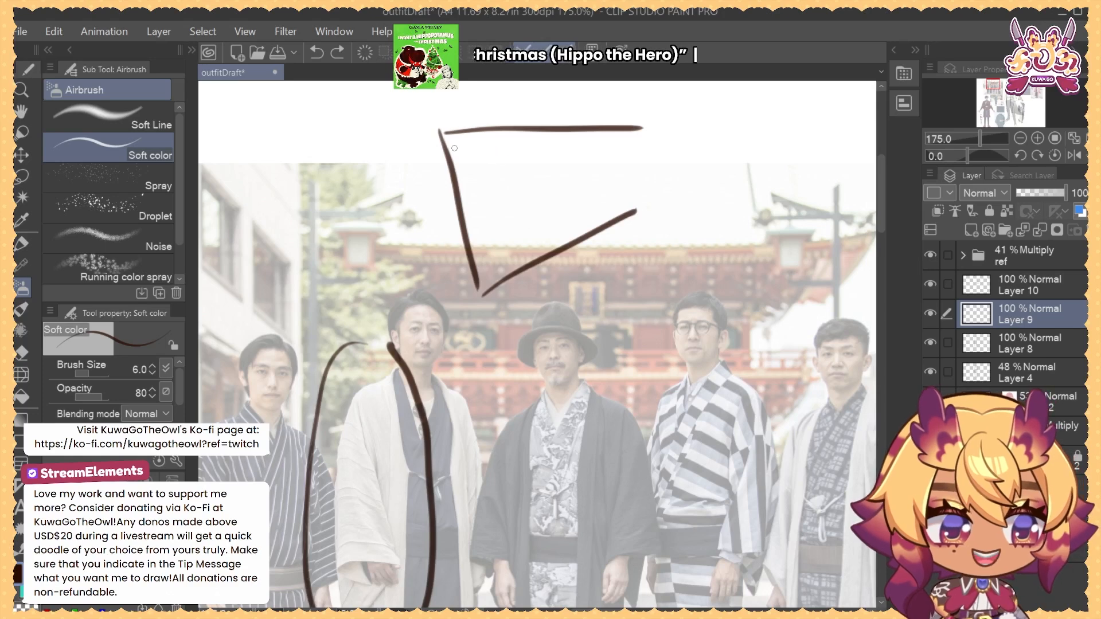
Add a small cuff opening and a hand emerging from the upper corner of the sleeve diagram
drag(440, 134, 461, 195)
key(ctrl+z)
mouse_move(440, 133)
mouse_down()
mouse_move(454, 191)
mouse_move(478, 181)
mouse_up()
mouse_move(463, 148)
mouse_down()
mouse_move(453, 143)
mouse_move(436, 163)
mouse_move(466, 184)
mouse_up()
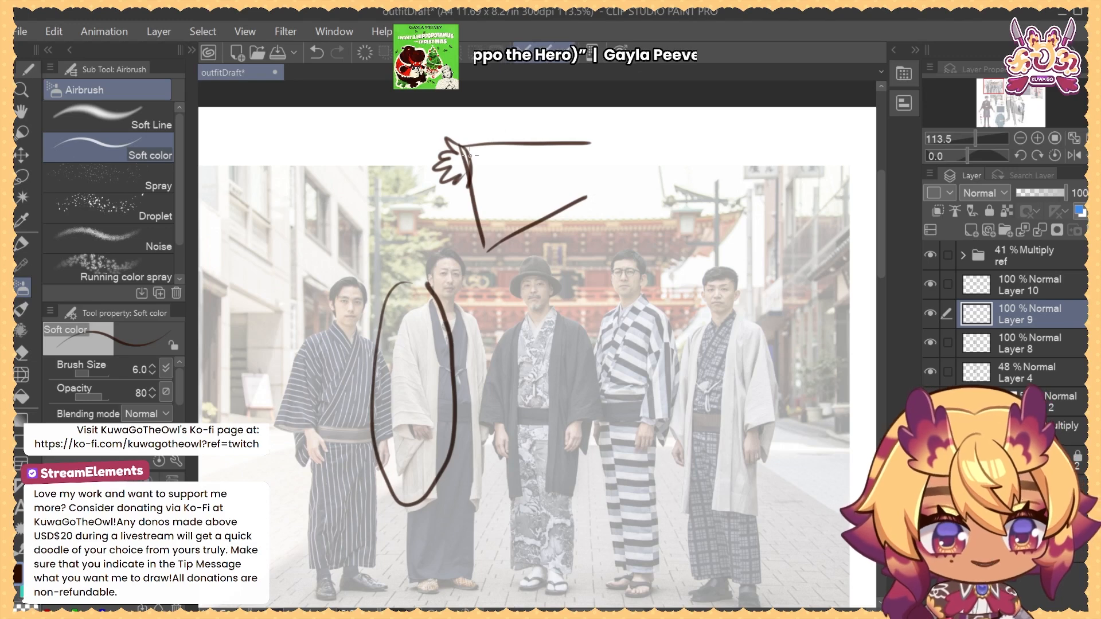
Trace the circled light haori sleeve in the group photo, including its arm edges, the wrist opening and the hanging lower part
mouse_move(406, 314)
mouse_down()
mouse_move(393, 427)
mouse_move(429, 419)
mouse_move(422, 434)
mouse_move(433, 433)
mouse_up()
key(ctrl+z)
key(ctrl+z)
drag(411, 326, 433, 421)
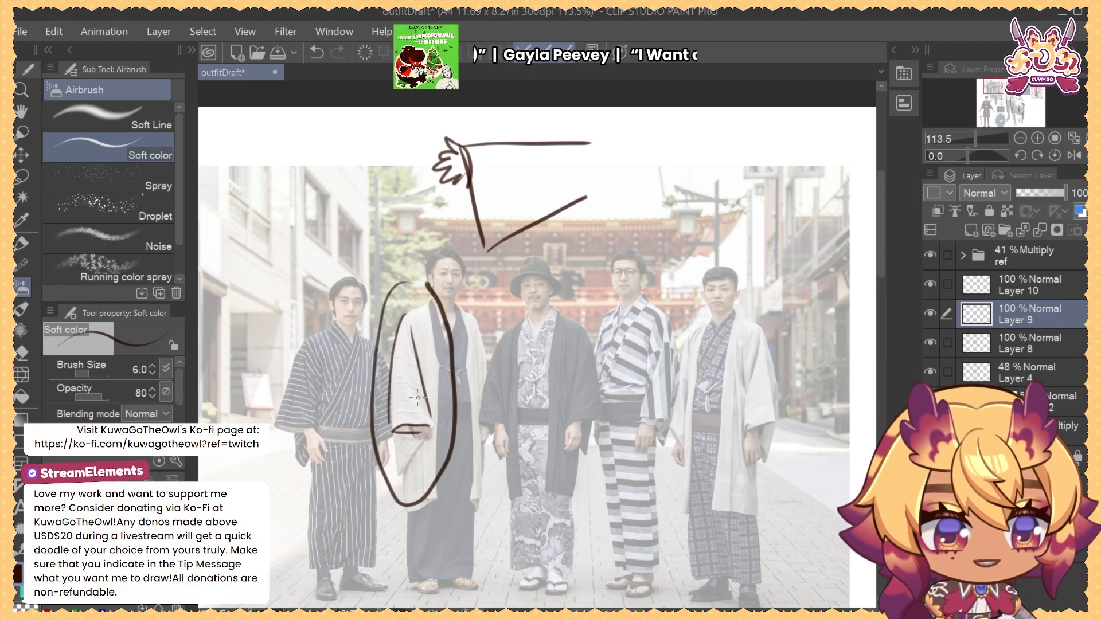
mouse_move(427, 384)
mouse_down()
mouse_move(437, 425)
mouse_move(410, 464)
mouse_up()
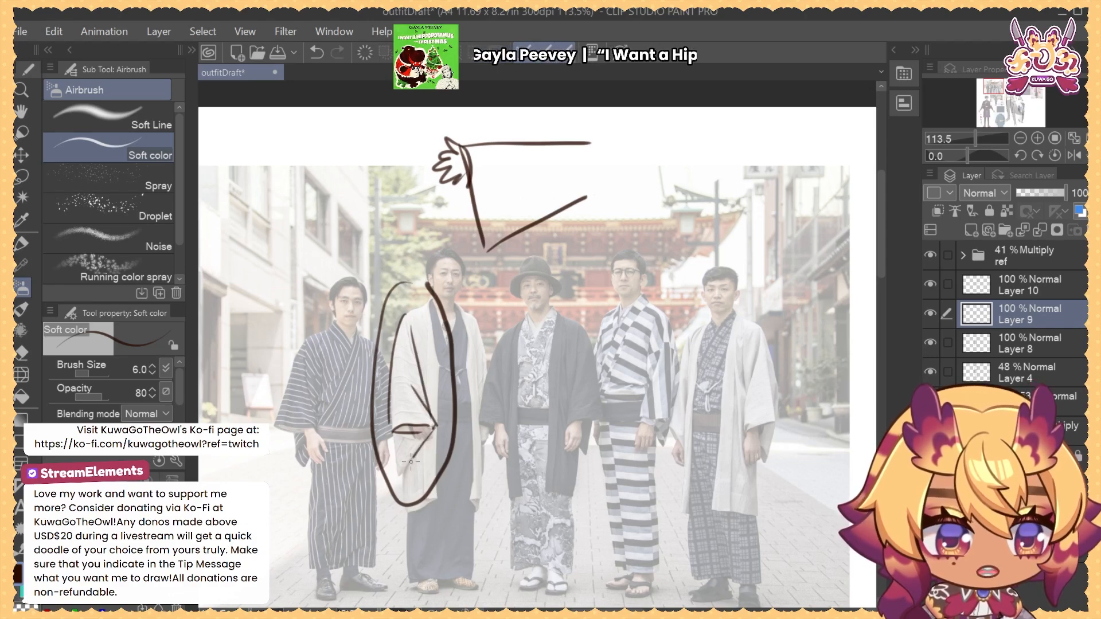
drag(418, 453, 395, 488)
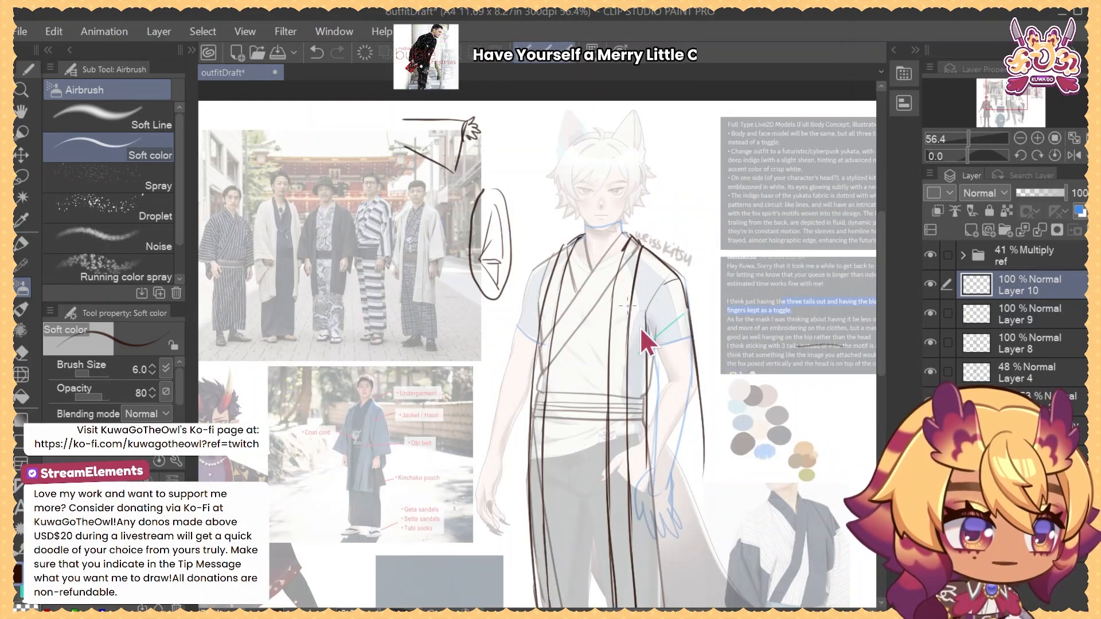
Sketch the inner edge and slanted cuff line of the character's left haori sleeve on Layer 10, redrawing strokes as needed
drag(647, 315, 643, 421)
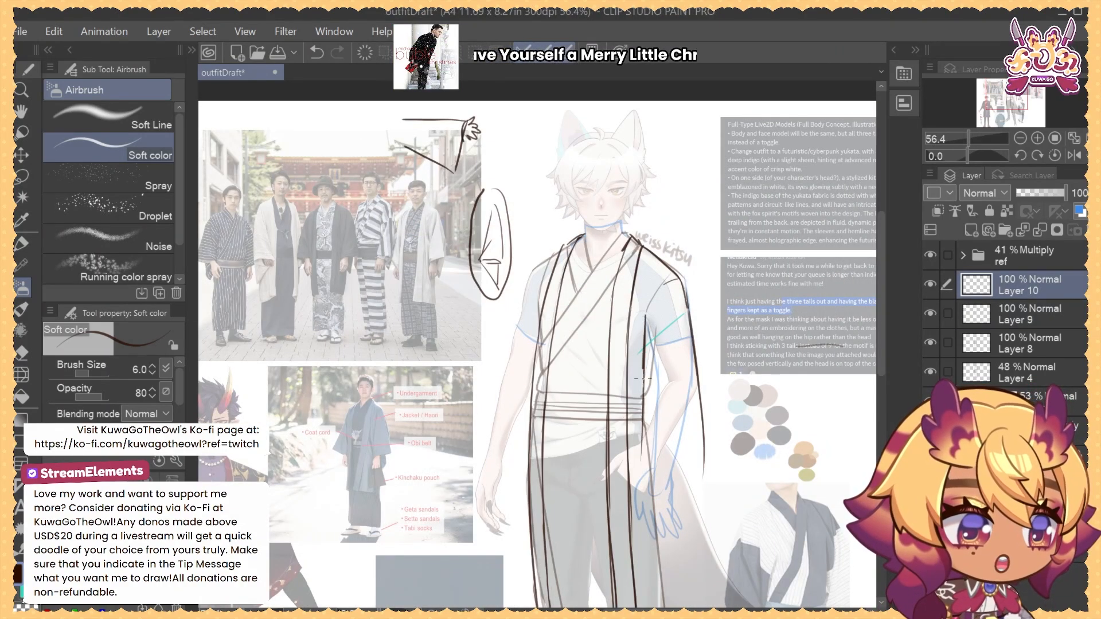
key(ctrl+z)
drag(645, 315, 643, 477)
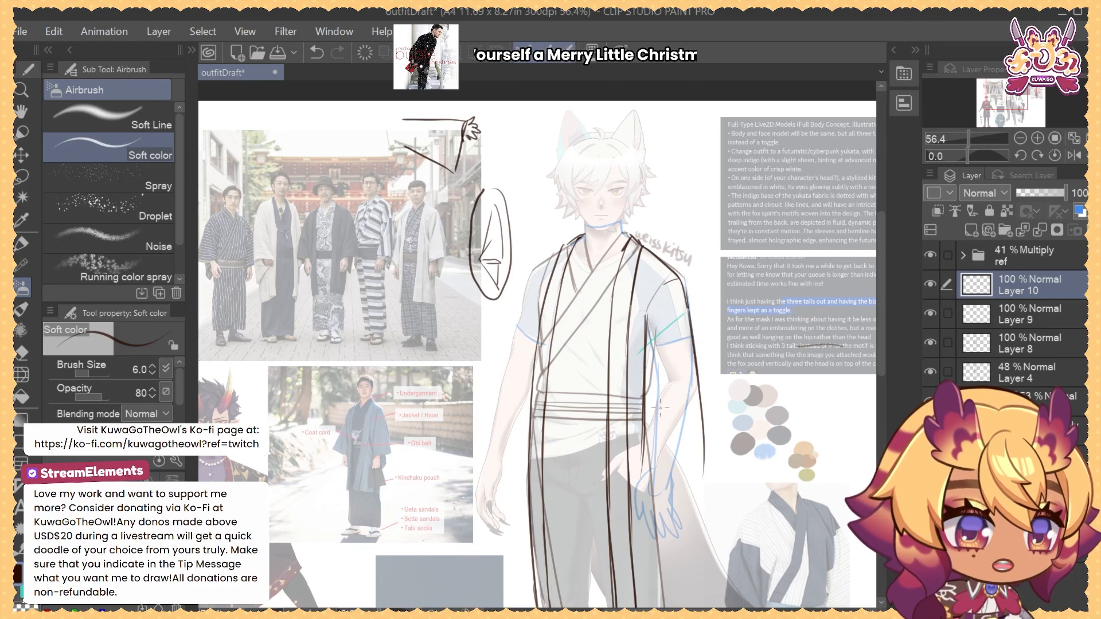
key(ctrl+z)
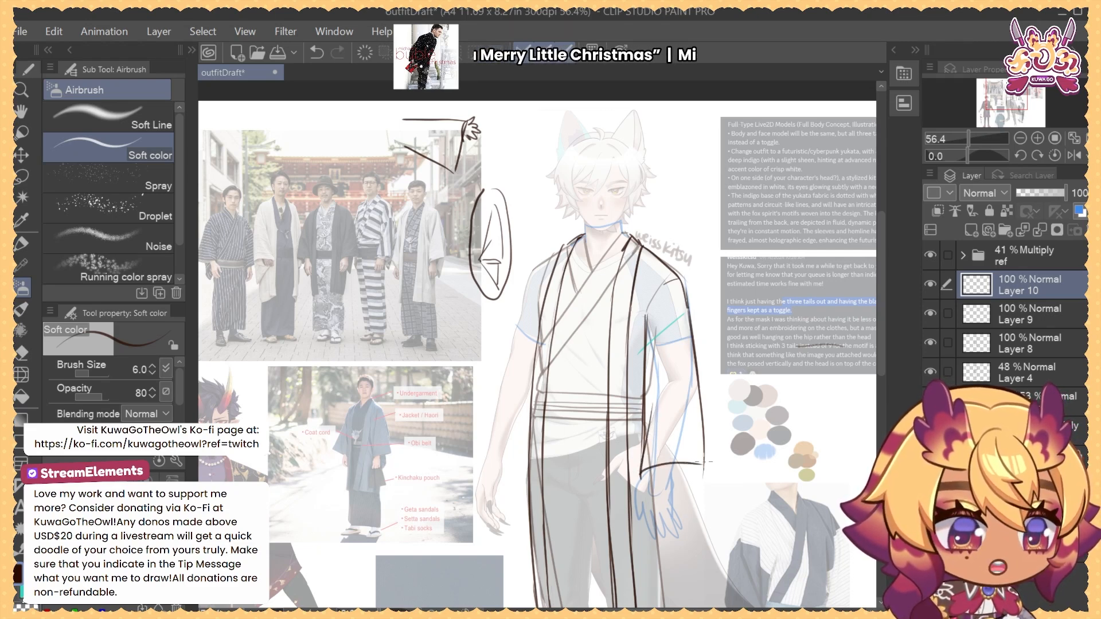
key(ctrl+z)
key(ctrl+z)
drag(666, 482, 705, 466)
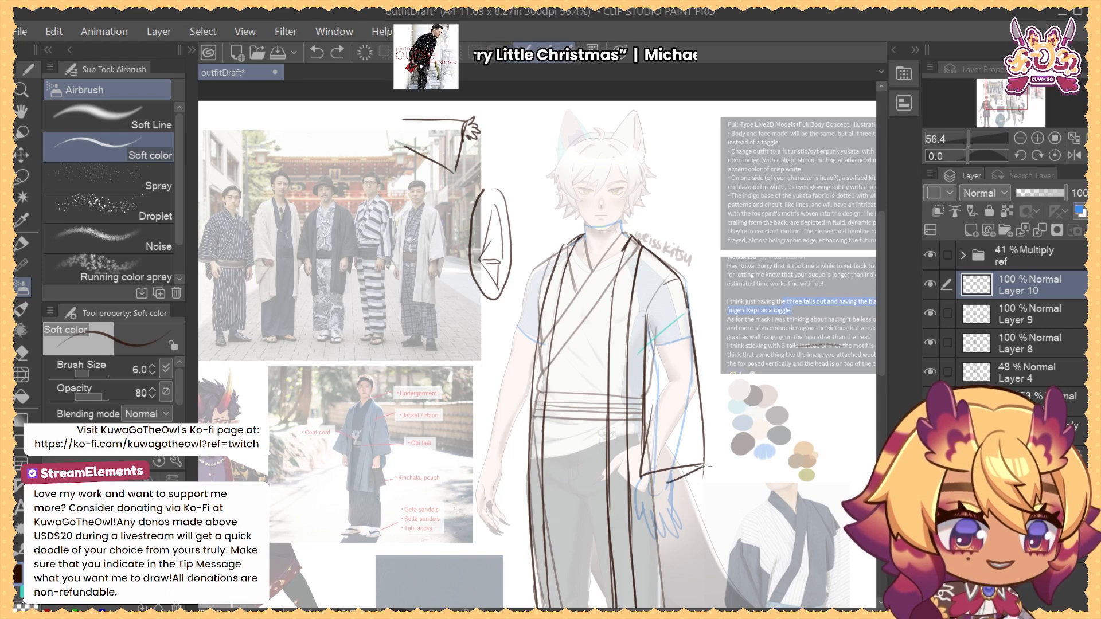
Sketch the pointed drooping part of the left sleeve below the cuff line, retrying its outer edge
scroll(717, 440, down, 1)
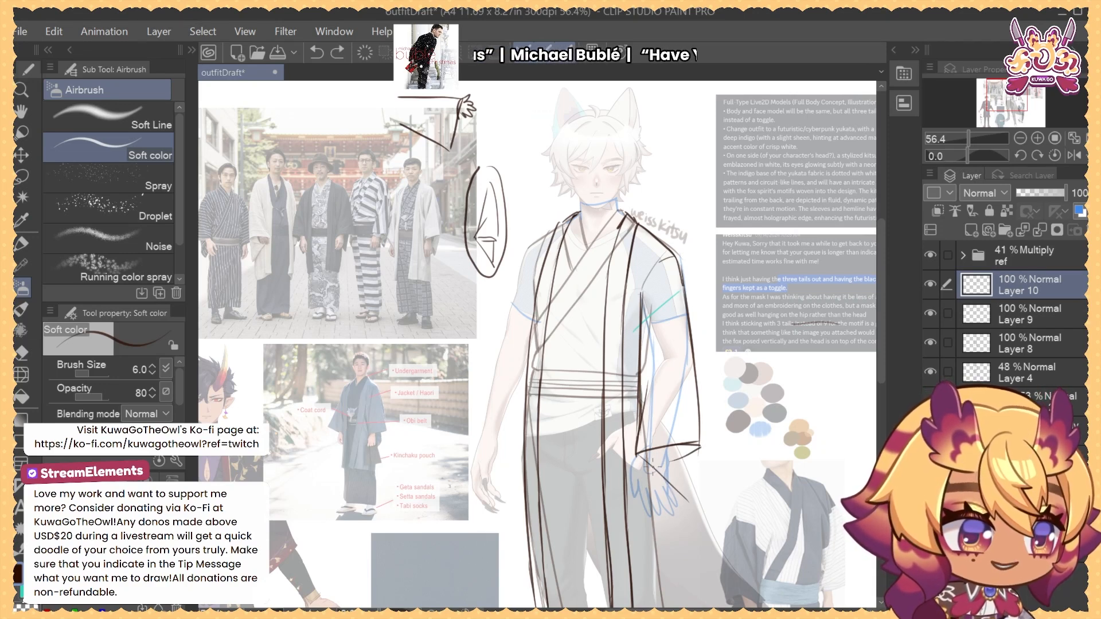
drag(631, 454, 690, 508)
drag(683, 298, 691, 520)
key(ctrl+z)
mouse_move(682, 289)
mouse_down()
mouse_move(698, 495)
mouse_move(699, 471)
mouse_move(693, 440)
mouse_move(685, 528)
mouse_up()
key(ctrl+z)
key(ctrl+z)
Erase the outer end of the haori line at the character's right shoulder on Layer 9, and return to the Soft color airbrush
ctrl+shift+click(549, 255)
key(e)
drag(549, 255, 568, 256)
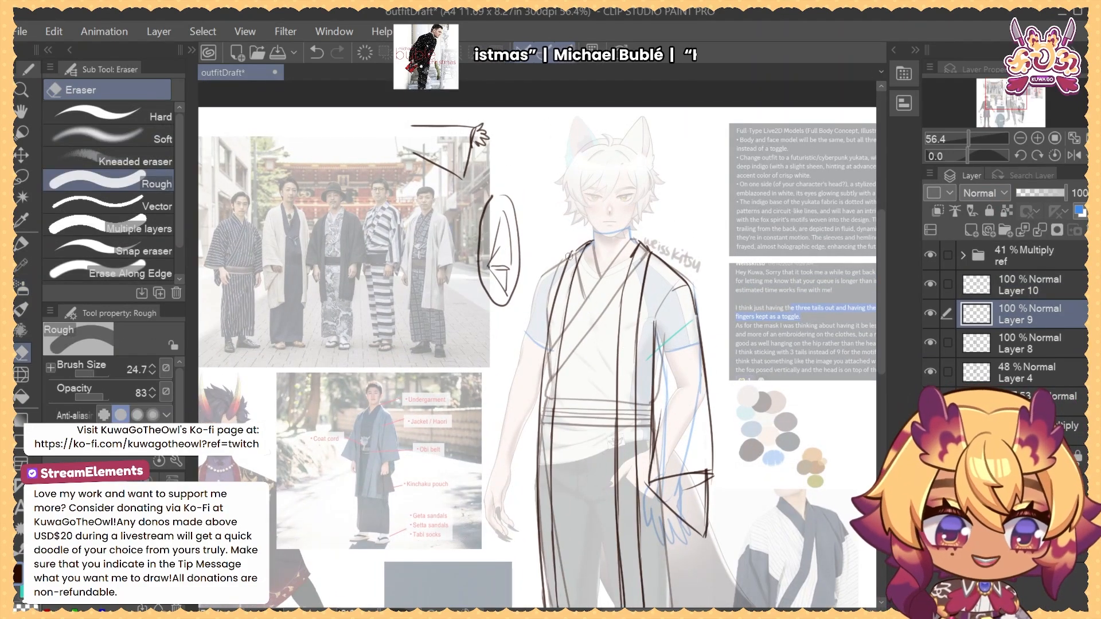
key(m)
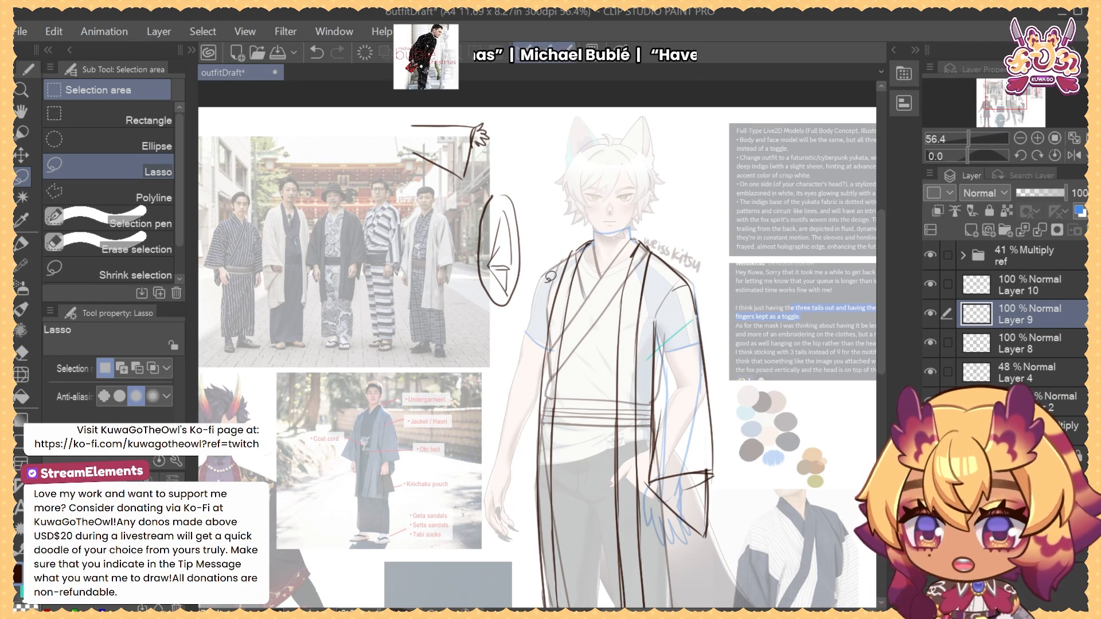
key(b)
key(b)
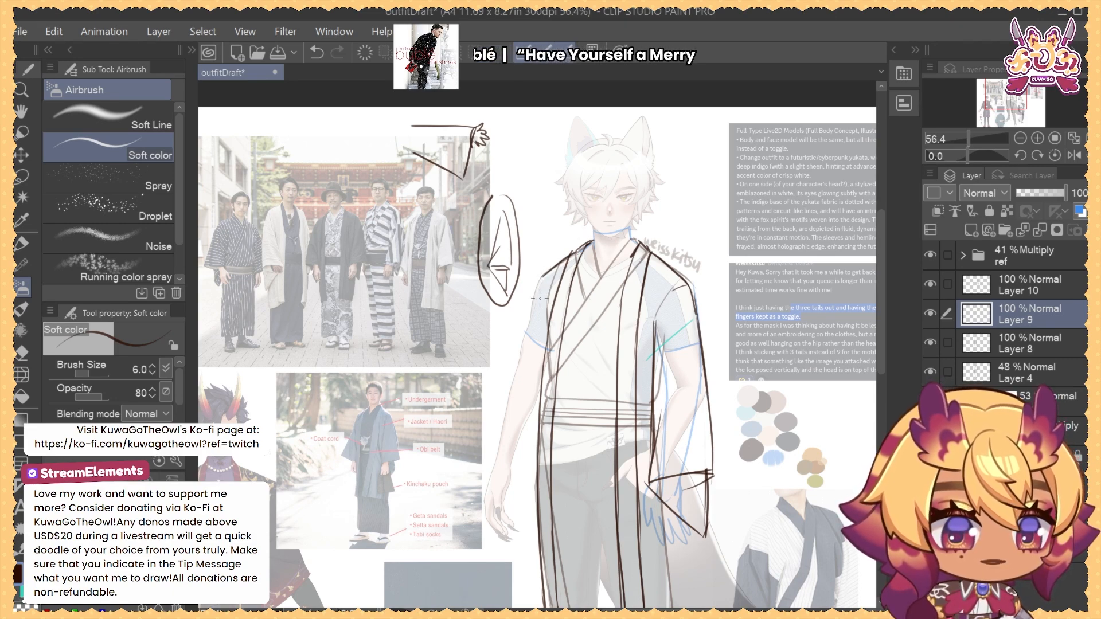
Try circling the hands and sleeve cuffs of the man at the far right of the group photo
mouse_move(407, 270)
mouse_down()
mouse_move(419, 319)
mouse_move(380, 253)
mouse_up()
mouse_move(516, 224)
mouse_down()
mouse_move(534, 330)
mouse_move(497, 230)
mouse_up()
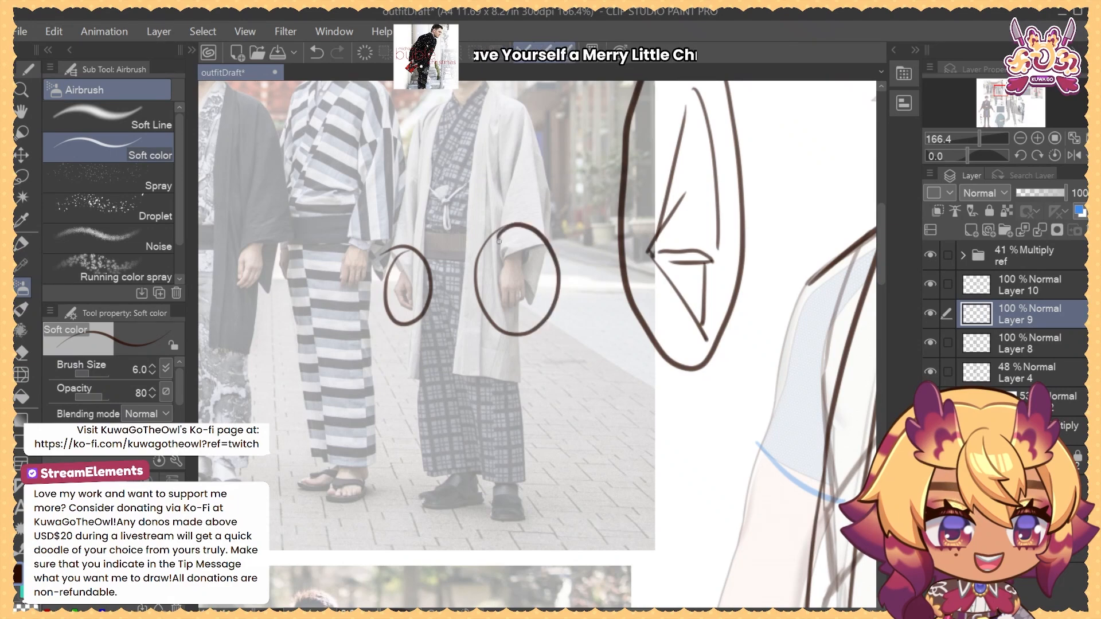
drag(564, 225, 511, 225)
mouse_move(732, 218)
mouse_down()
mouse_move(684, 232)
mouse_move(645, 195)
mouse_move(667, 224)
mouse_up()
key(ctrl+z)
key(ctrl+z)
Undo the attempted outline of the character's right sleeve, including its inner edge, cuff line and outer edge
drag(586, 281, 583, 259)
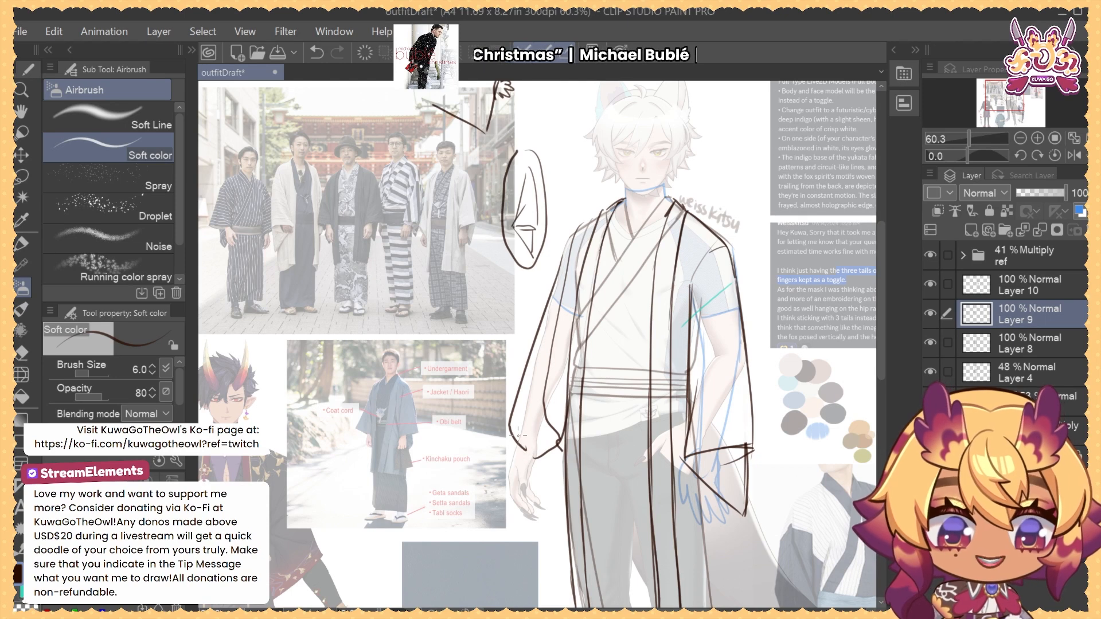
key(ctrl+z)
key(ctrl+z)
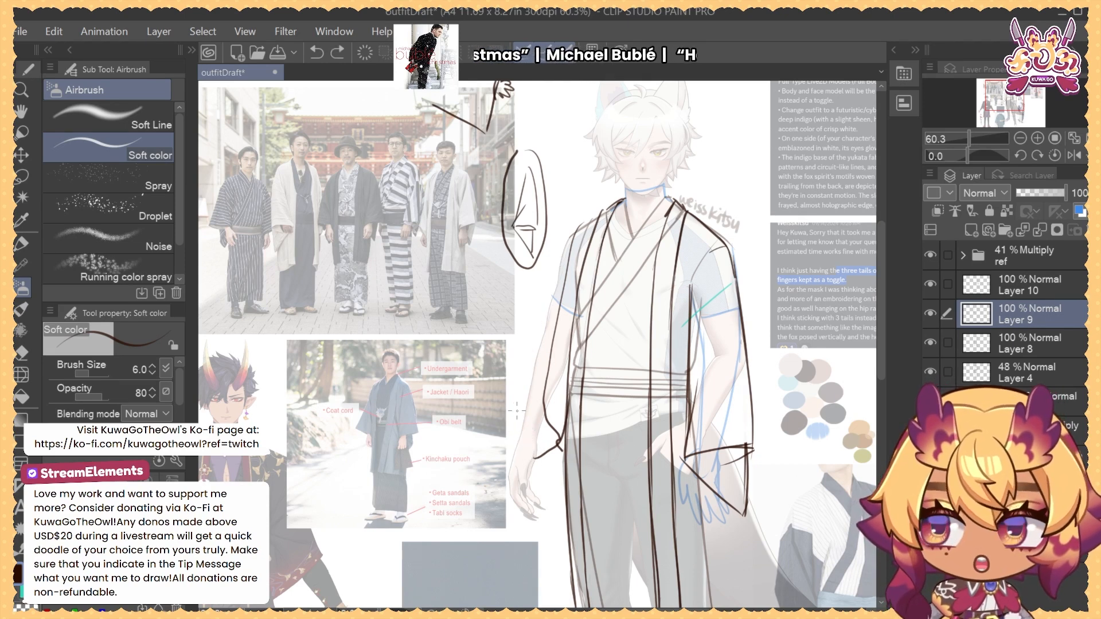
key(ctrl+z)
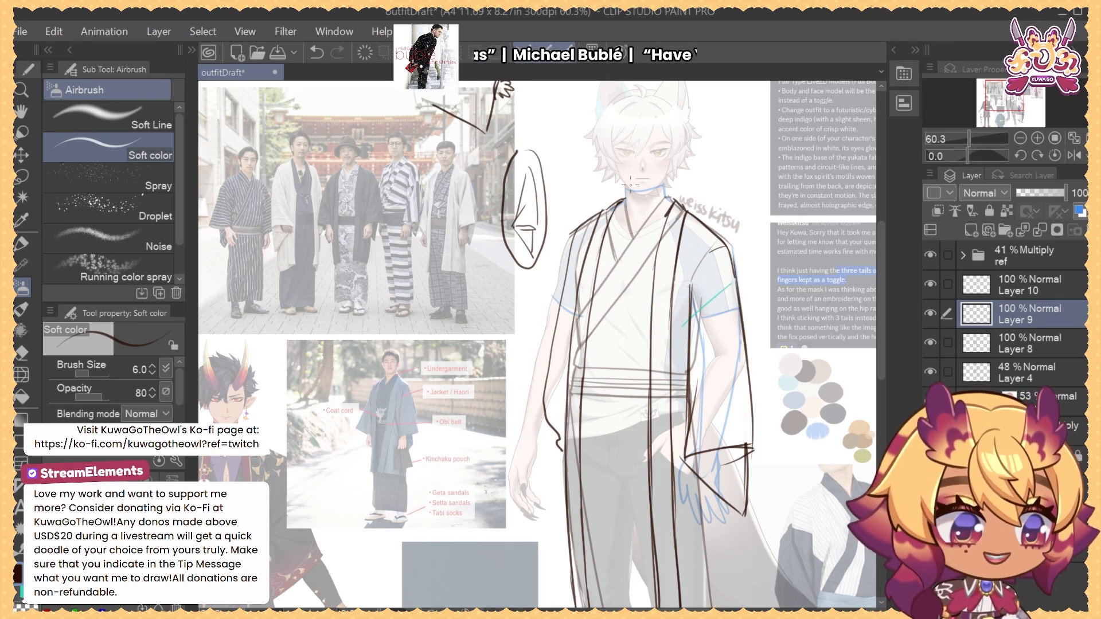
key(ctrl+z)
Redraw the character's right shoulder line and sketch the haori sleeve's edge from the shoulder down along the arm
drag(564, 244, 610, 211)
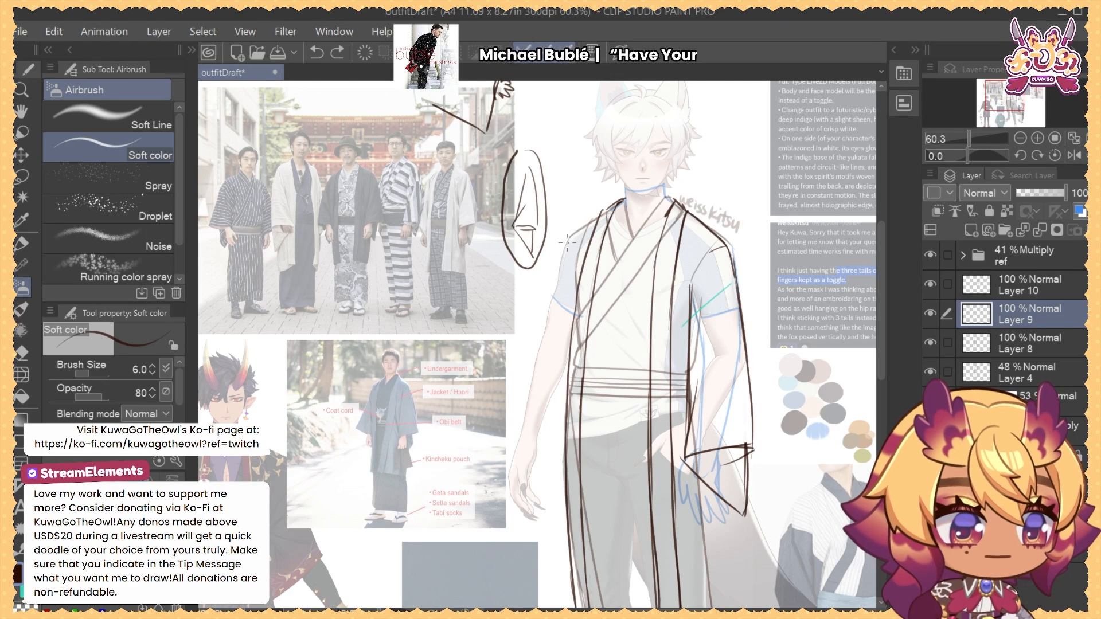
drag(567, 242, 613, 193)
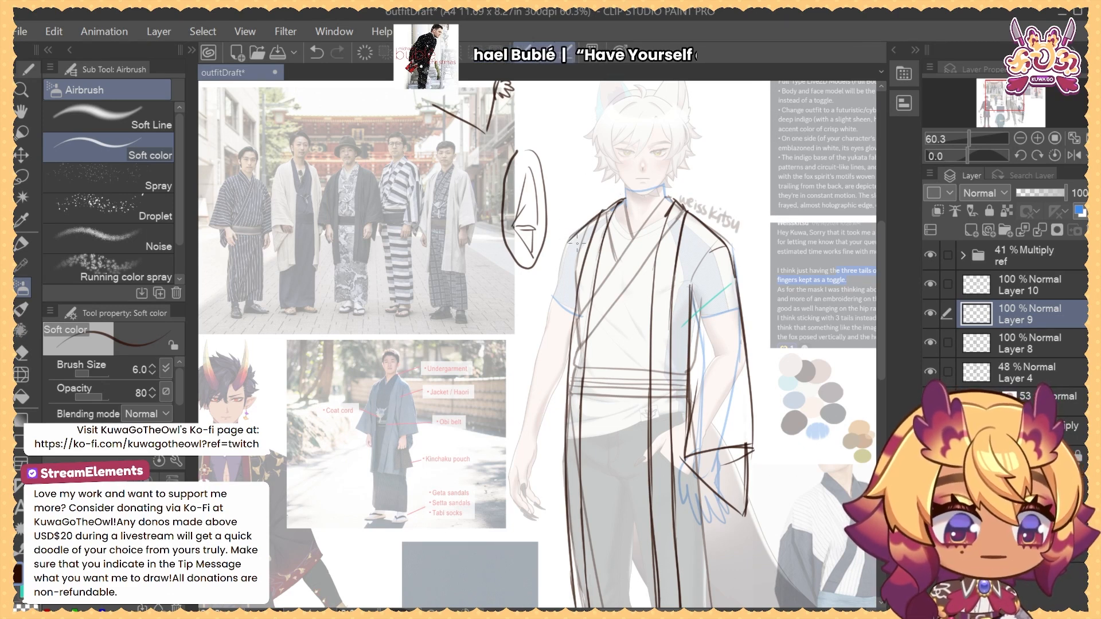
drag(566, 241, 535, 363)
key(ctrl+z)
drag(566, 240, 536, 441)
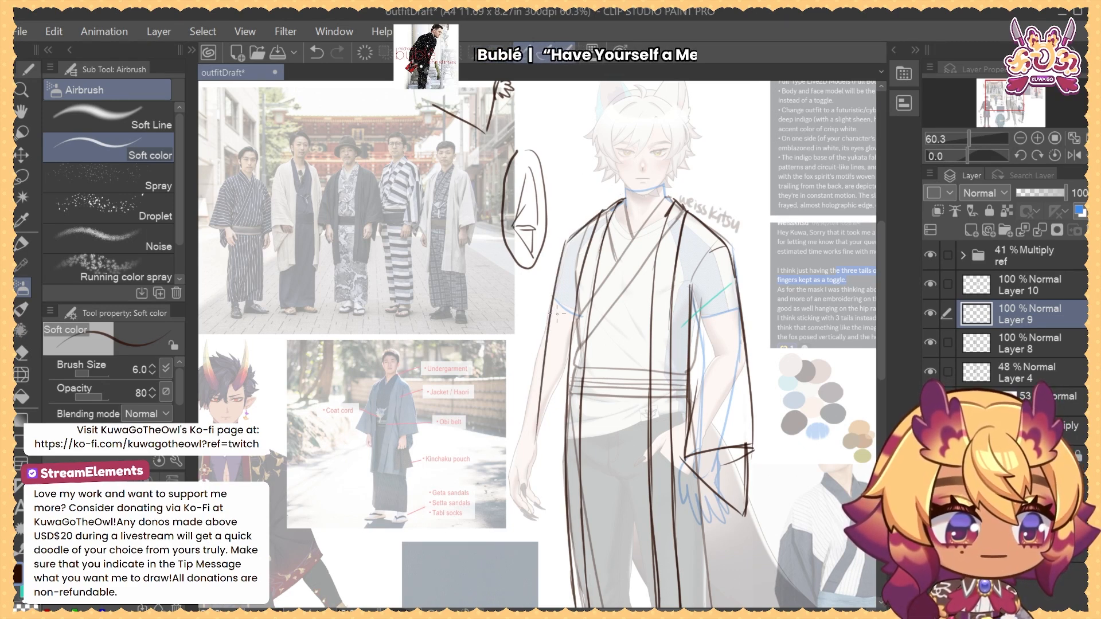
Replace the character's right haori sleeve edge with a new line down to the wrist, add a short cuff line and mirror the canvas view
key(ctrl+z)
drag(566, 246, 538, 414)
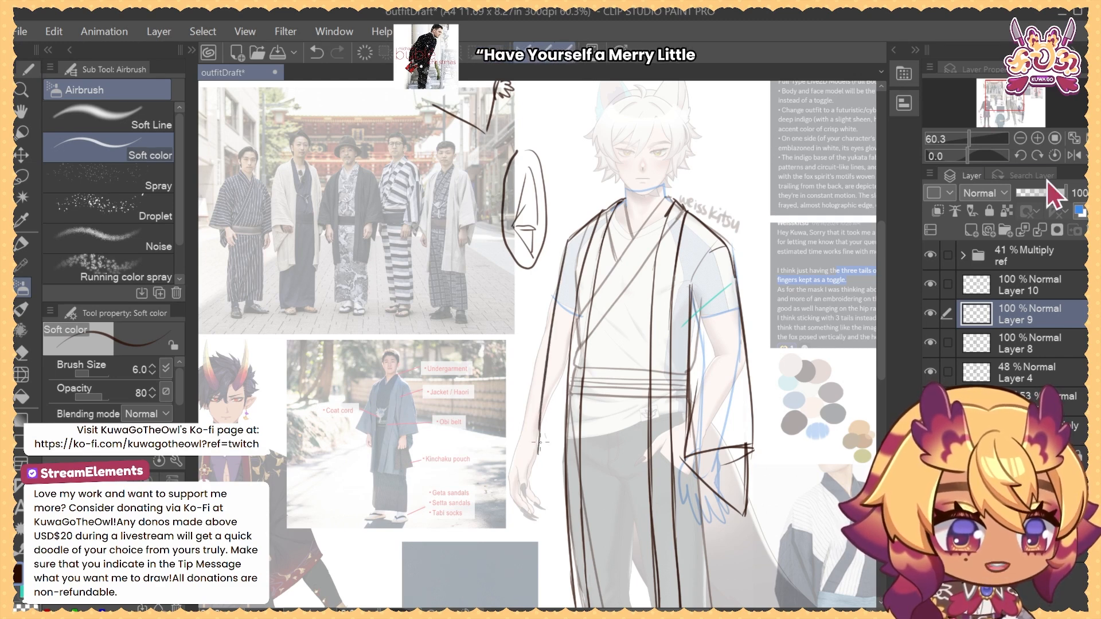
click(1074, 155)
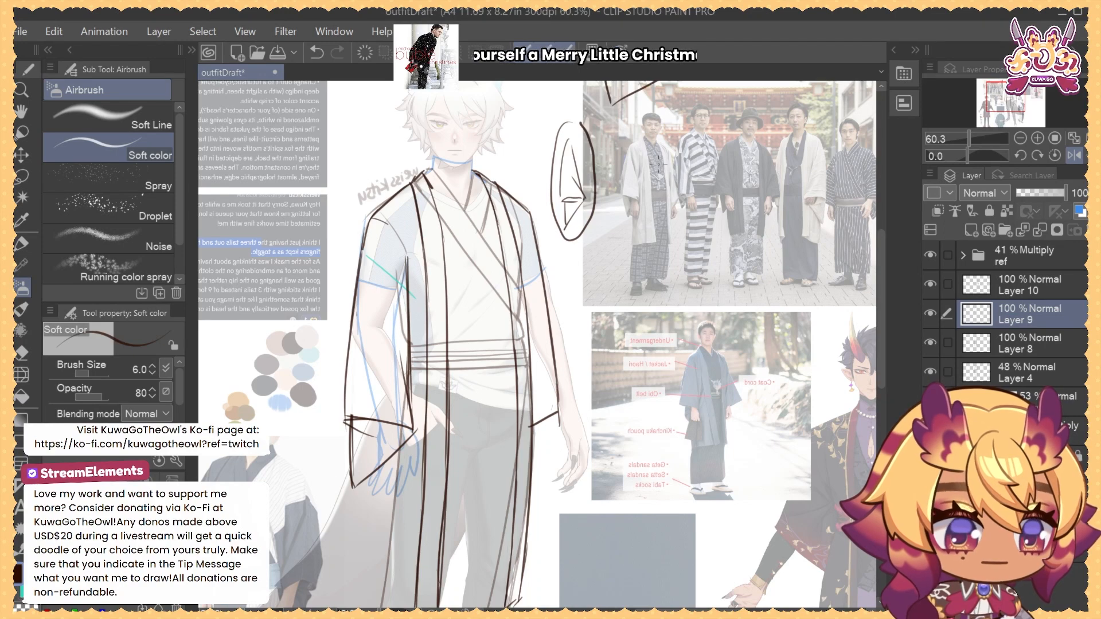
Try tracing the hand and sleeve opening of the man in the light haori in the group photo with brush size 4
scroll(654, 202, up, 5)
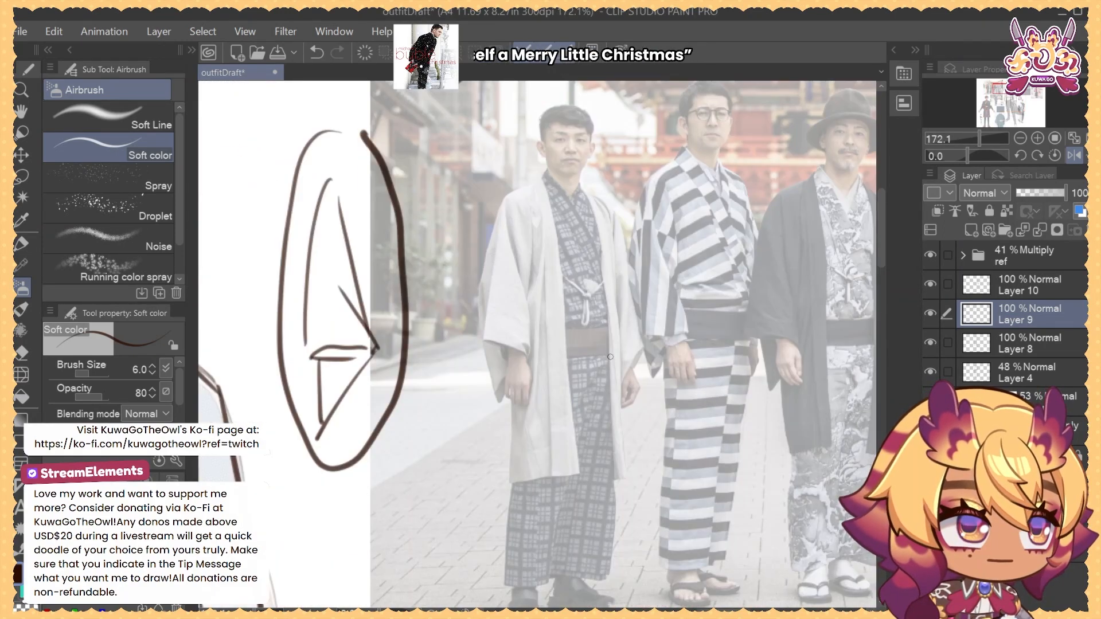
key(bracketleft)
key(bracketleft)
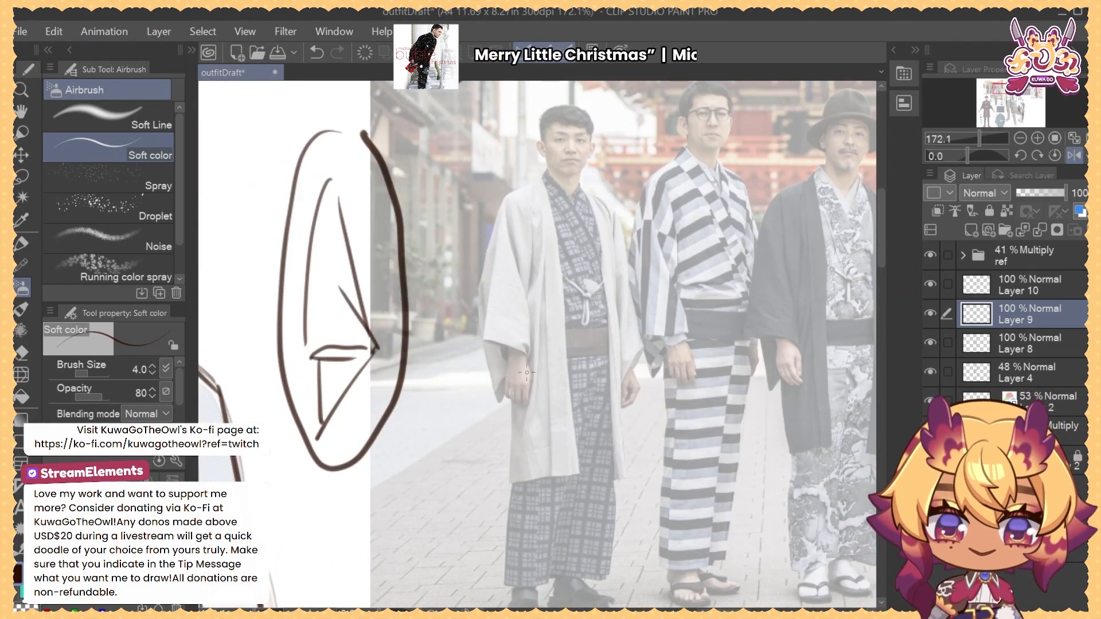
drag(507, 344, 505, 370)
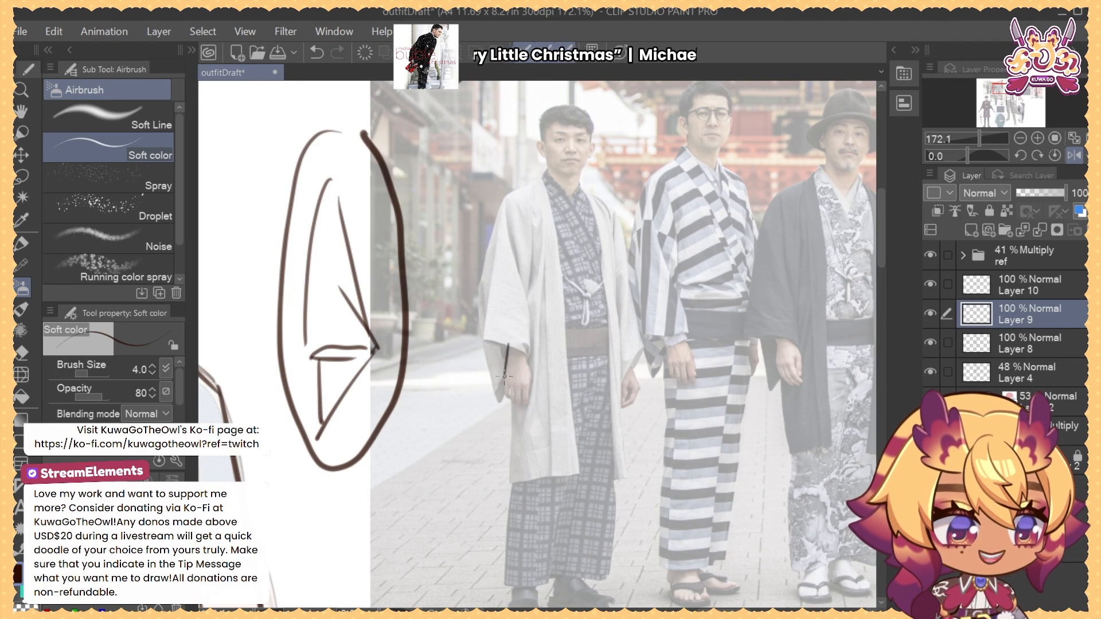
key(ctrl+z)
key(ctrl+z)
Copy the light-haori man's hands and sleeves from the ref folder into a single flattened ref Copy layer at 100% opacity
click(1029, 261)
key(m)
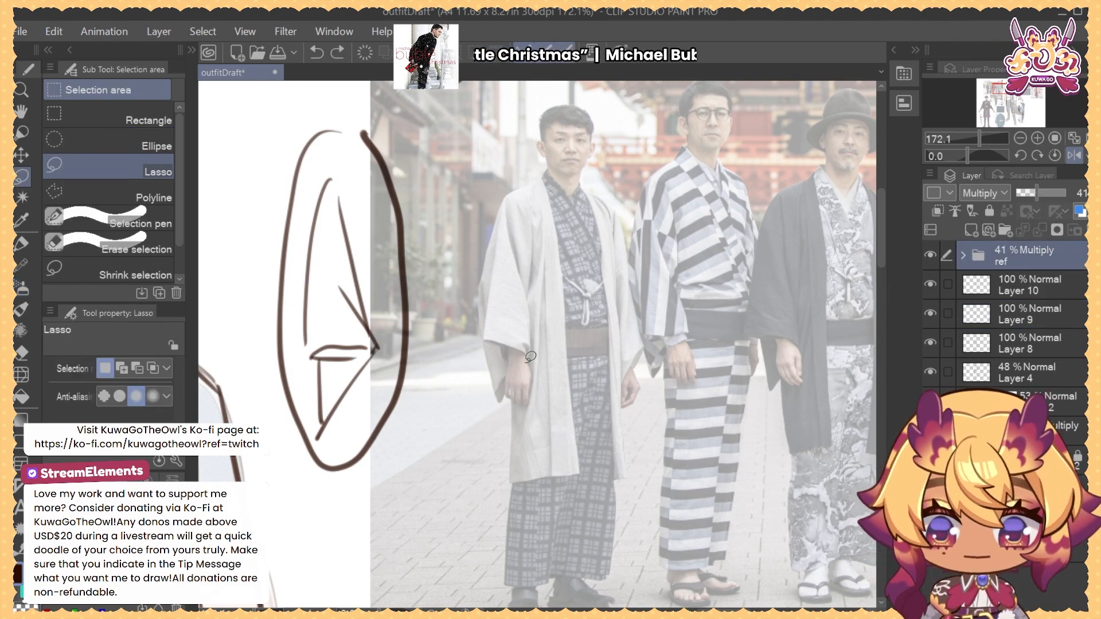
mouse_move(502, 296)
mouse_down()
mouse_move(506, 465)
mouse_move(539, 281)
mouse_up()
key(ctrl+c)
key(ctrl+v)
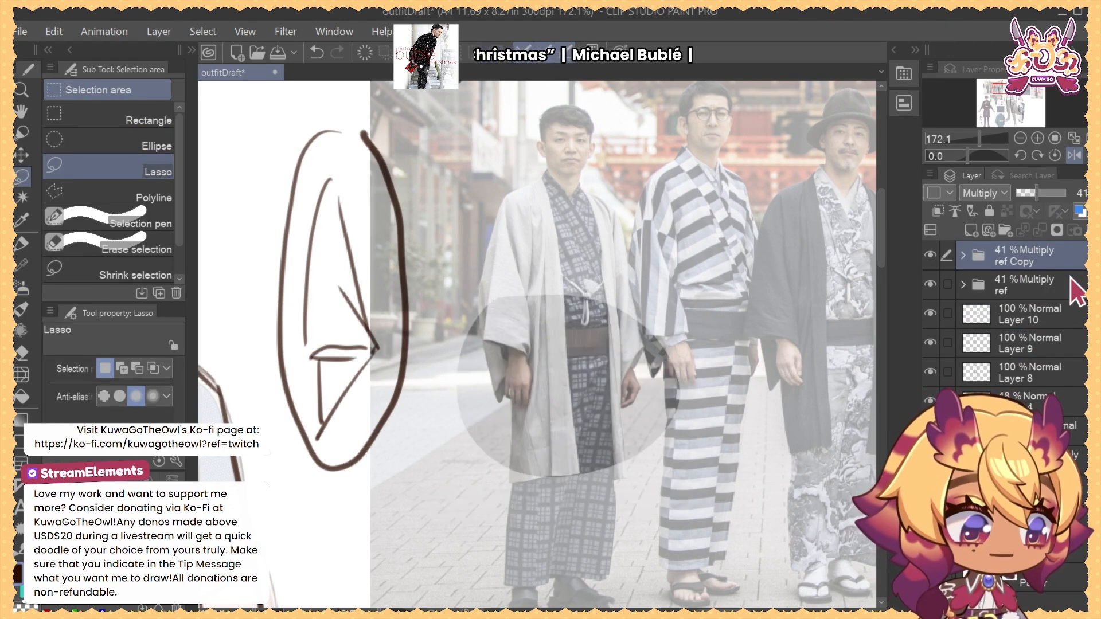
drag(1047, 195, 1066, 194)
scroll(671, 368, down, 5)
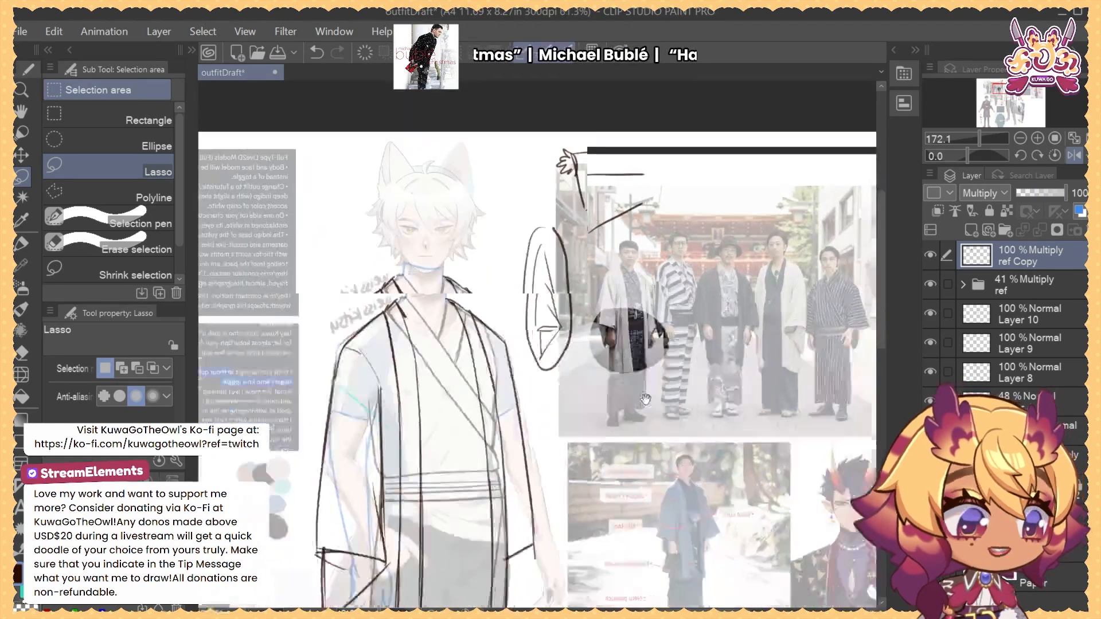
Enlarge the copied hands-and-sleeves cut-out and move it down over the annotated kimono photo
key(ctrl+t)
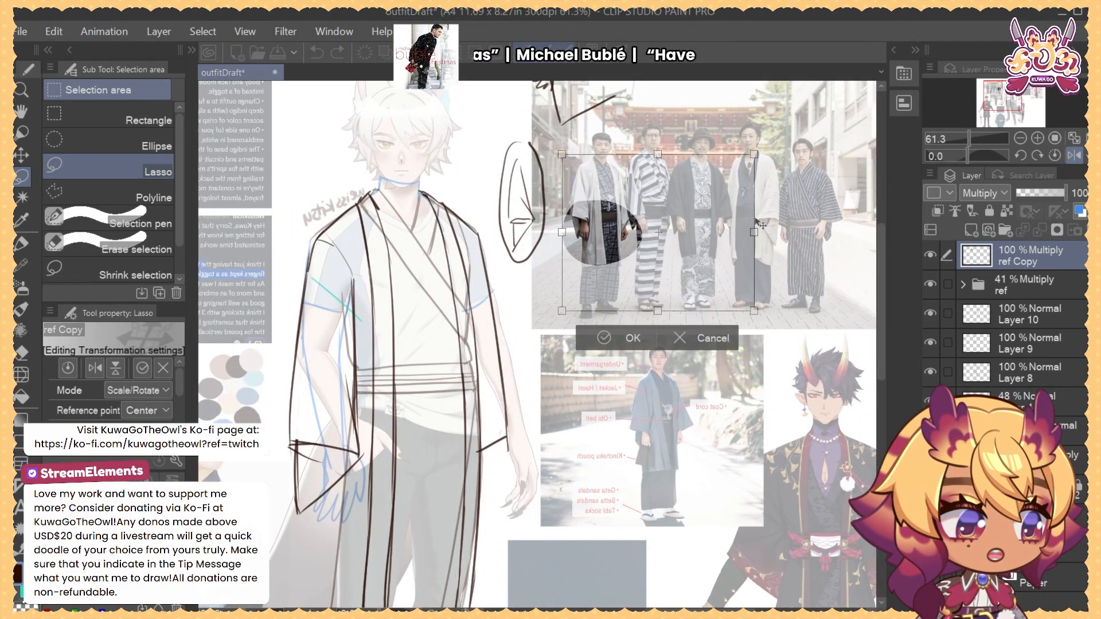
drag(755, 219, 771, 219)
drag(714, 221, 715, 429)
click(993, 195)
click(967, 270)
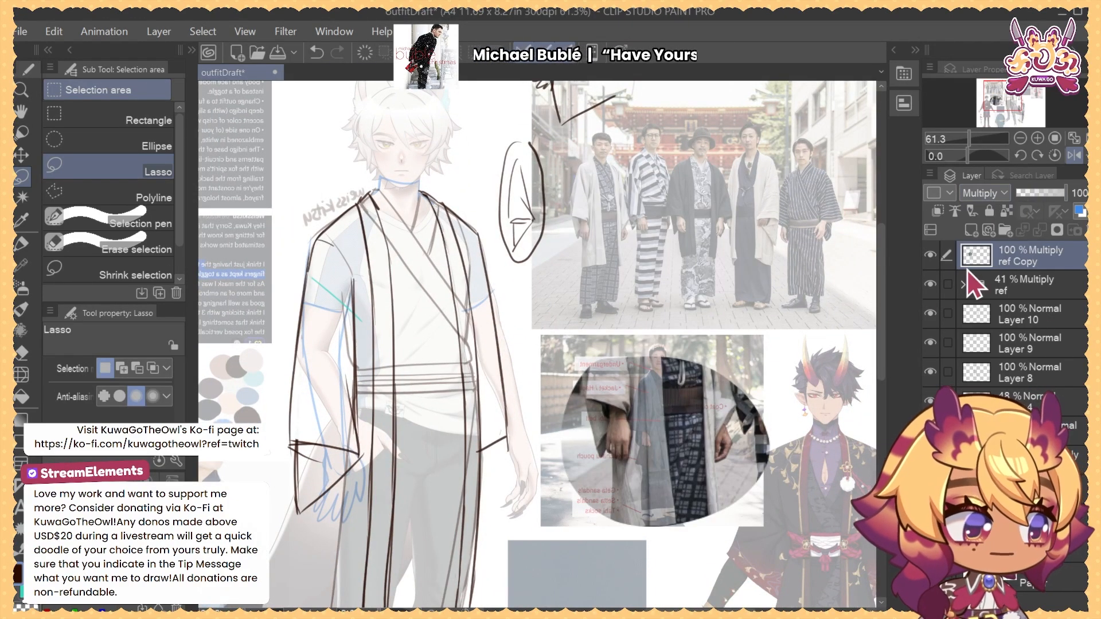
Hide the ref folder and lower the ref Copy layer's opacity to 38%
click(930, 283)
click(1035, 193)
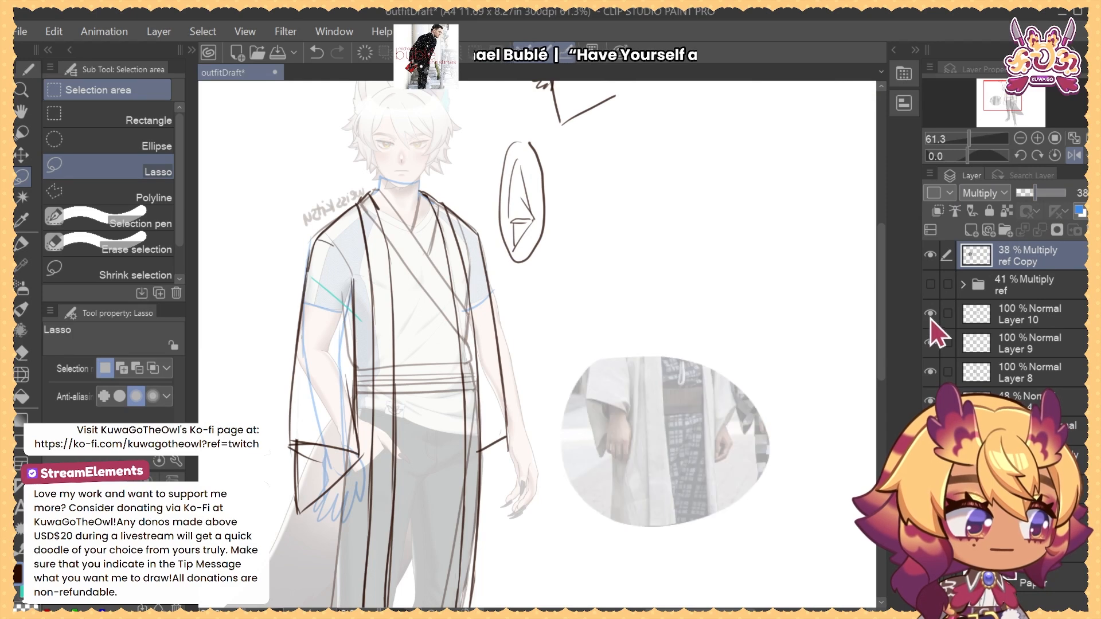
click(929, 316)
click(930, 315)
Add a new layer above Layer 10 and trace both hands from the enlarged cut-out with the Soft color airbrush
click(1038, 311)
key(ctrl+shift+n)
drag(673, 462, 670, 403)
key(b)
key(b)
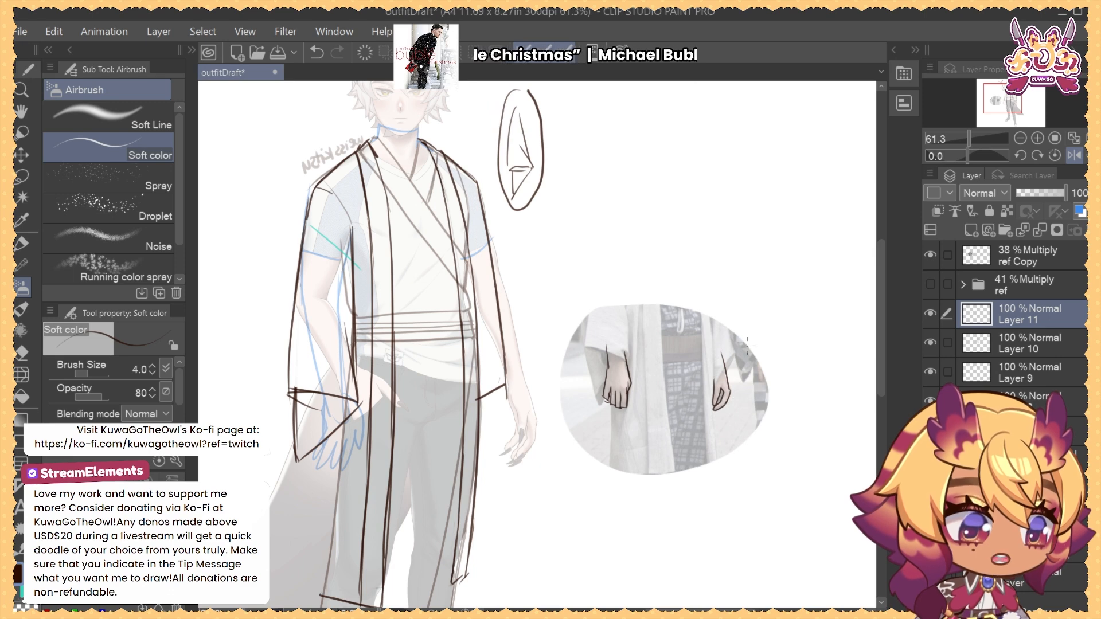
Delete the ref Copy layer, show the ref folder again, and return to Layer 11 with the canvas view unmirrored
click(1025, 259)
click(1092, 230)
click(930, 257)
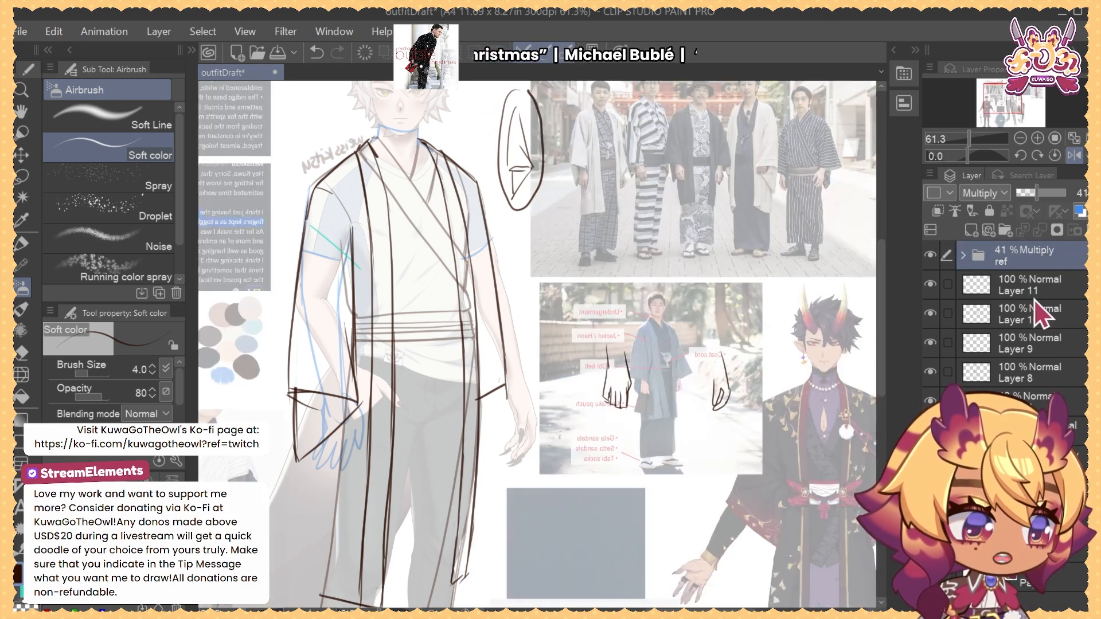
click(1034, 293)
click(1074, 155)
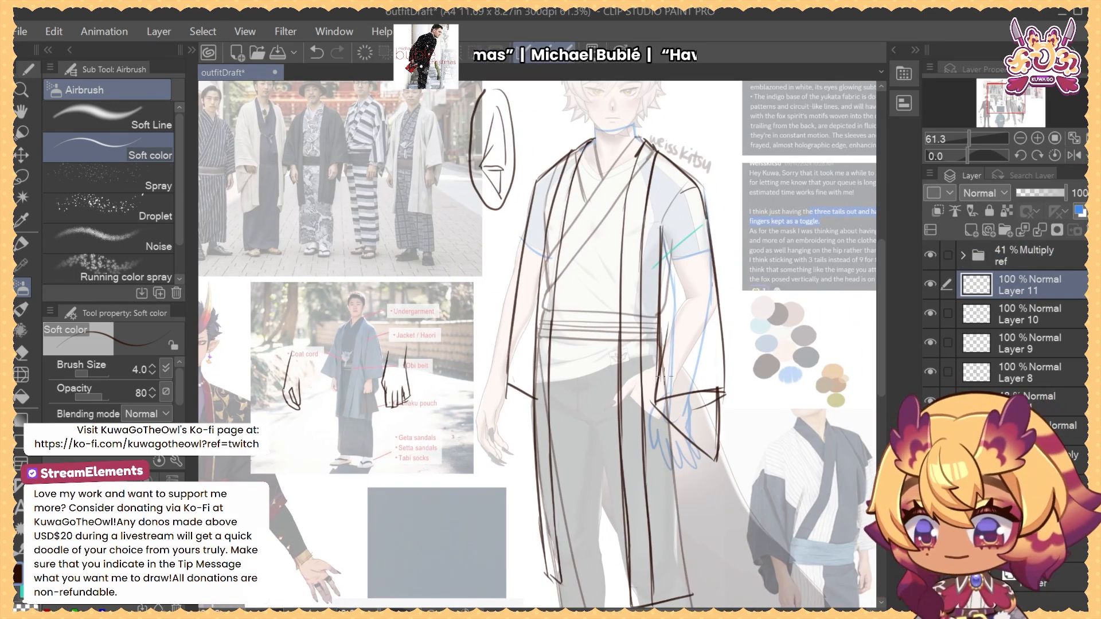
Transform the traced hands on Layer 11, enlarging and moving them onto the character's hands below the haori cuffs
key(ctrl+t)
drag(413, 376, 501, 353)
drag(471, 396, 680, 435)
mouse_move(692, 391)
mouse_down()
mouse_move(658, 375)
mouse_move(691, 412)
mouse_up()
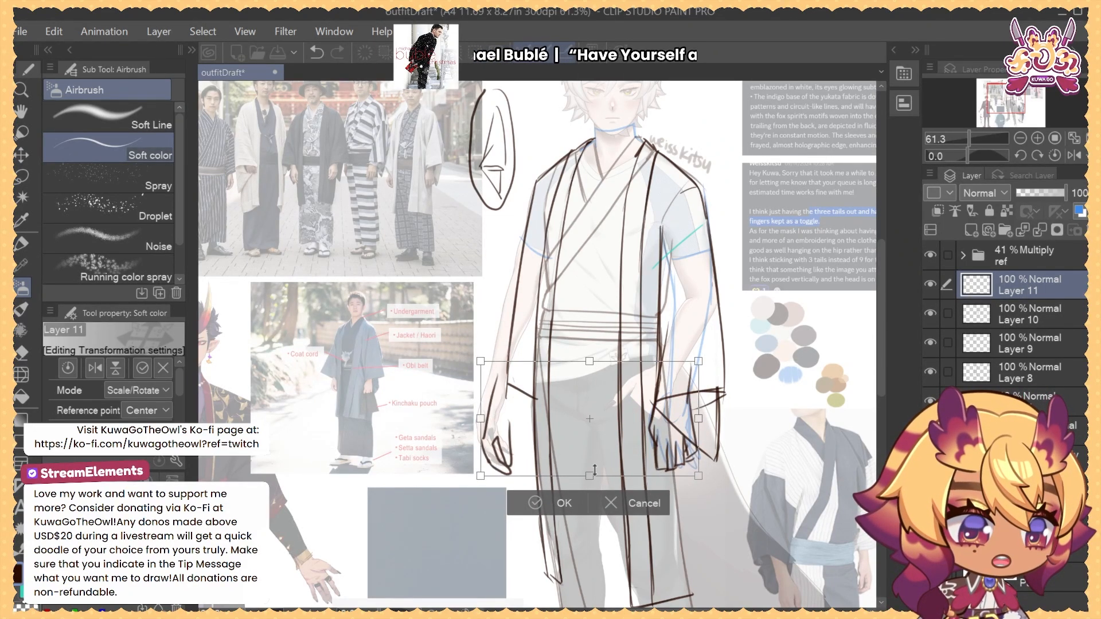
drag(594, 470, 615, 472)
drag(676, 408, 684, 411)
key(Return)
key(m)
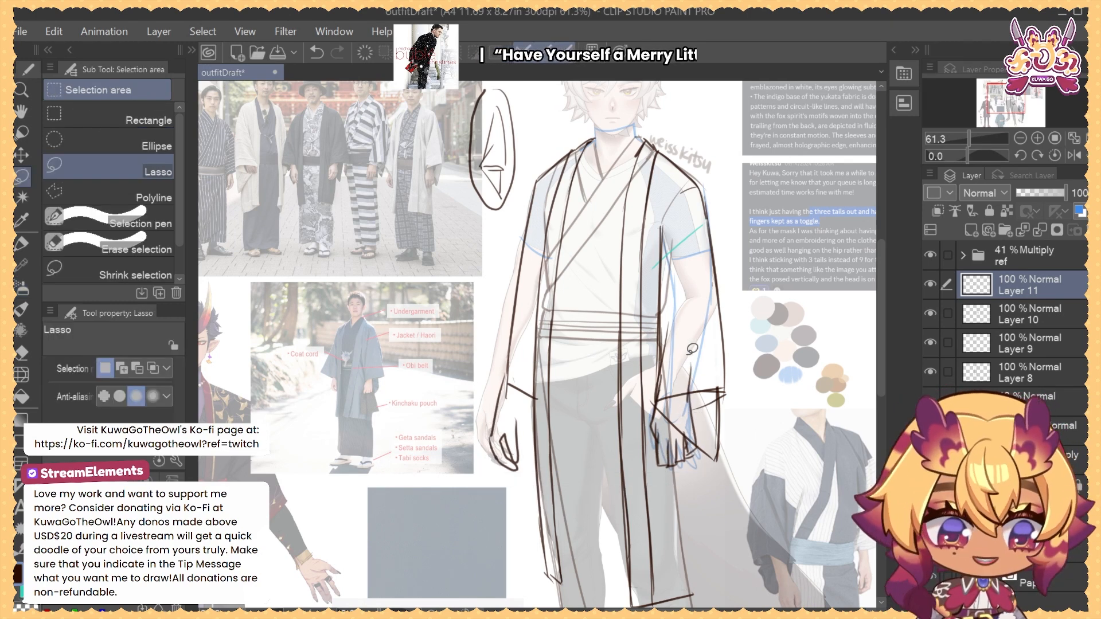
drag(523, 369, 523, 341)
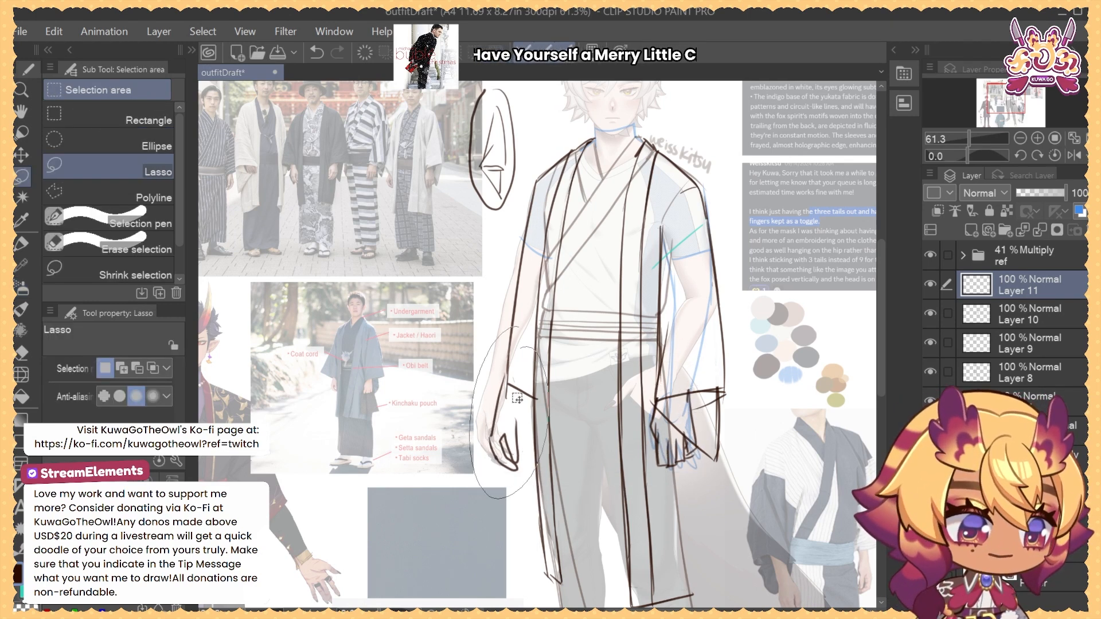
key(ctrl+d)
key(b)
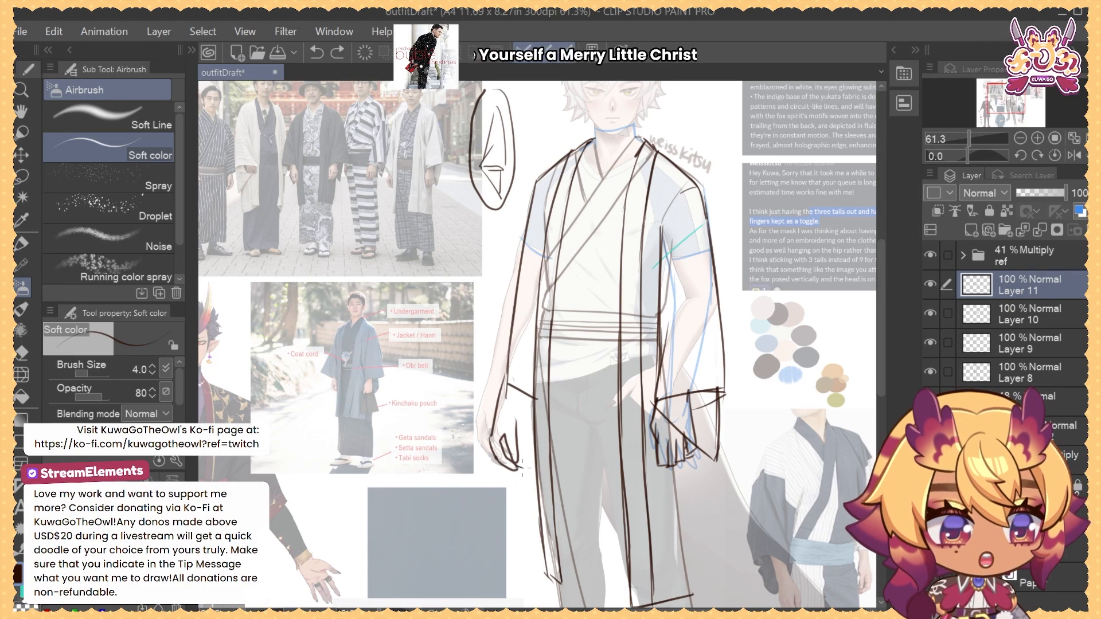
Sketch long pointed curves sweeping out behind the character on the 53% layer below Layer 4, using brush size 7
key(bracketright)
key(bracketright)
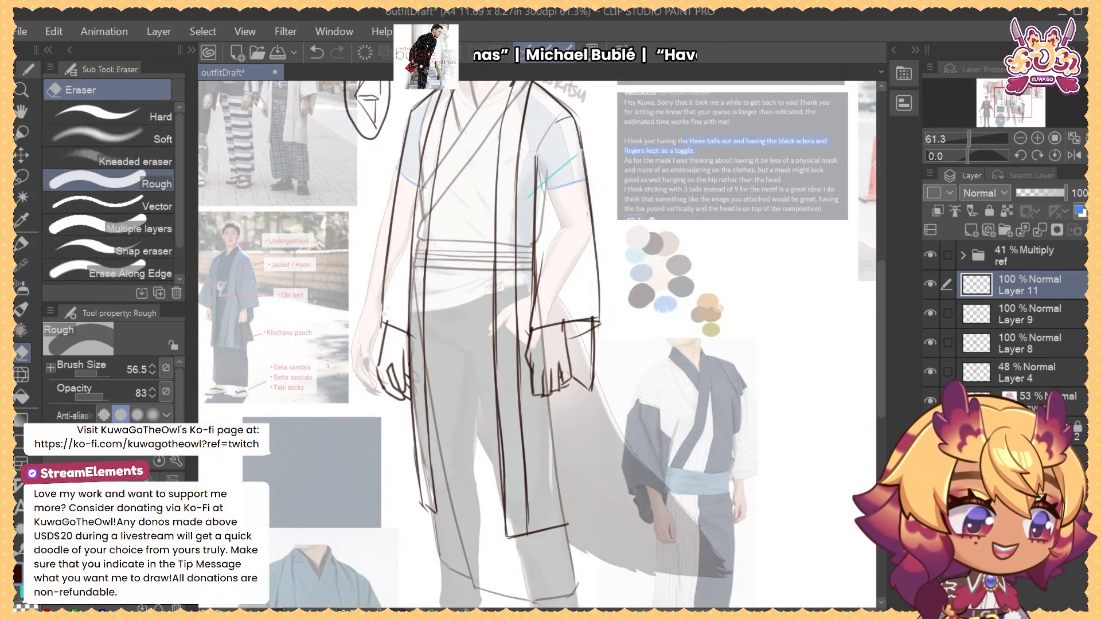
click(1045, 402)
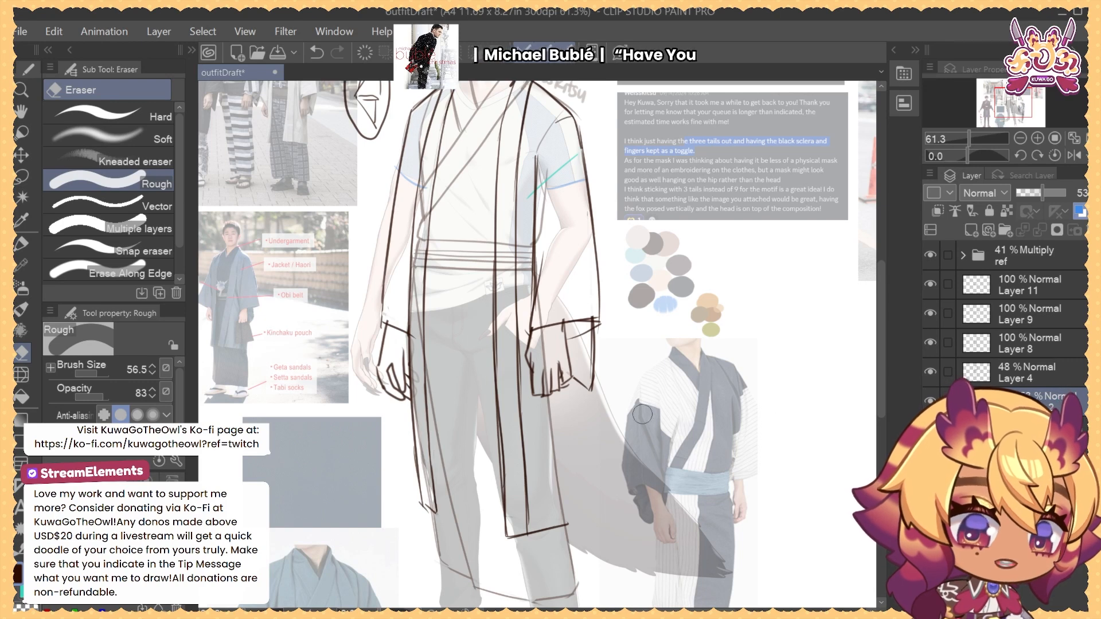
key(b)
key(b)
mouse_move(596, 283)
mouse_down()
mouse_move(658, 342)
mouse_move(646, 434)
mouse_move(596, 393)
mouse_move(594, 370)
mouse_up()
mouse_move(541, 374)
mouse_down()
mouse_move(591, 478)
mouse_move(524, 521)
mouse_up()
drag(696, 319, 664, 594)
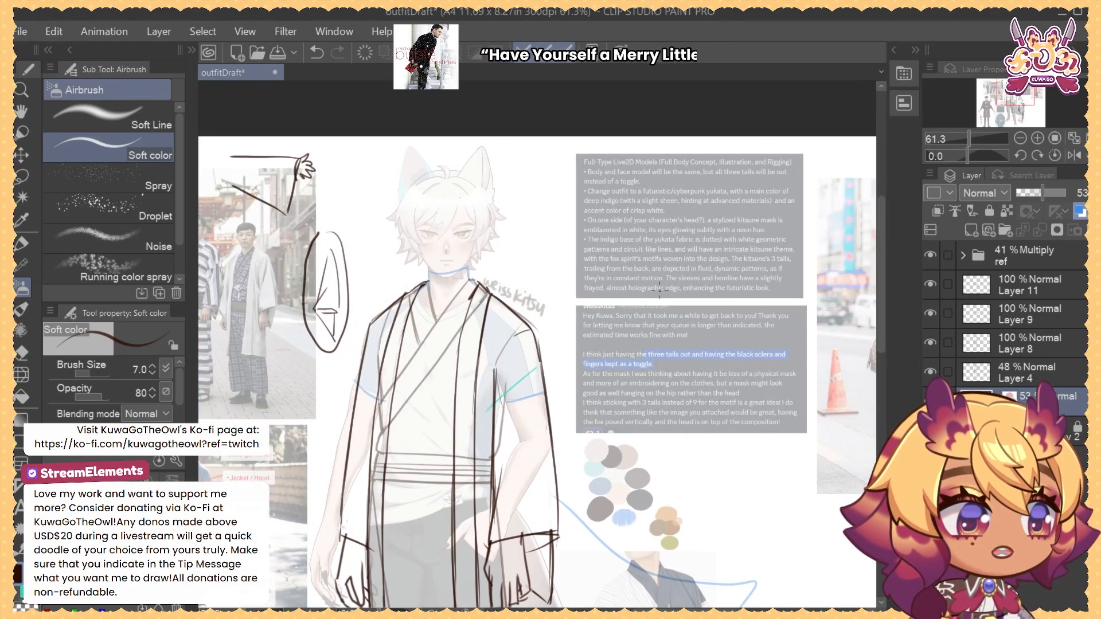
mouse_move(659, 290)
mouse_down()
mouse_move(664, 268)
mouse_move(699, 240)
mouse_move(676, 329)
mouse_move(686, 292)
mouse_up()
drag(657, 412, 664, 284)
Lock Layer 4's transparent pixels, lasso the haori lines along both sides of the body, and recolor them teal
click(949, 371)
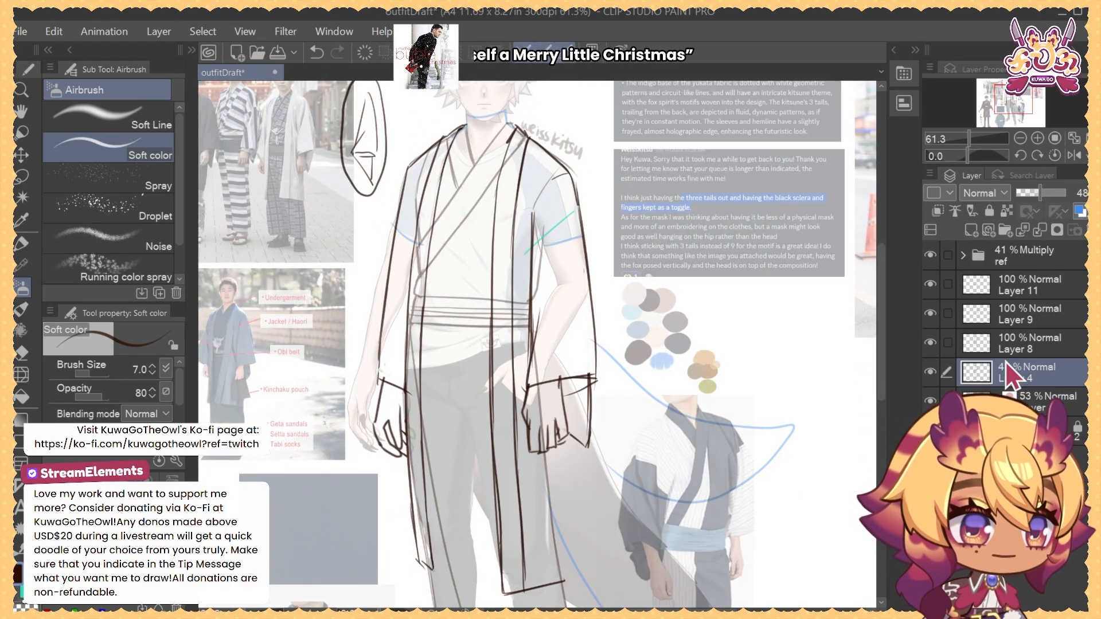
key(e)
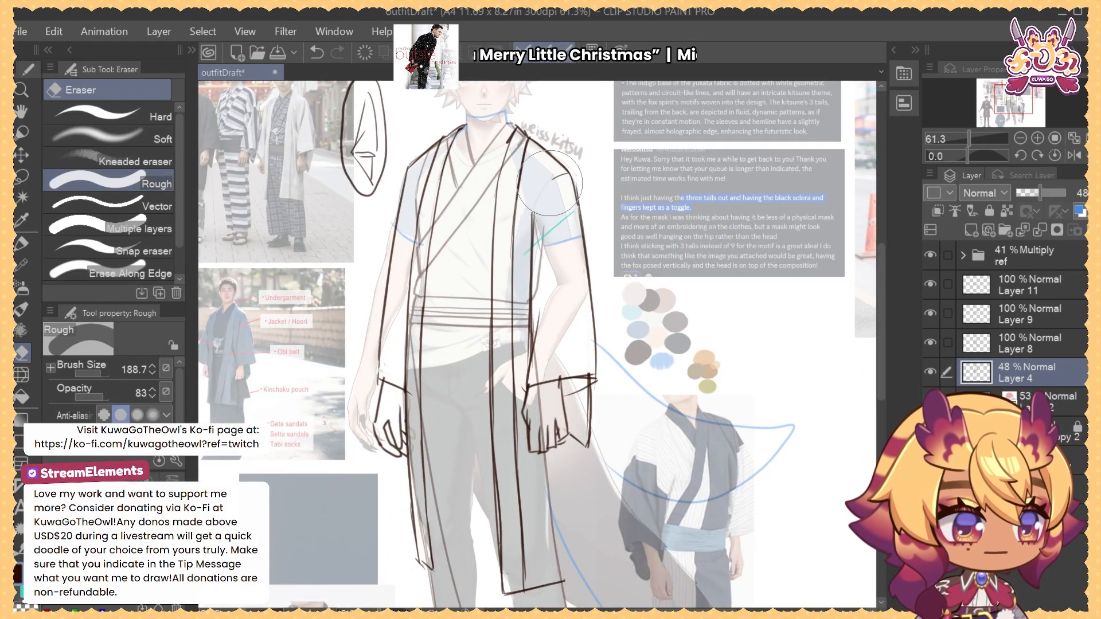
click(1007, 211)
key(m)
mouse_move(519, 124)
mouse_down()
mouse_move(540, 349)
mouse_move(594, 169)
mouse_move(522, 127)
mouse_move(500, 342)
mouse_move(514, 200)
mouse_up()
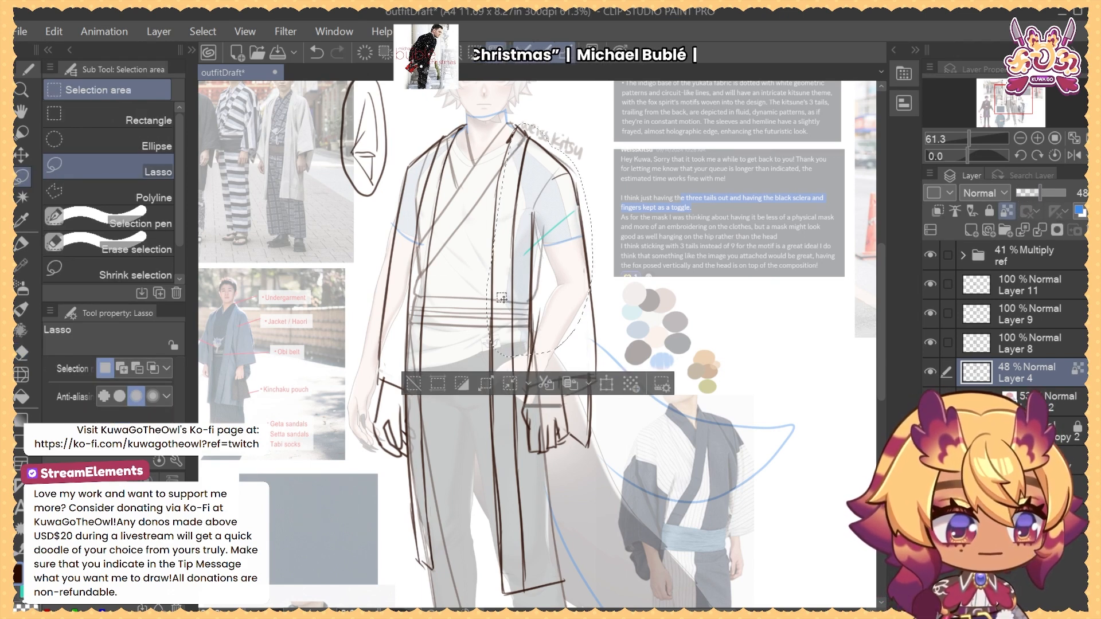
mouse_move(497, 238)
mouse_down()
mouse_move(492, 349)
mouse_move(489, 183)
mouse_up()
mouse_move(448, 140)
mouse_down()
mouse_move(431, 313)
mouse_move(395, 172)
mouse_move(436, 133)
mouse_up()
mouse_move(426, 440)
mouse_down()
mouse_move(436, 568)
mouse_move(382, 435)
mouse_move(398, 287)
mouse_up()
mouse_move(539, 363)
mouse_down()
mouse_move(532, 334)
mouse_move(548, 325)
mouse_move(538, 542)
mouse_move(533, 314)
mouse_up()
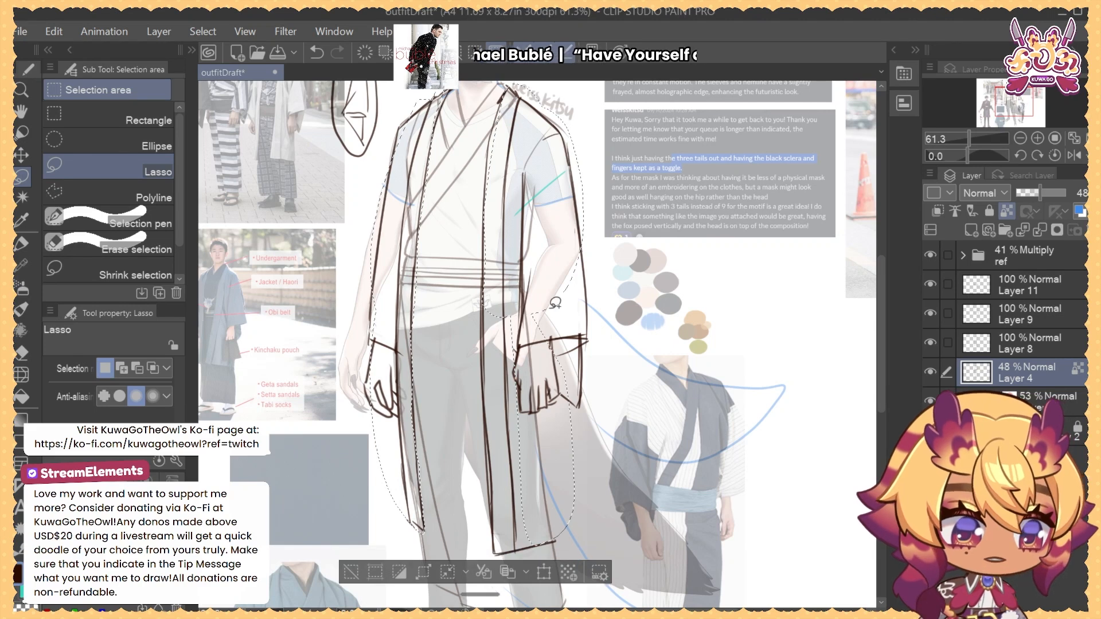
key(alt+Delete)
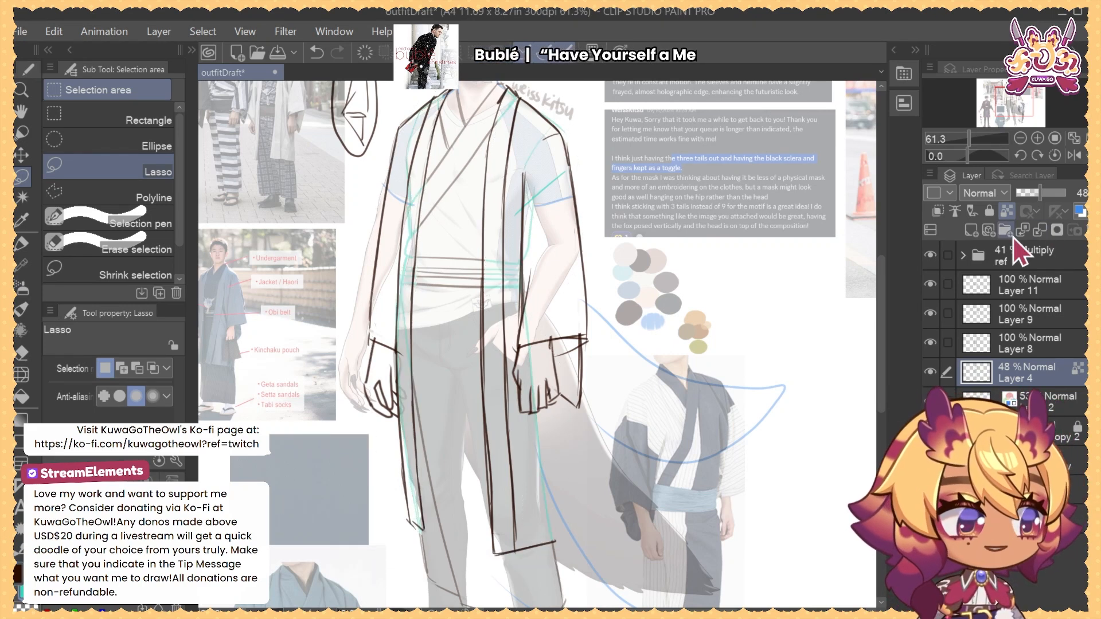
Set the sketch layers from Layer 11 down through the one below Layer 4 to Multiply at 100% opacity
key(e)
scroll(608, 211, down, 2)
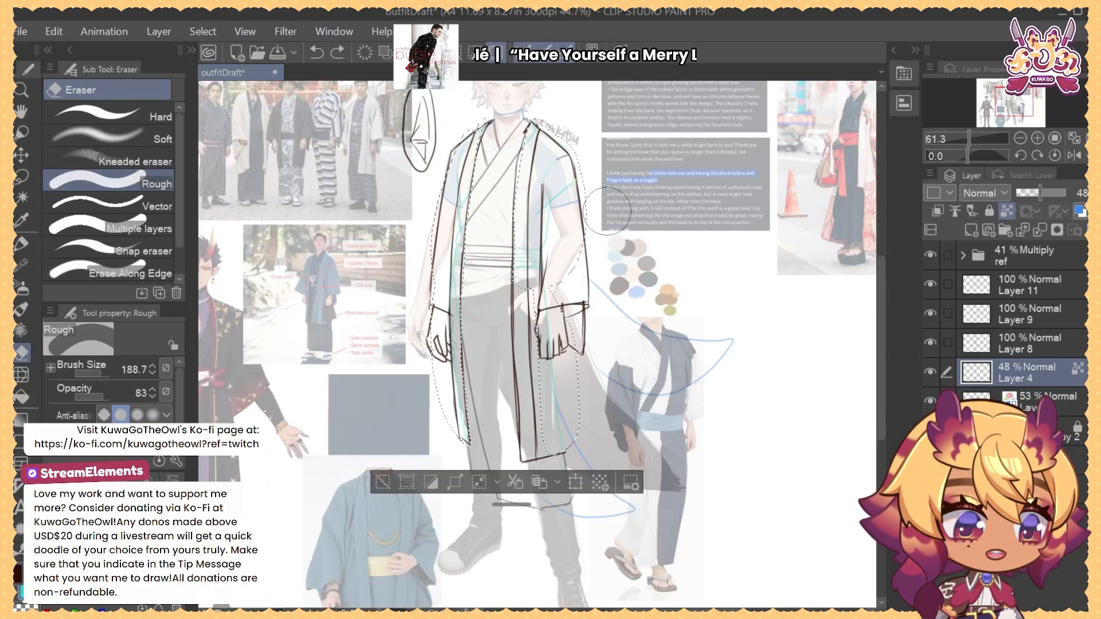
scroll(607, 211, down, 2)
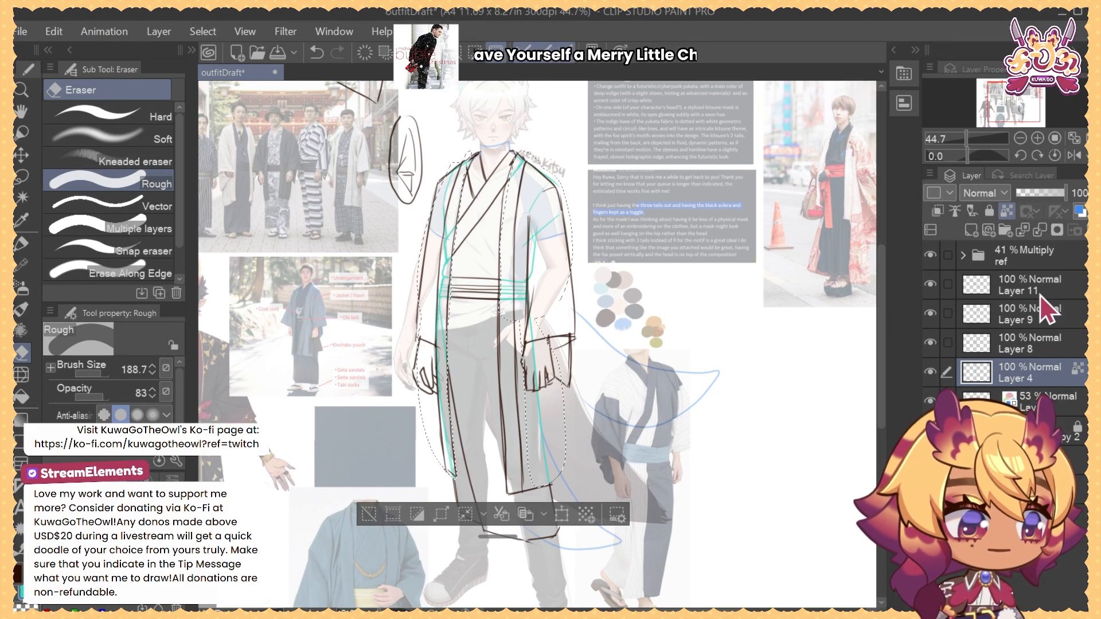
shift+click(980, 285)
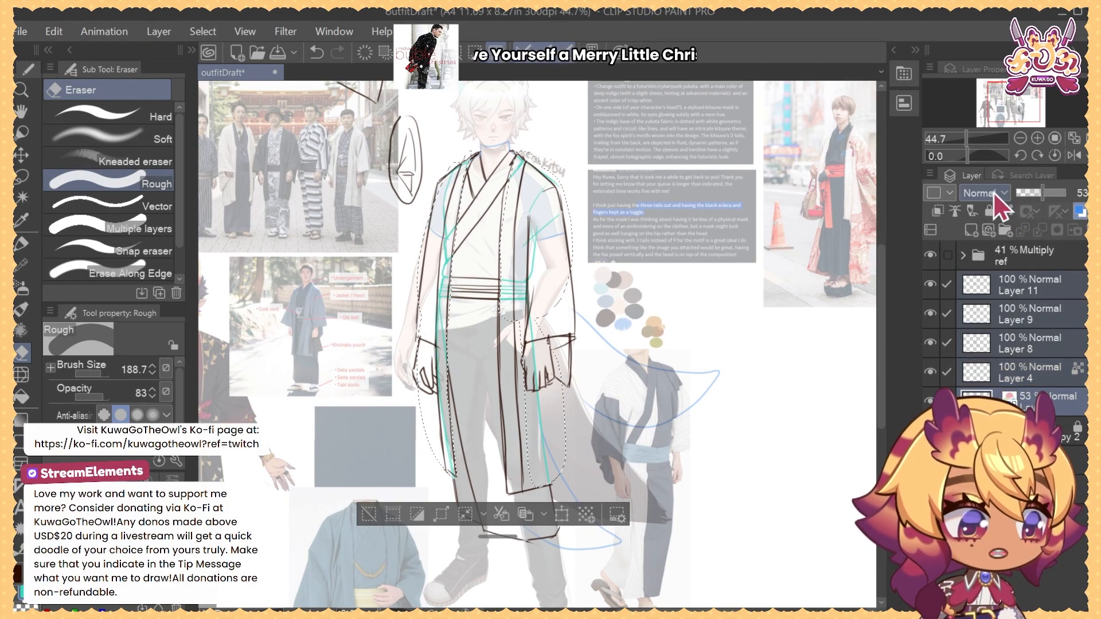
click(993, 192)
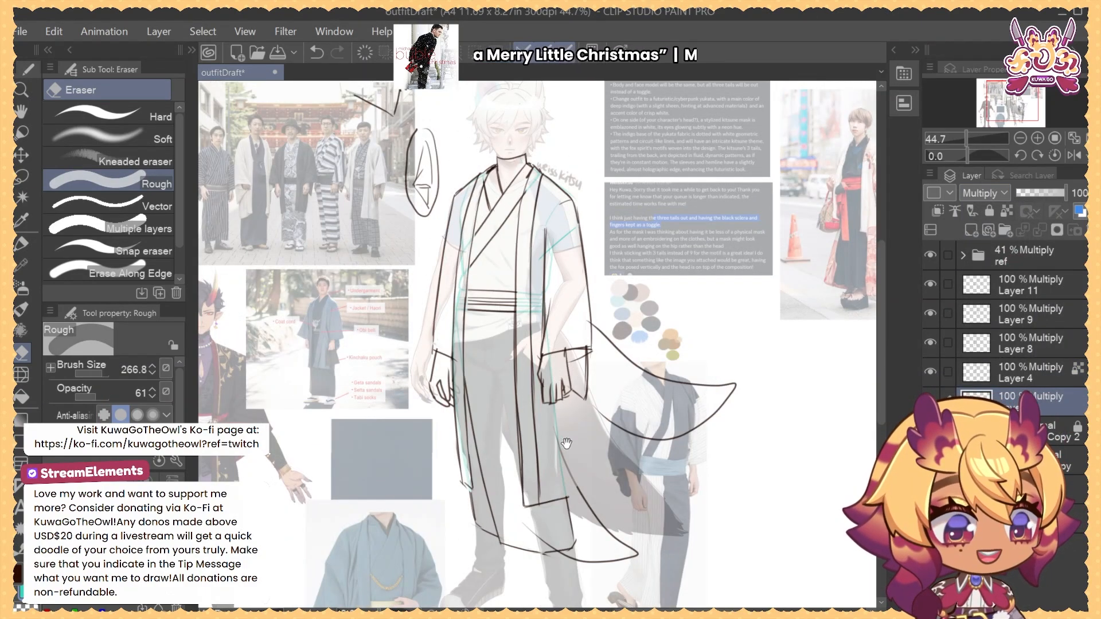
drag(527, 515, 516, 458)
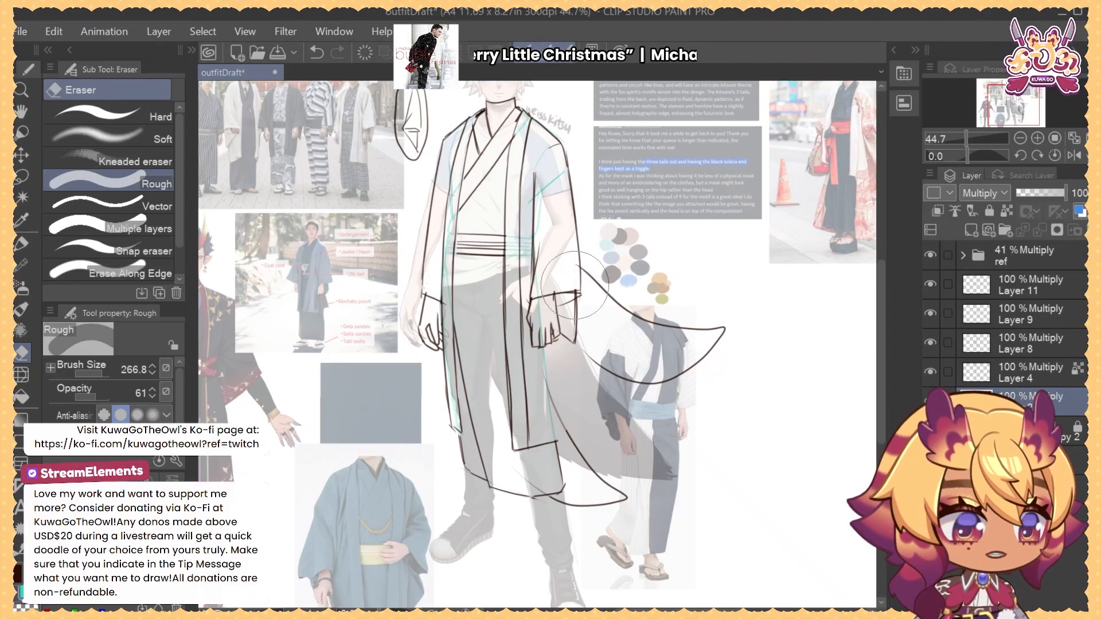
scroll(549, 274, up, 2)
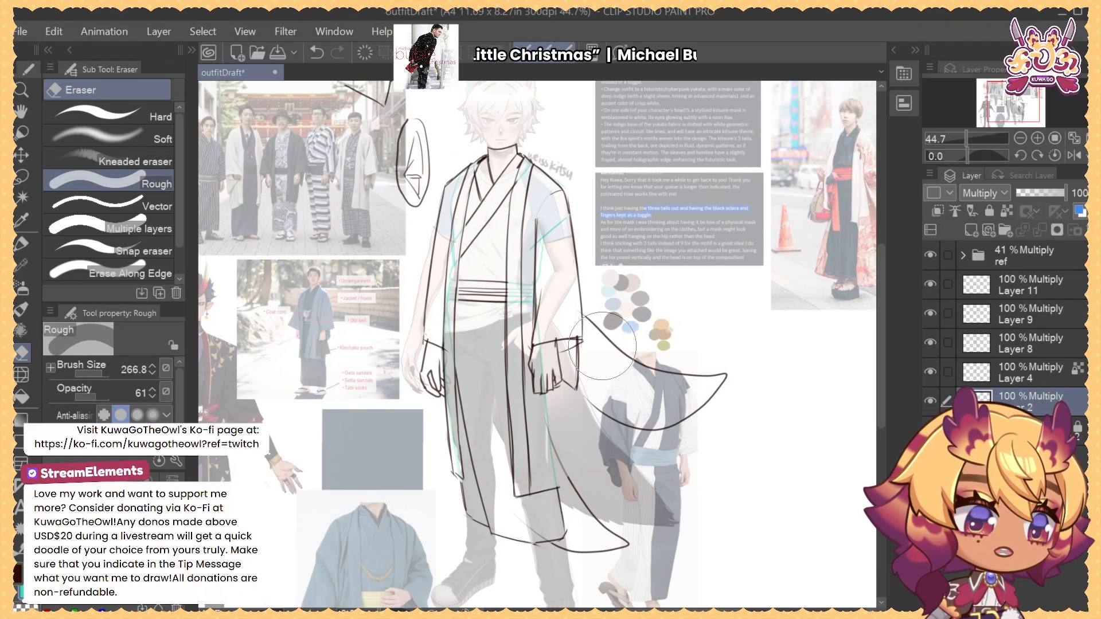
Select Layer 9, toggle its visibility to check its lines, and return to the Soft color airbrush
click(1006, 313)
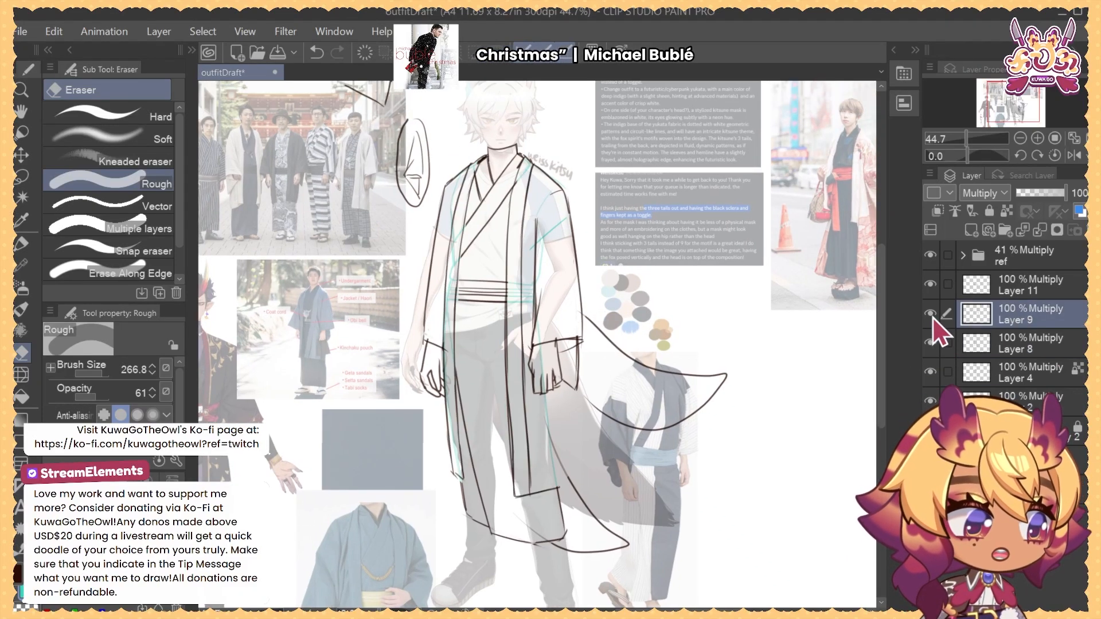
click(932, 316)
click(932, 315)
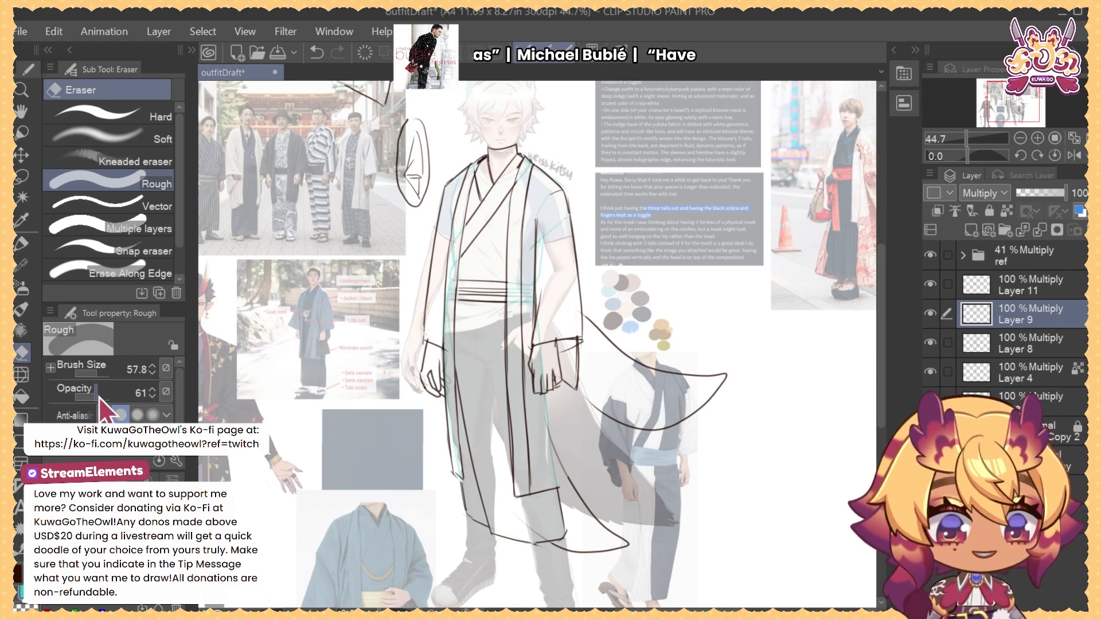
key(b)
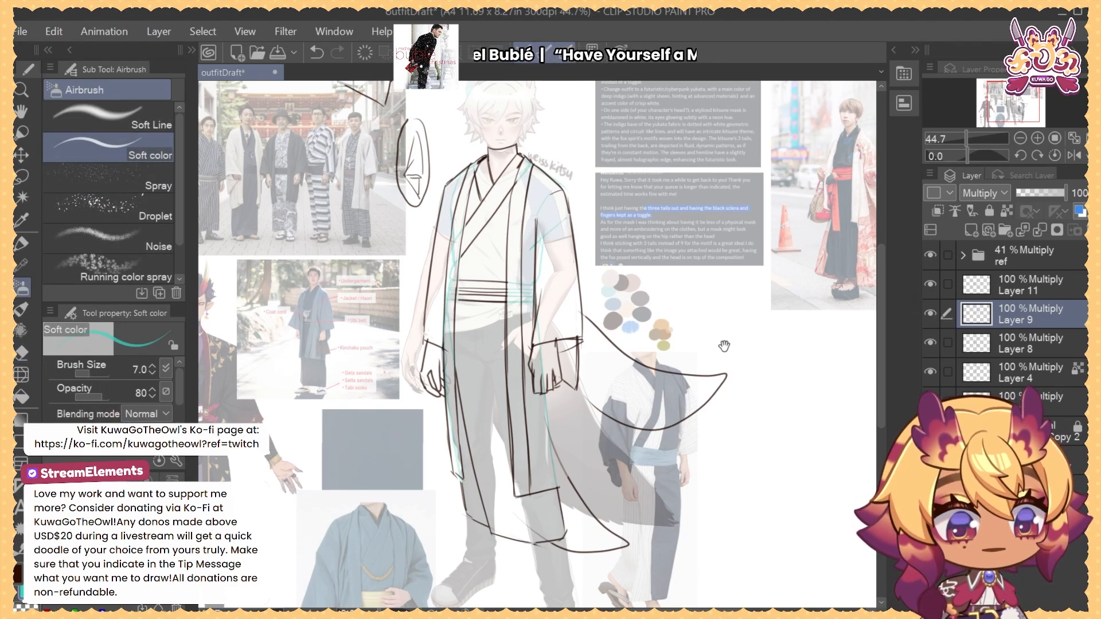
Toggle the visibility of Layers 9 and 8 to check which outfit lines each one holds
drag(724, 346, 739, 373)
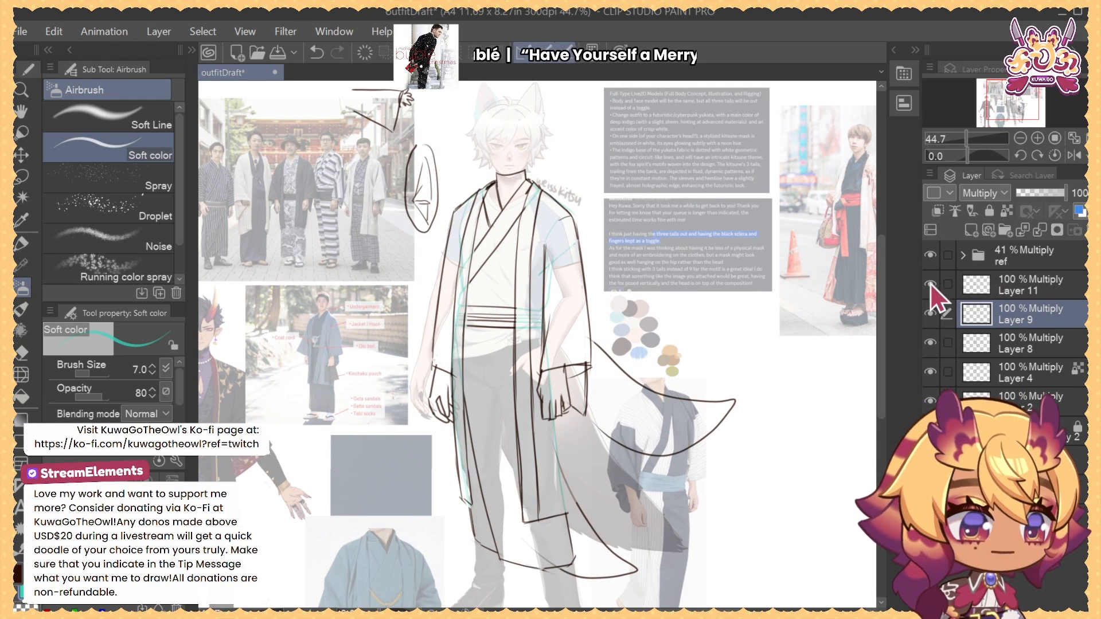
click(1017, 285)
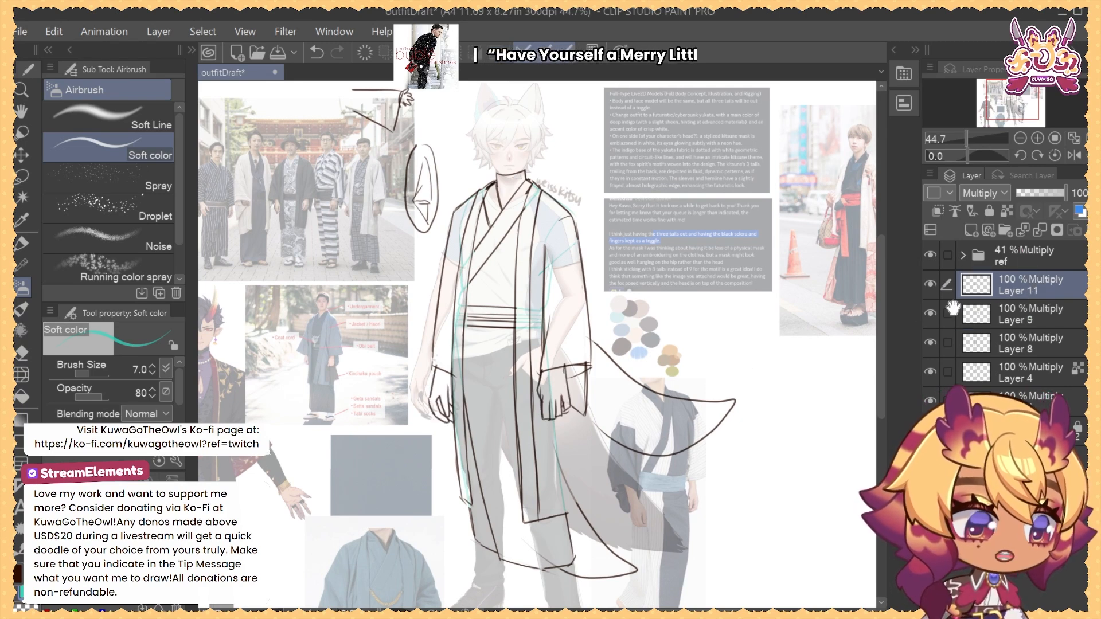
click(931, 313)
click(930, 314)
click(930, 344)
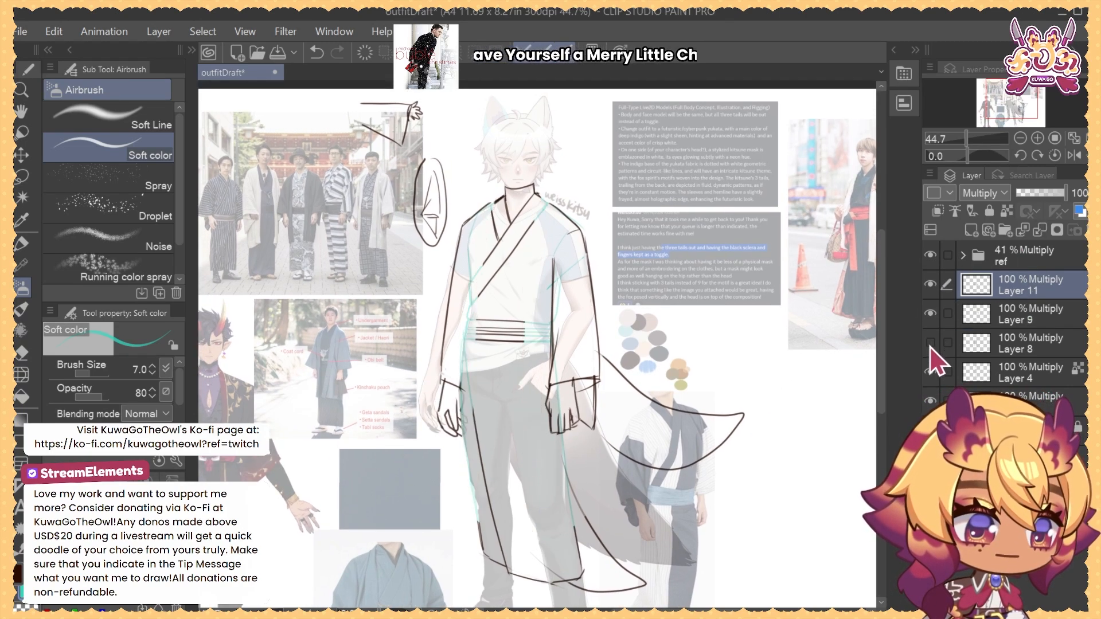
click(930, 343)
Add a new layer above Layer 8 and draw the haori front's outer edge in dark brown from the hand down to the hem
click(1021, 339)
key(ctrl+shift+n)
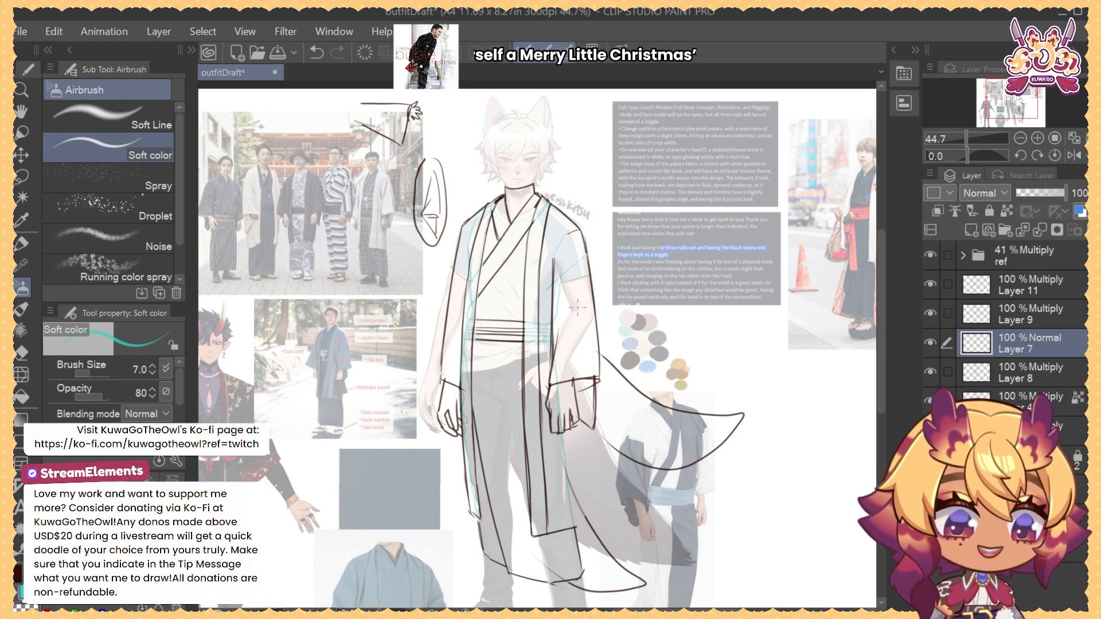
drag(578, 308, 583, 466)
key(ctrl+z)
key(x)
drag(571, 324, 583, 526)
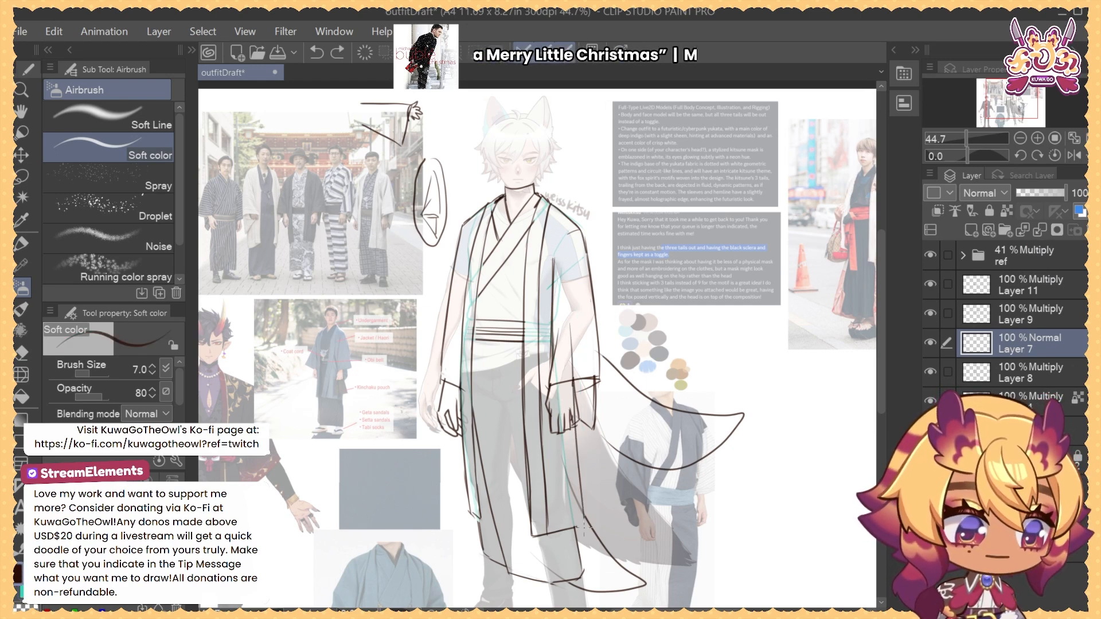
key(ctrl+z)
mouse_move(580, 234)
mouse_down()
mouse_move(560, 312)
mouse_move(580, 543)
mouse_up()
key(ctrl+z)
key(ctrl+z)
drag(566, 354, 581, 540)
key(ctrl+z)
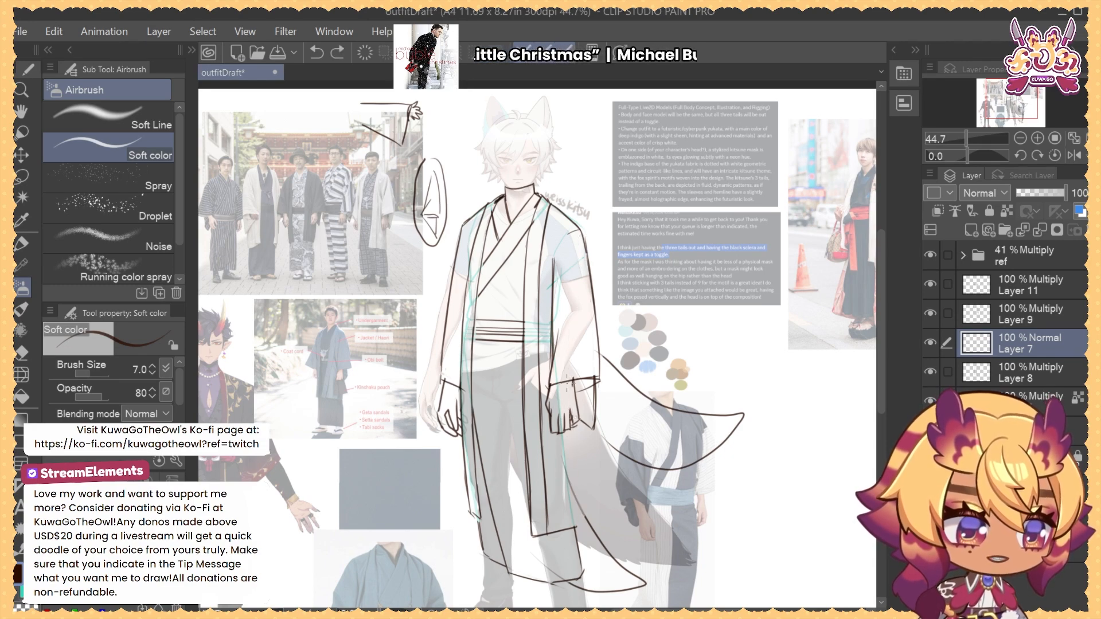
drag(568, 381, 579, 523)
Examine the kimono reference photos for the haori length, the lower hem and the sandals, comparing them with the sketched figure
drag(615, 562, 703, 449)
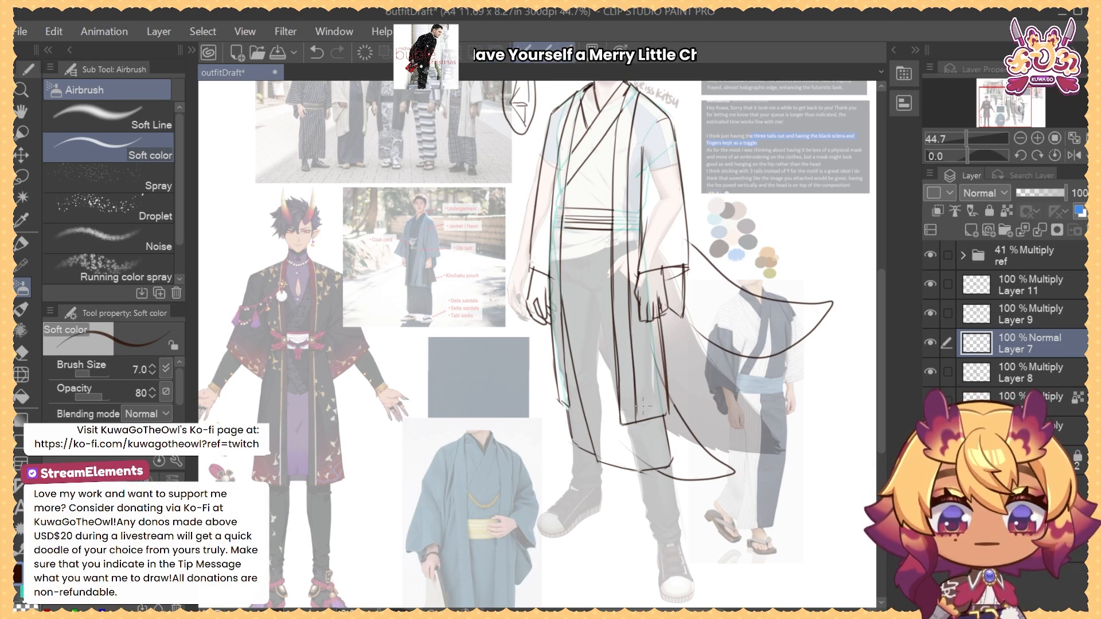
drag(440, 185, 441, 286)
drag(414, 239, 461, 186)
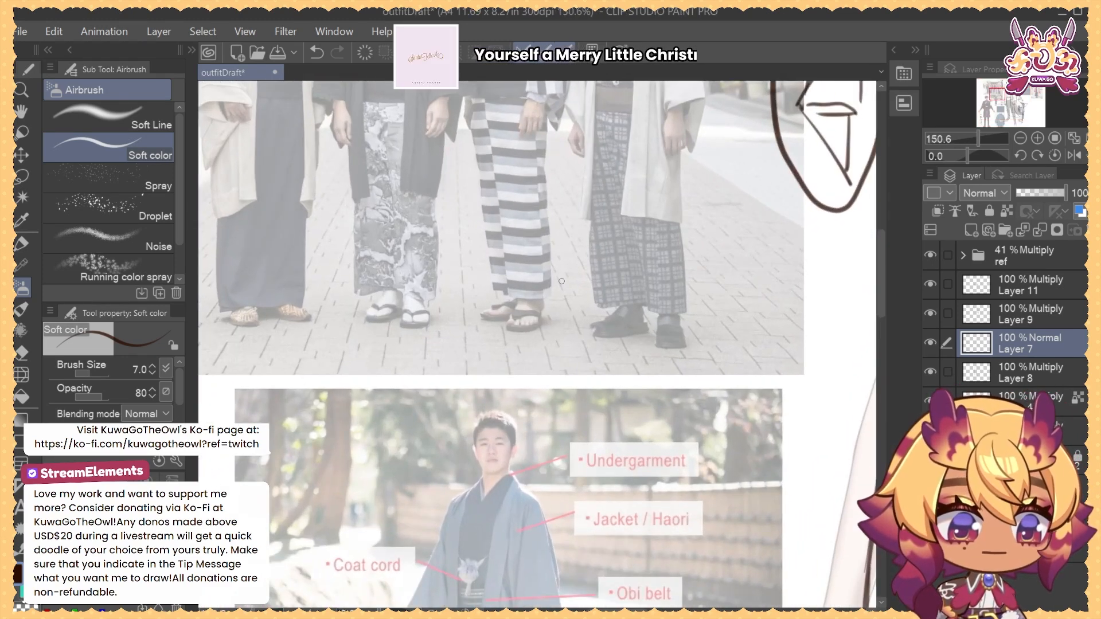
drag(511, 105, 619, 145)
drag(589, 330, 547, 207)
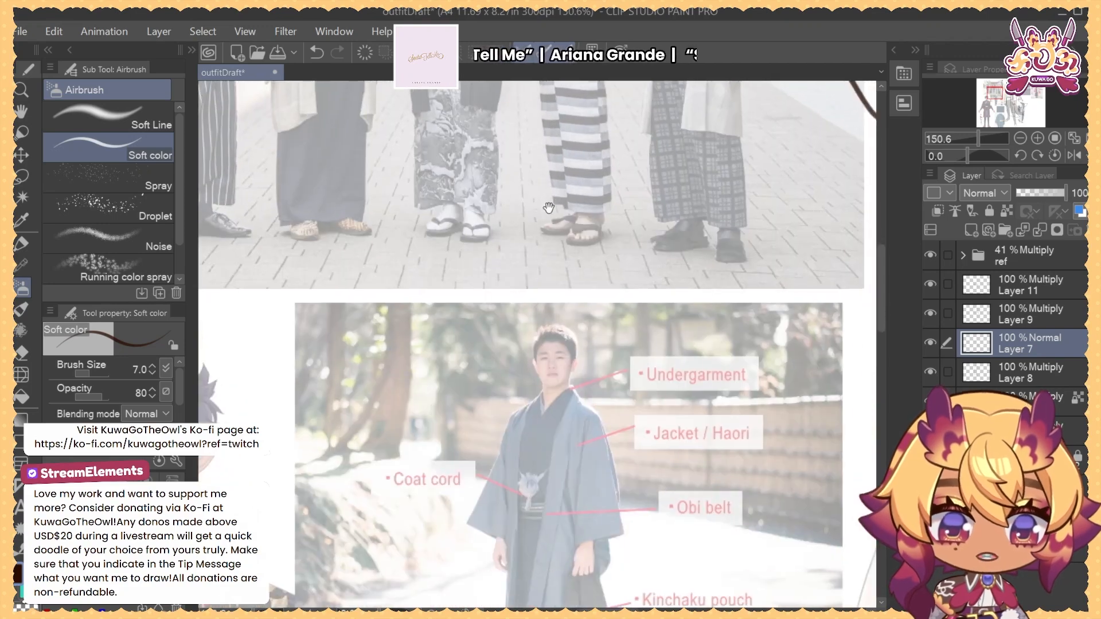
drag(584, 242, 560, 275)
drag(602, 372, 579, 315)
drag(600, 415, 608, 399)
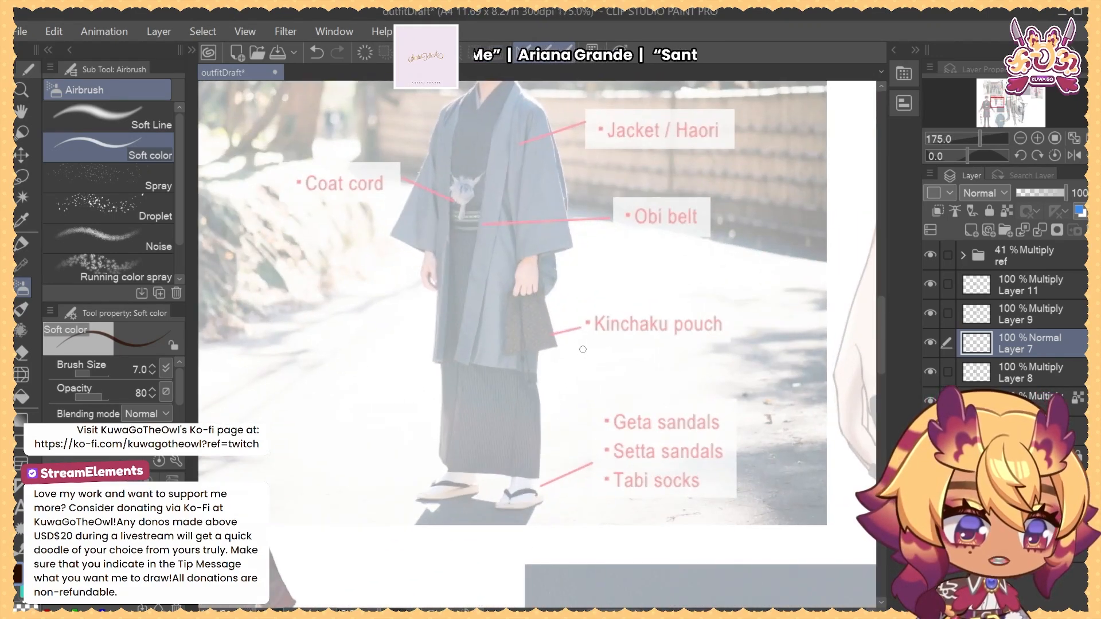
click(574, 265)
drag(645, 261, 625, 287)
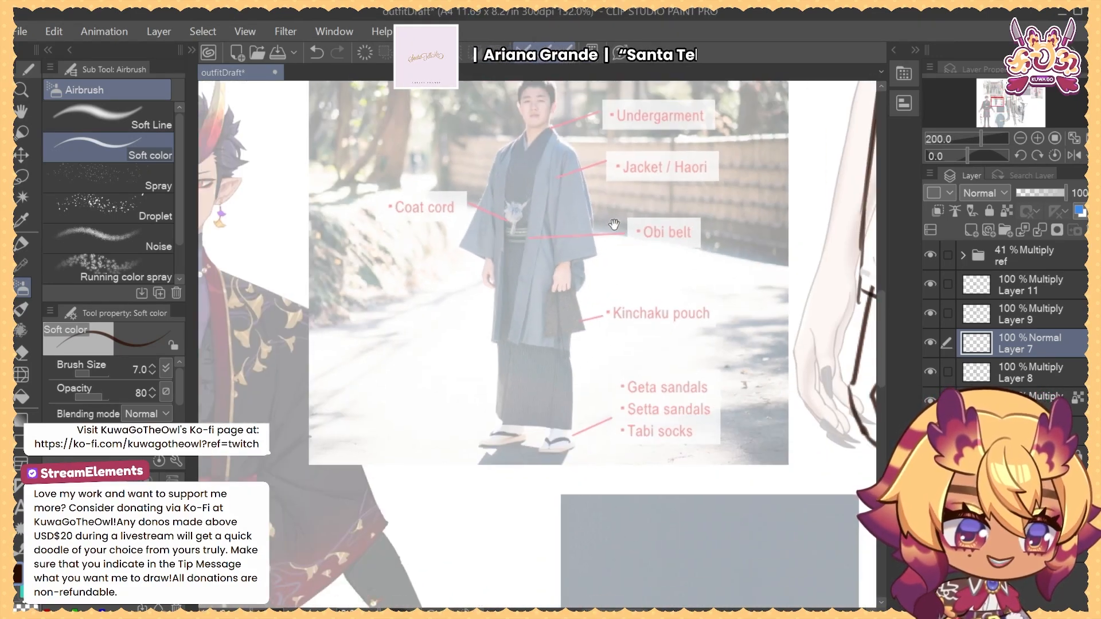
drag(638, 201, 649, 356)
drag(675, 125, 650, 325)
mouse_move(562, 339)
mouse_down()
mouse_move(728, 405)
mouse_move(403, 259)
mouse_up()
key(ctrl+z)
drag(760, 442, 615, 392)
drag(793, 407, 762, 195)
drag(744, 315, 796, 257)
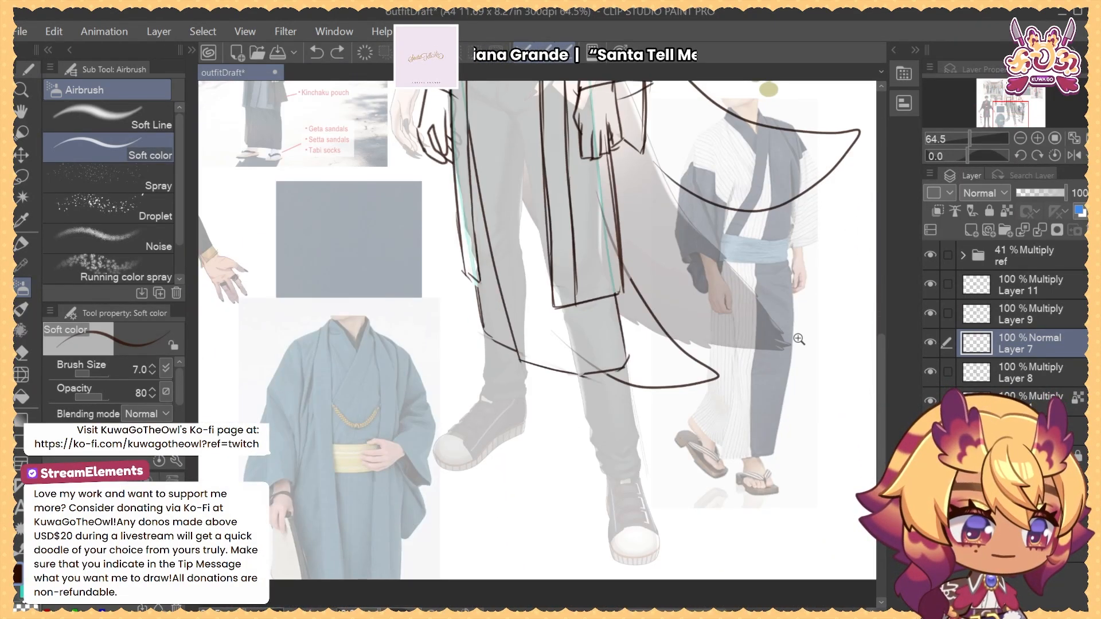
drag(800, 338, 788, 340)
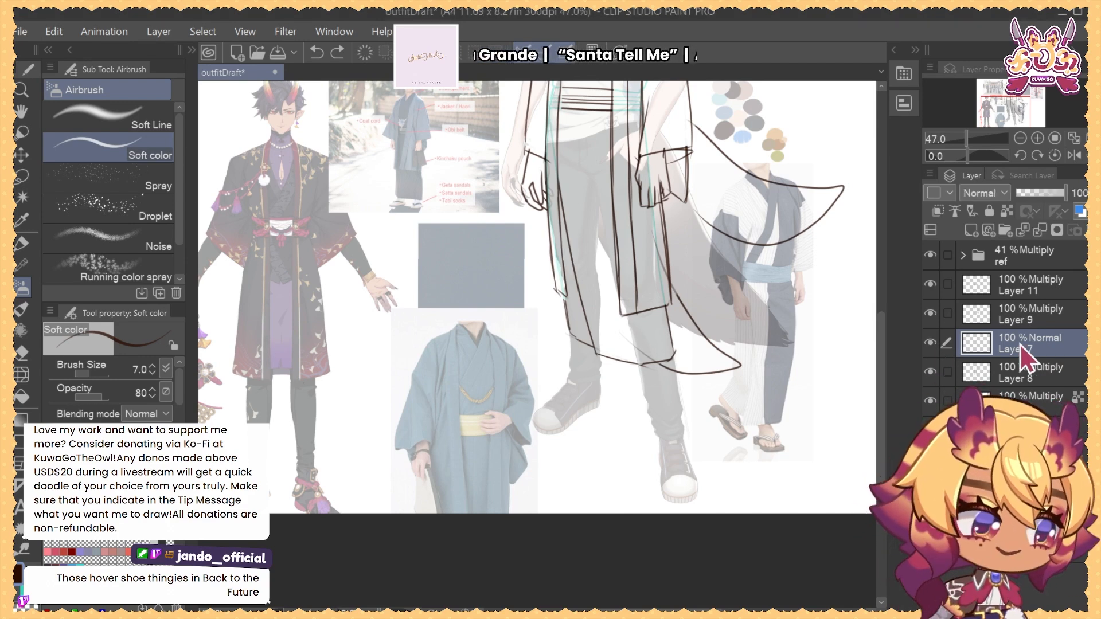
Toggle Layer 9 to check its lines, then handwrite the note "shoes later" on it beneath the character's shoe with the Soft color airbrush
drag(715, 320, 702, 404)
key(e)
drag(649, 262, 639, 331)
click(1020, 314)
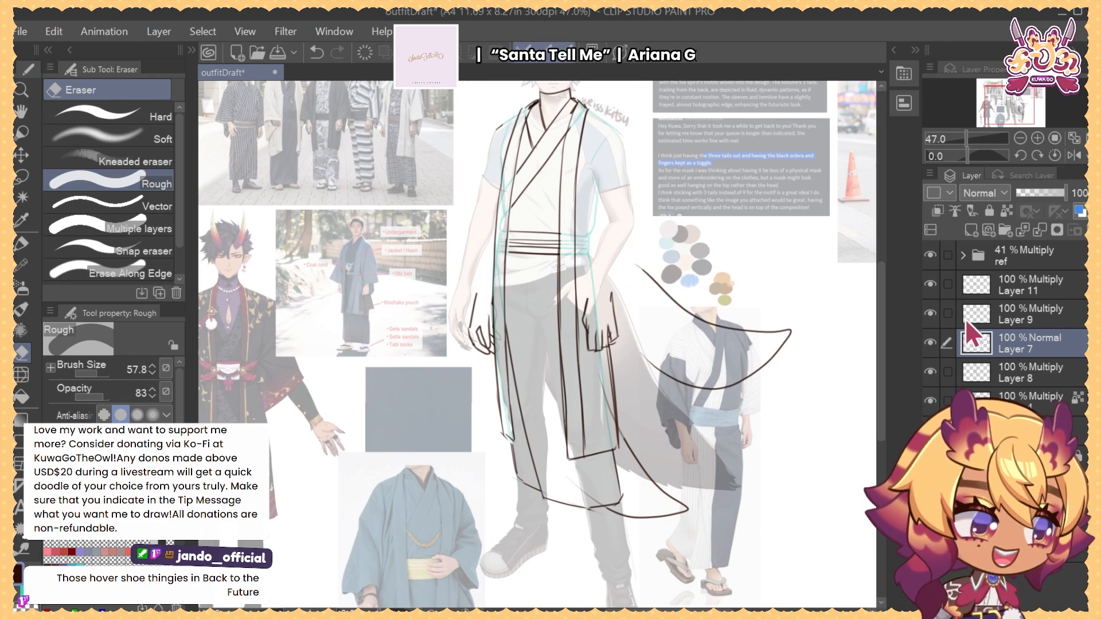
drag(752, 393, 710, 447)
click(930, 313)
click(930, 314)
key(b)
key(b)
mouse_move(715, 382)
mouse_down()
mouse_move(735, 454)
mouse_move(707, 319)
mouse_up()
mouse_move(721, 385)
mouse_down()
mouse_move(725, 439)
mouse_move(739, 360)
mouse_up()
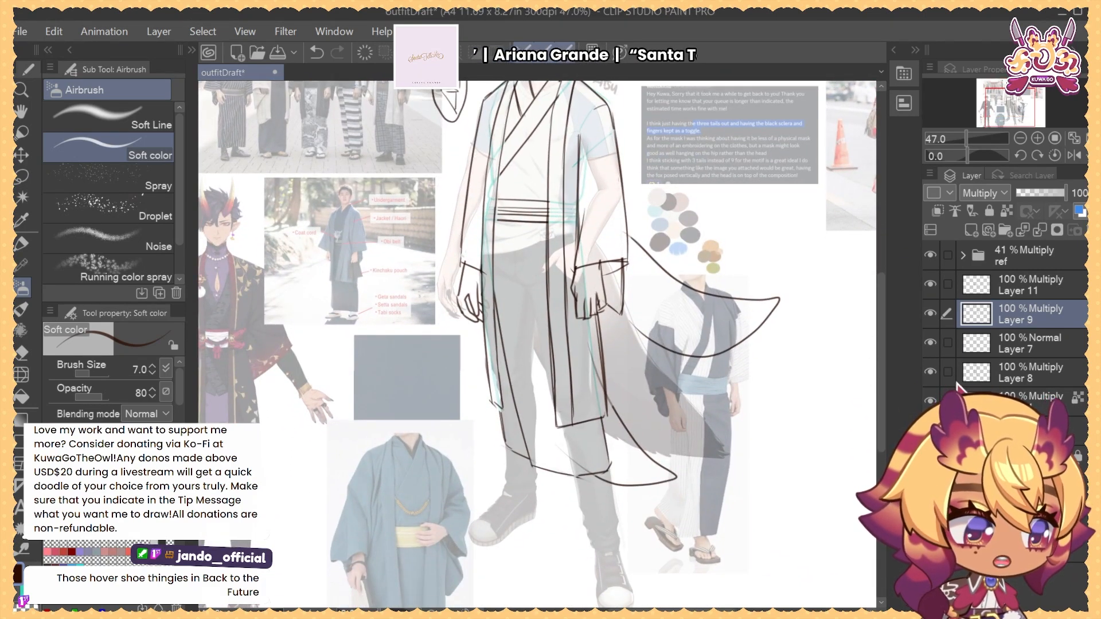
drag(507, 538, 500, 549)
drag(509, 534, 526, 540)
drag(520, 551, 538, 553)
drag(533, 545, 542, 542)
drag(541, 548, 553, 537)
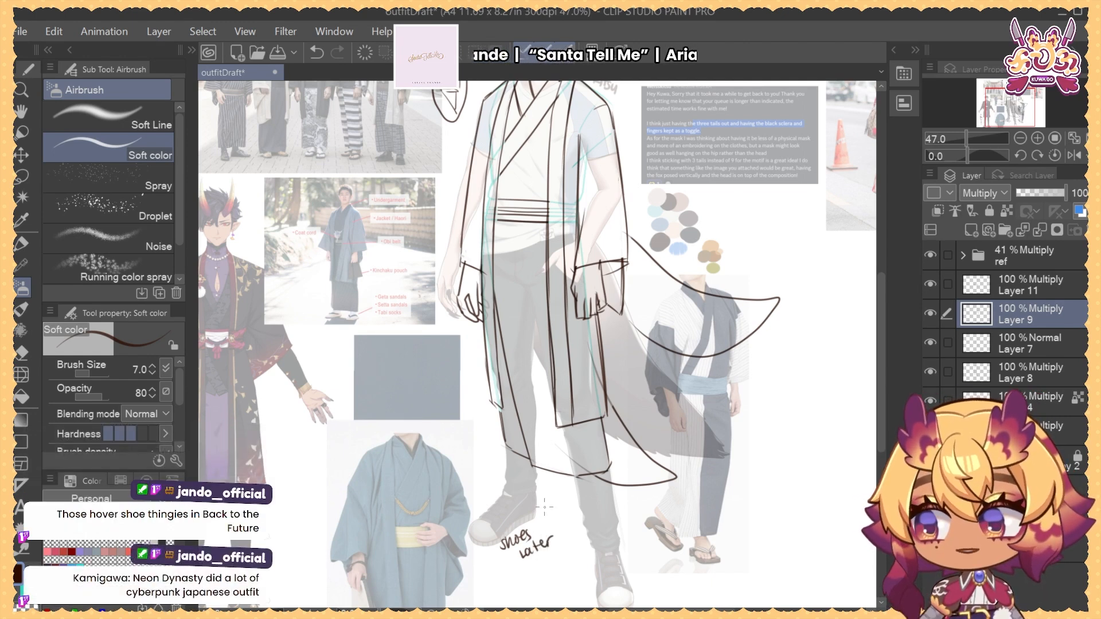
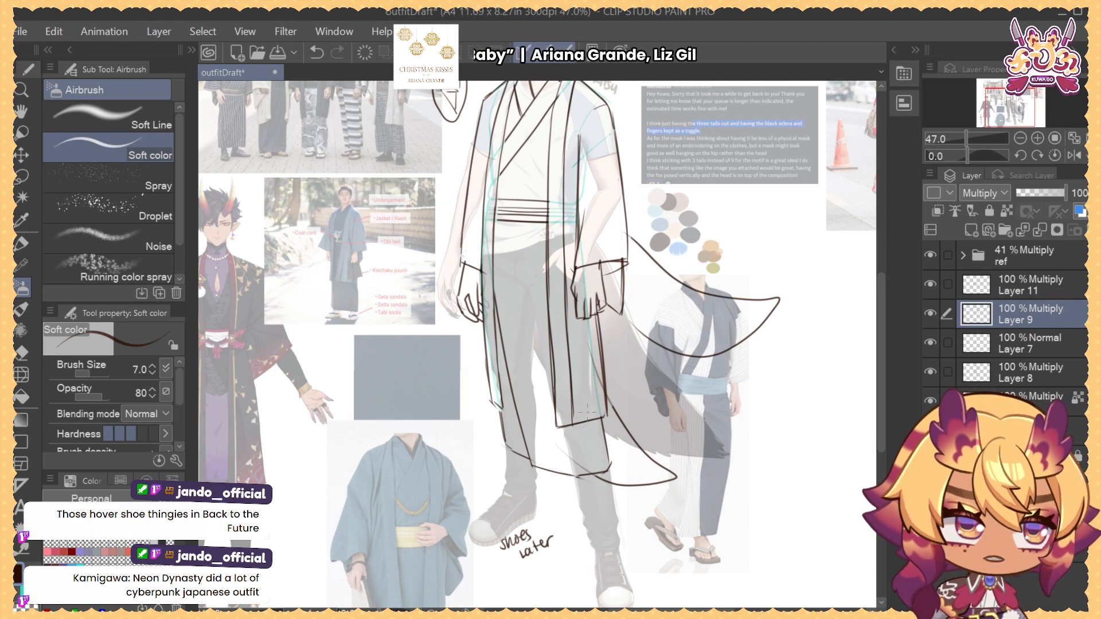
Toggle Layers 9 and 11 on and off to compare the sleeve outlines with the hand and cuff lines
mouse_move(725, 302)
mouse_down()
mouse_move(670, 388)
mouse_move(702, 359)
mouse_up()
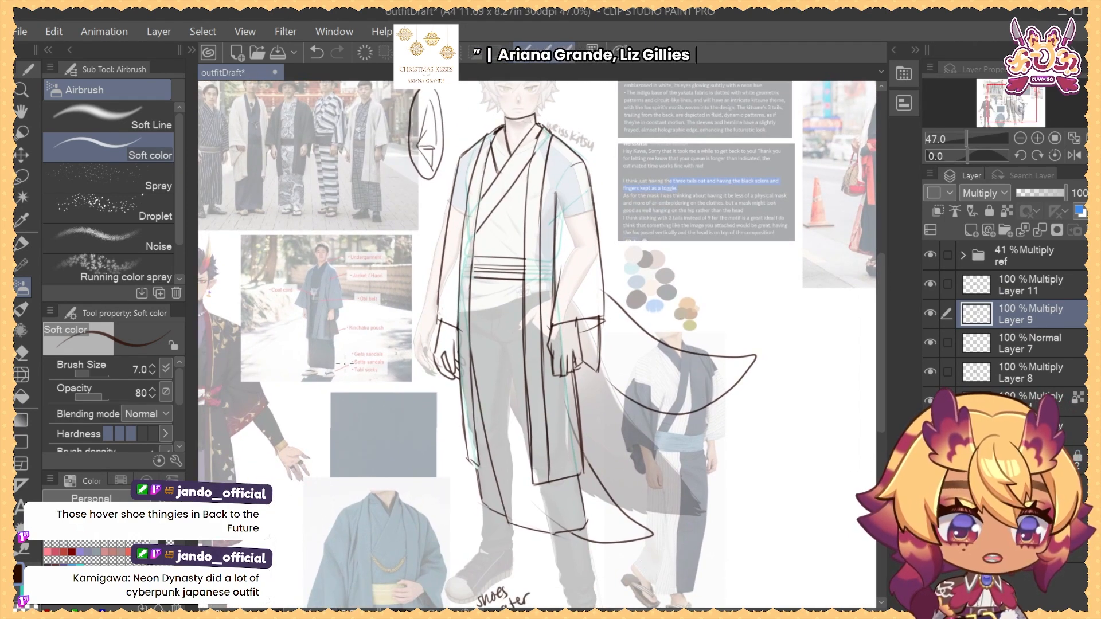
drag(590, 345, 615, 403)
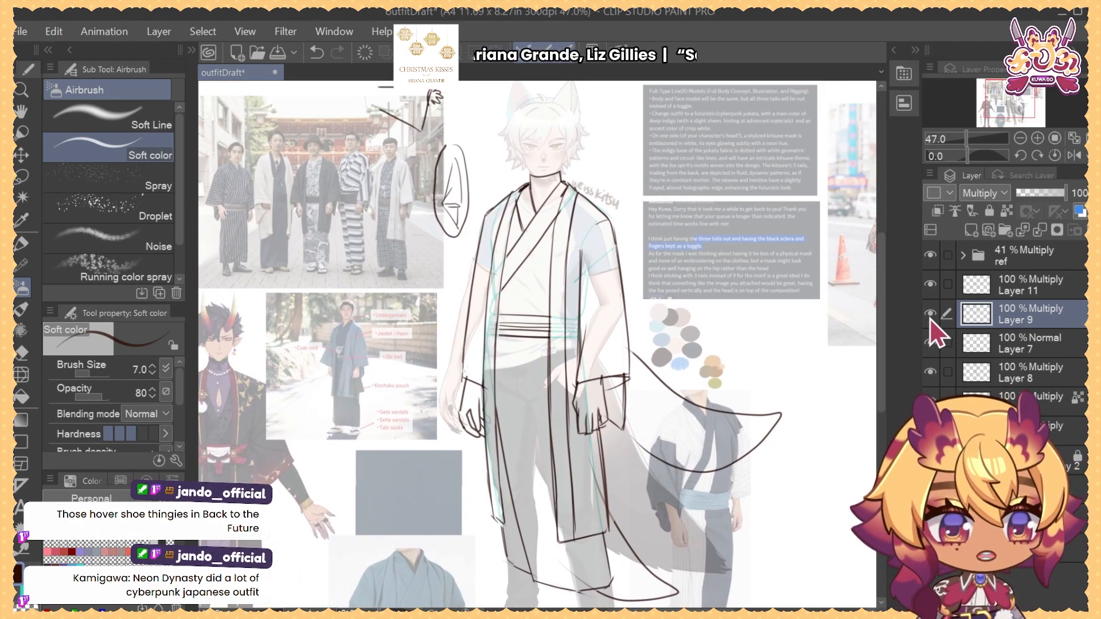
click(931, 316)
click(931, 317)
click(931, 288)
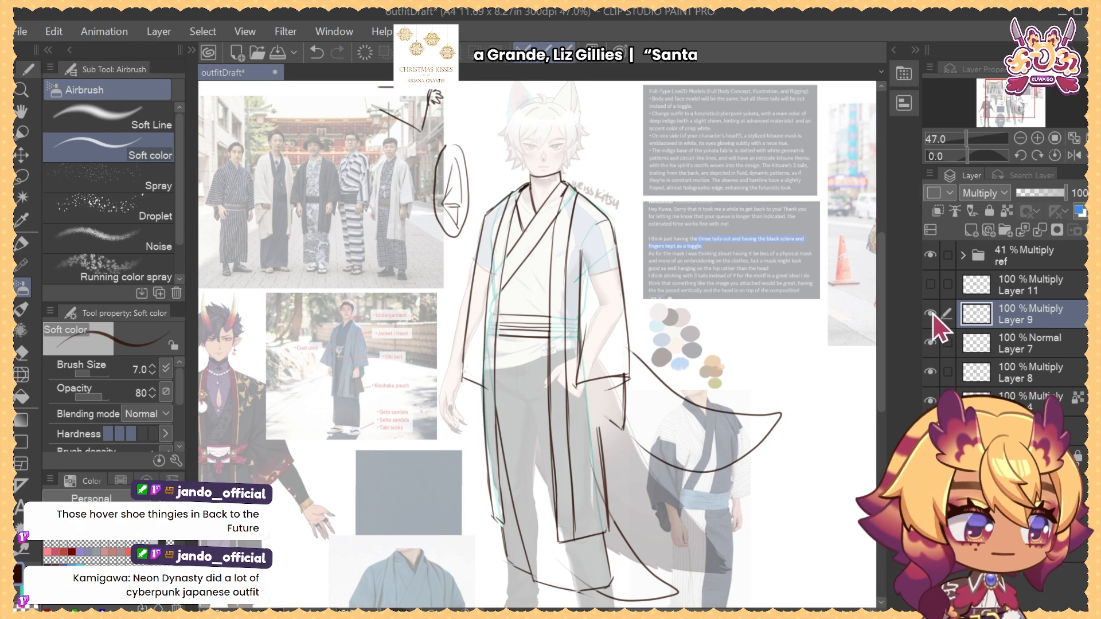
click(932, 315)
click(930, 291)
click(932, 316)
click(961, 292)
click(930, 290)
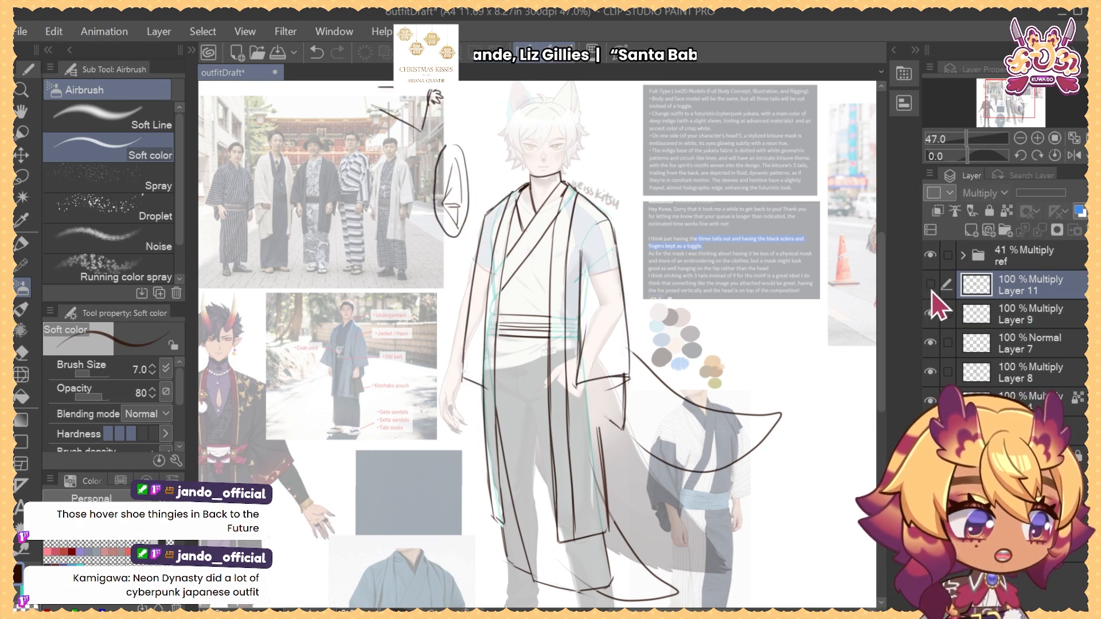
click(929, 290)
click(931, 314)
click(931, 314)
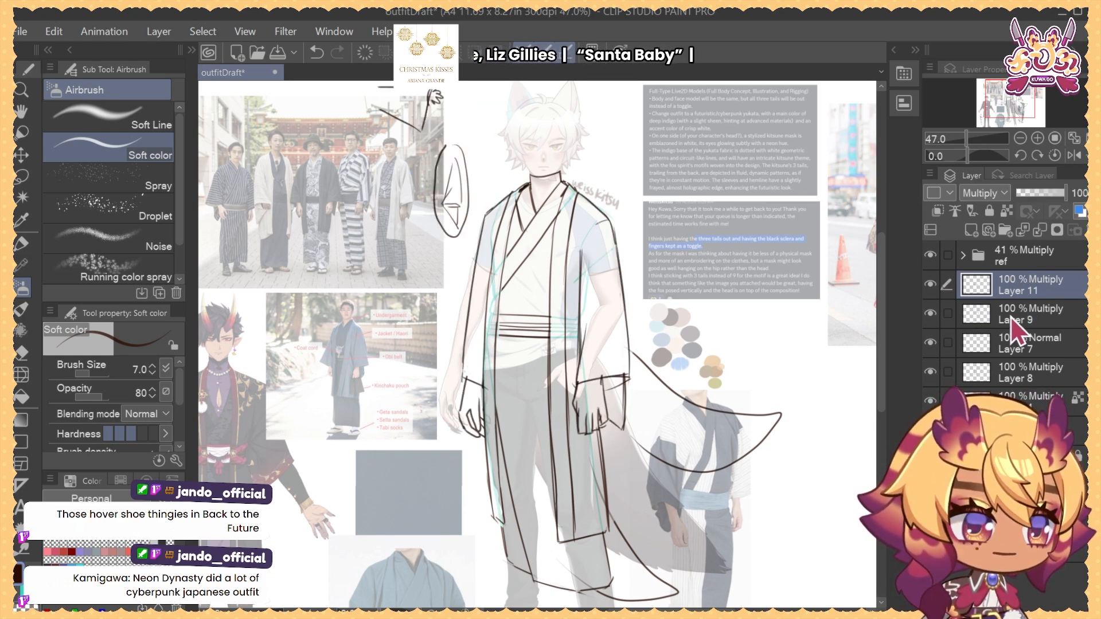
Lasso the small sleeve doodles beside the character's head on Layer 9, delete them and clear the selection
click(968, 314)
key(m)
mouse_move(480, 188)
mouse_down()
mouse_move(482, 241)
mouse_move(417, 315)
mouse_move(476, 165)
mouse_up()
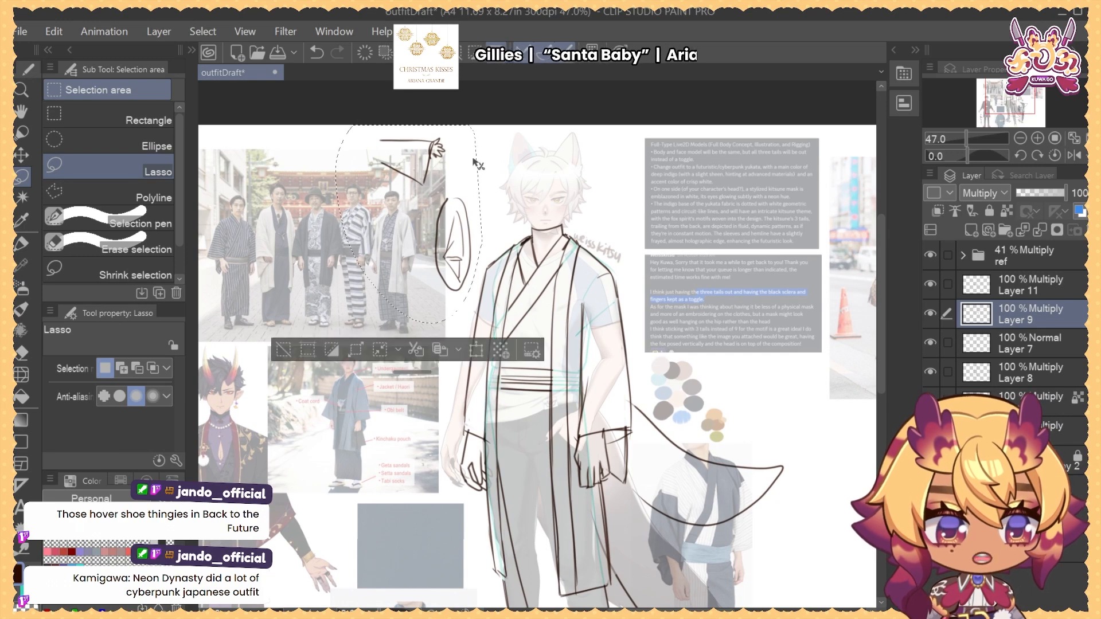
key(Delete)
key(ctrl+d)
Raise the opacity of the ref folder to 100% and clear any stray selection
click(1047, 257)
drag(1054, 193, 1079, 200)
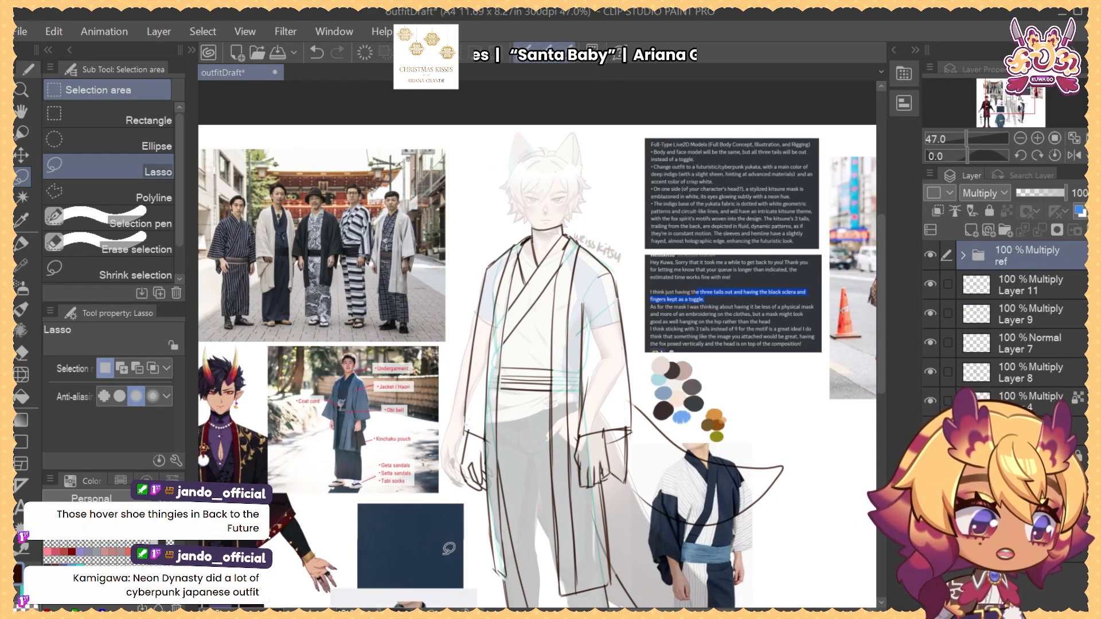
drag(450, 555, 462, 516)
mouse_move(434, 481)
mouse_down()
mouse_move(447, 481)
mouse_move(408, 478)
mouse_move(430, 475)
mouse_up()
key(ctrl+d)
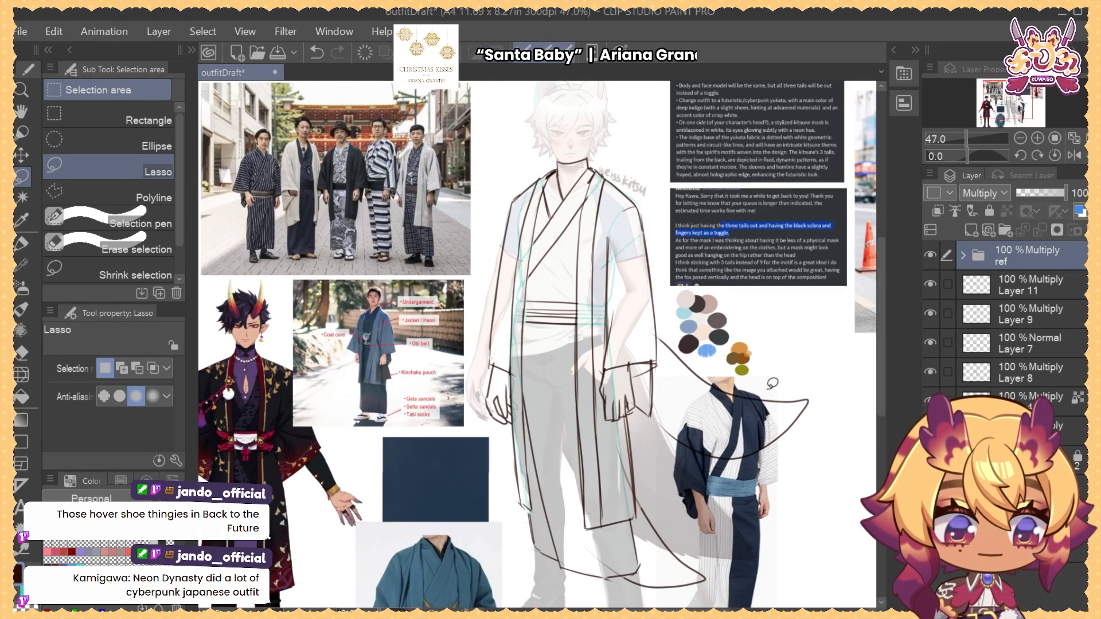
Unlock the base character's layer, lower its opacity to 20% and lock it again
click(1032, 459)
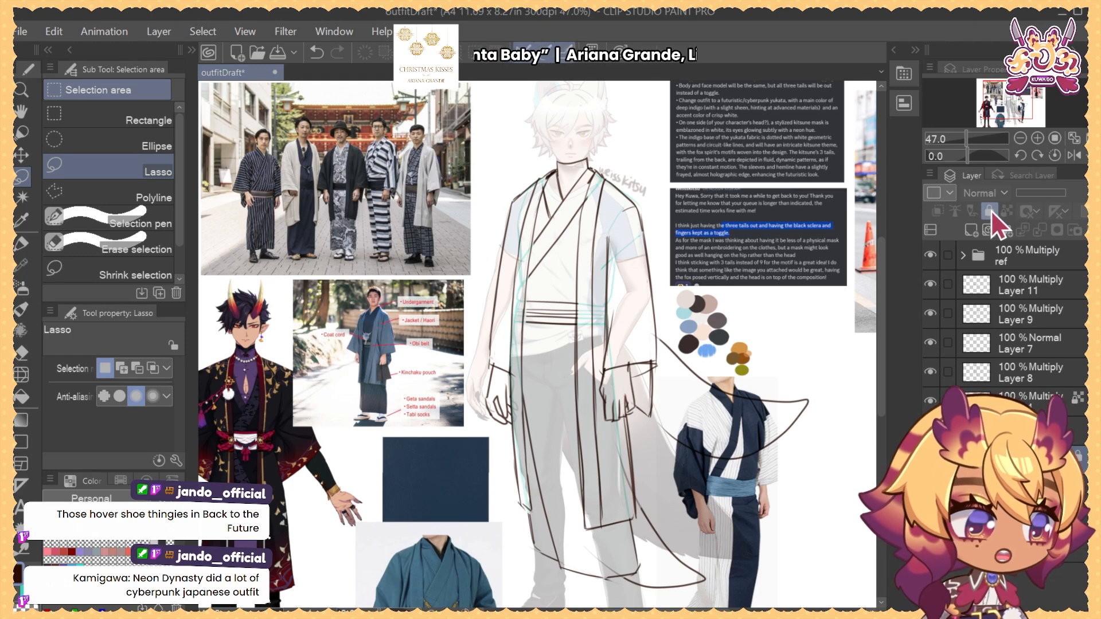
click(988, 212)
drag(1057, 195, 1065, 206)
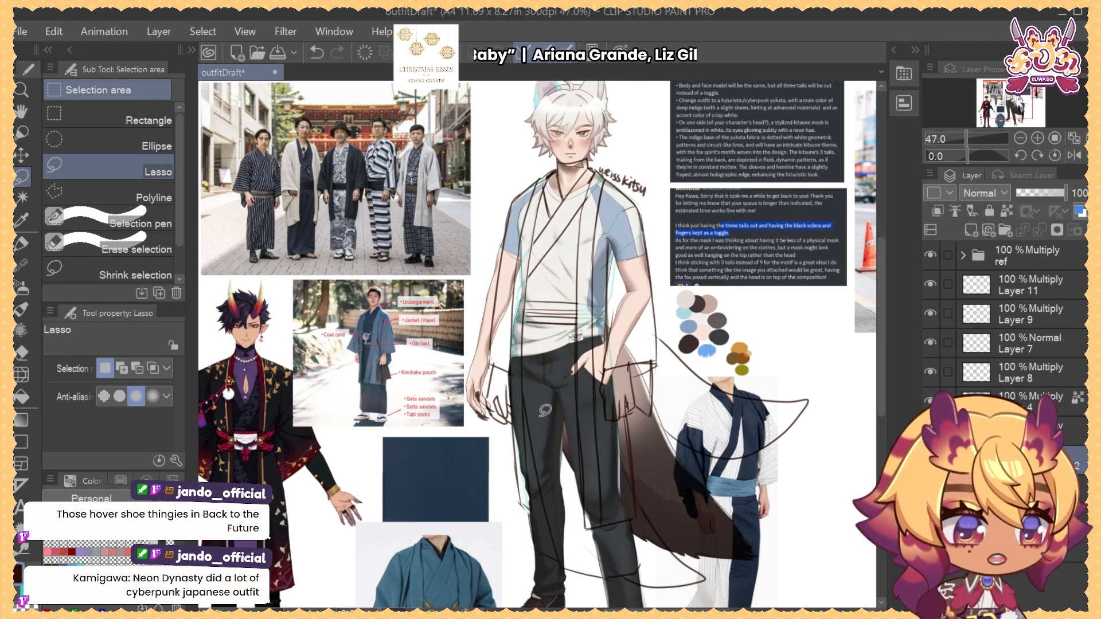
mouse_move(535, 385)
mouse_down()
mouse_move(530, 419)
mouse_move(544, 389)
mouse_move(519, 374)
mouse_up()
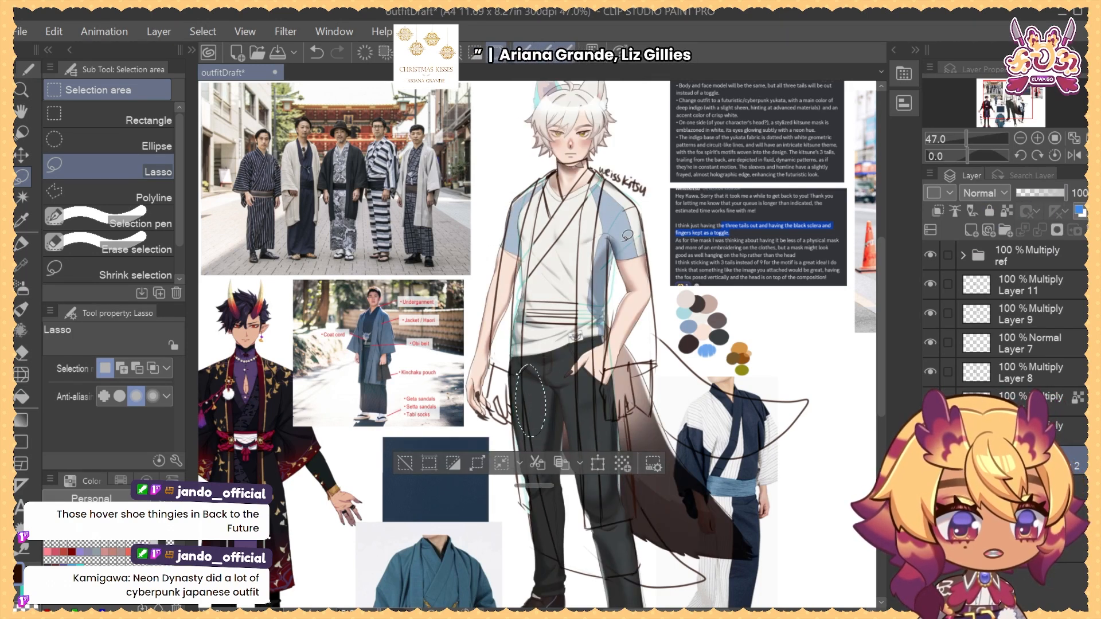
mouse_move(609, 196)
mouse_down()
mouse_move(606, 267)
mouse_move(611, 198)
mouse_up()
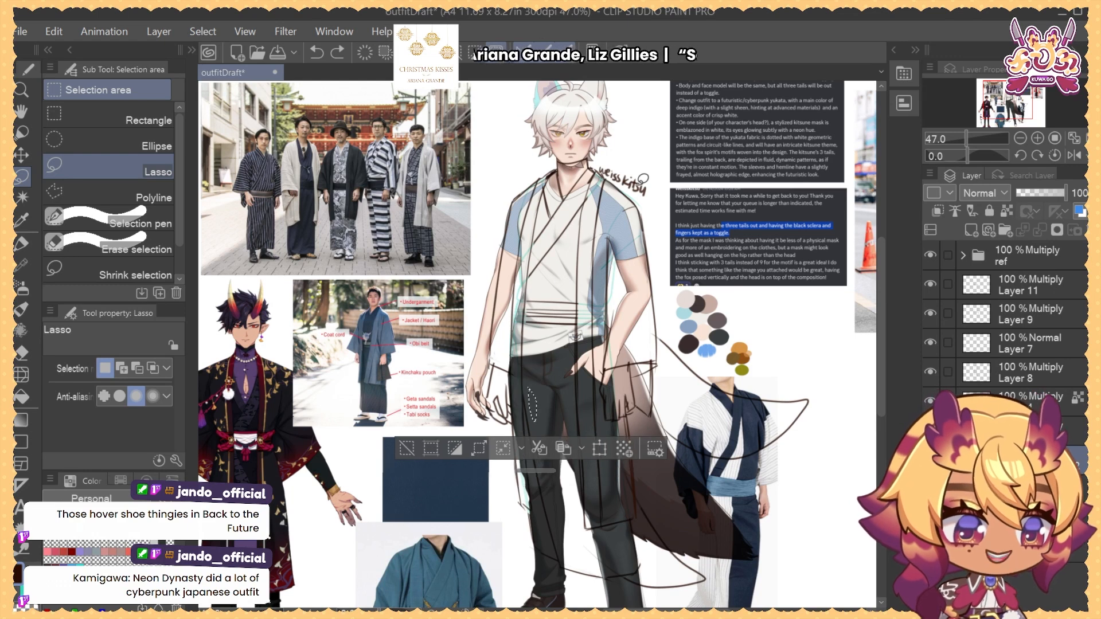
key(ctrl+d)
click(1027, 194)
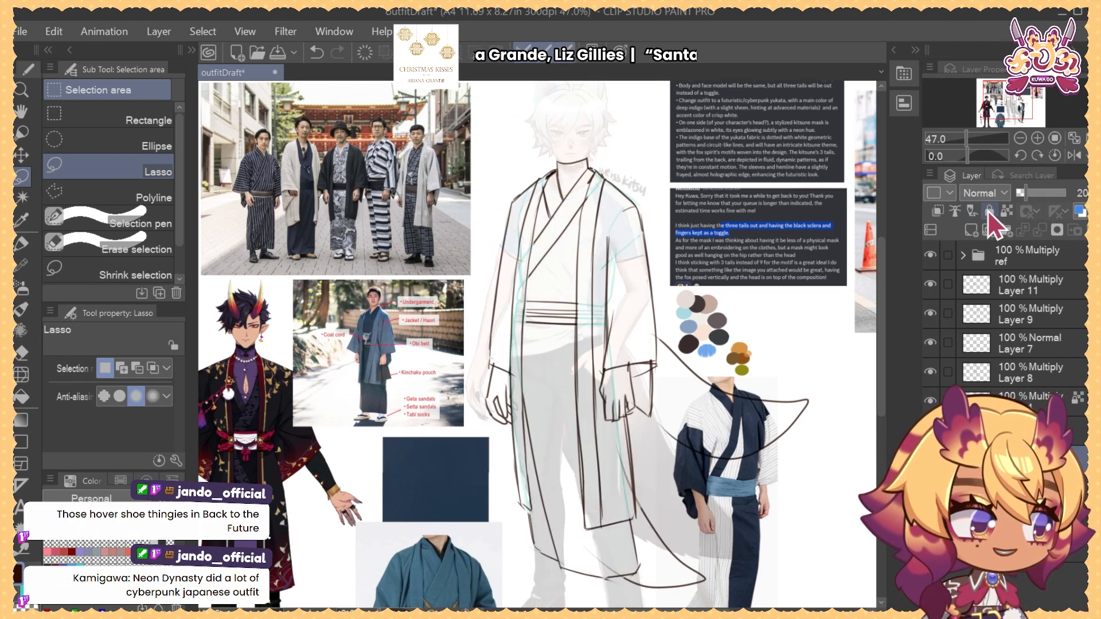
Select Layer 11 with the Soft color airbrush and examine the haori, coat cord and obi in the reference photos against the sketch
click(977, 285)
key(b)
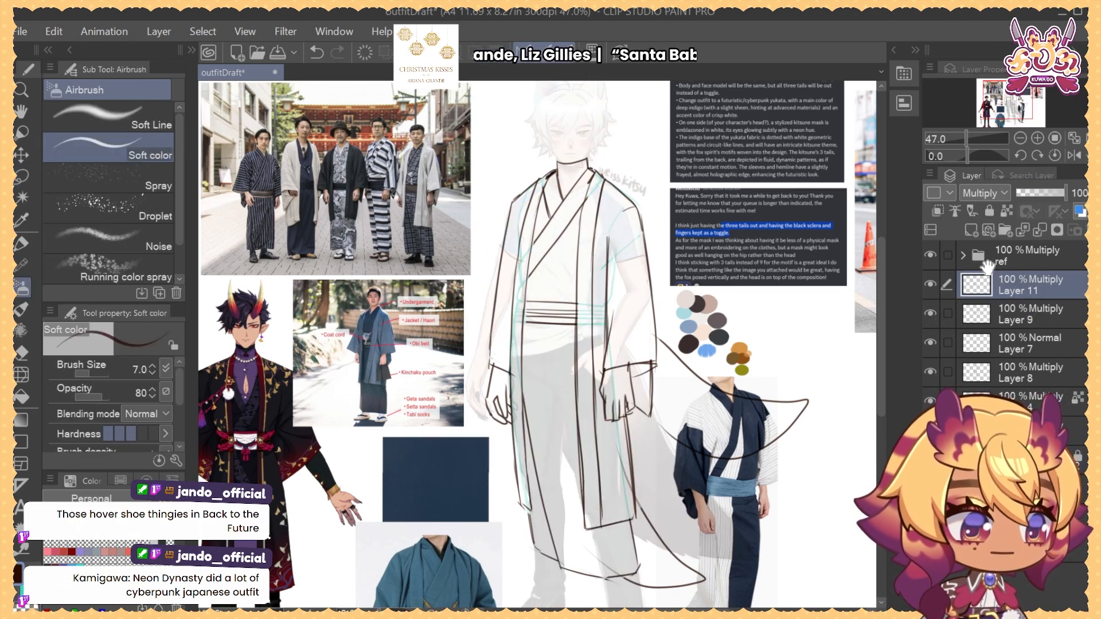
mouse_move(735, 286)
mouse_down()
mouse_move(726, 347)
mouse_move(736, 360)
mouse_move(768, 283)
mouse_up()
scroll(574, 253, up, 1)
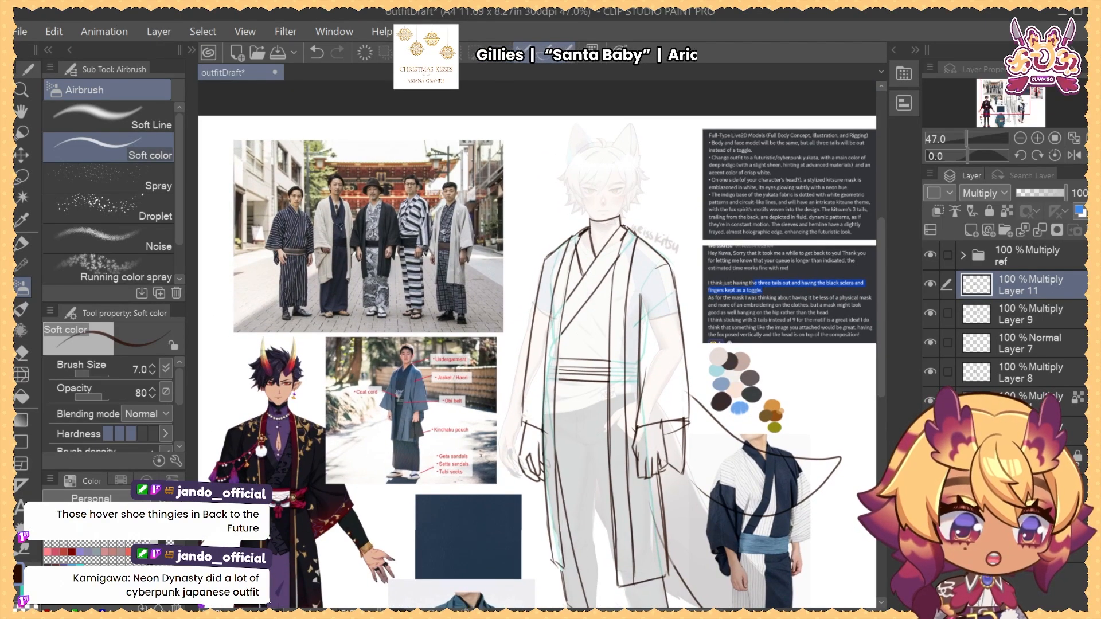
drag(580, 350, 590, 346)
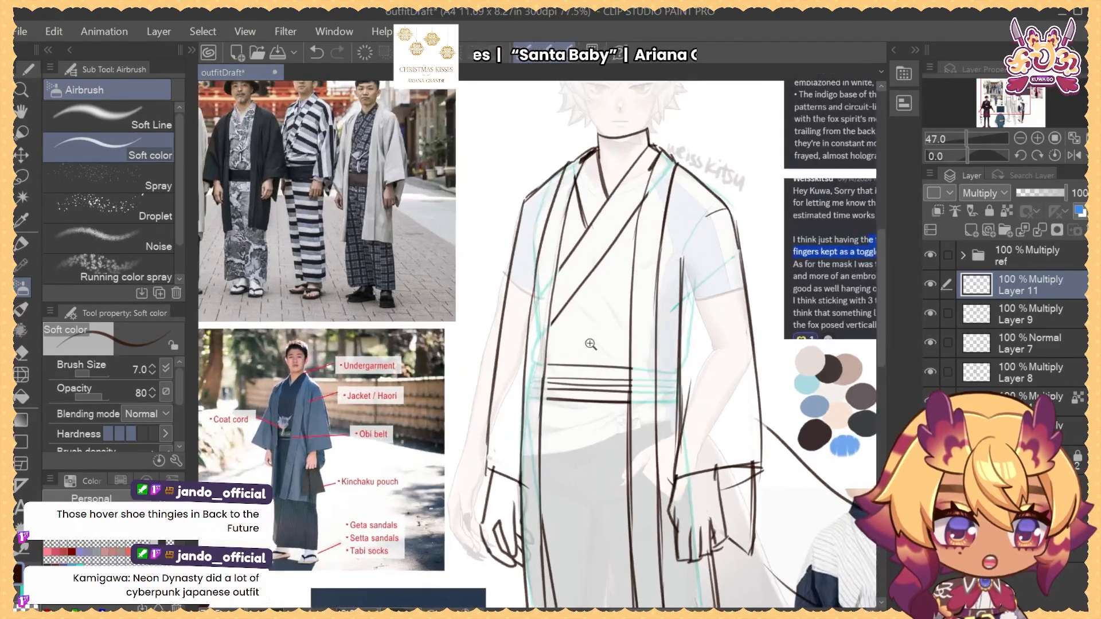
drag(696, 510, 681, 133)
key(ctrl+z)
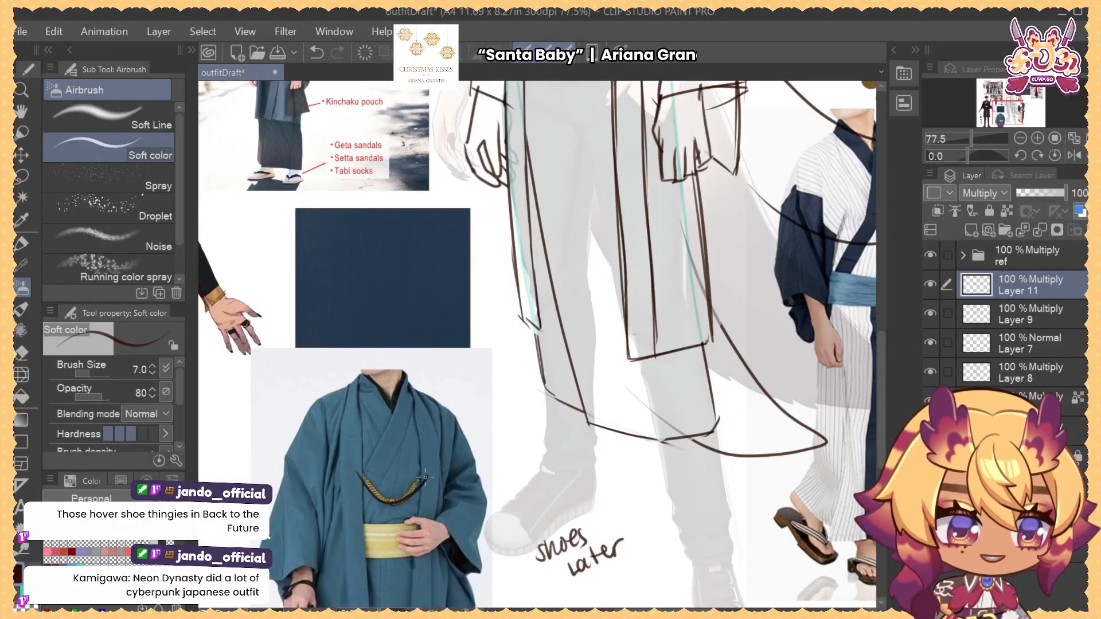
drag(474, 406, 450, 411)
drag(498, 439, 477, 554)
scroll(605, 249, up, 8)
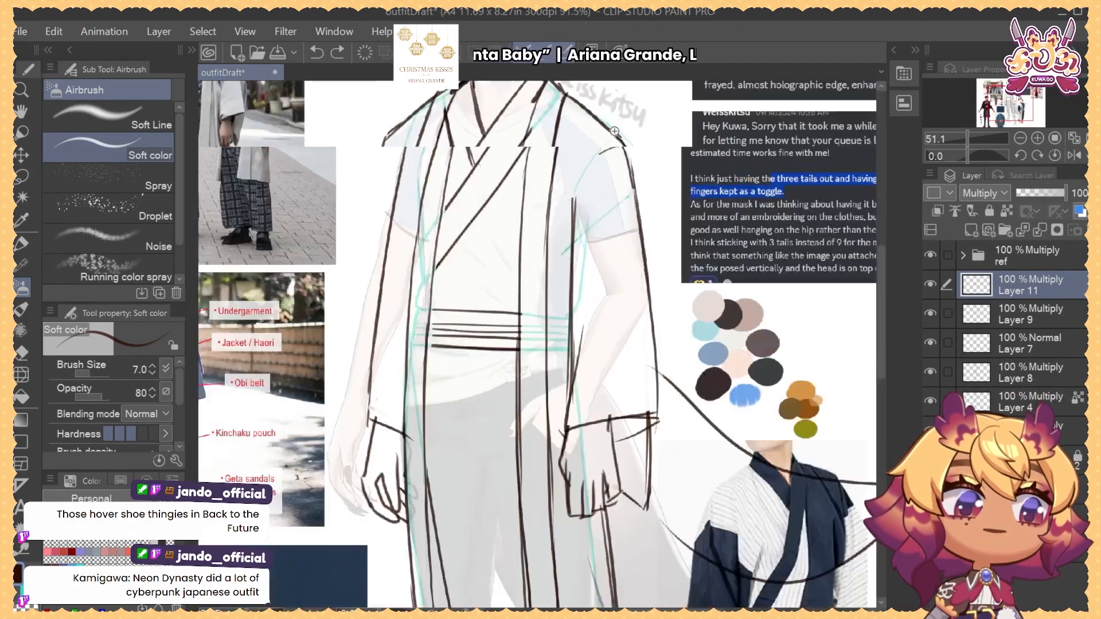
Hide the outfit sketch layers and raise the base character layer's opacity to 100%
scroll(605, 249, up, 2)
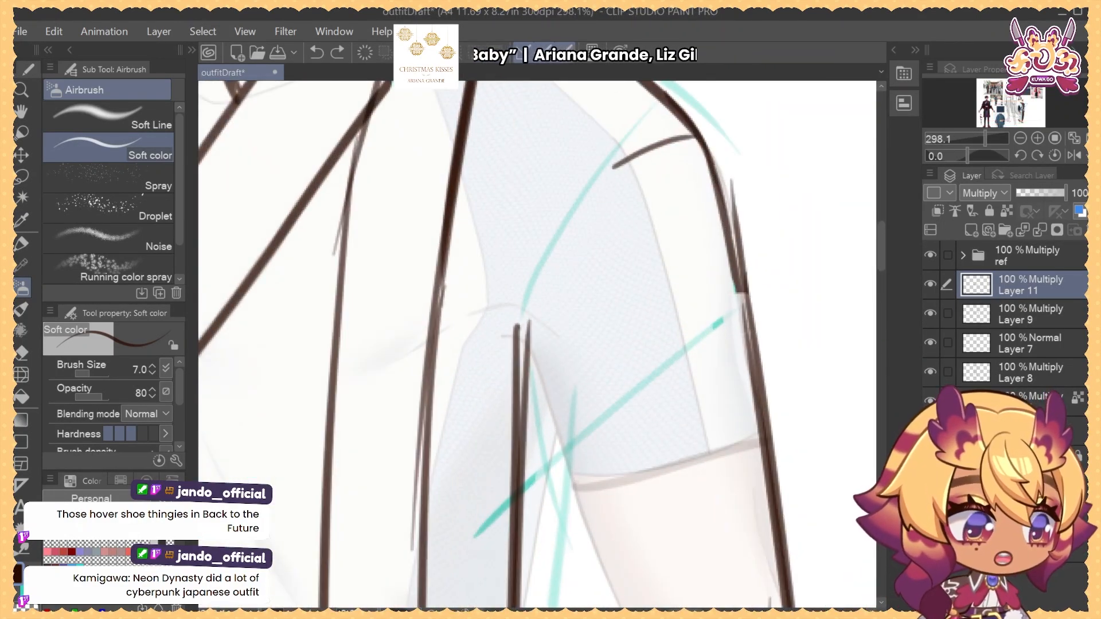
drag(929, 284, 930, 390)
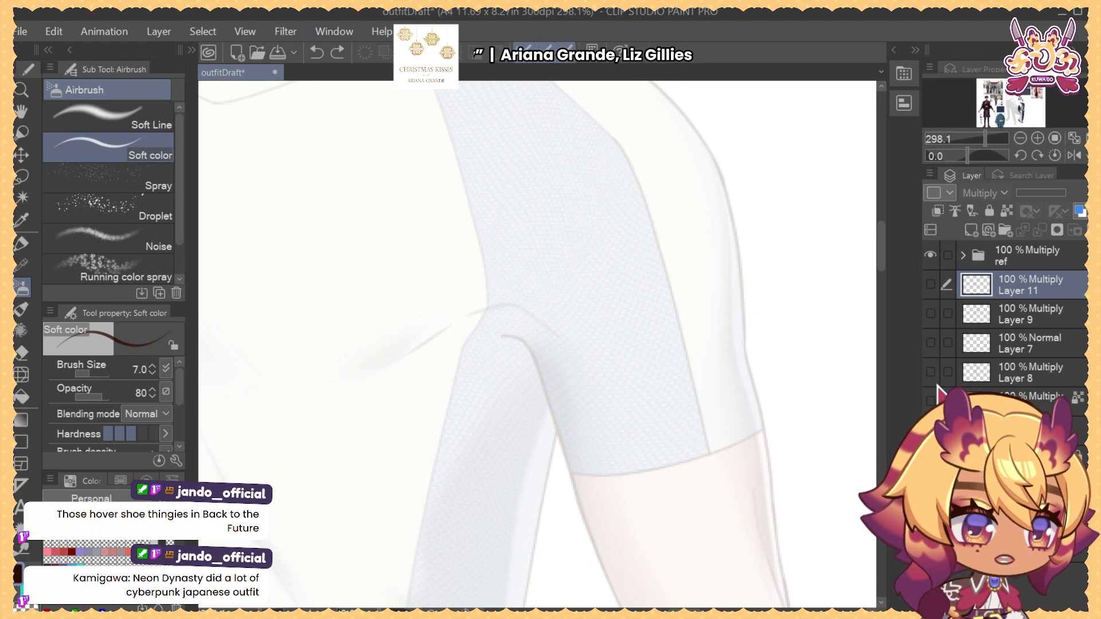
click(1026, 459)
drag(1024, 194, 1085, 198)
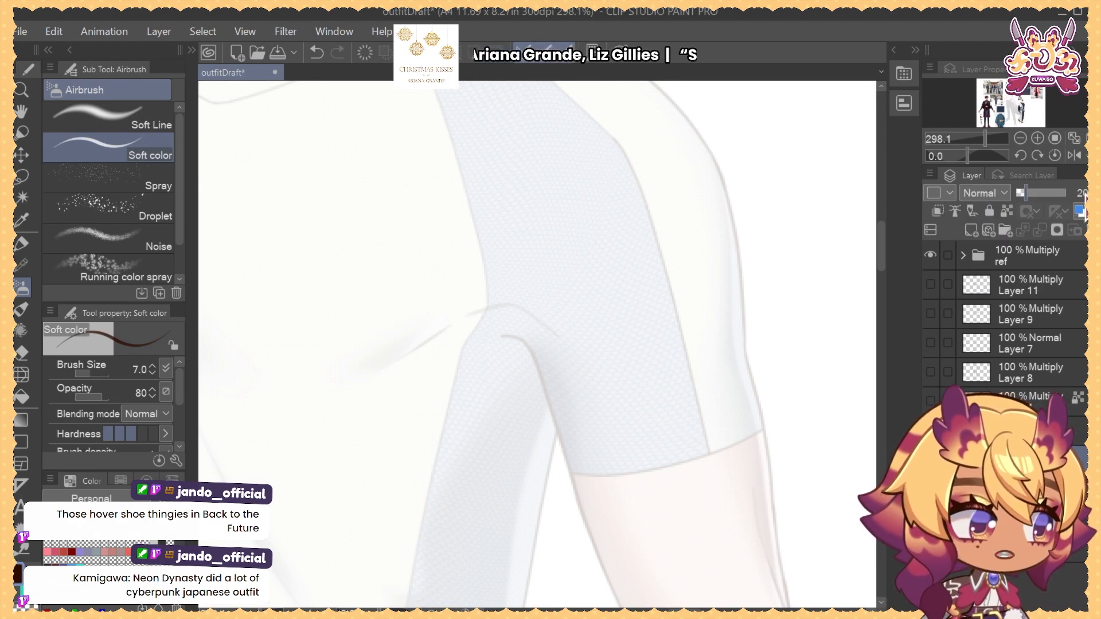
Examine the uncovered base character's shirt, shoulder seams and legs alongside the kimono reference photos
scroll(656, 322, down, 4)
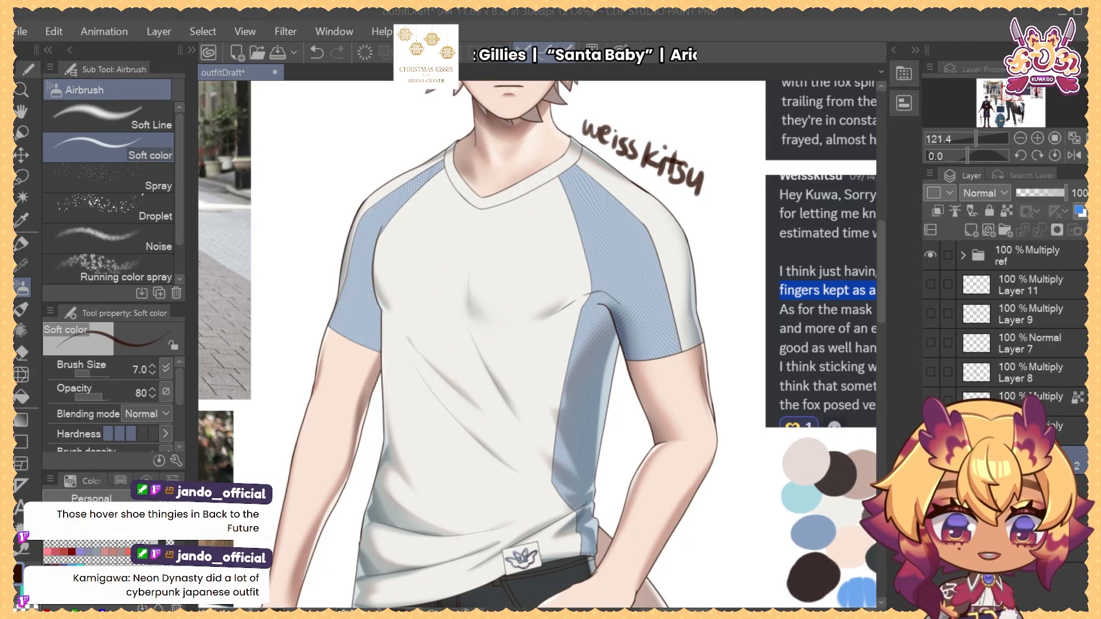
scroll(621, 177, up, 4)
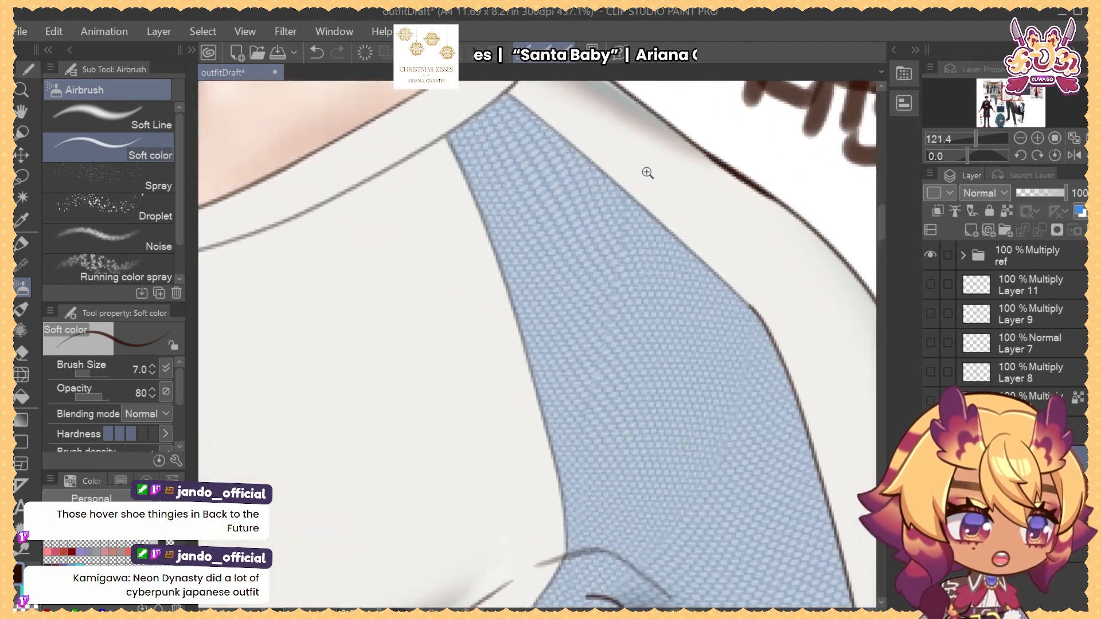
scroll(548, 192, down, 5)
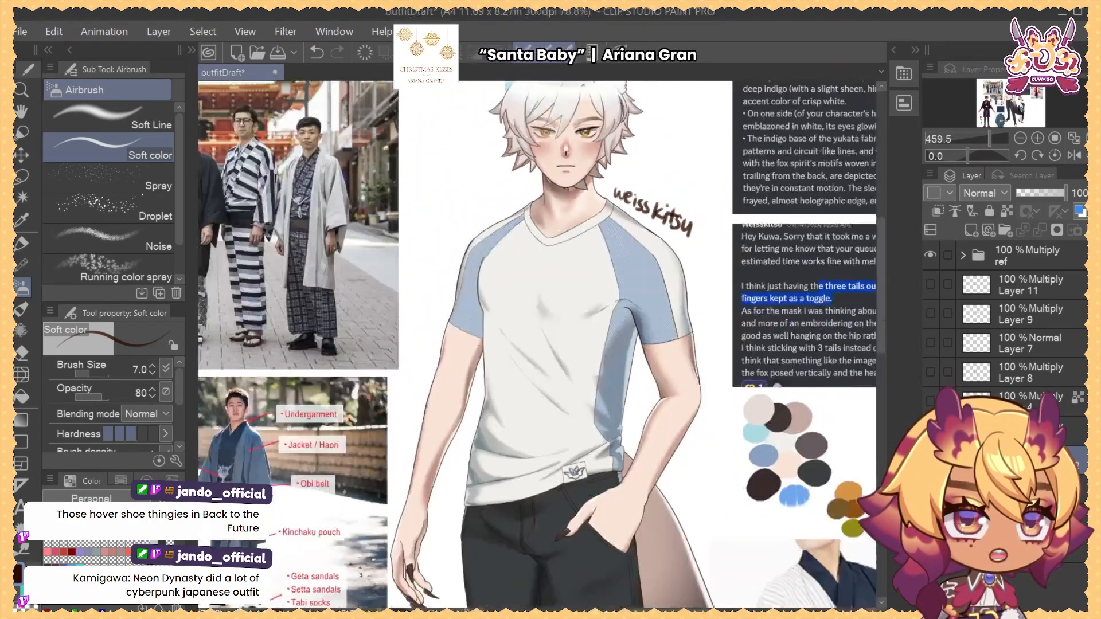
drag(544, 344, 591, 151)
drag(475, 470, 538, 210)
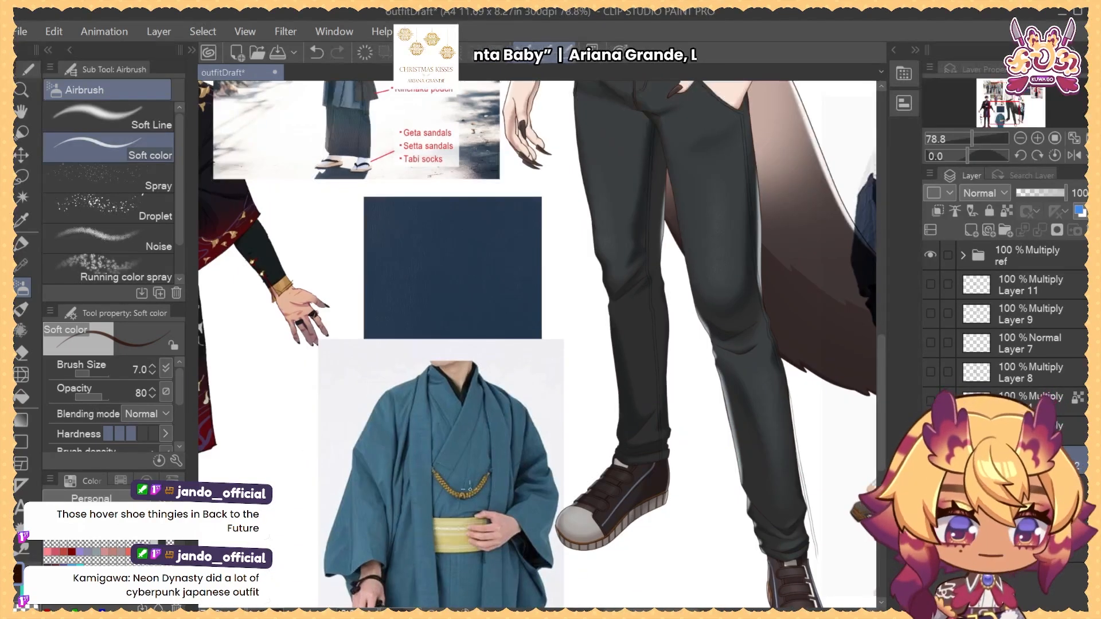
drag(453, 502, 476, 492)
scroll(583, 370, down, 6)
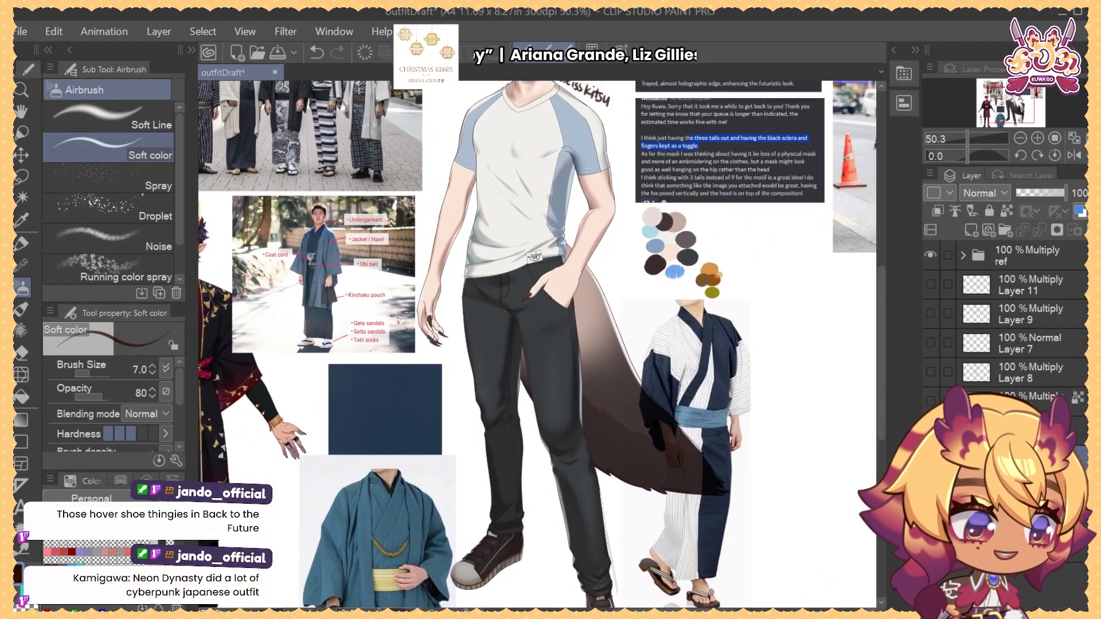
Show the outfit sketch layers again, lower the base character layer's opacity to 14% and lock it
drag(930, 400, 930, 283)
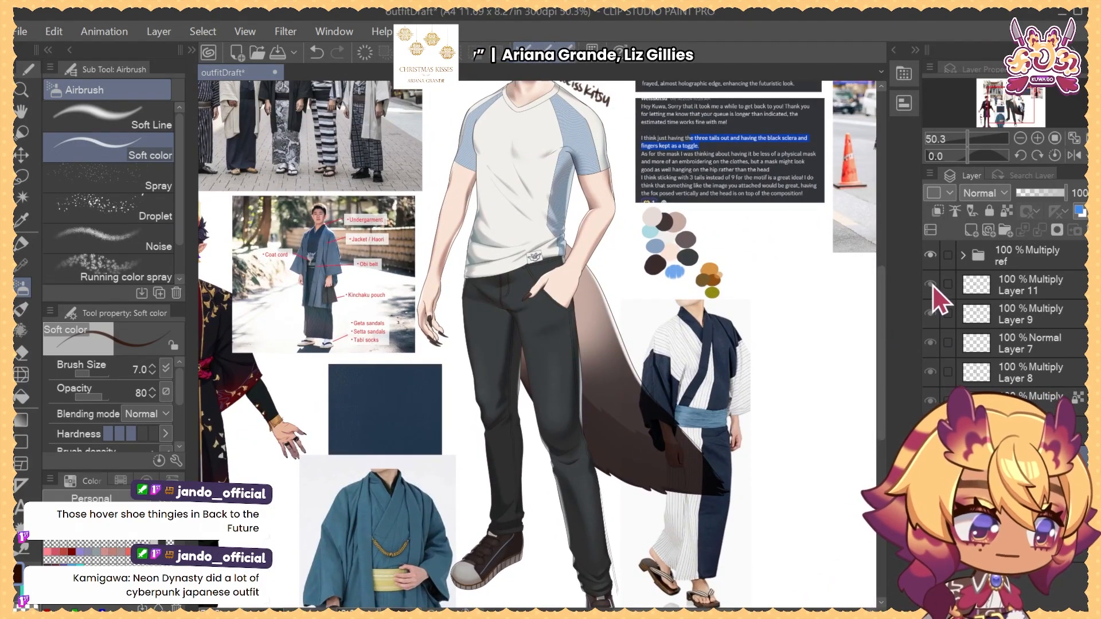
click(1026, 281)
click(1020, 458)
click(1024, 192)
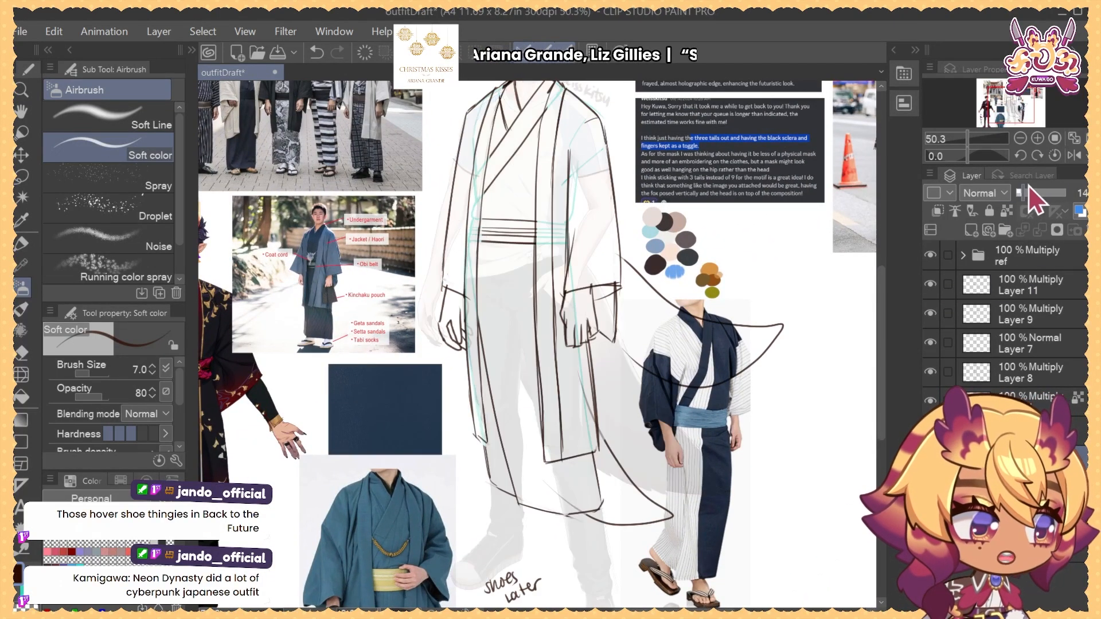
click(990, 211)
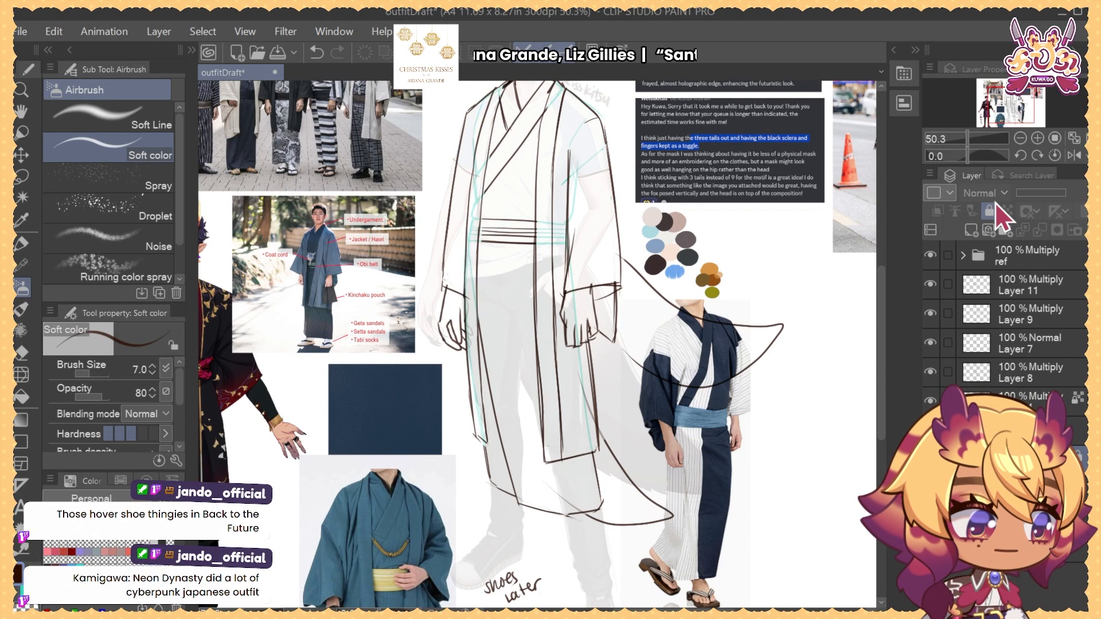
Toggle sketch layer visibility to check the contents of Layers 9 and 11, ending with Layer 11 selected
click(1034, 279)
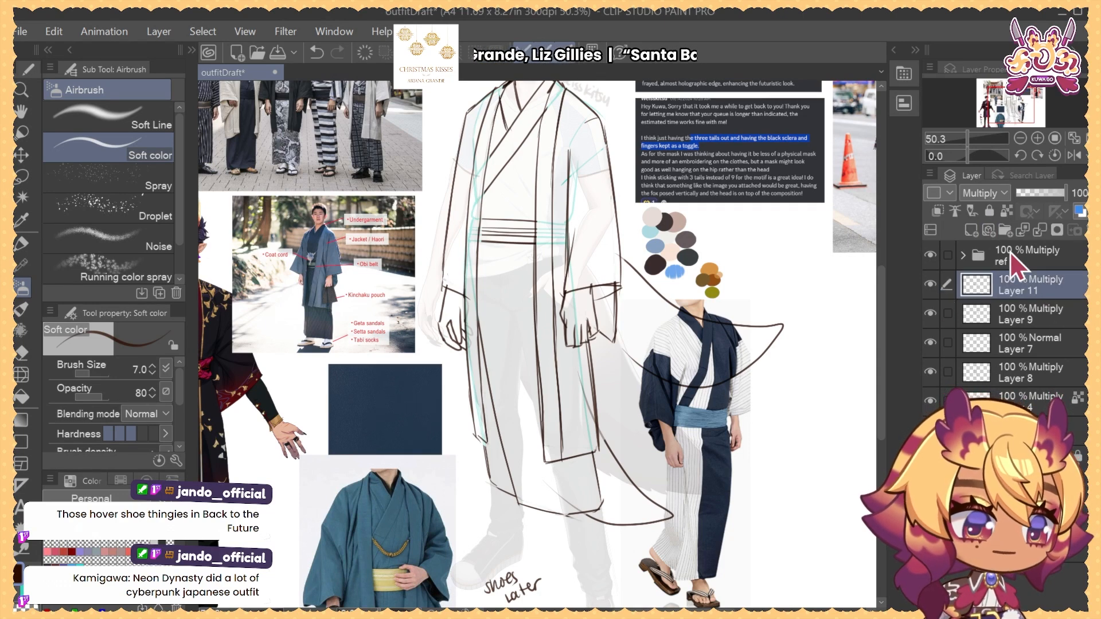
click(929, 316)
click(929, 317)
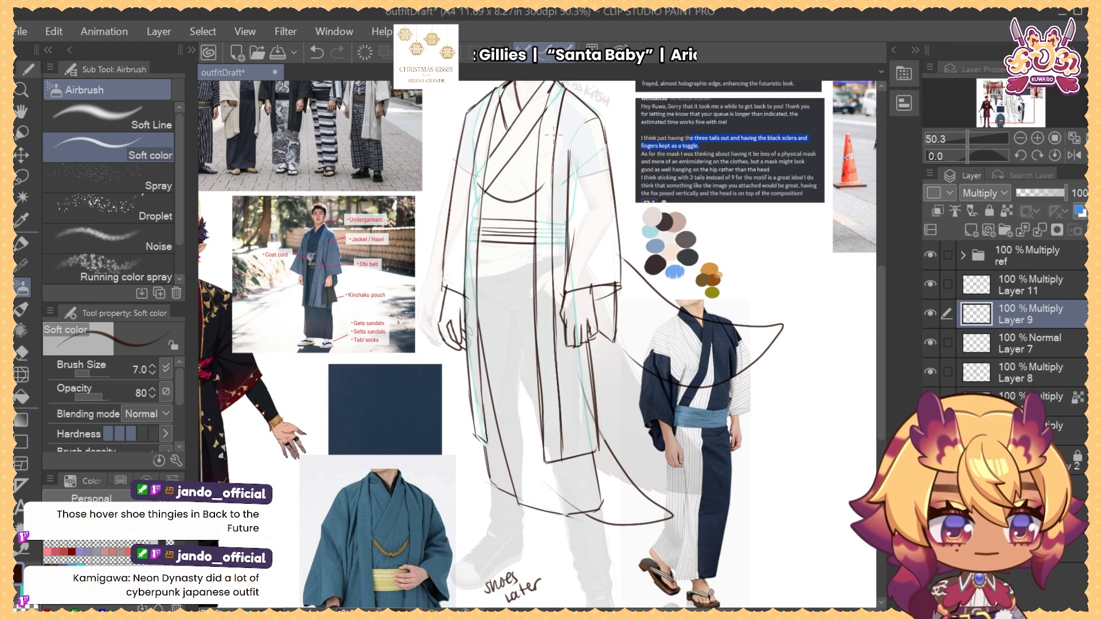
click(929, 314)
click(930, 314)
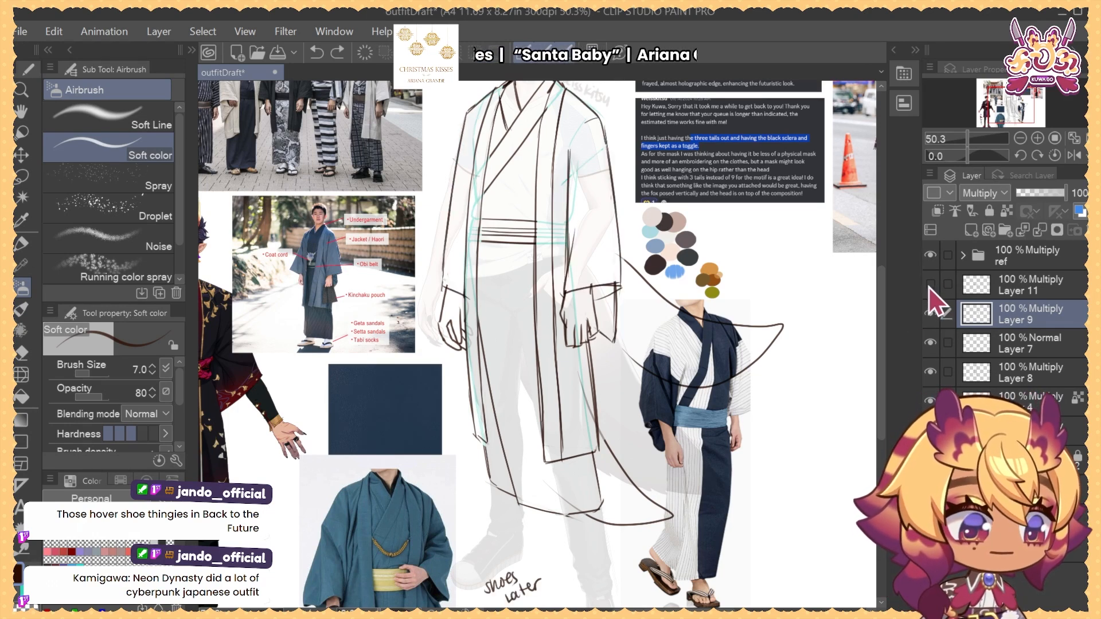
click(1007, 284)
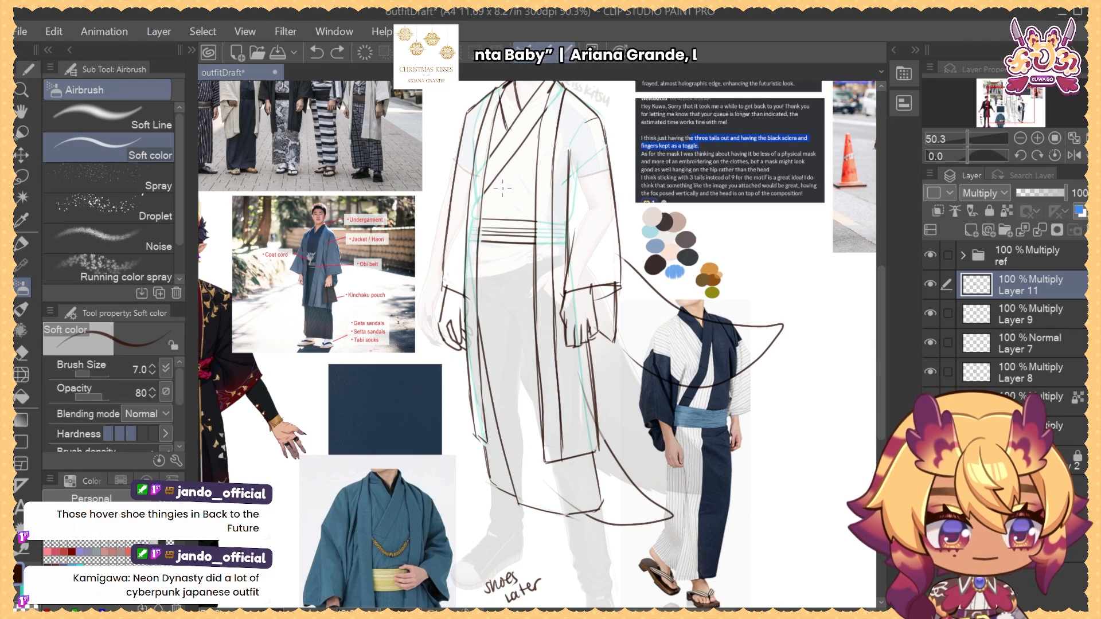
Examine how the coat cord and obi sit on the haori in the labelled reference photo
drag(523, 170, 563, 211)
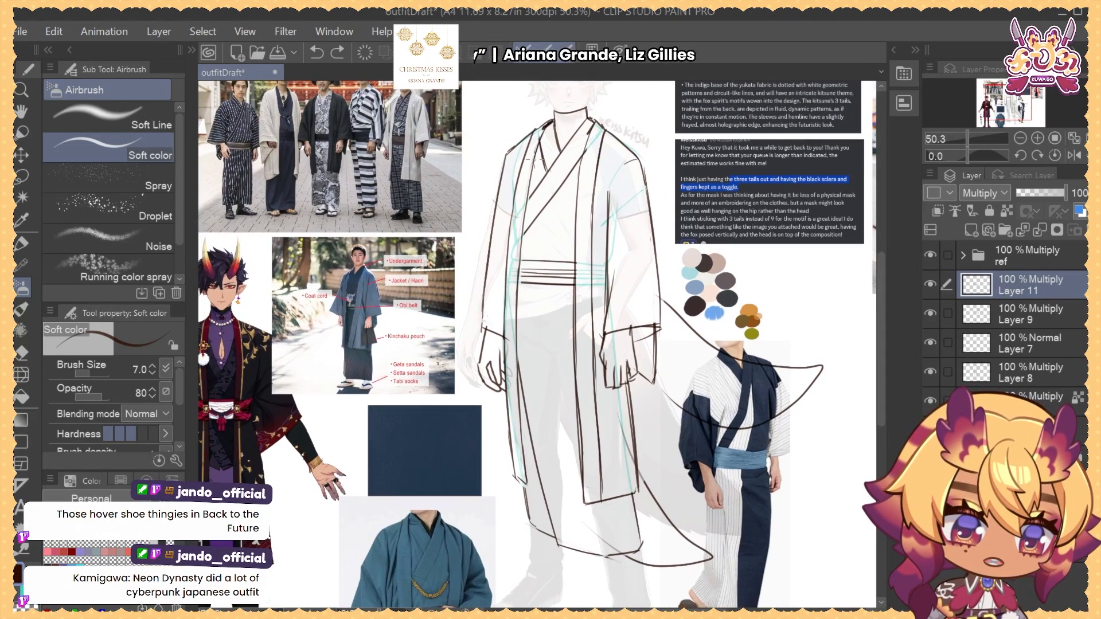
drag(467, 292, 486, 305)
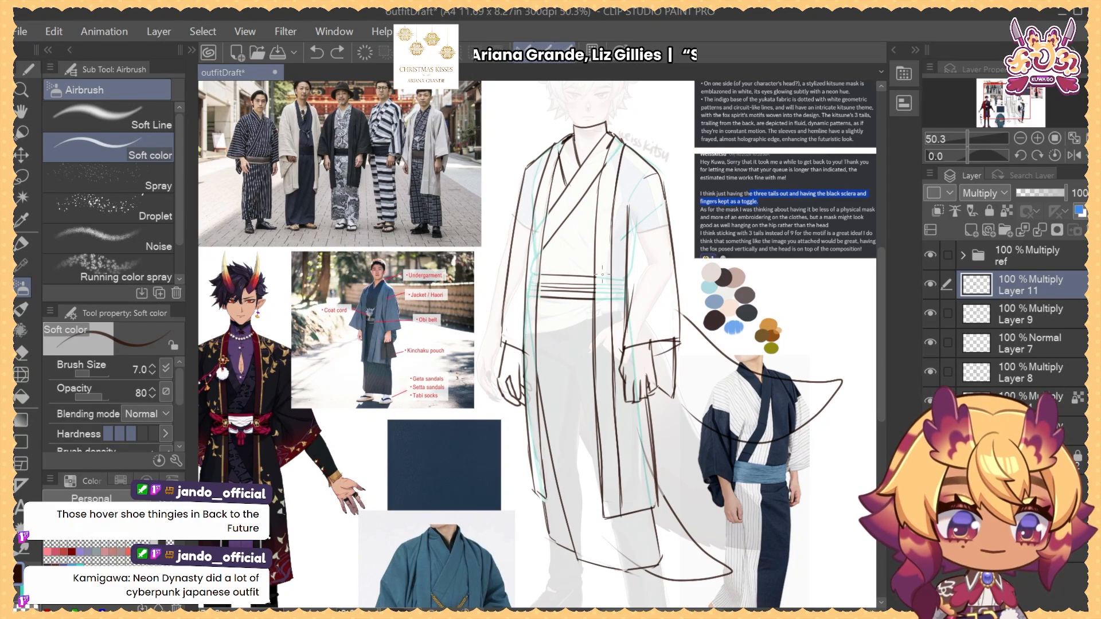
drag(395, 315, 441, 287)
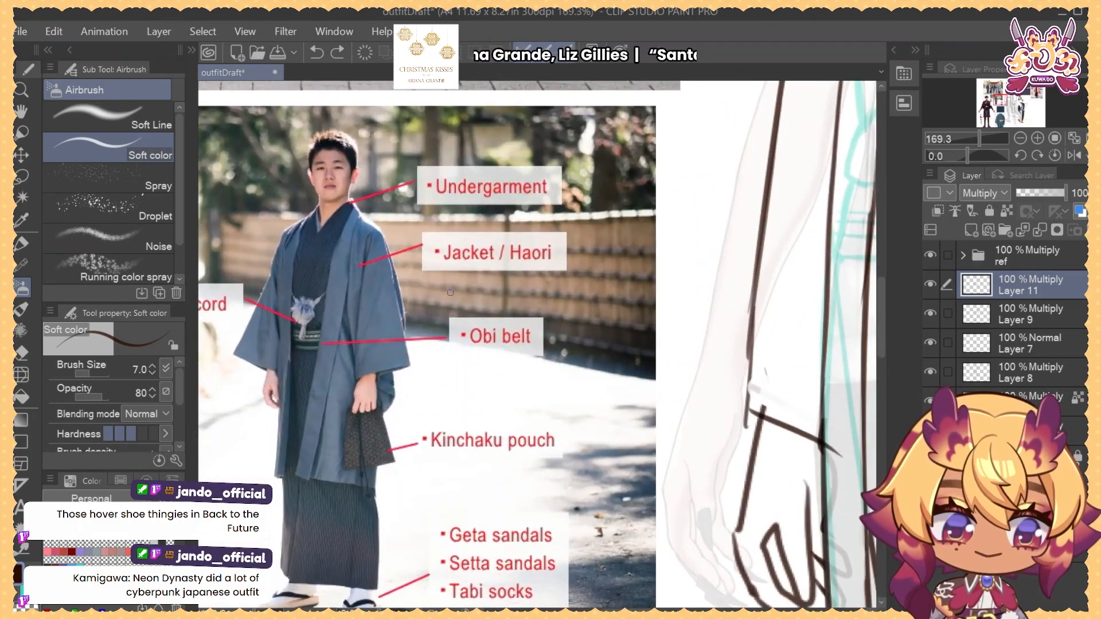
drag(486, 321, 502, 406)
drag(610, 426, 503, 371)
drag(528, 208, 523, 236)
mouse_move(534, 243)
mouse_down()
mouse_move(556, 127)
mouse_move(551, 162)
mouse_up()
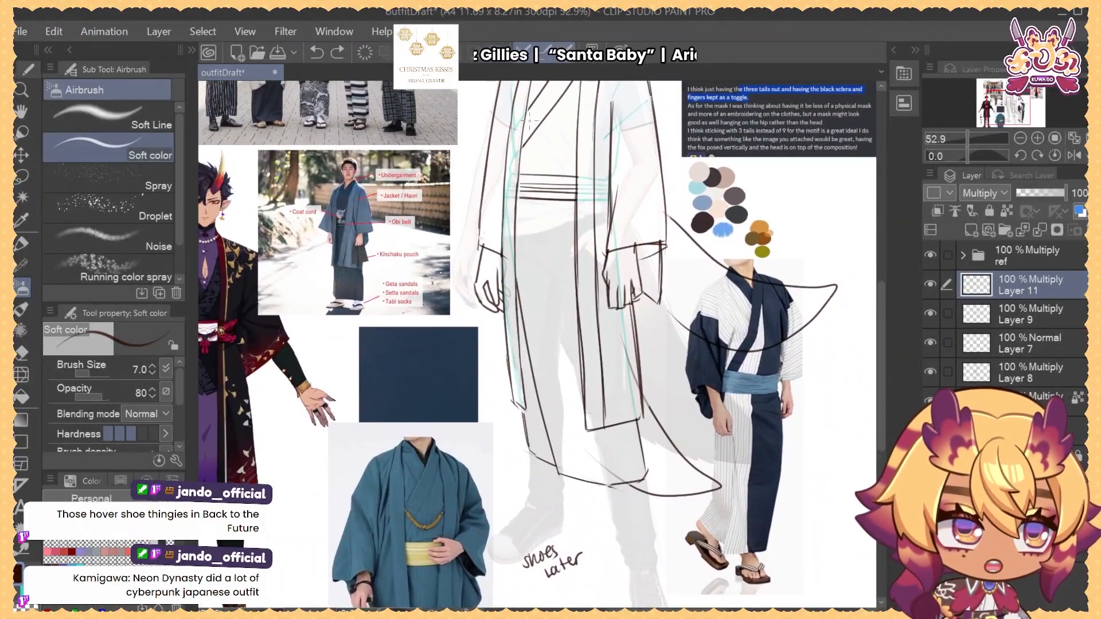
drag(525, 126, 524, 147)
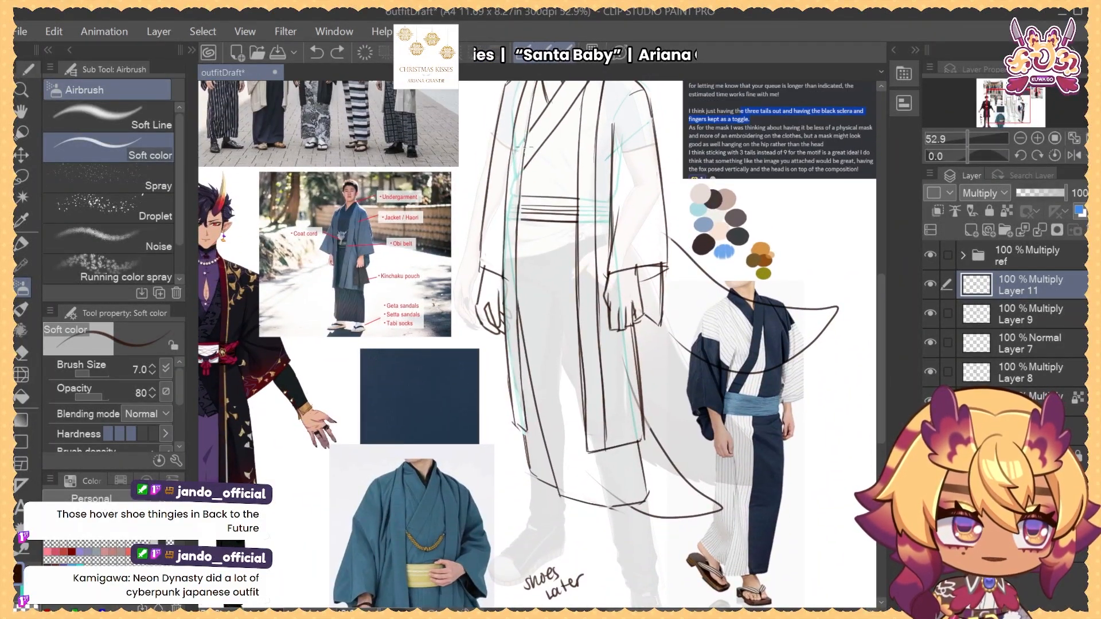
Mark two attachment dots for the coat cord on the haori's inner edges at chest height
scroll(569, 139, up, 2)
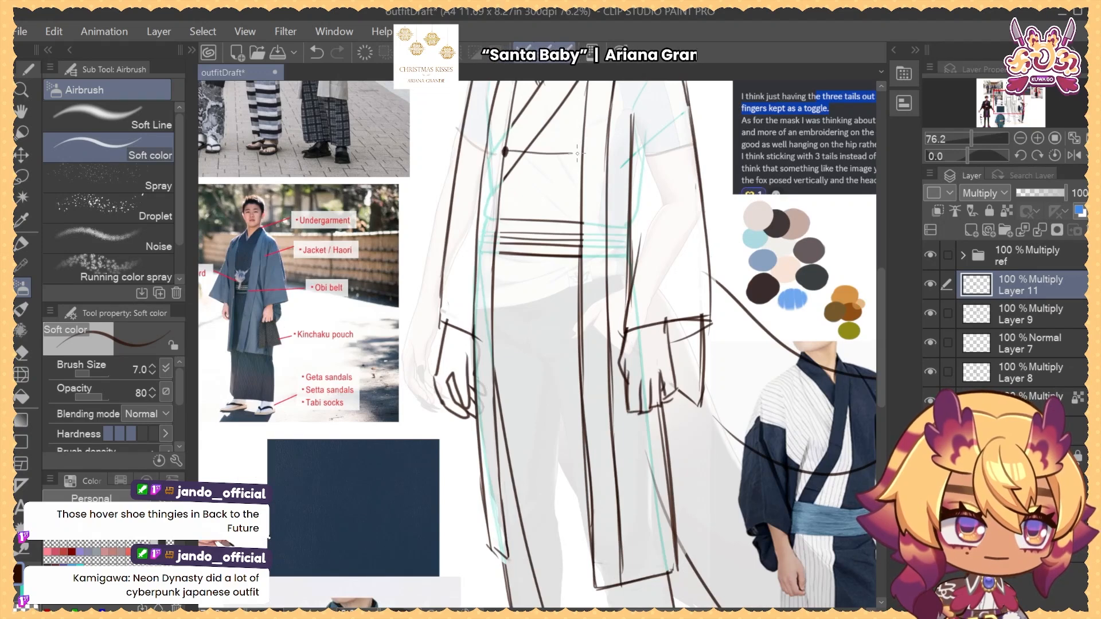
drag(580, 150, 574, 232)
key(e)
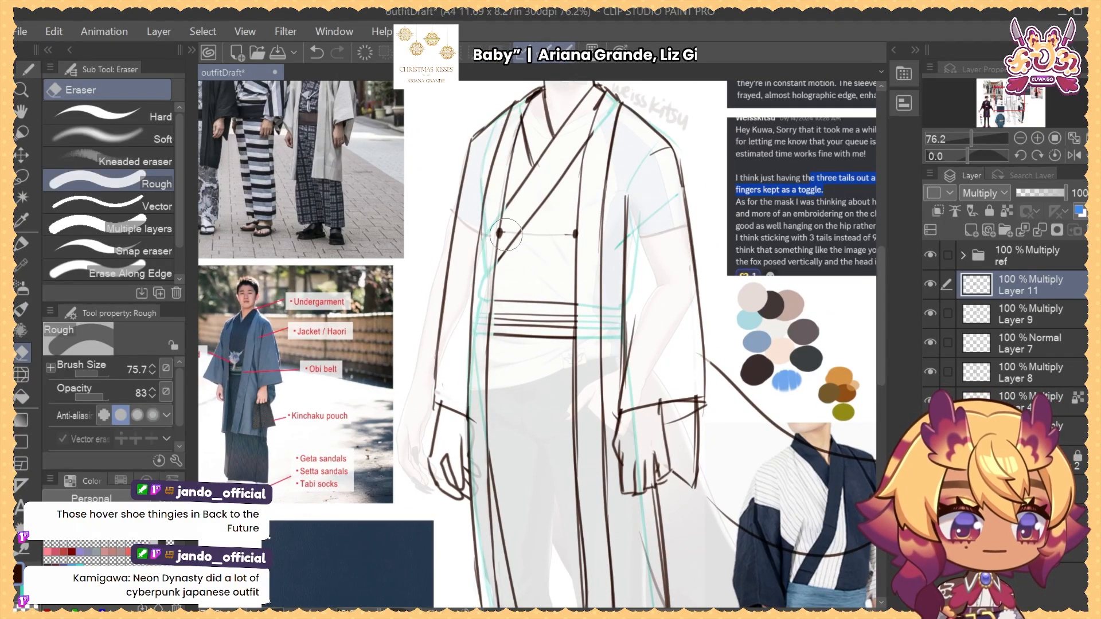
key(b)
key(b)
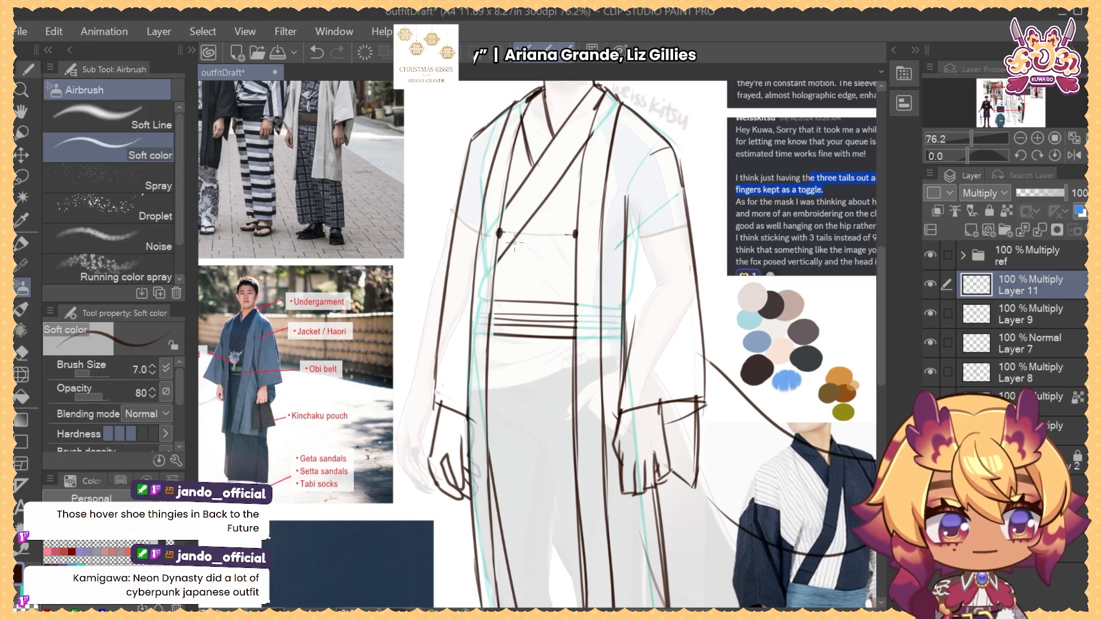
Sketch a sagging coat cord between the two chest dots, undoing and redrawing the curve
mouse_move(502, 233)
mouse_down()
mouse_move(558, 231)
mouse_move(536, 236)
mouse_move(572, 233)
mouse_up()
key(ctrl+z)
key(ctrl+z)
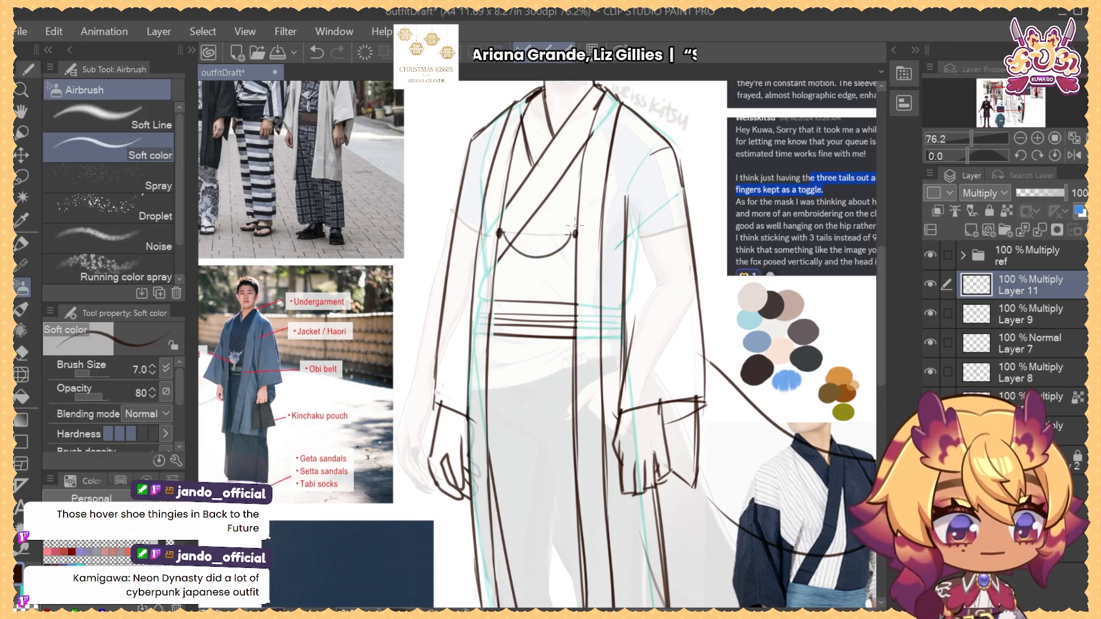
key(ctrl+z)
drag(502, 231, 575, 233)
Move the teal kimono photo beside the sketch's torso and draw a small ring at the coat cord's lowest point on Layer 11
scroll(575, 233, down, 3)
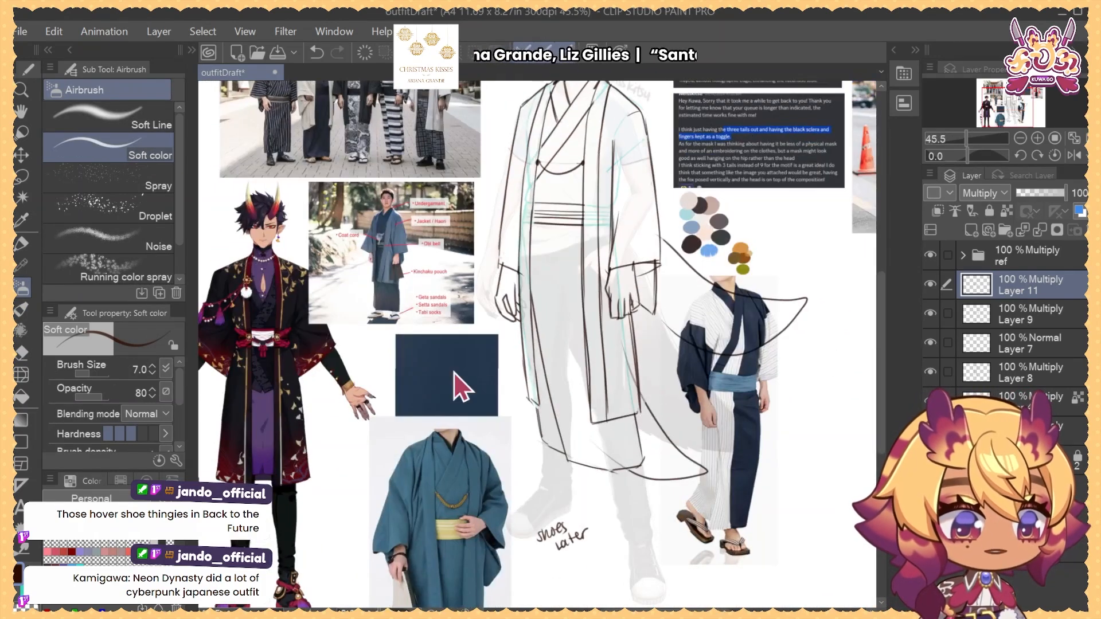
drag(467, 508, 458, 175)
ctrl+shift+click(574, 167)
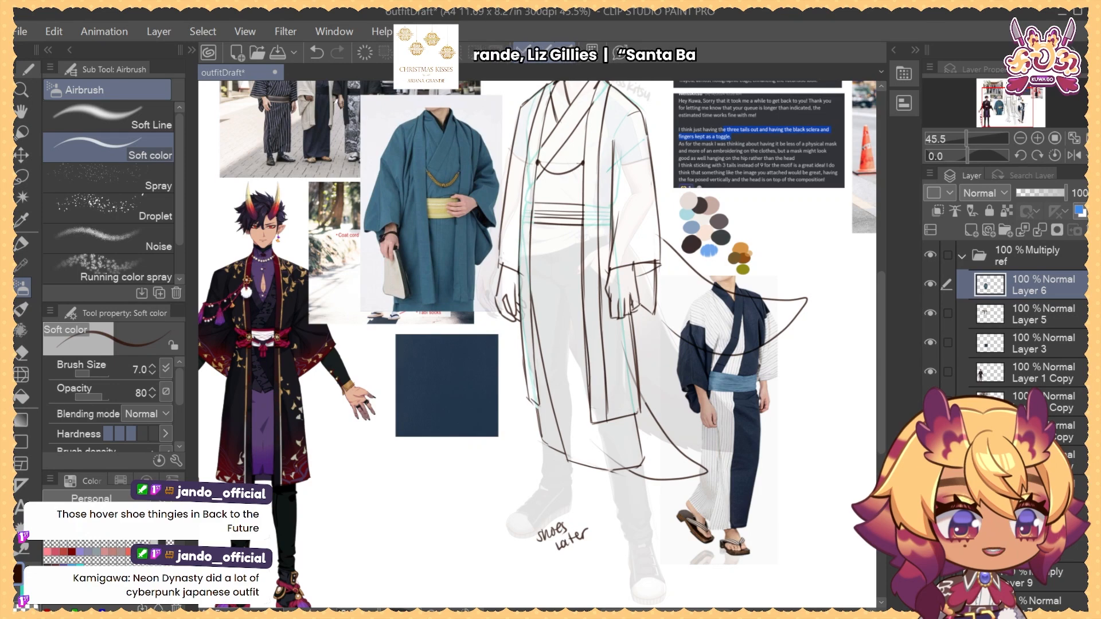
scroll(563, 146, up, 5)
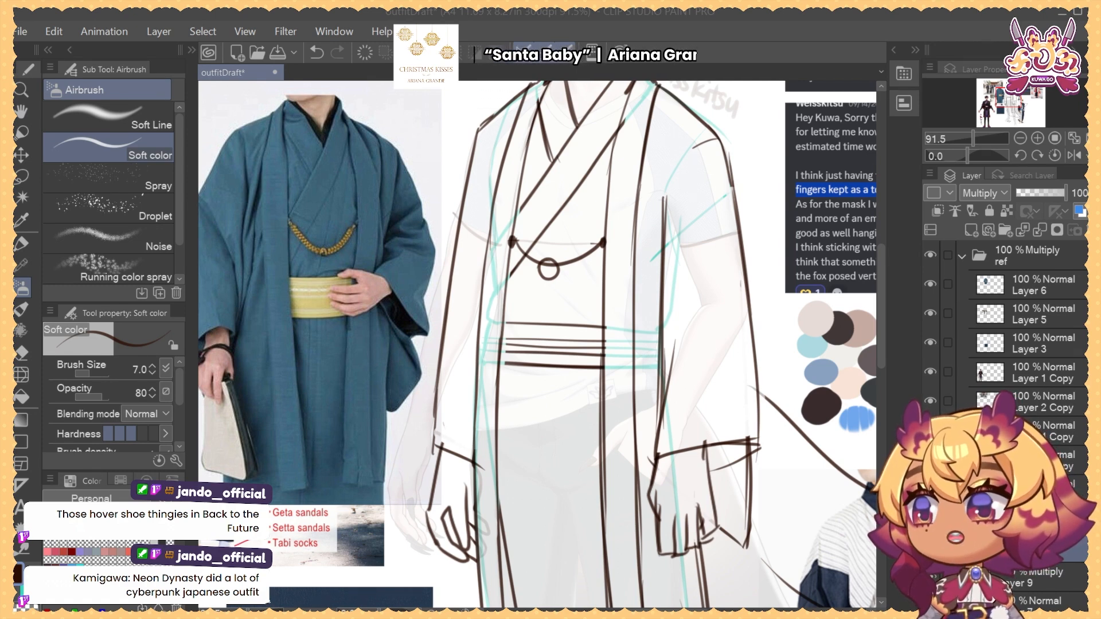
click(961, 256)
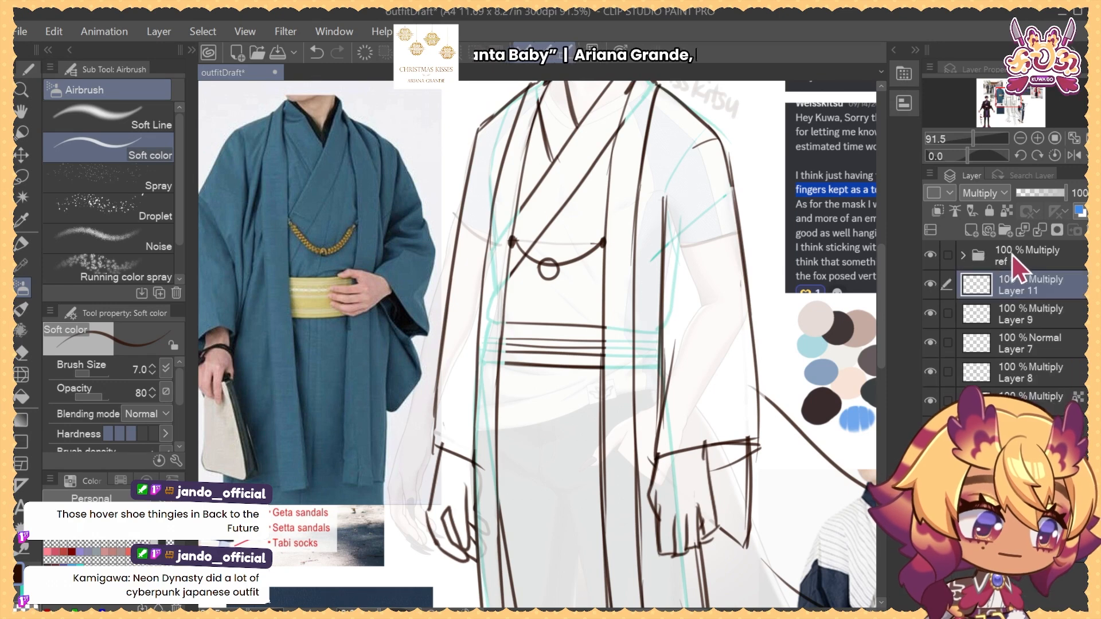
Paste the red decorative knot reference image onto a new layer above Layer 6 in the ref folder
click(962, 256)
click(1054, 290)
key(ctrl+v)
drag(512, 376, 627, 452)
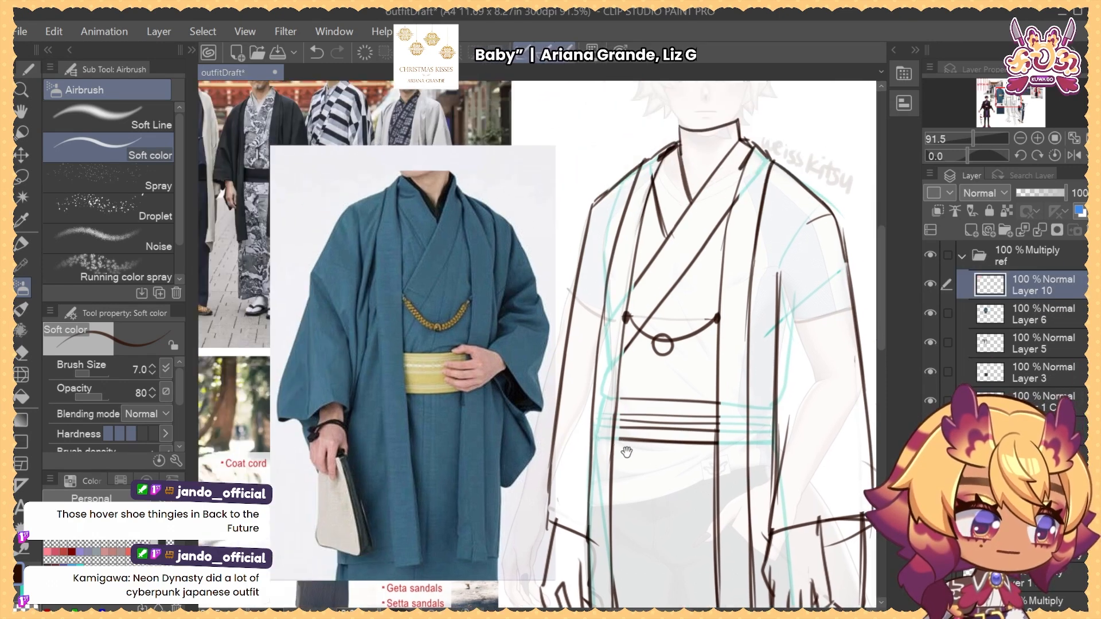
drag(475, 336, 758, 569)
Copy the last round knot with its vertical cords onto its own layer and delete the full knot sheet on Layer 10
key(m)
click(136, 119)
mouse_move(373, 263)
mouse_down()
mouse_move(519, 287)
mouse_move(580, 365)
mouse_up()
key(ctrl+d)
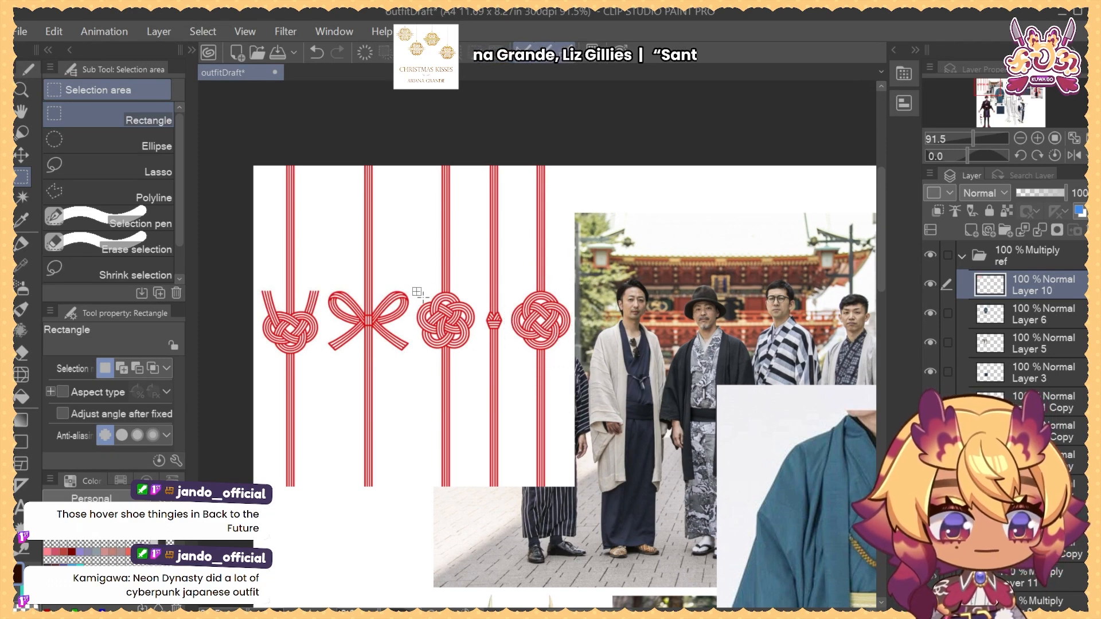
drag(515, 153, 548, 229)
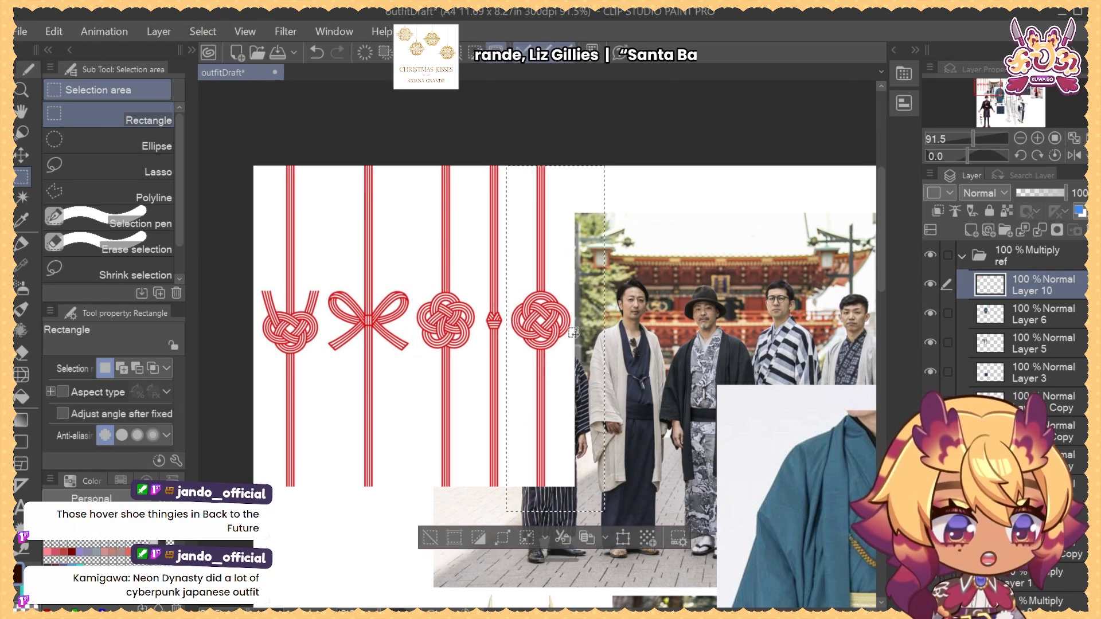
key(ctrl+c)
key(ctrl+v)
click(1044, 317)
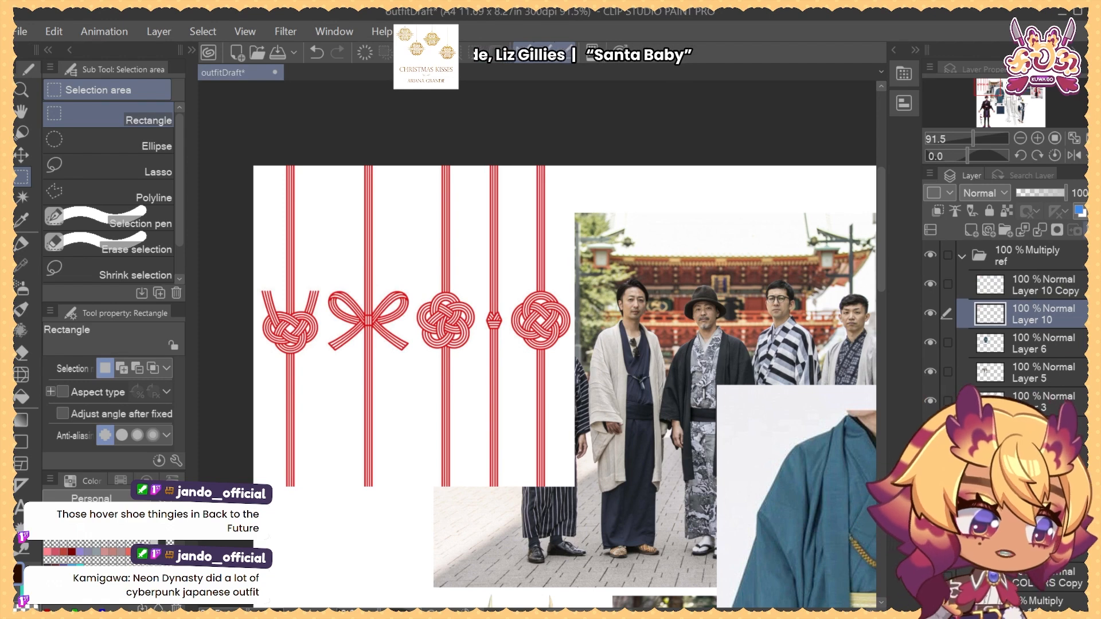
click(1091, 230)
Move the copied red knot strip over the sketched haori's front beside the sleeve
drag(746, 477, 556, 379)
key(b)
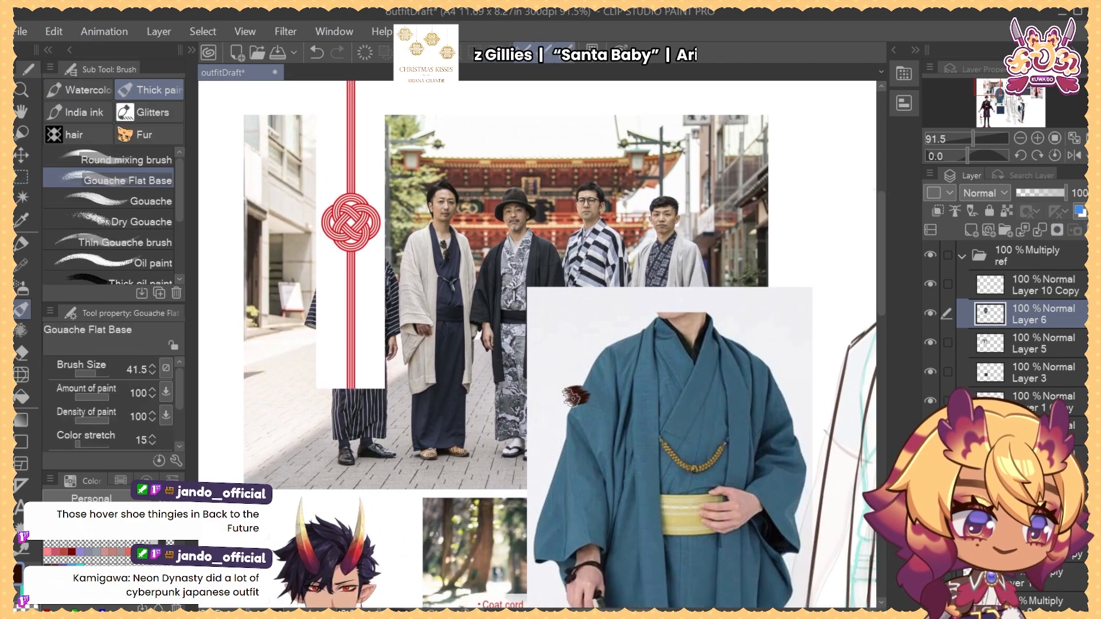
scroll(575, 396, down, 5)
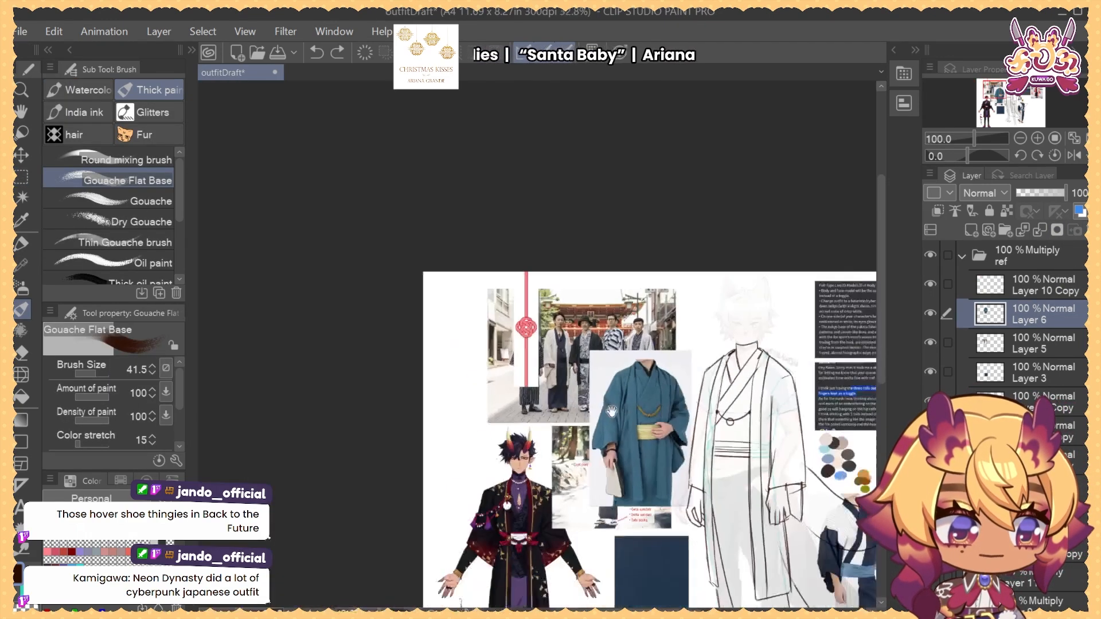
key(b)
mouse_move(405, 291)
mouse_down()
mouse_move(682, 379)
mouse_move(634, 370)
mouse_move(656, 381)
mouse_up()
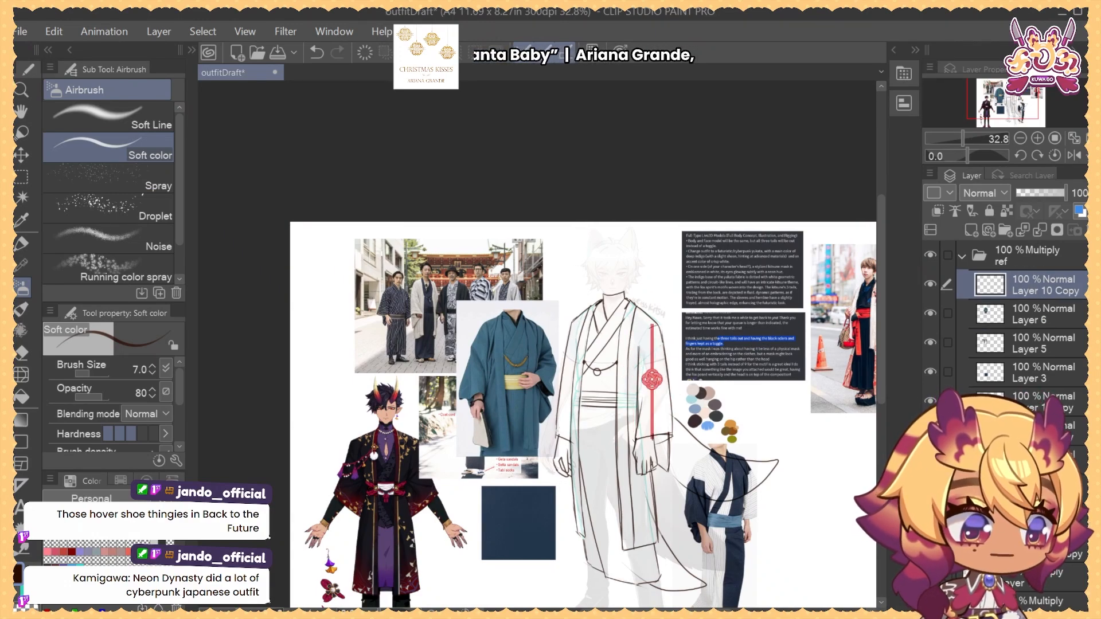
Lower the red knot reference layer's opacity to 33% beside the haori's sleeve
scroll(975, 321, down, 5)
click(1009, 386)
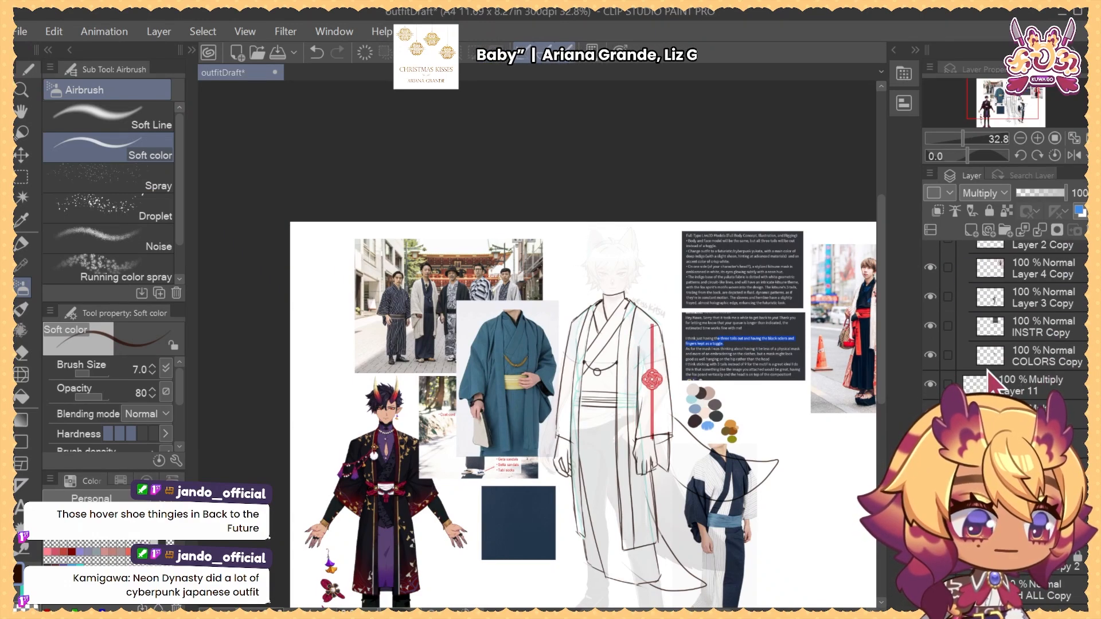
scroll(602, 381, up, 5)
key(e)
drag(625, 348, 608, 343)
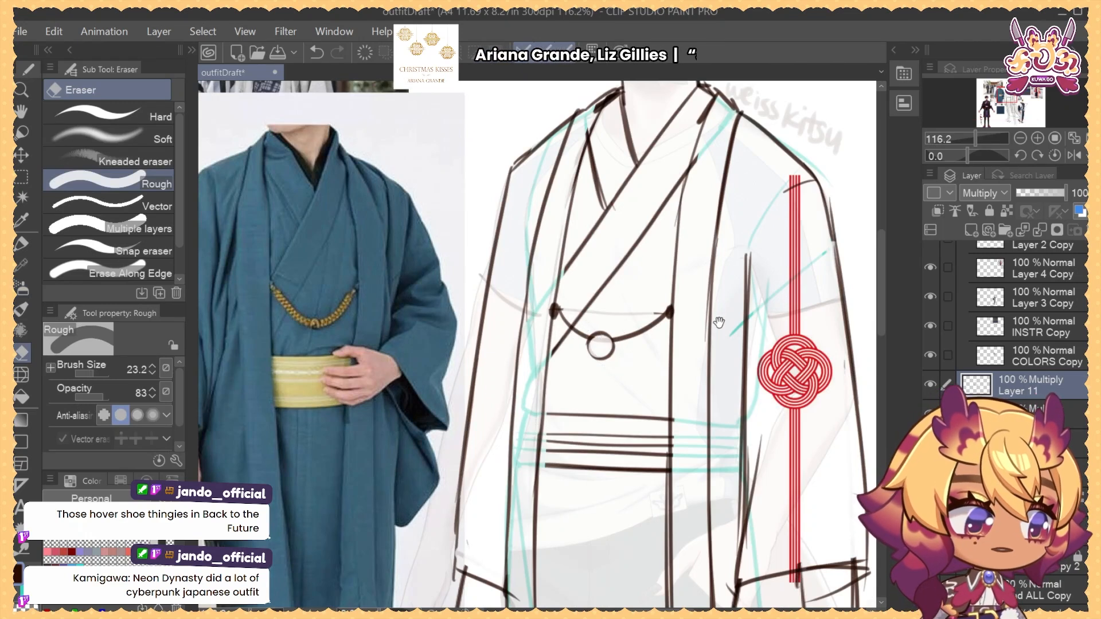
drag(719, 323, 681, 322)
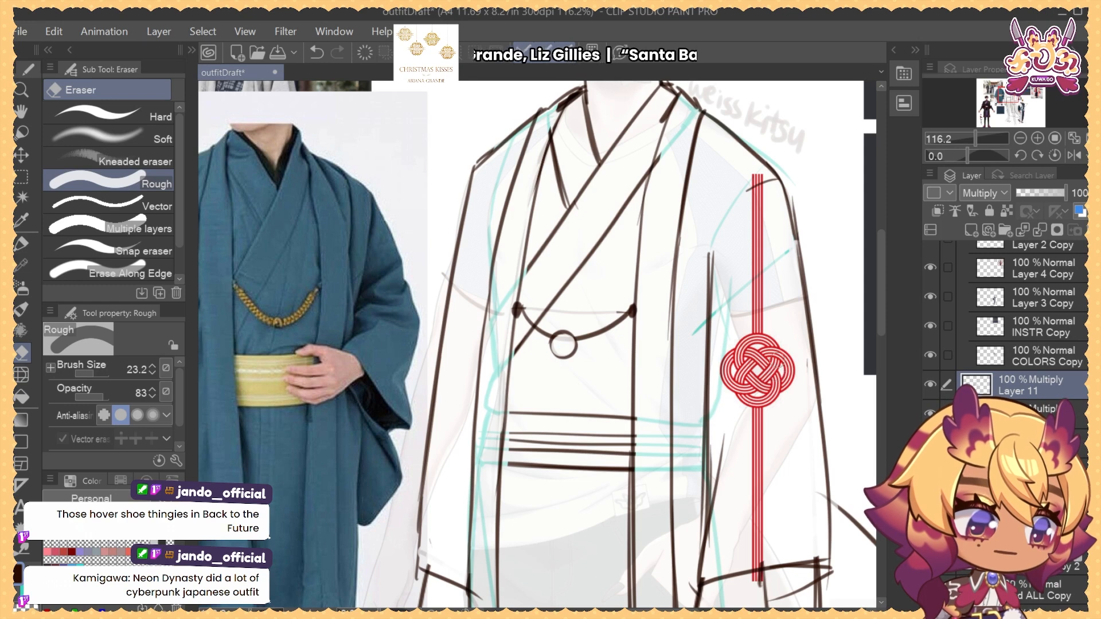
ctrl+shift+click(782, 384)
click(1031, 196)
ctrl+shift+click(768, 362)
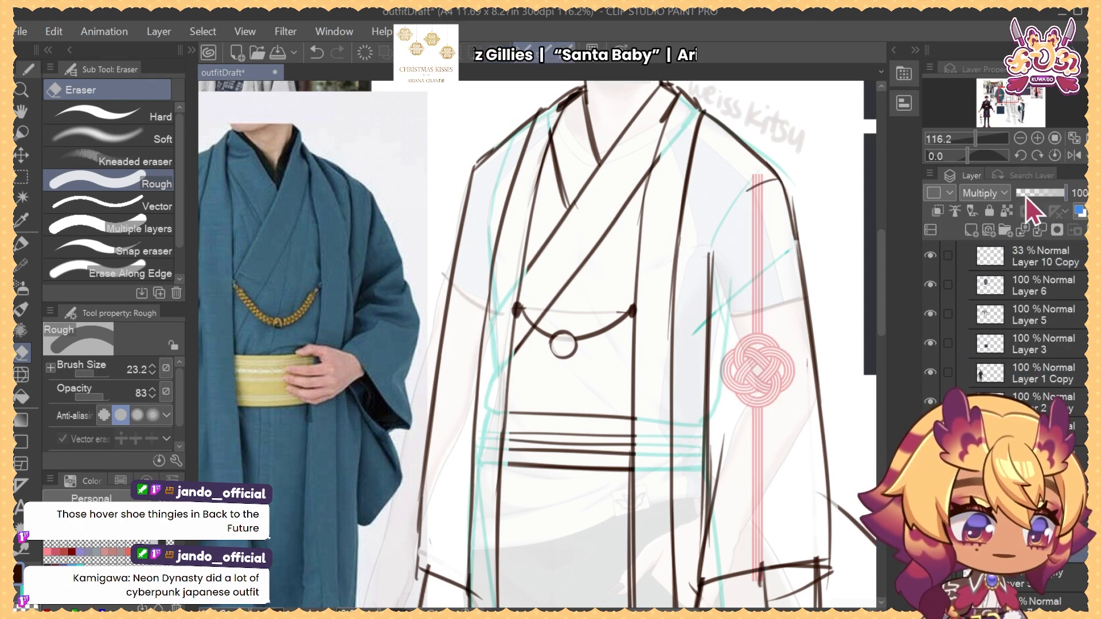
Trace the round woven knot in dark brown over the faded reference using the Soft color airbrush at size 17 with higher hardness
scroll(768, 362, up, 5)
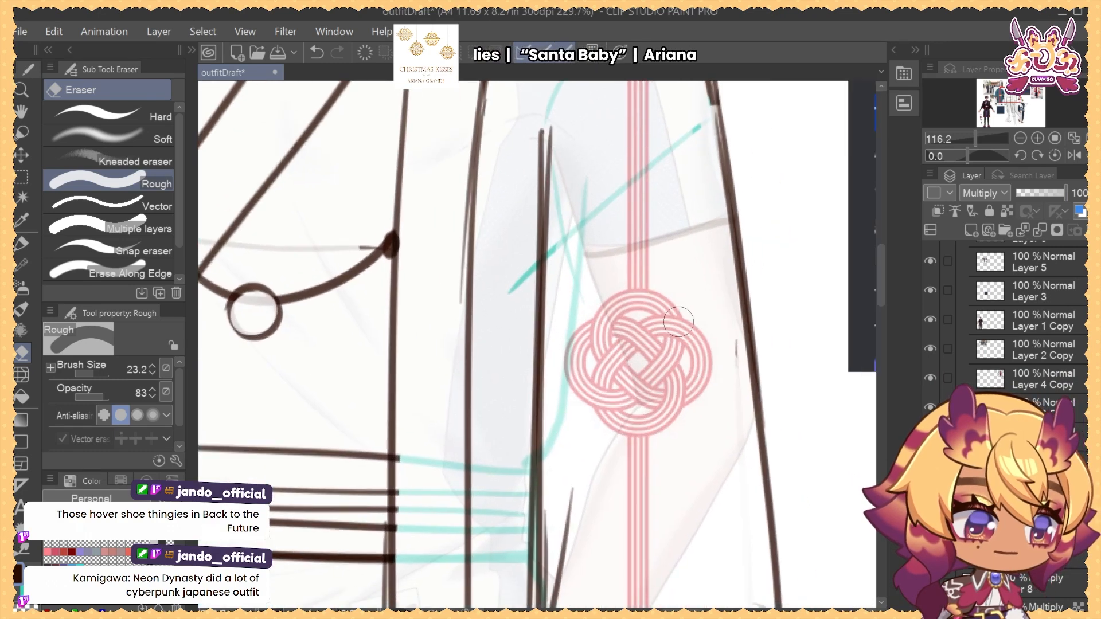
key(b)
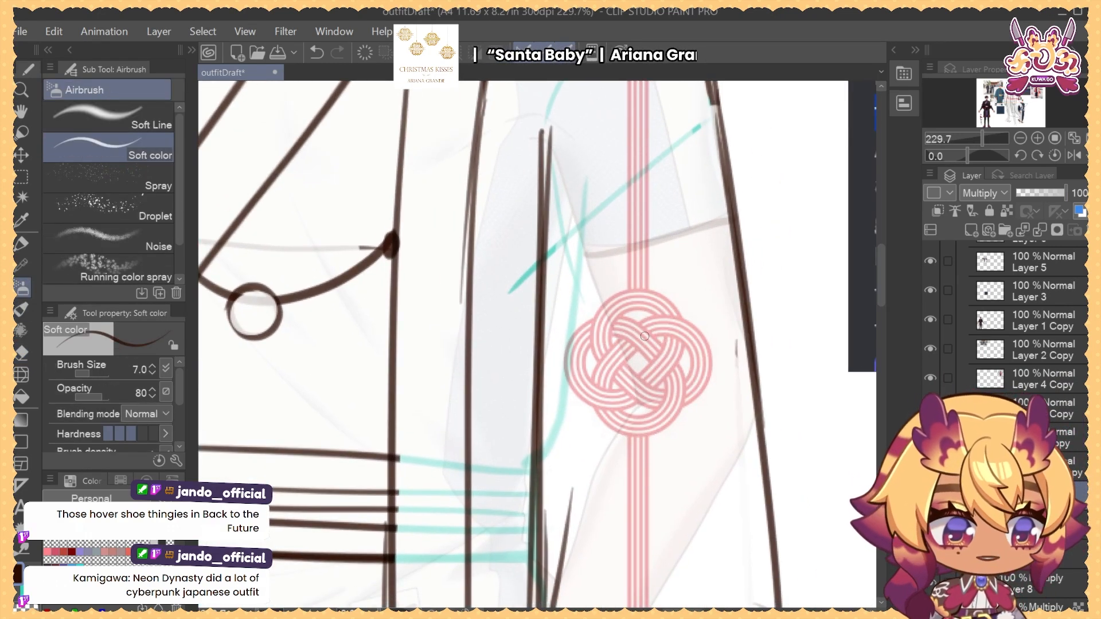
key(bracketright)
key(bracketright)
key(bracketright)
key(bracketright)
key(bracketright)
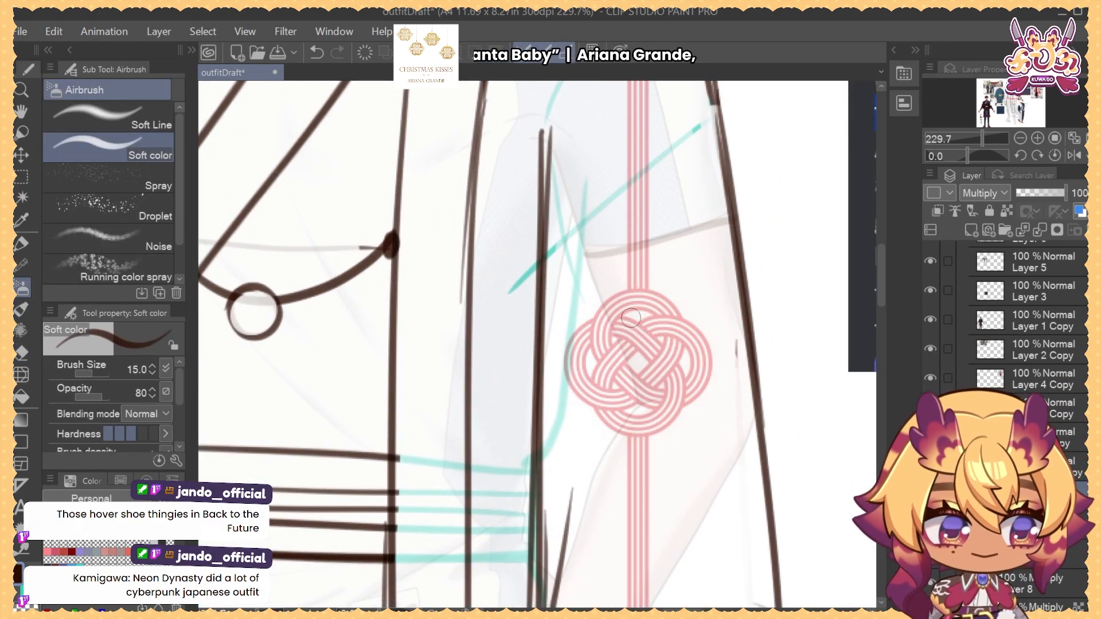
drag(629, 330, 550, 332)
key(ctrl+z)
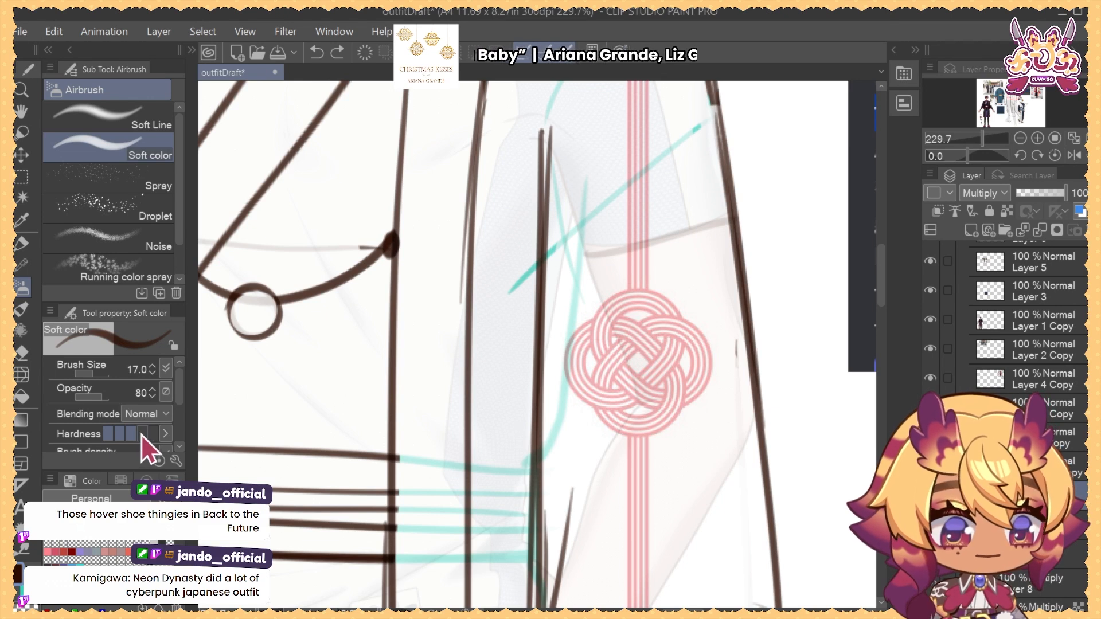
mouse_move(623, 327)
mouse_down()
mouse_move(578, 363)
mouse_move(590, 392)
mouse_move(632, 388)
mouse_move(670, 338)
mouse_move(655, 304)
mouse_move(613, 307)
mouse_move(650, 347)
mouse_move(632, 333)
mouse_move(585, 336)
mouse_move(581, 379)
mouse_move(631, 395)
mouse_move(671, 351)
mouse_move(672, 307)
mouse_move(627, 299)
mouse_move(598, 340)
mouse_move(623, 378)
mouse_move(664, 397)
mouse_move(688, 375)
mouse_move(680, 338)
mouse_move(643, 334)
mouse_move(611, 362)
mouse_move(641, 307)
mouse_move(591, 328)
mouse_move(574, 372)
mouse_move(631, 402)
mouse_move(680, 349)
mouse_move(672, 307)
mouse_move(625, 302)
mouse_move(576, 359)
mouse_move(588, 391)
mouse_move(638, 388)
mouse_move(666, 361)
mouse_move(675, 328)
mouse_move(660, 307)
mouse_move(628, 297)
mouse_move(601, 319)
mouse_move(602, 357)
mouse_move(627, 384)
mouse_move(671, 401)
mouse_move(657, 347)
mouse_move(668, 315)
mouse_move(679, 359)
mouse_move(615, 302)
mouse_move(600, 338)
mouse_move(624, 380)
mouse_move(678, 396)
mouse_move(699, 355)
mouse_move(682, 334)
mouse_move(644, 332)
mouse_move(612, 358)
mouse_move(607, 407)
mouse_move(648, 424)
mouse_move(667, 410)
mouse_move(671, 386)
mouse_move(630, 301)
mouse_up()
key(ctrl+z)
key(ctrl+z)
key(ctrl+z)
key(ctrl+z)
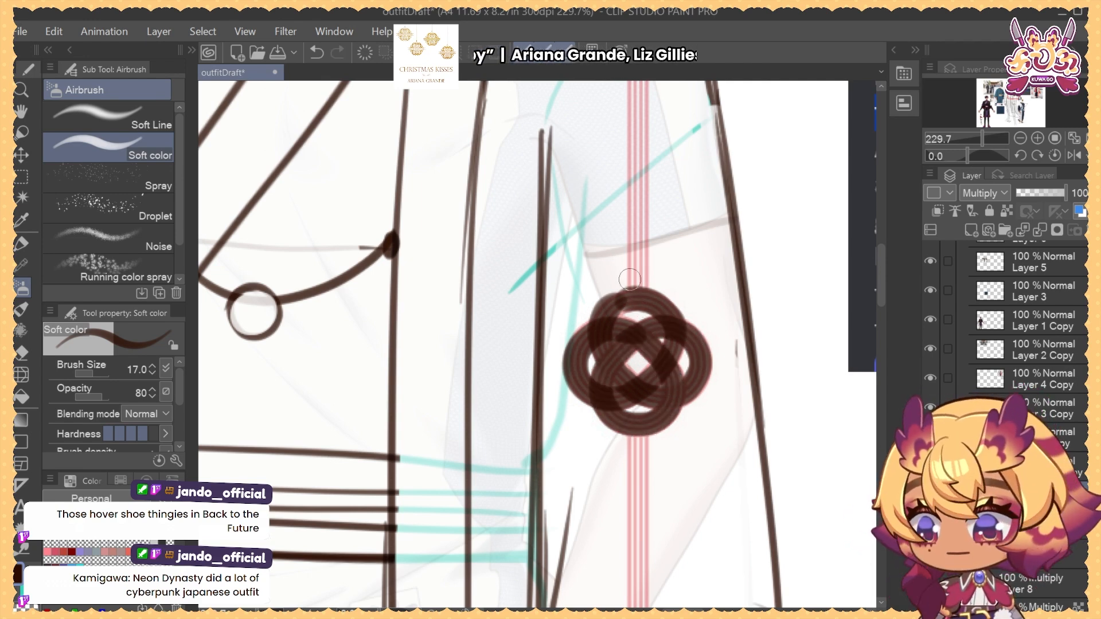
Set Layer 11's opacity to 61% and reduce the Rough eraser to size 6 for detailing the traced knot
key(e)
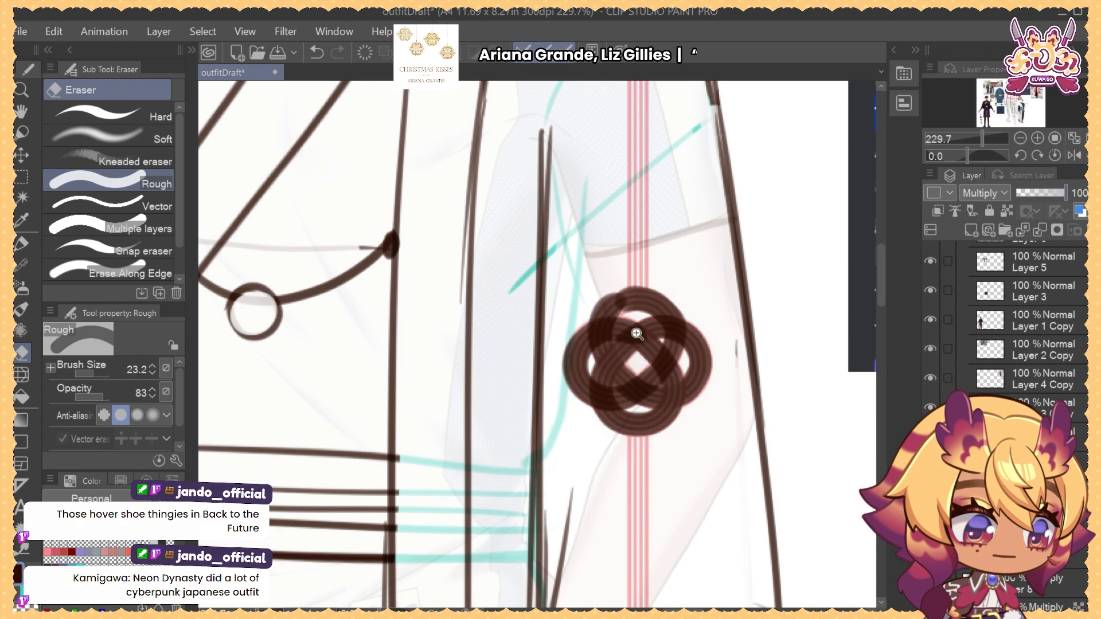
drag(636, 334, 641, 329)
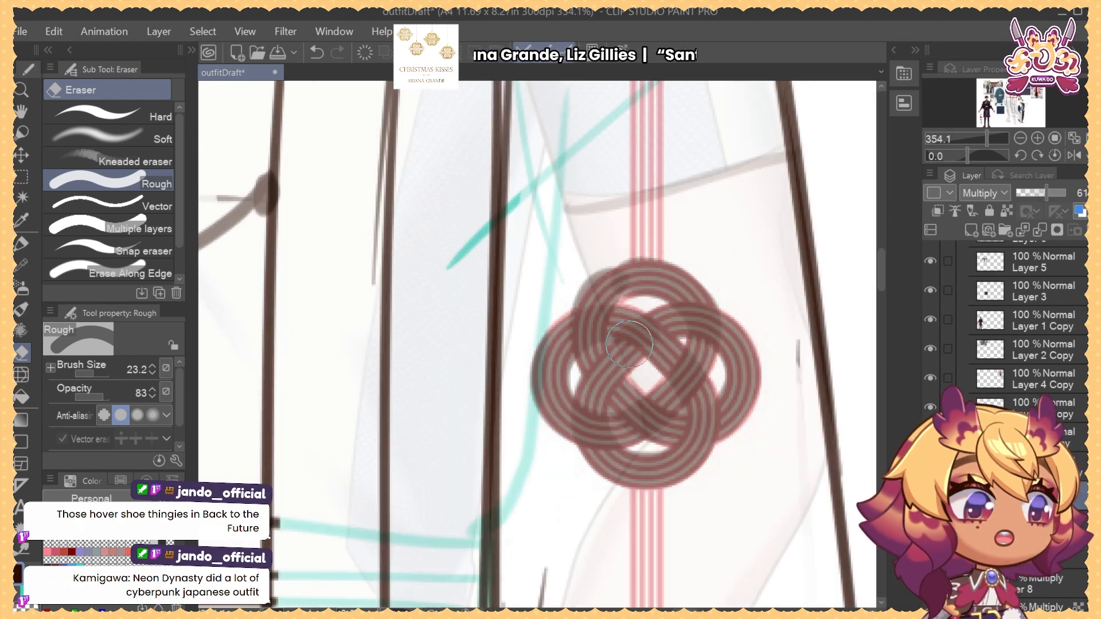
key(bracketleft)
key(bracketleft)
key(bracketleft)
key(bracketleft)
key(bracketleft)
key(bracketleft)
key(bracketleft)
key(bracketleft)
key(bracketleft)
key(bracketleft)
key(bracketleft)
key(bracketleft)
key(bracketleft)
key(bracketleft)
key(bracketleft)
key(bracketleft)
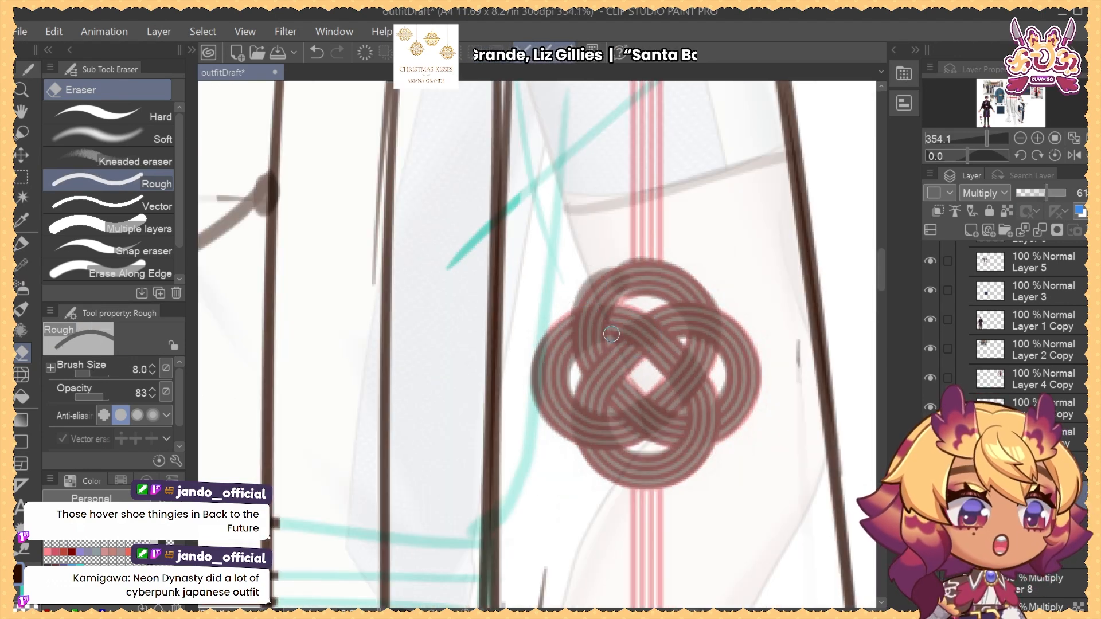
key(bracketleft)
drag(627, 303, 610, 341)
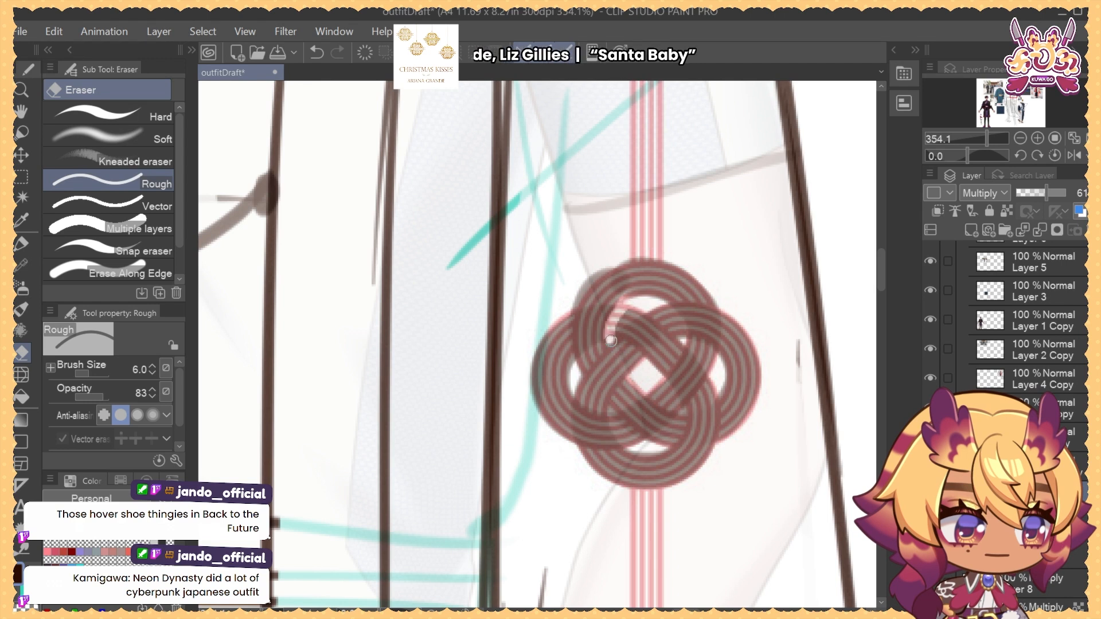
key(ctrl+z)
mouse_move(627, 302)
mouse_down()
mouse_move(610, 331)
mouse_move(614, 282)
mouse_move(578, 325)
mouse_move(578, 290)
mouse_move(564, 346)
mouse_move(576, 370)
mouse_move(580, 359)
mouse_move(590, 366)
mouse_move(580, 380)
mouse_move(609, 343)
mouse_up()
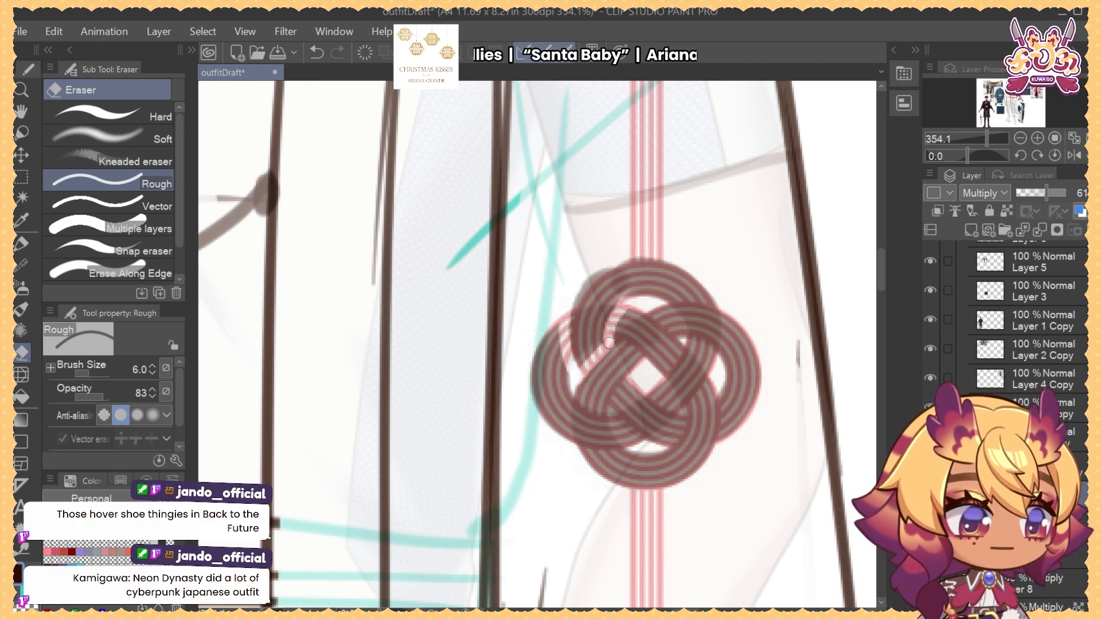
key(ctrl+z)
key(ctrl+z)
key(ctrl+z)
key(ctrl+z)
Erase thin gaps between the overlapping strands on the knot's left, lower and central parts with the Rough eraser at size 4
key(bracketleft)
key(bracketleft)
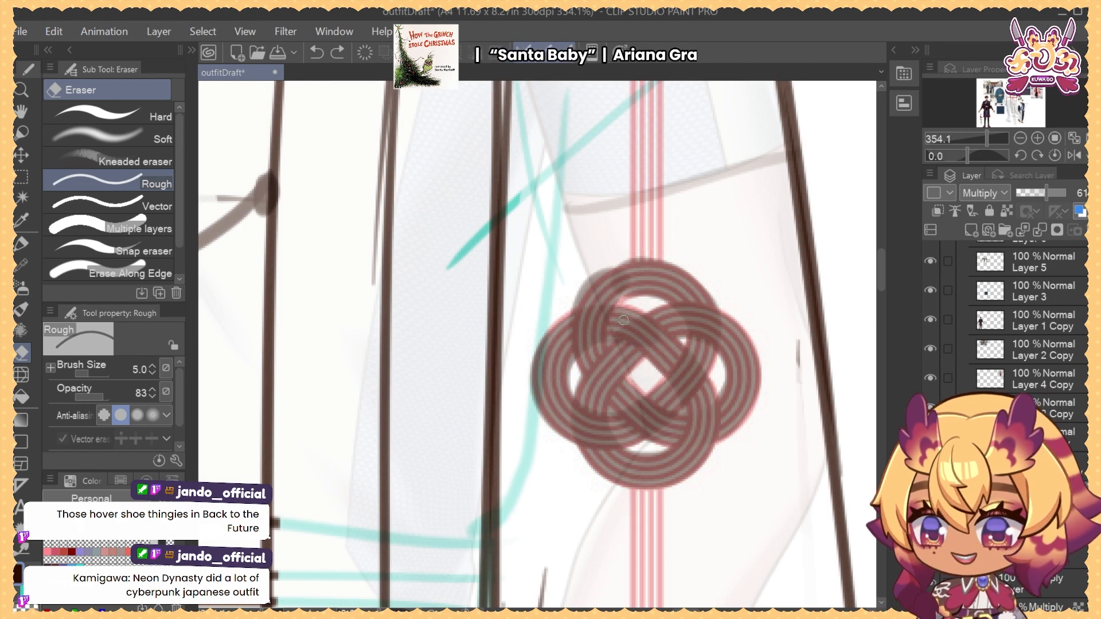
mouse_move(624, 303)
mouse_down()
mouse_move(580, 378)
mouse_move(585, 359)
mouse_move(579, 381)
mouse_move(608, 347)
mouse_move(581, 386)
mouse_move(607, 348)
mouse_up()
key(ctrl+z)
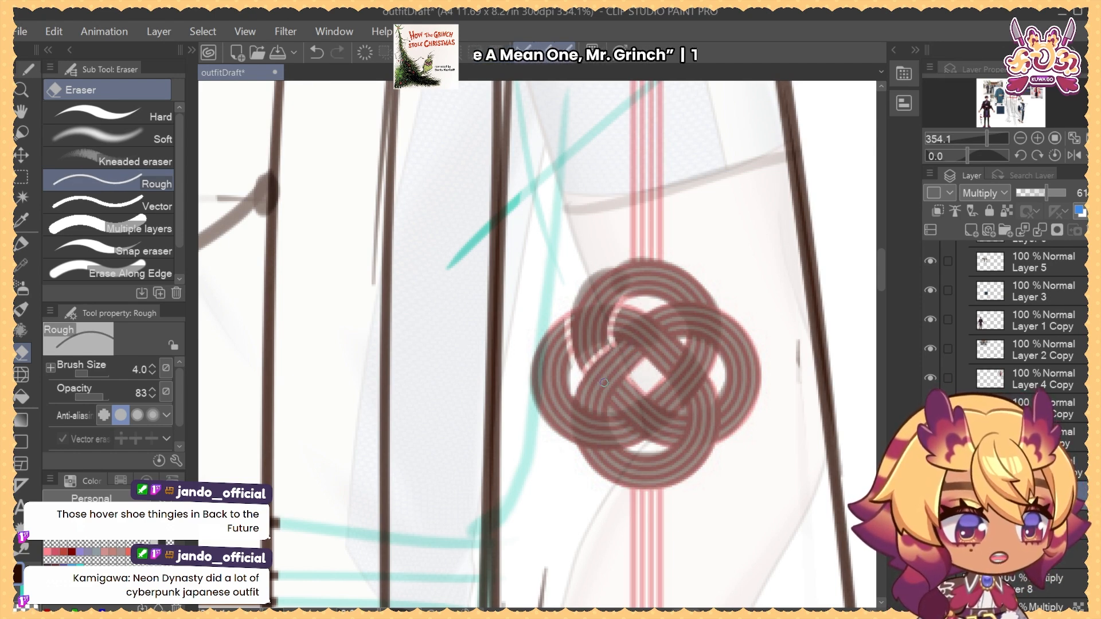
drag(569, 385, 621, 413)
drag(579, 383, 612, 414)
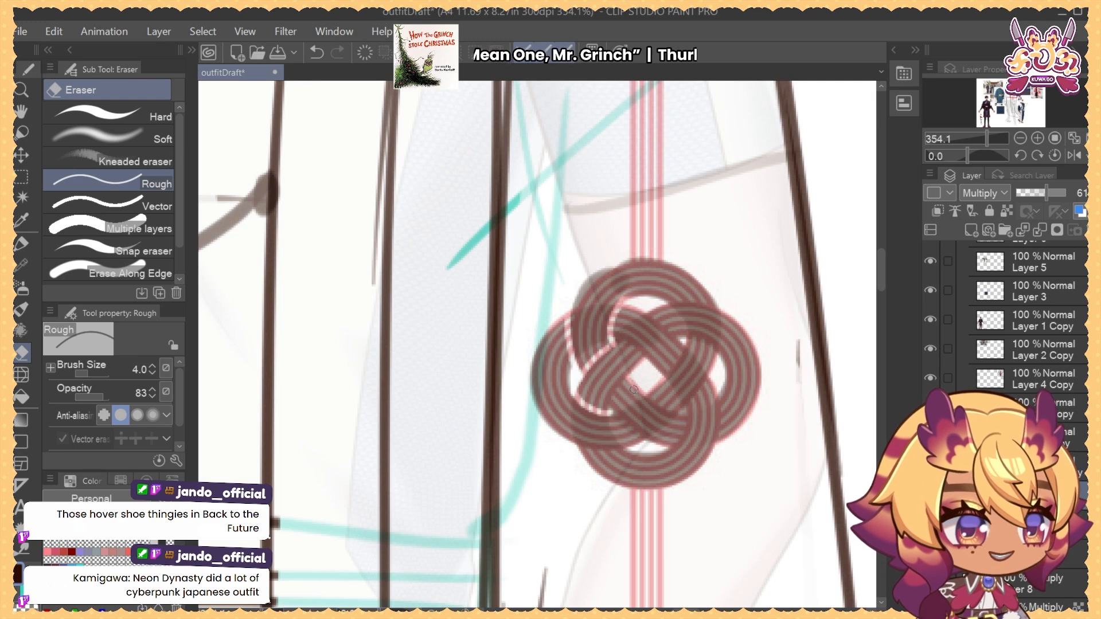
mouse_move(578, 448)
mouse_down()
mouse_move(671, 440)
mouse_move(658, 445)
mouse_up()
mouse_move(631, 379)
mouse_down()
mouse_move(678, 417)
mouse_move(710, 377)
mouse_up()
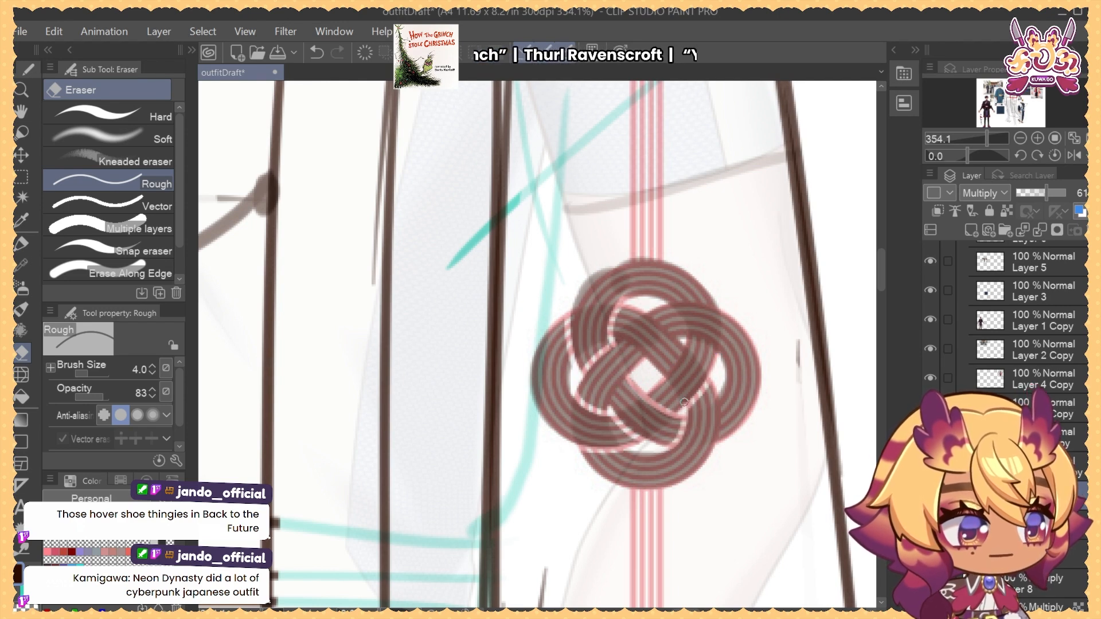
Erase the remaining thin strand gaps along the knot's right and upper loops with the Rough eraser
drag(715, 389, 722, 413)
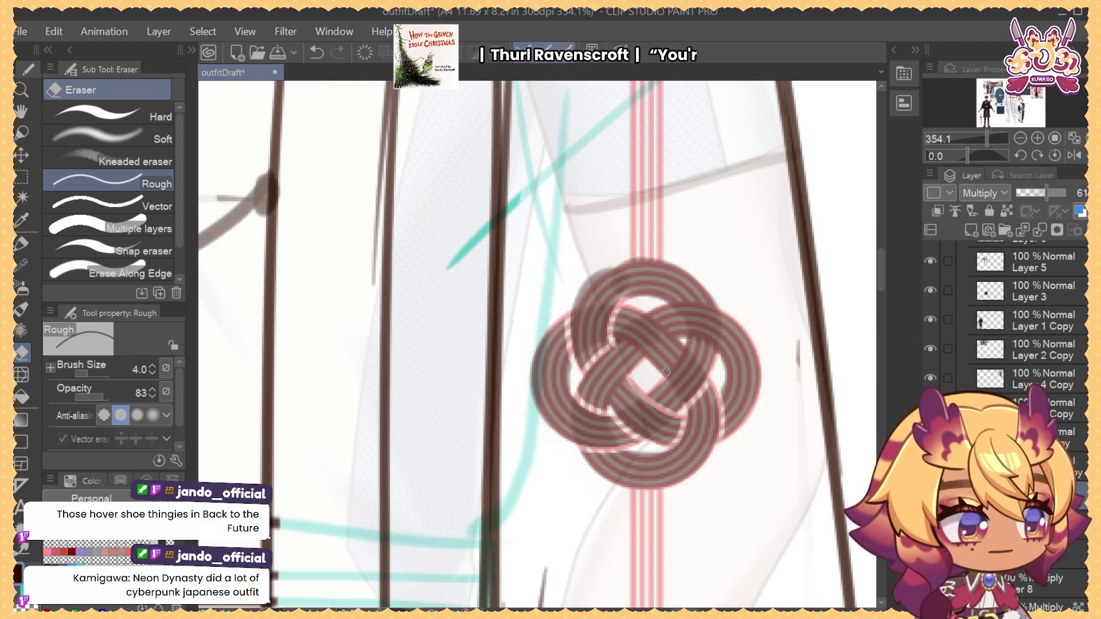
drag(666, 372, 687, 340)
mouse_move(620, 343)
mouse_down()
mouse_move(651, 368)
mouse_move(657, 290)
mouse_move(618, 341)
mouse_move(650, 359)
mouse_up()
key(ctrl+z)
drag(637, 305, 707, 347)
drag(671, 304, 719, 304)
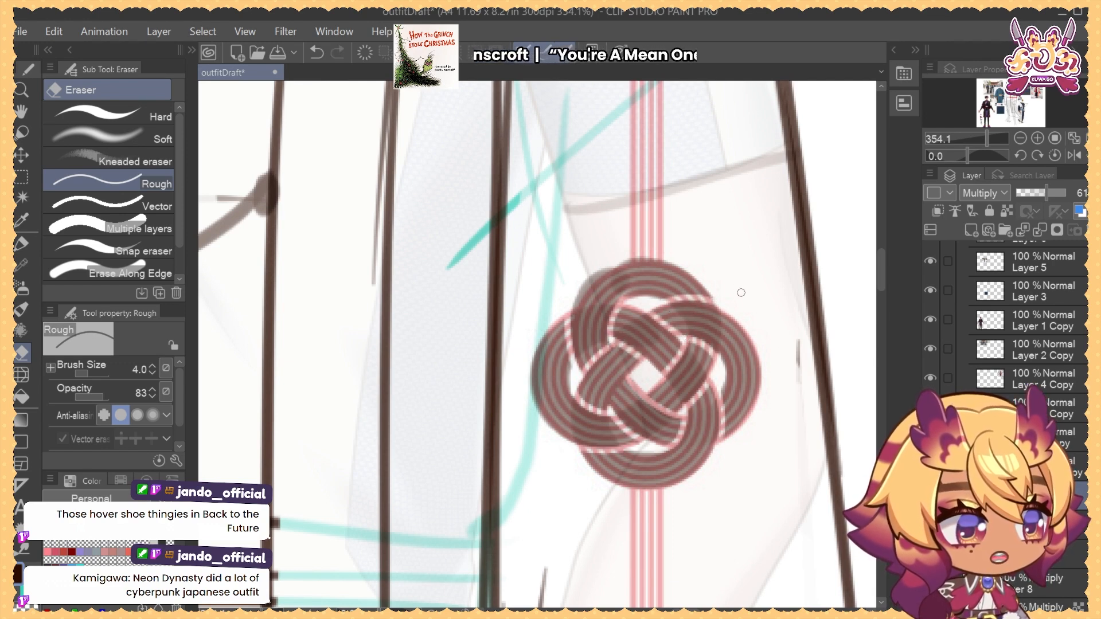
Restore the red knot reference on Layer 10 Copy to 100% opacity and move it off the sketch, below the photo references
scroll(741, 292, down, 5)
scroll(1032, 321, up, 3)
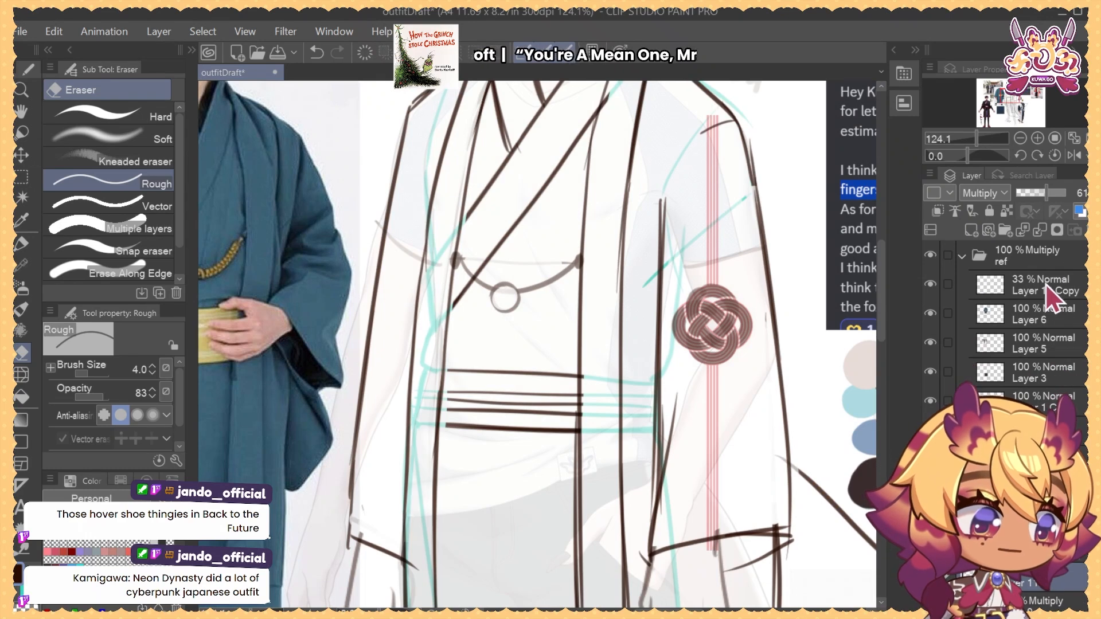
click(1047, 289)
drag(1051, 195, 1067, 195)
scroll(717, 383, down, 3)
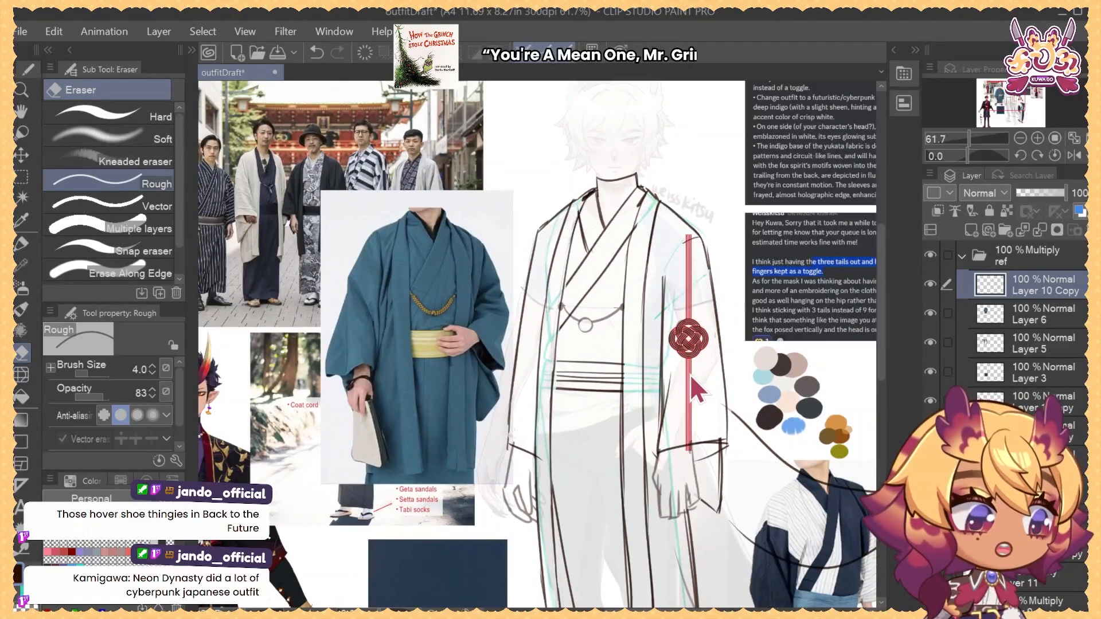
drag(690, 374, 323, 616)
Restore Layer 11 to 100% opacity and cut the lassoed traced knot onto its own layer
scroll(1066, 379, down, 5)
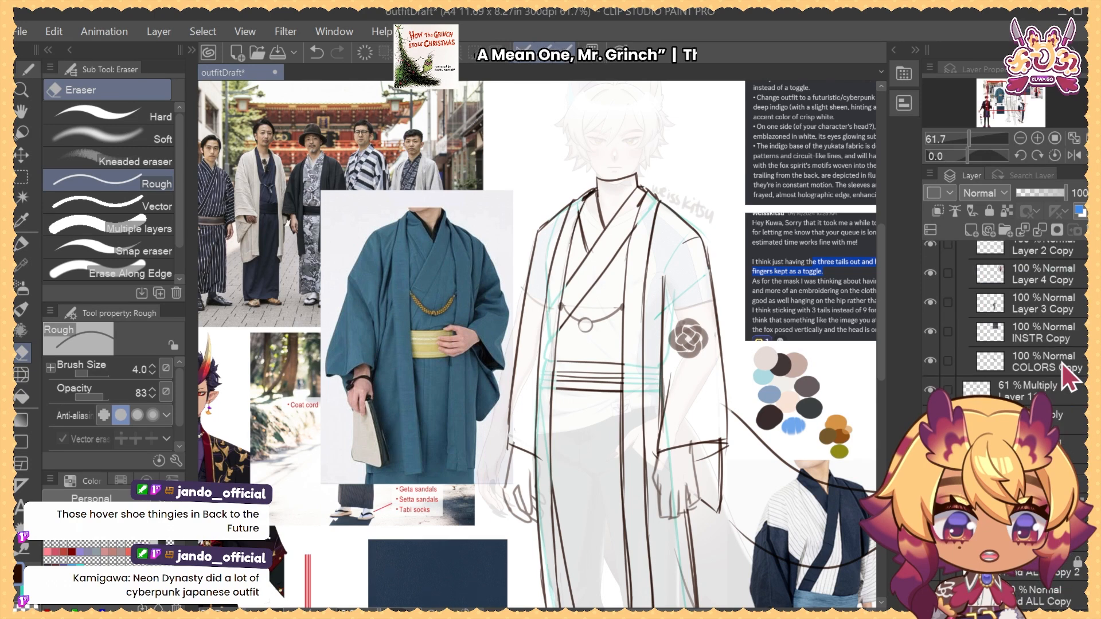
click(1028, 390)
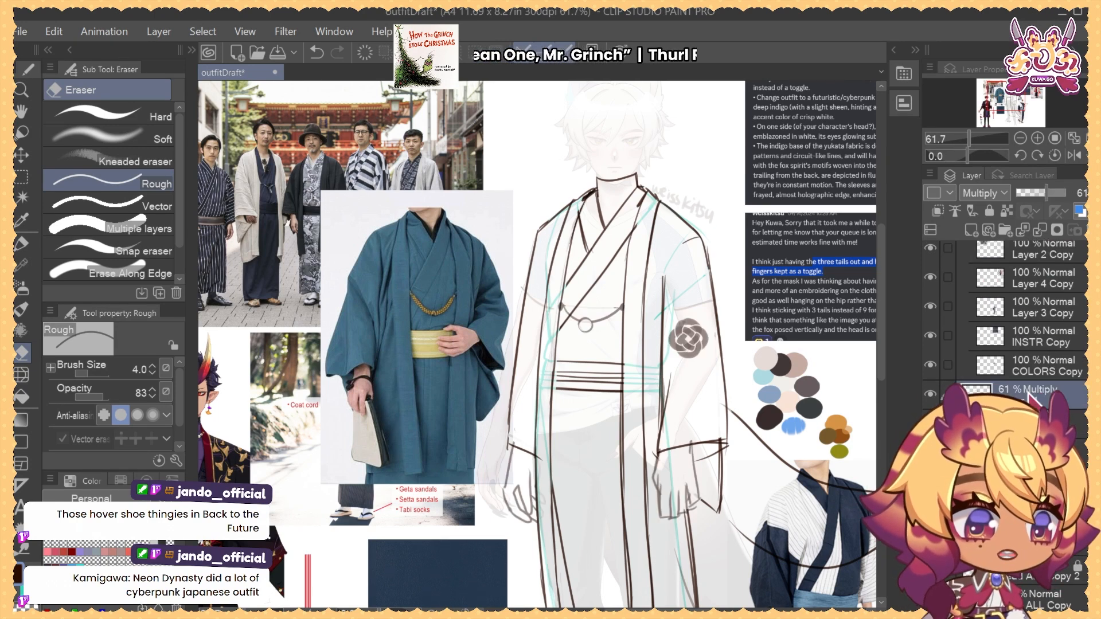
drag(1047, 195, 1080, 192)
key(m)
mouse_move(687, 301)
mouse_down()
mouse_move(650, 352)
mouse_move(717, 372)
mouse_up()
click(123, 172)
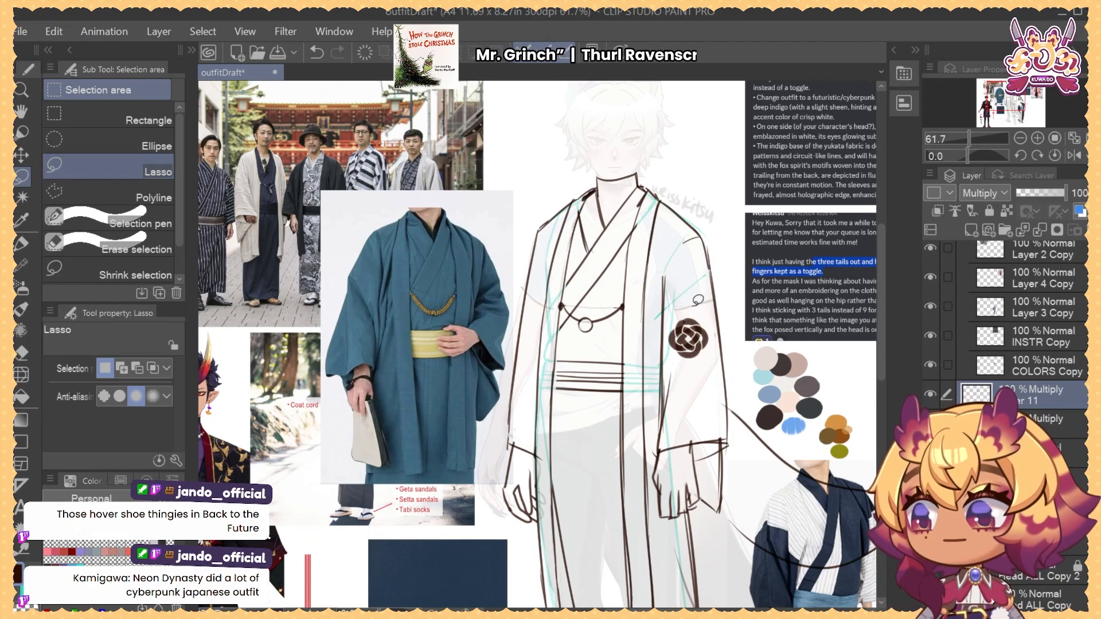
mouse_move(703, 313)
mouse_down()
mouse_move(714, 364)
mouse_move(707, 316)
mouse_up()
key(ctrl+x)
key(ctrl+v)
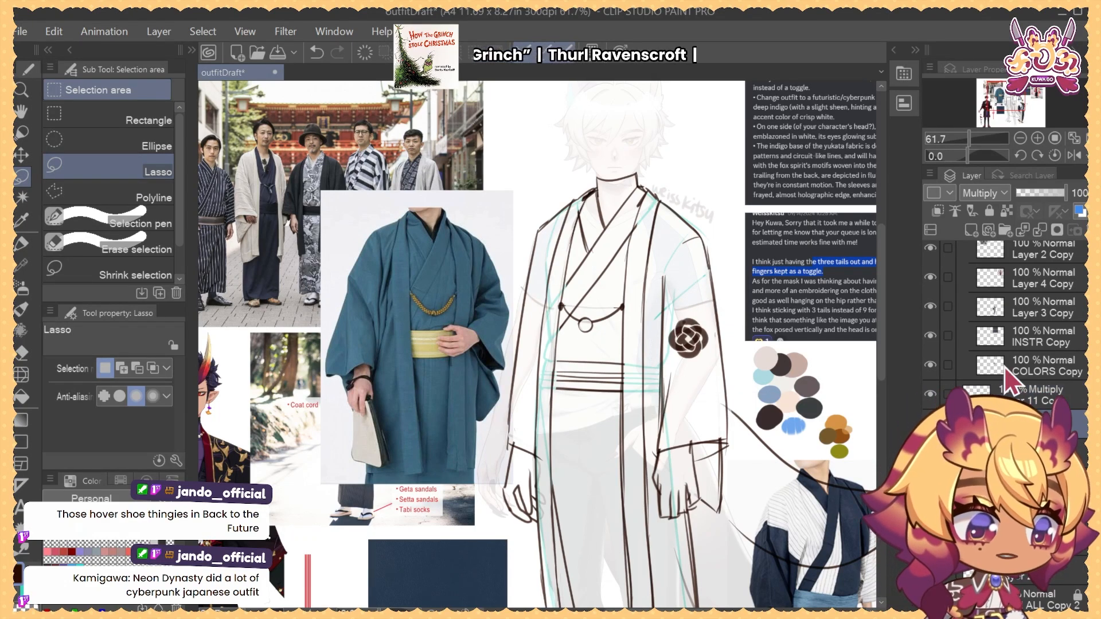
Scale the traced knot down and move it over the ring at the coat cord's lowest point
scroll(681, 327, up, 3)
key(ctrl+t)
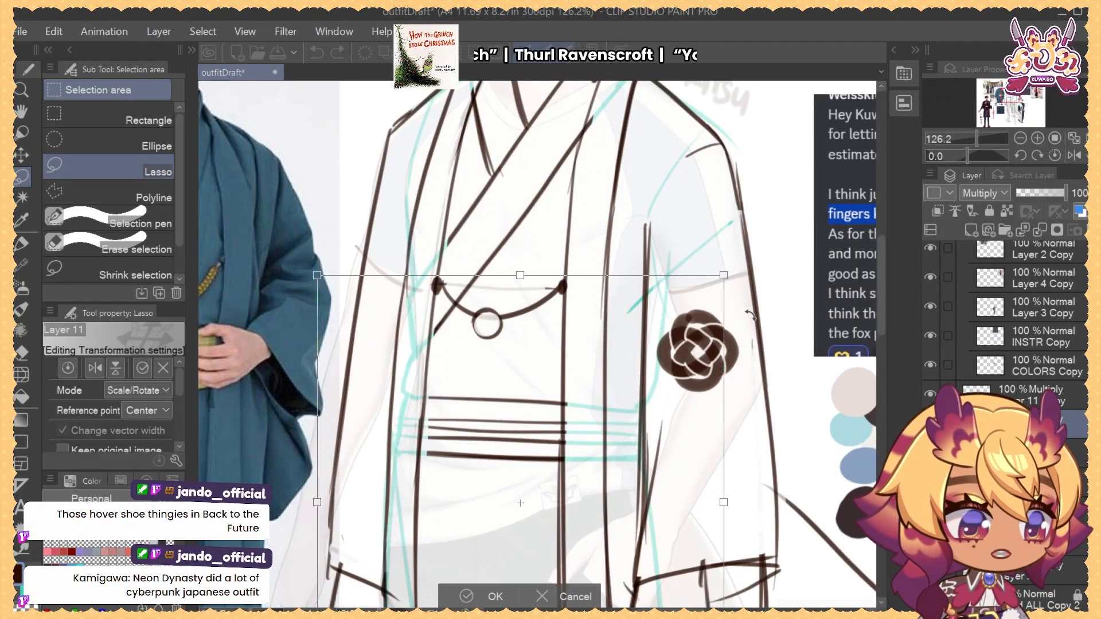
key(Return)
key(ctrl+t)
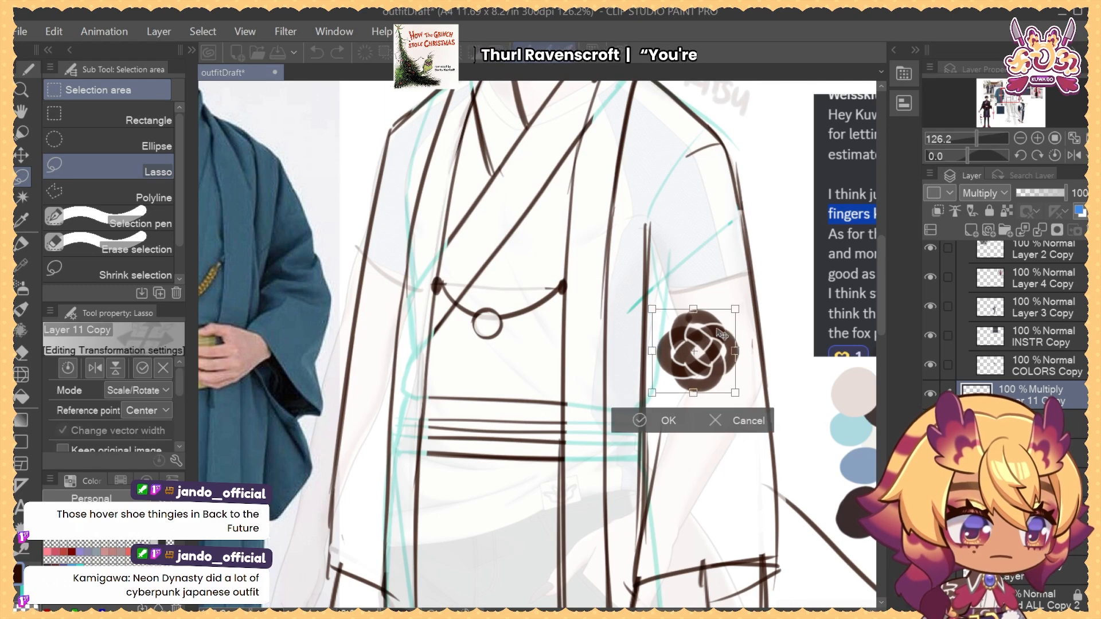
drag(705, 348, 506, 322)
key(Return)
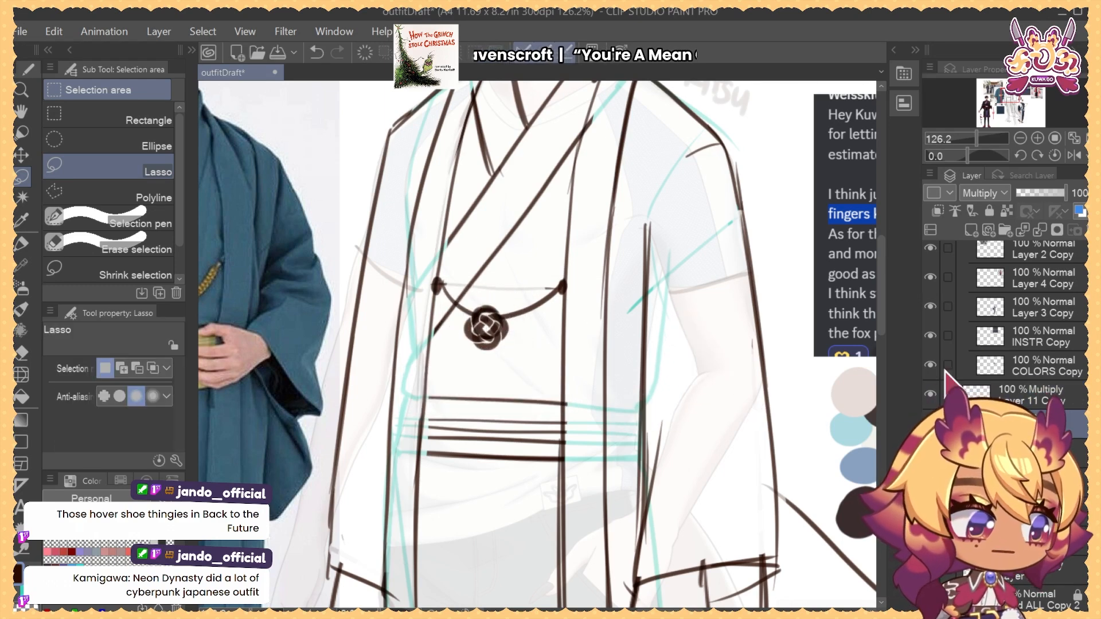
Erase the sketched ring behind the knot on Layer 11 with the Rough eraser at size 36.5
key(e)
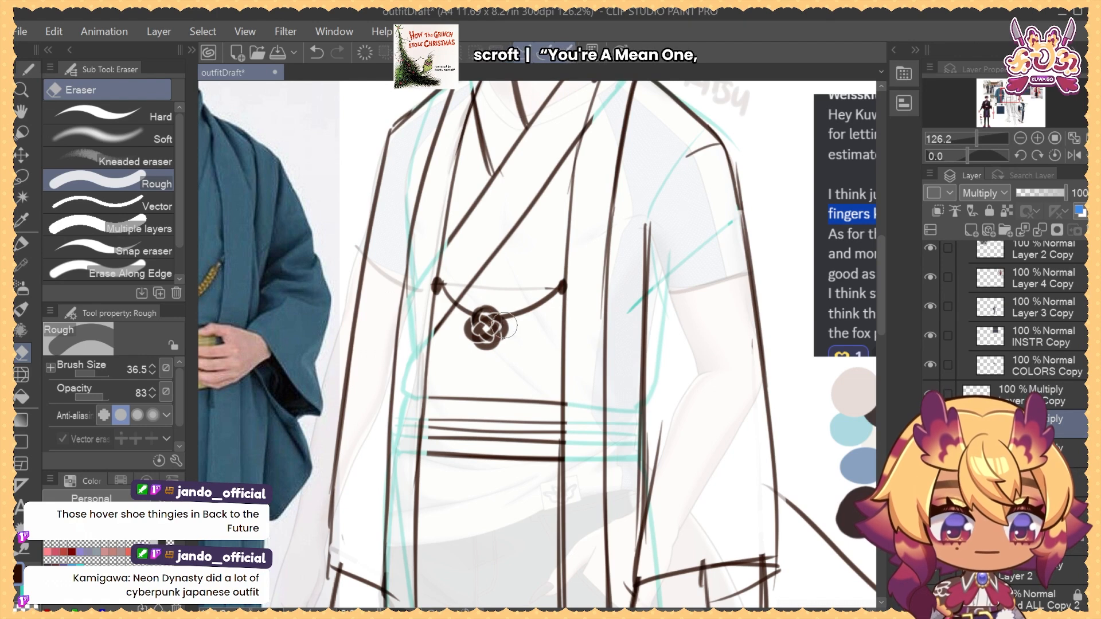
drag(505, 329, 504, 325)
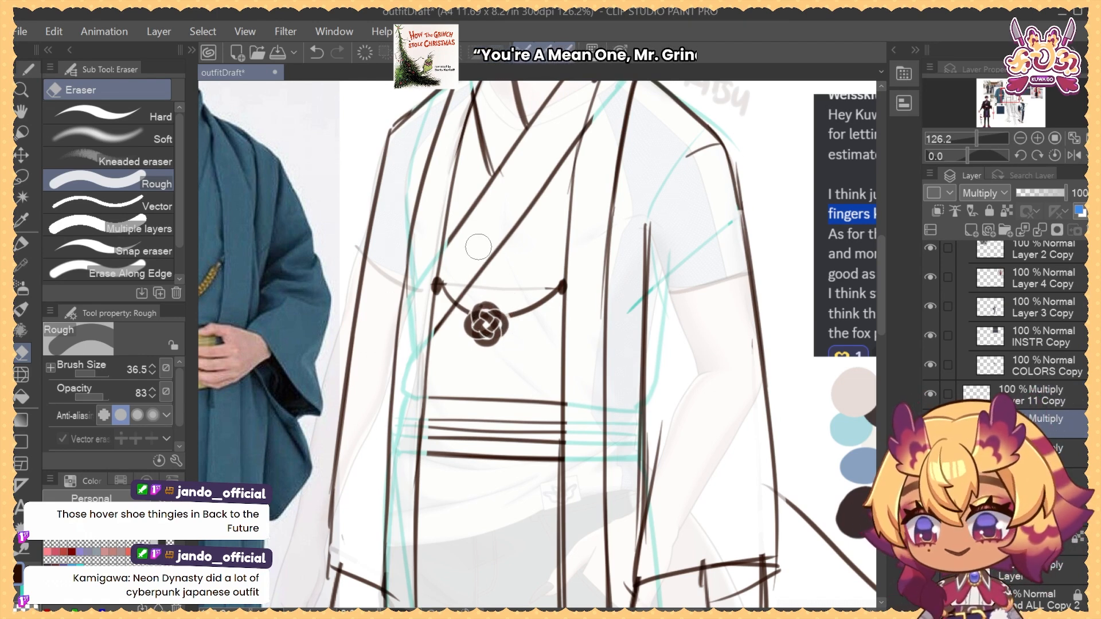
drag(487, 311, 451, 348)
Draw a second parallel line along the coat cord on both sides of the knot with the Soft color airbrush at size 6
key(b)
key(b)
key(ctrl+z)
key(bracketleft)
key(bracketleft)
key(bracketleft)
key(bracketleft)
key(bracketleft)
key(bracketleft)
key(ctrl+z)
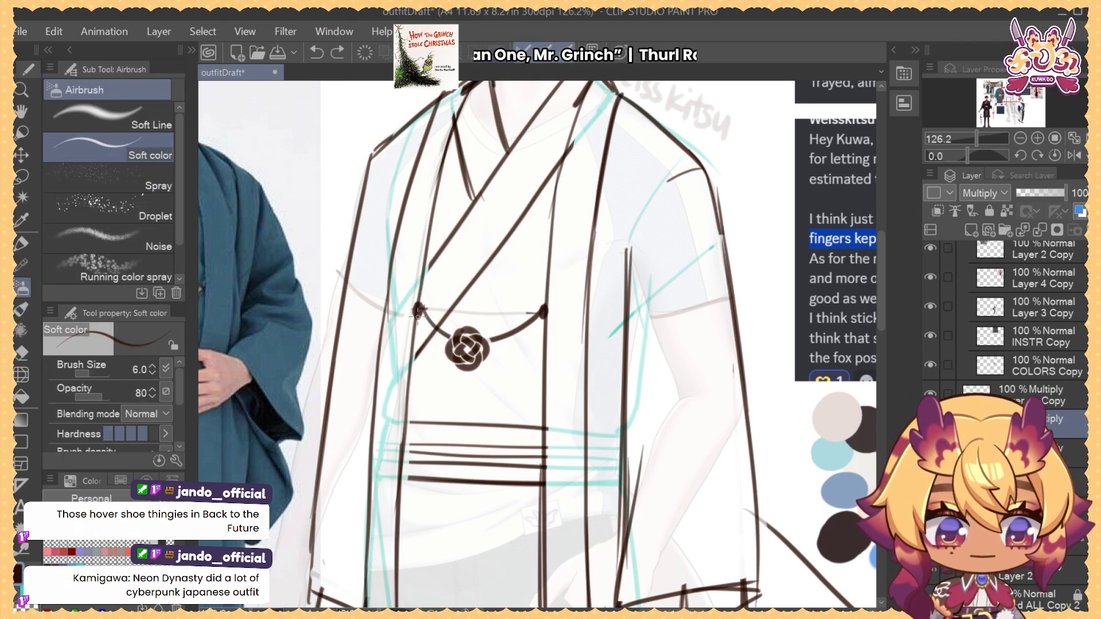
mouse_move(417, 315)
mouse_down()
mouse_move(474, 352)
mouse_move(512, 344)
mouse_move(487, 351)
mouse_move(525, 314)
mouse_move(517, 342)
mouse_move(547, 310)
mouse_move(537, 322)
mouse_move(567, 332)
mouse_up()
drag(356, 300, 367, 303)
drag(628, 298, 557, 302)
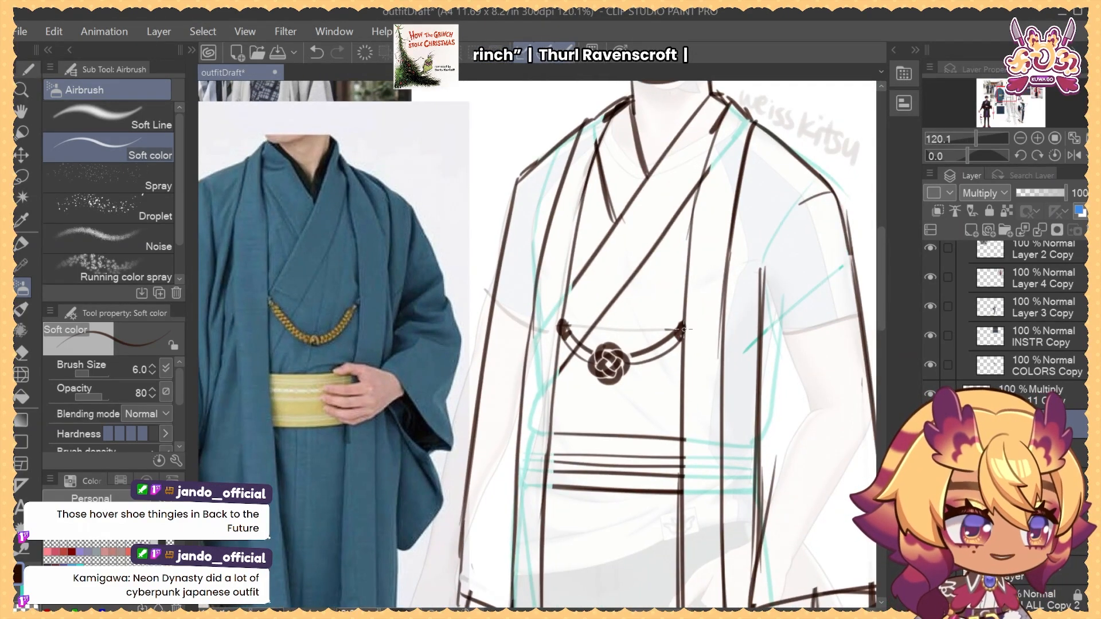
Erase the dark round ends of the coat cord at both haori edges and return to the Soft color airbrush
key(e)
drag(685, 335, 688, 318)
drag(570, 326, 549, 329)
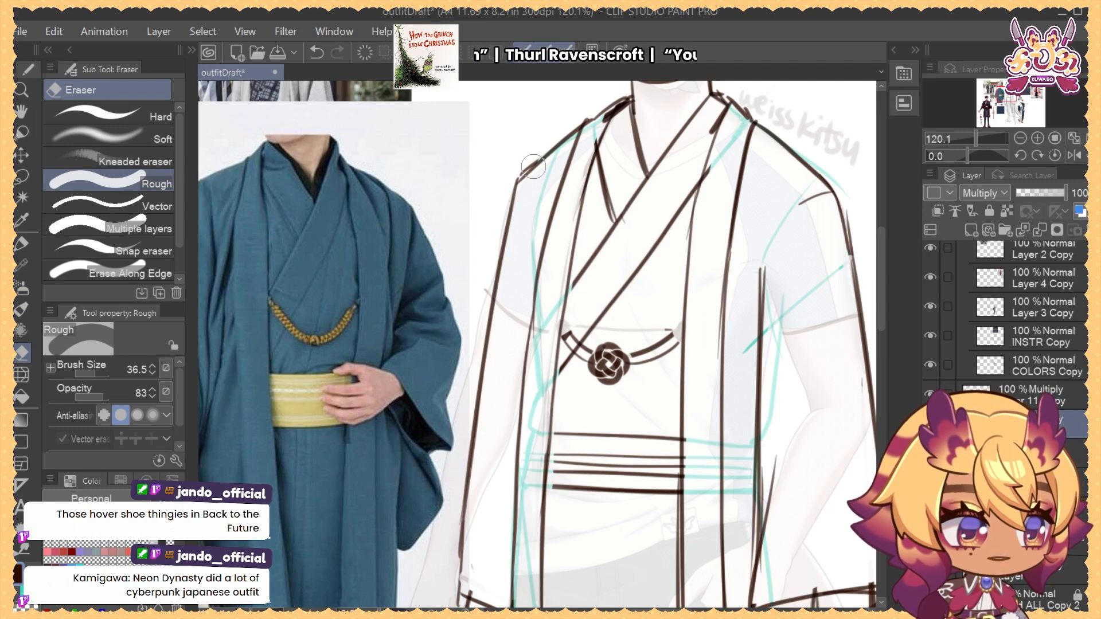
key(b)
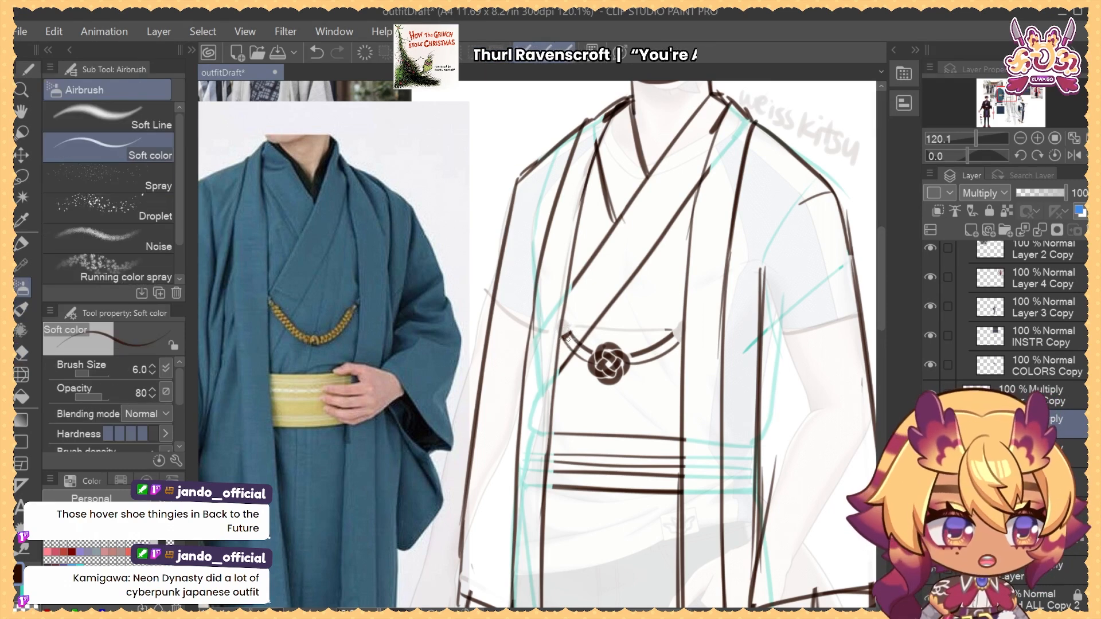
Undo the round ends tried on the coat cord, fill the cord with short diagonal rope-twist strokes and save the file
key(ctrl+z)
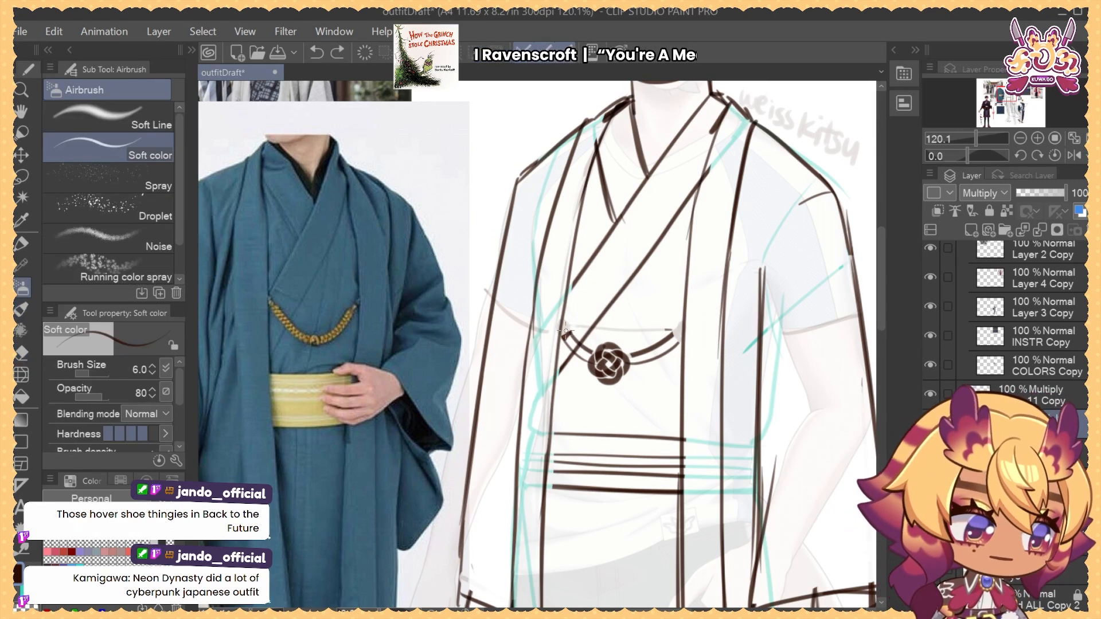
key(ctrl+z)
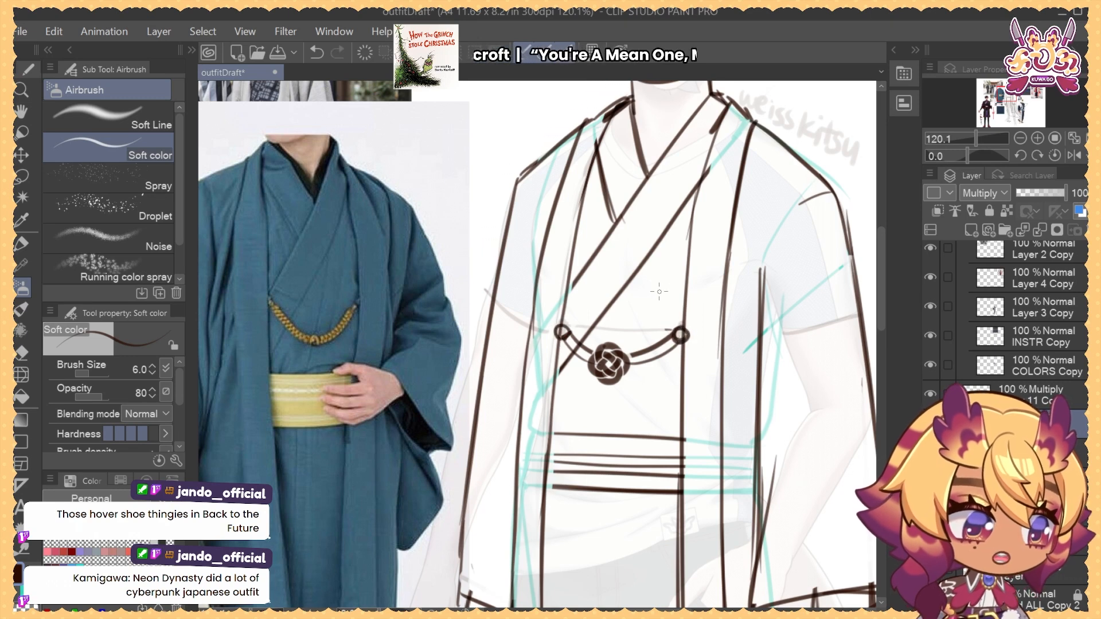
key(ctrl+z)
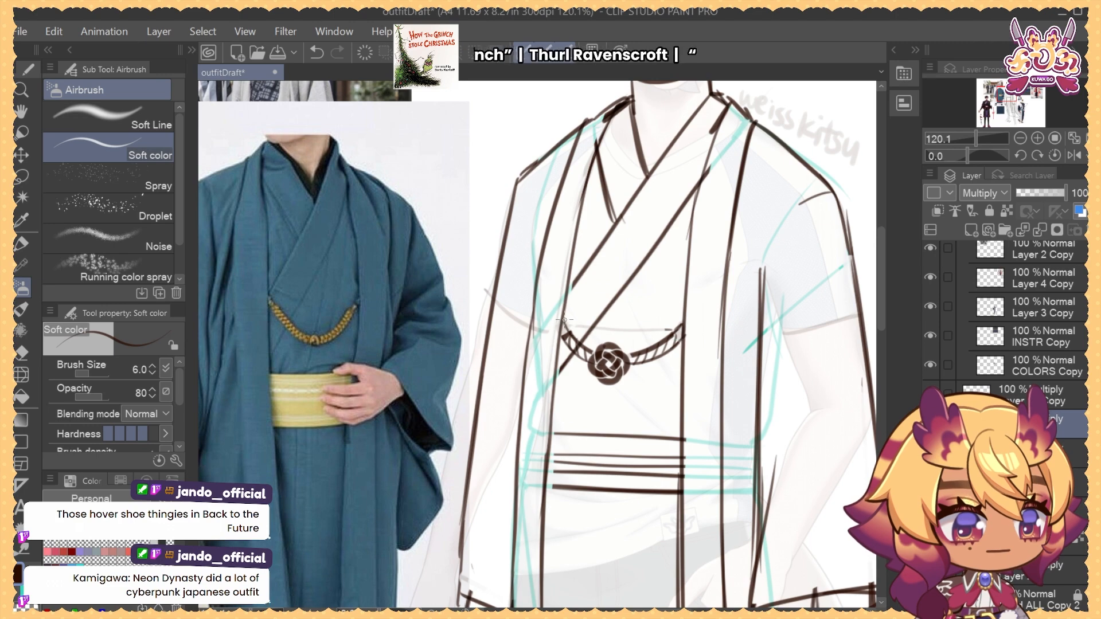
mouse_move(675, 345)
mouse_down()
mouse_move(625, 346)
mouse_move(674, 344)
mouse_up()
key(ctrl+s)
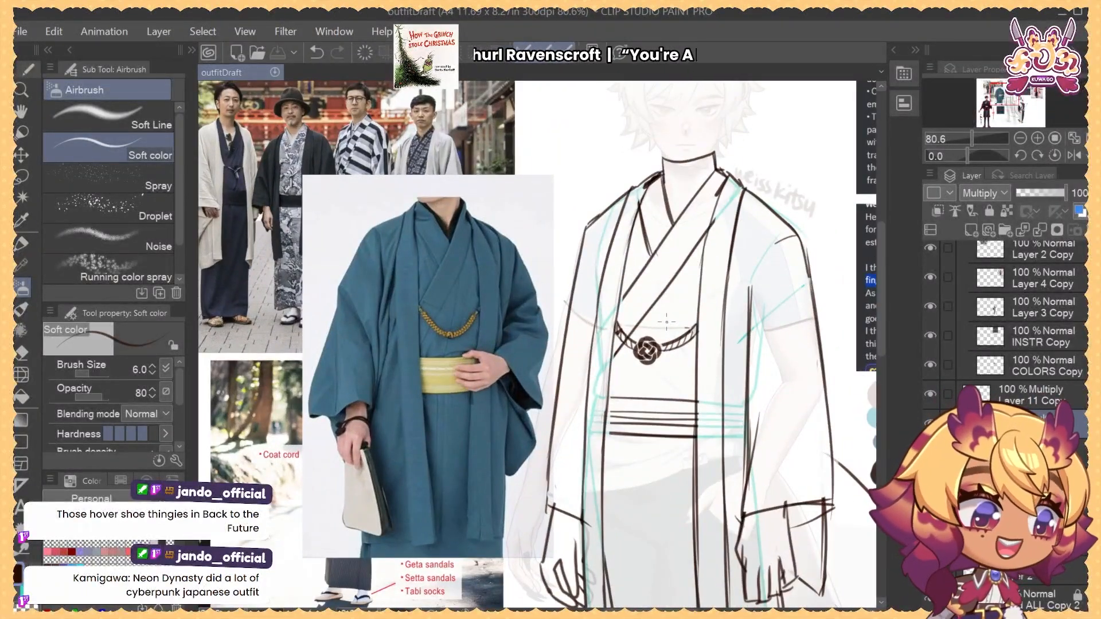
Select the layer holding the obi lines and erase the inner horizontal lines between the obi's upper and lower edges with the Rough eraser
drag(732, 402, 709, 382)
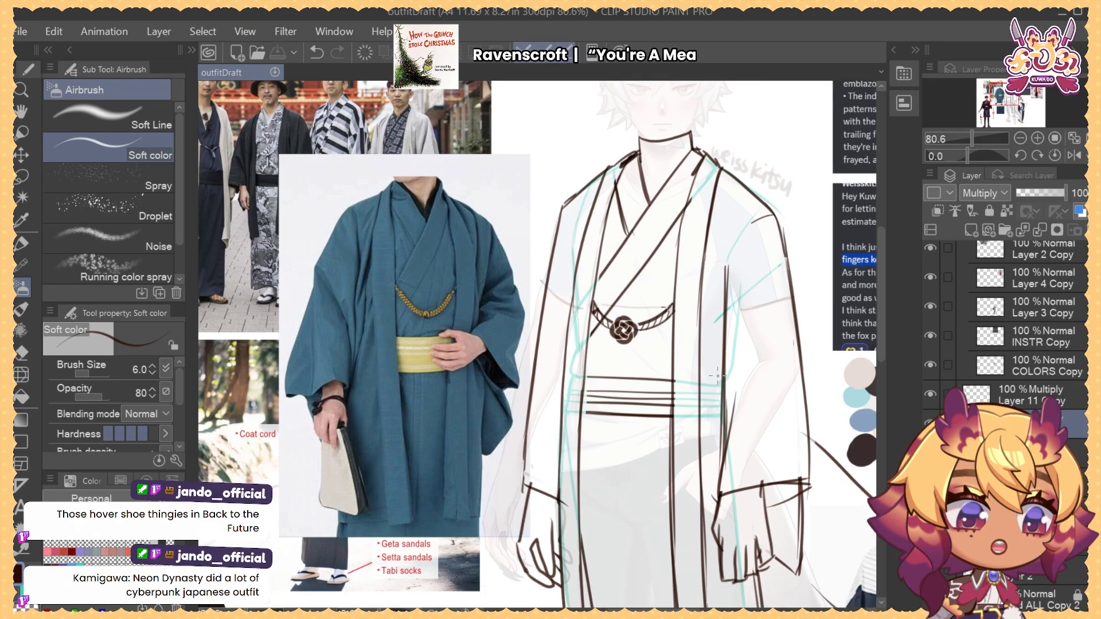
scroll(1076, 415, down, 1)
scroll(1032, 344, down, 5)
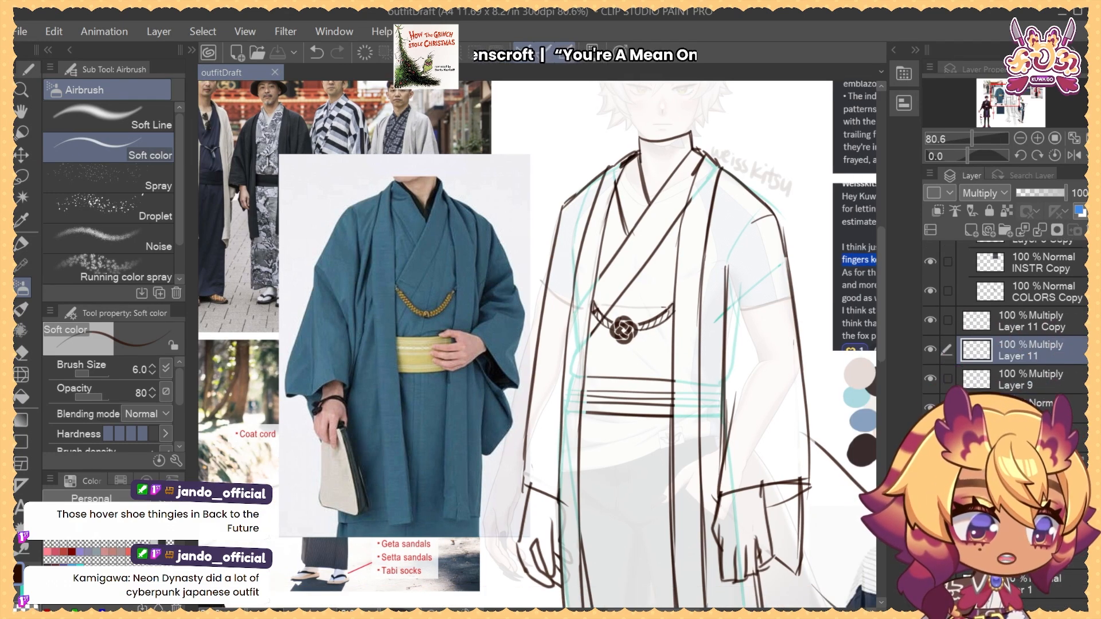
click(930, 466)
click(929, 465)
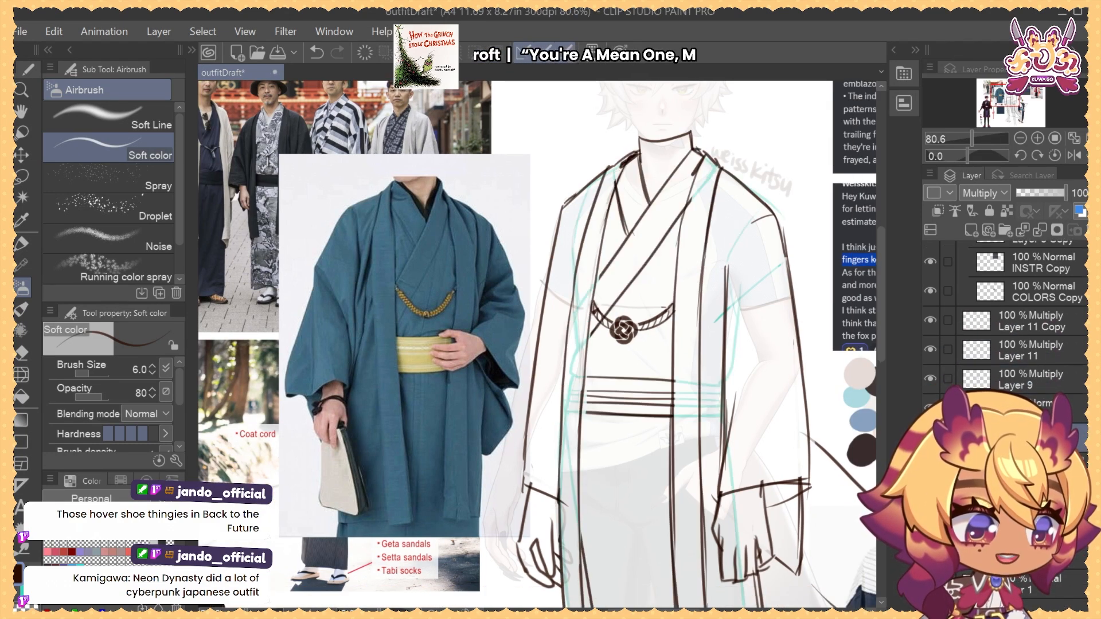
click(1031, 466)
key(e)
mouse_move(585, 398)
mouse_down()
mouse_move(682, 401)
mouse_move(607, 400)
mouse_move(626, 397)
mouse_up()
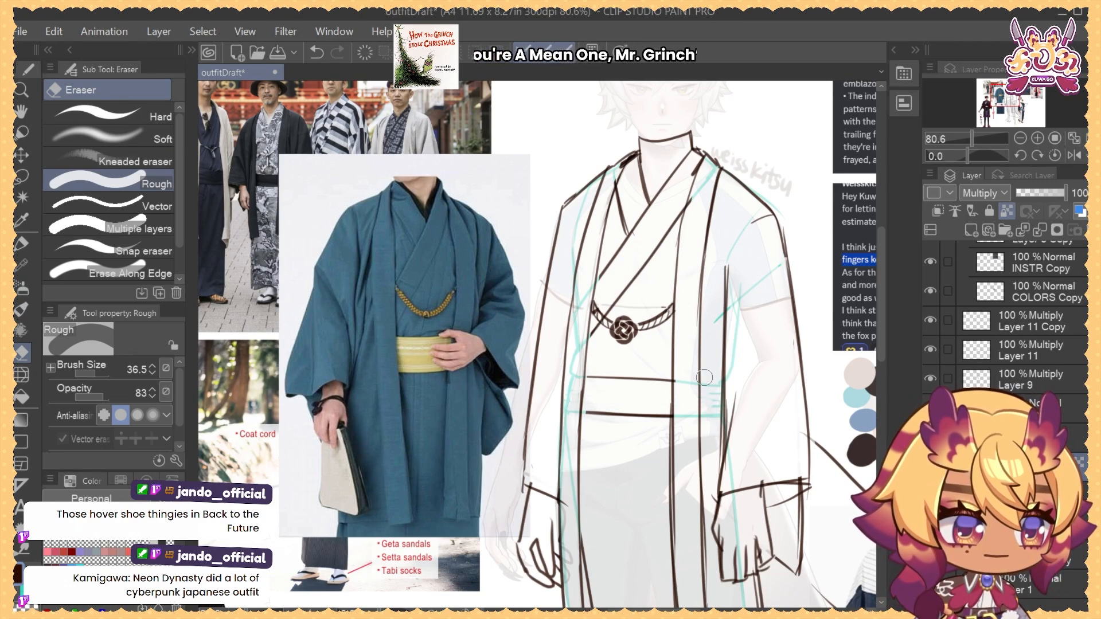
Draw two thin parallel lines across the lower half of the obi with the Soft color airbrush at size 6, redoing unsatisfactory strokes
key(b)
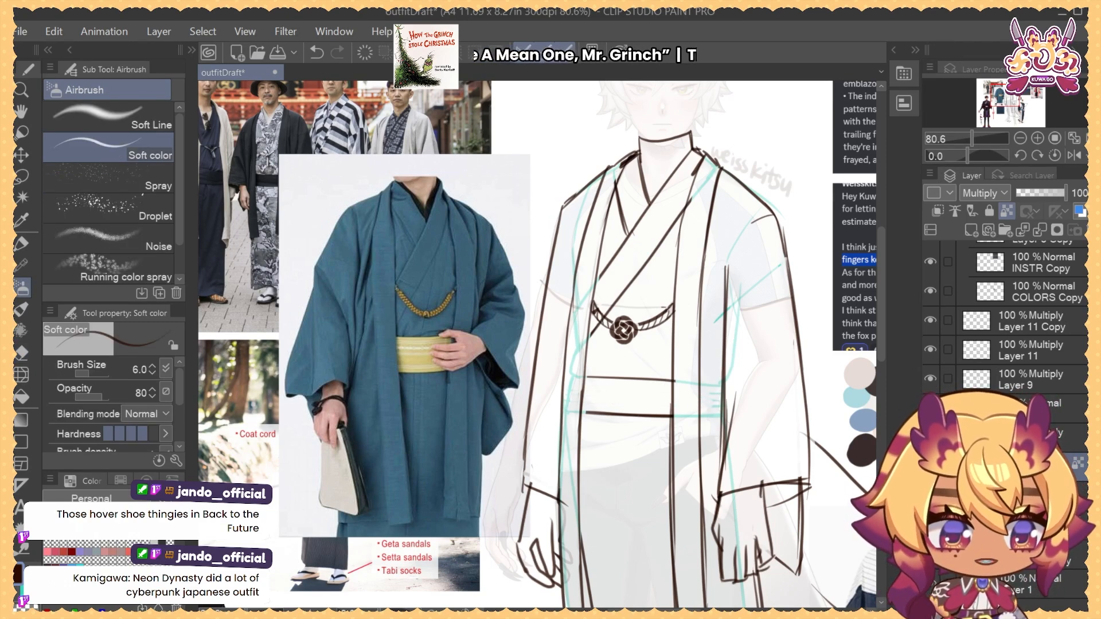
drag(676, 381, 713, 329)
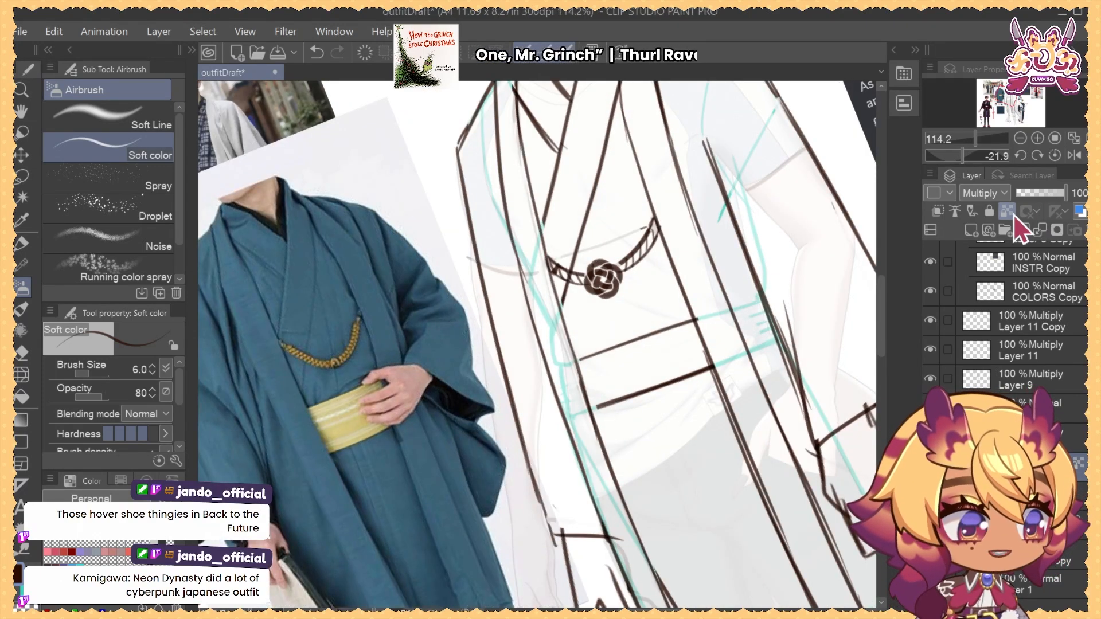
drag(576, 401, 762, 335)
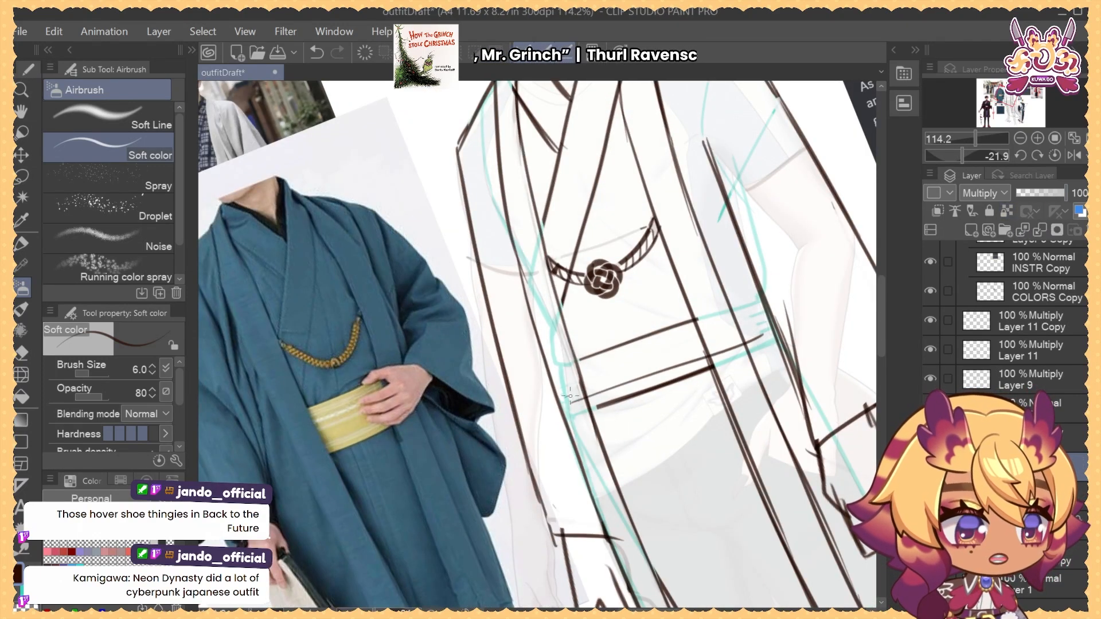
drag(570, 397, 763, 322)
key(ctrl+z)
key(ctrl+z)
drag(570, 404, 764, 328)
key(ctrl+z)
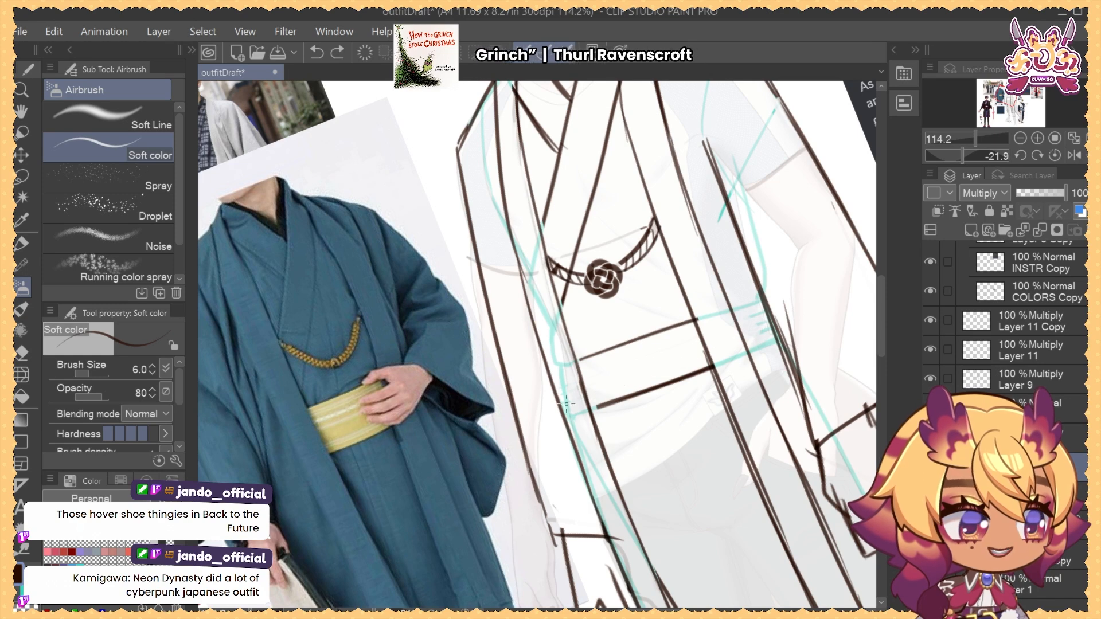
drag(566, 404, 730, 340)
drag(581, 387, 763, 322)
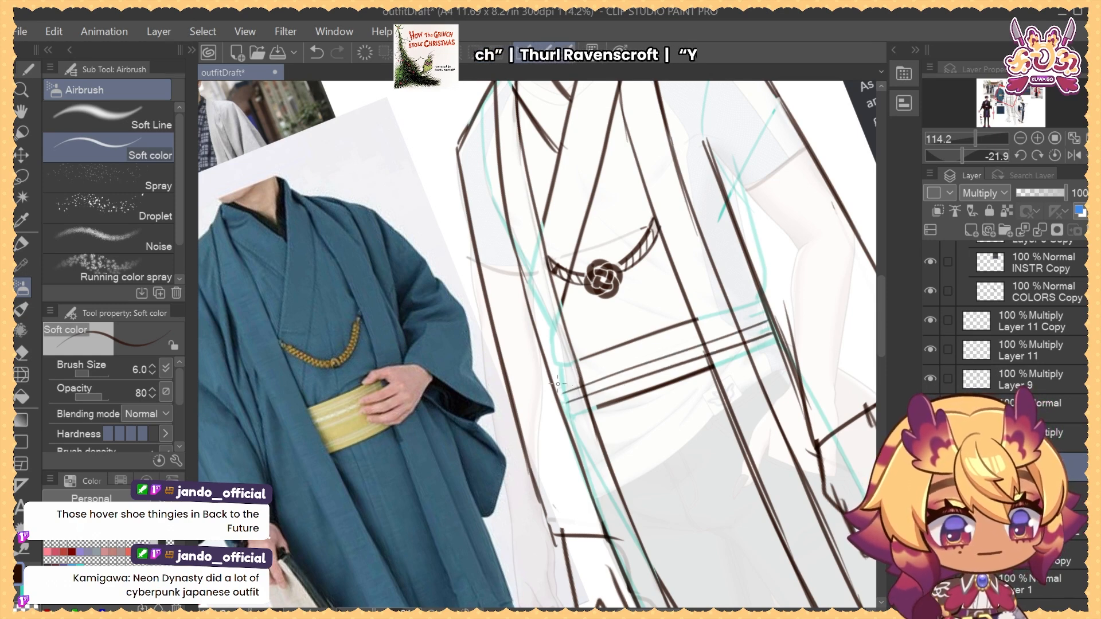
Draw a third thin parallel line across the obi just below its upper edge, retrying the stroke until it fits
drag(558, 383, 760, 312)
key(ctrl+z)
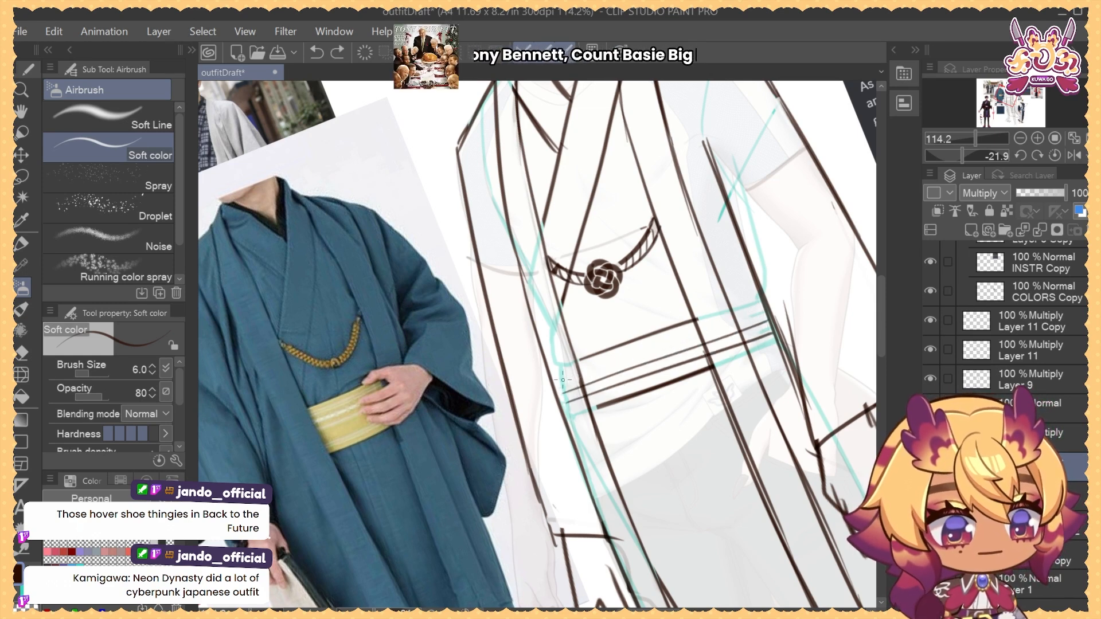
drag(562, 379, 763, 309)
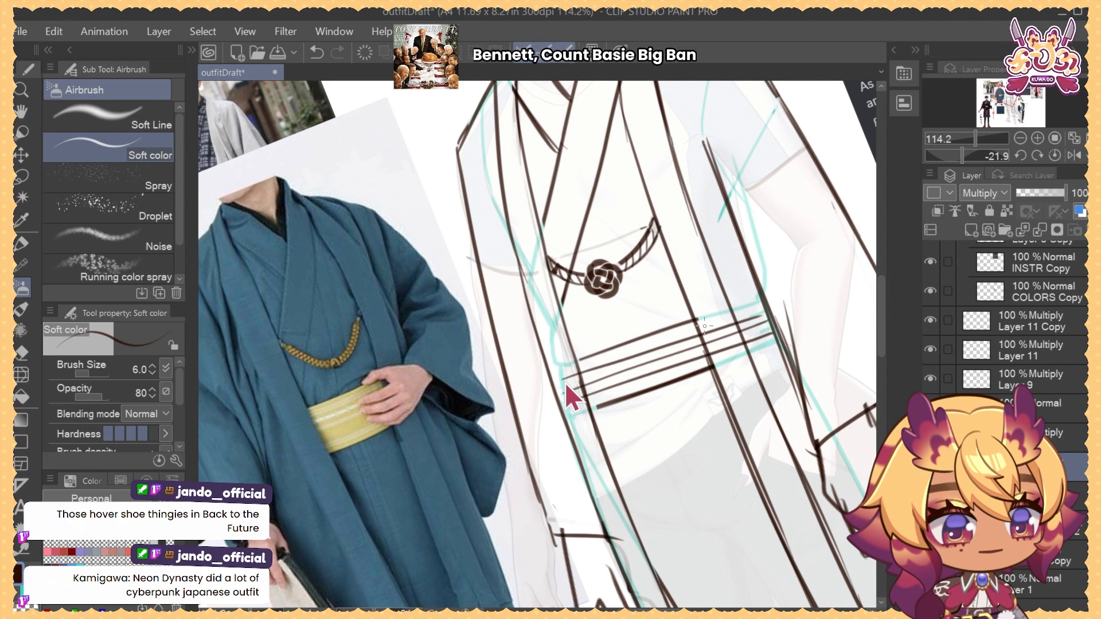
key(ctrl+z)
drag(564, 380, 759, 309)
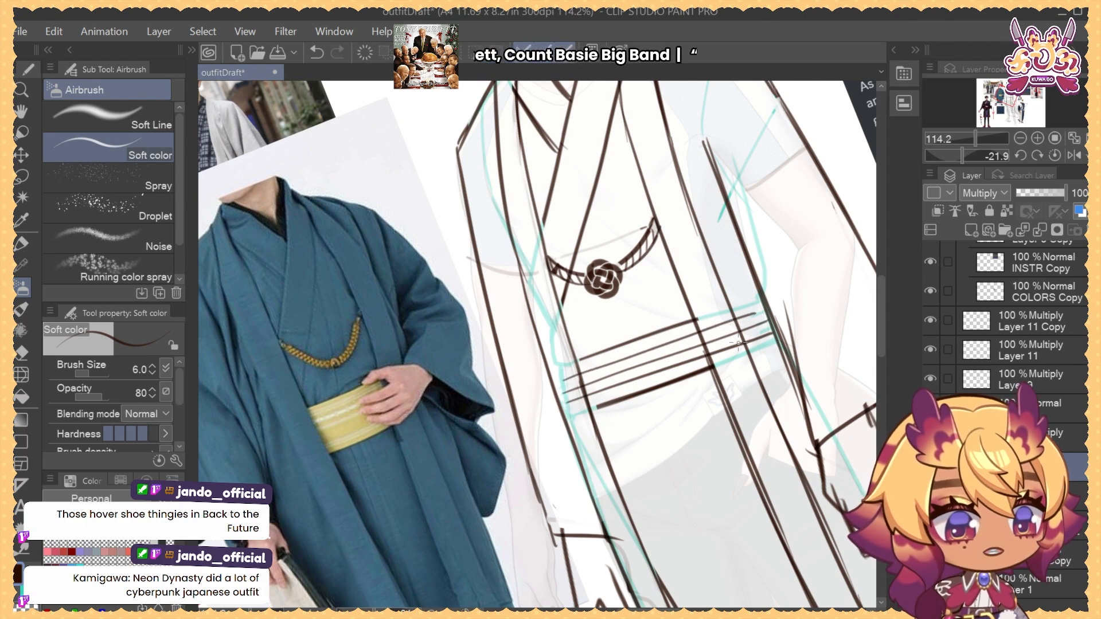
Fade the ends of the thin obi lines over the haori panels with the Rough eraser at size 36.5 and return to the Soft color airbrush
key(e)
drag(717, 338, 745, 338)
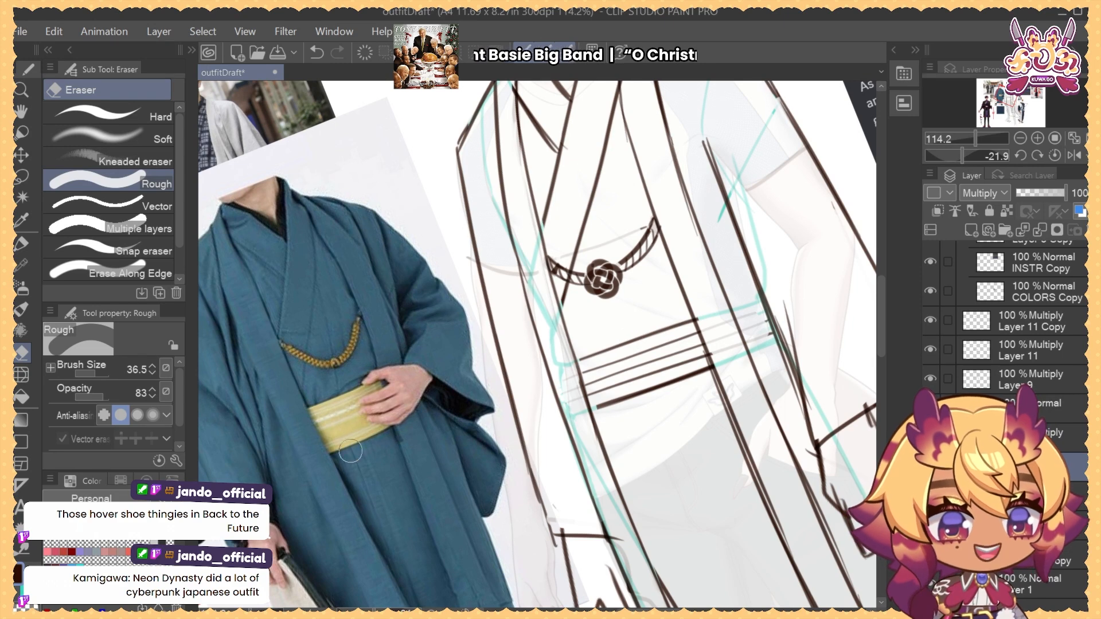
click(465, 611)
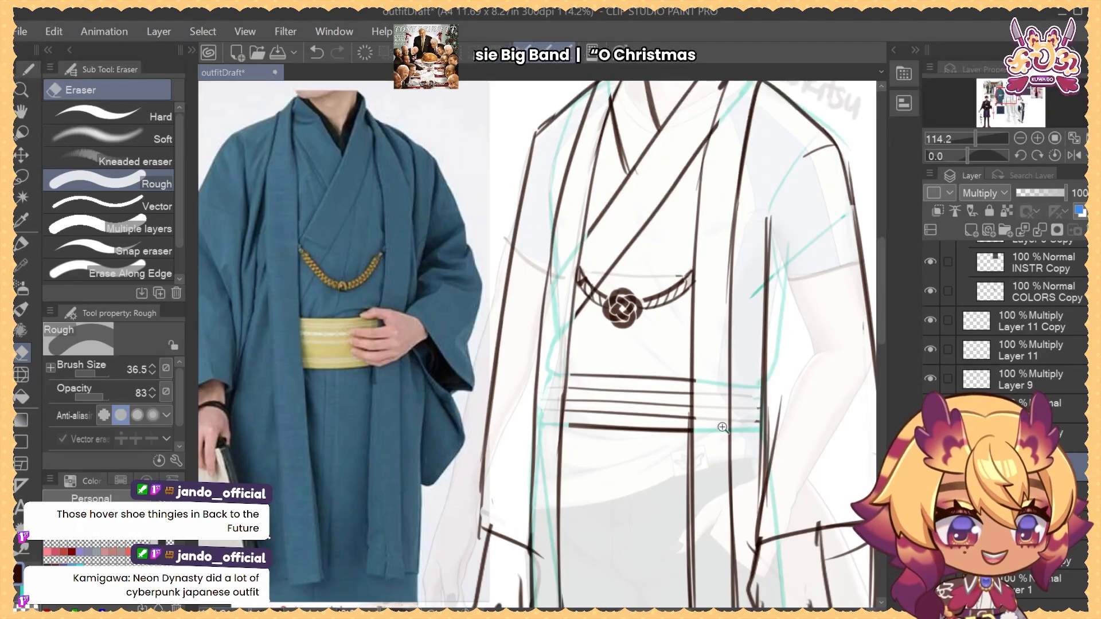
mouse_move(724, 428)
mouse_down()
mouse_move(732, 460)
mouse_move(667, 430)
mouse_up()
key(b)
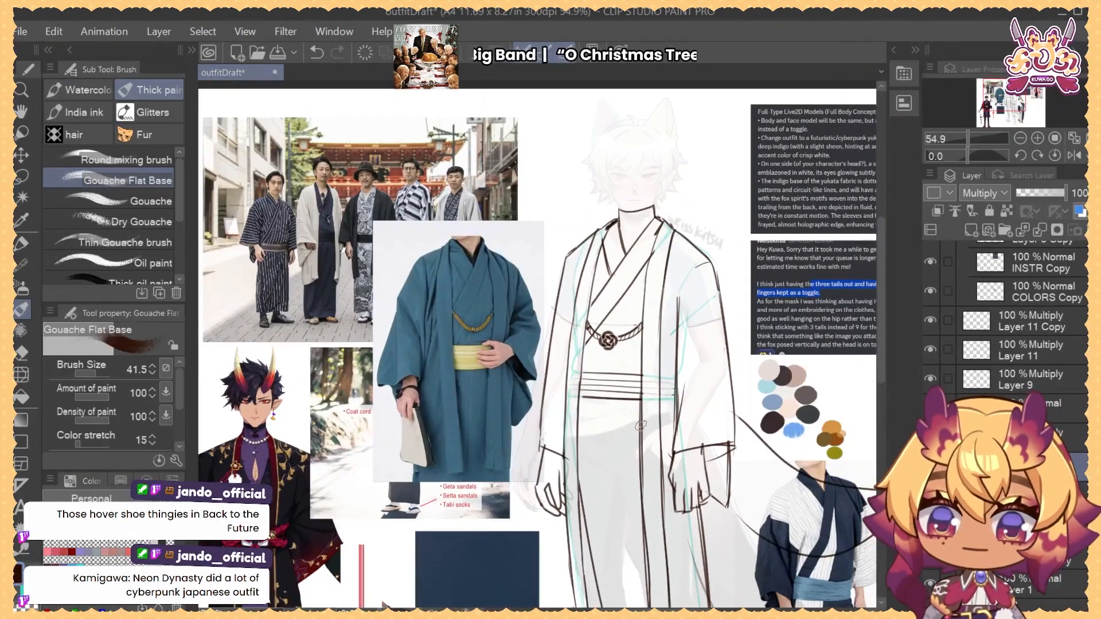
key(b)
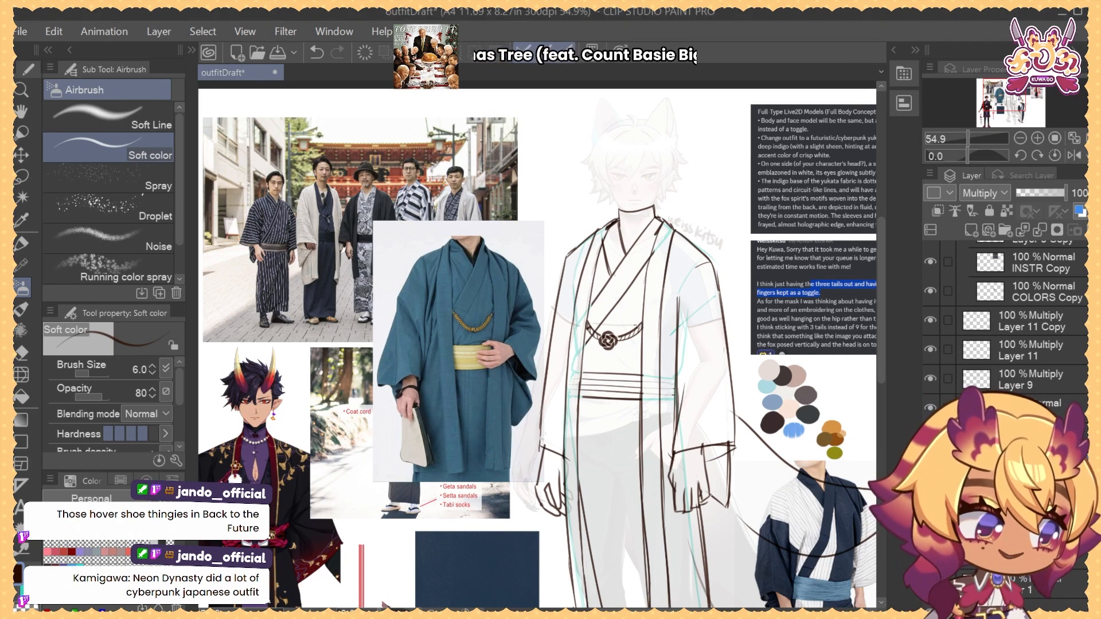
Sketch a small looped knot on the wristband of the sketched hand below the wide open haori sleeve
mouse_move(726, 437)
mouse_down()
mouse_move(682, 420)
mouse_move(648, 363)
mouse_up()
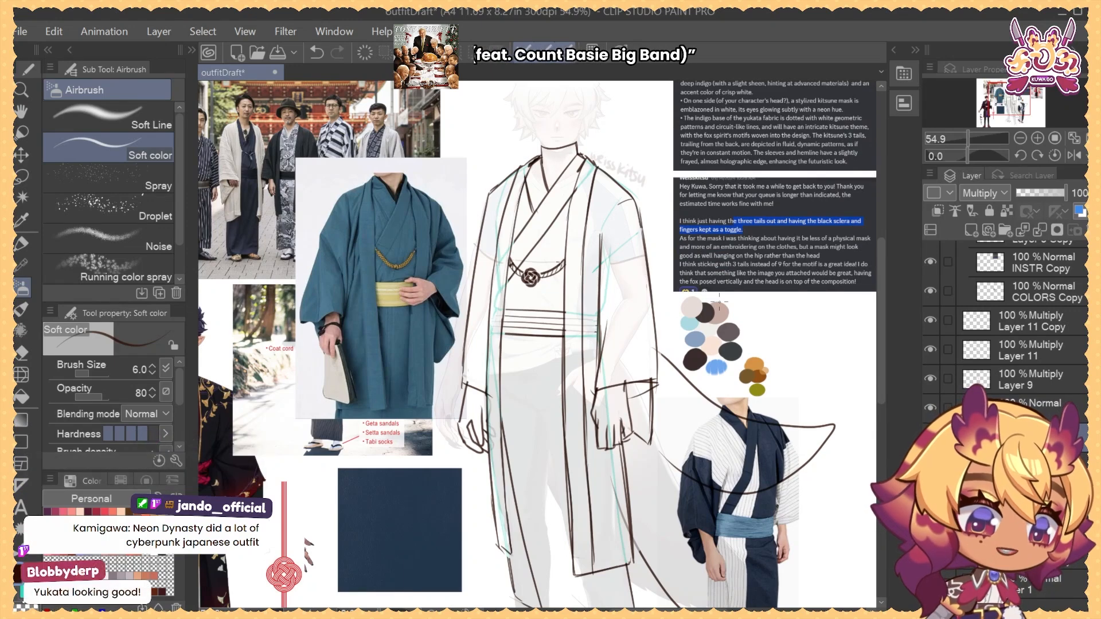
click(625, 390)
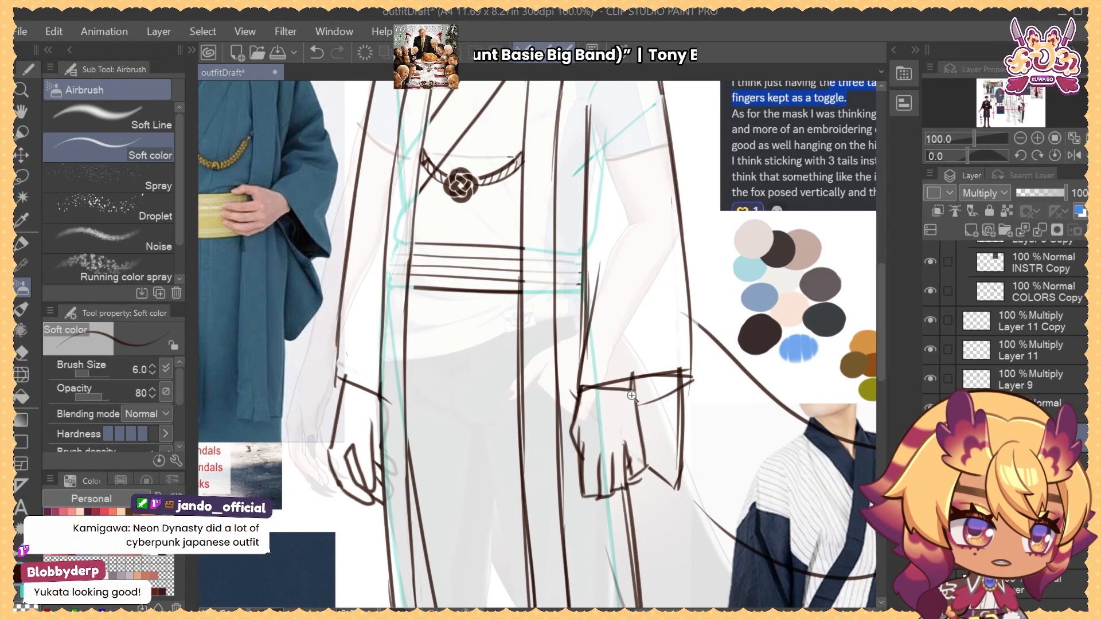
drag(635, 396, 659, 409)
scroll(659, 409, down, 3)
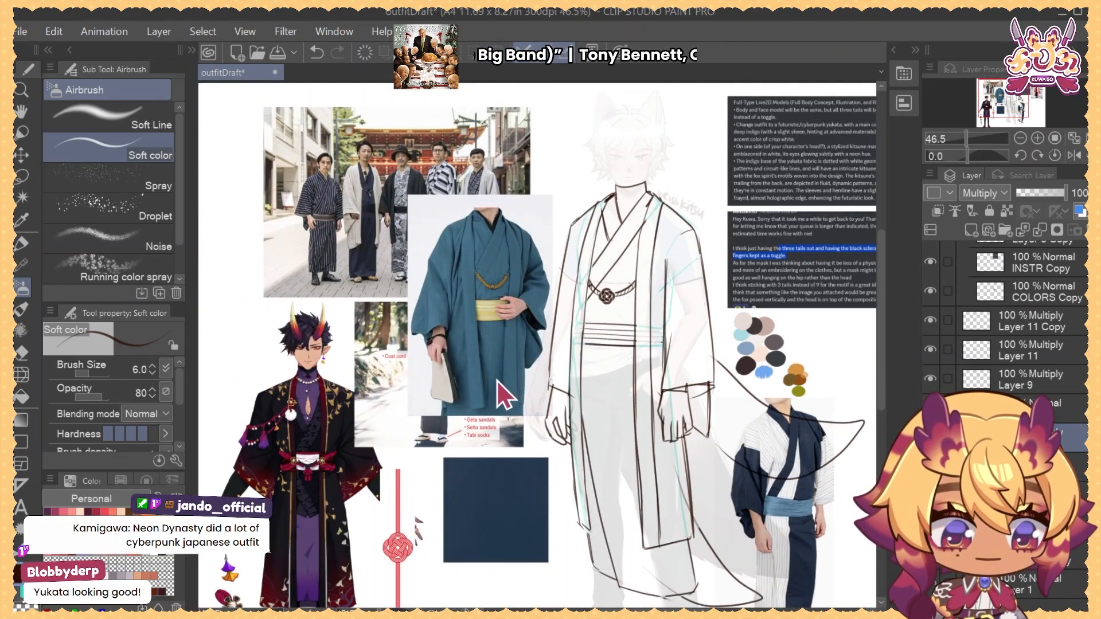
drag(504, 394, 298, 499)
scroll(685, 390, up, 2)
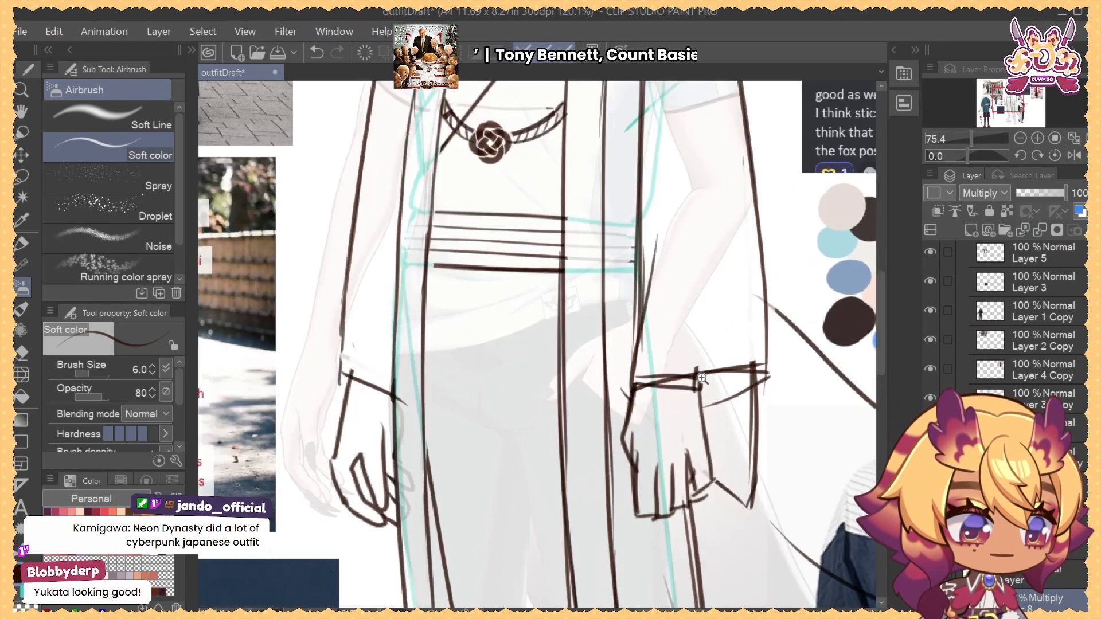
scroll(679, 372, up, 2)
mouse_move(686, 379)
mouse_down()
mouse_move(673, 389)
mouse_move(700, 394)
mouse_up()
key(ctrl+z)
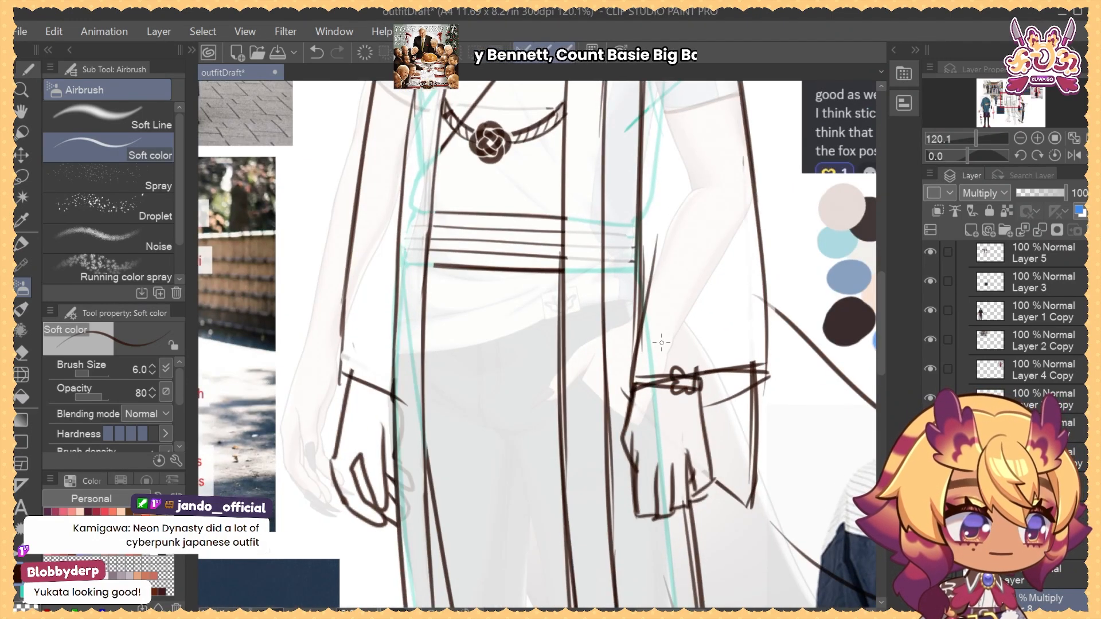
Show the first stored reference image, the full character in a brown jacket, in the Sub View and examine its white sleeve emblem
click(191, 50)
scroll(392, 509, down, 2)
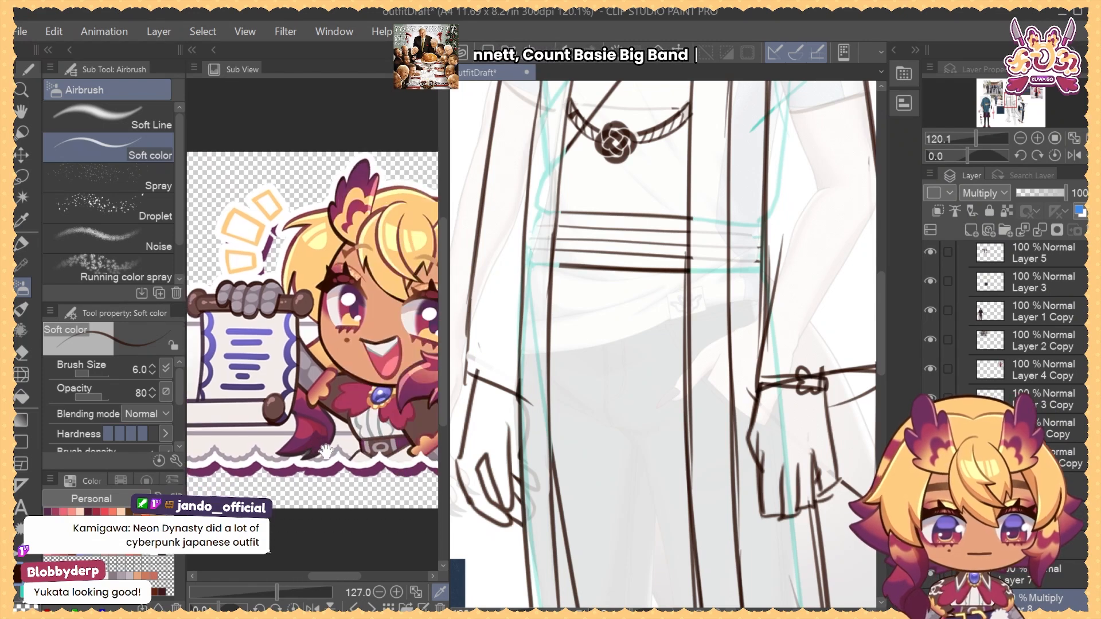
click(390, 606)
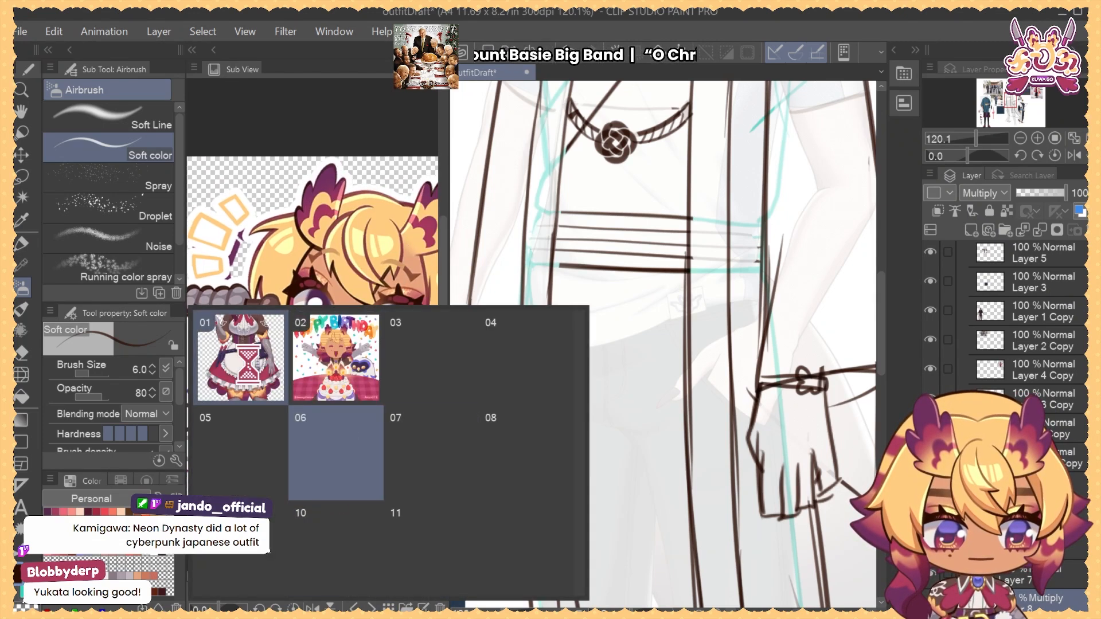
click(270, 328)
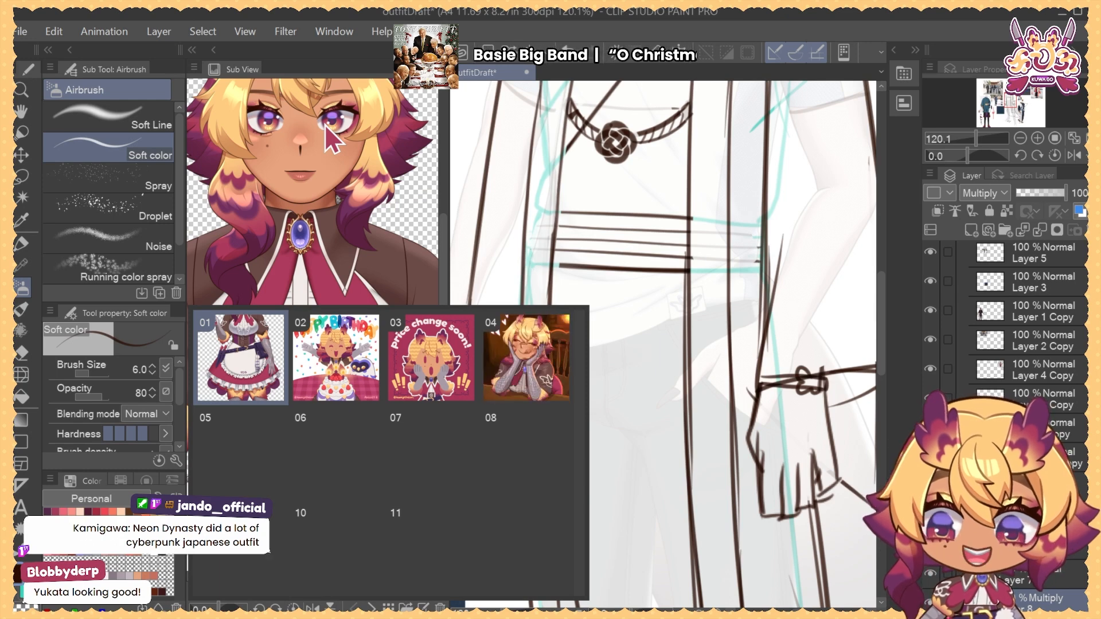
drag(313, 199, 283, 239)
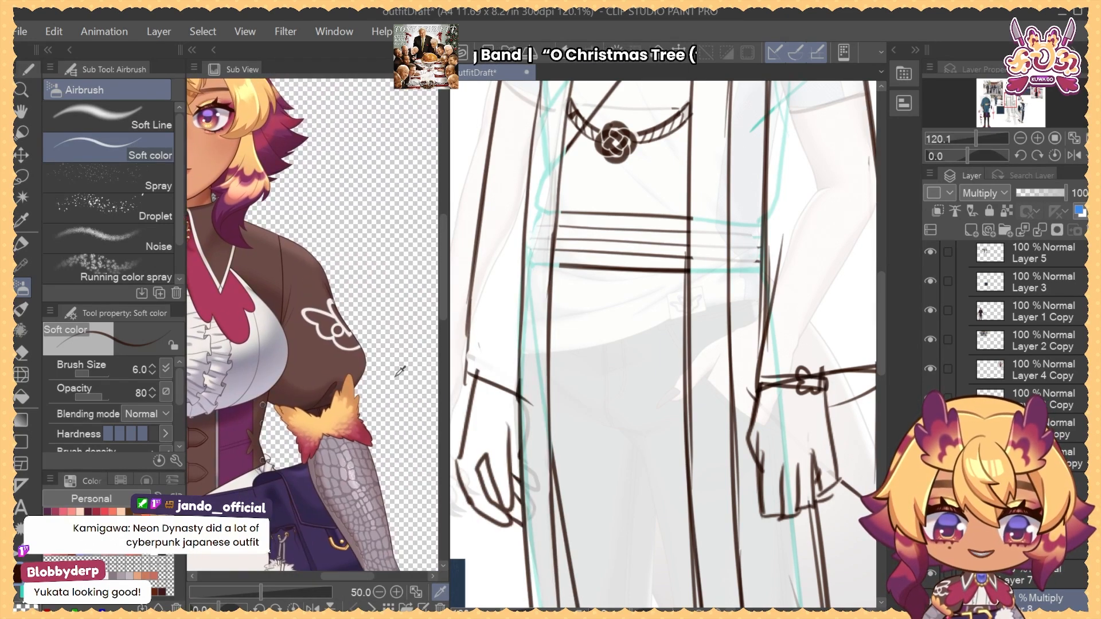
Hide the outfit sketch layer to examine the winged emblem on the base character's waist patch, and show the sketch again around the wrist knot
drag(720, 268, 688, 288)
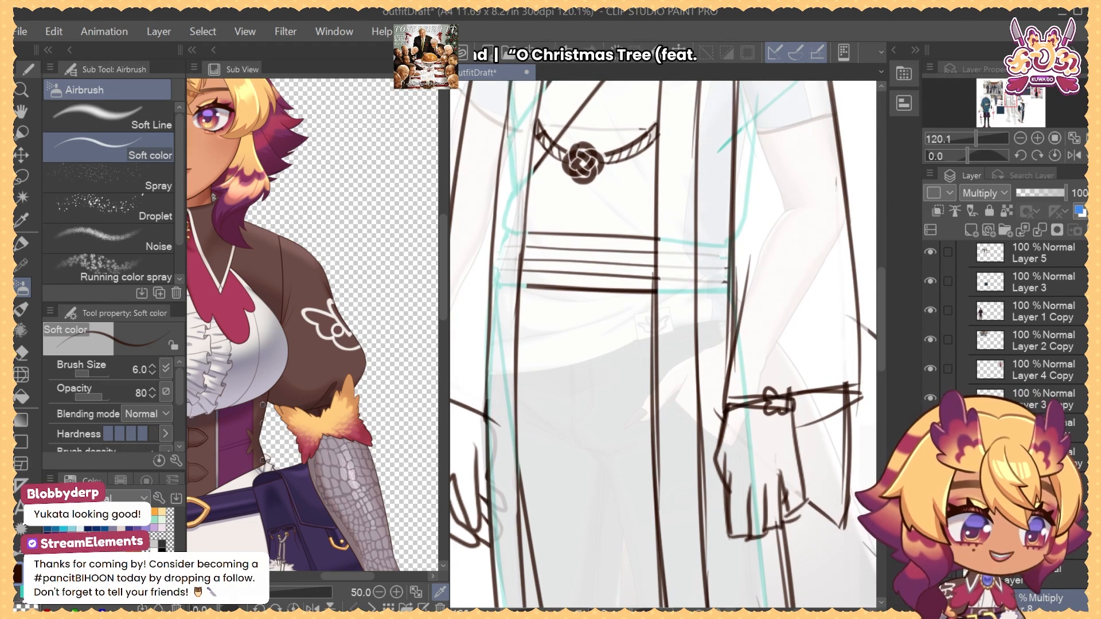
scroll(1000, 435, down, 2)
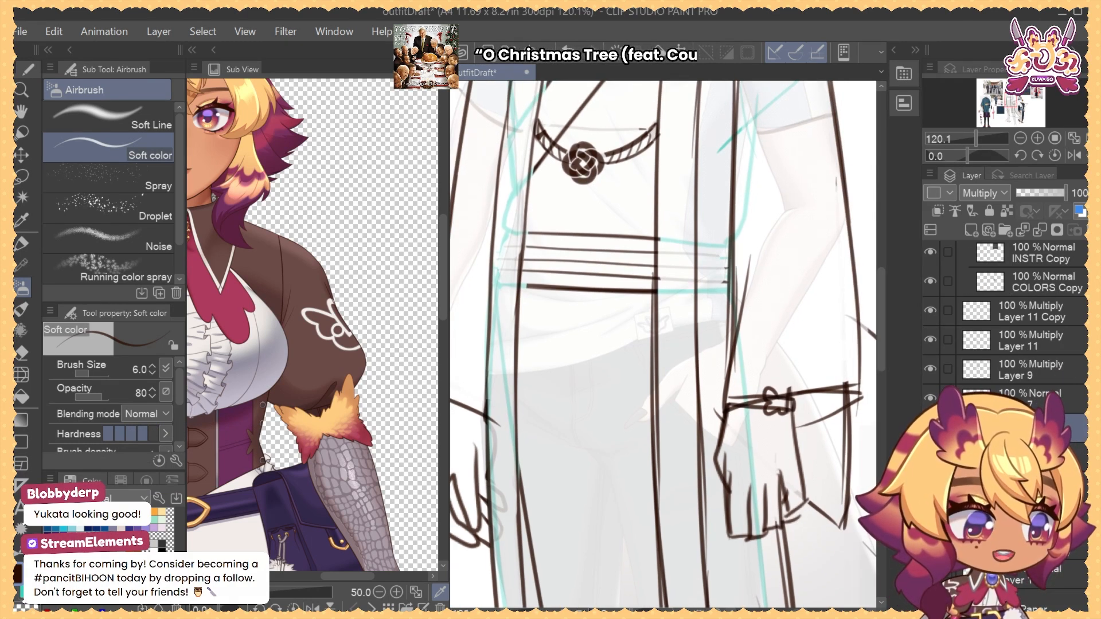
click(929, 427)
drag(667, 322, 723, 306)
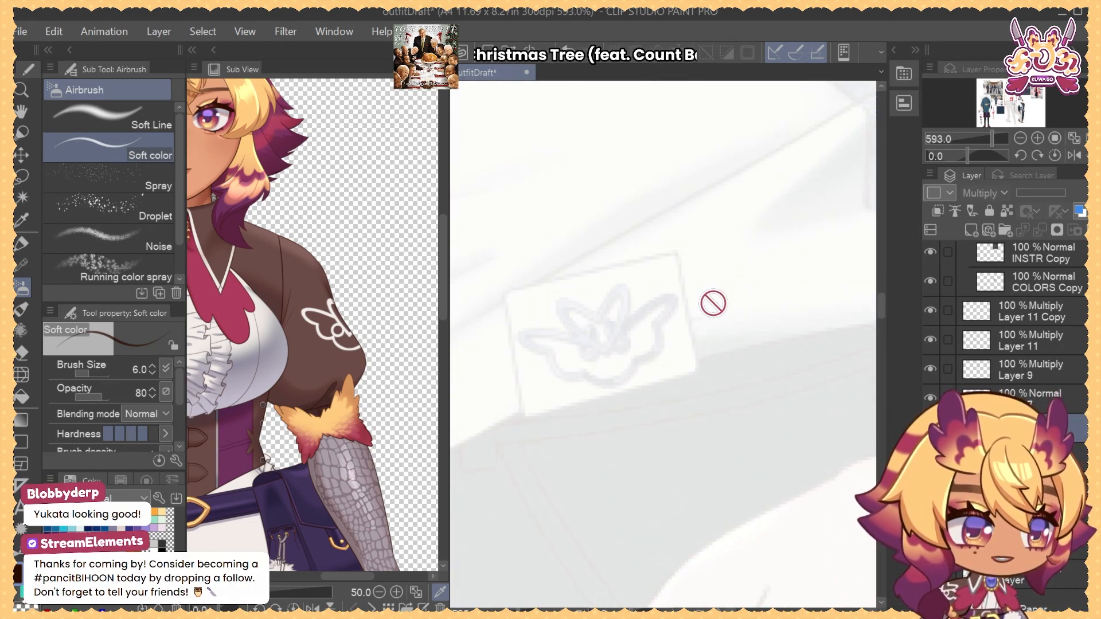
drag(665, 352, 684, 361)
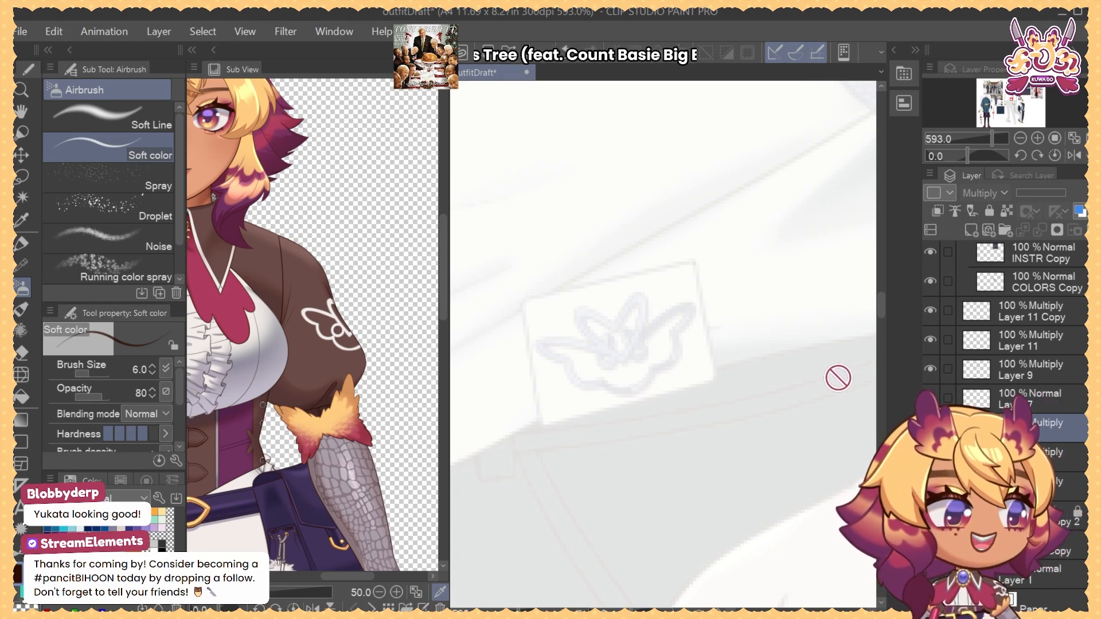
click(930, 428)
drag(708, 347, 654, 358)
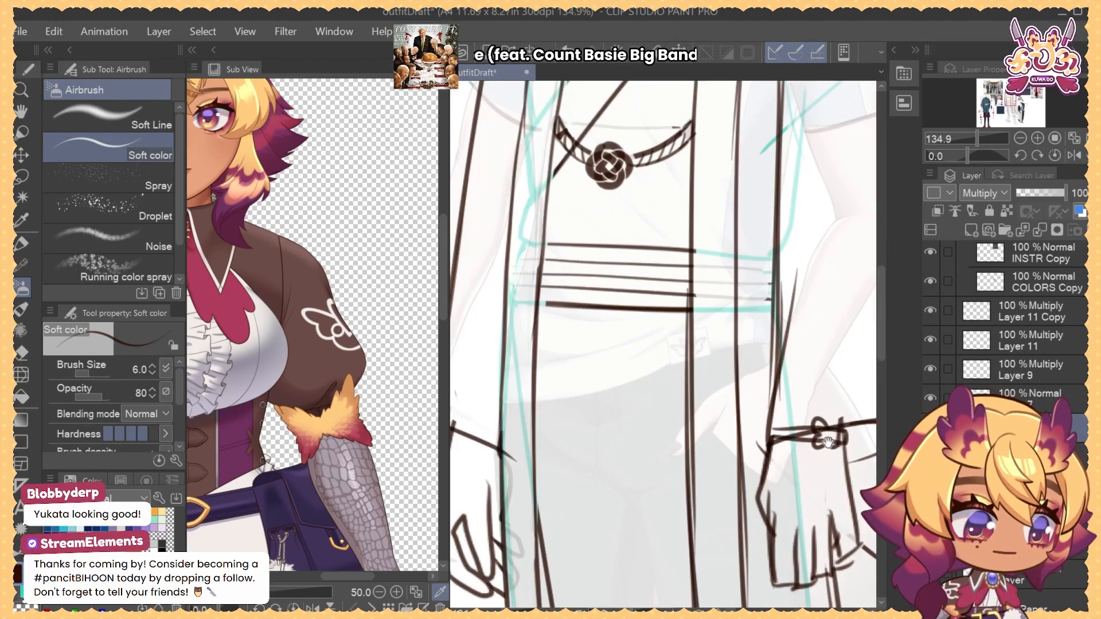
drag(827, 441, 675, 447)
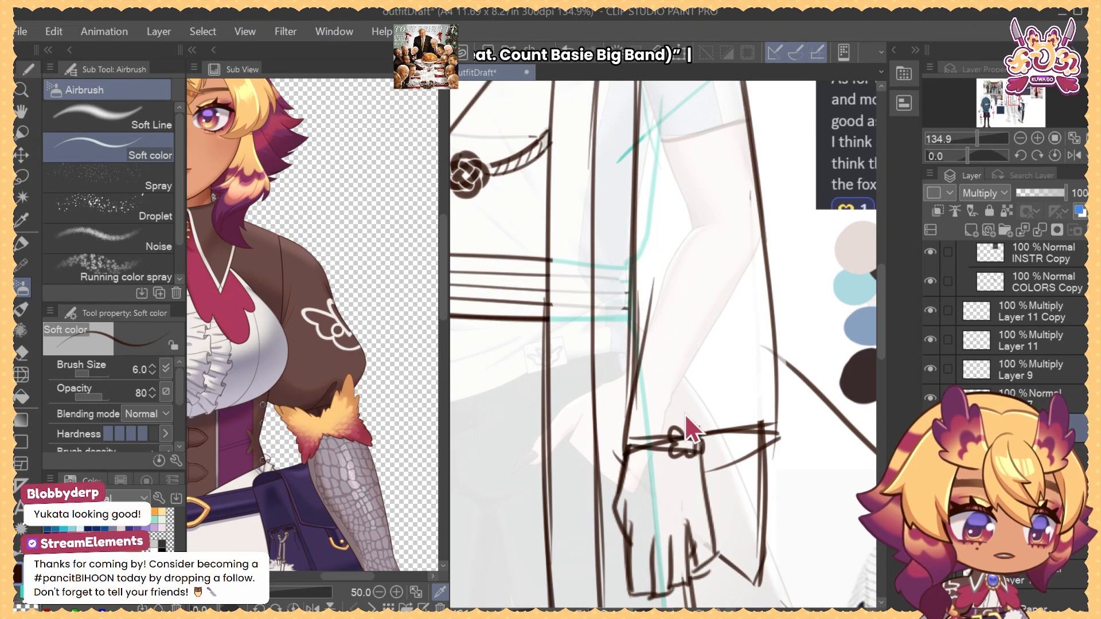
Collapse the Sub View palette to free canvas space around the outfit sketch and its reference photos
key(b)
key(b)
key(b)
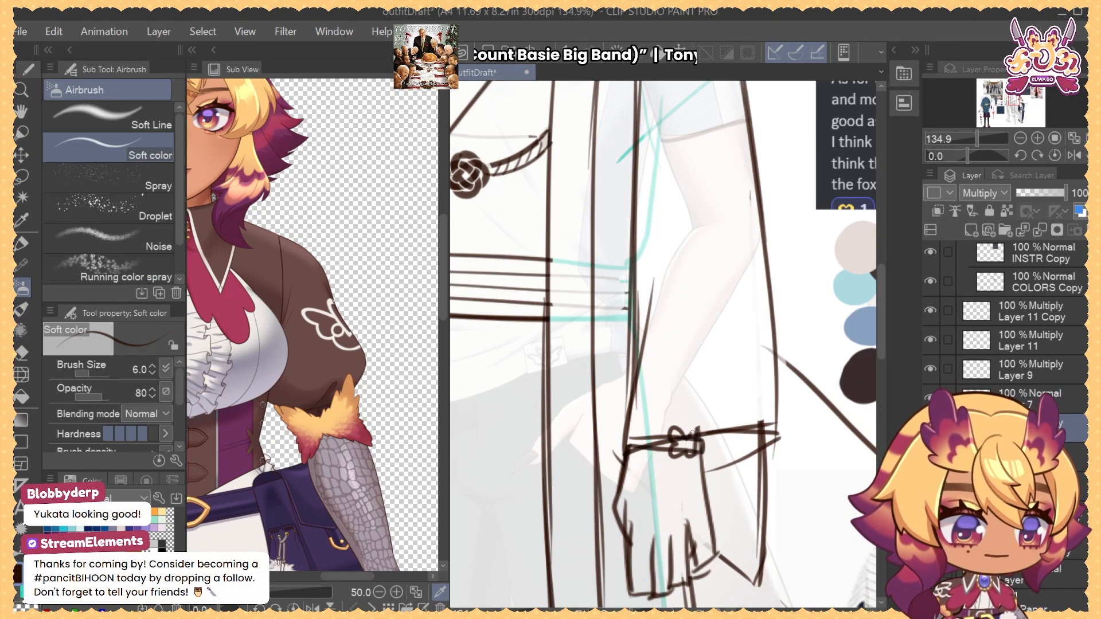
scroll(690, 431, down, 3)
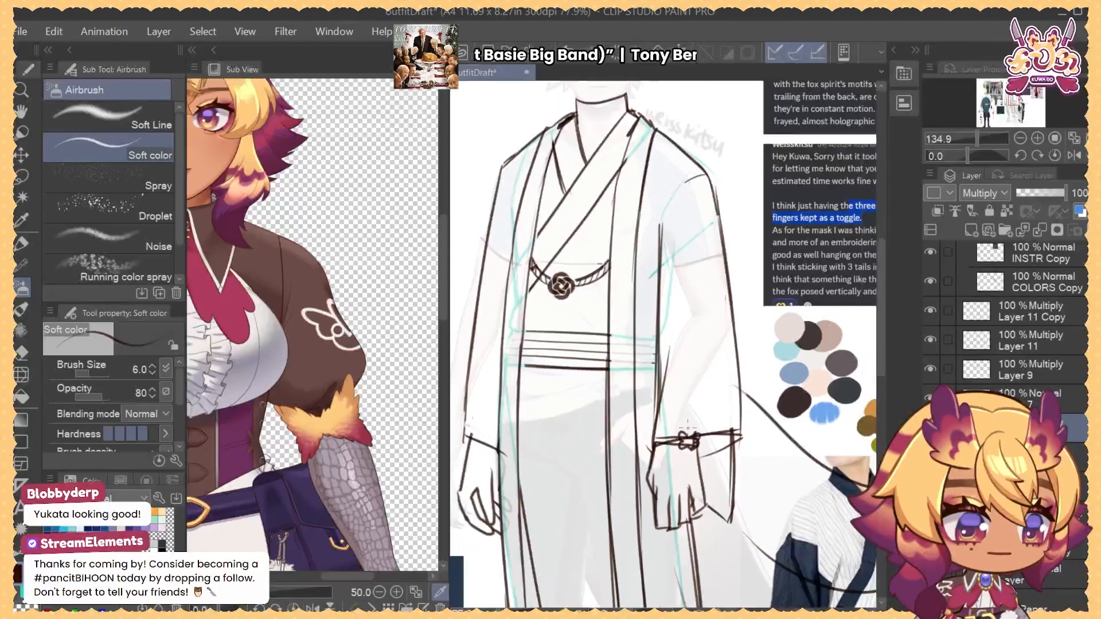
click(192, 50)
scroll(649, 434, down, 3)
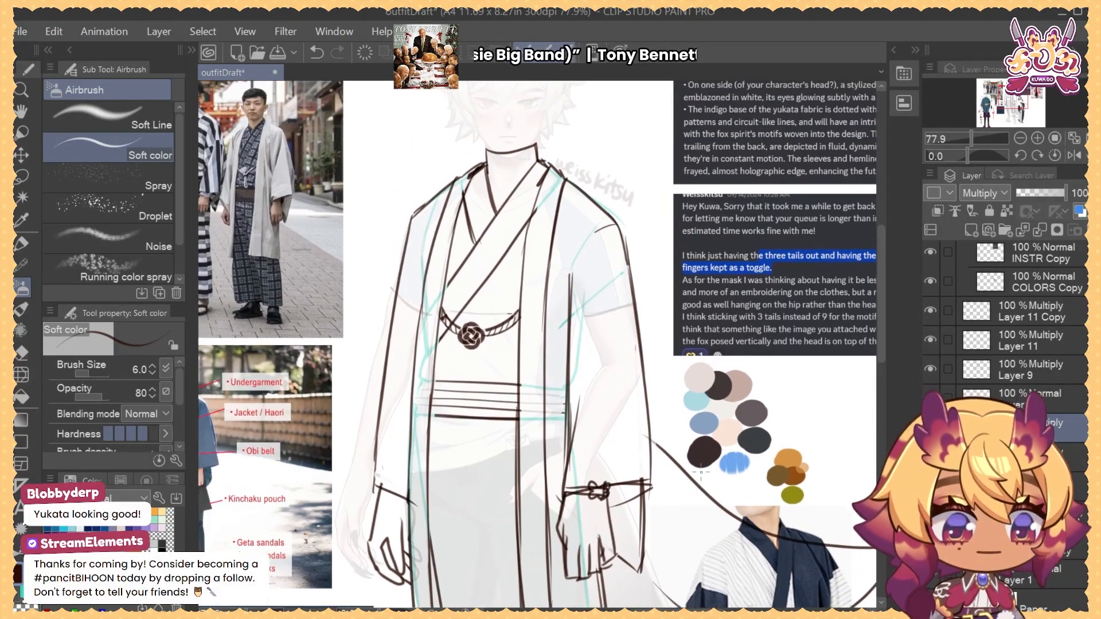
Read the client's written brief on the indigo cyberpunk yukata, kitsune mask, circuit-like patterns and three tails
click(1038, 314)
scroll(731, 355, down, 3)
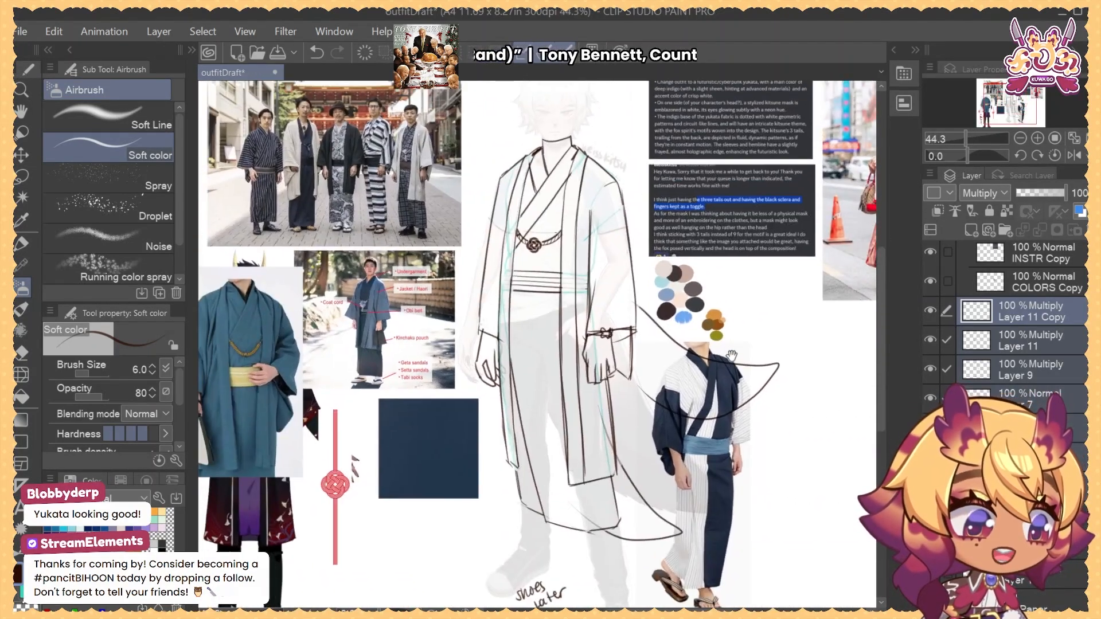
drag(731, 356, 718, 324)
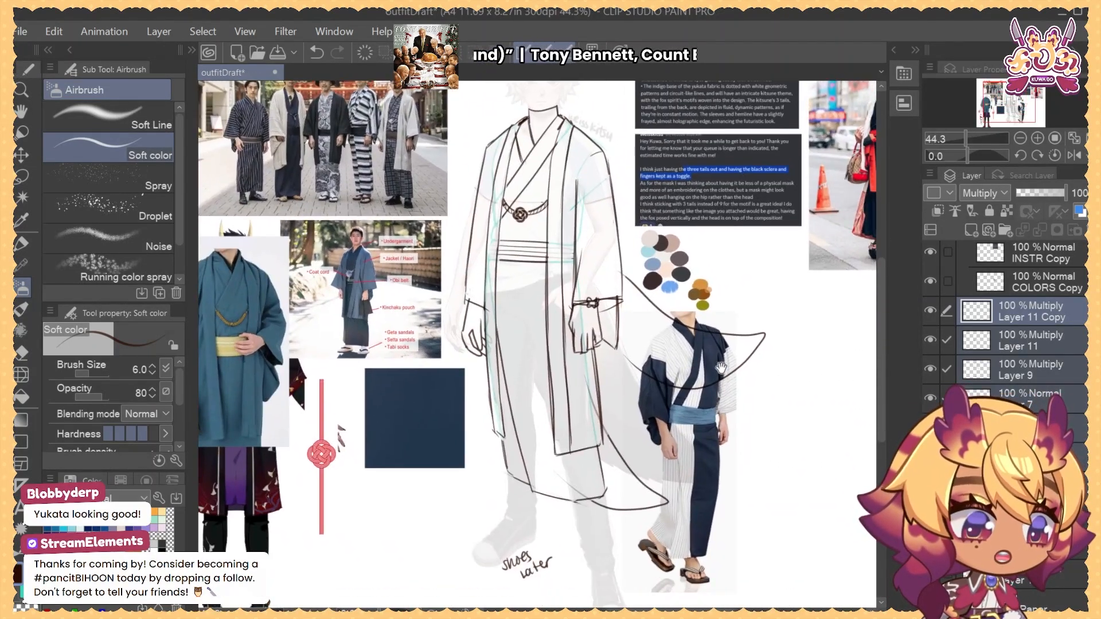
ctrl+shift+click(702, 370)
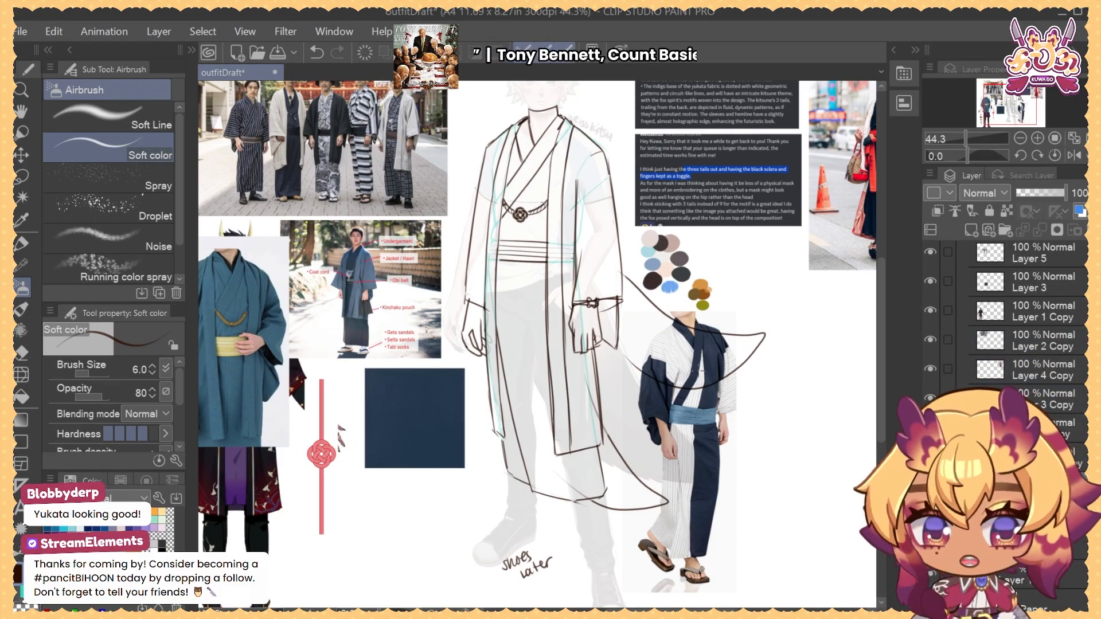
drag(702, 351, 672, 446)
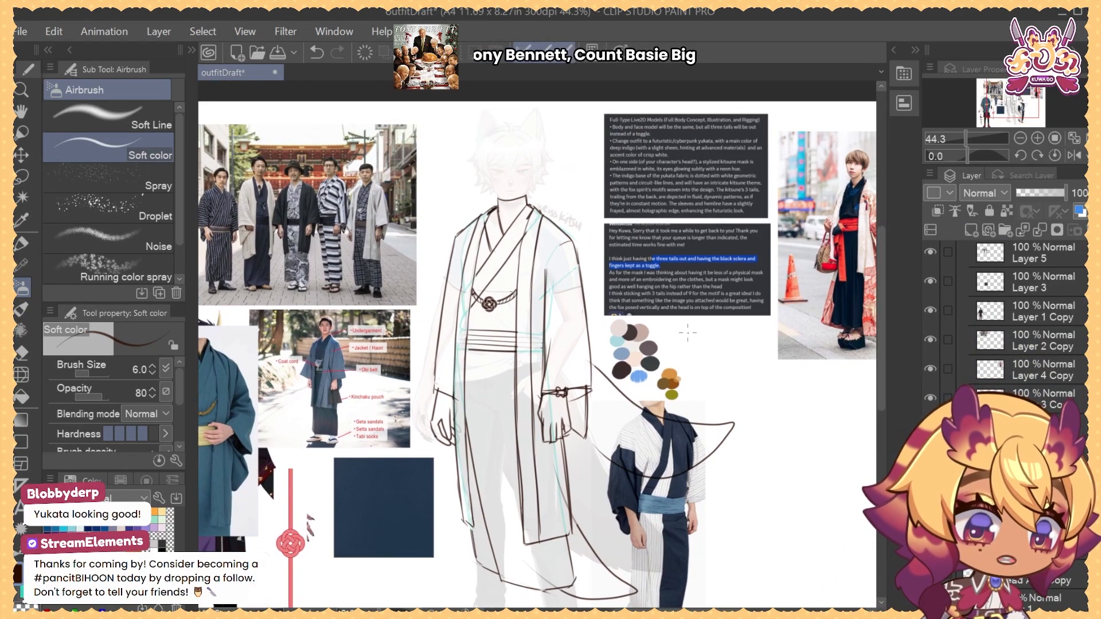
drag(672, 331, 693, 375)
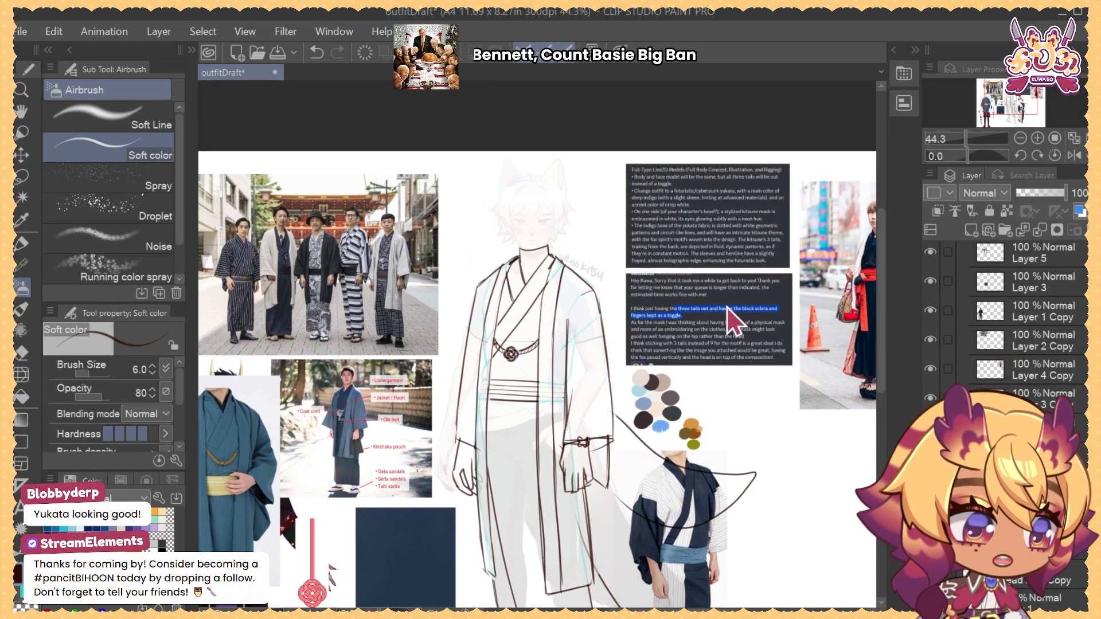
scroll(730, 315, up, 4)
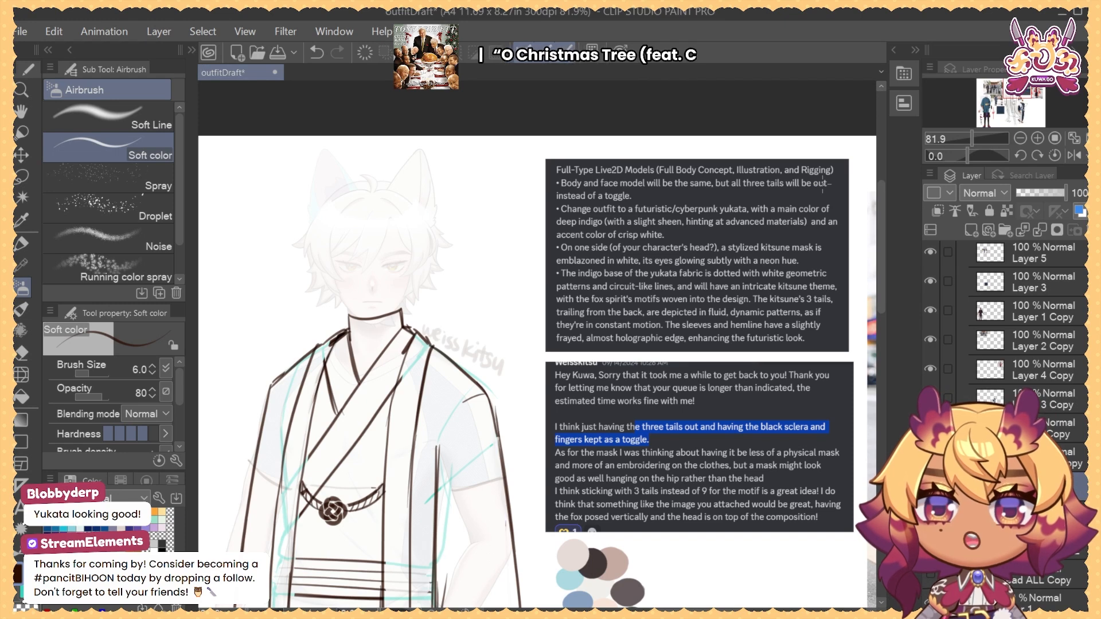
scroll(776, 225, down, 3)
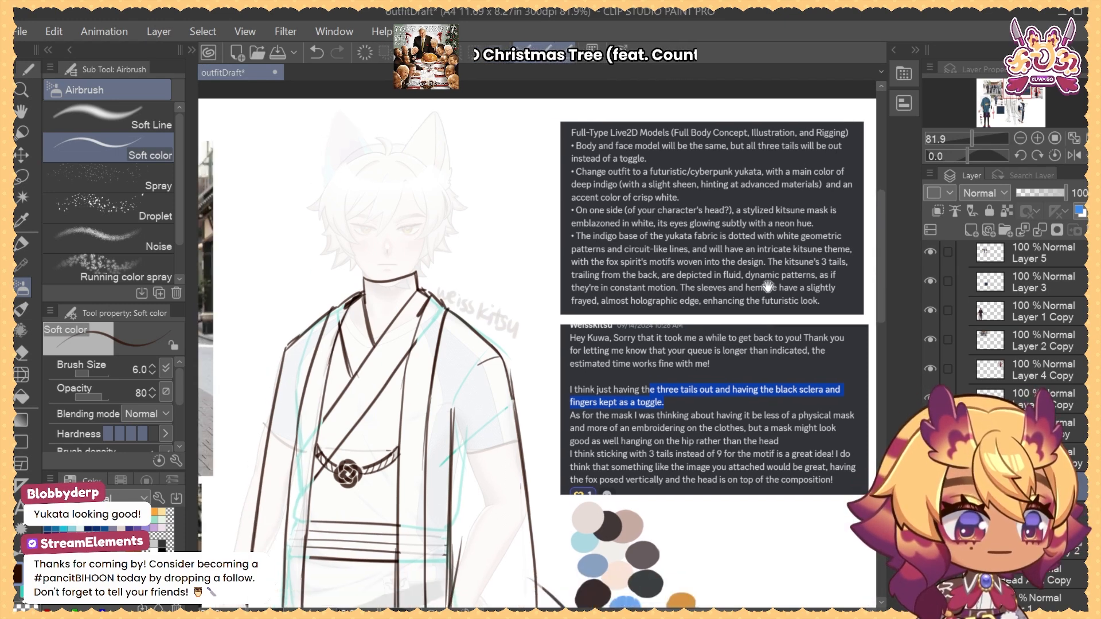
Compare the outfit sketch with the Tokyo street photo of the patterned haori and the other yukata references
drag(819, 272, 757, 274)
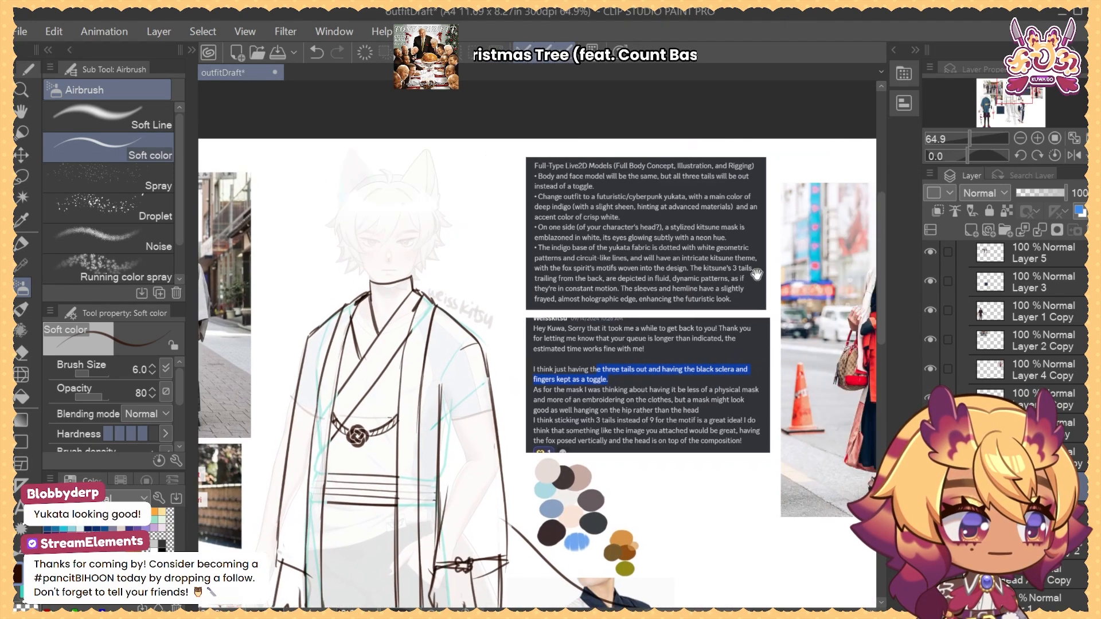
drag(837, 328, 676, 337)
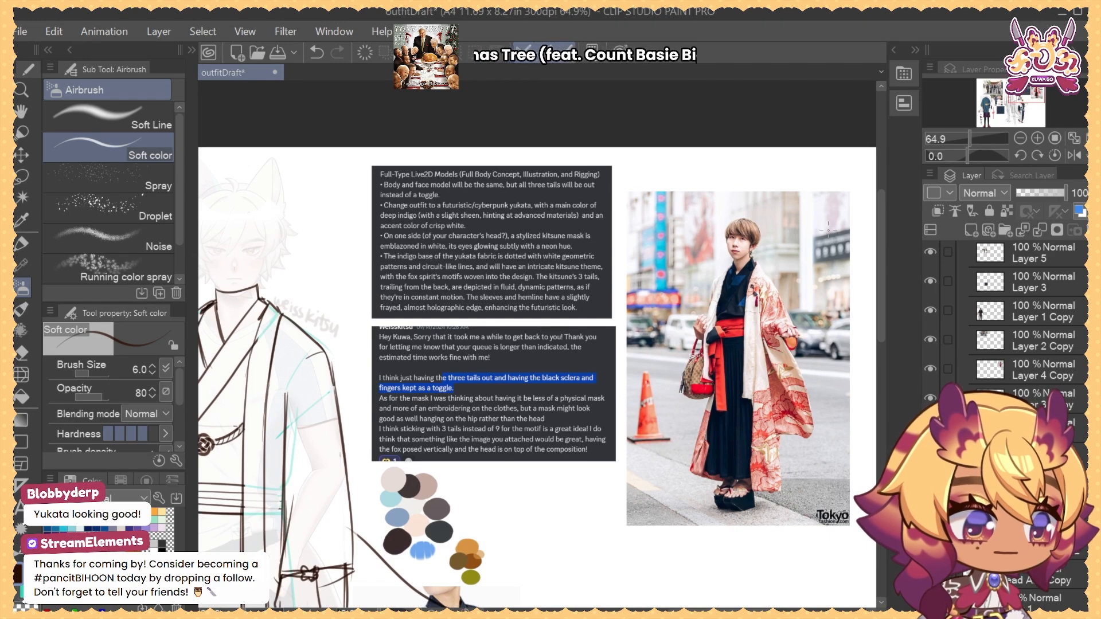
drag(775, 365, 814, 378)
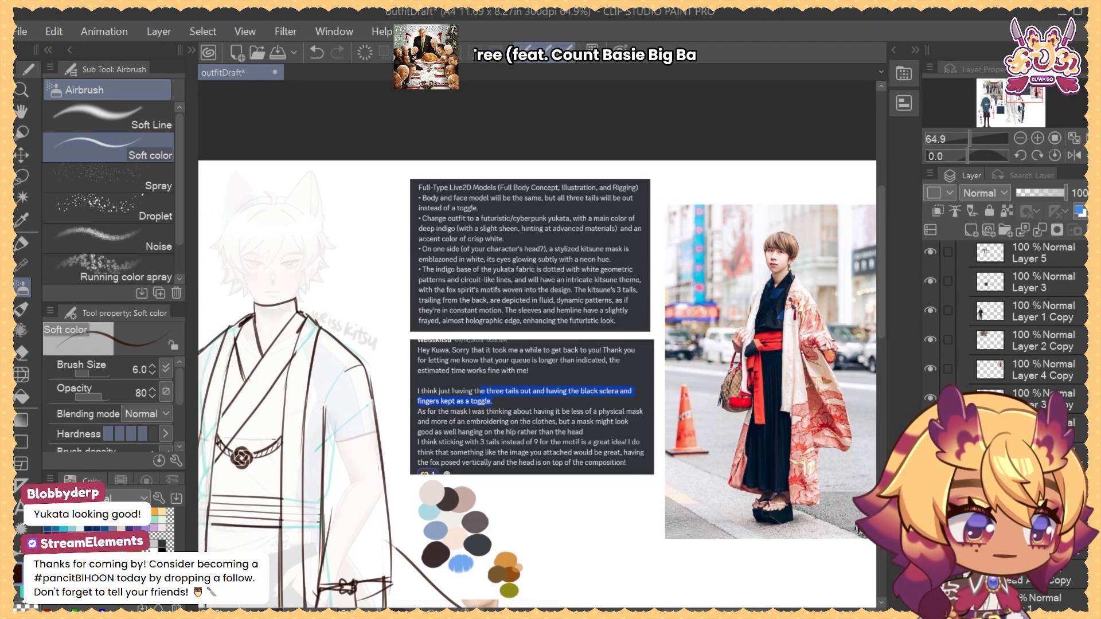
drag(648, 345, 781, 299)
drag(493, 429, 664, 257)
scroll(632, 281, down, 3)
scroll(633, 280, up, 1)
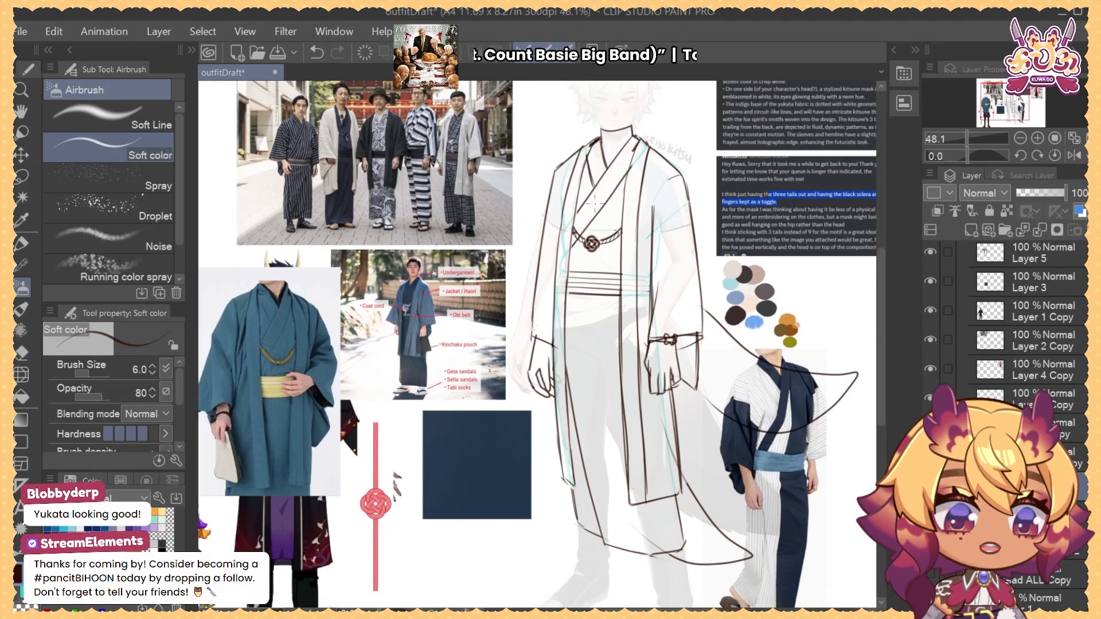
Move the teal kimono photo beside the red knot reference, over the navy swatch, to uncover the horned character in the black coat
drag(595, 397, 669, 340)
drag(393, 336, 519, 580)
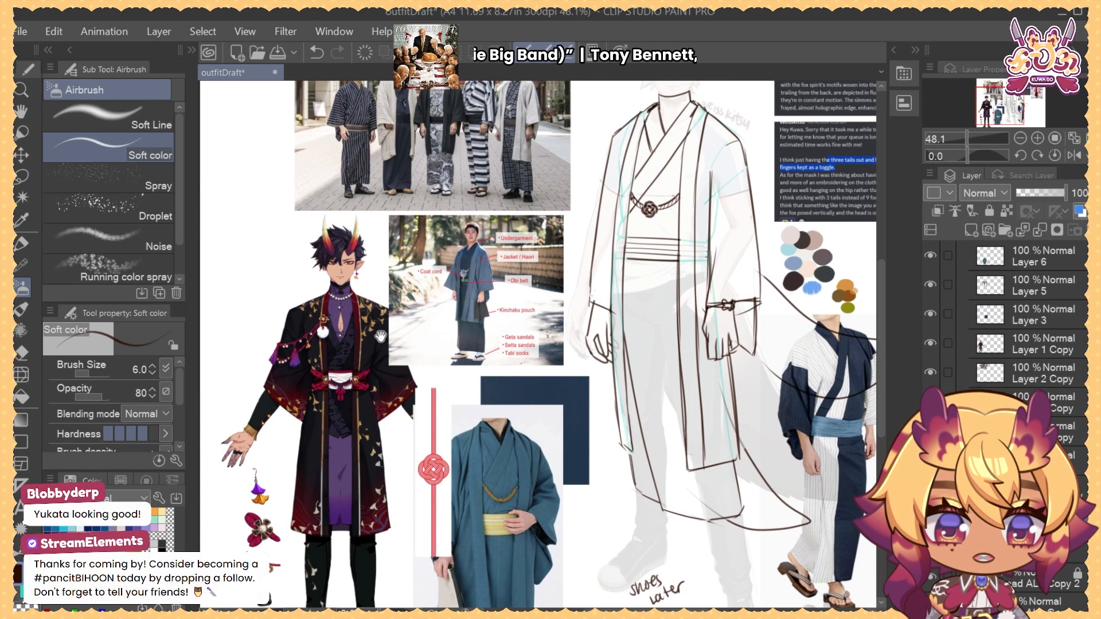
drag(402, 312, 387, 334)
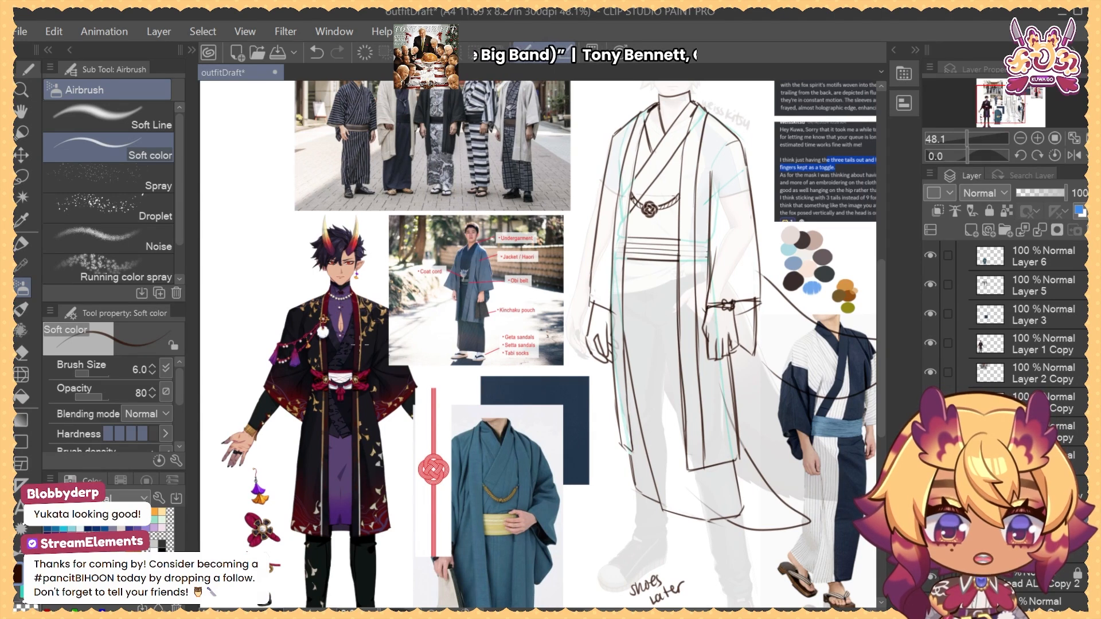
drag(491, 308, 422, 354)
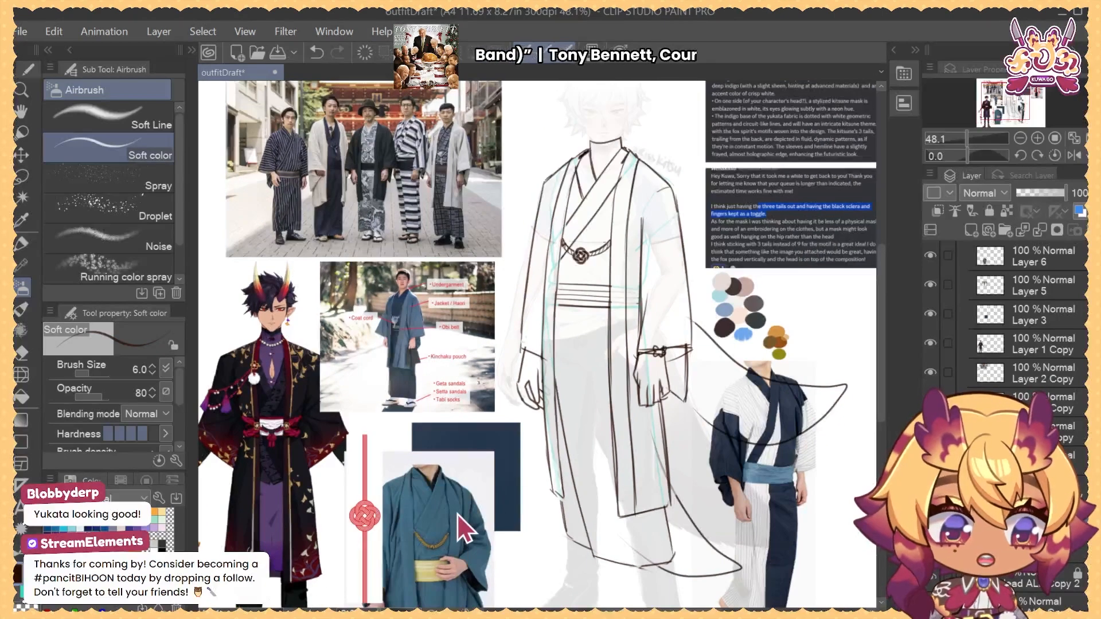
mouse_move(465, 546)
mouse_down()
mouse_move(449, 491)
mouse_move(479, 480)
mouse_move(487, 512)
mouse_up()
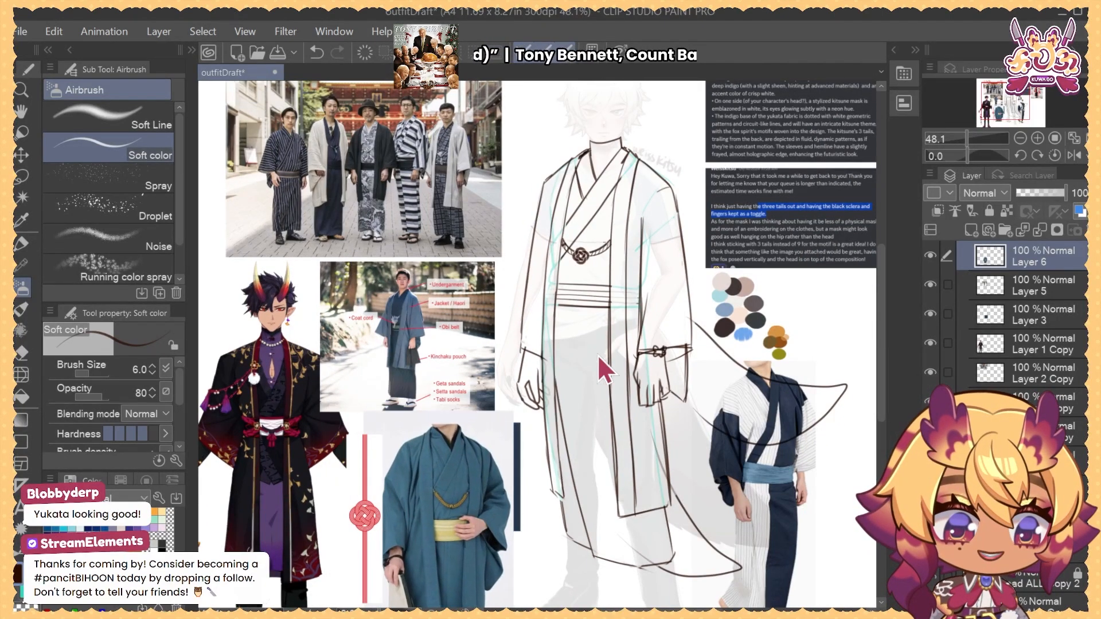
ctrl+shift+click(670, 250)
drag(669, 250, 638, 295)
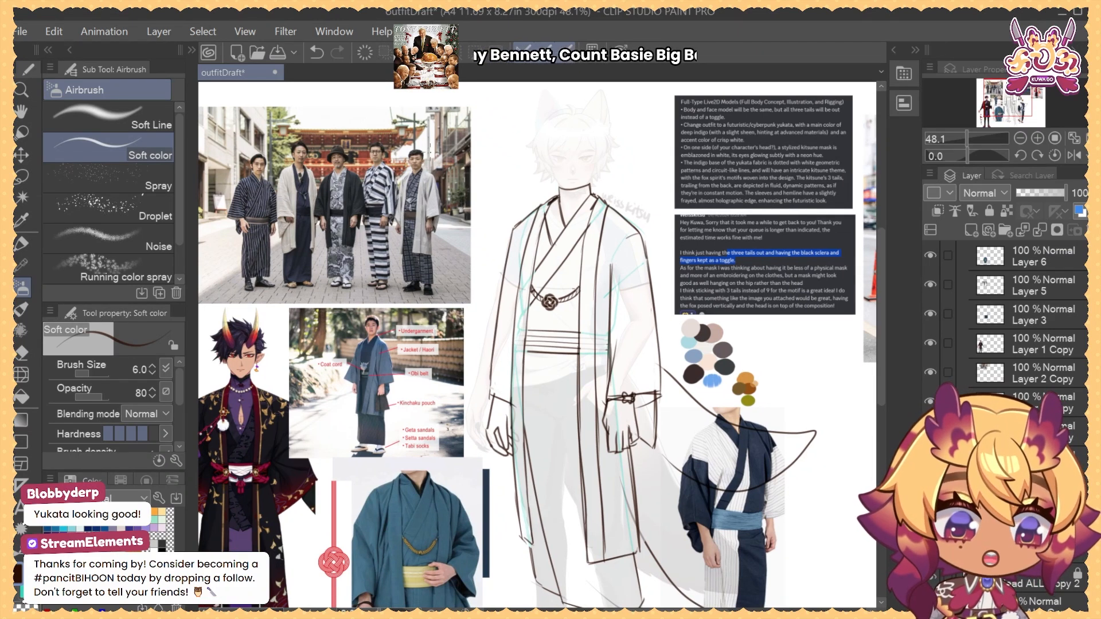
Mark up the group photo and circle the figure in the Tokyo street photo, and undo the marks
mouse_move(456, 200)
mouse_down()
mouse_move(450, 229)
mouse_move(425, 199)
mouse_move(400, 307)
mouse_move(427, 299)
mouse_up()
key(ctrl+z)
key(ctrl+z)
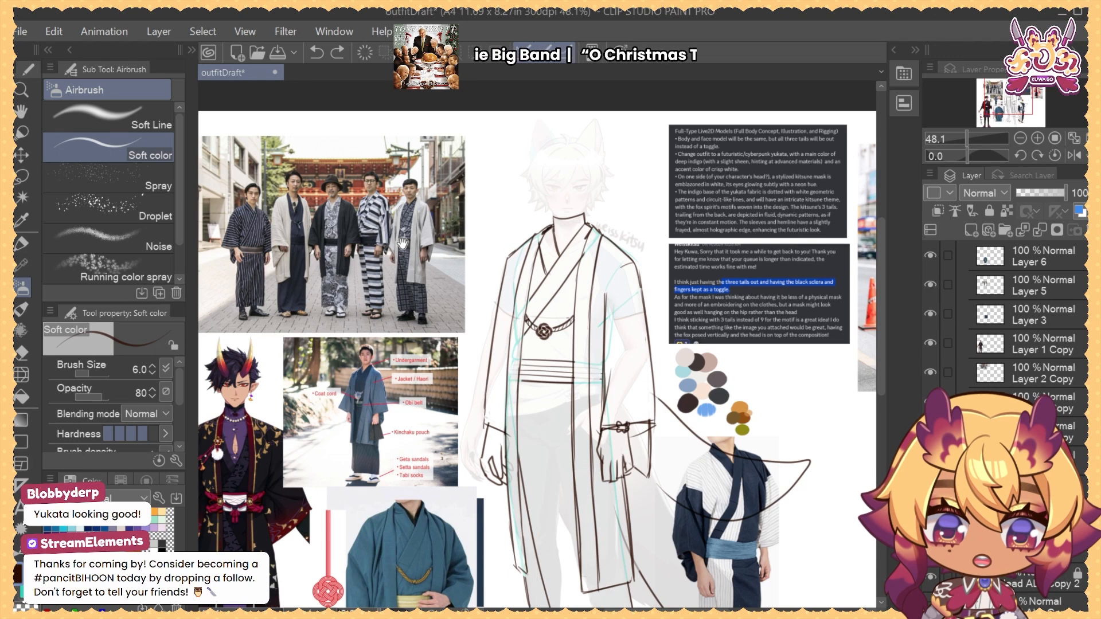
mouse_move(403, 244)
mouse_down()
mouse_move(410, 235)
mouse_move(218, 280)
mouse_up()
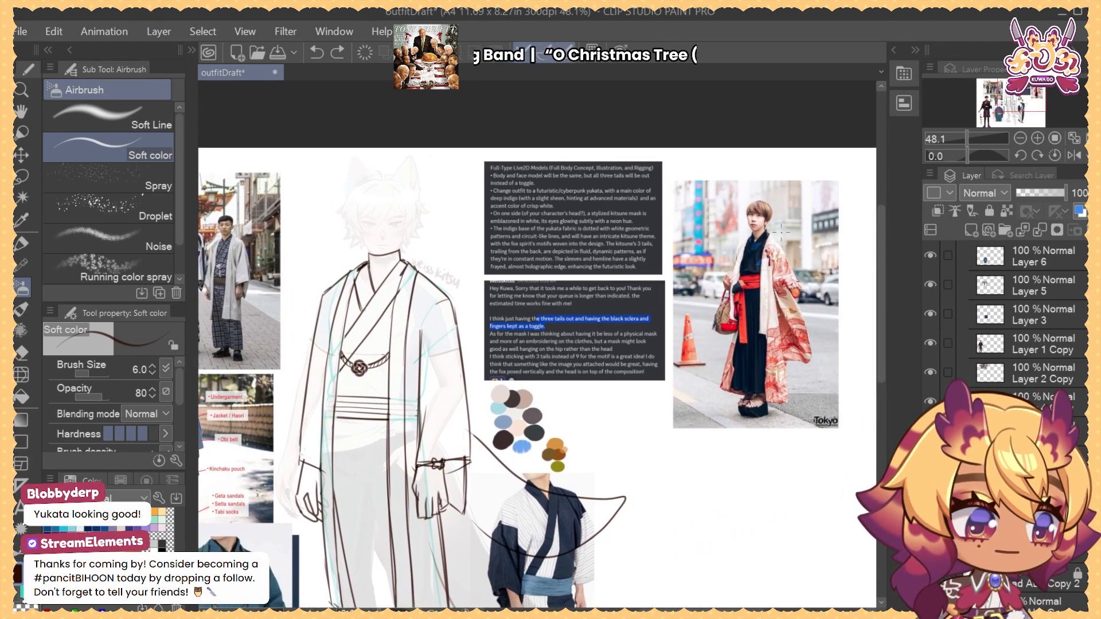
mouse_move(752, 222)
mouse_down()
mouse_move(733, 234)
mouse_move(823, 303)
mouse_move(752, 212)
mouse_up()
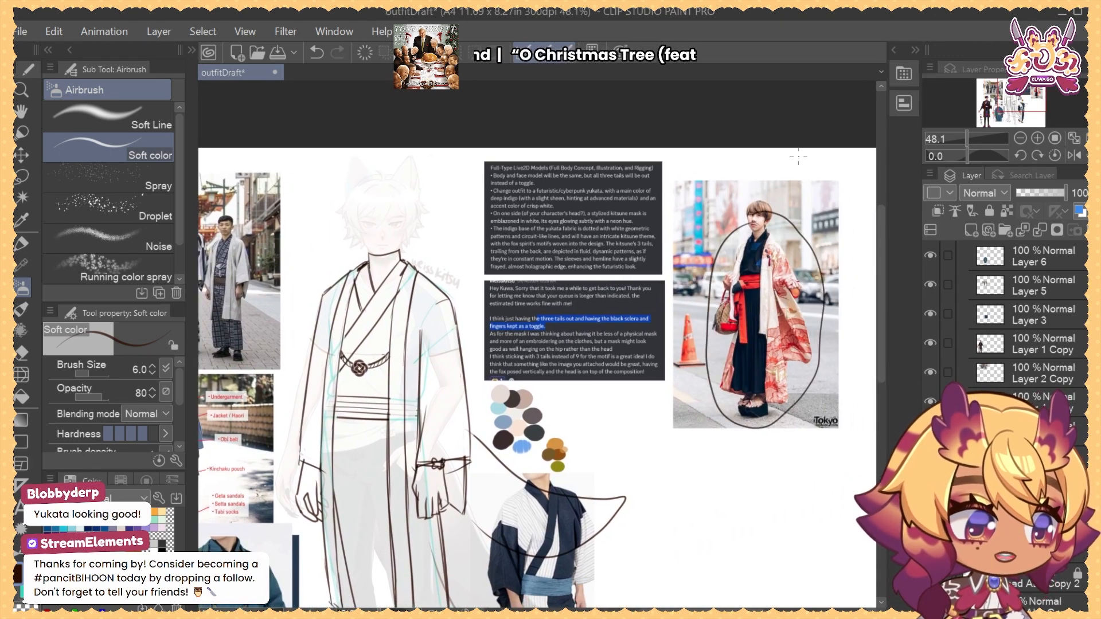
mouse_move(754, 402)
mouse_down()
mouse_move(817, 258)
mouse_move(714, 287)
mouse_move(707, 399)
mouse_move(777, 397)
mouse_up()
key(ctrl+z)
key(ctrl+z)
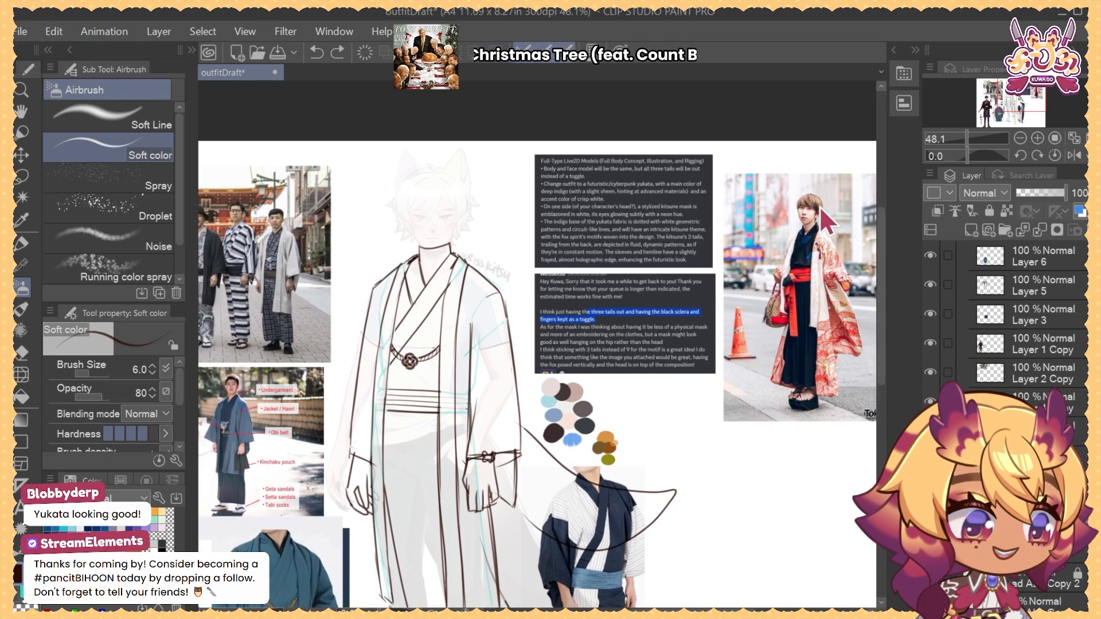
Examine the floral haori and red sash in the Tokyo street photo up close and return to the outfit sketch
drag(632, 253, 700, 231)
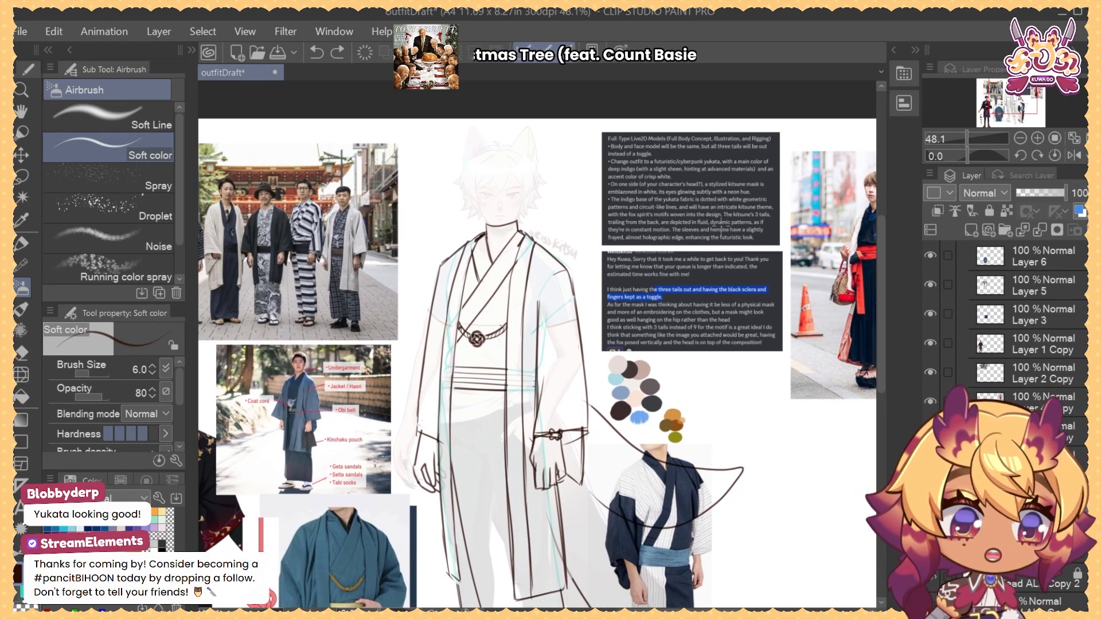
scroll(837, 234, up, 5)
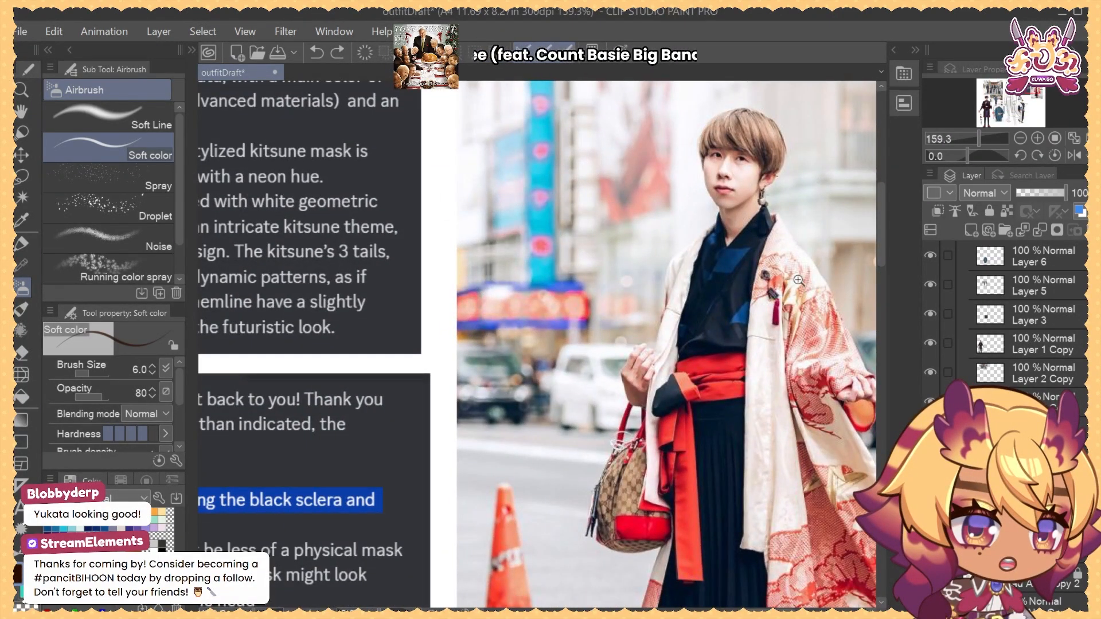
scroll(767, 239, down, 3)
drag(582, 358, 700, 333)
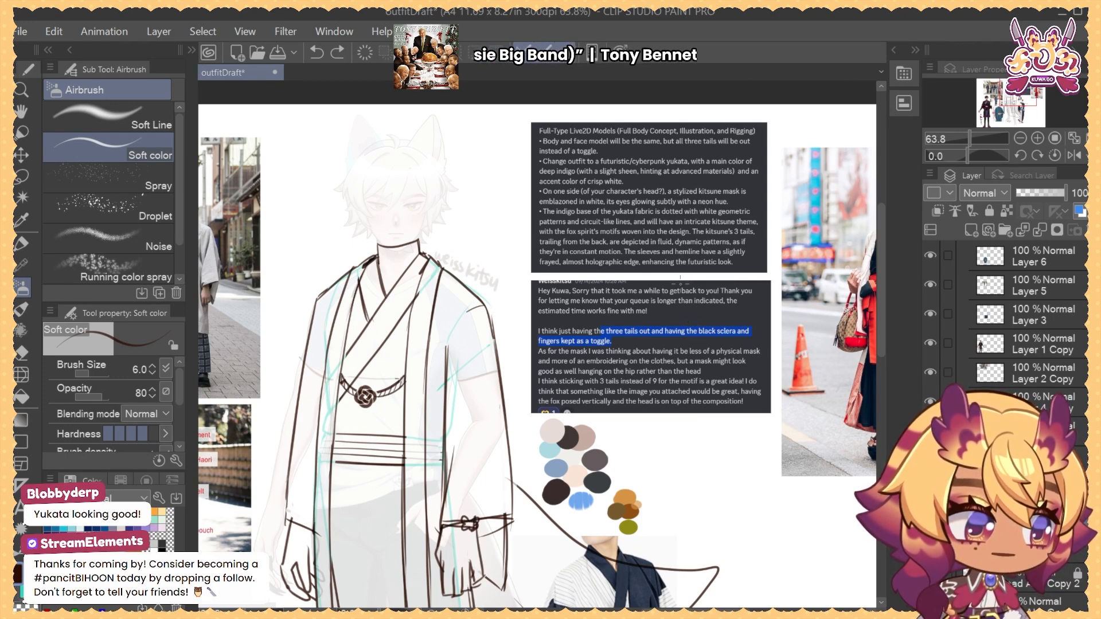
drag(650, 303, 704, 251)
drag(433, 321, 449, 307)
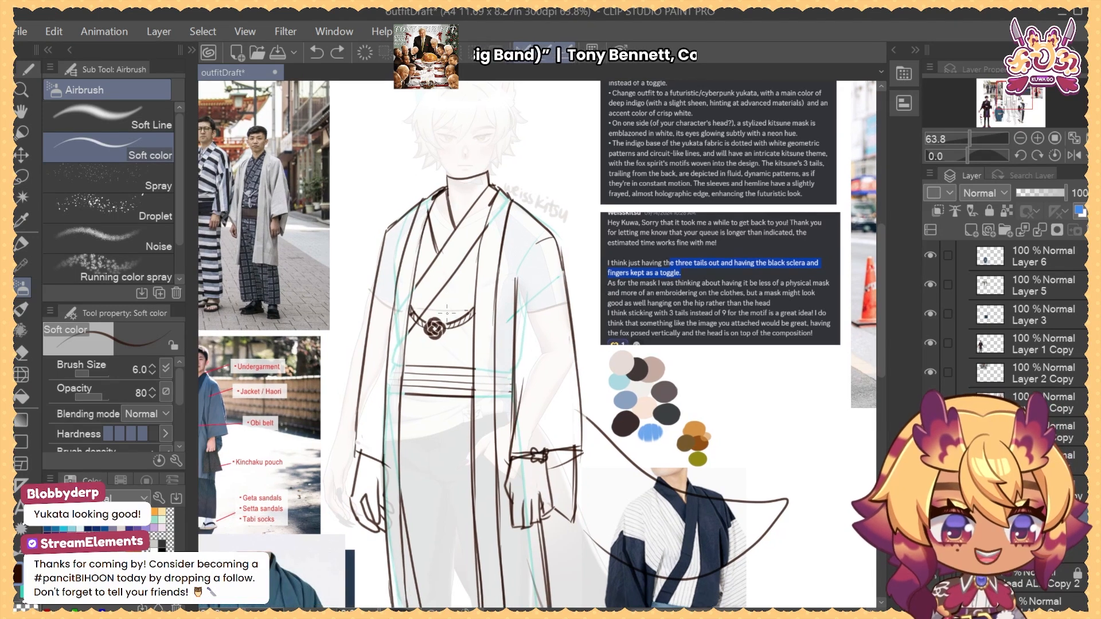
click(1031, 489)
click(929, 489)
click(929, 489)
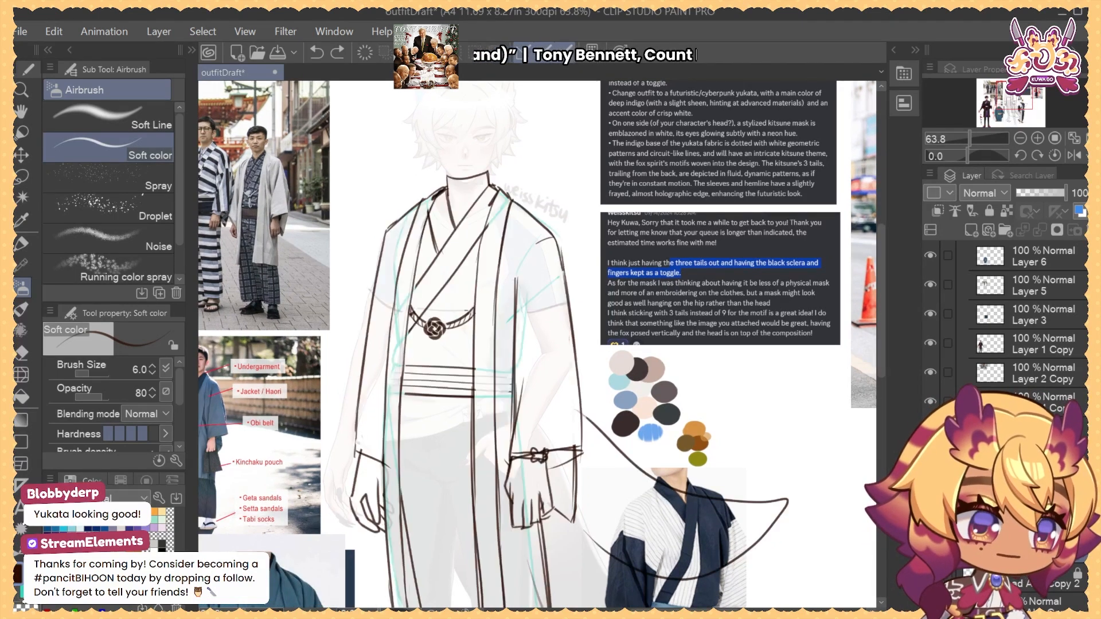
click(1032, 518)
click(1032, 547)
drag(453, 251, 456, 231)
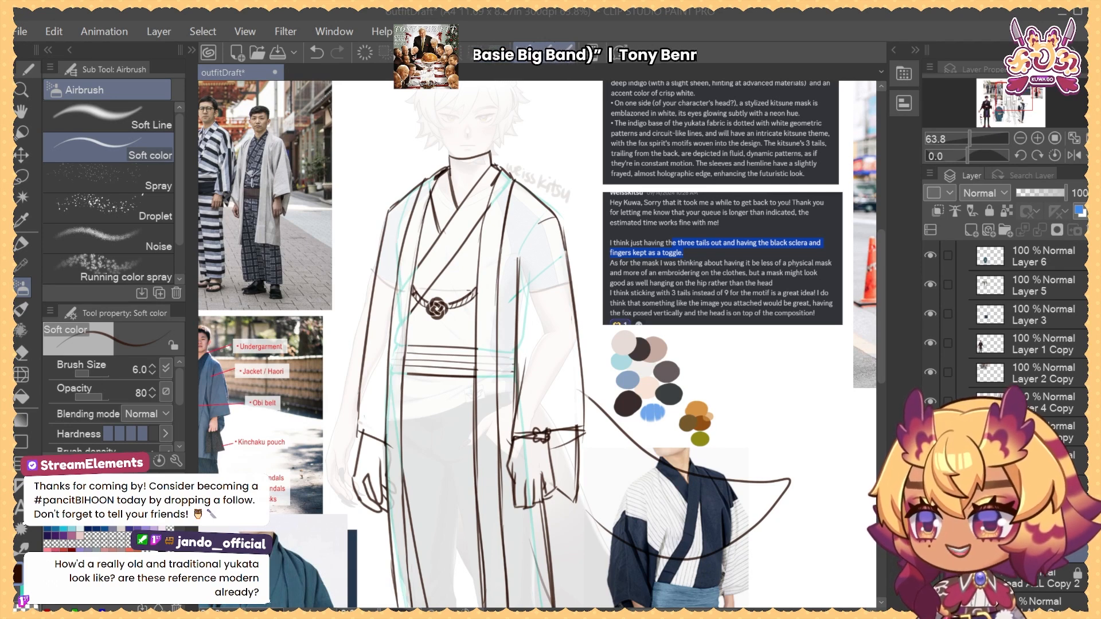
Move the black circuit-board pattern image from the canvas corner onto the figure and position it over the sketched torso with a transform
scroll(1043, 504, down, 2)
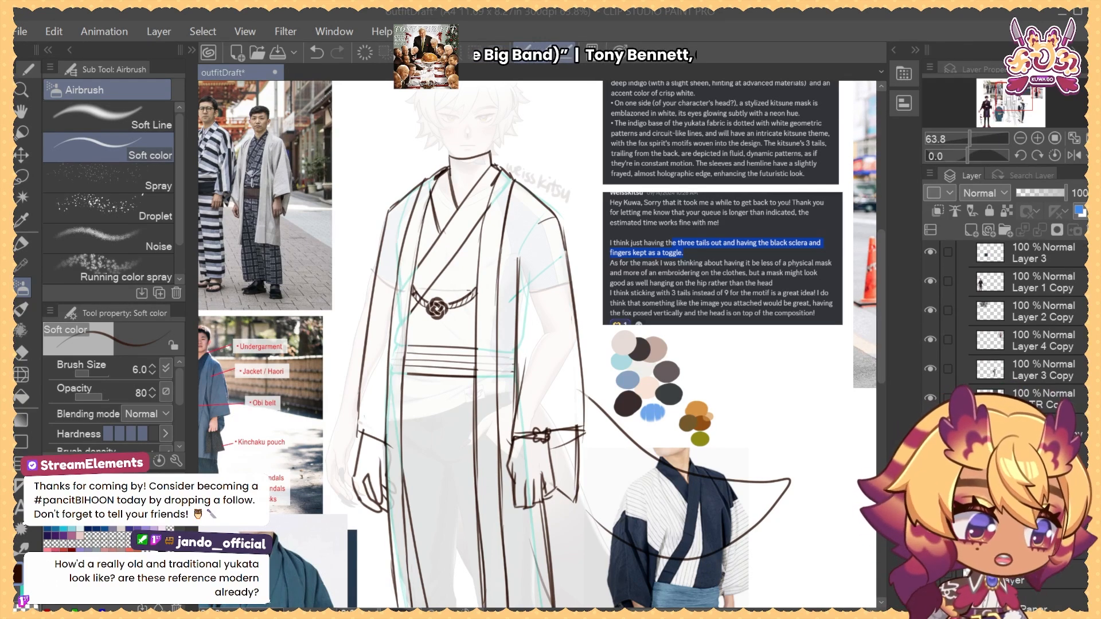
click(1043, 516)
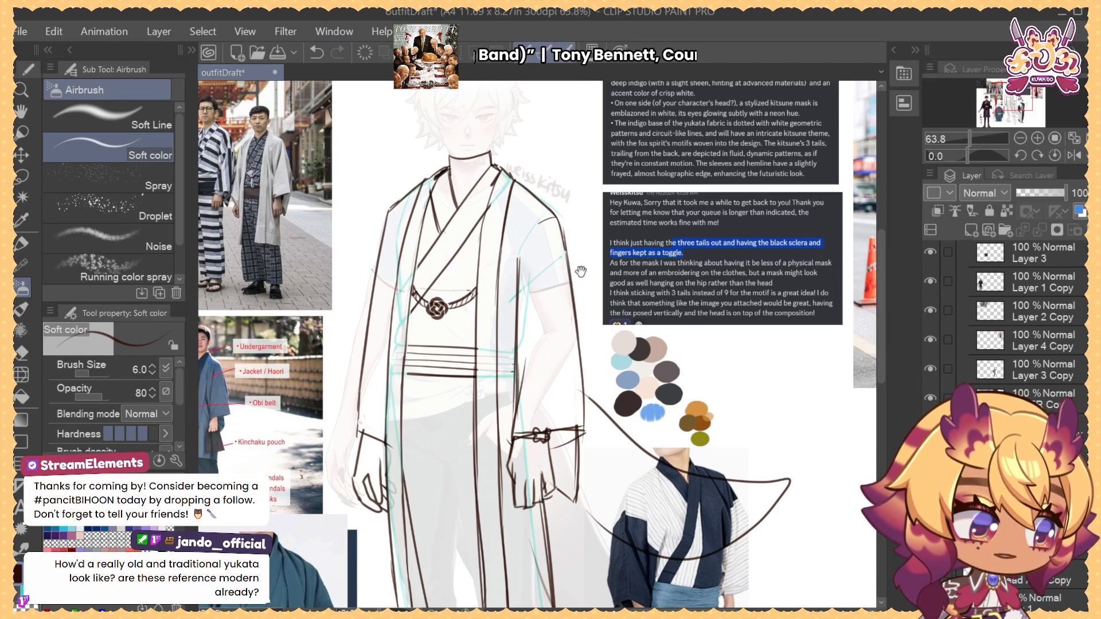
scroll(782, 530, down, 3)
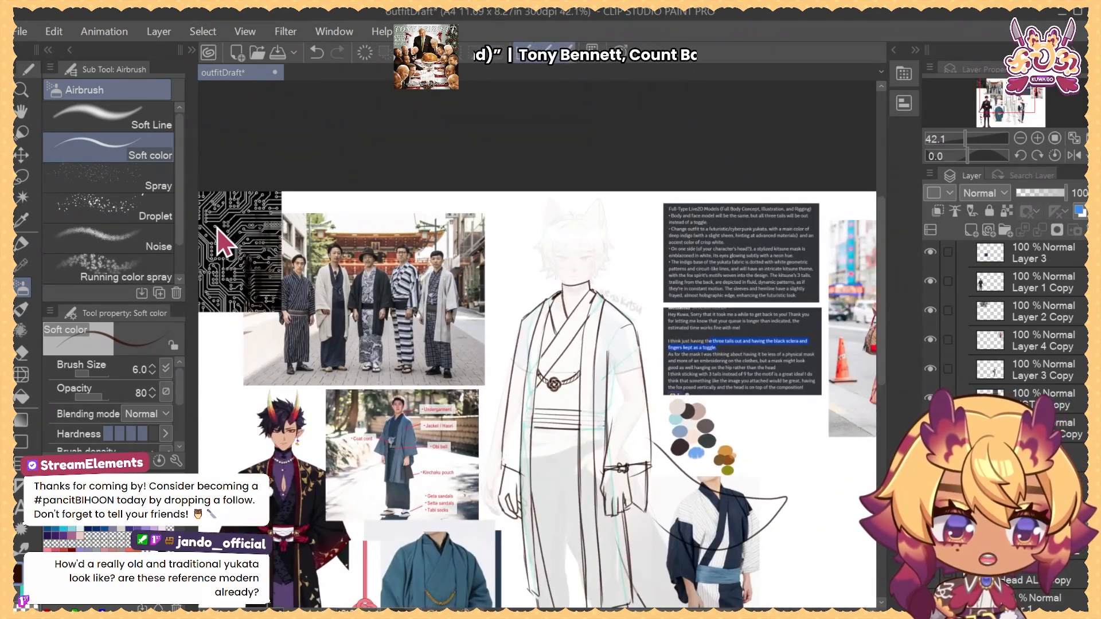
mouse_move(222, 239)
mouse_down()
mouse_move(592, 386)
mouse_move(565, 346)
mouse_move(692, 404)
mouse_move(618, 415)
mouse_up()
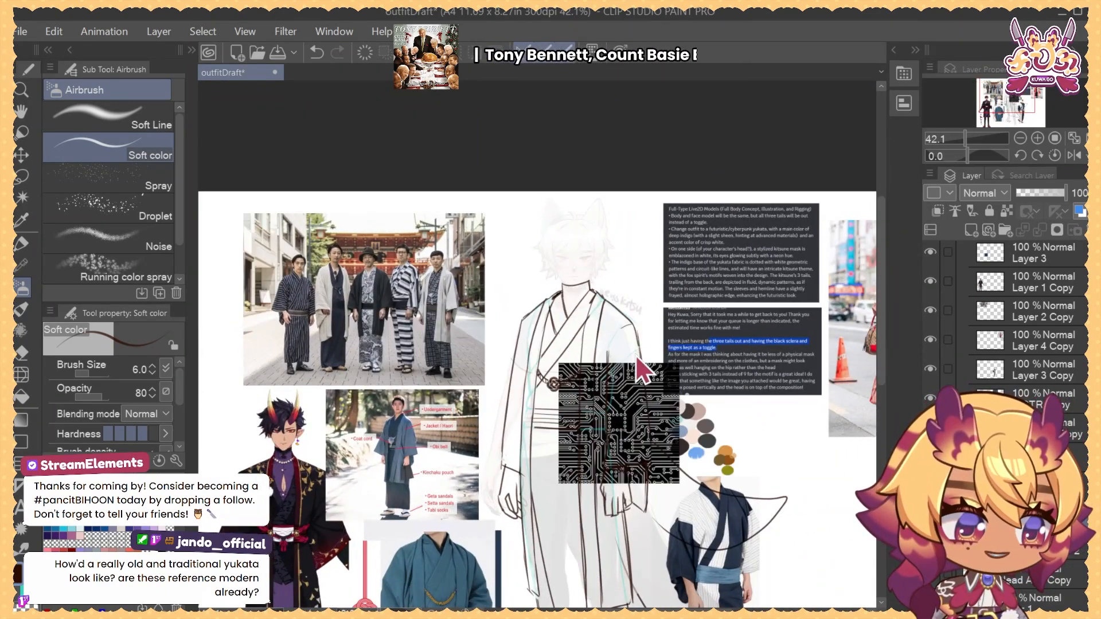
key(ctrl+t)
mouse_move(633, 319)
mouse_down()
mouse_move(563, 323)
mouse_move(605, 370)
mouse_move(588, 325)
mouse_up()
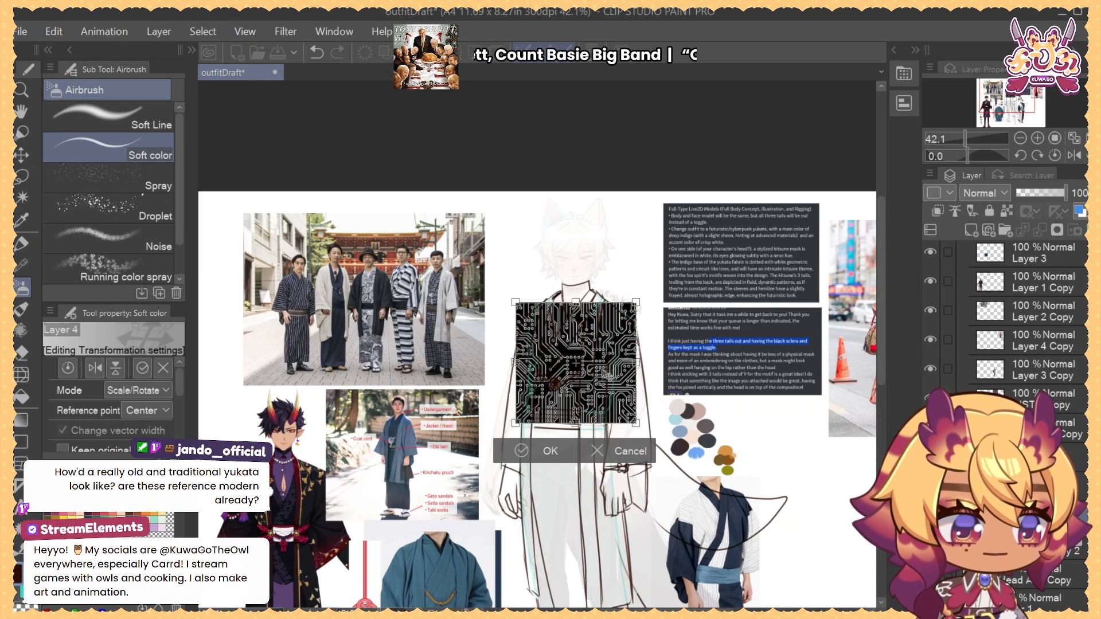
key(Return)
scroll(591, 351, up, 2)
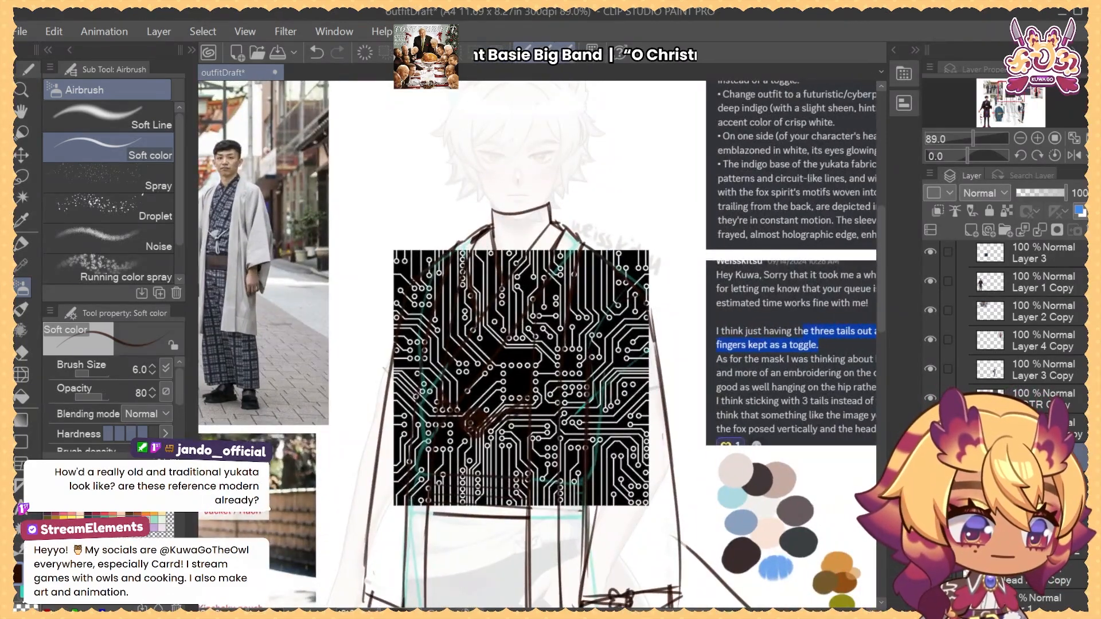
Set the outfit sketch layer's blending mode to Multiply over the black circuit-board pattern
click(995, 197)
click(986, 239)
drag(582, 370, 586, 348)
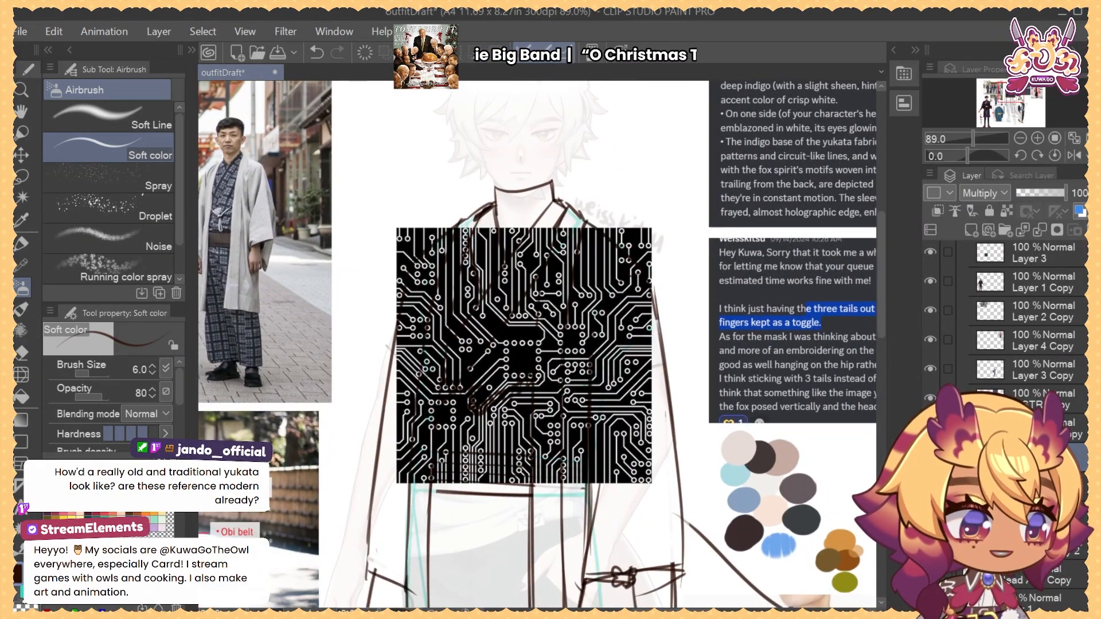
Hide the faded base character to check the sketch and pattern alone, and show it again
click(1032, 544)
click(930, 544)
click(1032, 486)
drag(679, 347, 677, 378)
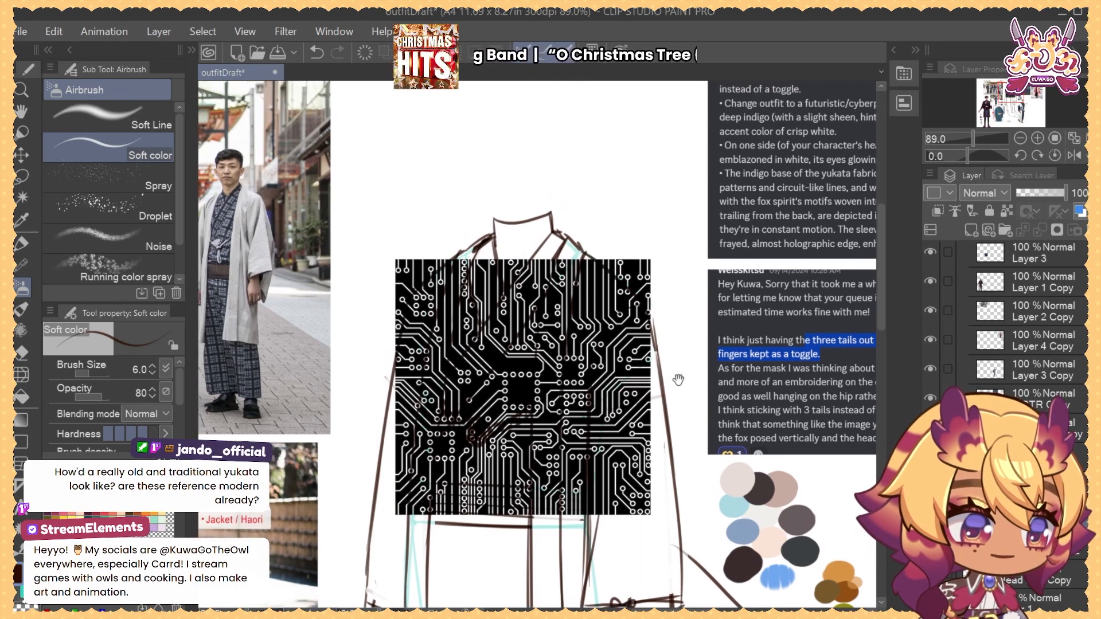
click(930, 545)
drag(755, 377, 749, 390)
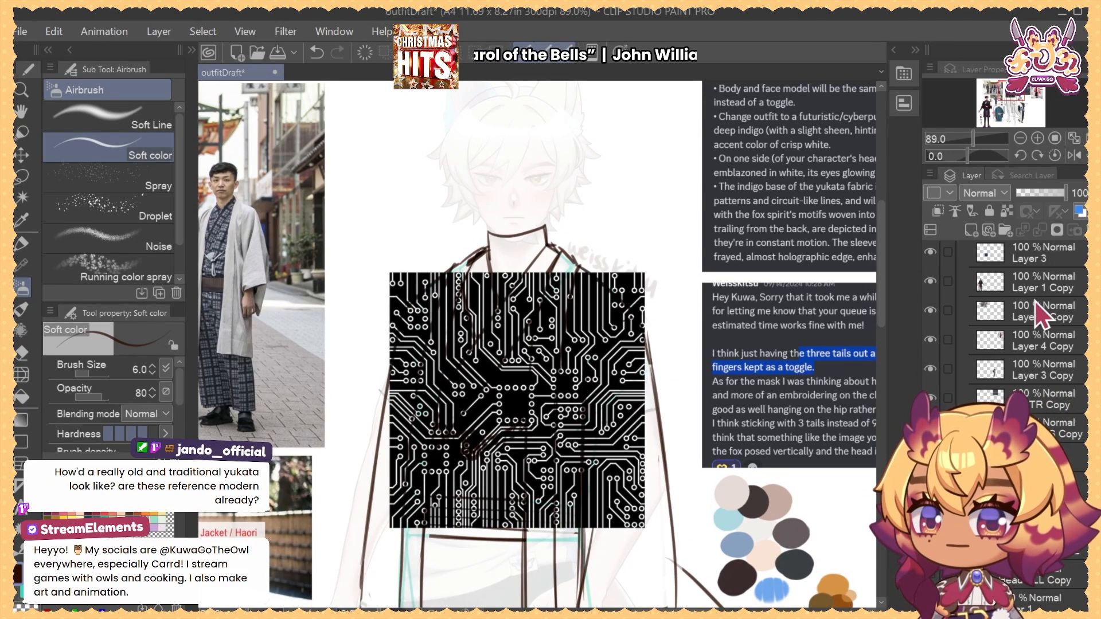
Examine the circuit-board pattern's traces up close and compare the whole outfit sketch with the surrounding reference photos
mouse_move(552, 312)
mouse_down()
mouse_move(596, 312)
mouse_move(564, 321)
mouse_up()
mouse_move(534, 384)
mouse_down()
mouse_move(528, 336)
mouse_move(536, 364)
mouse_up()
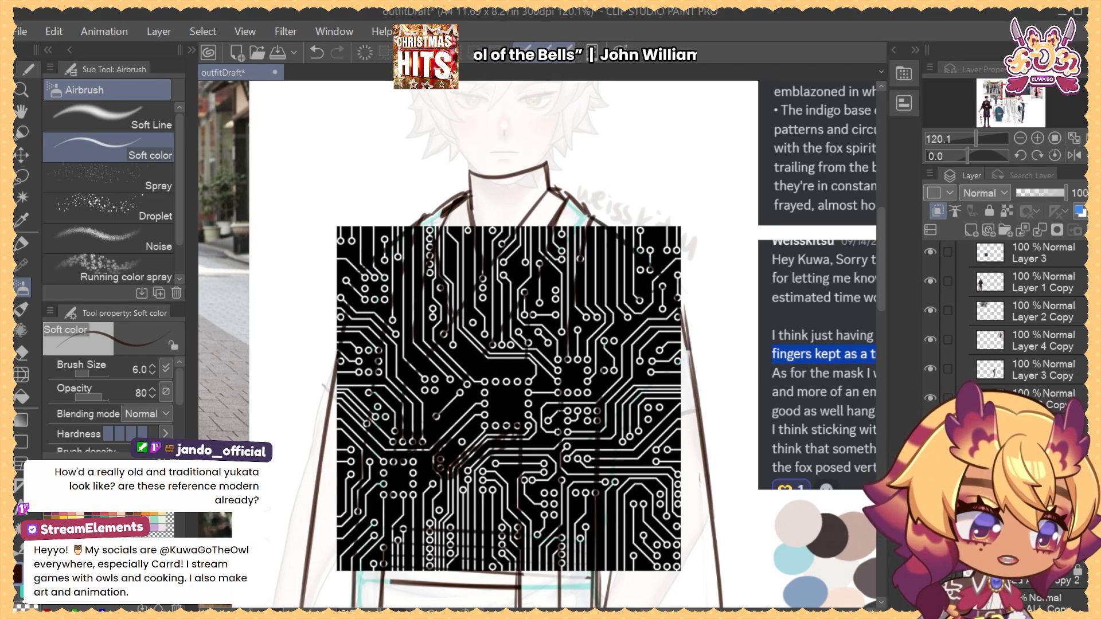
drag(568, 370, 693, 401)
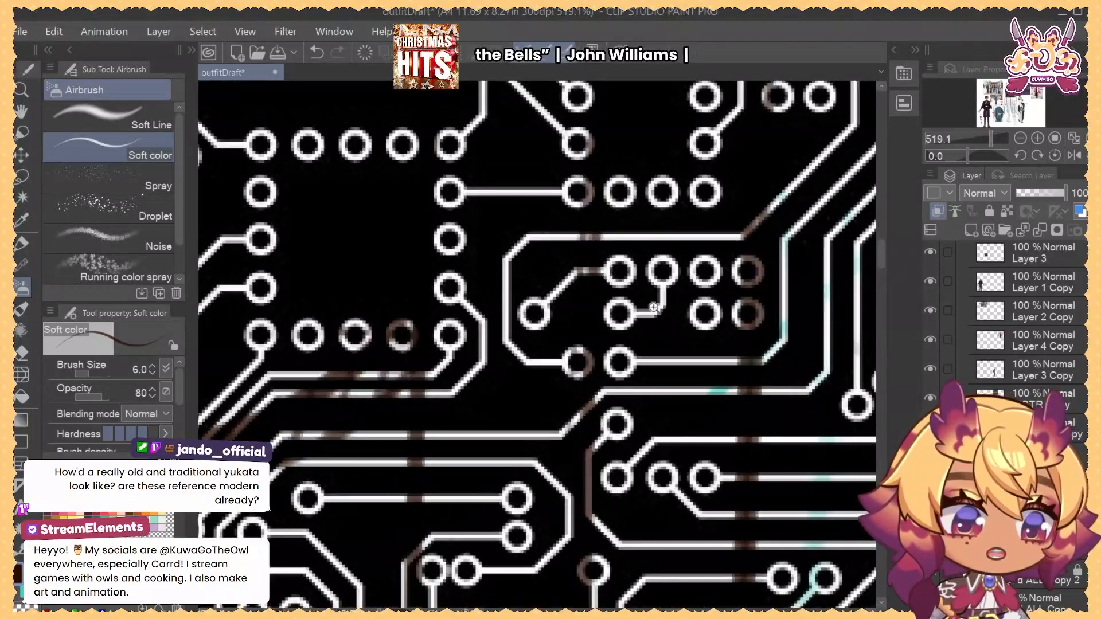
drag(692, 322, 551, 369)
drag(638, 383, 595, 366)
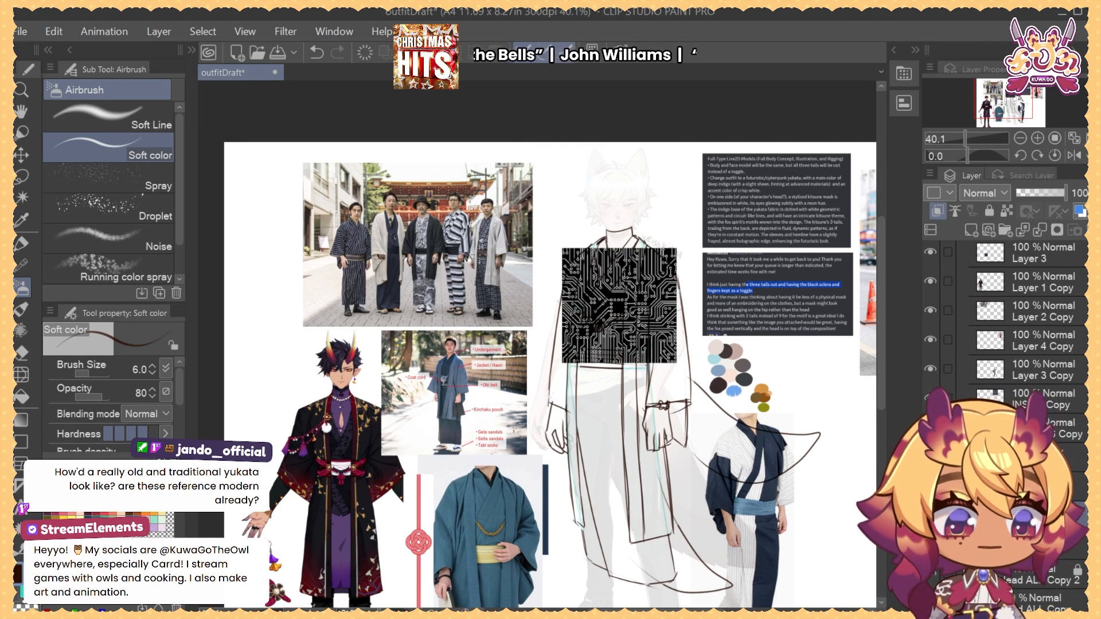
drag(665, 466, 649, 397)
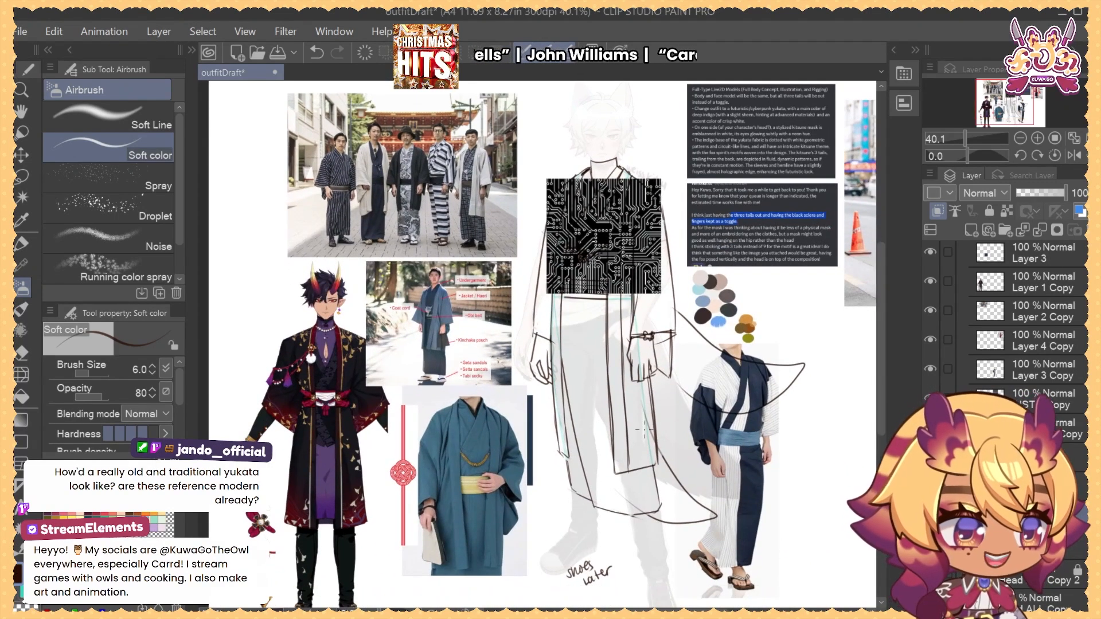
drag(619, 451, 583, 380)
drag(495, 283, 507, 315)
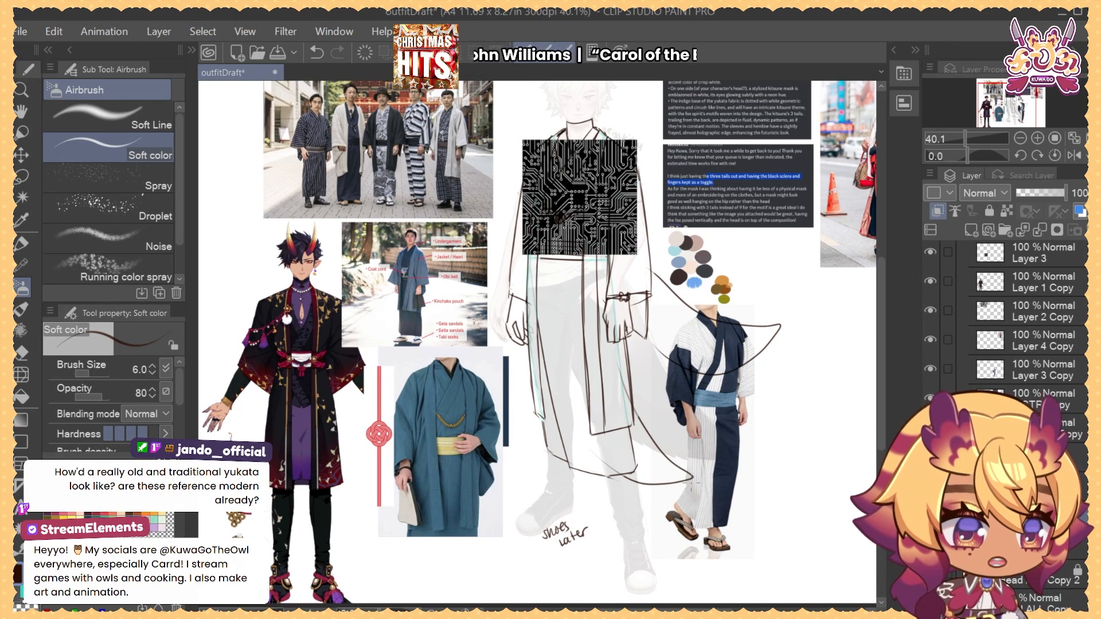
drag(660, 349, 674, 413)
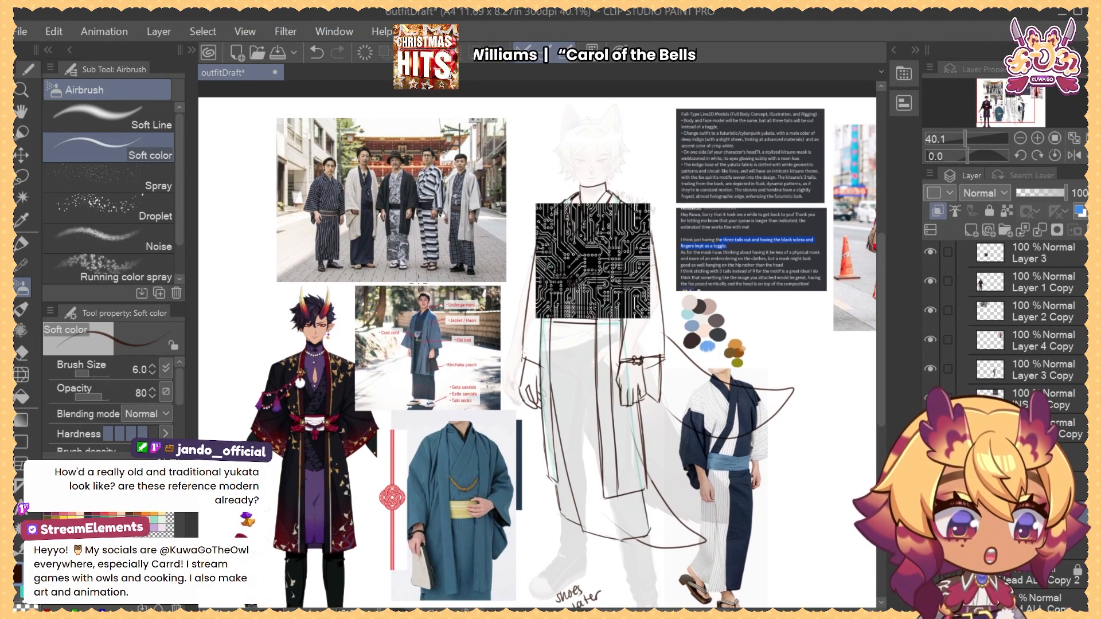
drag(419, 283, 402, 246)
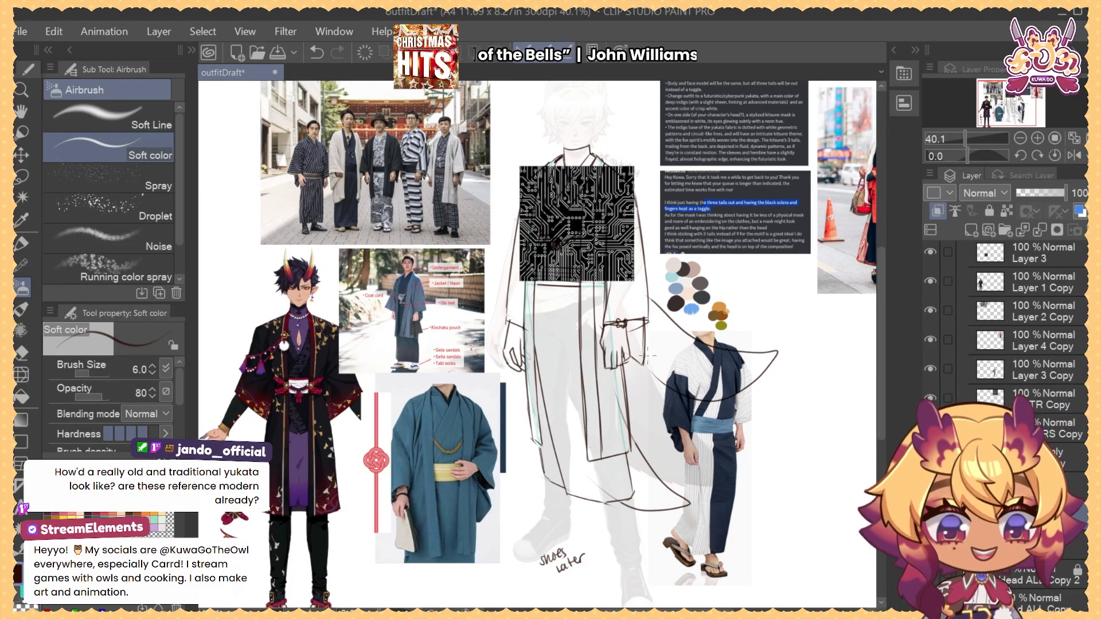
mouse_move(732, 355)
mouse_down()
mouse_move(694, 366)
mouse_move(741, 387)
mouse_move(718, 366)
mouse_up()
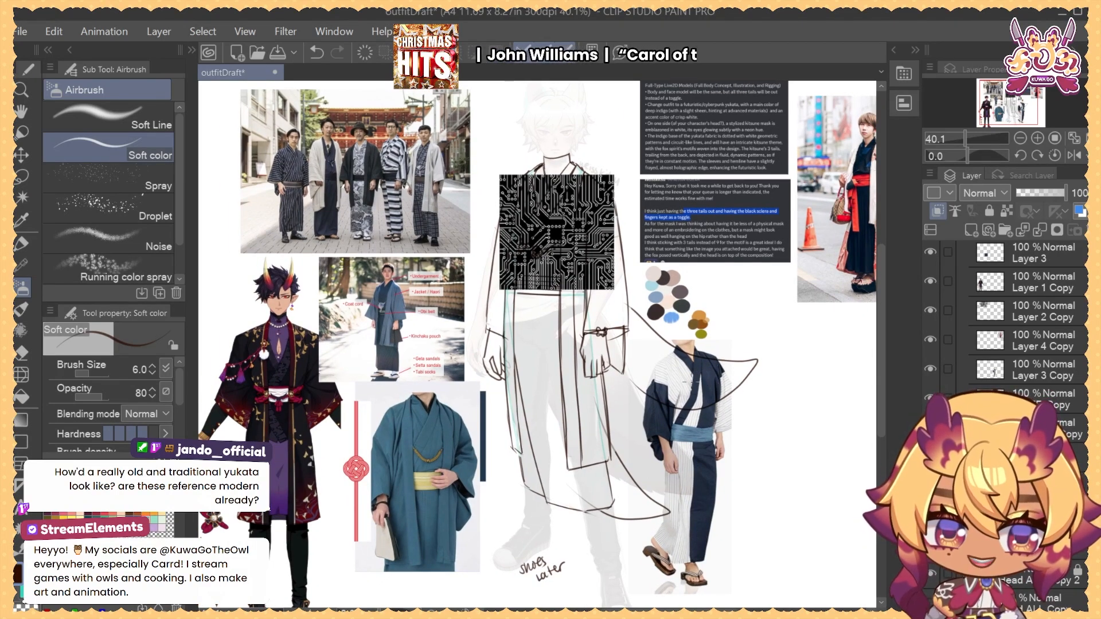
Lasso the yukata's lower hem on the Multiply sketch layer and stretch it slightly downward with a transform
drag(1090, 364, 1090, 374)
click(929, 455)
click(929, 424)
click(1031, 425)
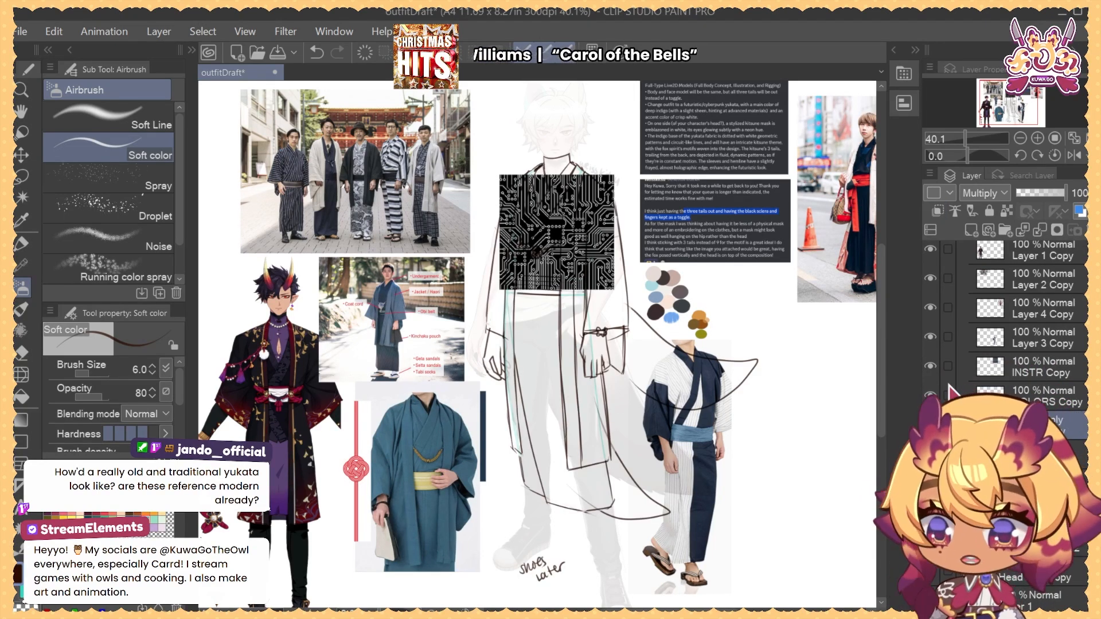
key(m)
mouse_move(522, 471)
mouse_down()
mouse_move(522, 494)
mouse_move(601, 524)
mouse_move(586, 494)
mouse_move(553, 486)
mouse_move(590, 521)
mouse_move(592, 544)
mouse_move(606, 484)
mouse_up()
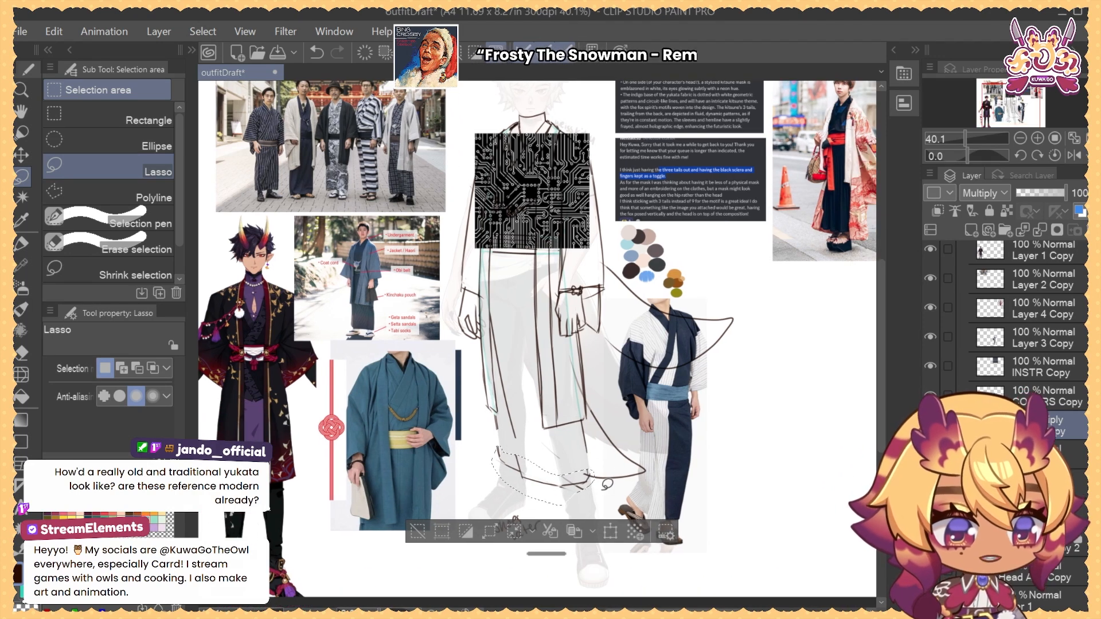
key(ctrl+t)
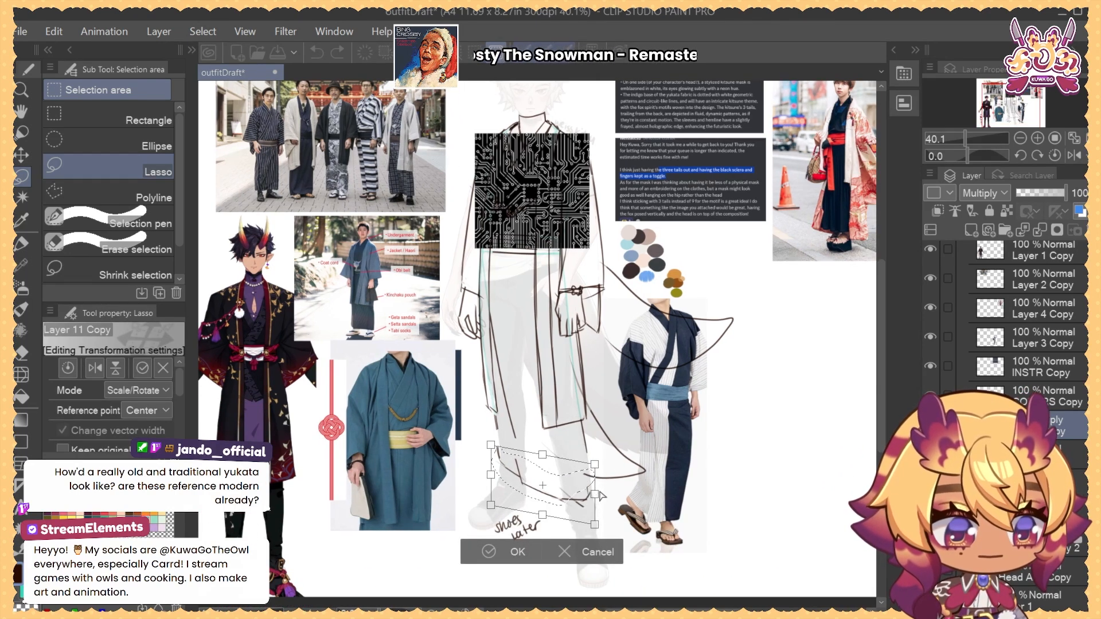
drag(599, 496, 602, 506)
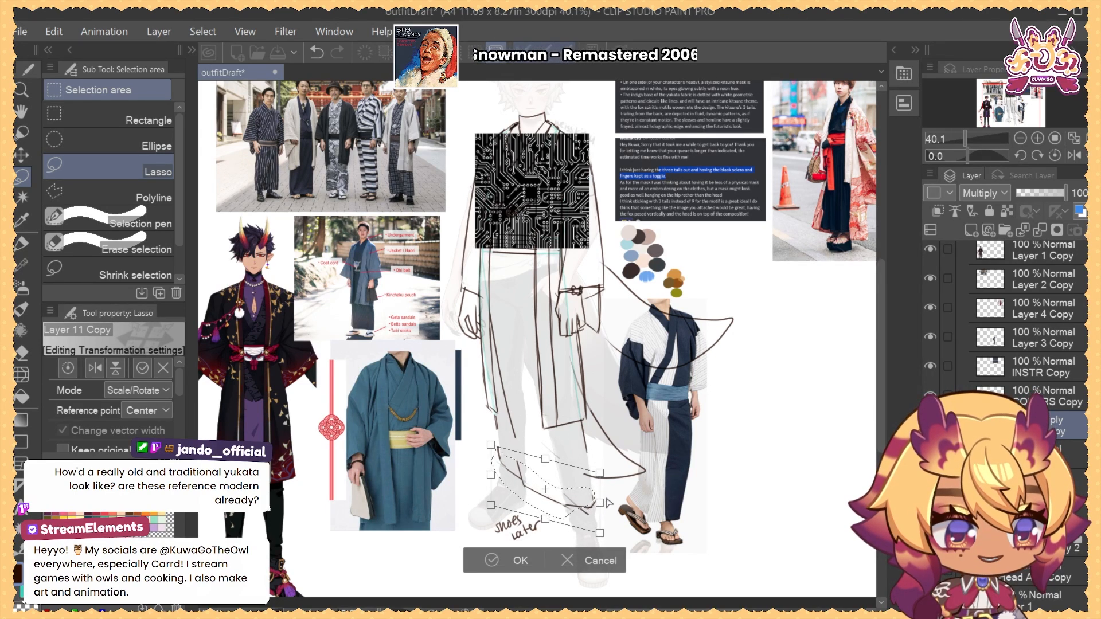
key(Return)
key(ctrl+d)
Redraw the yukata's side lines down to the lowered hem and clean up the joins with brush and eraser
key(b)
key(b)
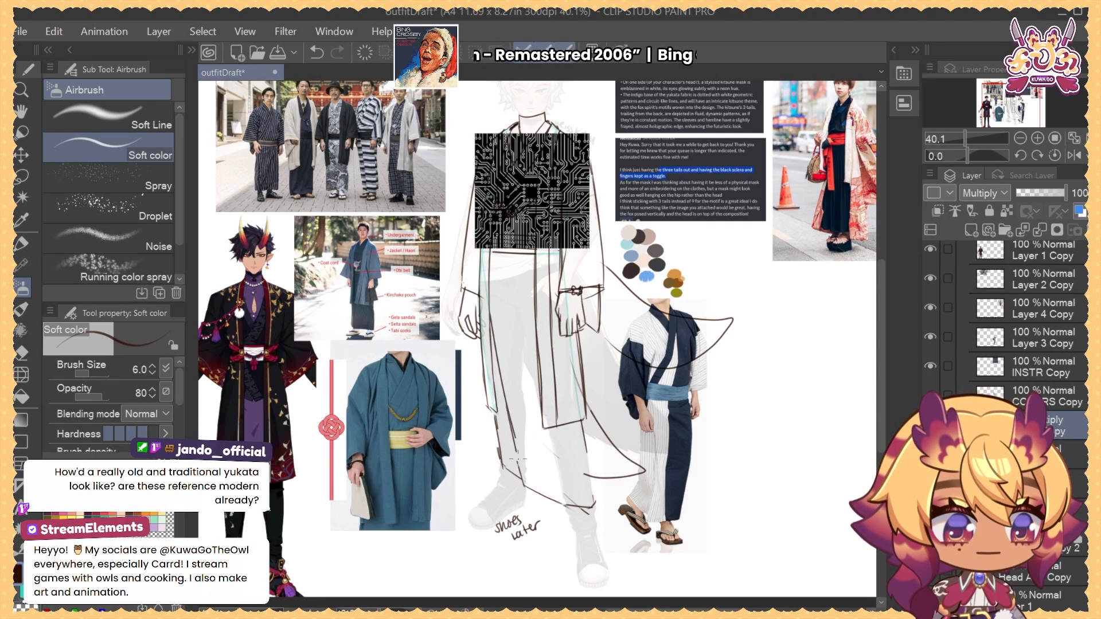
drag(516, 453, 524, 484)
drag(508, 411, 525, 488)
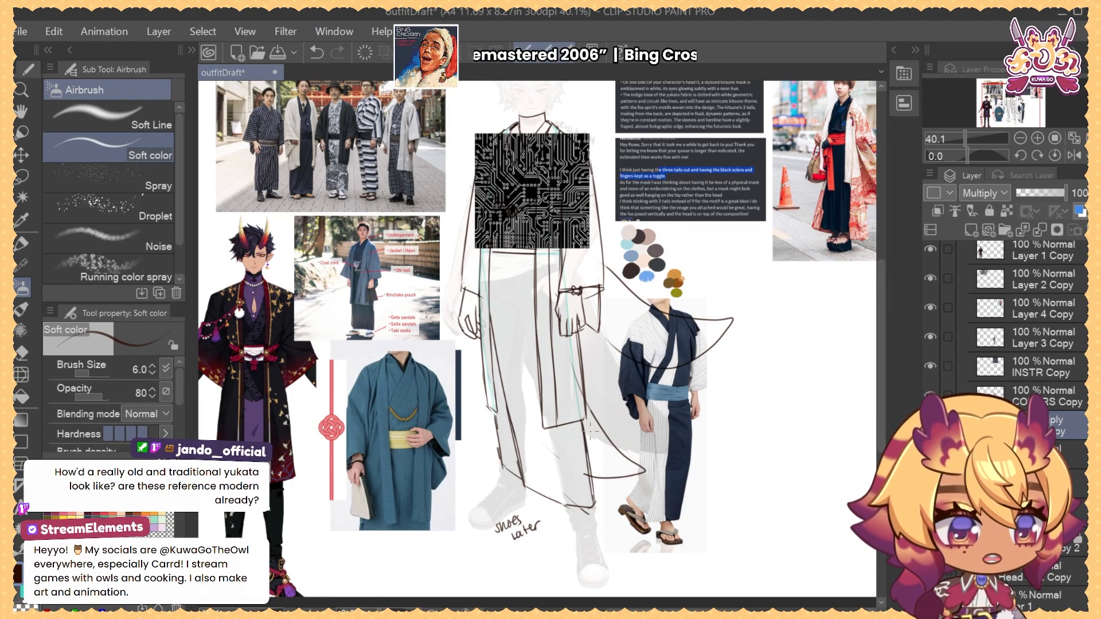
key(e)
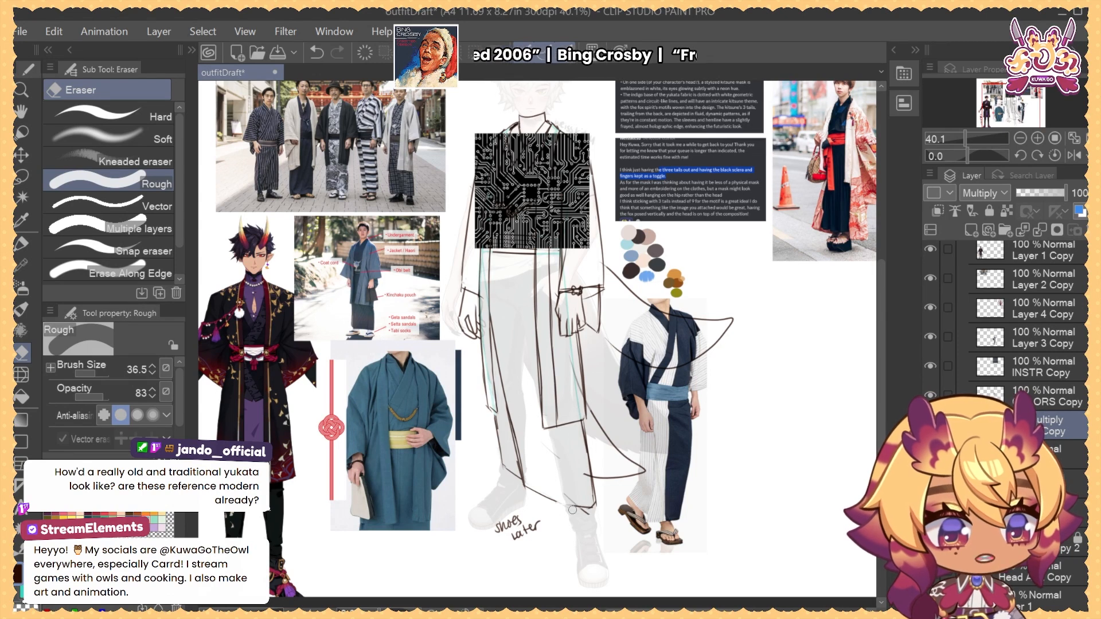
key(b)
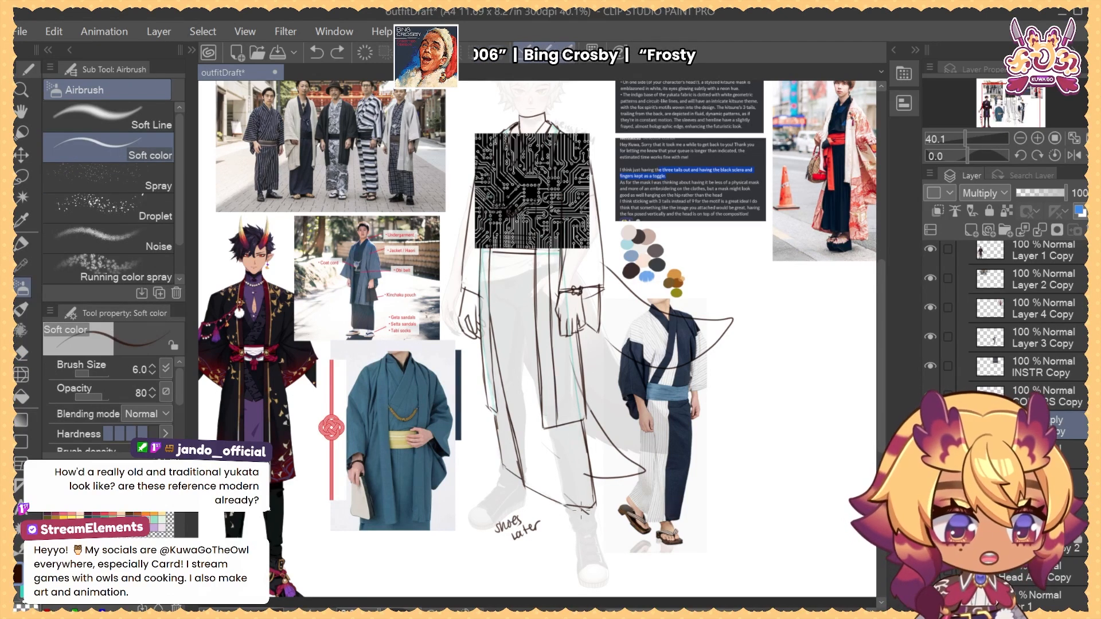
key(e)
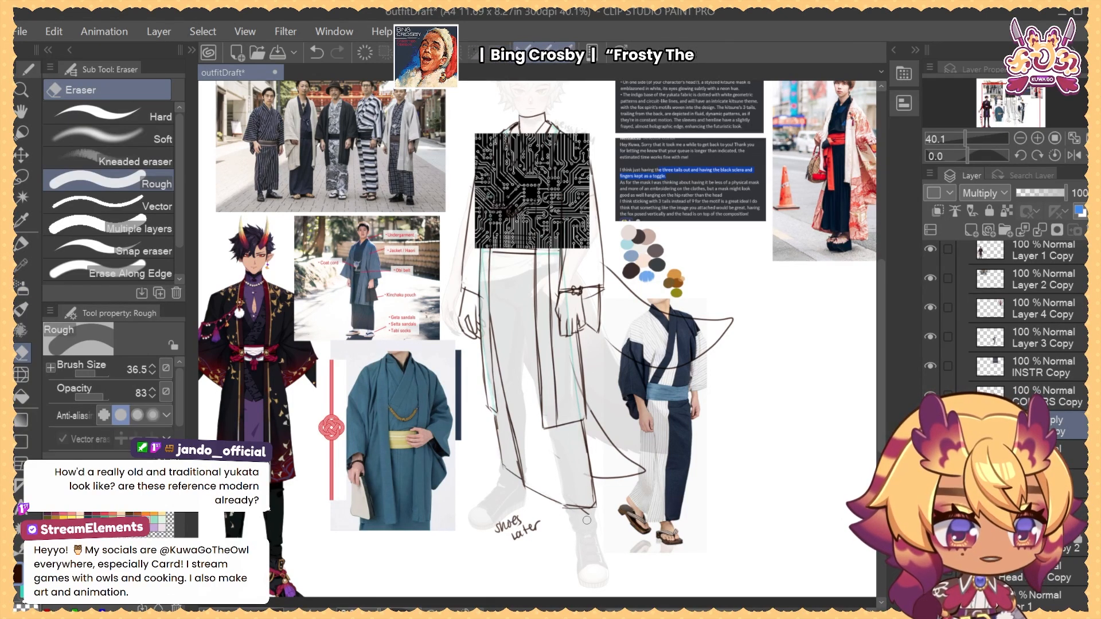
Check the figure with the sketch lines hidden and set the layer clipped to the circuit-board pattern to Screen
scroll(599, 510, up, 3)
scroll(608, 468, up, 1)
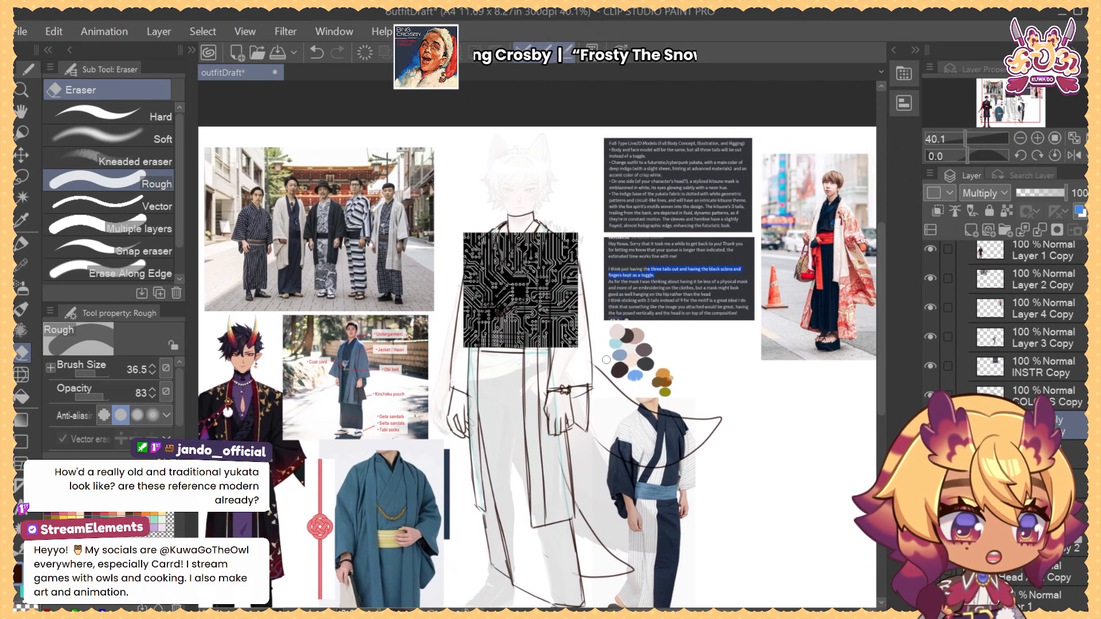
click(930, 424)
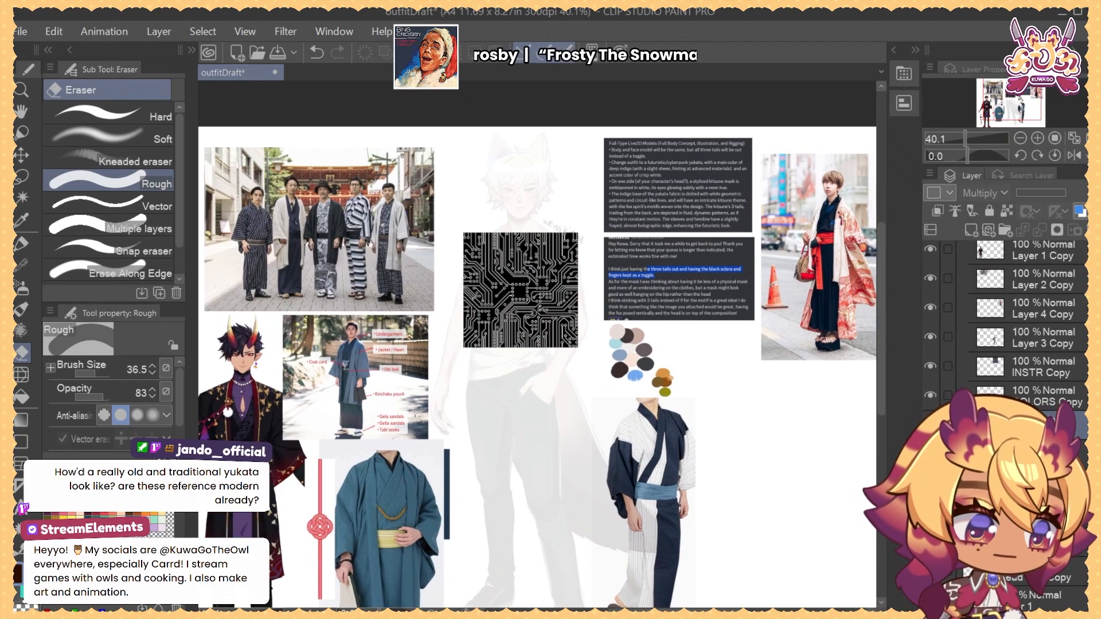
click(930, 424)
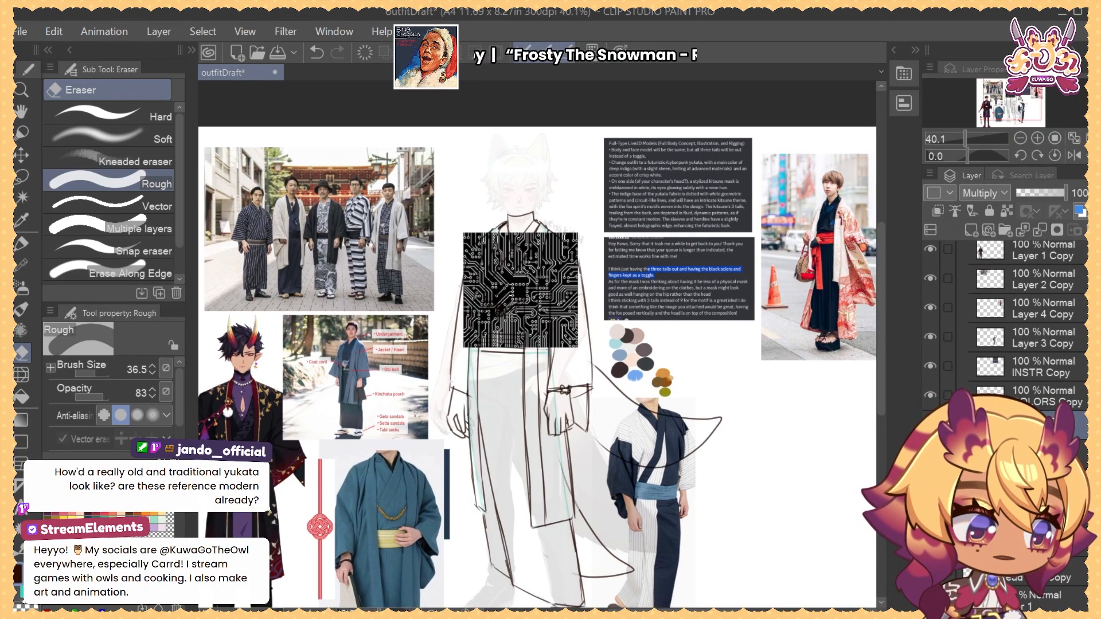
click(983, 192)
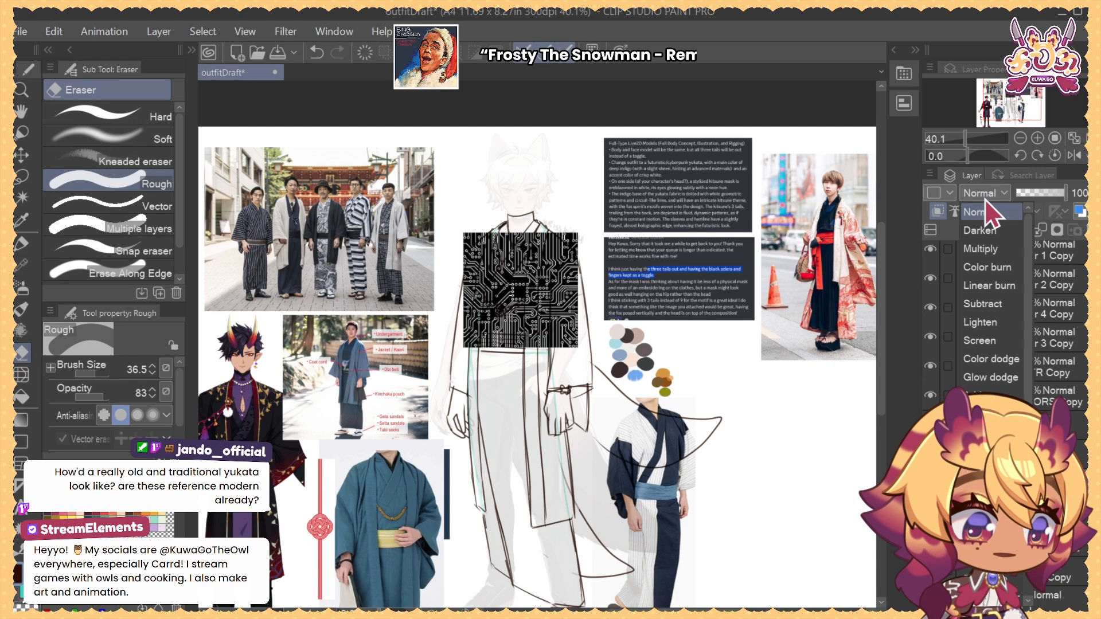
click(997, 342)
Move the teal kimono photo below the navy swatch and fill the clipped Screen layer with the sampled navy
key(b)
mouse_move(401, 520)
mouse_down()
mouse_move(437, 367)
mouse_move(436, 526)
mouse_up()
drag(453, 330, 437, 399)
alt+click(436, 393)
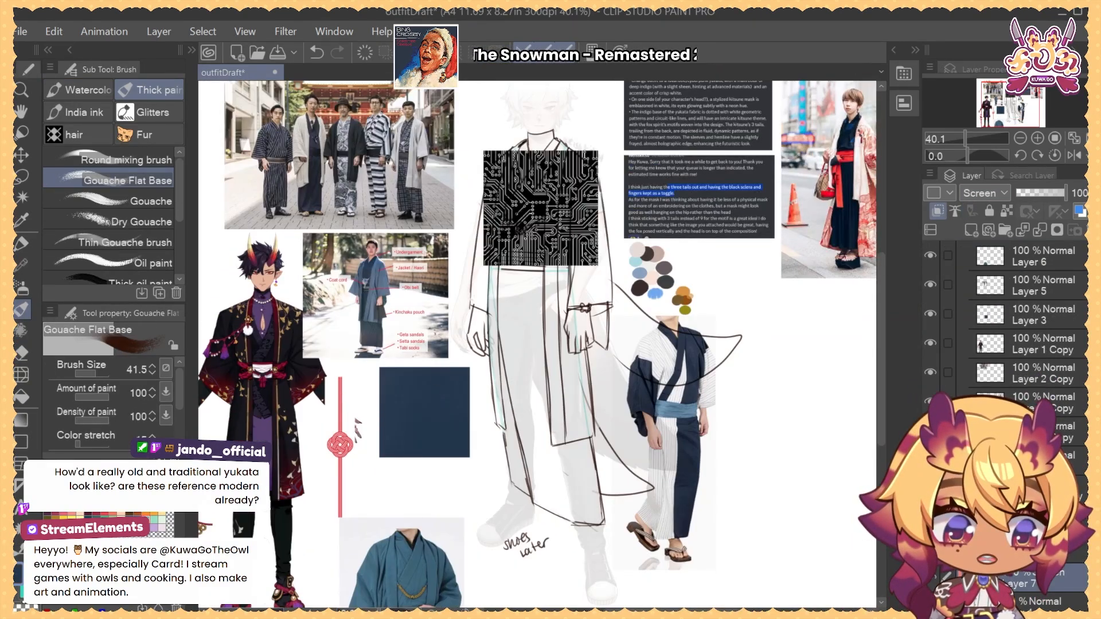
drag(461, 277, 443, 341)
key(alt+Delete)
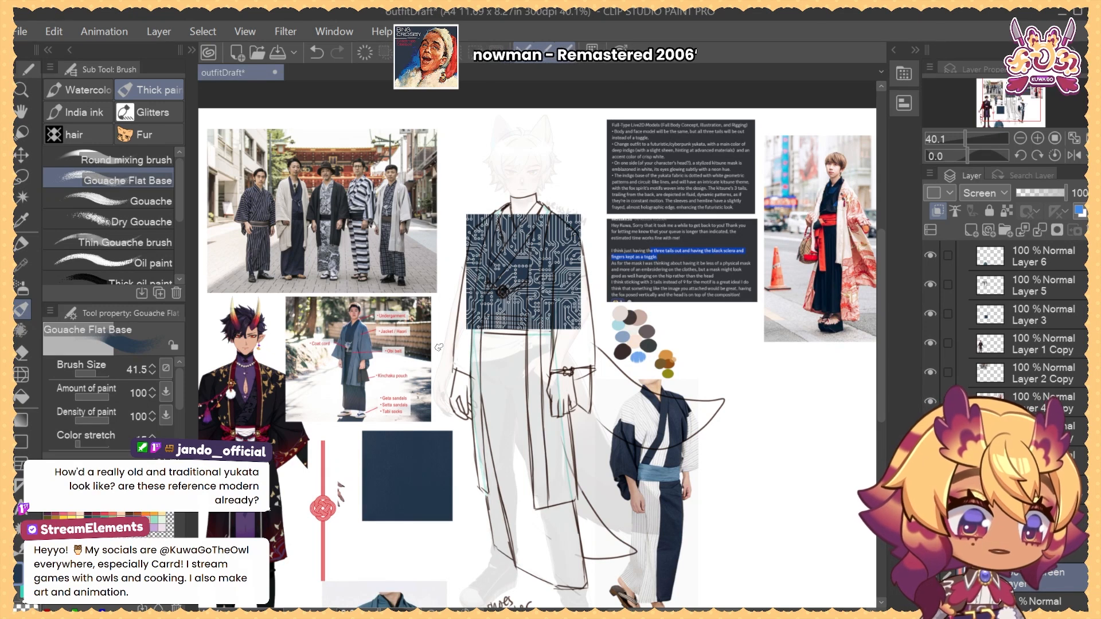
Group the circuit-board pattern and its navy fill layer in a folder and make a copy of it
scroll(1026, 321, down, 4)
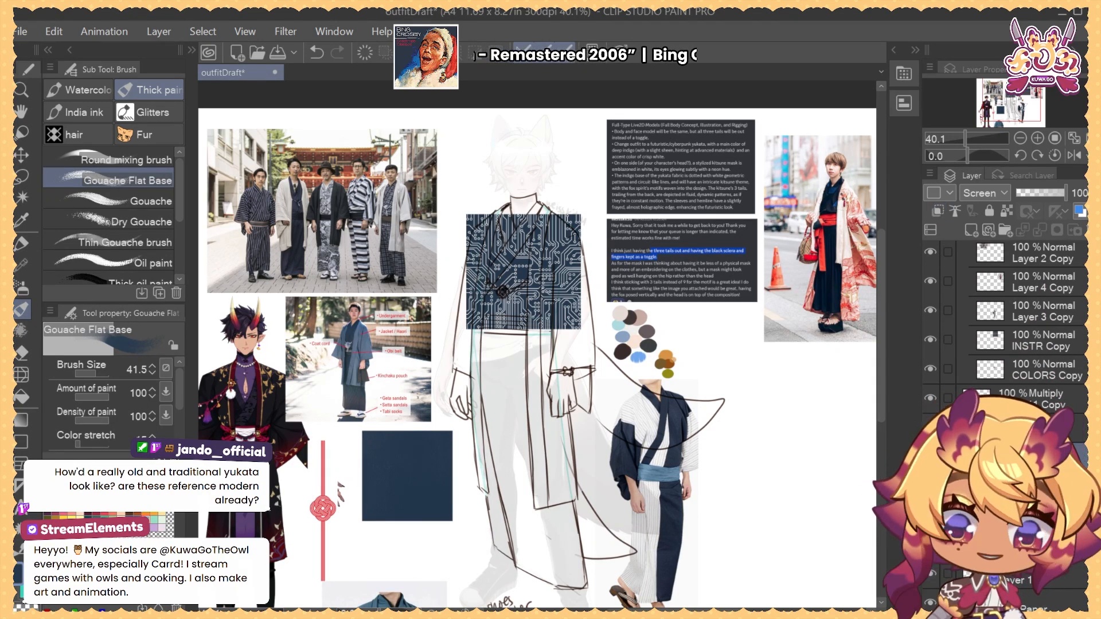
key(shift+alt+e)
right_click(1026, 456)
click(969, 402)
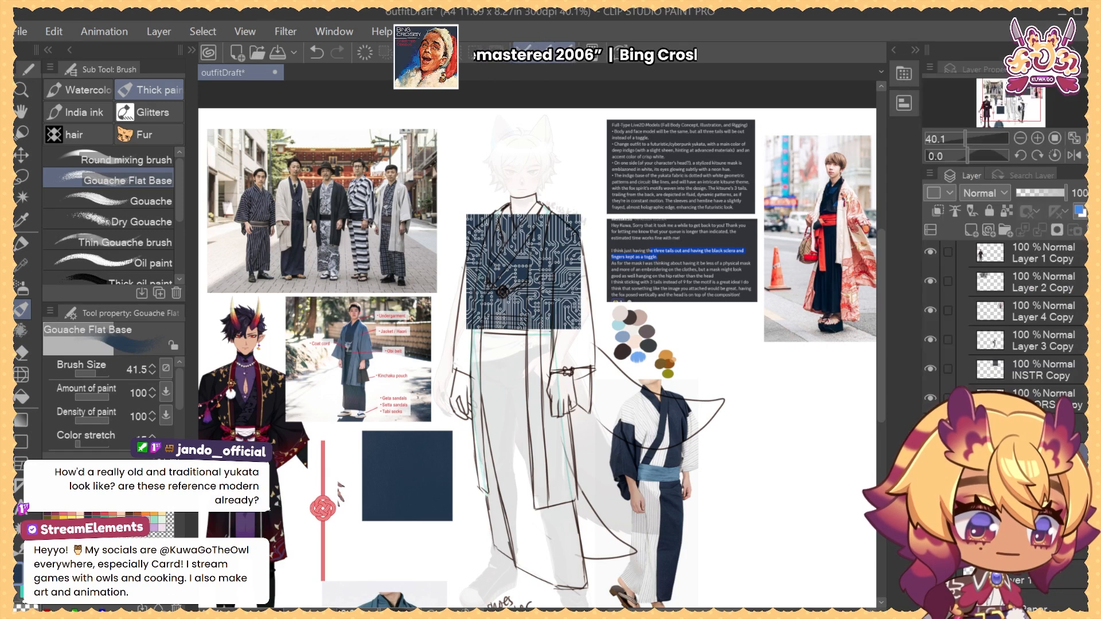
right_click(1026, 456)
click(978, 206)
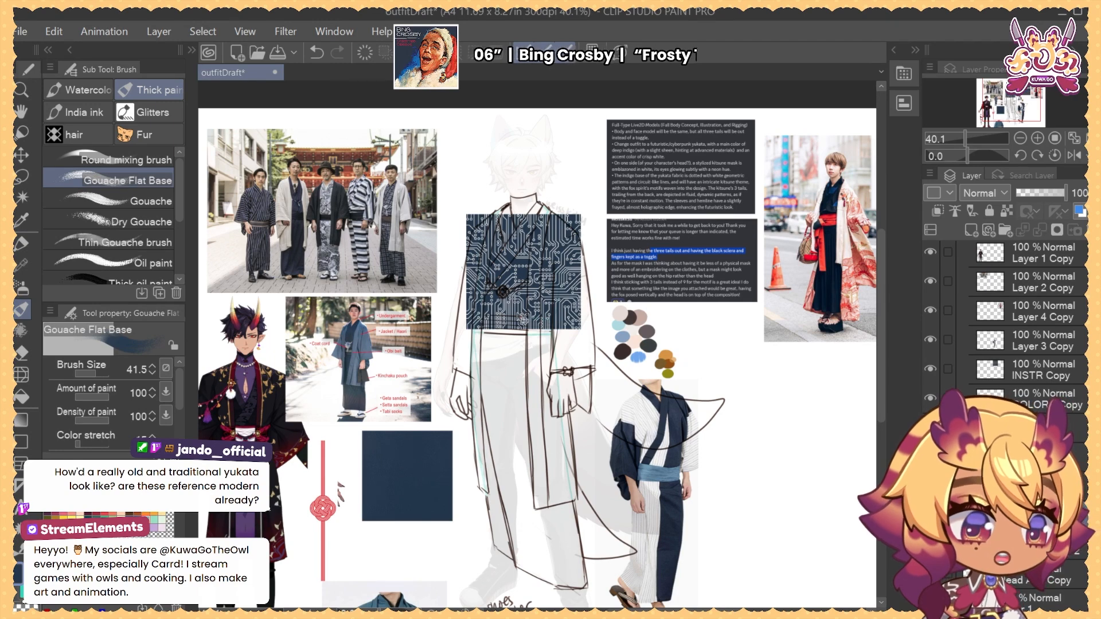
Scale the navy circuit-board pattern copy down a little and rotate it slightly over the sketched torso
key(ctrl+t)
scroll(523, 318, up, 5)
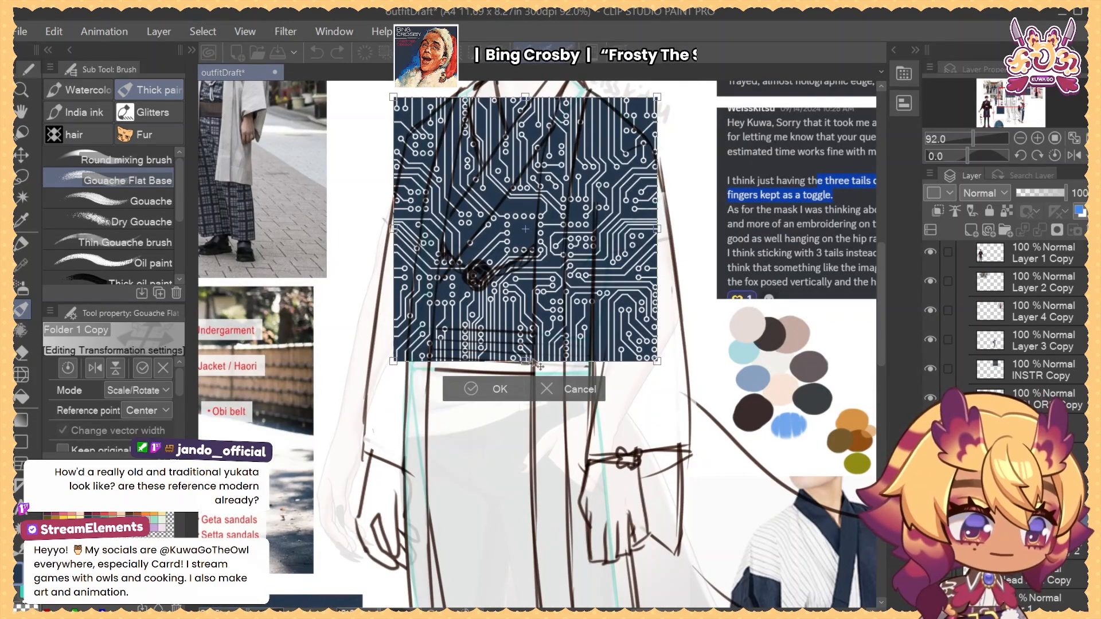
drag(533, 362, 528, 333)
key(Return)
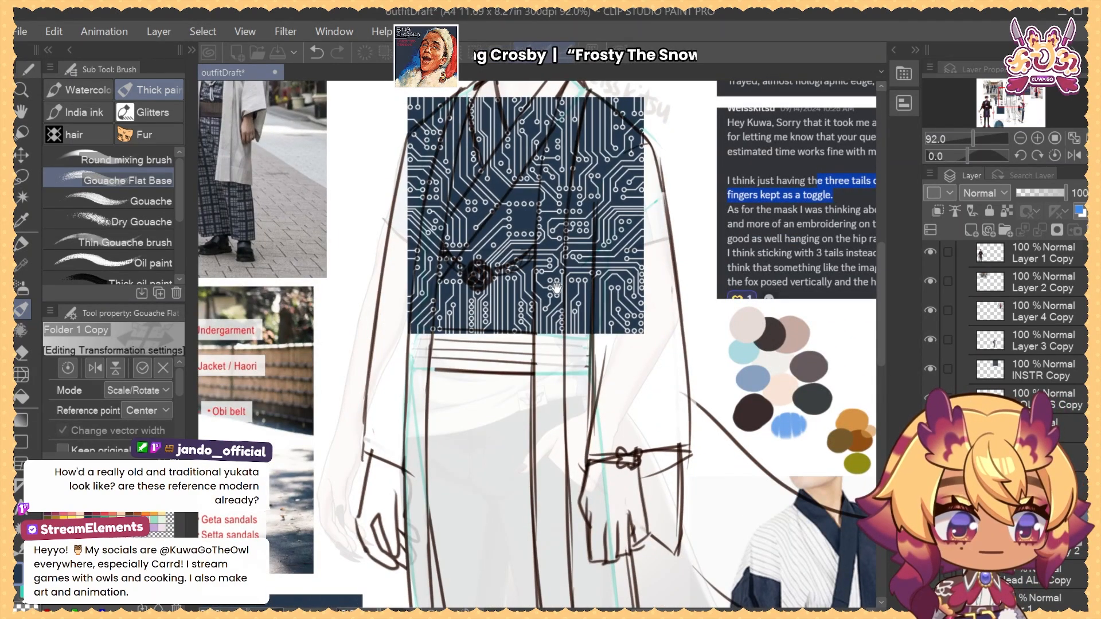
drag(540, 171, 530, 276)
drag(516, 202, 519, 206)
drag(515, 438, 503, 440)
drag(624, 322, 596, 333)
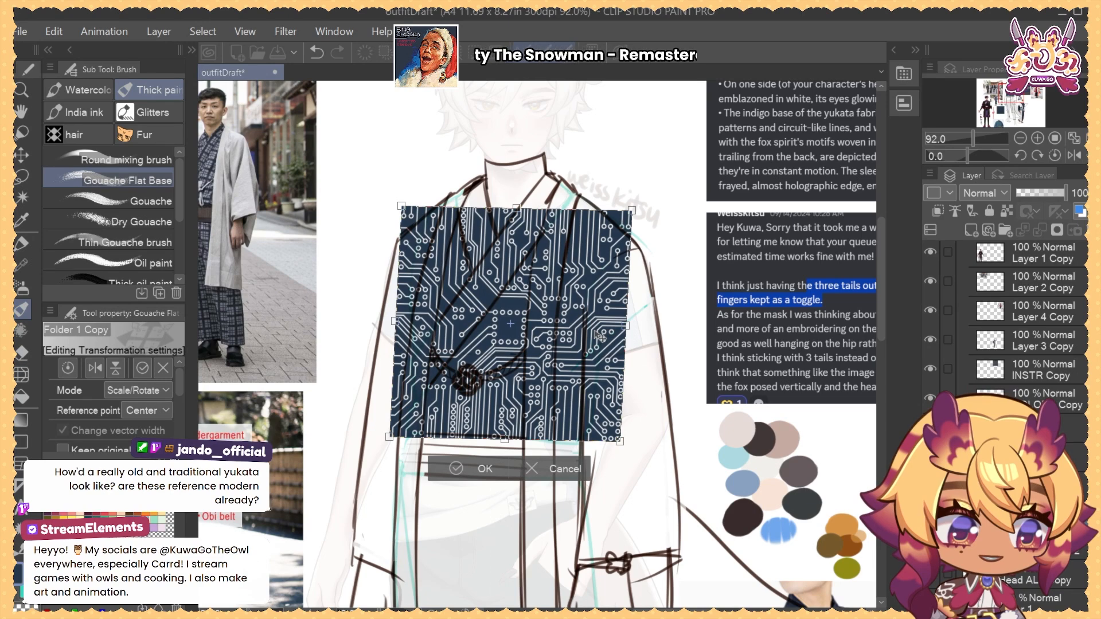
key(Return)
Fine-tune the navy circuit-board pattern copy over the torso, shifting it slightly within the sketched outfit
scroll(580, 375, down, 3)
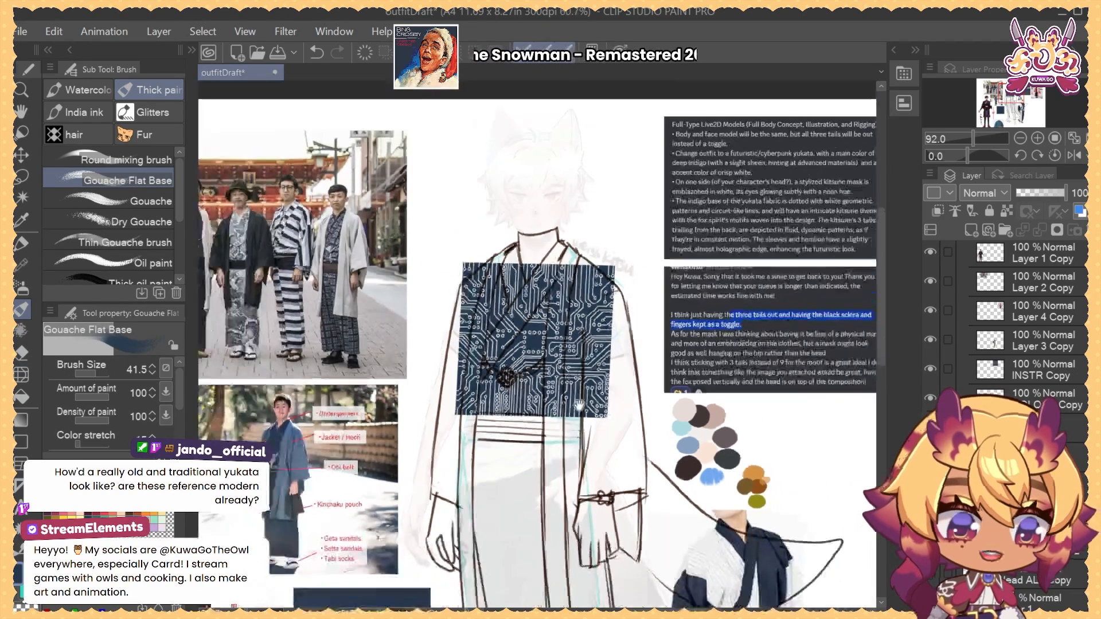
key(ctrl+t)
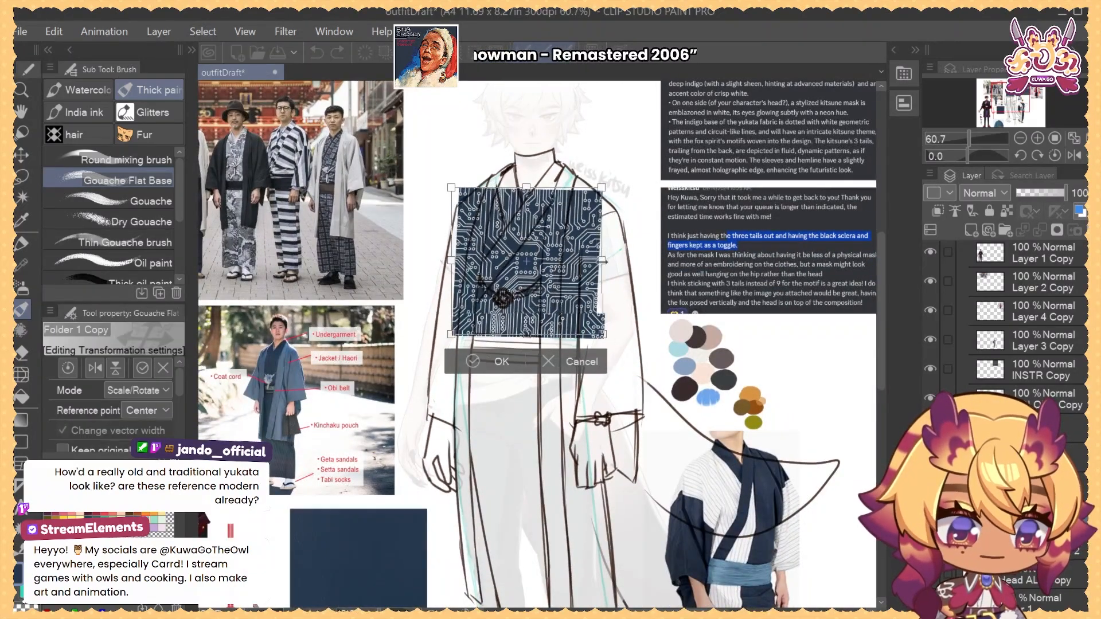
drag(572, 294, 569, 291)
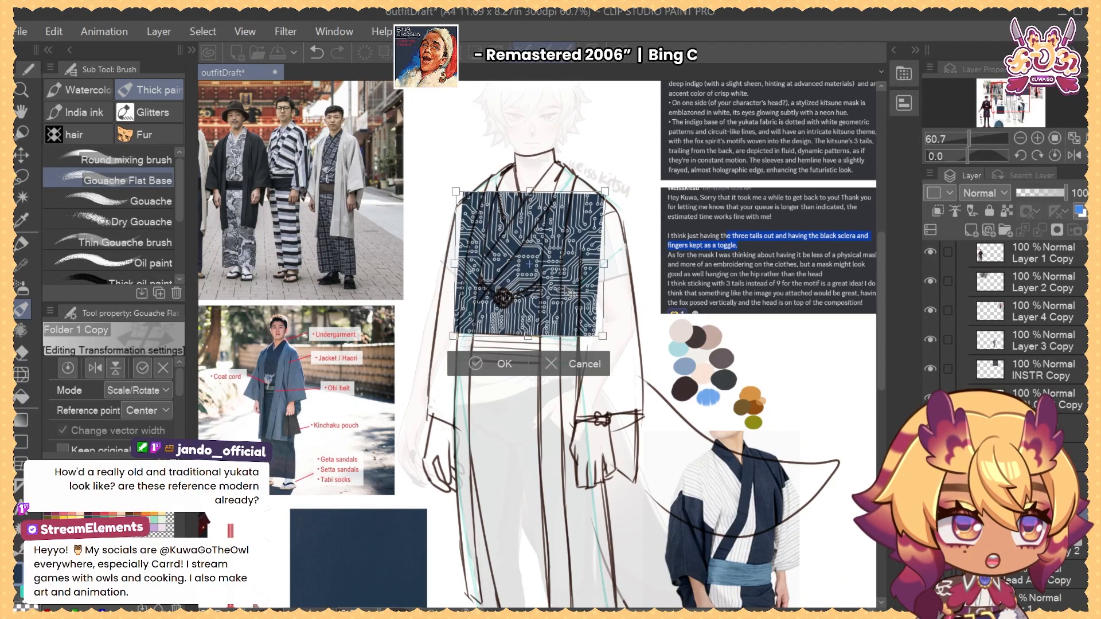
key(Return)
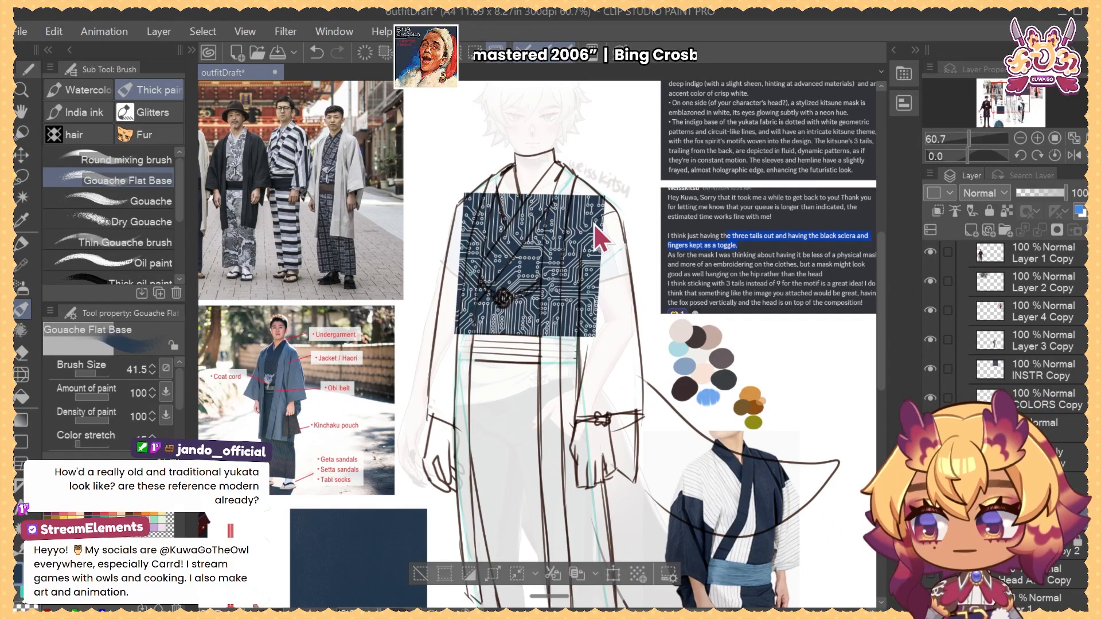
Duplicate the torso's circuit-board piece, place the copy over the skirt just below the obi and rotate it slightly to follow the legs
key(ctrl+t)
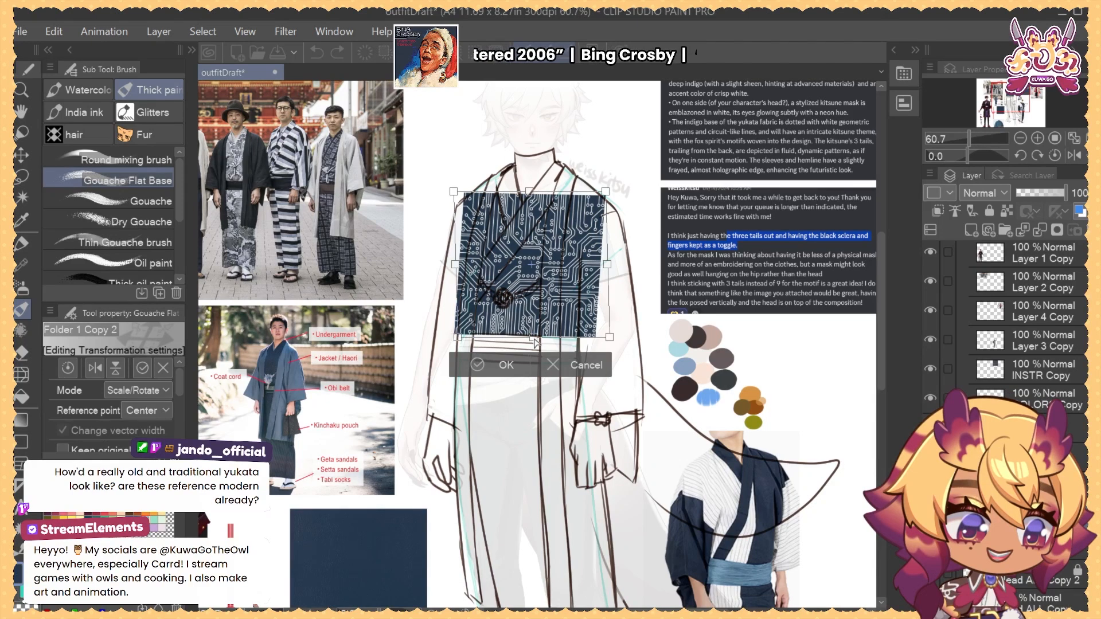
drag(567, 277, 550, 443)
mouse_move(516, 505)
mouse_down()
mouse_move(541, 502)
mouse_move(528, 503)
mouse_up()
drag(619, 404, 616, 328)
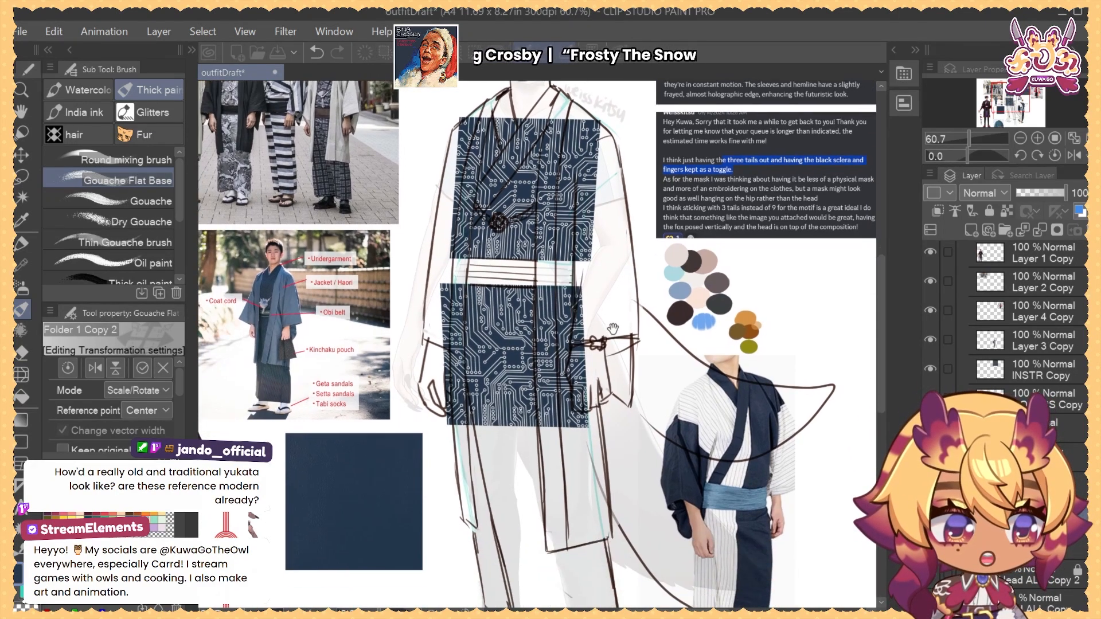
key(^)
key(Return)
key(-)
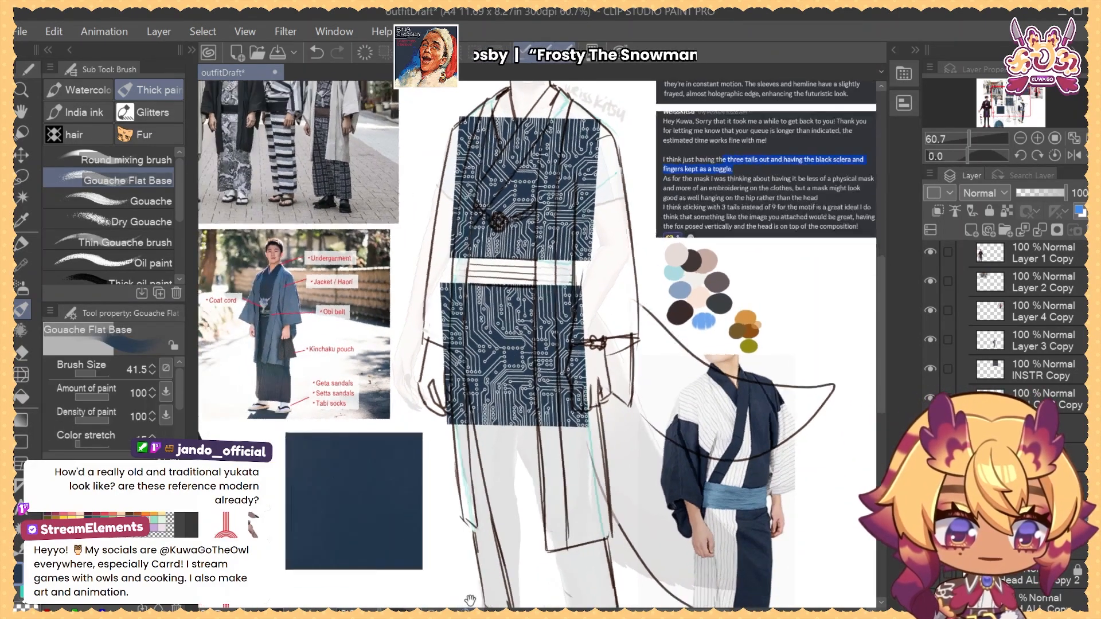
Duplicate the skirt's circuit-board piece and place the copy directly beneath it, nudging it so the circuit lines meet at the seam
drag(674, 385, 662, 300)
key(ctrl+a)
key(ctrl+c)
key(ctrl+v)
key(ctrl+t)
drag(571, 289, 565, 403)
scroll(565, 405, up, 6)
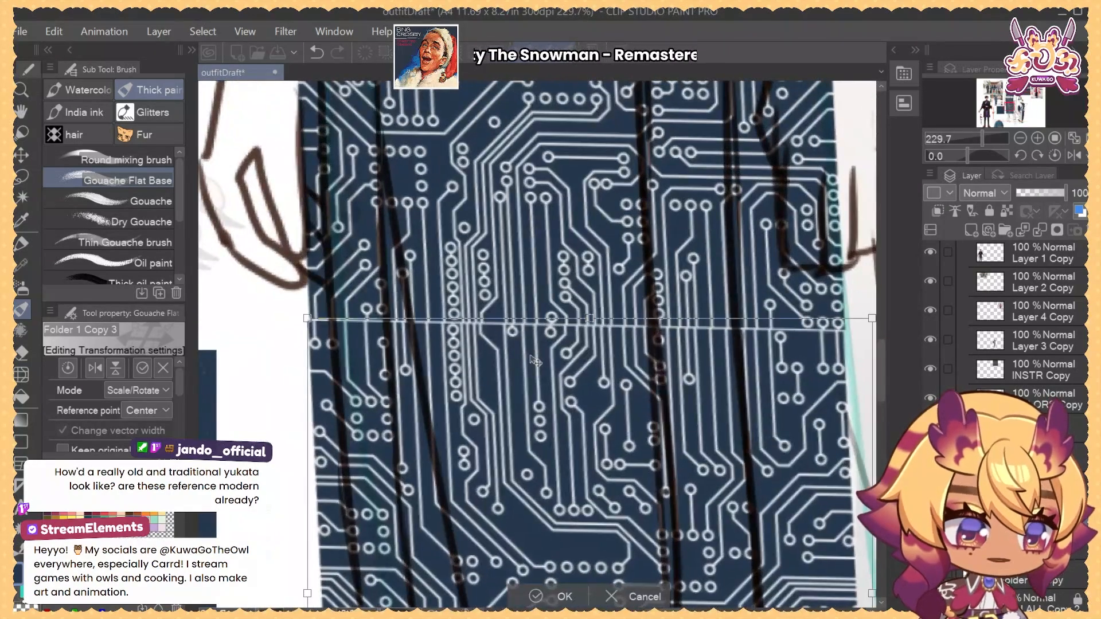
key(Up)
key(Right)
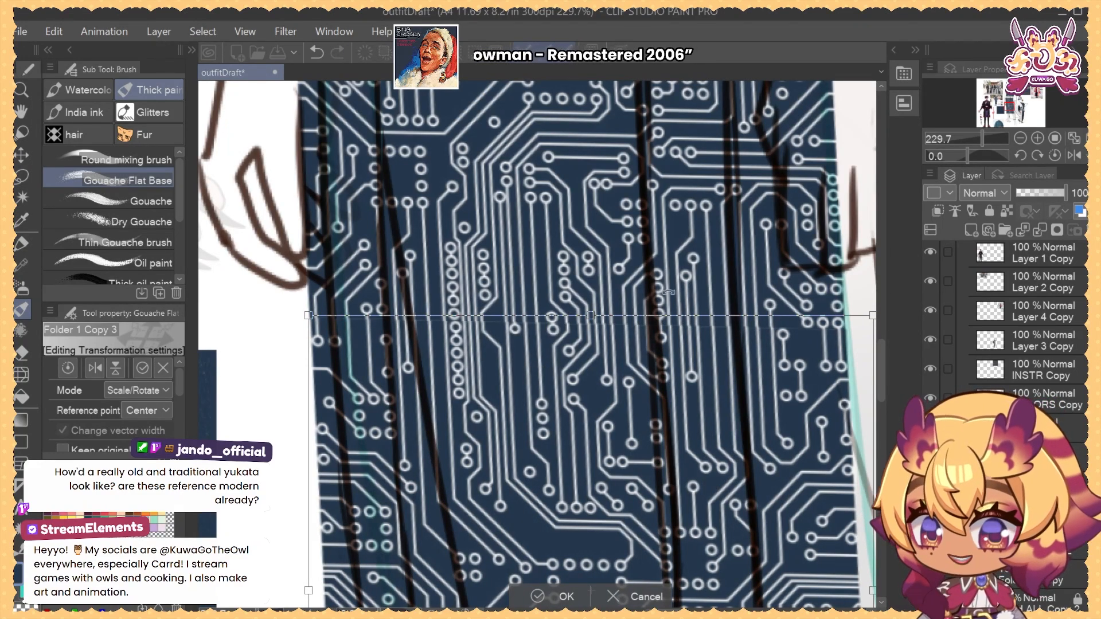
key(Return)
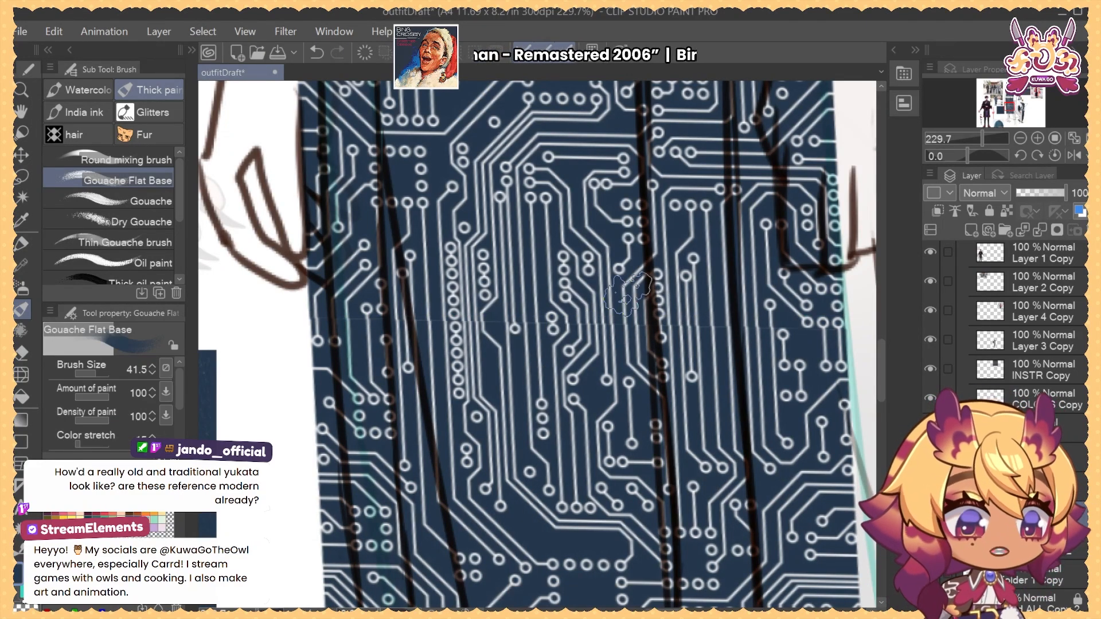
Line up the upper edge of the skirt's circuit-pattern tile with the tile above and apply the transformation
key(ctrl+t)
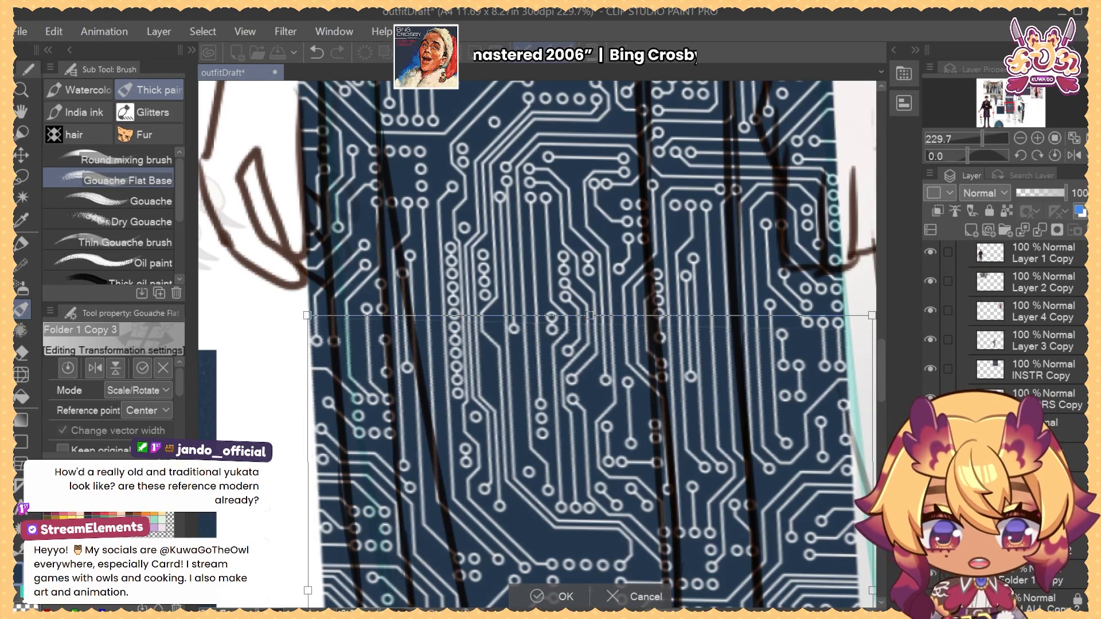
key(Return)
scroll(826, 387, down, 6)
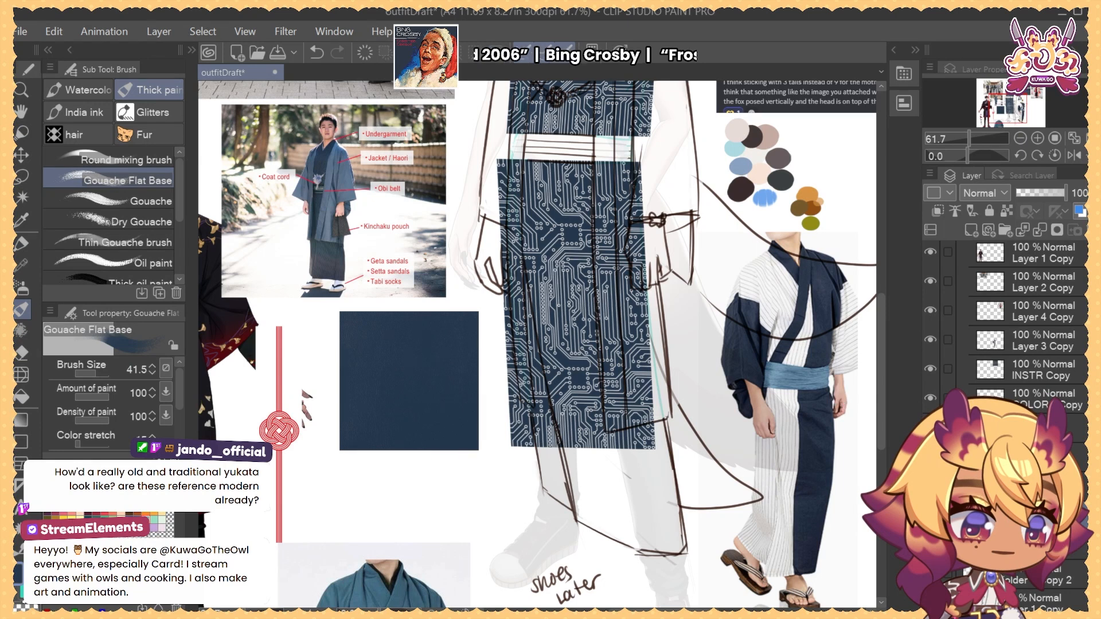
Move the duplicated circuit-pattern tile down below the existing tiles to cover the lower skirt
key(ctrl+t)
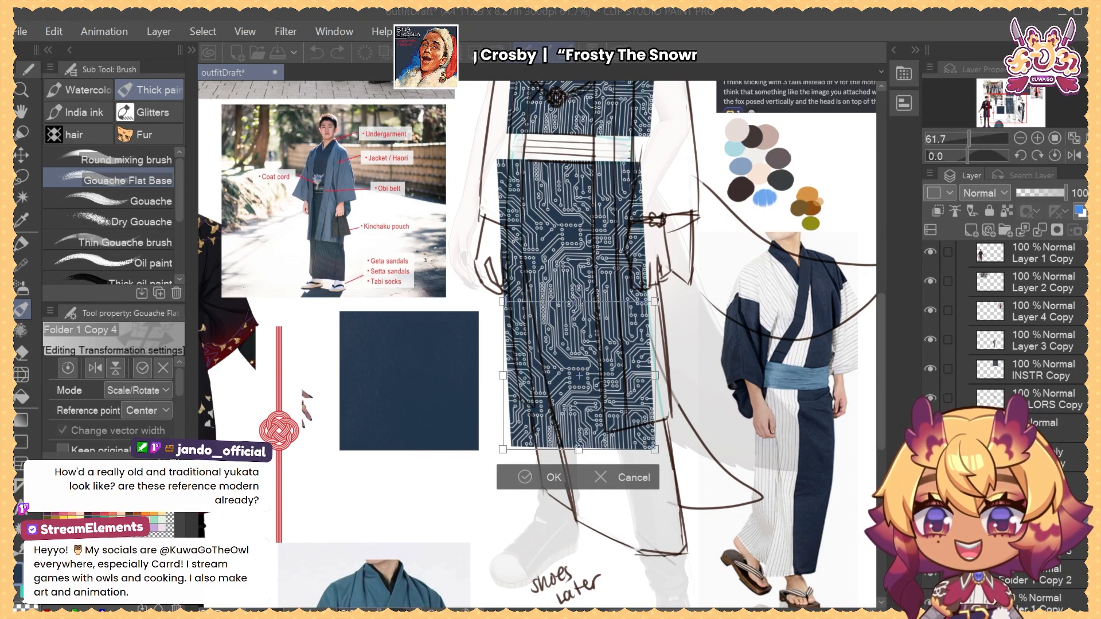
key(e)
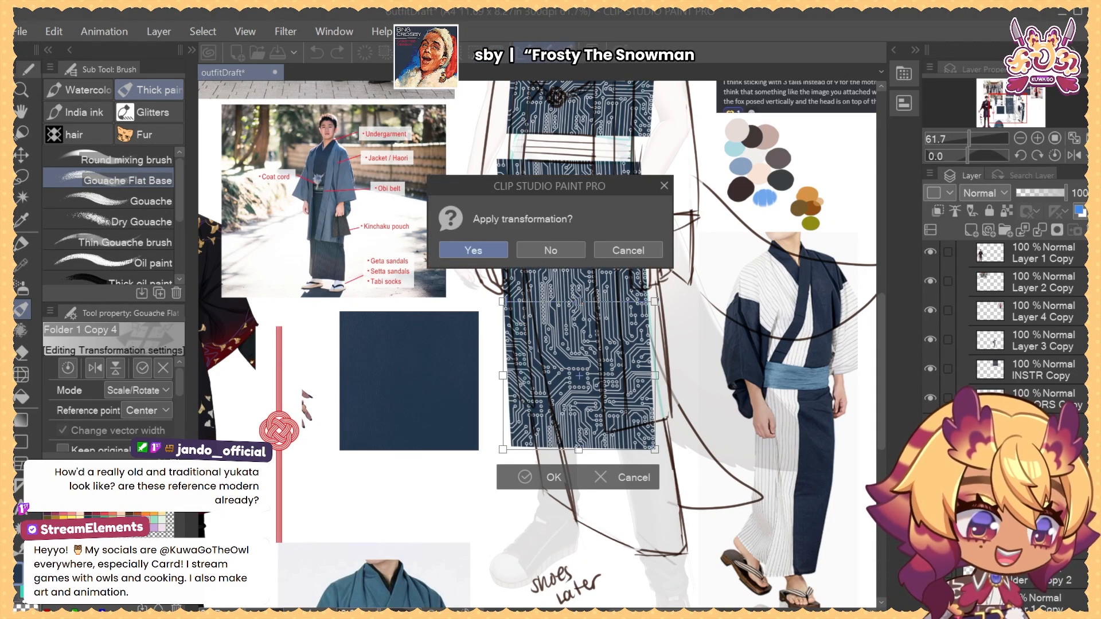
click(490, 252)
drag(602, 405, 590, 347)
key(ctrl+t)
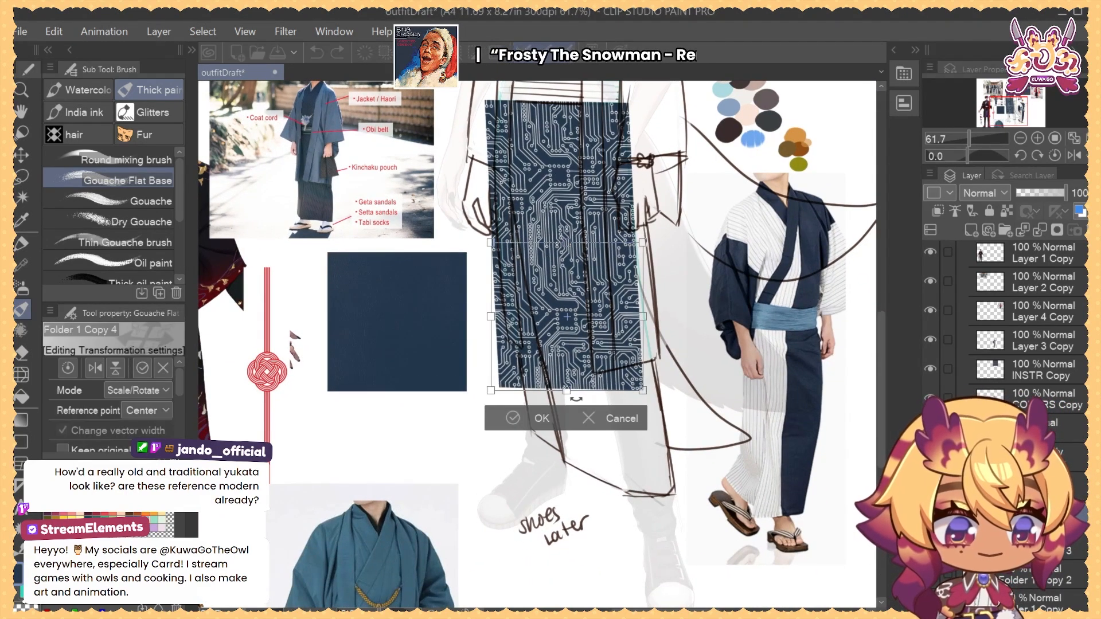
drag(584, 281, 608, 406)
key(Return)
Fine-position the lowest circuit tile so its lines meet the tile above along the horizontal seam
scroll(584, 423, up, 3)
key(ctrl+t)
key(ctrl+space)
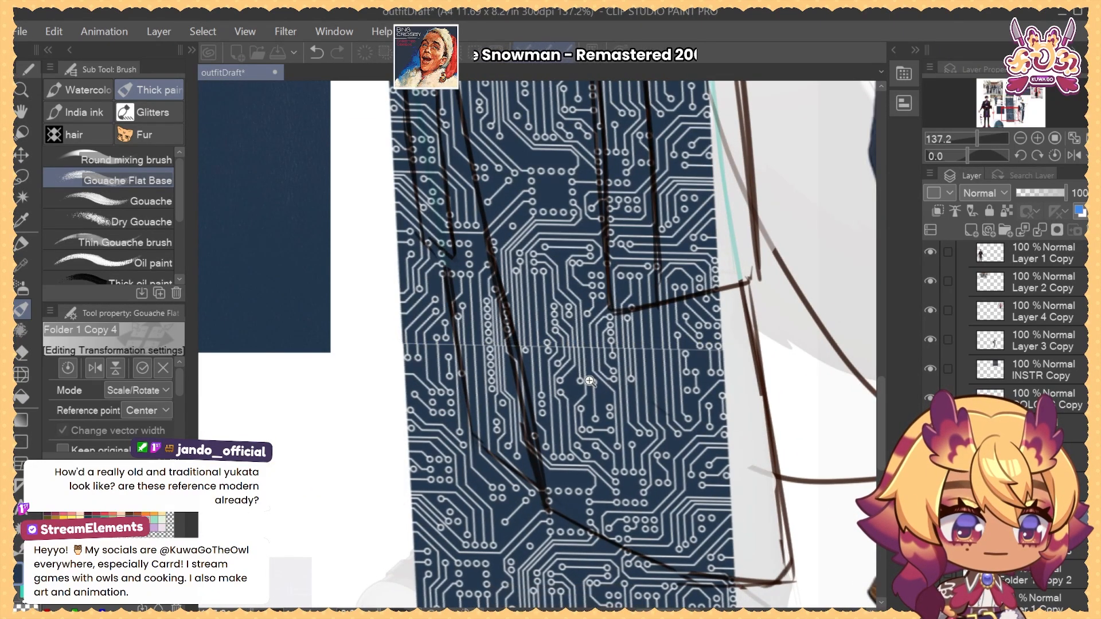
click(589, 382)
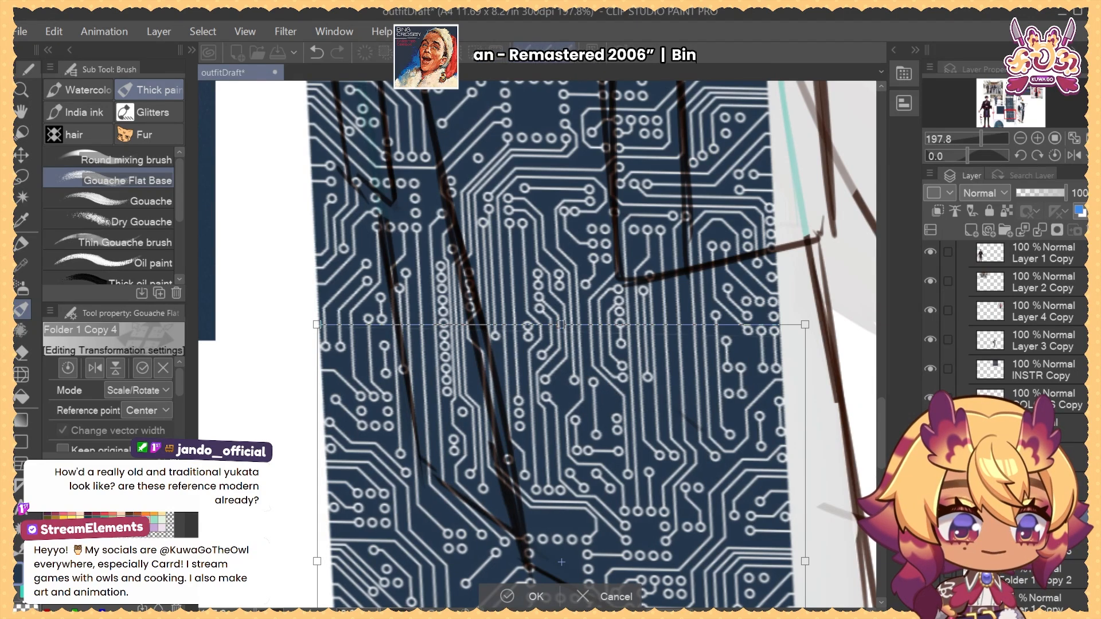
key(Return)
Merge the stacked circuit-pattern tiles of the skirt into one layer
scroll(687, 401, down, 6)
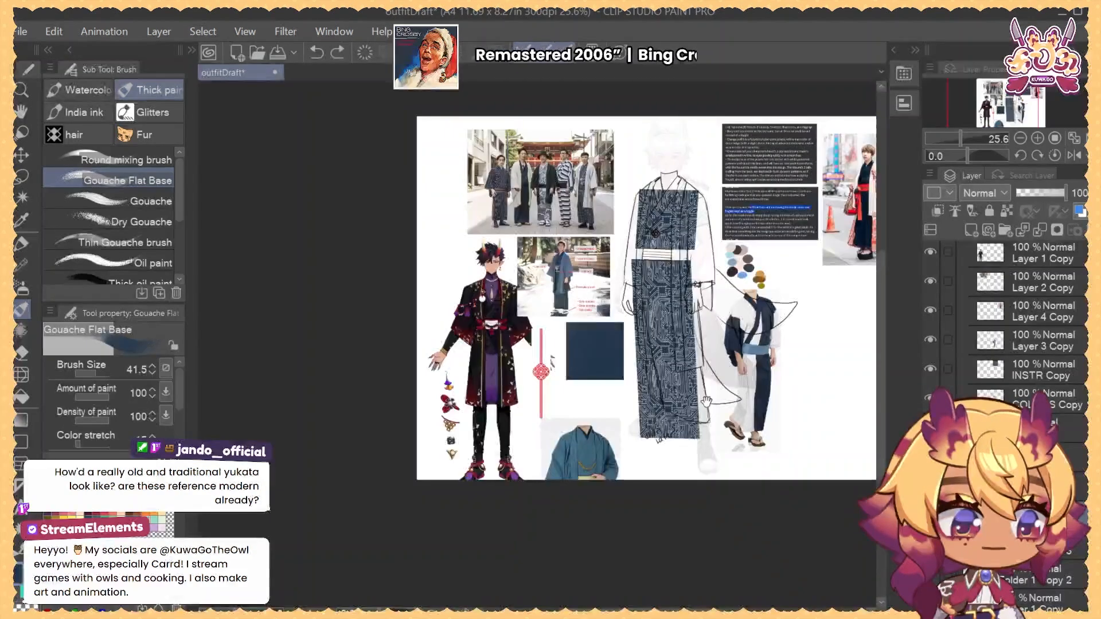
drag(706, 397, 646, 412)
scroll(655, 365, up, 3)
scroll(1021, 321, down, 3)
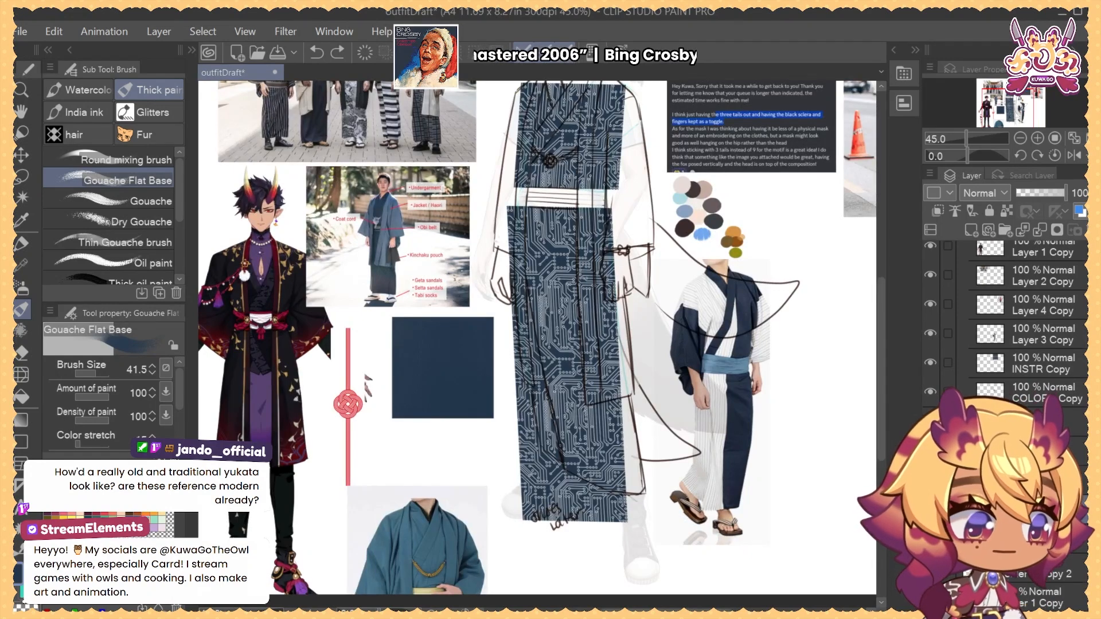
key(ctrl+e)
key(ctrl+e)
Duplicate the merged skirt strip and place the copy beside it to widen the circuit pattern
key(ctrl+a)
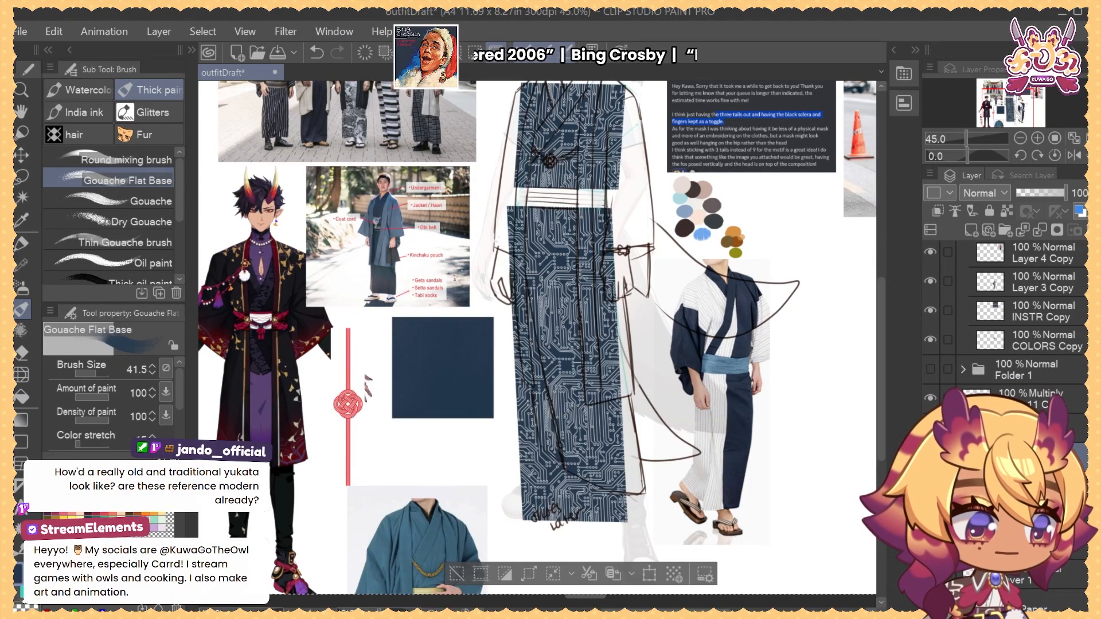
key(ctrl+c)
key(ctrl+v)
mouse_move(602, 454)
mouse_down()
mouse_move(716, 456)
mouse_move(702, 439)
mouse_up()
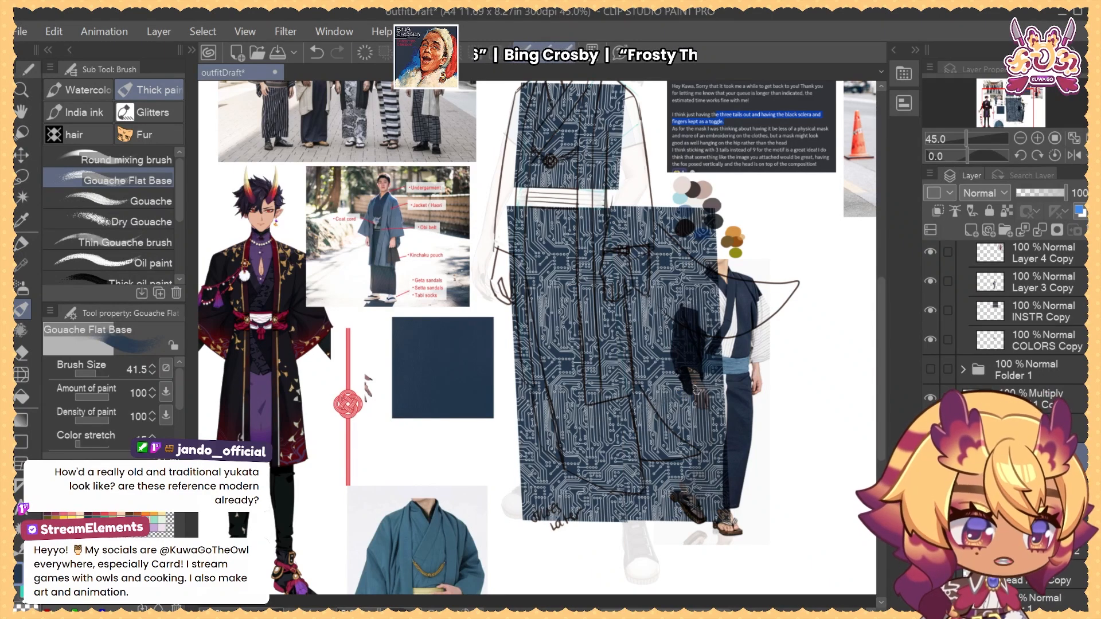
Align the copied strip's circuit lines along the vertical seam and merge it with the original strip
scroll(682, 413, up, 10)
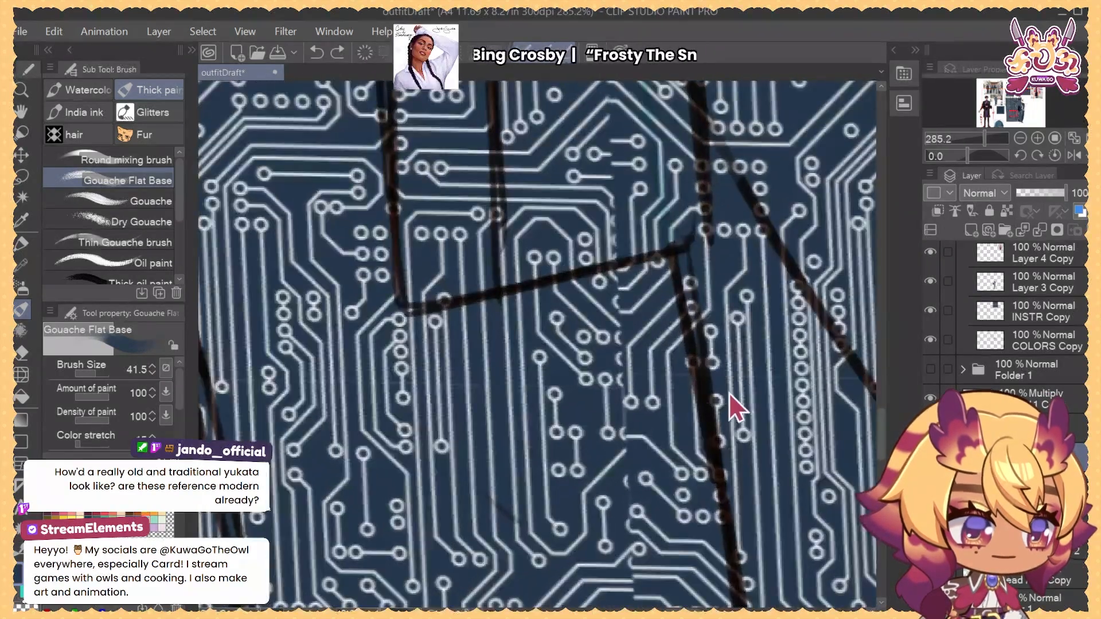
drag(753, 409, 744, 410)
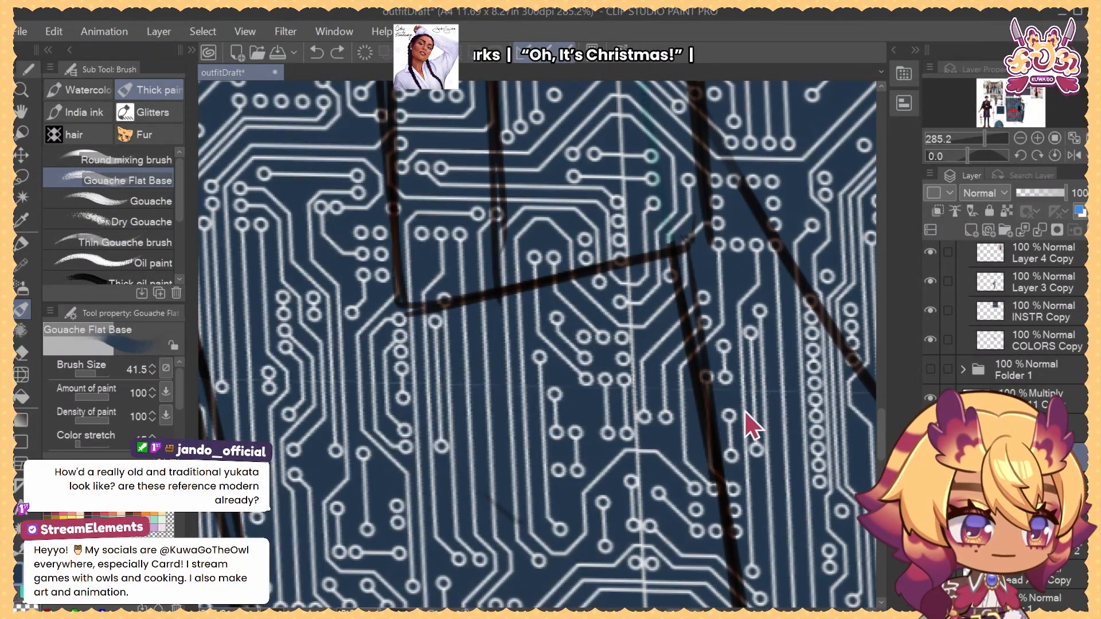
scroll(749, 404, down, 6)
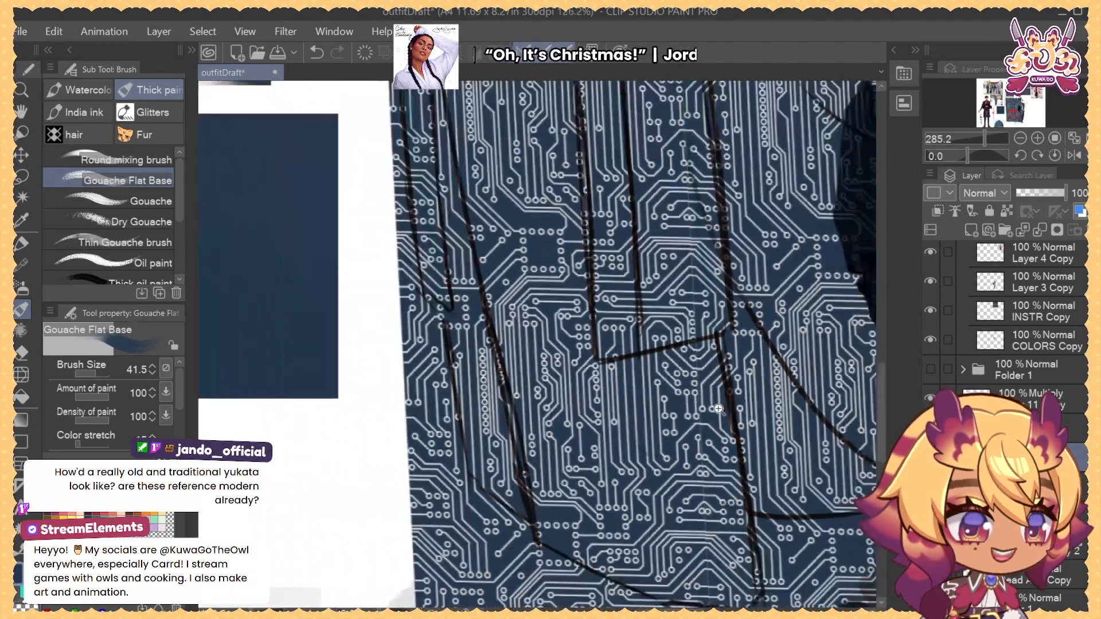
scroll(623, 478, up, 7)
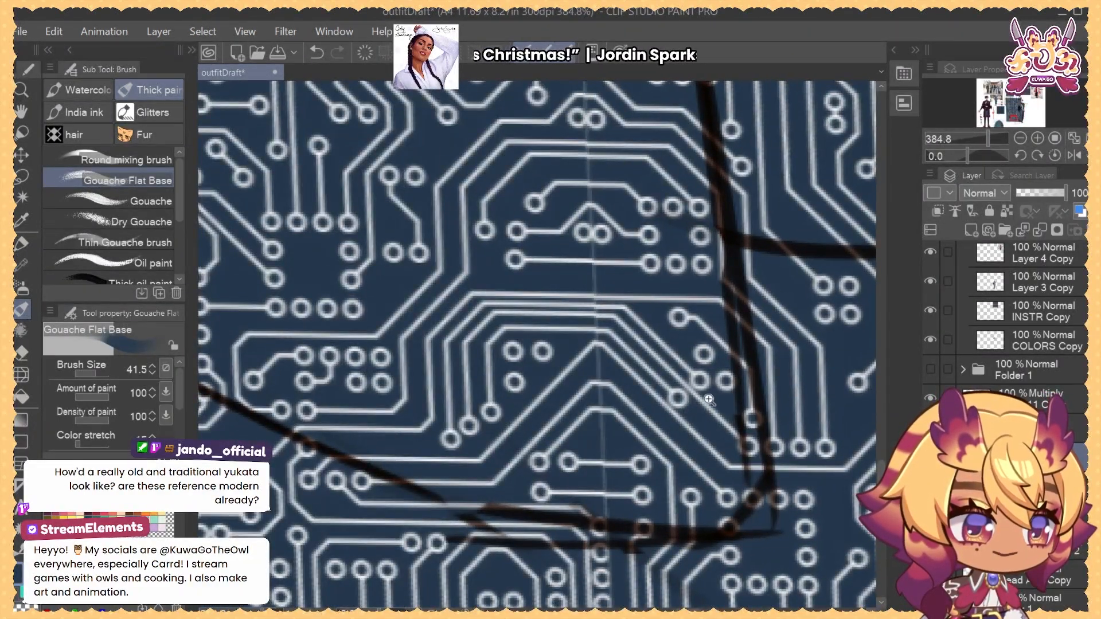
scroll(625, 463, down, 8)
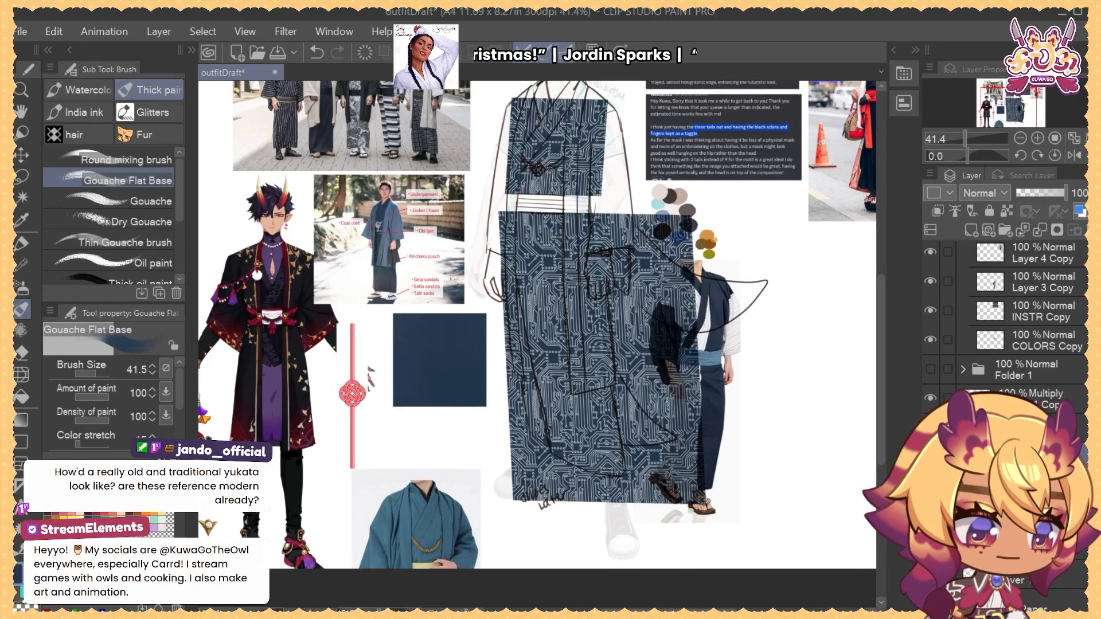
drag(708, 439, 703, 459)
key(ctrl+e)
Examine the kimono reference photos and the client's written brief, including the passages on the mask and the geometric fabric patterns
key(m)
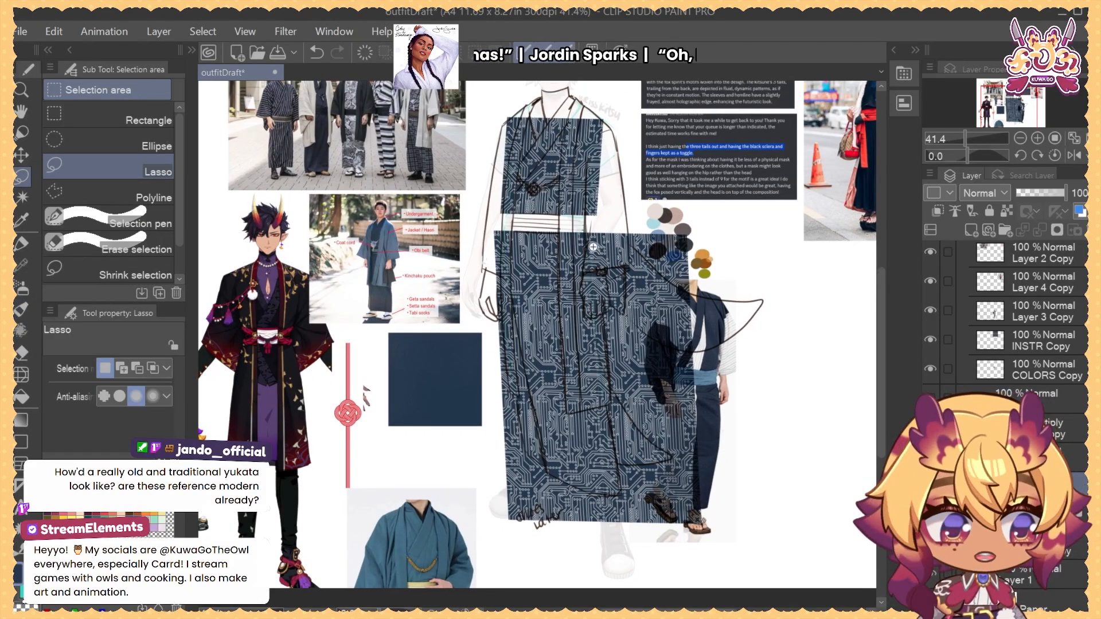
scroll(592, 247, up, 2)
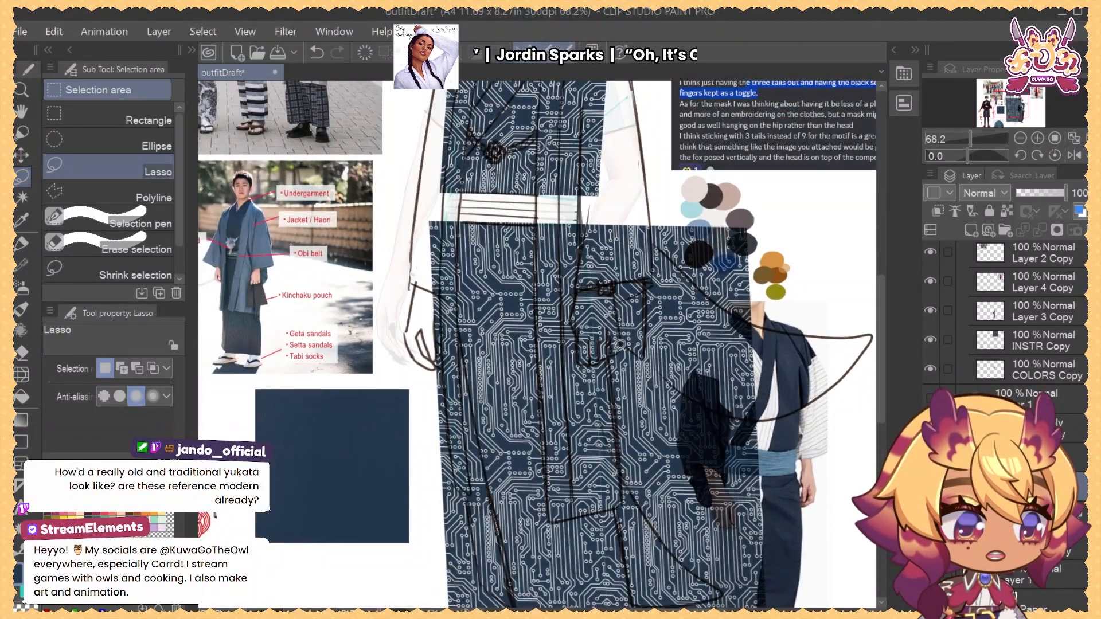
mouse_move(255, 290)
mouse_down()
mouse_move(320, 377)
mouse_move(377, 387)
mouse_up()
mouse_move(361, 291)
mouse_down()
mouse_move(321, 469)
mouse_move(344, 288)
mouse_up()
click(383, 285)
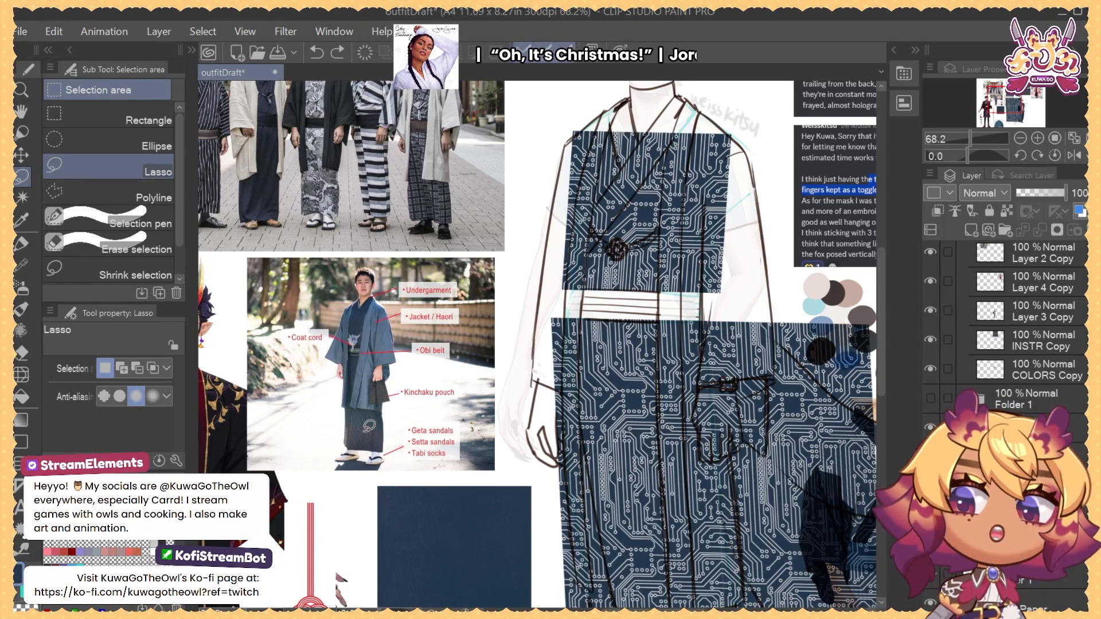
drag(807, 288, 508, 466)
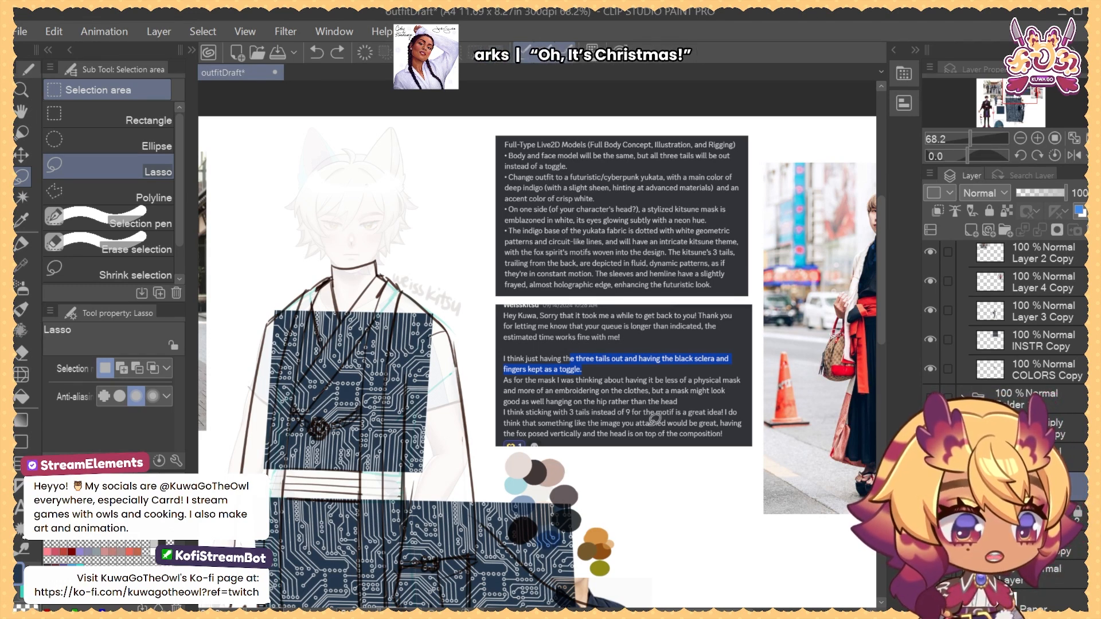
mouse_move(685, 393)
mouse_down()
mouse_move(593, 399)
mouse_move(704, 401)
mouse_up()
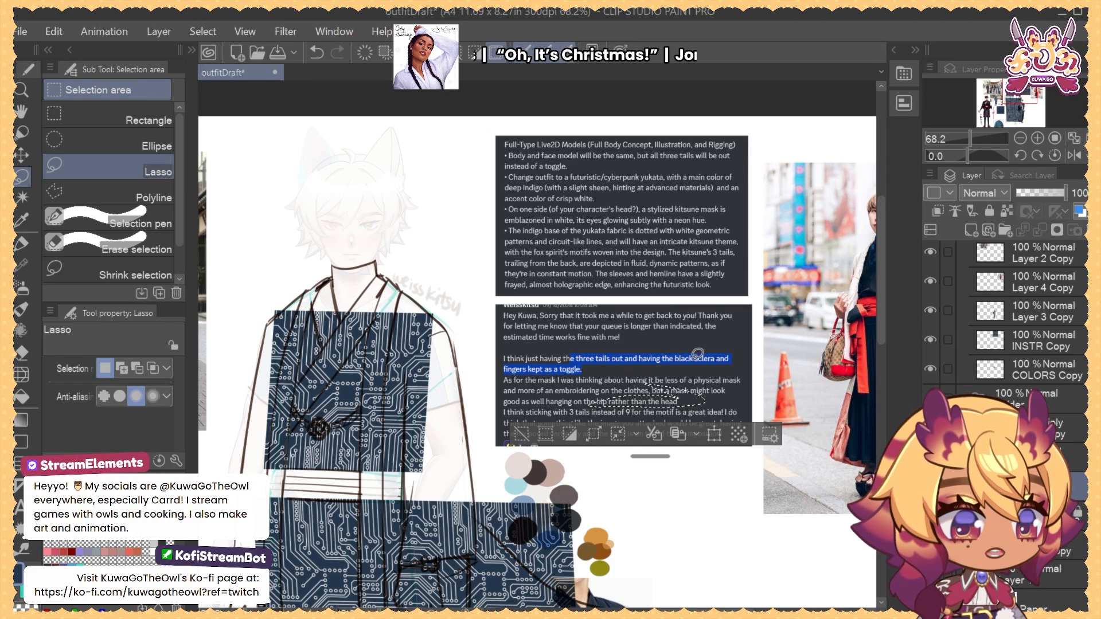
mouse_move(668, 464)
mouse_down()
mouse_move(699, 515)
mouse_move(727, 470)
mouse_up()
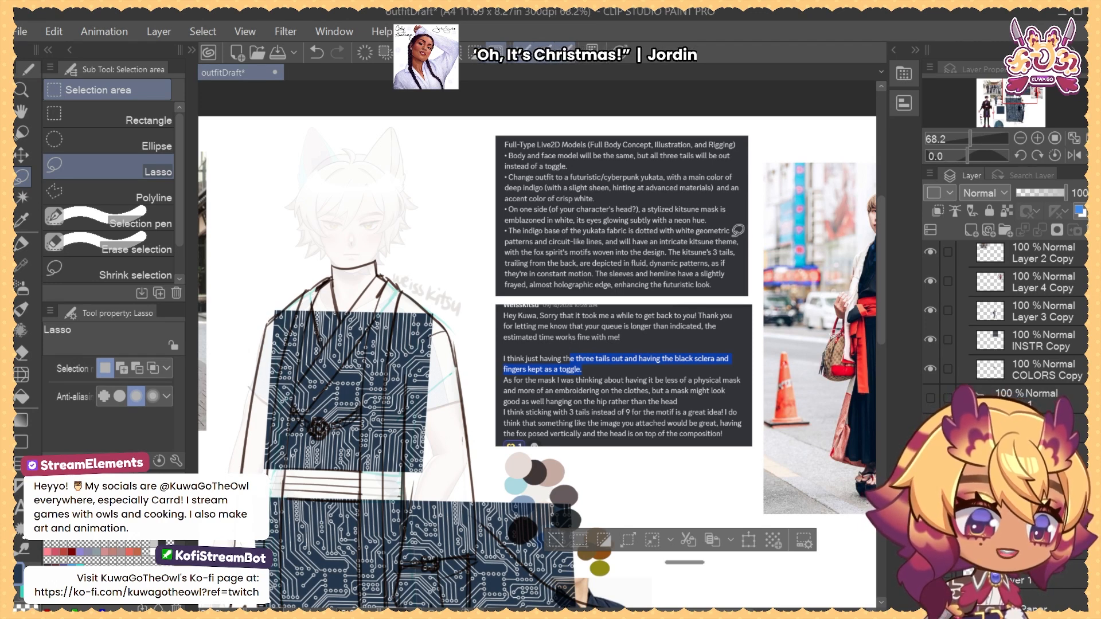
mouse_move(738, 229)
mouse_down()
mouse_move(654, 237)
mouse_move(752, 236)
mouse_up()
click(626, 310)
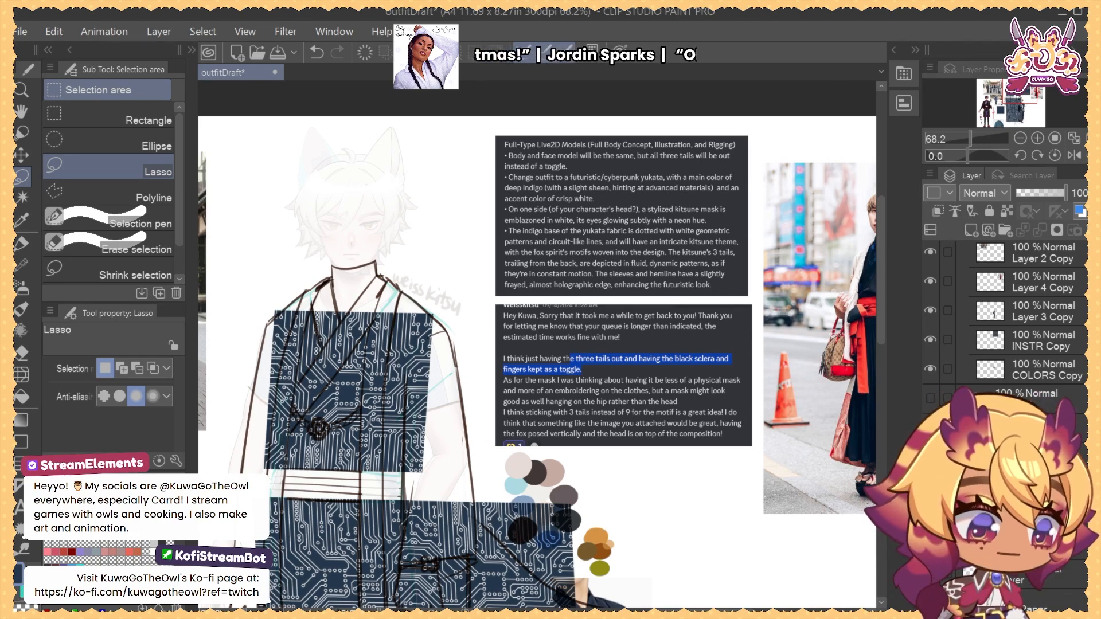
drag(532, 506, 565, 361)
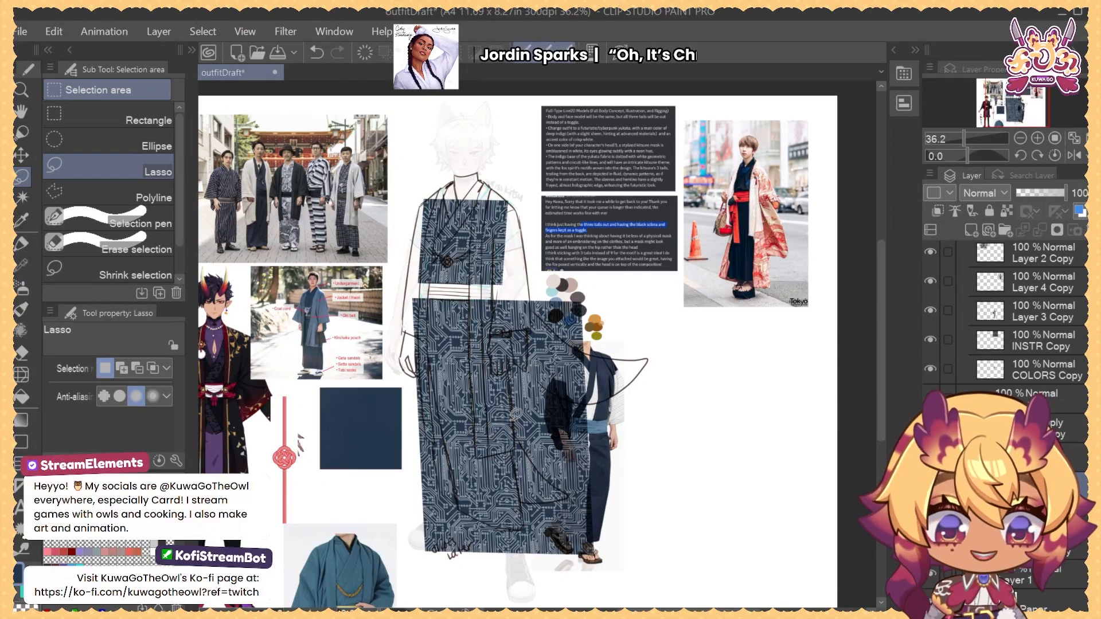
Scale the whole circuit pattern down slightly and reposition it over the yukata sketch
key(ctrl+t)
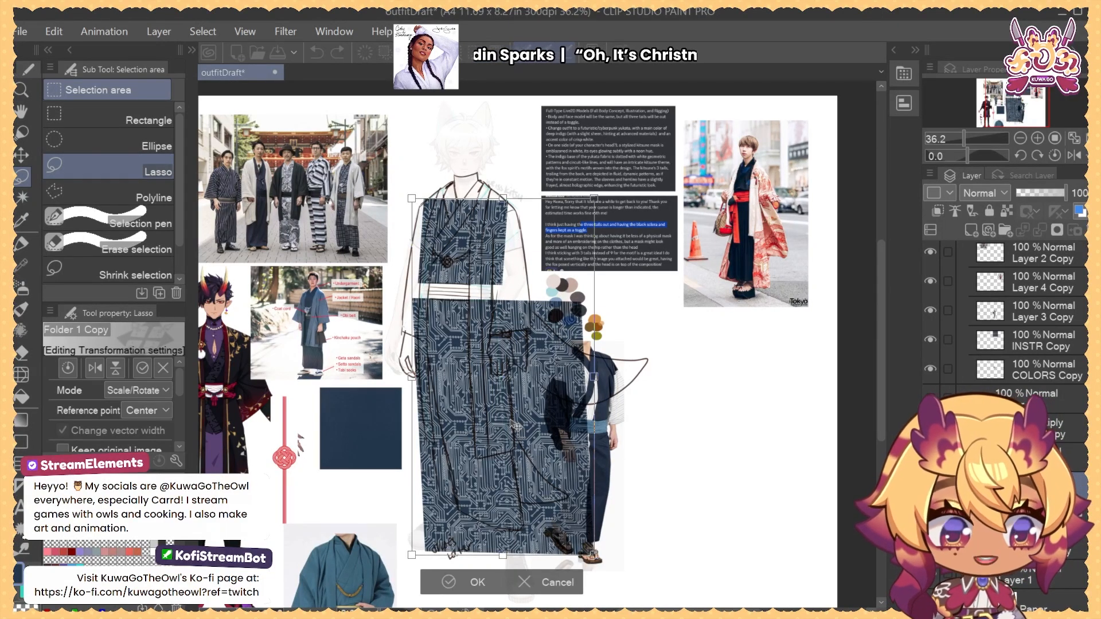
drag(594, 554, 584, 535)
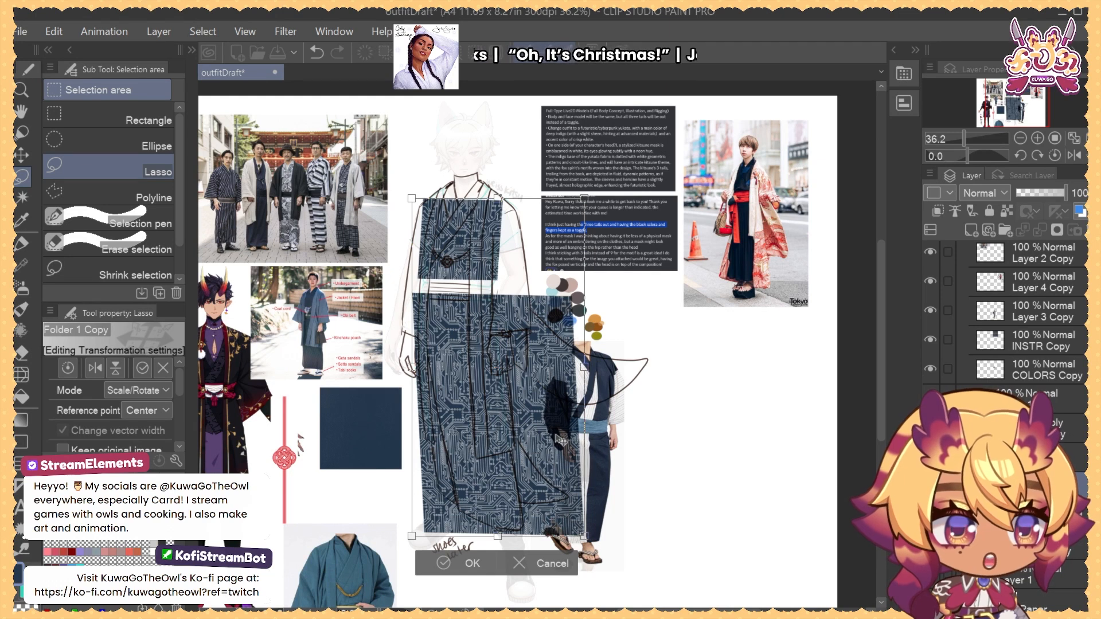
drag(568, 452, 570, 453)
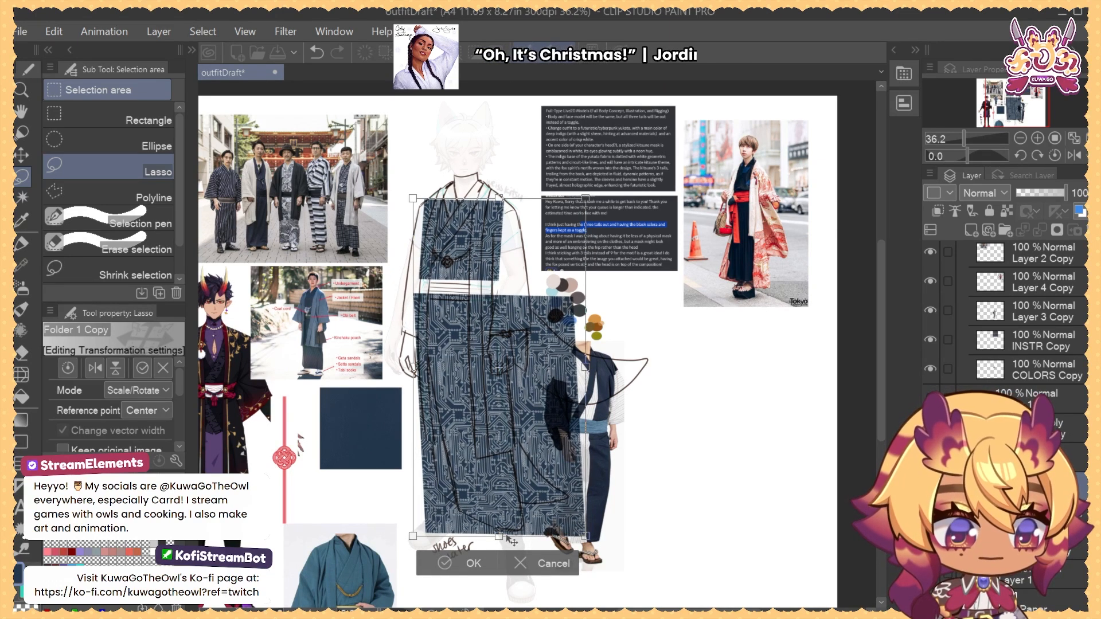
drag(499, 534, 499, 528)
drag(561, 471, 561, 474)
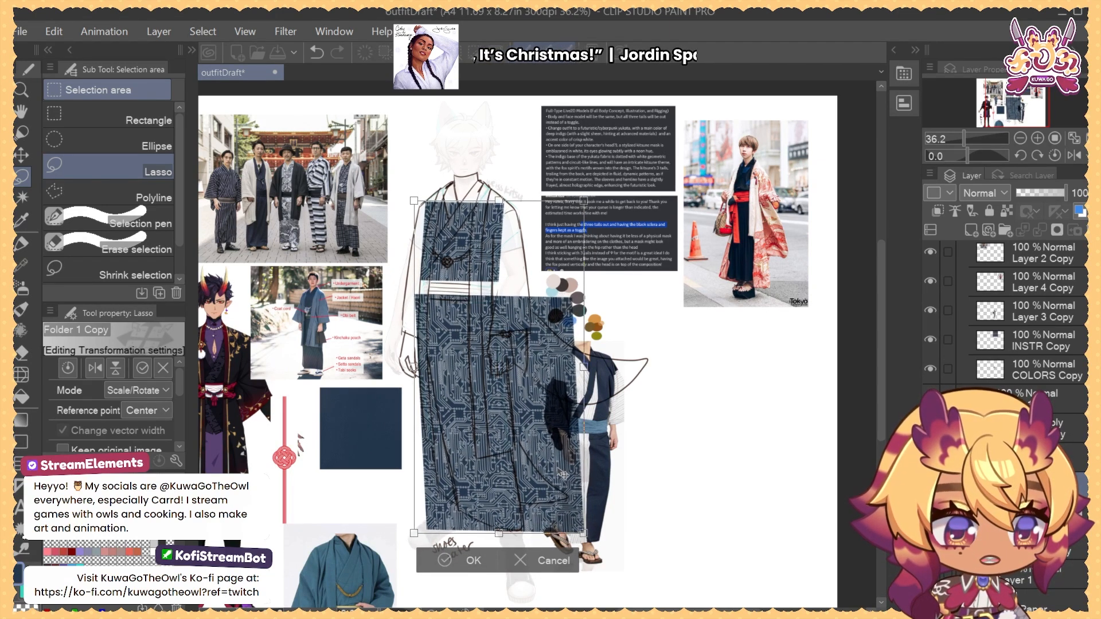
key(Return)
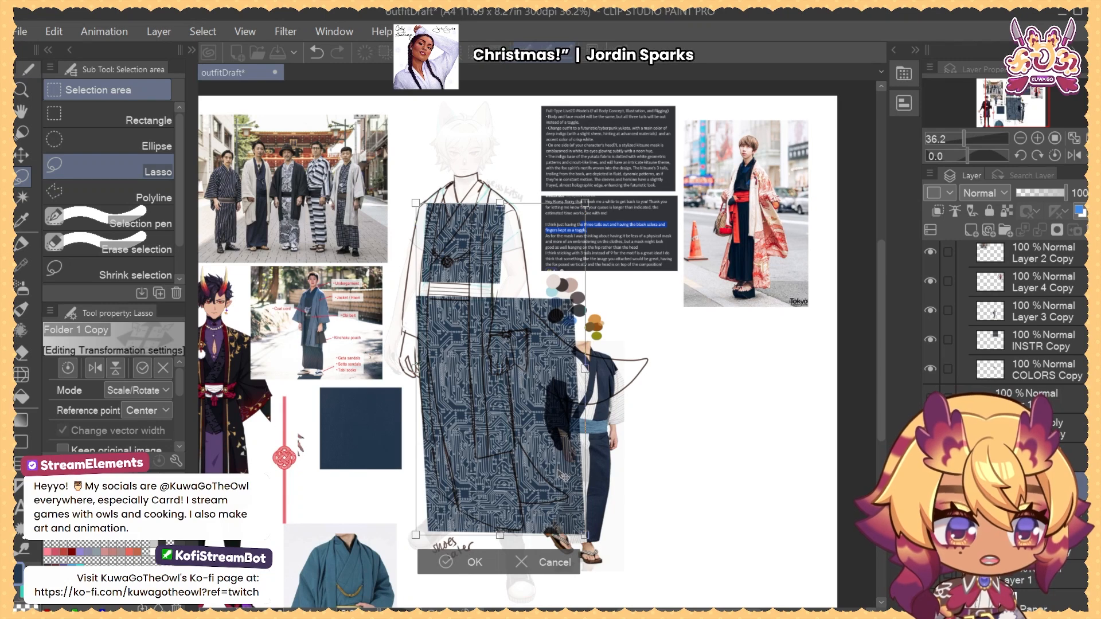
Lasso the torso section of the circuit pattern, duplicate it and move the copy up over the shoulders and neck
mouse_move(415, 172)
mouse_down()
mouse_move(413, 282)
mouse_move(502, 158)
mouse_up()
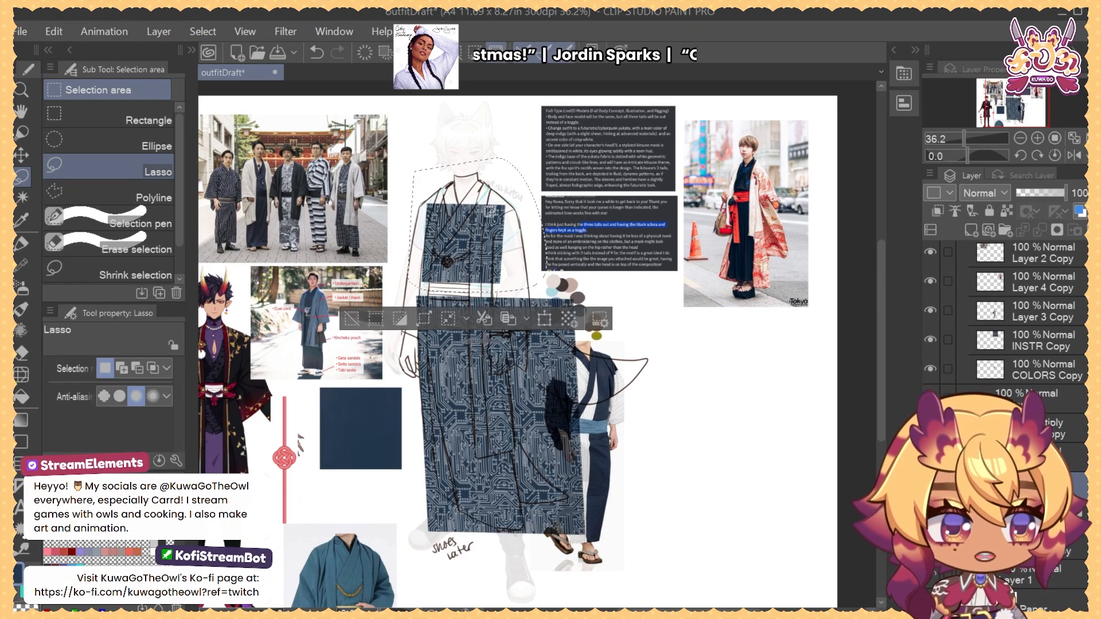
drag(472, 240, 506, 223)
scroll(506, 222, up, 2)
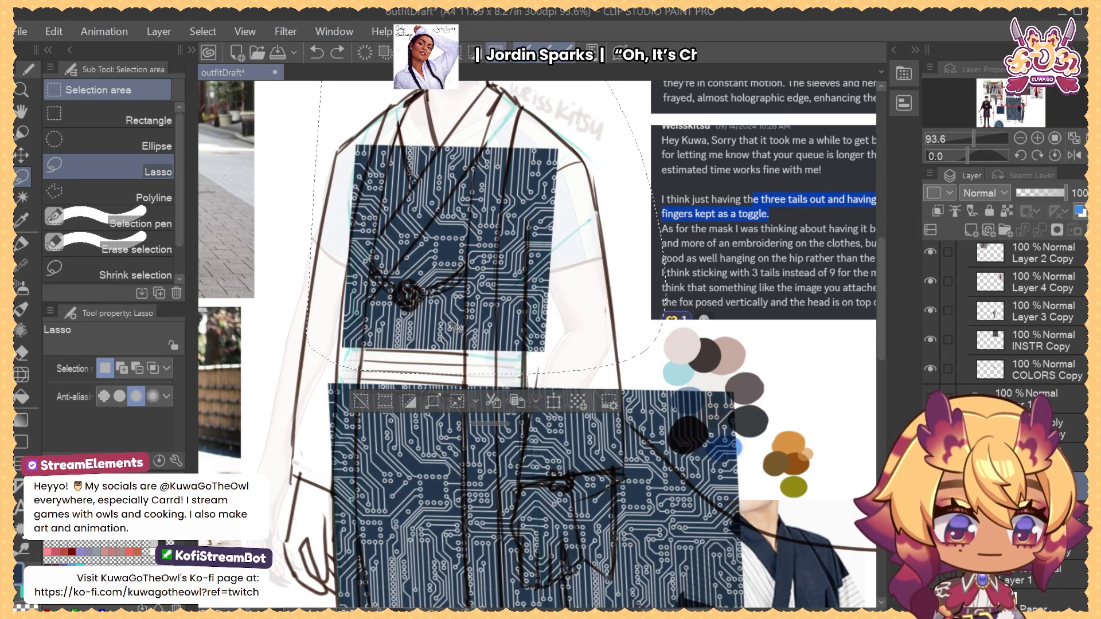
drag(450, 323, 450, 327)
drag(480, 243, 473, 305)
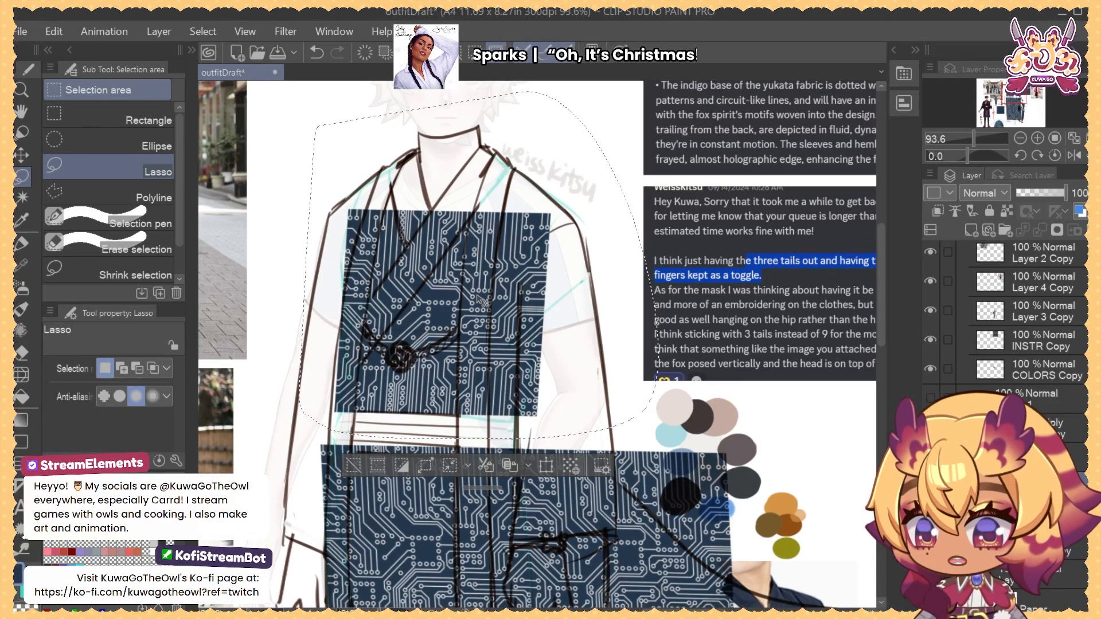
key(ctrl+t)
drag(483, 300, 487, 169)
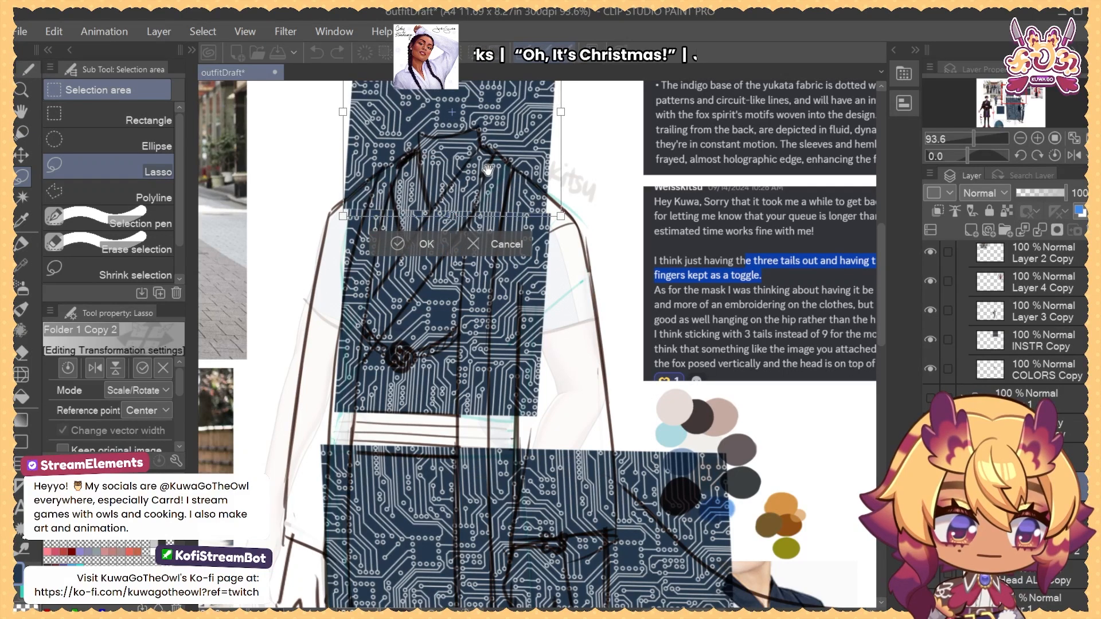
Match the copied torso tile's lower edge to the circuit lines beneath it and apply the transformation
click(396, 208)
drag(403, 199, 457, 201)
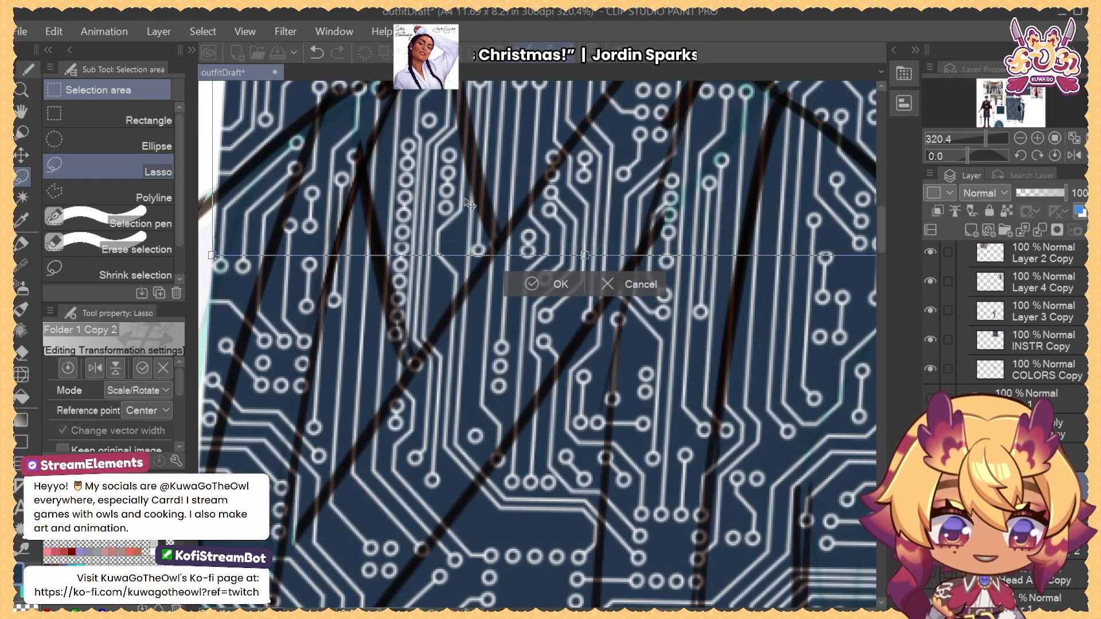
key(Return)
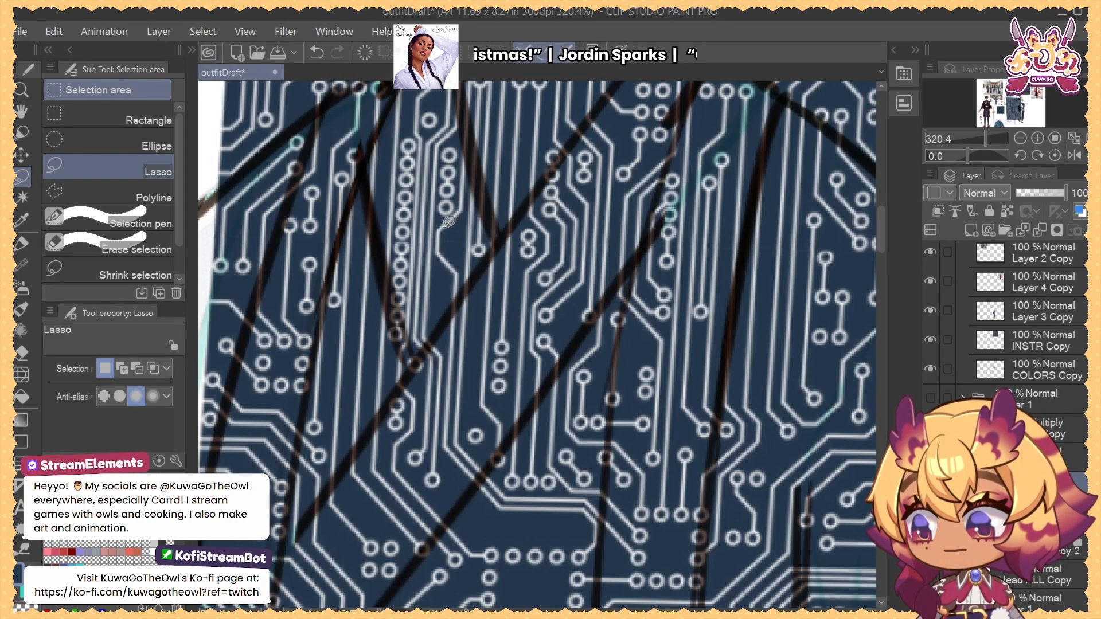
drag(520, 344, 481, 343)
drag(599, 359, 576, 324)
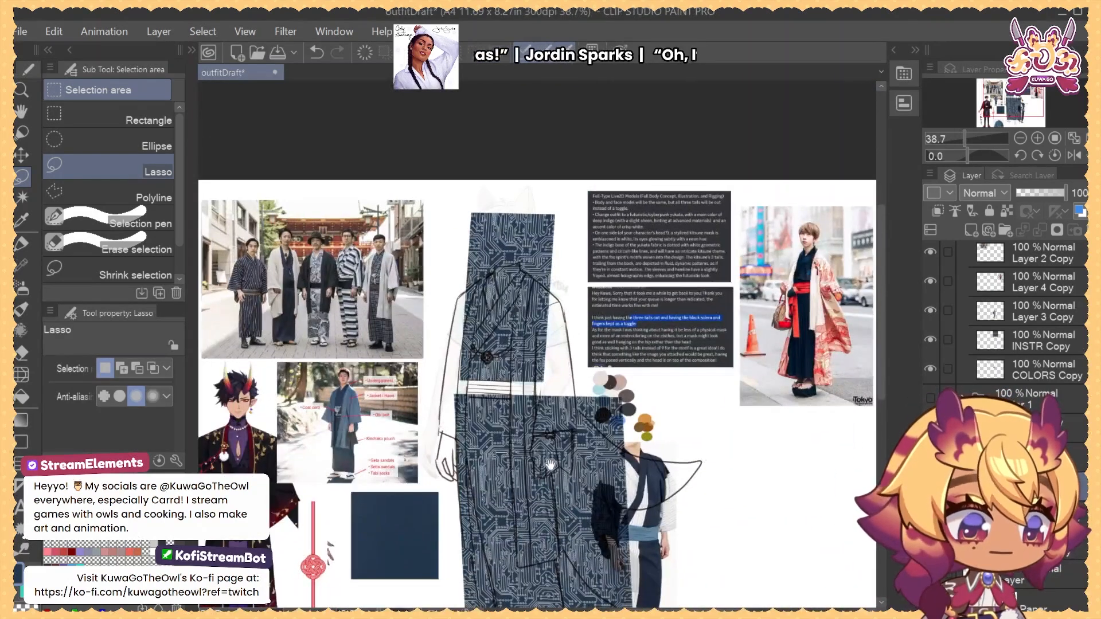
drag(550, 464, 542, 323)
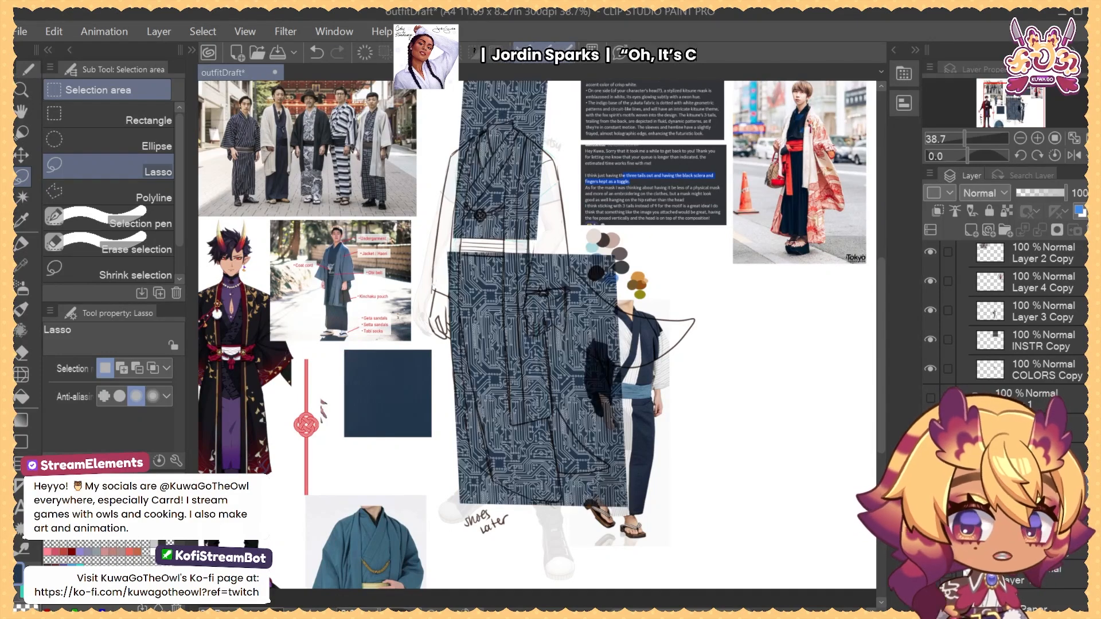
scroll(482, 254, up, 2)
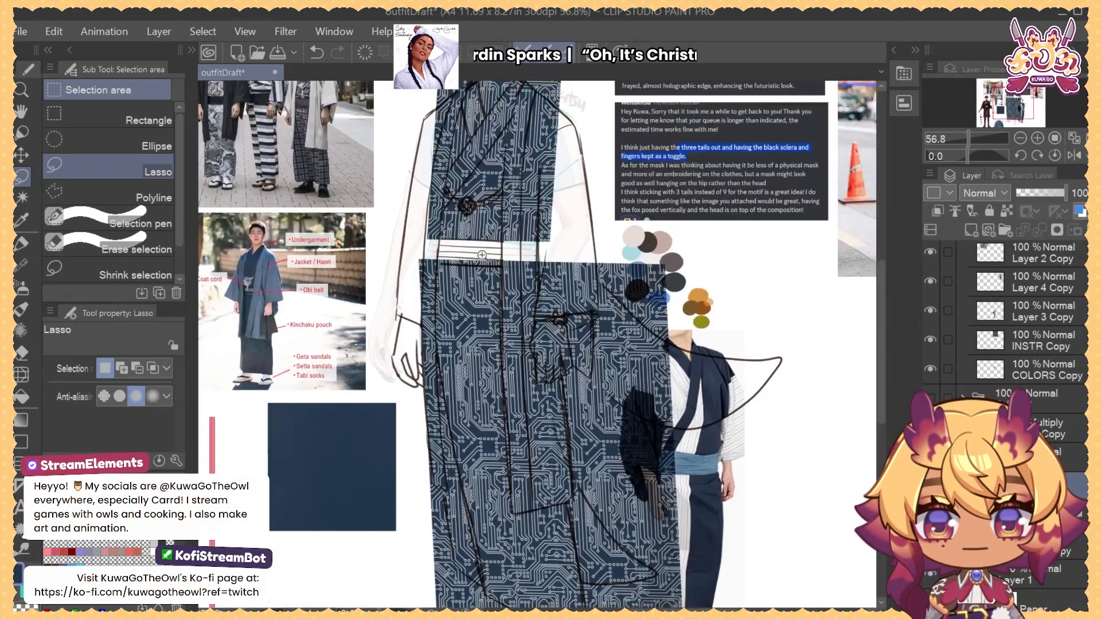
scroll(482, 254, up, 7)
mouse_move(818, 296)
mouse_down()
mouse_move(253, 247)
mouse_move(346, 273)
mouse_up()
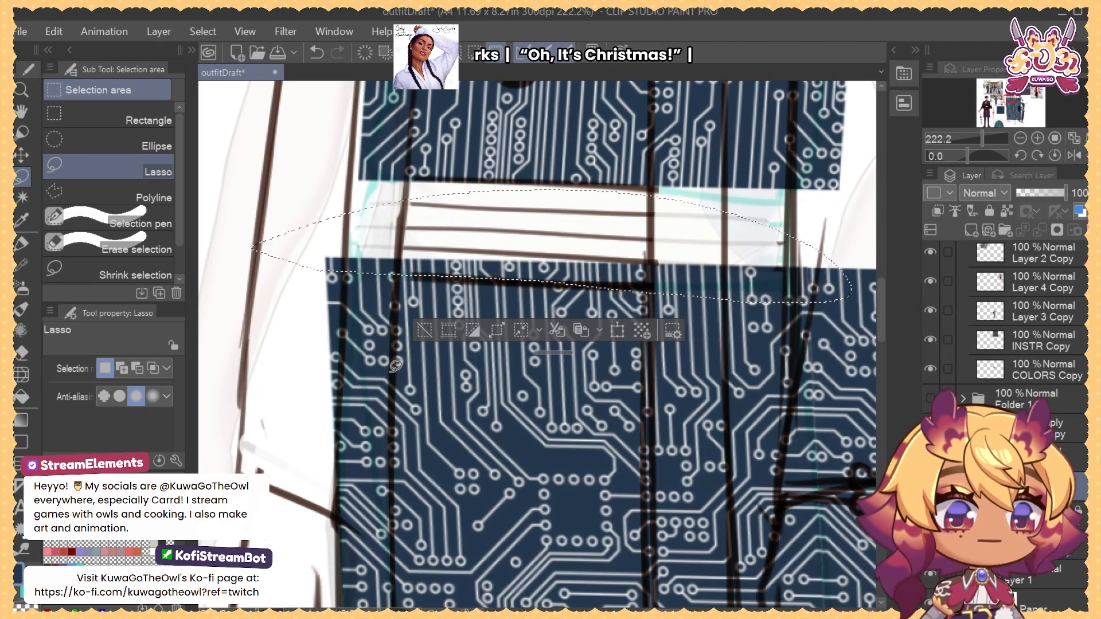
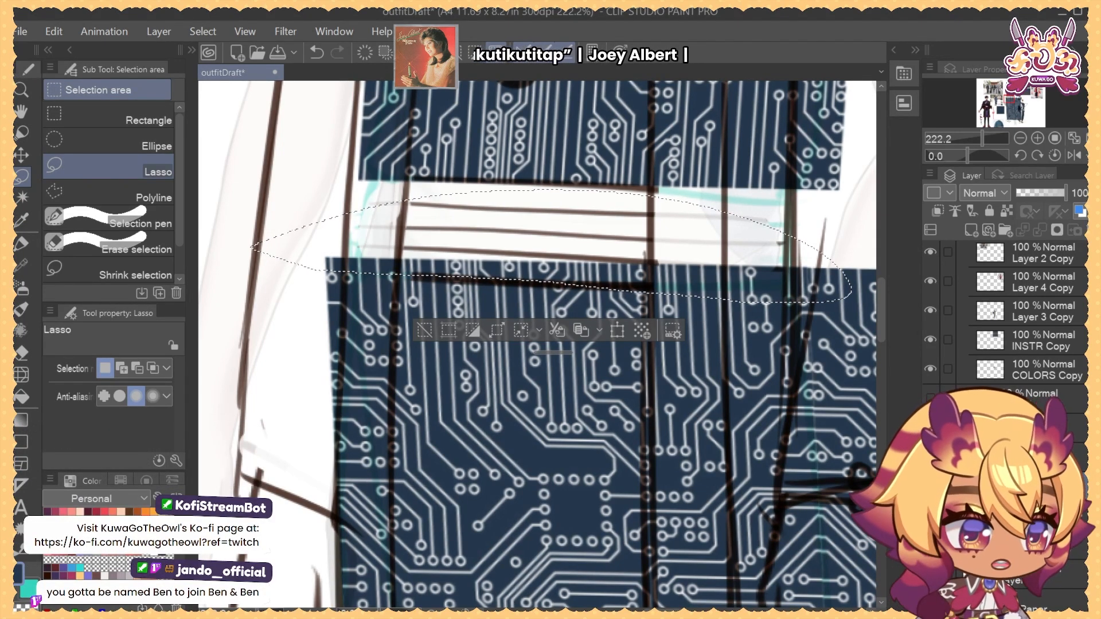
Hide the circuit pattern and lasso the yukata's front skirt panel from below the obi down to the hem
drag(620, 192, 571, 371)
scroll(480, 273, down, 3)
drag(480, 273, 464, 289)
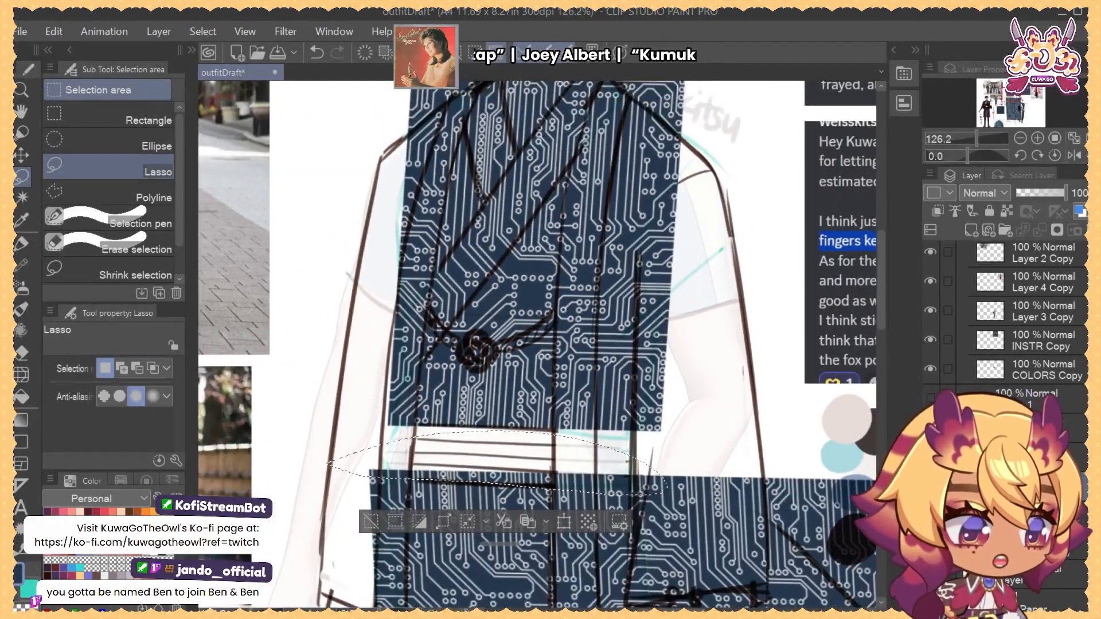
click(930, 487)
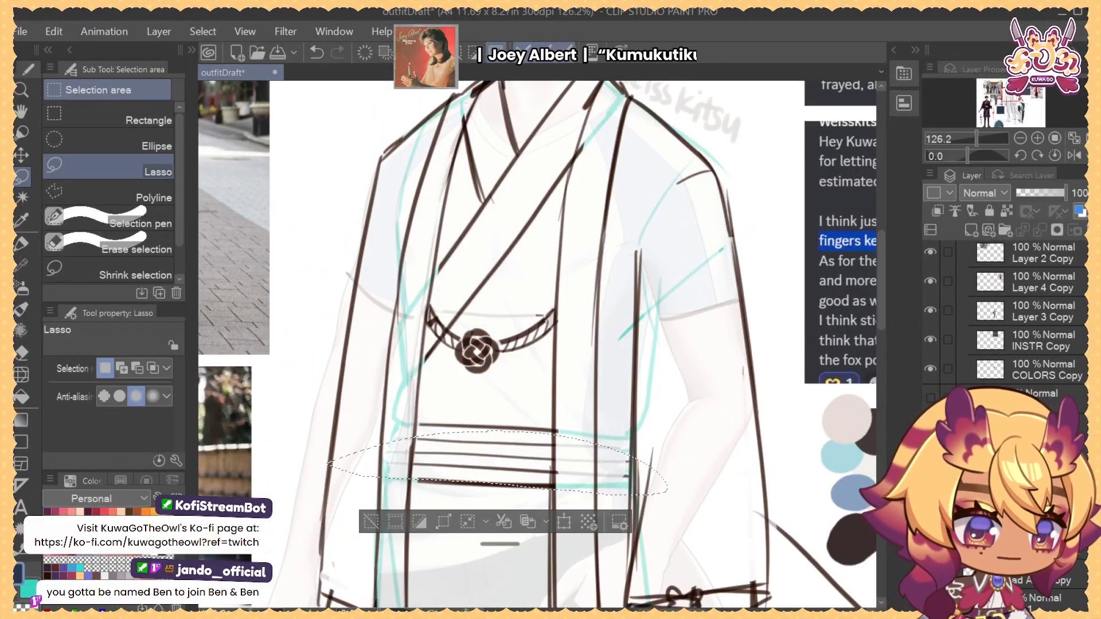
drag(701, 414, 666, 183)
scroll(542, 189, down, 2)
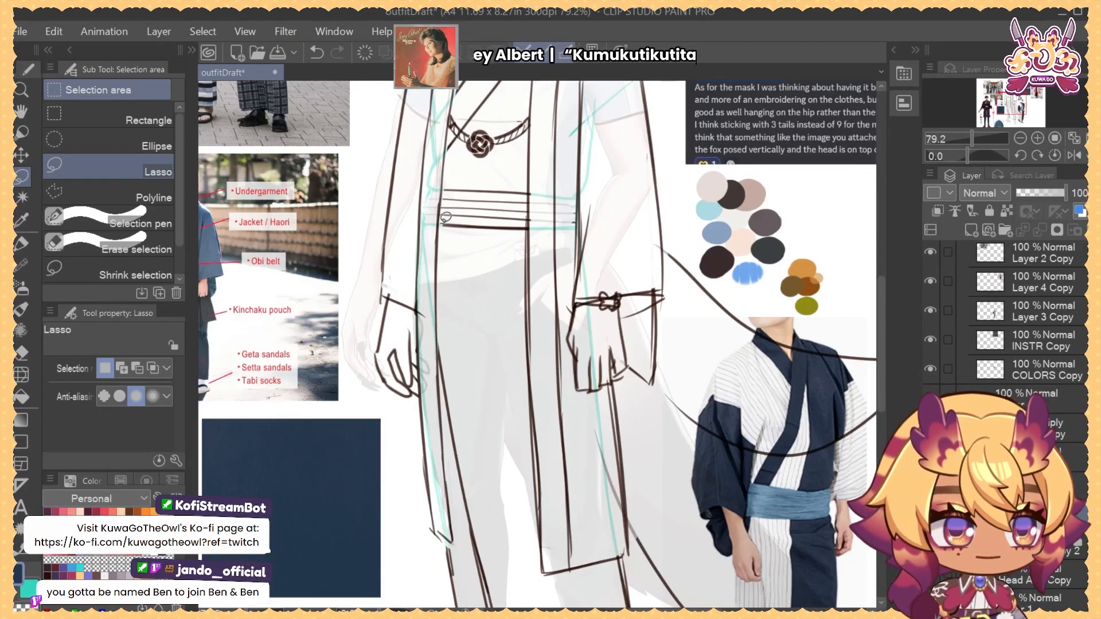
mouse_move(516, 222)
mouse_down()
mouse_move(542, 344)
mouse_move(543, 476)
mouse_move(569, 560)
mouse_move(619, 581)
mouse_move(485, 588)
mouse_up()
drag(446, 230, 468, 535)
drag(486, 421, 494, 354)
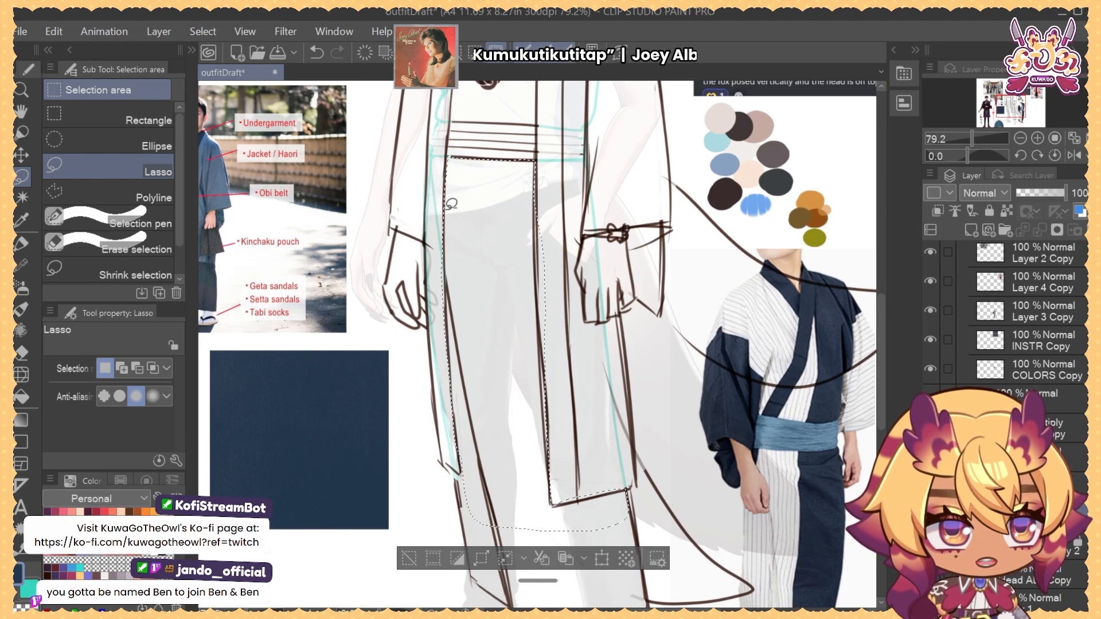
mouse_move(479, 452)
mouse_down()
mouse_move(475, 365)
mouse_move(450, 380)
mouse_move(469, 493)
mouse_move(586, 571)
mouse_move(640, 570)
mouse_move(617, 403)
mouse_up()
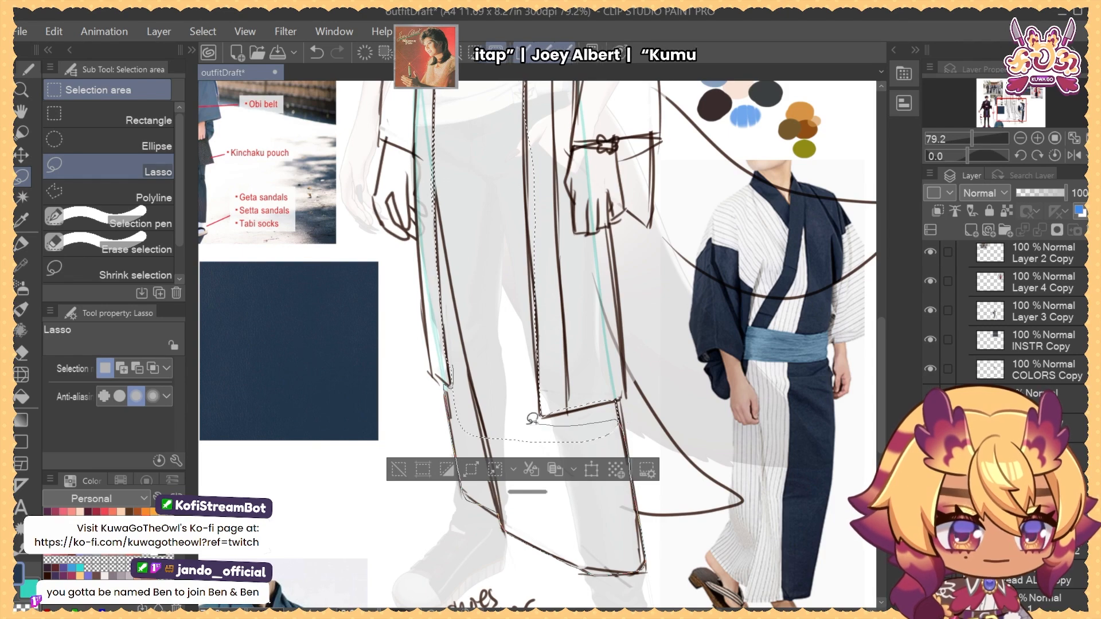
drag(502, 137, 505, 477)
Add the chest areas on both sides of the crossed collar to the selection, fill everything with dark indigo and deselect
scroll(449, 331, up, 3)
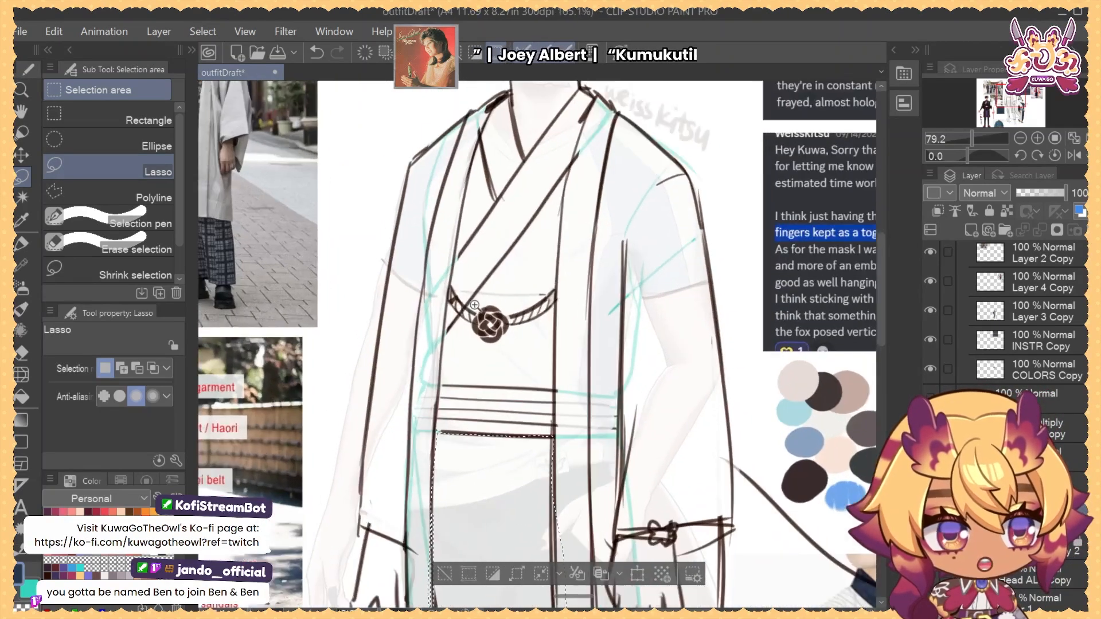
mouse_move(448, 331)
mouse_down()
mouse_move(569, 167)
mouse_move(551, 381)
mouse_move(445, 379)
mouse_move(450, 335)
mouse_up()
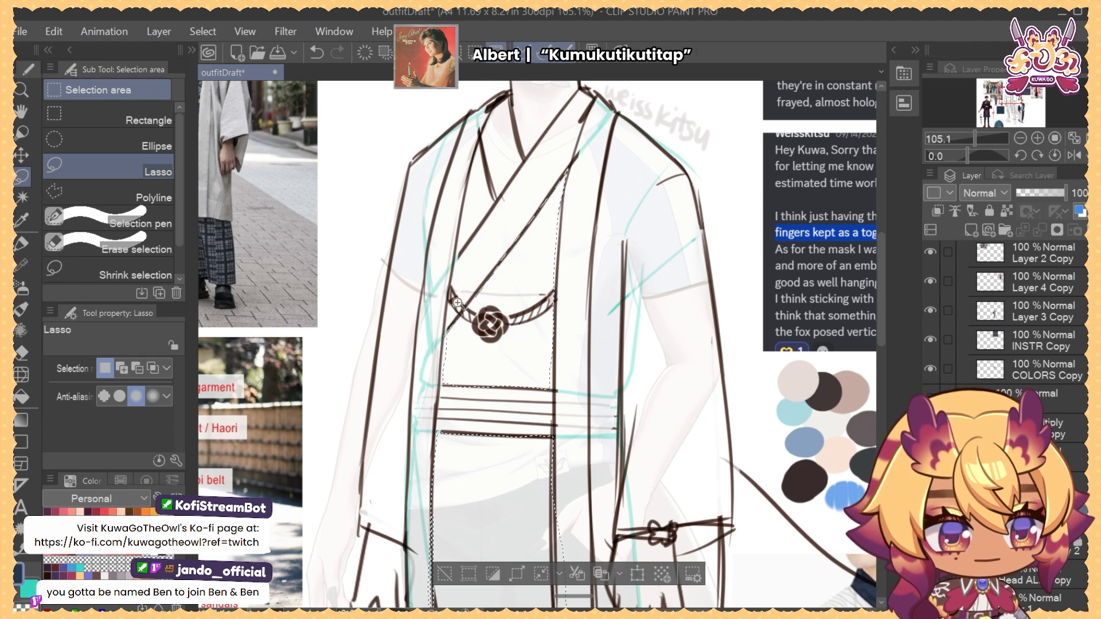
scroll(450, 335, up, 3)
drag(502, 291, 475, 457)
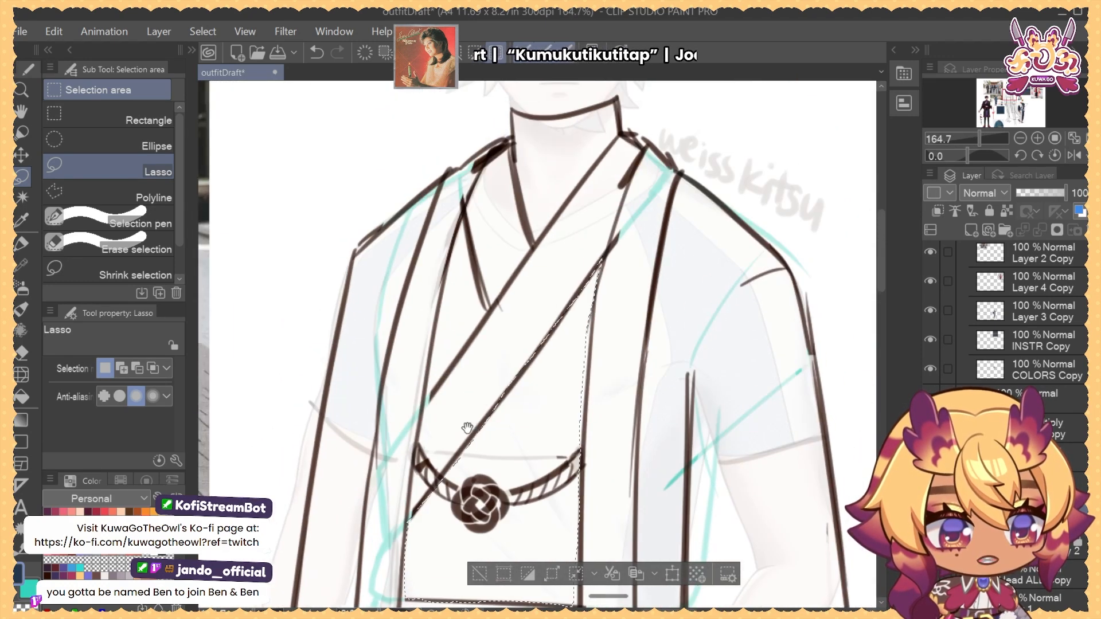
mouse_move(425, 406)
mouse_down()
mouse_move(490, 307)
mouse_move(470, 215)
mouse_move(434, 324)
mouse_move(424, 405)
mouse_up()
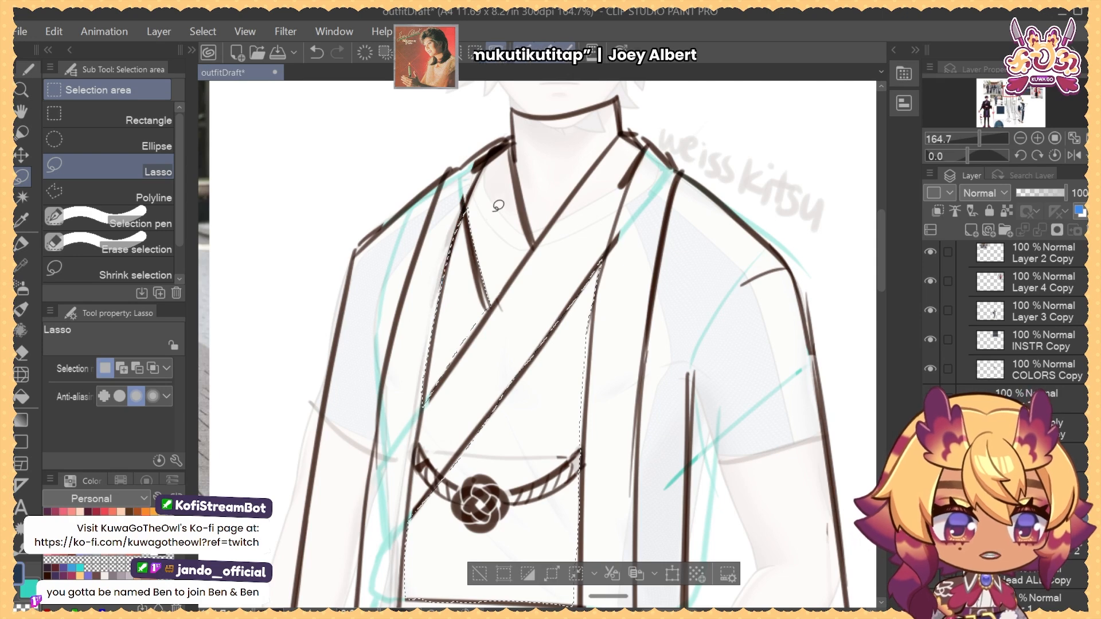
scroll(524, 293, up, 1)
scroll(524, 293, down, 4)
scroll(447, 229, up, 1)
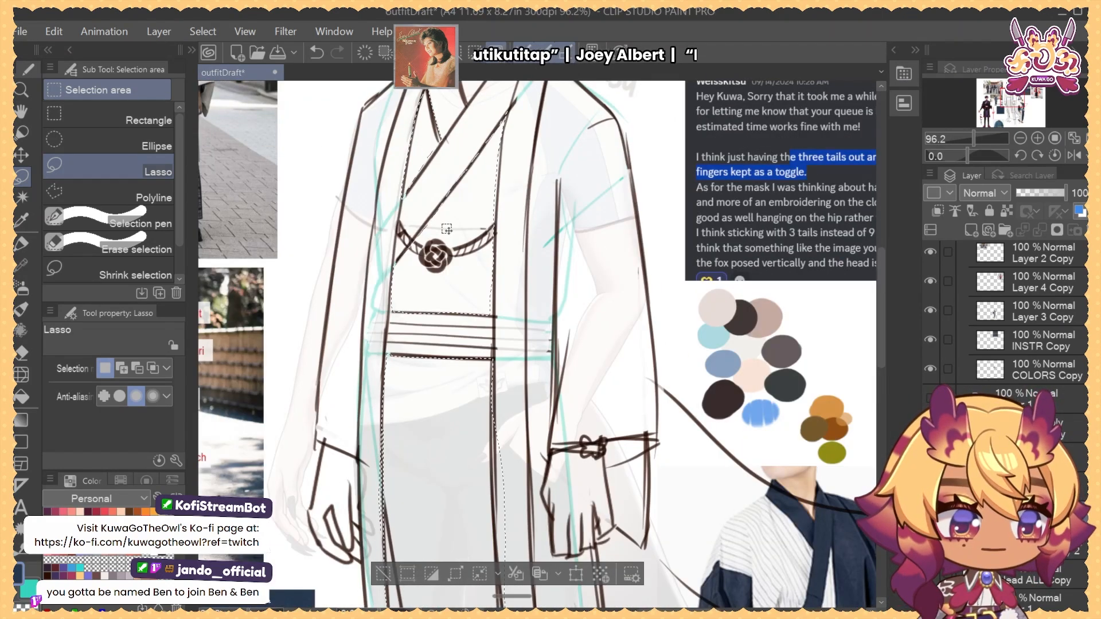
key(alt+BackSpace)
key(ctrl+d)
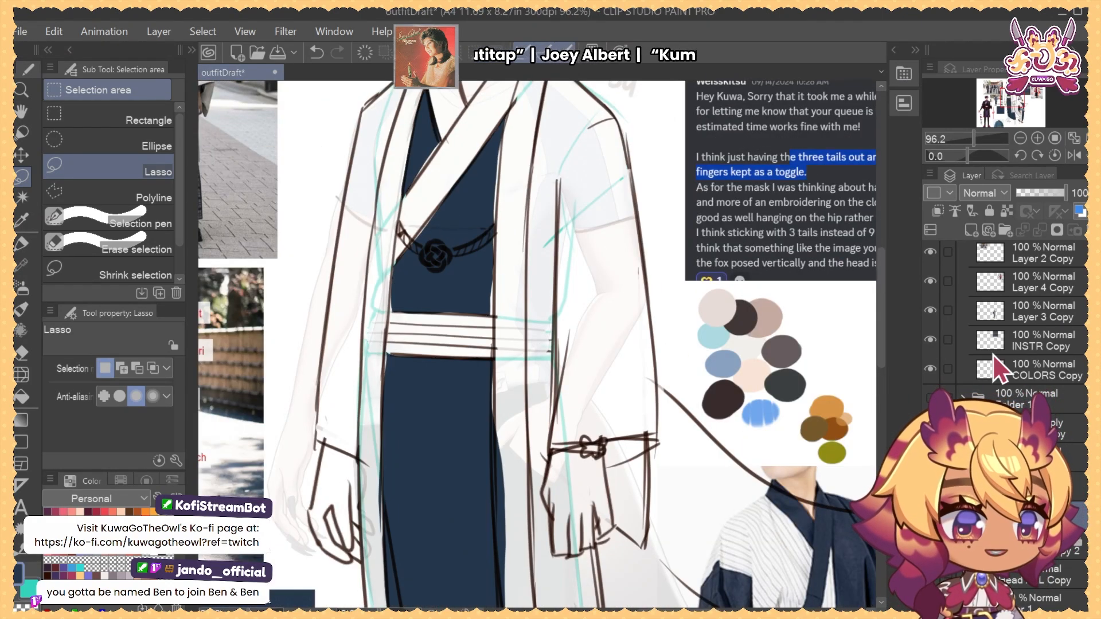
Lasso the uneven edges of the chest fill along its side, the obi and the collar line
scroll(506, 133, up, 2)
mouse_move(510, 115)
mouse_down()
mouse_move(492, 425)
mouse_move(459, 353)
mouse_move(493, 154)
mouse_up()
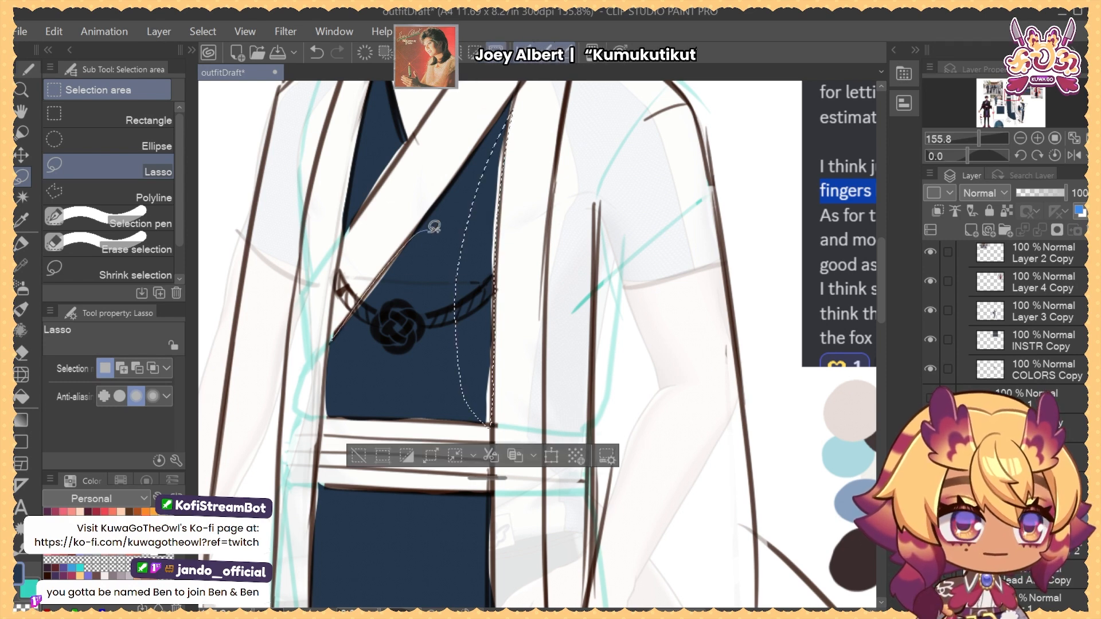
drag(344, 328, 332, 341)
mouse_move(331, 342)
mouse_down()
mouse_move(325, 415)
mouse_move(413, 423)
mouse_move(477, 368)
mouse_up()
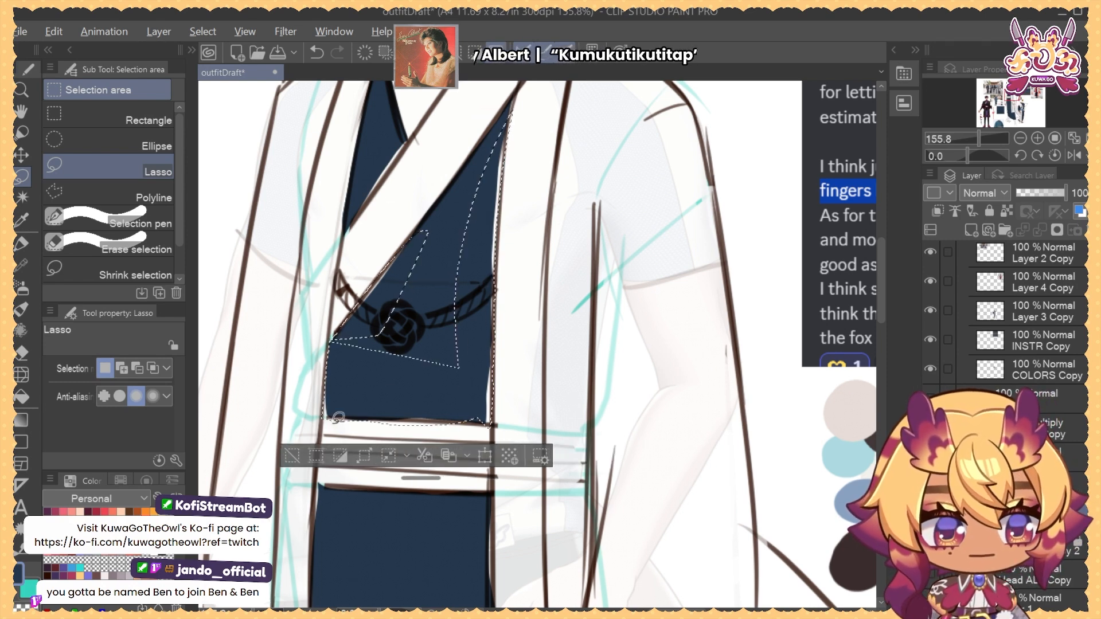
mouse_move(312, 419)
mouse_down()
mouse_move(518, 435)
mouse_move(355, 444)
mouse_up()
drag(387, 241, 389, 330)
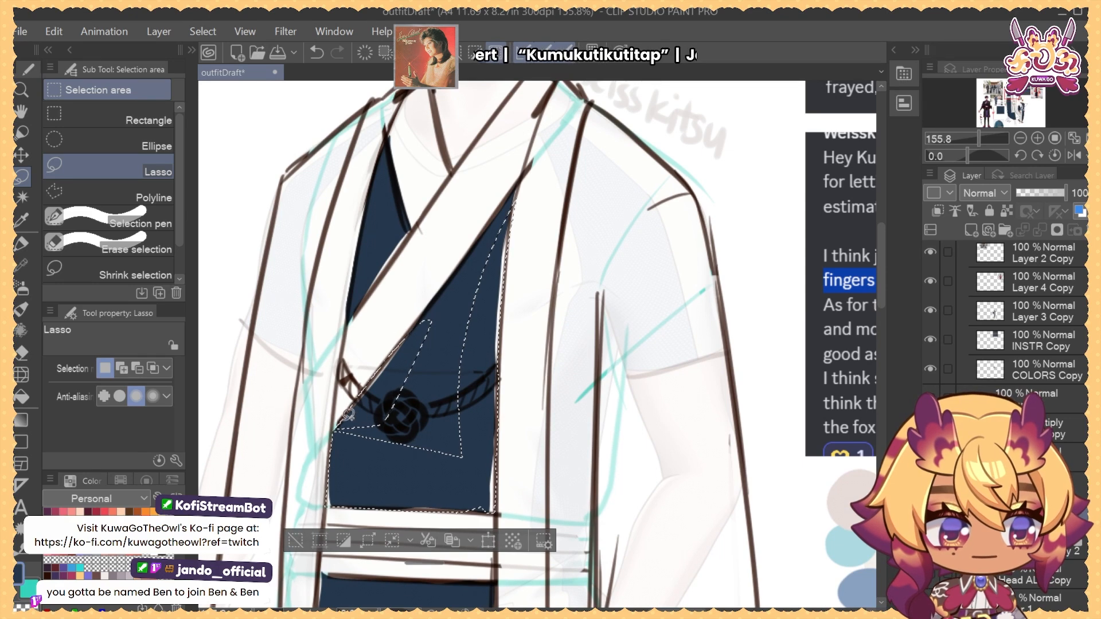
mouse_move(347, 418)
mouse_down()
mouse_move(492, 395)
mouse_move(482, 307)
mouse_move(424, 319)
mouse_up()
drag(345, 329, 413, 221)
mouse_move(484, 330)
mouse_down()
mouse_move(473, 375)
mouse_move(507, 88)
mouse_up()
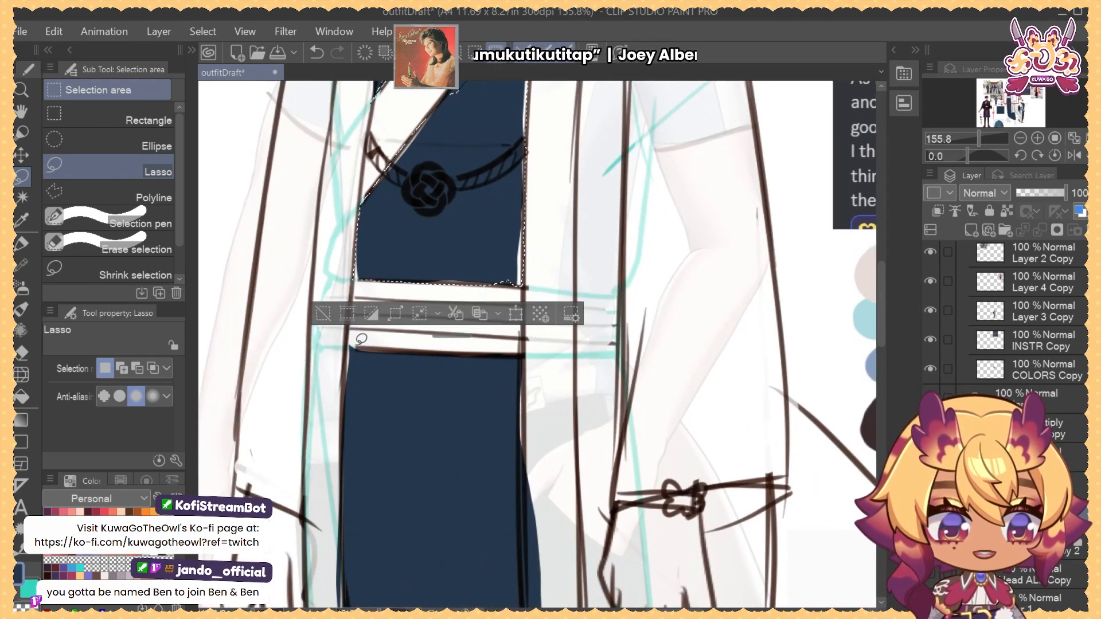
Add the gaps along the skirt's upper edge, sides and hem to the selection and fill them with the same indigo
mouse_move(349, 347)
mouse_down()
mouse_move(349, 377)
mouse_move(389, 365)
mouse_up()
mouse_move(499, 381)
mouse_down()
mouse_move(505, 296)
mouse_move(523, 431)
mouse_move(492, 491)
mouse_up()
drag(530, 276, 491, 443)
scroll(539, 300, down, 3)
drag(533, 307, 547, 197)
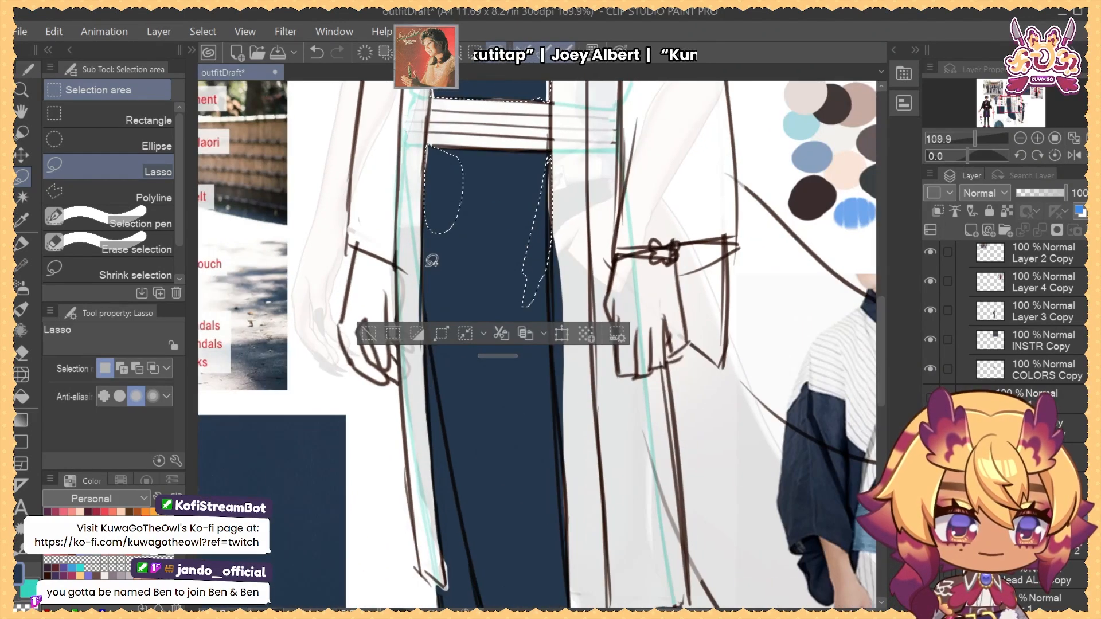
drag(426, 264, 459, 469)
mouse_move(465, 558)
mouse_down()
mouse_move(473, 403)
mouse_move(452, 384)
mouse_up()
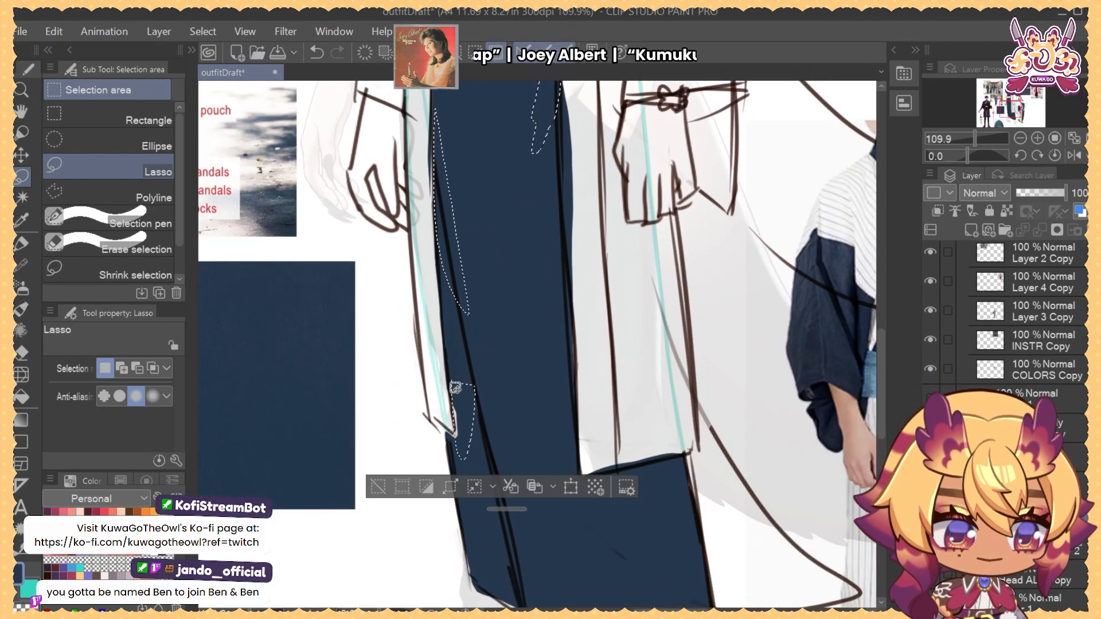
drag(489, 312, 474, 233)
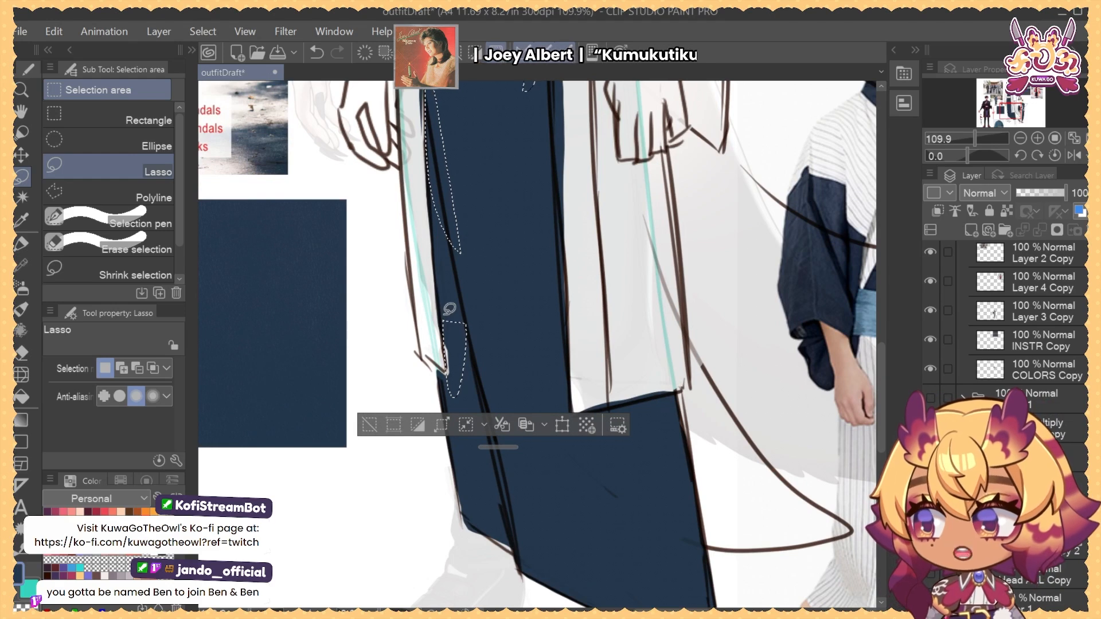
mouse_move(444, 369)
mouse_down()
mouse_move(468, 501)
mouse_move(549, 562)
mouse_move(576, 556)
mouse_up()
mouse_move(636, 501)
mouse_down()
mouse_move(614, 507)
mouse_move(624, 344)
mouse_up()
key(alt+Delete)
key(ctrl+d)
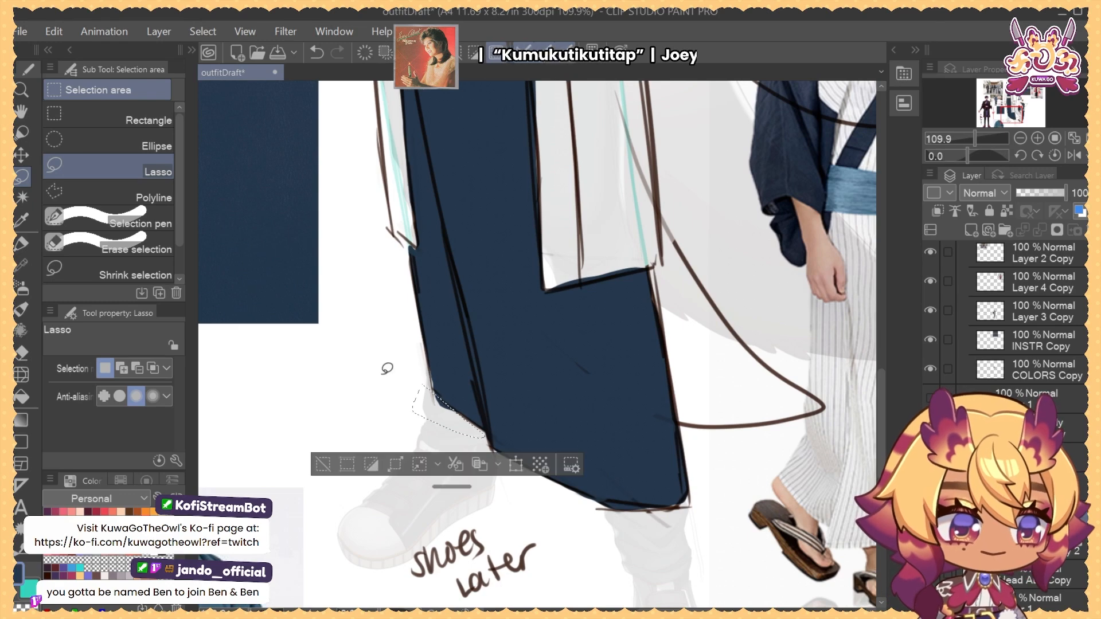
Trim the indigo fill spilling outside the skirt's long inner edge and hem
scroll(663, 381, up, 5)
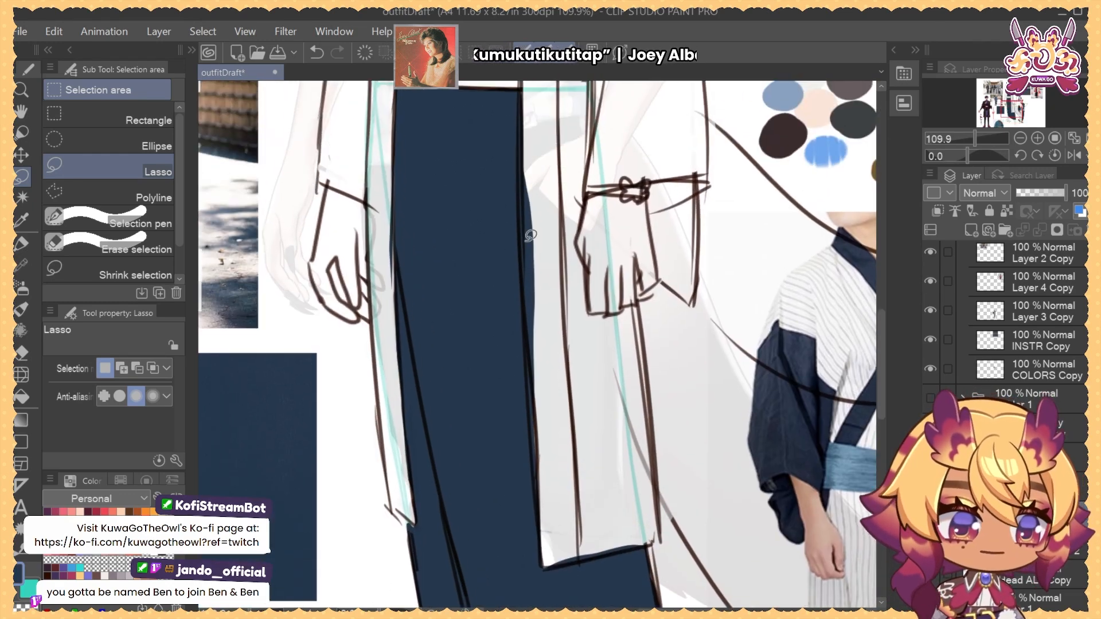
drag(538, 375, 579, 533)
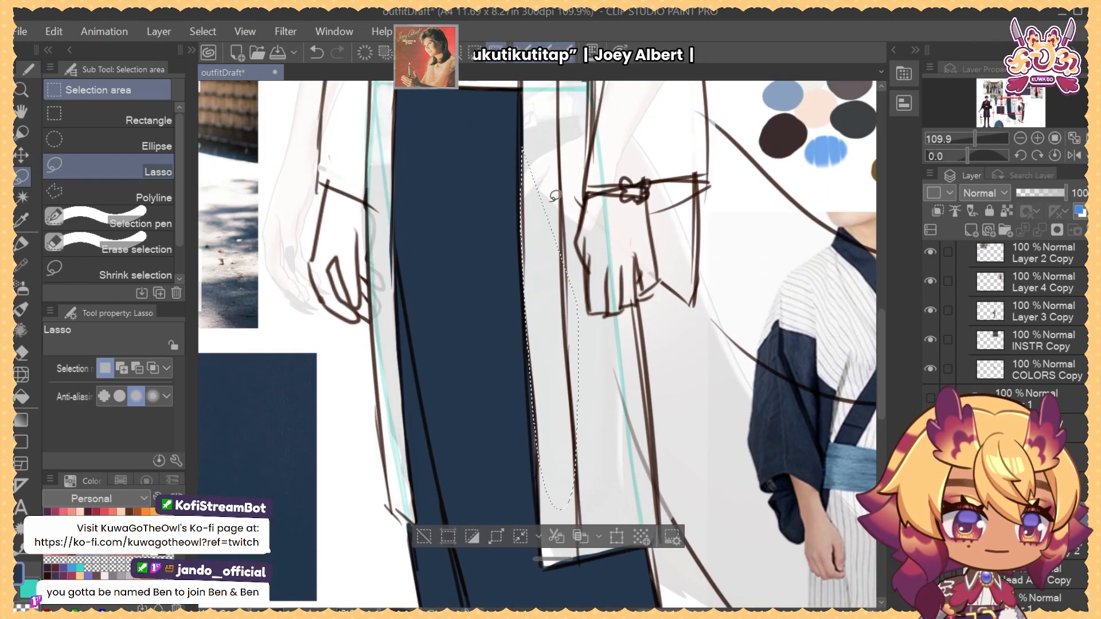
scroll(556, 251, down, 3)
scroll(556, 251, down, 1)
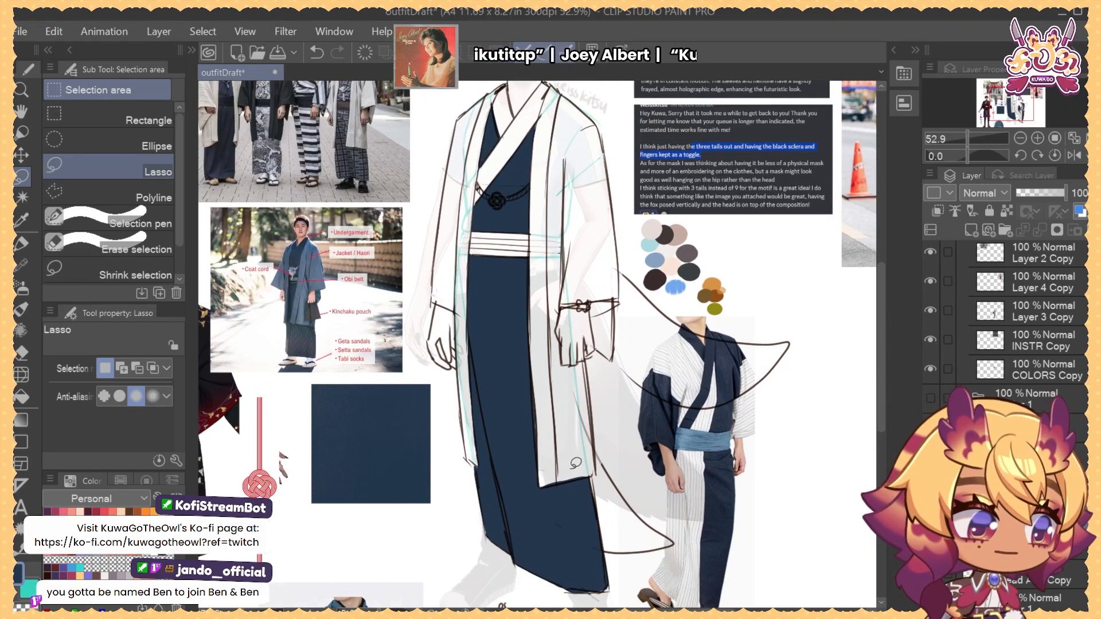
Show the circuit pattern again and clip it to the indigo fill layer beneath
key(ctrl+v)
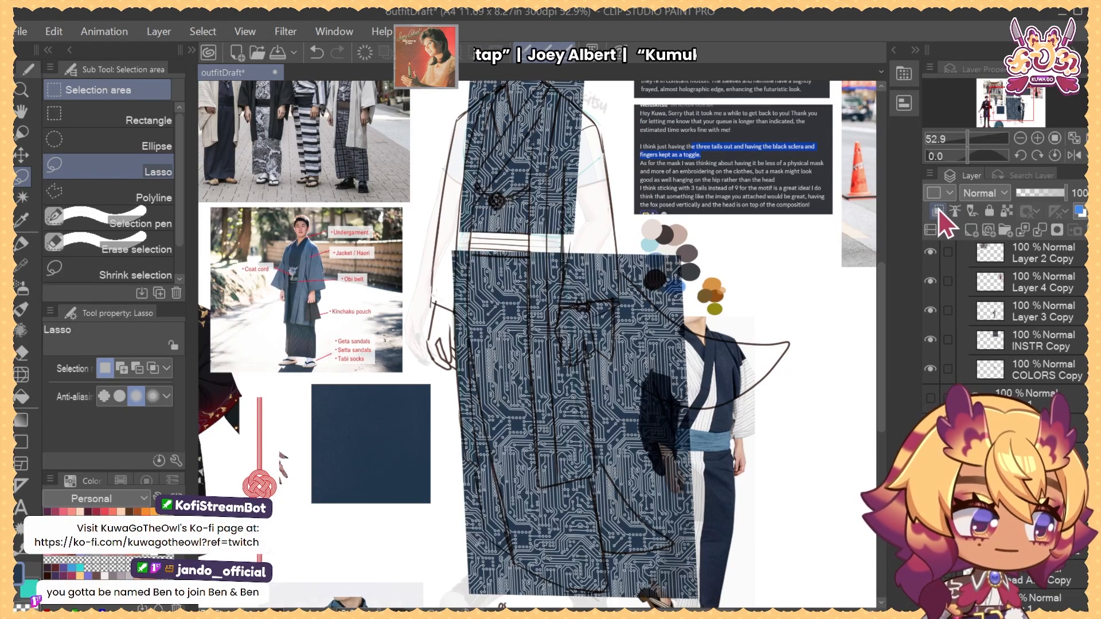
click(938, 212)
drag(723, 349, 707, 361)
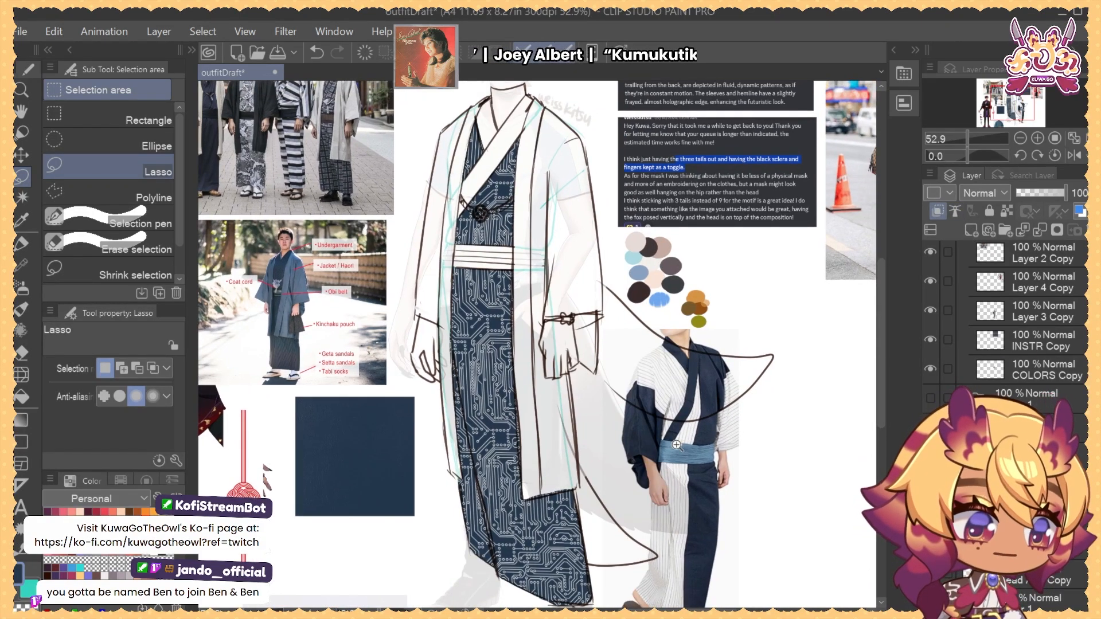
scroll(676, 445, down, 3)
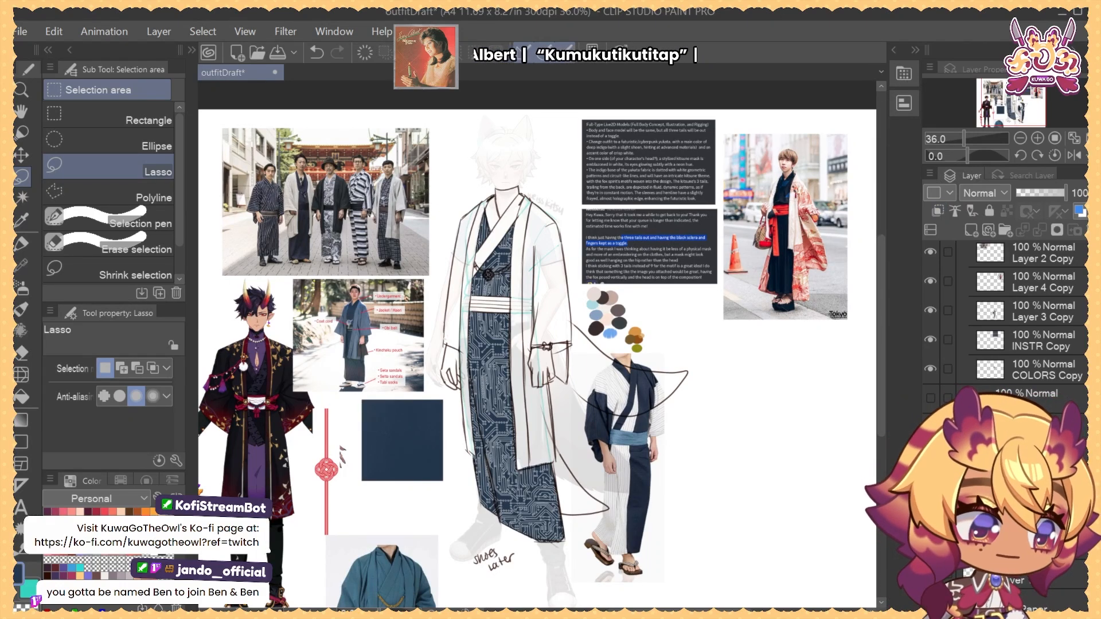
key(ctrl+z)
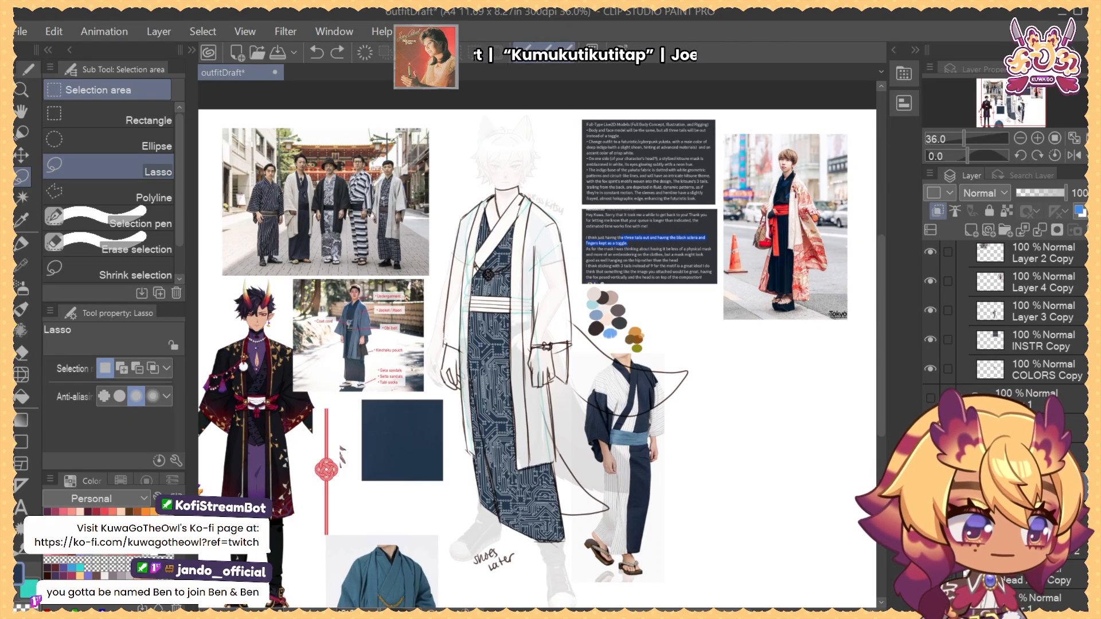
Add a new layer and paint both halves of the chest cord in muted mauve with the Felt pen at size 15
click(1044, 456)
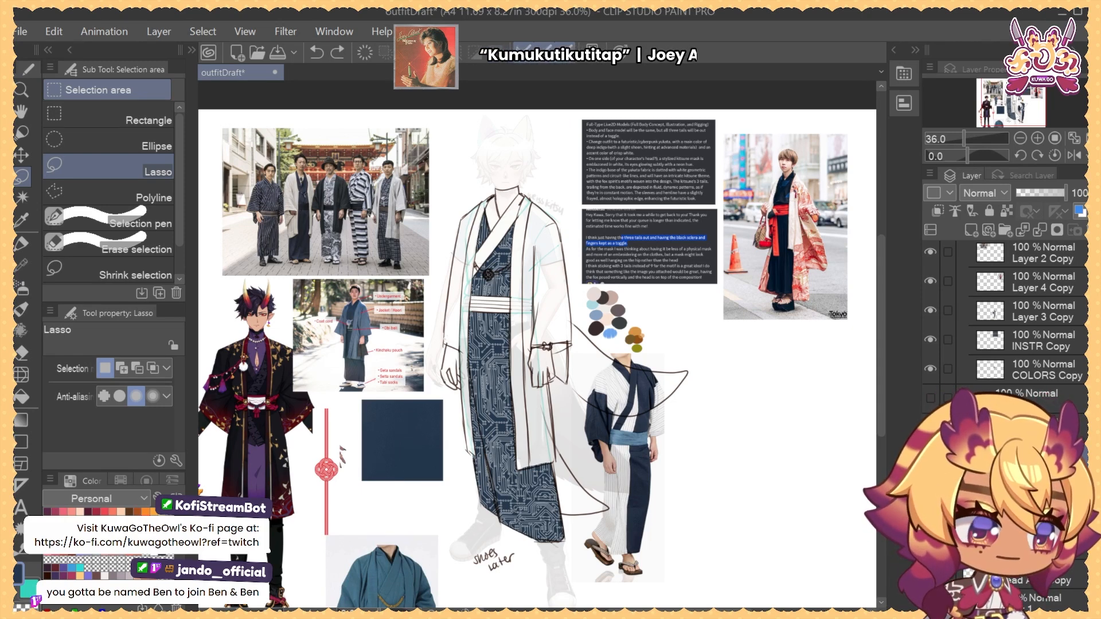
click(1040, 427)
click(971, 230)
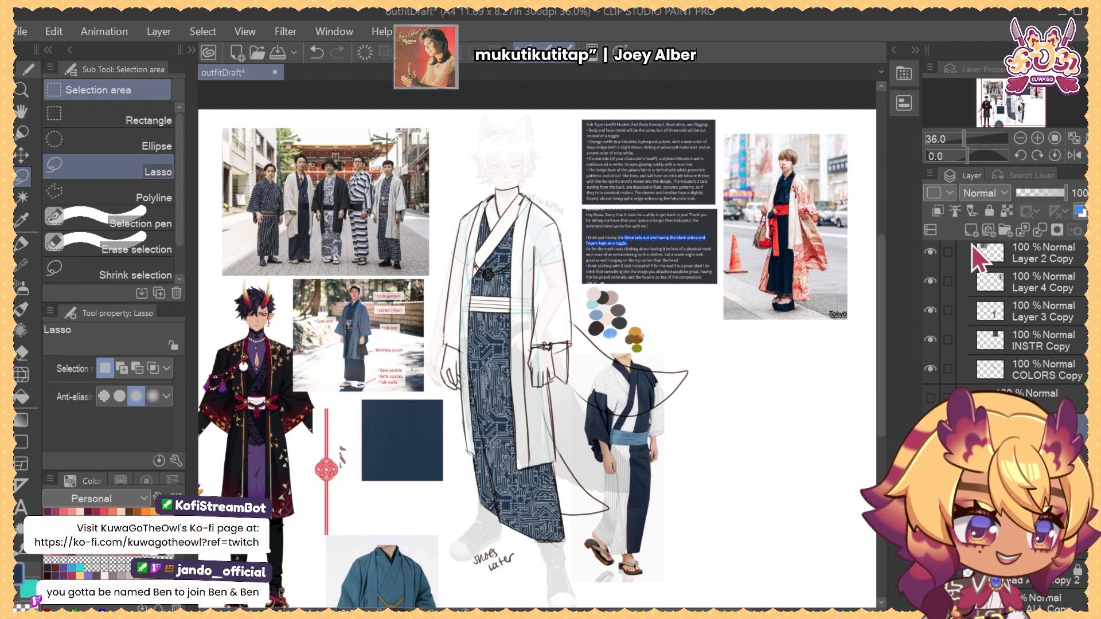
key(p)
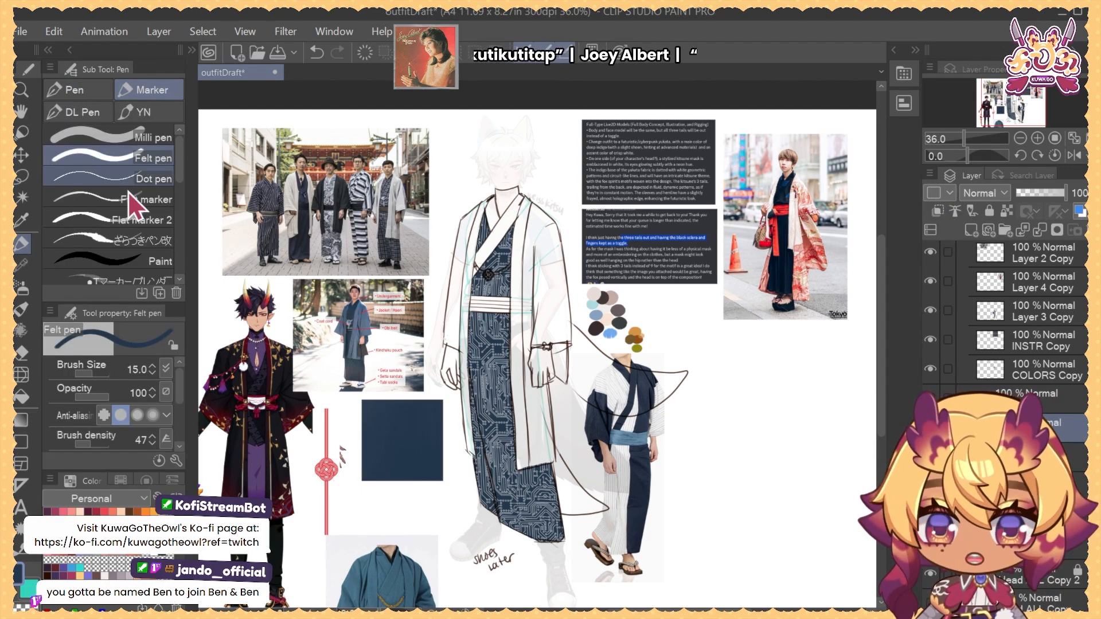
click(120, 575)
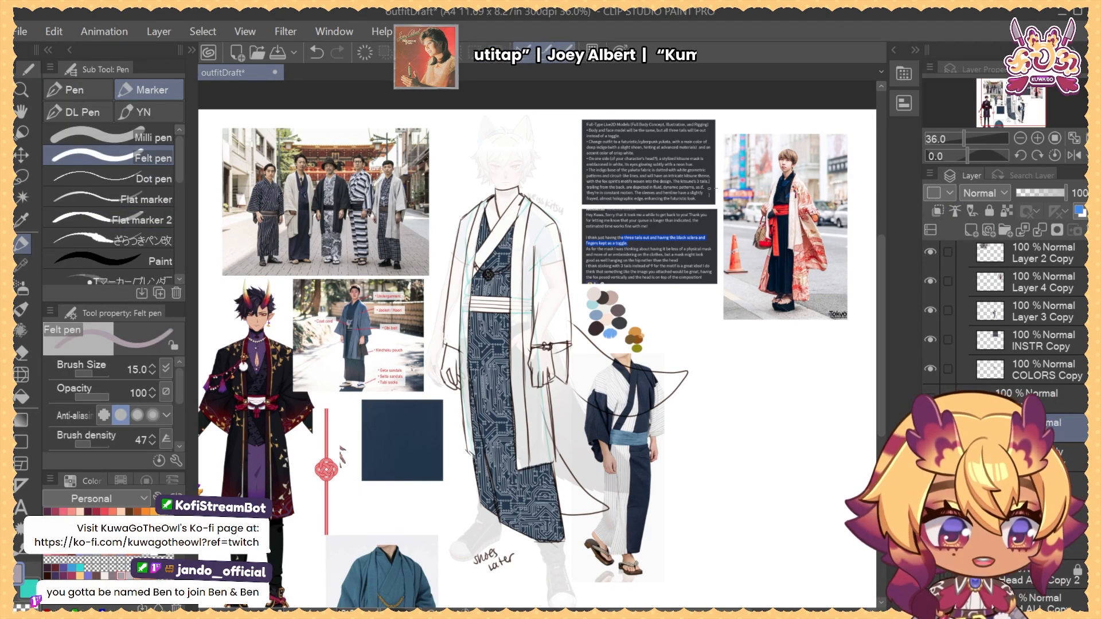
drag(654, 163, 682, 155)
drag(640, 249, 751, 375)
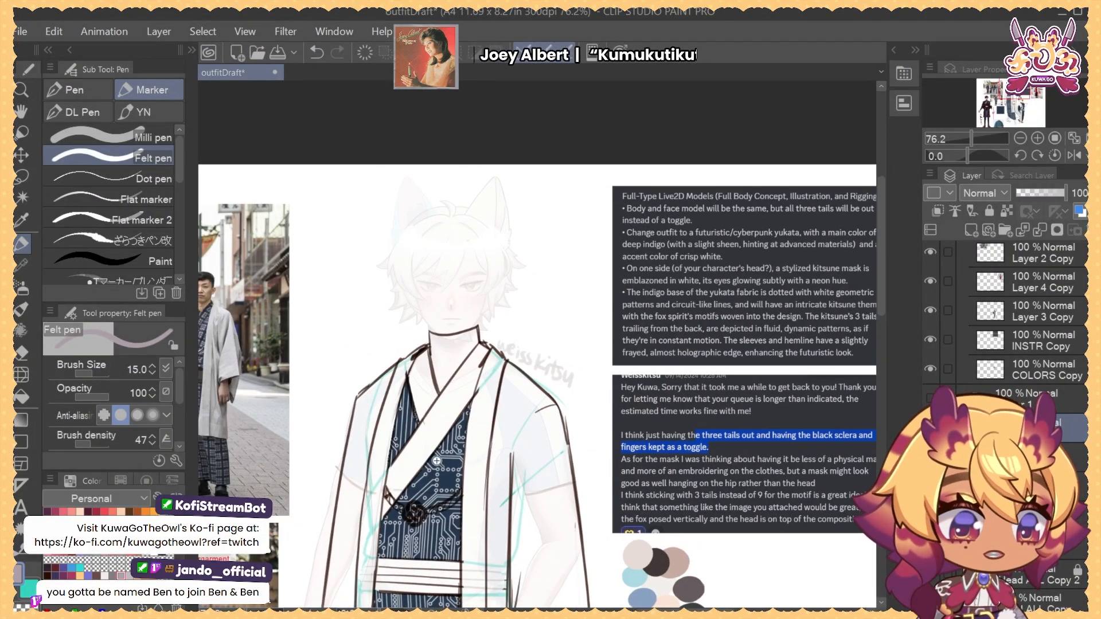
drag(433, 520, 502, 324)
mouse_move(406, 308)
mouse_down()
mouse_move(422, 307)
mouse_move(433, 333)
mouse_up()
mouse_move(390, 291)
mouse_down()
mouse_move(485, 334)
mouse_move(549, 294)
mouse_up()
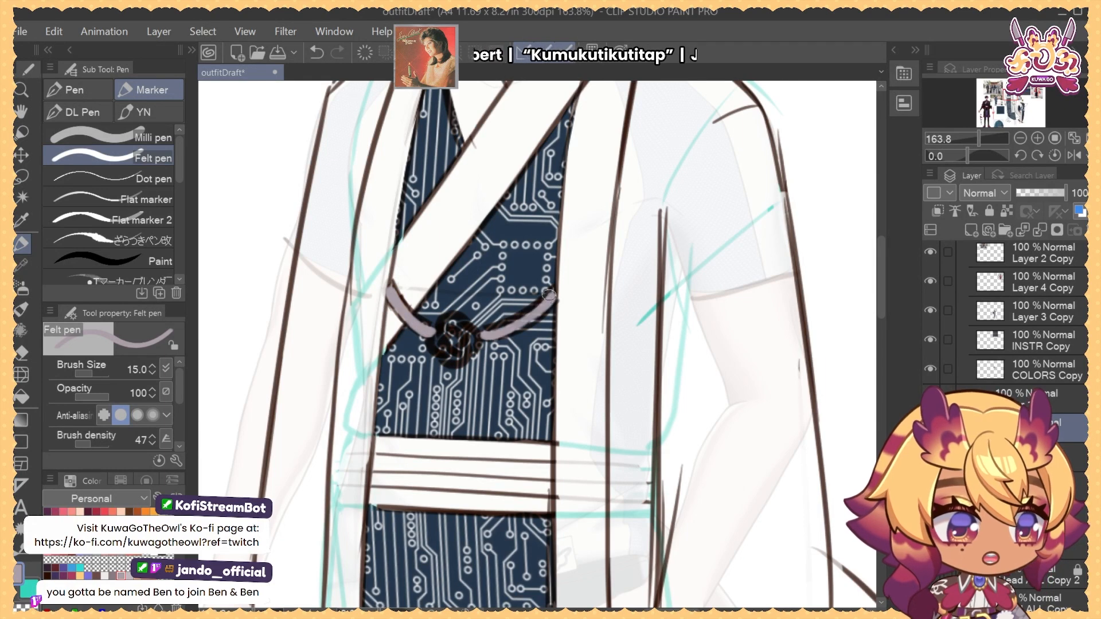
drag(493, 332, 550, 302)
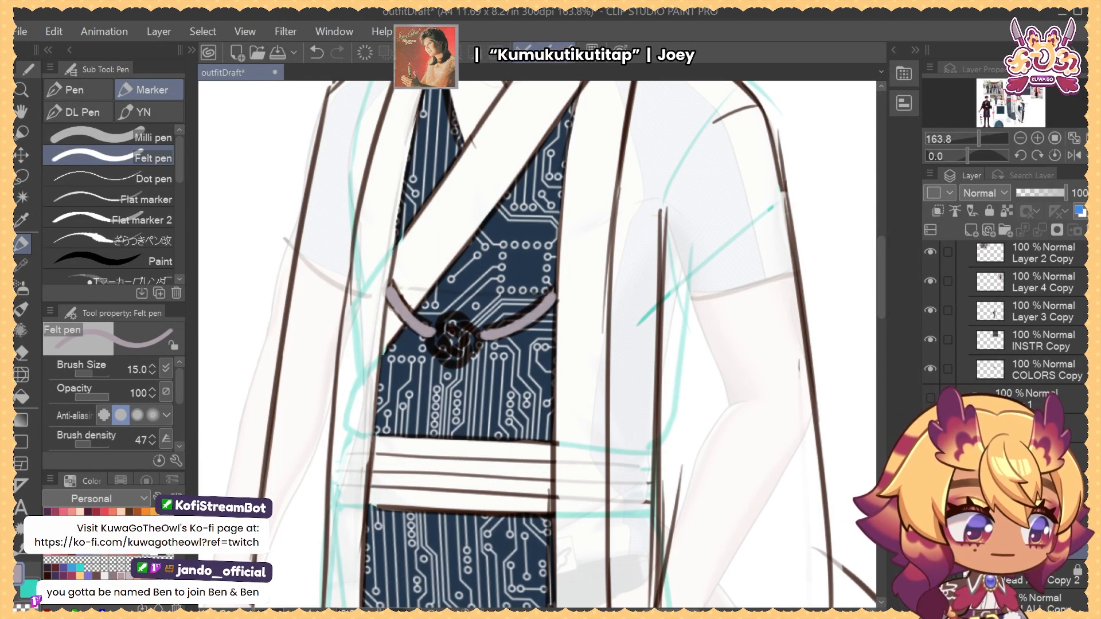
Lasso the round knot in the middle of the chest cord, clear the indigo fill beneath it and deselect
scroll(449, 327, up, 3)
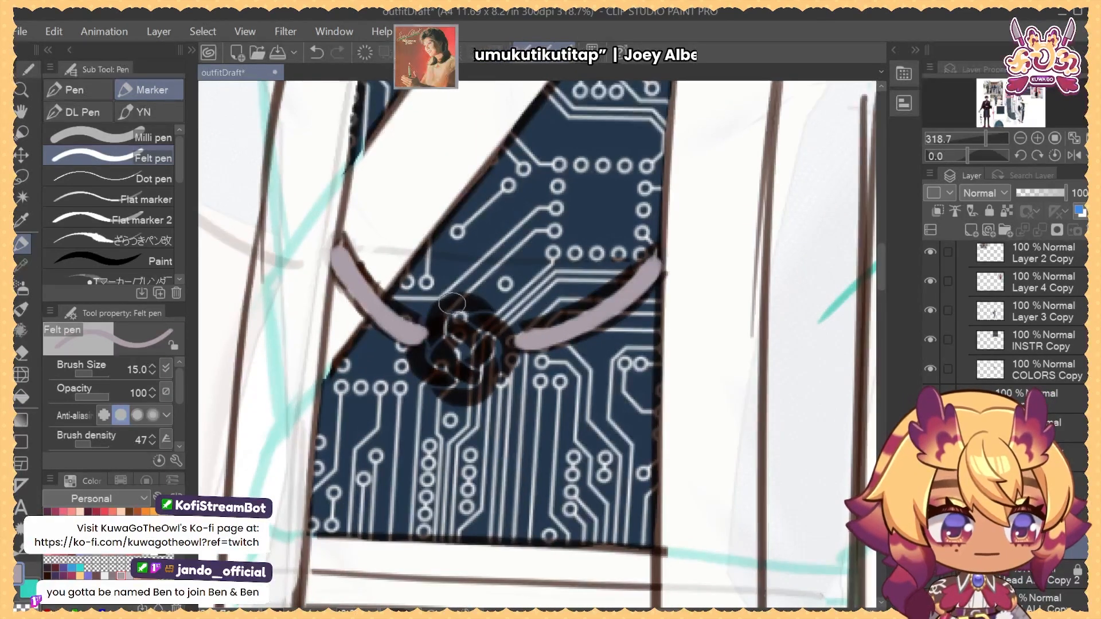
key(m)
mouse_move(458, 299)
mouse_down()
mouse_move(427, 326)
mouse_move(450, 399)
mouse_move(519, 348)
mouse_move(519, 328)
mouse_move(633, 272)
mouse_move(576, 335)
mouse_move(429, 314)
mouse_move(356, 250)
mouse_move(406, 348)
mouse_up()
key(Delete)
key(ctrl+d)
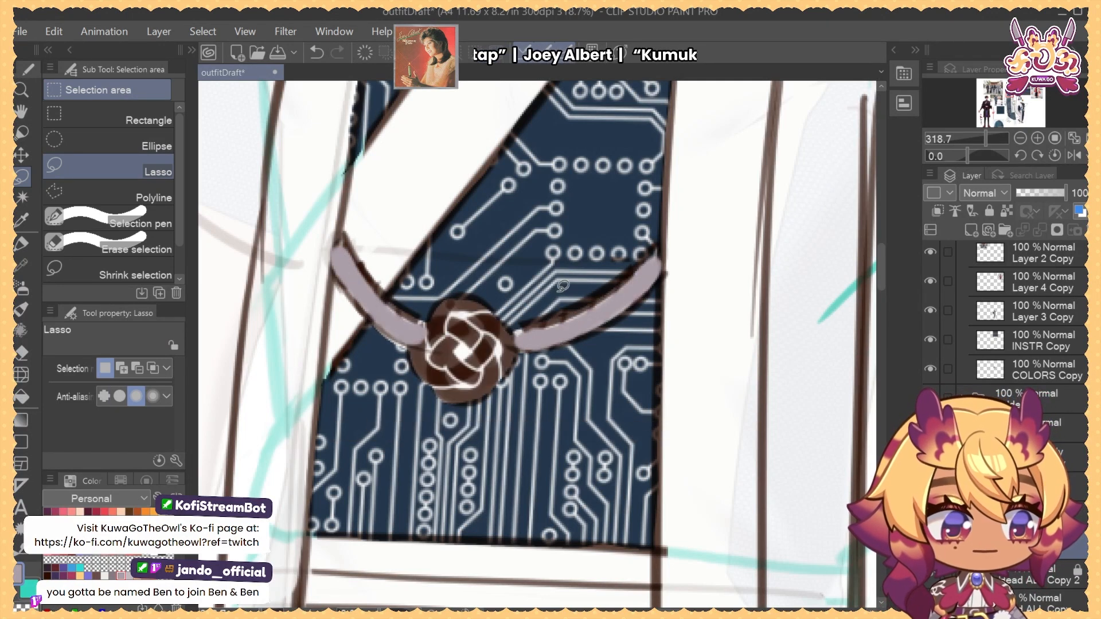
Colour the strands of the chest knot on the cord layer in the same mauve with the Felt pen at size 10
scroll(590, 297, down, 5)
drag(561, 311, 517, 328)
click(1023, 423)
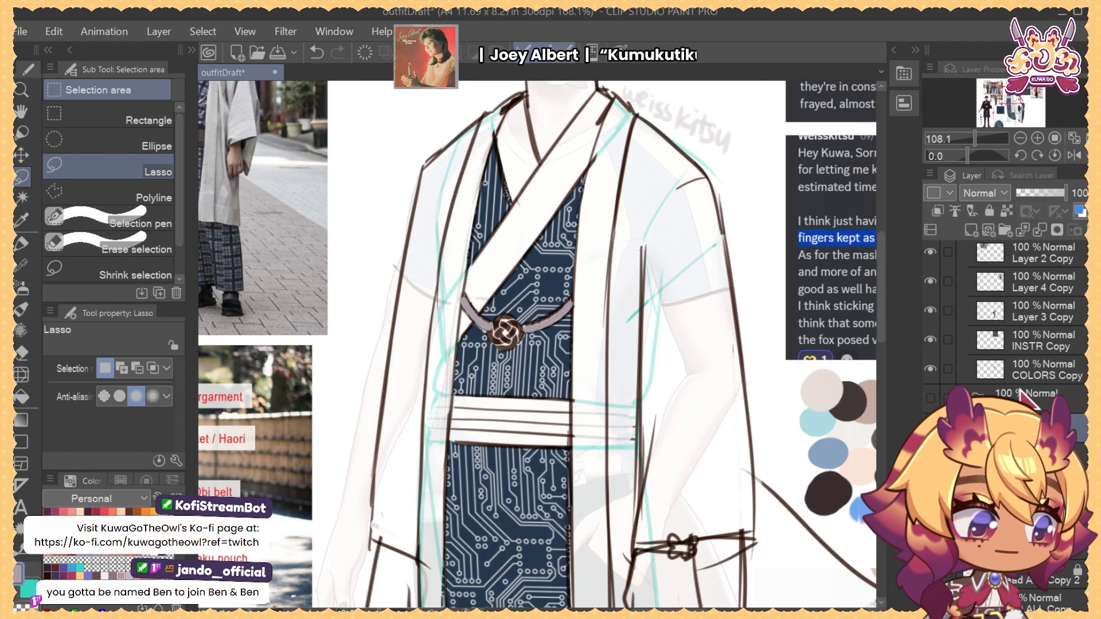
key(p)
scroll(499, 326, up, 4)
drag(483, 344, 496, 355)
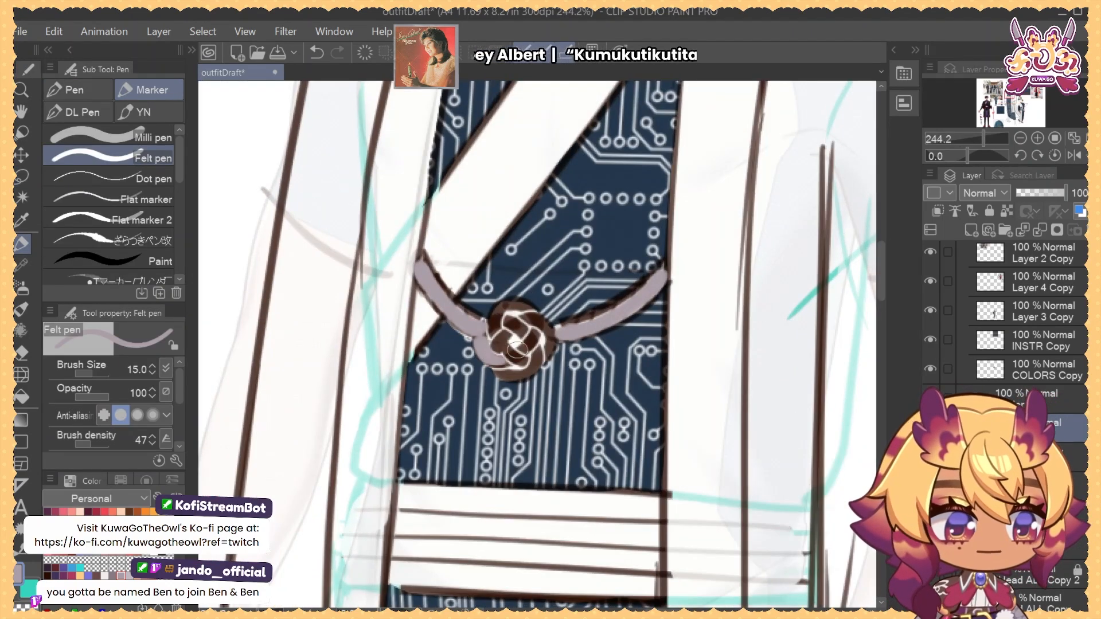
key(ctrl+z)
key(bracketleft)
key(bracketleft)
key(bracketleft)
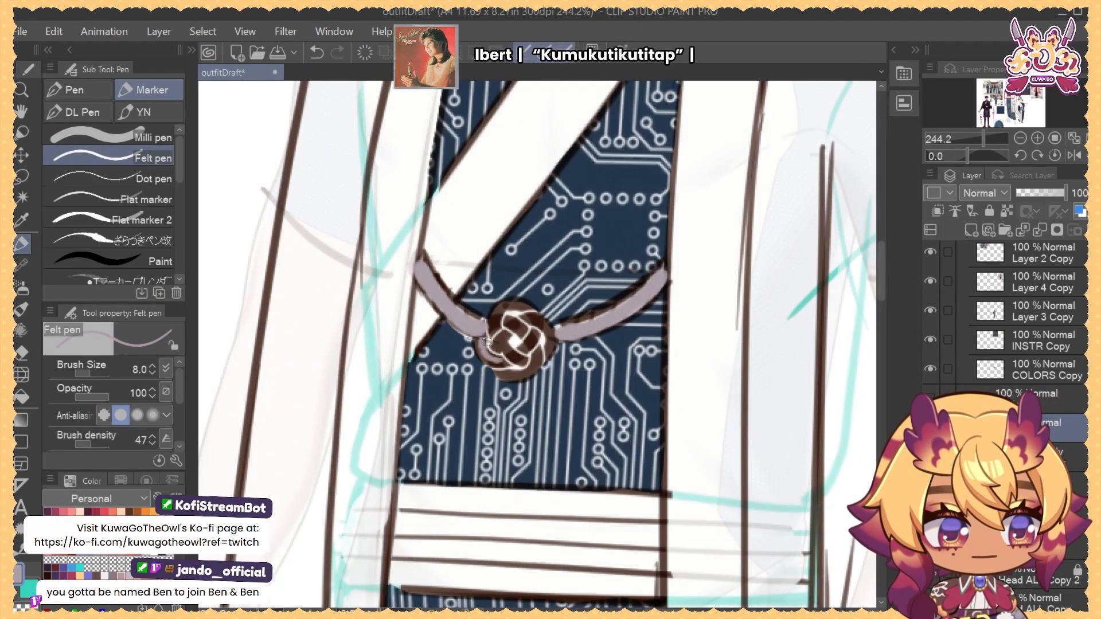
key(bracketright)
mouse_move(482, 340)
mouse_down()
mouse_move(502, 363)
mouse_move(509, 337)
mouse_move(530, 353)
mouse_move(534, 336)
mouse_move(511, 330)
mouse_move(529, 333)
mouse_up()
mouse_move(498, 331)
mouse_down()
mouse_move(531, 313)
mouse_move(546, 327)
mouse_move(529, 376)
mouse_move(505, 372)
mouse_move(520, 375)
mouse_move(552, 342)
mouse_up()
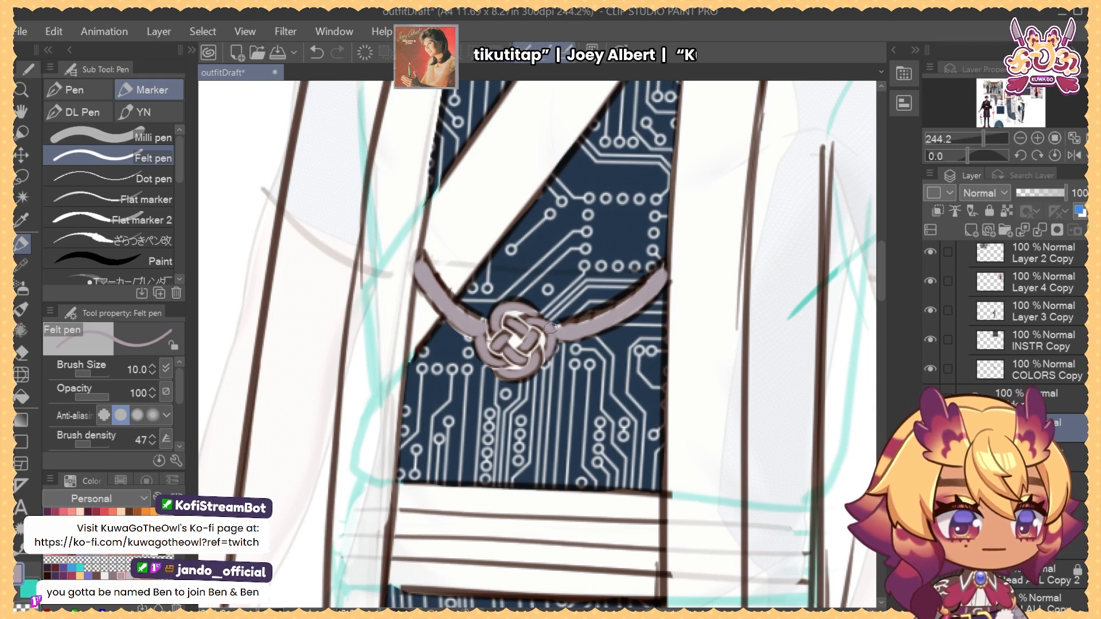
Carve rope-twist stripes along both halves of the chest cord with the Rough eraser at size 4
scroll(573, 309, down, 4)
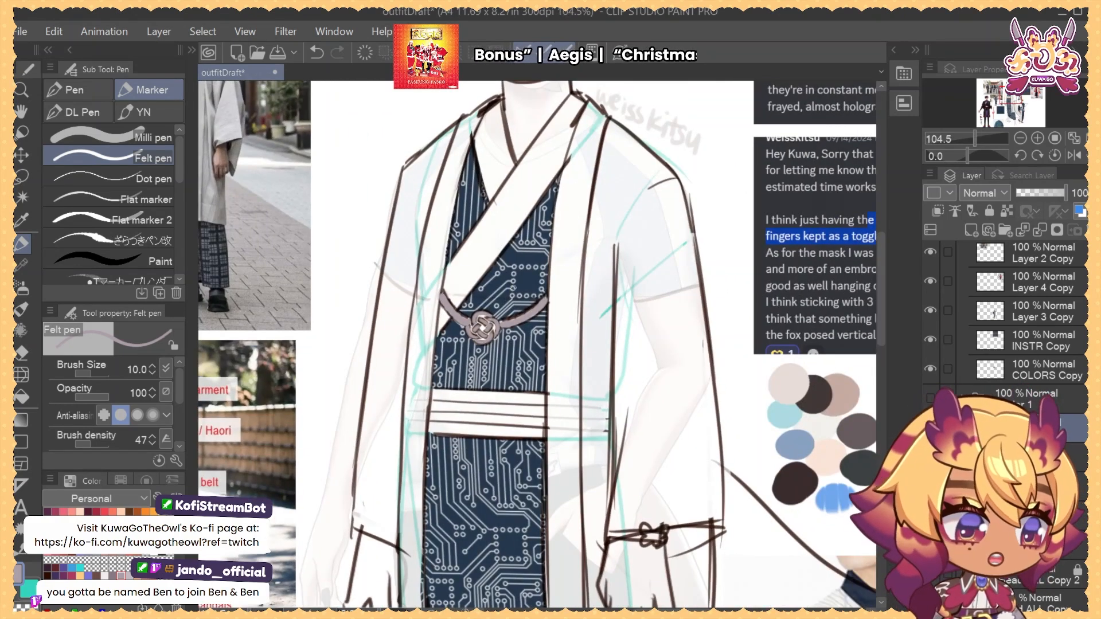
key(e)
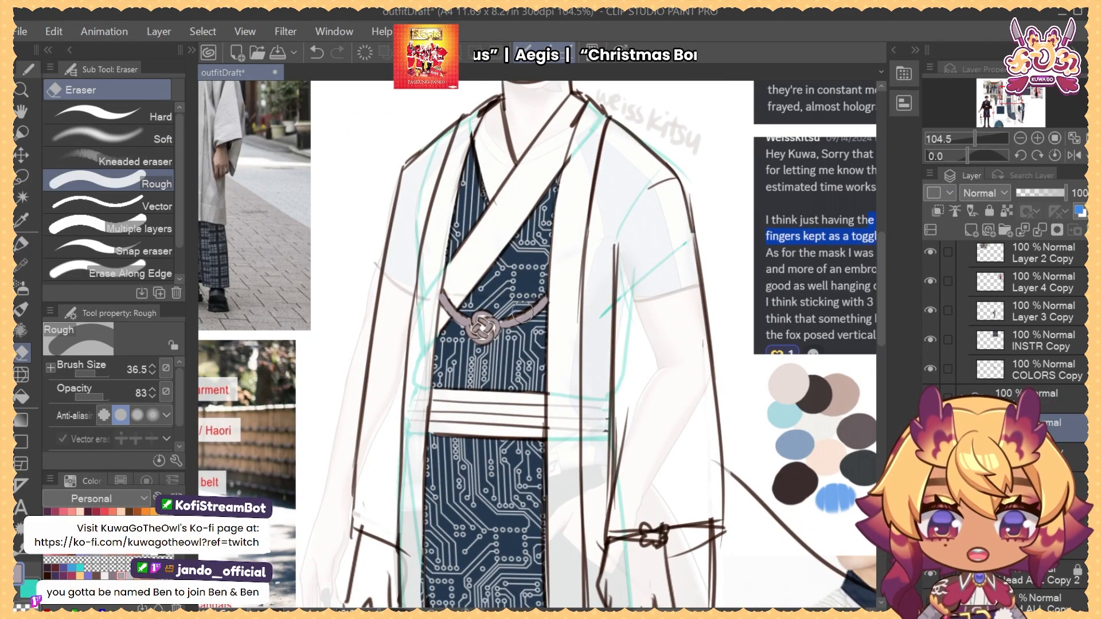
key(bracketleft)
key(bracketleft)
key(bracketleft)
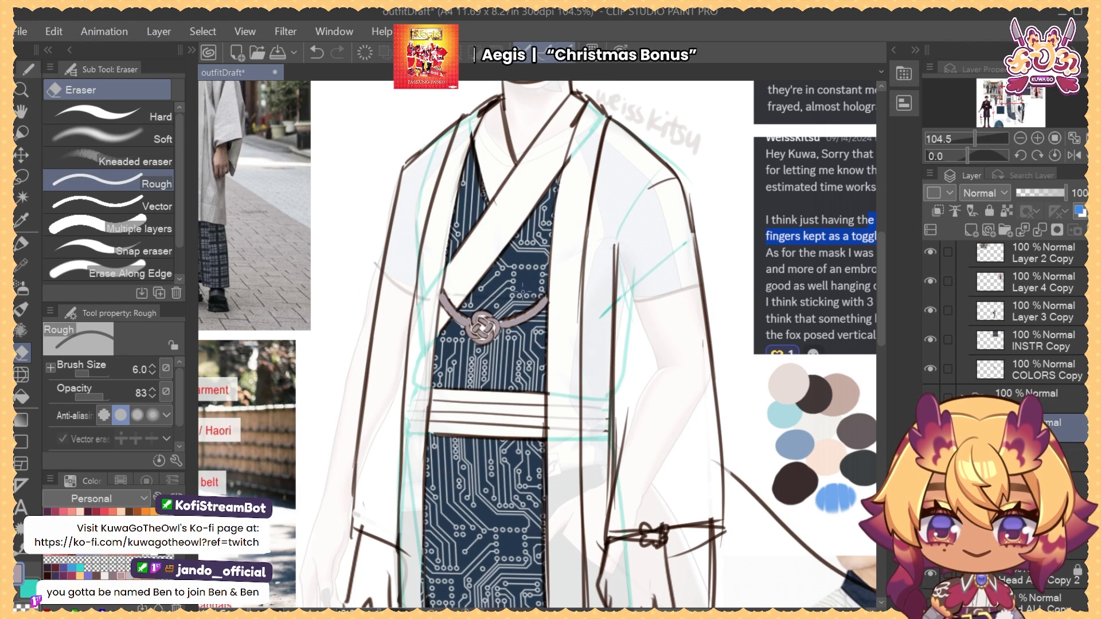
key(bracketleft)
key(bracketleft)
scroll(523, 291, up, 2)
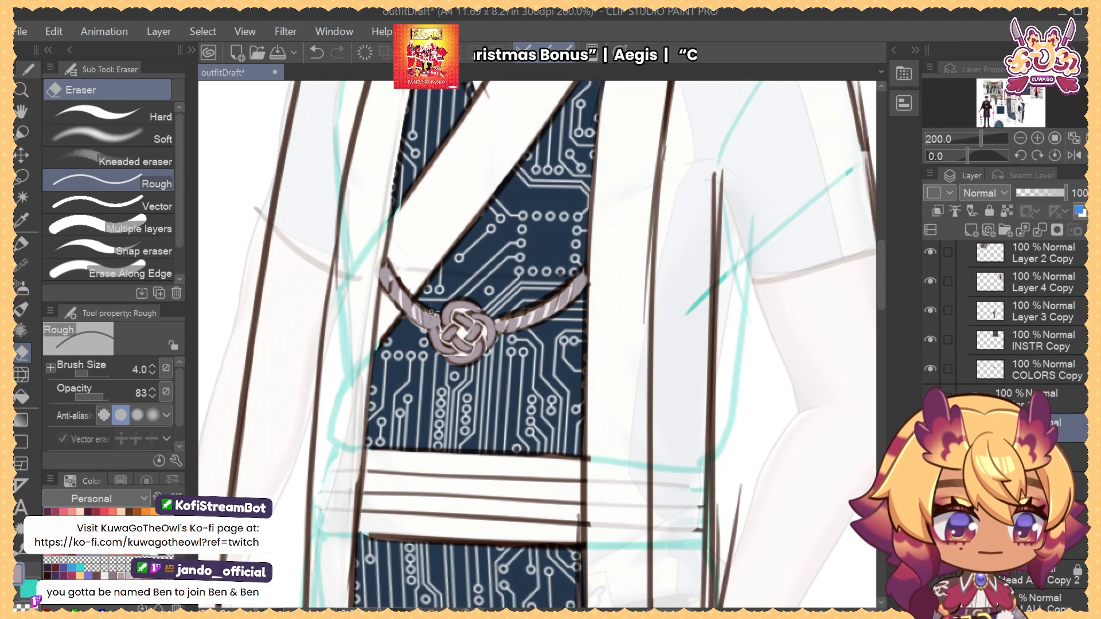
Colour the small knot on the sleeve cuff in the same mauve with the Felt pen
scroll(453, 278, down, 2)
drag(478, 397, 598, 437)
scroll(599, 436, down, 2)
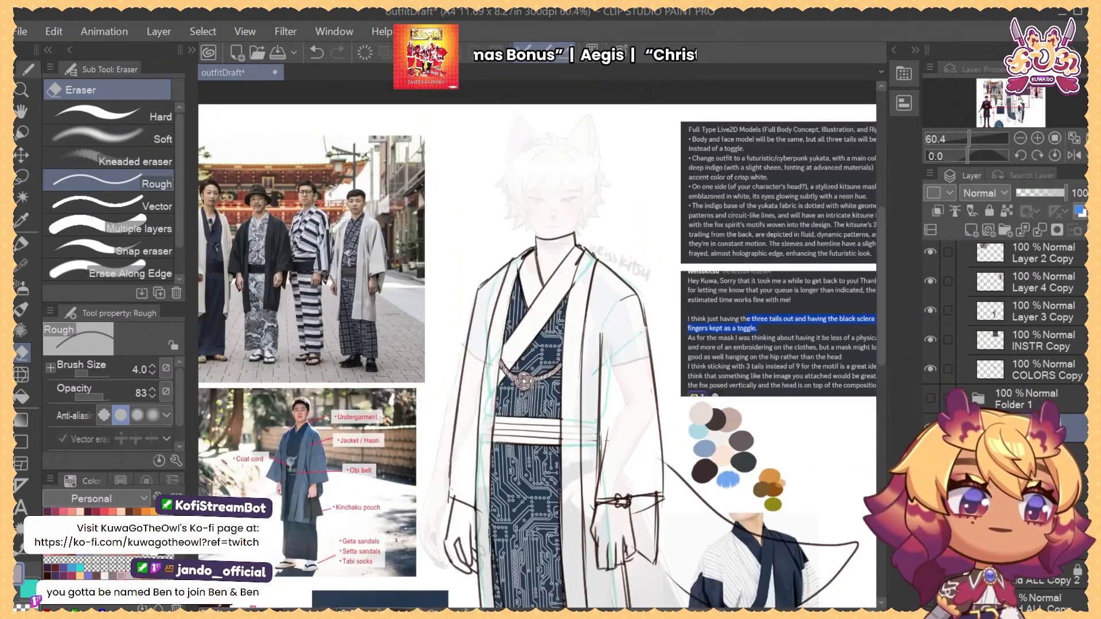
key(p)
scroll(602, 427, up, 2)
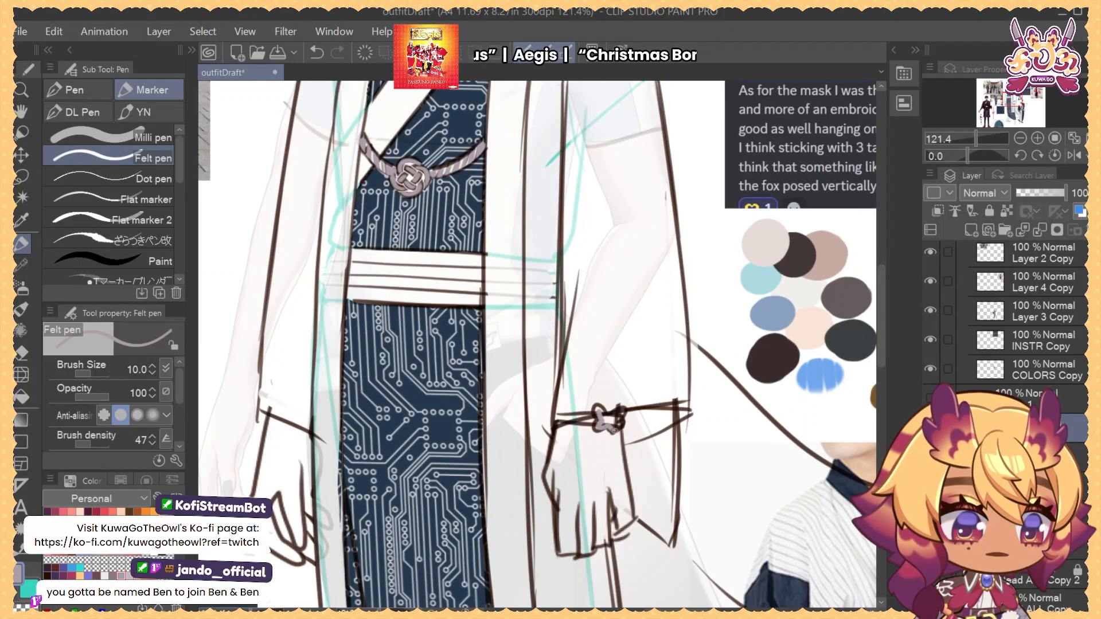
scroll(629, 425, down, 2)
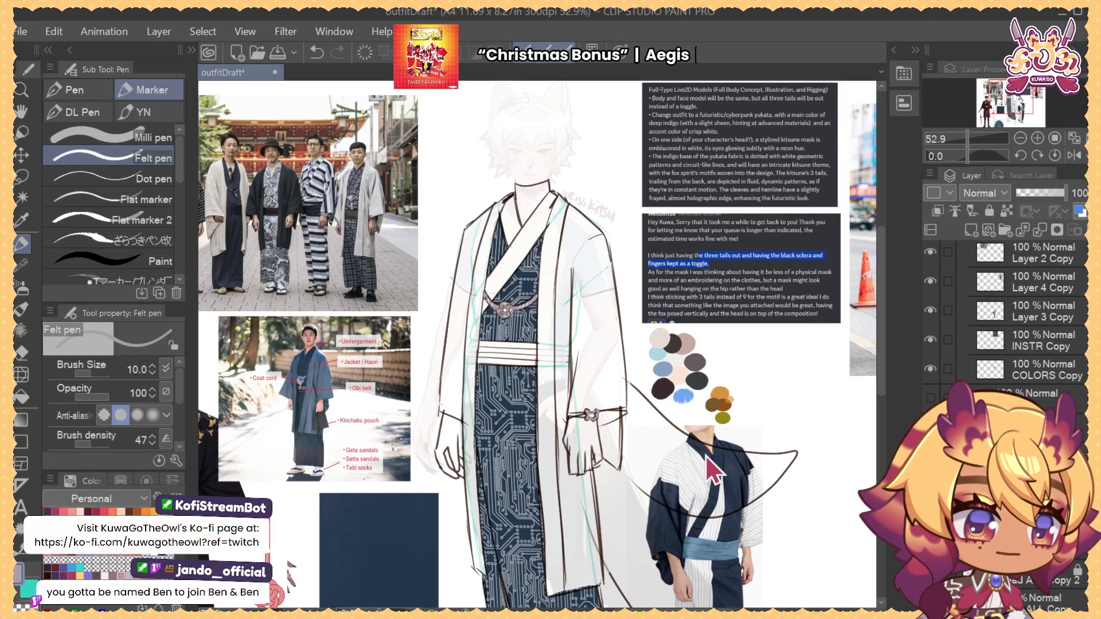
mouse_move(675, 435)
mouse_down()
mouse_move(630, 398)
mouse_move(678, 402)
mouse_up()
key(ctrl+t)
click(595, 249)
Lasso the front section of the obi belt between the chest panel and the skirt
key(m)
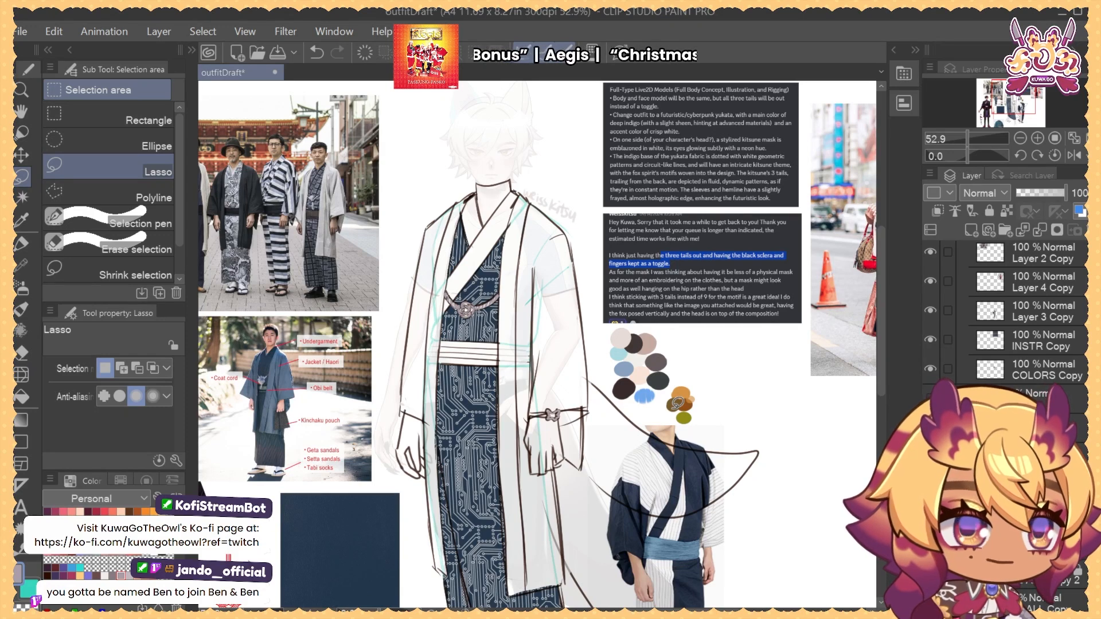
drag(458, 274, 591, 336)
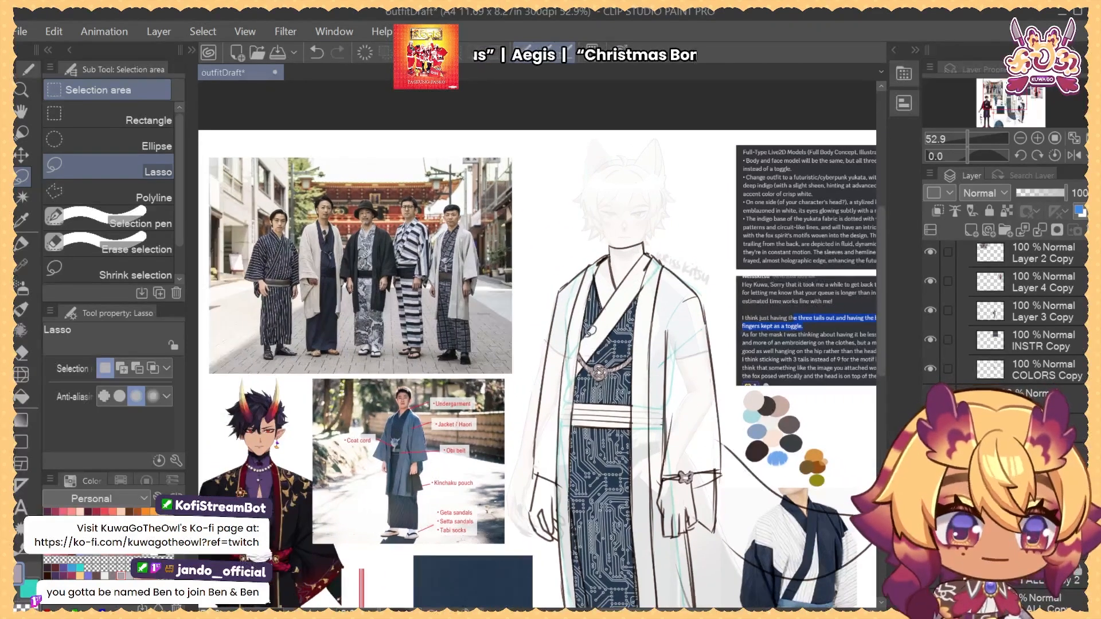
drag(616, 287, 425, 313)
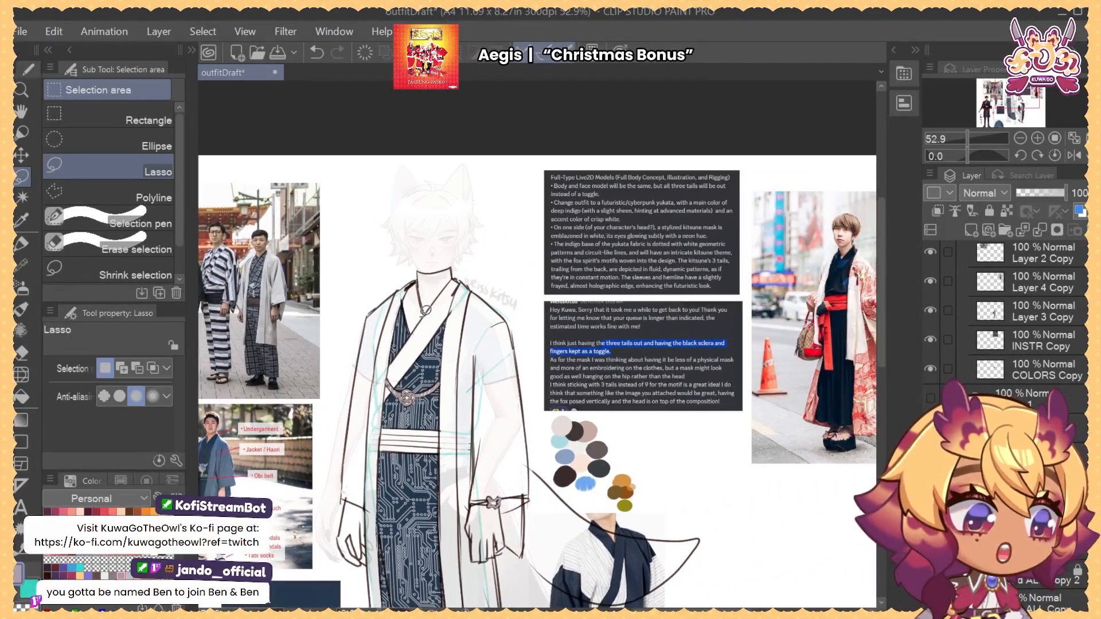
scroll(562, 323, up, 3)
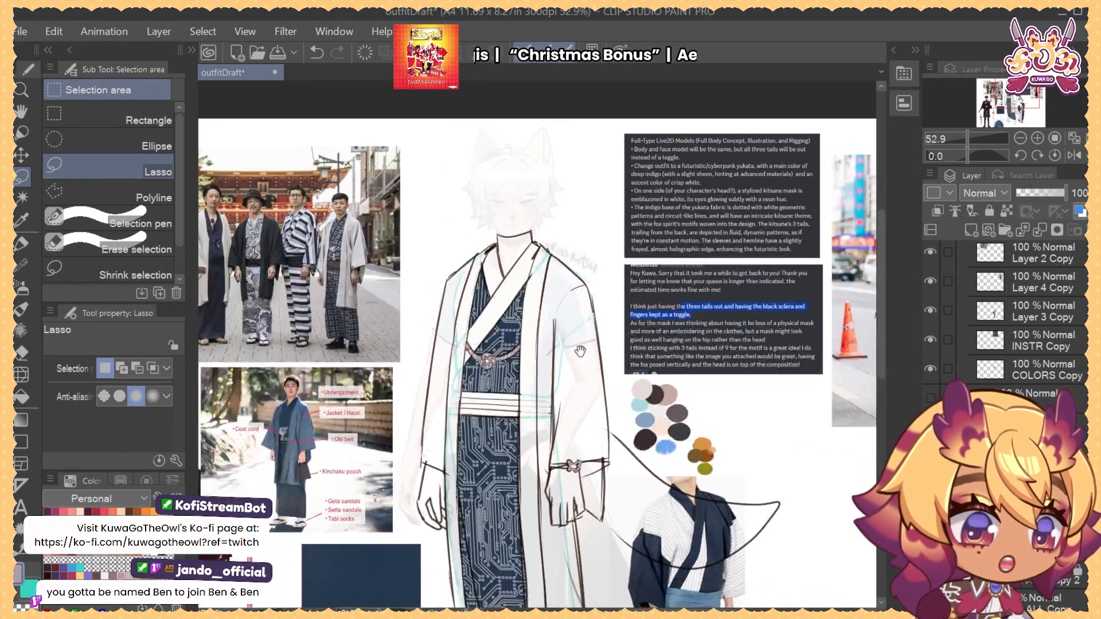
scroll(476, 408, up, 4)
drag(466, 360, 597, 367)
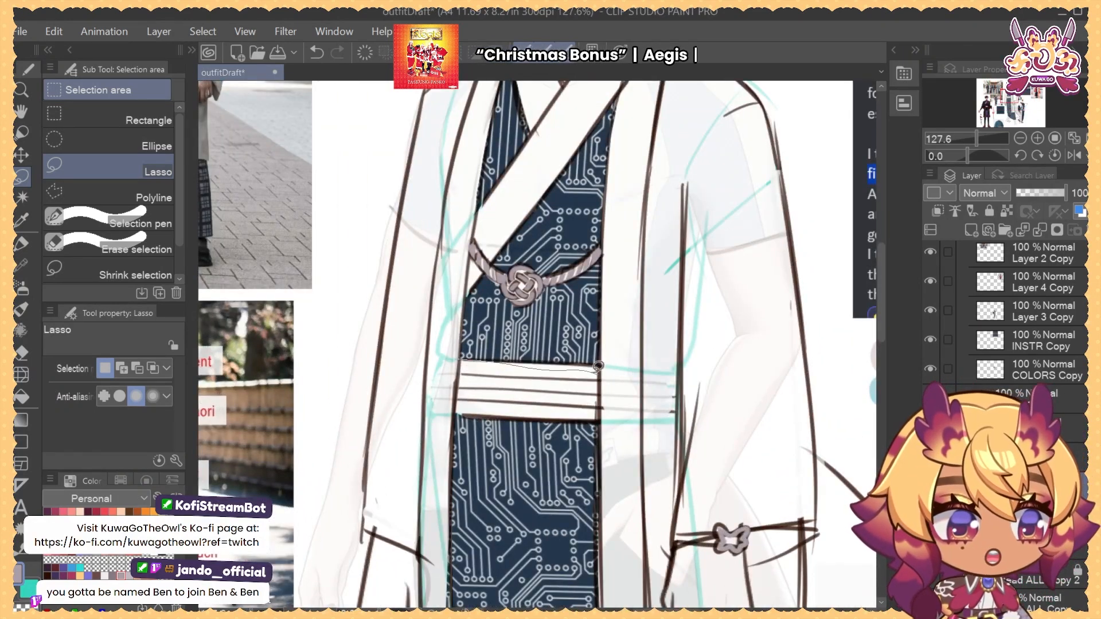
mouse_move(465, 360)
mouse_down()
mouse_move(591, 362)
mouse_move(599, 419)
mouse_move(516, 416)
mouse_move(459, 374)
mouse_move(461, 362)
mouse_up()
drag(460, 410, 508, 418)
mouse_move(462, 362)
mouse_down()
mouse_move(589, 372)
mouse_move(584, 393)
mouse_move(596, 364)
mouse_move(492, 374)
mouse_up()
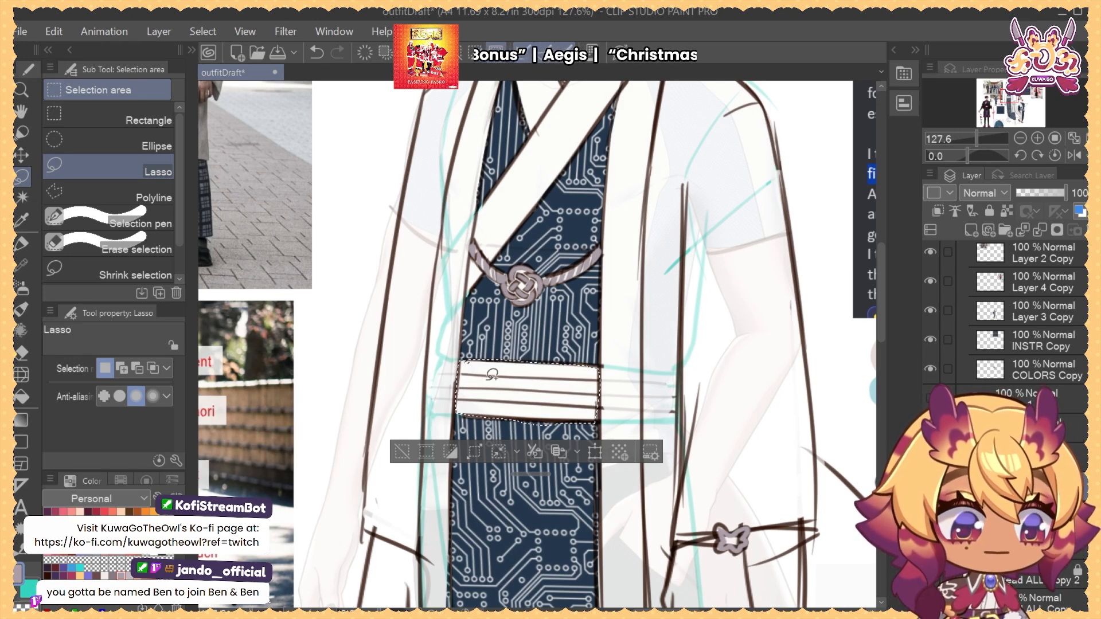
Show the base character drawing at full opacity without the outfit sketch and examine the shirt's blue panels
drag(1064, 193, 1019, 192)
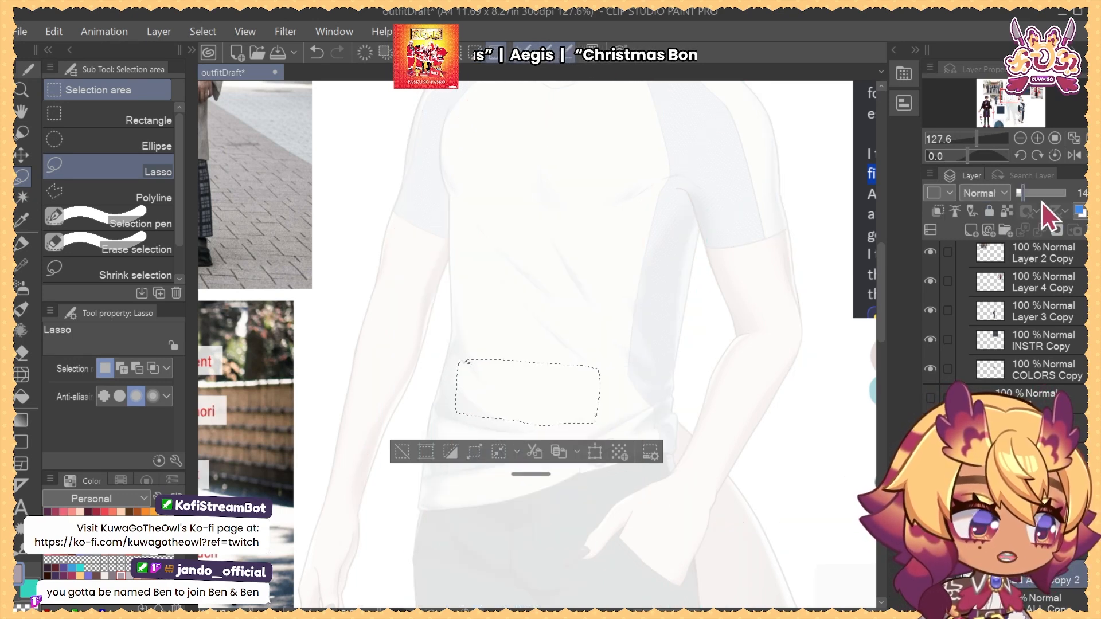
key(ctrl+z)
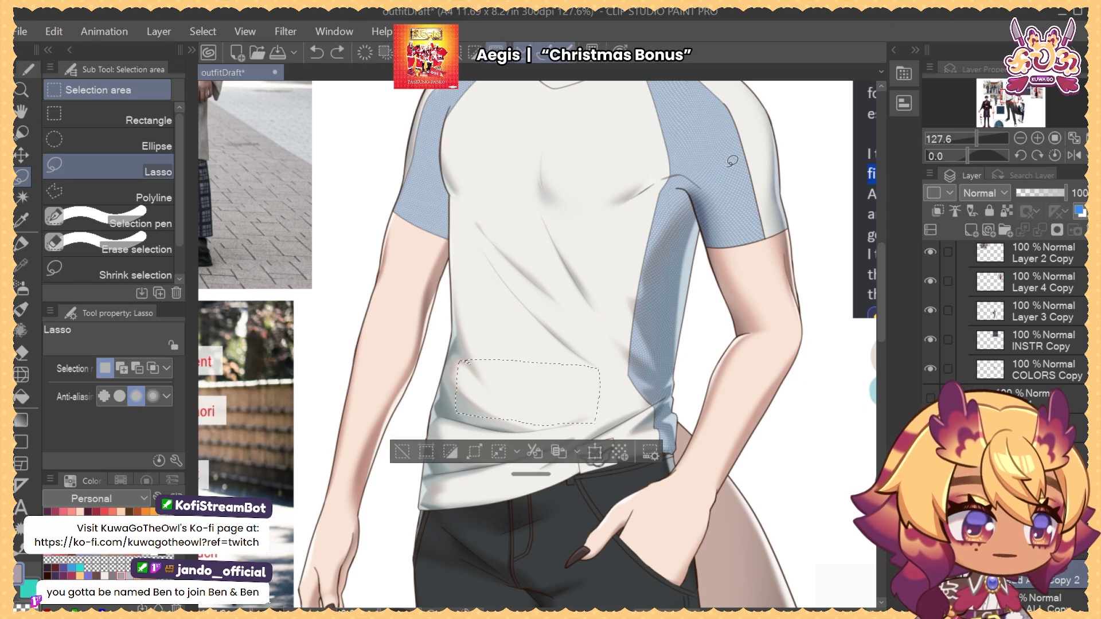
key(b)
drag(726, 138, 713, 184)
drag(633, 325, 646, 229)
mouse_move(596, 432)
mouse_down()
mouse_move(674, 378)
mouse_move(594, 370)
mouse_up()
drag(770, 292, 634, 144)
Undo back to the enlarged character drawing and sample the blue of the shirt's honeycomb sleeve panel as drawing colour
key(ctrl+z)
key(ctrl+z)
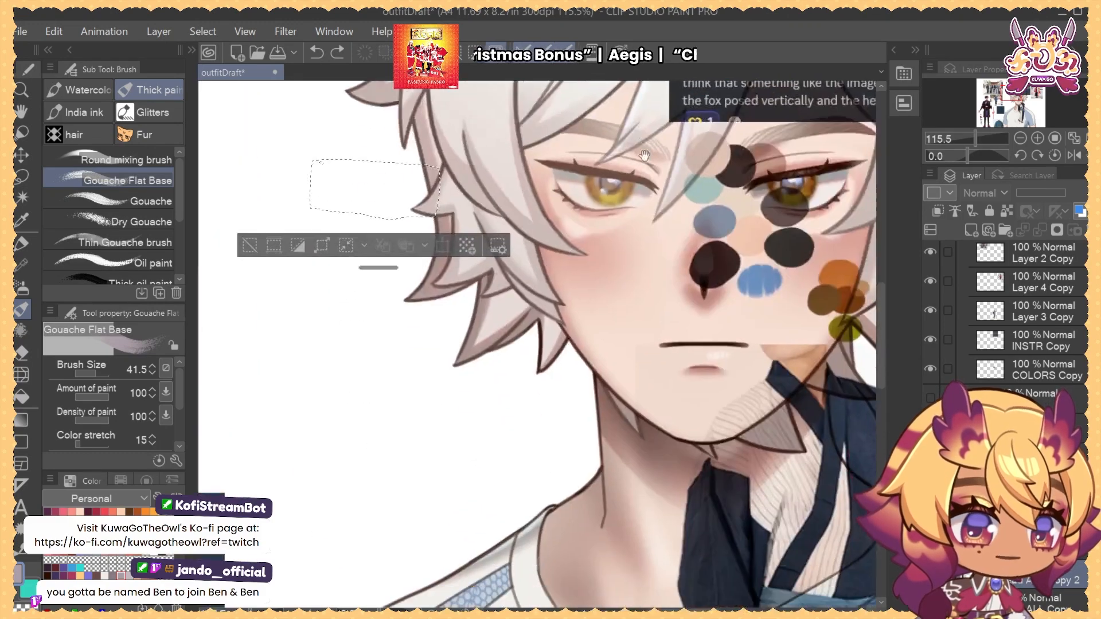
drag(692, 402, 701, 167)
drag(642, 273, 720, 167)
drag(410, 491, 492, 283)
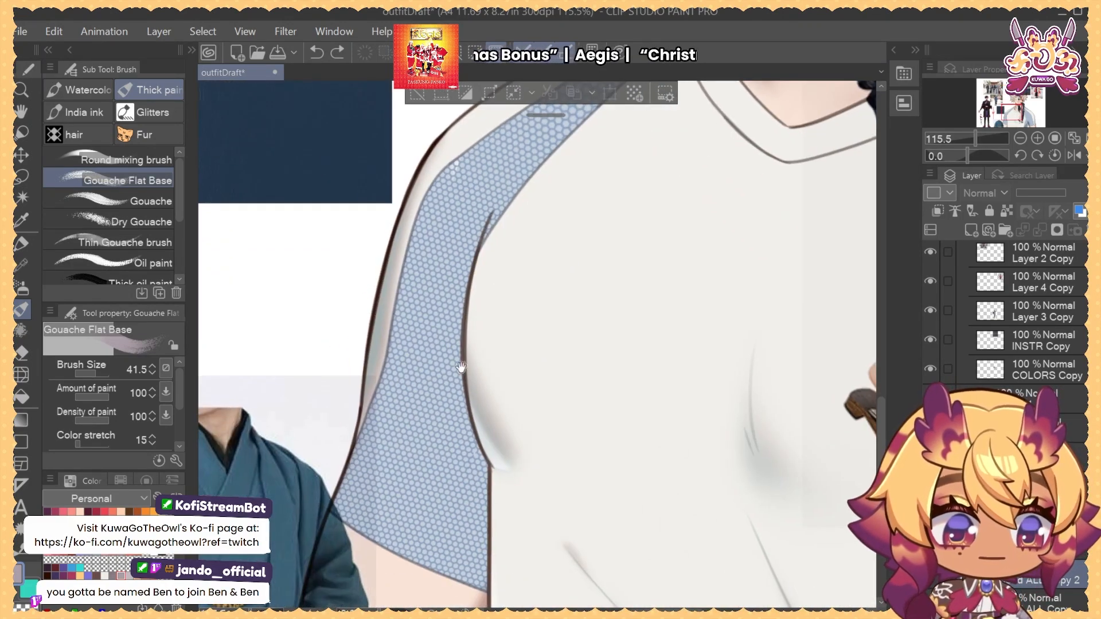
scroll(454, 435, up, 10)
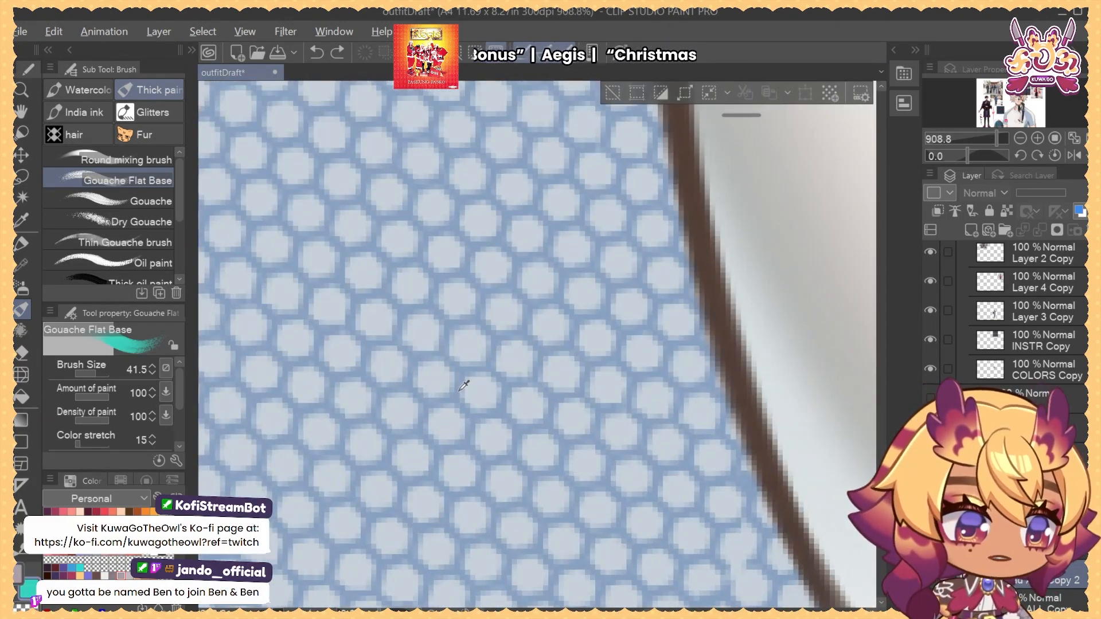
scroll(452, 368, down, 10)
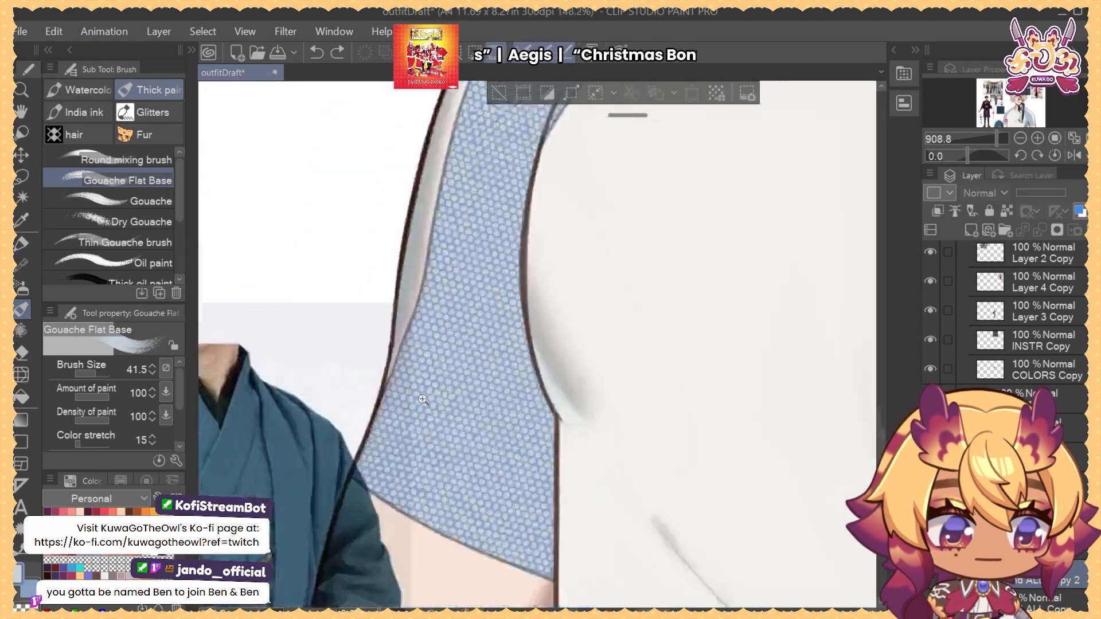
drag(410, 391, 372, 399)
drag(544, 374, 382, 530)
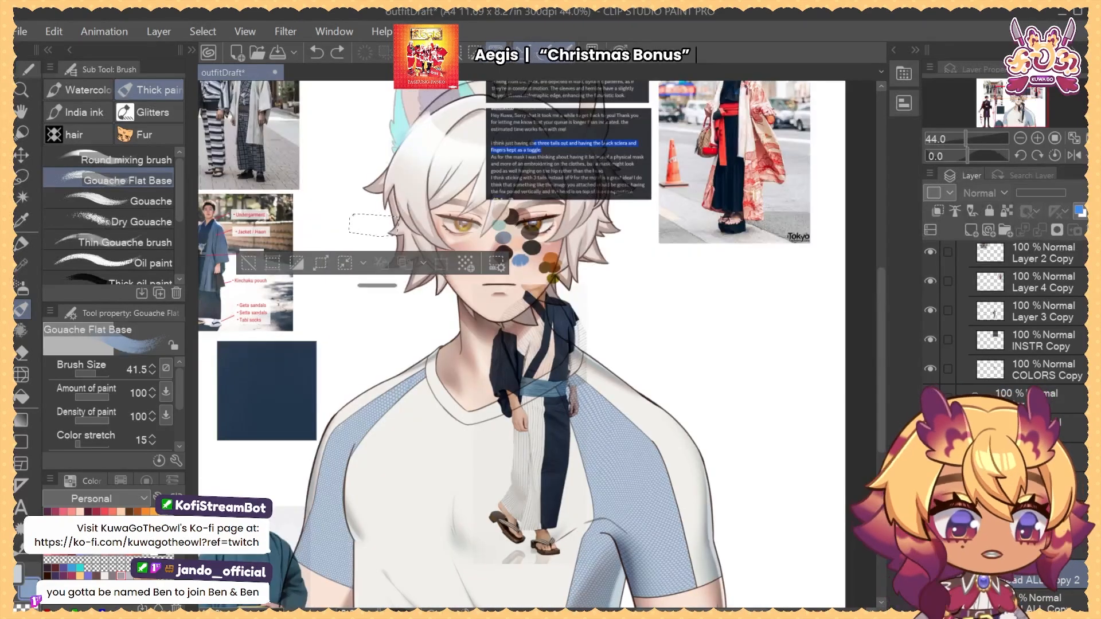
Bring back the small full-body base figure and lower its layer opacity to 21%
key(ctrl+v)
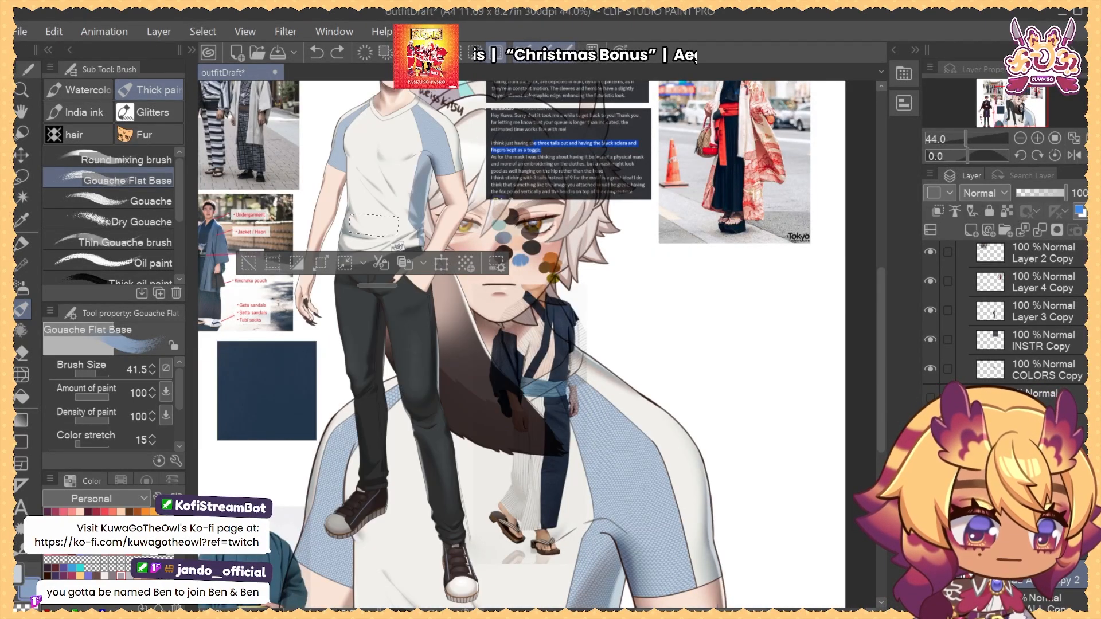
key(ctrl+z)
click(1025, 193)
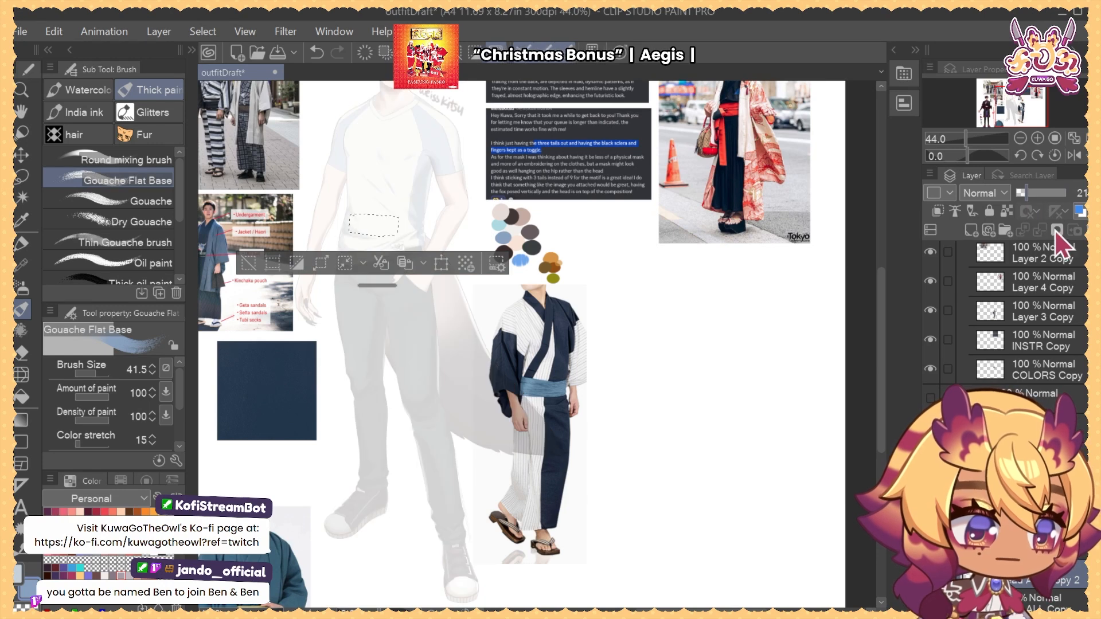
Show the outfit sketch again, colour the lassoed front of the obi with the sampled blue, and deselect it
click(988, 211)
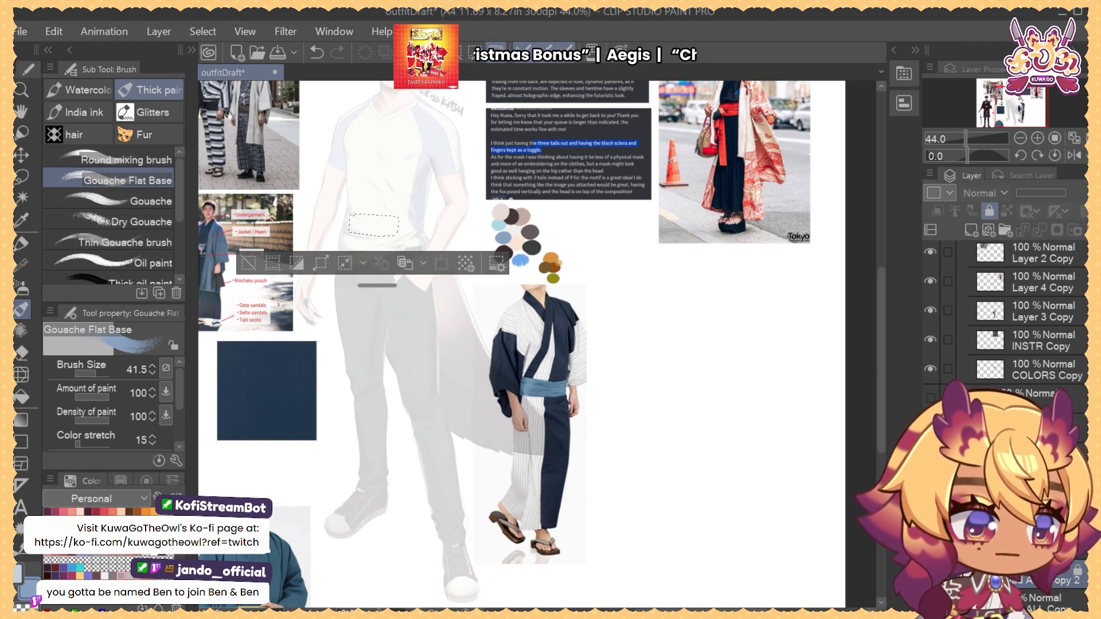
click(929, 544)
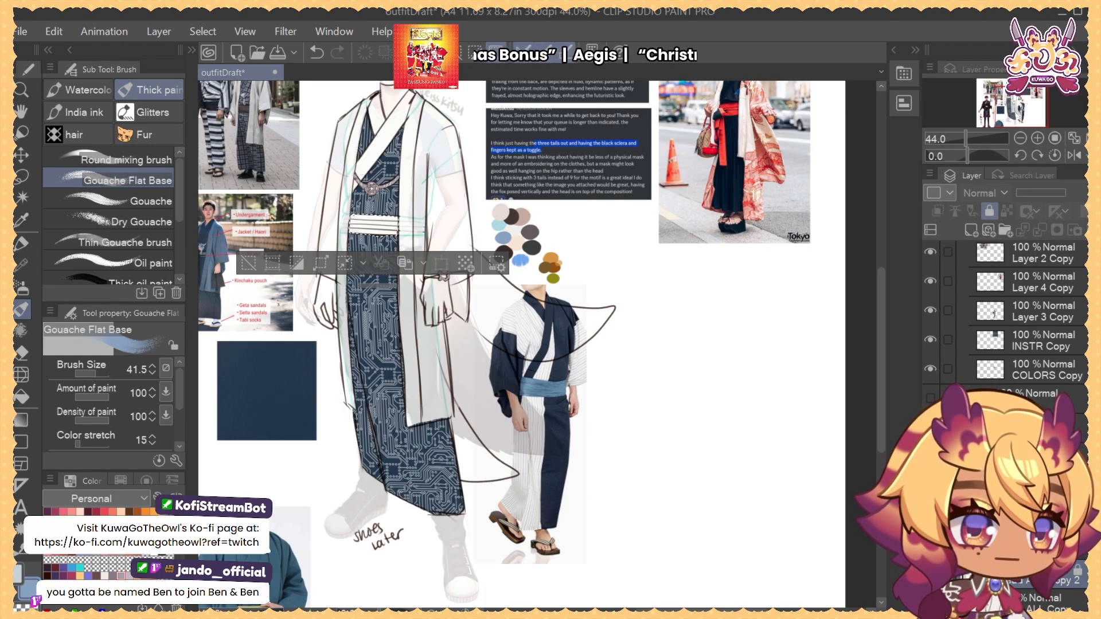
drag(612, 381, 663, 459)
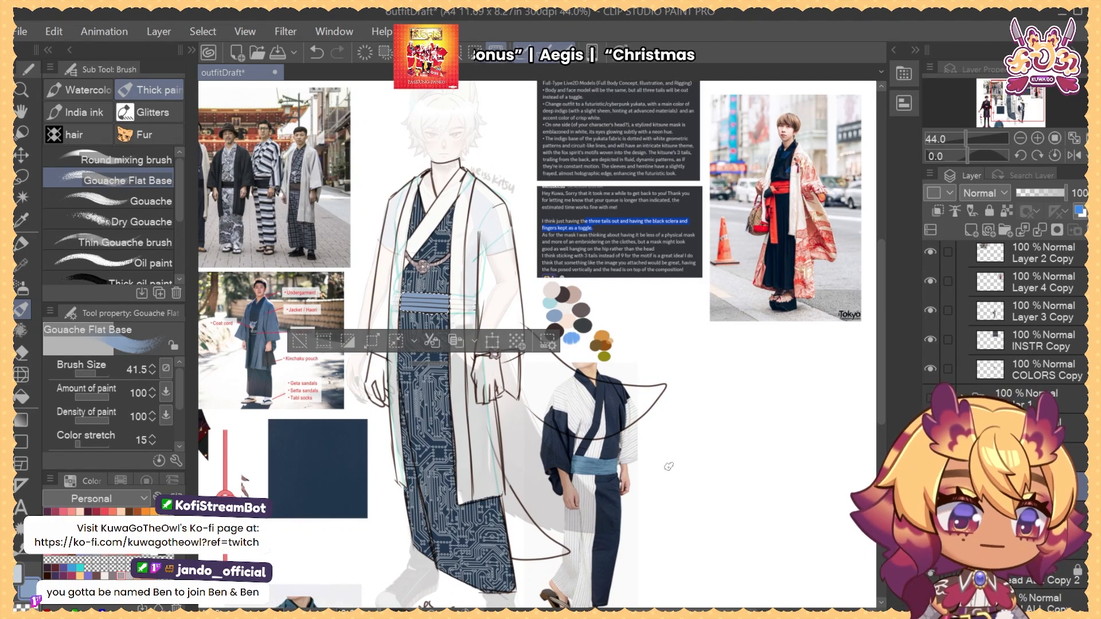
key(ctrl+d)
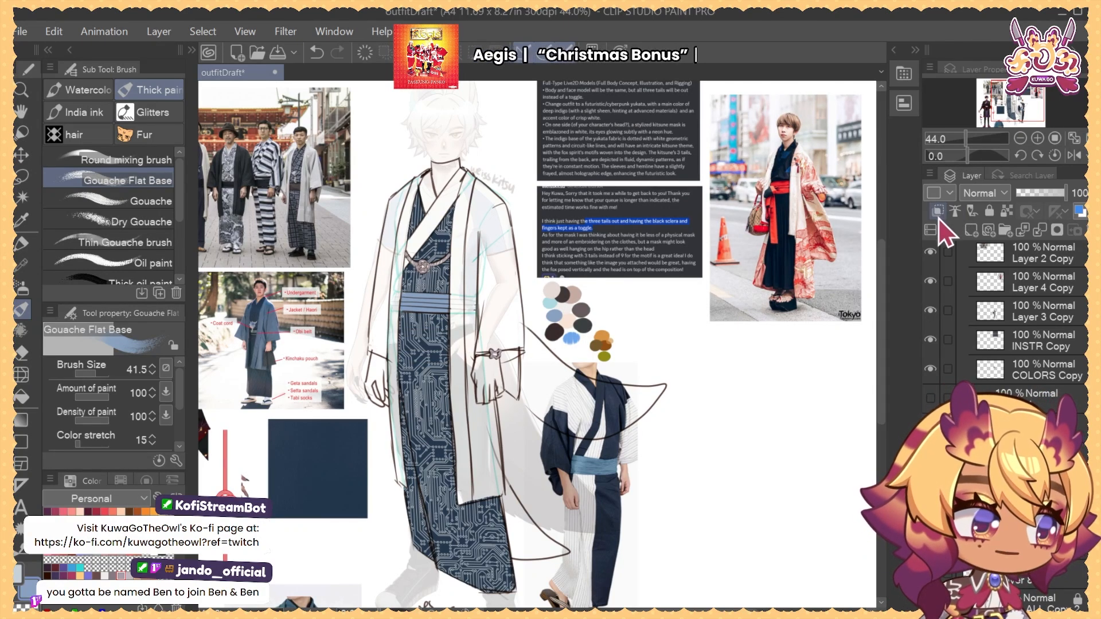
Draw light horizontal stripes across the front of the obi with the G-pen at size 8, checking them in a mirrored view
key(p)
click(113, 93)
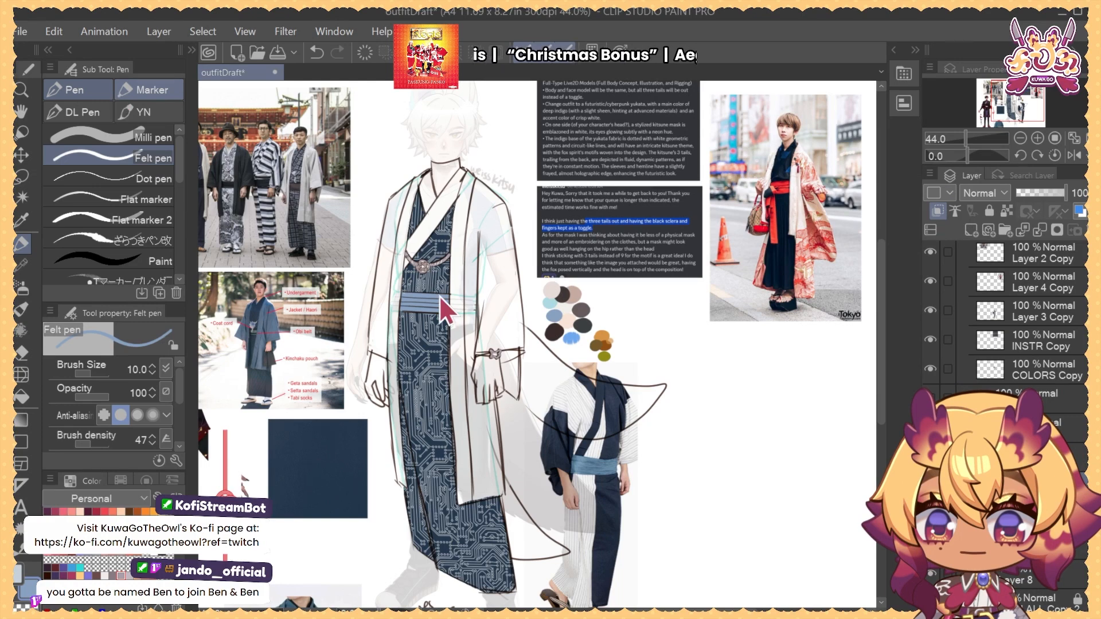
drag(369, 206, 399, 275)
drag(443, 363, 468, 325)
key(x)
key(bracketleft)
key(bracketleft)
key(bracketleft)
key(bracketleft)
key(bracketleft)
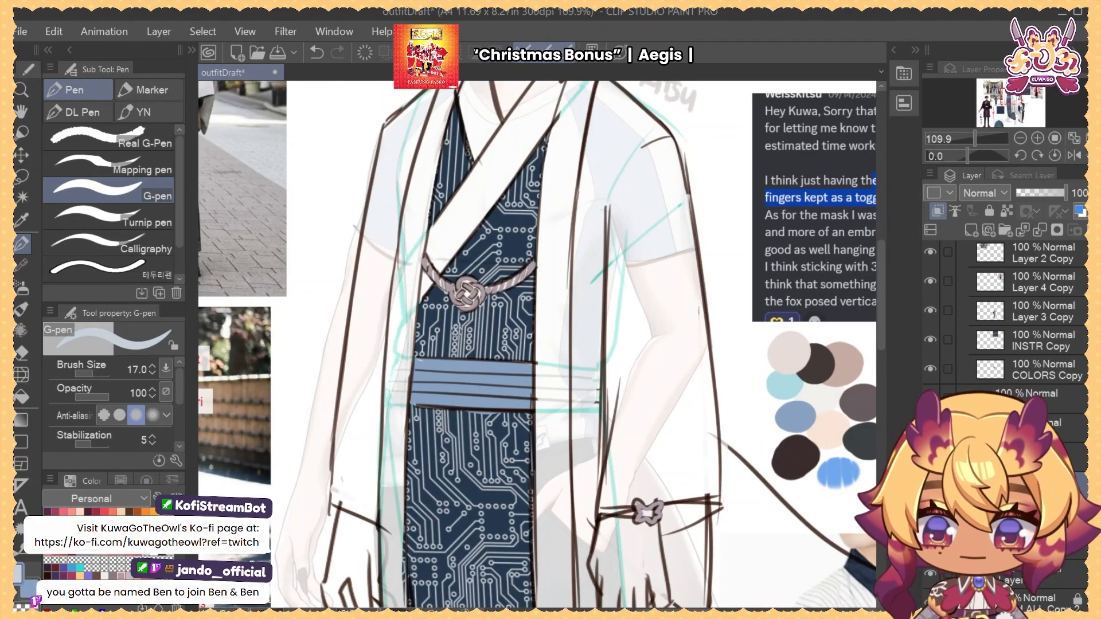
drag(458, 370, 489, 386)
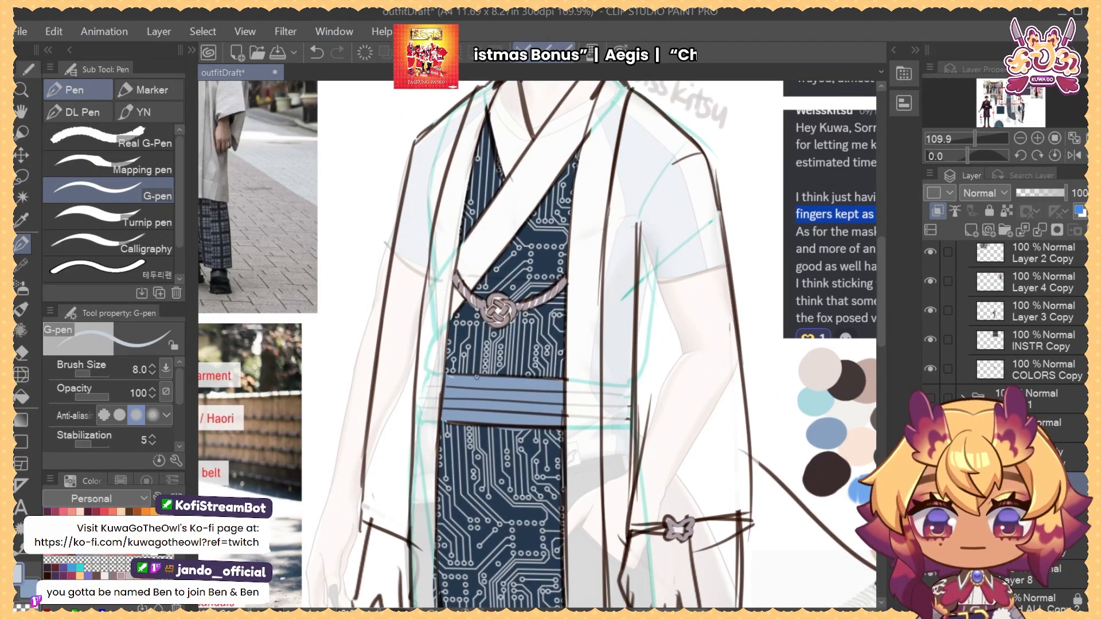
click(1072, 155)
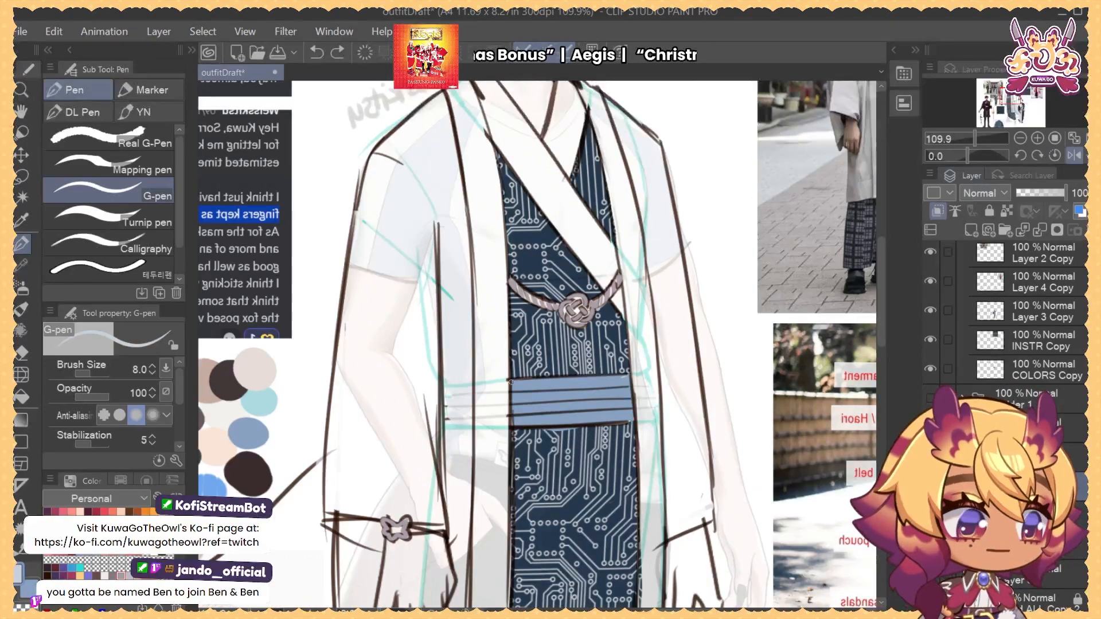
drag(511, 387, 630, 381)
key(ctrl+z)
drag(514, 410, 632, 406)
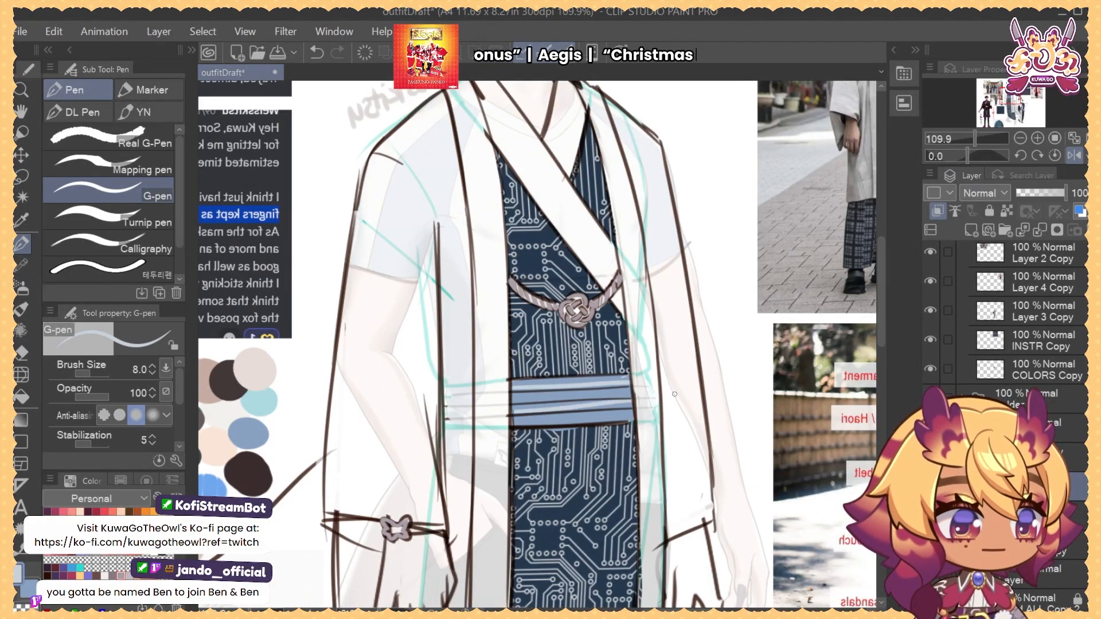
key(ctrl+z)
drag(512, 401, 633, 396)
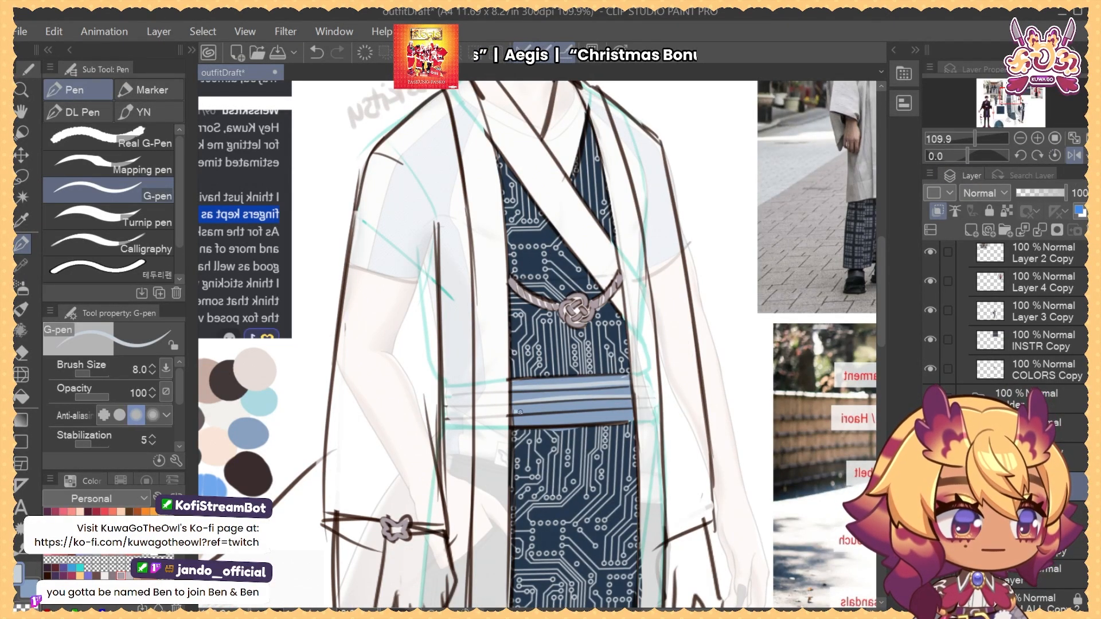
Try adding another light stripe along the lower part of the obi
drag(520, 412, 632, 406)
key(ctrl+z)
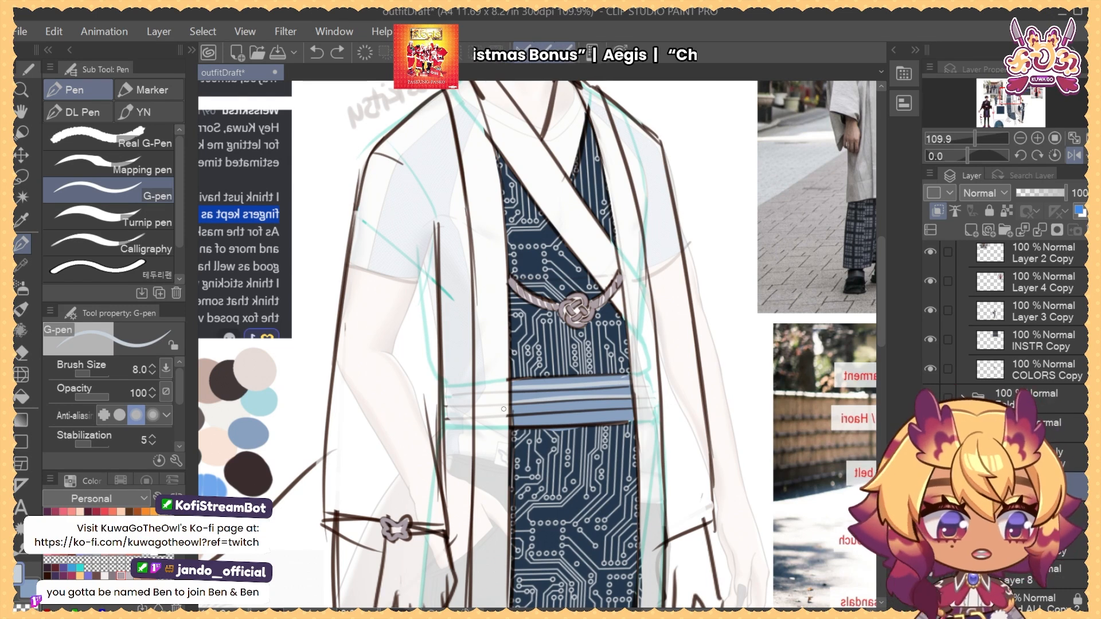
drag(510, 412, 631, 407)
key(ctrl+z)
scroll(626, 379, up, 2)
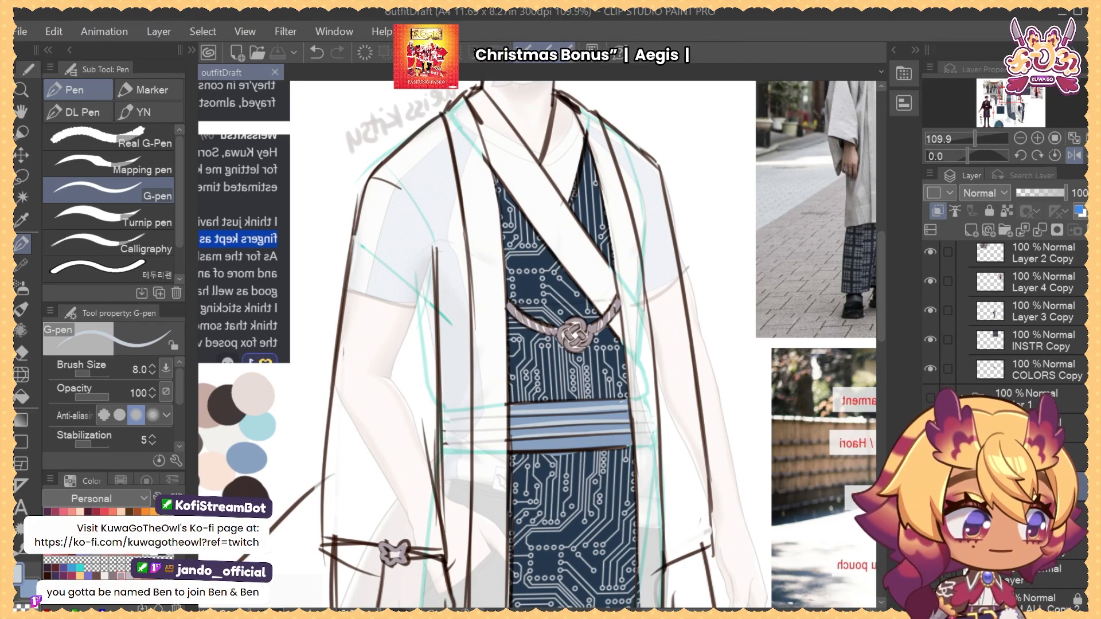
key(ctrl+z)
key(ctrl+y)
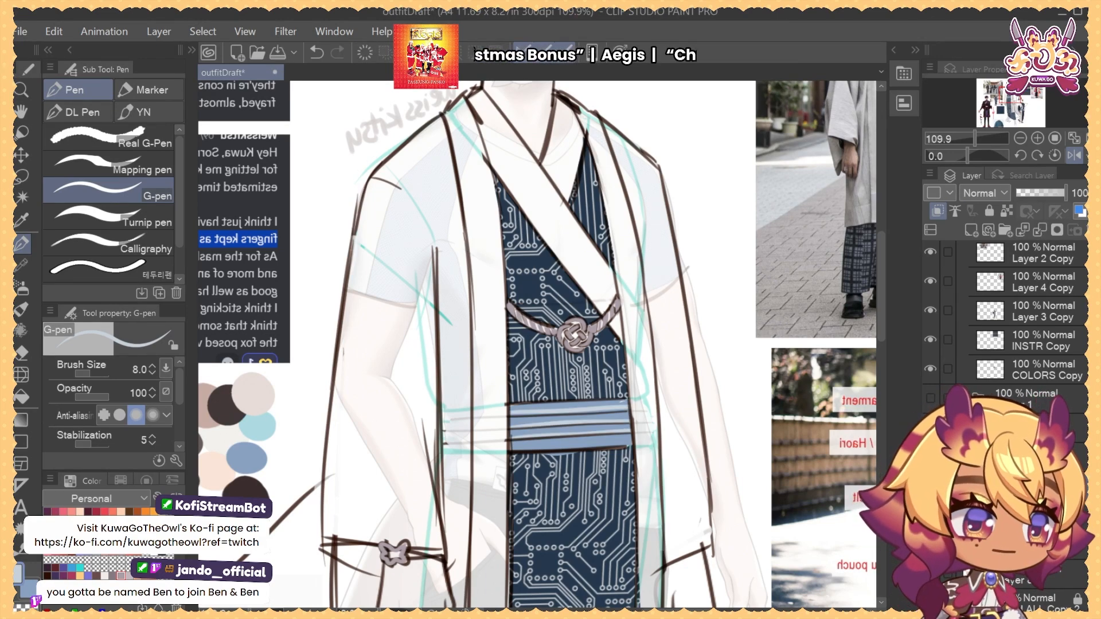
Unflip the canvas, read the client's brief on the yukata's colour and sheen, and compare it with the outfit
click(1074, 156)
drag(848, 189, 588, 287)
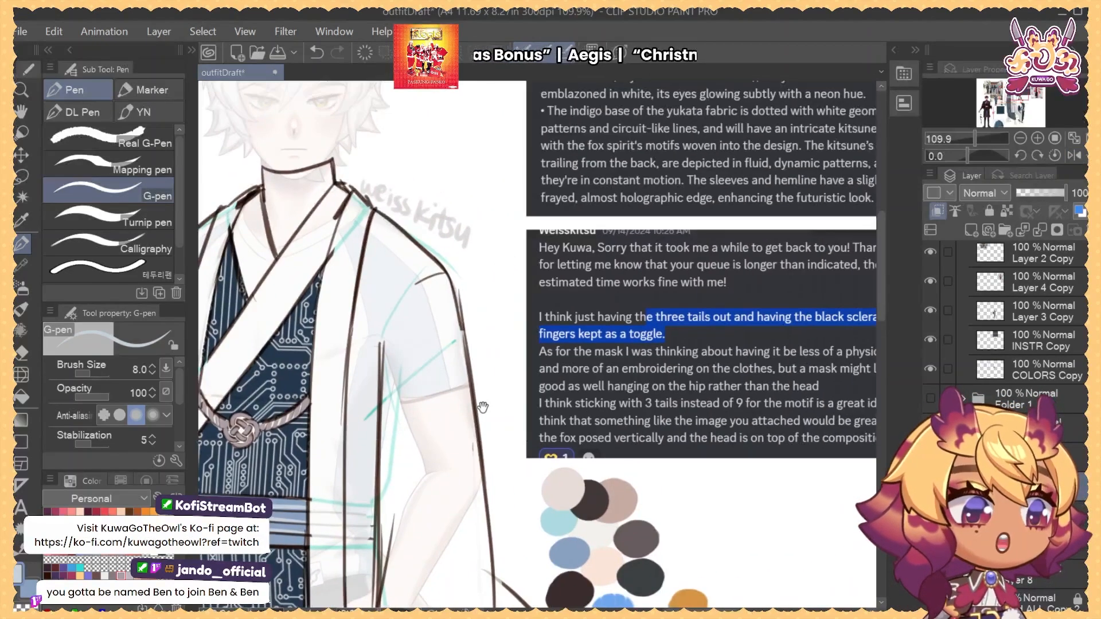
drag(749, 162, 667, 297)
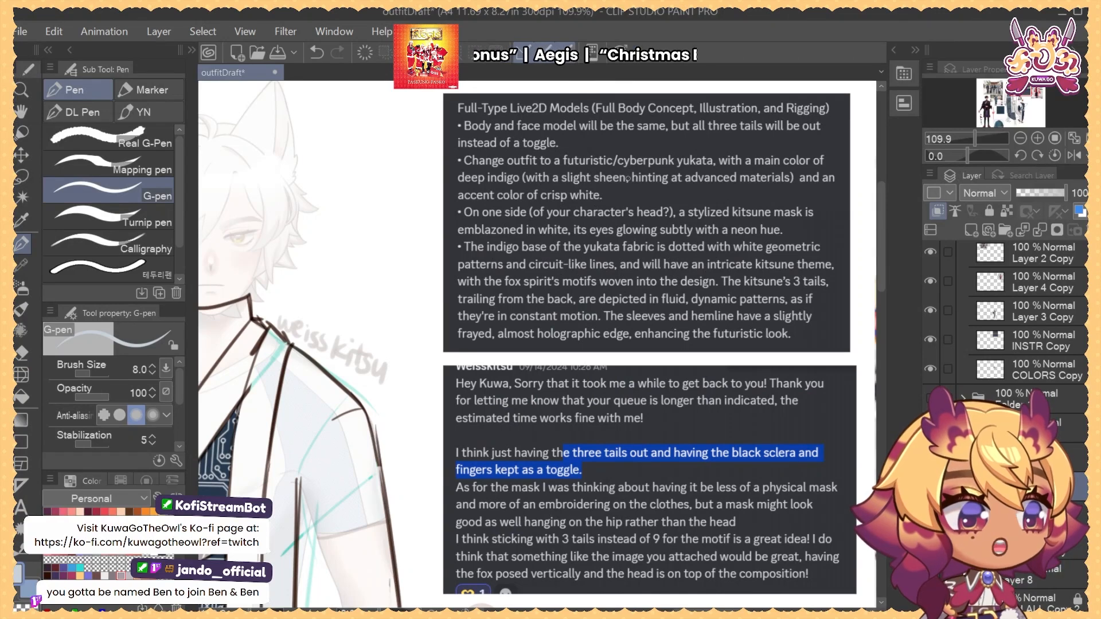
drag(538, 400, 628, 365)
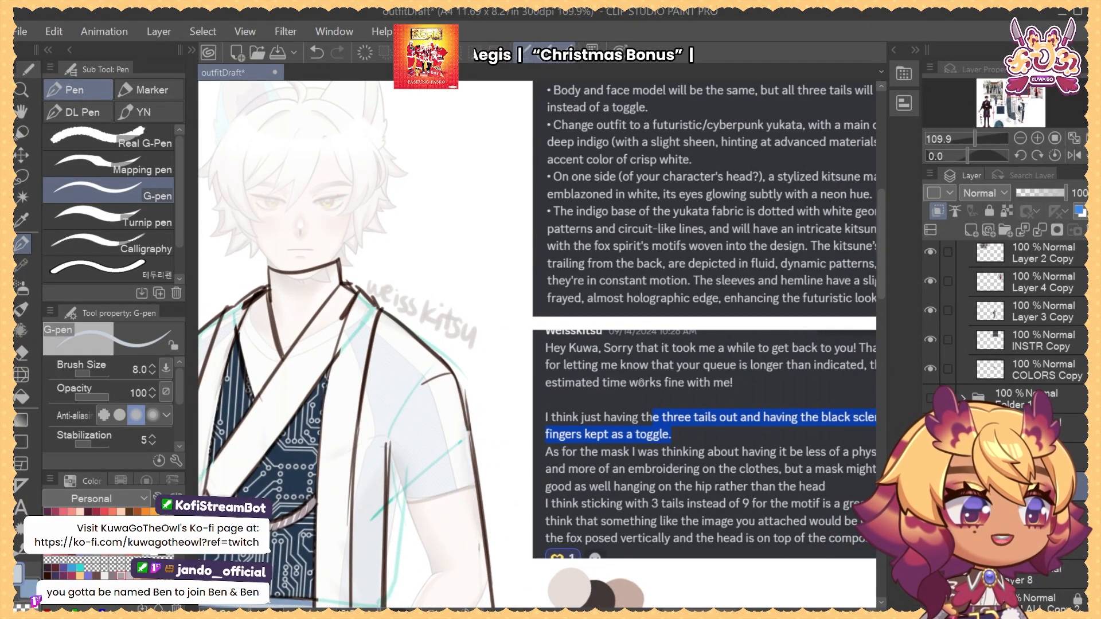
scroll(638, 384, down, 5)
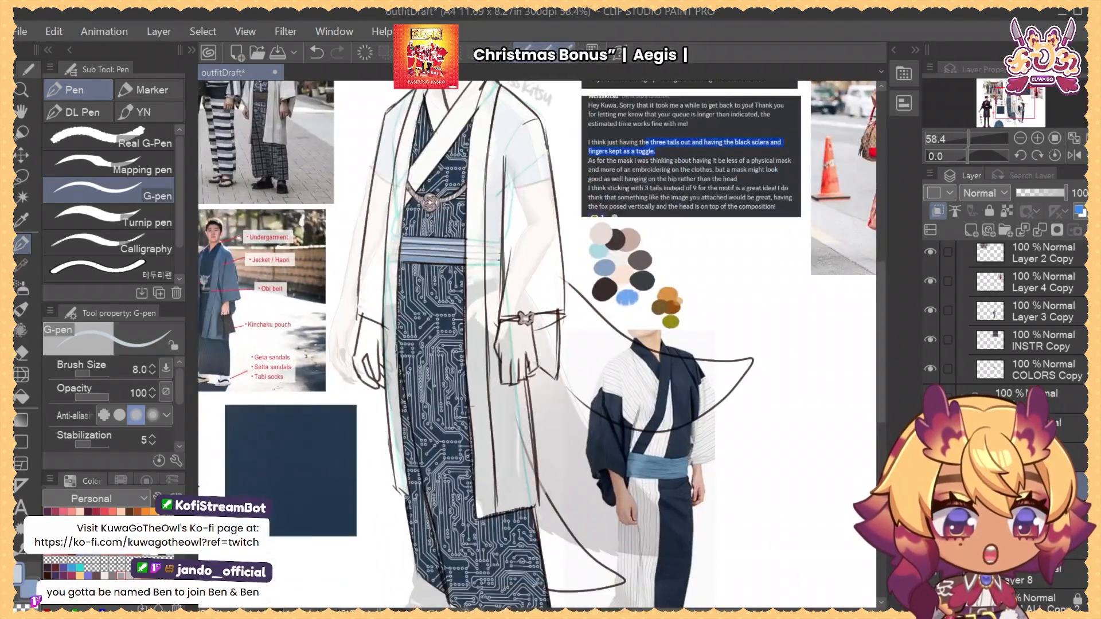
drag(464, 407, 442, 326)
drag(519, 406, 518, 416)
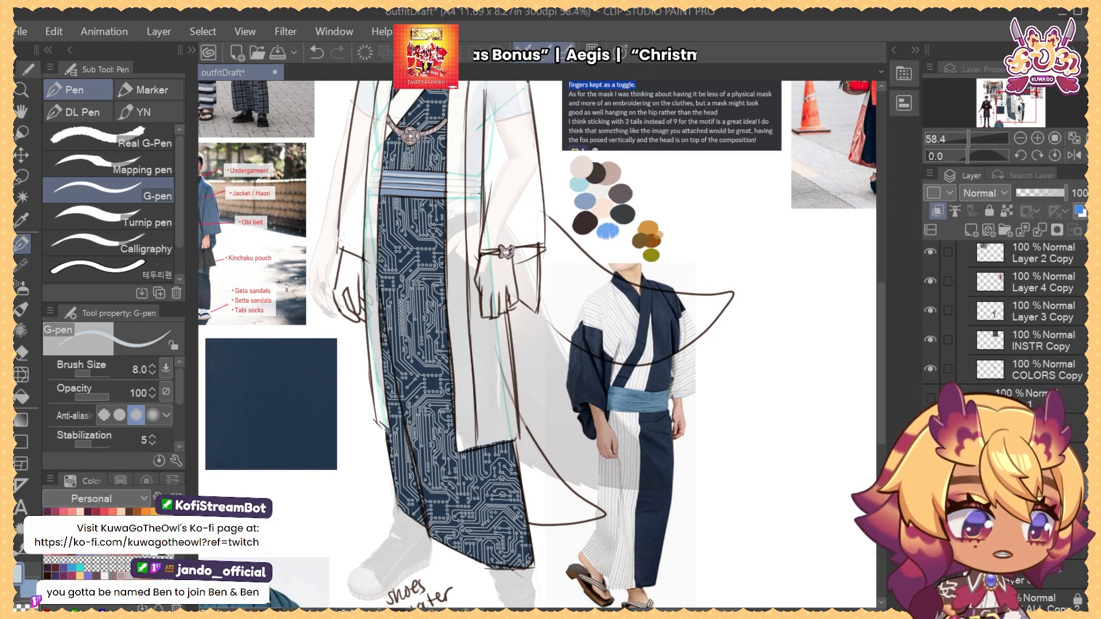
Set the effect layer's blending mode to Add (Glow) at 21% opacity and compare the outfit with the yukata references
click(985, 194)
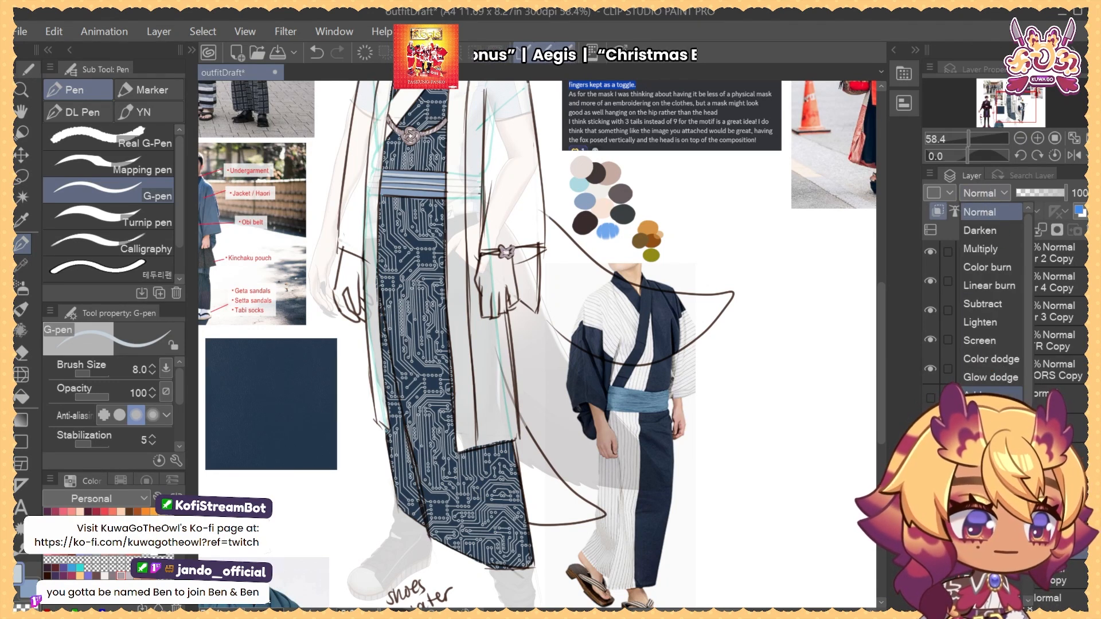
click(1026, 211)
click(1026, 195)
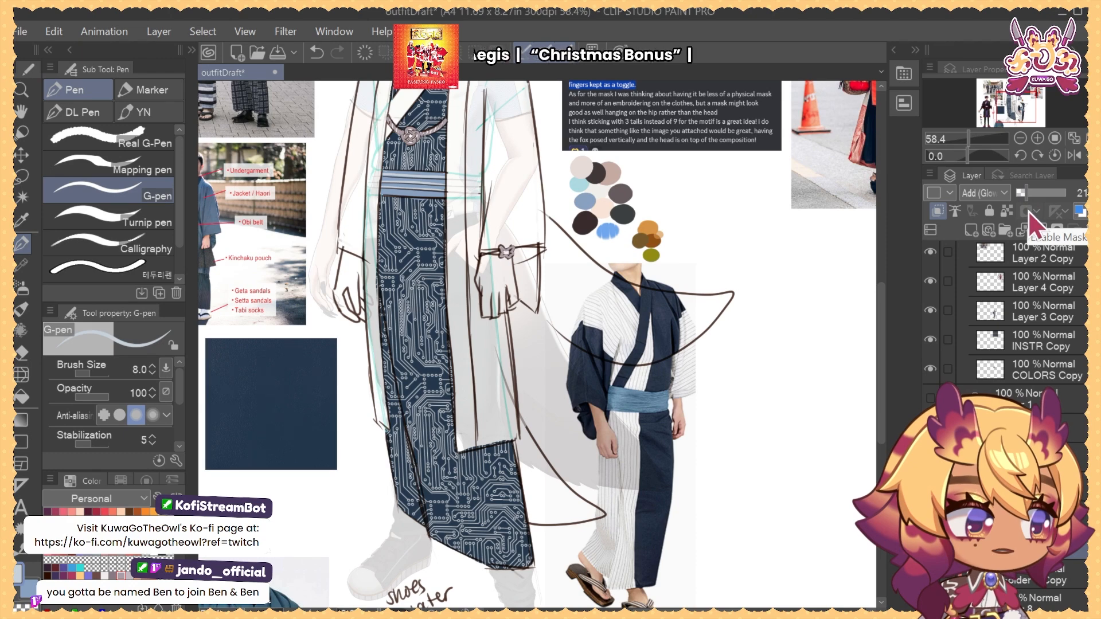
key([)
mouse_move(412, 337)
mouse_down()
mouse_move(499, 384)
mouse_move(580, 462)
mouse_up()
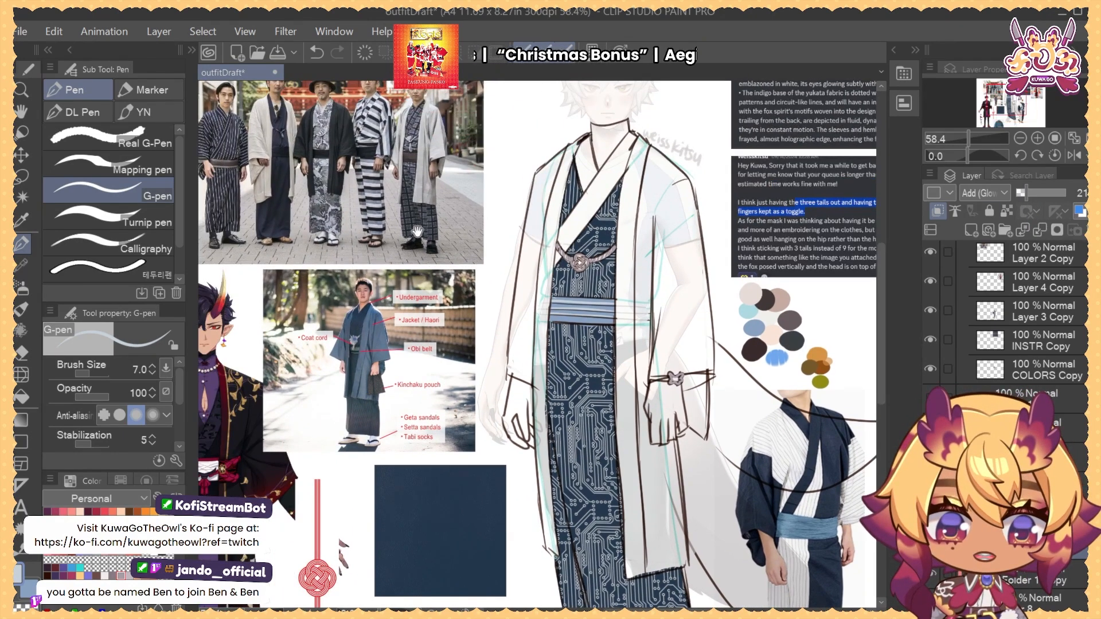
drag(375, 166, 452, 275)
drag(536, 385, 465, 313)
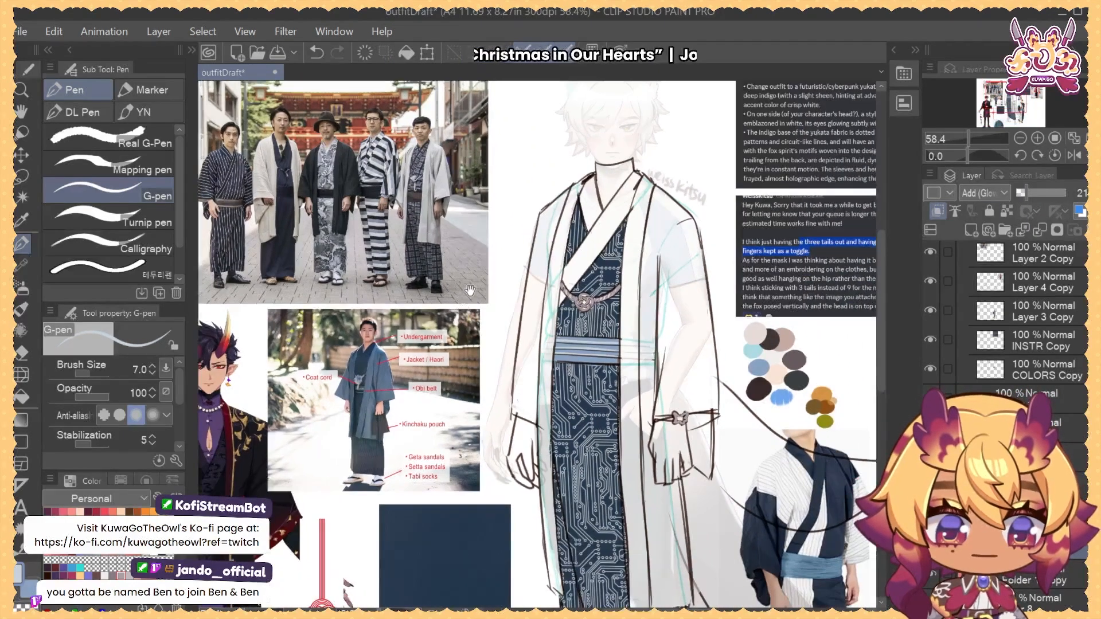
drag(622, 347, 587, 316)
scroll(594, 361, down, 3)
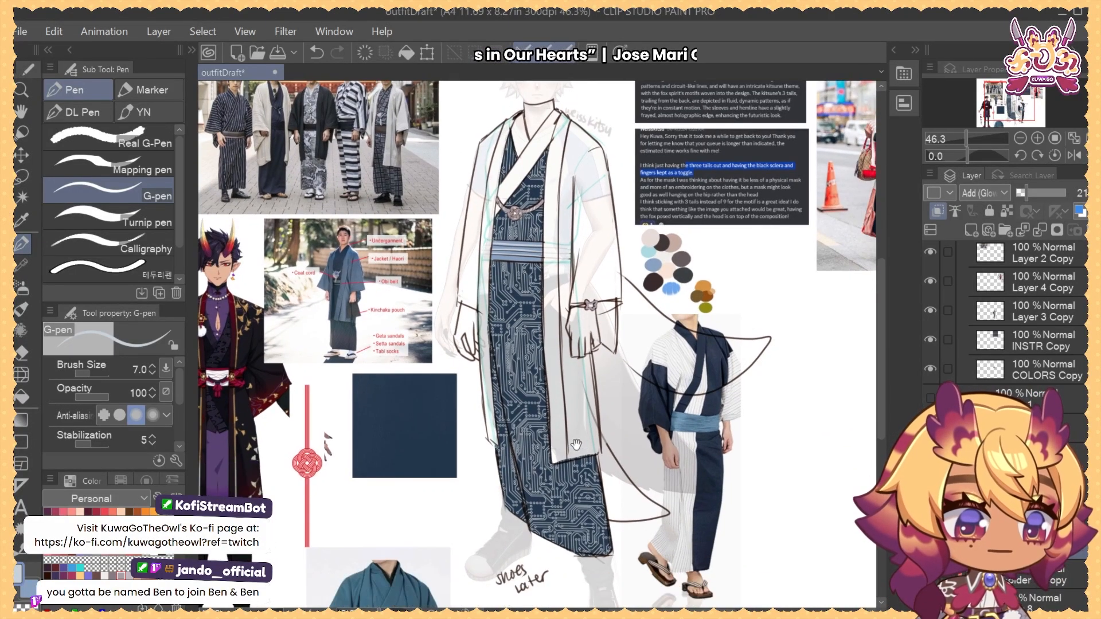
drag(599, 499, 585, 460)
drag(580, 527, 591, 529)
Try painting a broad sheen up the yukata skirt with the G-pen at sizes 92.8 and 55.6
drag(586, 545, 541, 396)
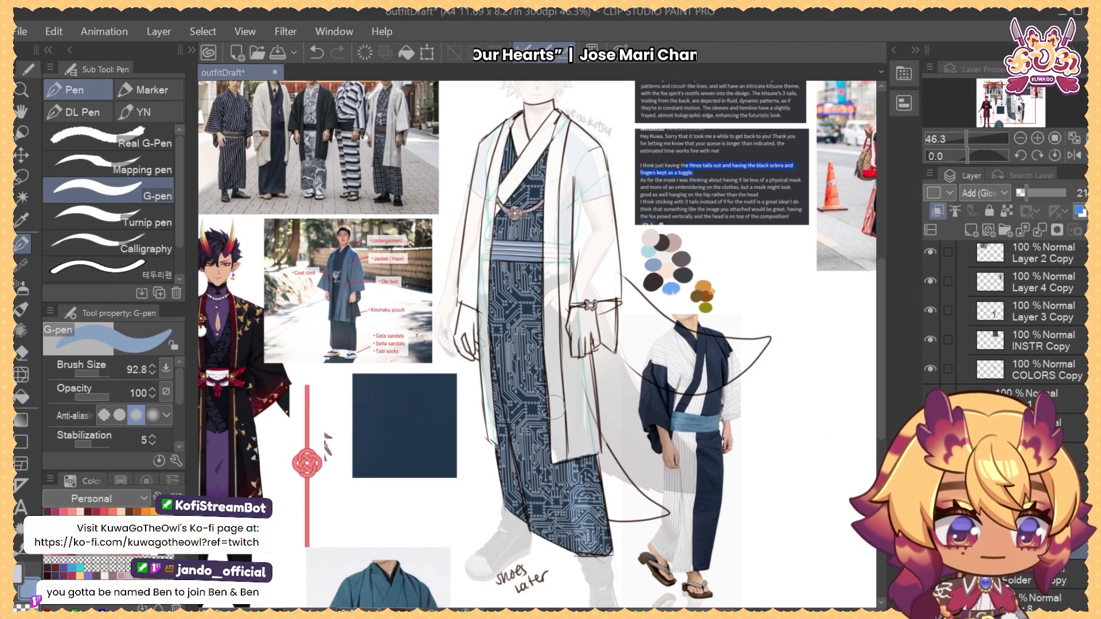
key(ctrl+z)
drag(577, 544, 555, 316)
key(ctrl+z)
key(bracketleft)
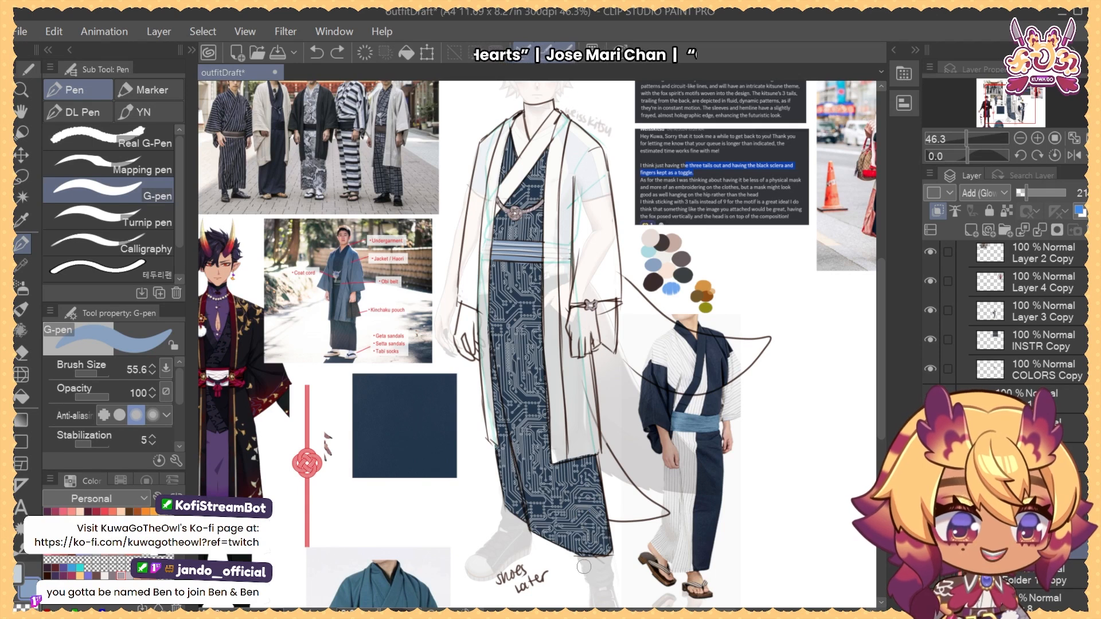
key(ctrl+z)
mouse_move(582, 549)
mouse_down()
mouse_move(574, 466)
mouse_move(586, 467)
mouse_up()
key(ctrl+z)
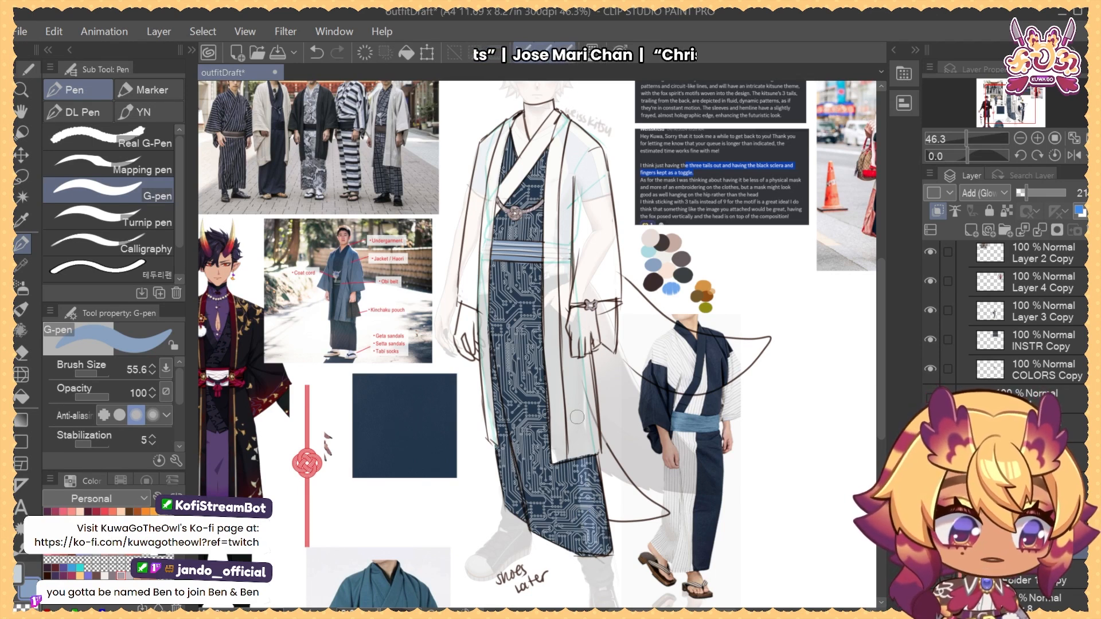
drag(559, 285, 566, 353)
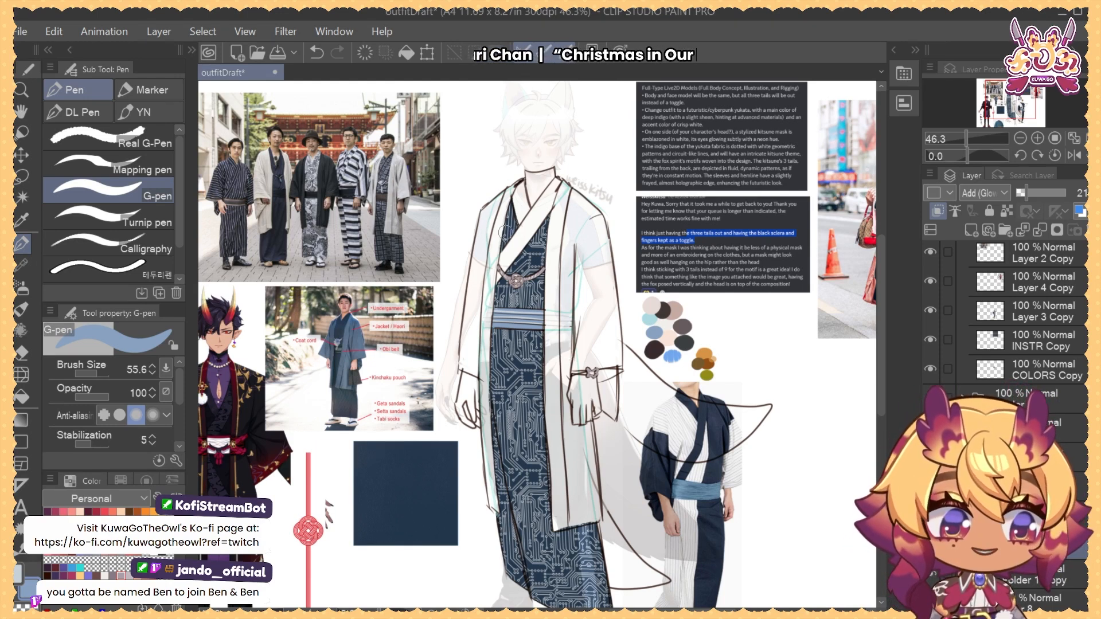
key(bracketright)
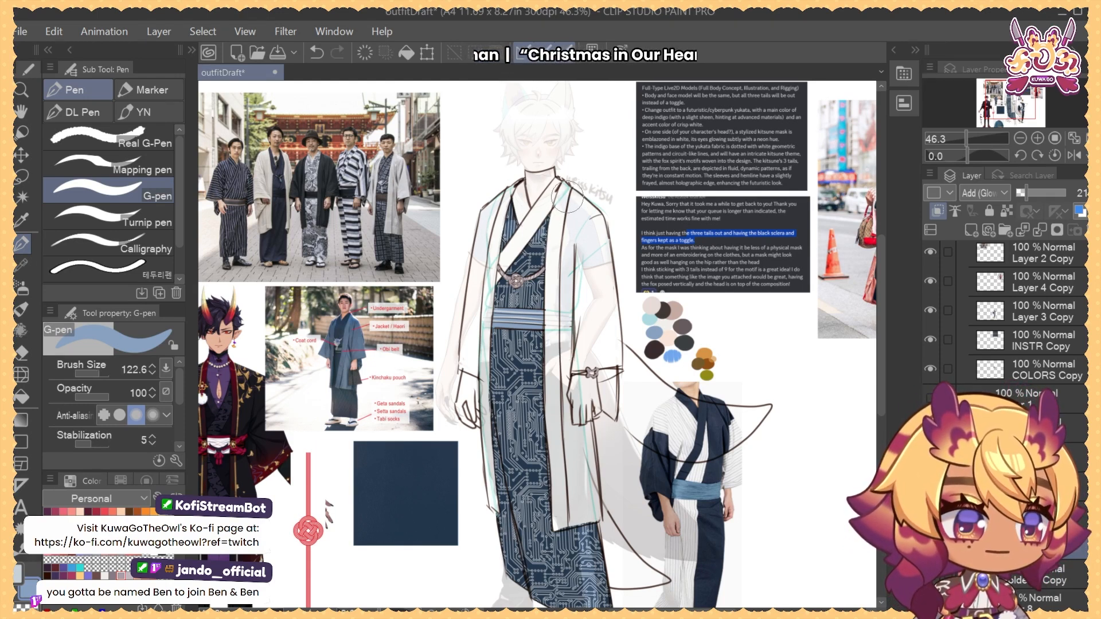
drag(569, 287, 571, 296)
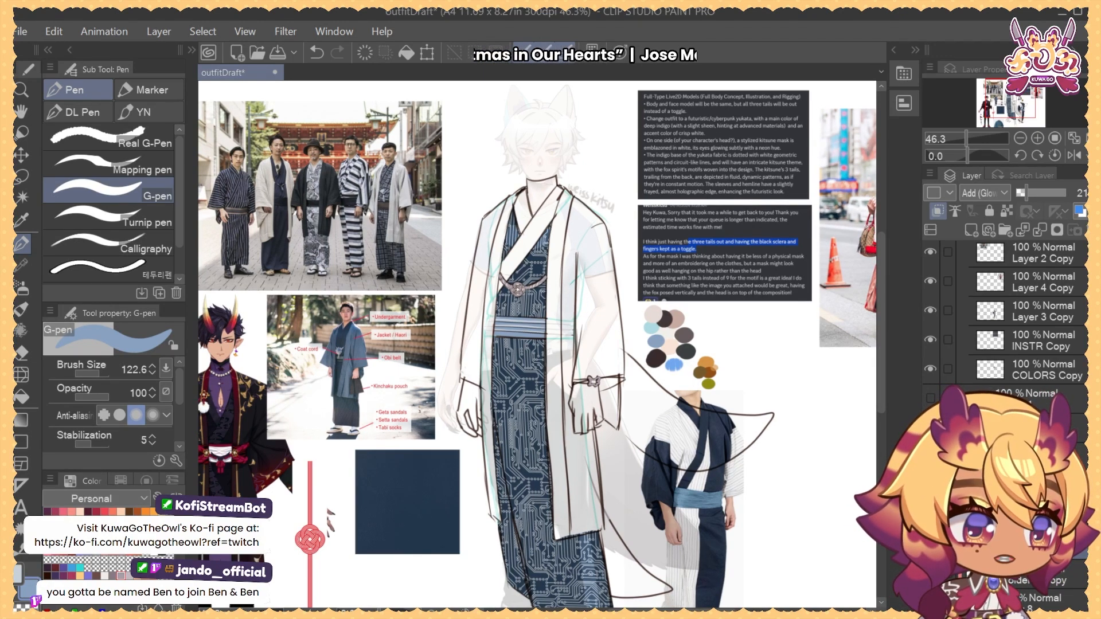
Switch to a Normal layer at full opacity and save the drawing
click(1041, 546)
key(ctrl+s)
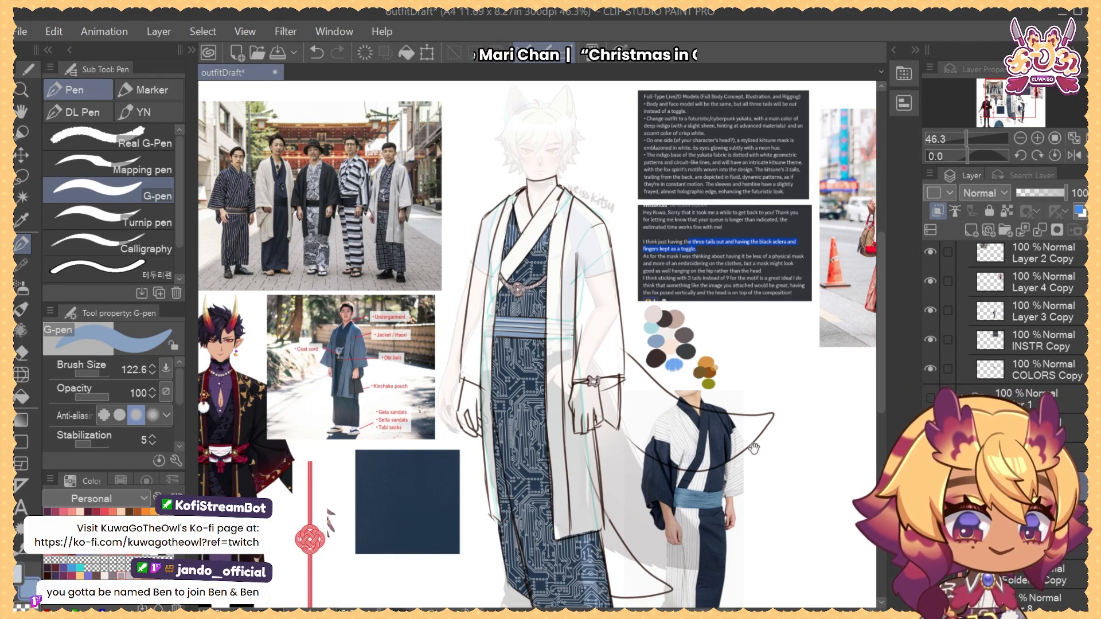
drag(758, 458, 740, 447)
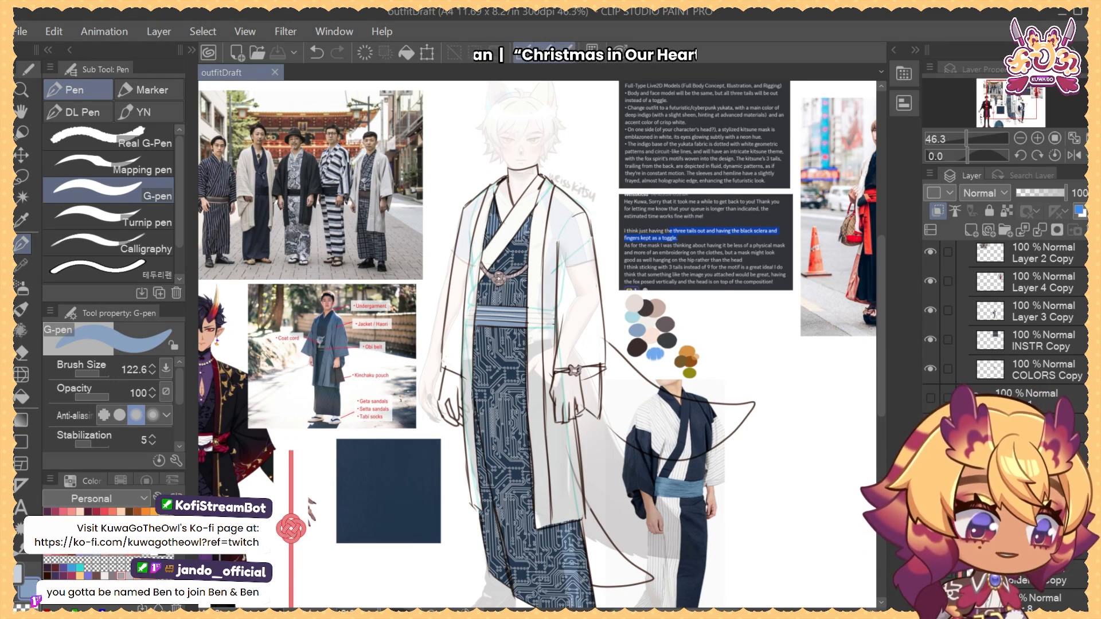
click(1026, 494)
click(1091, 230)
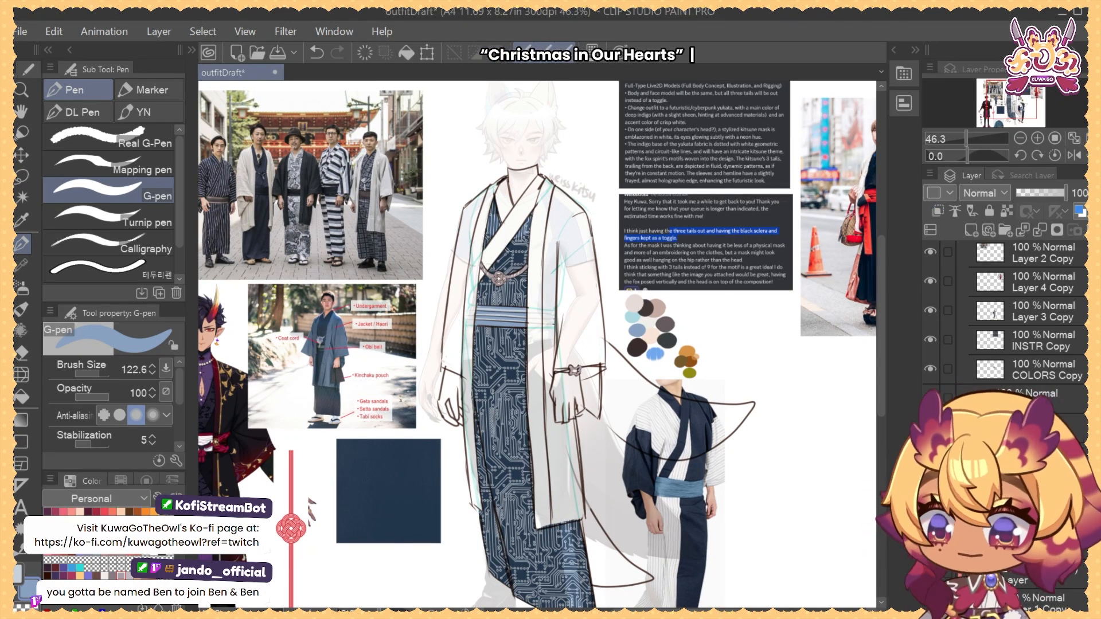
key(p)
key(b)
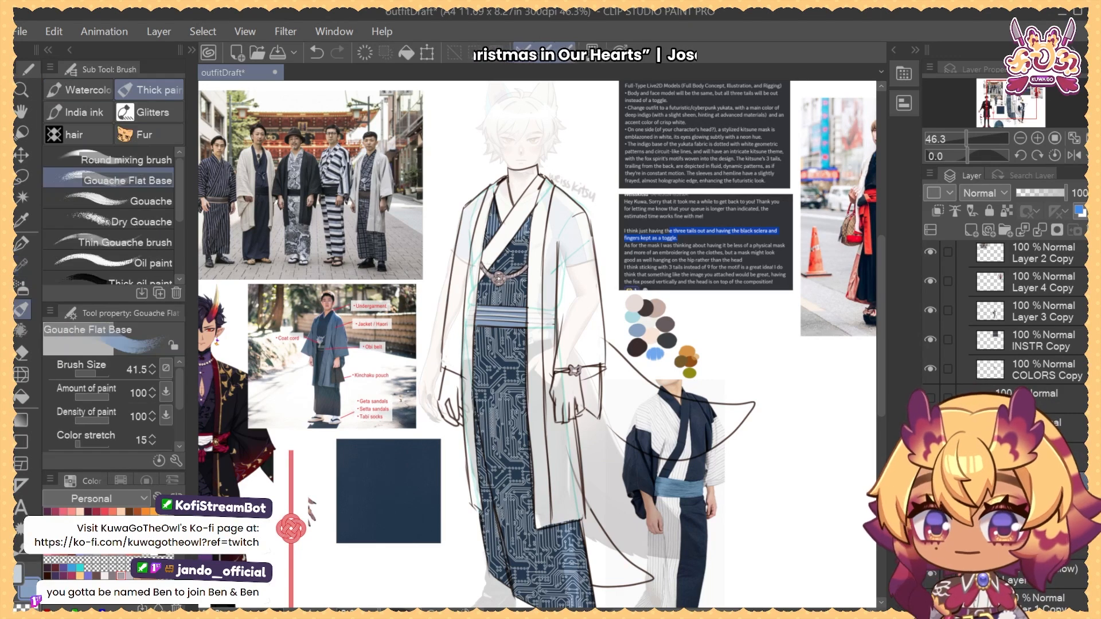
key(p)
drag(661, 379, 706, 406)
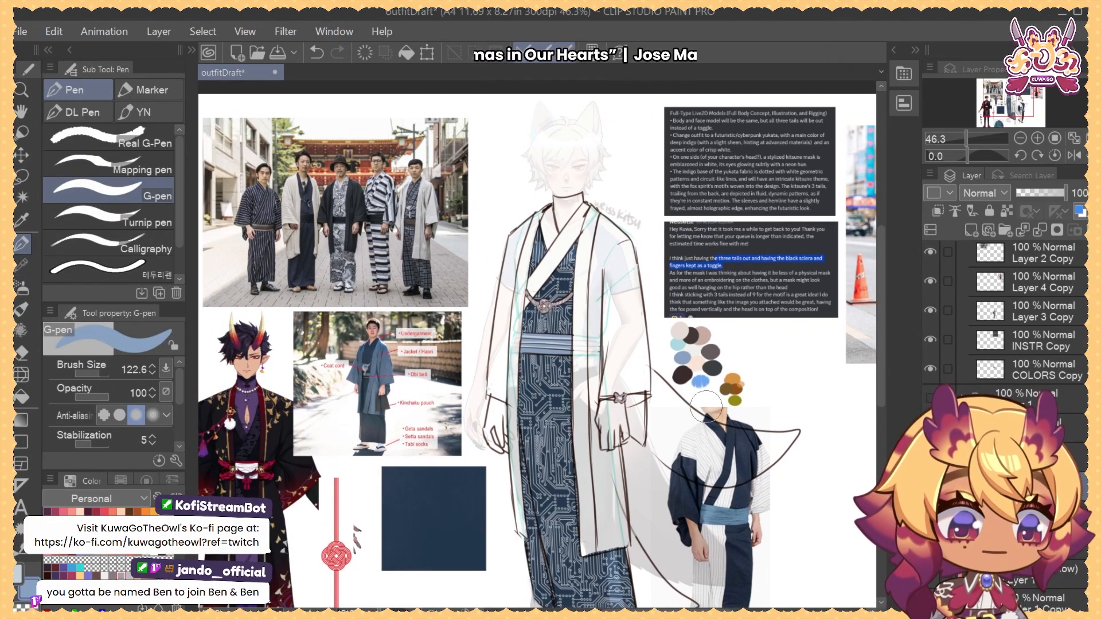
drag(767, 309, 707, 377)
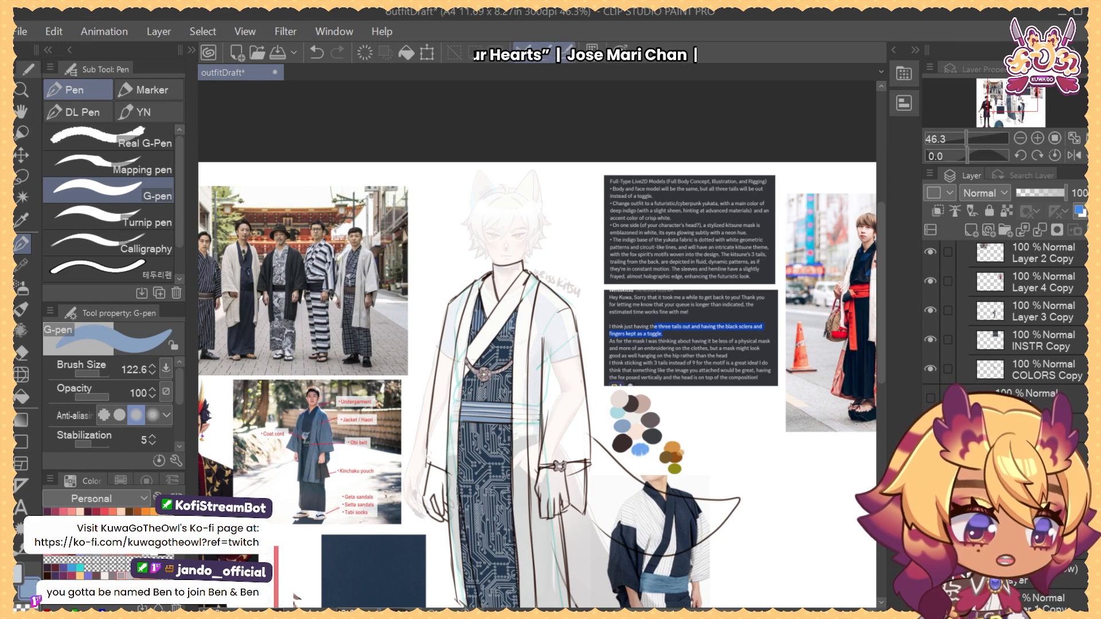
scroll(1020, 310, down, 3)
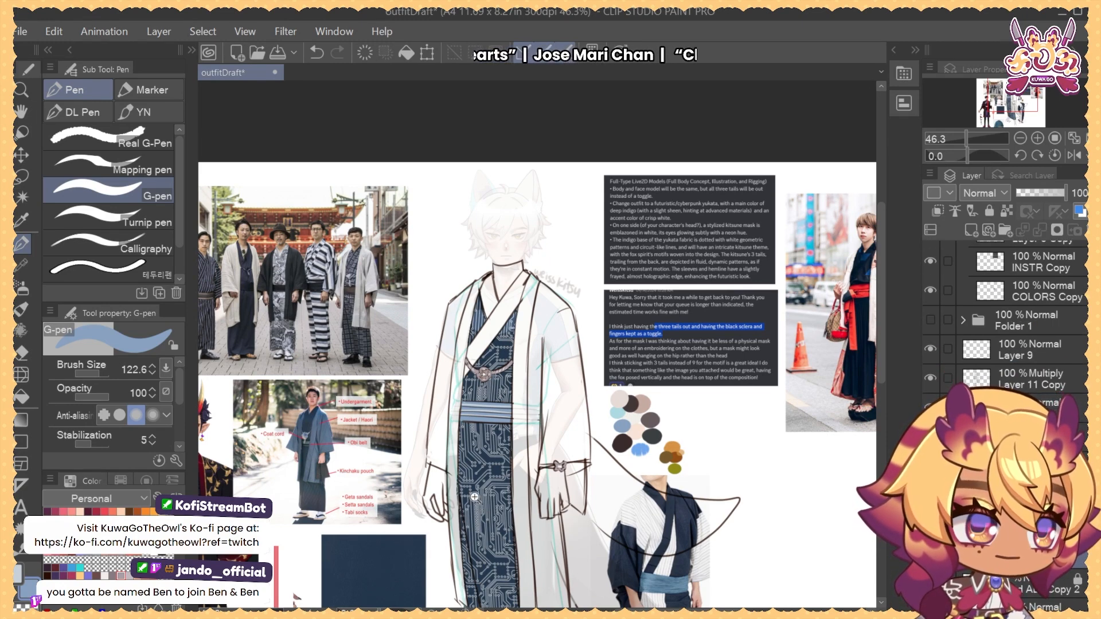
scroll(521, 523, up, 4)
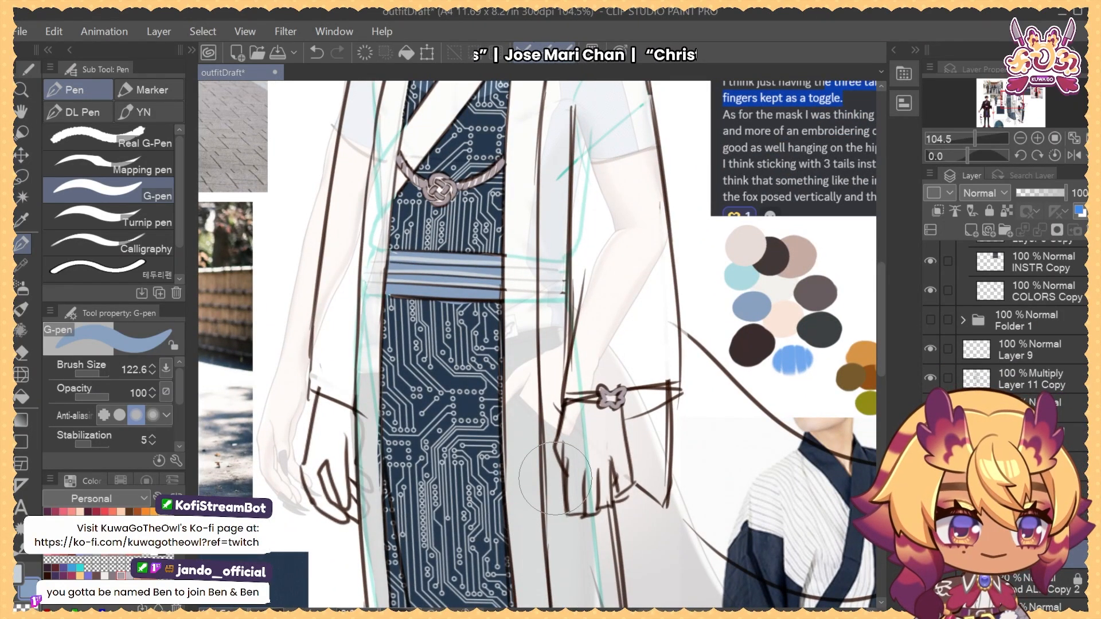
Hide the circuit pattern temporarily to sample the yukata's navy base, and paint the wristband beside the knot with the G-pen at size 11.3
click(930, 465)
click(930, 465)
click(930, 466)
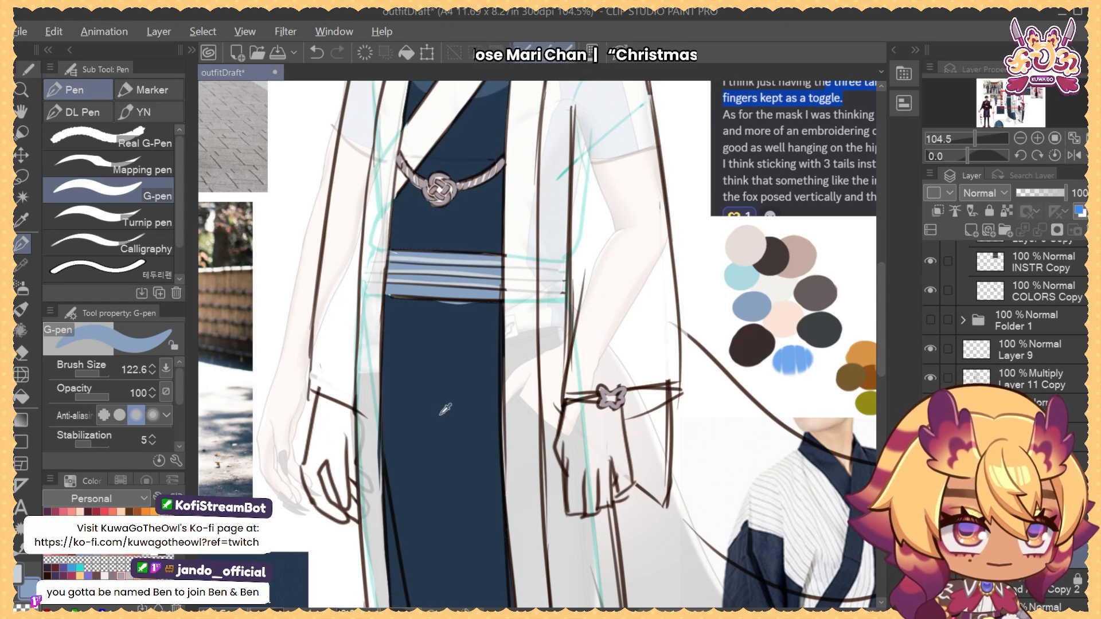
alt+click(446, 414)
click(930, 466)
mouse_move(579, 385)
ctrl+alt+mouse_down()
mouse_move(566, 423)
mouse_move(608, 389)
ctrl+alt+mouse_up()
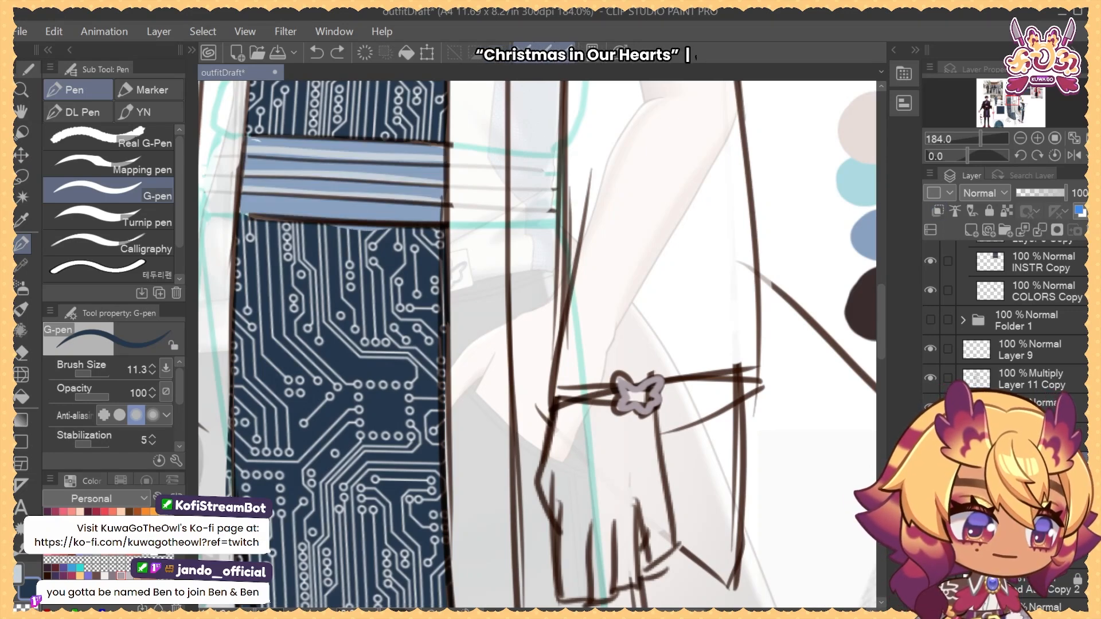
mouse_move(548, 406)
mouse_down()
mouse_move(632, 400)
mouse_move(608, 399)
mouse_up()
drag(673, 539, 646, 589)
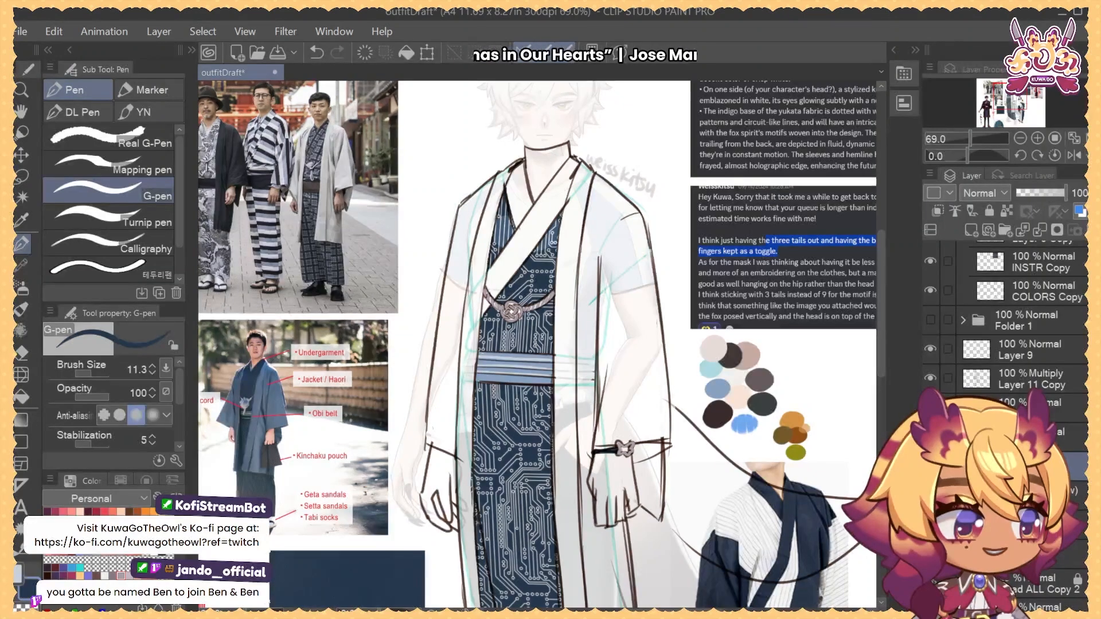
Switch to a separate layer and lasso the haori's front panel on the side of the knotted wristband, from the collar to the hem
click(980, 437)
key(ctrl+z)
click(980, 438)
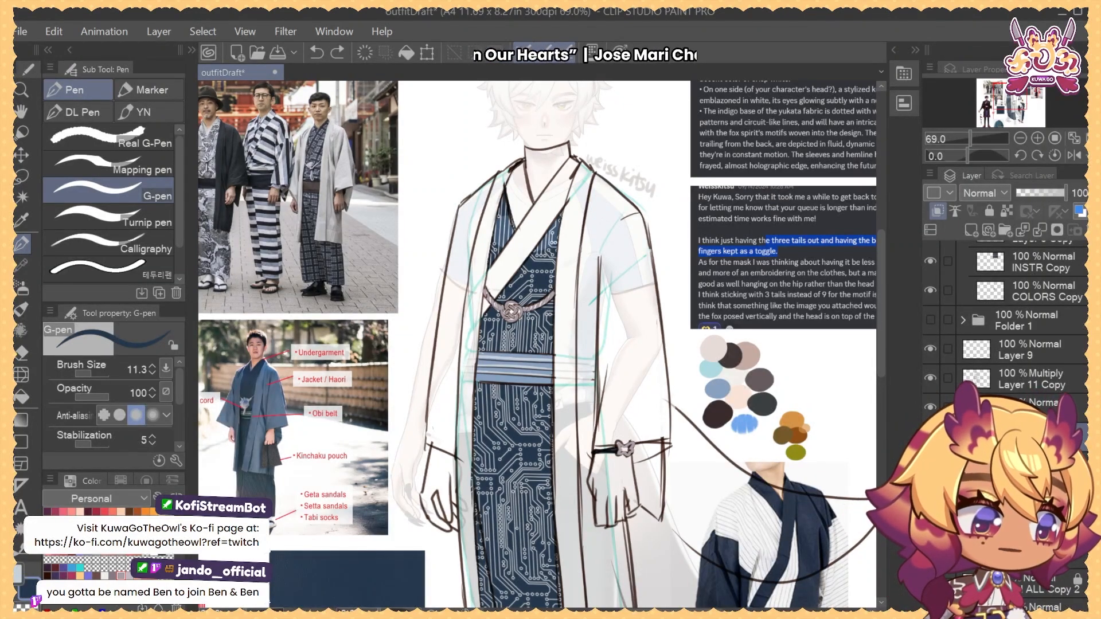
drag(751, 413, 599, 515)
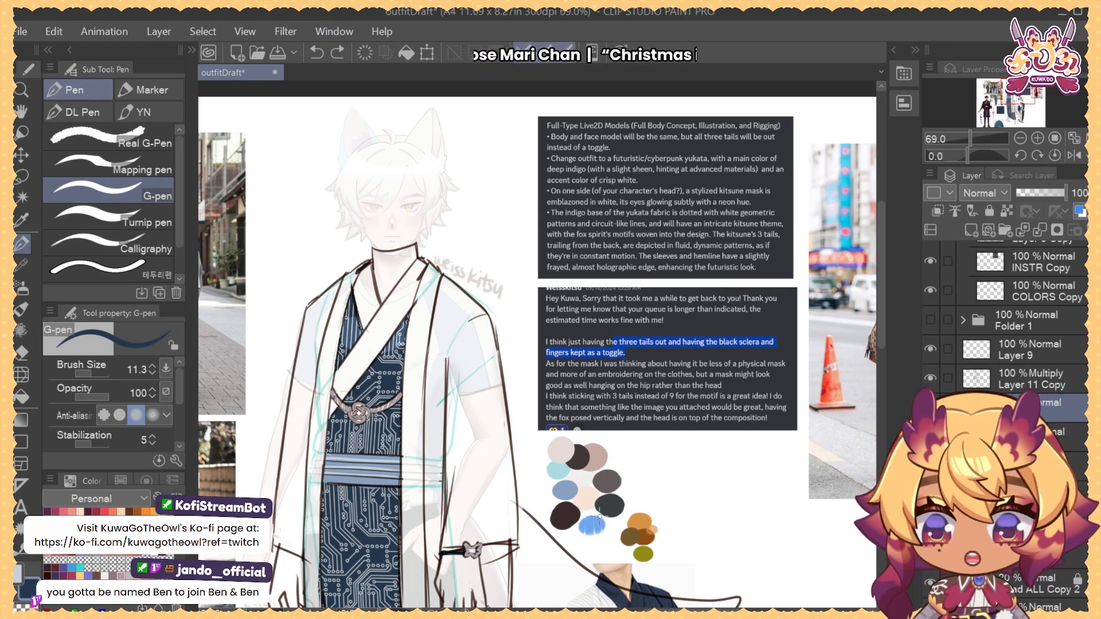
key(m)
mouse_move(437, 380)
mouse_down()
mouse_move(614, 381)
mouse_move(639, 337)
mouse_up()
scroll(638, 337, down, 3)
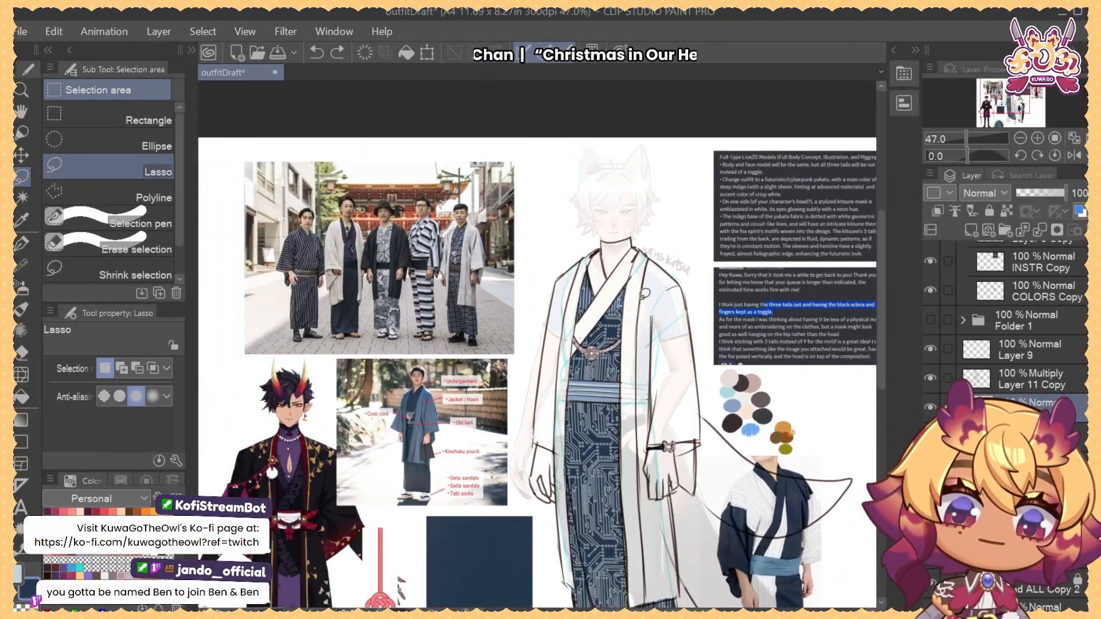
mouse_move(414, 394)
mouse_down()
mouse_move(405, 419)
mouse_move(411, 405)
mouse_move(431, 413)
mouse_move(386, 414)
mouse_move(453, 383)
mouse_up()
scroll(453, 381, up, 2)
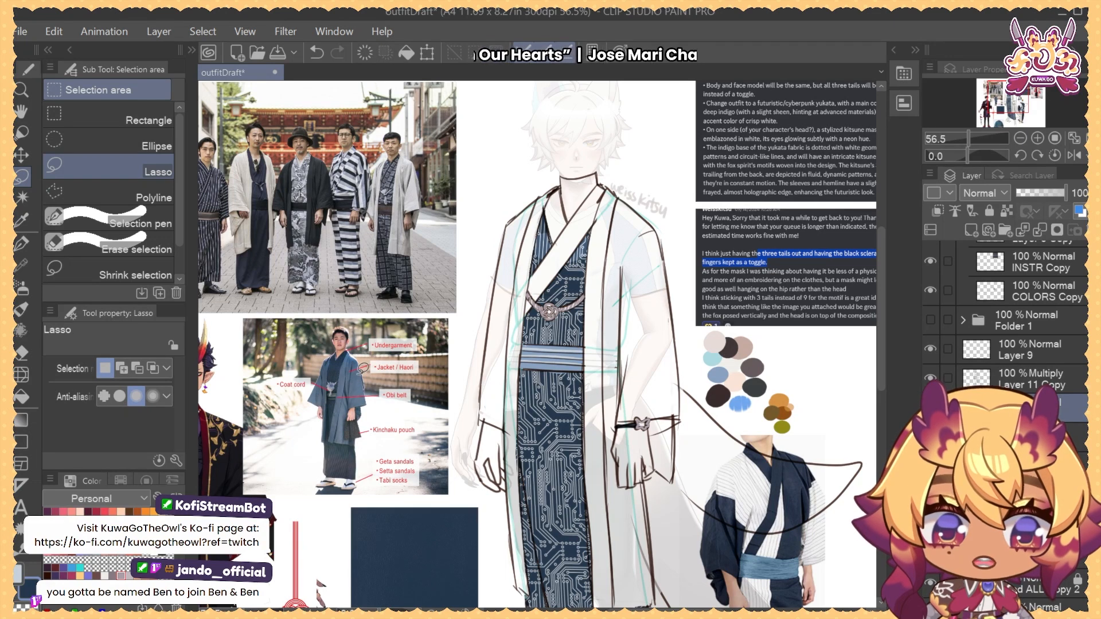
drag(581, 349, 557, 308)
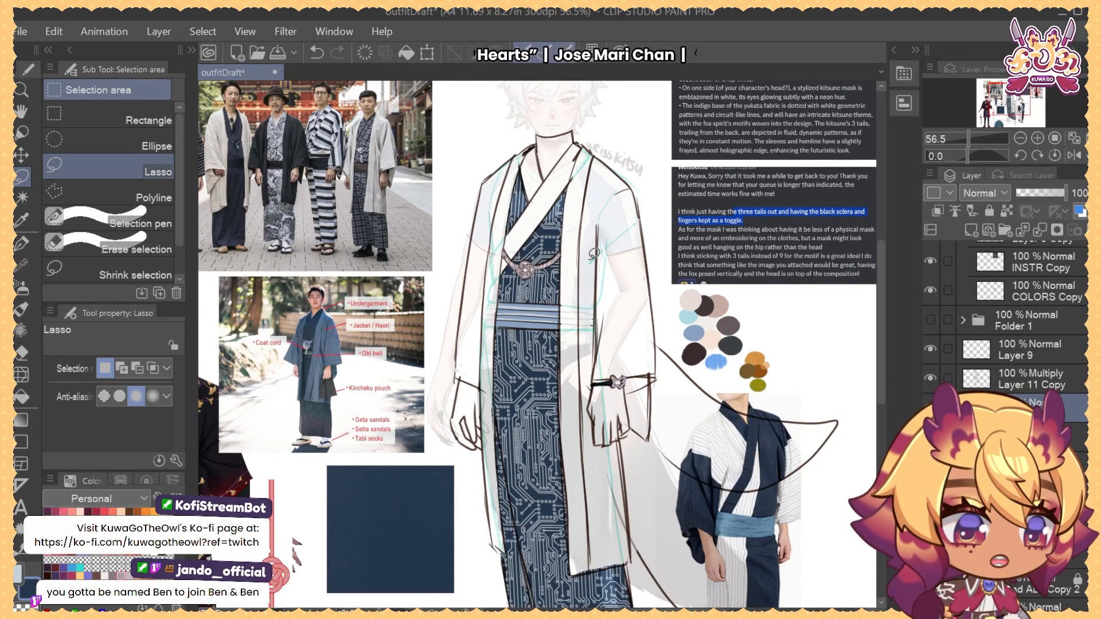
mouse_move(580, 154)
mouse_down()
mouse_move(570, 310)
mouse_move(575, 568)
mouse_move(634, 561)
mouse_move(624, 433)
mouse_move(599, 438)
mouse_move(591, 399)
mouse_move(615, 282)
mouse_move(617, 188)
mouse_move(584, 155)
mouse_up()
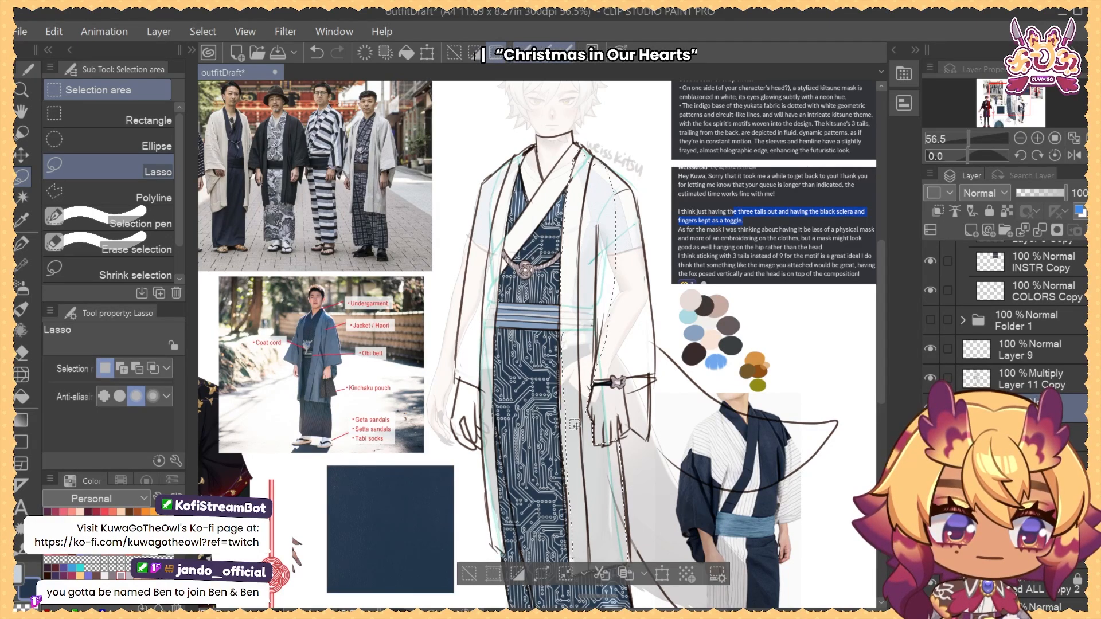
Sample the obi's light blue and fill the selected haori front panel with it
scroll(508, 317, up, 5)
key(b)
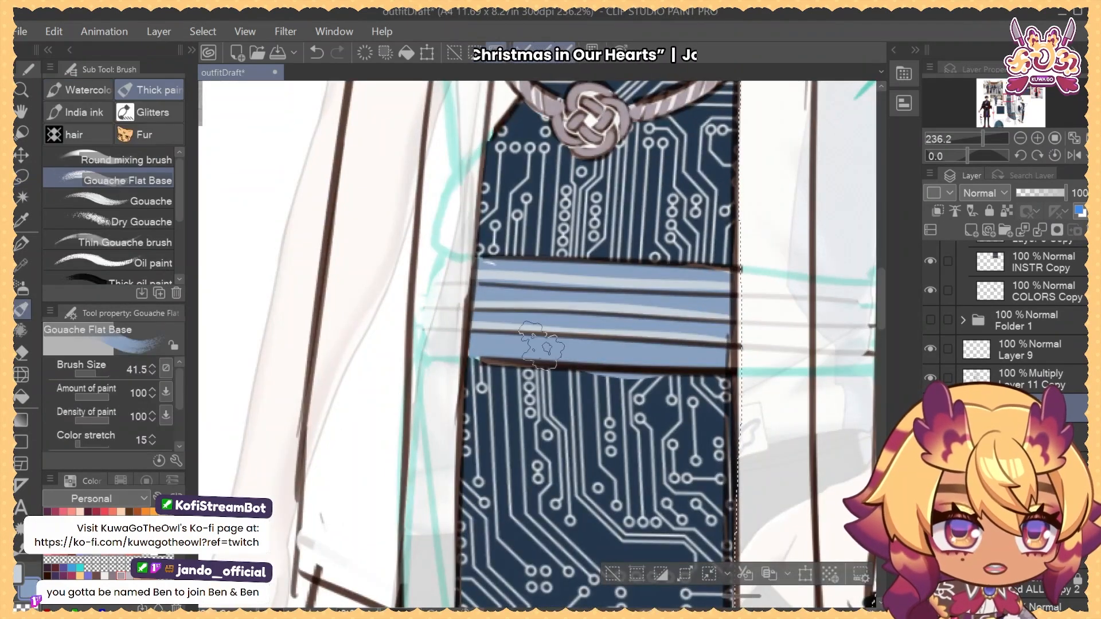
scroll(541, 344, down, 4)
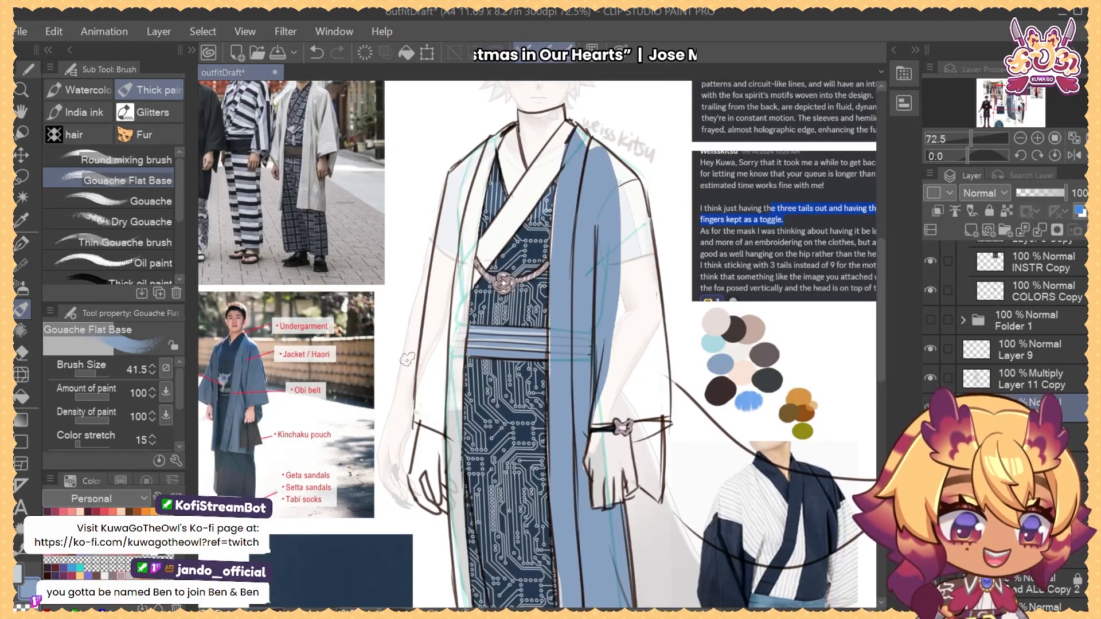
key(comma)
drag(598, 438, 582, 345)
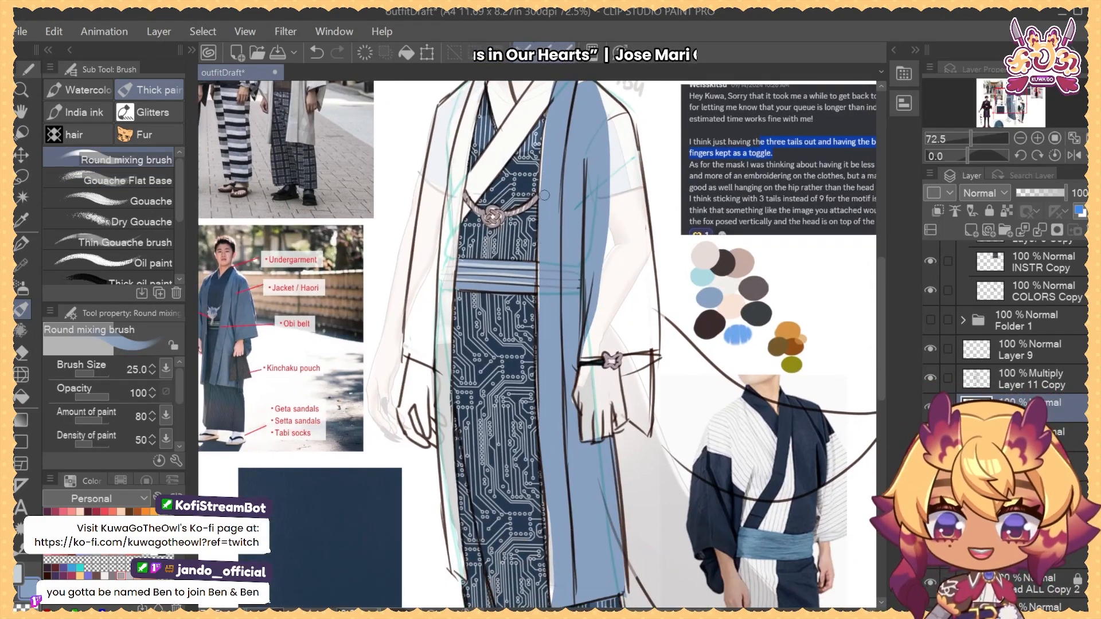
Lasso the unfilled strip along the haori's inner front edge, and add the sleeve above the knotted wristband to the selection
key(m)
drag(540, 221, 549, 389)
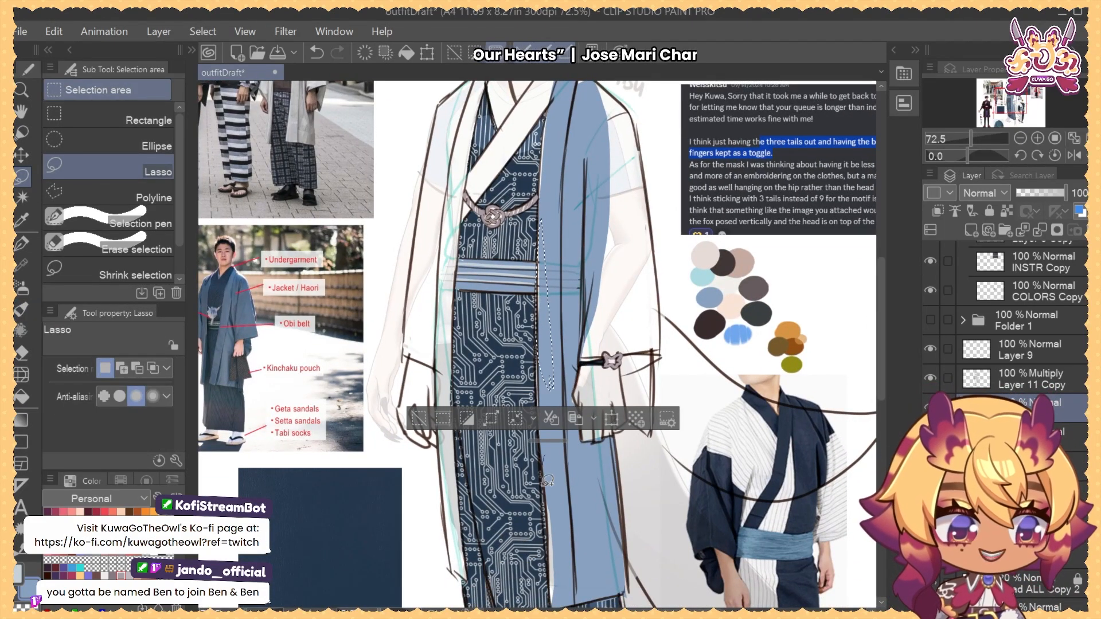
drag(548, 481, 551, 492)
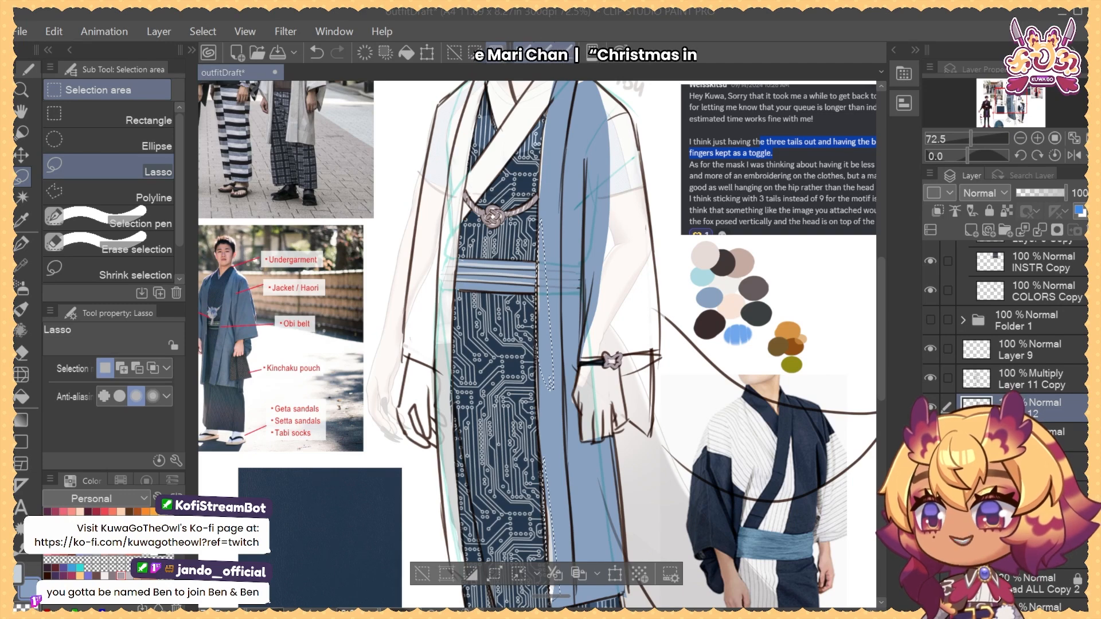
scroll(609, 192, up, 3)
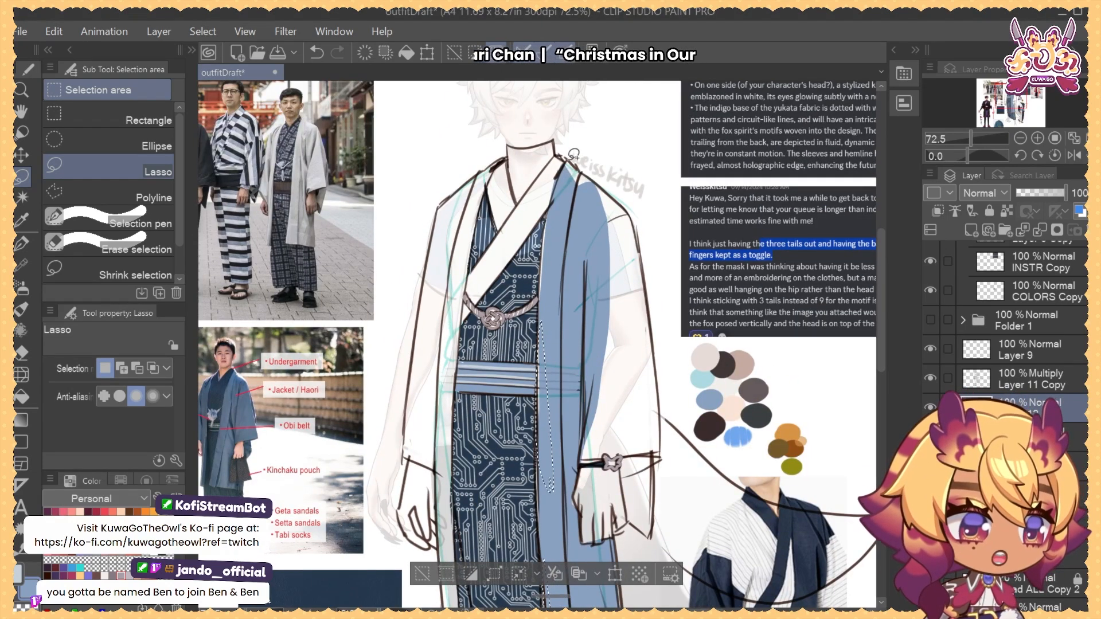
drag(558, 333, 545, 258)
mouse_move(586, 160)
mouse_down()
mouse_move(635, 220)
mouse_move(651, 316)
mouse_move(664, 420)
mouse_move(647, 524)
mouse_move(631, 521)
mouse_move(585, 257)
mouse_up()
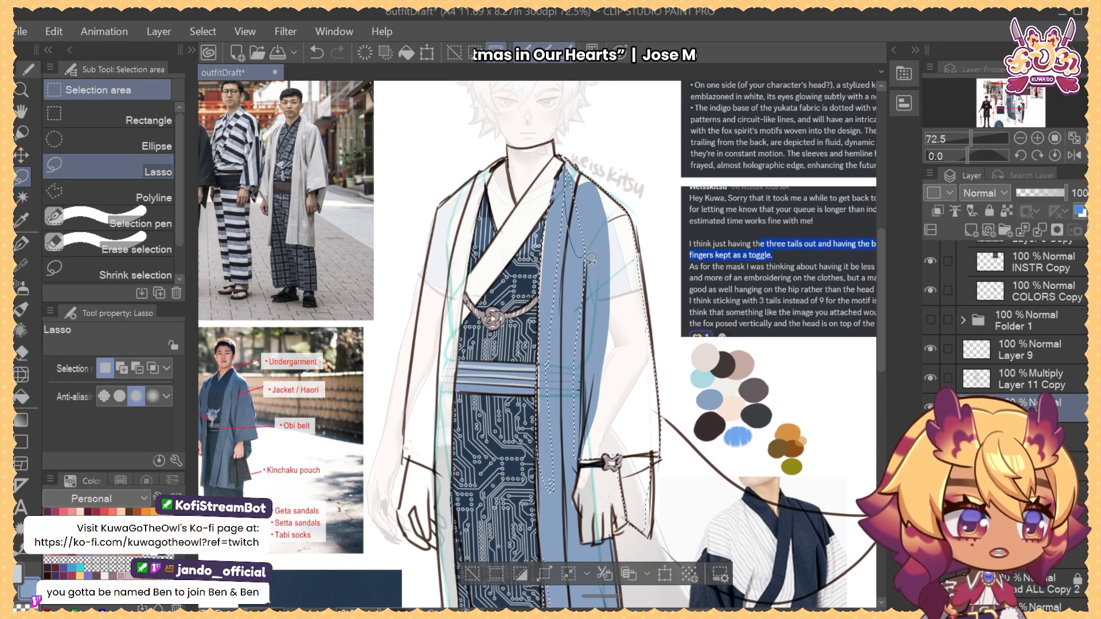
drag(570, 448, 570, 315)
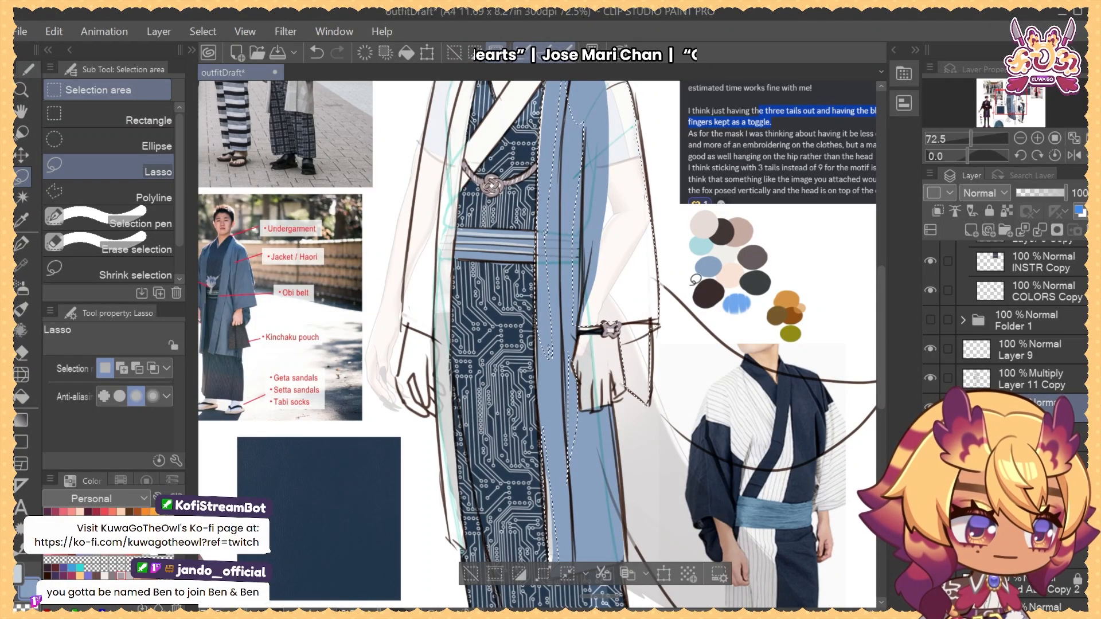
Fill the selected strip and sleeve with the light blue, and patch the sleeve's outer edge
key(alt+BackSpace)
key(ctrl+d)
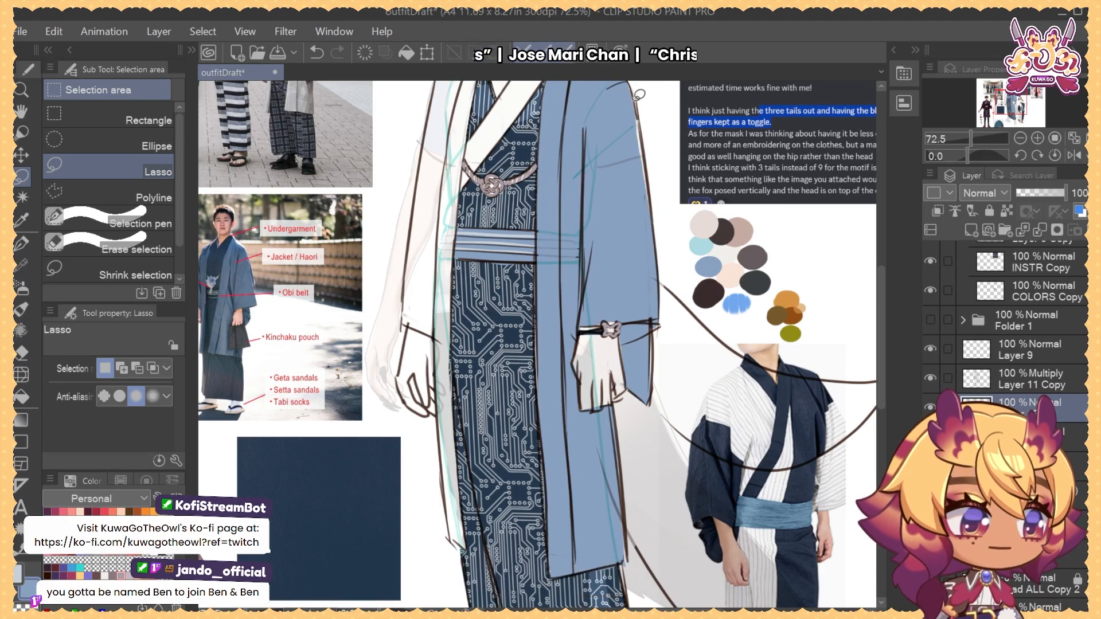
scroll(602, 167, up, 3)
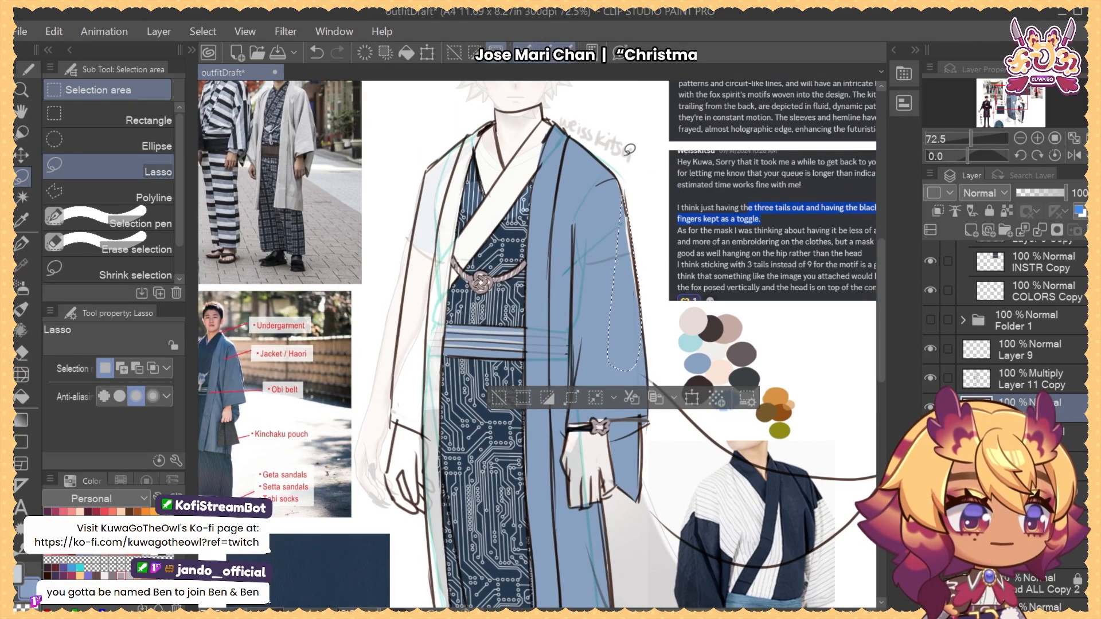
scroll(629, 149, down, 4)
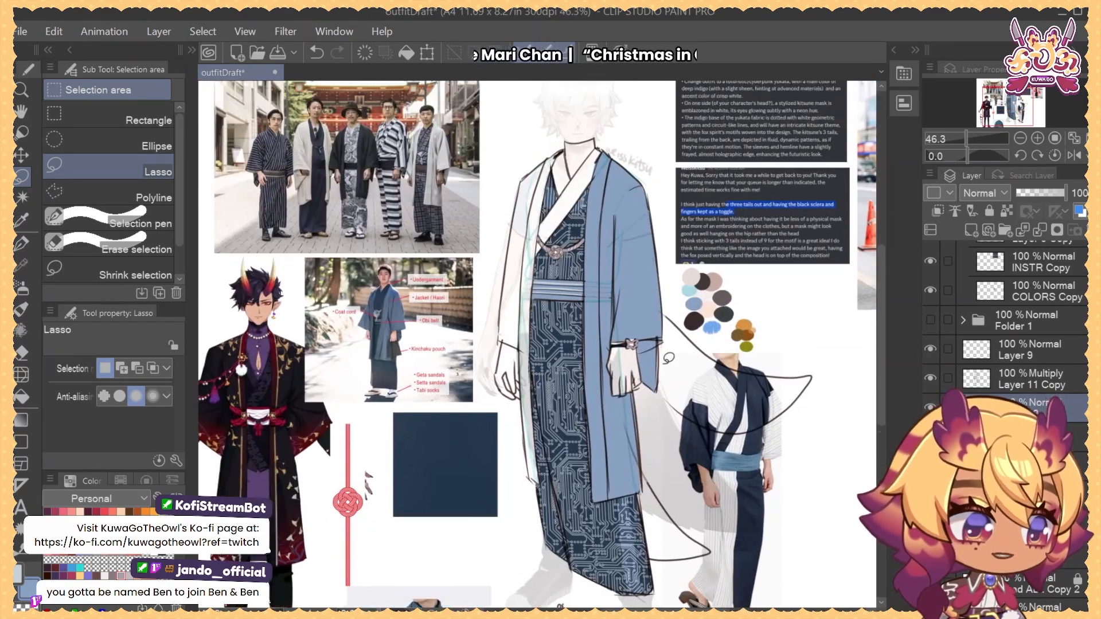
scroll(567, 187, up, 2)
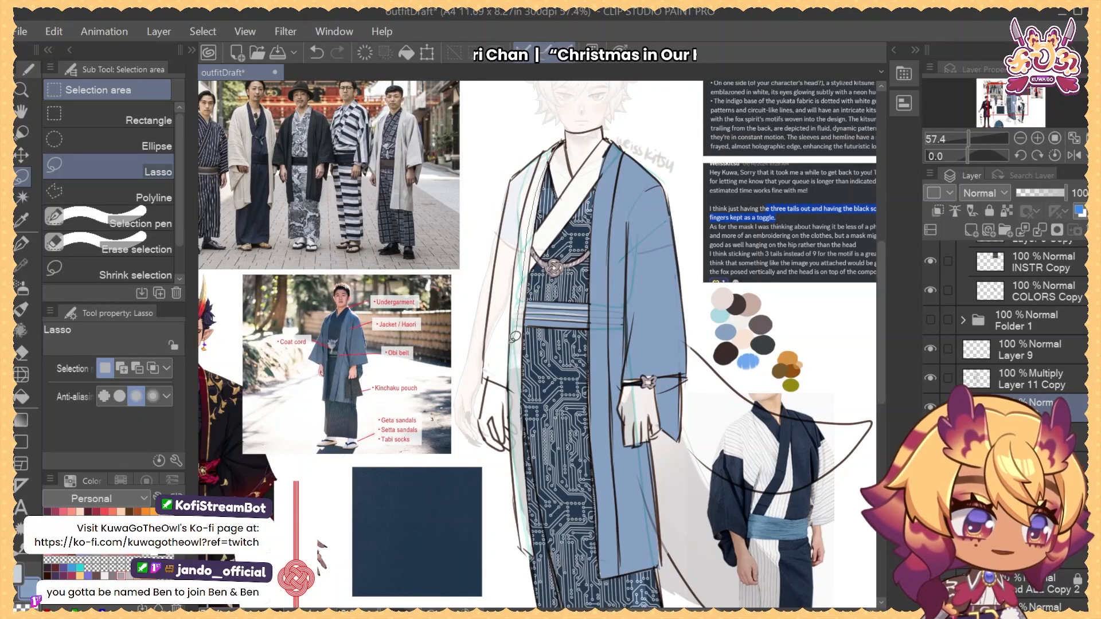
Lasso the opposite side of the haori, including shoulder, sleeve and front panel down to the hem, and fill it with the same light blue
drag(506, 224, 529, 172)
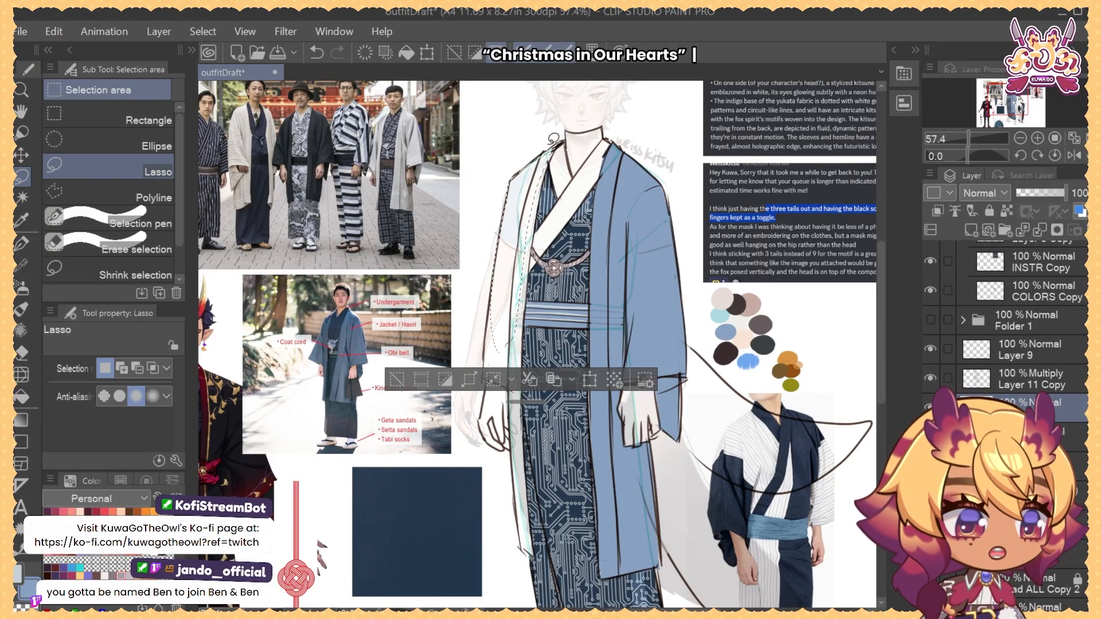
mouse_move(525, 167)
mouse_down()
mouse_move(569, 138)
mouse_move(537, 179)
mouse_move(556, 175)
mouse_move(557, 148)
mouse_up()
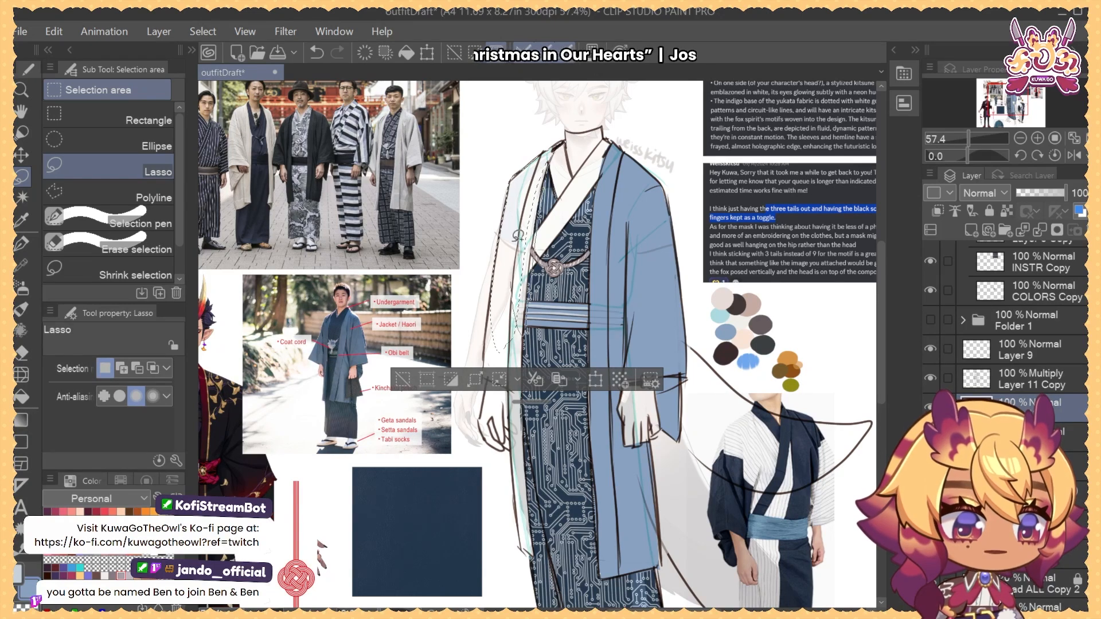
scroll(557, 148, up, 3)
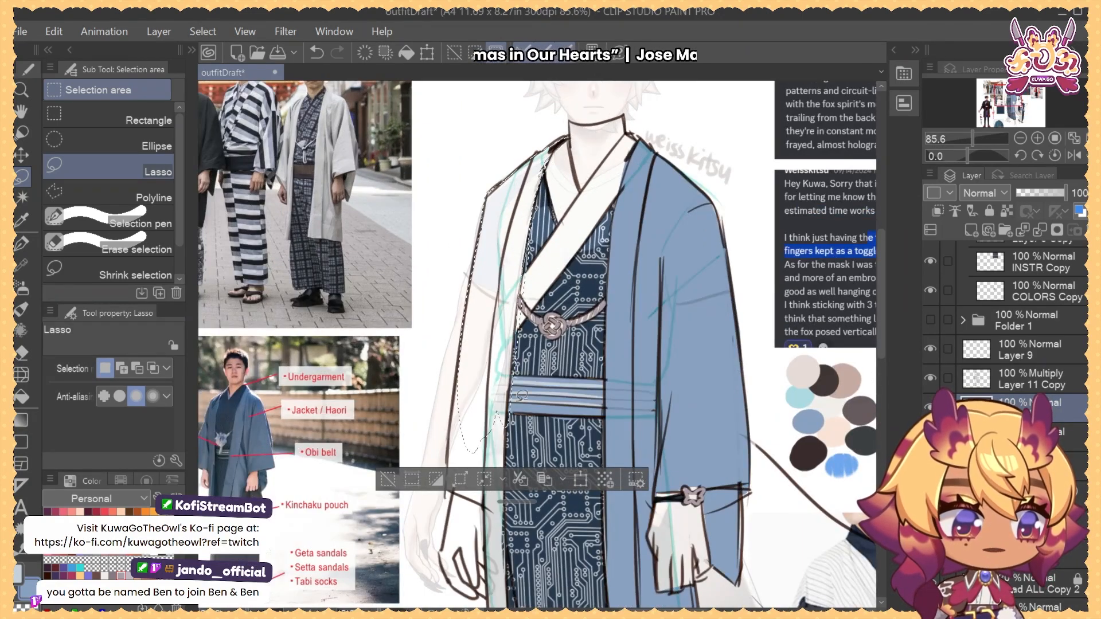
mouse_move(523, 450)
mouse_down()
mouse_move(544, 352)
mouse_move(523, 421)
mouse_move(473, 393)
mouse_move(472, 371)
mouse_up()
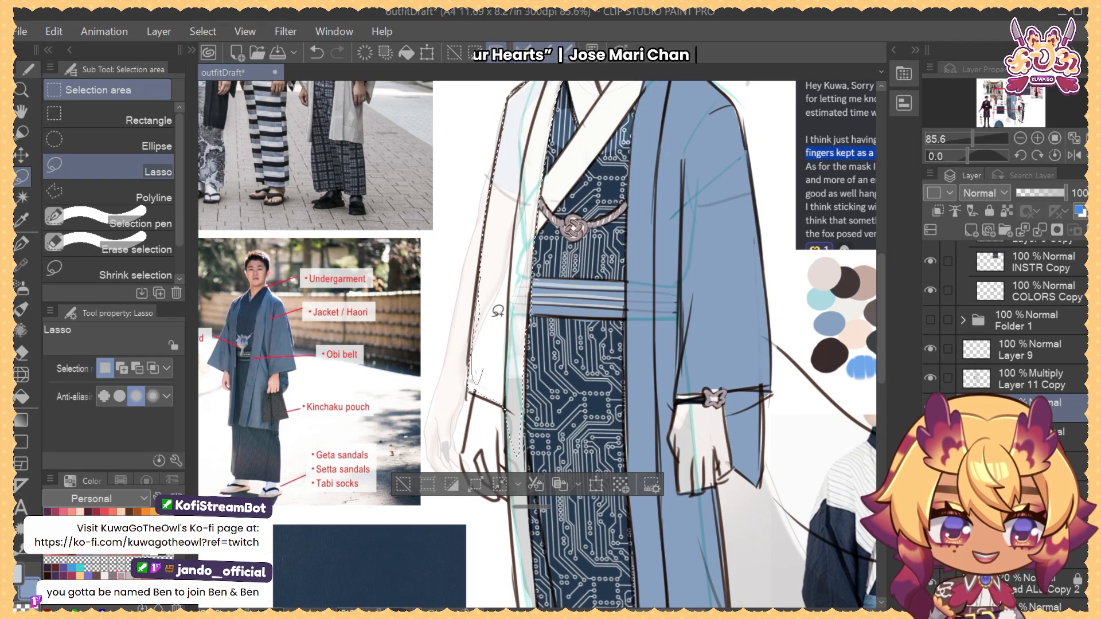
scroll(518, 458, down, 3)
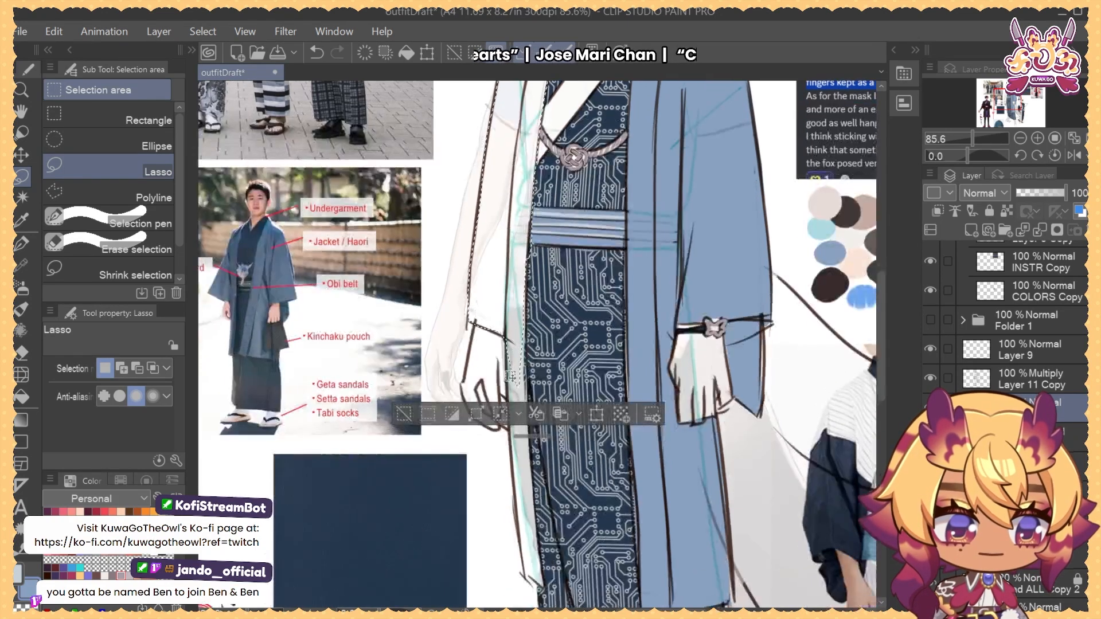
mouse_move(518, 459)
mouse_down()
mouse_move(536, 519)
mouse_move(529, 399)
mouse_move(513, 416)
mouse_move(519, 528)
mouse_move(544, 541)
mouse_move(536, 533)
mouse_up()
scroll(529, 274, down, 1)
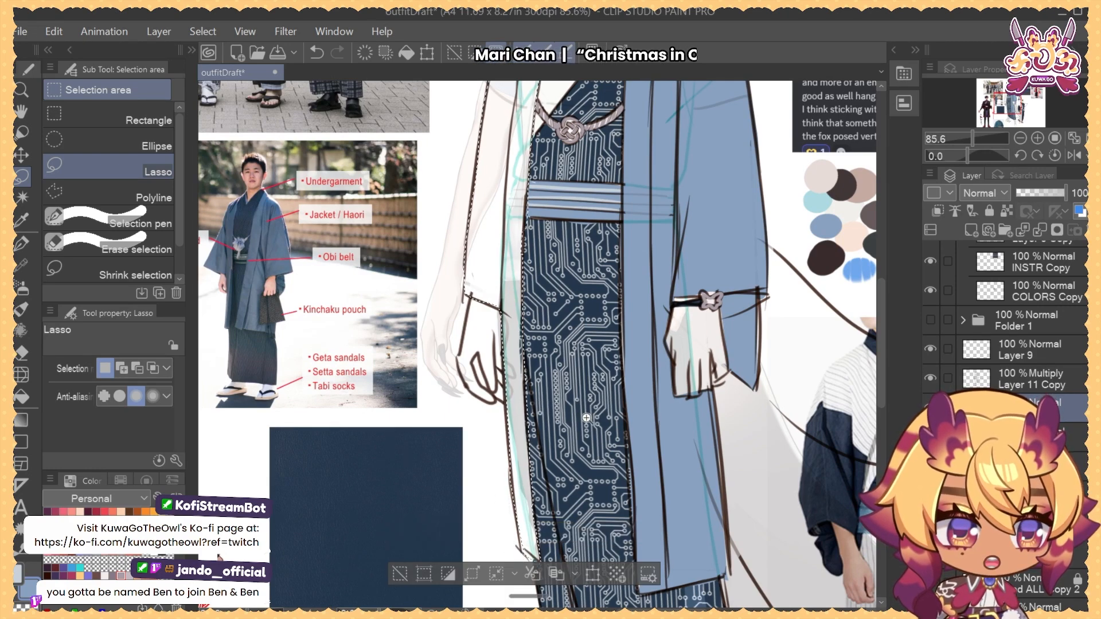
scroll(588, 418, down, 2)
drag(687, 276, 661, 301)
key(alt+Delete)
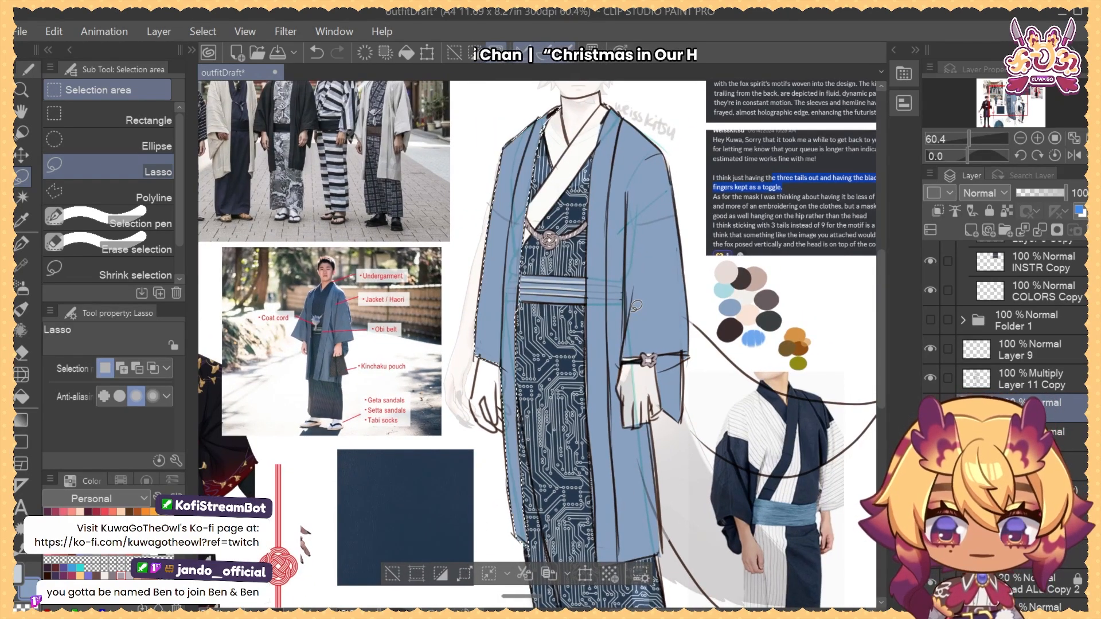
Clean up the haori's light blue fill by lassoing small areas along its edges and deleting the spill
key(ctrl+d)
drag(607, 343, 589, 407)
scroll(524, 190, up, 6)
mouse_move(571, 152)
mouse_down()
mouse_move(506, 290)
mouse_move(567, 154)
mouse_up()
key(ctrl+d)
mouse_move(495, 198)
mouse_down()
mouse_move(539, 137)
mouse_move(492, 199)
mouse_up()
key(Delete)
key(ctrl+d)
scroll(648, 133, down, 7)
mouse_move(723, 291)
mouse_down()
mouse_move(724, 311)
mouse_move(652, 347)
mouse_move(682, 302)
mouse_up()
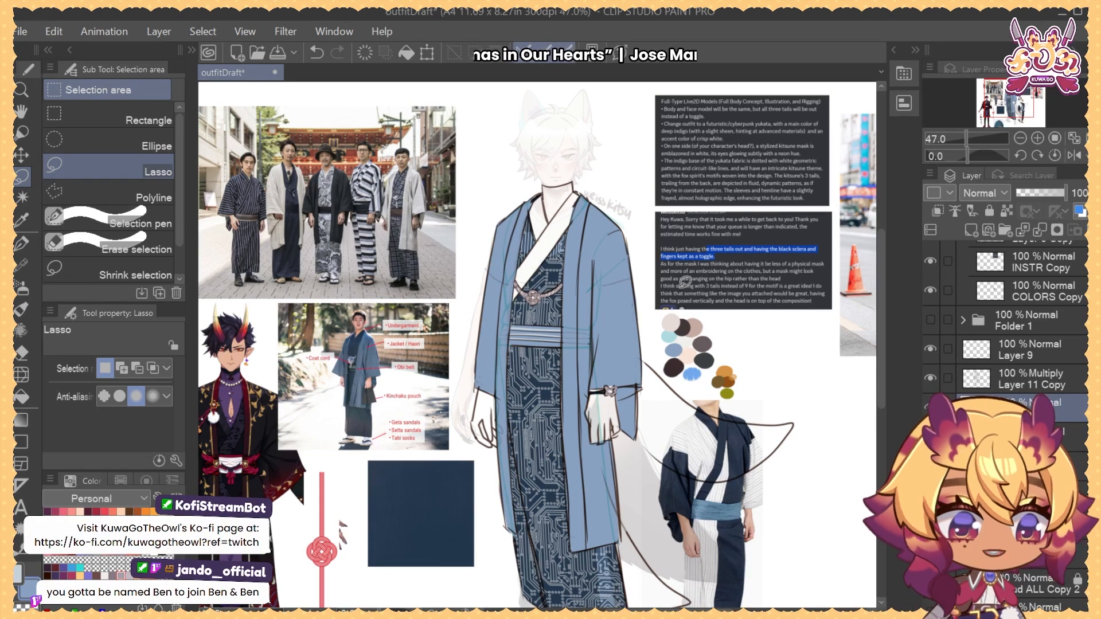
Paint overlapping light blue, pale blue-grey and dark navy swatches beside the haori's shoulder with the G-pen at size 46.5
click(1007, 212)
key(p)
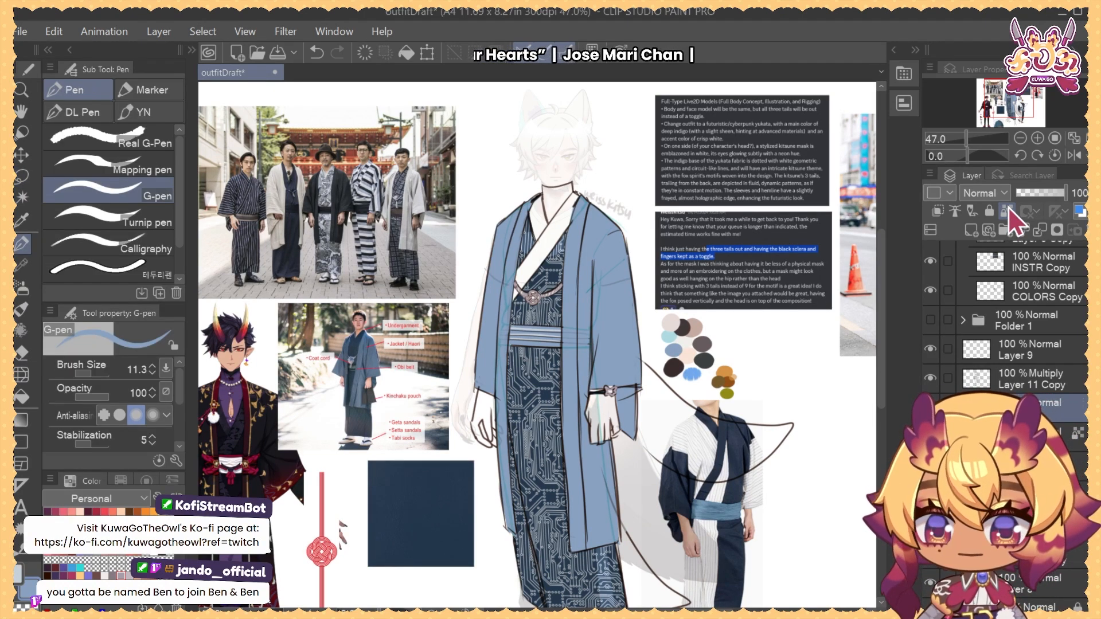
drag(492, 199, 497, 198)
click(491, 197)
key(x)
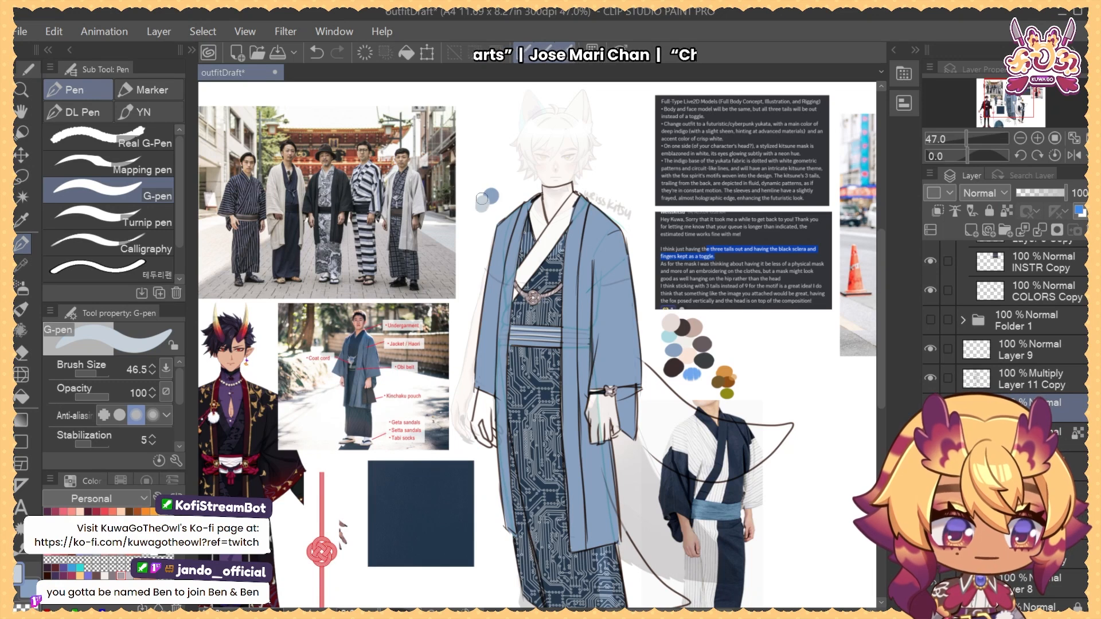
click(120, 480)
click(63, 493)
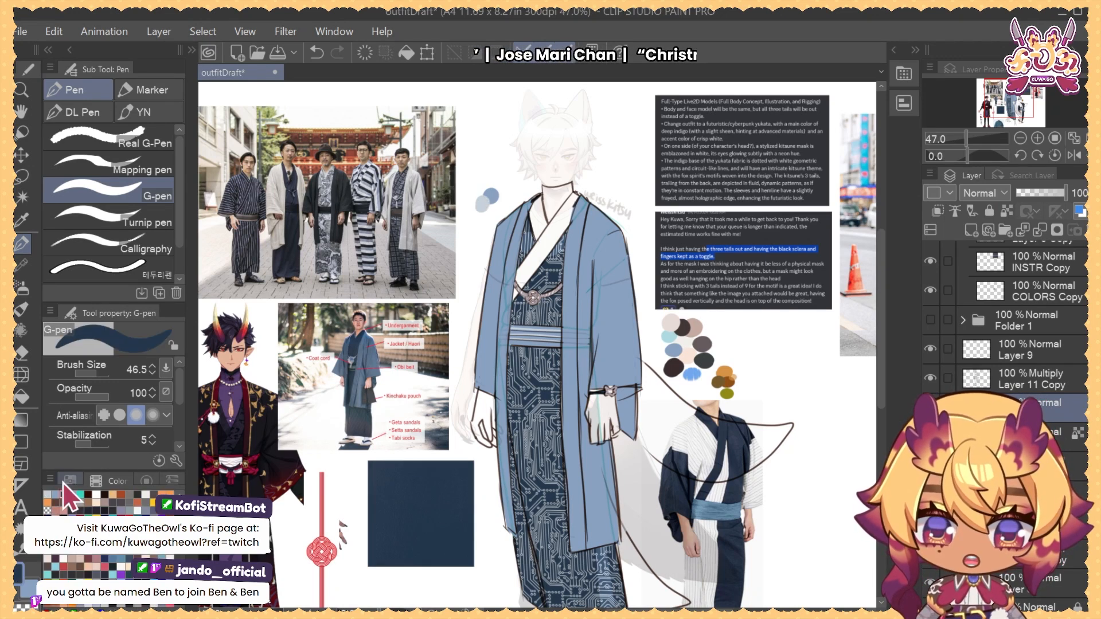
click(479, 190)
Set the layer above the swatches to Color blending mode and fill it with black to preview the outfit in greyscale
scroll(1076, 401, up, 1)
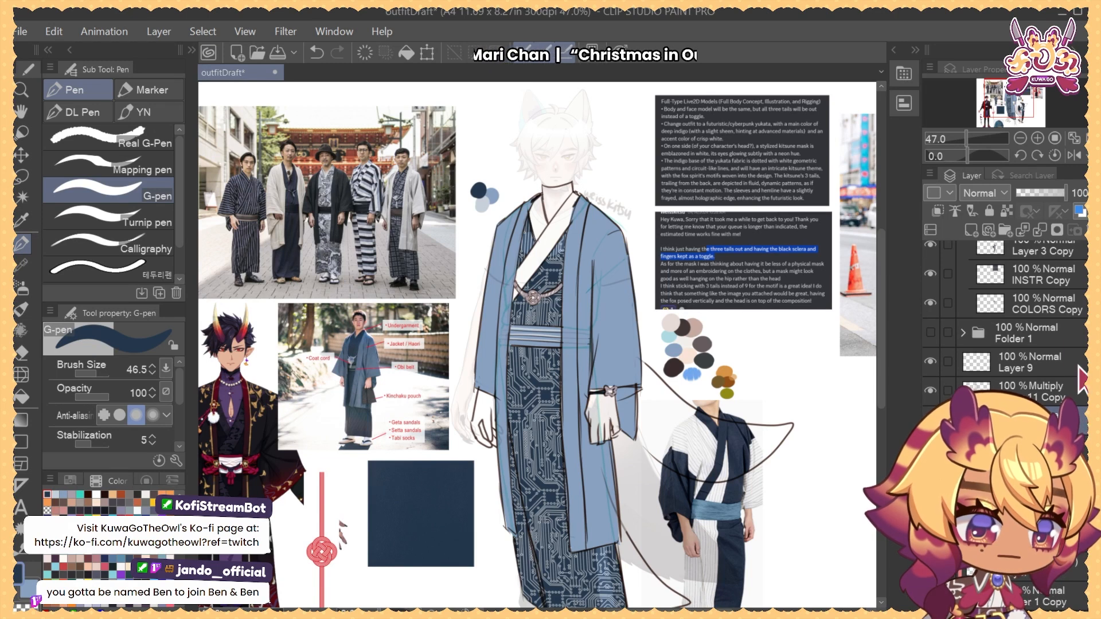
click(984, 193)
scroll(990, 286, down, 3)
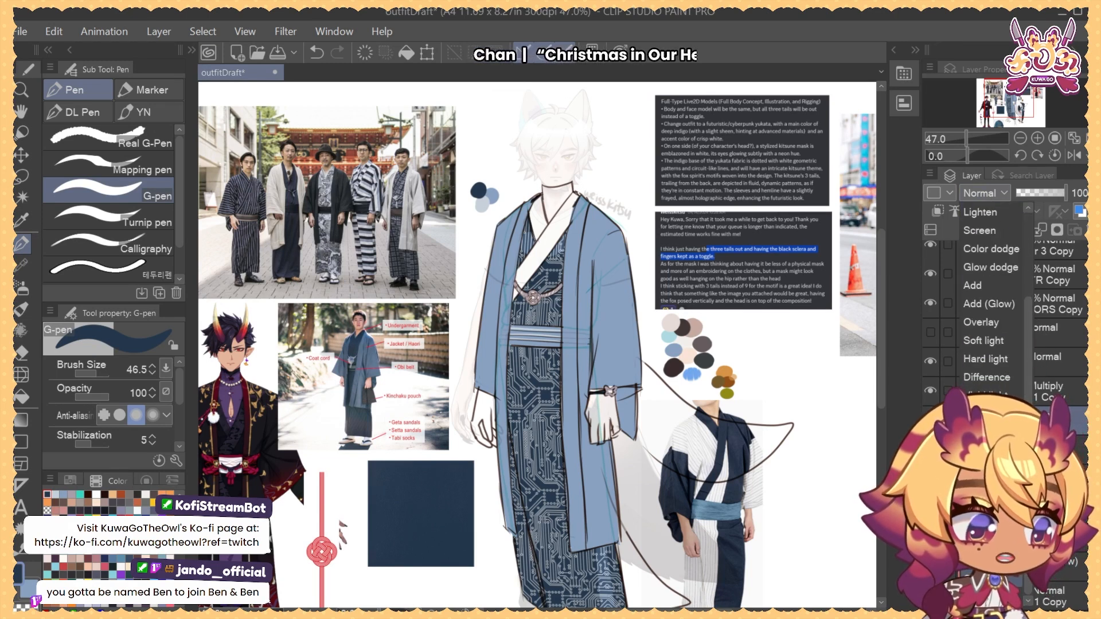
click(979, 579)
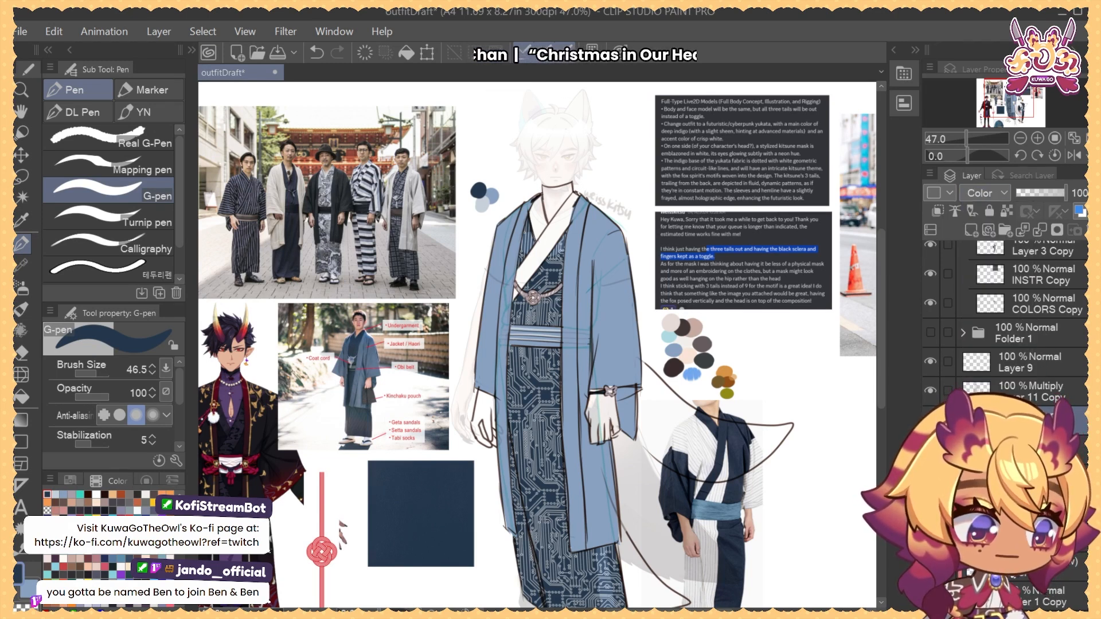
click(70, 481)
click(162, 556)
click(163, 546)
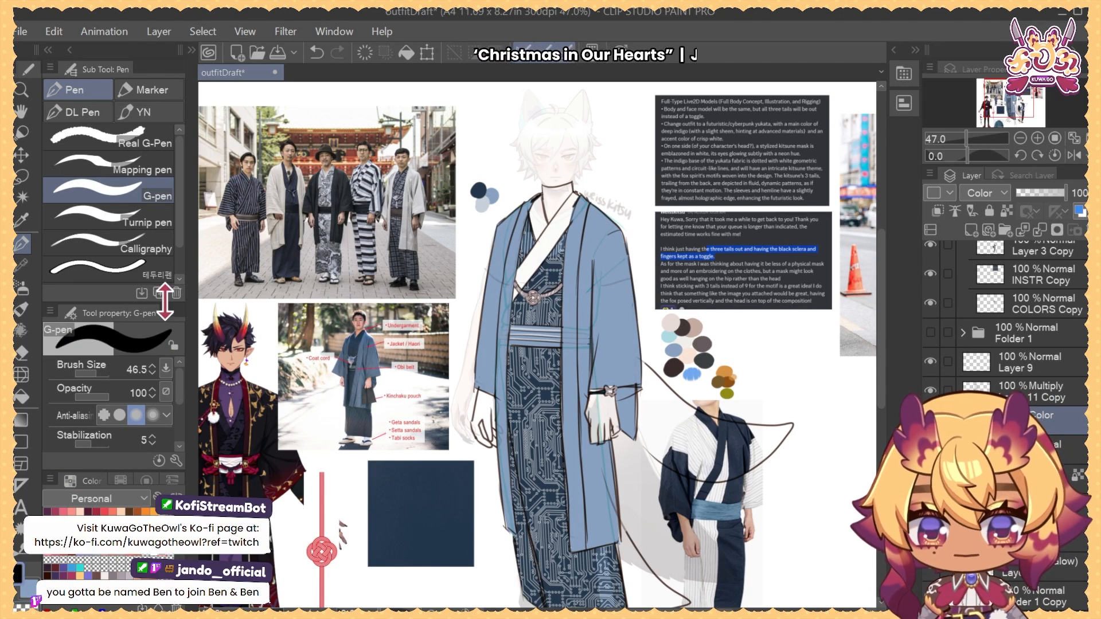
key(alt+Delete)
drag(498, 177, 531, 172)
drag(544, 252, 553, 327)
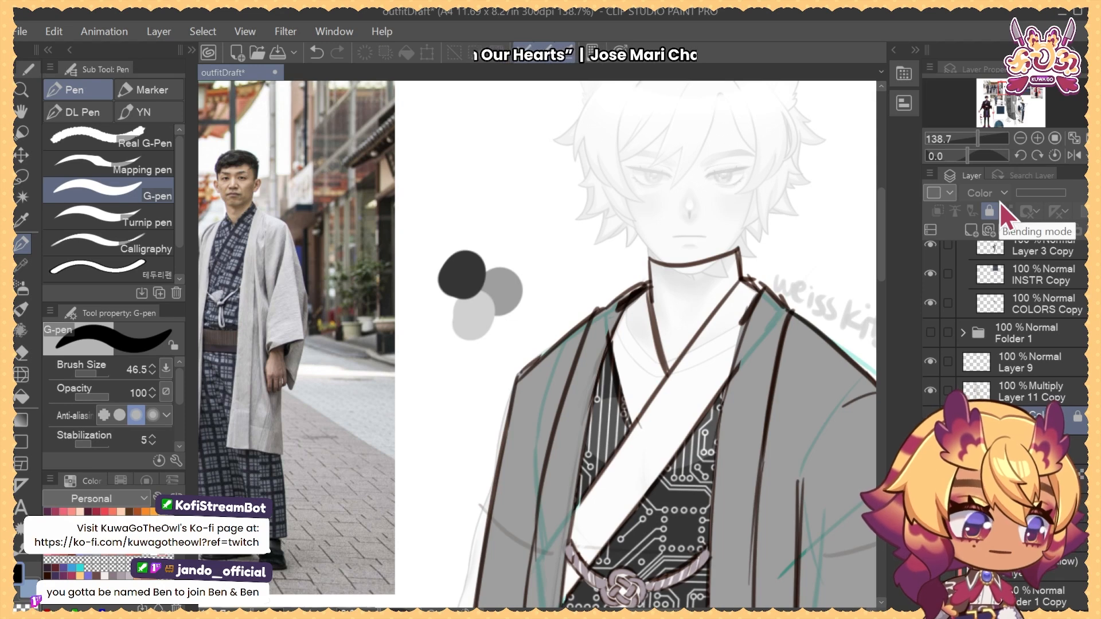
Lock the black Color layer and hide it to view the outfit in colour
click(990, 211)
click(1036, 445)
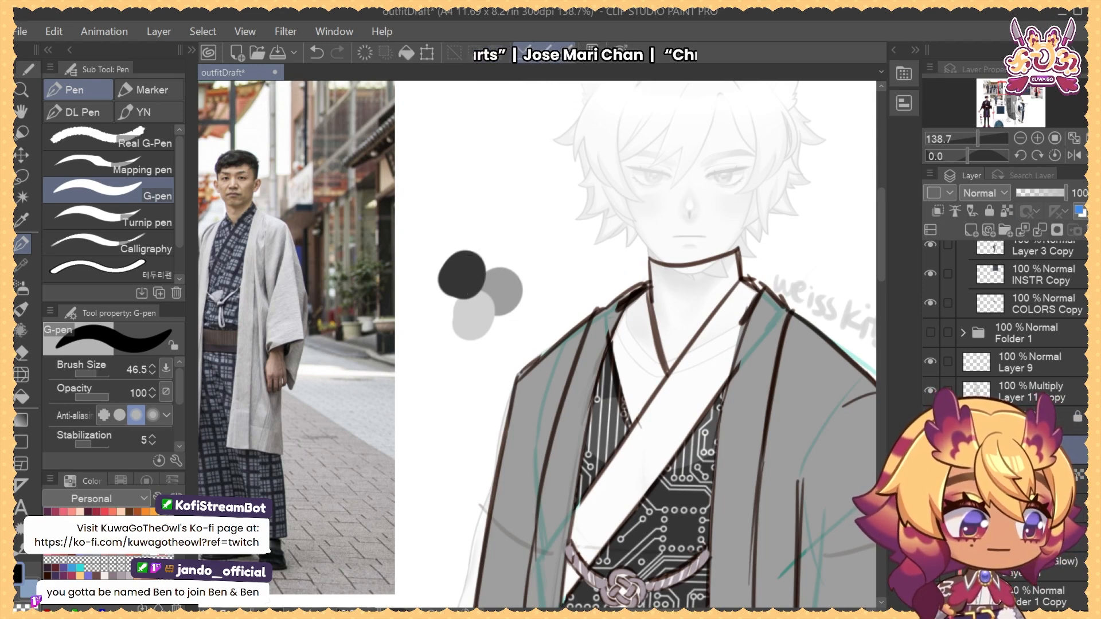
click(1036, 418)
click(930, 420)
On the swatch layer, sample the light blue, set the brush opacity to 50 and paint a dab overlapping the navy swatch
click(1036, 447)
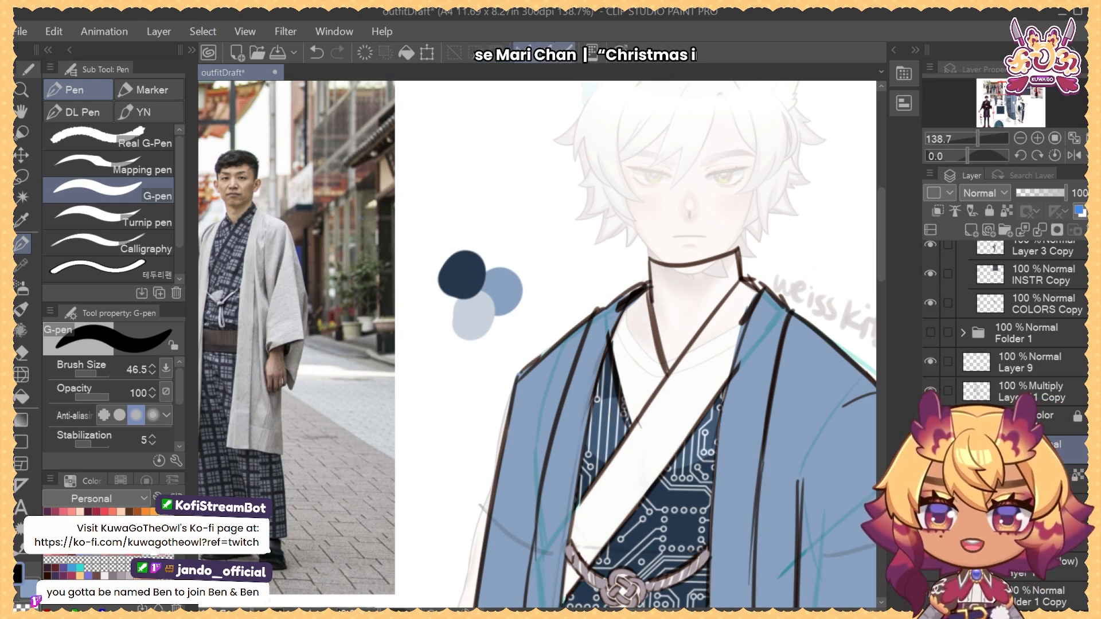
alt+click(507, 286)
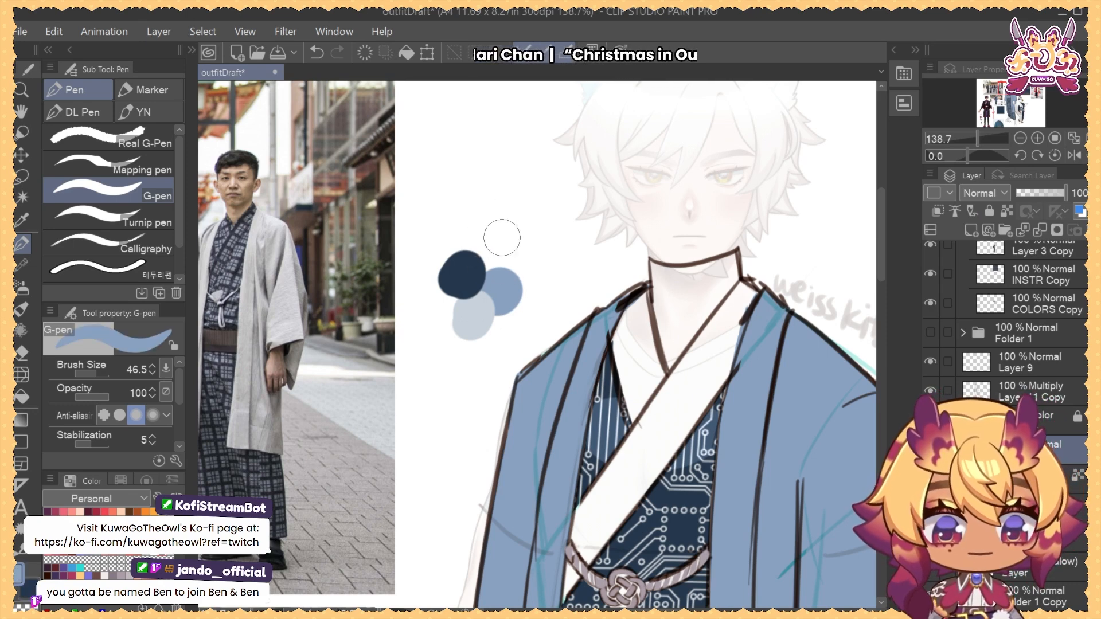
click(137, 399)
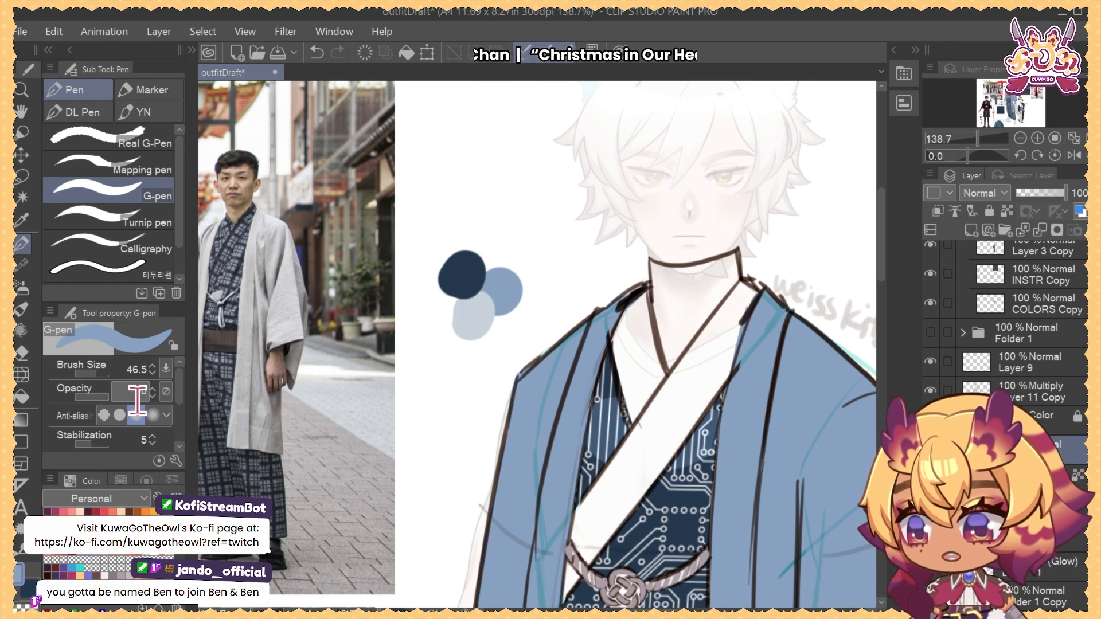
text(50)
key(Return)
click(475, 261)
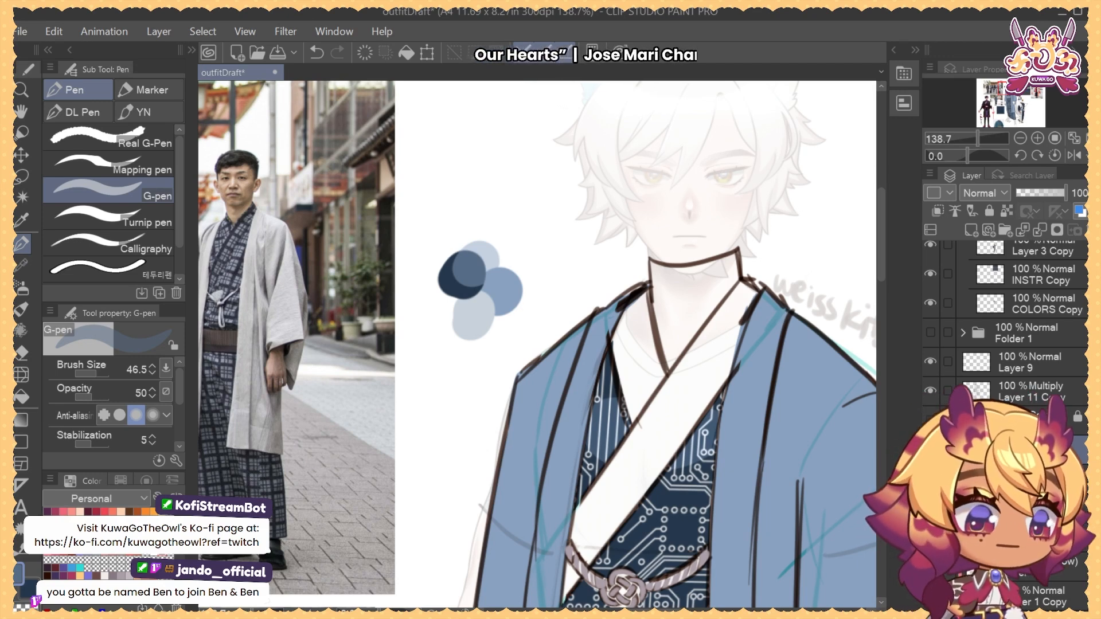
Hide the outfit's colour layers and toggle the enlarged character reference to compare its eye colours with the palette
scroll(1012, 332, down, 3)
click(930, 514)
click(1026, 515)
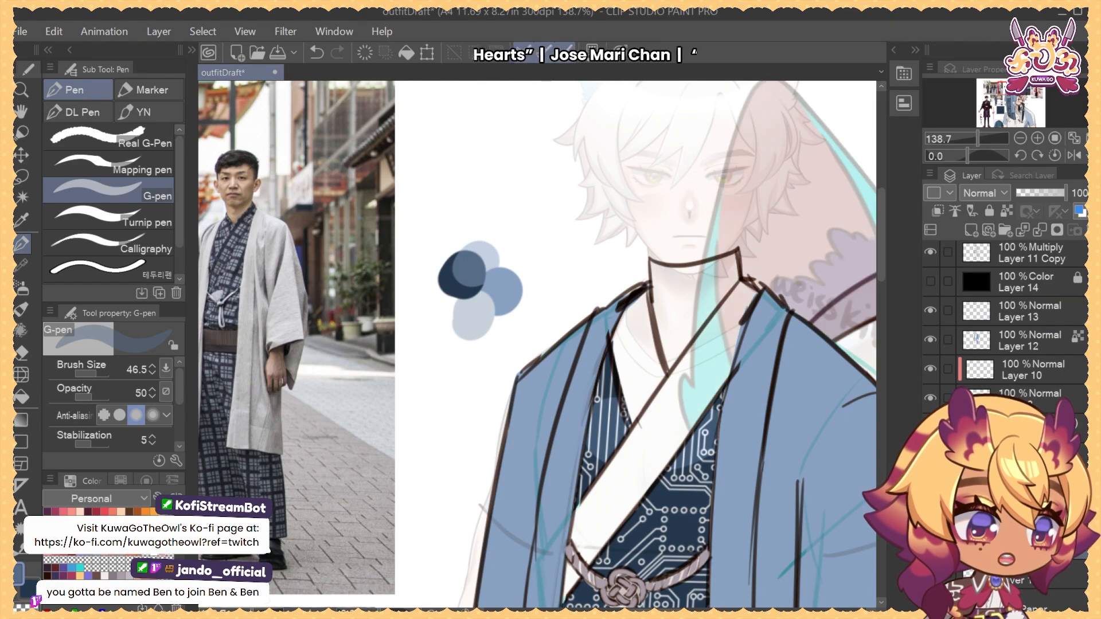
drag(751, 474, 576, 473)
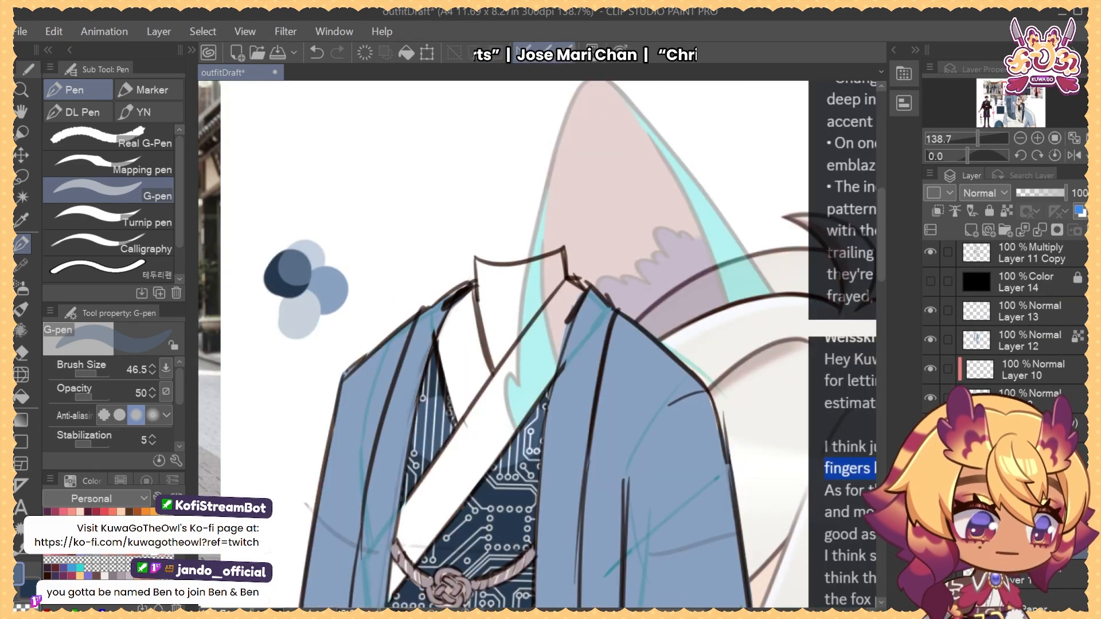
drag(930, 310, 929, 369)
drag(793, 528, 524, 231)
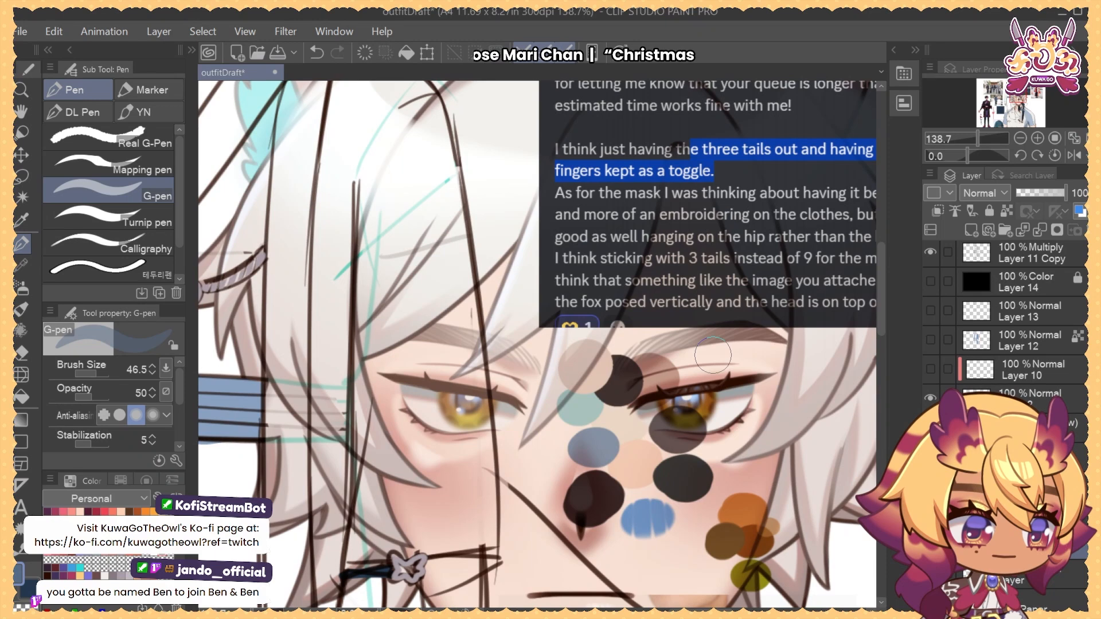
click(930, 544)
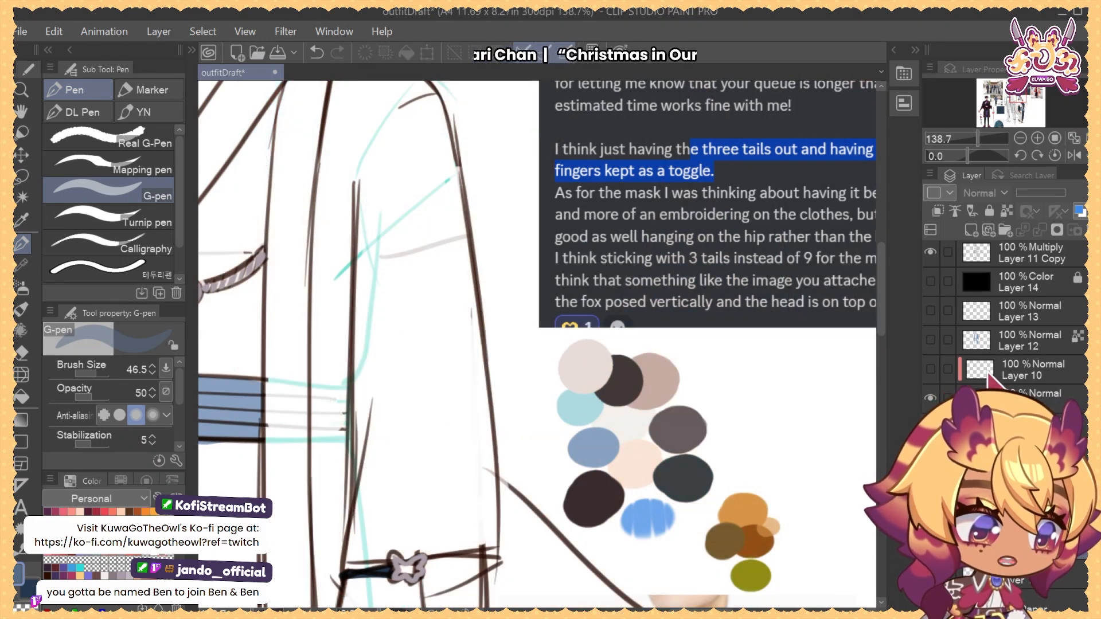
click(930, 544)
Sample the orange from the palette swatches and set the brush opacity back to 100
drag(760, 525, 768, 482)
alt+click(755, 453)
drag(600, 341, 609, 356)
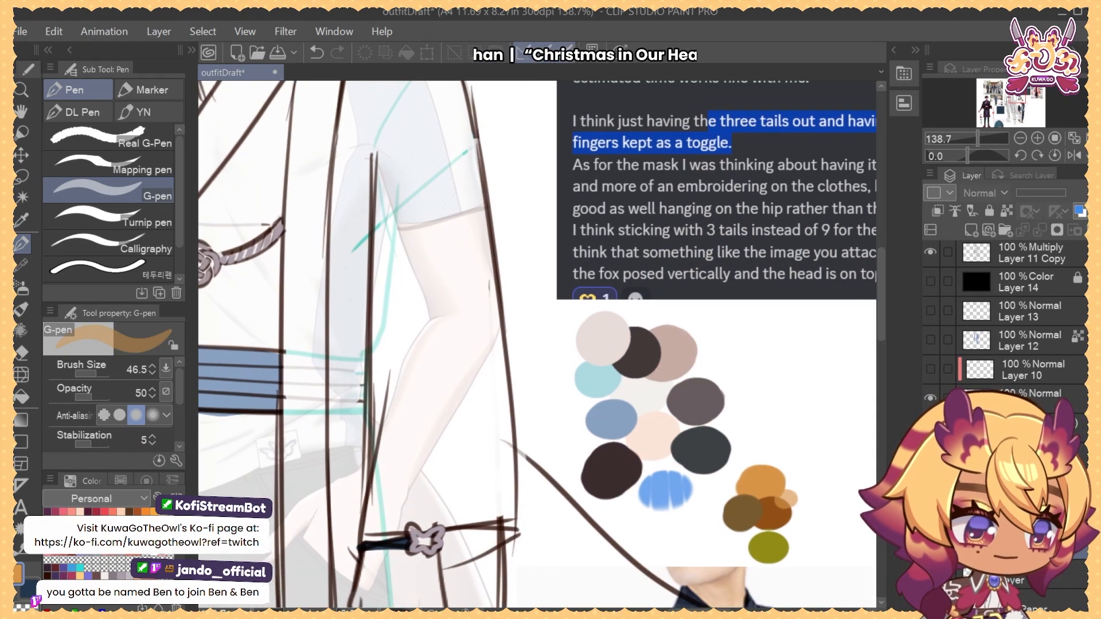
click(930, 544)
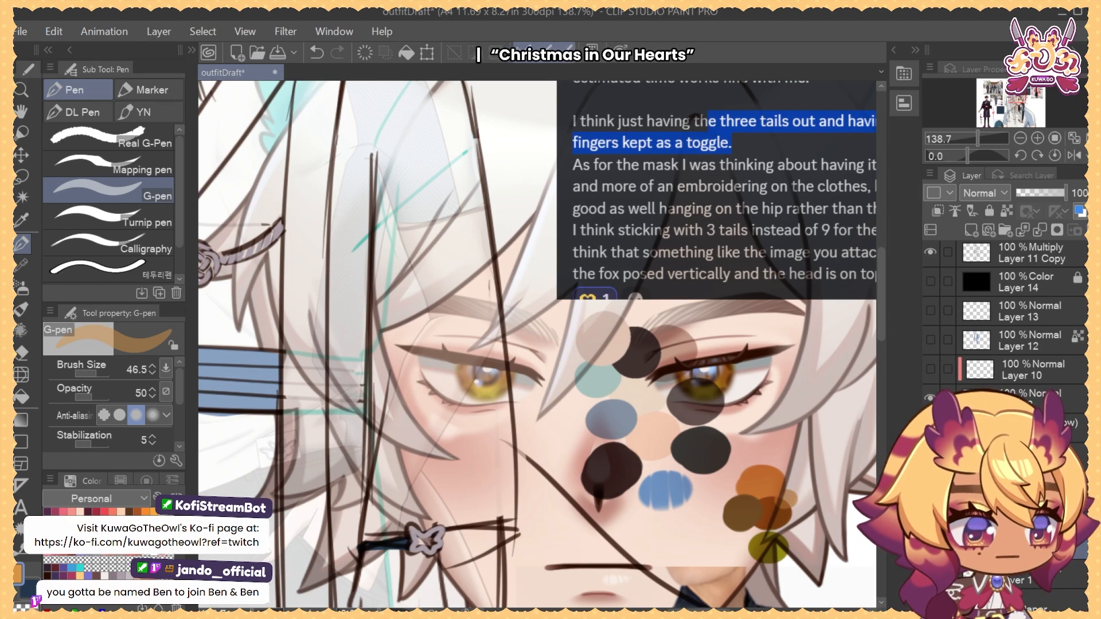
click(930, 544)
drag(408, 391, 643, 513)
drag(99, 395, 175, 369)
drag(596, 455, 516, 346)
scroll(1009, 401, up, 3)
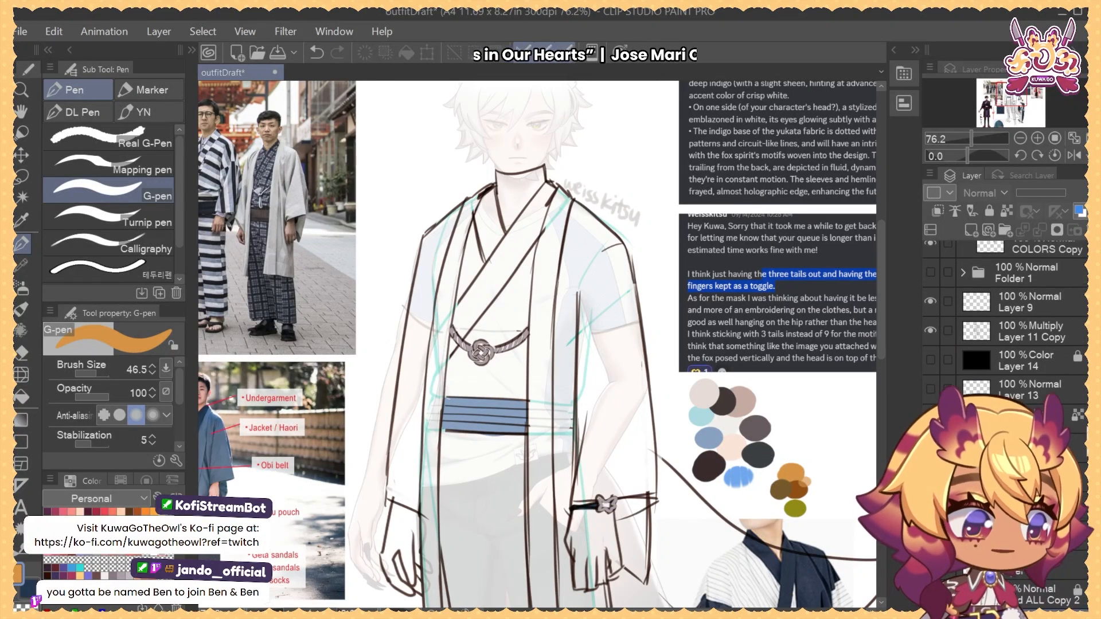
Recolour the braided cord and knots on Layer 9 with the sampled orange
scroll(1009, 401, down, 1)
click(930, 458)
click(930, 458)
click(1032, 458)
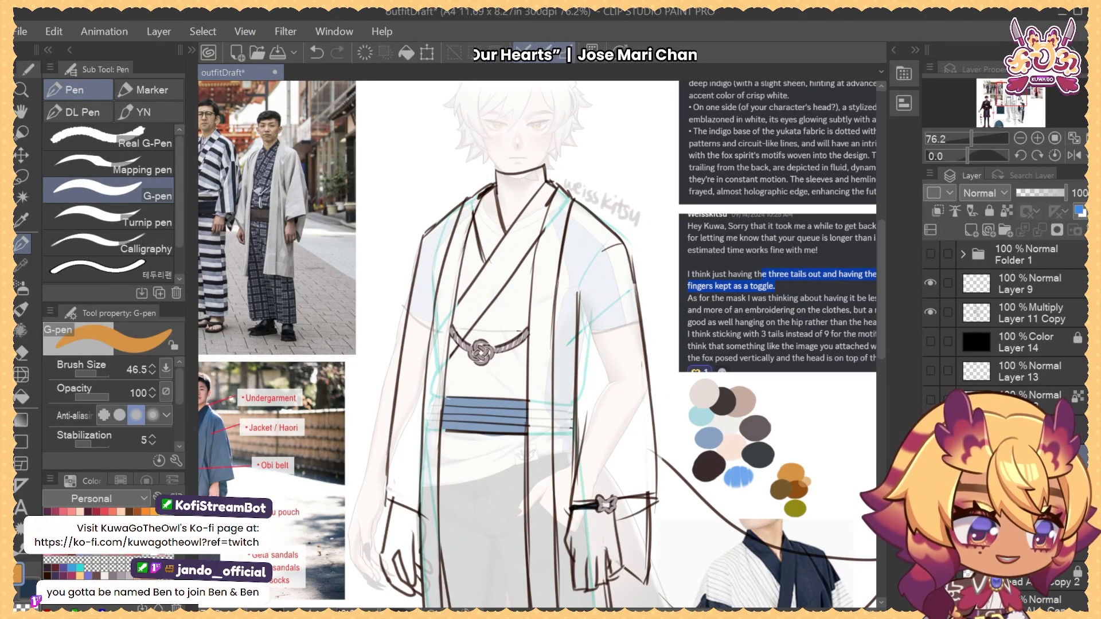
click(1032, 284)
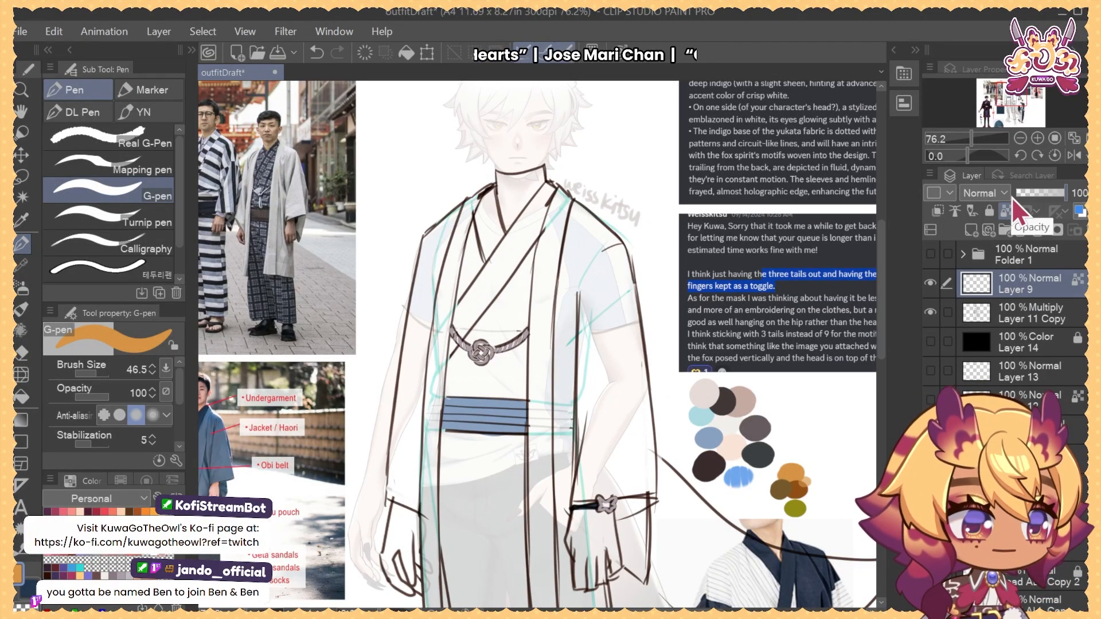
key(alt+Delete)
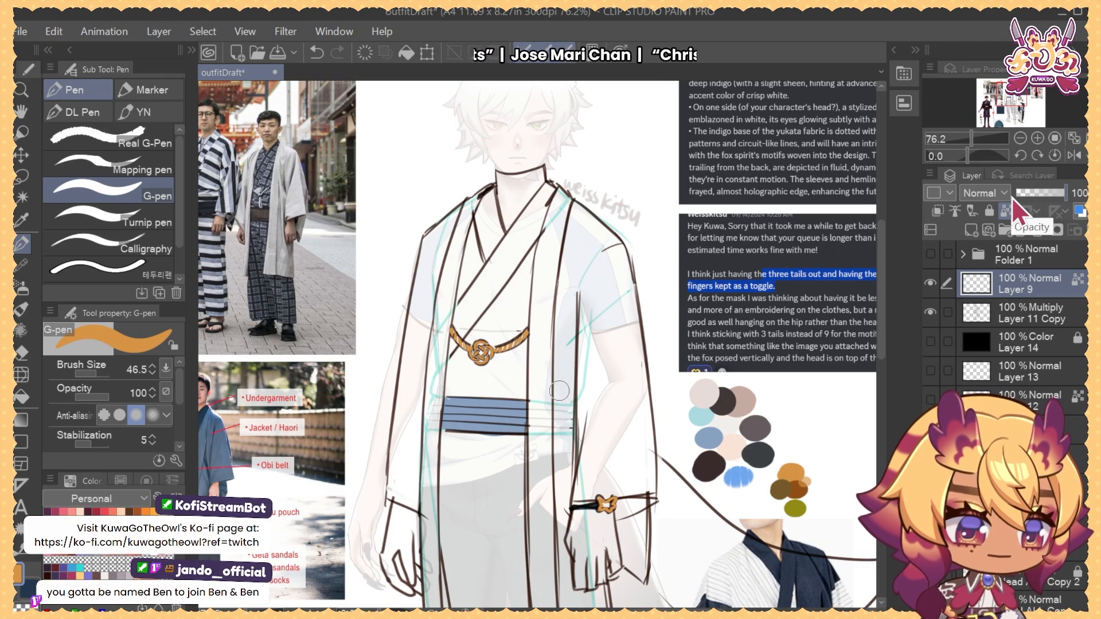
Show the outfit colours and the black Color layer again, and move the Color layer above Layer 9
click(929, 399)
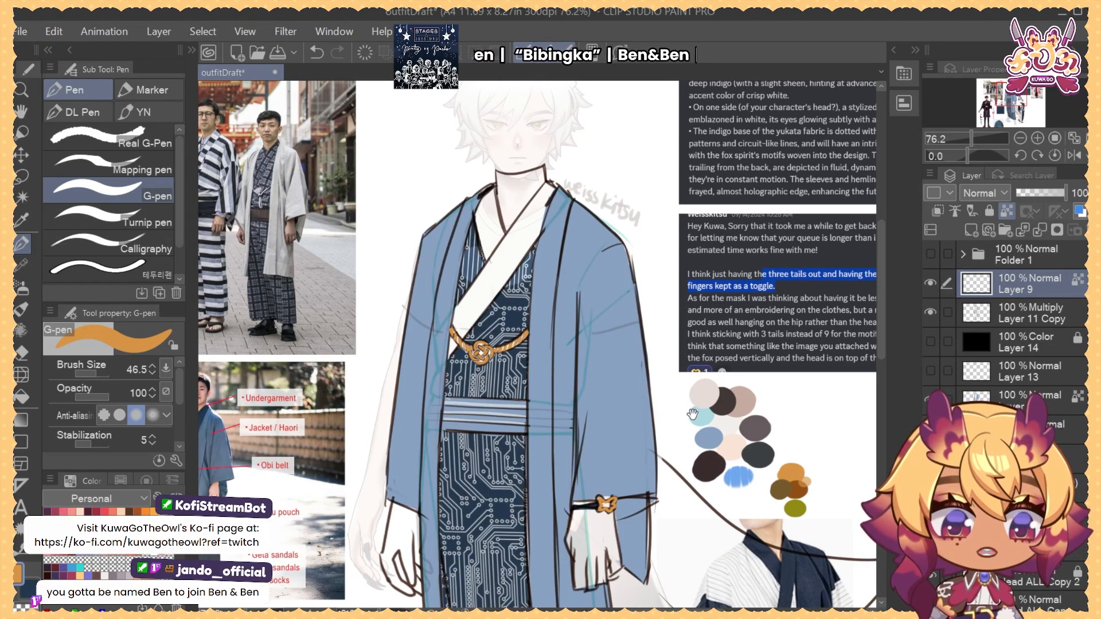
scroll(682, 403, down, 3)
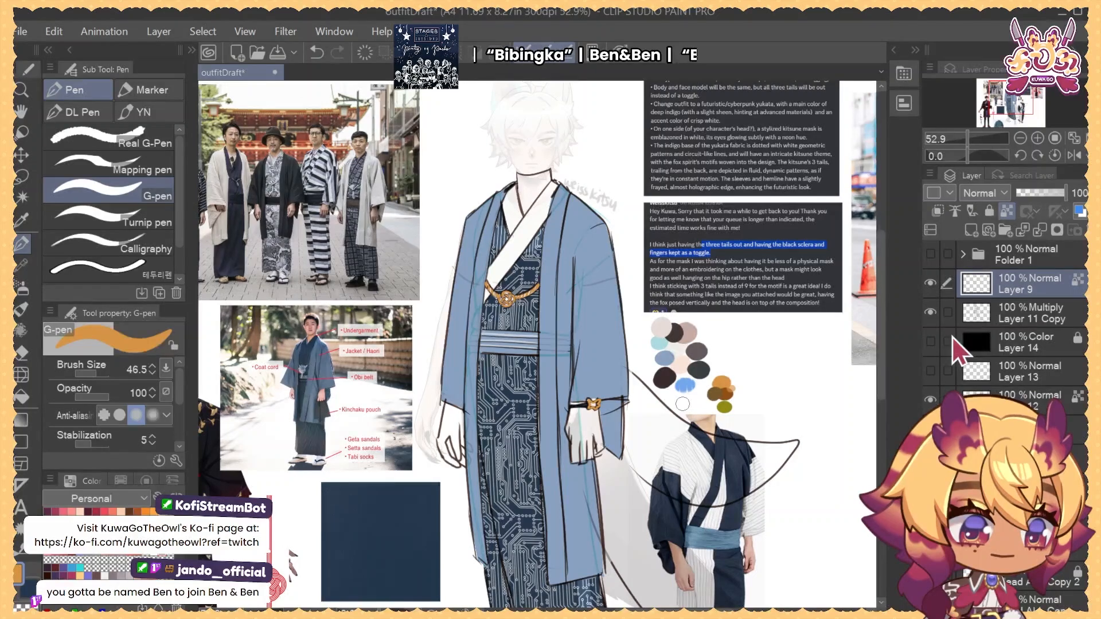
click(930, 341)
click(929, 372)
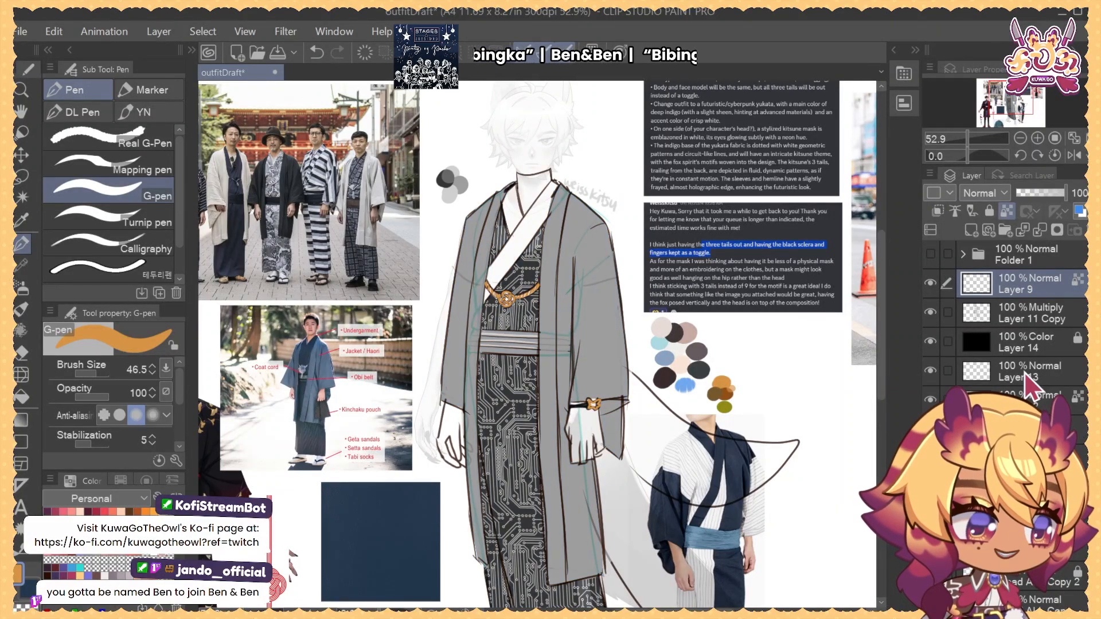
drag(1031, 344, 1033, 271)
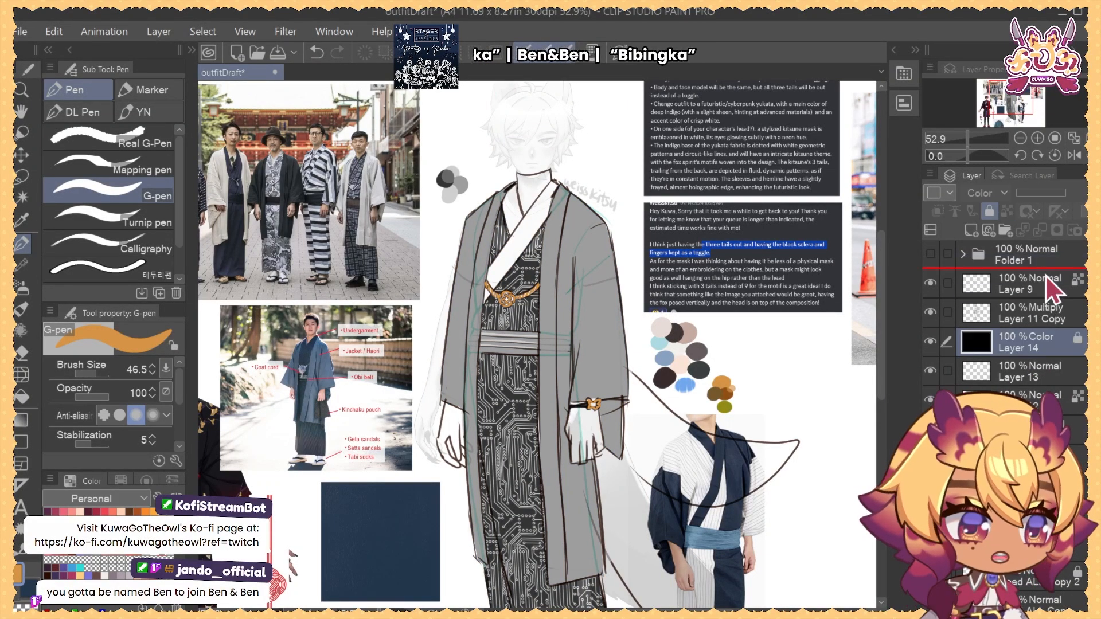
drag(669, 257, 691, 303)
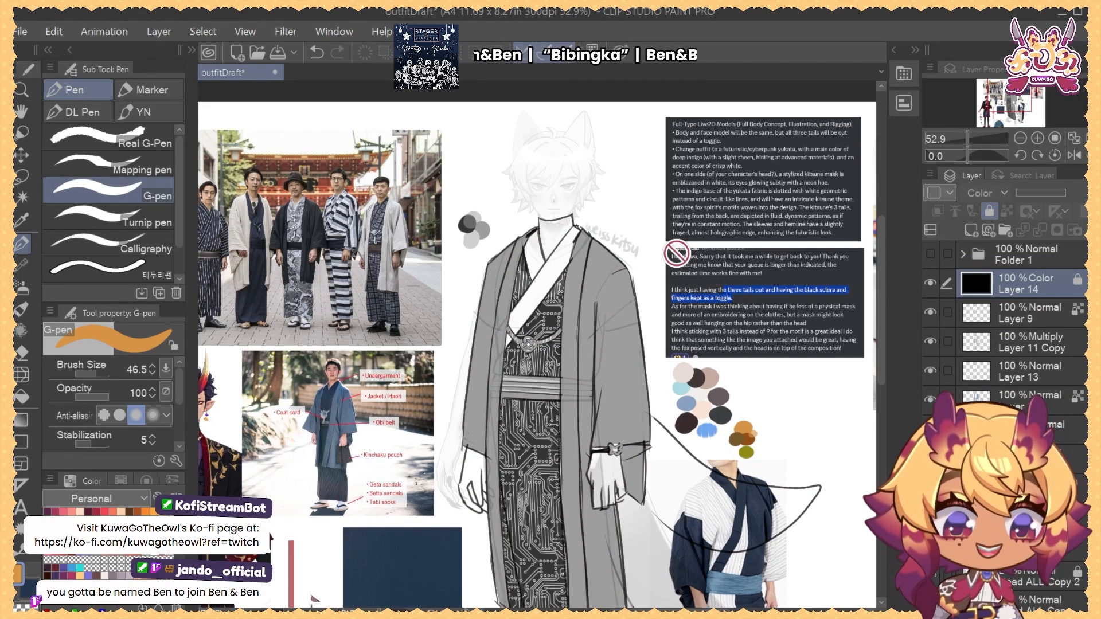
Place the palette swatch layer beneath the black Color layer so the greyscale preview covers it too
scroll(1020, 338, up, 3)
scroll(1020, 338, up, 8)
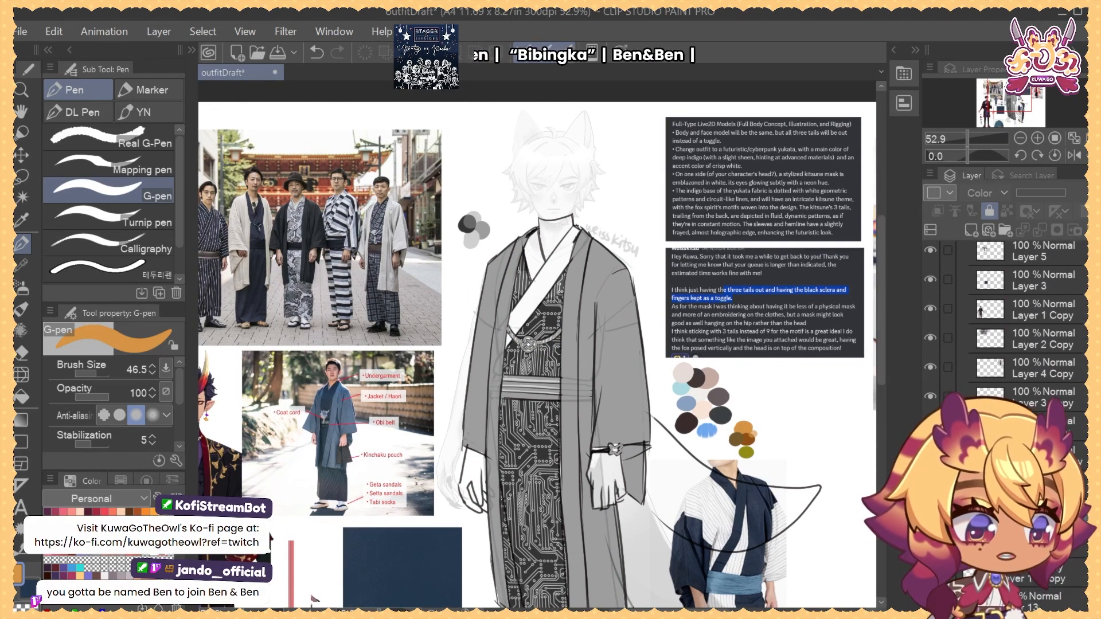
scroll(1020, 338, down, 4)
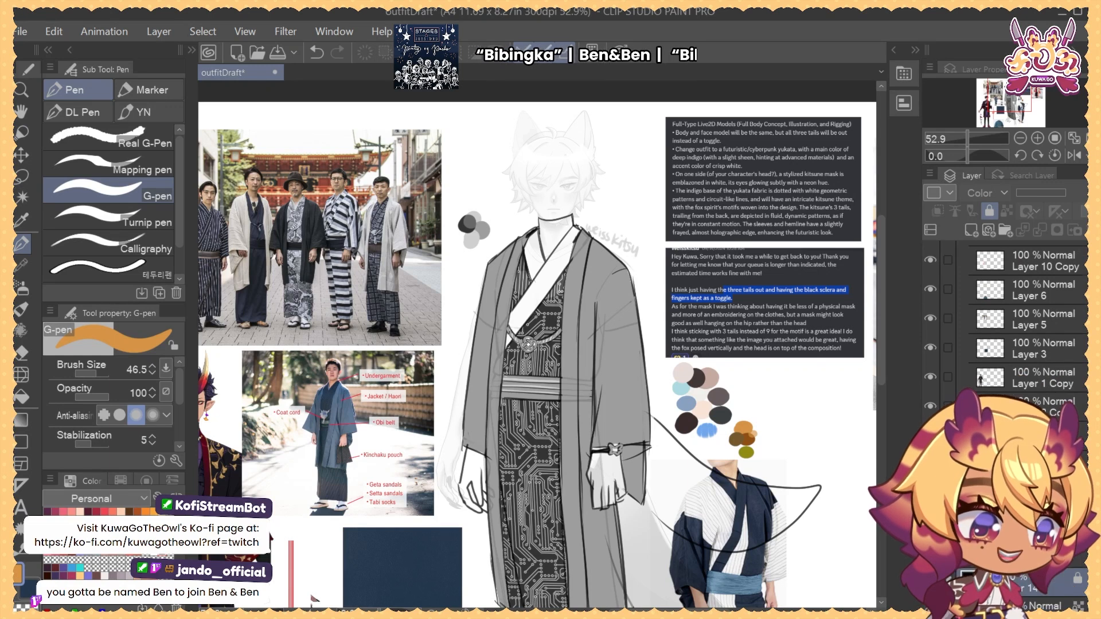
click(1043, 454)
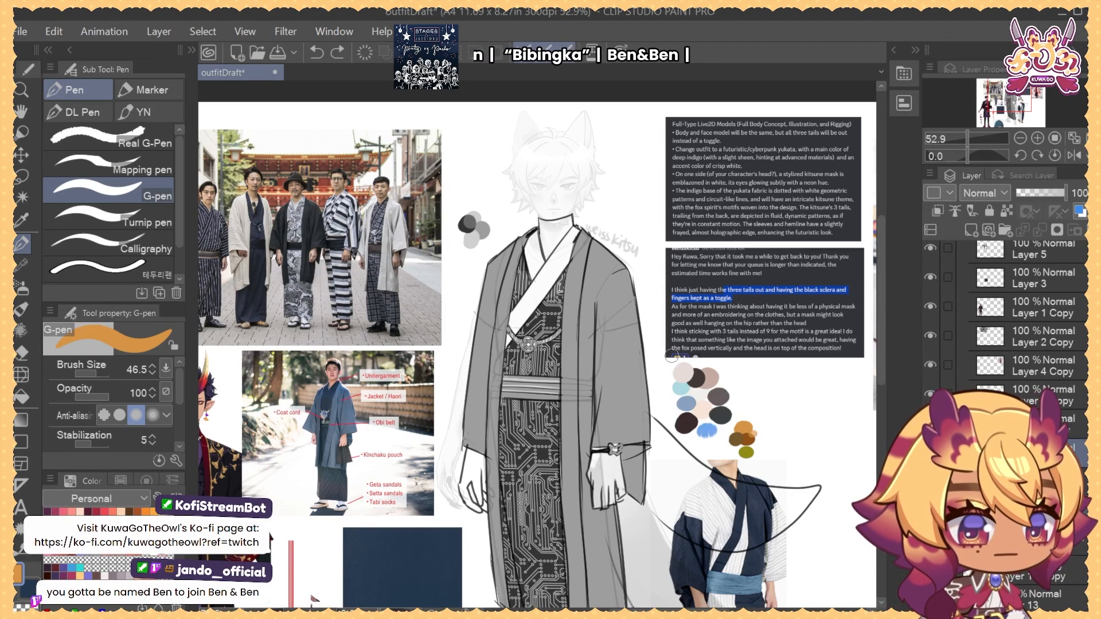
key(ctrl+v)
key(ctrl+z)
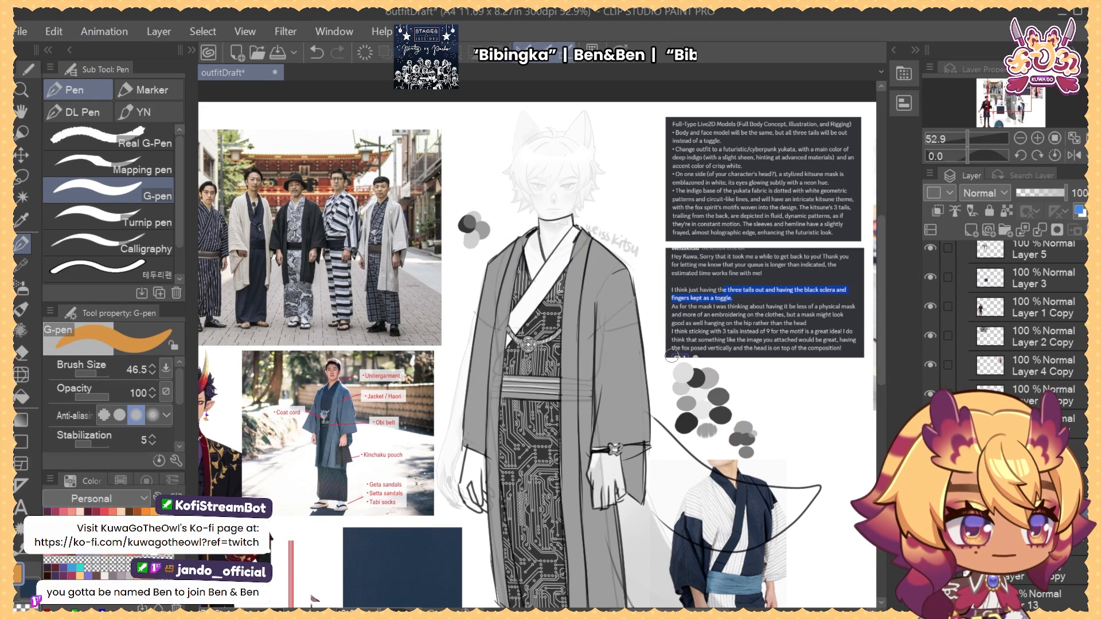
Move the INSTR Copy layer out of the ref folder to just above it
scroll(1074, 286, up, 4)
click(964, 255)
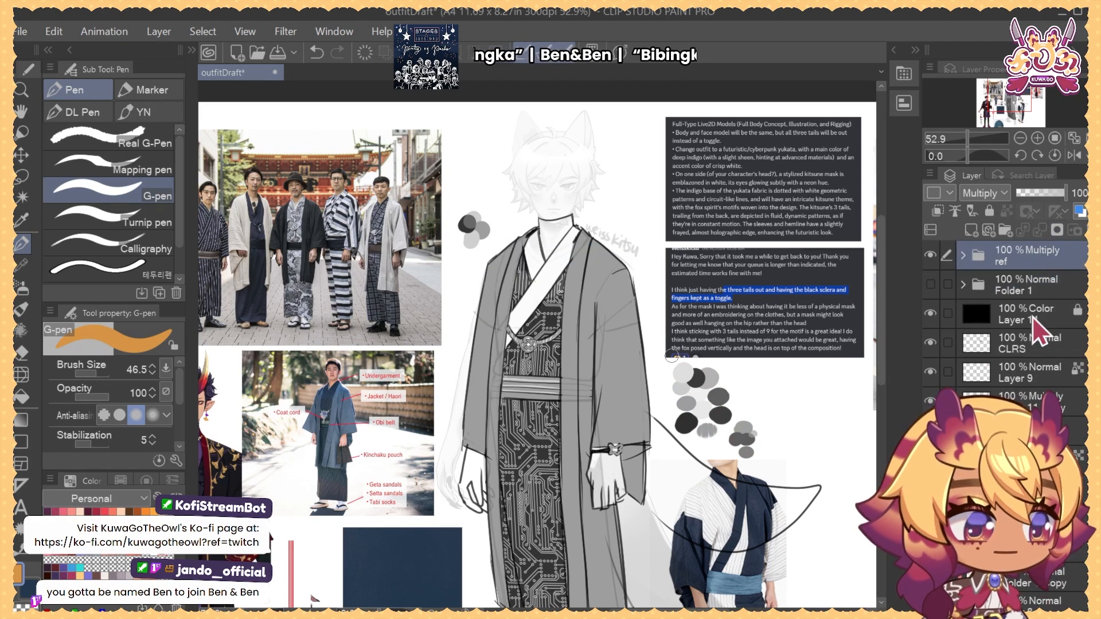
click(1033, 318)
click(978, 263)
click(963, 257)
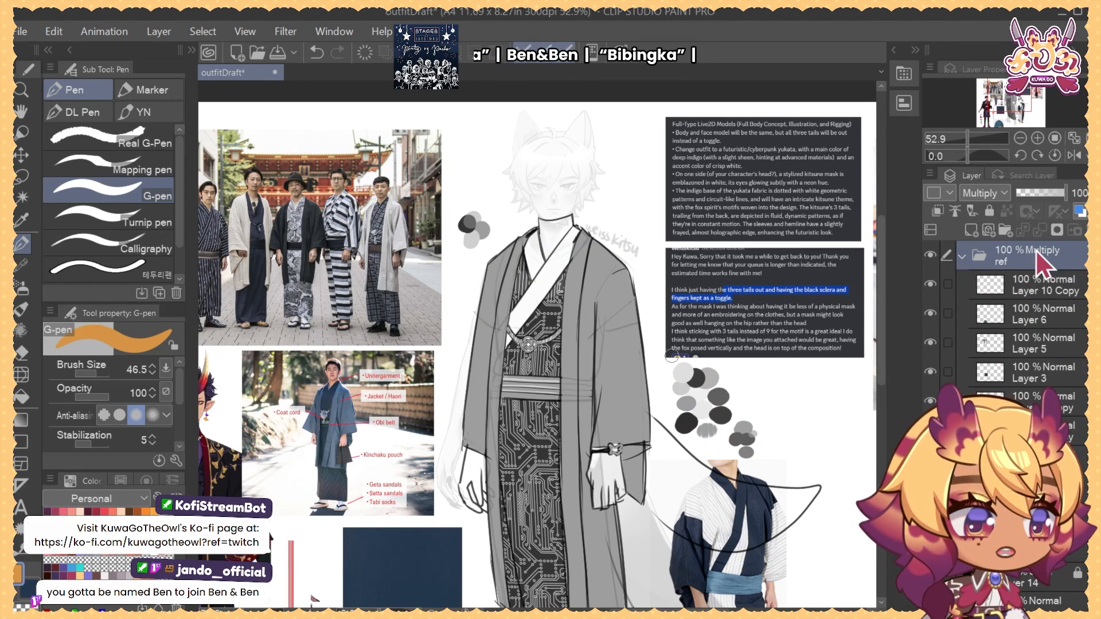
click(1060, 509)
drag(1060, 509, 1028, 247)
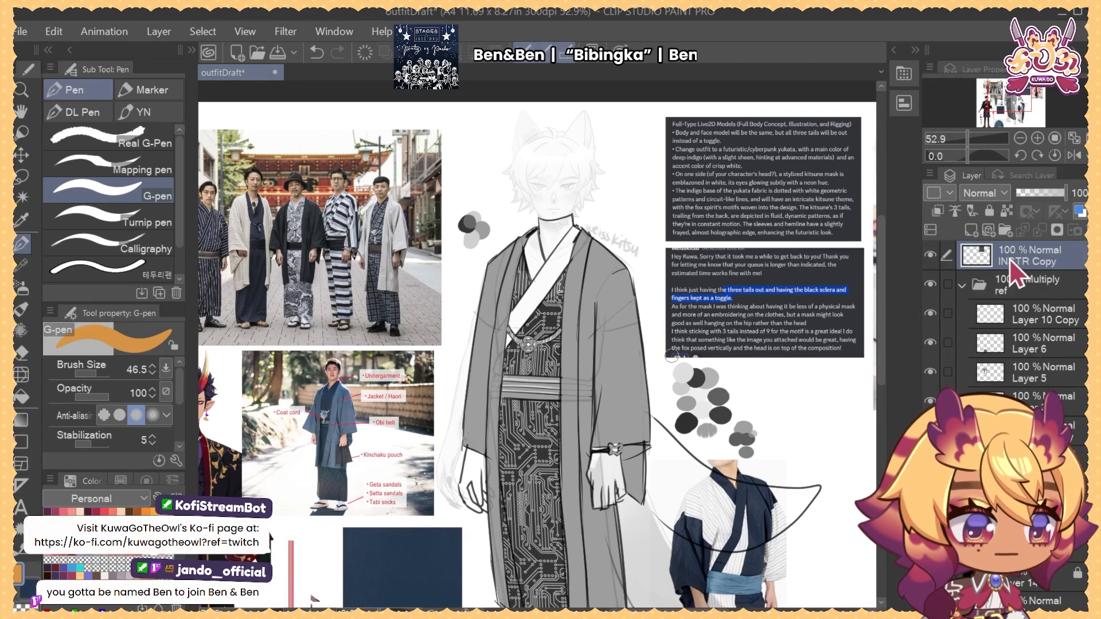
Collapse the ref folder, rename the INSTR Copy layer as INSTR, and save the document
click(963, 286)
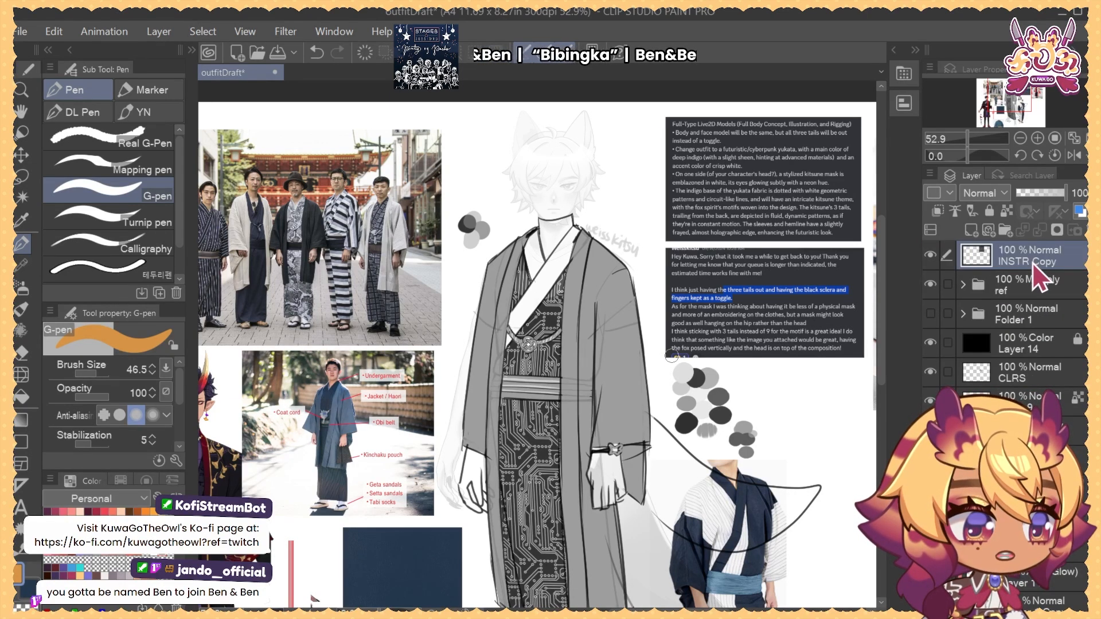
double_click(1035, 261)
key(BackSpace)
key(BackSpace)
key(BackSpace)
key(BackSpace)
key(BackSpace)
key(Return)
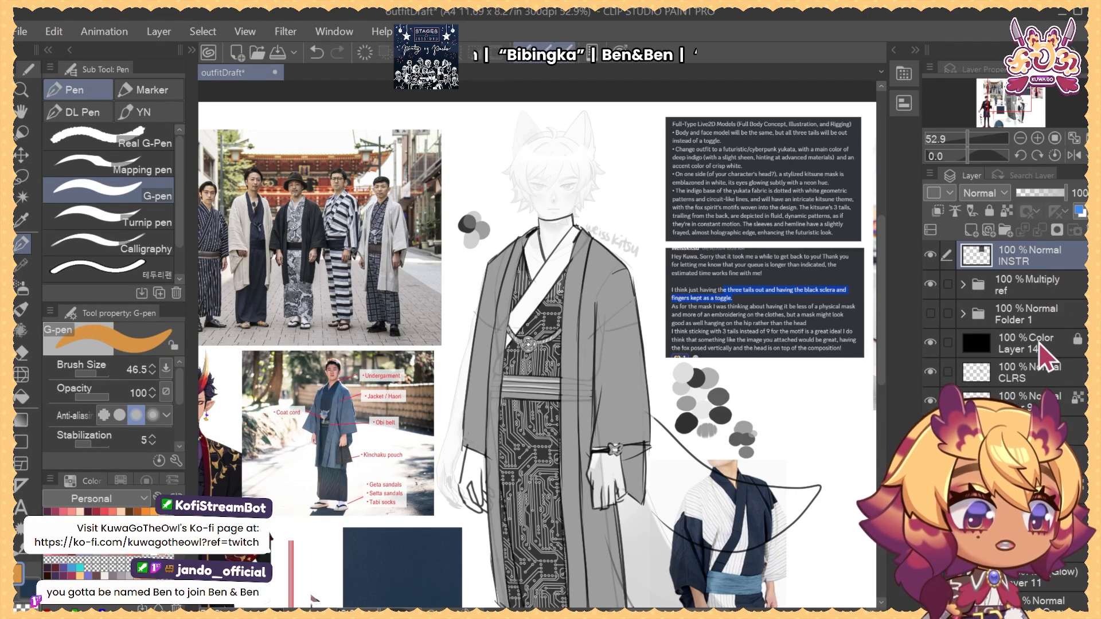
click(1029, 376)
key(ctrl+s)
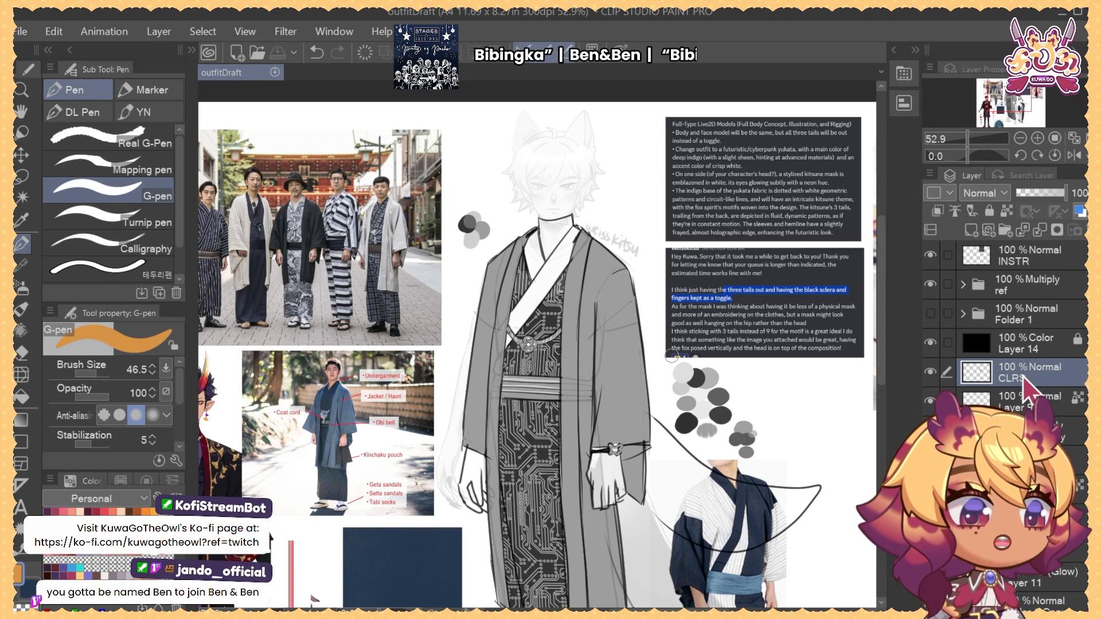
Hide the black Color Layer 14 and check the layers further down the stack by toggling their visibility
click(931, 343)
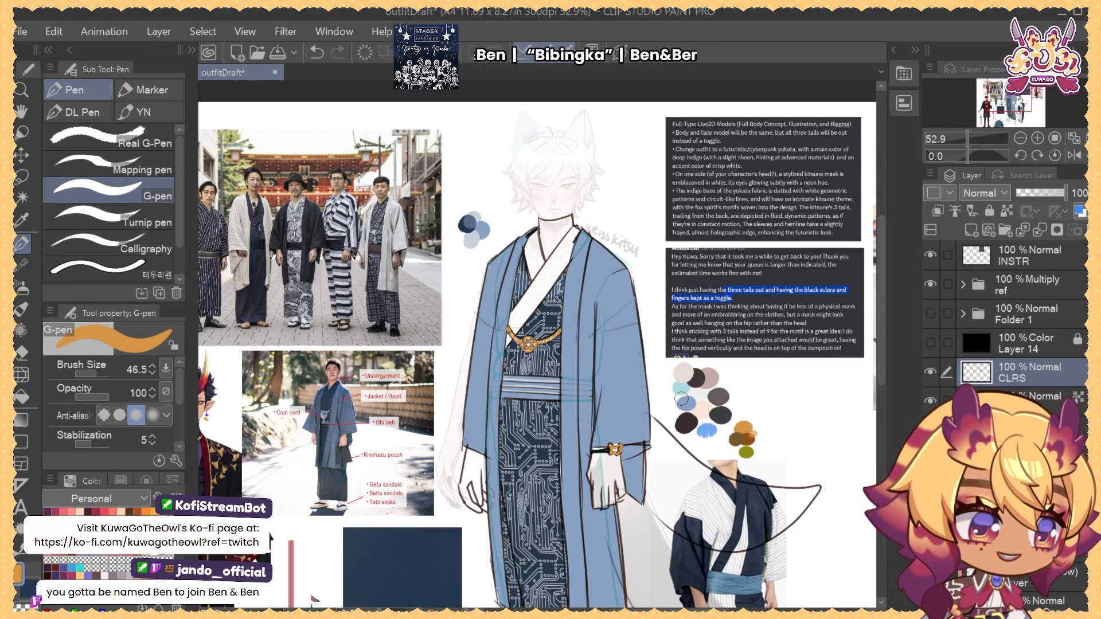
scroll(1009, 321, down, 5)
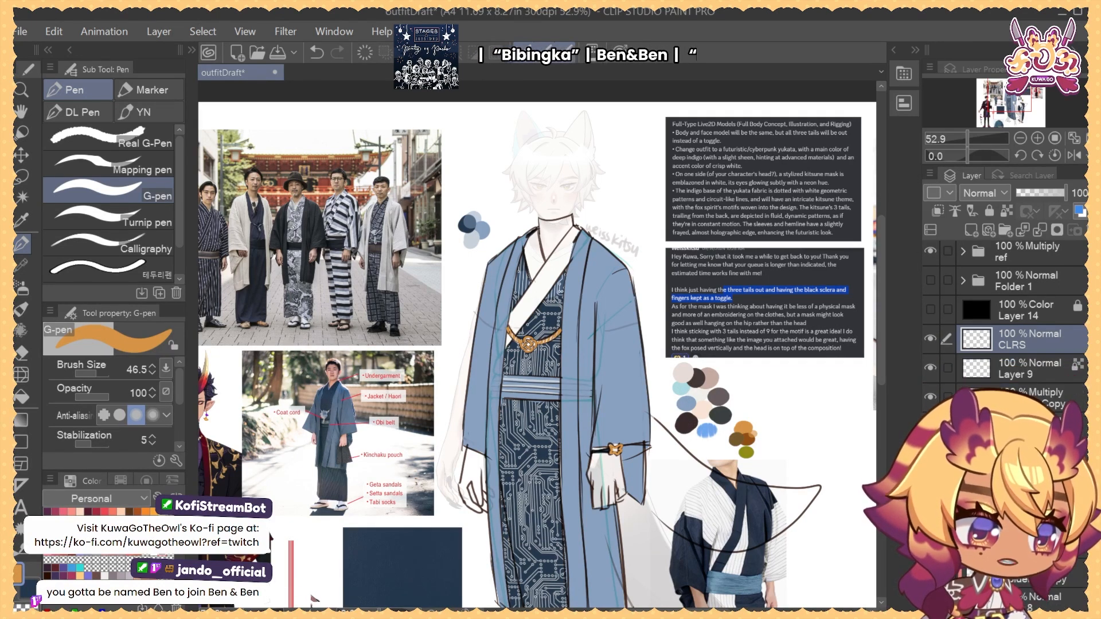
click(930, 573)
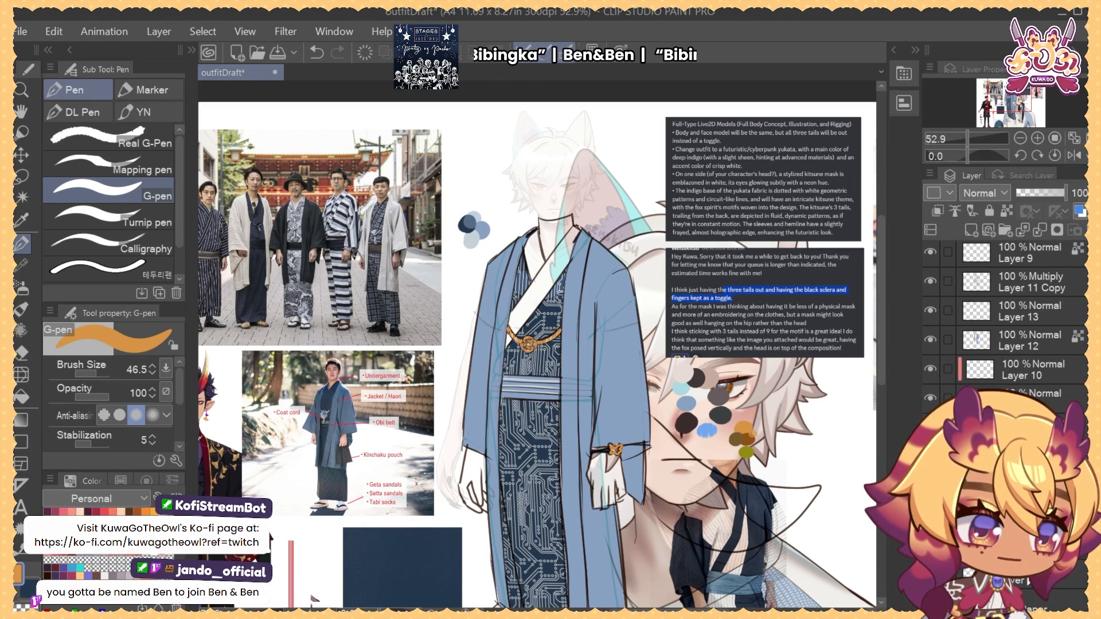
click(930, 573)
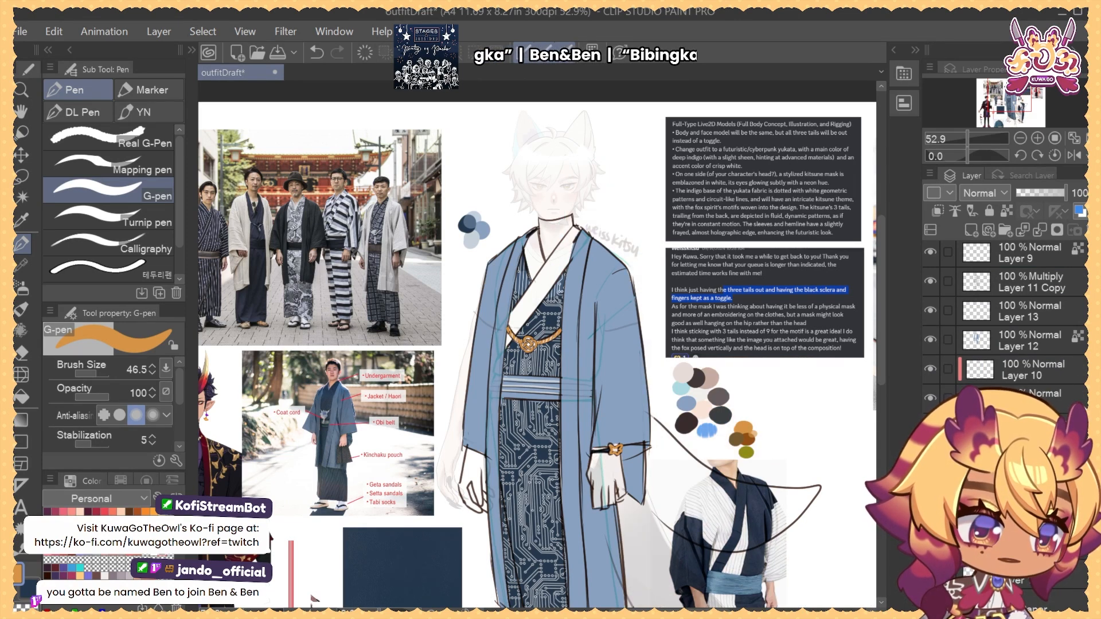
scroll(1009, 321, up, 4)
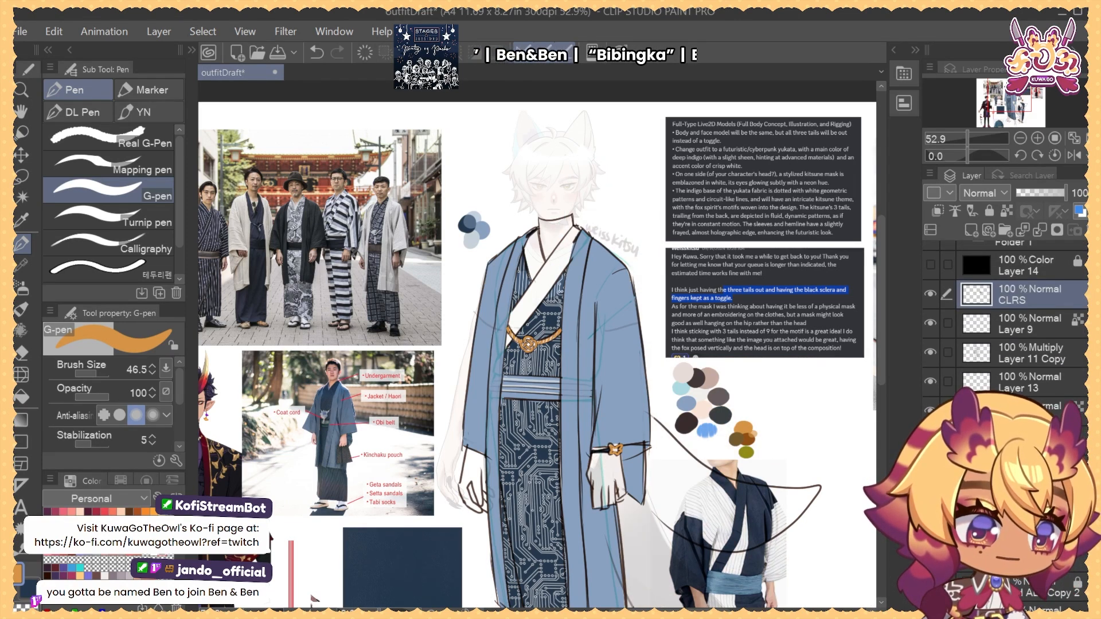
scroll(1008, 321, up, 2)
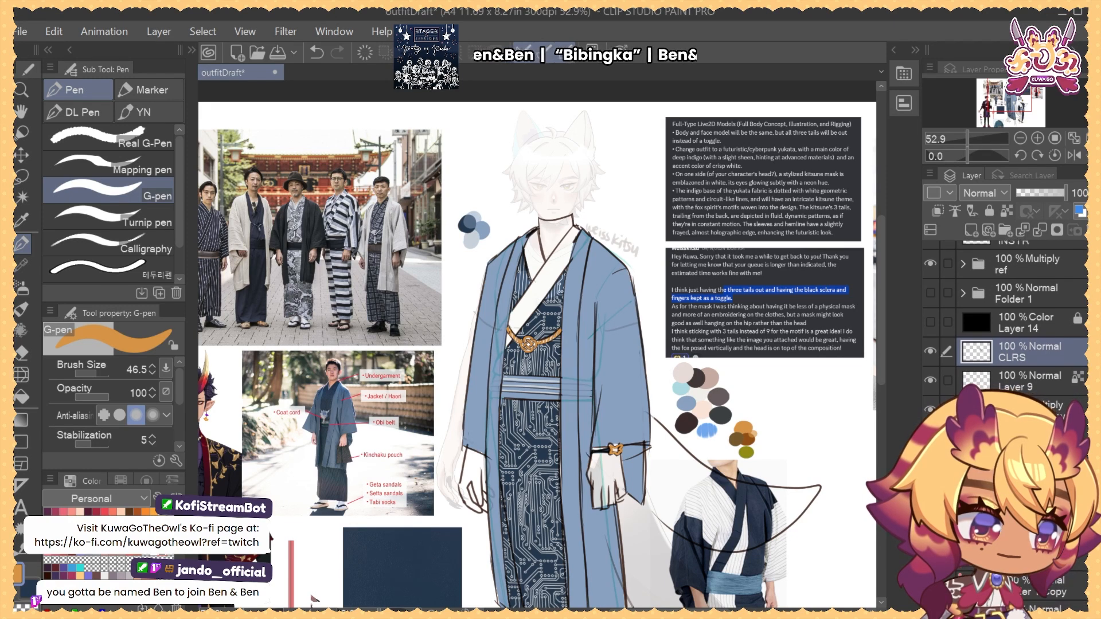
scroll(1009, 321, down, 4)
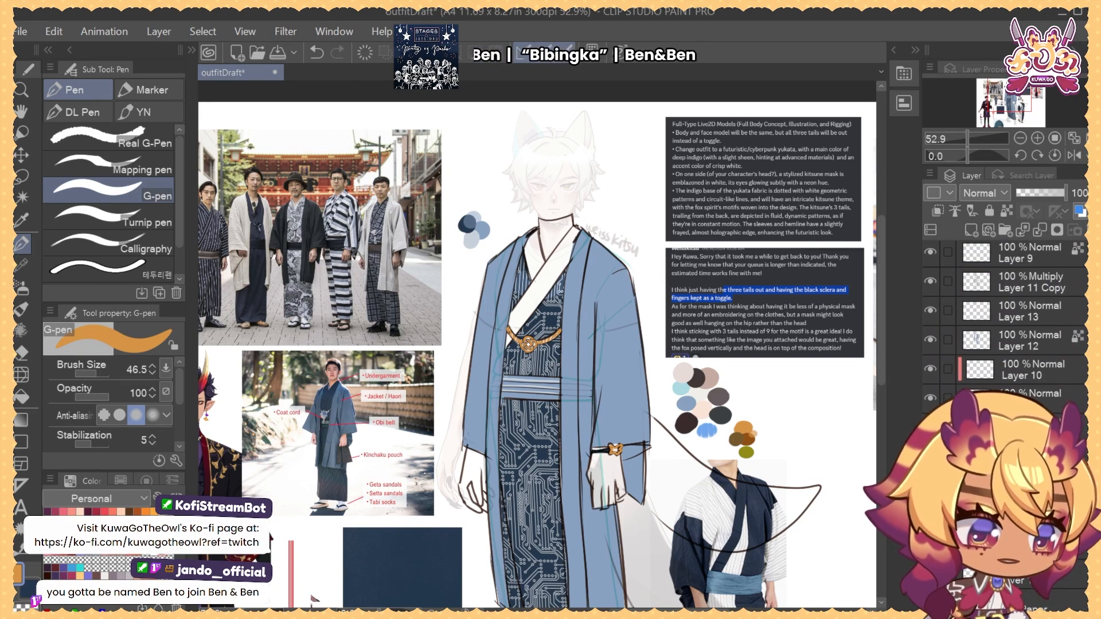
click(929, 516)
click(930, 516)
click(1021, 516)
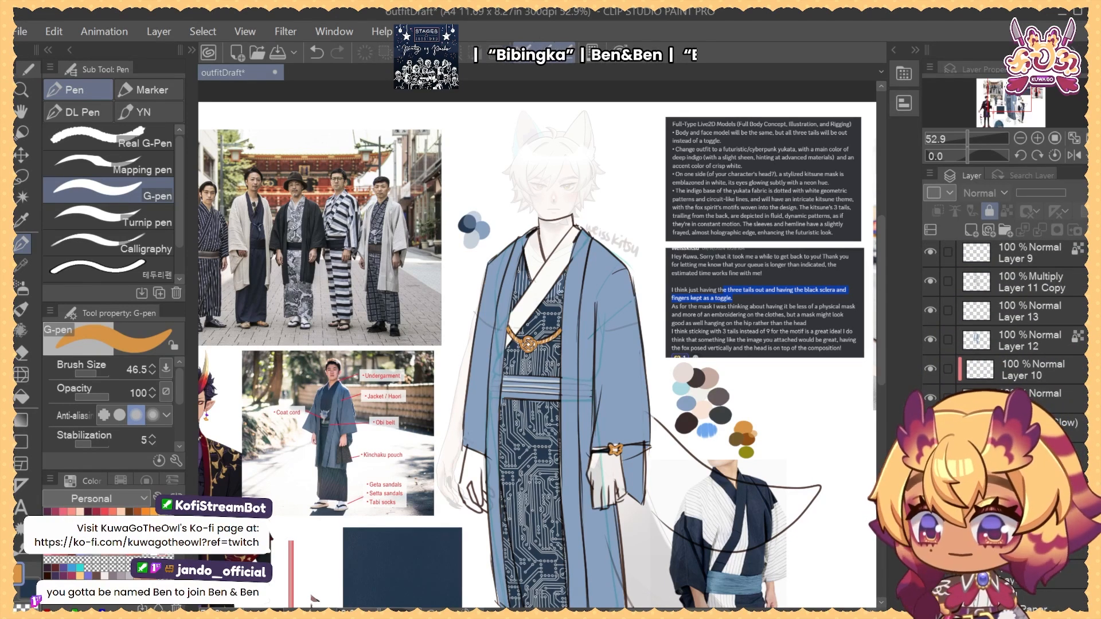
click(1020, 544)
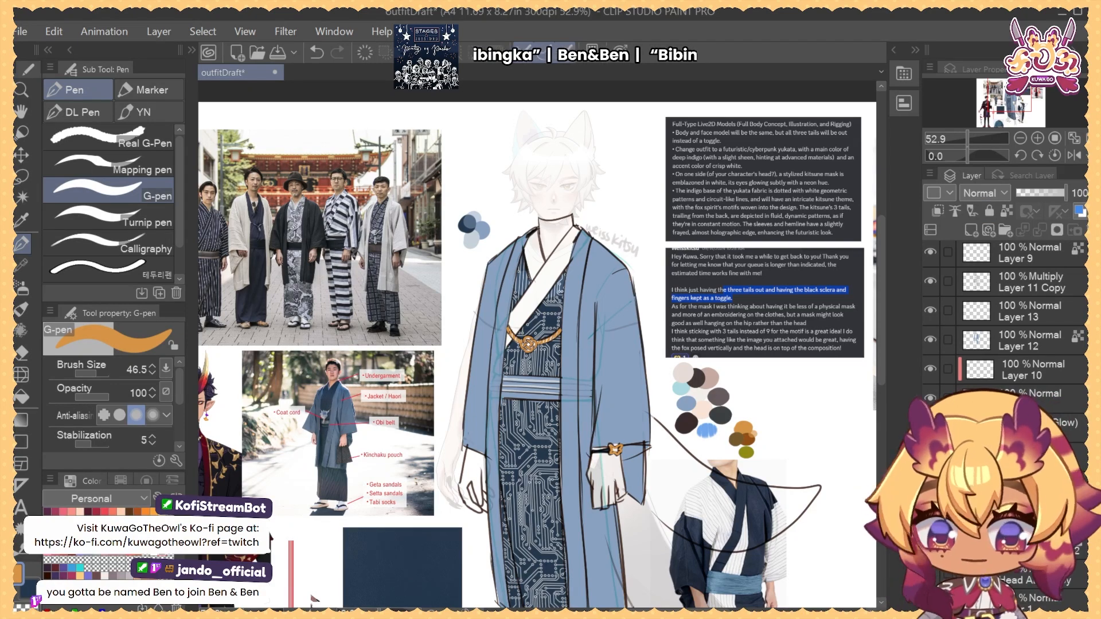
Switch to the Main Dotter pencil and check which layers hold the obi colouring by toggling visibility
key(p)
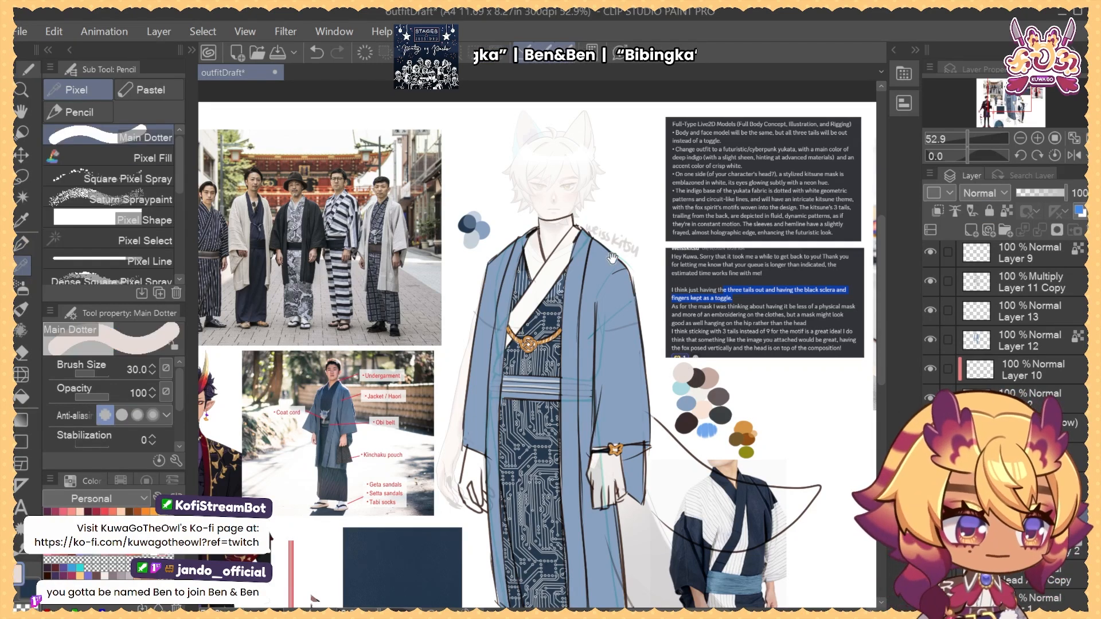
scroll(566, 276, up, 2)
drag(566, 276, 555, 315)
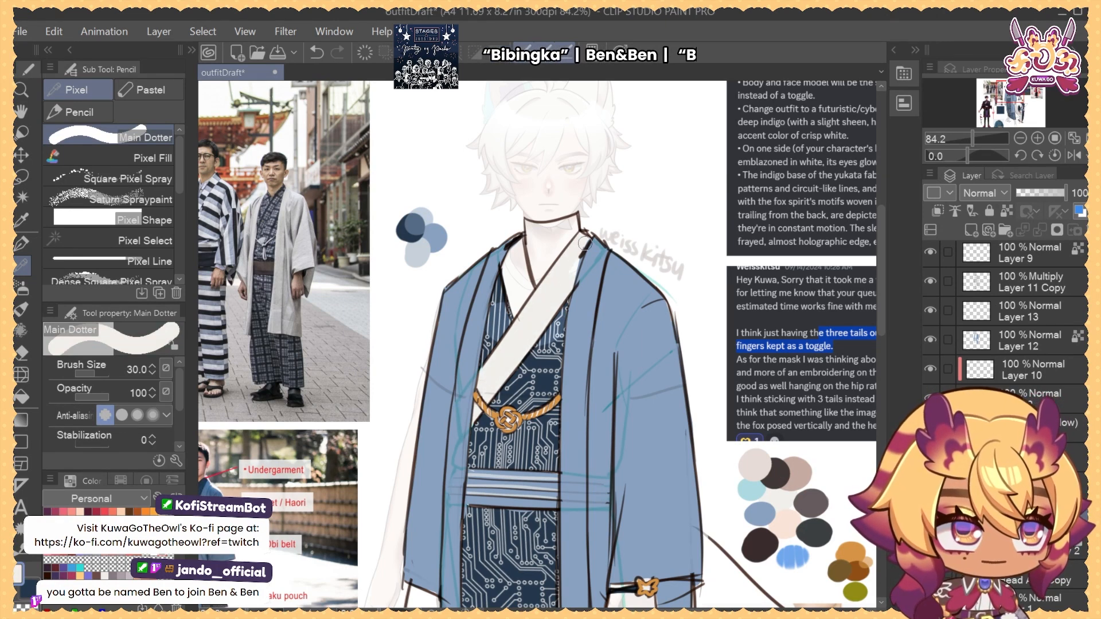
drag(523, 297, 511, 252)
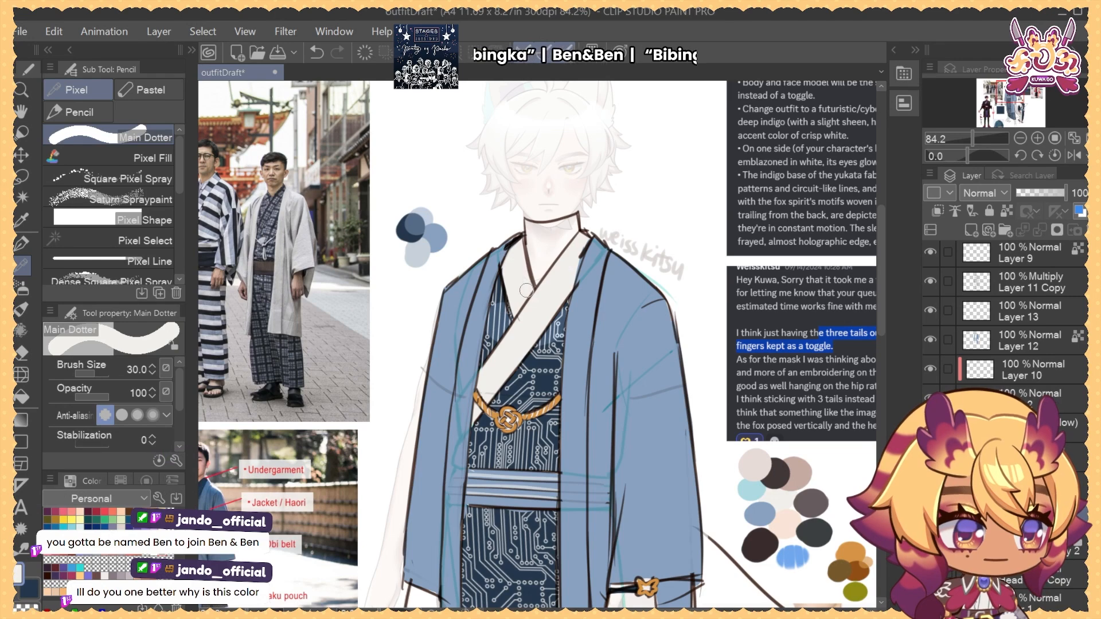
drag(542, 354, 527, 371)
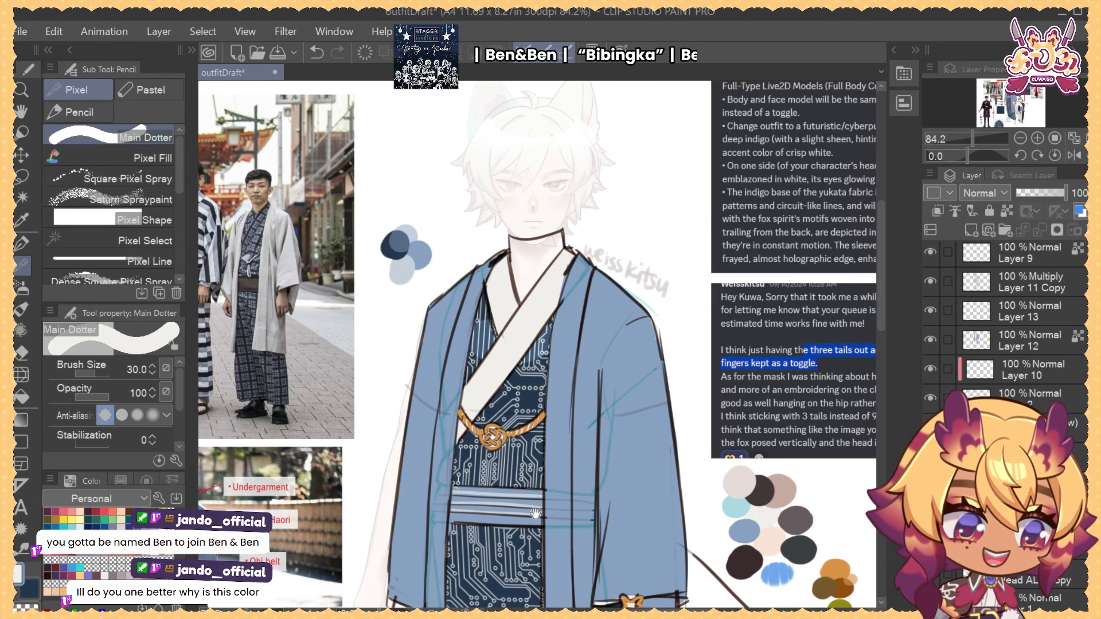
drag(535, 513, 577, 388)
drag(664, 455, 613, 500)
click(931, 399)
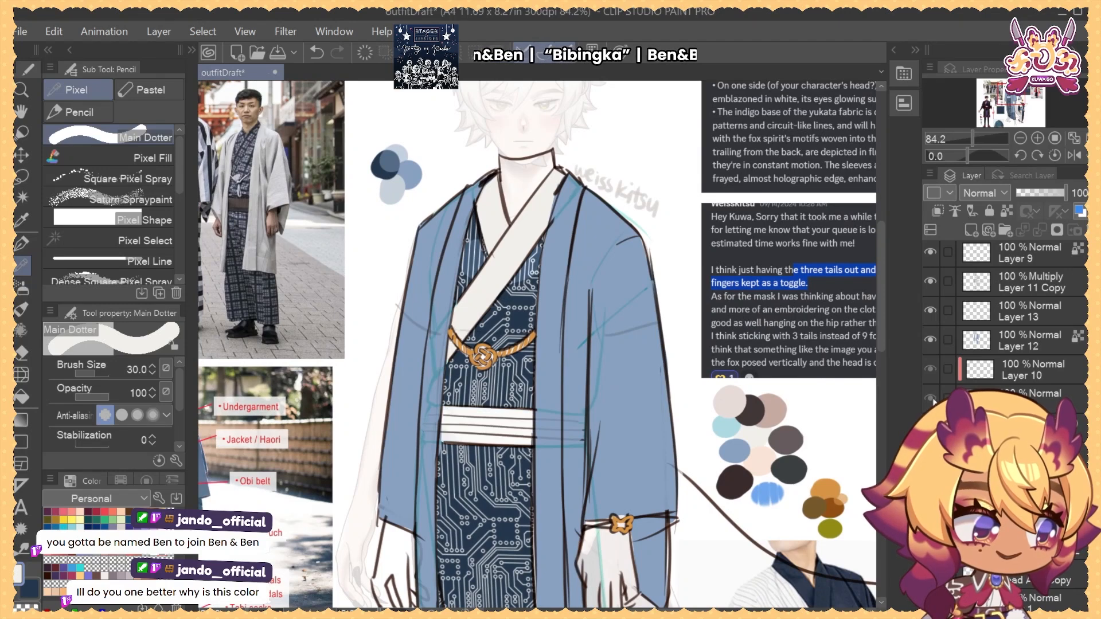
click(930, 399)
click(1026, 395)
shift+click(1026, 370)
ctrl+click(1013, 379)
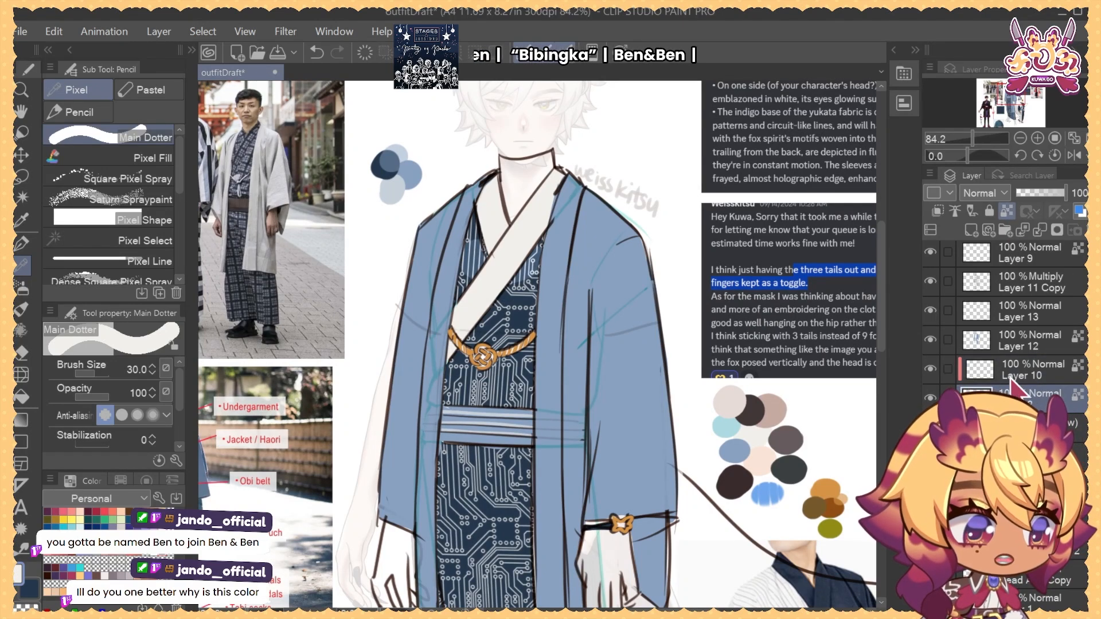
Enlarge the Main Dotter brush to 74.7, select Layer 10, and swap the drawing colour to dark navy
drag(480, 462, 492, 459)
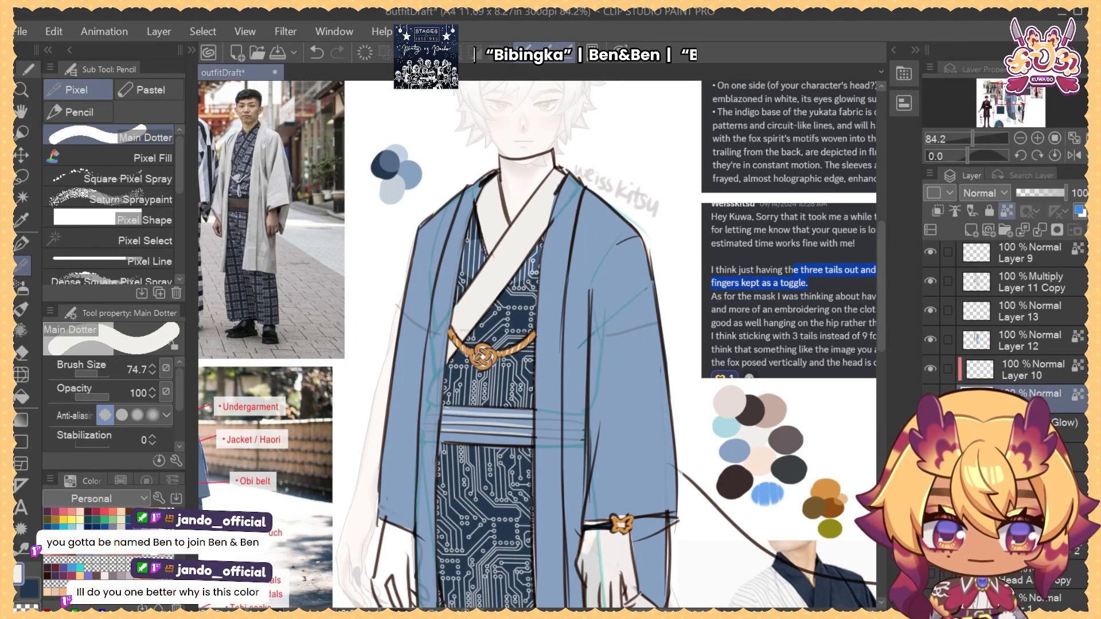
click(1010, 376)
drag(831, 466, 789, 442)
key(x)
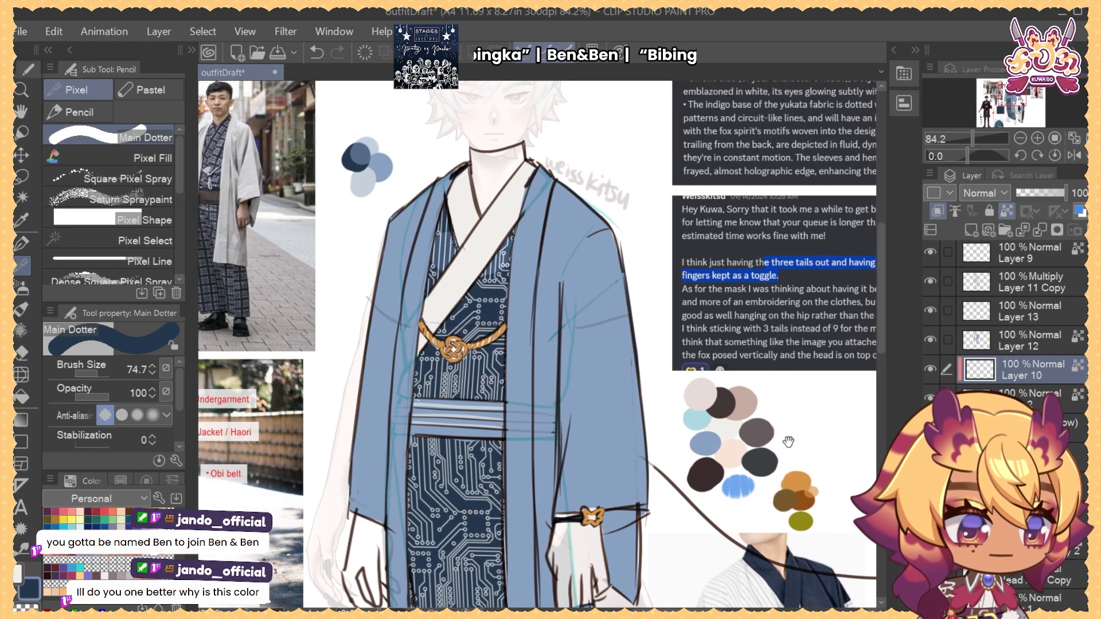
Toggle Layers 9, 12 and 10 to tell the cord, haori and obi layers apart, and make Layer 12 active
scroll(1051, 344, up, 3)
click(1041, 312)
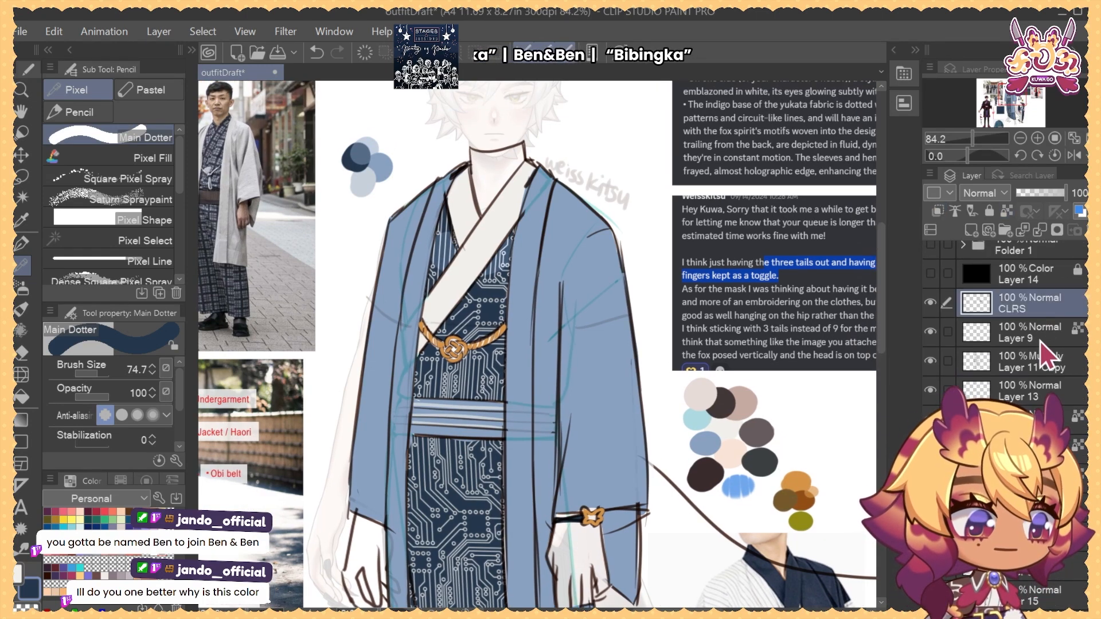
click(1049, 389)
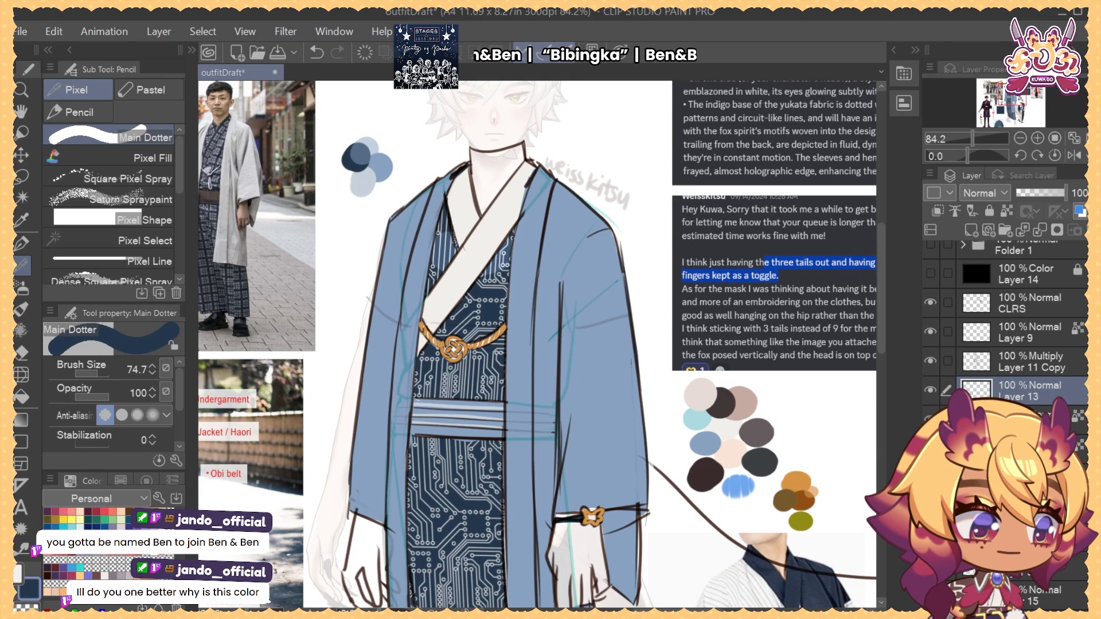
click(930, 331)
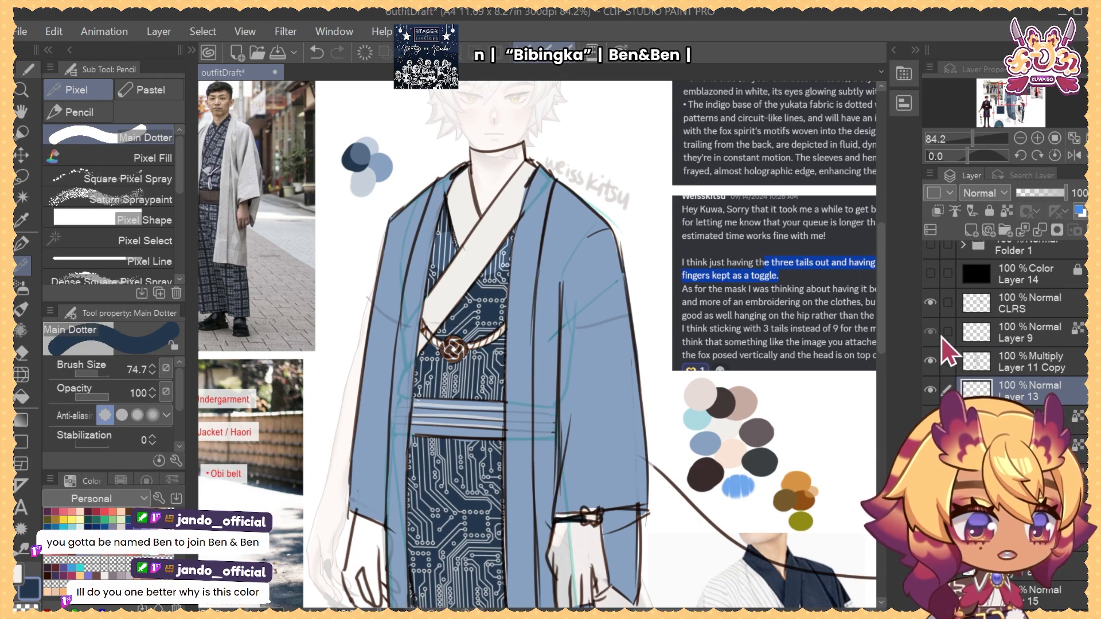
click(1048, 340)
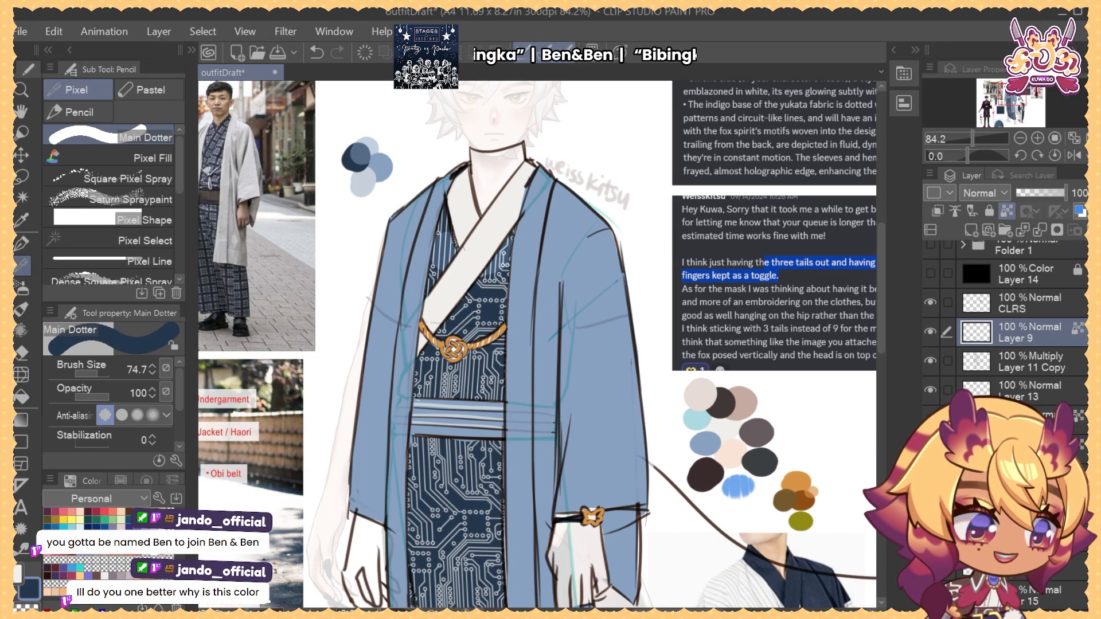
click(930, 419)
click(930, 419)
click(1032, 420)
click(930, 449)
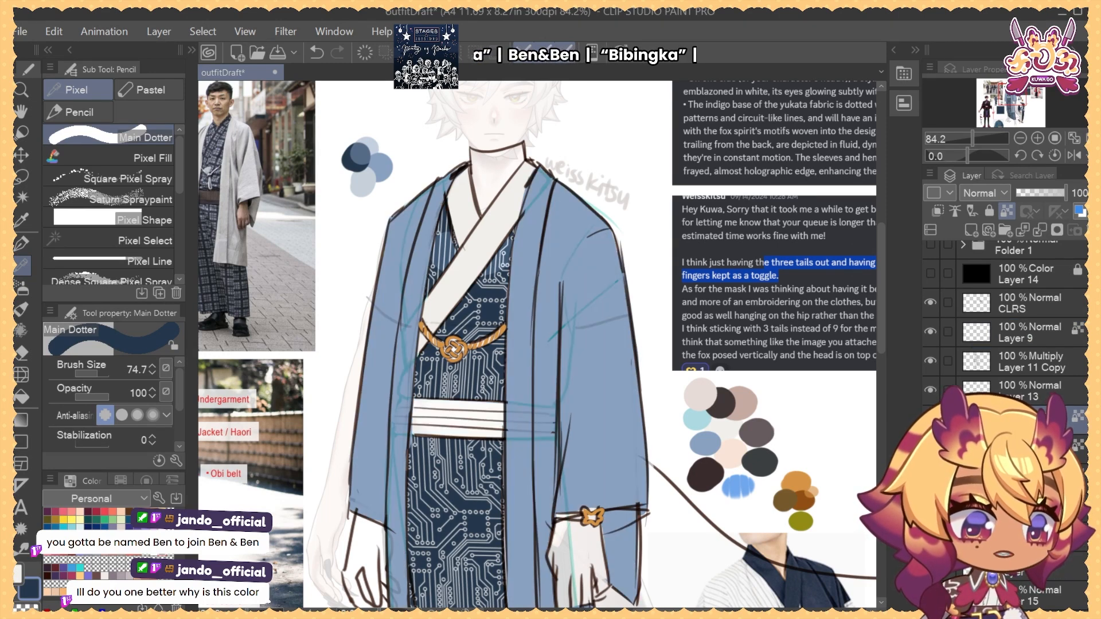
click(930, 448)
scroll(979, 359, up, 2)
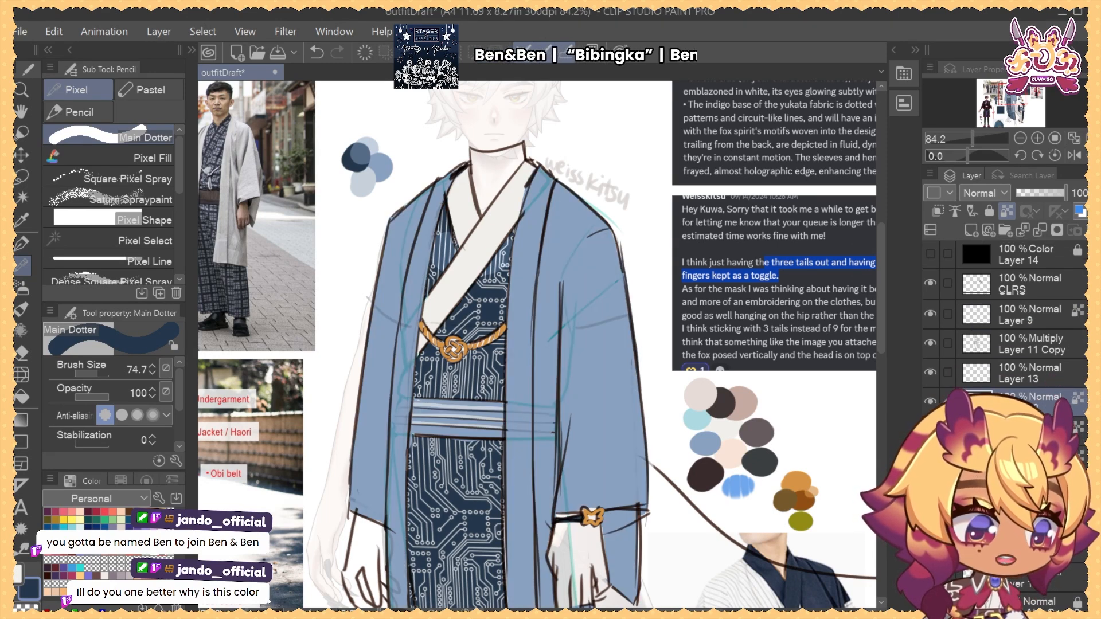
click(930, 453)
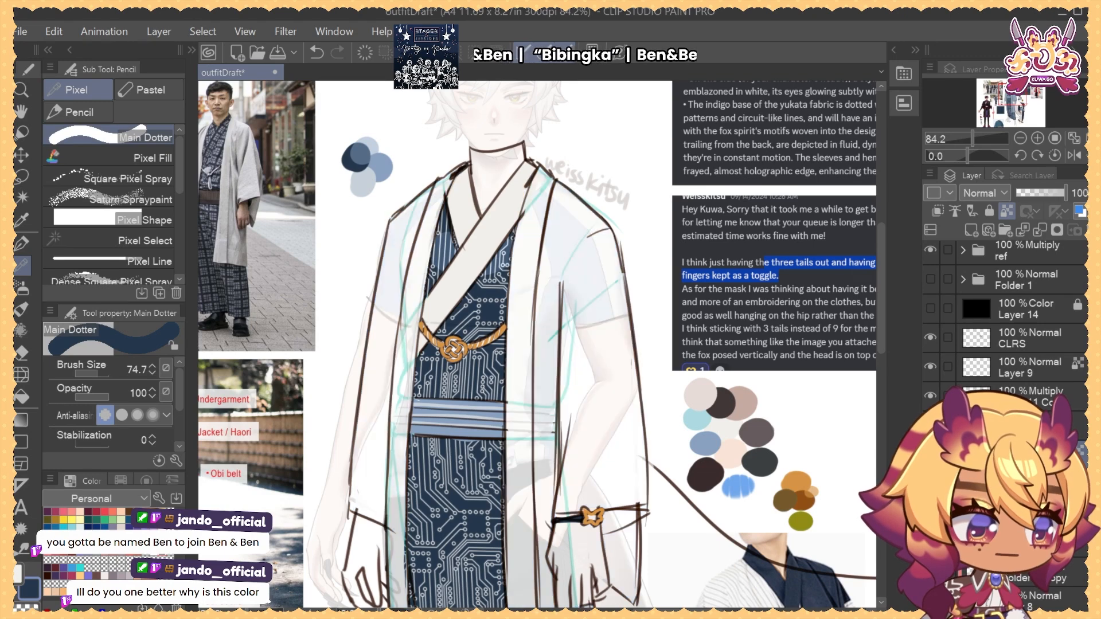
click(930, 453)
Try filling the haori on Layer 12 with the medium blue sampled from the palette beside the figure
drag(685, 405, 704, 443)
alt+click(376, 186)
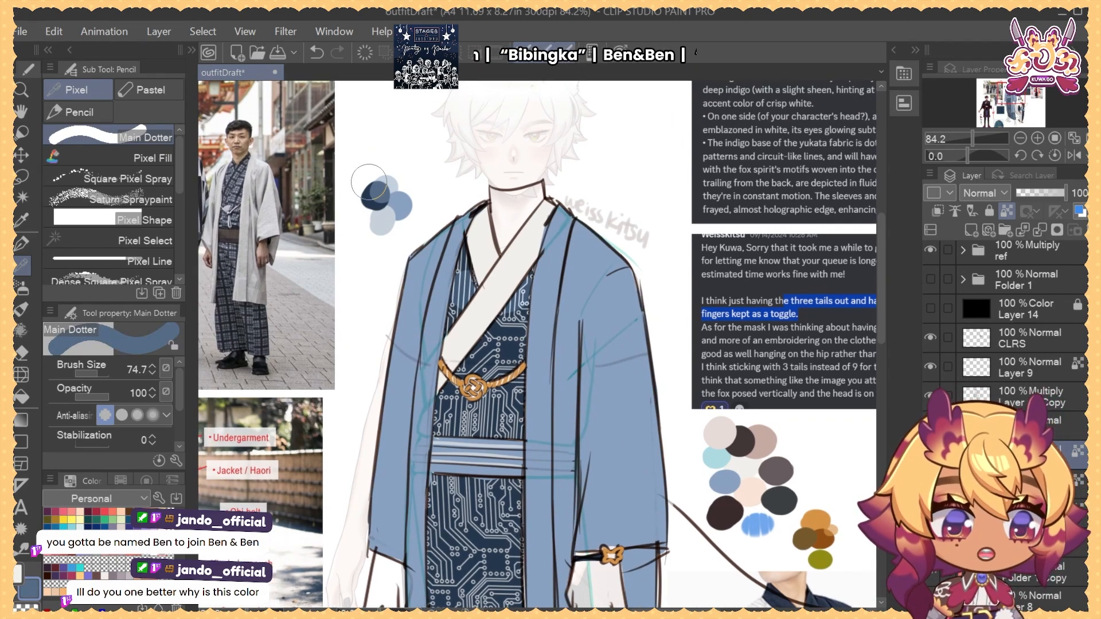
key(alt+Delete)
scroll(639, 382, down, 3)
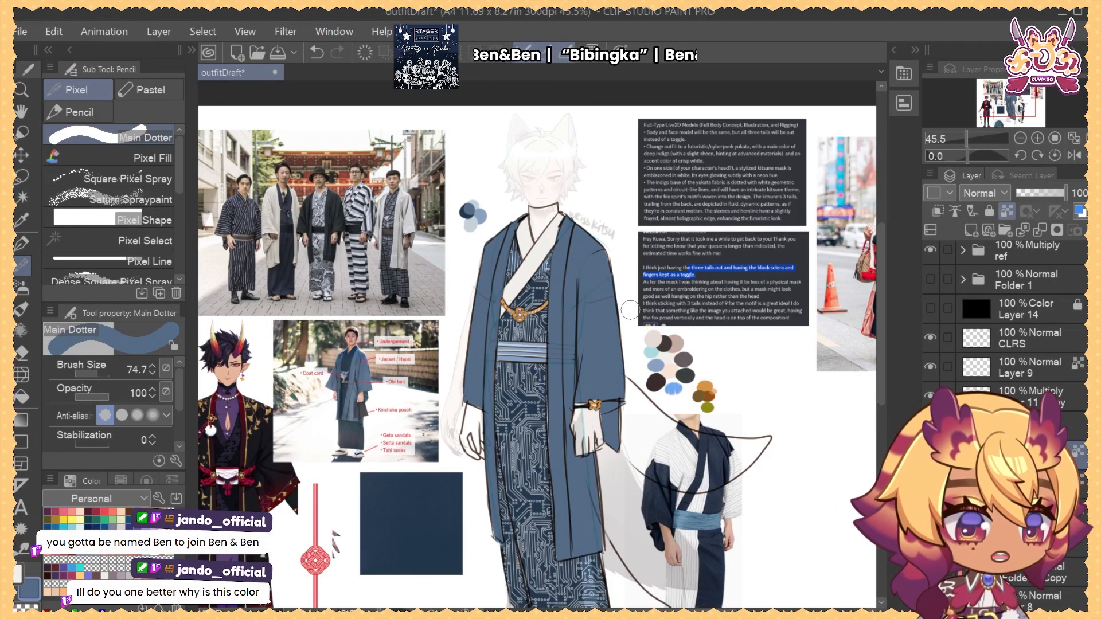
scroll(1066, 401, down, 3)
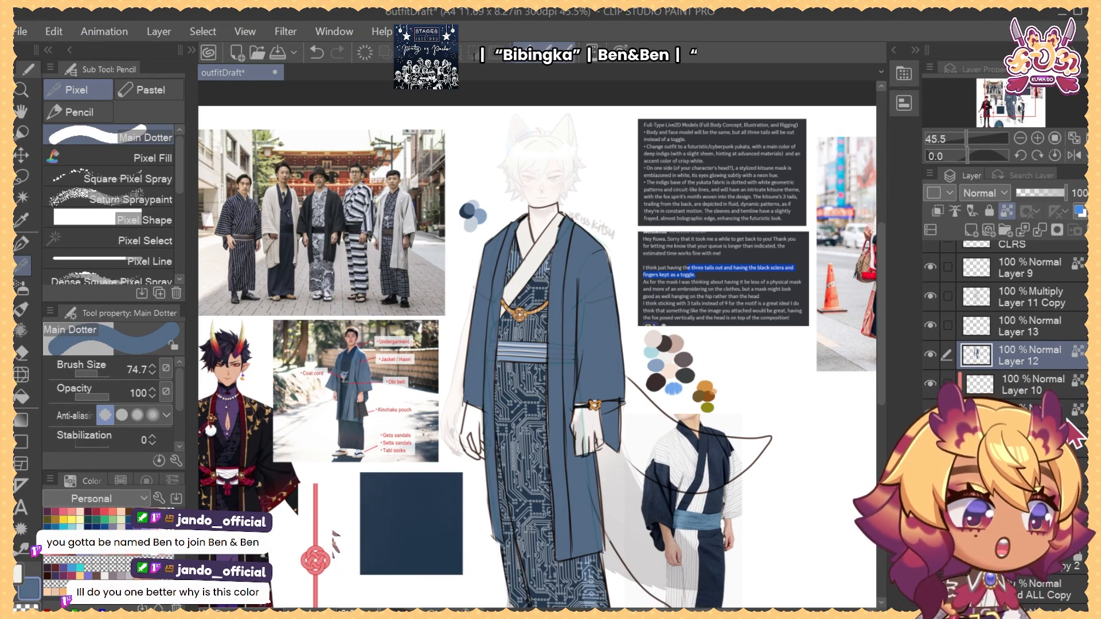
Fill the haori on Layer 12 with the dark navy sampled from the palette beside the figure
scroll(463, 213, up, 3)
alt+click(462, 210)
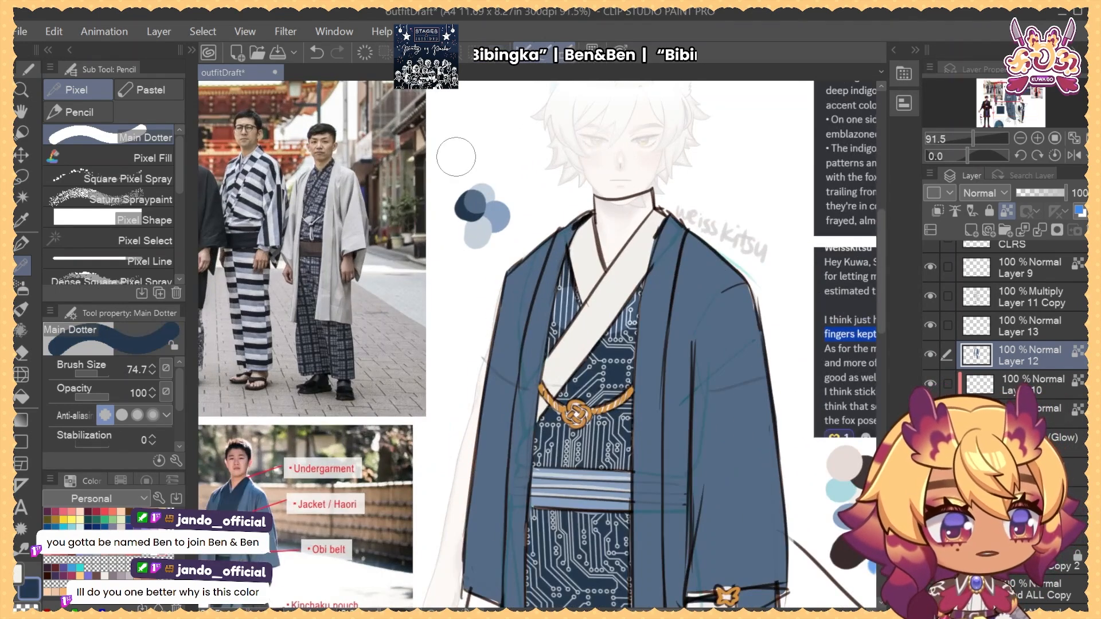
key(alt+Delete)
scroll(667, 327, down, 3)
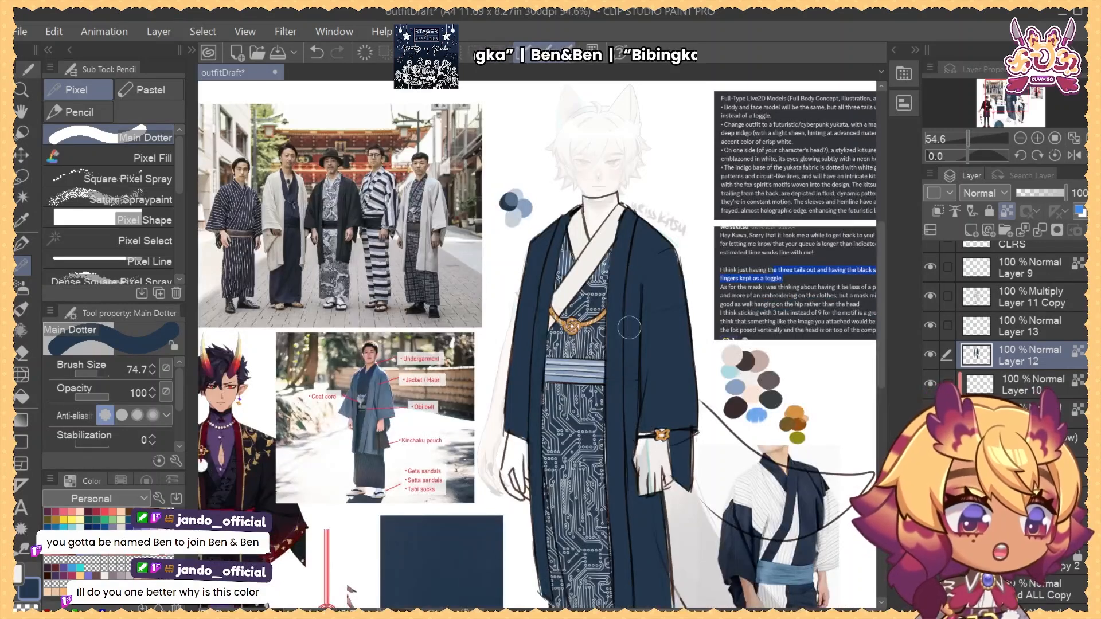
Show Folder 1 with the circuit-board pattern over the figure's upper body
click(1032, 472)
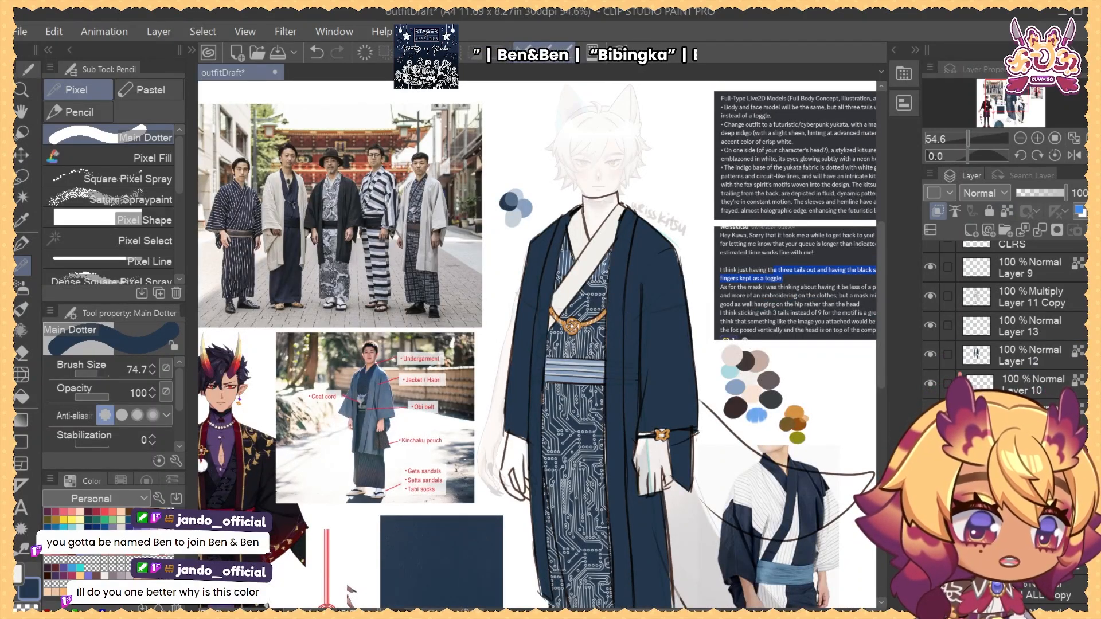
scroll(1077, 318, up, 3)
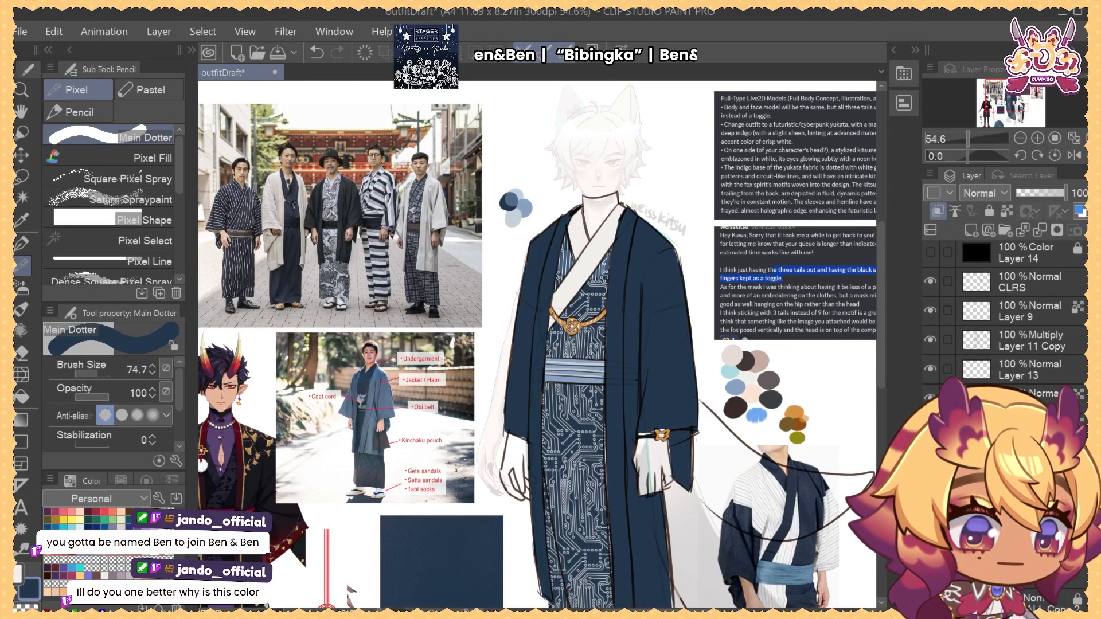
click(930, 270)
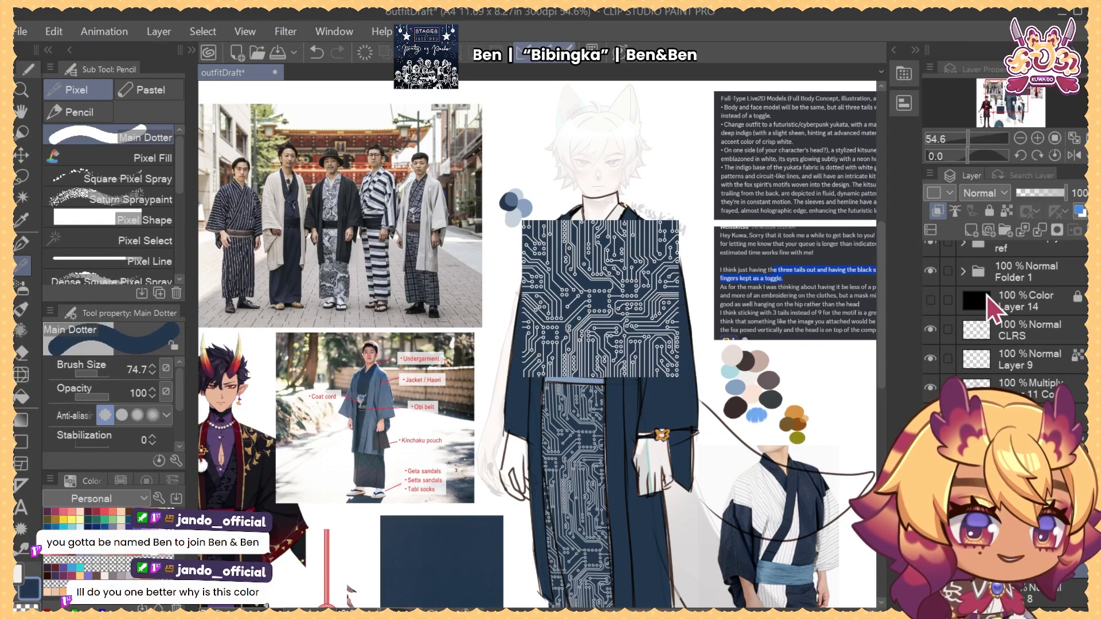
Examine the layers inside Folder 1, toggling Layer 7's visibility to see its effect on the circuit pattern
click(963, 271)
click(1020, 281)
click(963, 272)
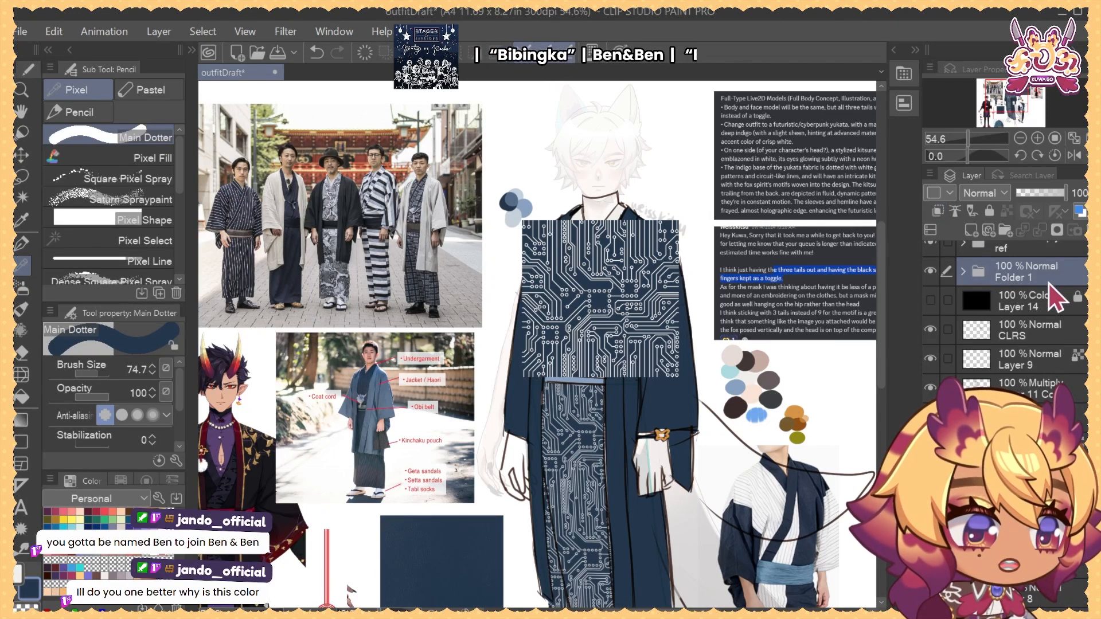
right_click(1048, 282)
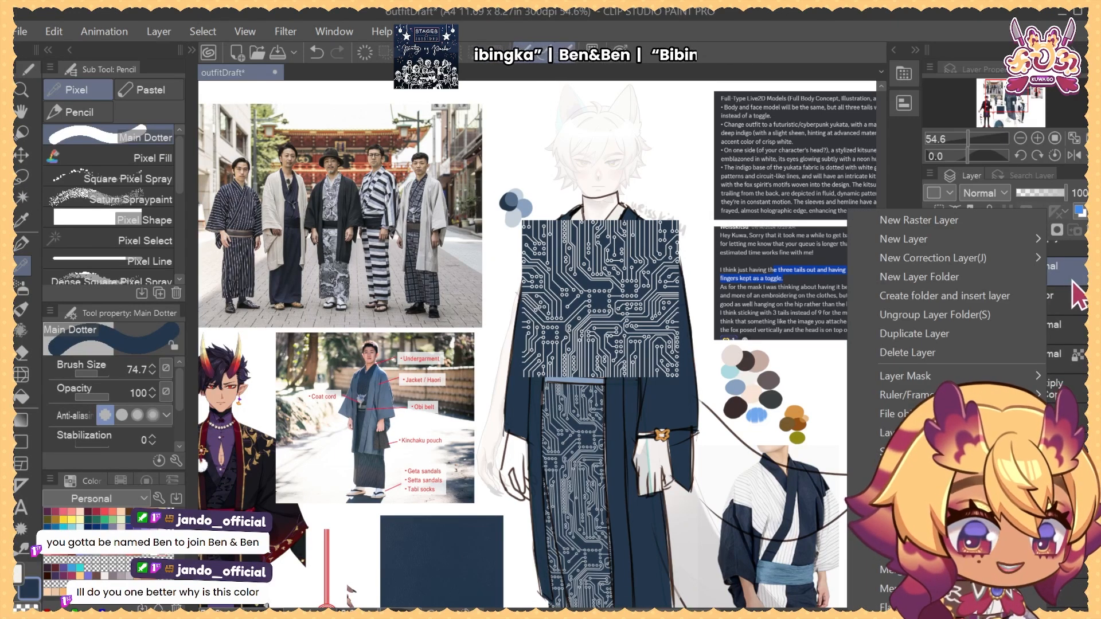
click(1071, 279)
click(963, 272)
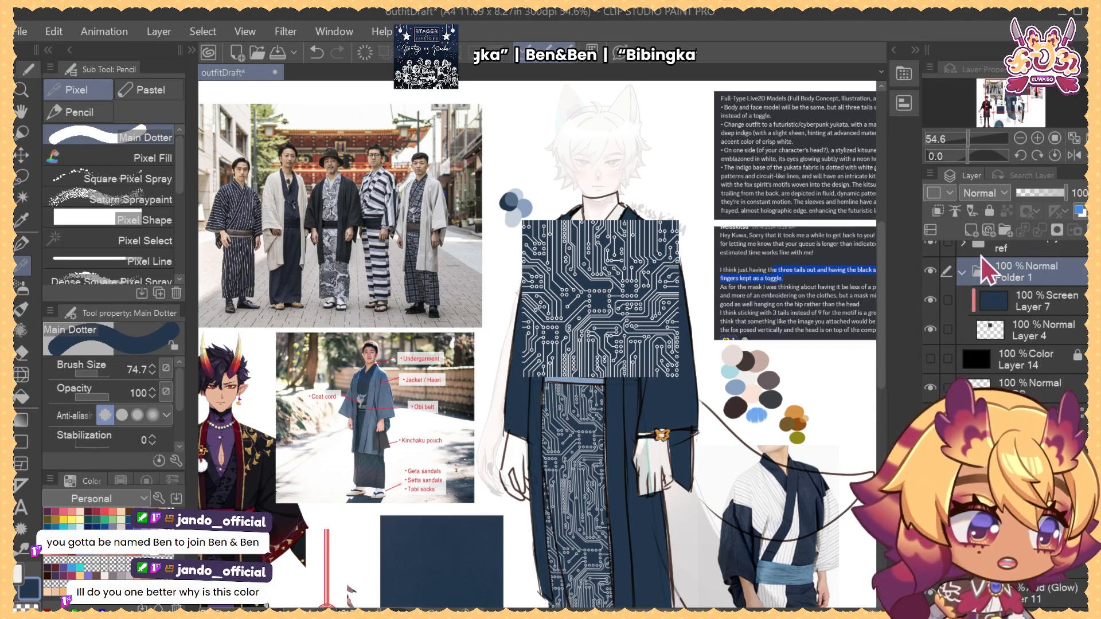
click(930, 300)
click(930, 300)
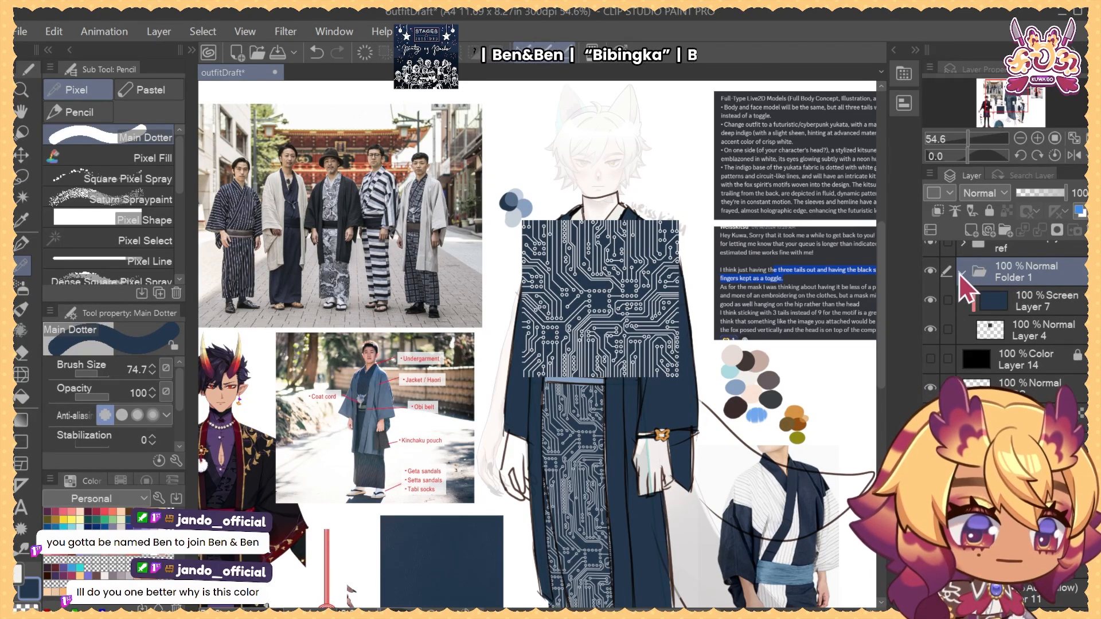
click(963, 272)
Try duplicating Folder 1 and moving the copied circuit pattern down over the lower part of the haori
right_click(1026, 278)
click(928, 339)
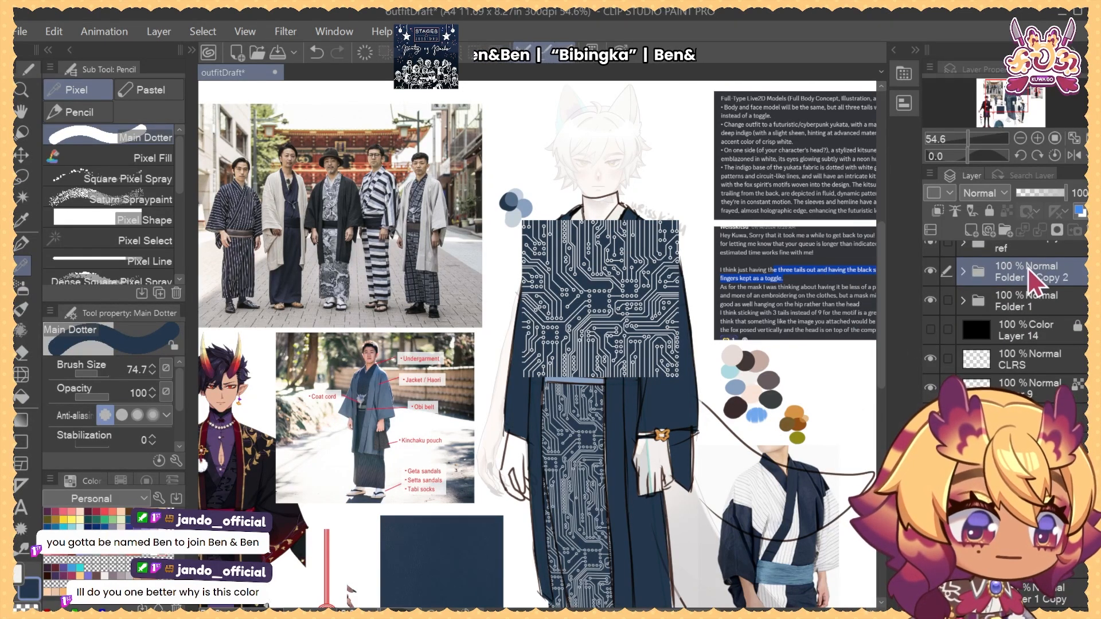
key(ctrl+t)
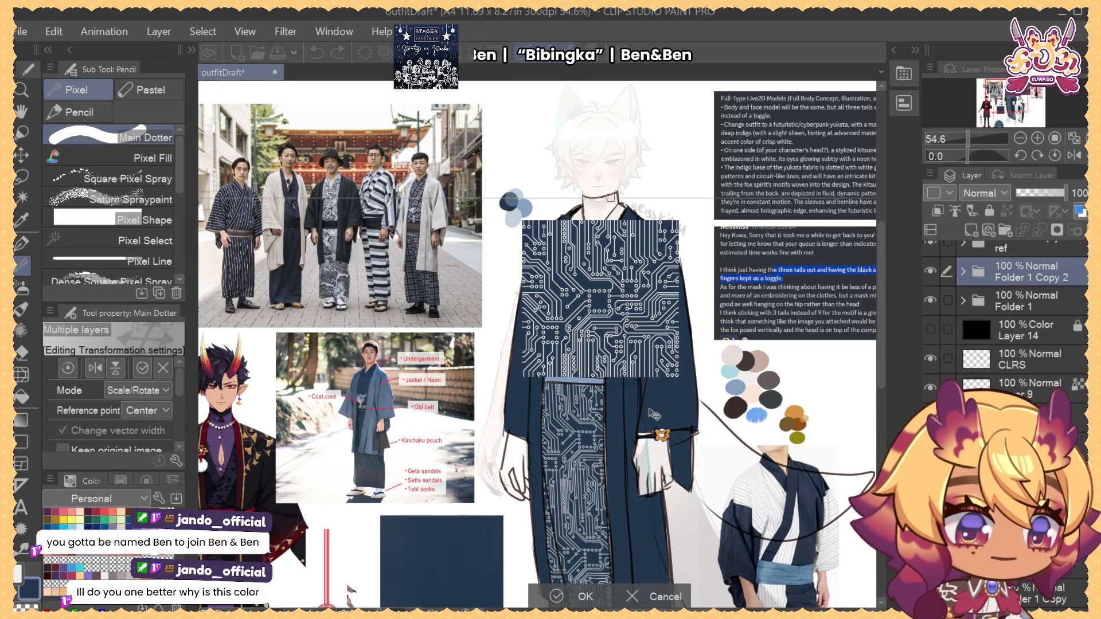
drag(646, 273, 648, 402)
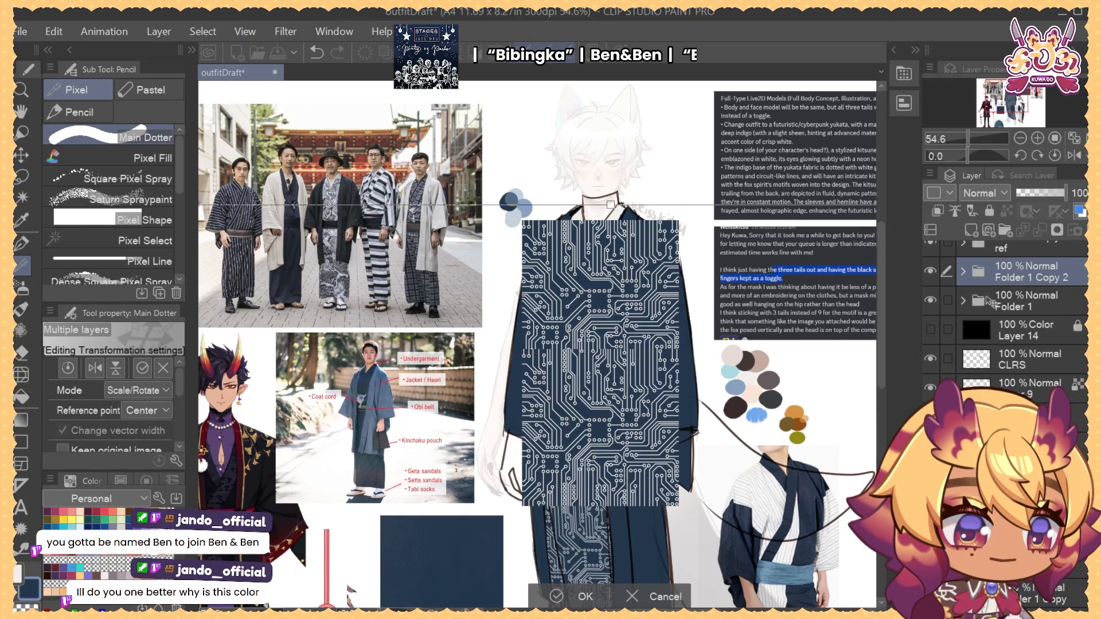
key(Escape)
click(1091, 231)
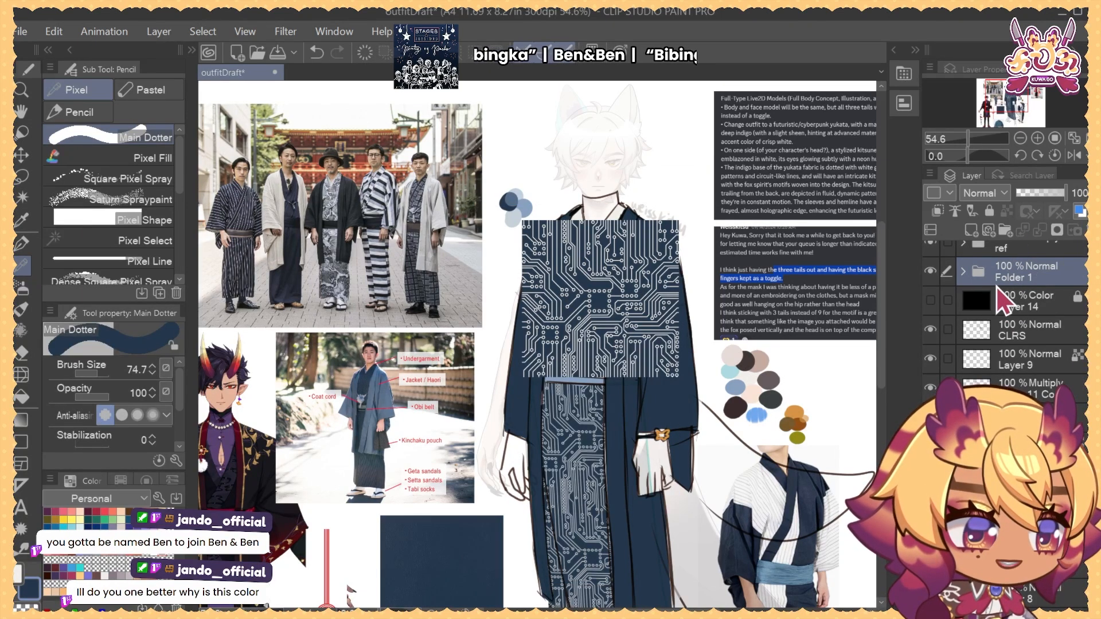
Duplicate the circuit pattern of Layer 4 onto a new layer inside Folder 1
click(963, 272)
click(1012, 329)
drag(761, 372, 695, 373)
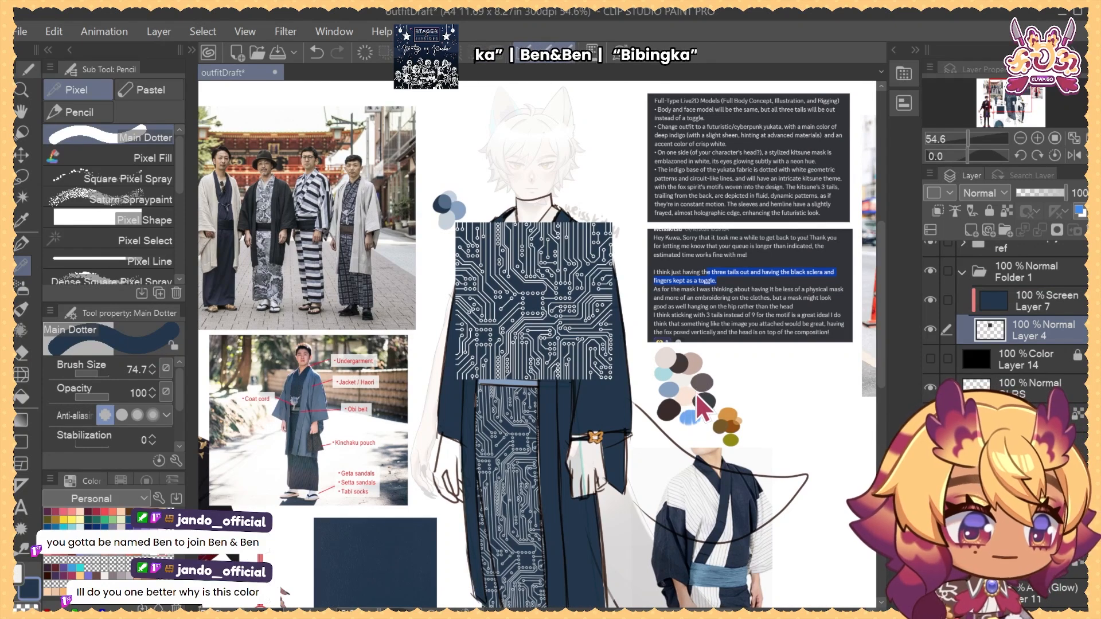
key(ctrl+a)
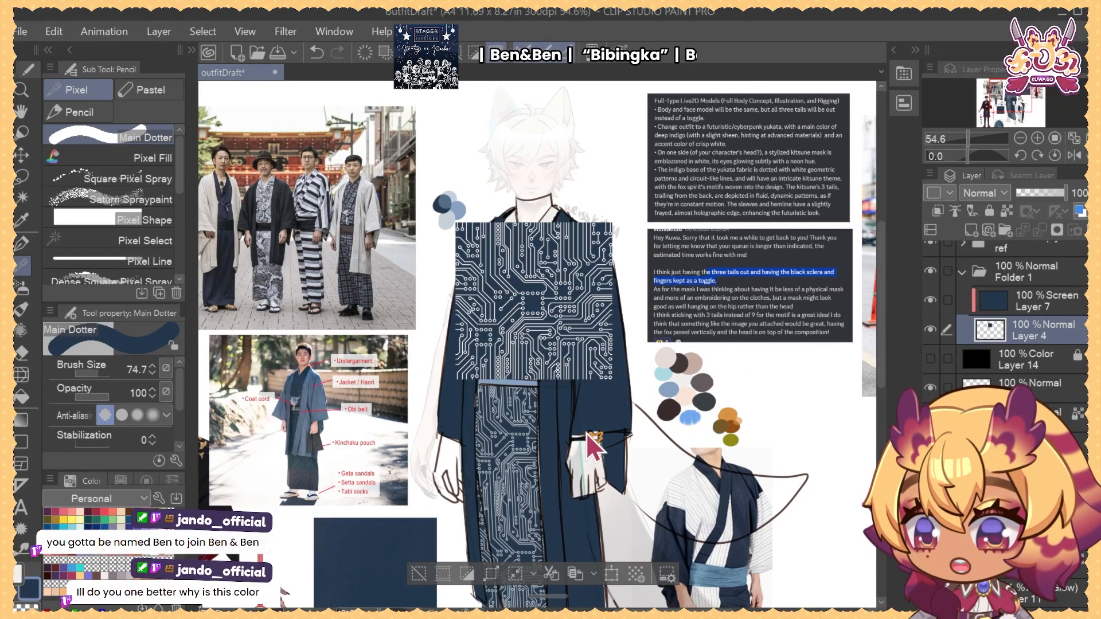
key(ctrl+c)
key(ctrl+v)
key(ctrl+t)
drag(586, 331, 587, 488)
key(ctrl+z)
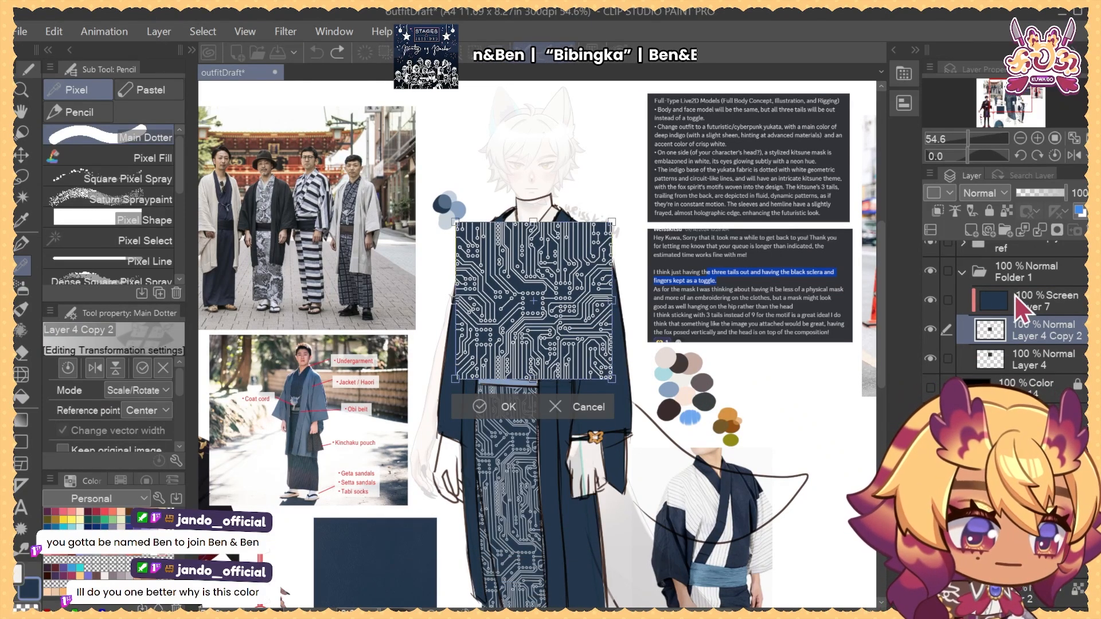
Unclip the navy Screen layer, Layer 7, from the circuit pattern and hide it
click(1041, 299)
click(937, 212)
click(930, 301)
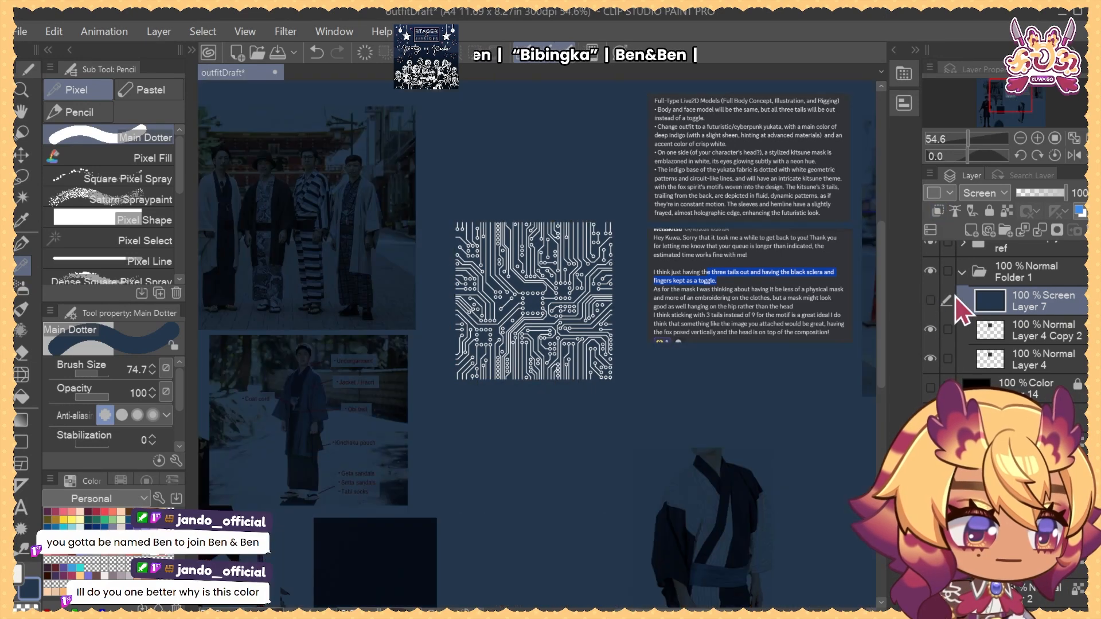
Position the pattern copy directly beneath the original with its traces lined up, and merge it into Layer 4
click(1021, 331)
drag(584, 467, 575, 444)
mouse_move(580, 383)
mouse_down()
mouse_move(674, 360)
mouse_move(659, 393)
mouse_up()
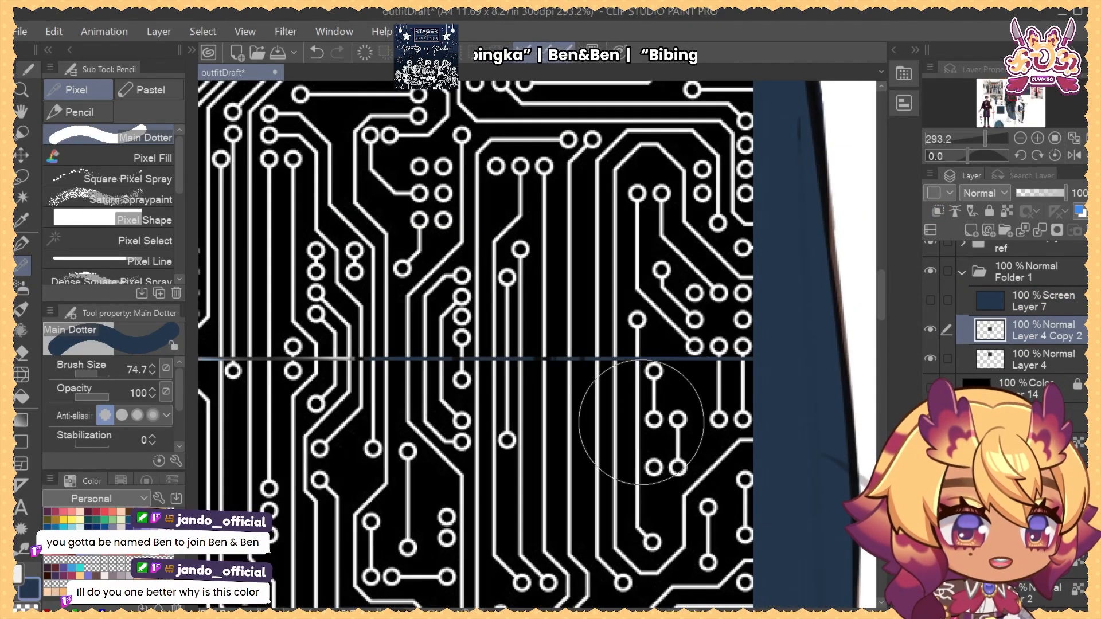
key(k)
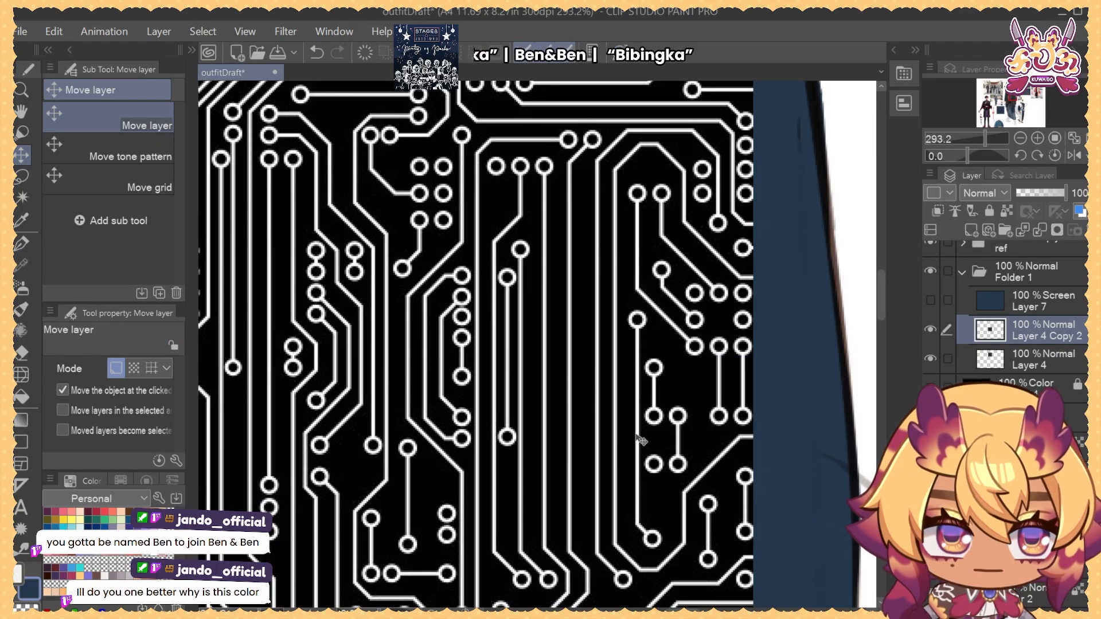
key(ctrl+e)
scroll(660, 404, down, 10)
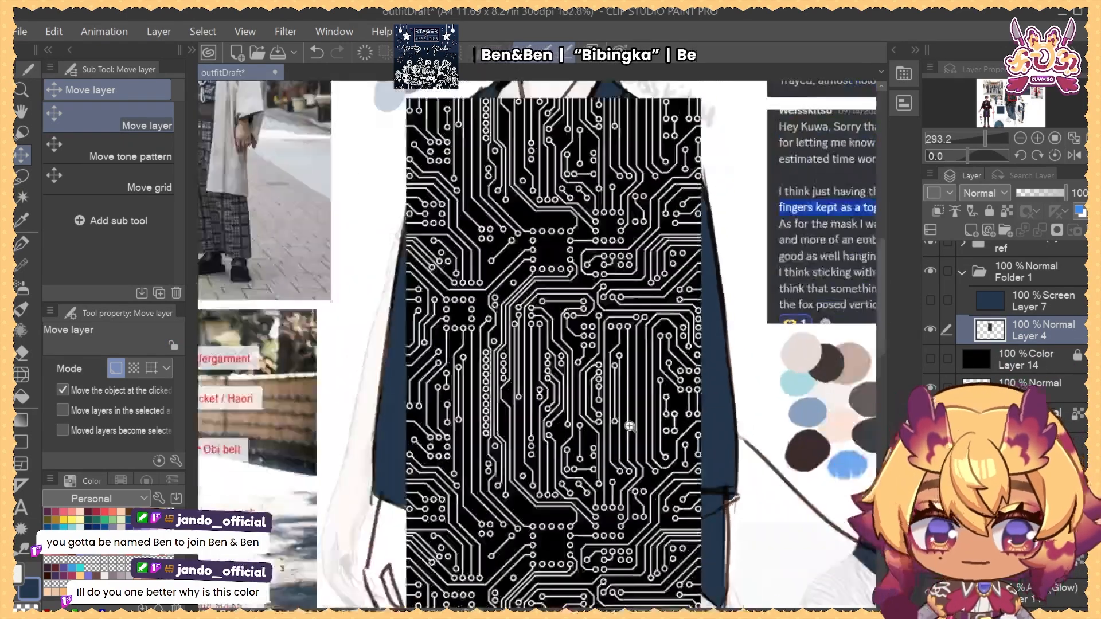
Duplicate the two-tile circuit pattern and place the copy against its right edge
key(ctrl+a)
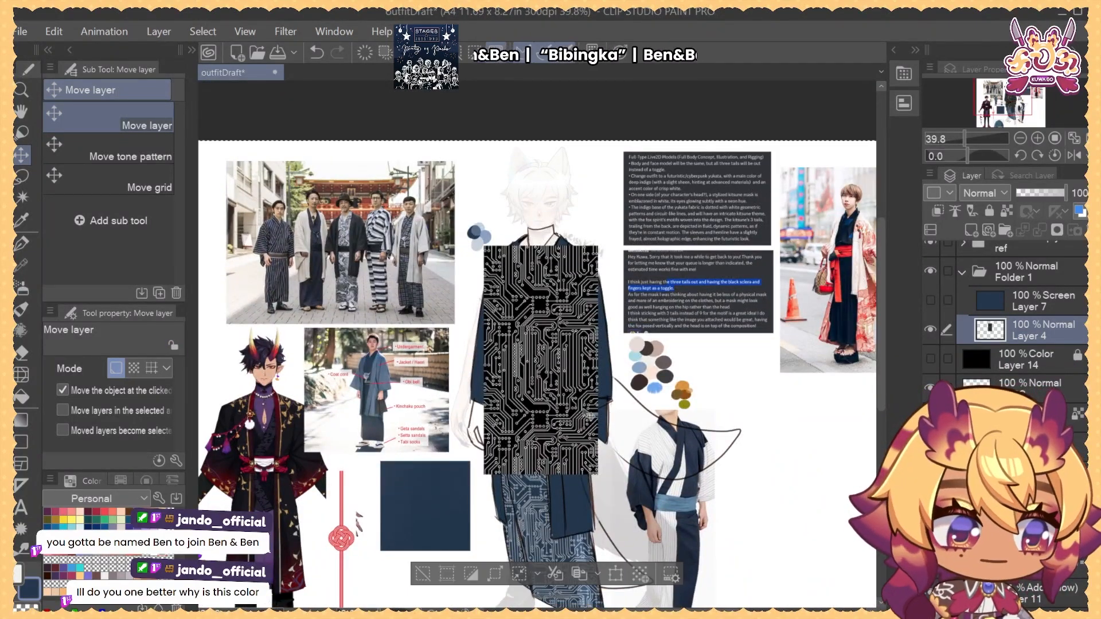
key(ctrl+v)
key(ctrl+t)
drag(550, 398, 665, 397)
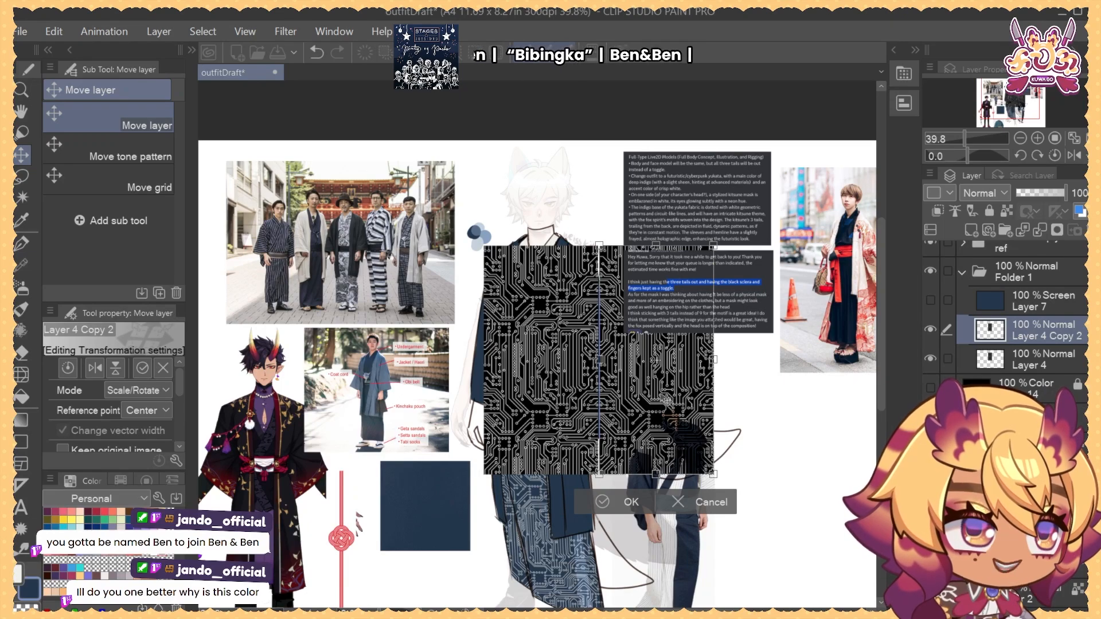
scroll(688, 328, up, 6)
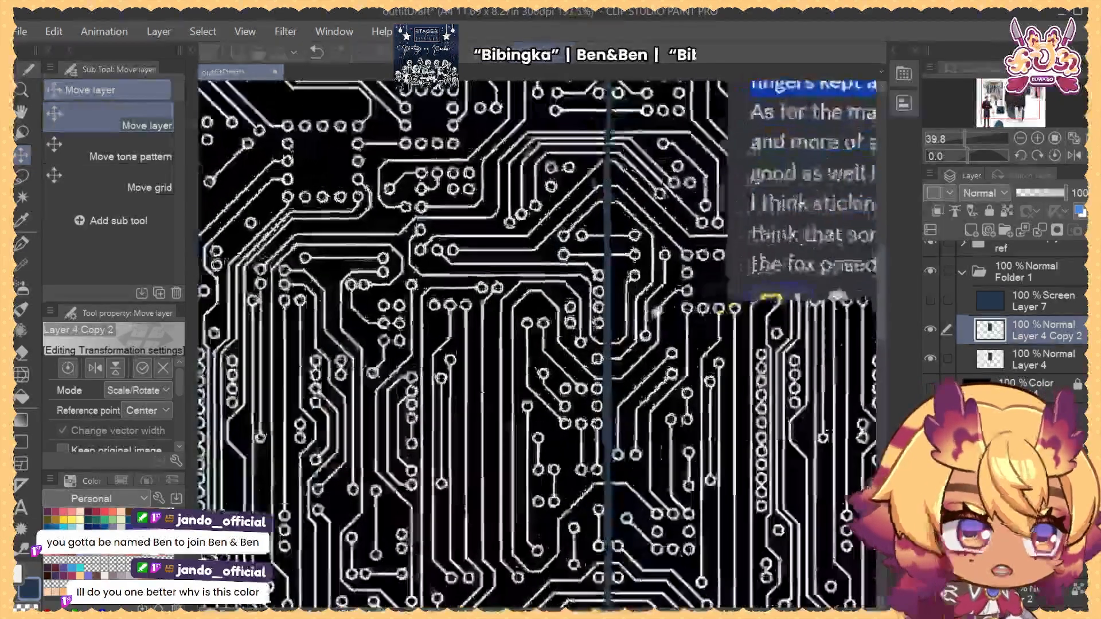
Nudge the right-hand copy sideways until the vertical seam closes, and merge it into Layer 4
key(Right)
key(Right)
key(Right)
key(Right)
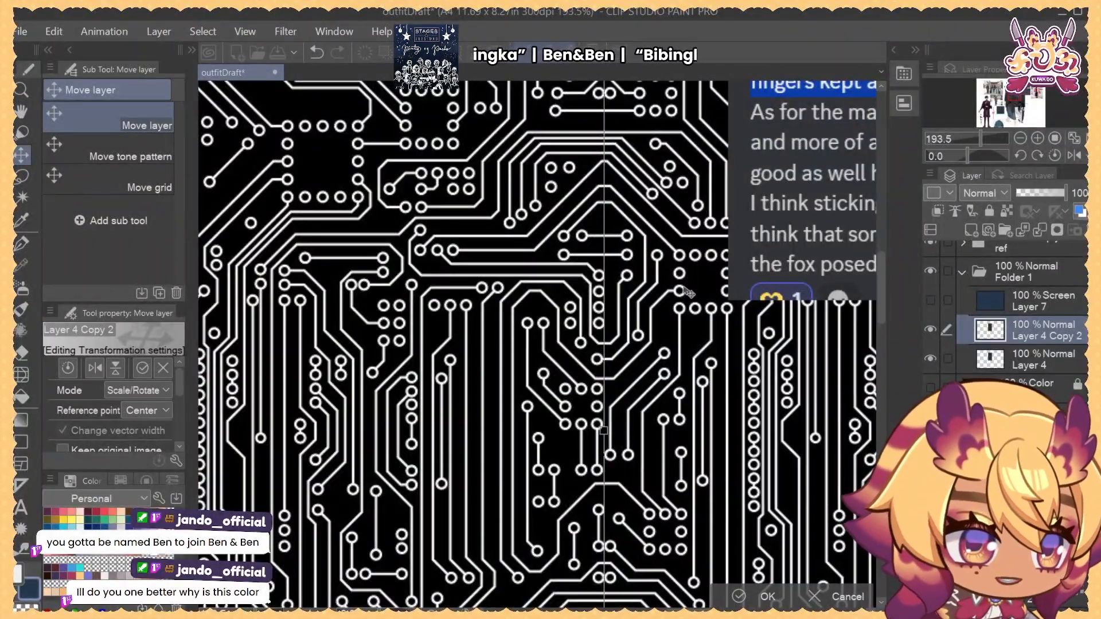
key(Left)
key(Right)
key(Left)
key(Return)
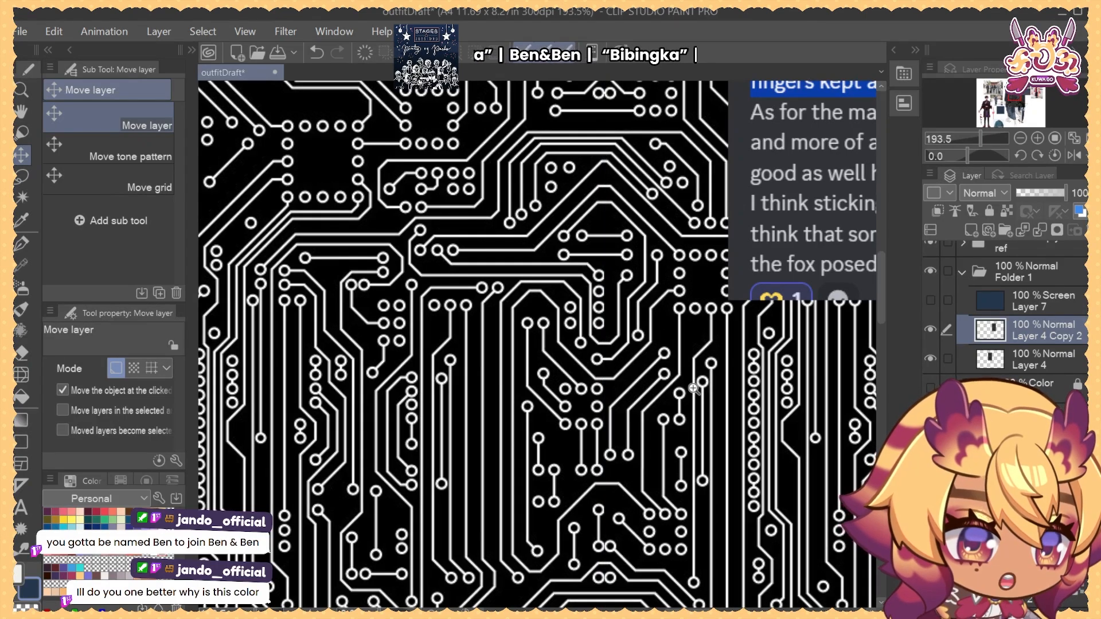
scroll(680, 307, down, 6)
key(ctrl+e)
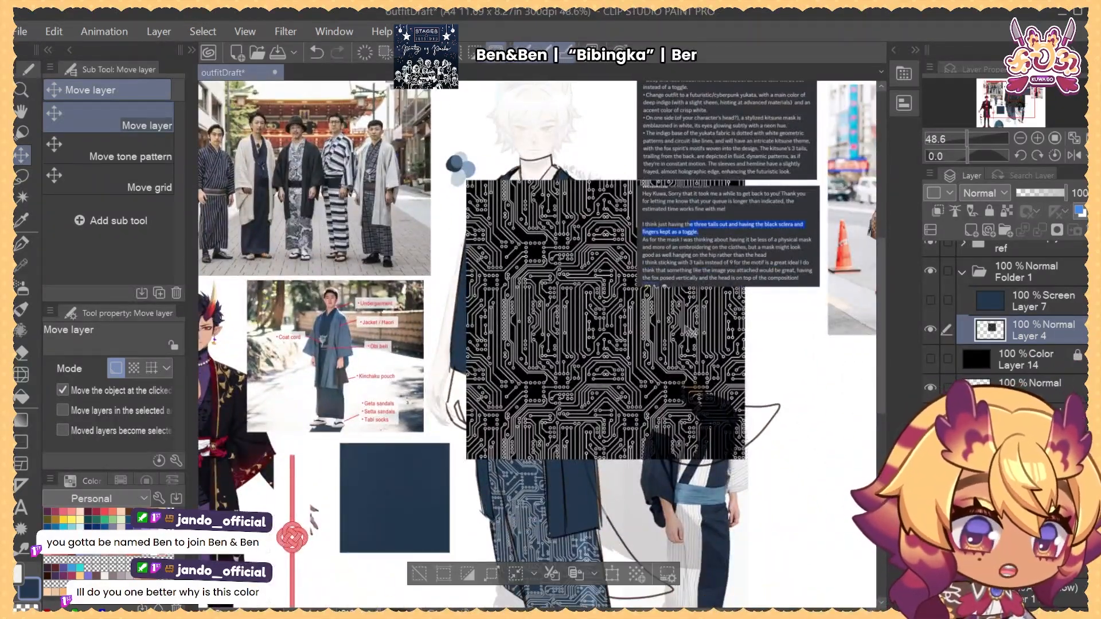
Duplicate the widened circuit pattern and place the copy against its lower edge
key(ctrl+z)
key(ctrl+t)
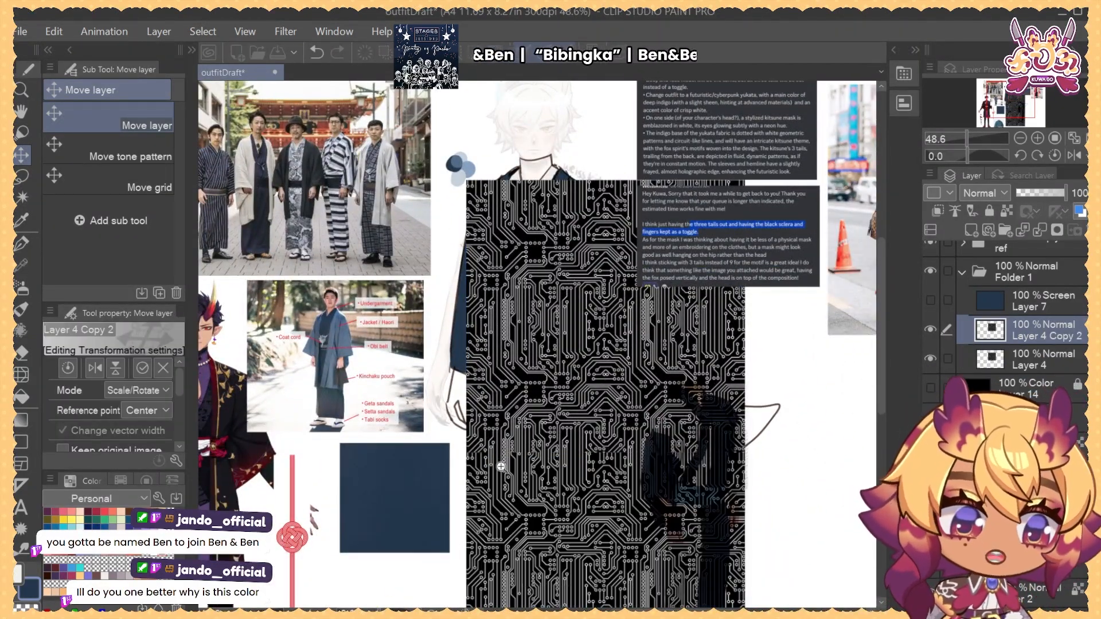
scroll(504, 462, up, 5)
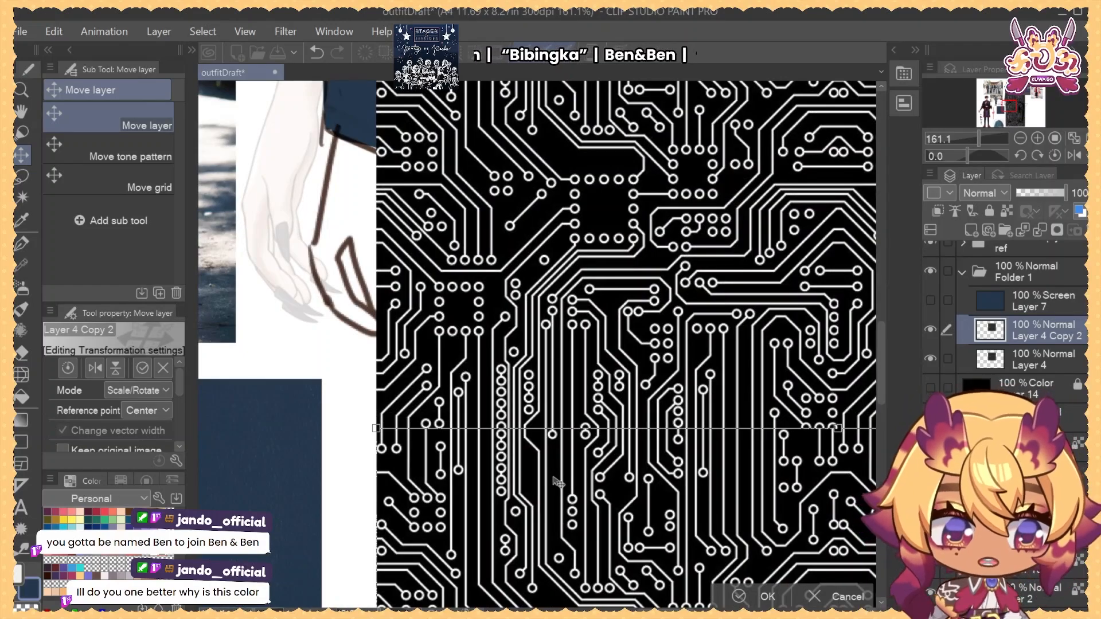
drag(556, 482, 555, 487)
Nudge the lower copy vertically until the traces meet at the horizontal seam, and merge it into Layer 4
key(Up)
key(Up)
key(Up)
key(Up)
key(Up)
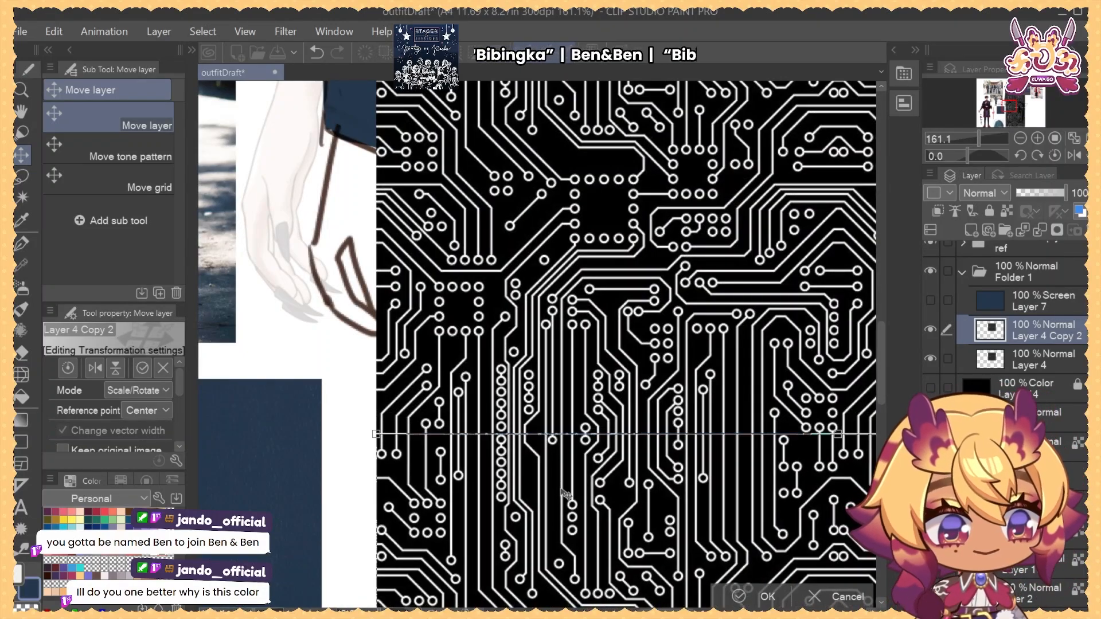
key(Return)
scroll(602, 373, down, 5)
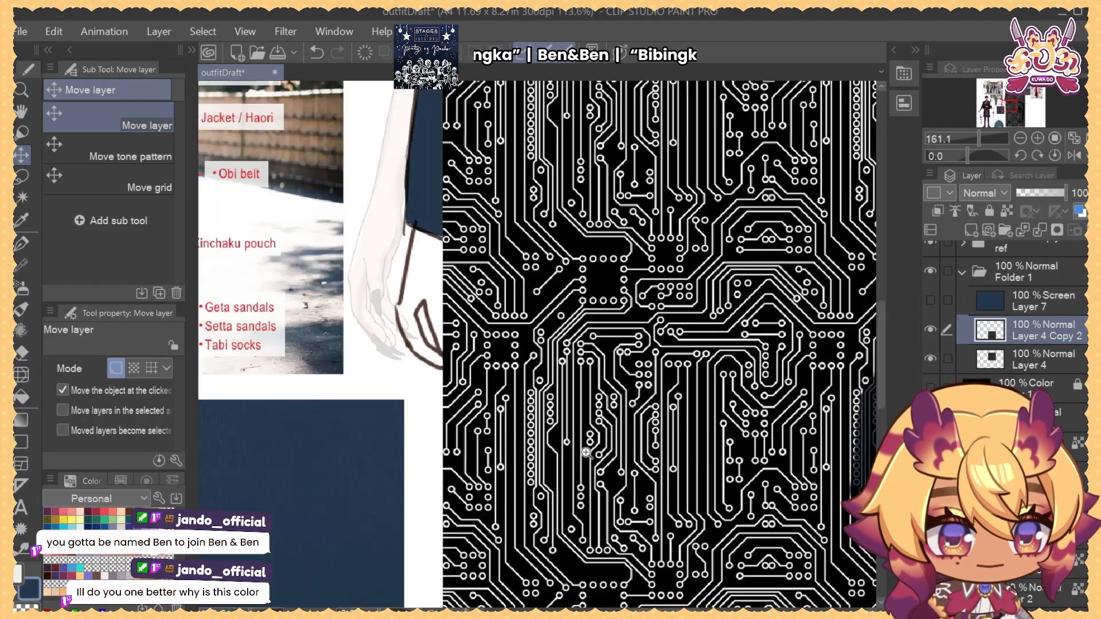
drag(695, 348, 545, 231)
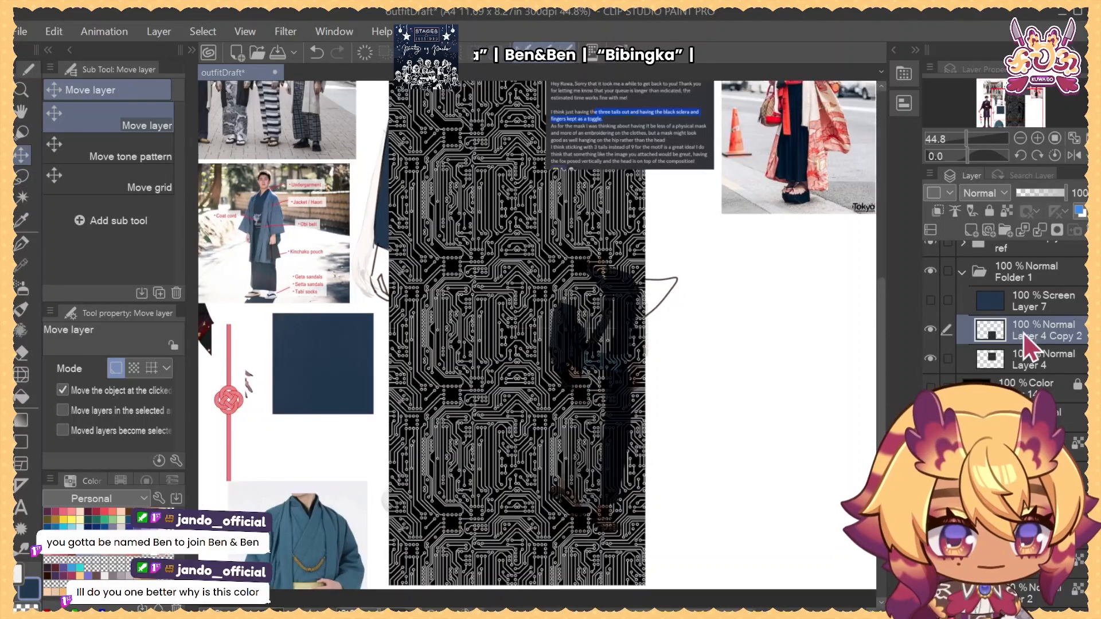
key(ctrl+e)
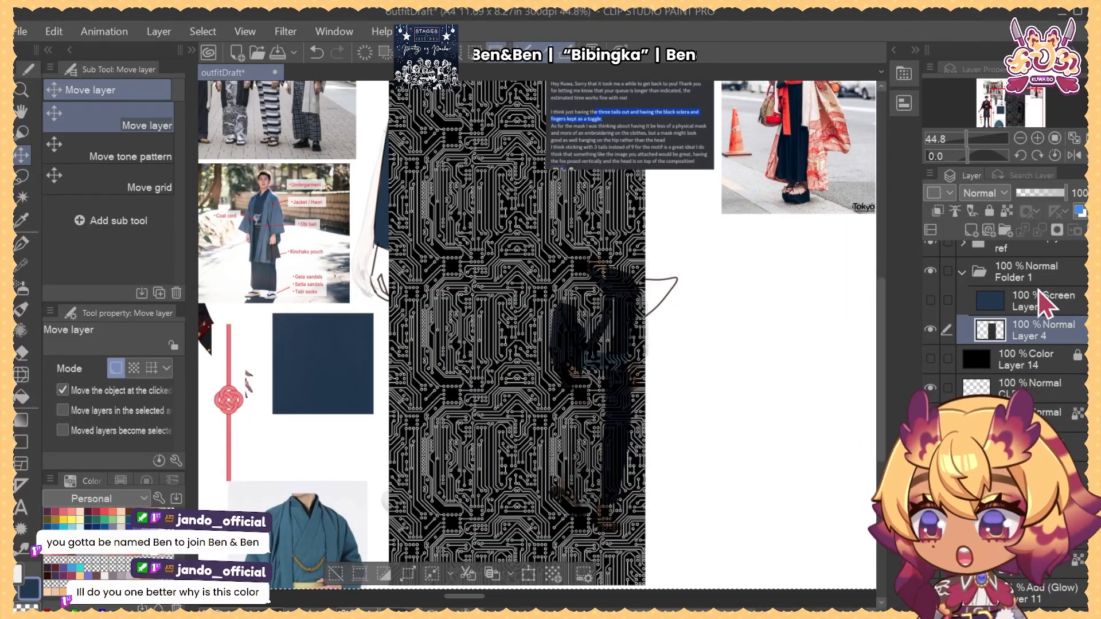
Duplicate the tall circuit pattern block and place the copy against its left edge
key(ctrl+z)
key(ctrl+r)
drag(571, 424, 651, 460)
key(ctrl+t)
drag(428, 470, 430, 470)
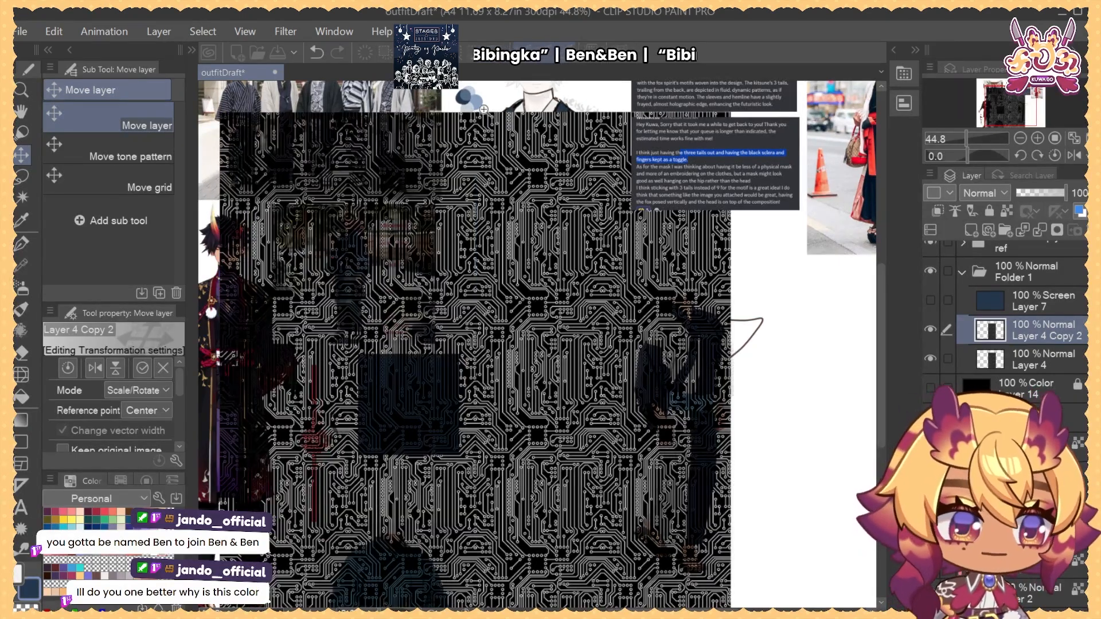
Nudge the left-hand copy until its traces join the original block, and merge it into Layer 4
scroll(475, 113, up, 8)
key(Left)
key(Left)
key(Left)
key(Left)
key(Left)
key(Left)
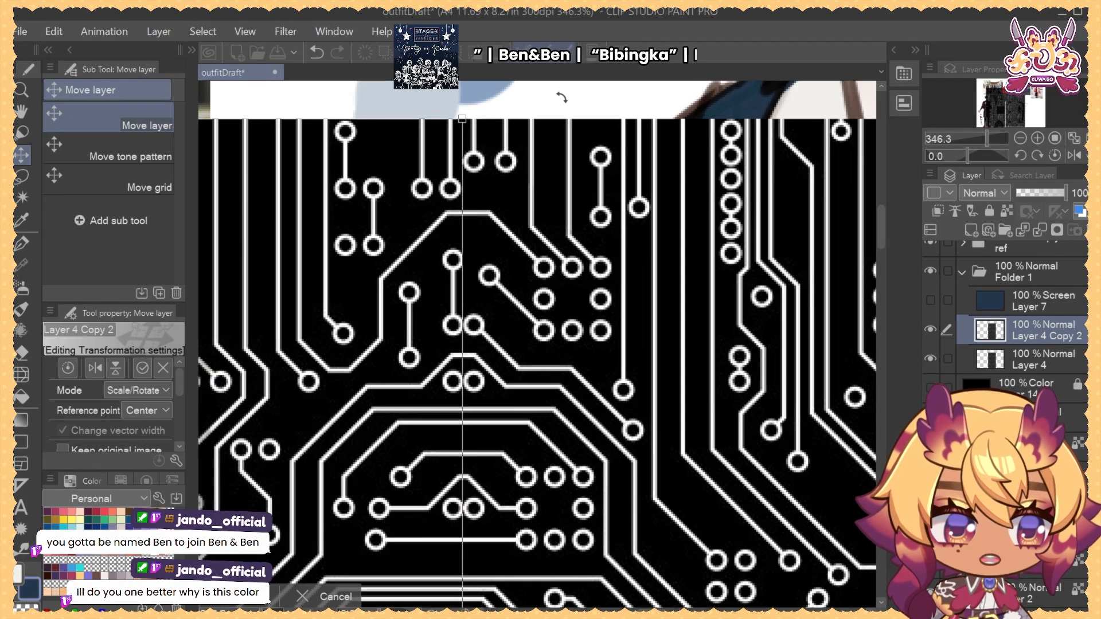
key(Return)
scroll(512, 317, down, 6)
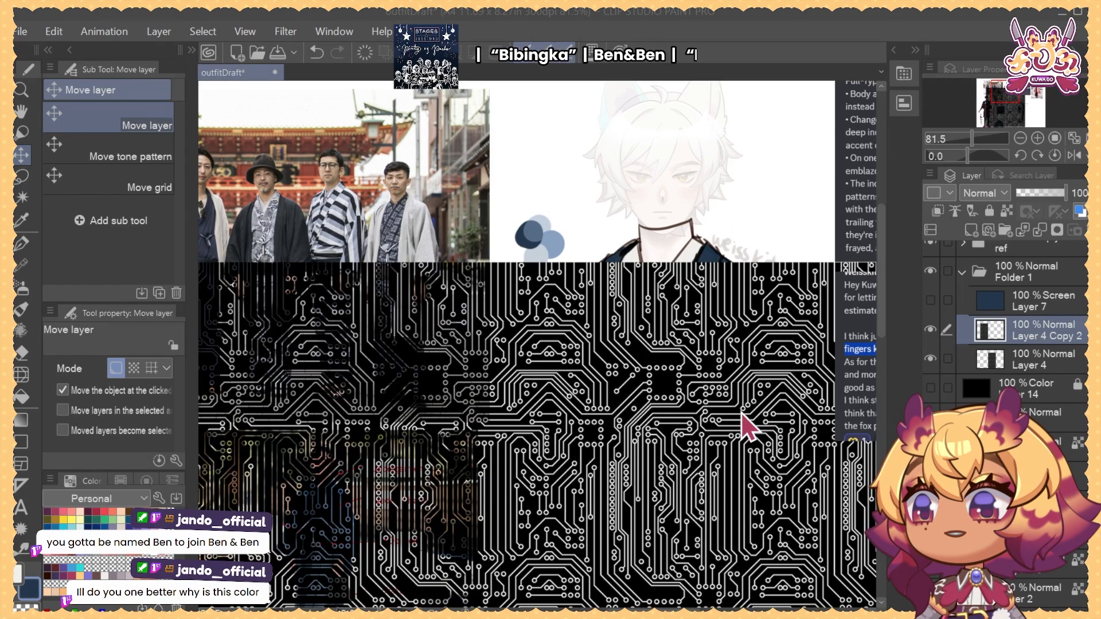
drag(731, 421, 636, 399)
drag(747, 457, 700, 423)
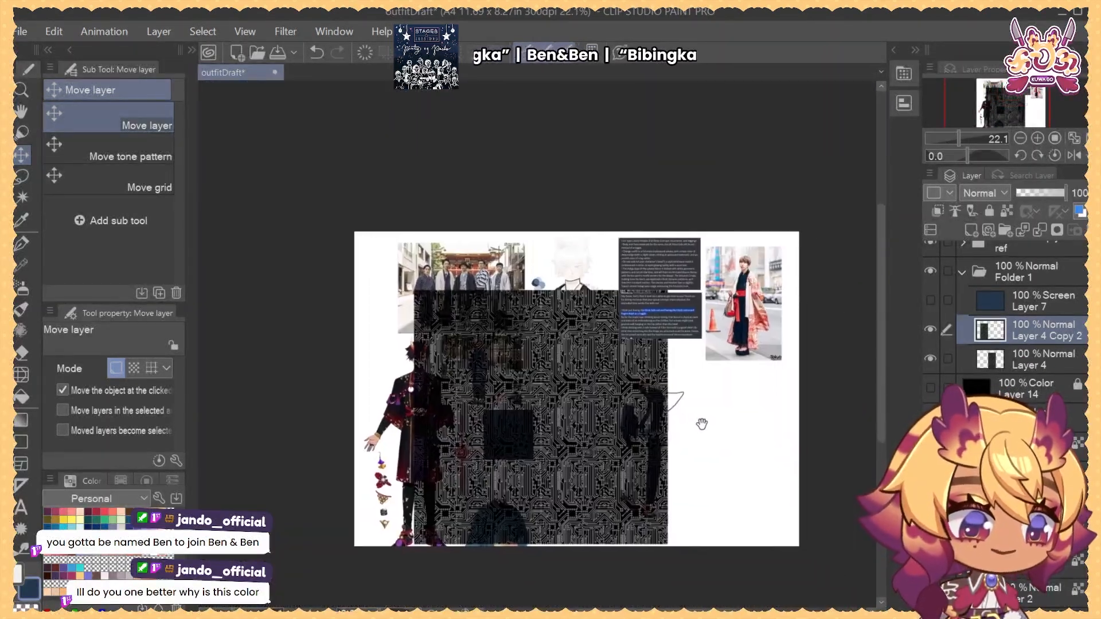
key(ctrl+e)
Duplicate the enlarged circuit pattern block and place the copy against its upper edge
key(ctrl+a)
key(ctrl+c)
key(ctrl+v)
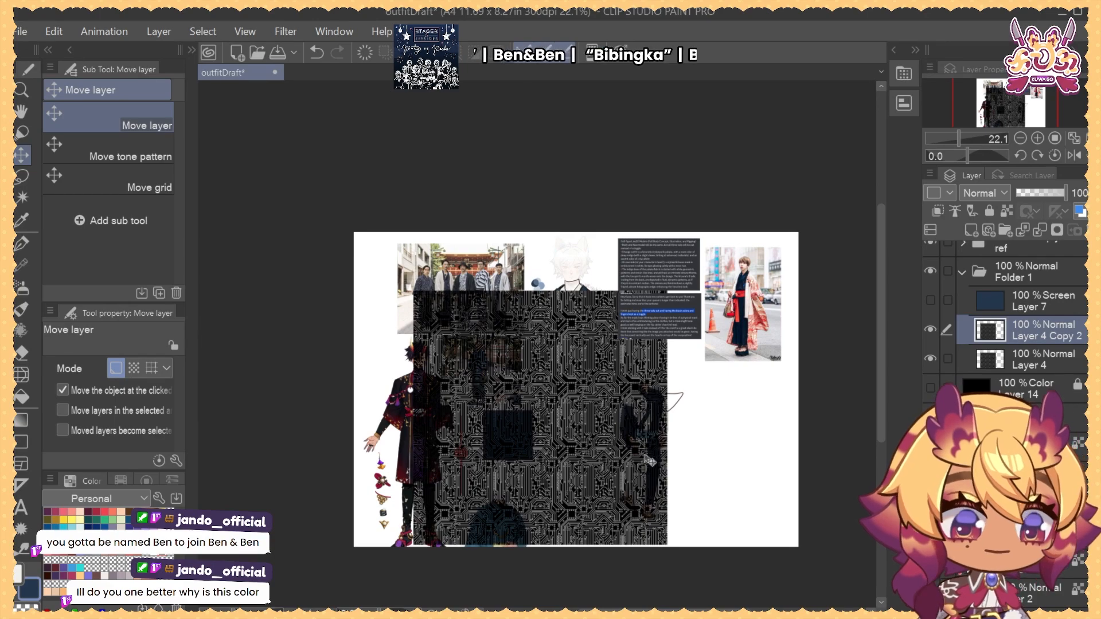
key(ctrl+t)
drag(648, 461, 630, 278)
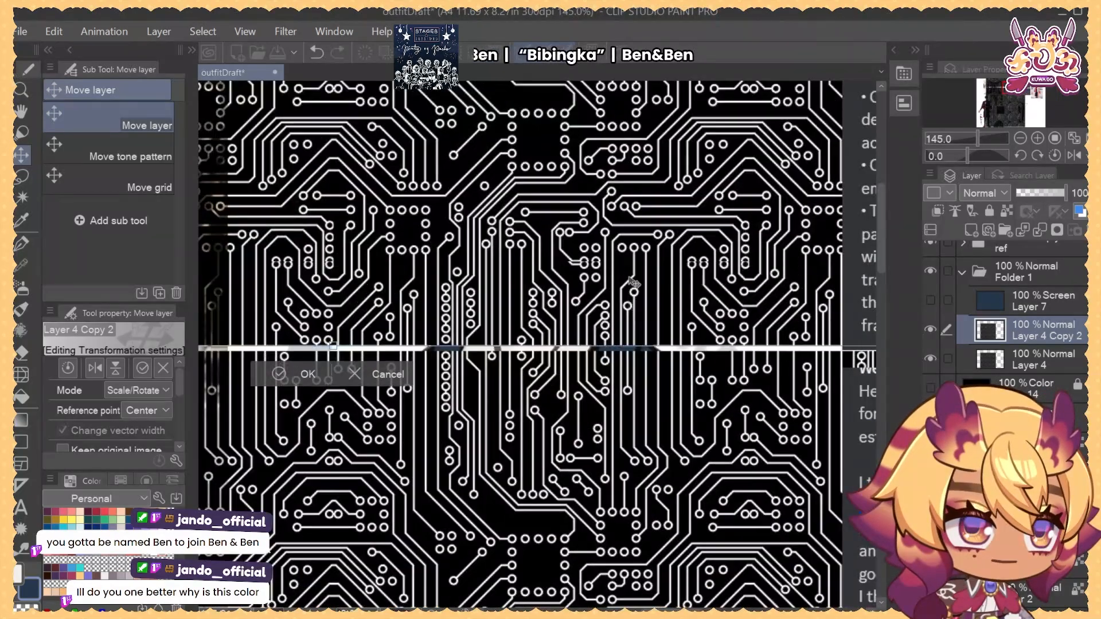
Nudge the upper copy down until its traces meet the block below, and merge it into Layer 4
scroll(632, 282, up, 3)
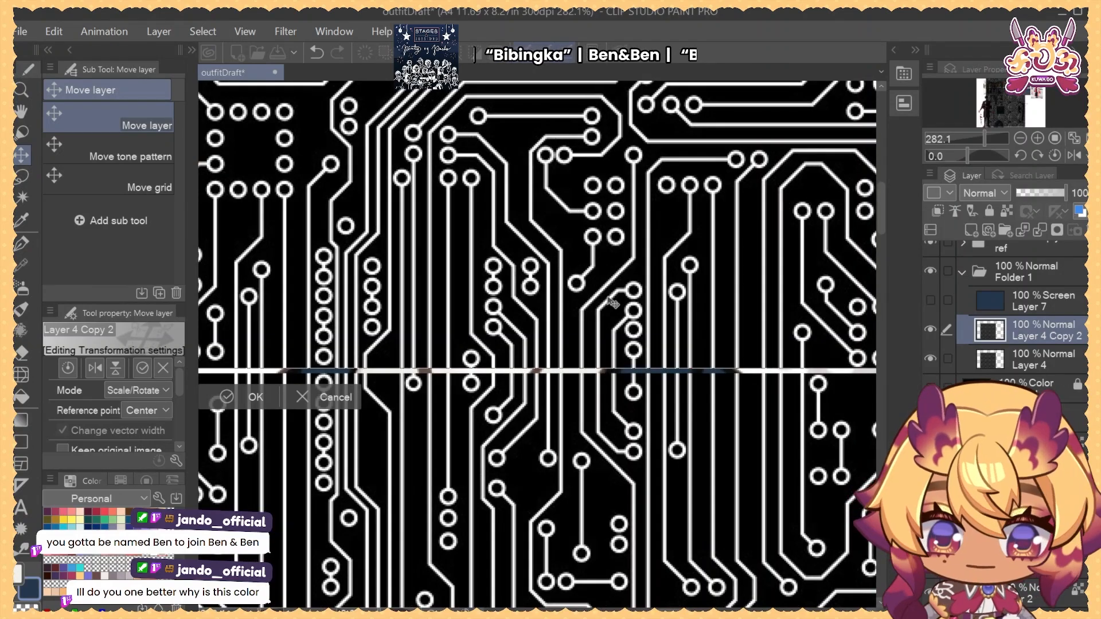
drag(612, 308, 612, 313)
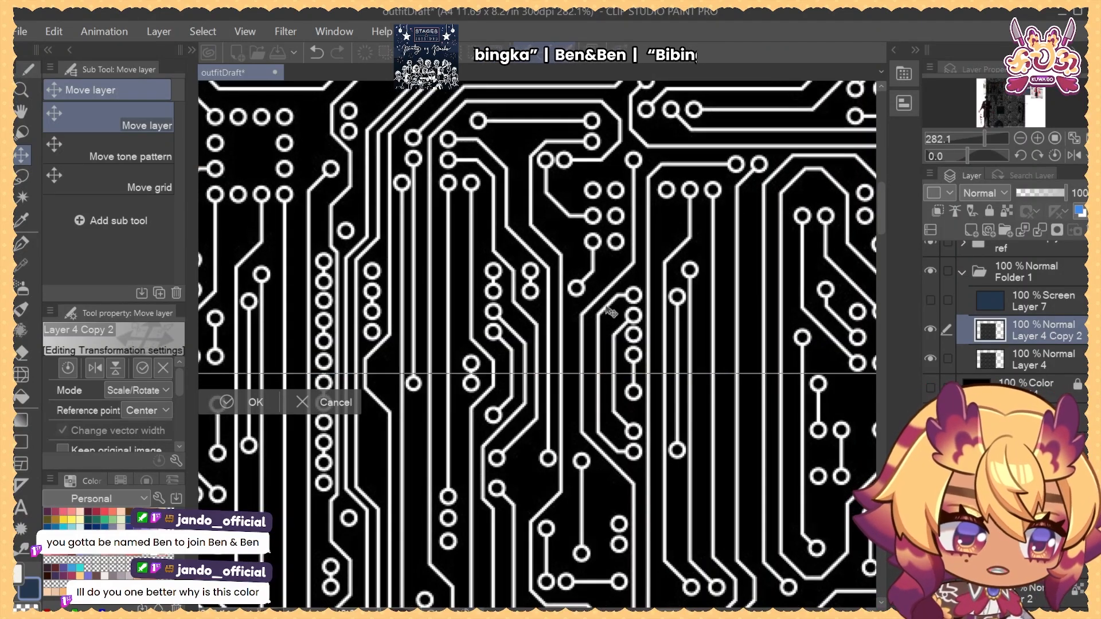
key(Return)
scroll(612, 312, down, 10)
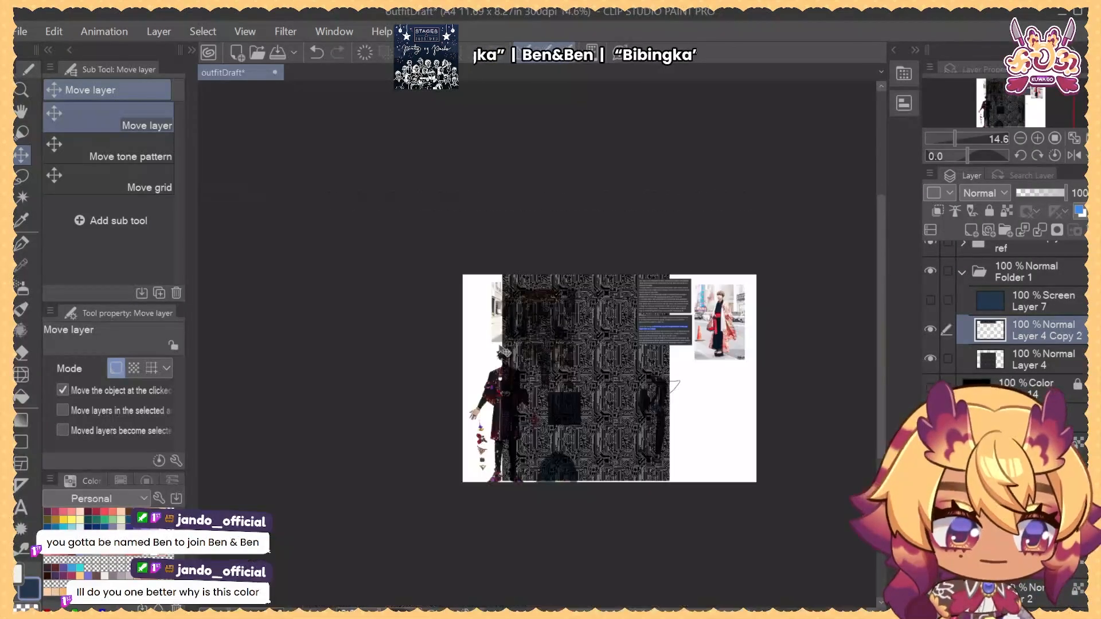
key(ctrl+e)
Show the blue Screen layer, Layer 7, and duplicate both it and the circuit pattern on Layer 4
right_click(1033, 337)
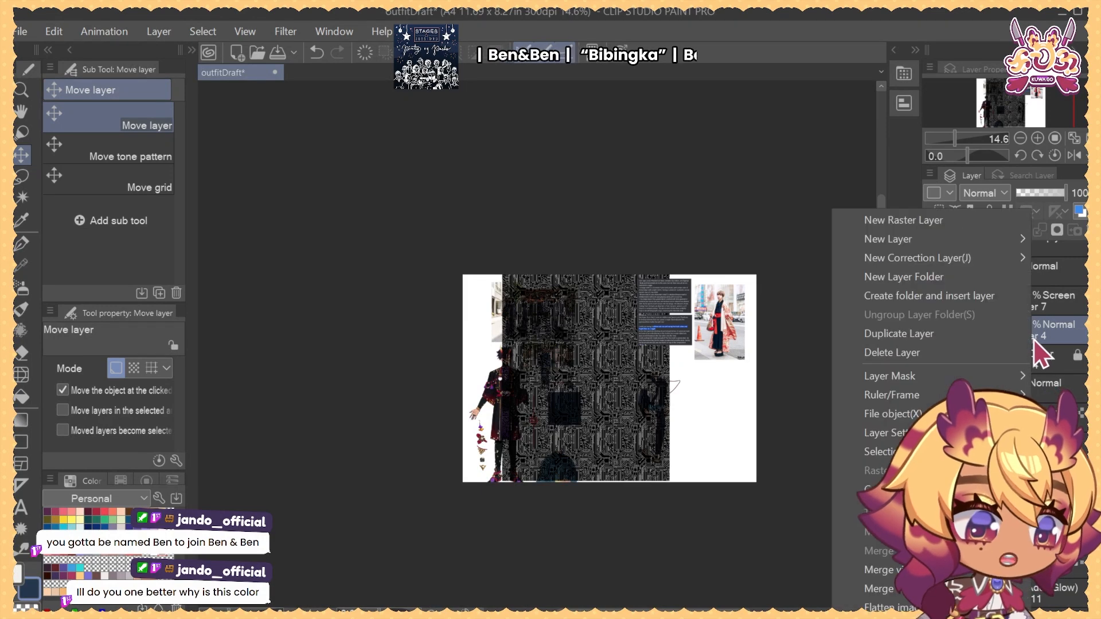
click(1066, 333)
right_click(1052, 334)
click(956, 337)
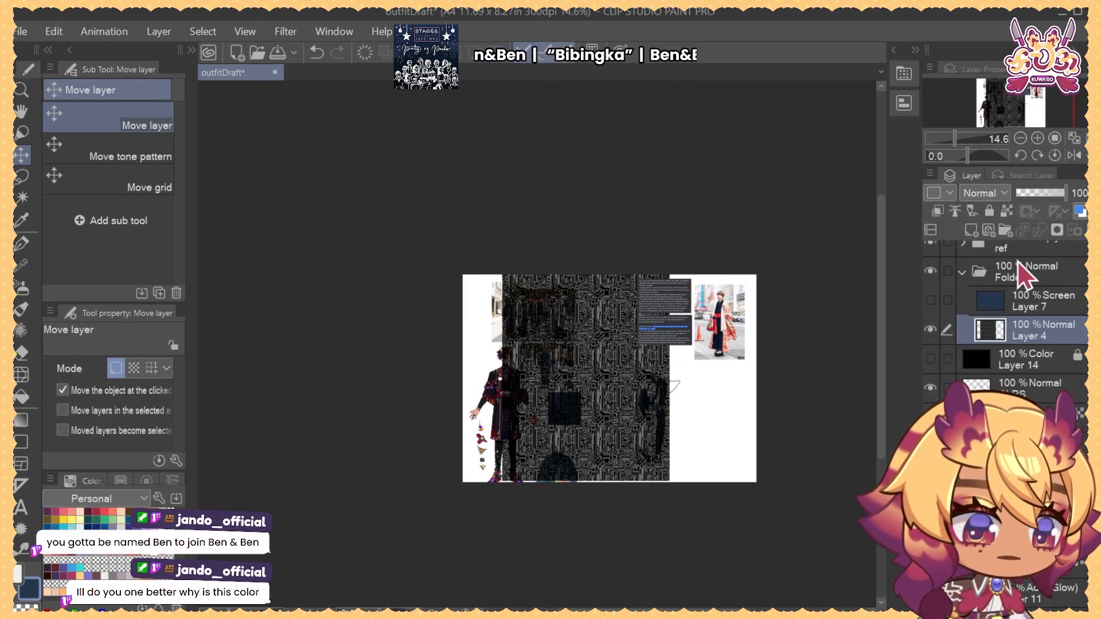
click(930, 300)
right_click(1028, 332)
click(952, 334)
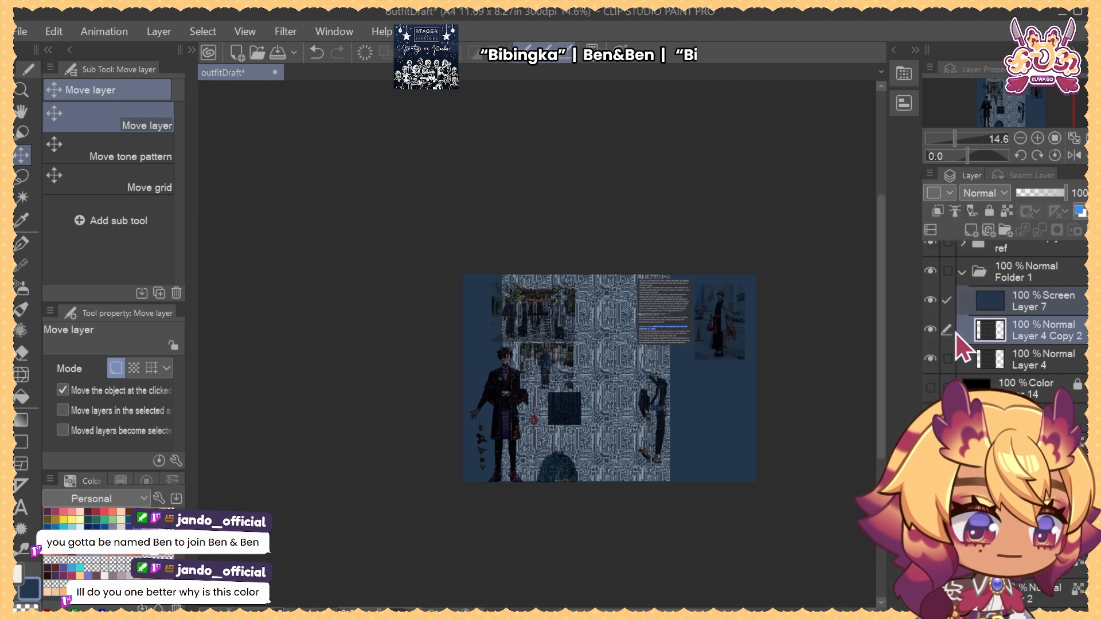
click(1019, 300)
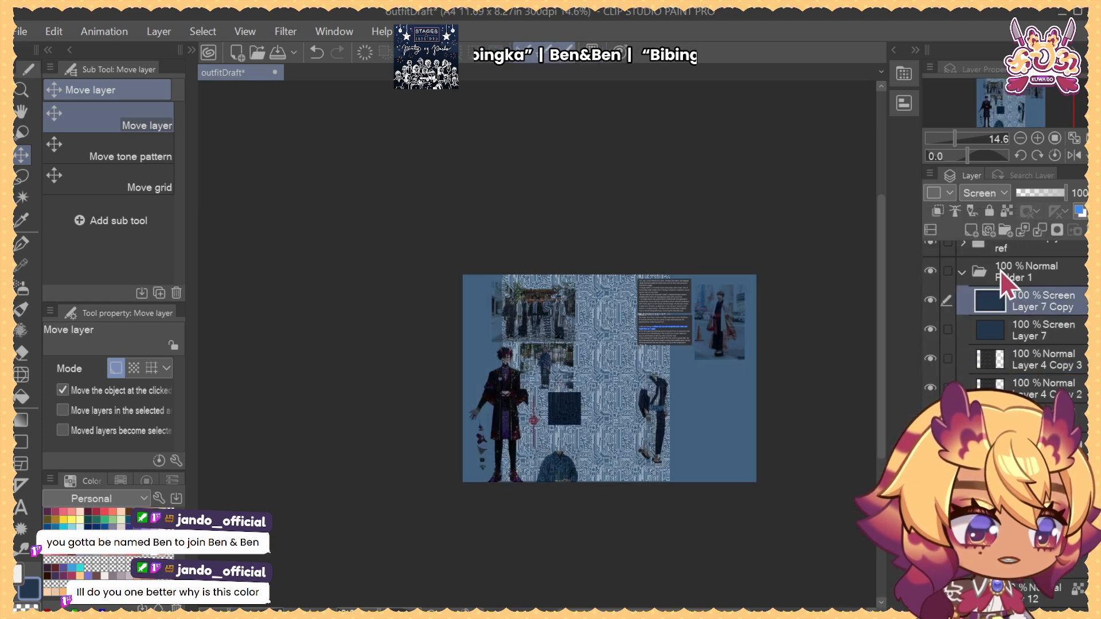
Clip both blue Screen layers to the layers beneath them and move Layer 7 Copy below Layer 4 Copy 2
click(1021, 330)
click(938, 212)
click(1026, 305)
click(938, 211)
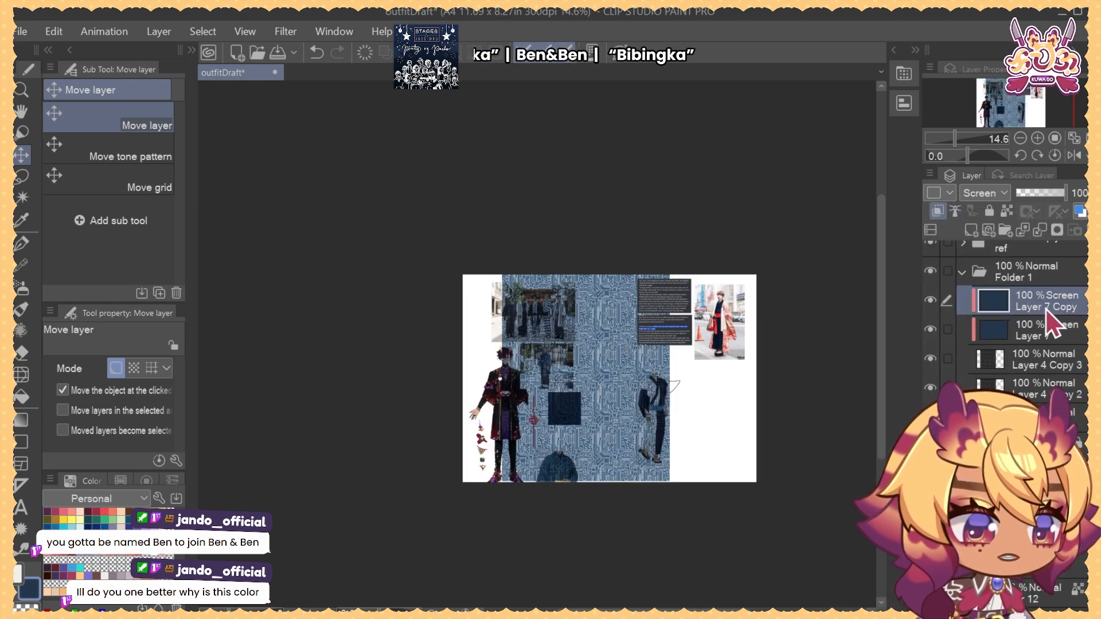
drag(1044, 308, 1046, 399)
Delete the surplus Layer 4 Copy 2 and group Layer 7 with Layer 4 Copy 3 in a new folder
click(1045, 357)
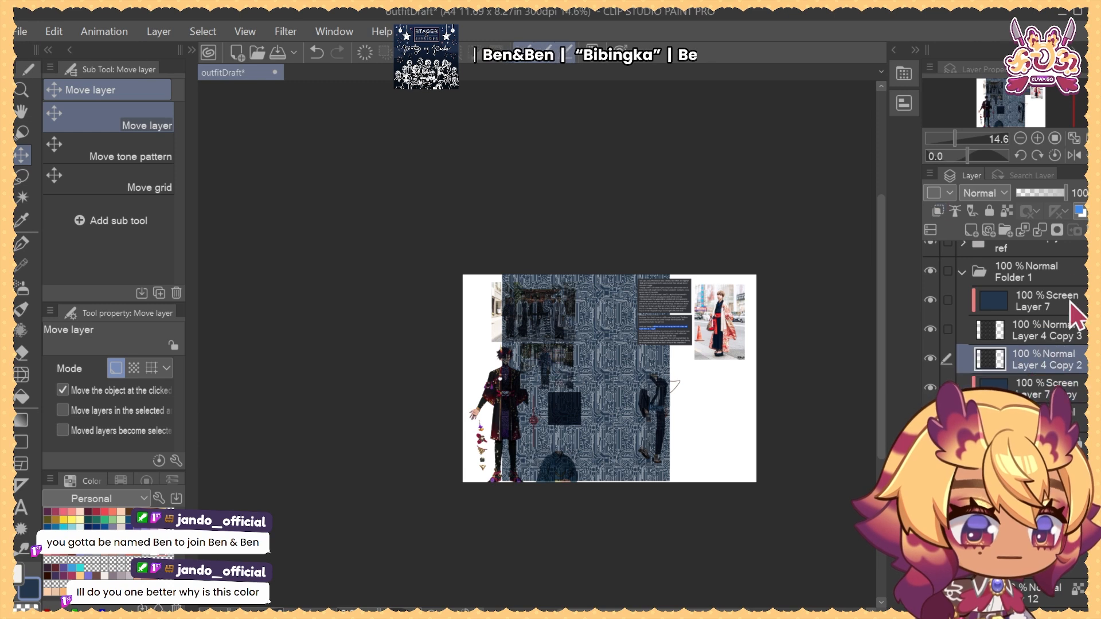
click(1092, 229)
click(1041, 328)
ctrl+click(1043, 299)
key(ctrl+g)
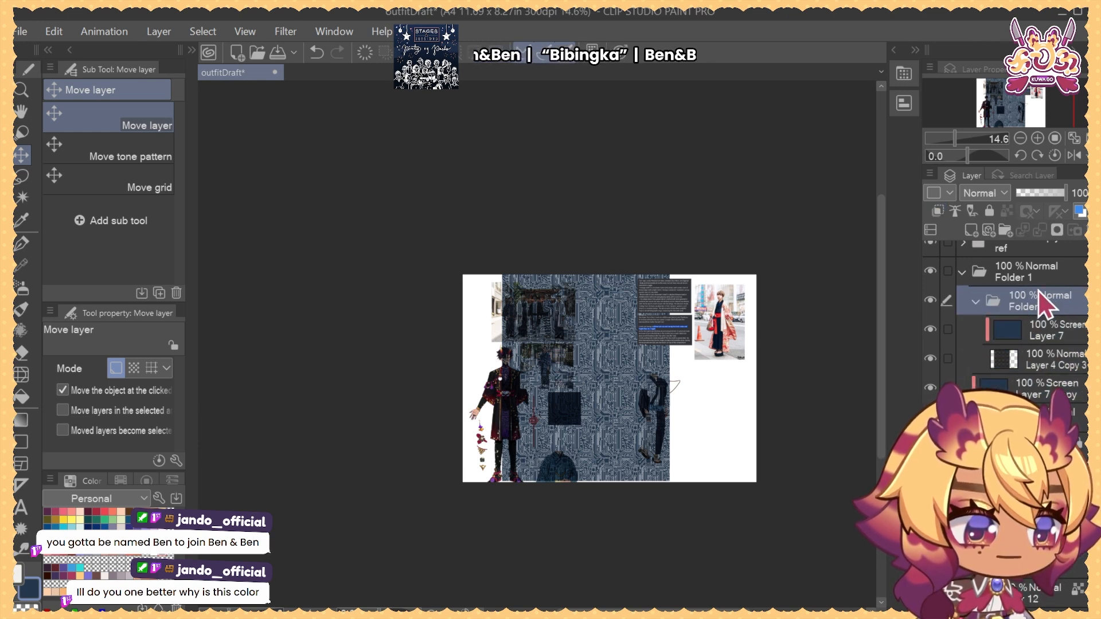
Move the folder with the tinted pattern out of Folder 1 to directly beneath it, and collapse Folder 1
drag(1041, 295, 1033, 267)
drag(1044, 349, 1022, 259)
key(ctrl+z)
drag(1030, 317, 1027, 439)
click(963, 282)
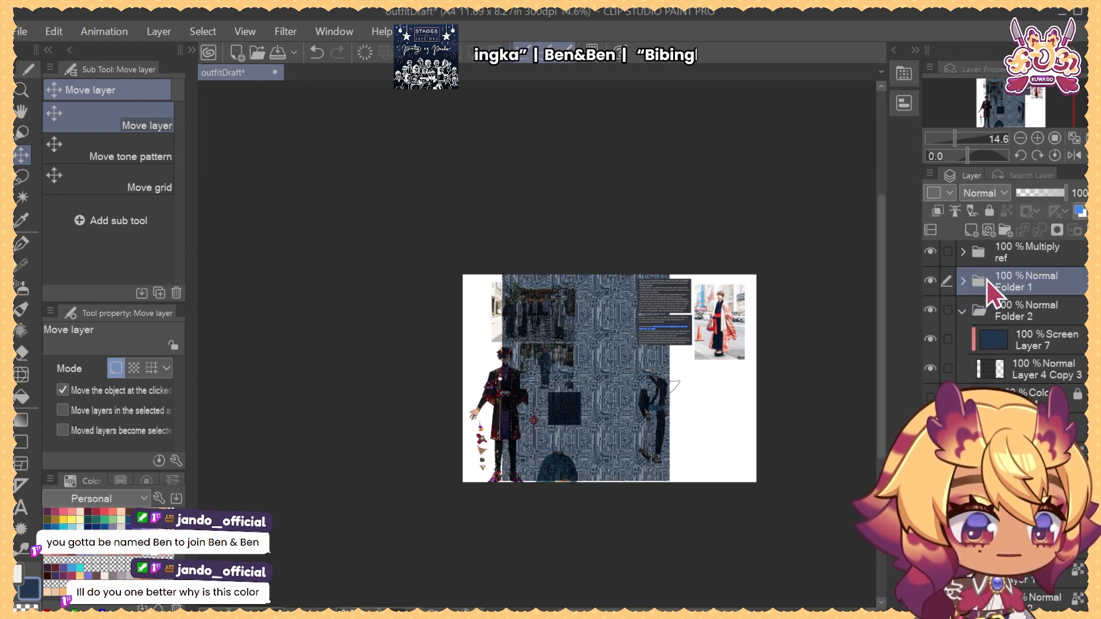
Hide Folder 1, move Folder 2 down the layer stack above the yukata base, and clip it to the layer below
click(977, 284)
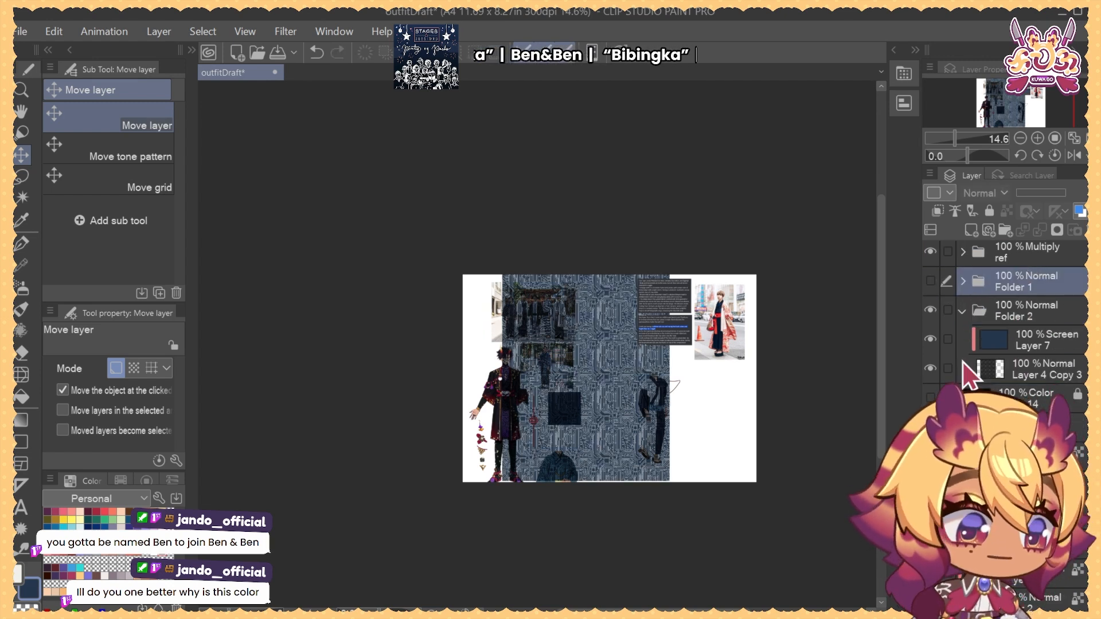
click(963, 311)
click(1014, 312)
scroll(1006, 341, down, 1)
scroll(1018, 266, down, 3)
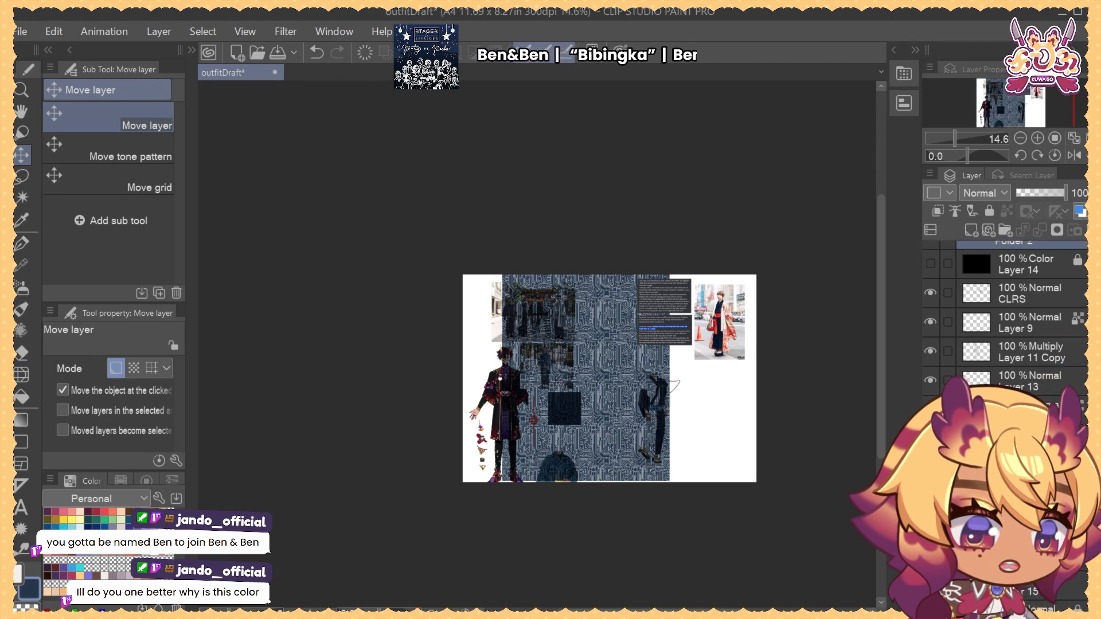
scroll(1018, 266, up, 3)
drag(1024, 285, 1029, 433)
click(940, 212)
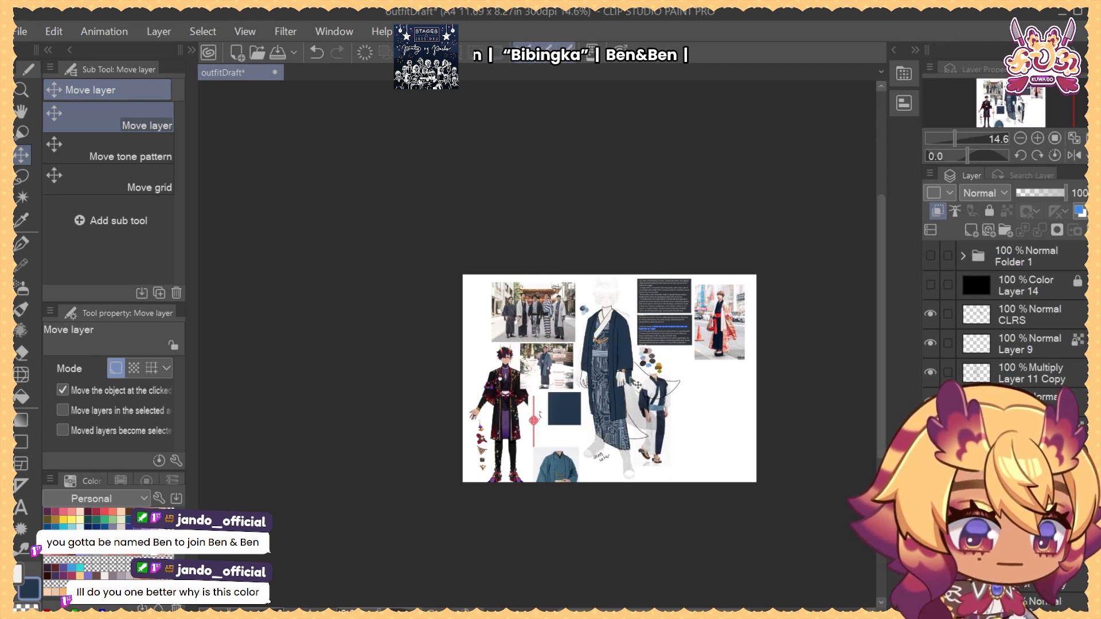
Scale the circuit pattern on Layer 4 Copy 3 down to the figure's size and centre it over the yukata
key(ctrl+t)
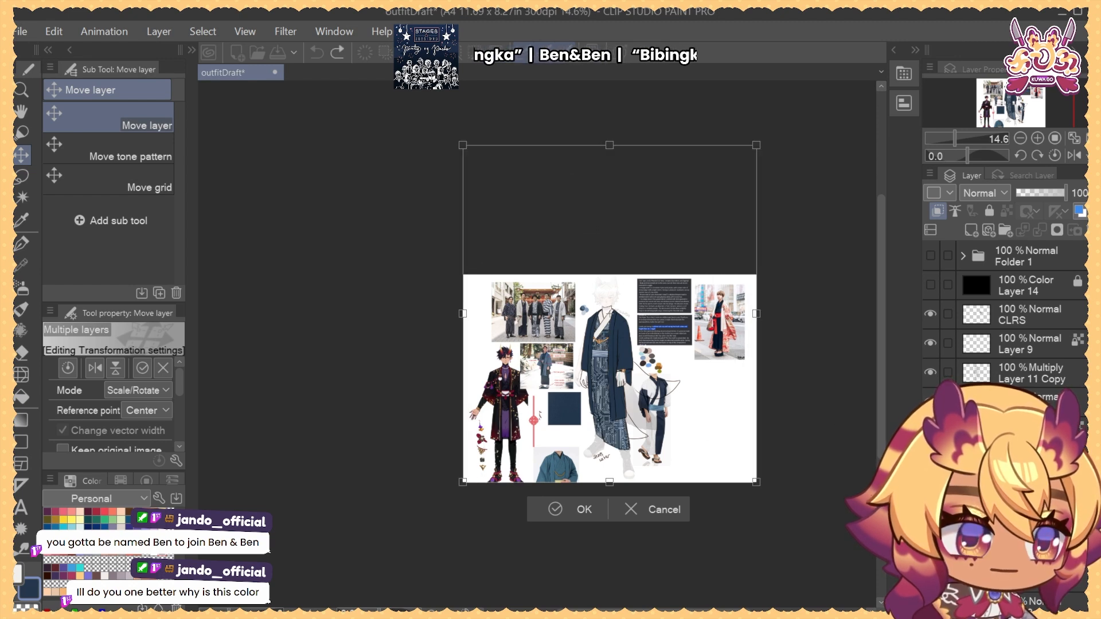
key(Return)
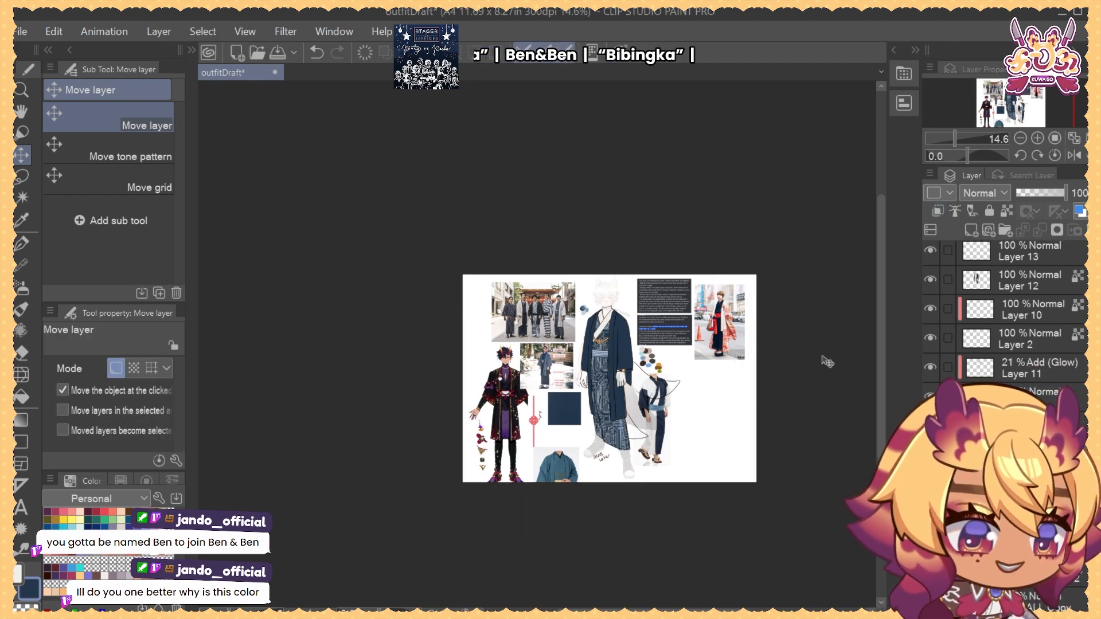
key(ctrl+t)
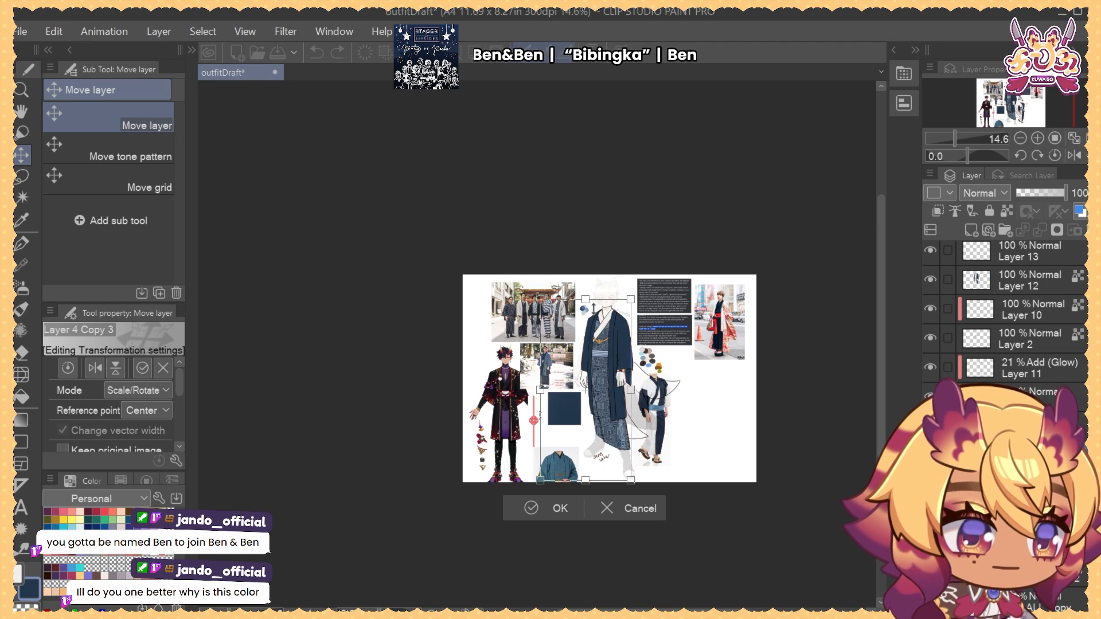
scroll(650, 338, up, 1)
scroll(660, 337, up, 3)
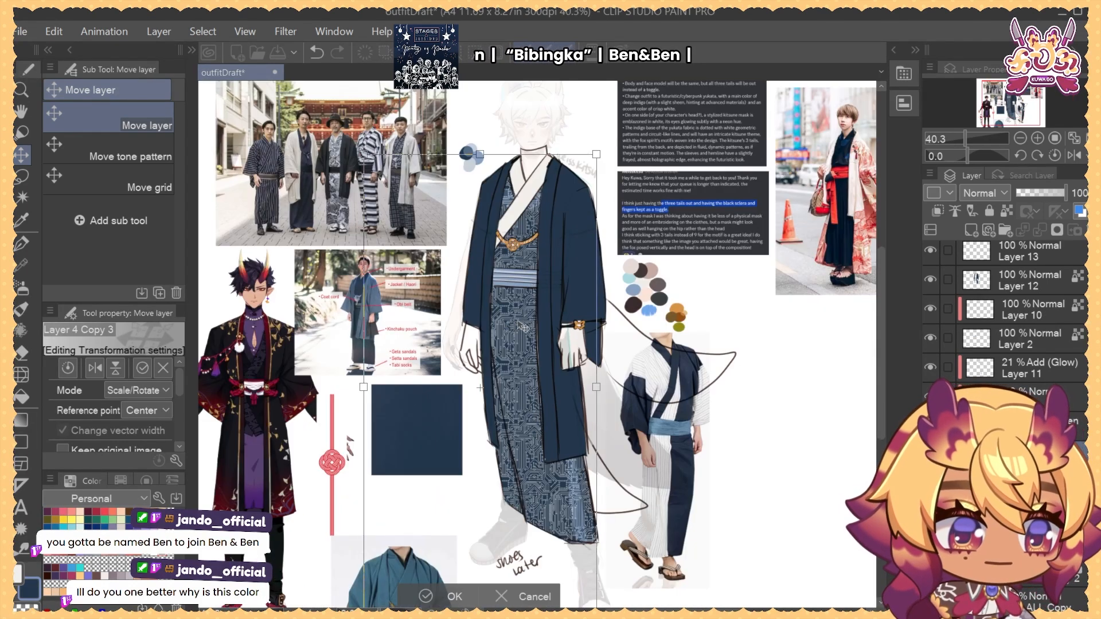
drag(523, 327, 574, 290)
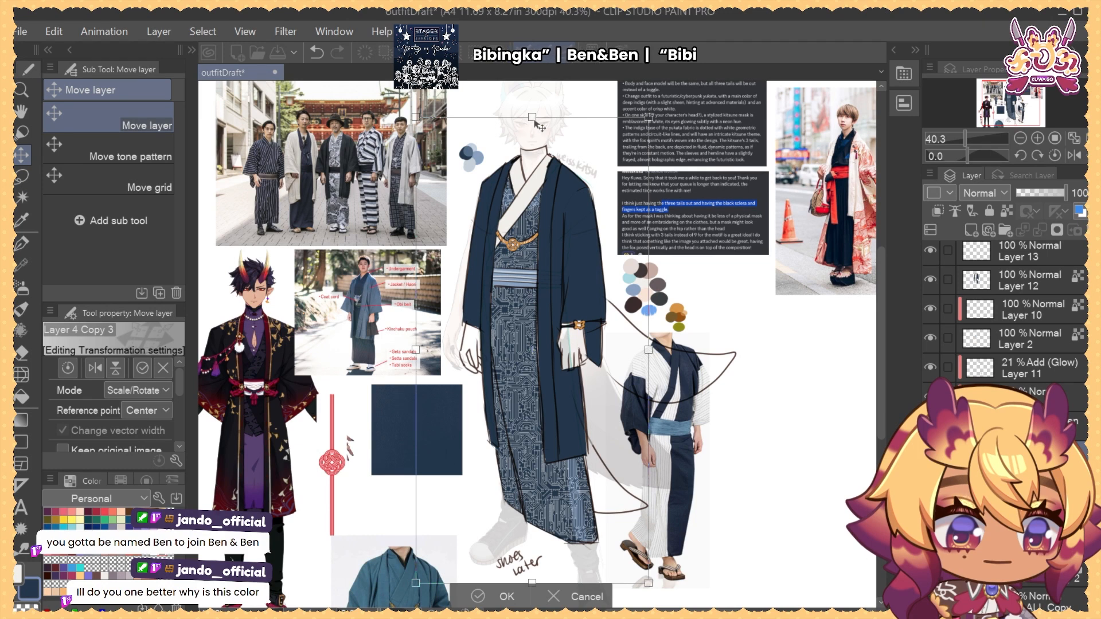
Shrink the circuit pattern slightly further and reposition it over the yukata's chest and skirt
drag(533, 119, 533, 134)
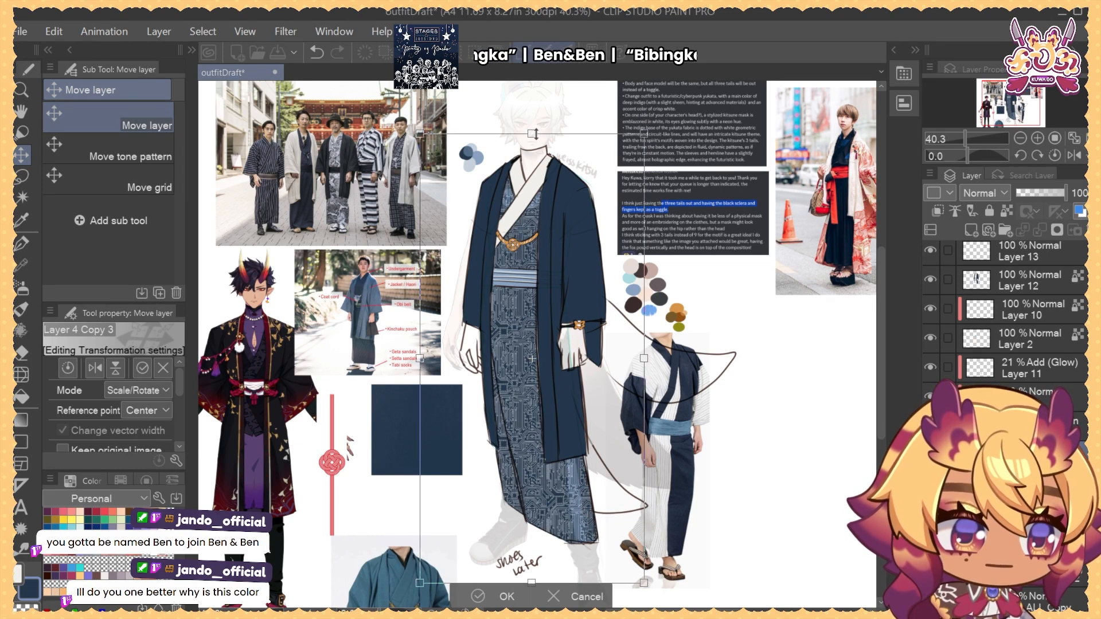
drag(550, 252, 553, 245)
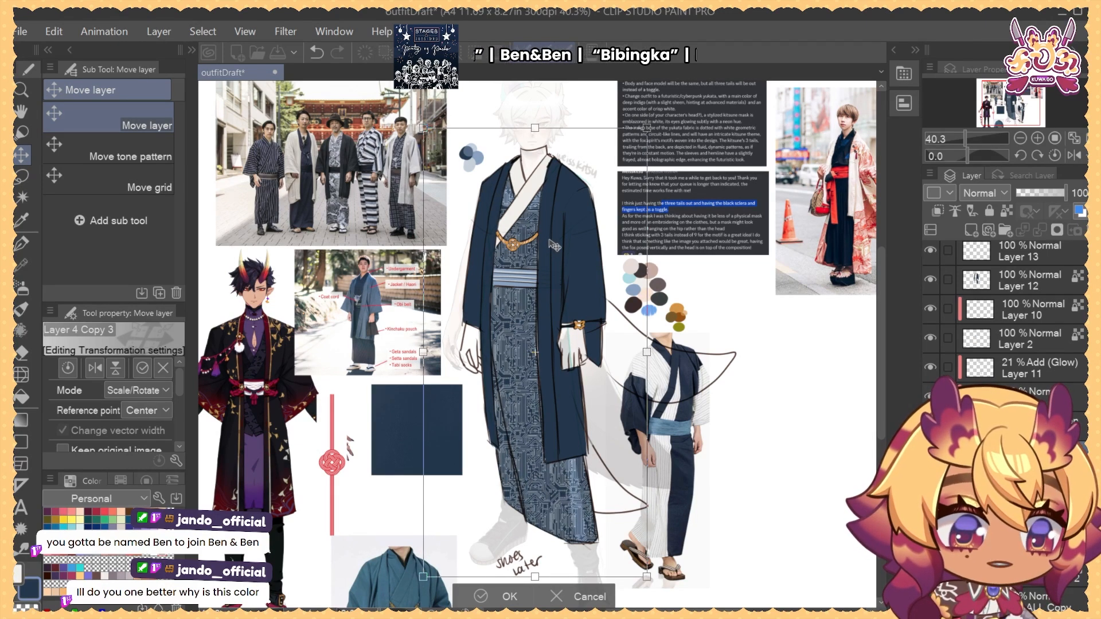
drag(528, 130, 533, 167)
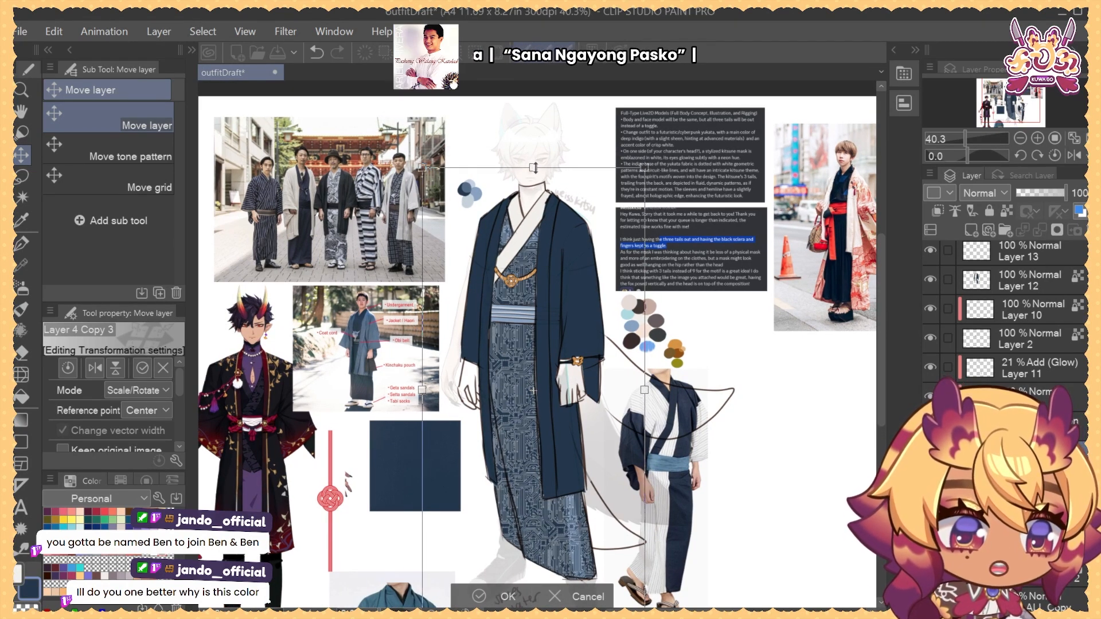
key(Return)
scroll(546, 224, up, 5)
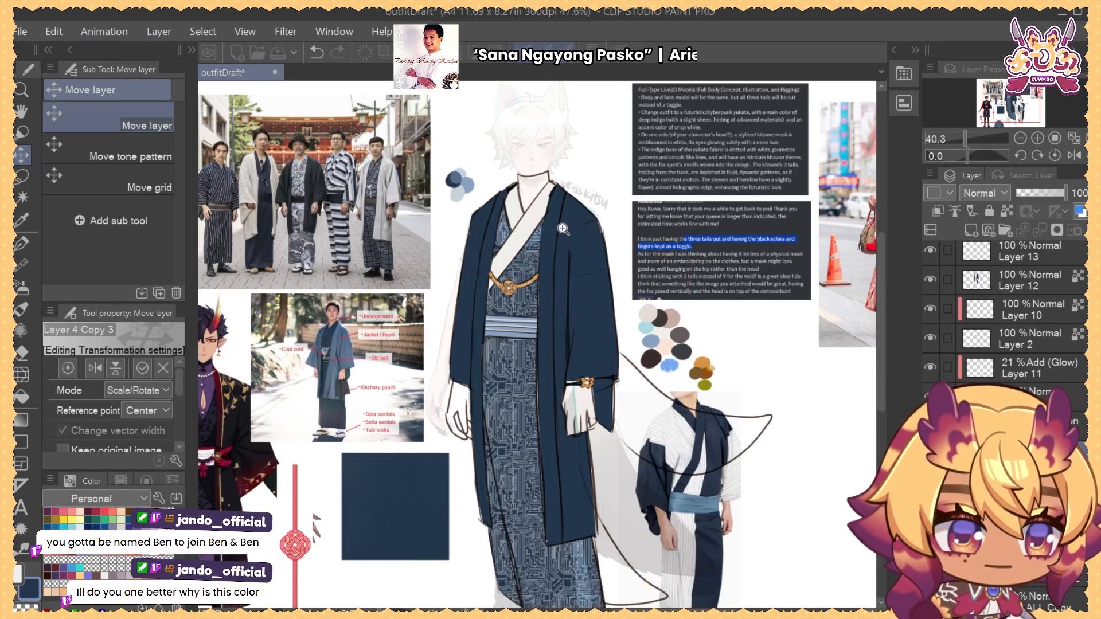
scroll(554, 229, down, 3)
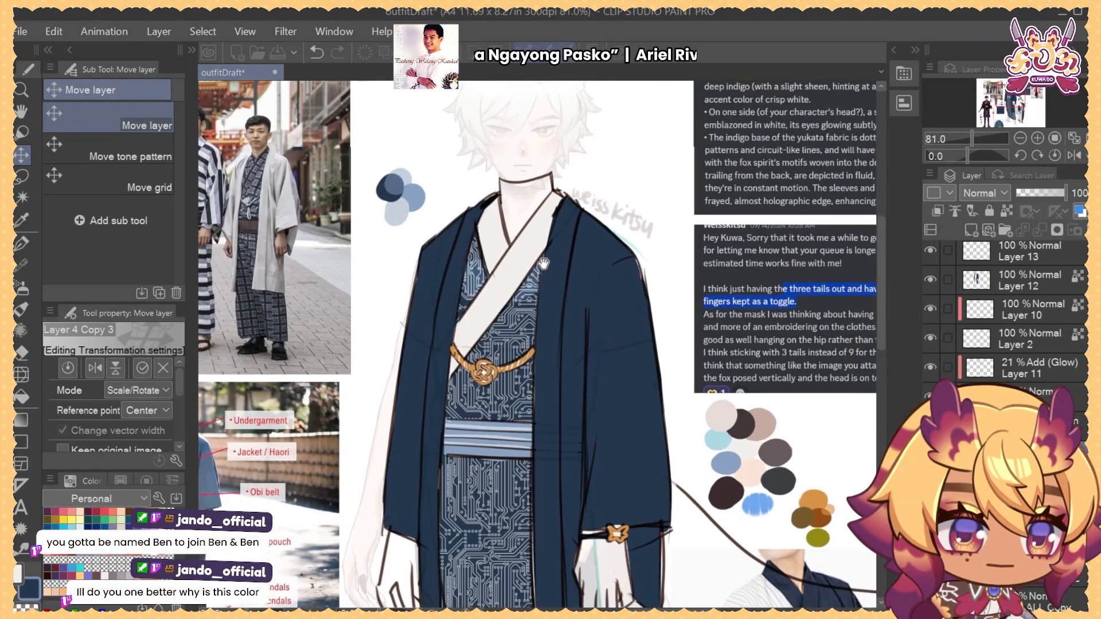
Readjust the circuit pattern's scale and position around the yukata's collar and obi, and apply the transformation
key(ctrl+t)
drag(527, 149, 535, 119)
drag(550, 320, 555, 311)
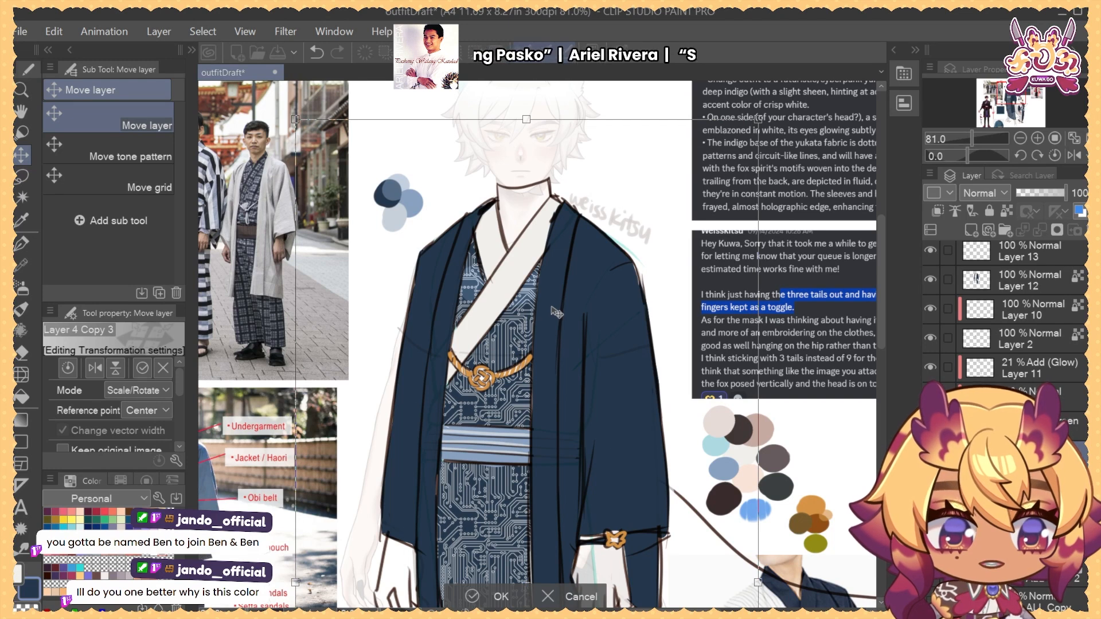
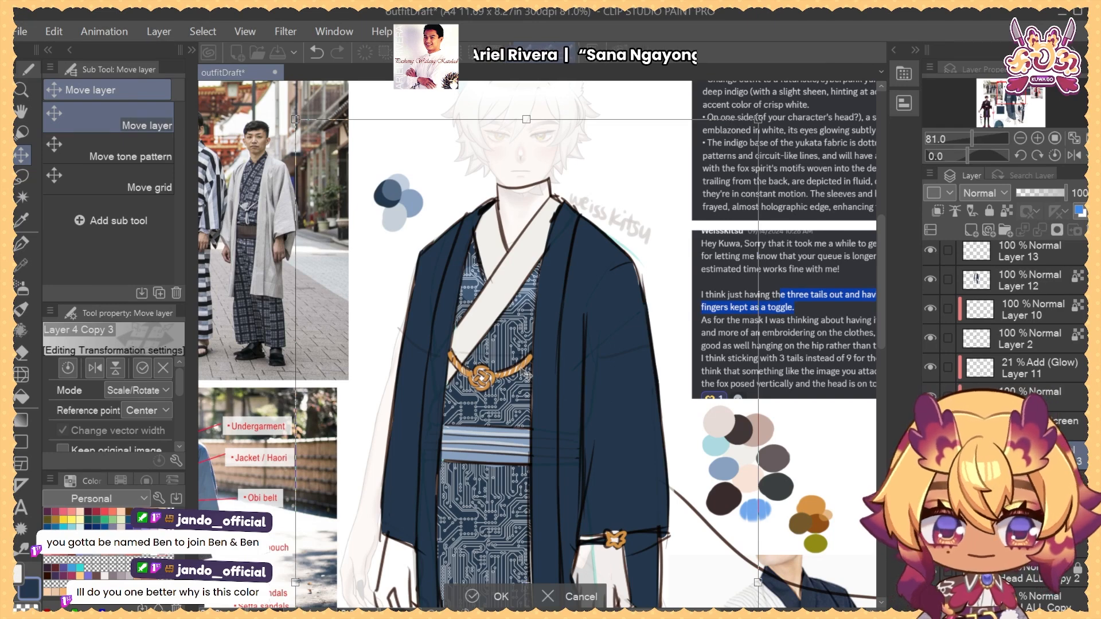
key(Return)
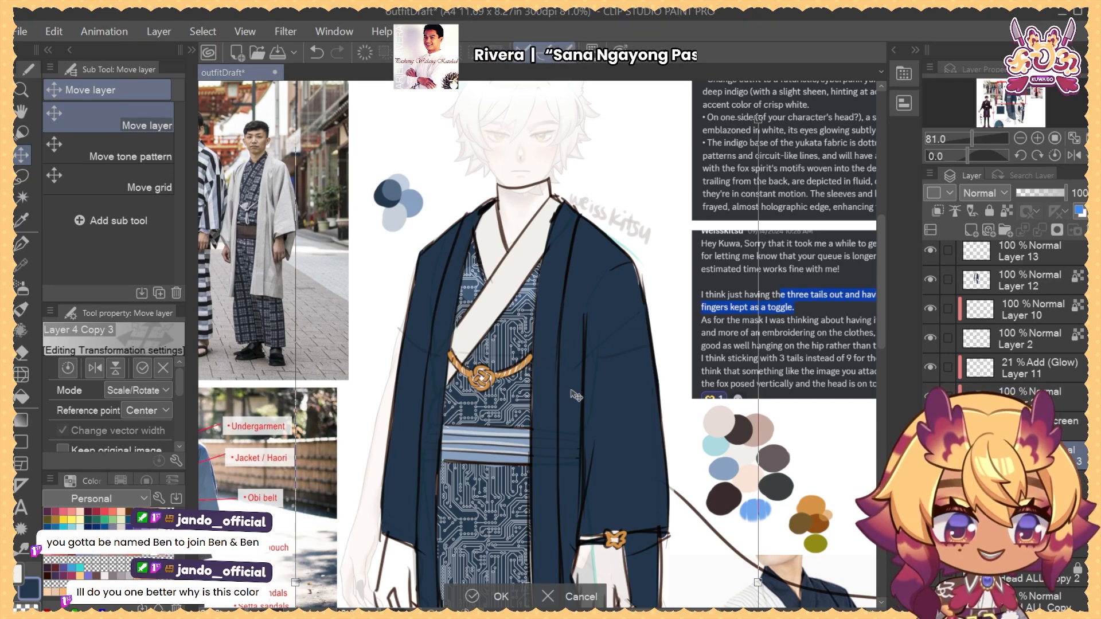
drag(572, 444, 583, 246)
drag(617, 344, 842, 479)
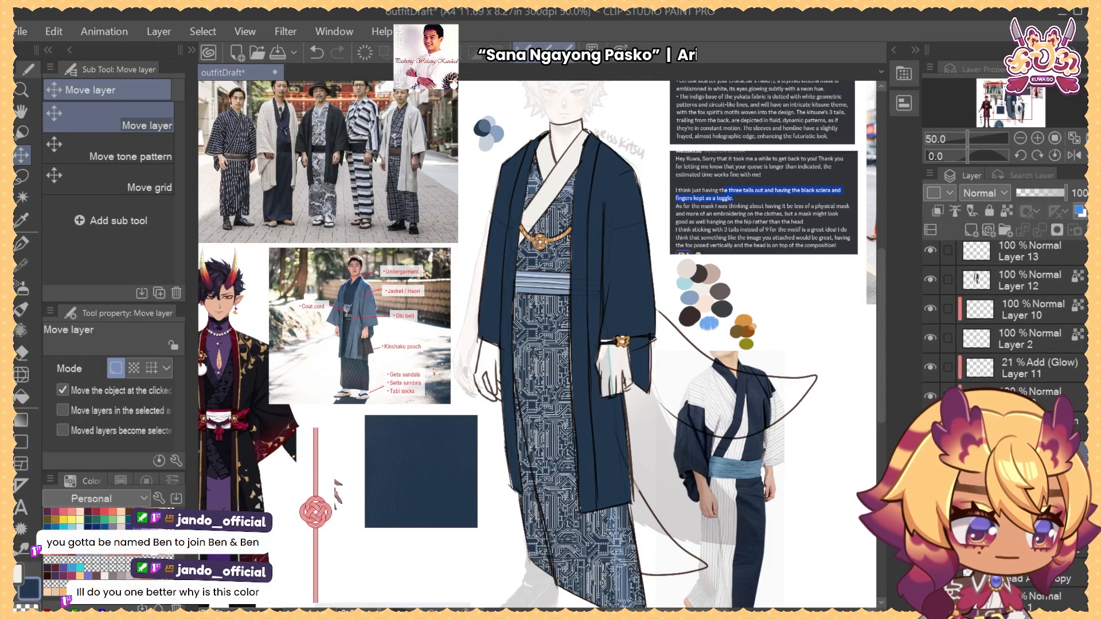
Try tinting the circuit pattern by filling its clipped Screen layer with the light blue from the palette swatches
click(1031, 421)
drag(594, 245, 569, 303)
key(b)
alt+click(476, 189)
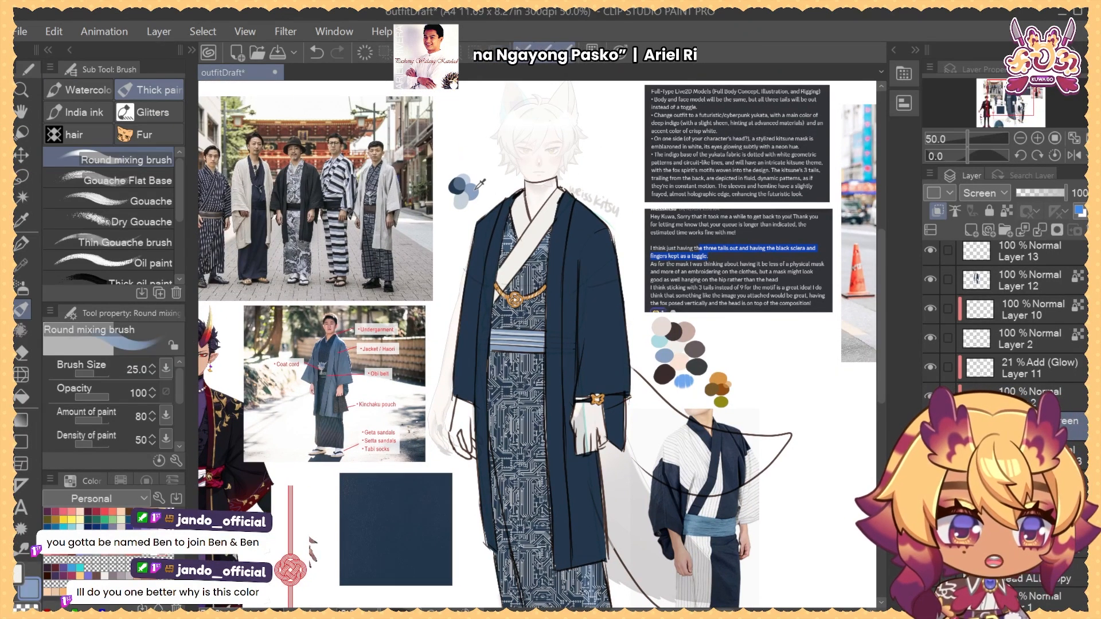
key(alt+Delete)
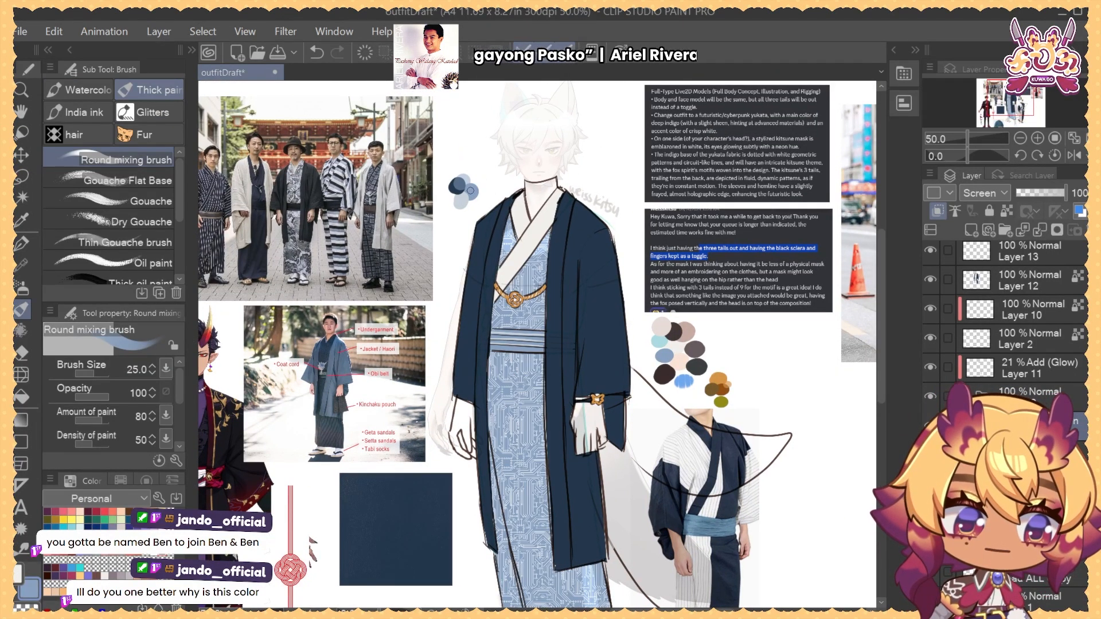
key(ctrl+z)
Fill the clipped Screen layer with the medium blue from the palette swatches and merge it with the circuit pattern
alt+click(459, 186)
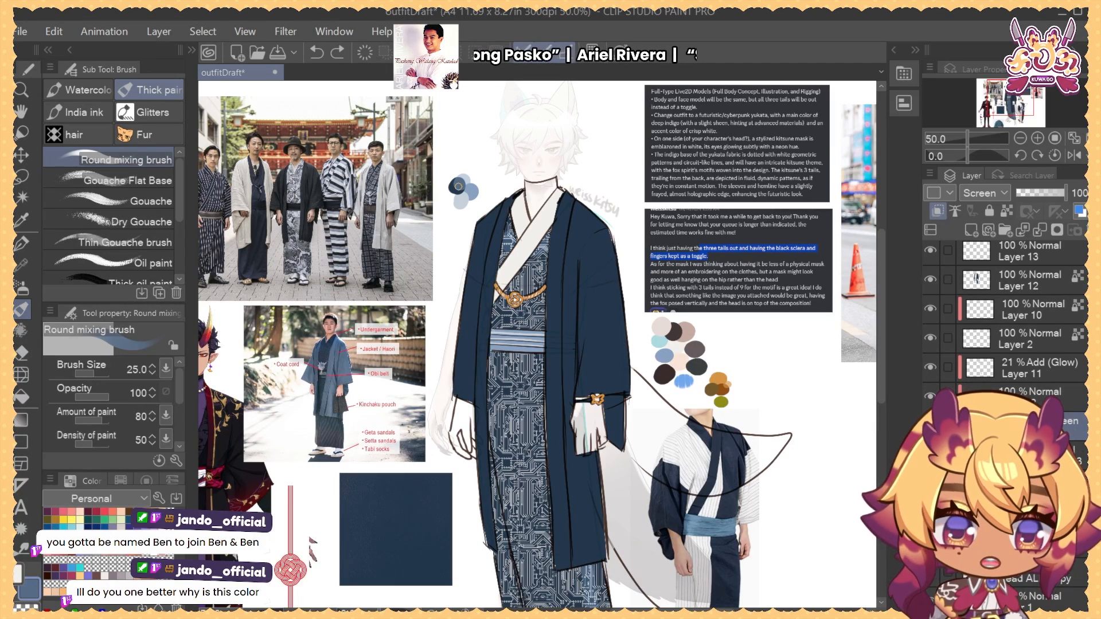
key(alt+Delete)
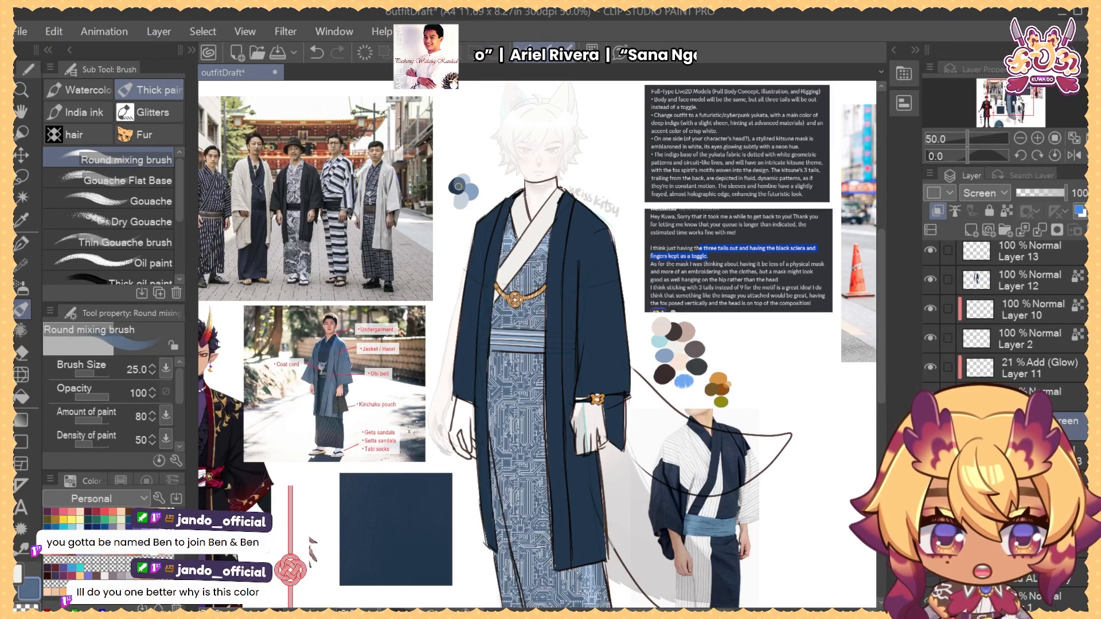
key(ctrl+e)
key(ctrl+e)
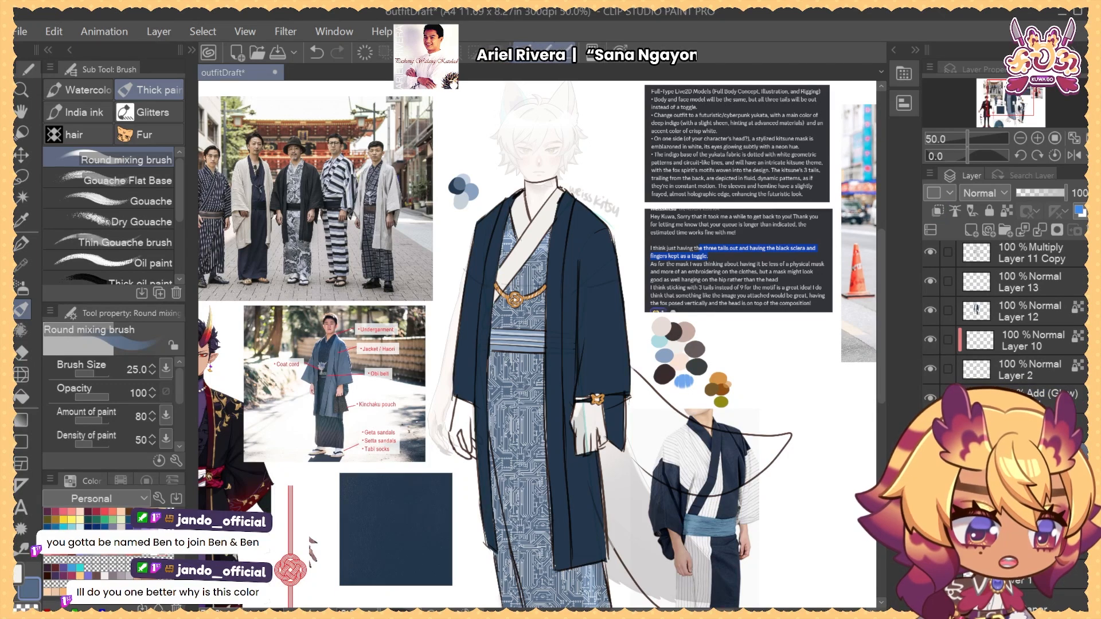
Lasso the obi area on its base layer and fill it with the off-white sampled from the yukata's collar
scroll(1026, 401, up, 1)
click(1007, 212)
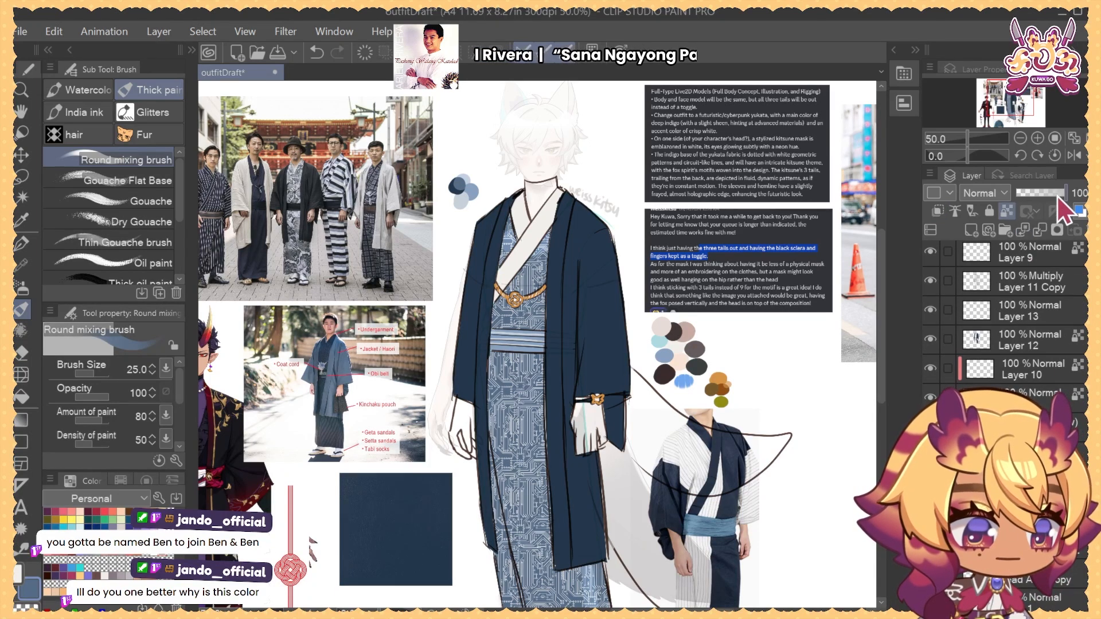
click(951, 341)
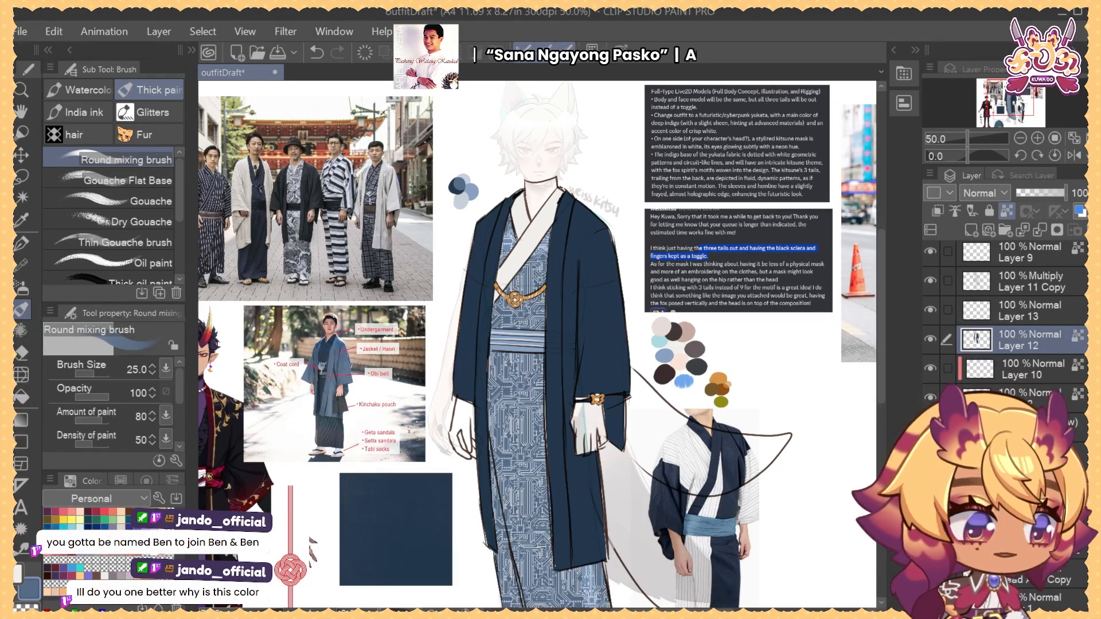
scroll(1006, 355, up, 1)
click(1007, 432)
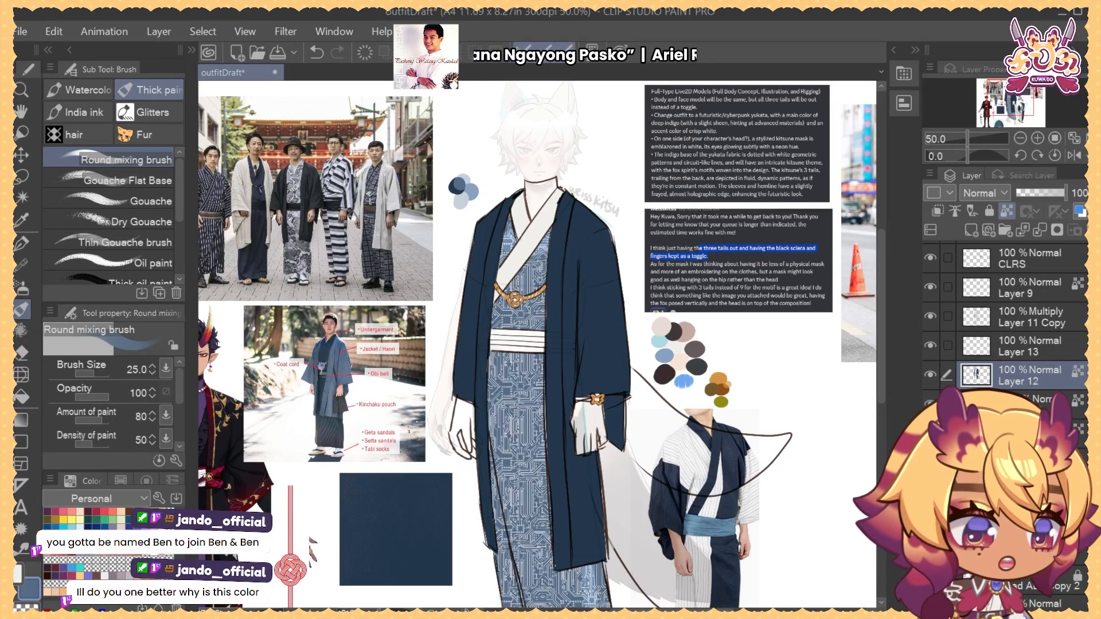
key(b)
drag(496, 208, 502, 227)
key(m)
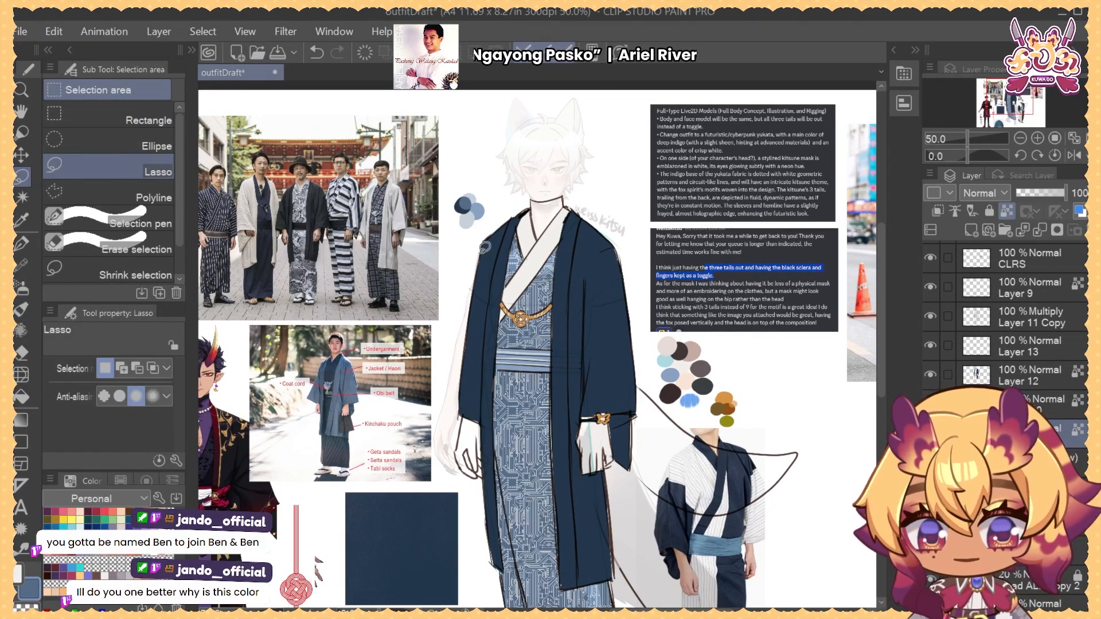
drag(582, 279, 583, 281)
key(b)
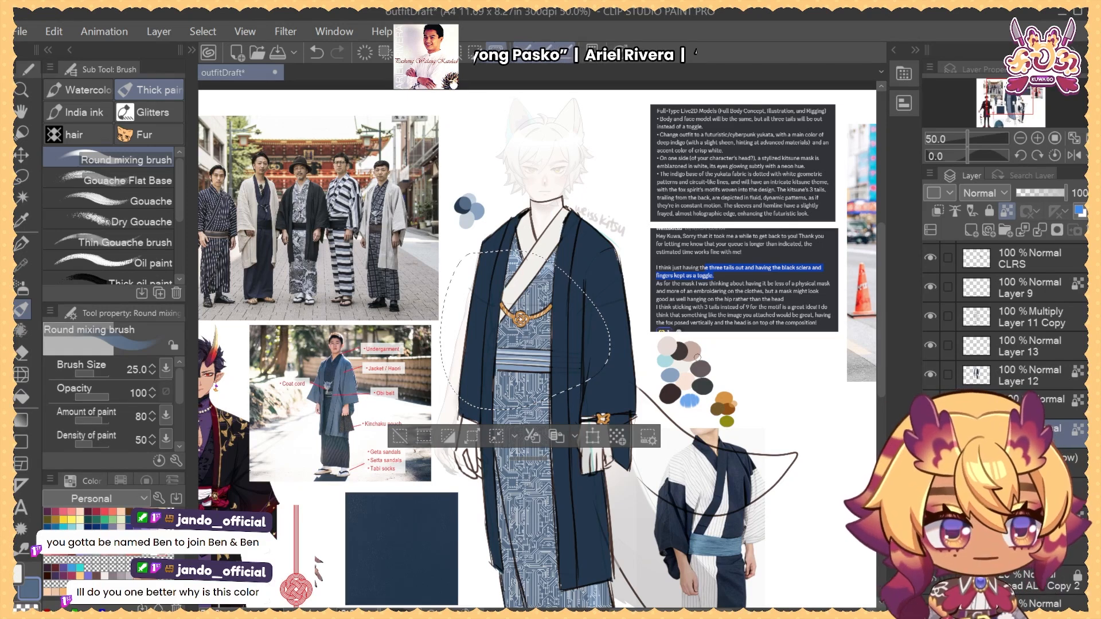
alt+click(532, 267)
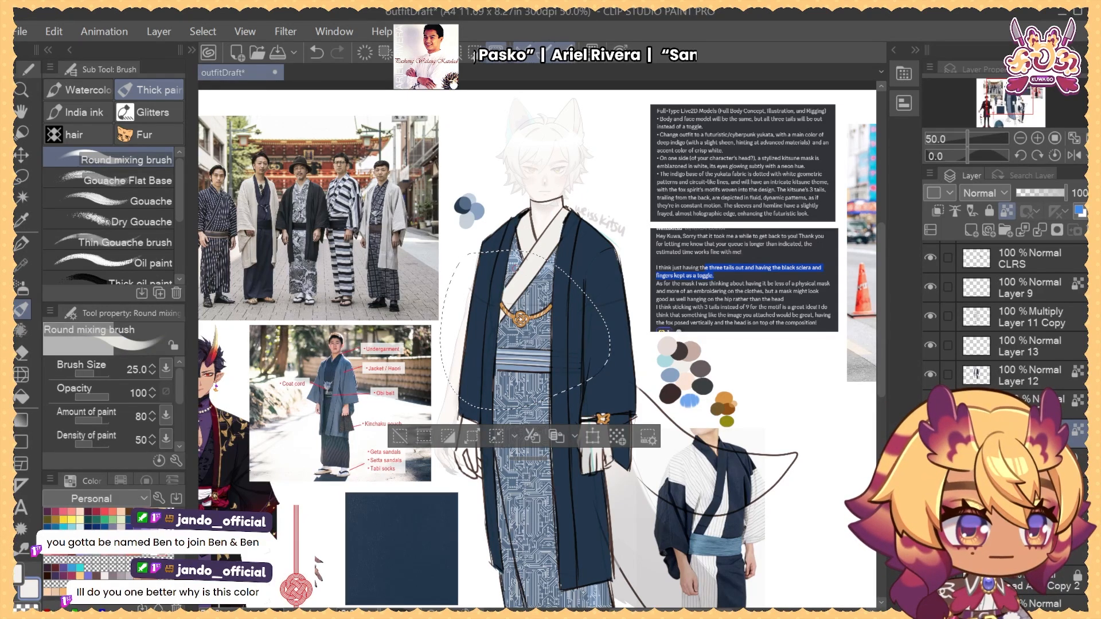
key(alt+Delete)
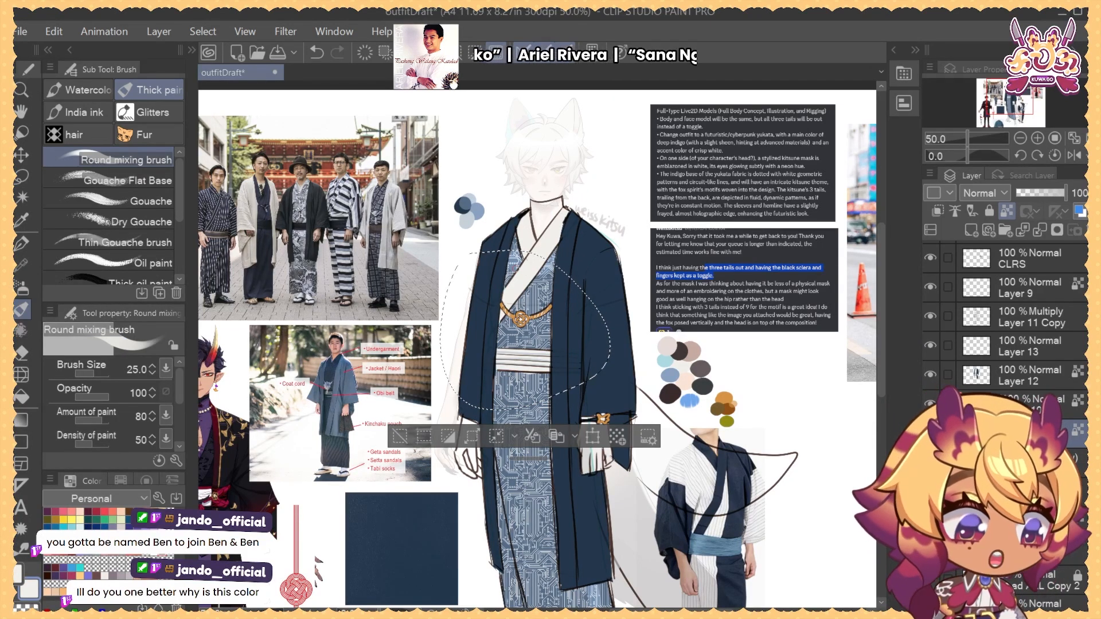
Clear the selection, lasso the area along the obi's lower edge, delete its contents and deselect
key(ctrl+d)
key(m)
drag(504, 371, 553, 370)
mouse_move(470, 364)
mouse_down()
mouse_move(580, 368)
mouse_move(496, 420)
mouse_move(471, 375)
mouse_up()
key(Delete)
key(ctrl+d)
mouse_move(700, 351)
mouse_down()
mouse_move(660, 351)
mouse_move(539, 388)
mouse_up()
key(b)
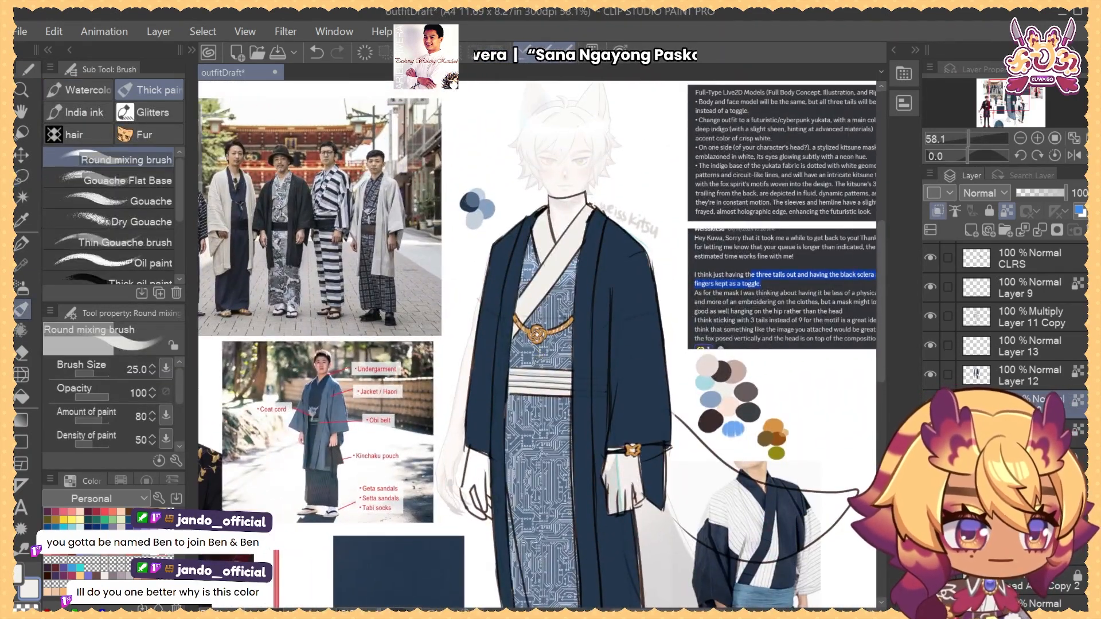
Try recolouring the lassoed obi stripes with the grey-brown from the palette swatches
key(m)
mouse_move(538, 342)
mouse_down()
mouse_move(476, 367)
mouse_move(585, 342)
mouse_up()
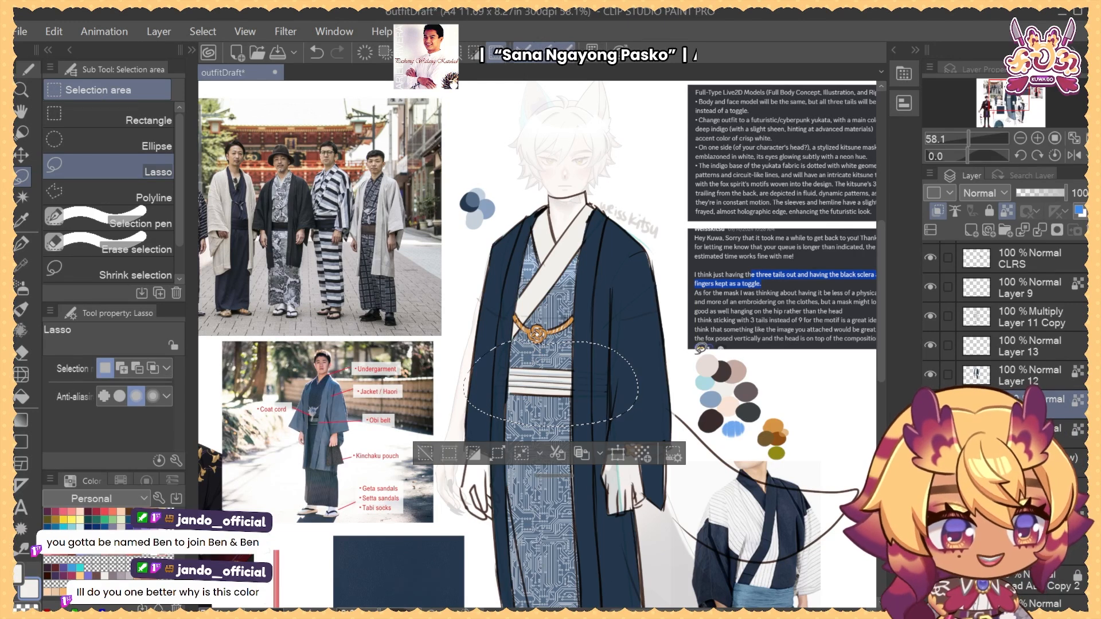
key(b)
drag(743, 315, 706, 305)
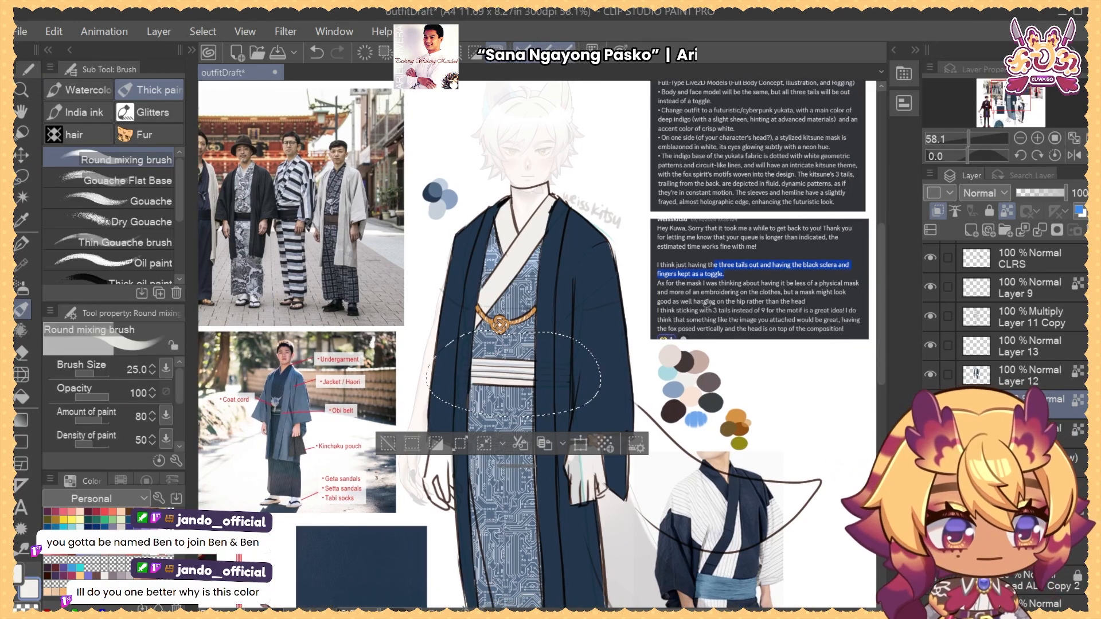
alt+click(714, 382)
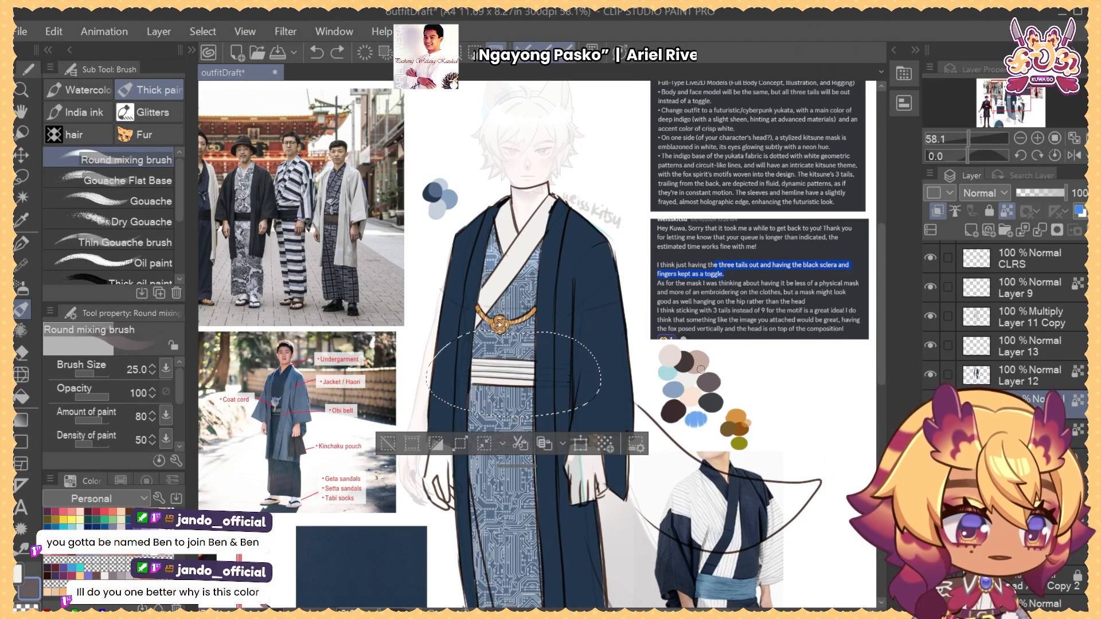
drag(750, 405, 732, 355)
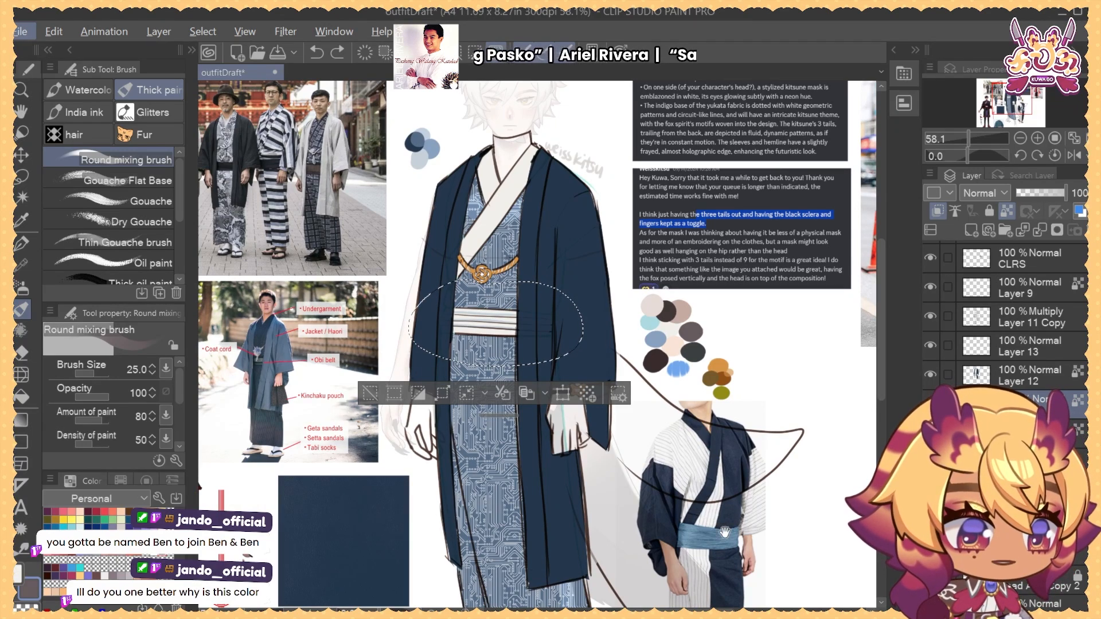
drag(725, 533, 631, 450)
drag(629, 352, 703, 451)
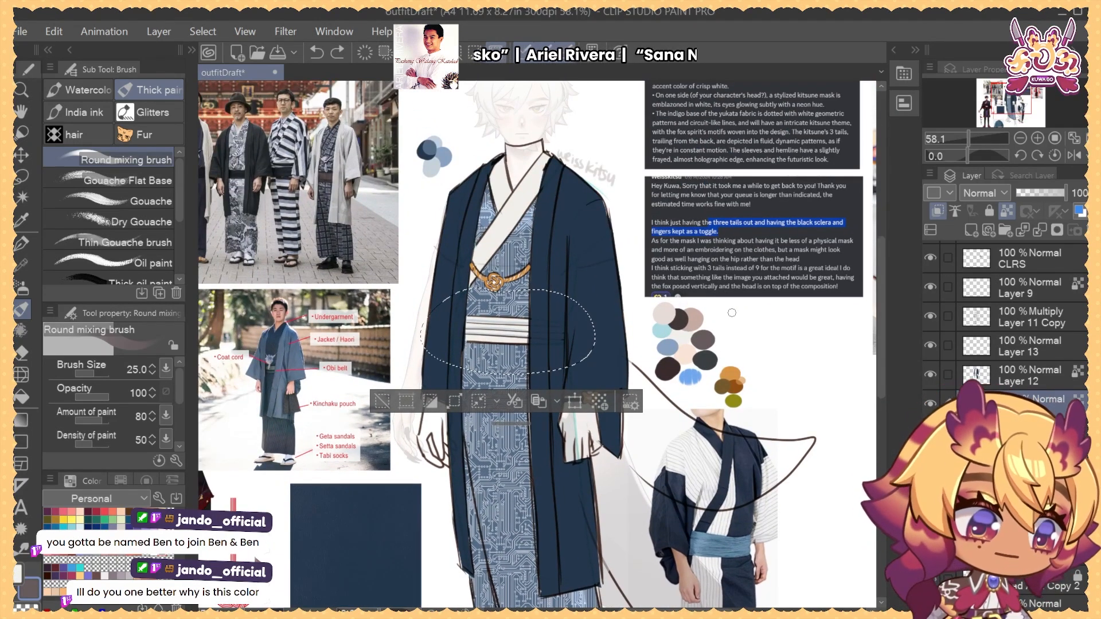
drag(711, 329, 720, 349)
key(ctrl+y)
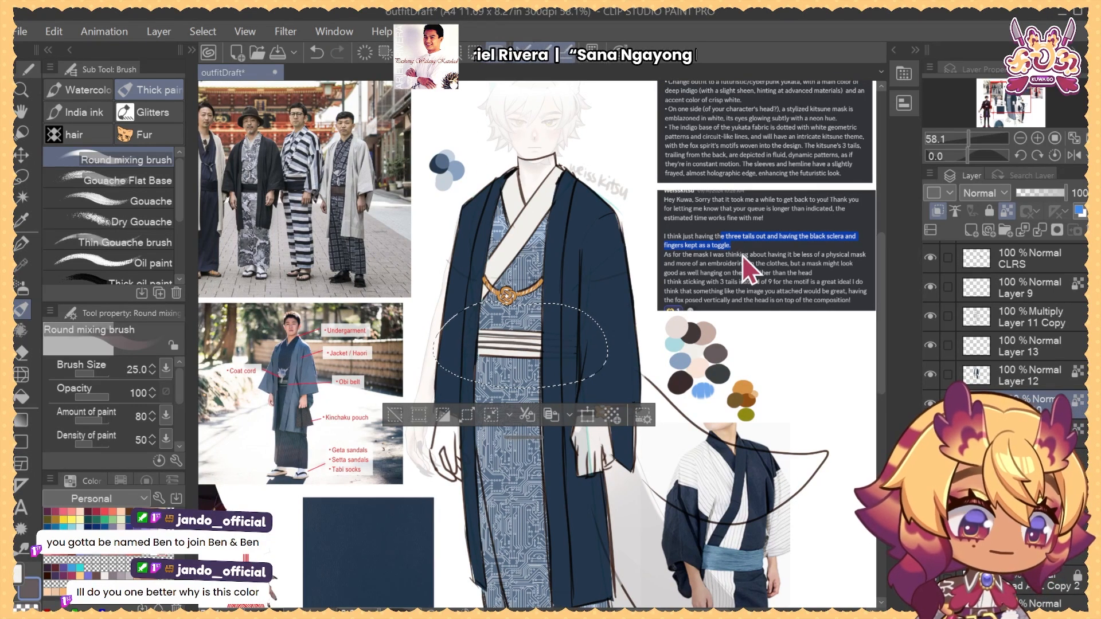
key(ctrl+z)
Sample a colour from the palette swatches, switch to the Marker's Milli pen and clear the obi selection
alt+click(694, 344)
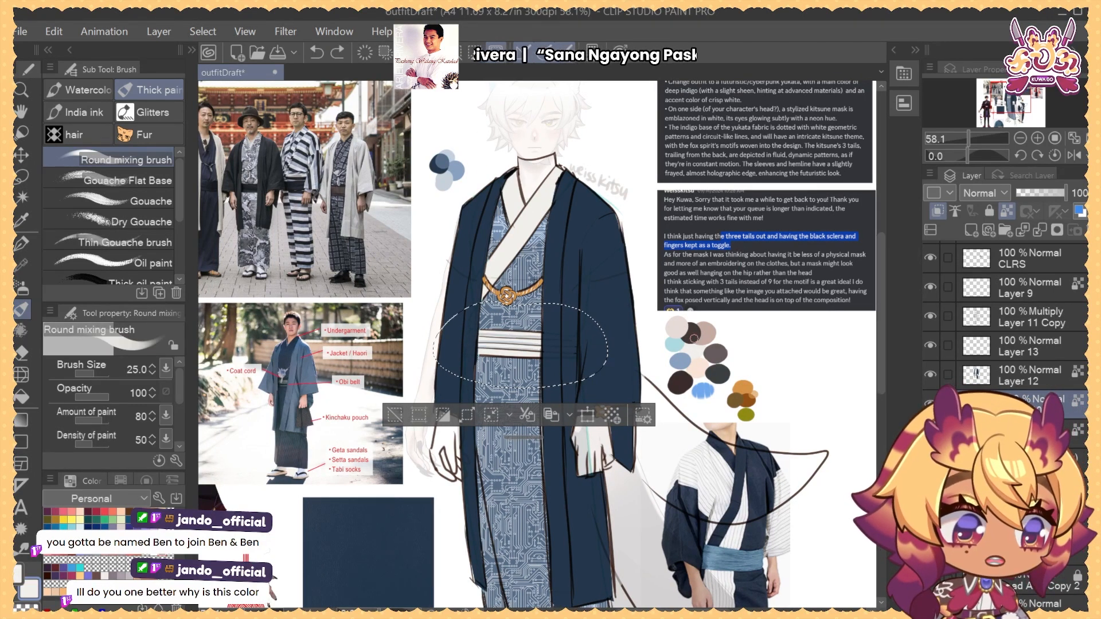
key(p)
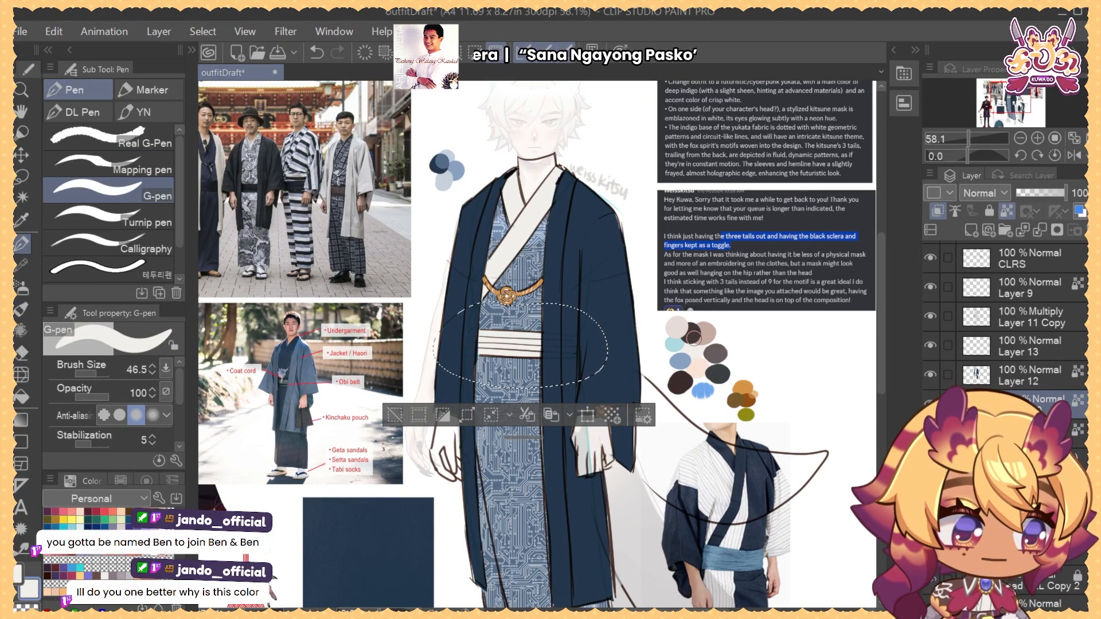
click(150, 89)
click(140, 137)
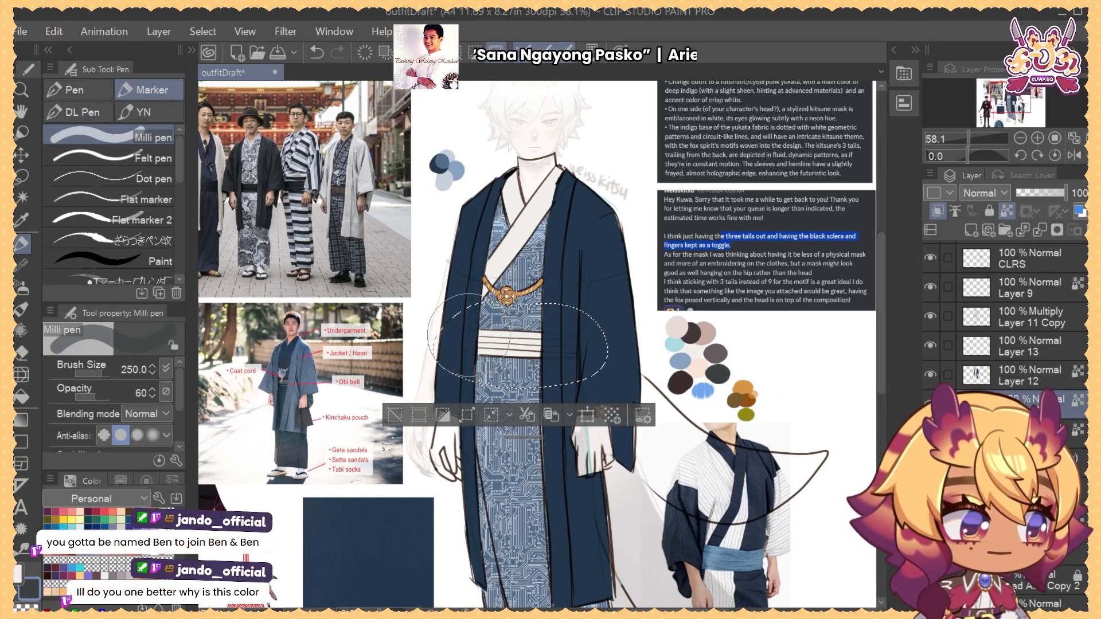
scroll(526, 334, up, 5)
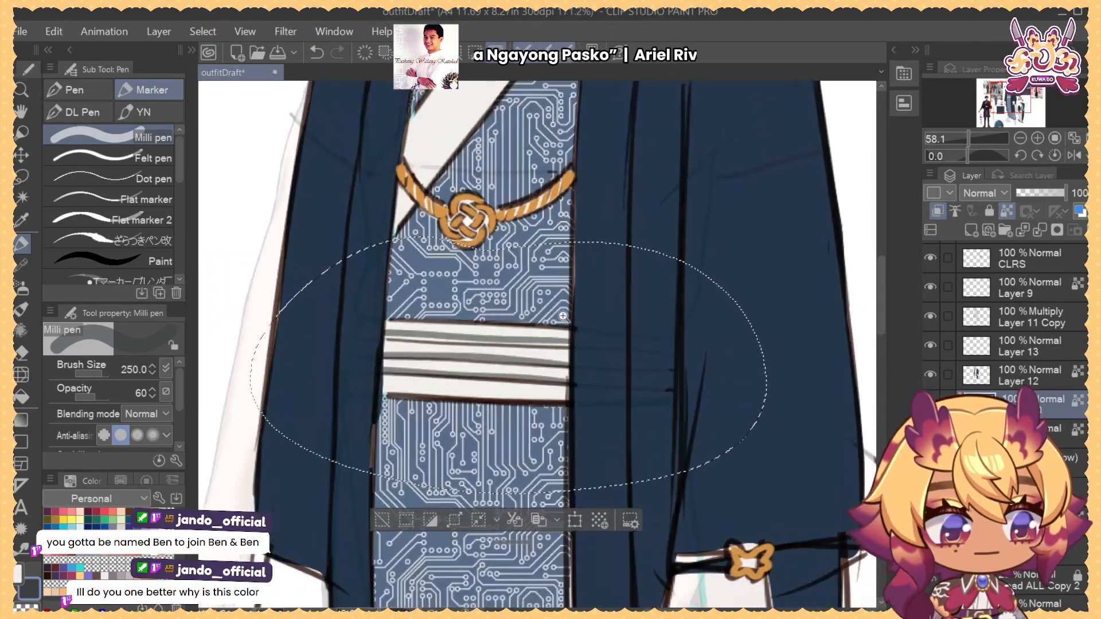
key(ctrl+d)
Lasso the obi's upper stripe, nudge it slightly downward, deselect and save the file
key(m)
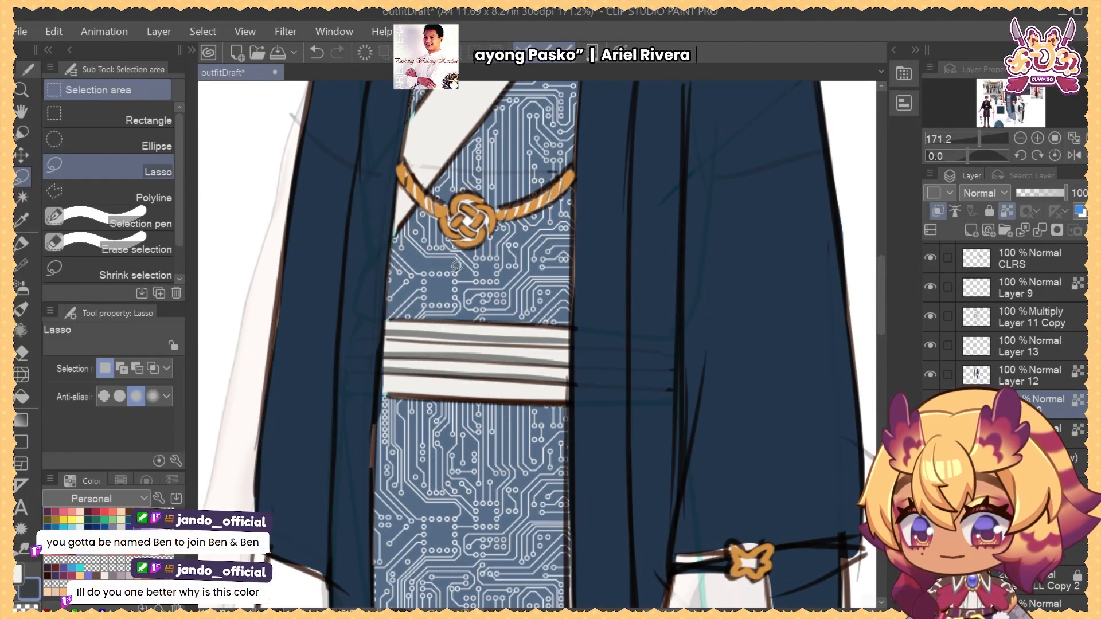
drag(629, 346, 361, 281)
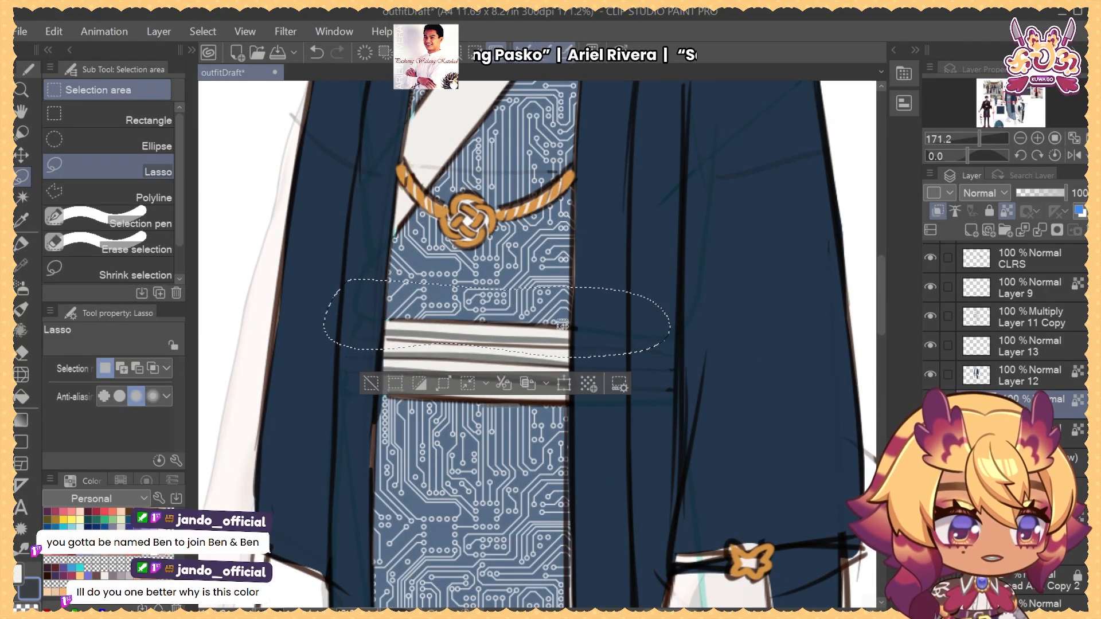
key(alt)
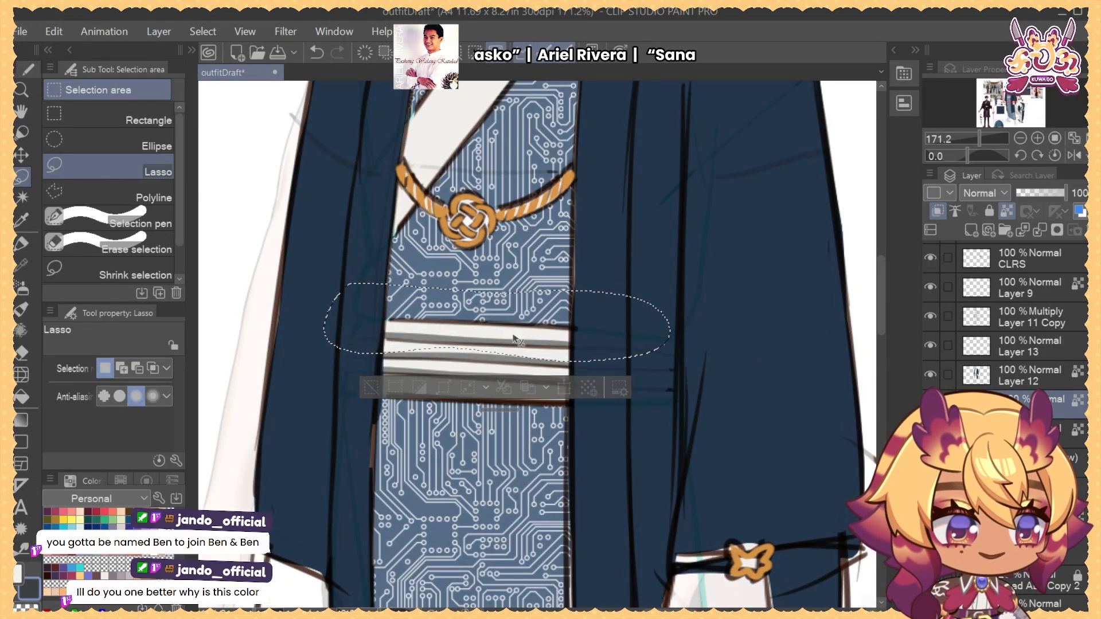
key(ctrl+d)
scroll(570, 312, down, 6)
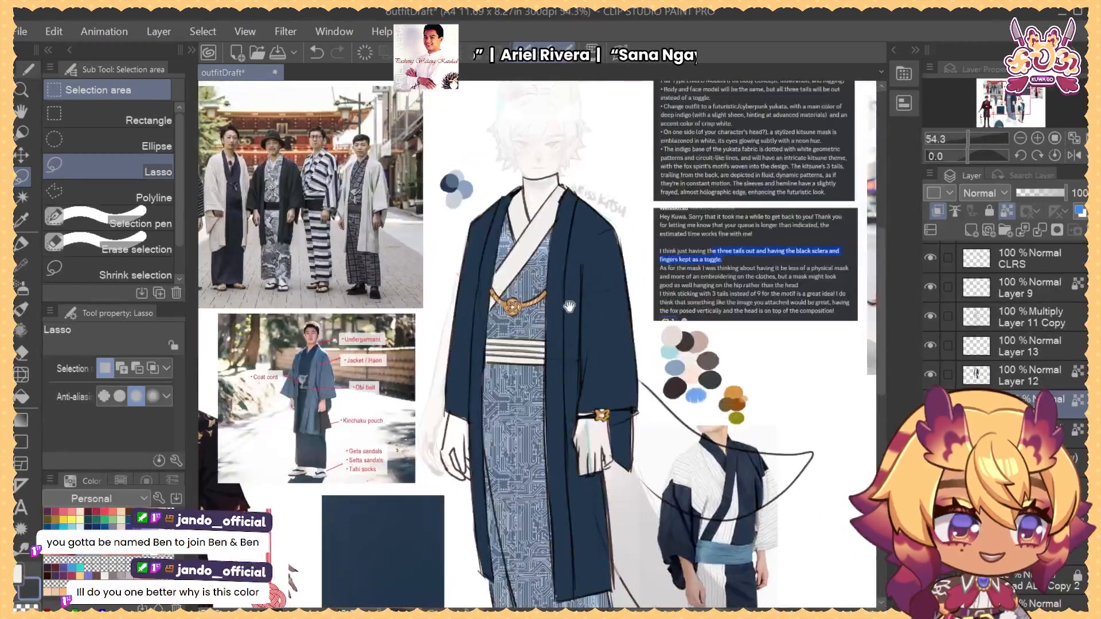
drag(583, 286, 547, 301)
key(ctrl+s)
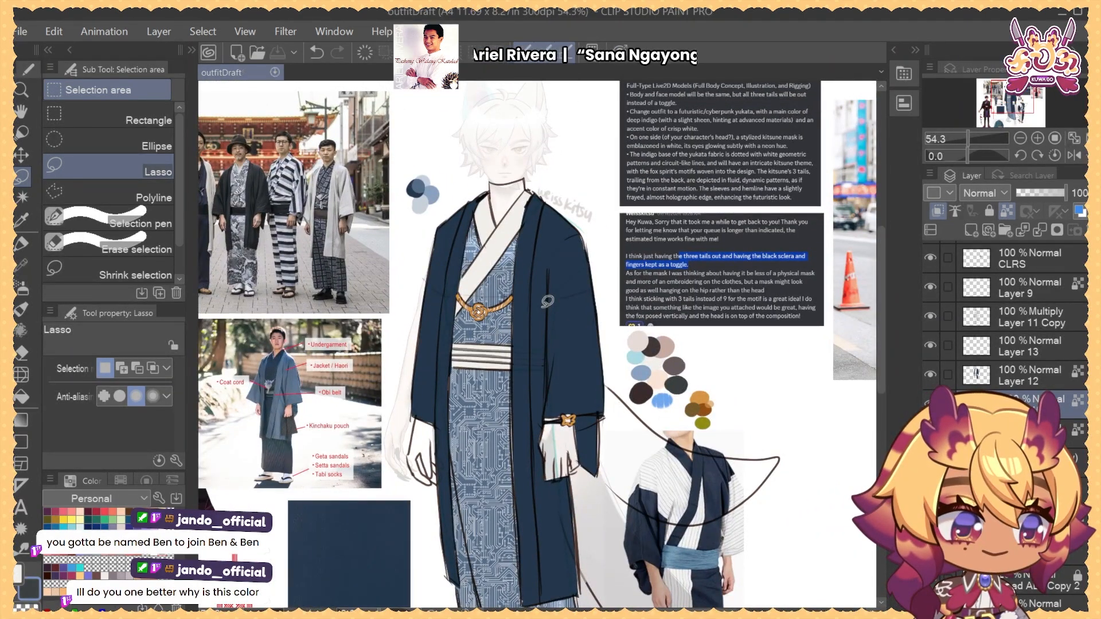
Lasso the neck down to the collar opening, fill it with the dark colour as a high-necked undershirt, and save
scroll(1013, 321, down, 3)
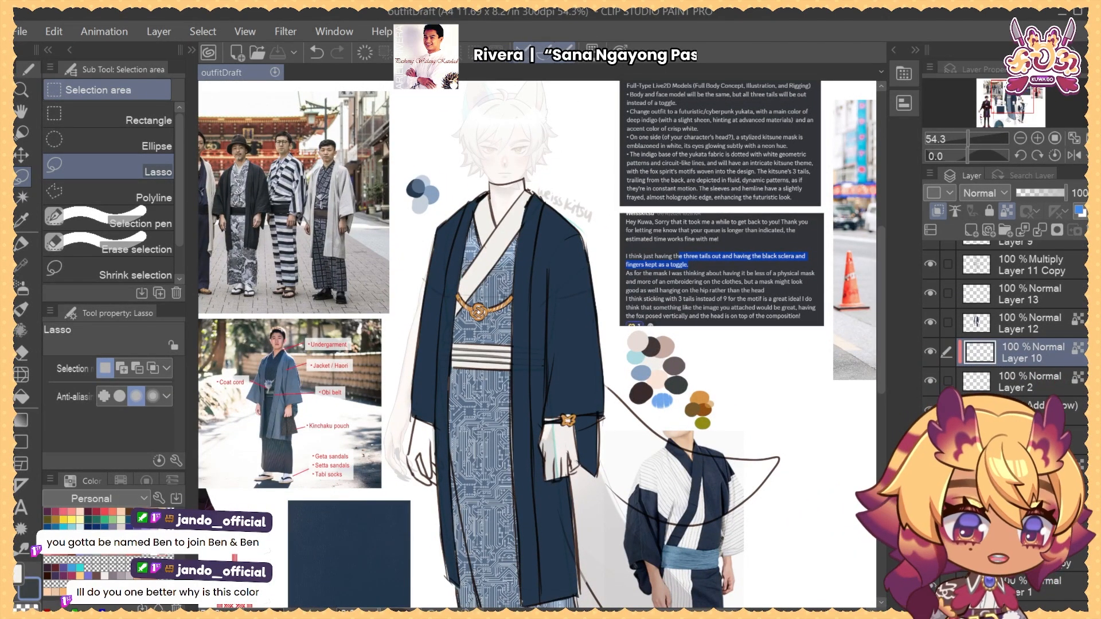
key(ctrl+v)
key(ctrl+t)
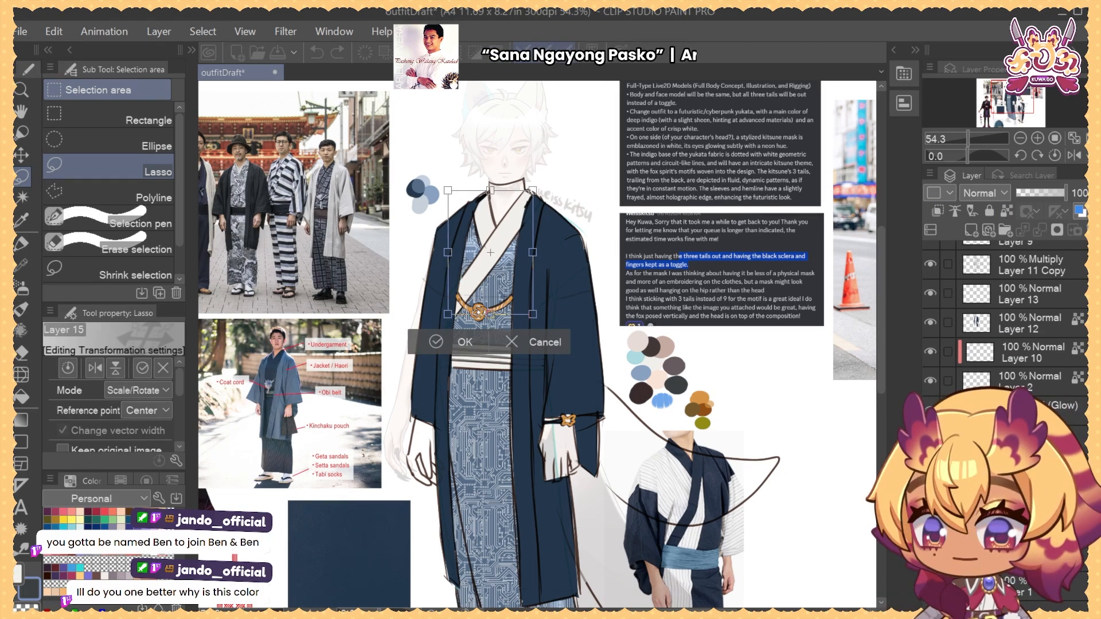
key(Return)
mouse_move(496, 190)
mouse_down()
mouse_move(494, 219)
mouse_move(564, 278)
mouse_move(567, 196)
mouse_move(502, 198)
mouse_up()
scroll(493, 219, up, 6)
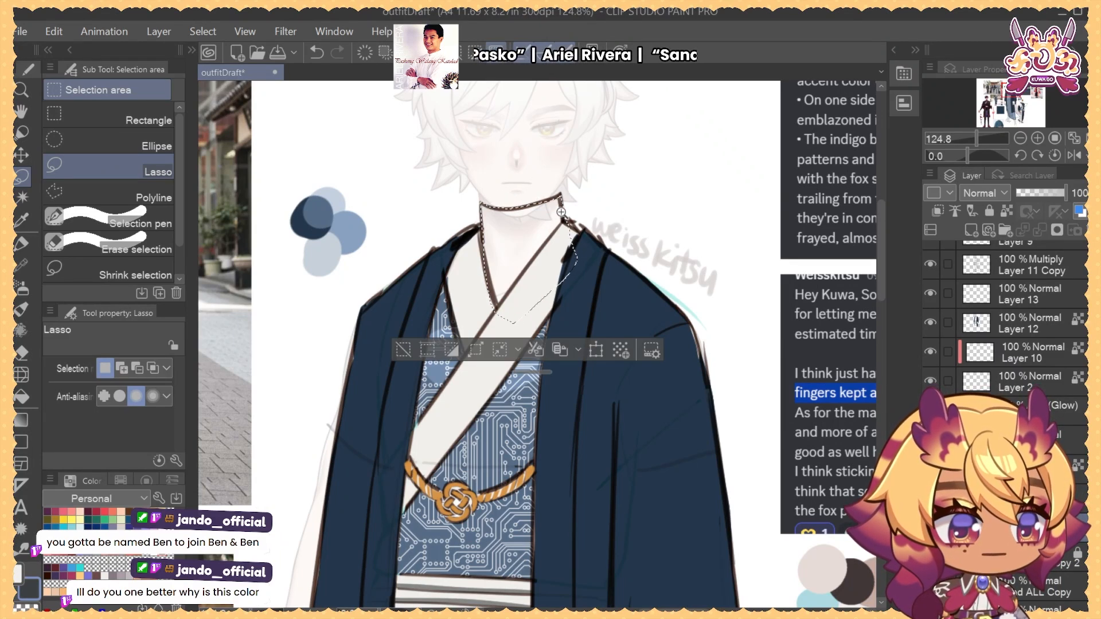
drag(561, 212, 493, 215)
key(b)
drag(632, 485, 562, 340)
mouse_move(607, 254)
mouse_down()
mouse_move(613, 320)
mouse_move(591, 489)
mouse_up()
key(alt+Delete)
key(ctrl+d)
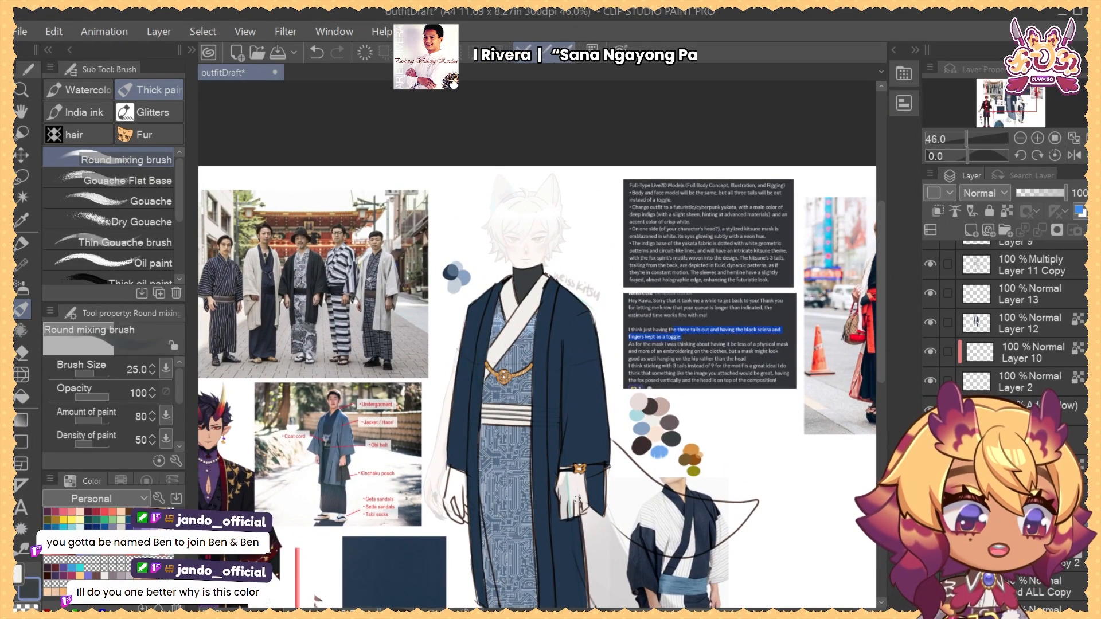
key(ctrl+s)
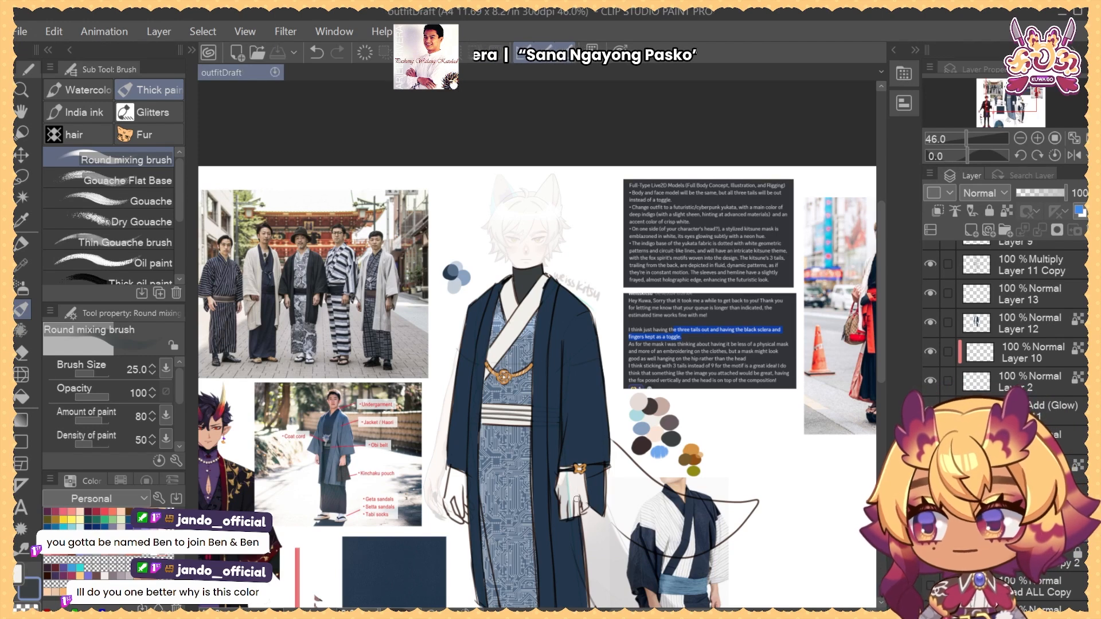
Check Layer 13 by toggling its visibility and add a new layer clipped above Layer 12
drag(720, 478, 754, 431)
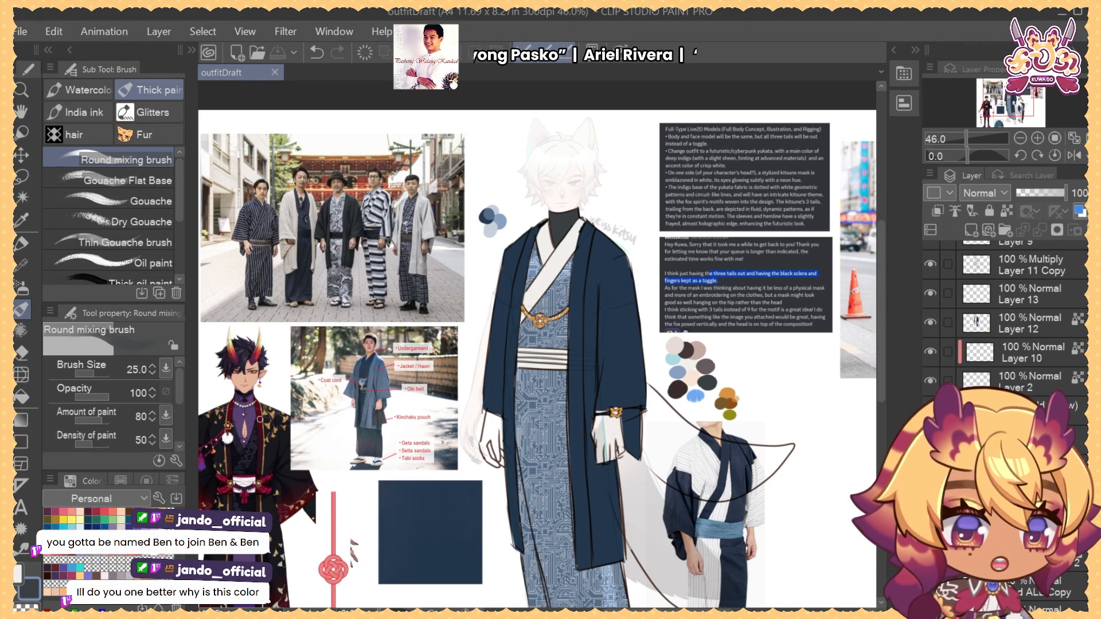
drag(267, 449, 299, 396)
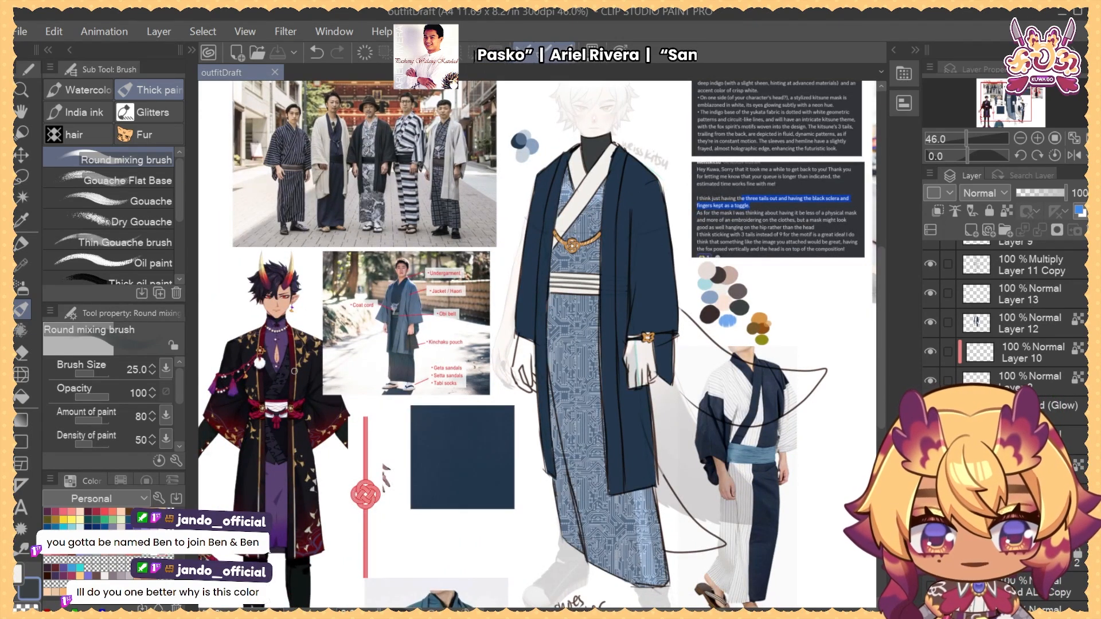
drag(282, 520, 205, 604)
click(971, 315)
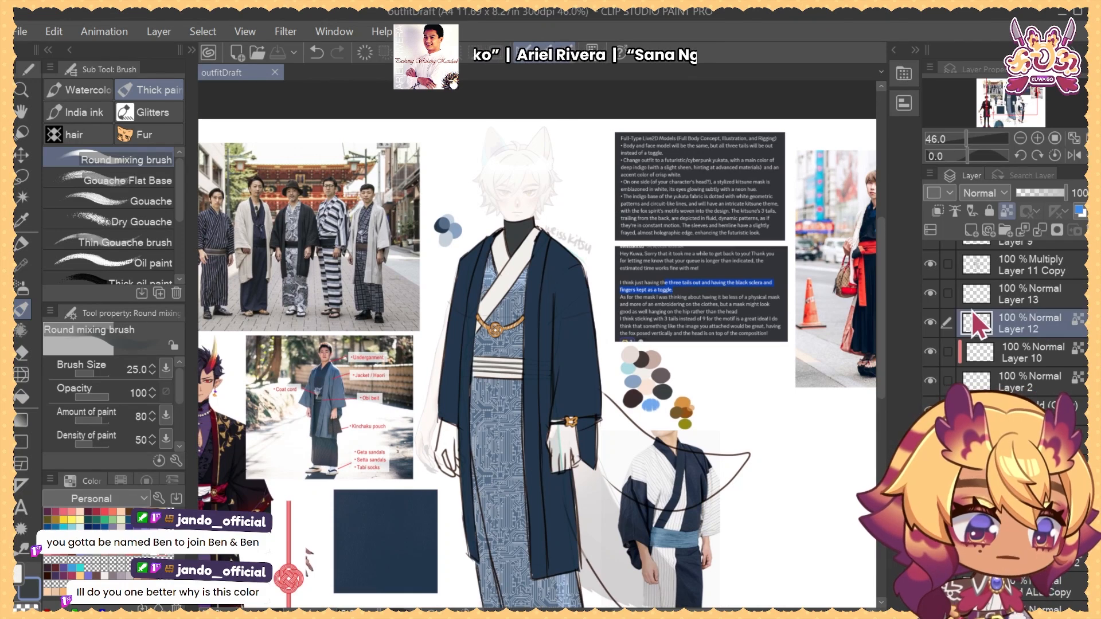
click(930, 297)
click(930, 293)
click(970, 230)
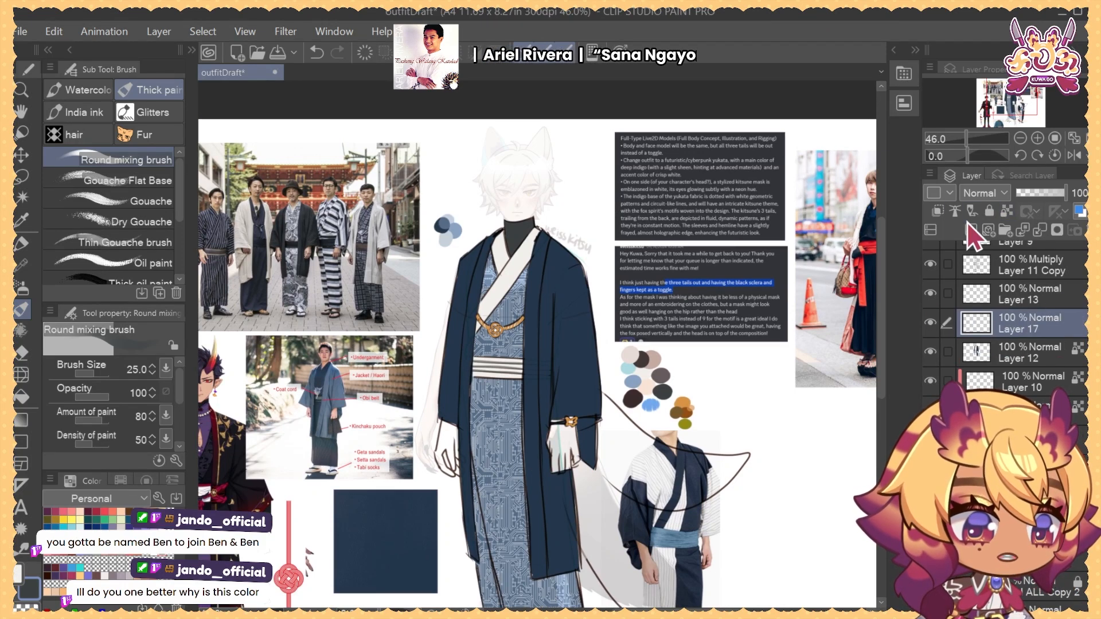
Set up the Marker's Felt pen at brush size 15 and sample the light blue from the swatches beside the character's shoulder
key(p)
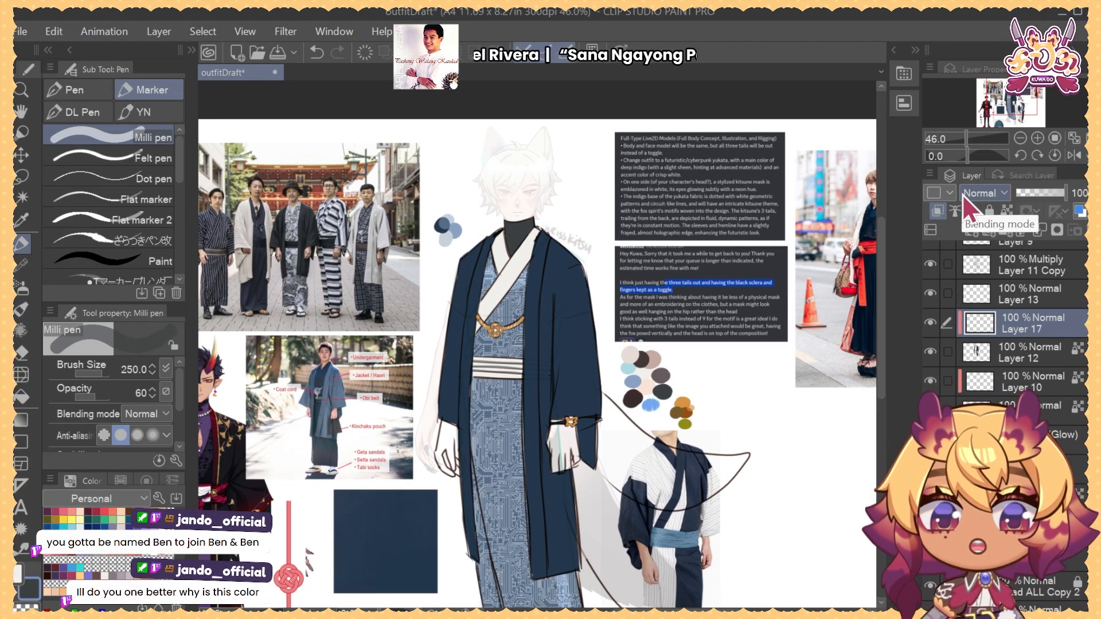
key(p)
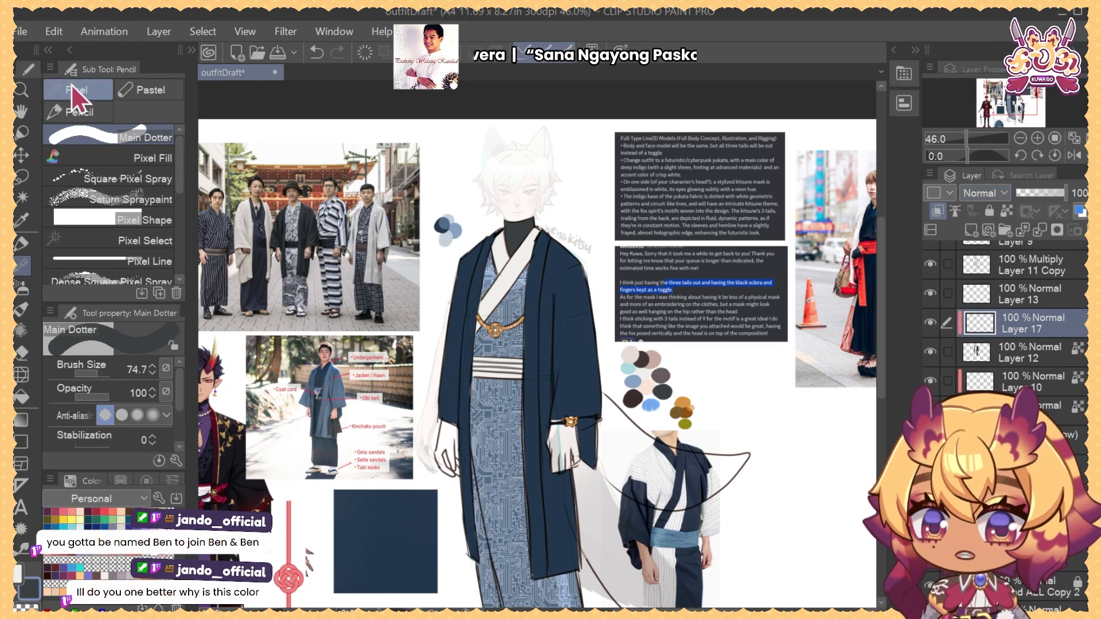
key(p)
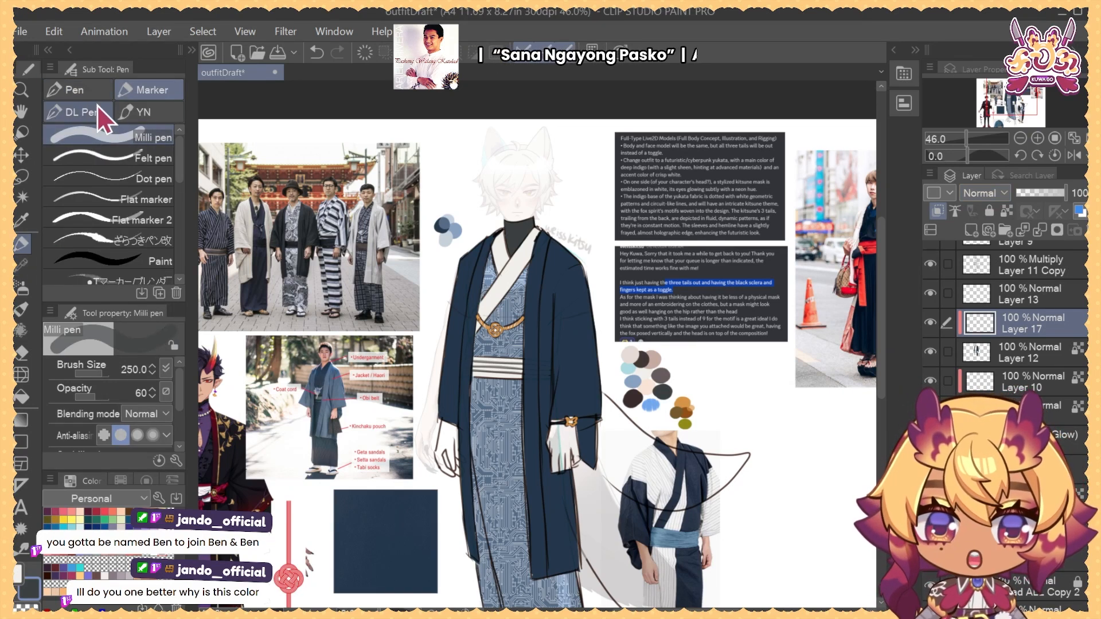
click(97, 96)
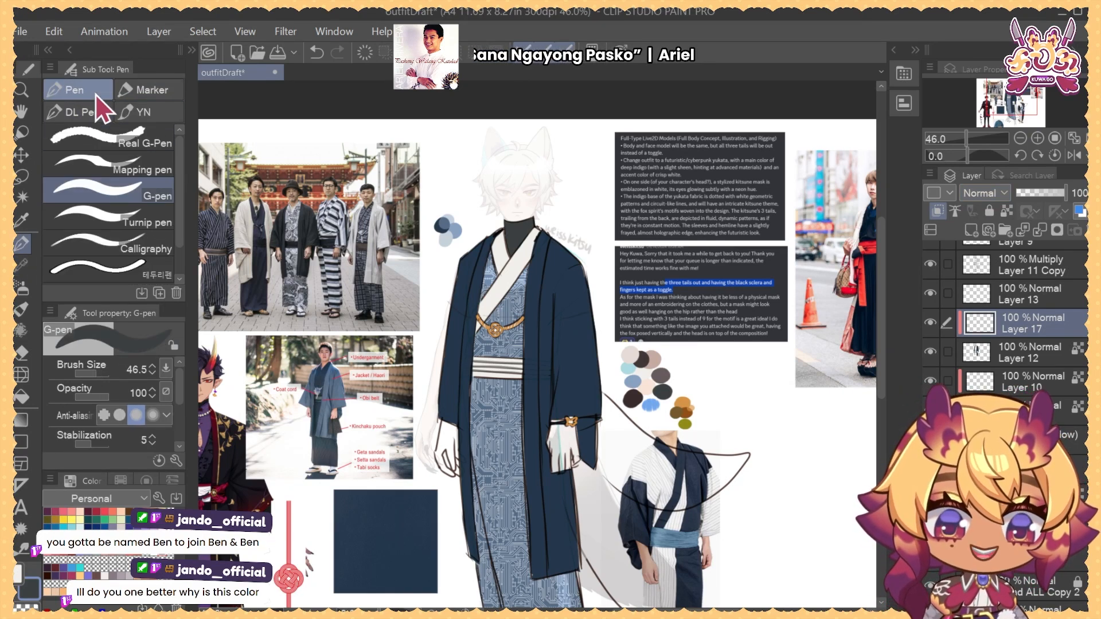
click(143, 91)
click(117, 161)
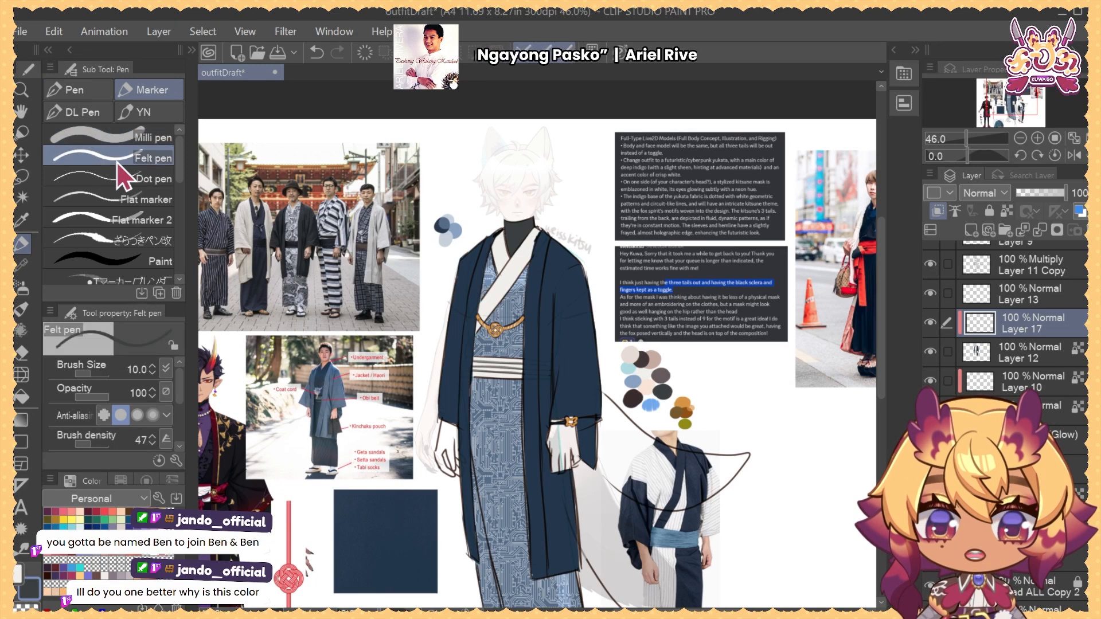
key(bracketright)
key(bracketright)
drag(634, 376, 641, 398)
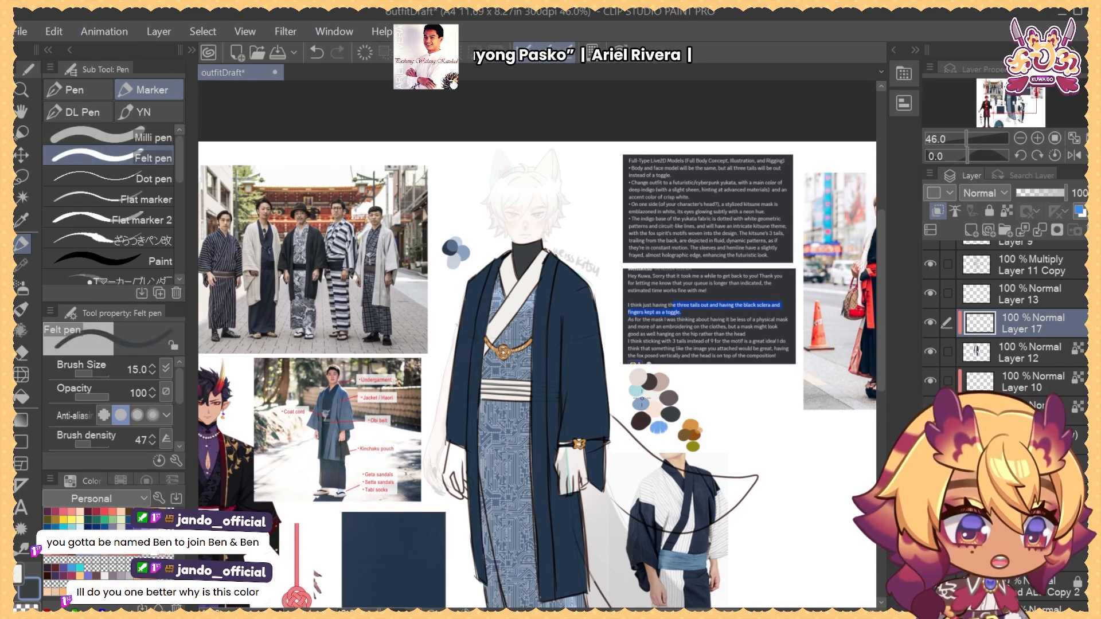
alt+click(465, 251)
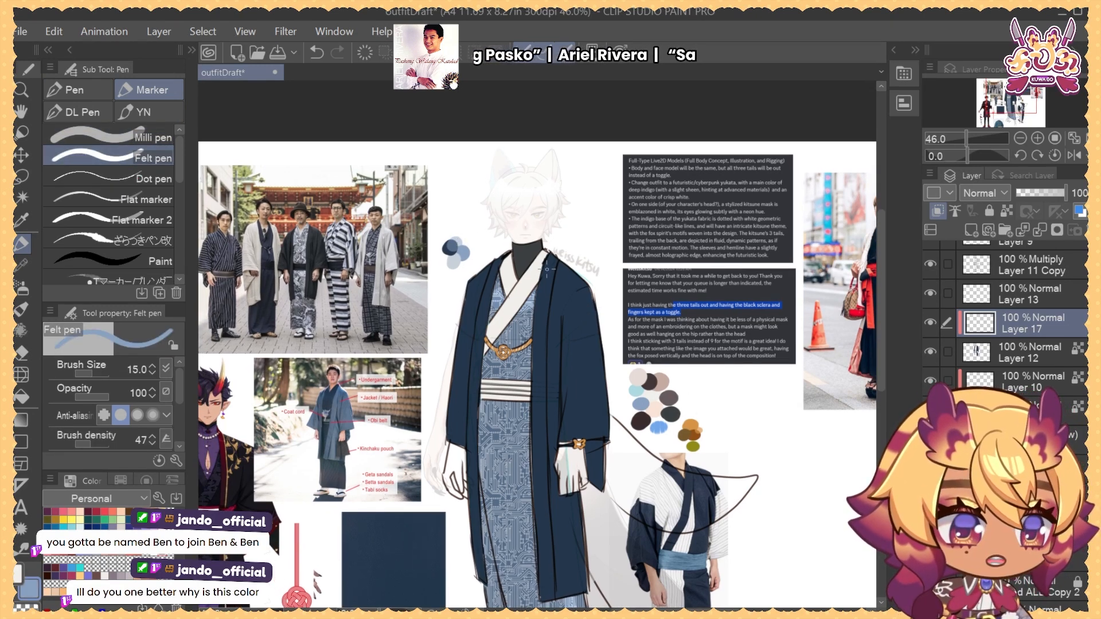
Draw a thin light blue stripe down the haori's front edge on the bracelet side, redoing the lower stretch until it follows the hem
key(ctrl+z)
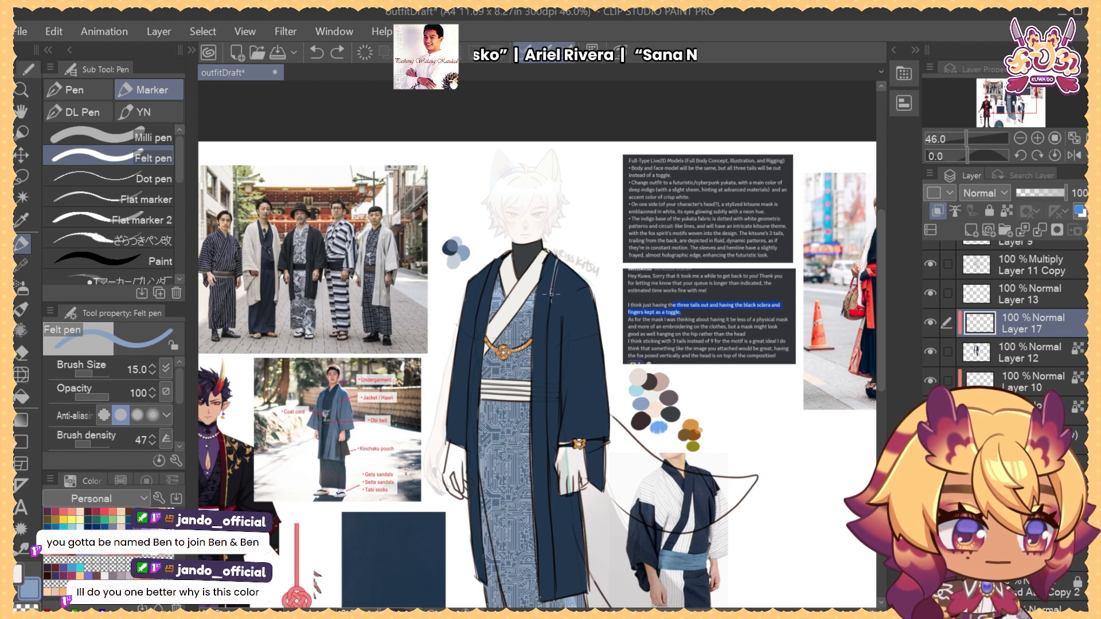
key(ctrl+z)
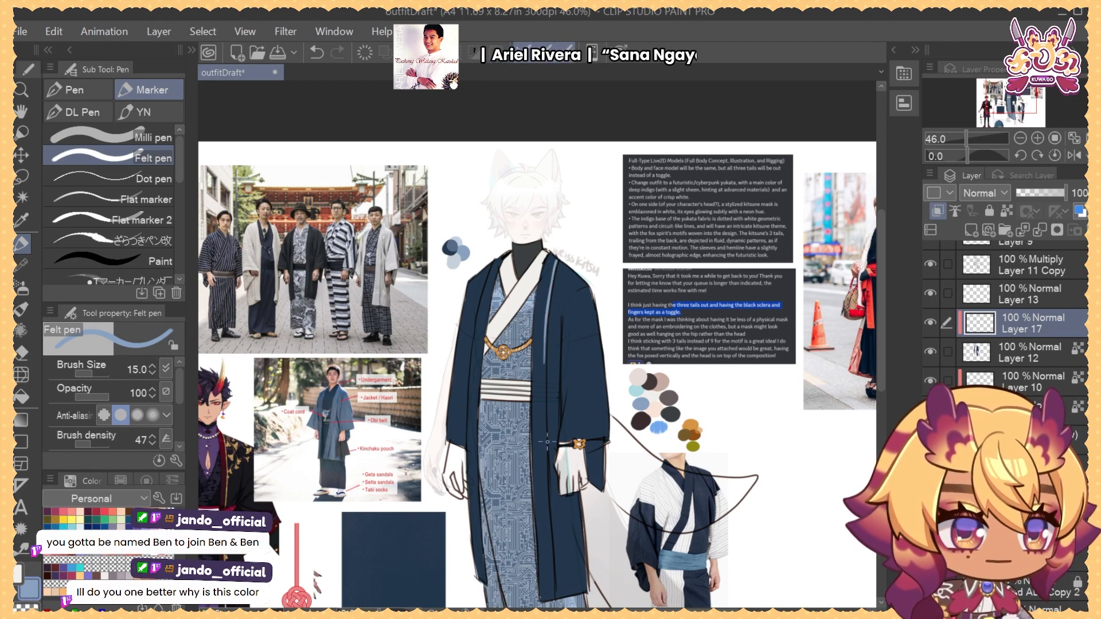
drag(546, 460, 554, 599)
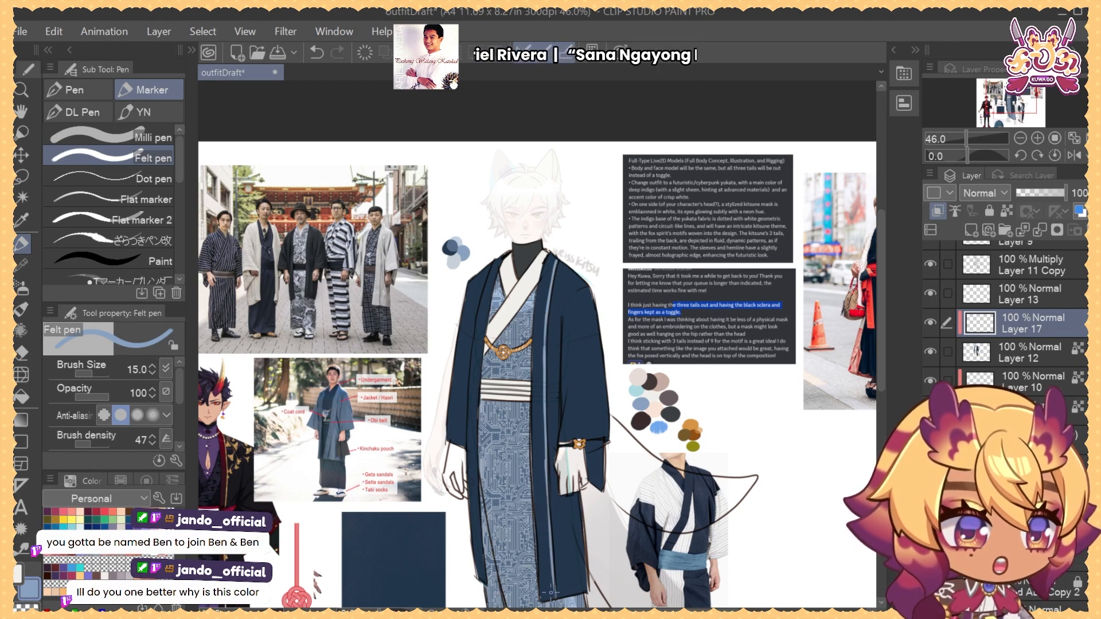
key(ctrl+z)
drag(545, 471, 550, 599)
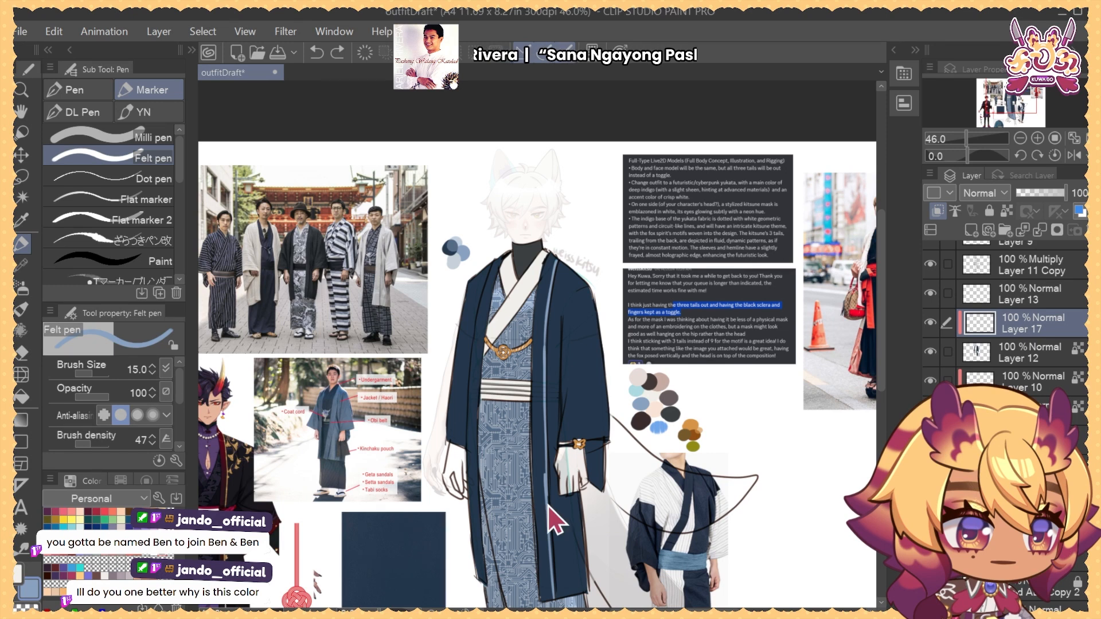
key(ctrl+z)
mouse_move(546, 483)
mouse_down()
mouse_move(552, 590)
mouse_move(546, 476)
mouse_move(551, 555)
mouse_up()
key(ctrl+z)
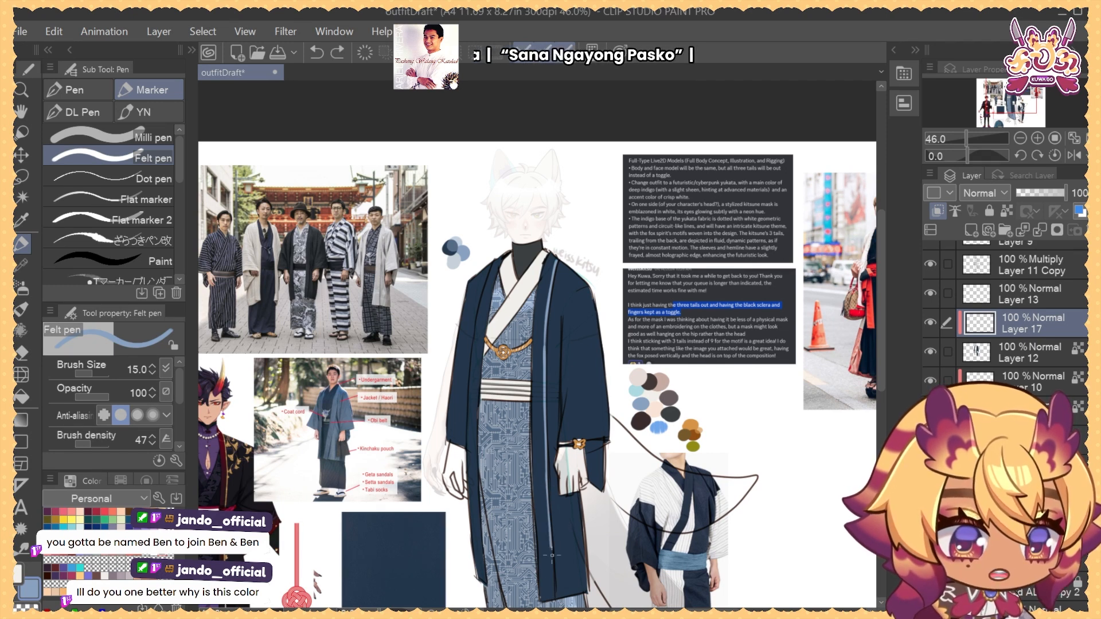
Draw a matching light blue stripe down the haori's opposite front edge, from the collar to the hem
mouse_move(496, 261)
mouse_down()
mouse_move(471, 373)
mouse_move(470, 388)
mouse_move(479, 323)
mouse_move(470, 479)
mouse_up()
key(ctrl+z)
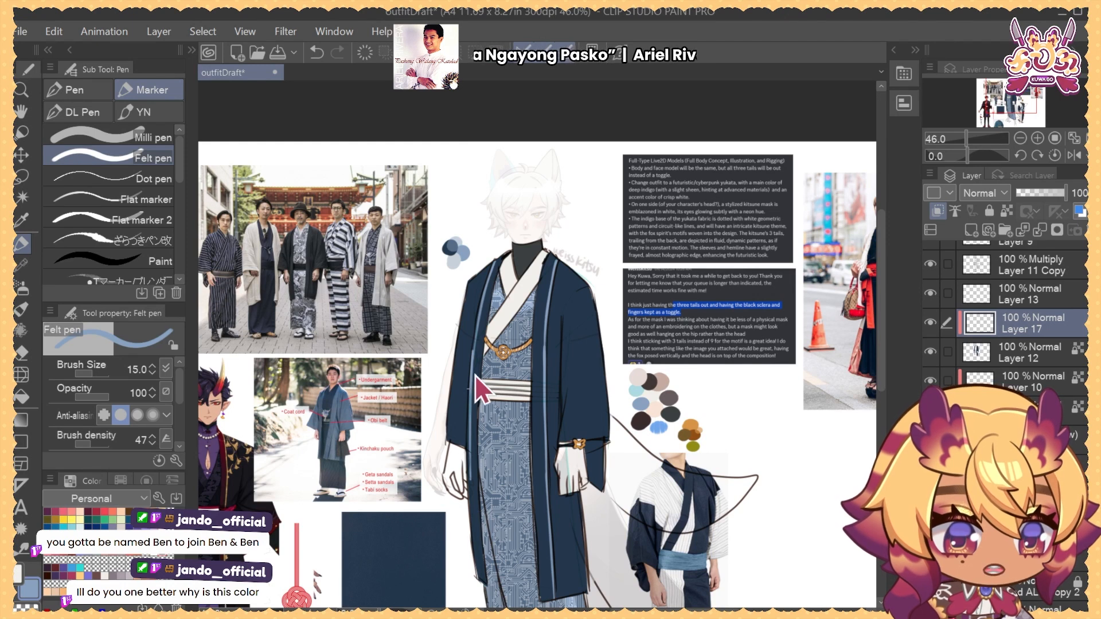
key(ctrl+z)
drag(475, 342, 465, 447)
drag(470, 367, 481, 580)
Inspect the street photo of the red and cream kimono up close and move it lower, below the level of the written brief
drag(636, 370, 507, 380)
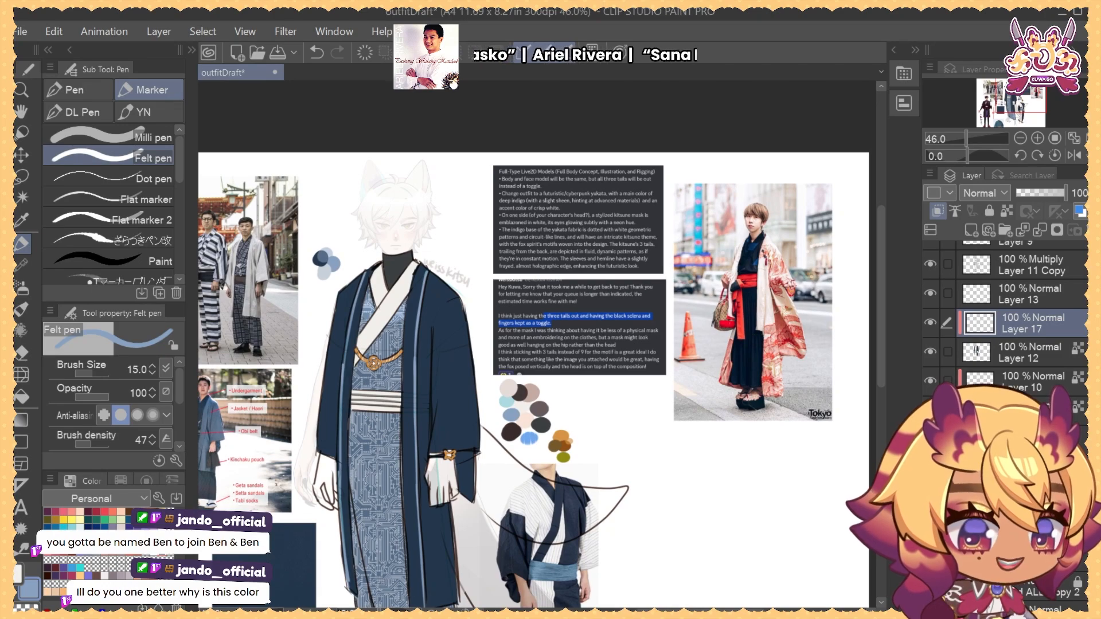
scroll(788, 260, up, 5)
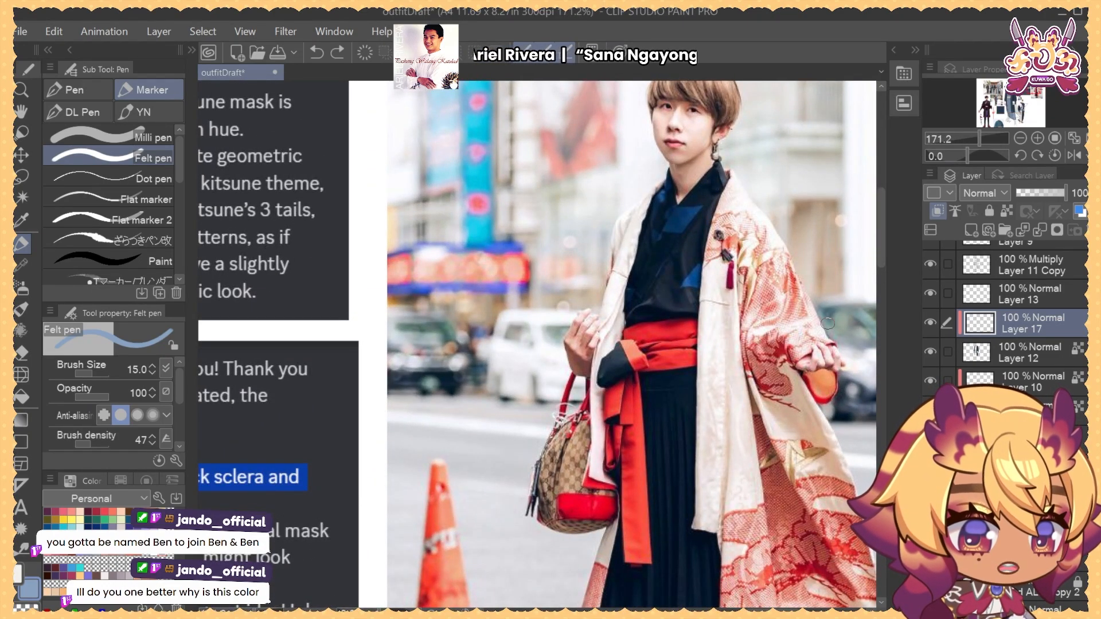
scroll(781, 278, down, 5)
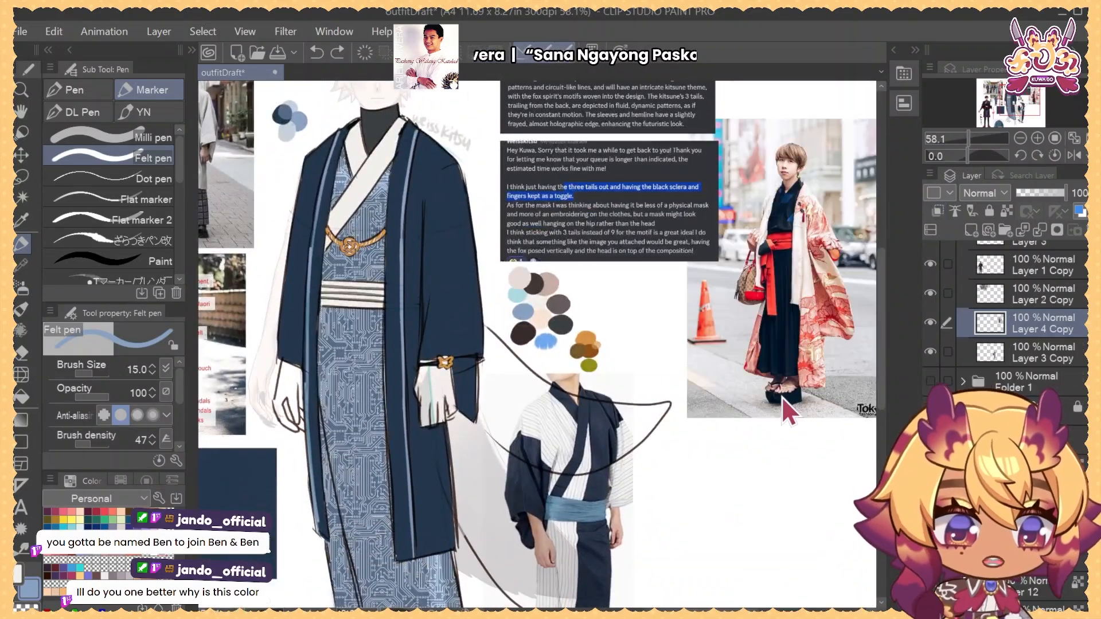
drag(782, 397, 747, 507)
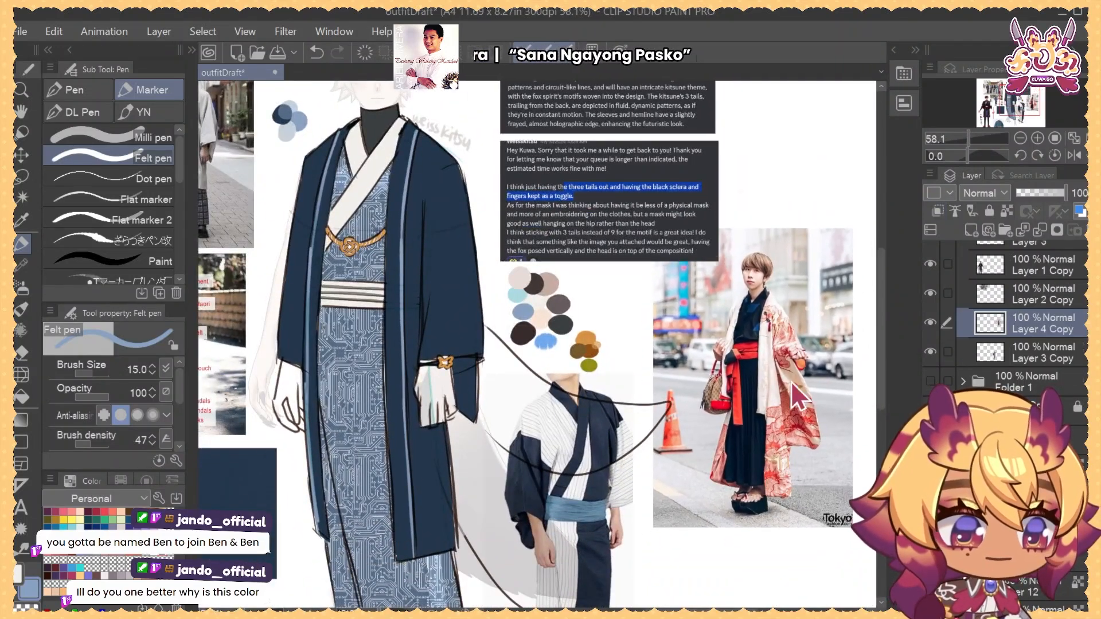
click(1055, 556)
drag(830, 392, 829, 418)
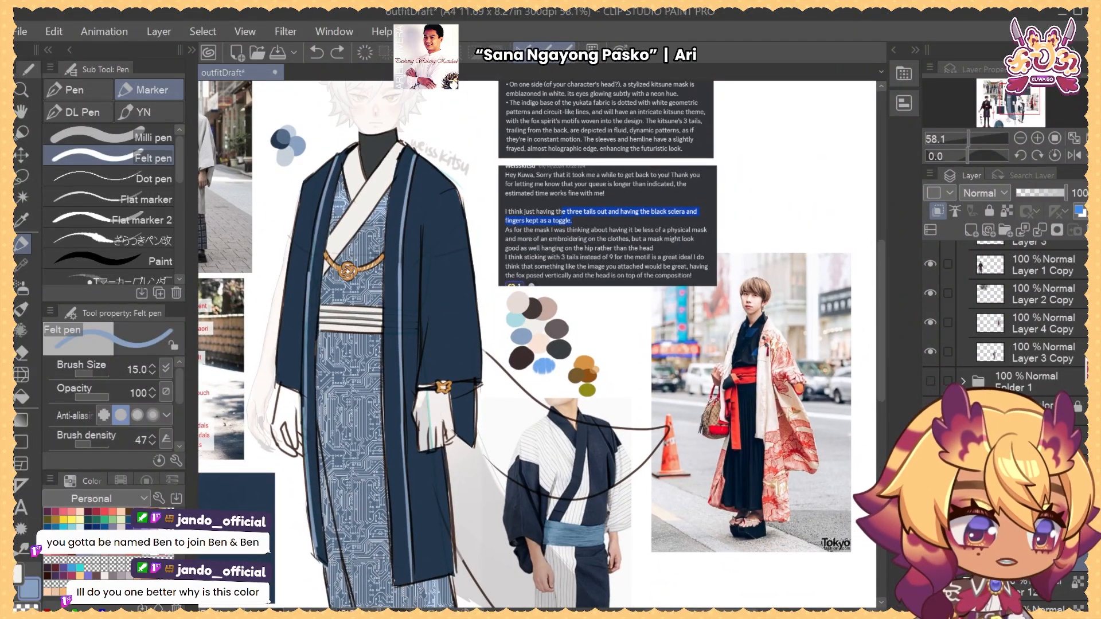
scroll(1026, 298, down, 2)
scroll(1014, 344, down, 2)
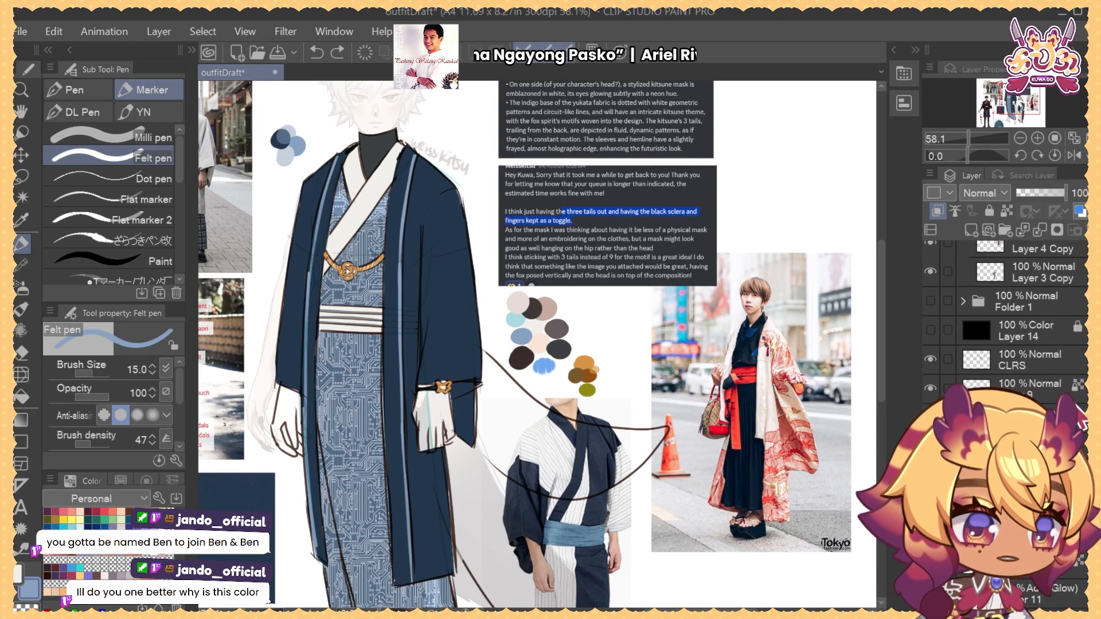
key(ctrl+z)
drag(832, 298, 764, 543)
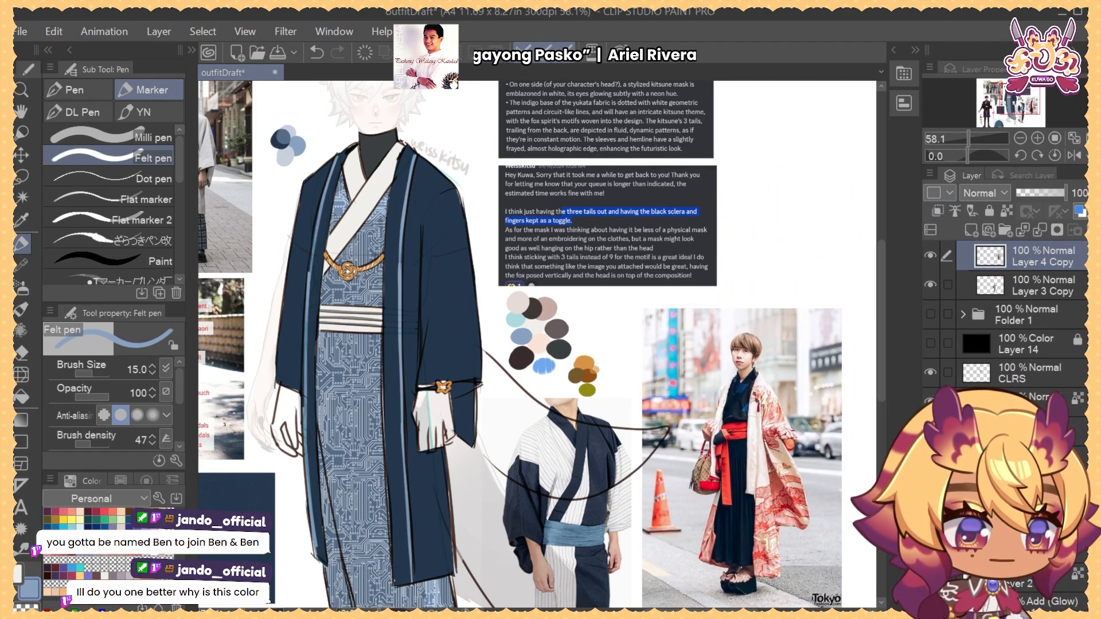
Place the striped yukata photo beside the written brief above the street photo, return to Layer 17 and save the file
drag(810, 180, 825, 210)
drag(760, 524, 789, 467)
scroll(1009, 321, down, 3)
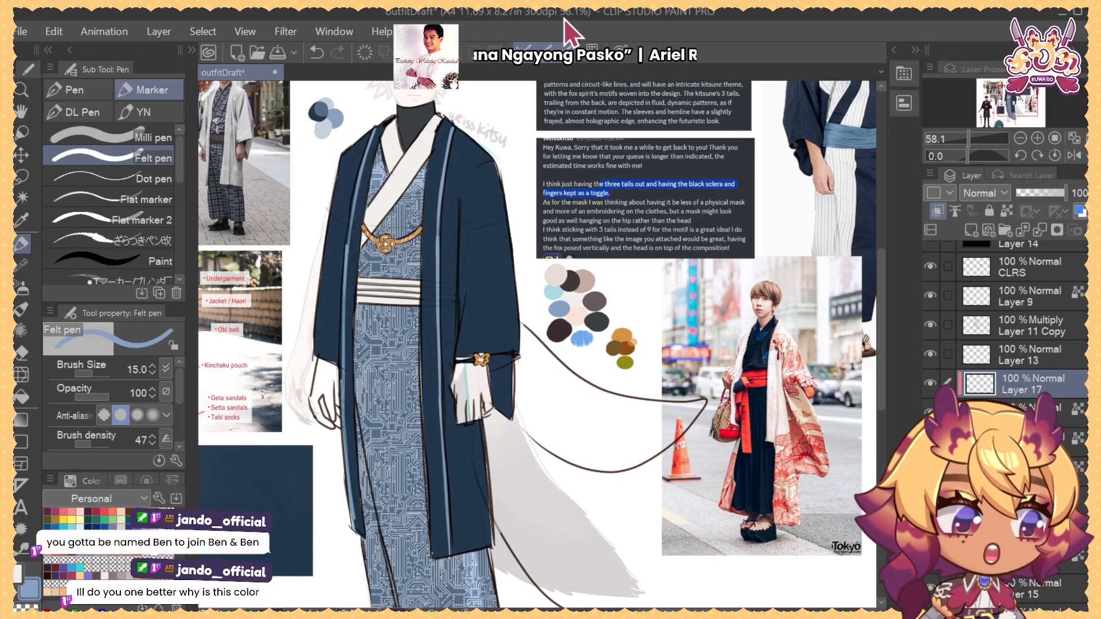
drag(539, 220, 639, 257)
scroll(626, 225, down, 3)
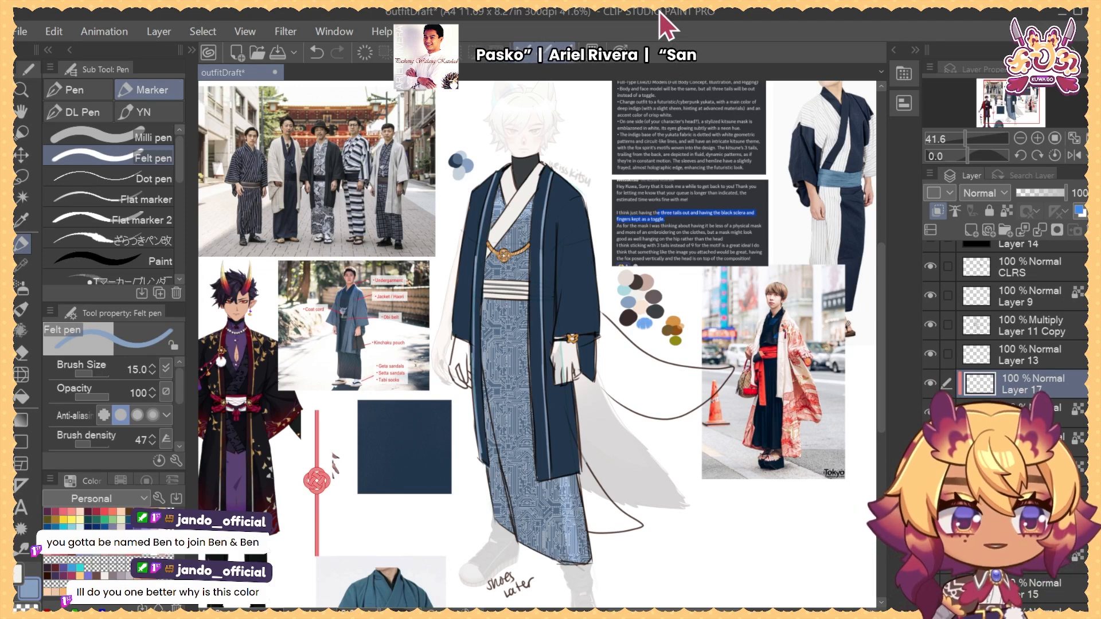
key(ctrl+s)
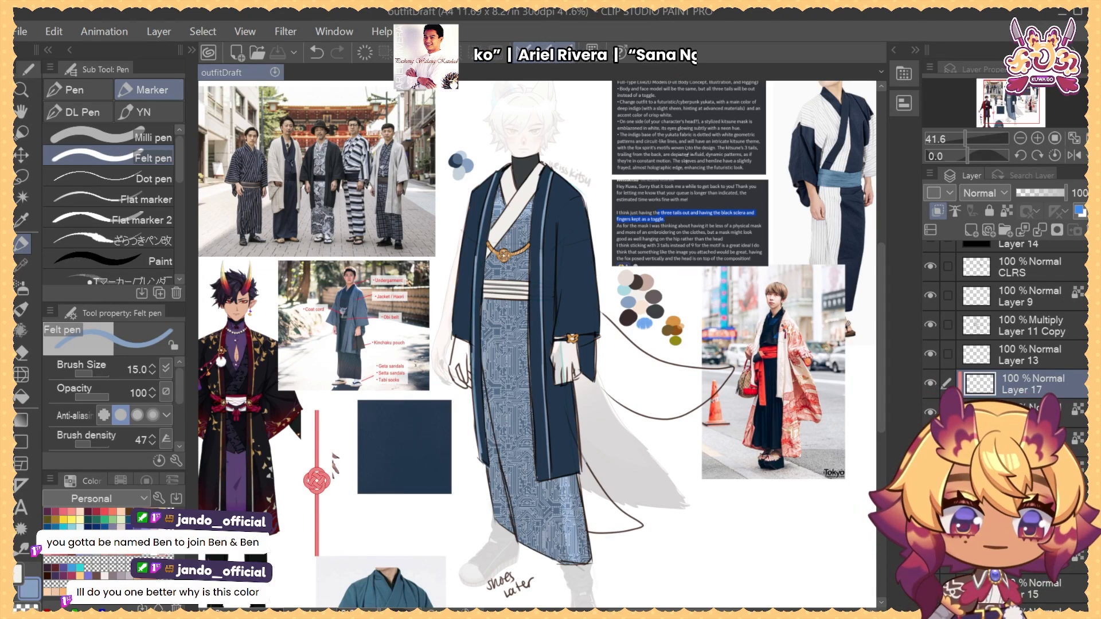